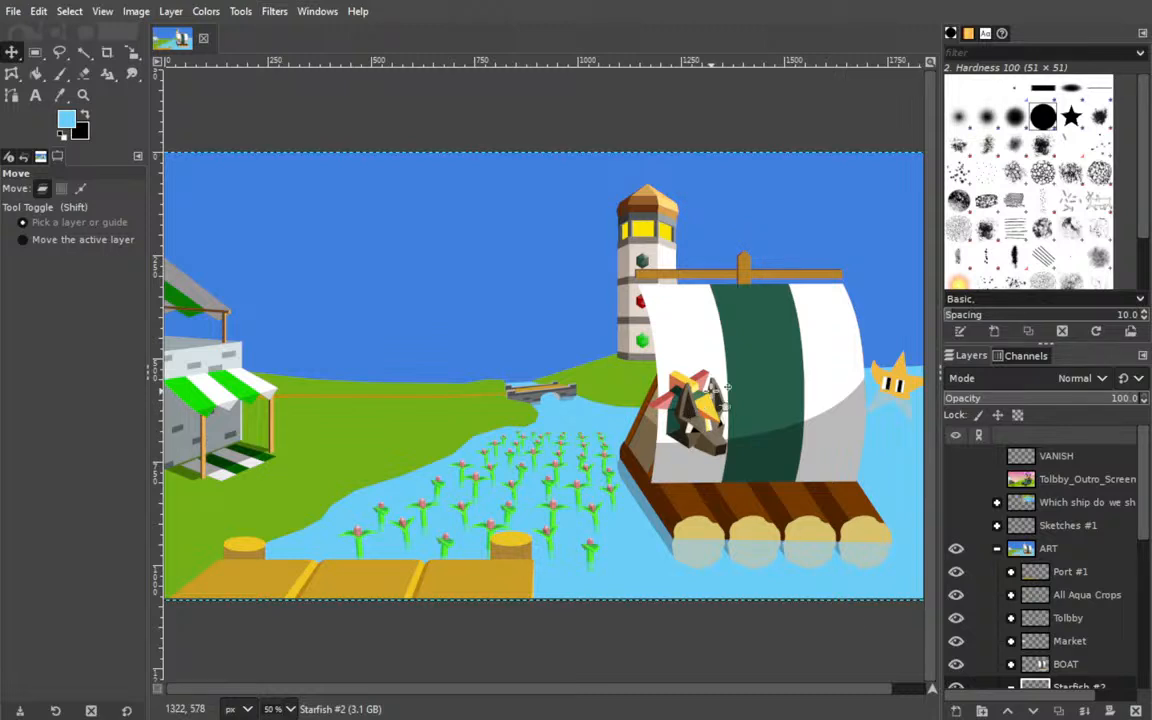
Collapse the ART group, show the "Which ship do we ship?" reference group, and view its Pasted Layers #5 and #4 in turn.
left_click(997, 552)
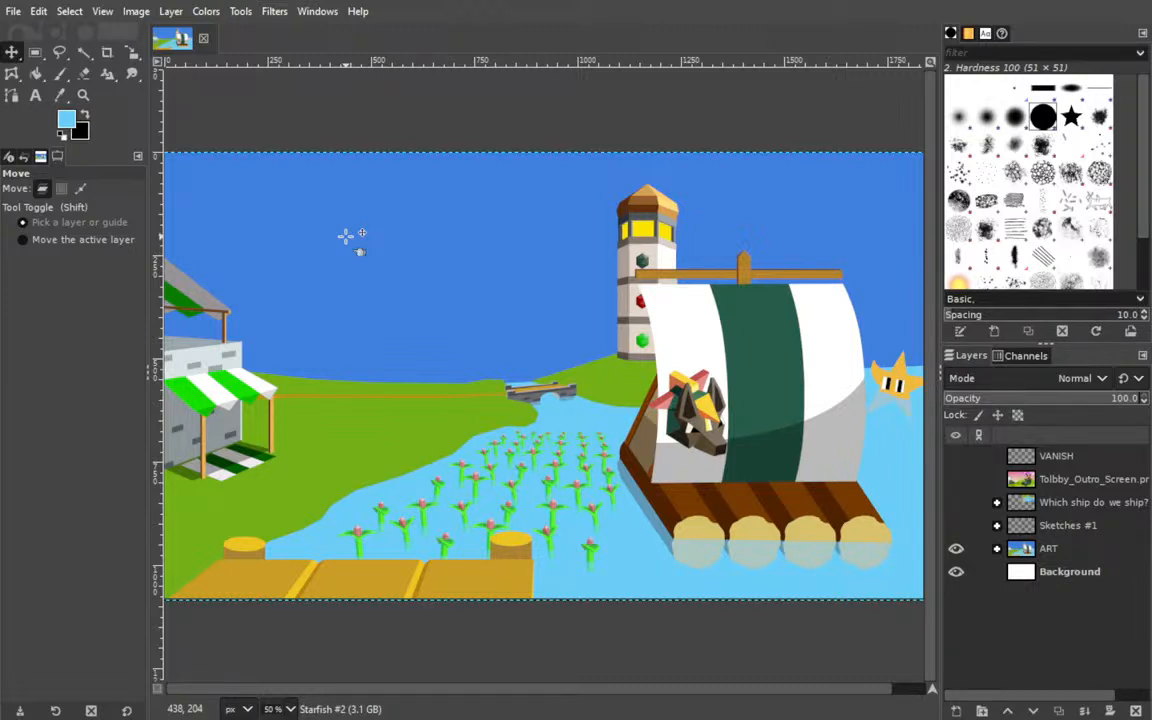
left_click(997, 503)
left_click(956, 503)
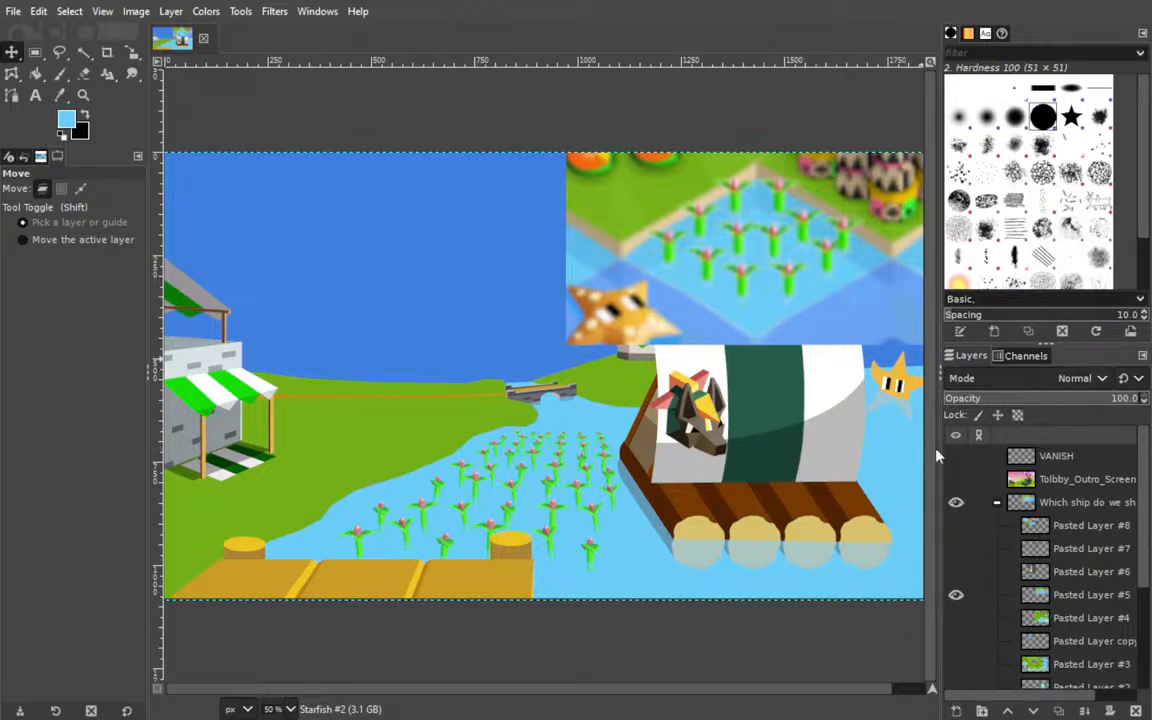
left_click(956, 594)
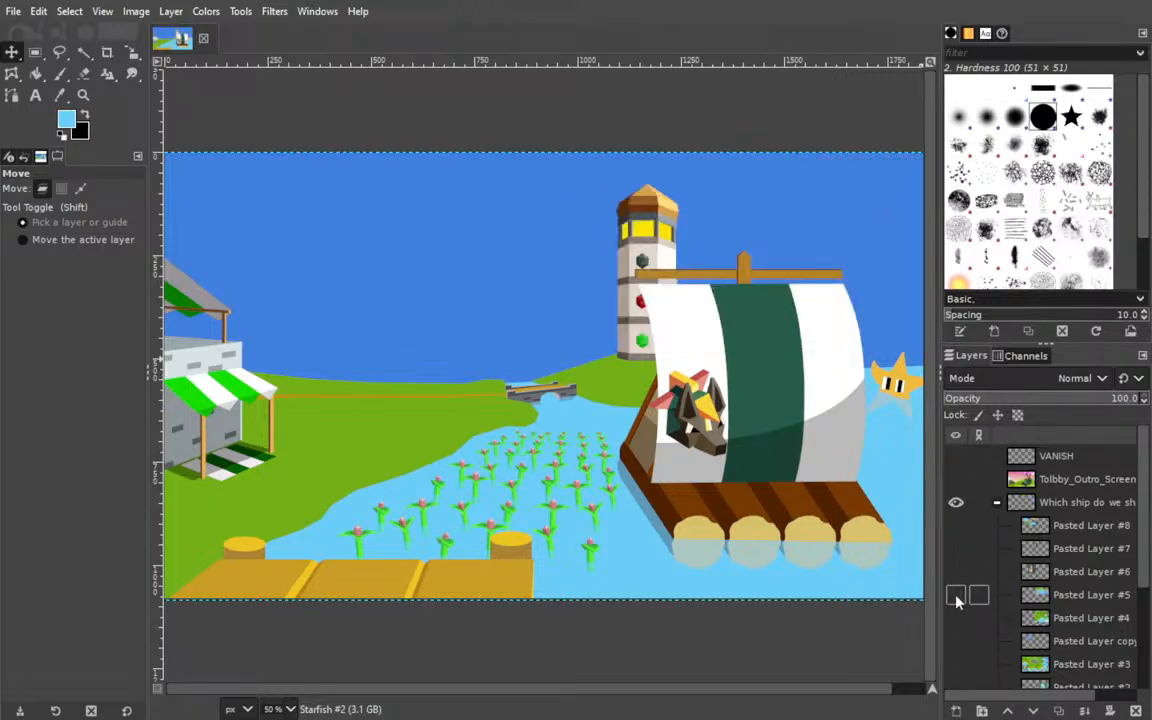
left_click(958, 618)
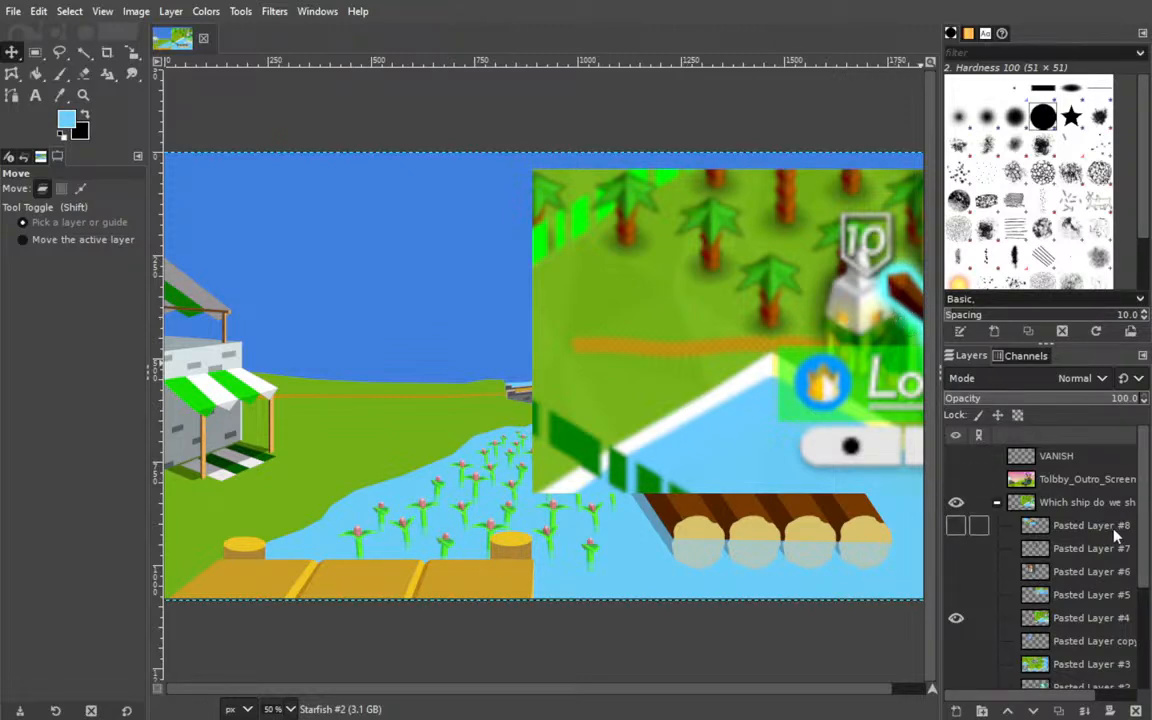
left_click(956, 618)
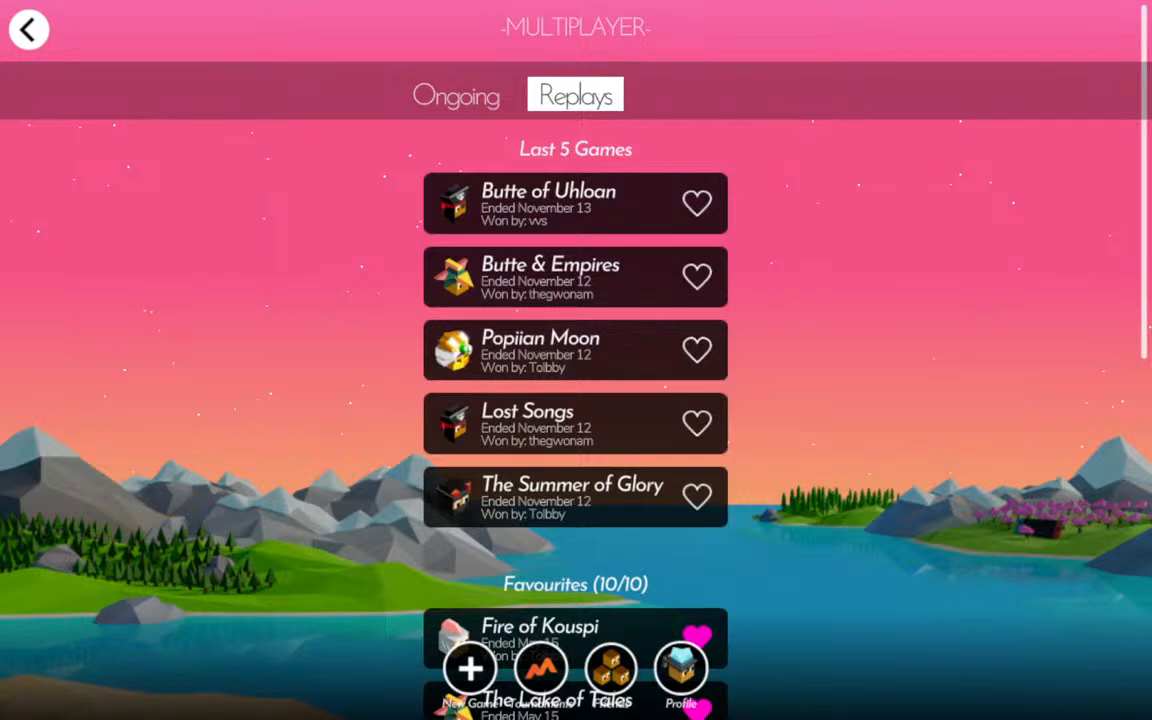
Switch to The Battle of Polytopia and start a new Domination game as the Kickoo tribe.
left_click(28, 29)
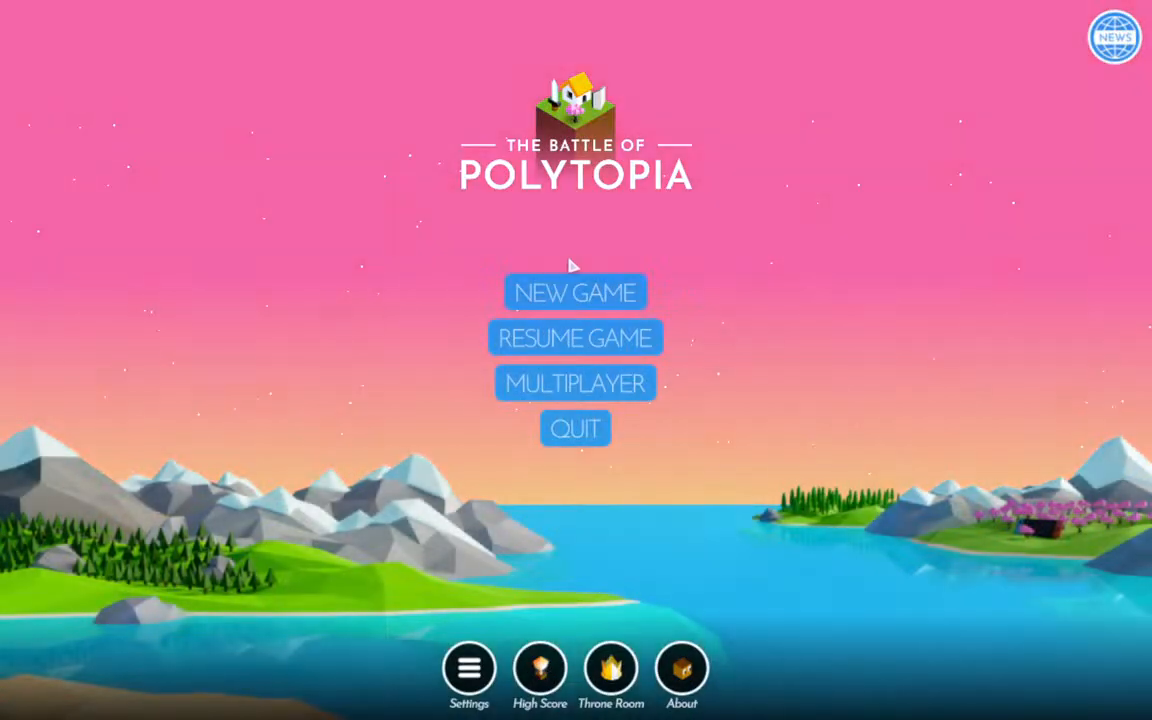
left_click(590, 290)
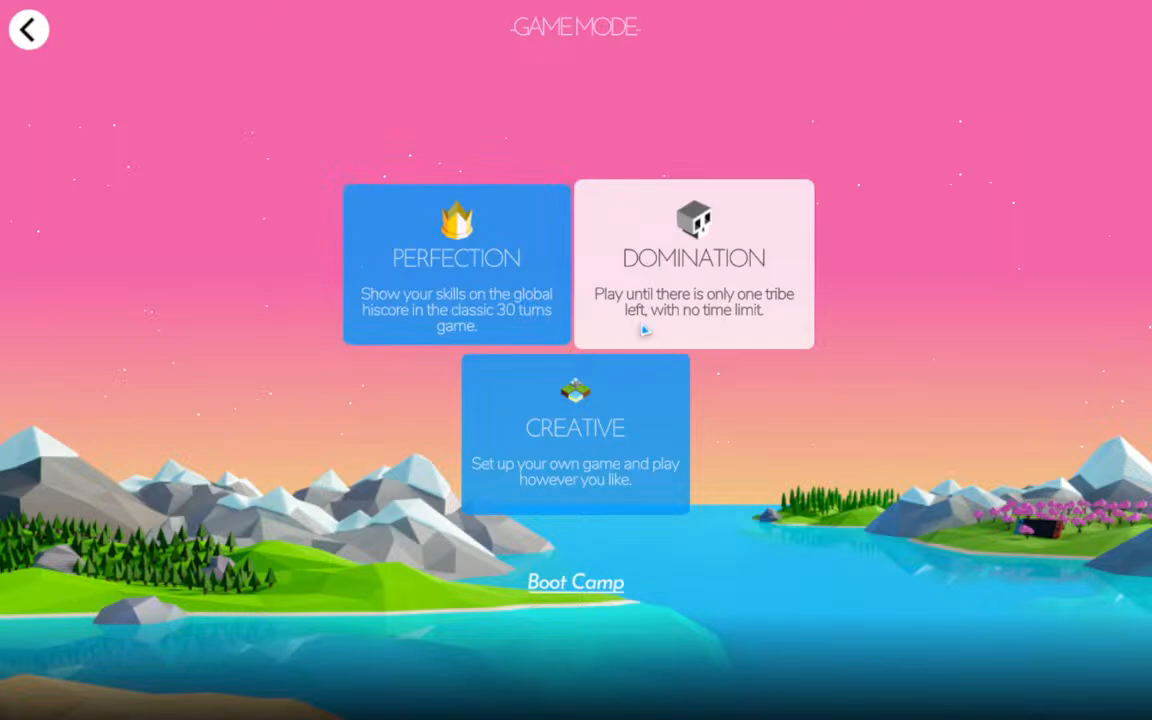
left_click(607, 298)
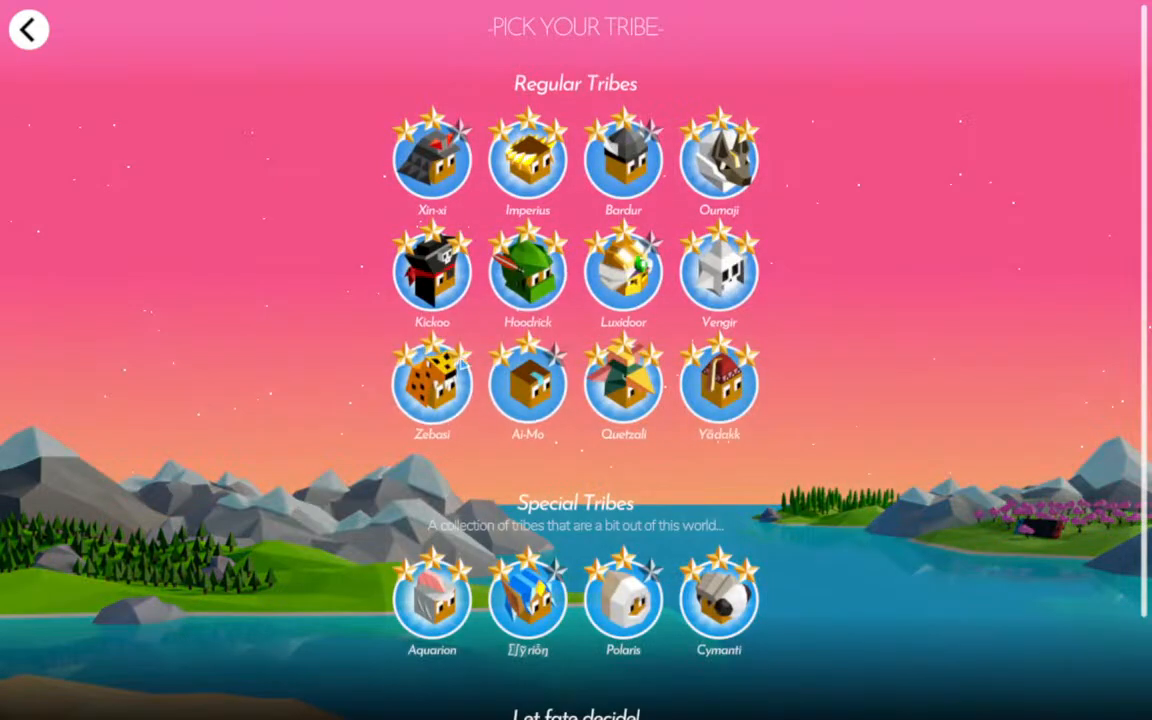
left_click(410, 287)
left_click(637, 317)
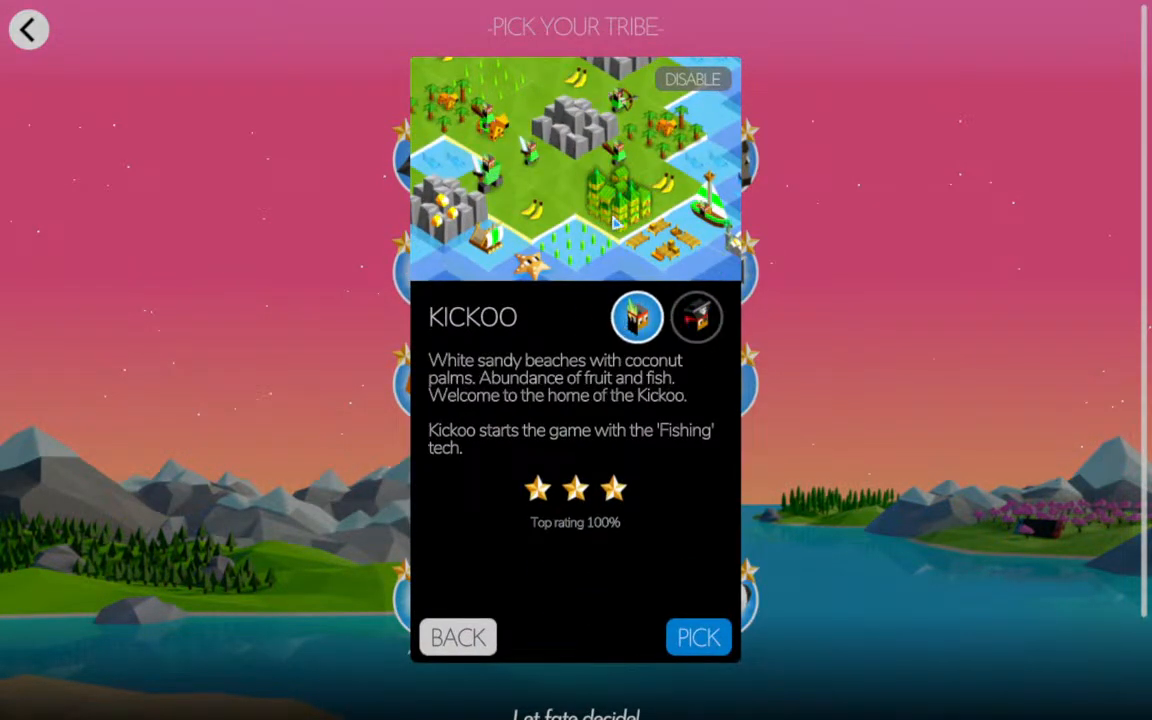
left_click(715, 645)
left_click(555, 338)
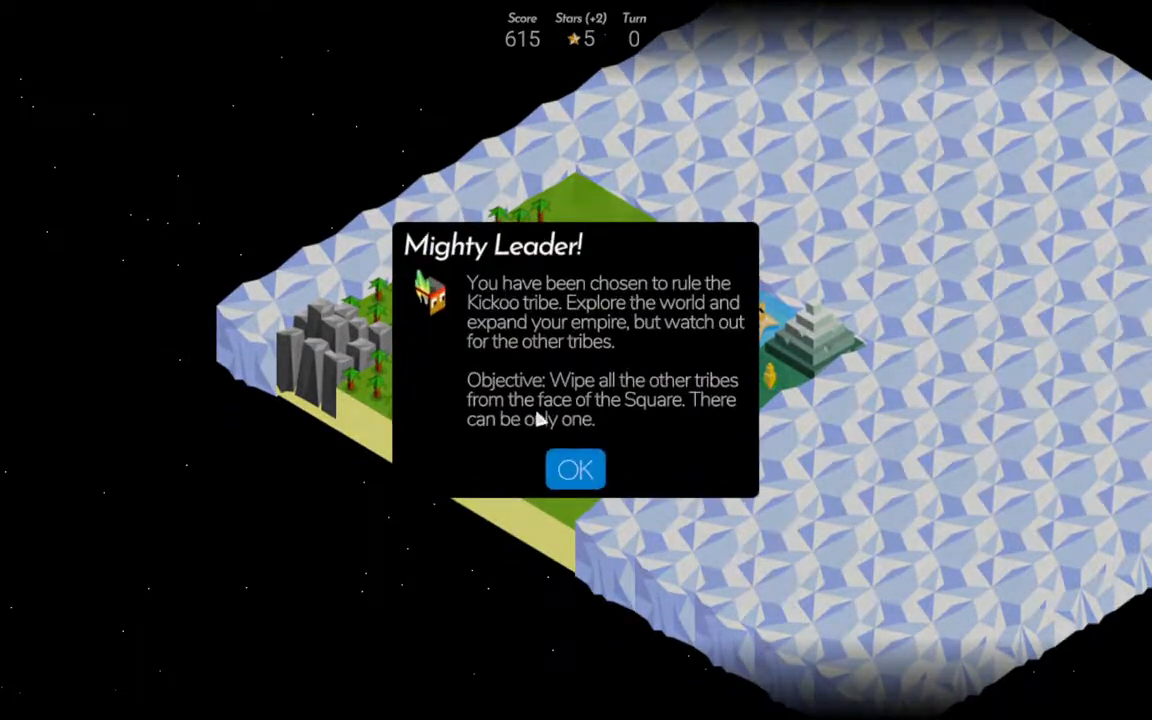
Dismiss the game's introduction and examine the terrain and edge colours of the wild animal forest, field, water and fruit tiles.
left_click(565, 470)
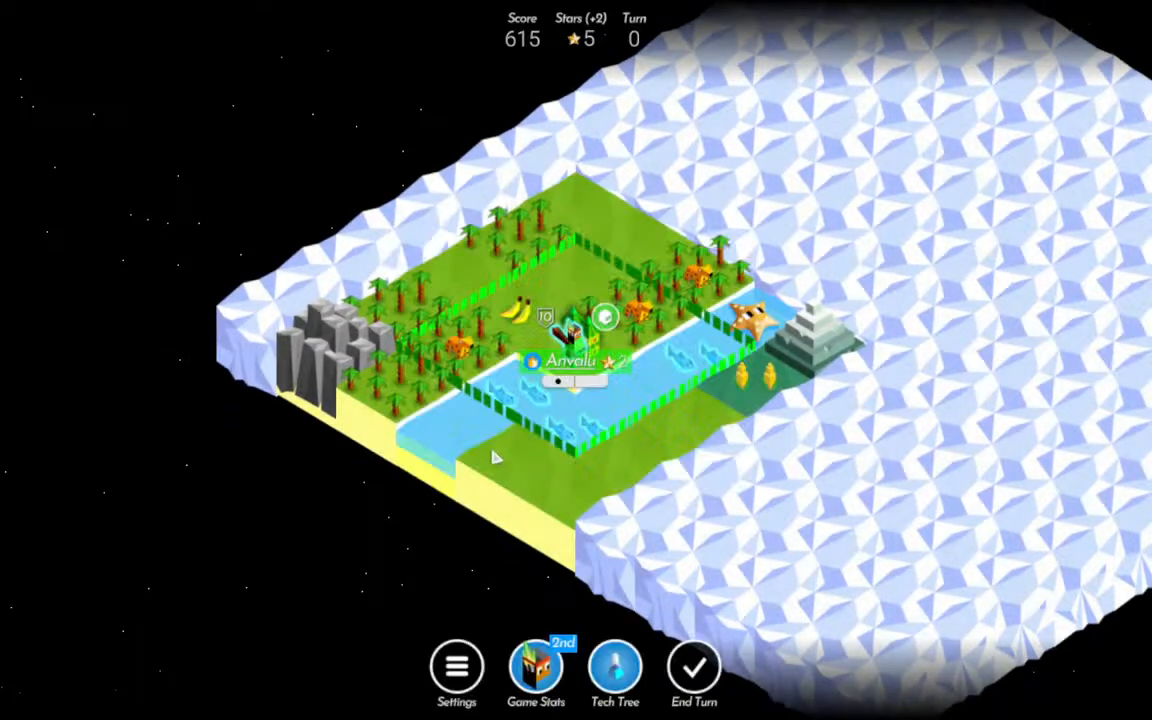
left_click(467, 360)
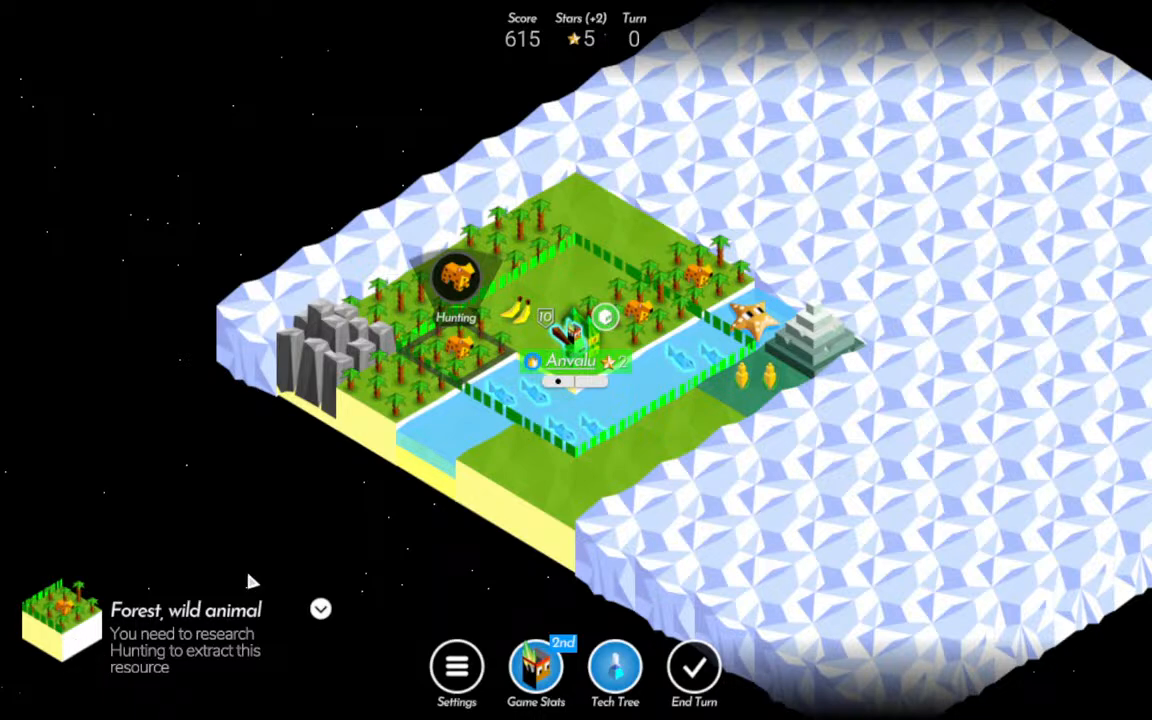
left_click(480, 459)
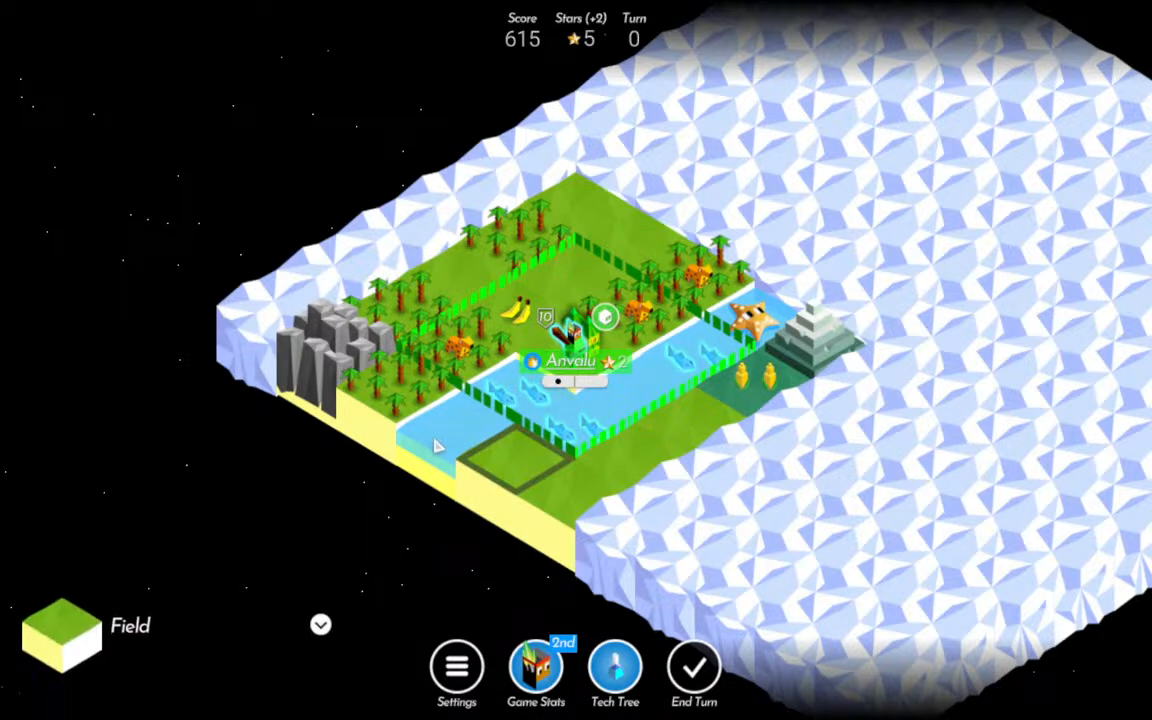
left_click(437, 445)
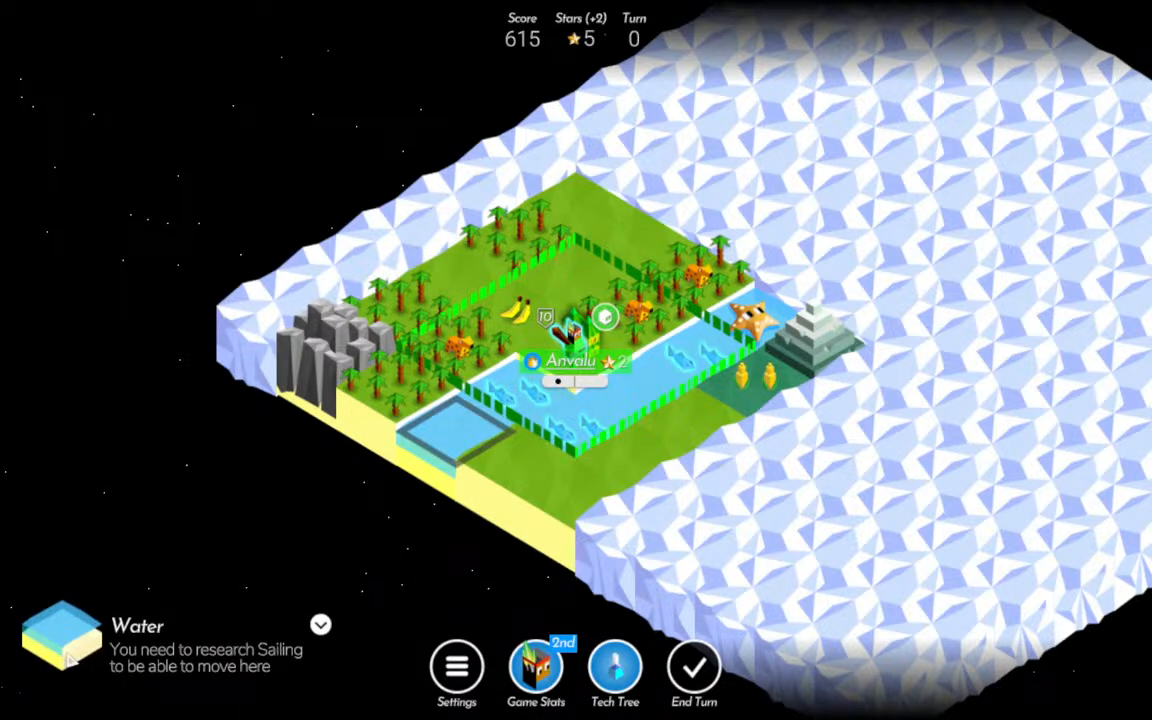
left_click(352, 368)
left_click(417, 406)
left_click(350, 362)
left_click(468, 428)
left_click(745, 365)
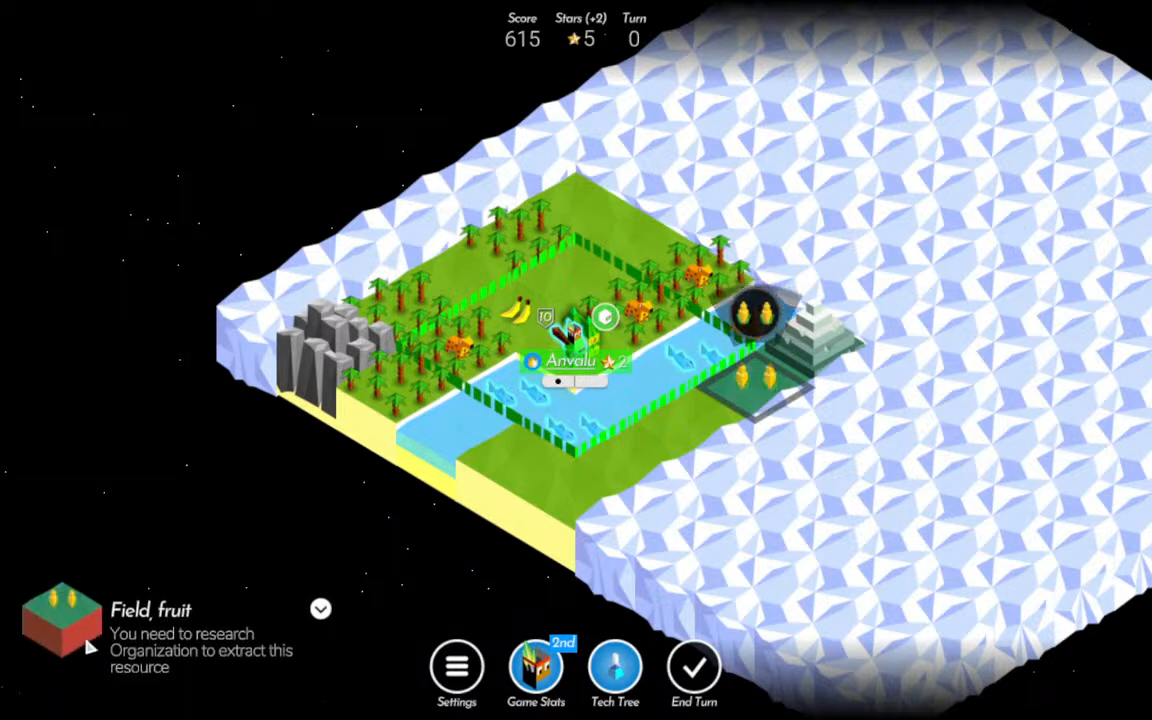
Exit the Kickoo match and start a Domination game as Xin-xi with 1 opponent on Crazy difficulty to view its terrain.
left_click(457, 667)
left_click(576, 548)
left_click(571, 291)
left_click(452, 222)
left_click(450, 221)
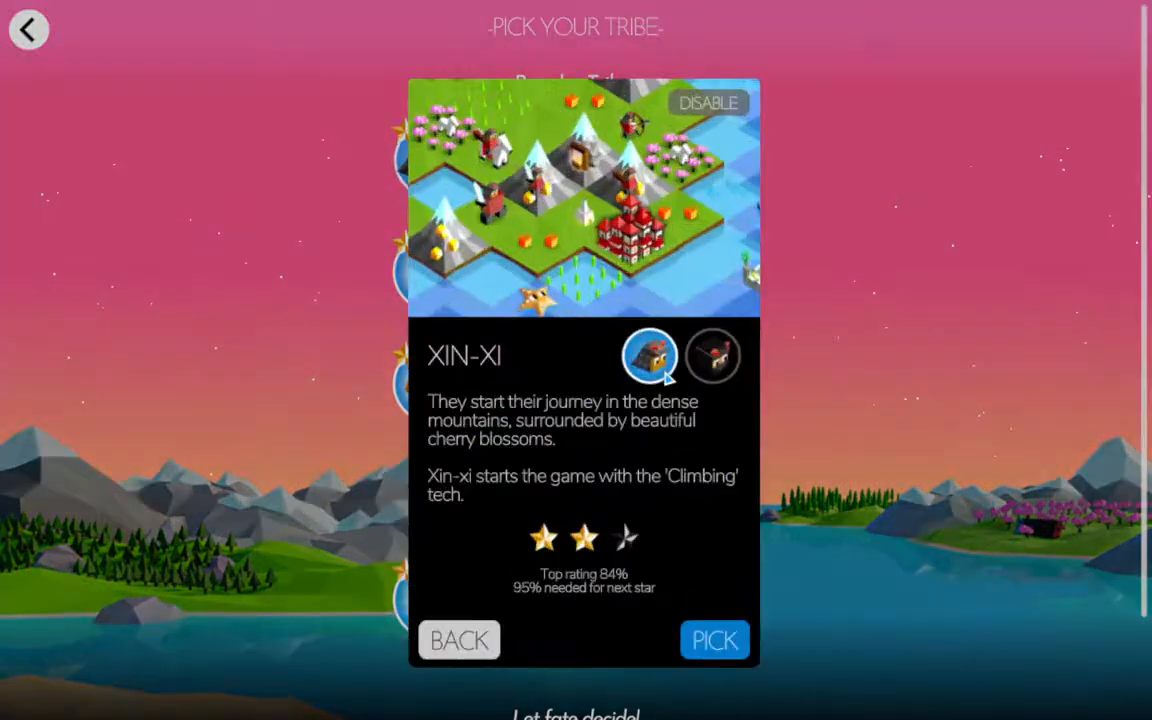
left_click(676, 568)
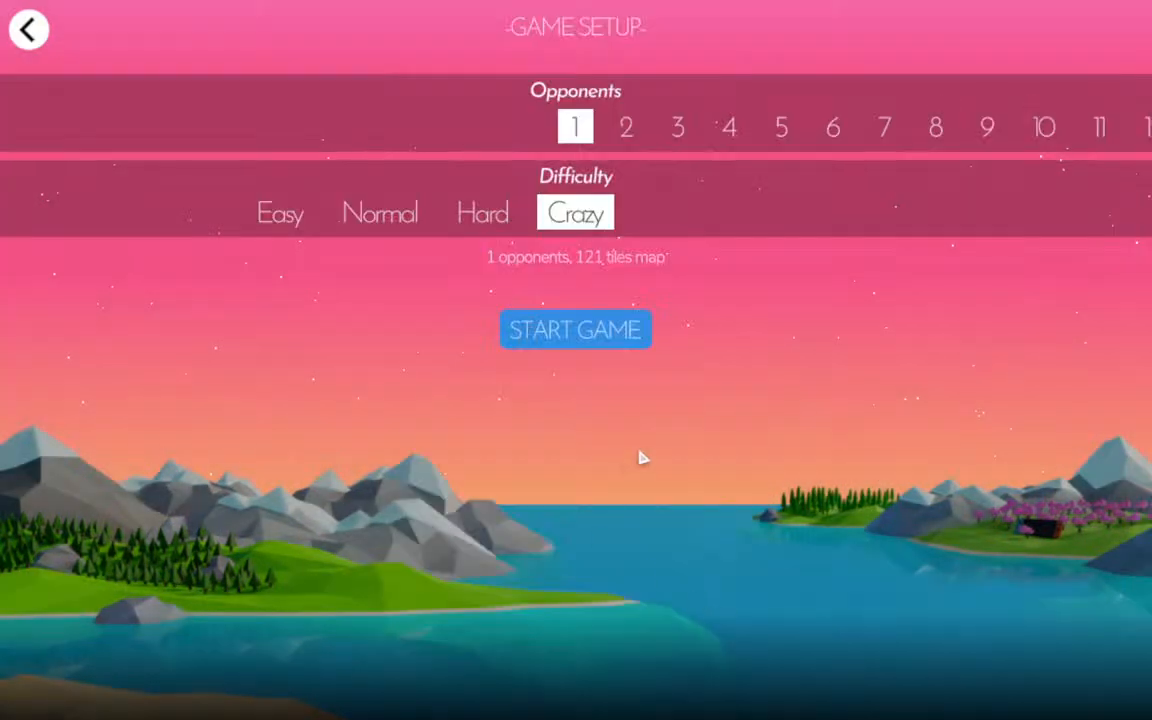
left_click(602, 336)
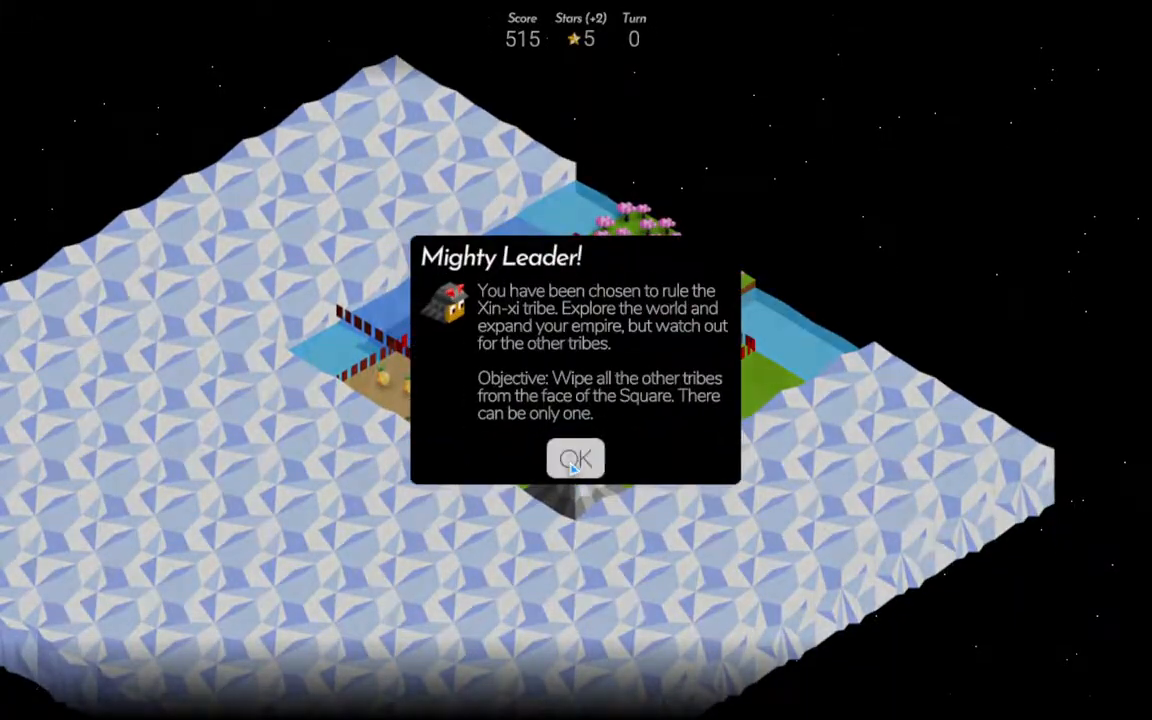
left_click(573, 460)
left_click(385, 378)
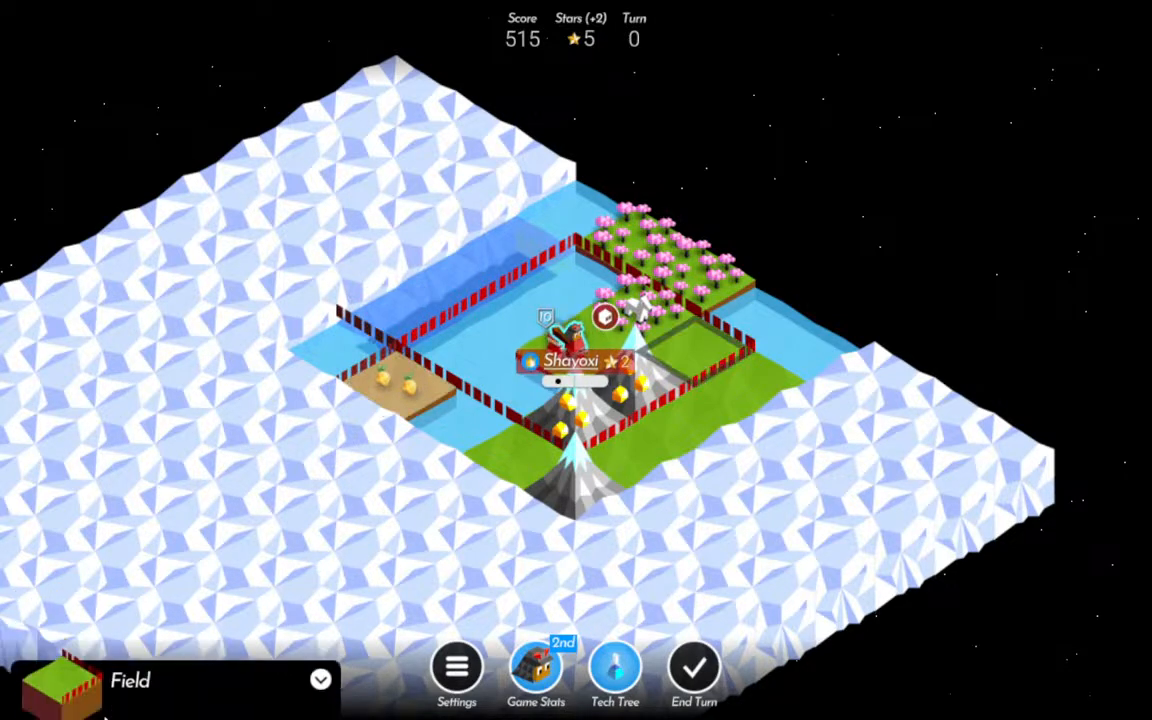
Exit the Xin-xi match and start another Domination game as Kickoo to view its beach edges.
left_click(455, 670)
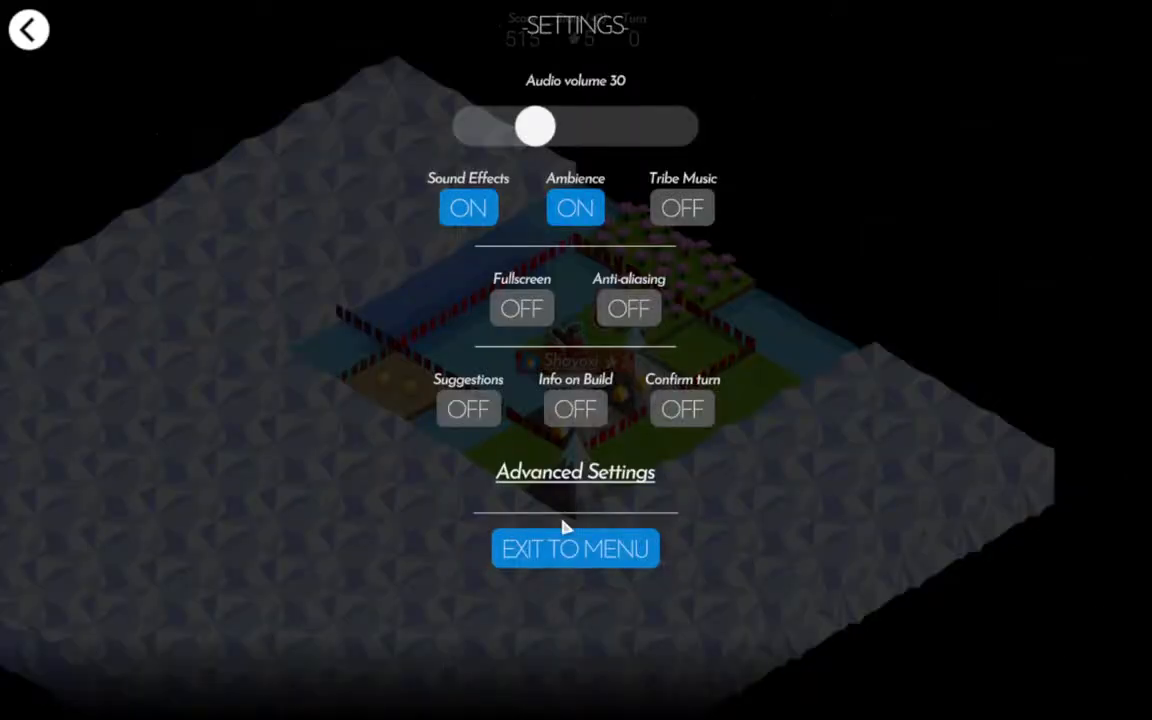
left_click(564, 543)
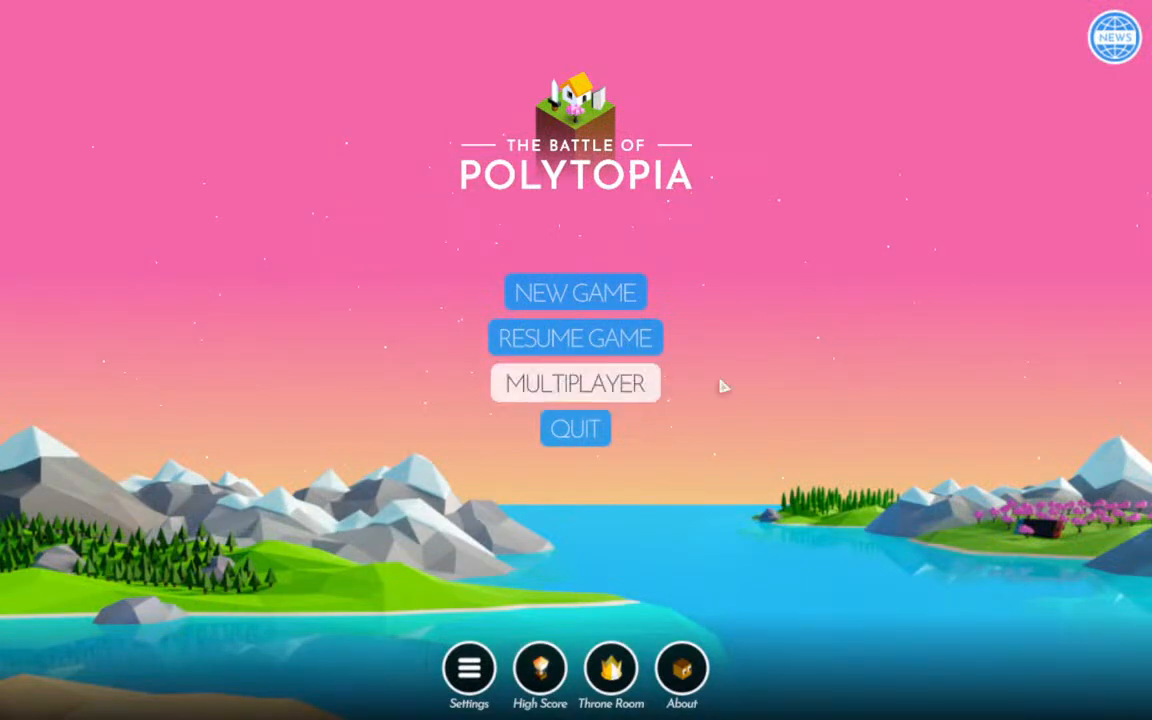
left_click(580, 296)
left_click(758, 198)
left_click(432, 270)
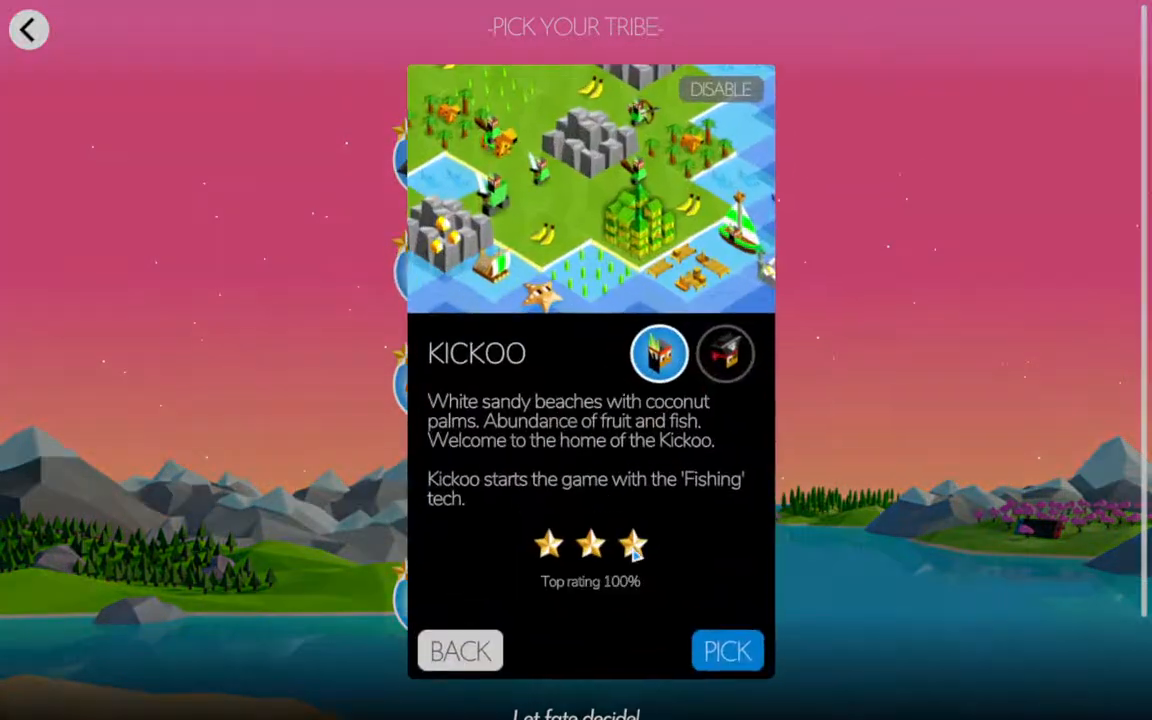
left_click(697, 612)
left_click(644, 342)
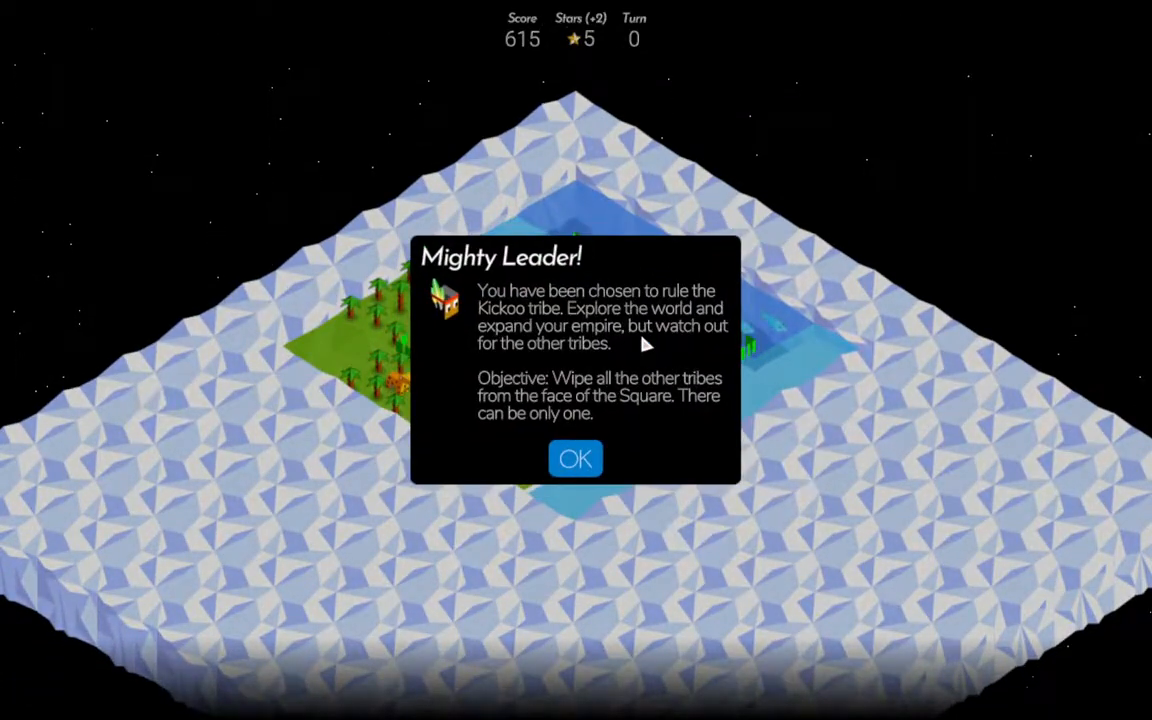
left_click(576, 458)
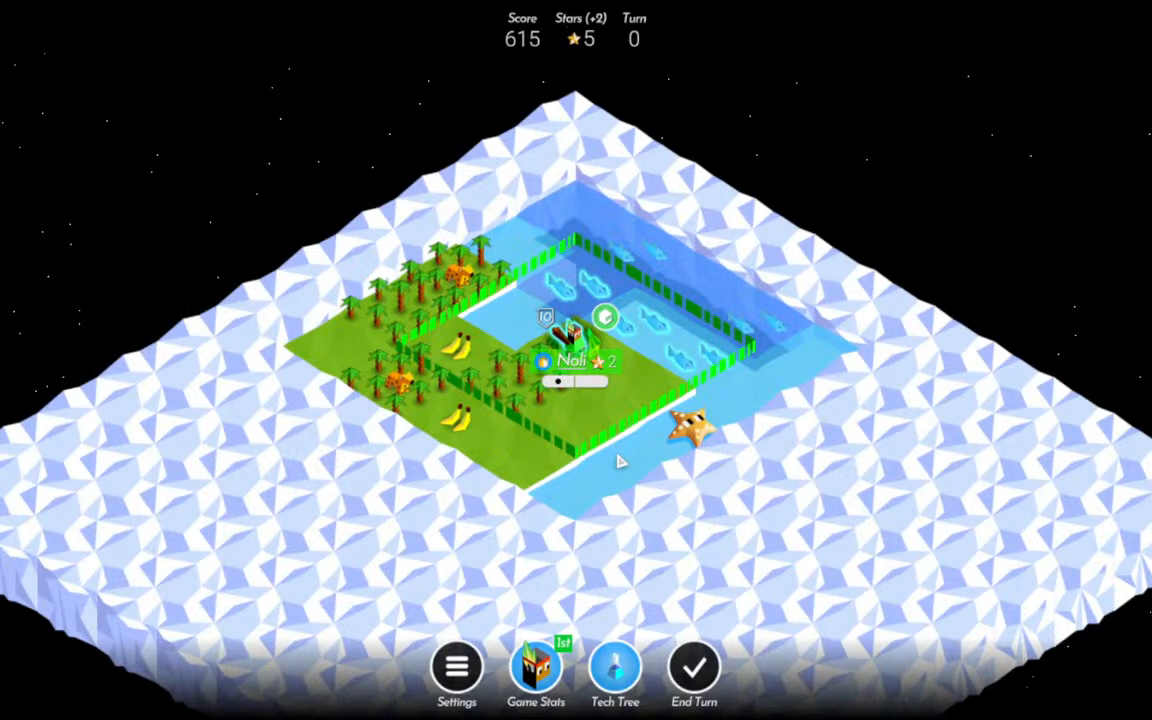
left_click(514, 470)
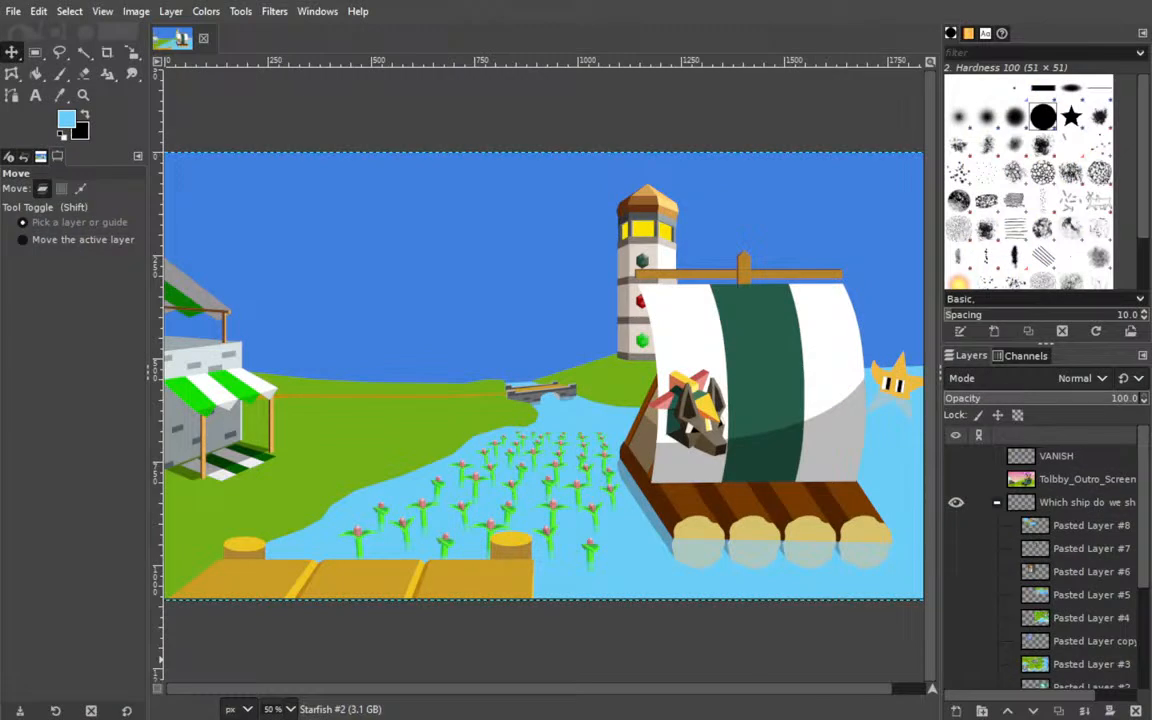
Return to GIMP, look briefly at Pasted Layer #3, and make the Pasted Layer #4 reference screenshot visible.
left_click_drag(398, 437, 597, 451)
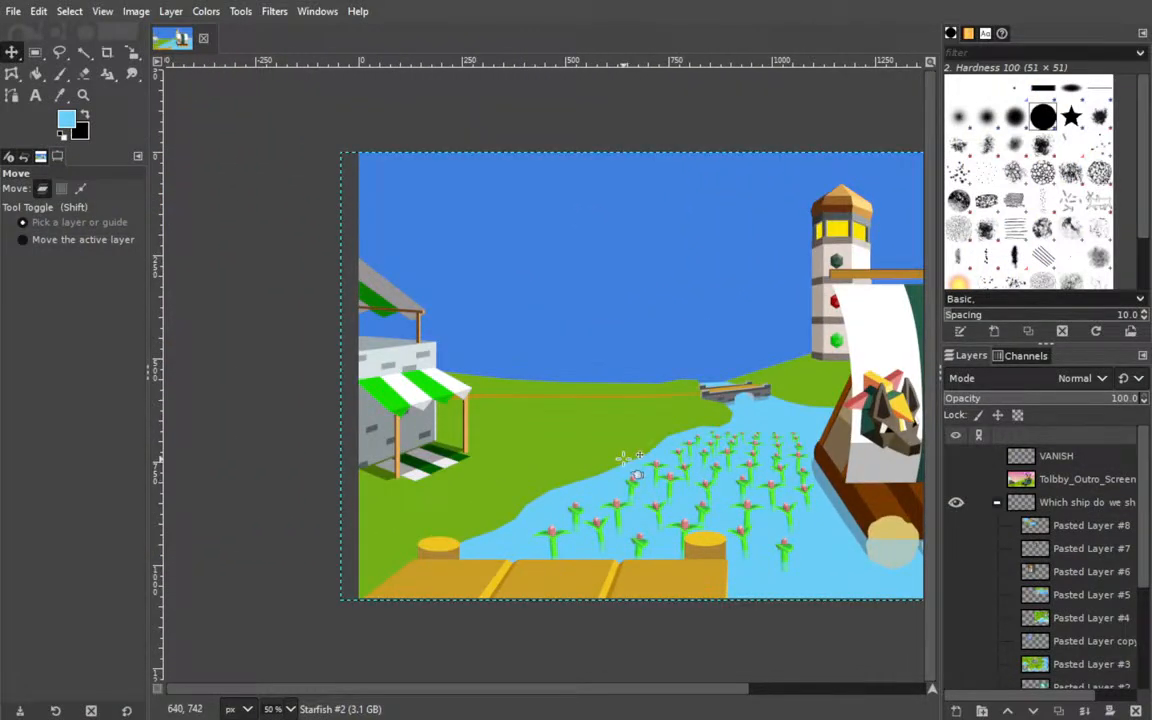
left_click(958, 667)
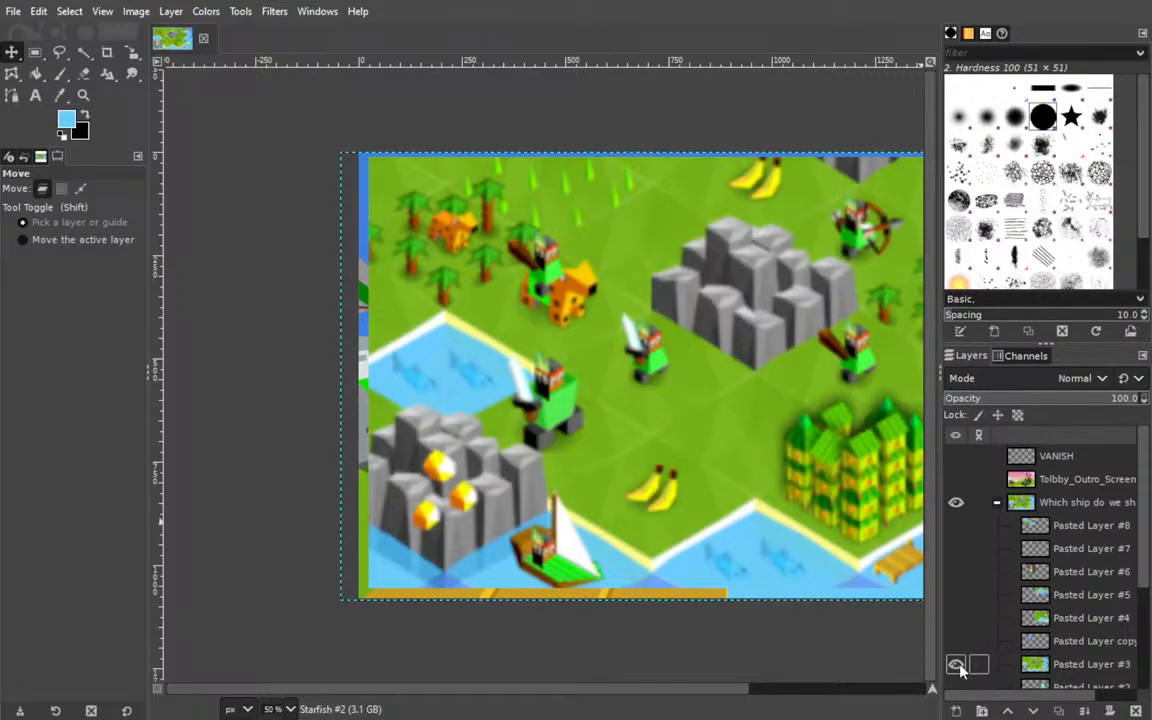
left_click(957, 665)
left_click(957, 620)
left_click_drag(750, 446, 607, 406)
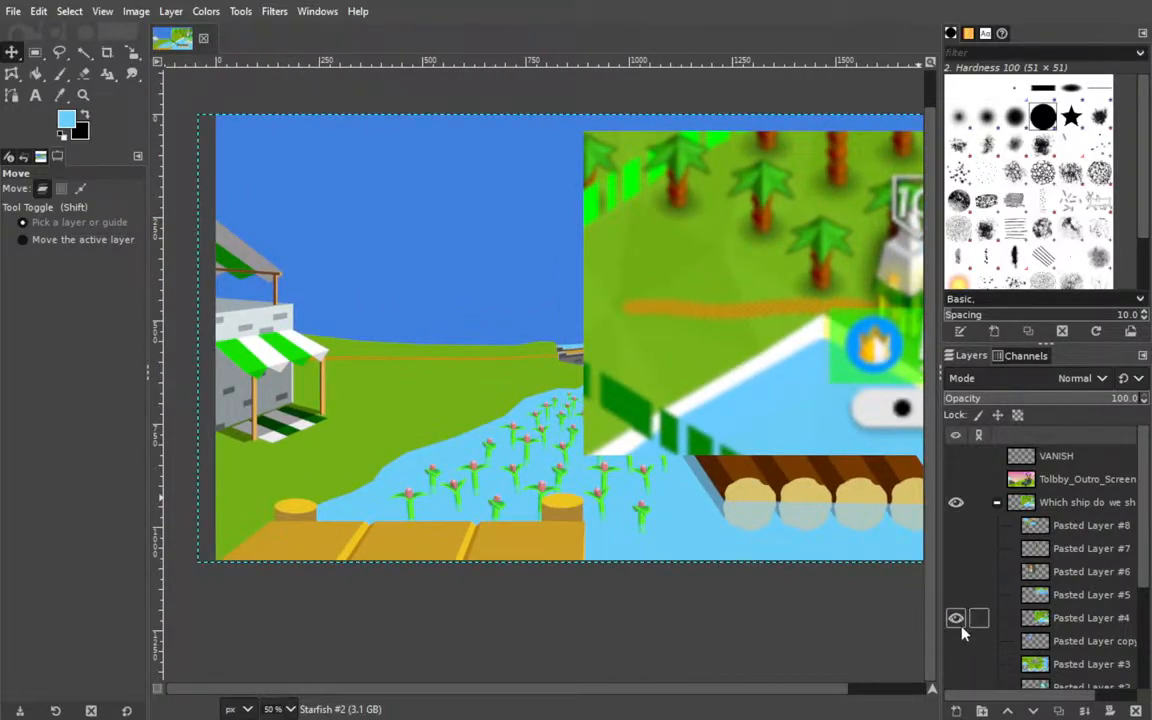
Sample the white shoreline of the reference screenshot as the foreground colour, and collapse and hide the "Which ship do we ship?" group.
left_click(997, 502)
scroll(572, 410, "up", 2)
scroll(572, 410, "left", 2)
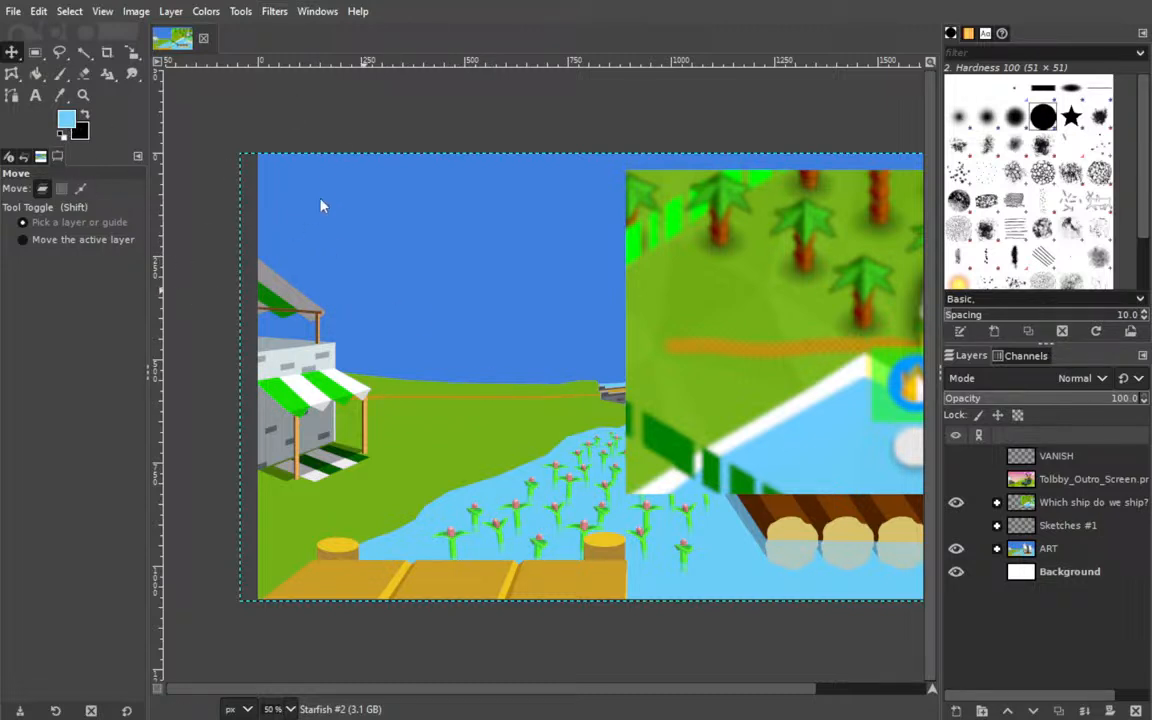
left_click(744, 434)
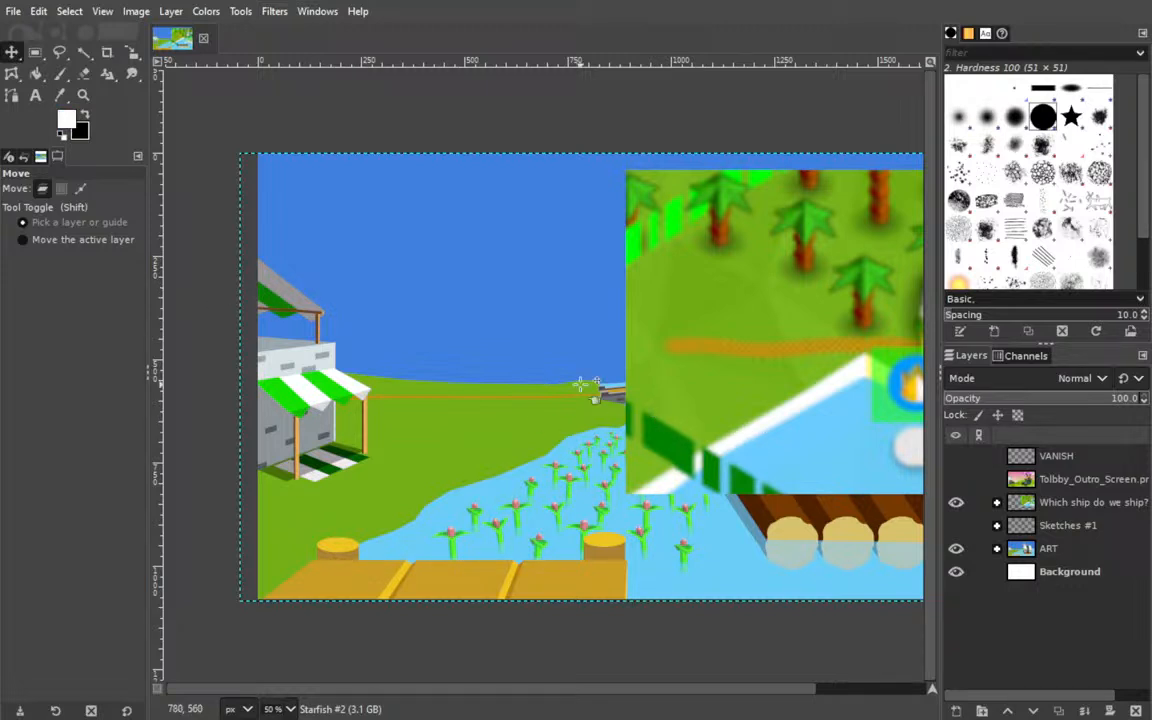
left_click(956, 502)
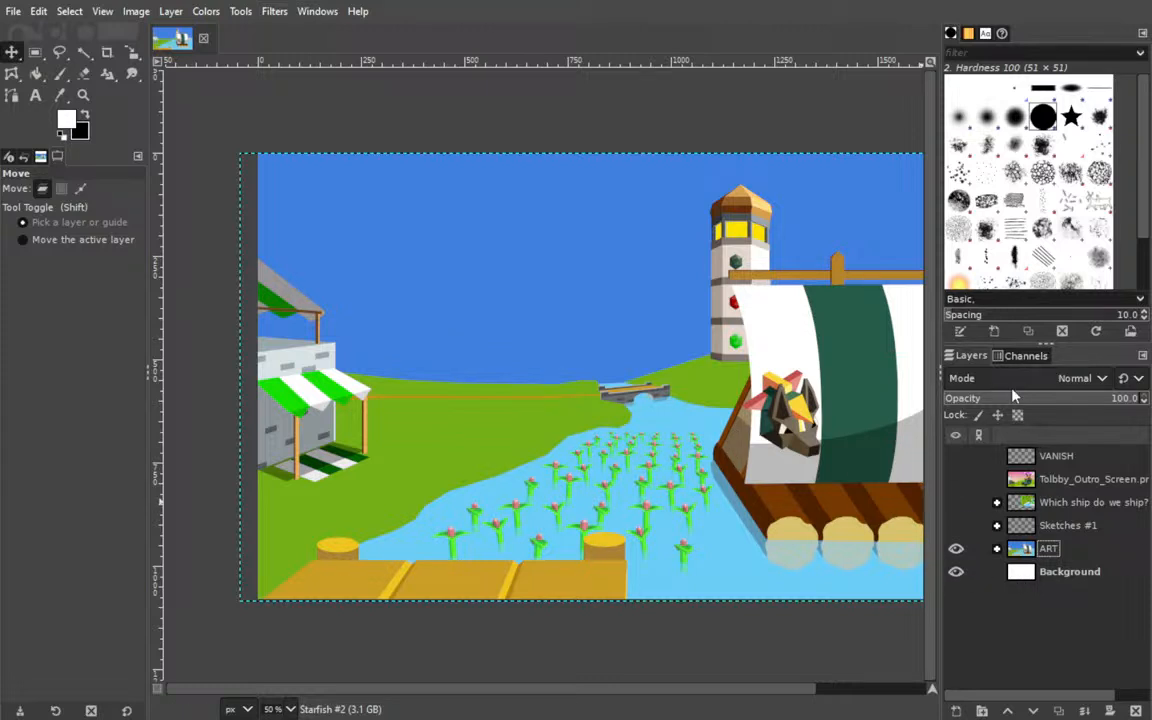
Expand the ART layer group and collapse its Starfish #2 subgroup to reach the lighthouse, bridge and landscape layers.
left_click(996, 548)
scroll(1066, 572, "up", 3)
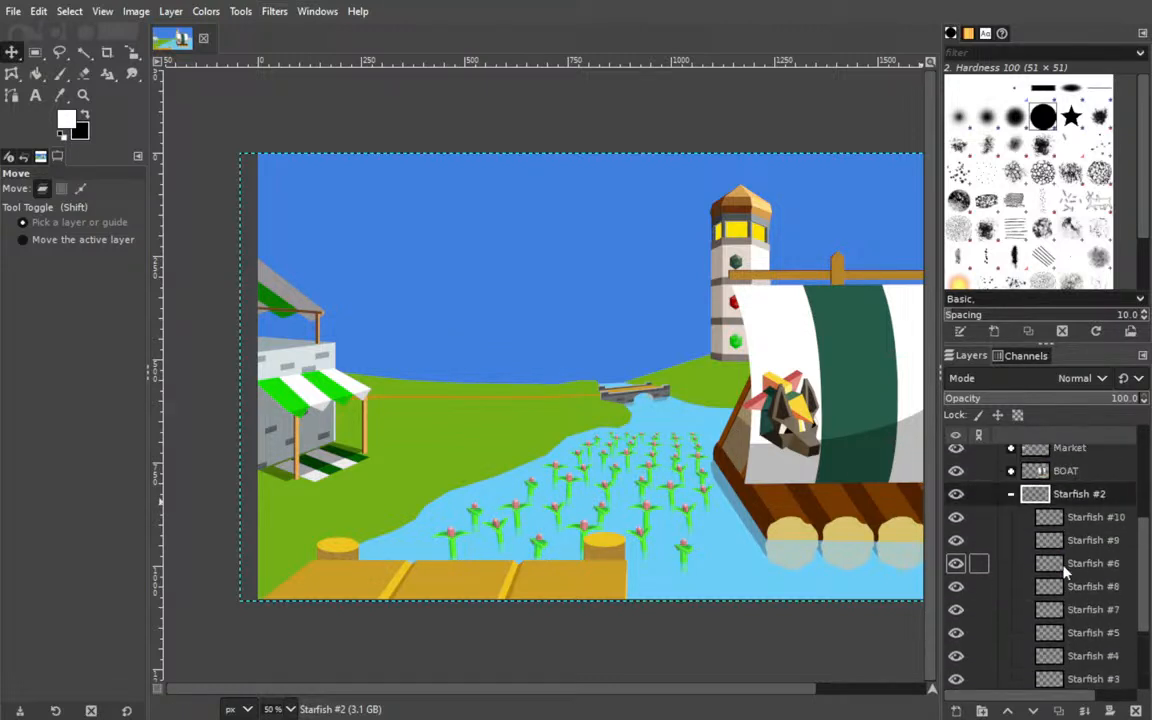
left_click(1008, 570)
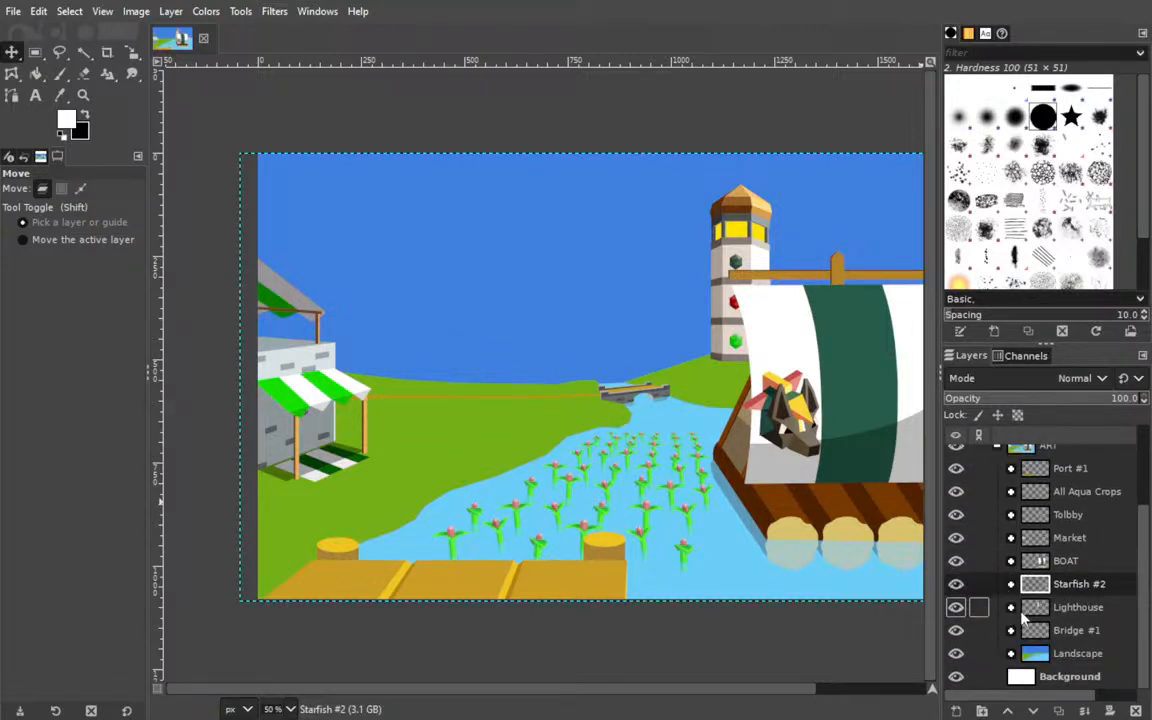
scroll(575, 698, "right", 3)
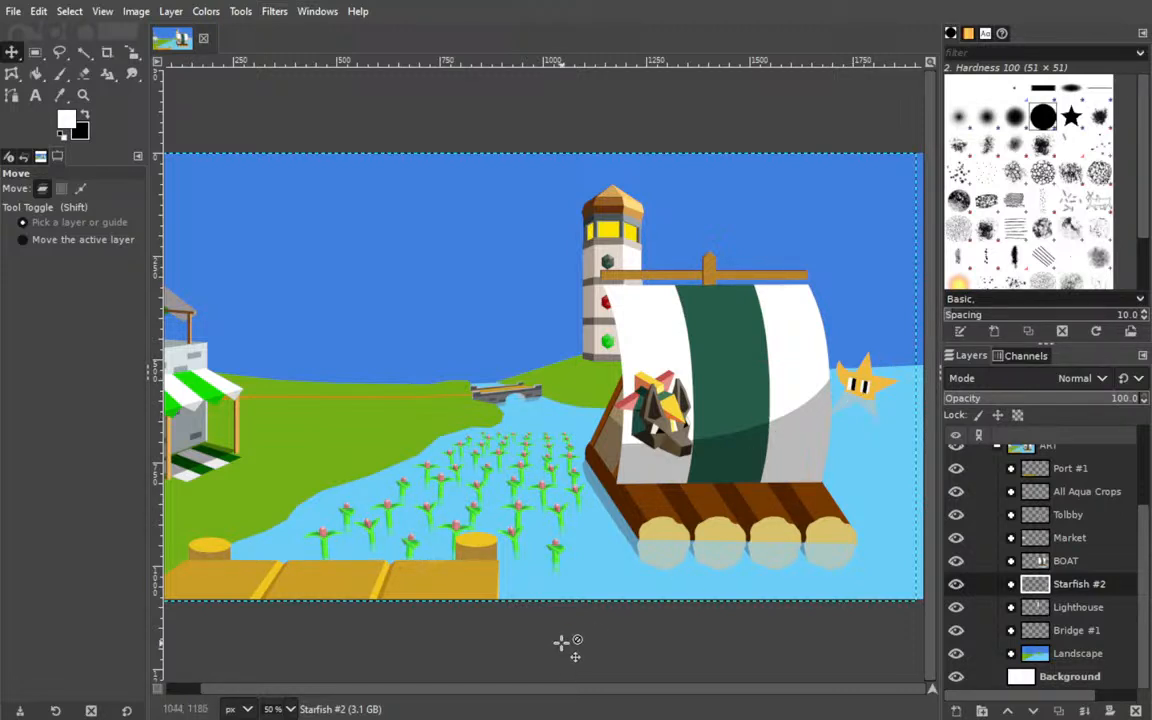
scroll(576, 692, "left", 1)
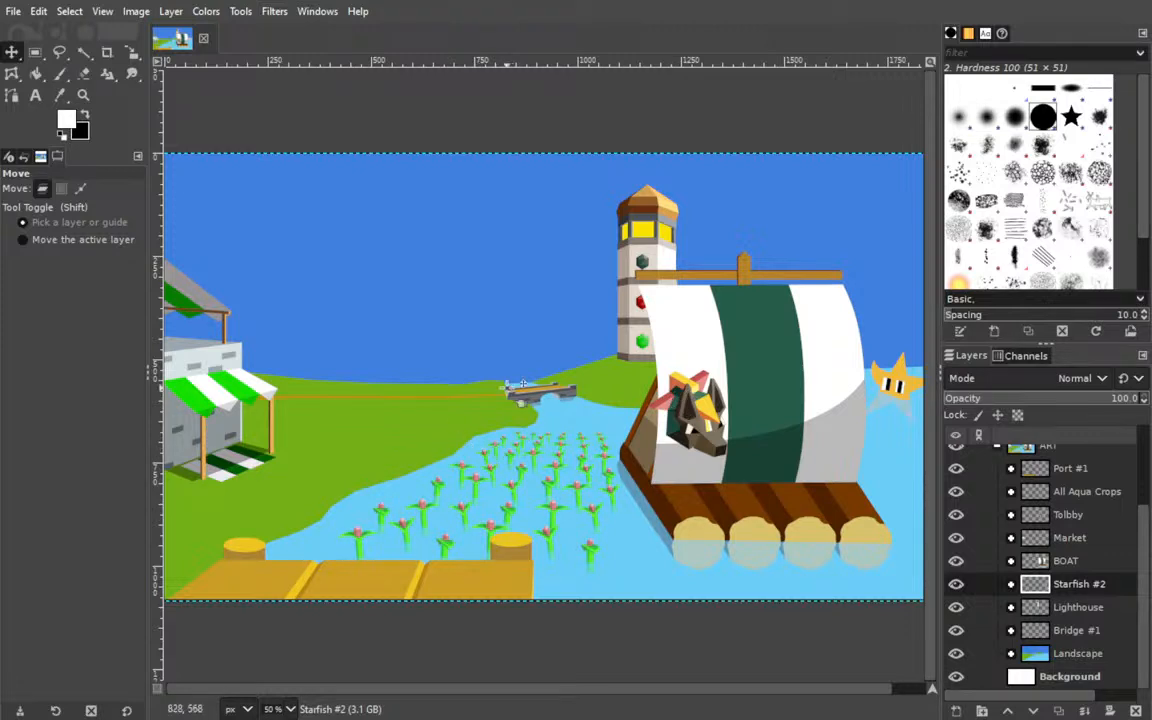
Expand the Landscape group and add a transparent layer named Sand directly above the Road layer.
left_click(1011, 654)
scroll(969, 531, "down", 3)
left_click(969, 537)
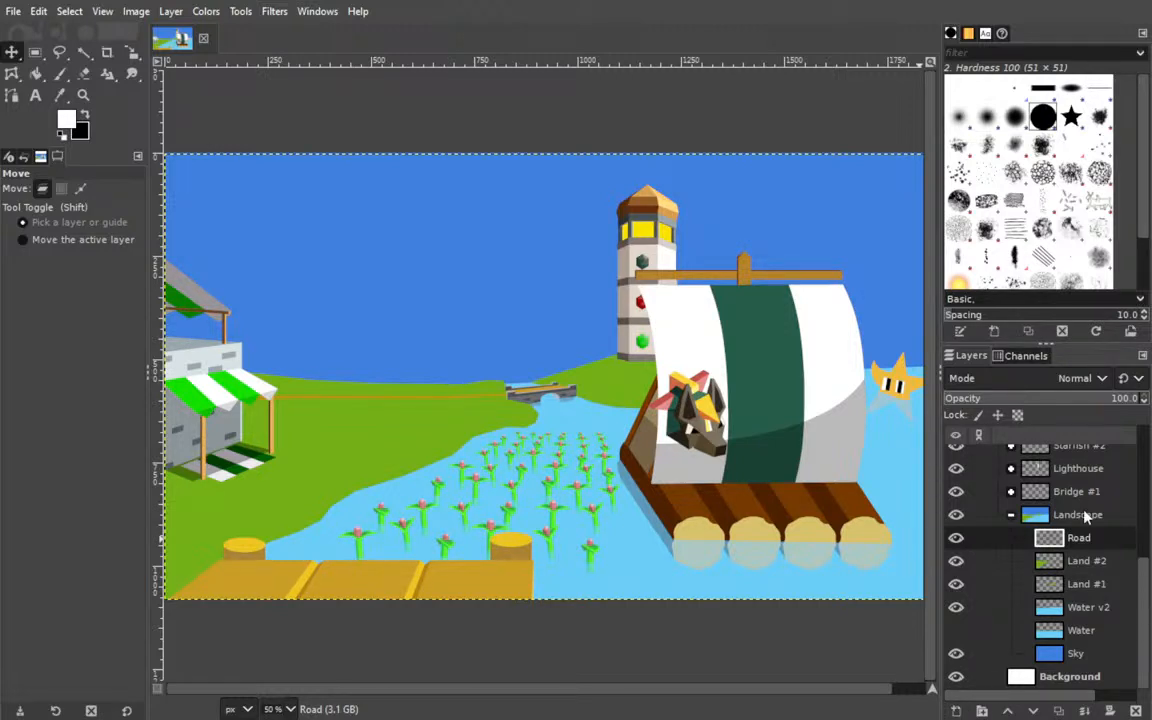
key("Return")
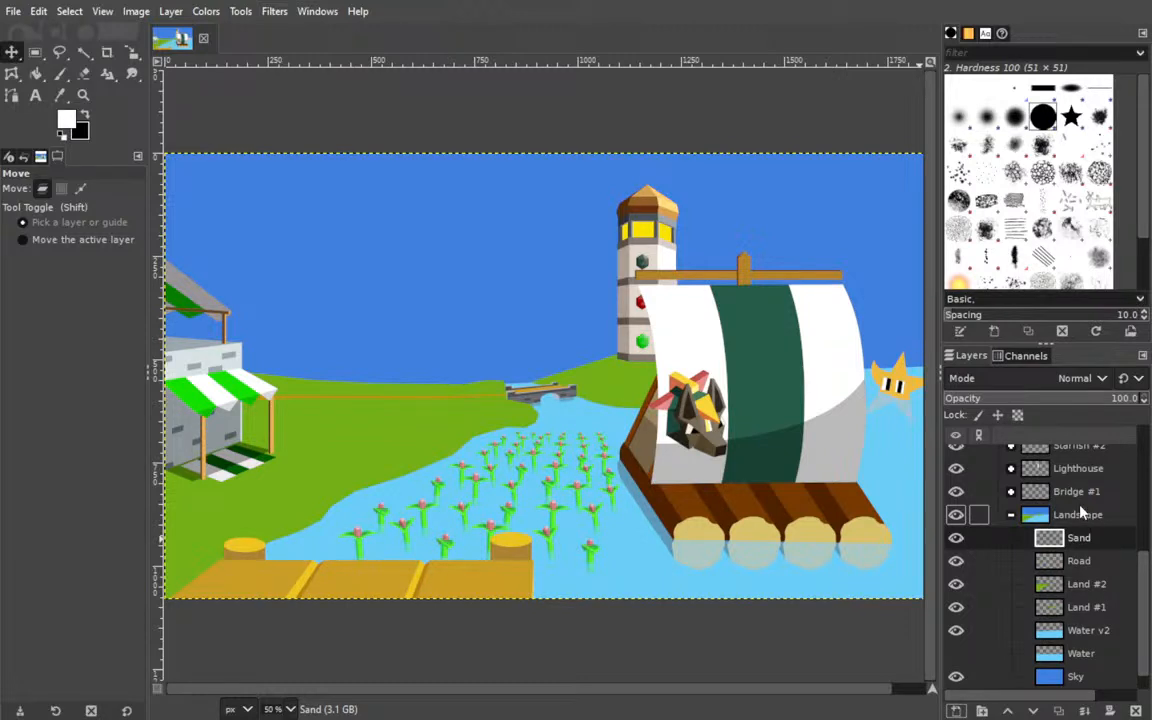
Trace an open path of straight segments inland of the shoreline, from outside the canvas beside the dock up to the grass near the bridge.
left_click_drag(411, 399, 437, 396)
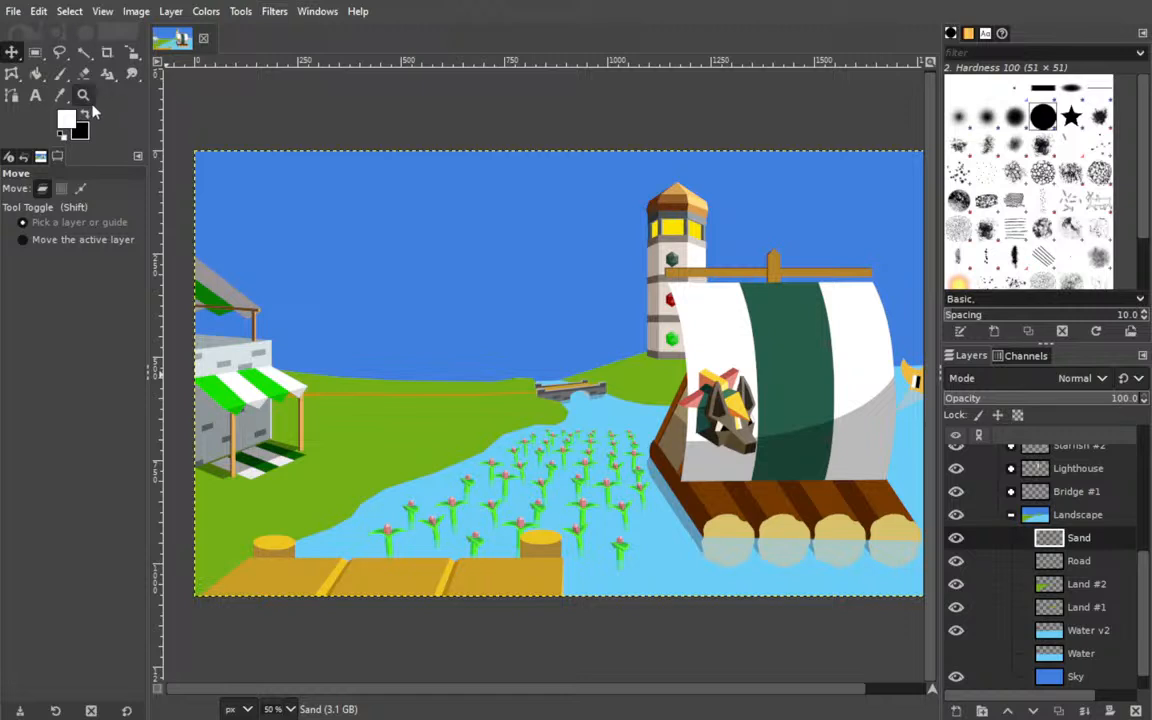
left_click(11, 96)
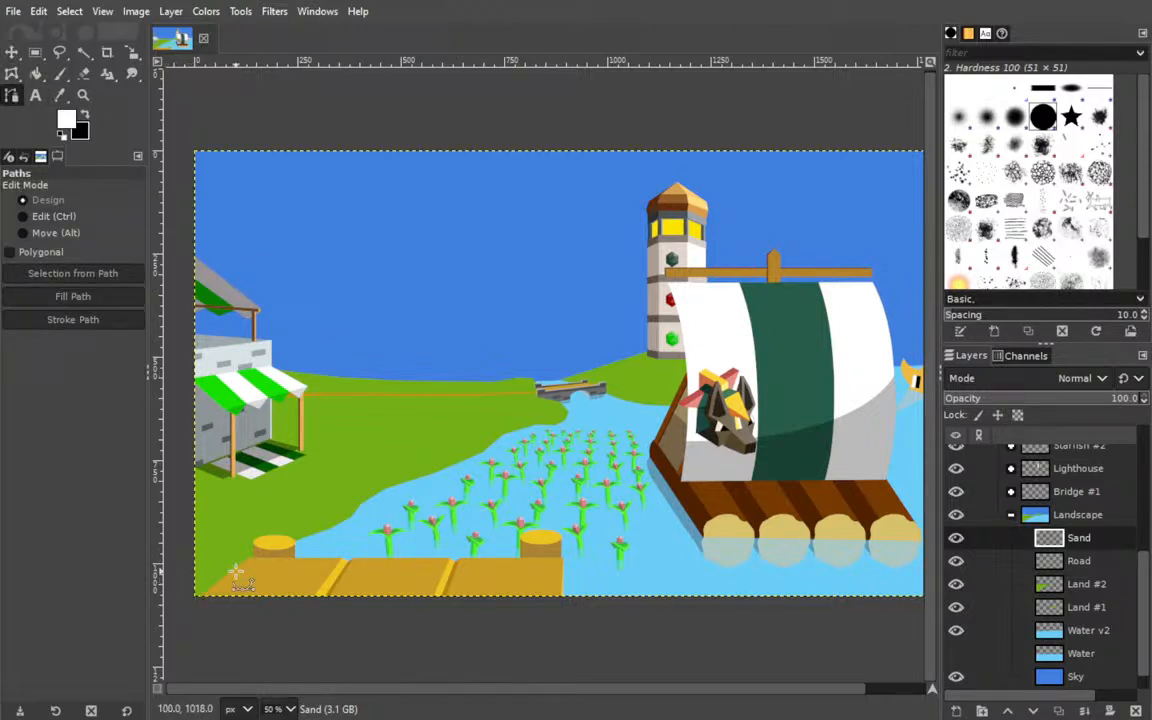
left_click(184, 582)
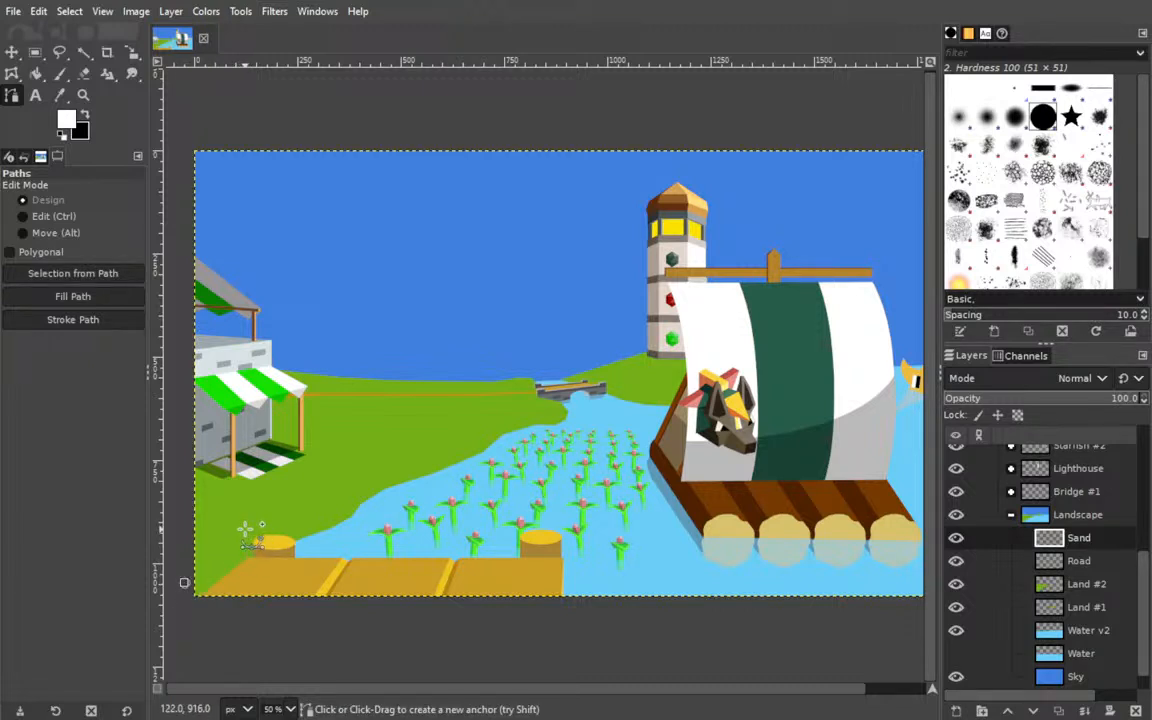
left_click(245, 528)
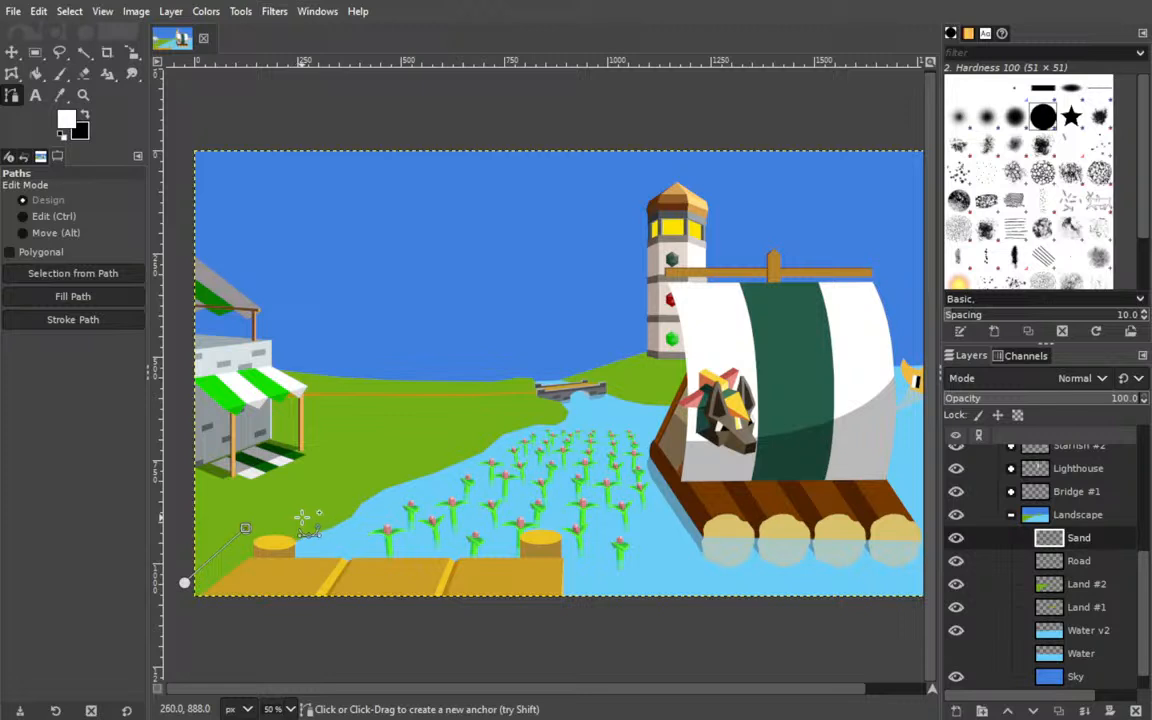
left_click(300, 515)
left_click(333, 497)
left_click(353, 478)
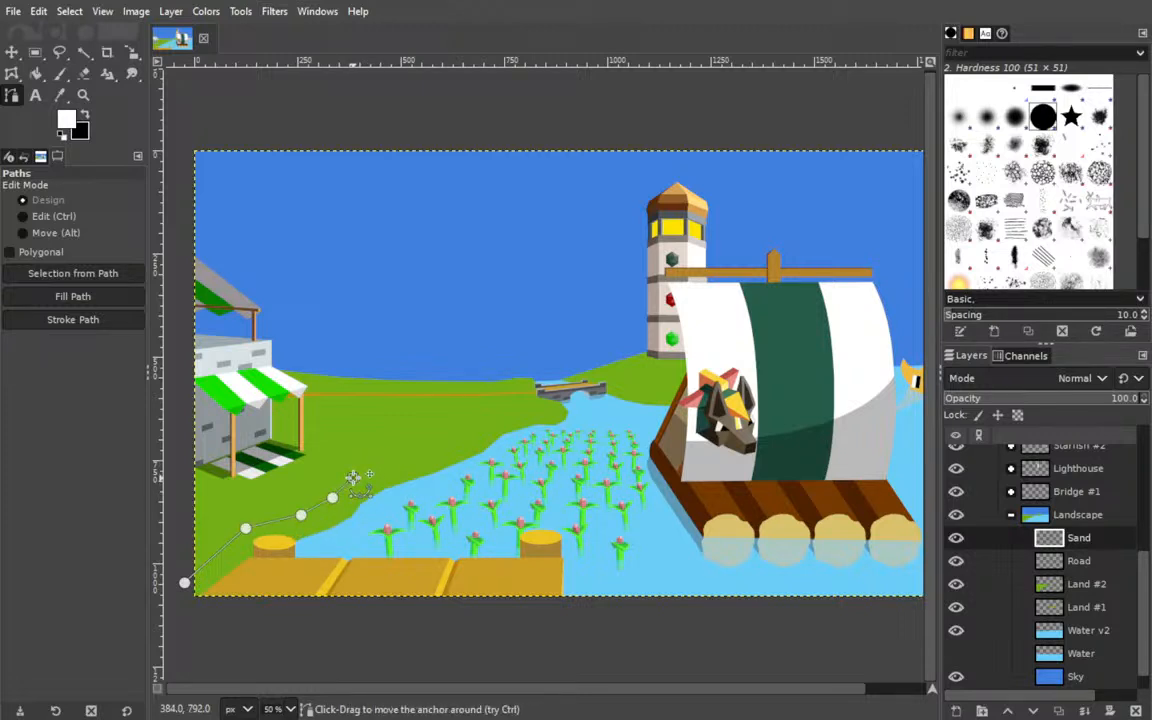
left_click(380, 471)
left_click(428, 462)
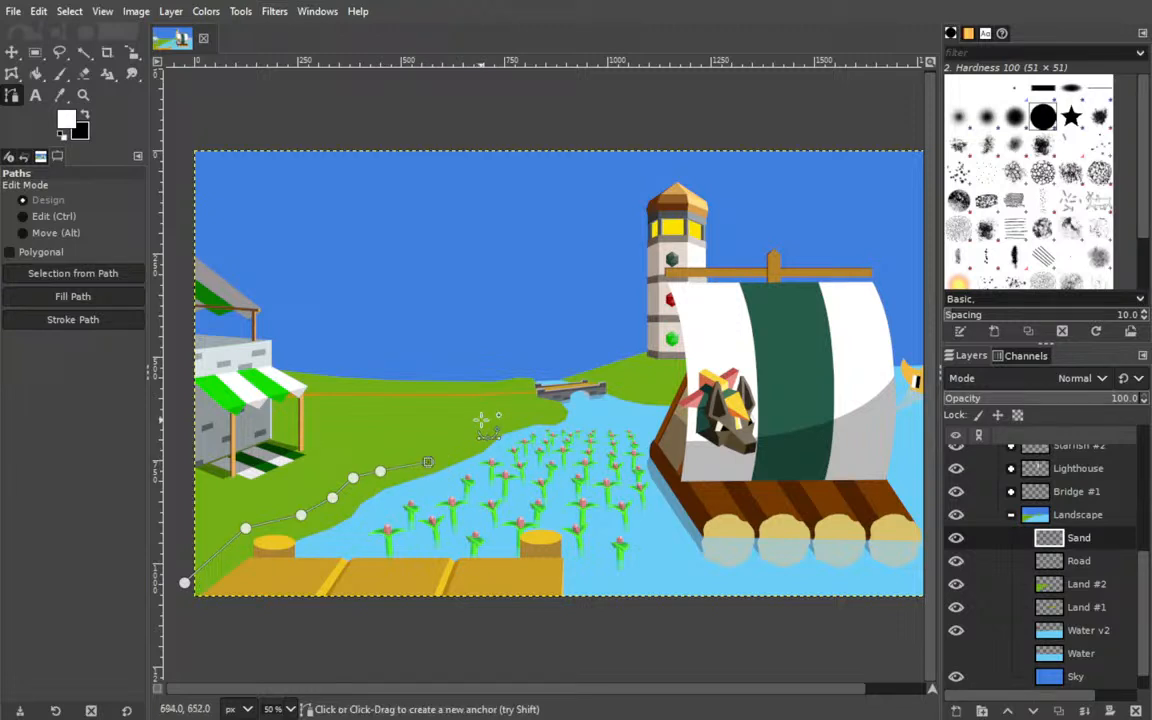
left_click(471, 438)
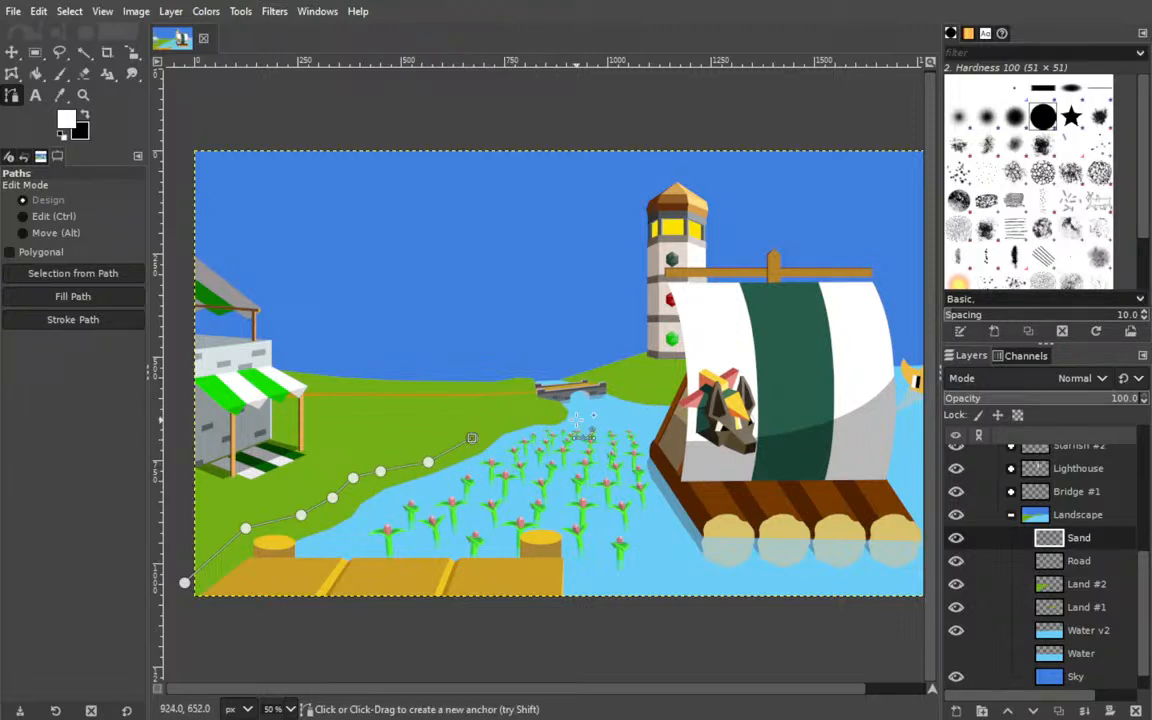
left_click(499, 424)
left_click(522, 418)
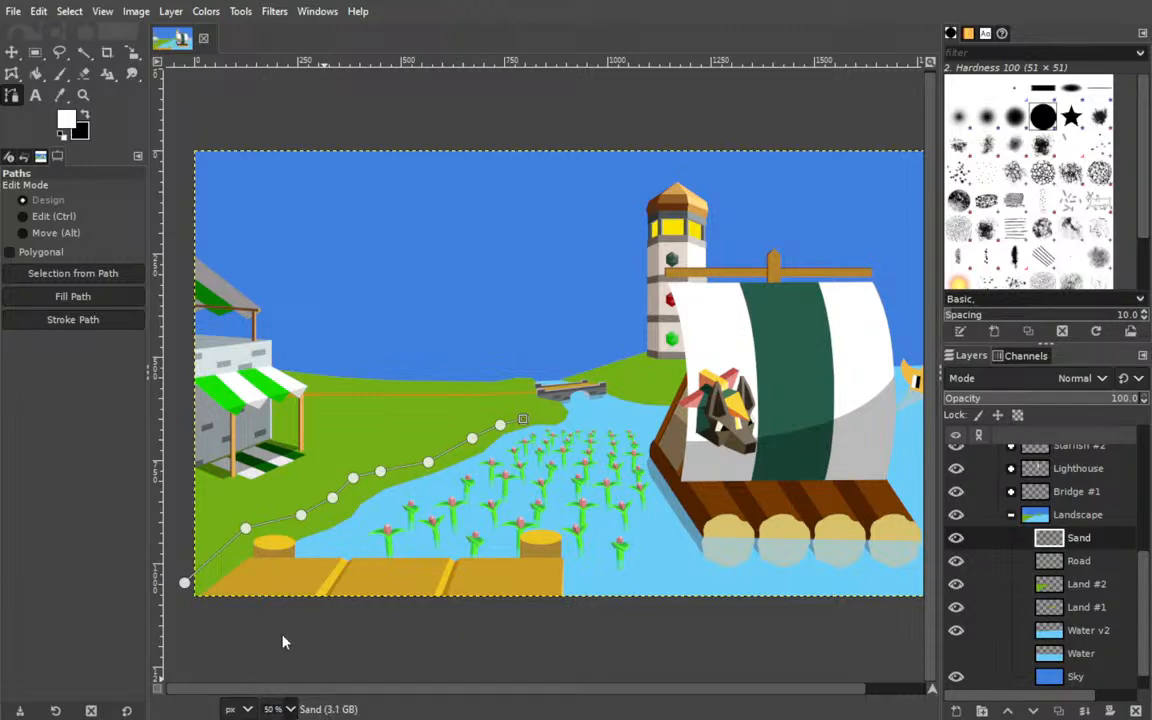
Move the path's end anchor slightly toward the water, and lower the anchor where the bank begins to steepen.
left_click(288, 553)
left_click_drag(488, 598, 522, 321)
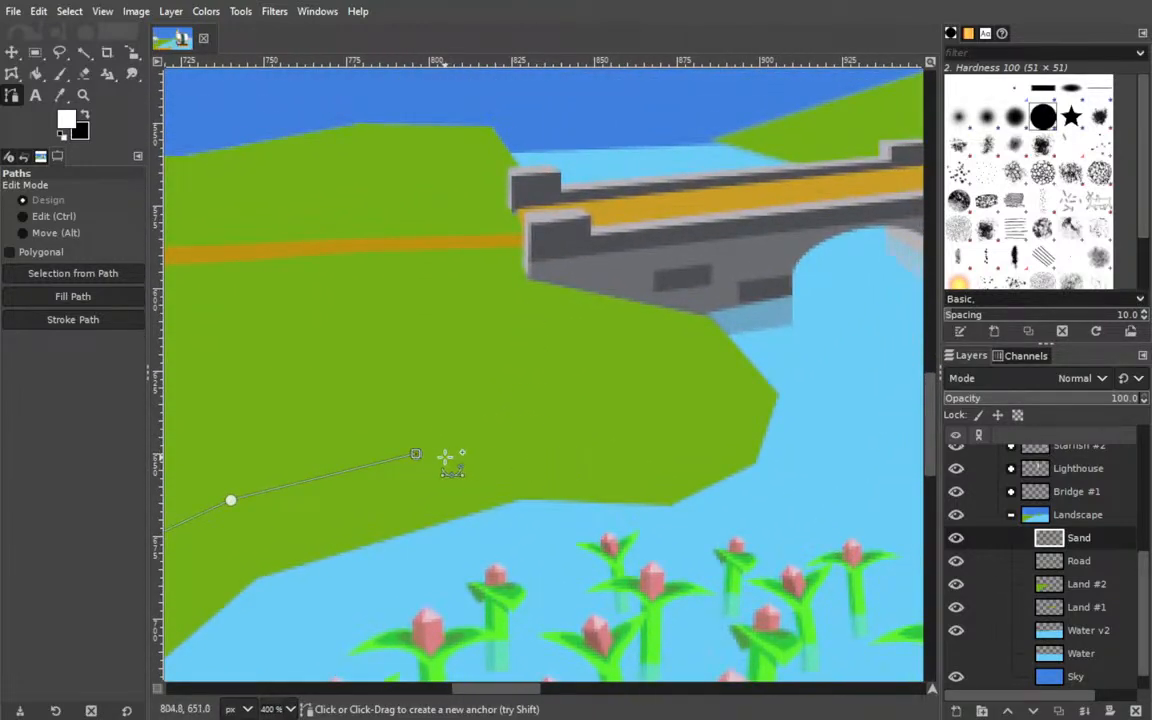
left_click_drag(415, 454, 441, 470)
left_click_drag(224, 569, 591, 391)
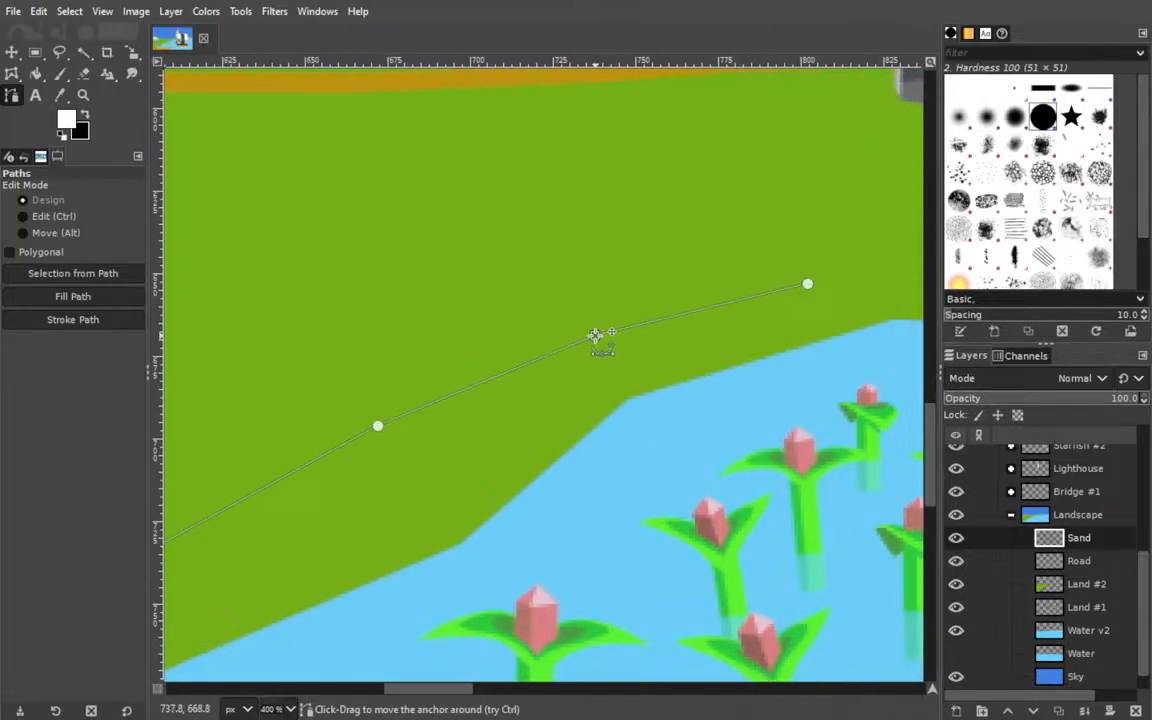
left_click_drag(378, 427, 353, 495)
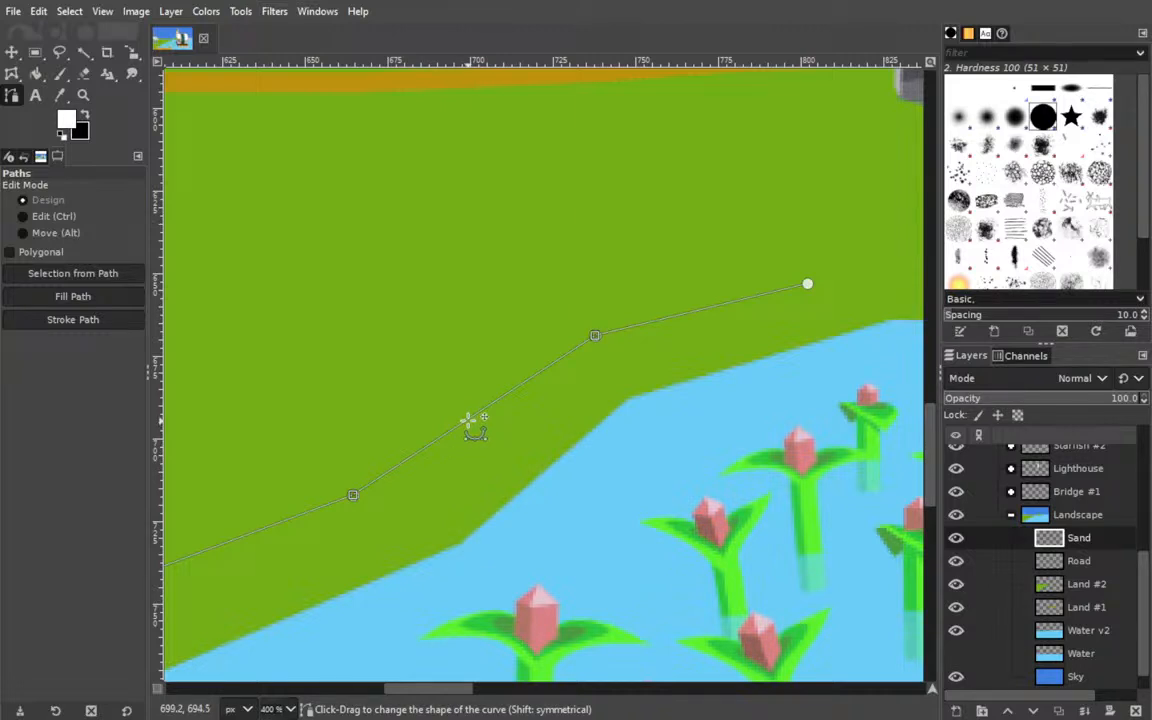
Try to reshape the steep path segment below the bridge by adjusting its curve handles.
left_click(470, 420)
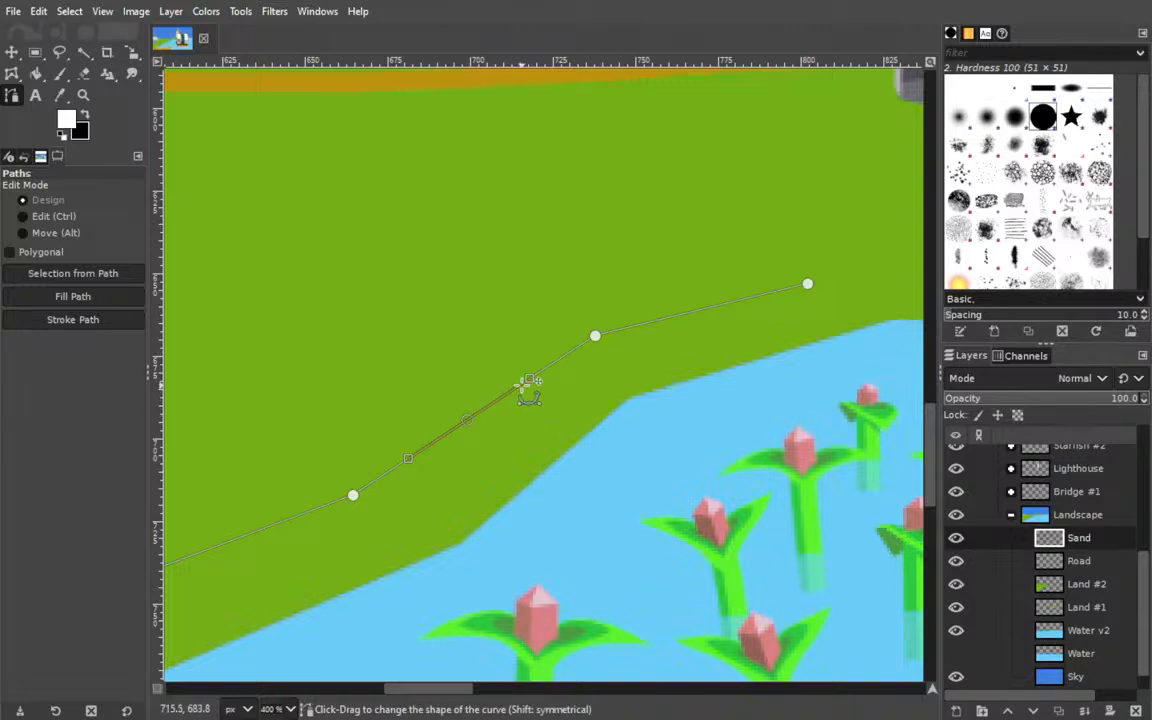
key("ctrl")
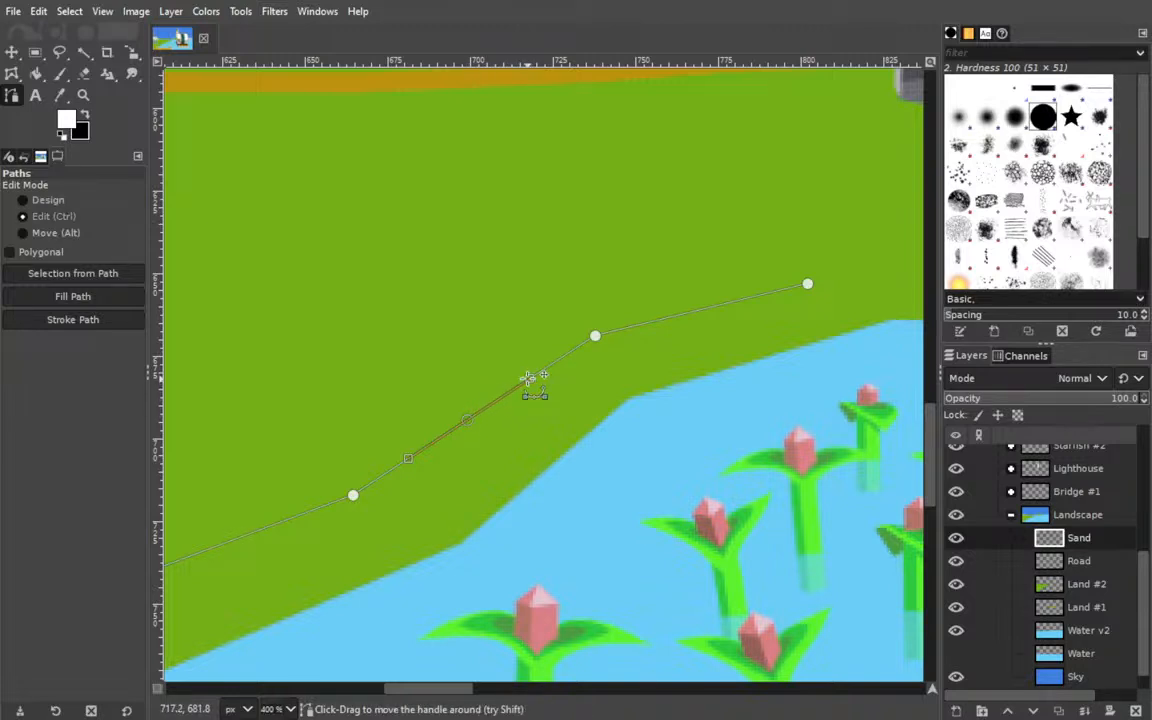
key("shift")
key("alt")
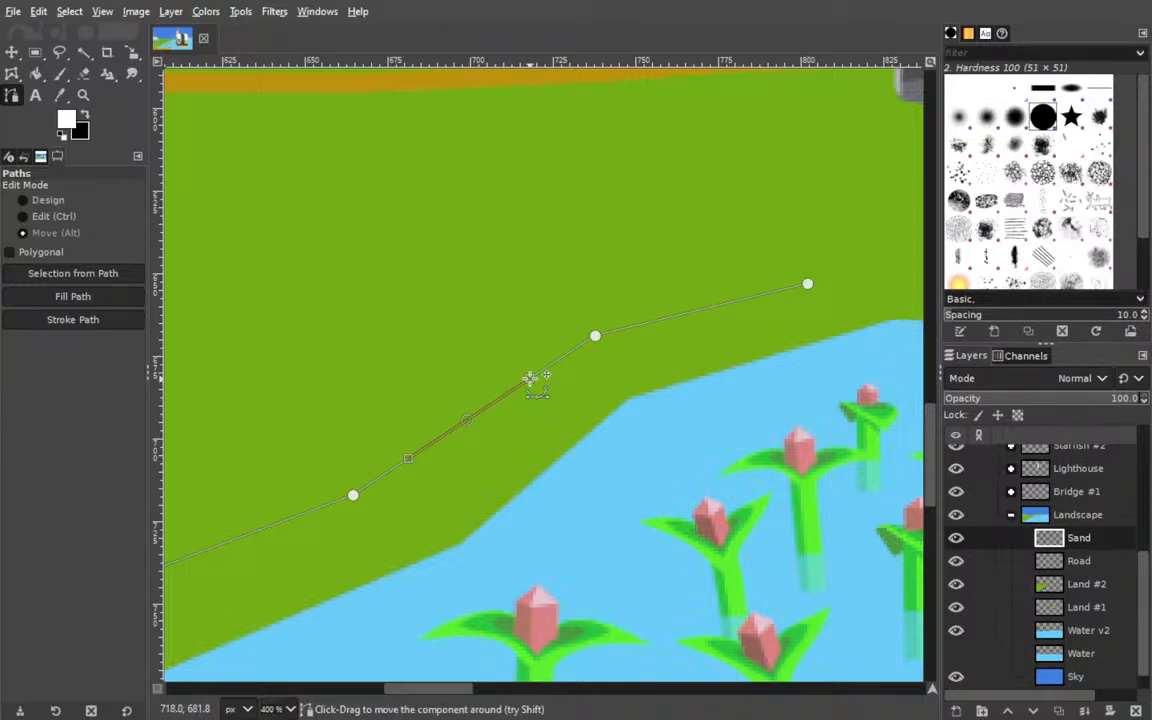
key("alt")
left_click_drag(531, 380, 560, 368)
key("ctrl+z")
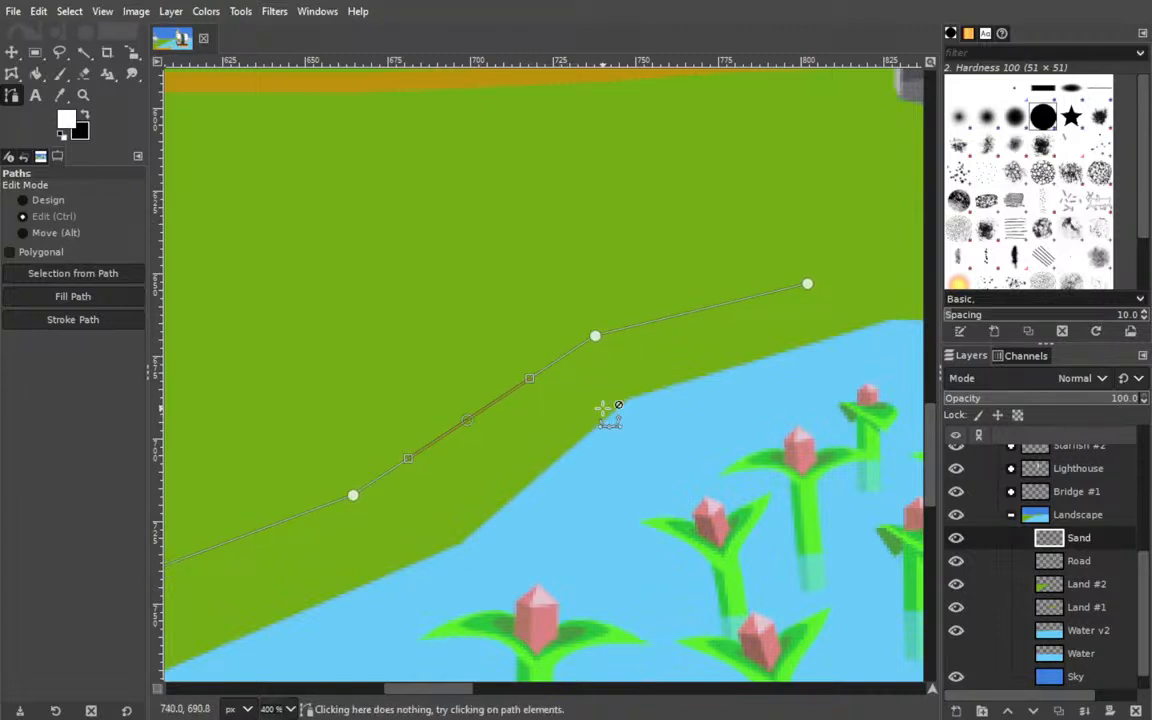
key("ctrl+z")
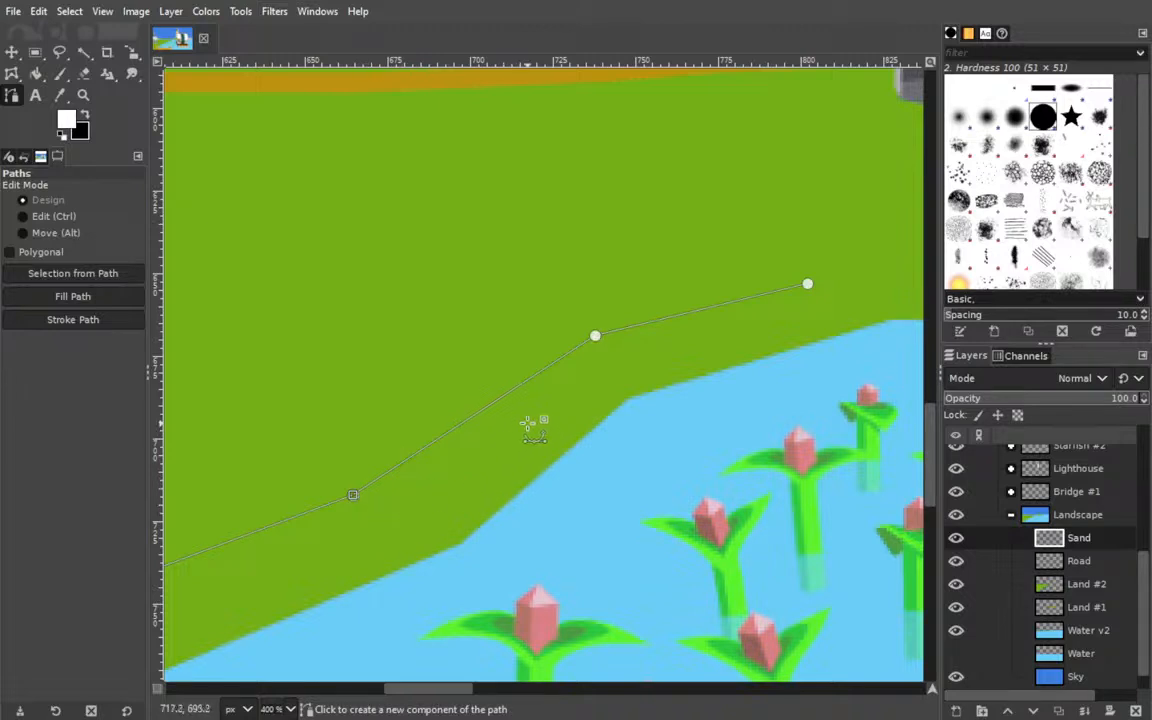
Reposition the path's first two anchors on the grass beside the dock post, keeping the start outside the canvas.
scroll(530, 416, "down", 3)
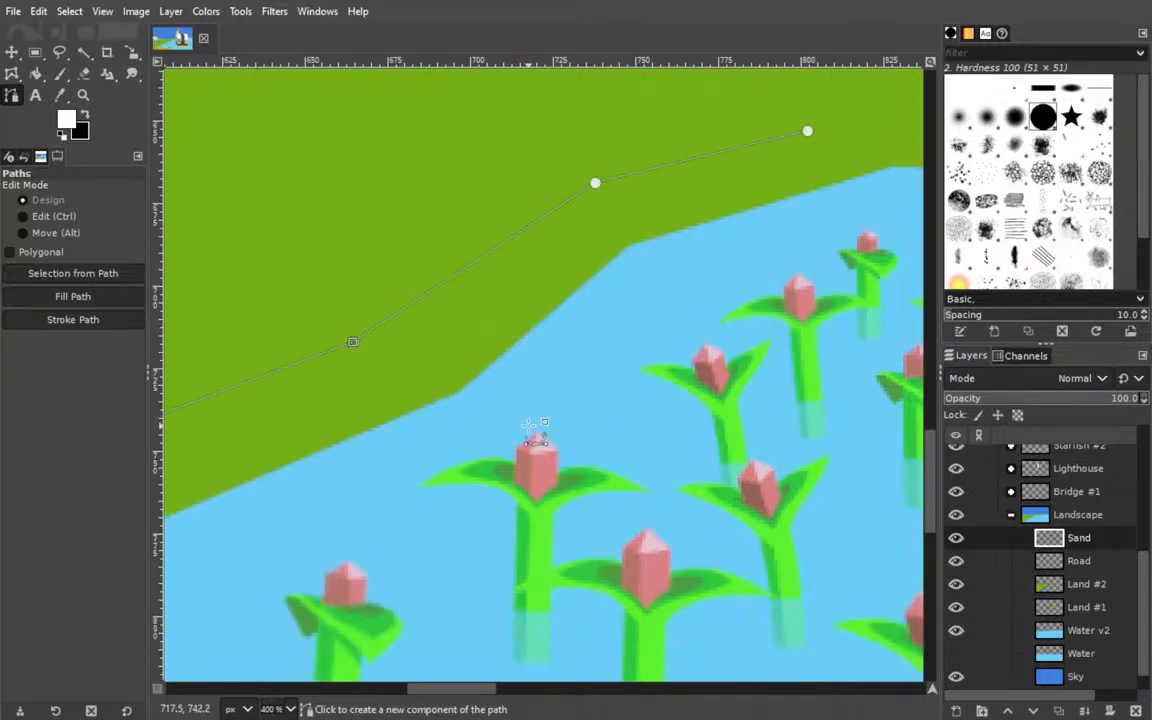
left_click_drag(450, 689, 390, 690)
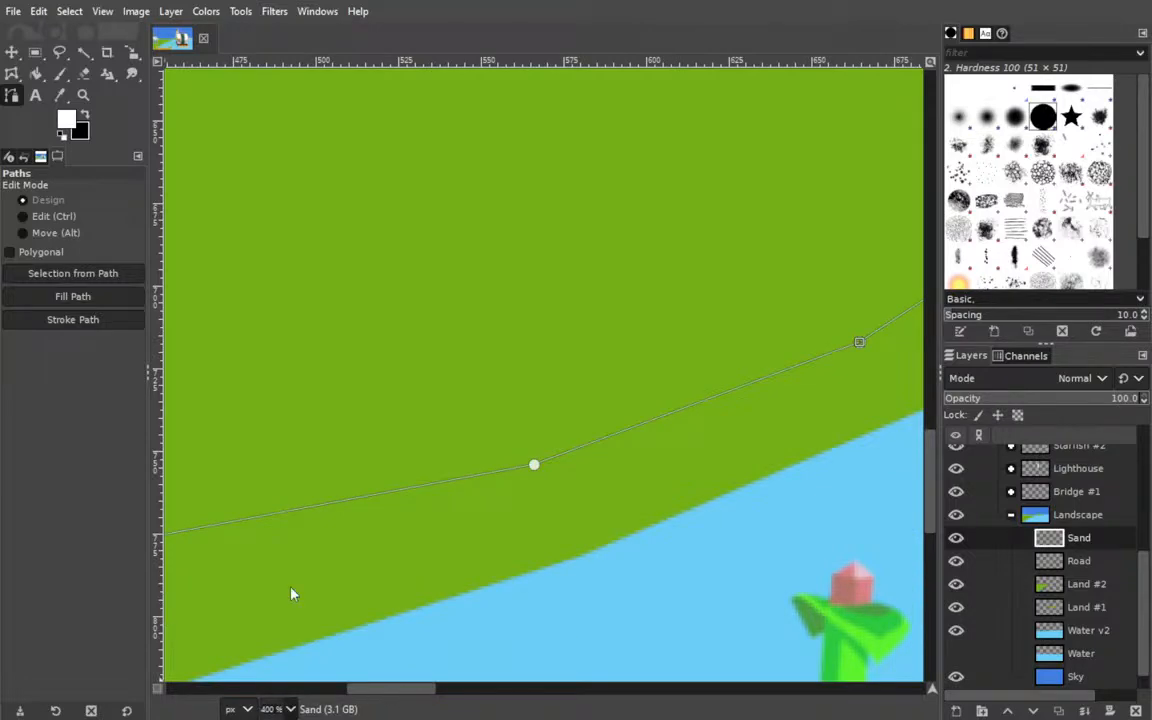
scroll(287, 590, "down", 3)
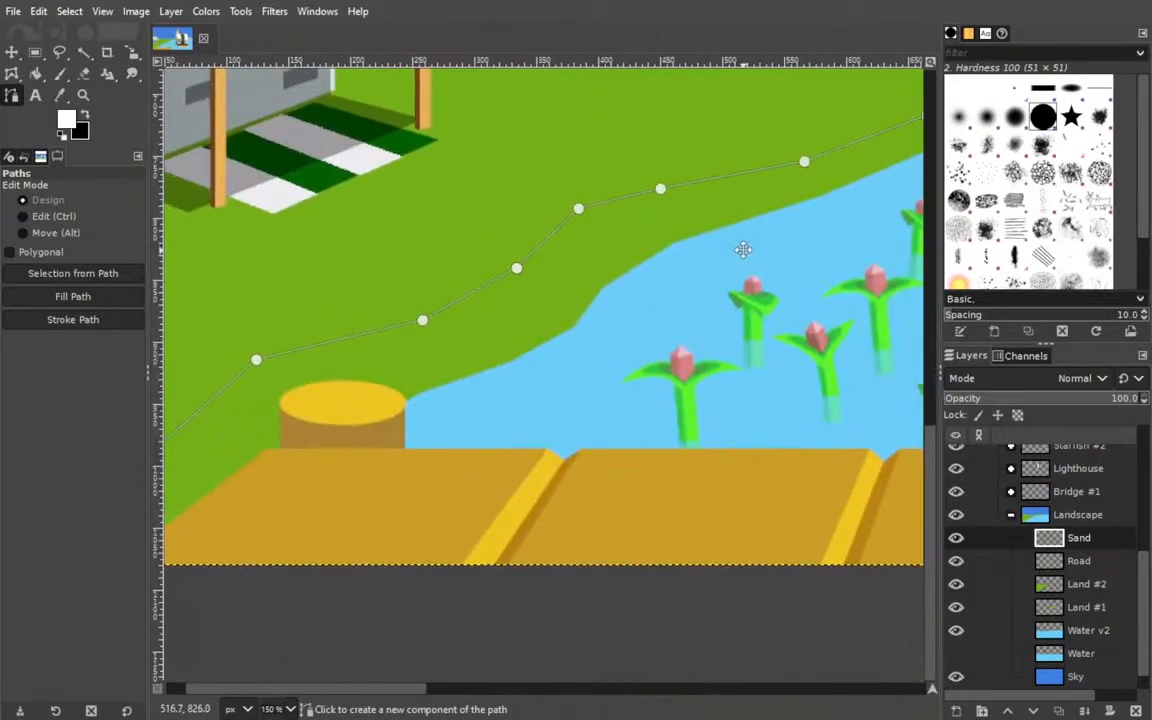
left_click_drag(476, 344, 484, 362)
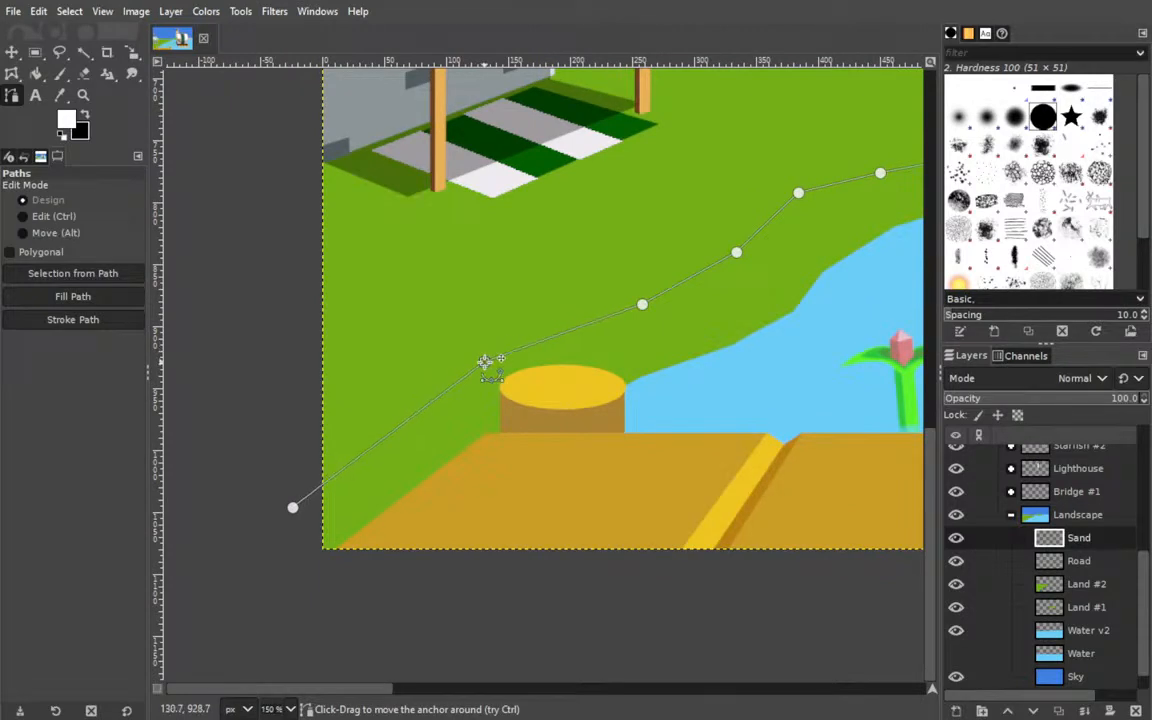
left_click_drag(292, 507, 258, 469)
left_click_drag(484, 362, 433, 377)
Move the third and fourth path anchors farther inland, between the market mat and the shoreline bend.
left_click_drag(642, 304, 469, 475)
left_click_drag(543, 401, 521, 435)
left_click_drag(411, 475, 373, 408)
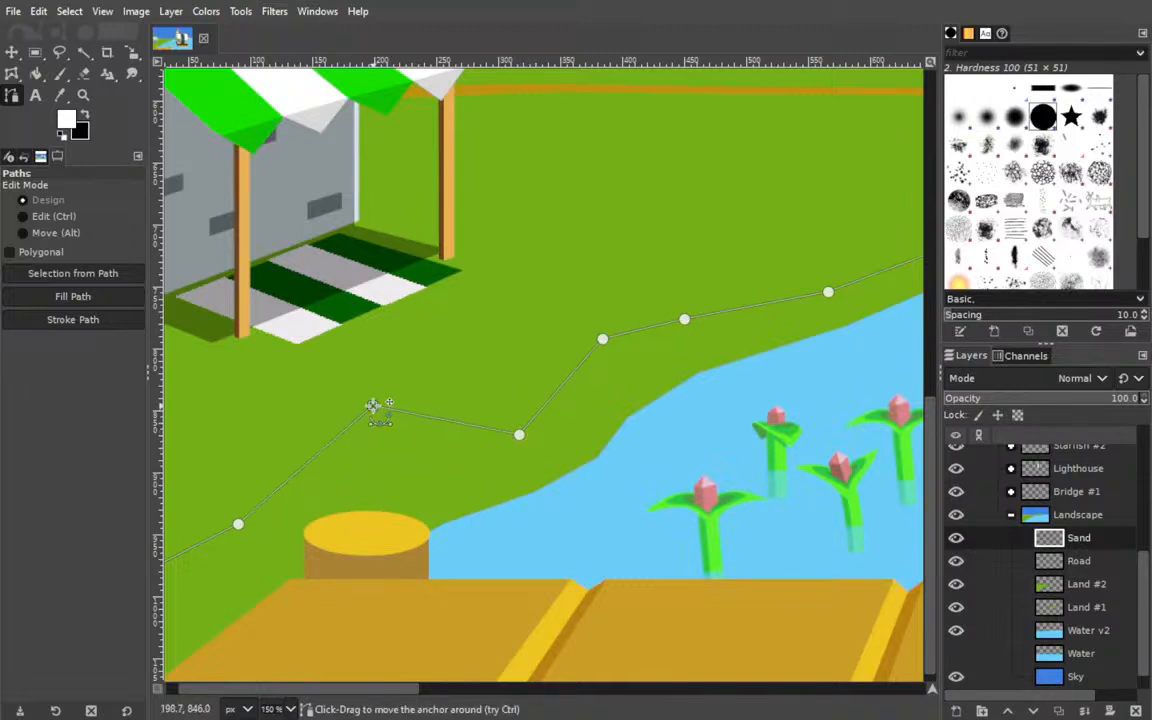
left_click_drag(517, 433, 496, 352)
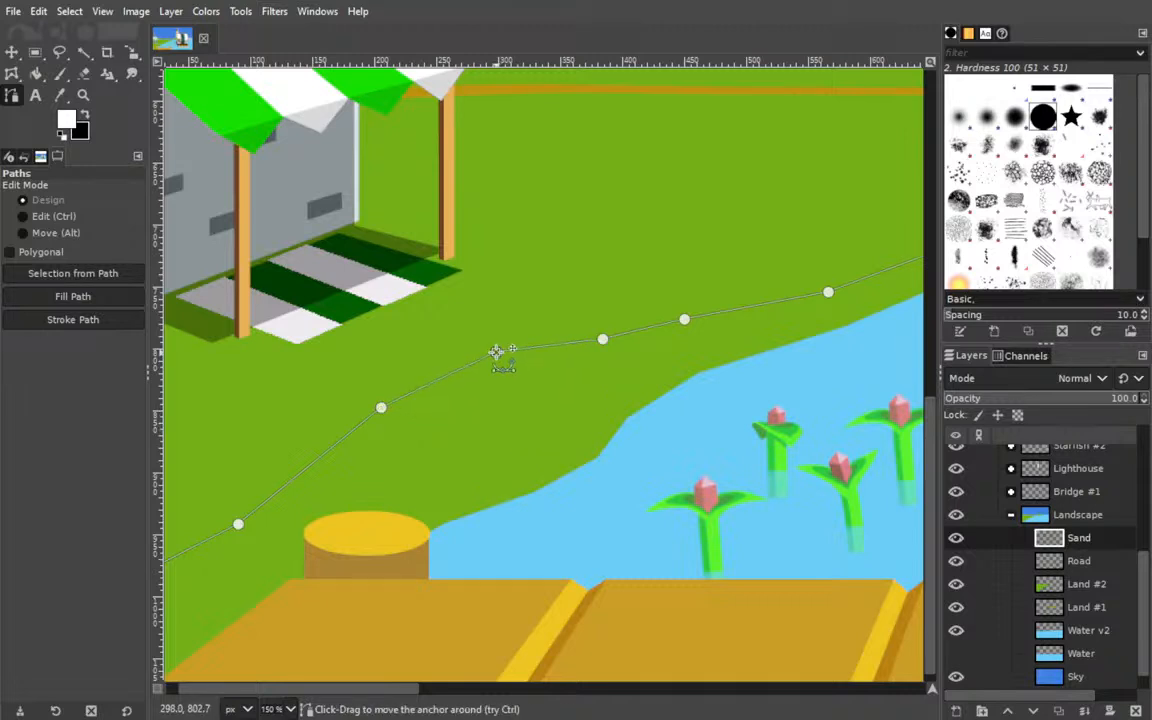
Raise the path's lower anchors on the grass beside the dock and extend its start with a new anchor beyond the canvas edge.
left_click_drag(366, 508, 512, 439)
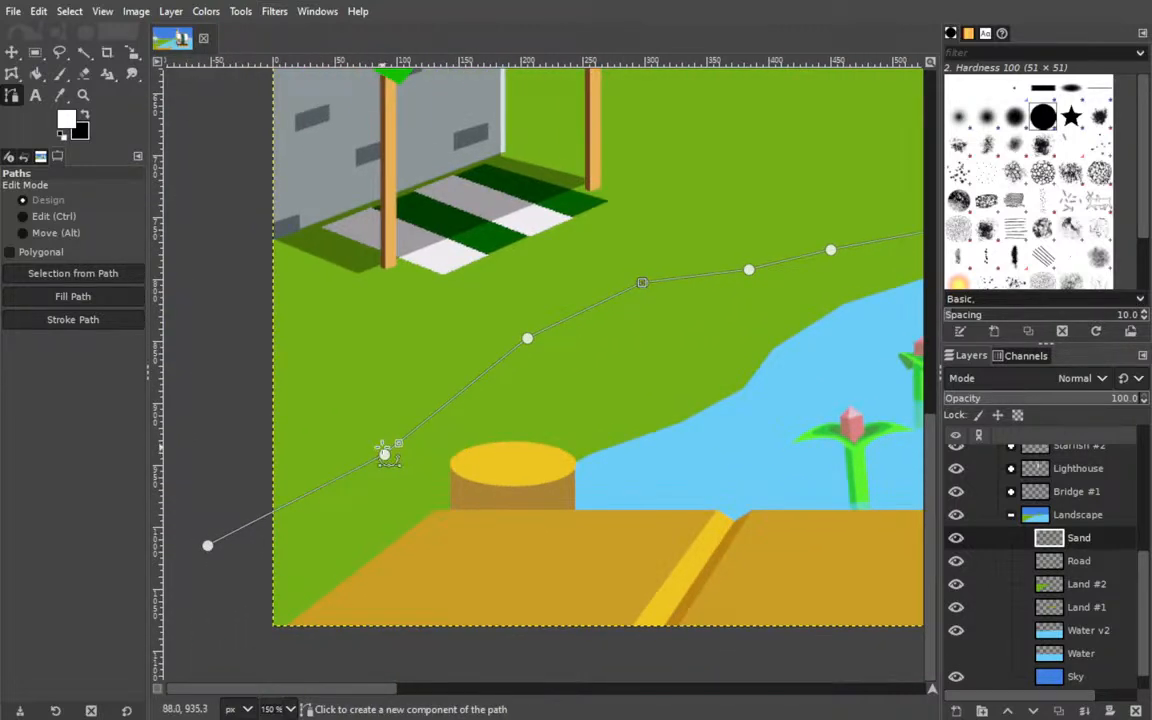
left_click_drag(385, 458, 367, 413)
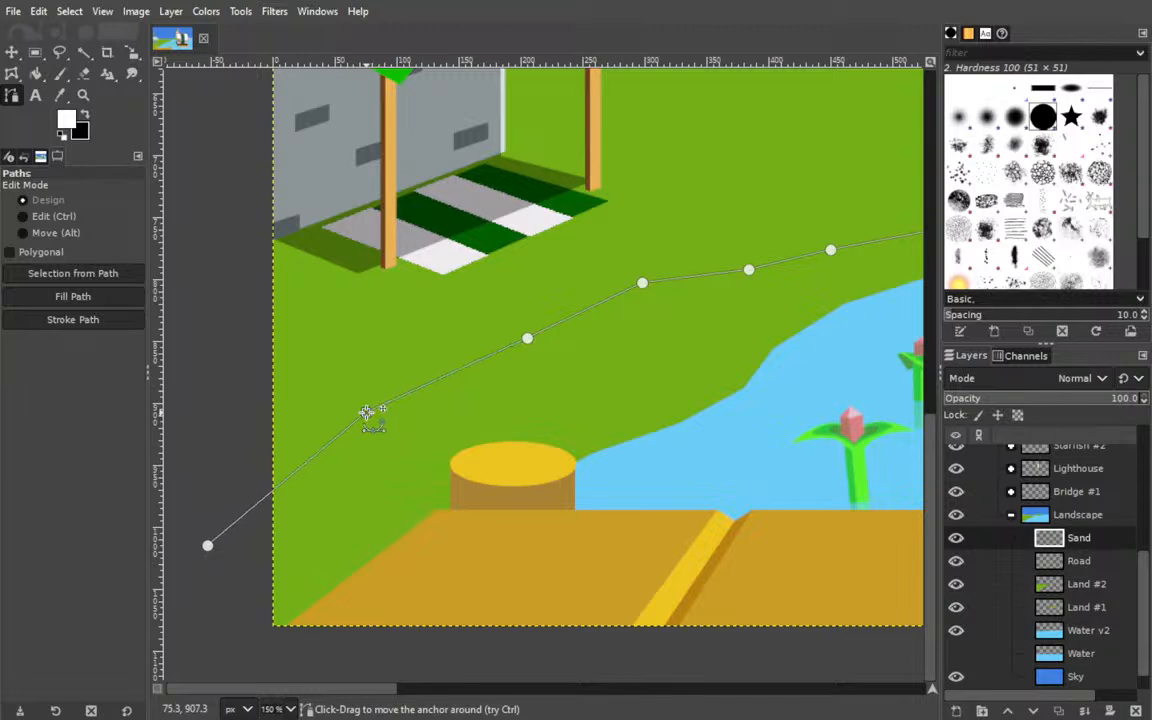
left_click_drag(209, 545, 362, 491)
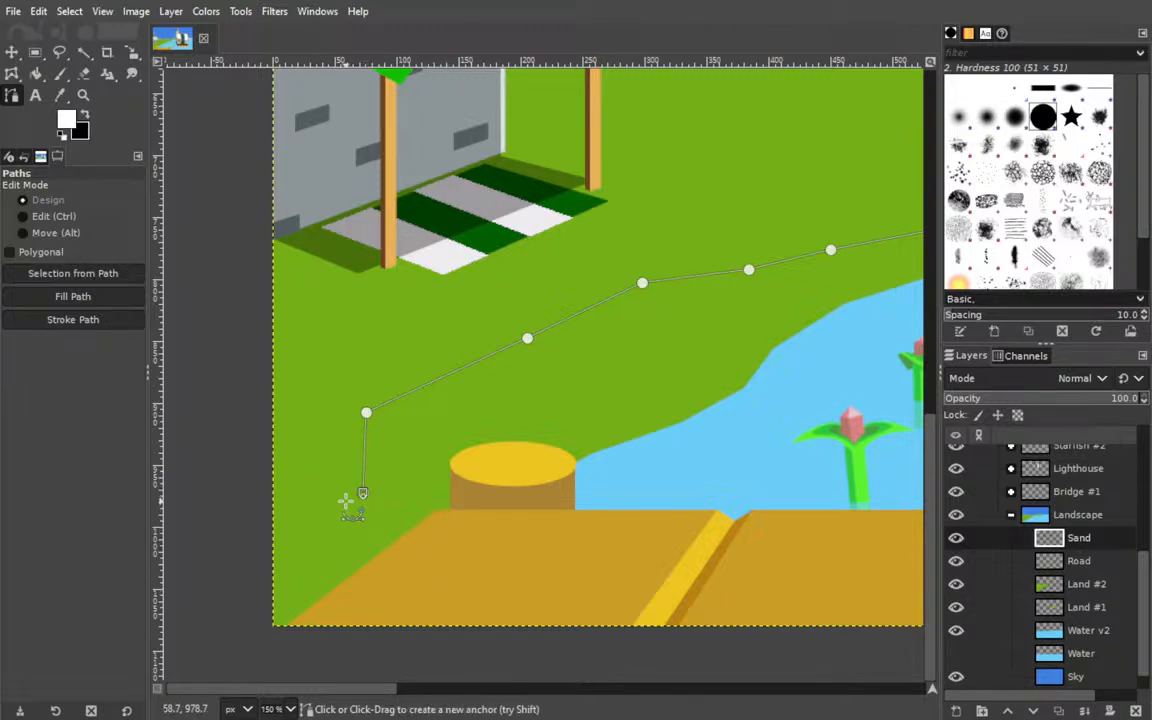
left_click_drag(364, 491, 302, 477)
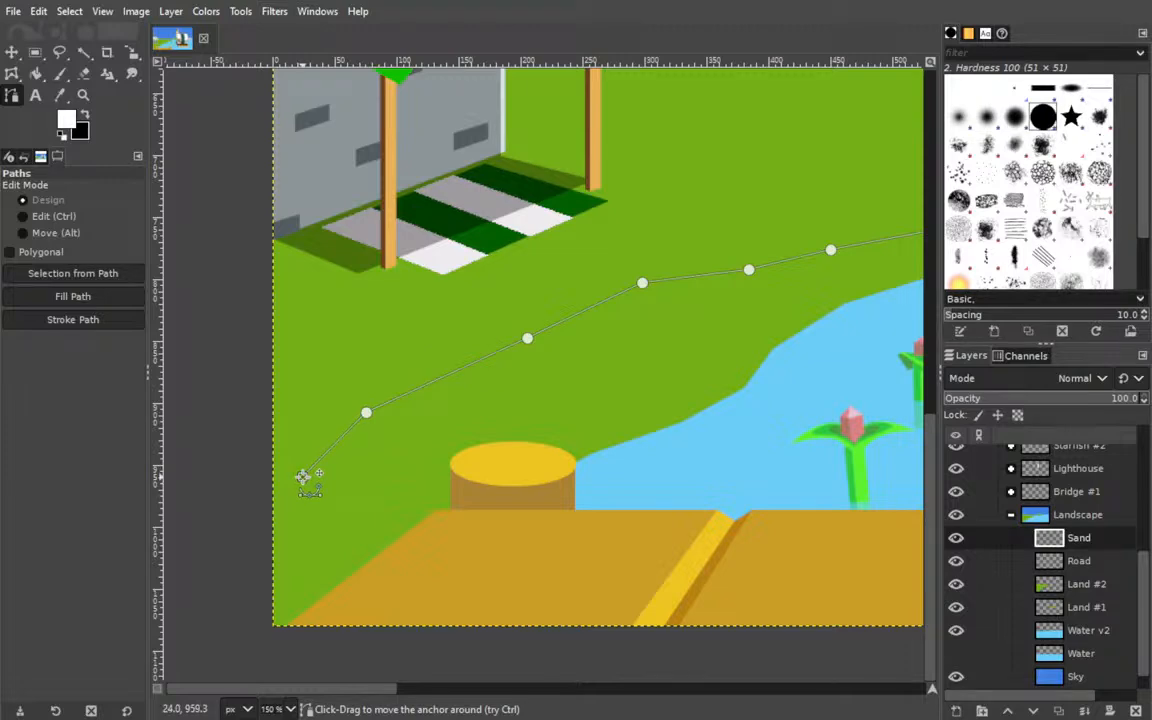
left_click(229, 517)
Move the middle and upper path anchors farther inland so the line rises smoothly from the market toward the bridge.
left_click_drag(645, 350, 264, 518)
left_click_drag(434, 432, 580, 416)
left_click_drag(651, 429, 494, 540)
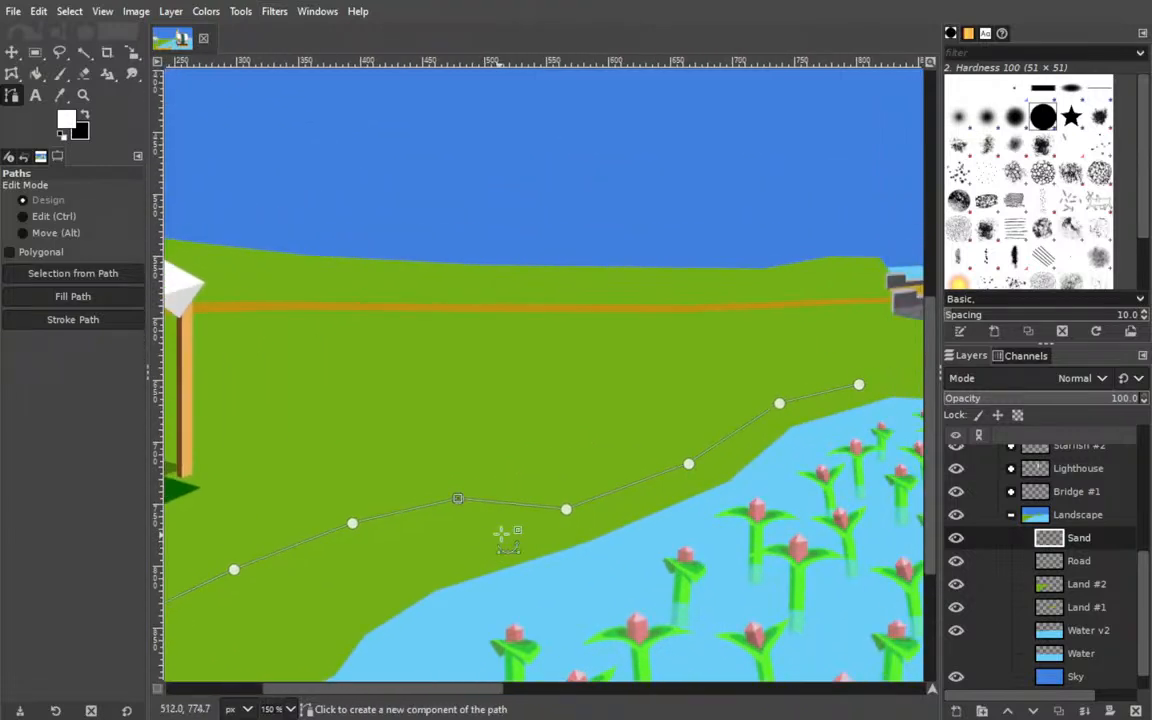
left_click_drag(566, 509, 592, 469)
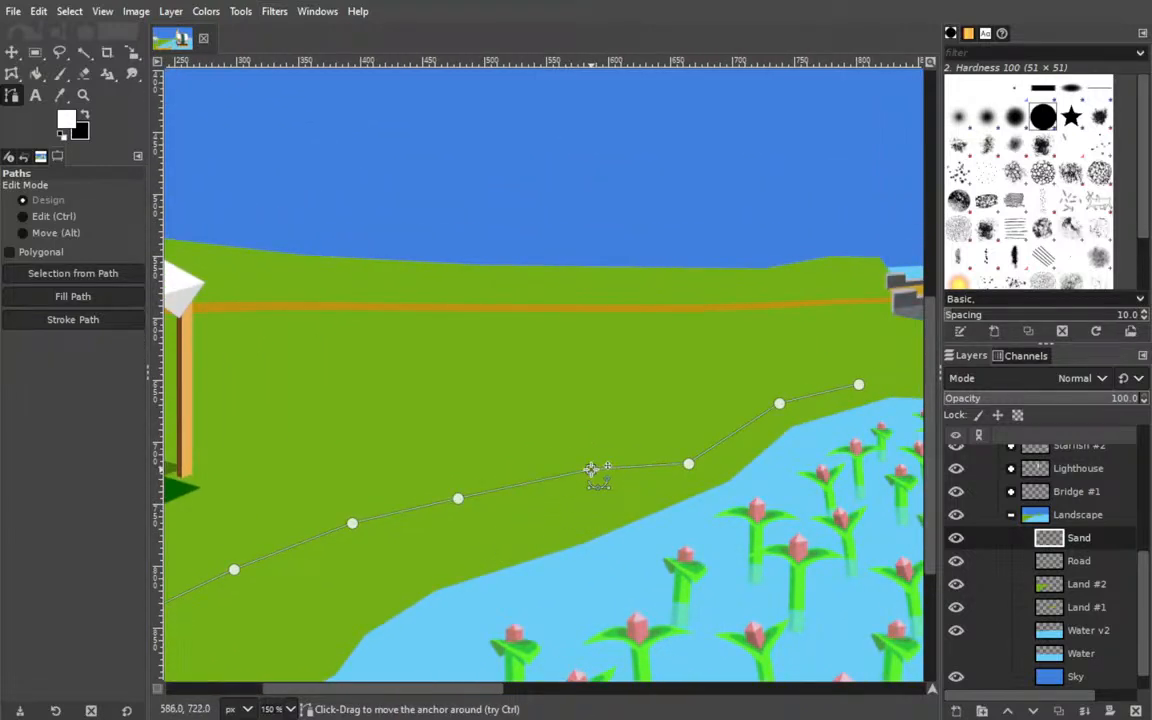
left_click_drag(688, 464, 687, 435)
left_click_drag(540, 453, 328, 532)
left_click_drag(567, 485, 554, 471)
left_click_drag(648, 465, 643, 454)
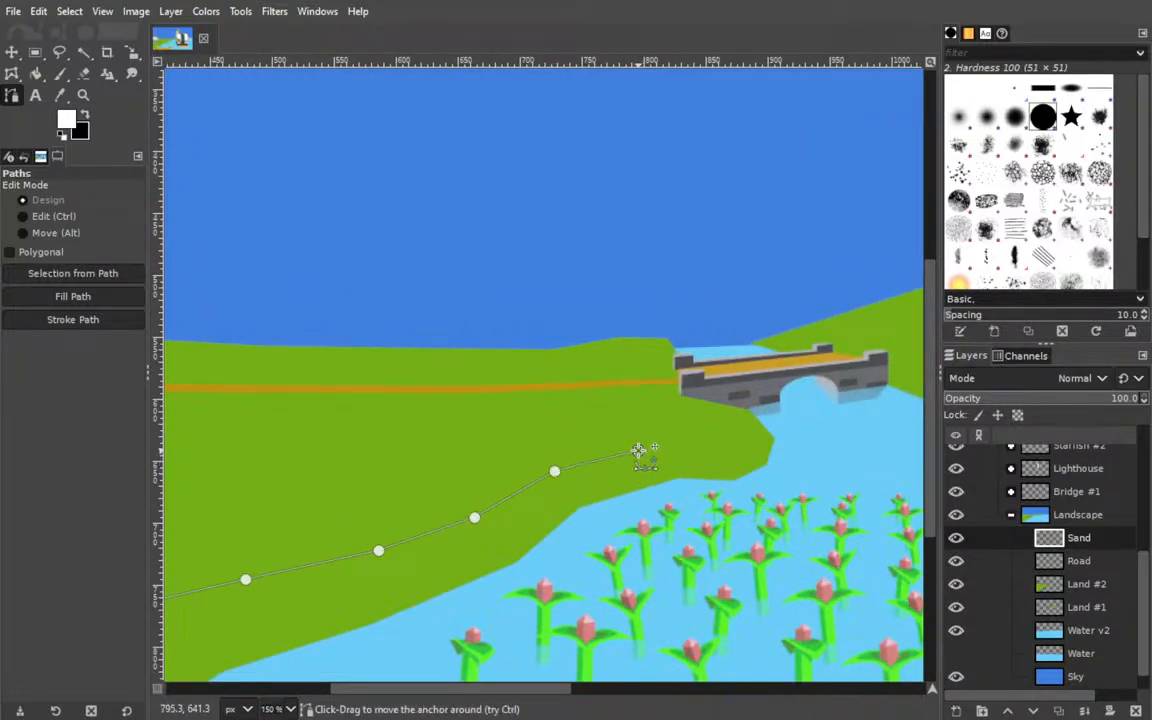
Extend the path with four anchors across the grassy headland, curving up to end at the base of the bridge.
left_click(701, 452)
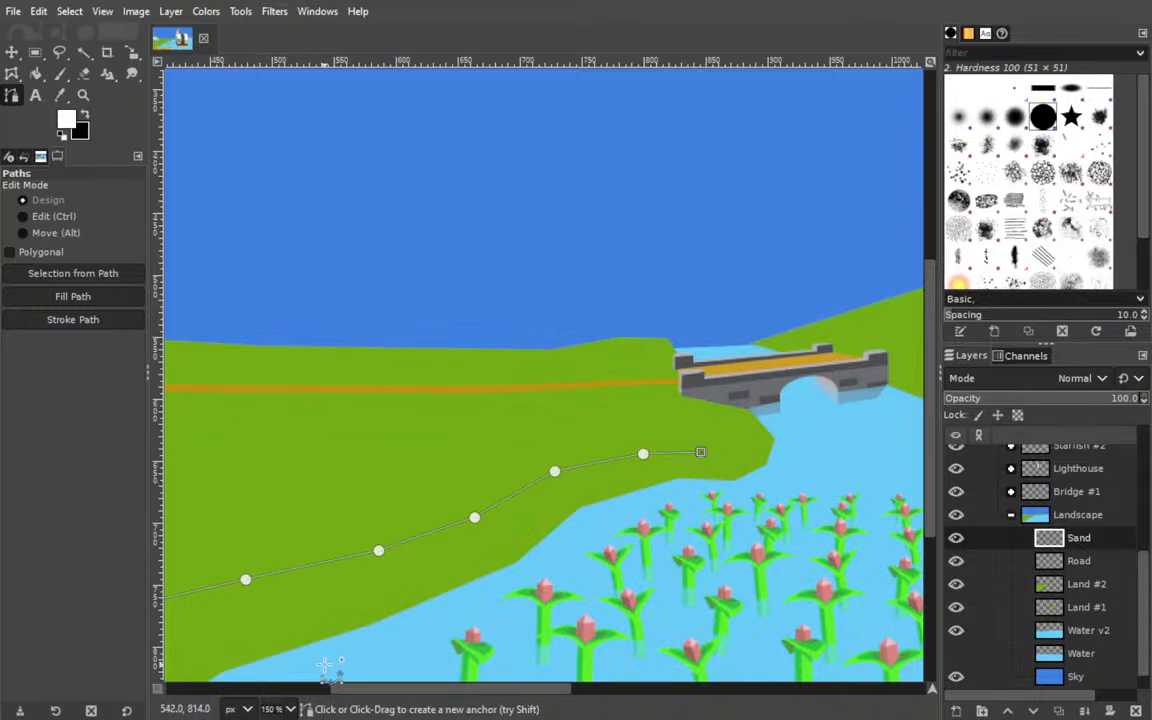
left_click(282, 569)
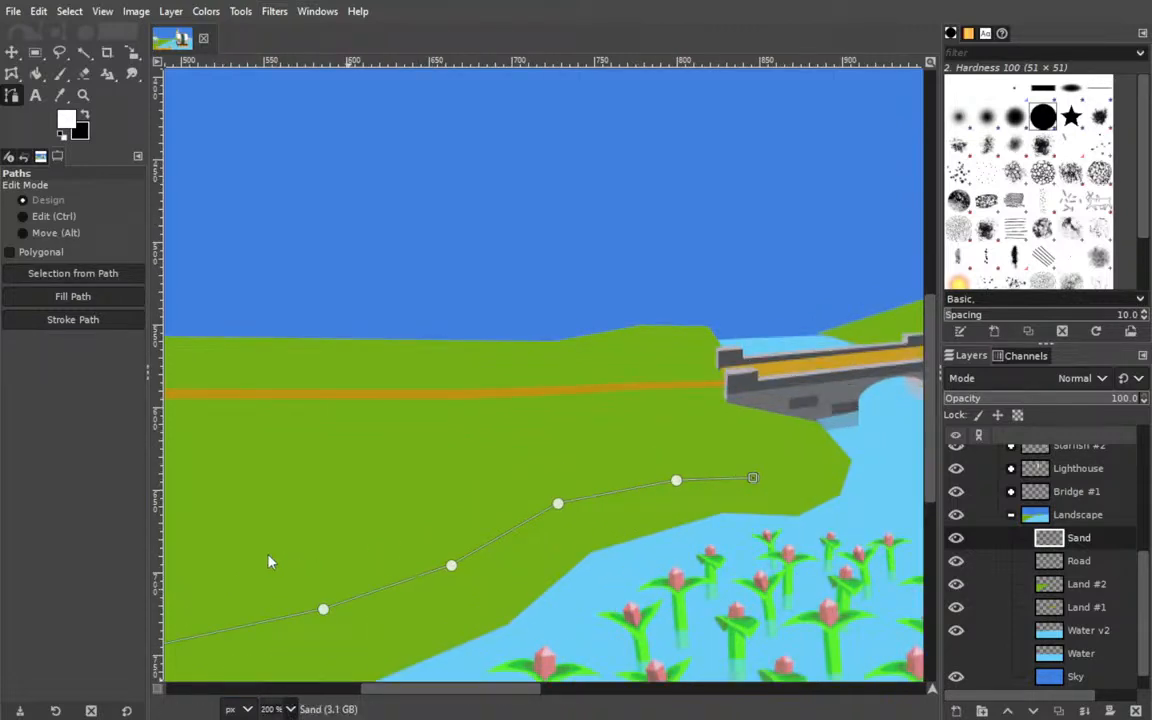
left_click(272, 566)
left_click_drag(571, 530, 241, 436)
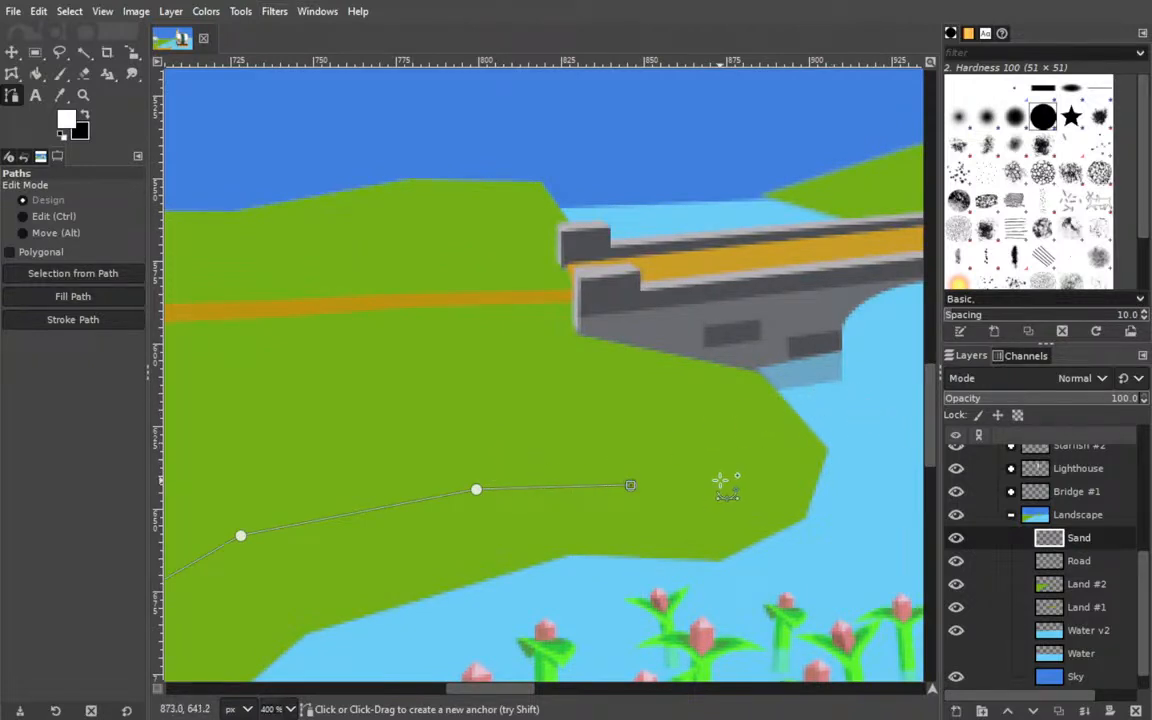
left_click(708, 471)
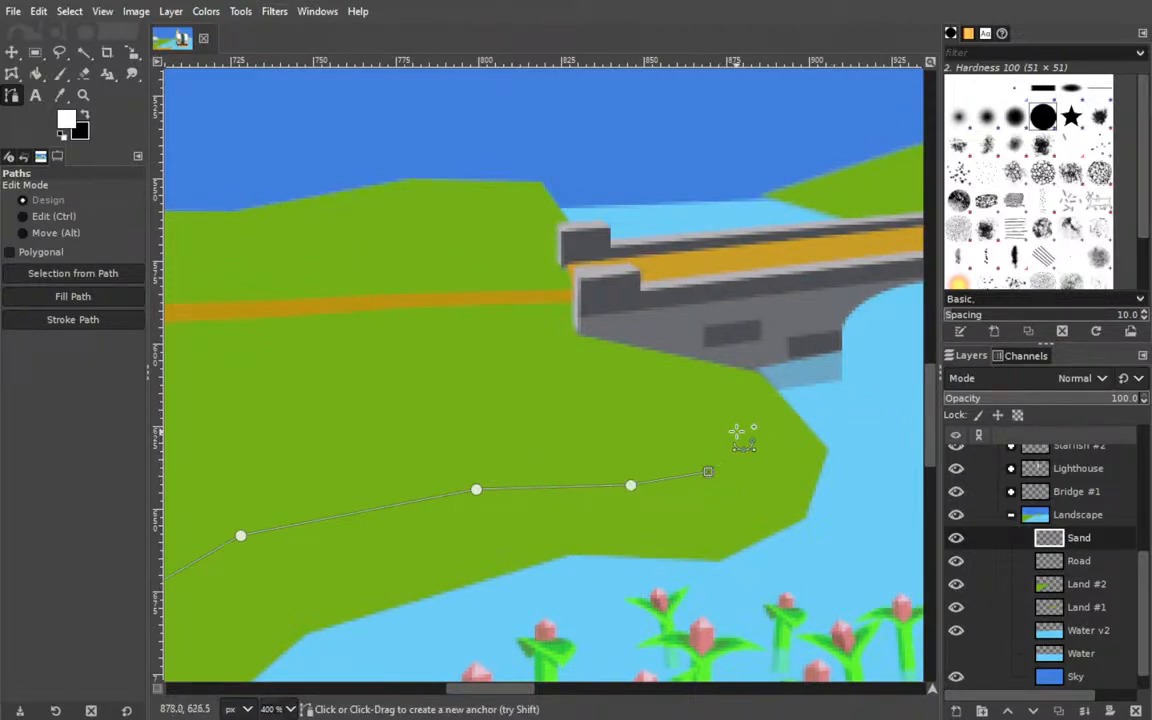
left_click(736, 420)
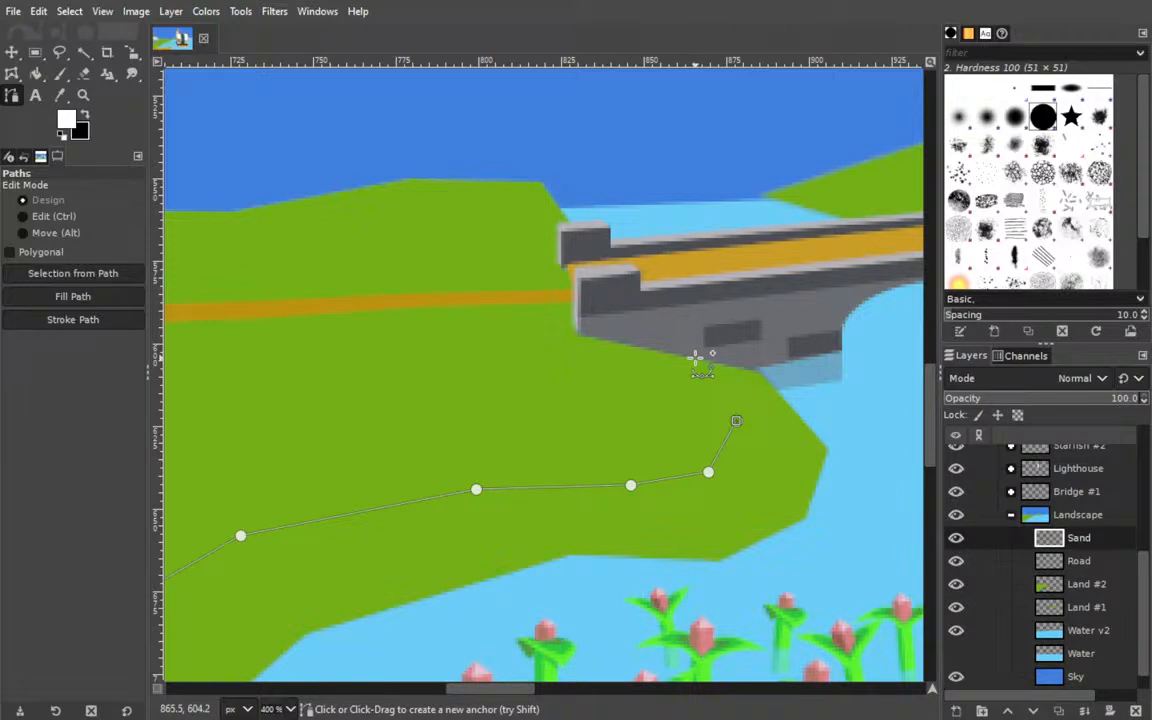
left_click(693, 357)
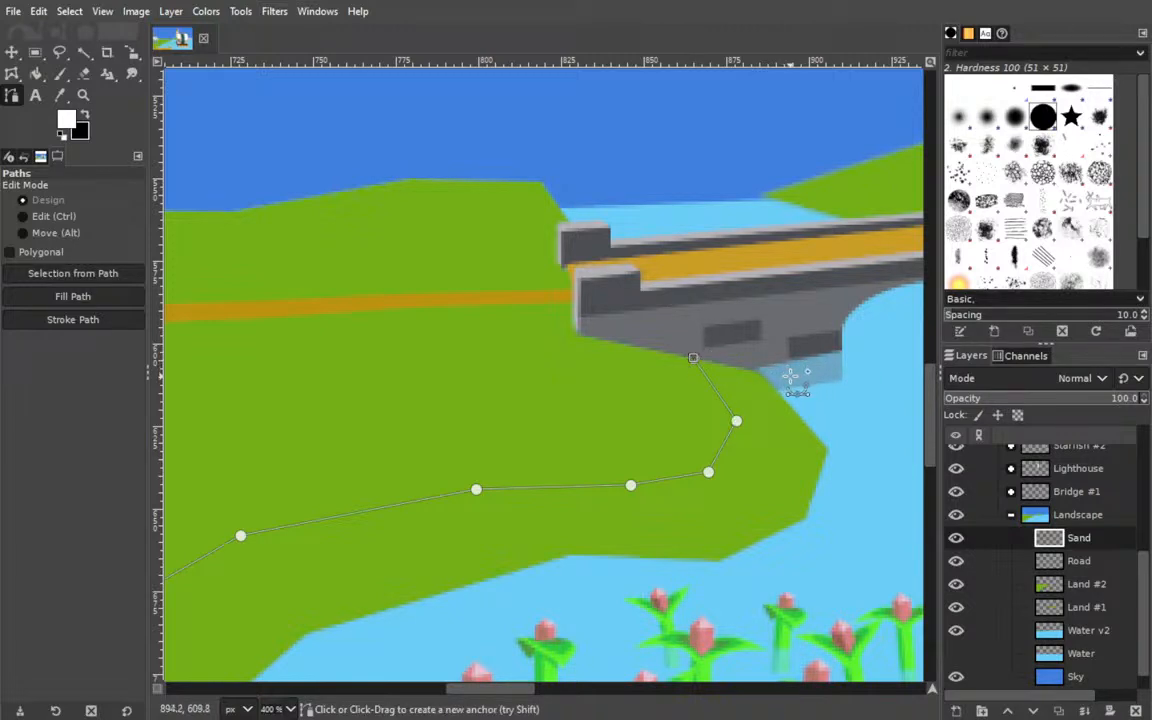
Continue the path from the bridge base around the headland tip with anchors on each corner of its water edge.
left_click_drag(798, 404, 586, 411)
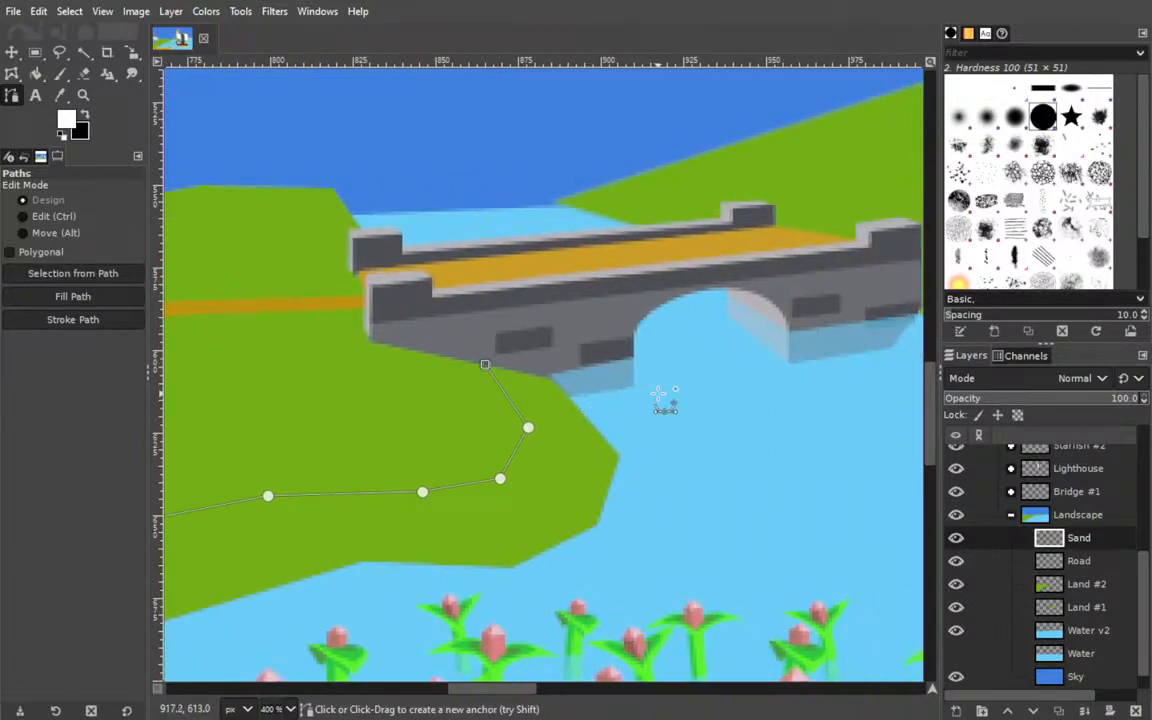
left_click(556, 378)
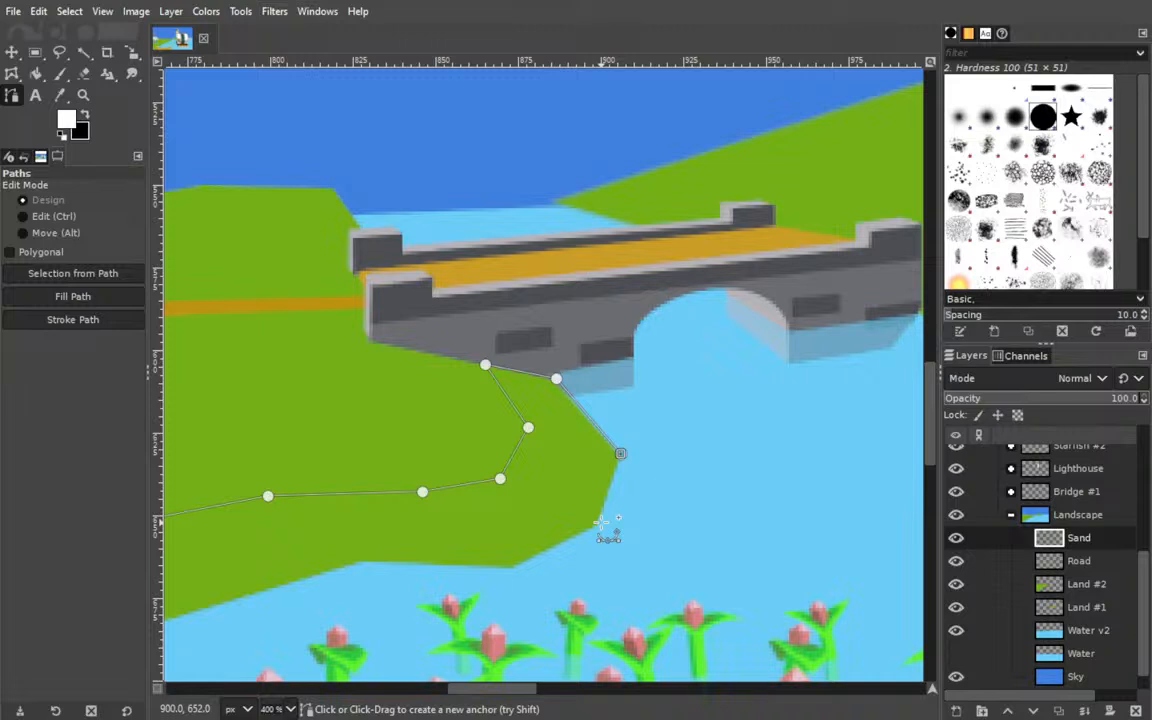
left_click(598, 523)
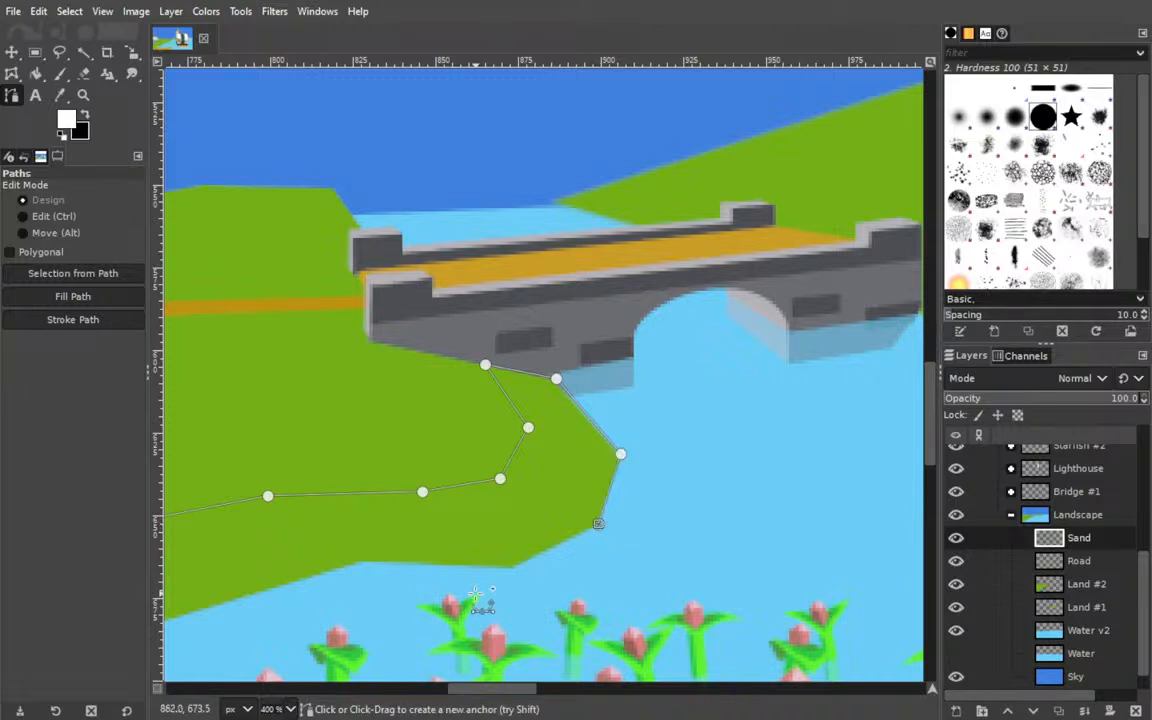
left_click(515, 568)
Trace the shoreline back from the headland along the aqua crops, placing an anchor at each bend of the grass edge.
left_click_drag(458, 558, 790, 482)
left_click(691, 487)
left_click(433, 566)
left_click_drag(237, 594, 637, 231)
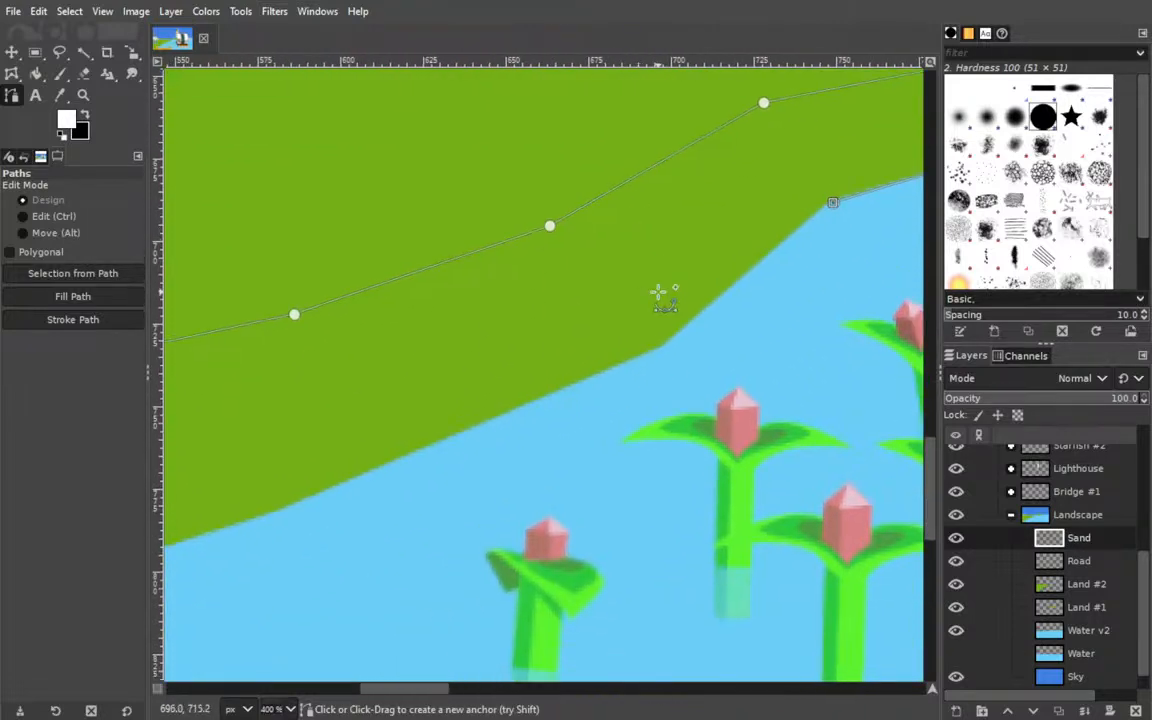
left_click(664, 348)
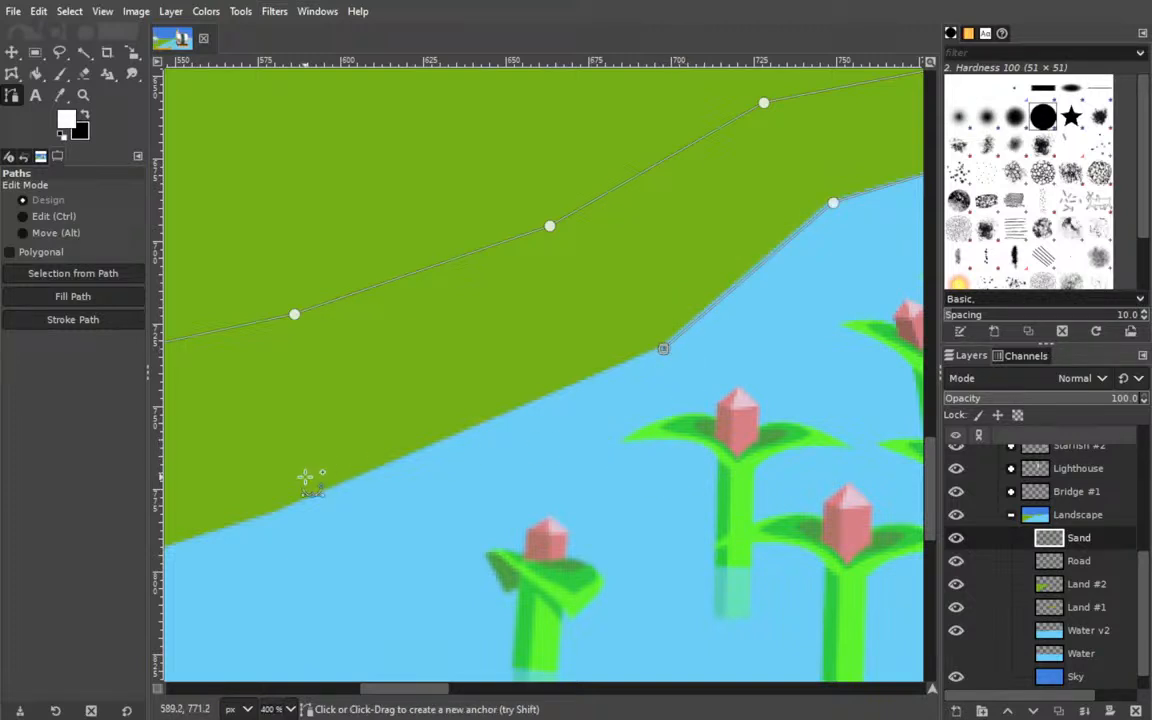
left_click_drag(375, 557, 885, 338)
left_click(443, 390)
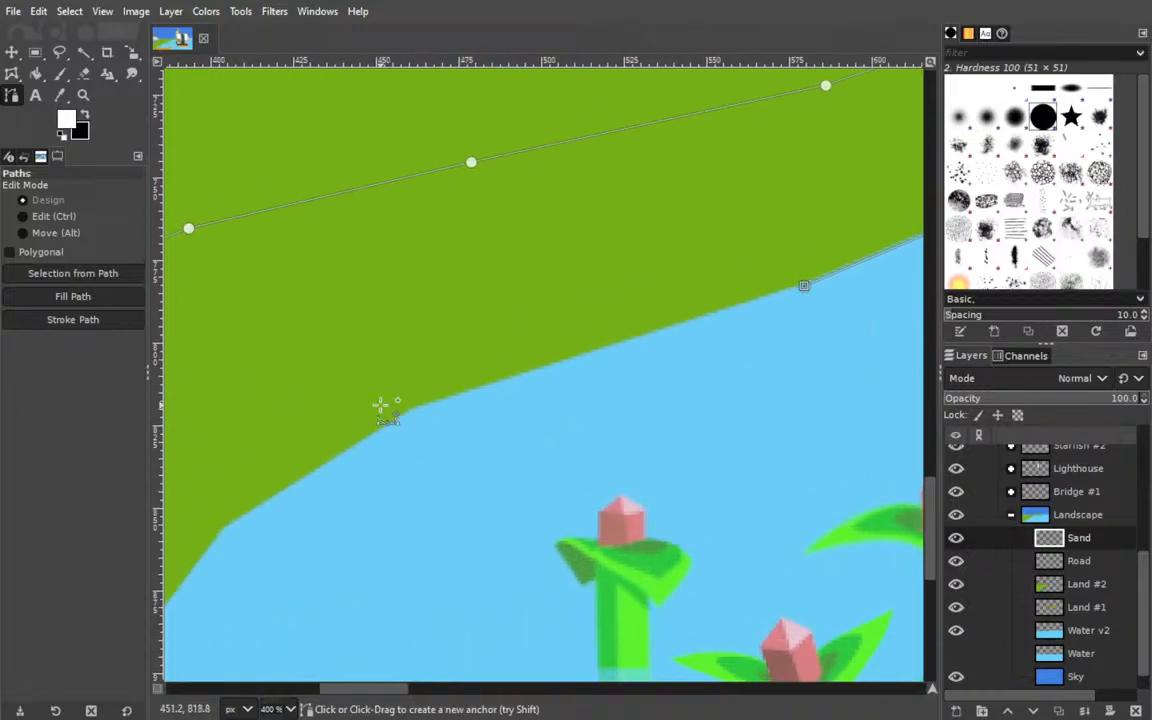
left_click(416, 411)
Continue tracing the lower shoreline with four more anchors on its bends, ending just beside the dock post.
left_click_drag(439, 495, 684, 445)
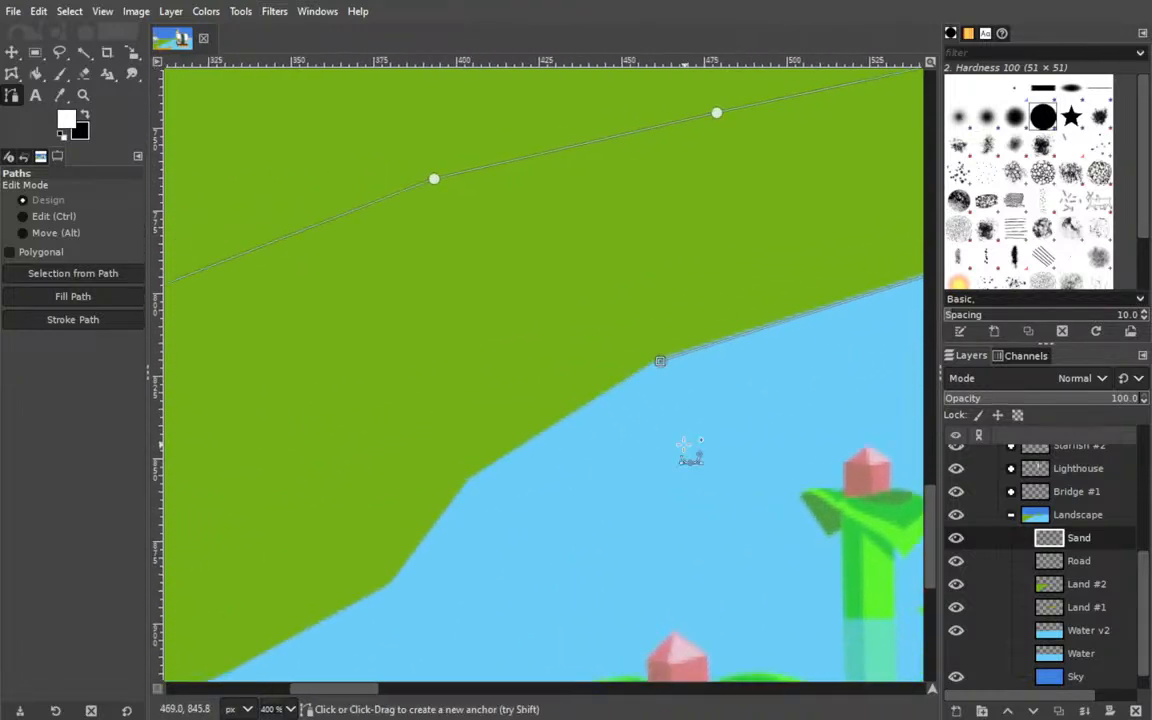
left_click(470, 481)
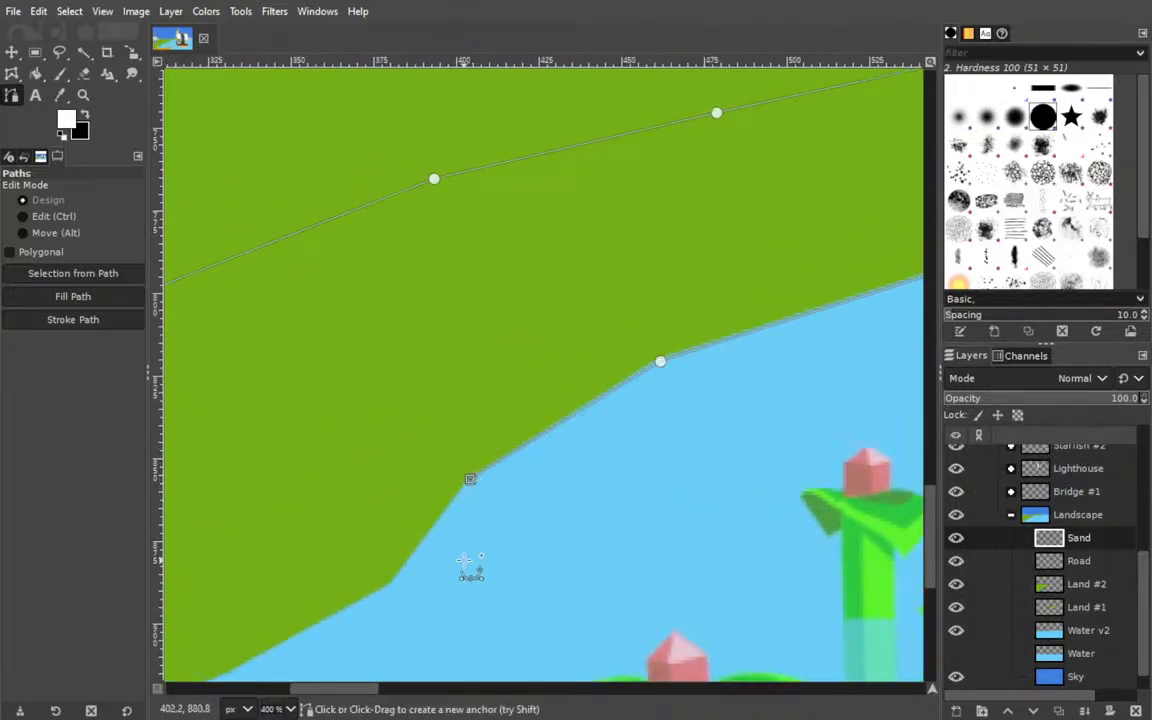
left_click_drag(473, 563, 591, 504)
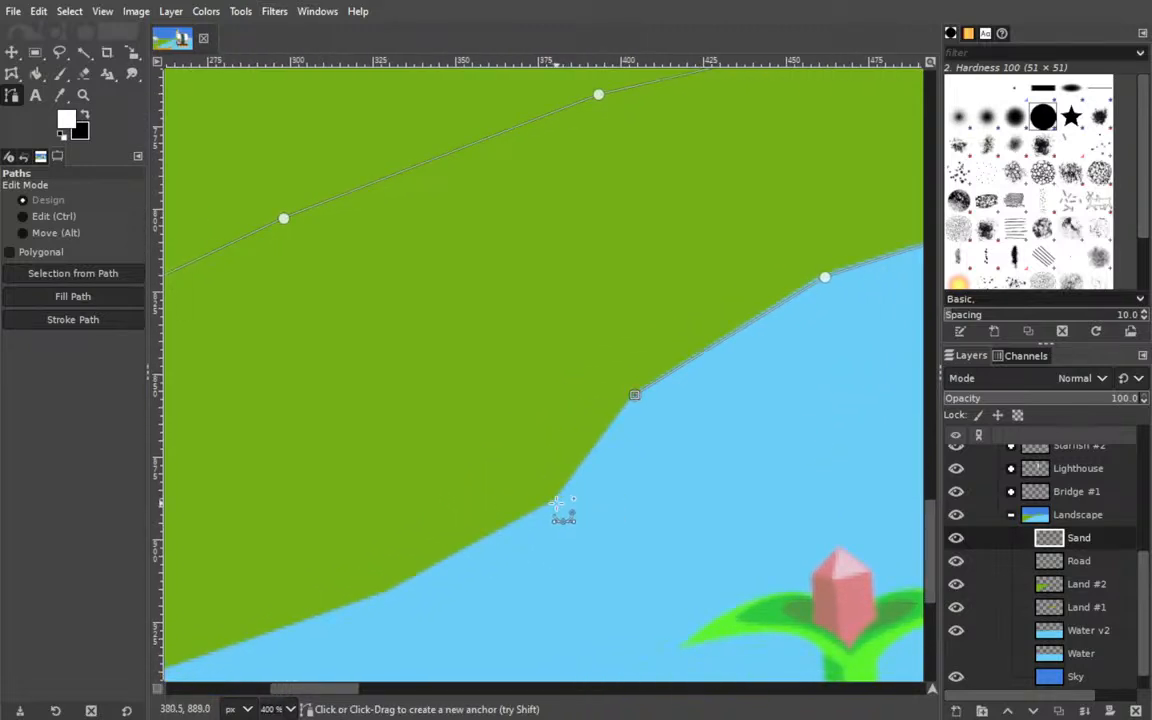
left_click(557, 500)
left_click_drag(524, 554, 694, 494)
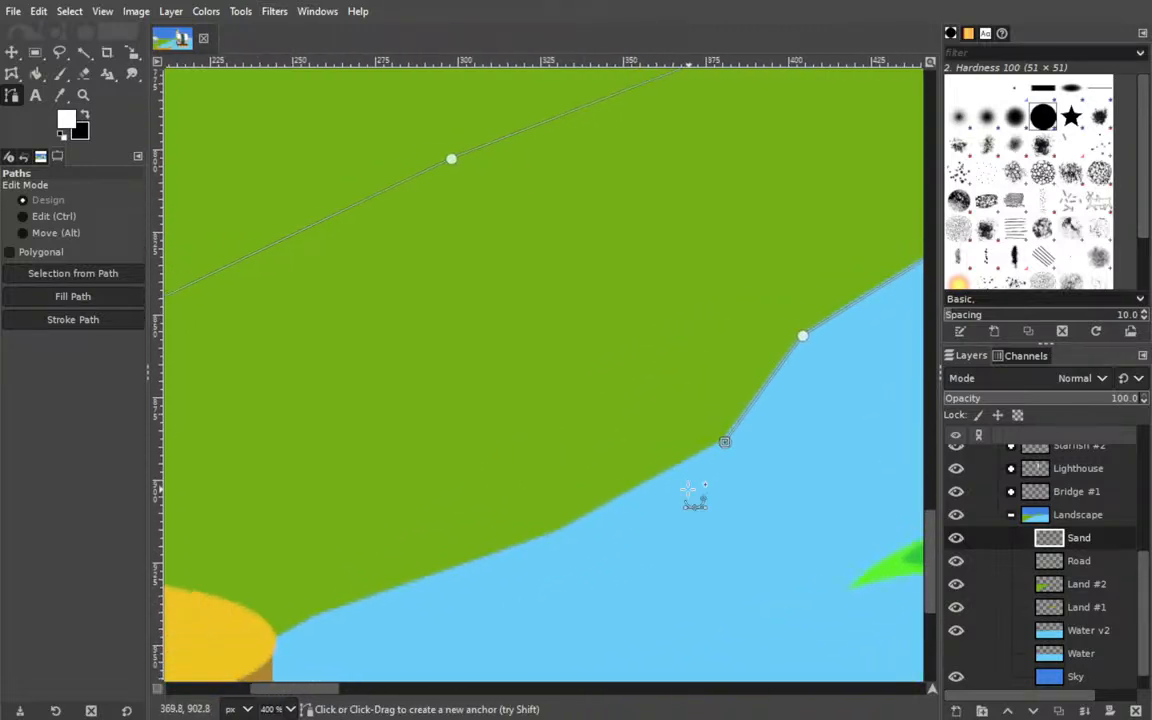
left_click(559, 535)
left_click_drag(277, 572, 815, 442)
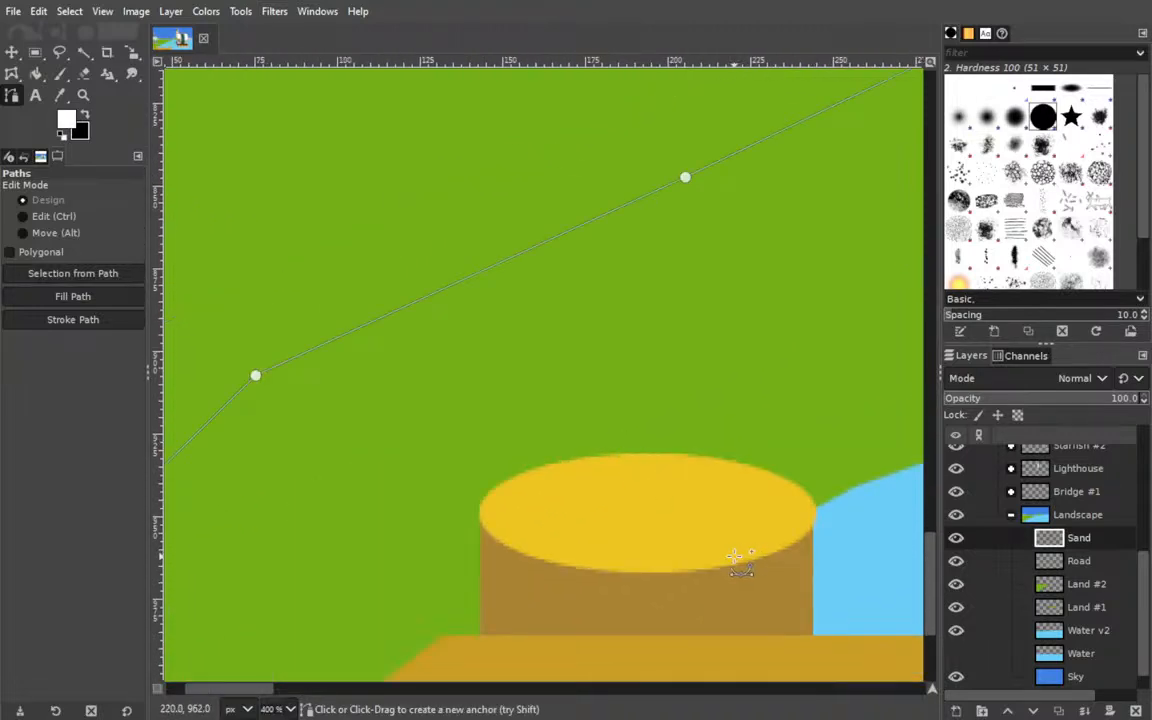
left_click_drag(698, 529, 385, 513)
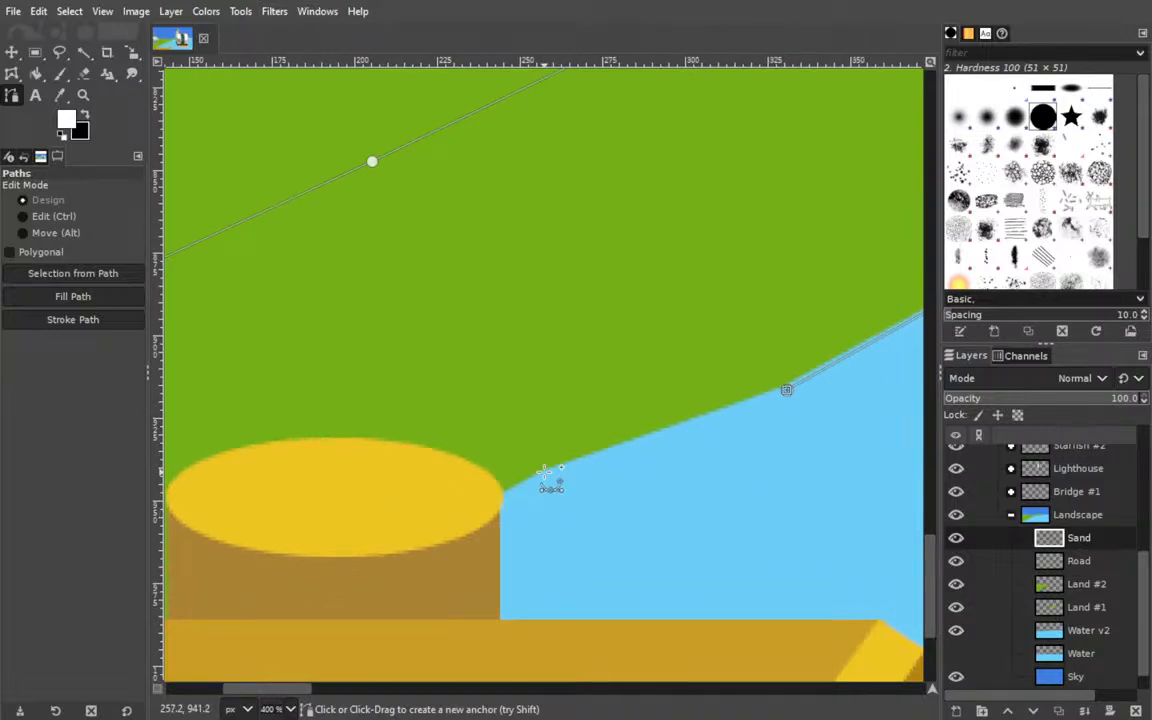
left_click(543, 470)
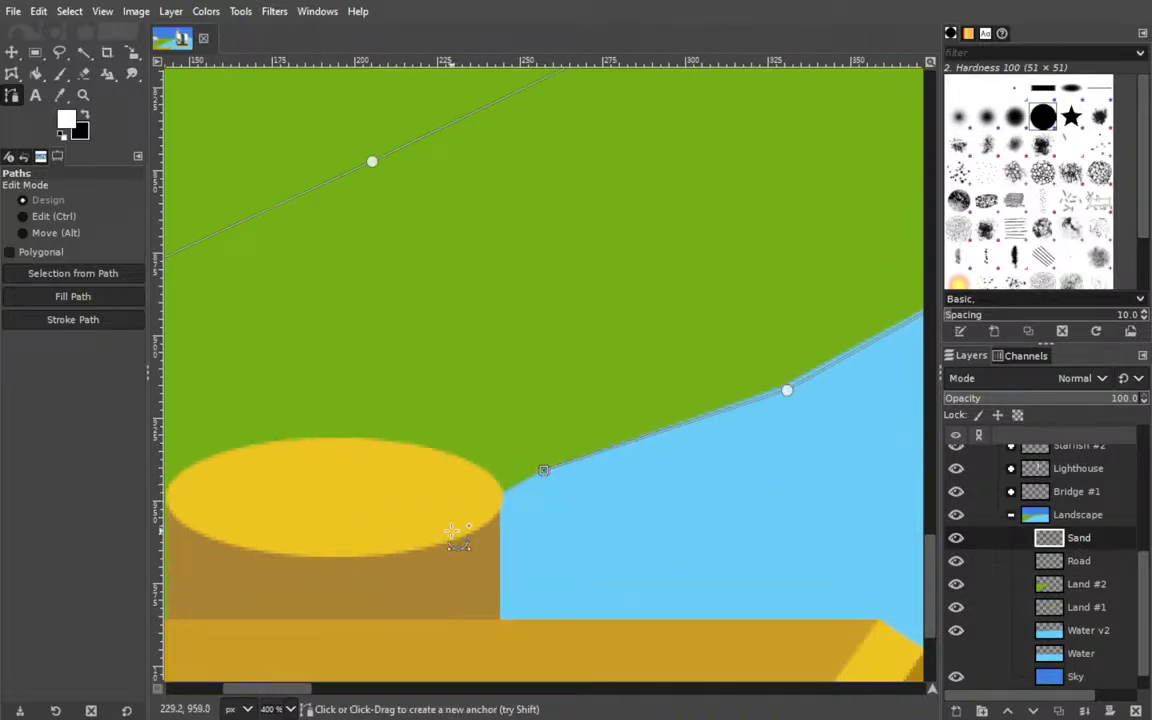
Hide the Port #1 layer group to uncover the shoreline behind the dock.
left_click_drag(470, 555, 545, 382)
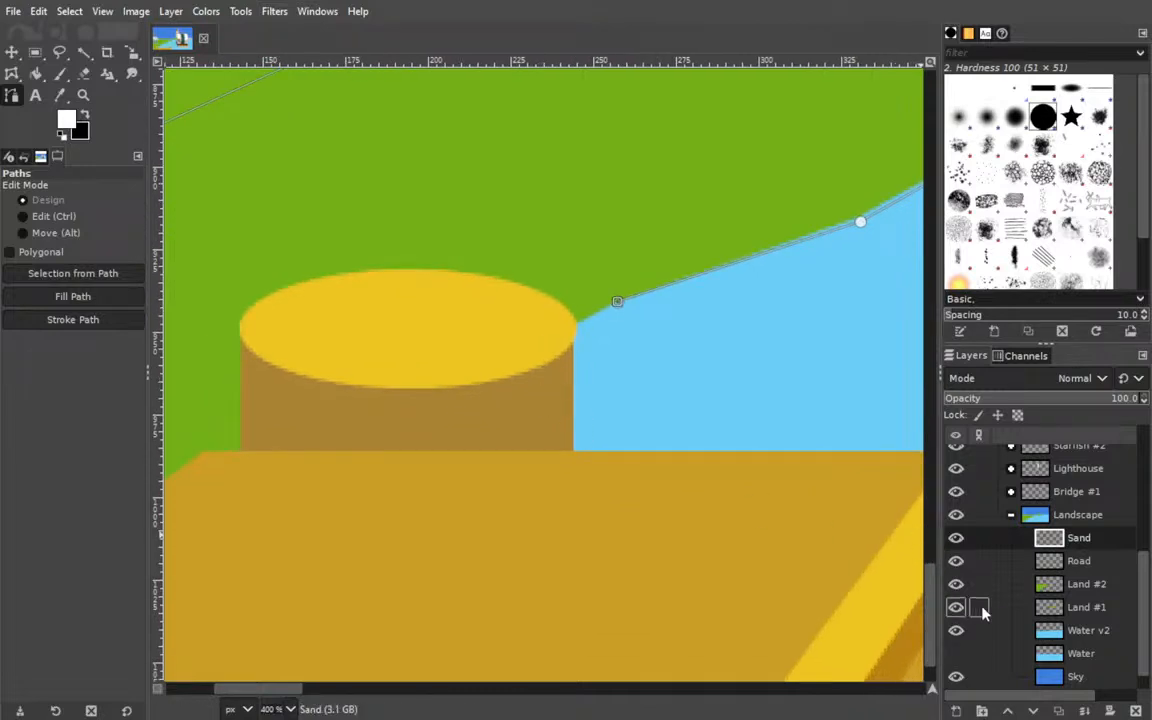
scroll(988, 609, "down", 1)
scroll(988, 605, "up", 5)
scroll(1000, 553, "up", 3)
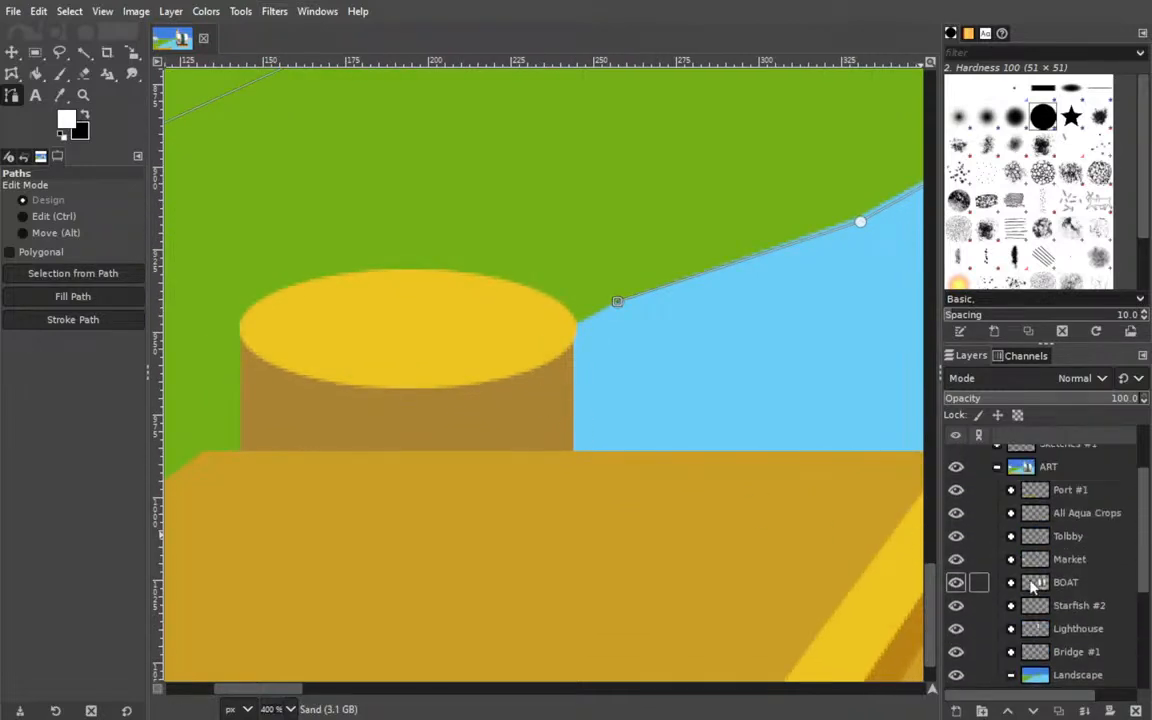
left_click(957, 491)
Extend the path along the uncovered shoreline with one anchor on its bend and one below the canvas's bottom edge.
left_click_drag(248, 487, 579, 401)
scroll(1030, 548, "down", 3)
left_click_drag(758, 437, 501, 463)
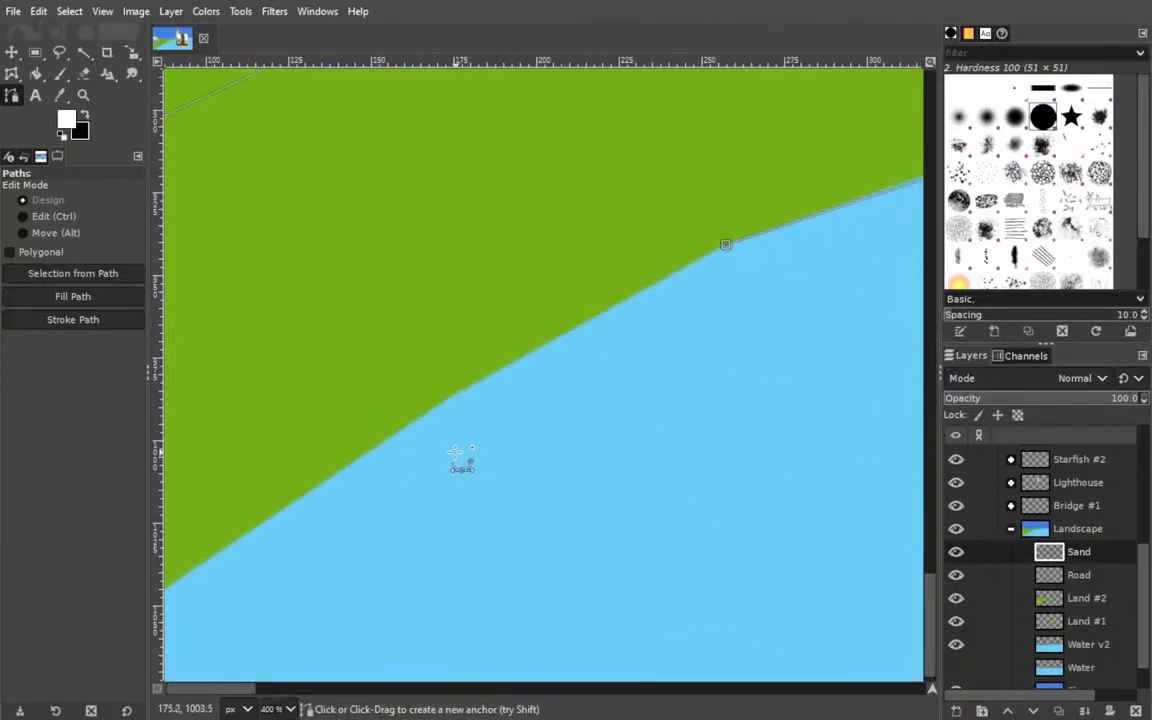
left_click(463, 393)
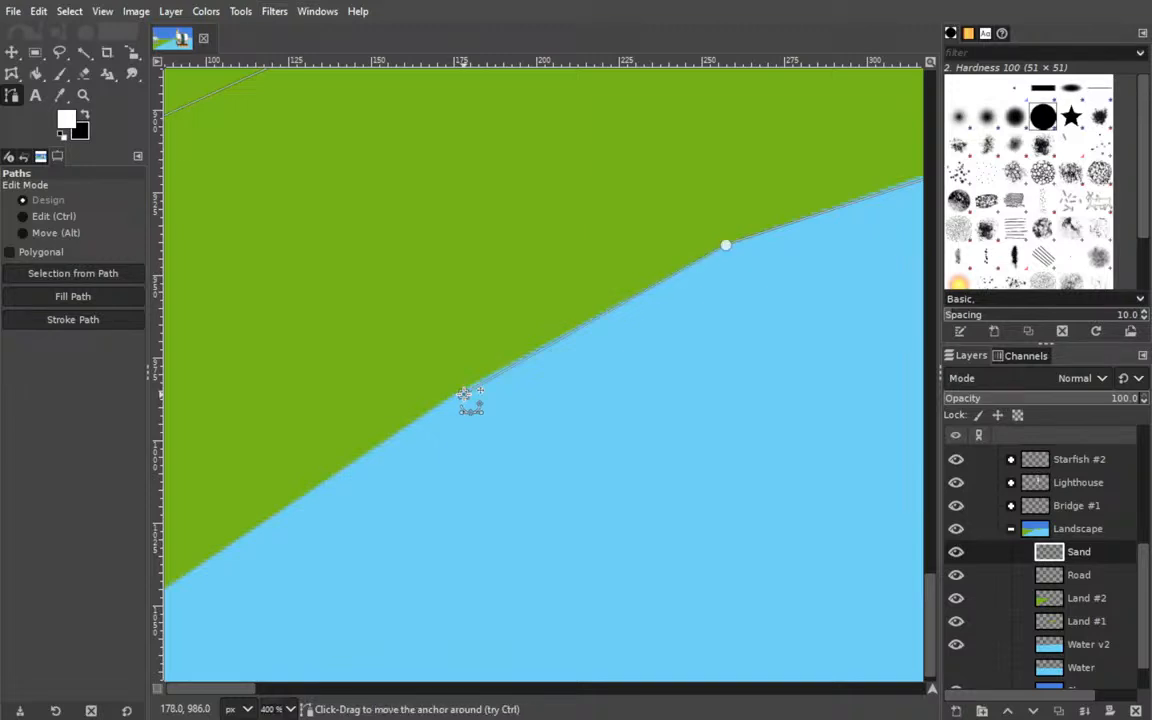
left_click_drag(404, 532, 660, 380)
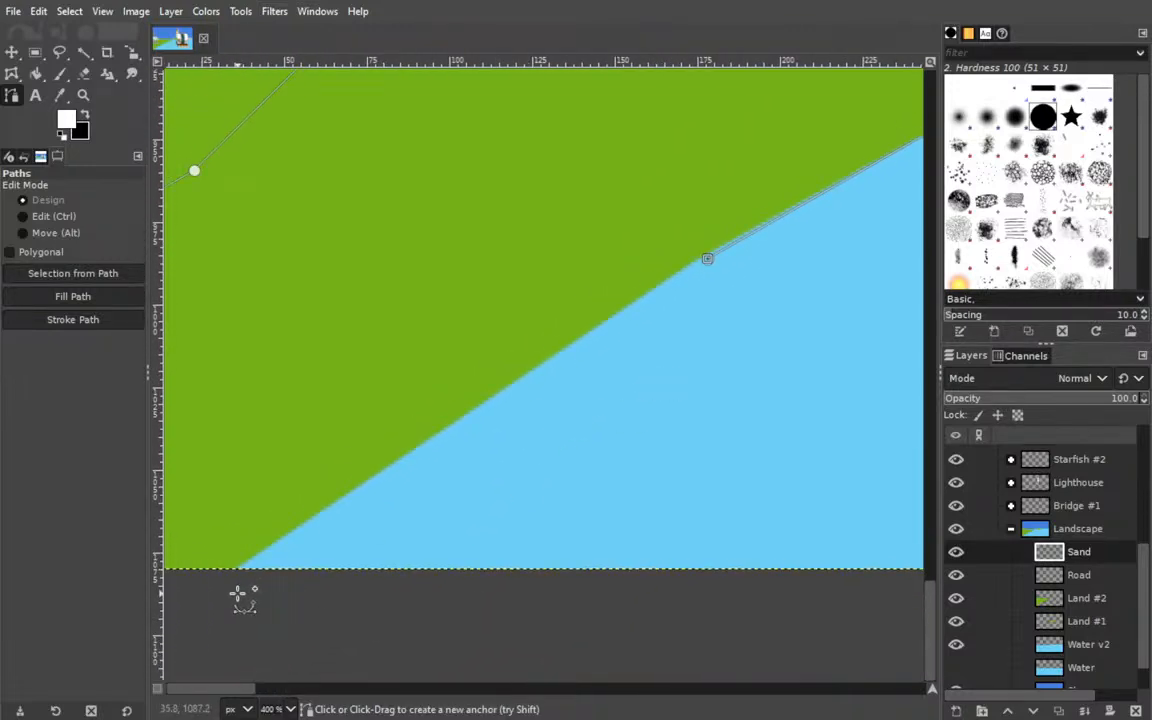
left_click(219, 590)
Add an anchor outside the canvas corner and close the path at its starting anchor.
left_click_drag(291, 610, 604, 535)
left_click(294, 572)
left_click(304, 213)
left_click_drag(635, 276, 213, 558)
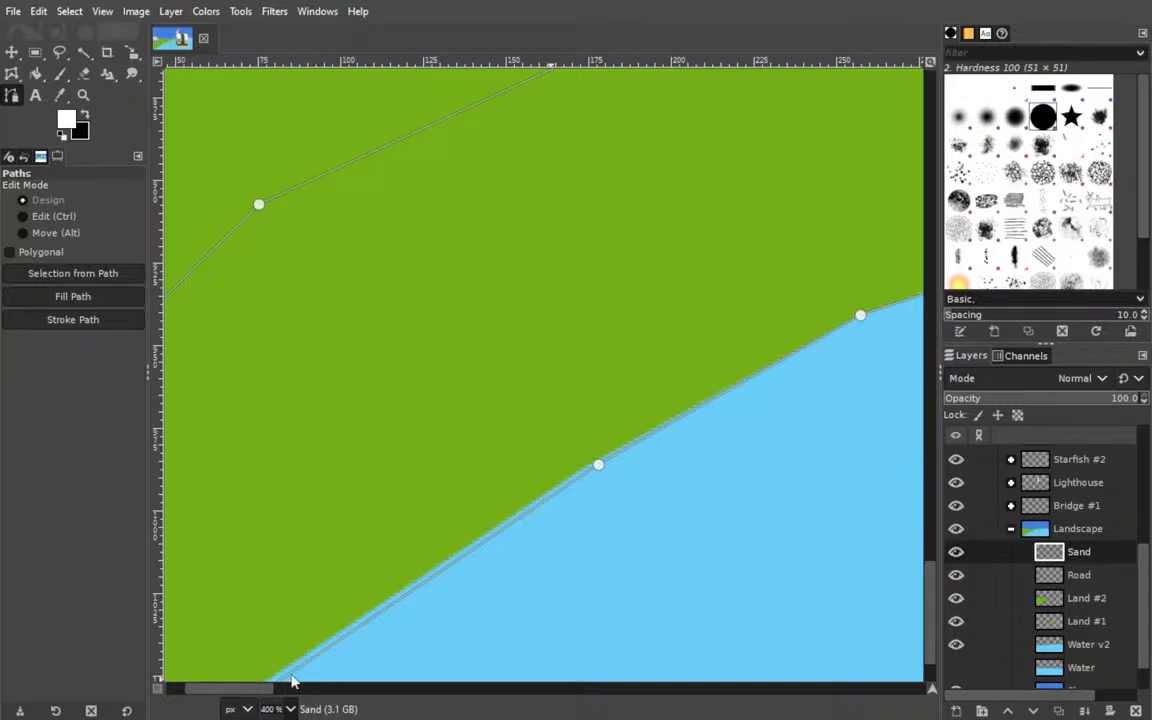
Fill the closed shoreline path with white on the Sand layer.
key("minus")
key("minus")
key("minus")
left_click_drag(650, 358, 221, 627)
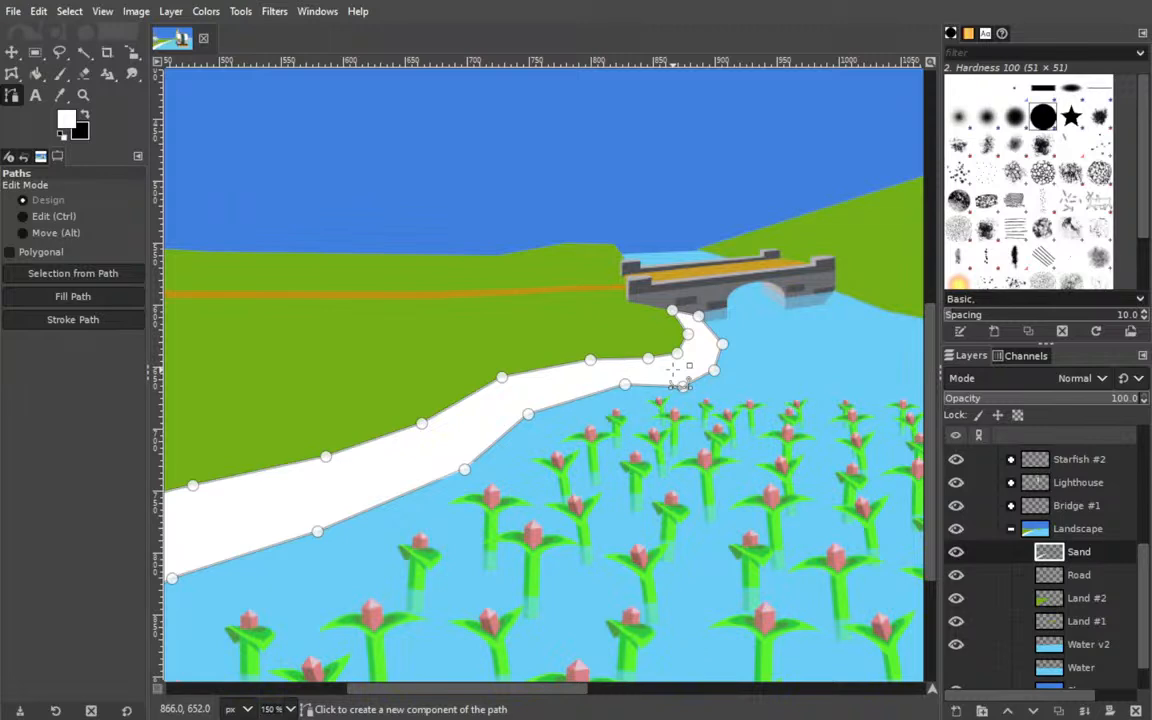
Show the Port #1 layer group again and view the whole illustration at 50% zoom.
left_click_drag(628, 479, 763, 215)
scroll(977, 560, "up", 5)
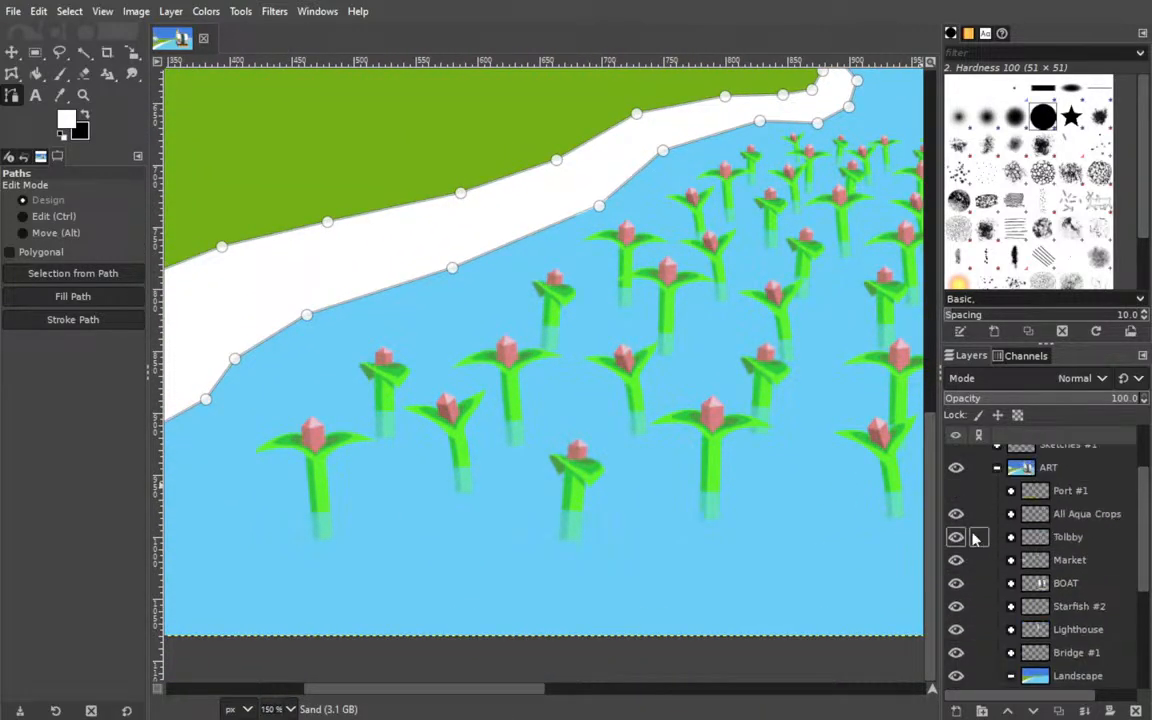
left_click(963, 492)
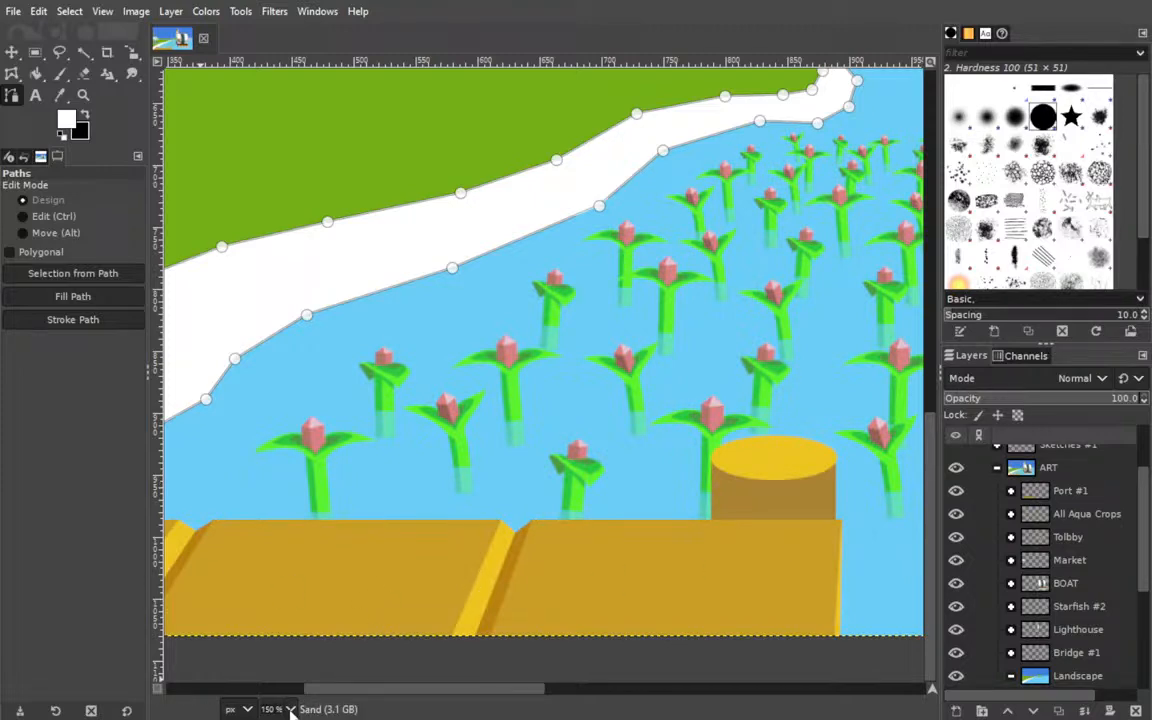
left_click(288, 651)
left_click_drag(697, 509, 599, 485)
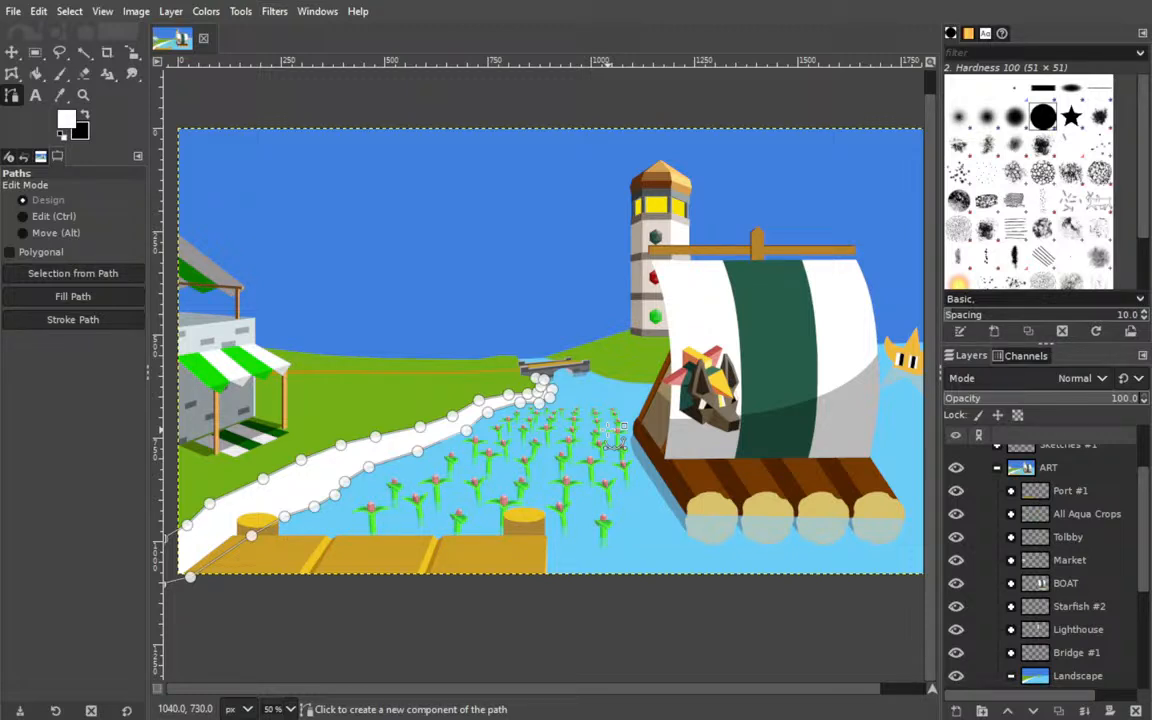
Undo the Port #1 visibility change and the white shoreline fill.
key("ctrl")
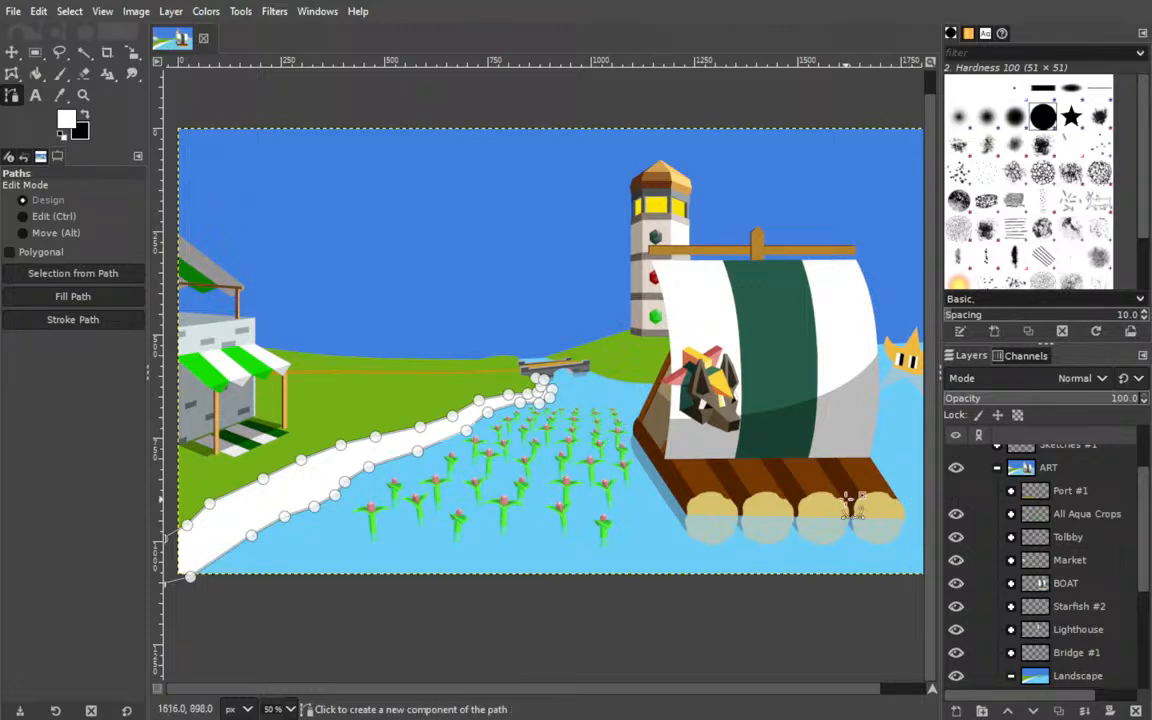
key("ctrl+z")
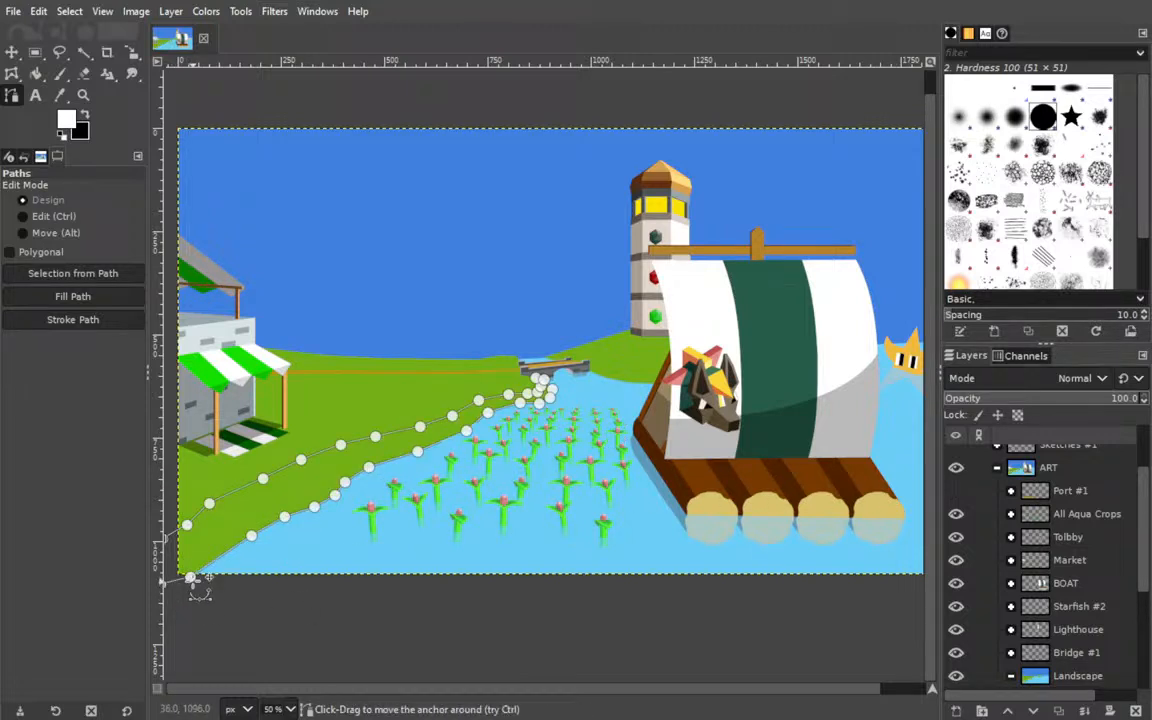
Move the lowest shoreline anchors off the land's edge, one below the canvas and the next two out to the nearest front crop.
left_click_drag(190, 577, 318, 594)
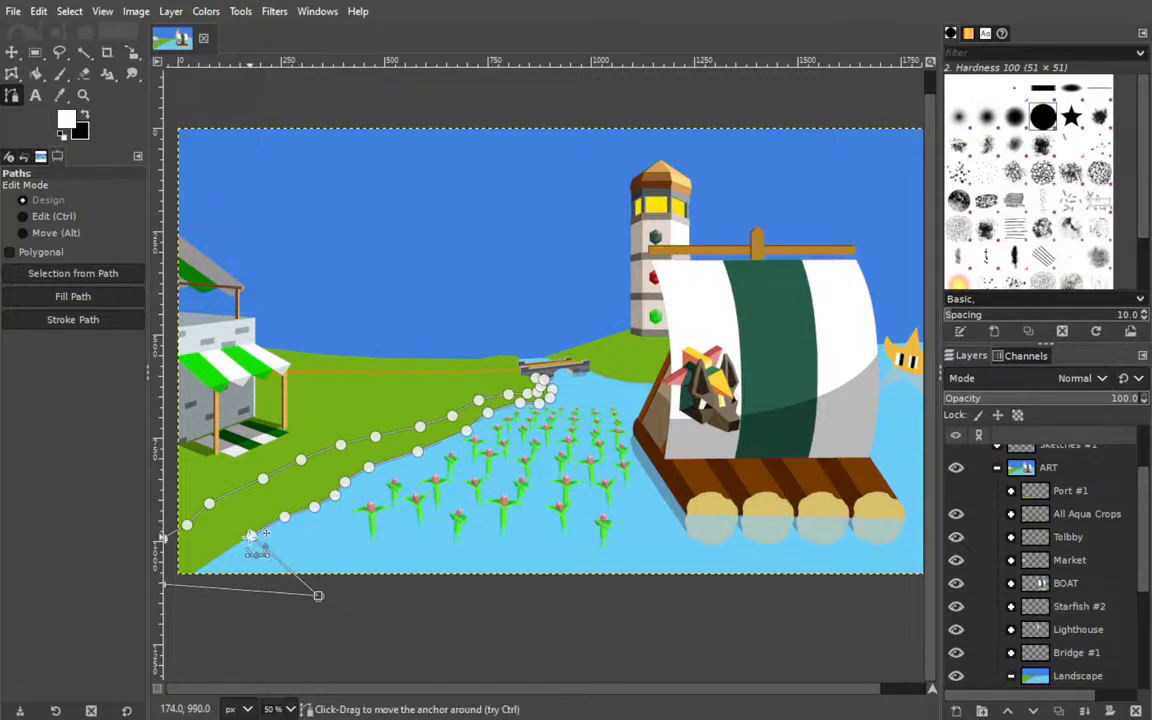
left_click_drag(251, 536, 366, 527)
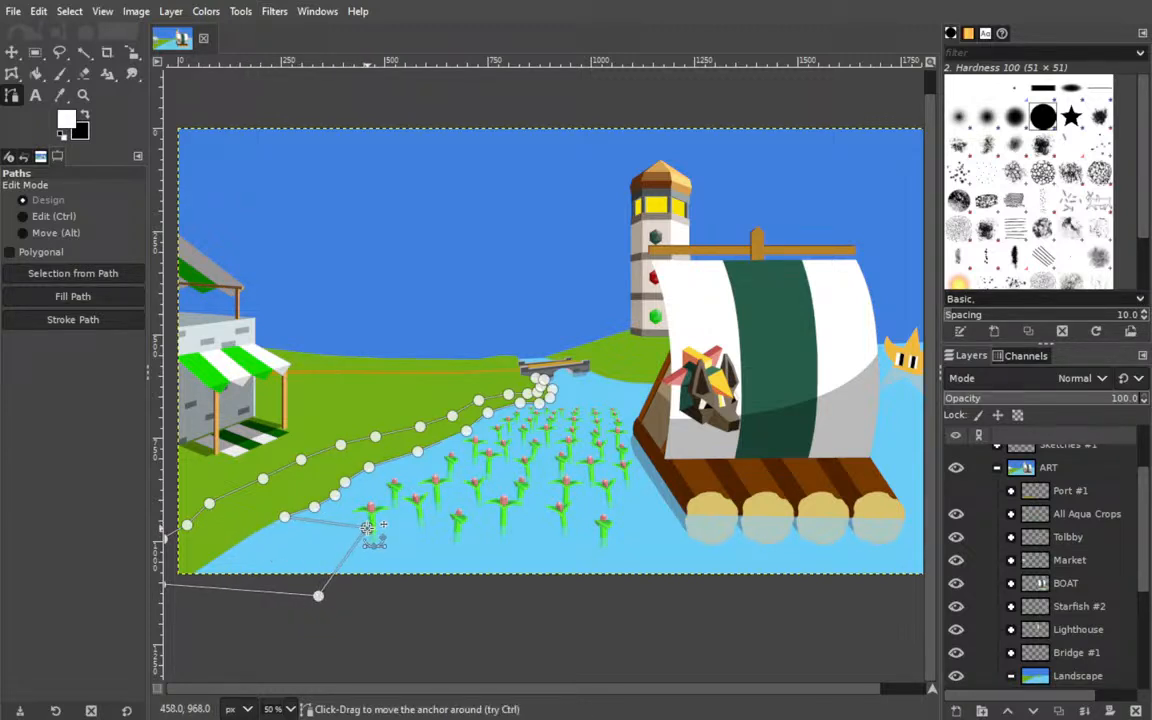
left_click_drag(318, 596, 313, 597)
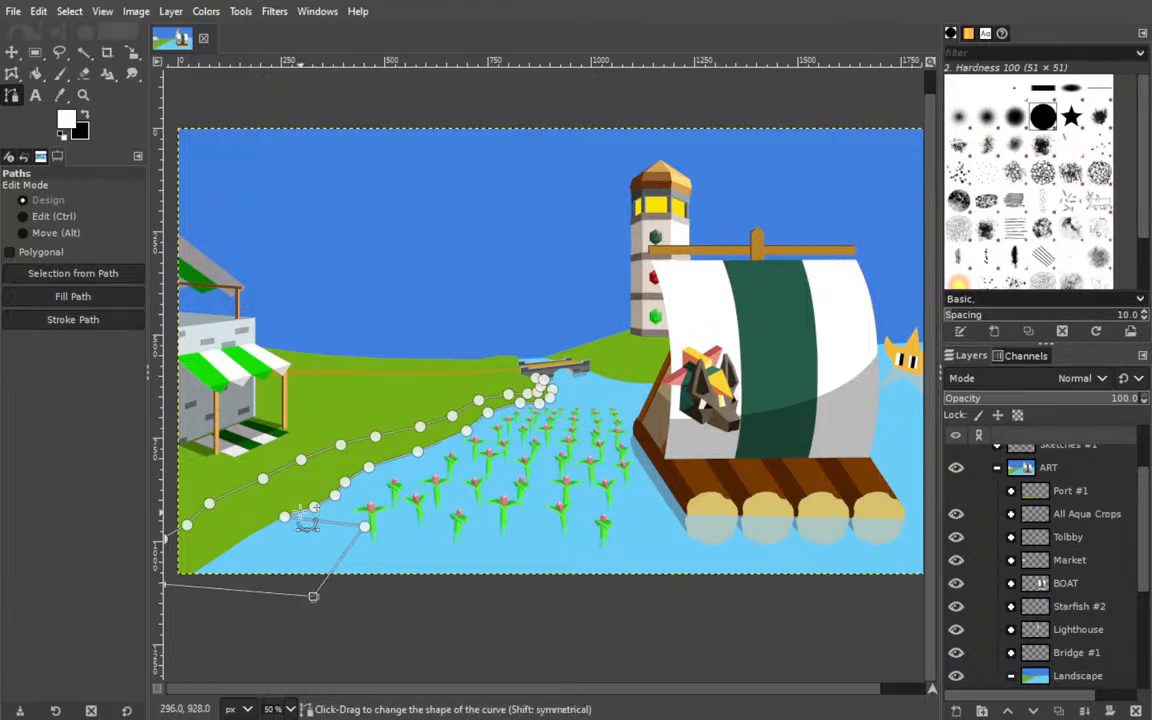
left_click_drag(284, 517, 374, 505)
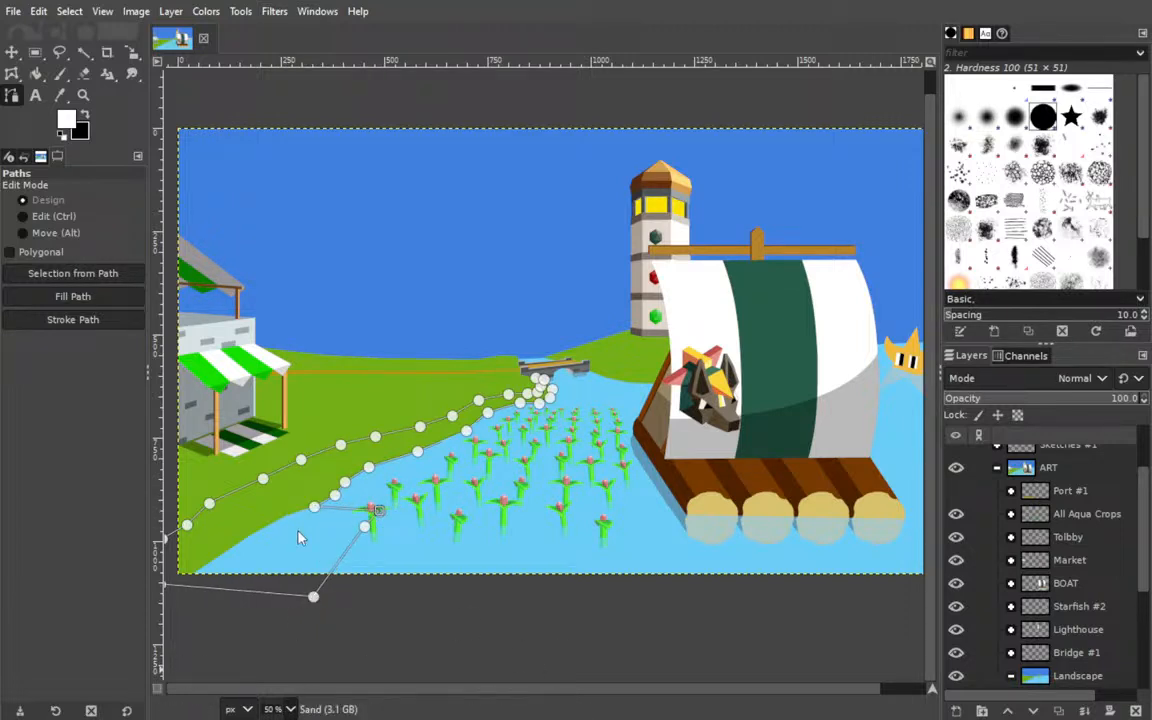
Move the next shoreline anchor into the water and adjust the neighbouring anchors around the nearest front crop.
scroll(280, 494, "up", 4)
left_click_drag(205, 484, 463, 420)
left_click_drag(196, 431, 497, 397)
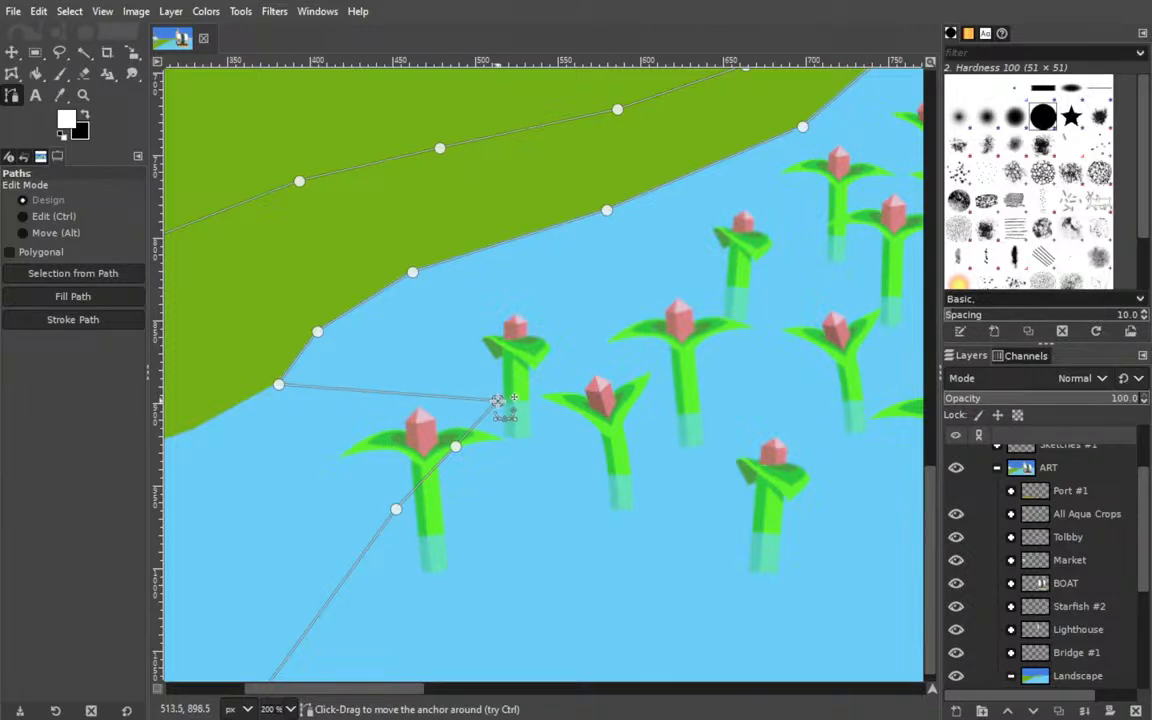
left_click_drag(456, 447, 447, 480)
mouse_move(497, 399)
left_mouse_down()
mouse_move(488, 435)
mouse_move(490, 418)
left_mouse_up()
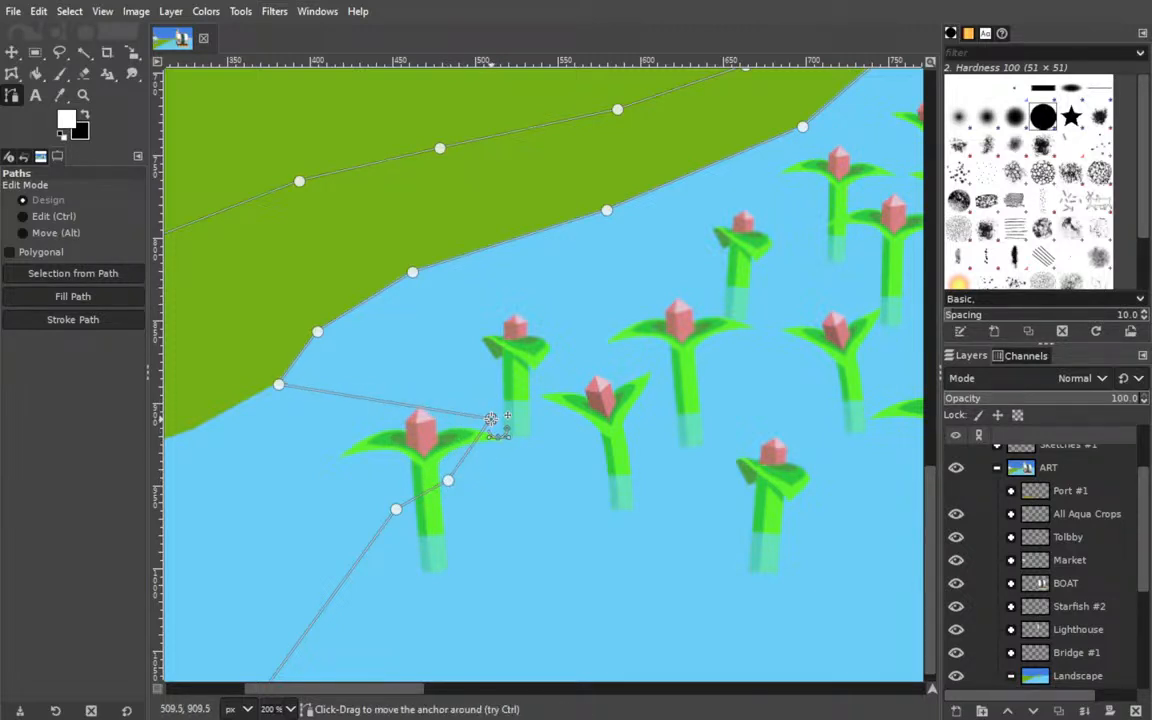
Move the anchors along the front and middle of the land's edge outward into the water among the crops.
left_click_drag(279, 385, 516, 387)
left_click_drag(317, 332, 604, 345)
left_click_drag(412, 271, 706, 291)
left_click_drag(425, 266, 231, 355)
left_click_drag(415, 300, 642, 305)
Move the remaining far shoreline anchors, up to the bend below the bridge, outward into the water.
left_click_drag(329, 259, 41, 380)
left_click(323, 340)
left_click_drag(320, 340, 492, 300)
left_click_drag(536, 229, 543, 277)
left_click_drag(611, 236, 679, 226)
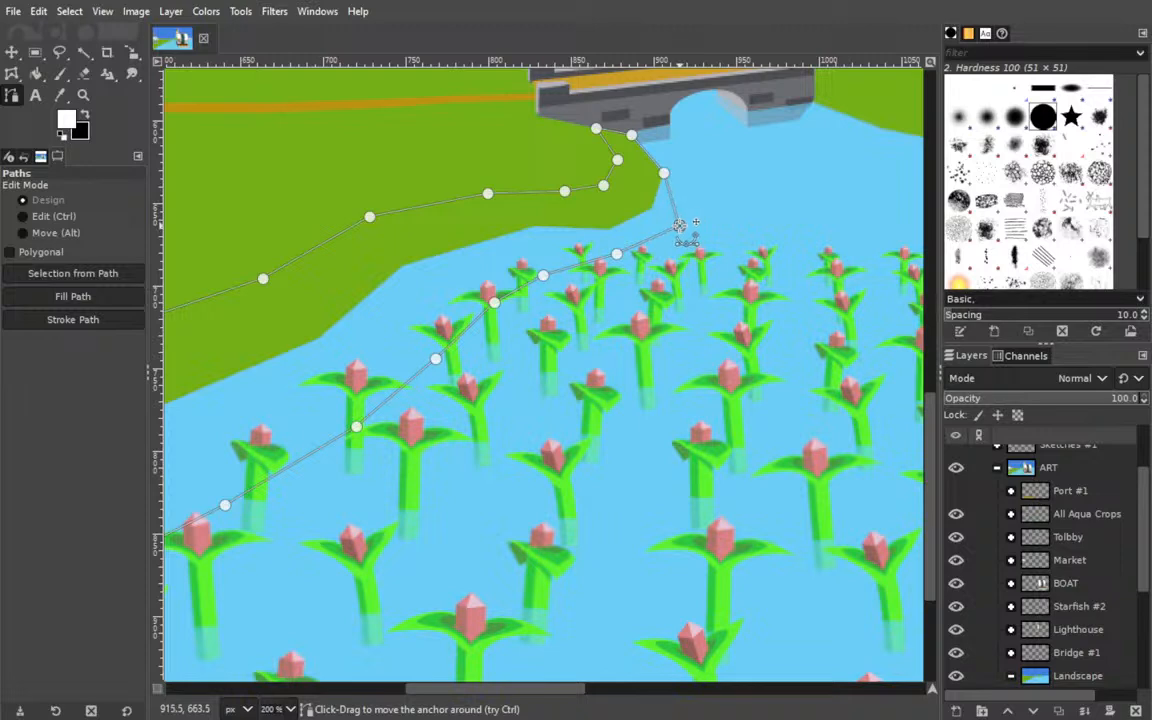
left_click_drag(664, 174, 685, 176)
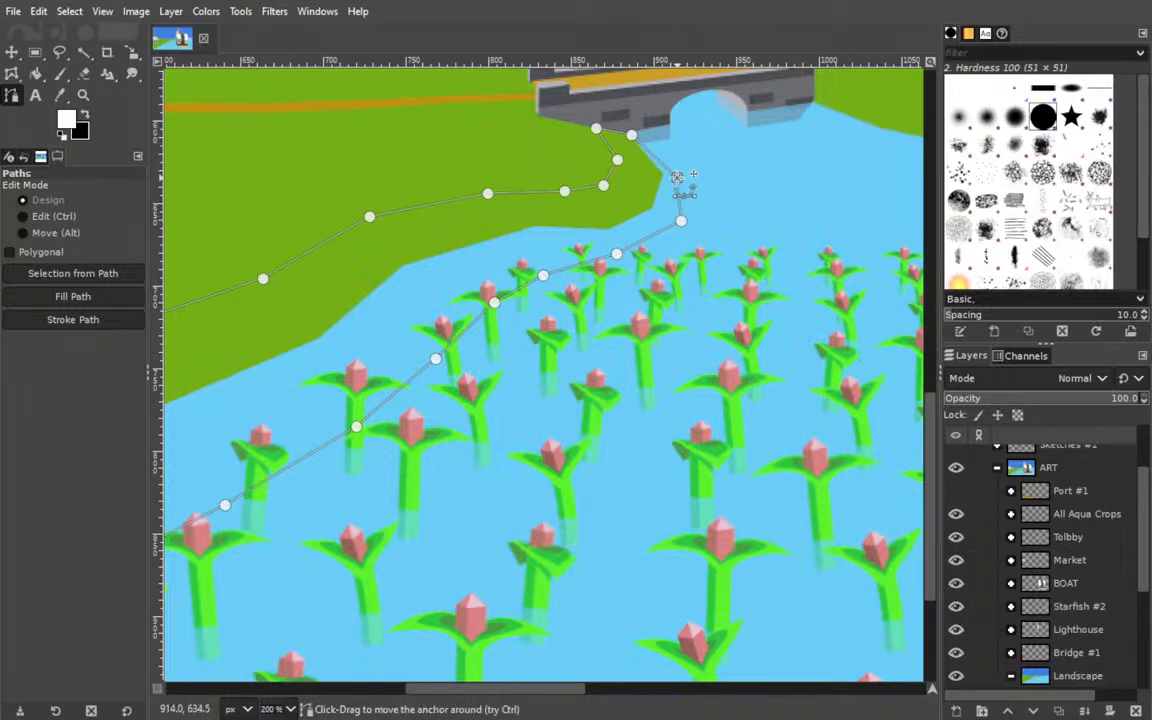
left_click(662, 155, "ctrl")
mouse_move(661, 155)
left_mouse_down()
mouse_move(655, 140)
mouse_move(678, 141)
left_mouse_up()
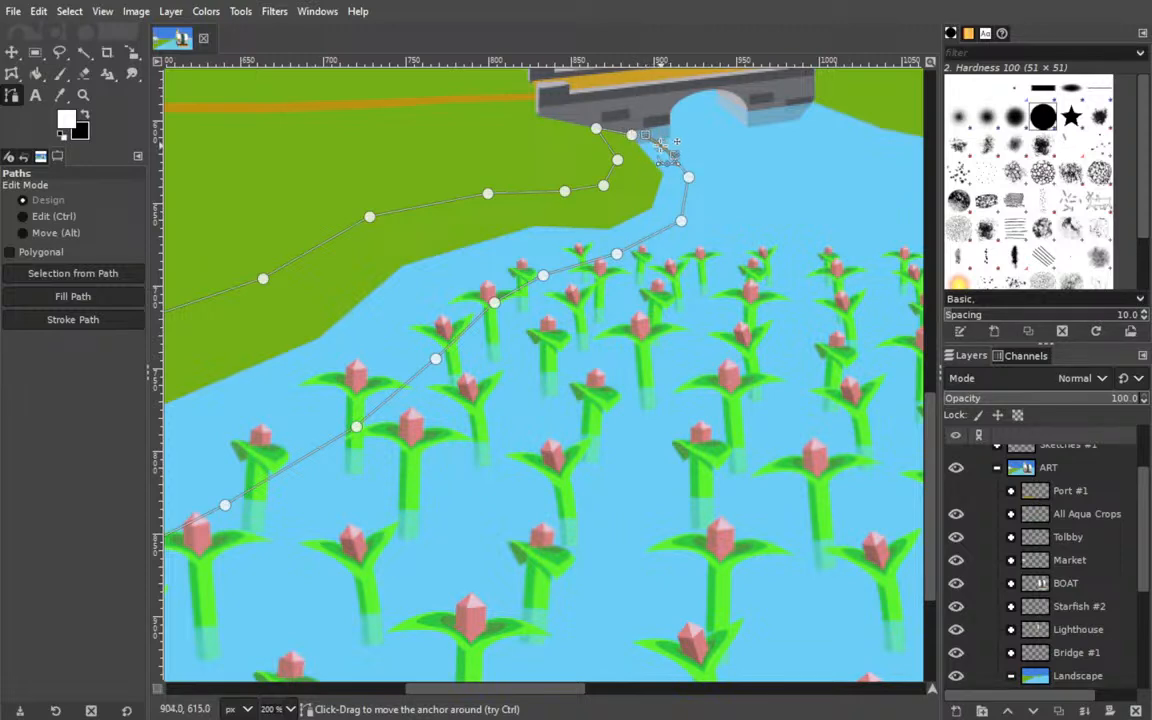
key("ctrl+z")
key("ctrl+z")
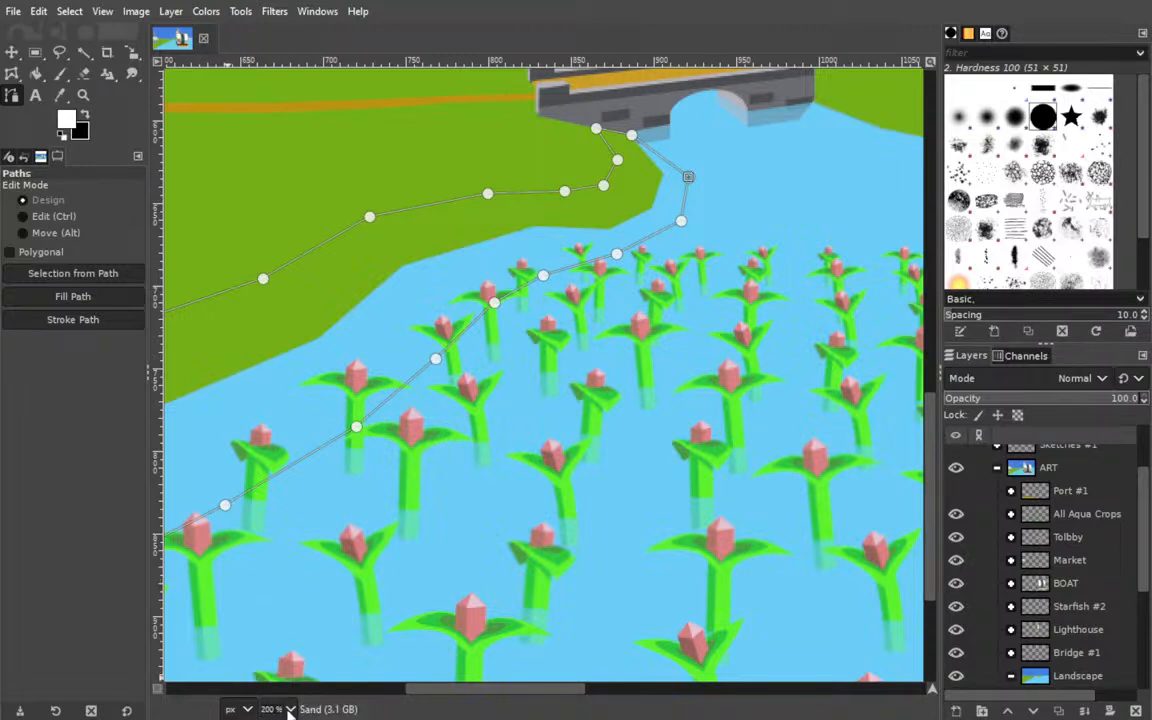
Add anchors to the path segment between the bridge and the shoreline bend, collapse their curve handles, and place them by the bridge's waterline.
left_click(287, 547)
left_click_drag(784, 96, 357, 515)
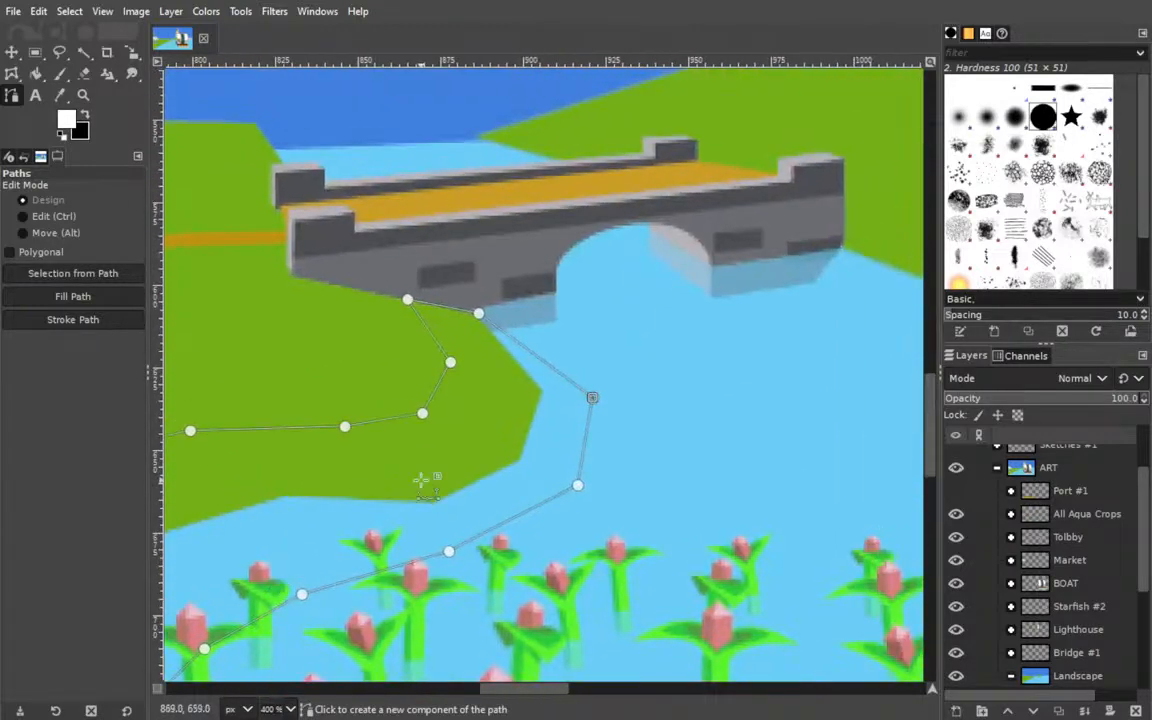
key("ctrl")
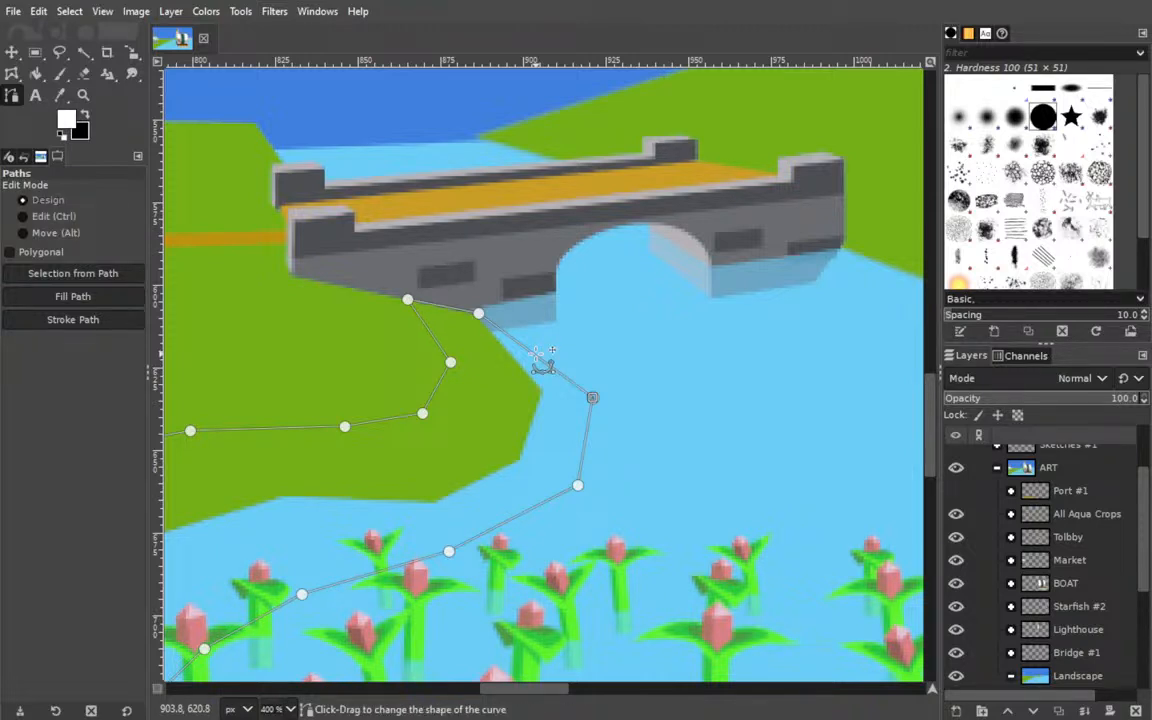
left_click(536, 353, "ctrl")
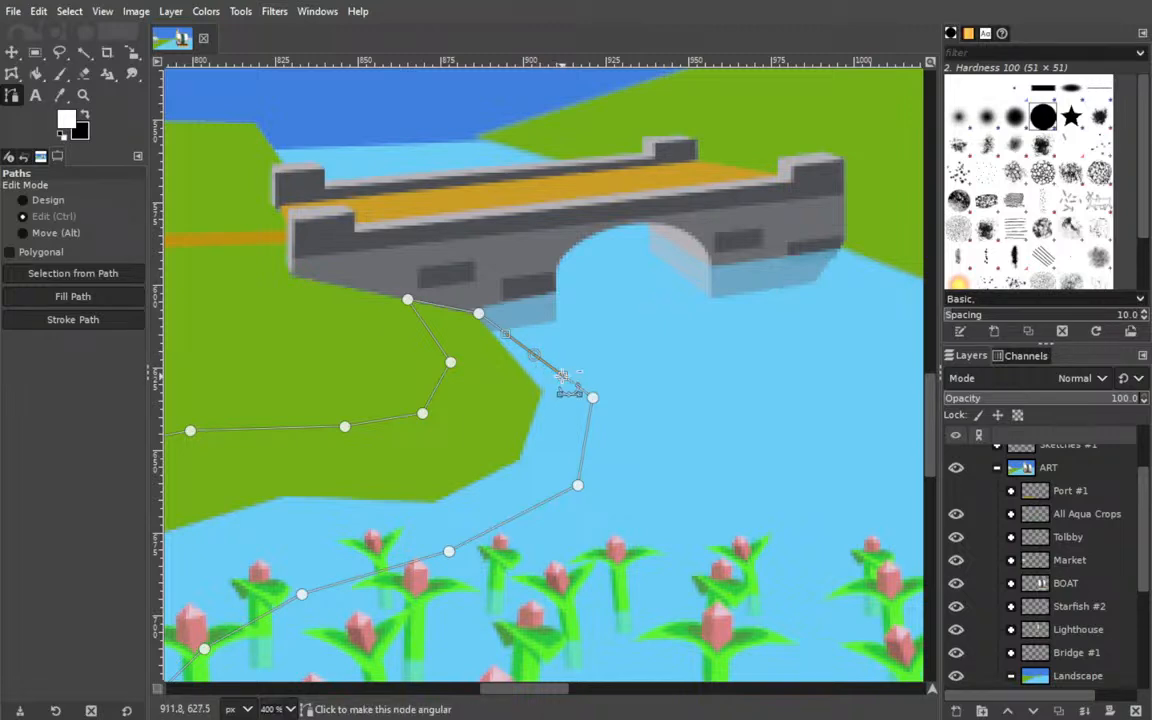
left_click(562, 377, "ctrl+shift")
left_click(506, 334, "ctrl+shift")
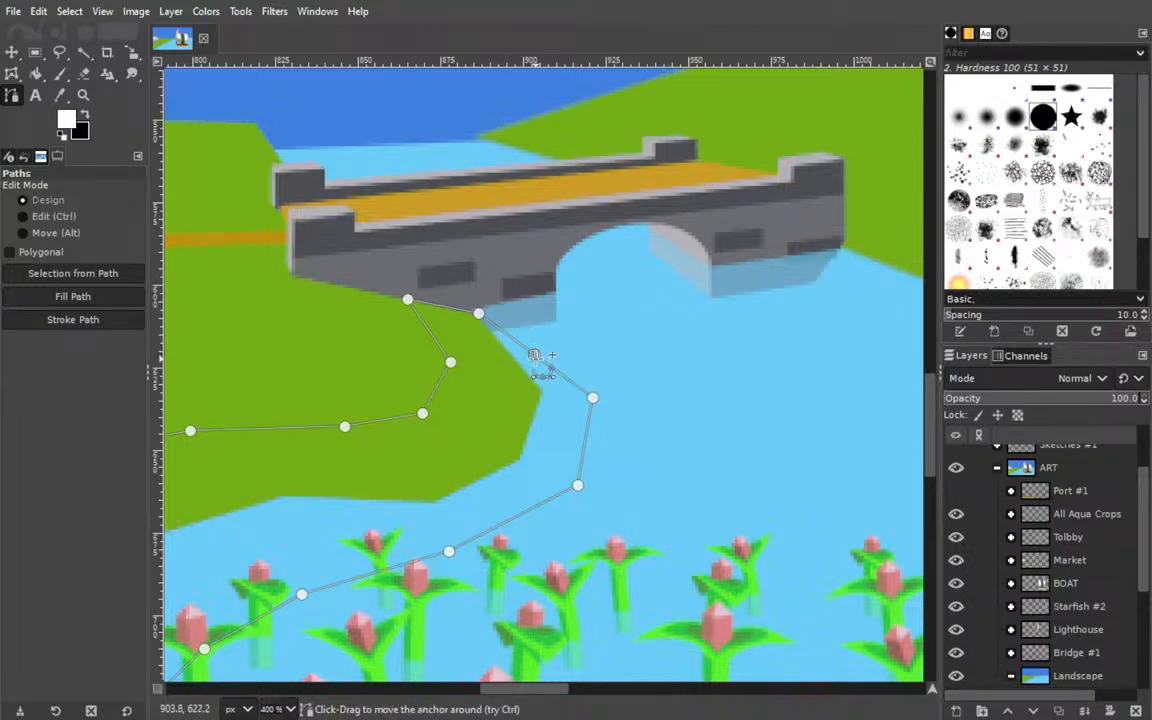
left_click_drag(534, 354, 491, 333)
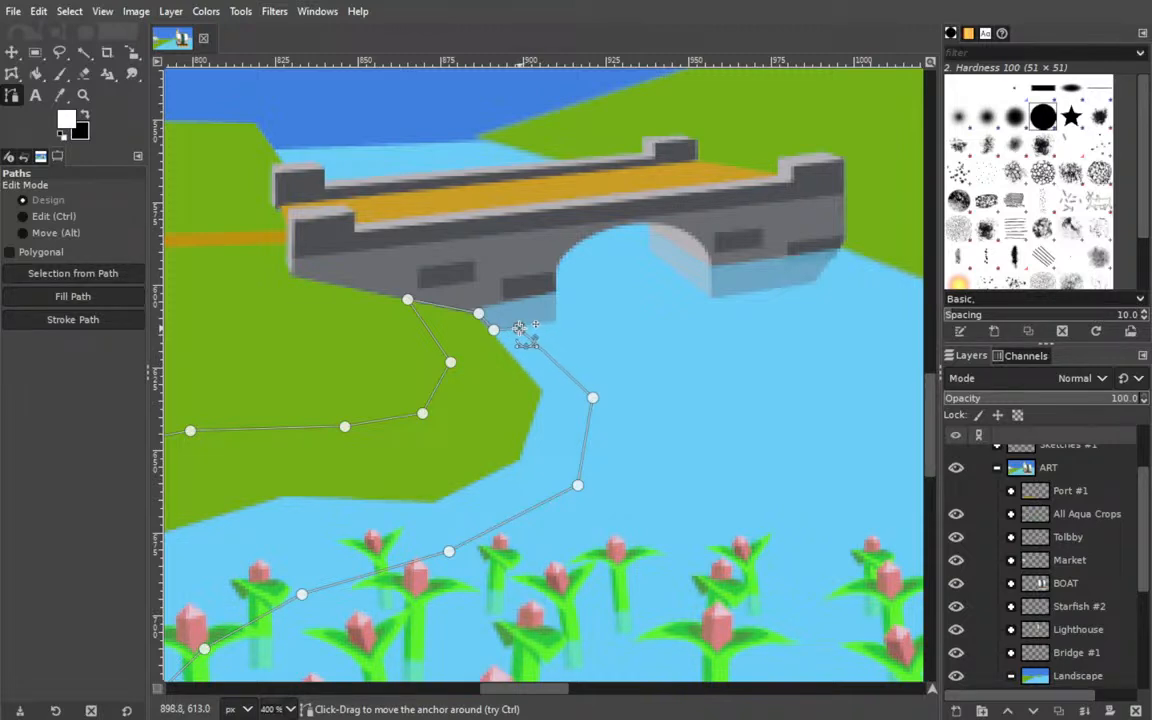
Pull the anchors around the shoreline bend below the bridge closer to the land's edge to narrow the beach there.
left_click_drag(592, 397, 576, 394)
left_click_drag(516, 329, 509, 329)
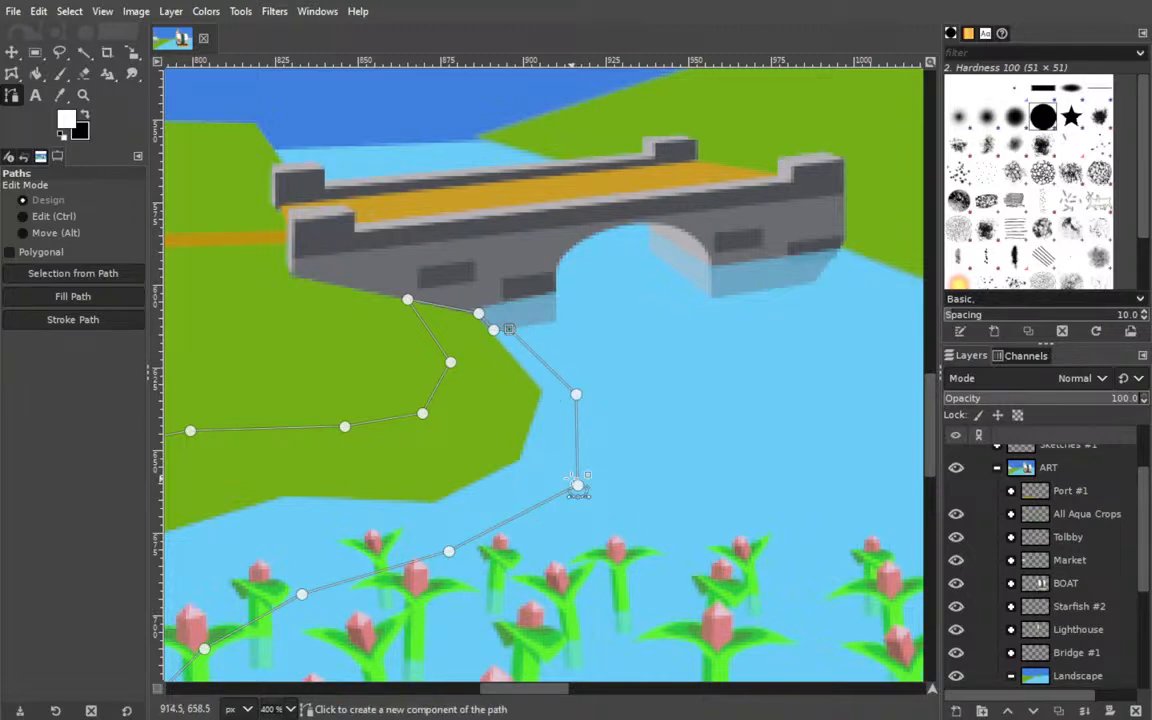
left_click_drag(579, 486, 557, 501)
left_click_drag(577, 394, 566, 400)
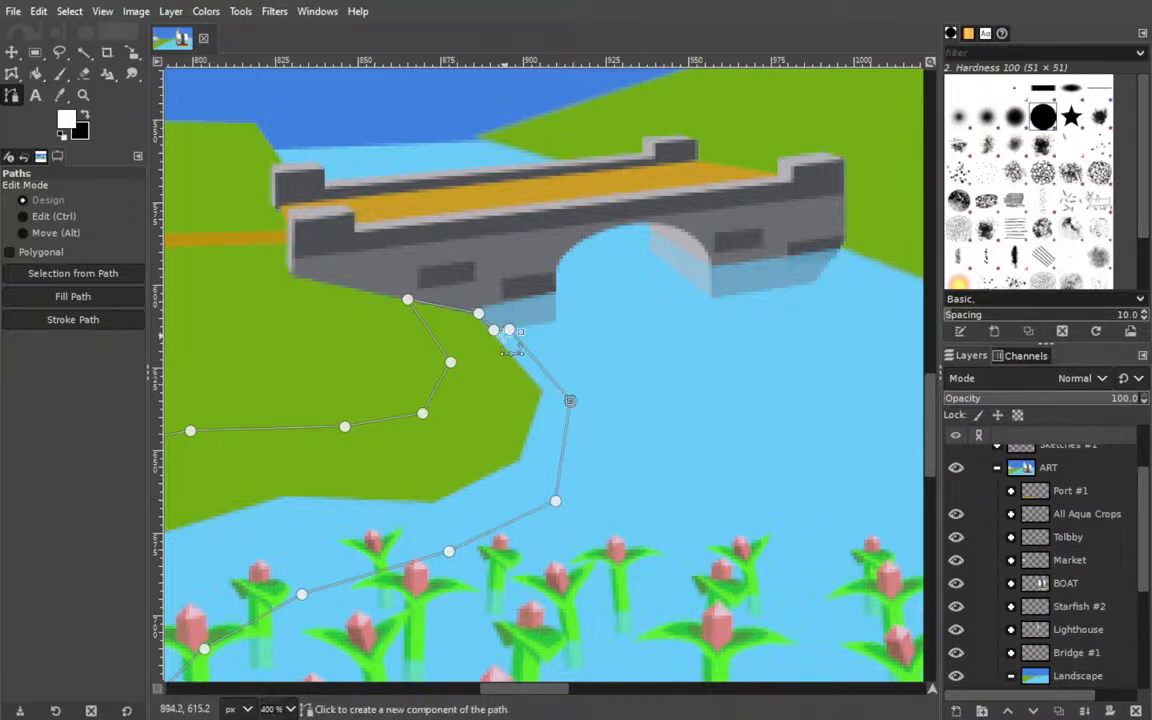
left_click(508, 329)
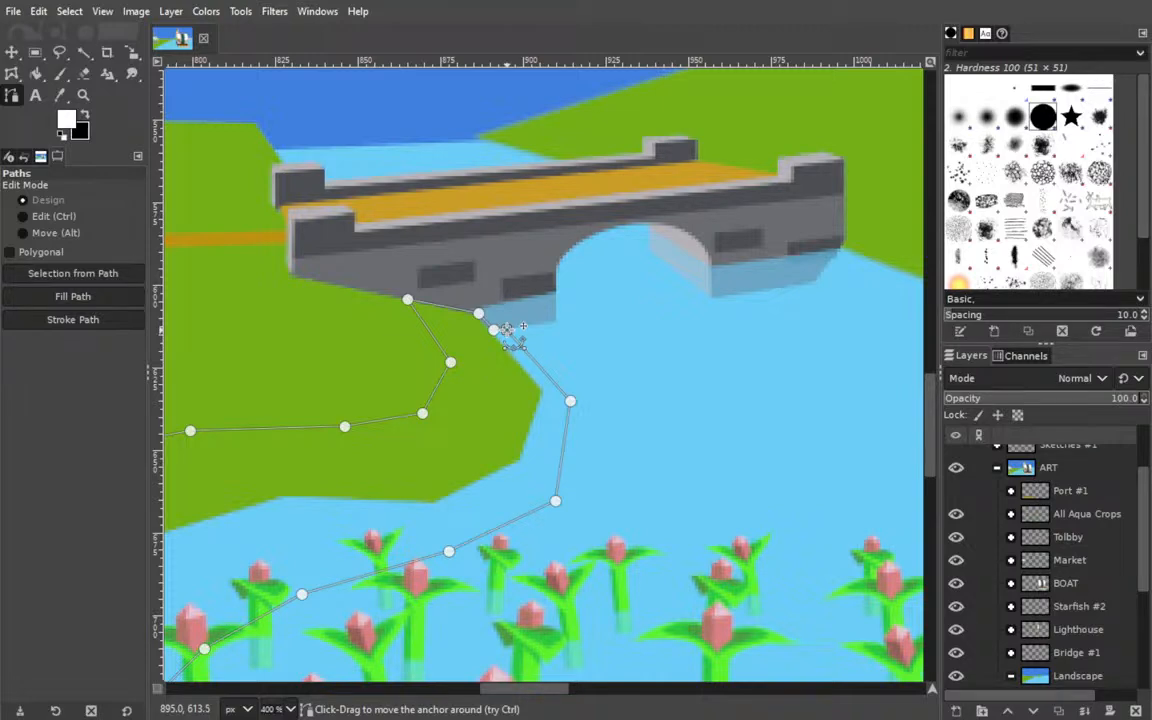
Adjust the shoreline anchors beside the nearest front crop and fill the widened path with white on the Sand layer.
scroll(643, 463, "left", 8)
scroll(643, 463, "down", 4)
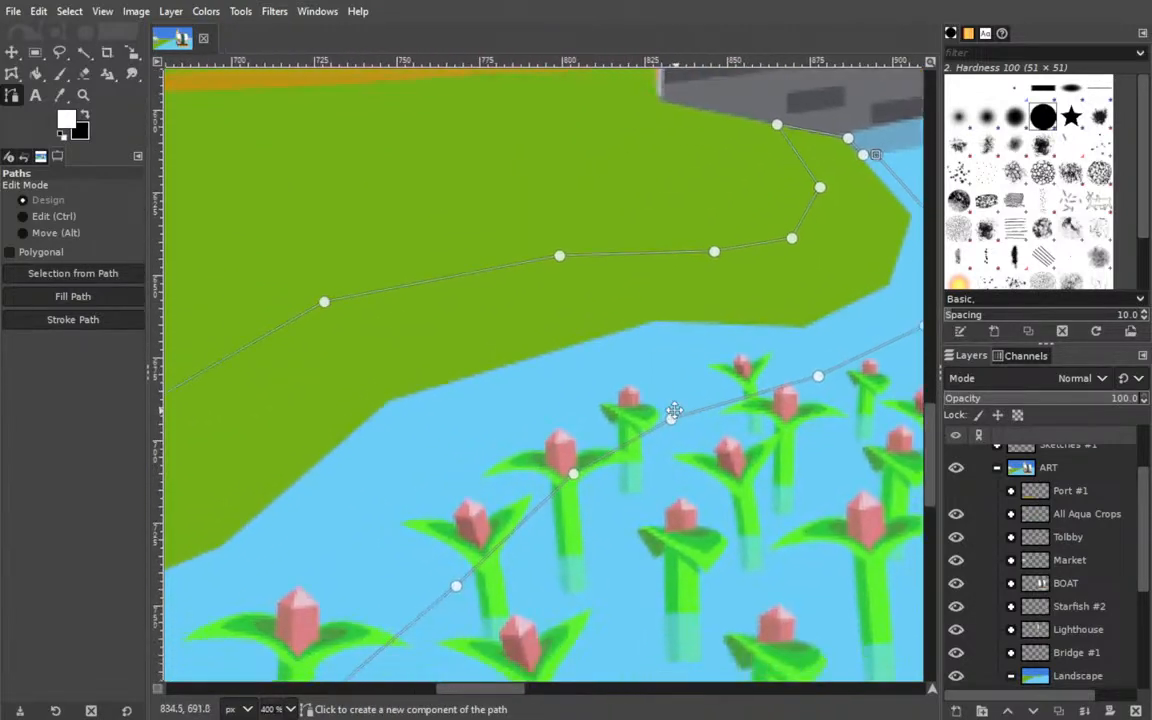
scroll(668, 421, "right", 4)
scroll(668, 421, "down", 2)
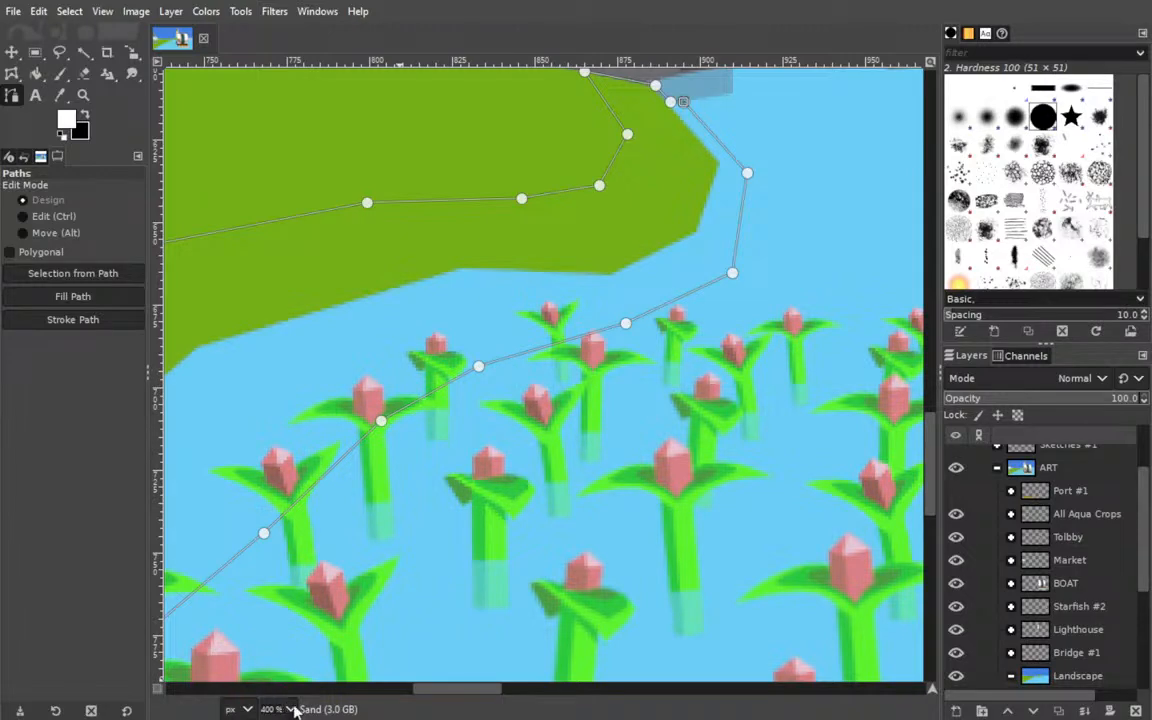
key("shift+ctrl+j")
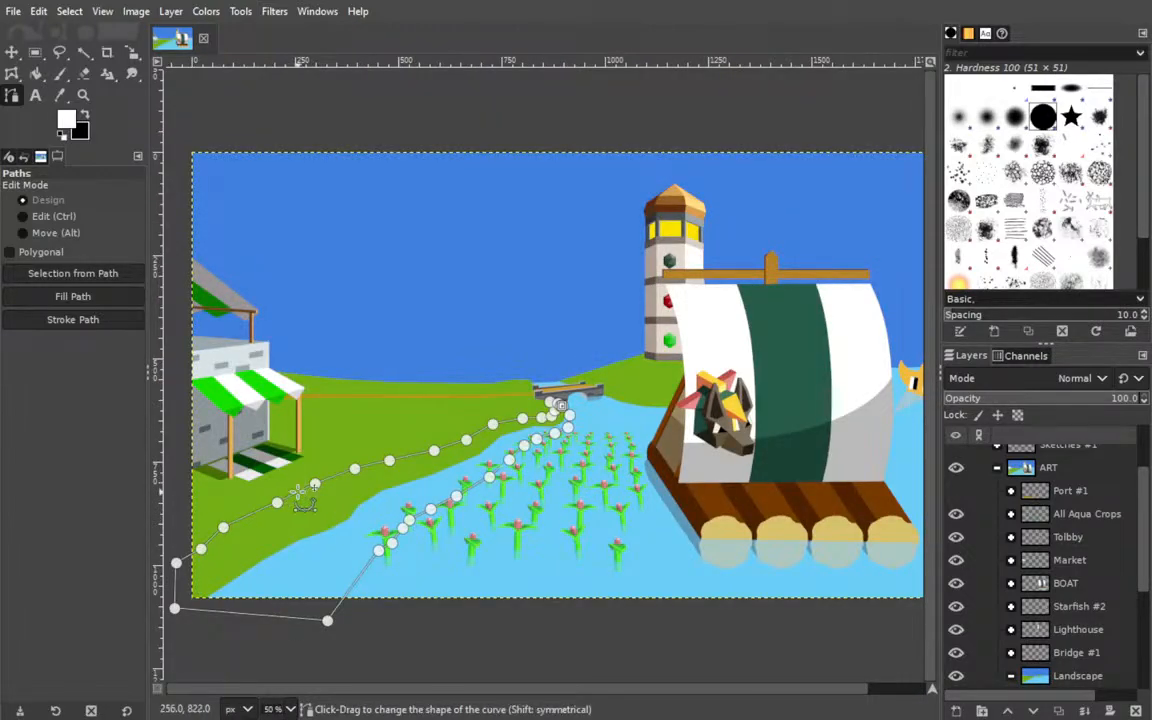
left_click_drag(378, 551, 370, 568)
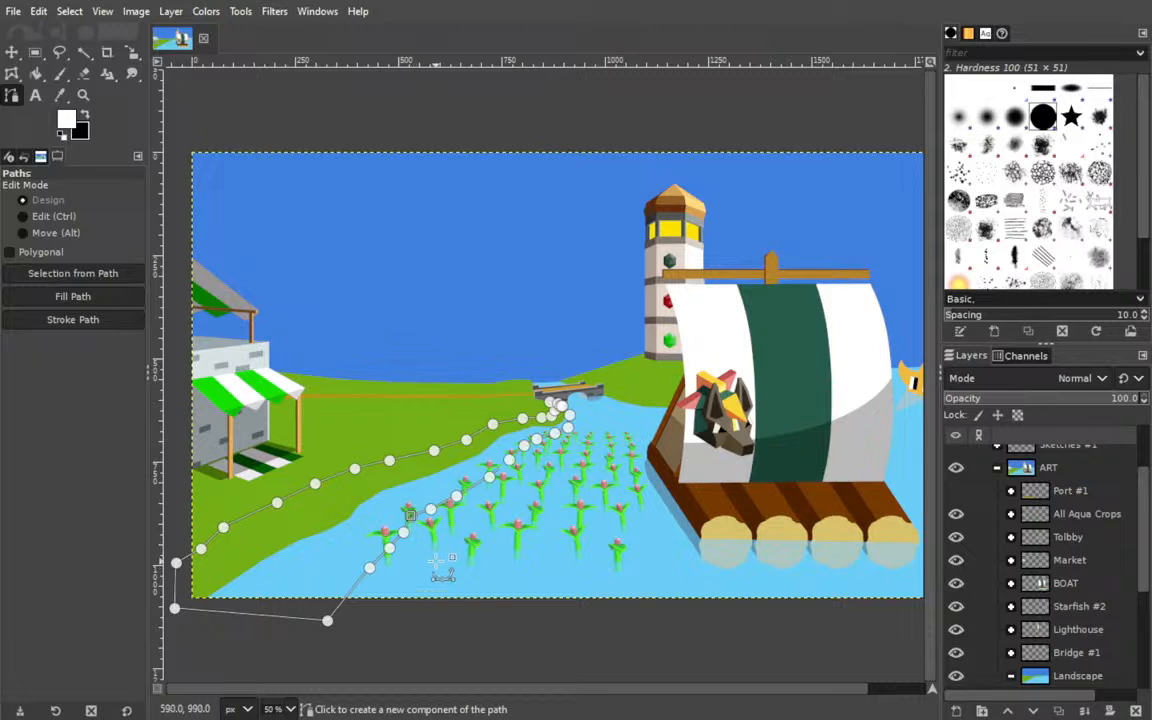
left_click(185, 372)
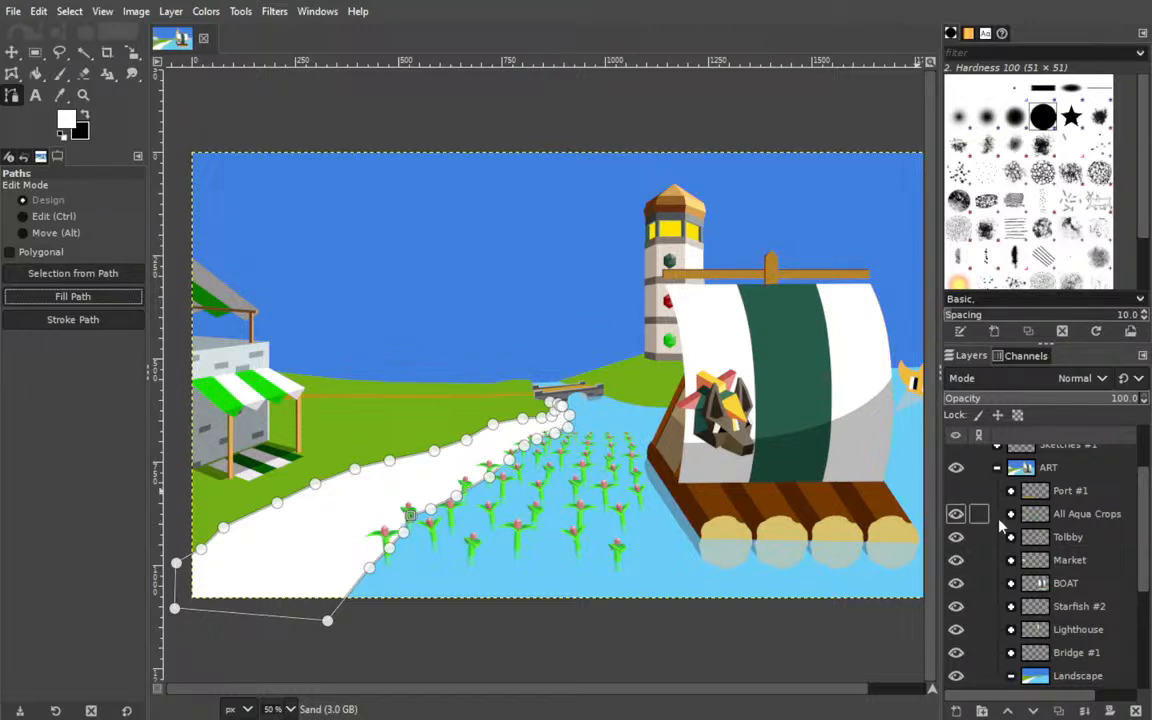
Duplicate the Water v2 layer and place the copy directly below Land #1 in the Landscape group.
scroll(1062, 556, "down", 2)
scroll(1062, 563, "down", 3)
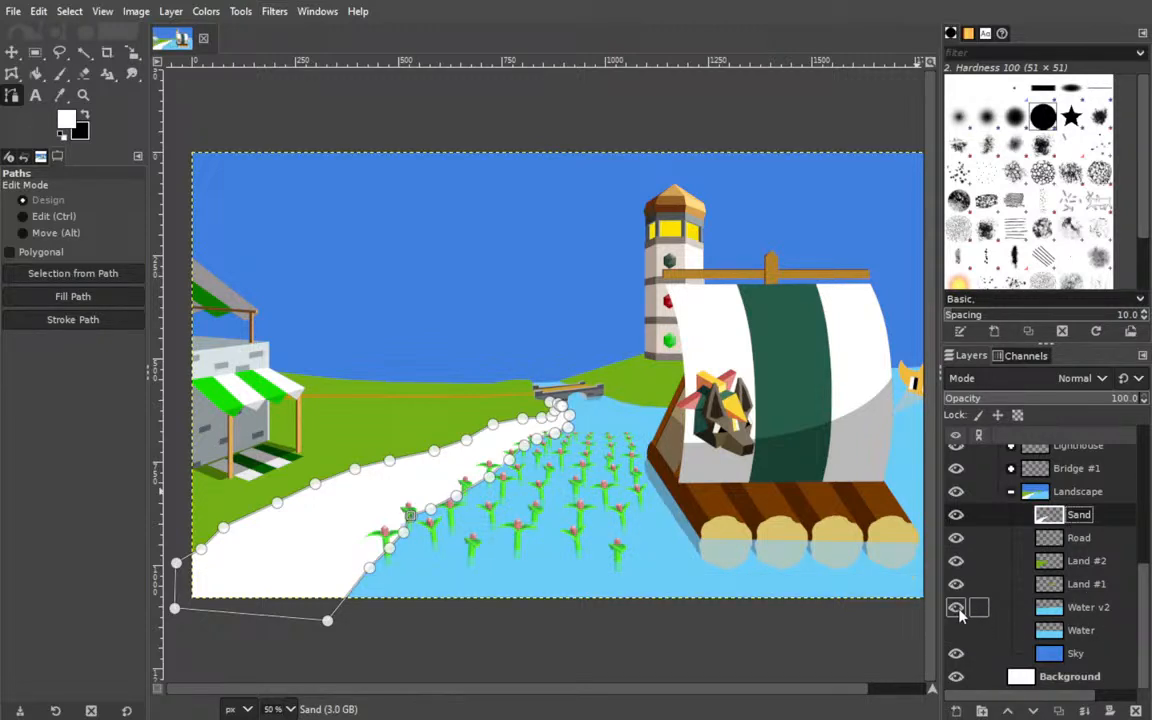
left_click(1075, 612)
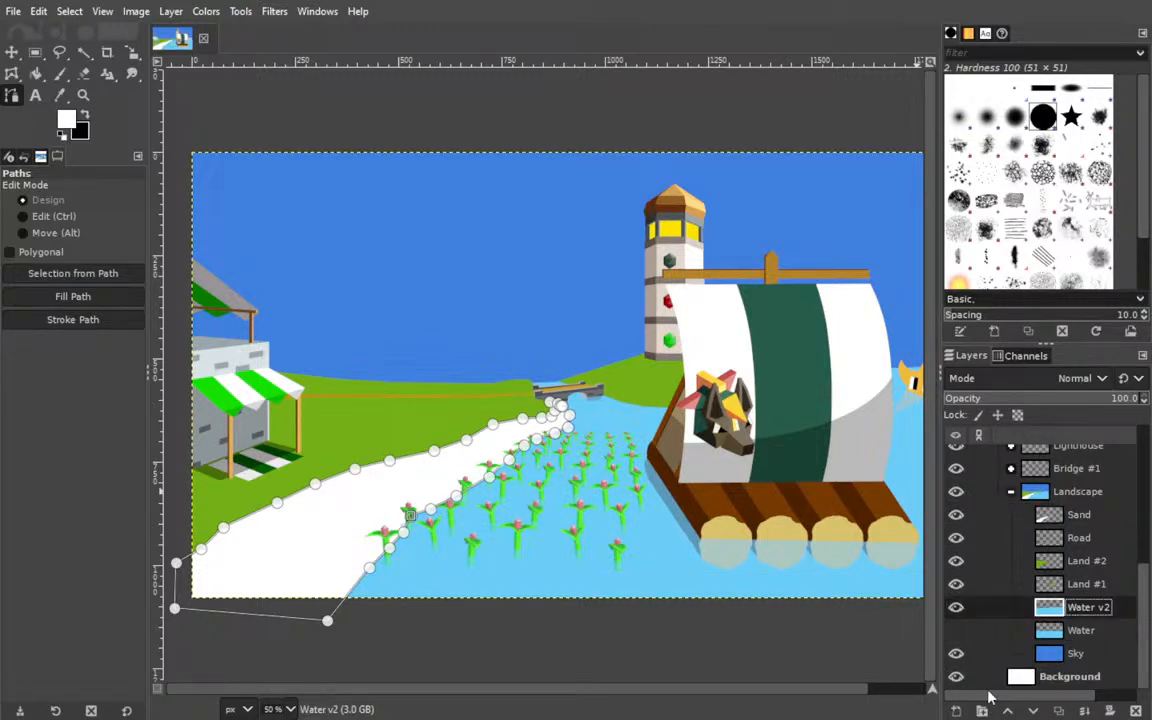
left_click(1060, 711)
left_click_drag(1111, 514, 1108, 512)
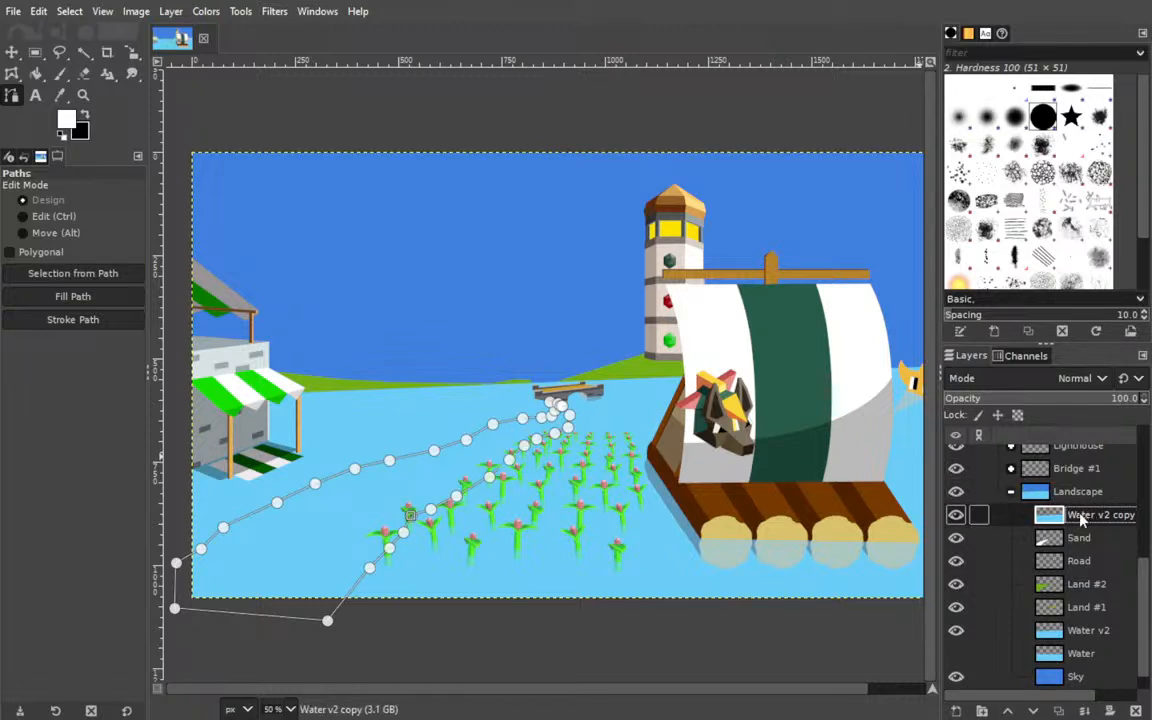
left_click_drag(1078, 524, 1080, 618)
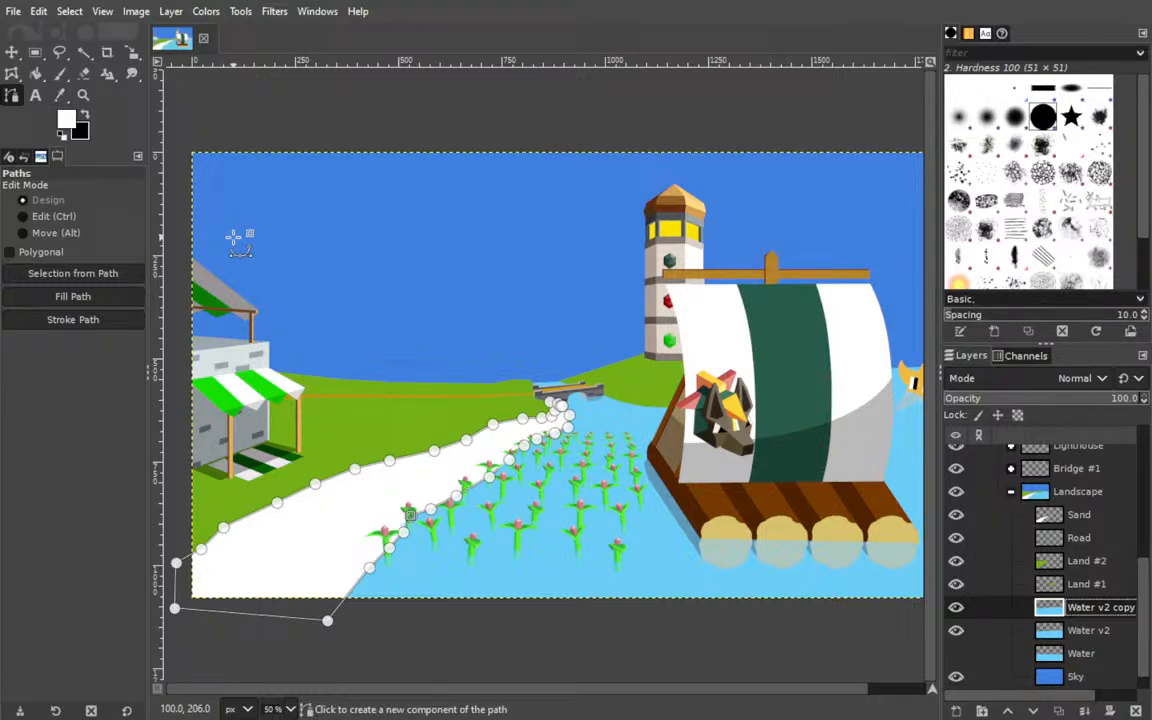
Check the white shore with the Port #1 group shown, and hide both that group and the Sand layer.
left_click(11, 53)
scroll(1068, 521, "up", 3)
scroll(950, 447, "up", 4)
left_click(955, 573)
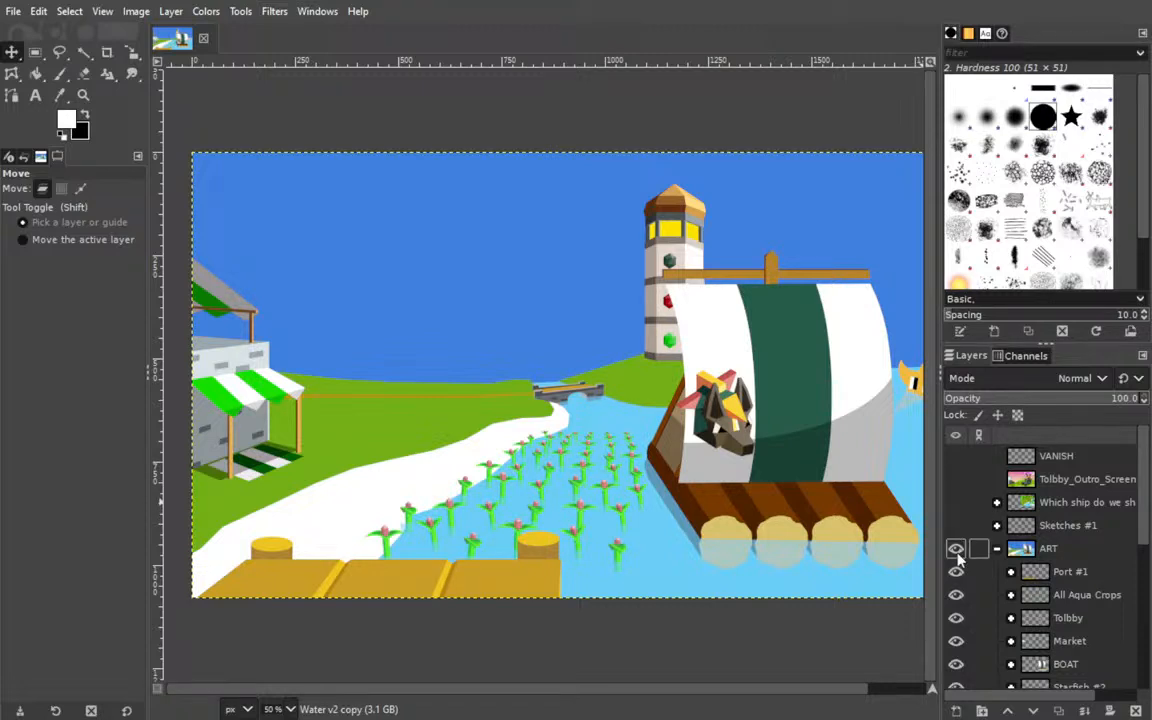
scroll(958, 560, "down", 3)
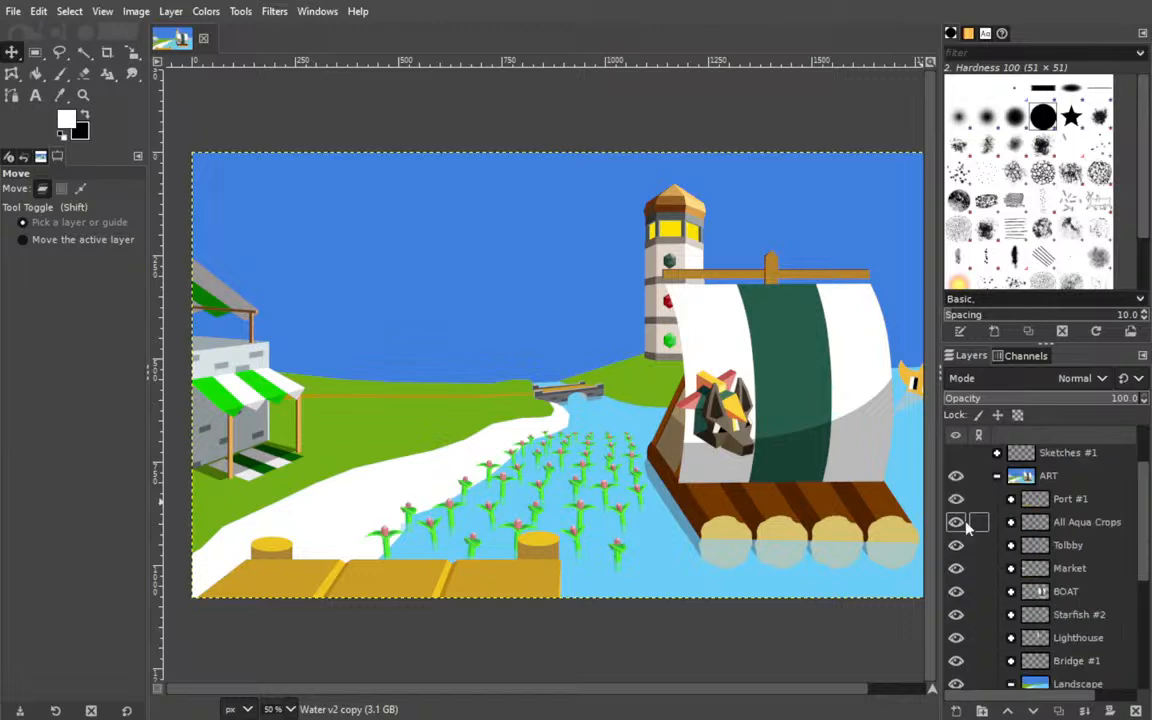
left_click(966, 527)
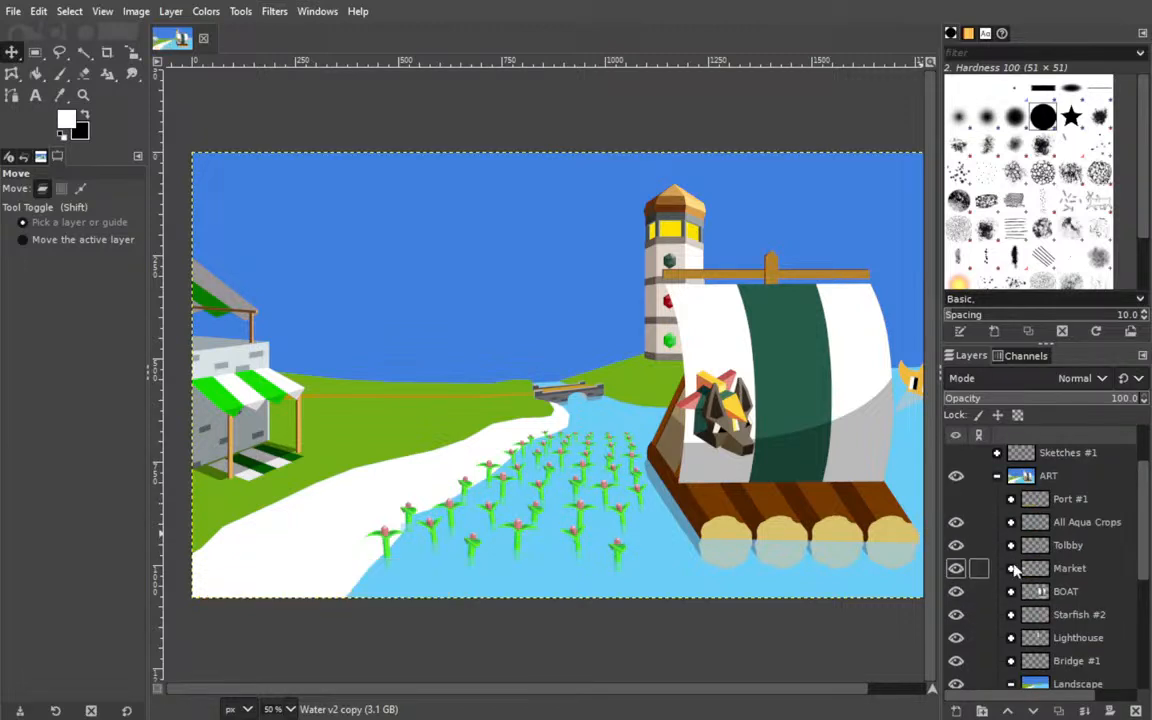
scroll(1099, 513, "down", 5)
left_click(956, 491)
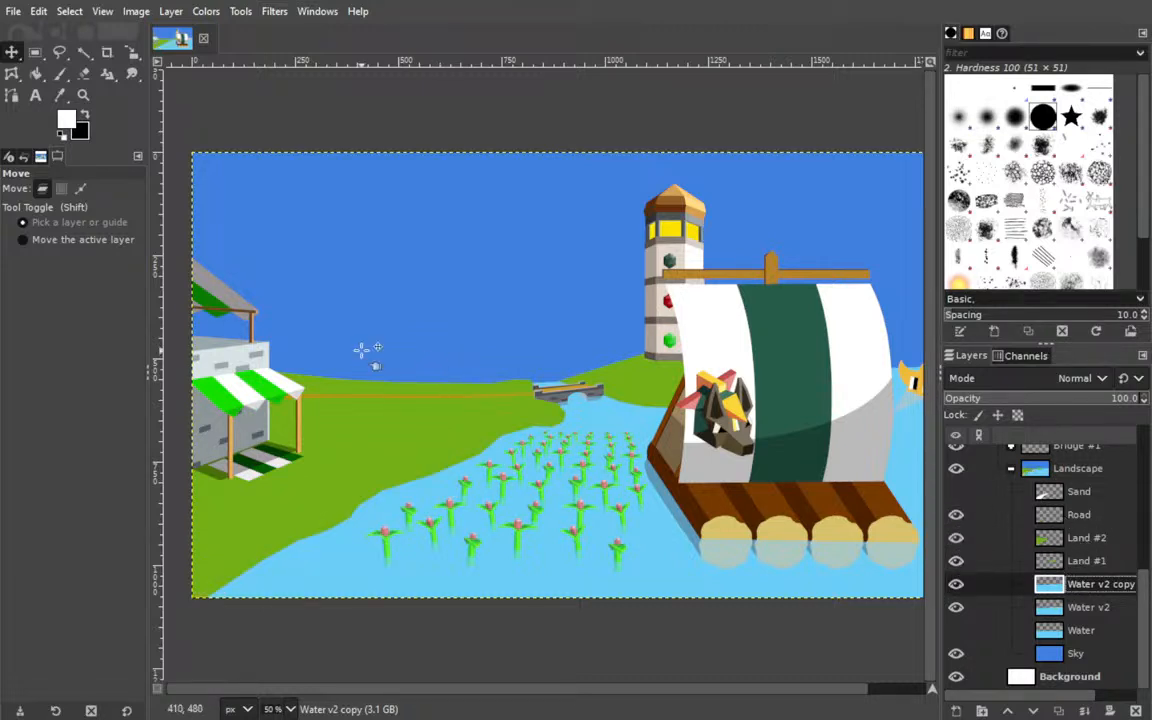
Fuzzy-select the large grassy area on Land #2 and remove that area from the Water v2 copy layer.
left_click(83, 51)
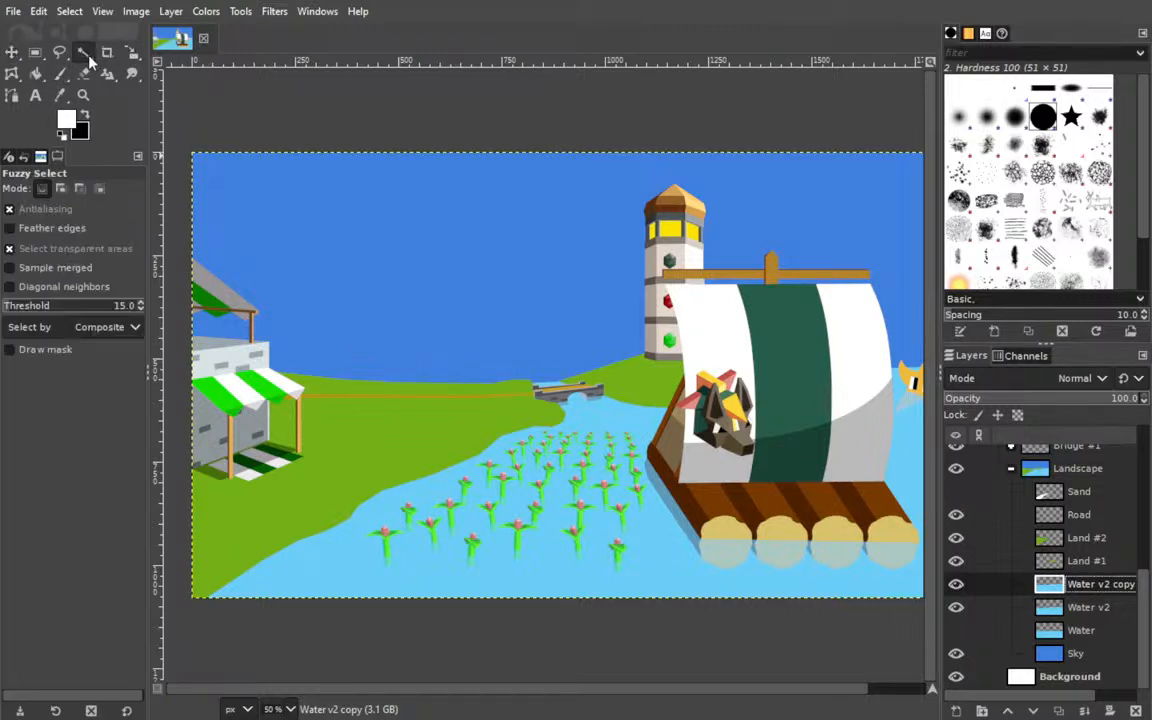
left_click(357, 445)
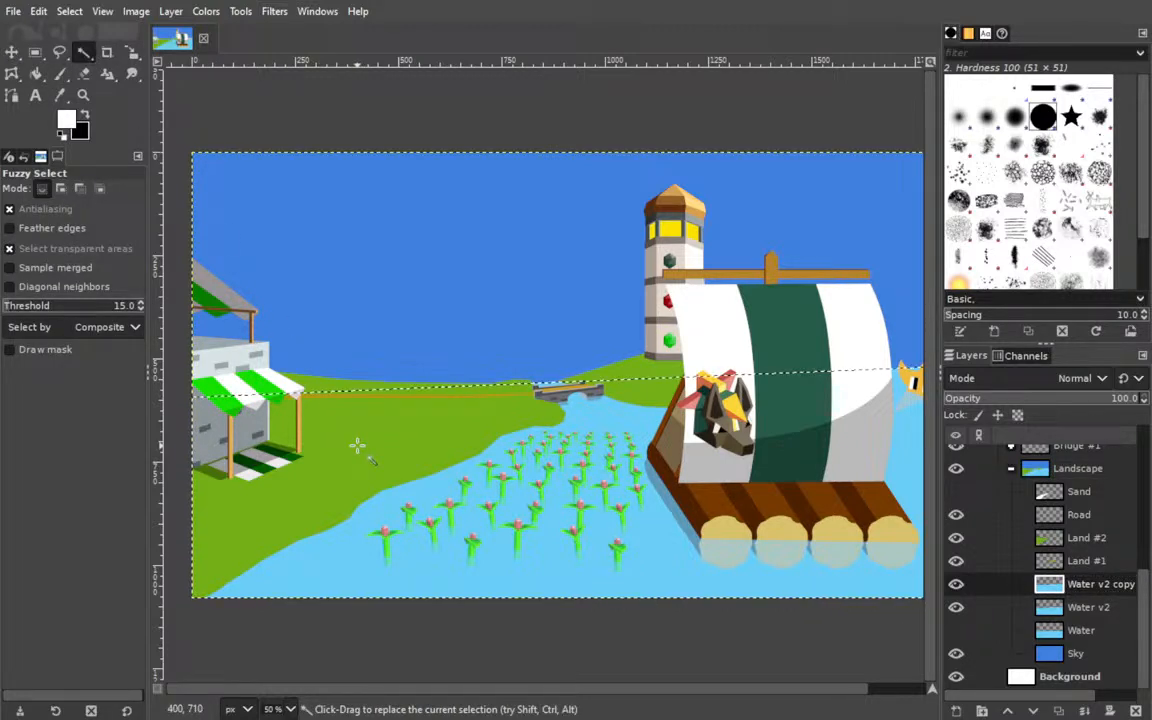
left_click(1100, 539)
left_click(335, 460)
left_click(1085, 587)
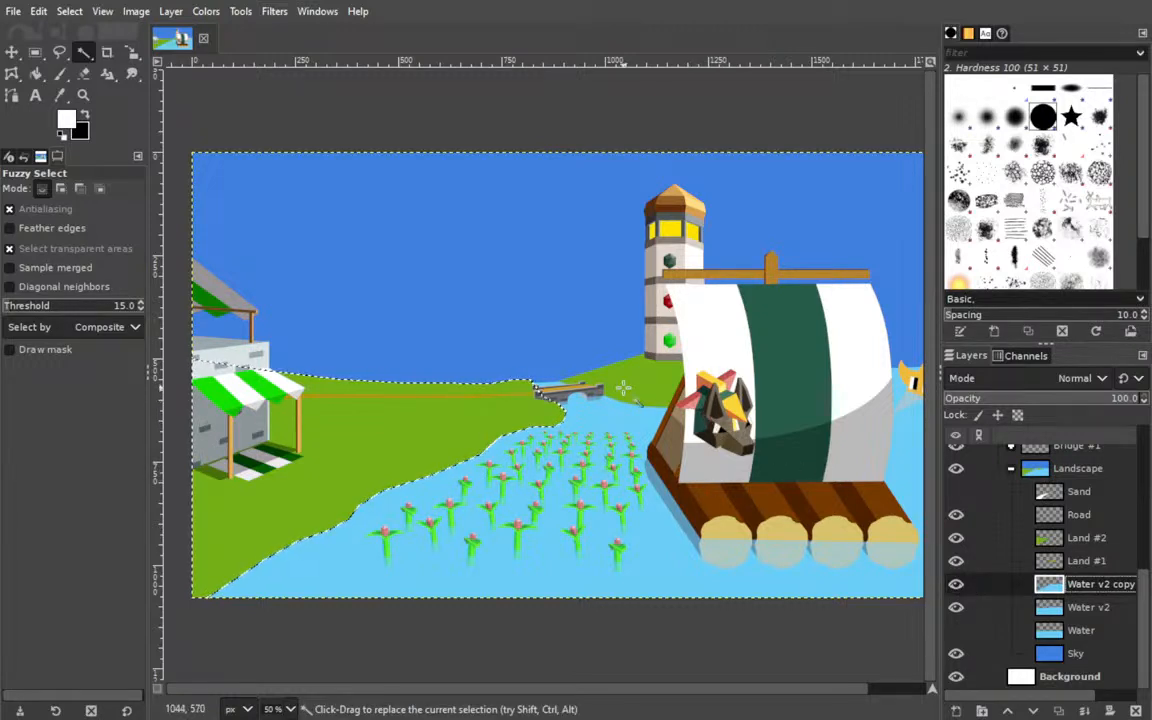
Fuzzy-select the distant hill on Land #1 and remove that area from the Water v2 copy layer.
left_click(1085, 538)
left_click(1085, 561)
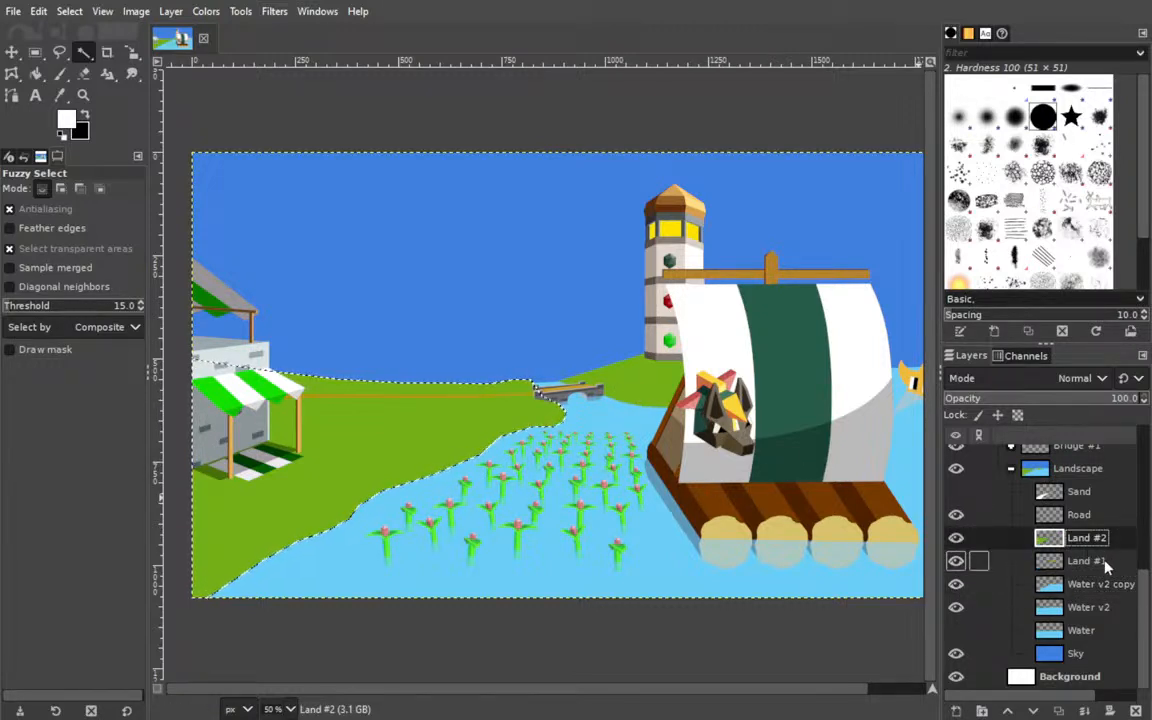
left_click(638, 391)
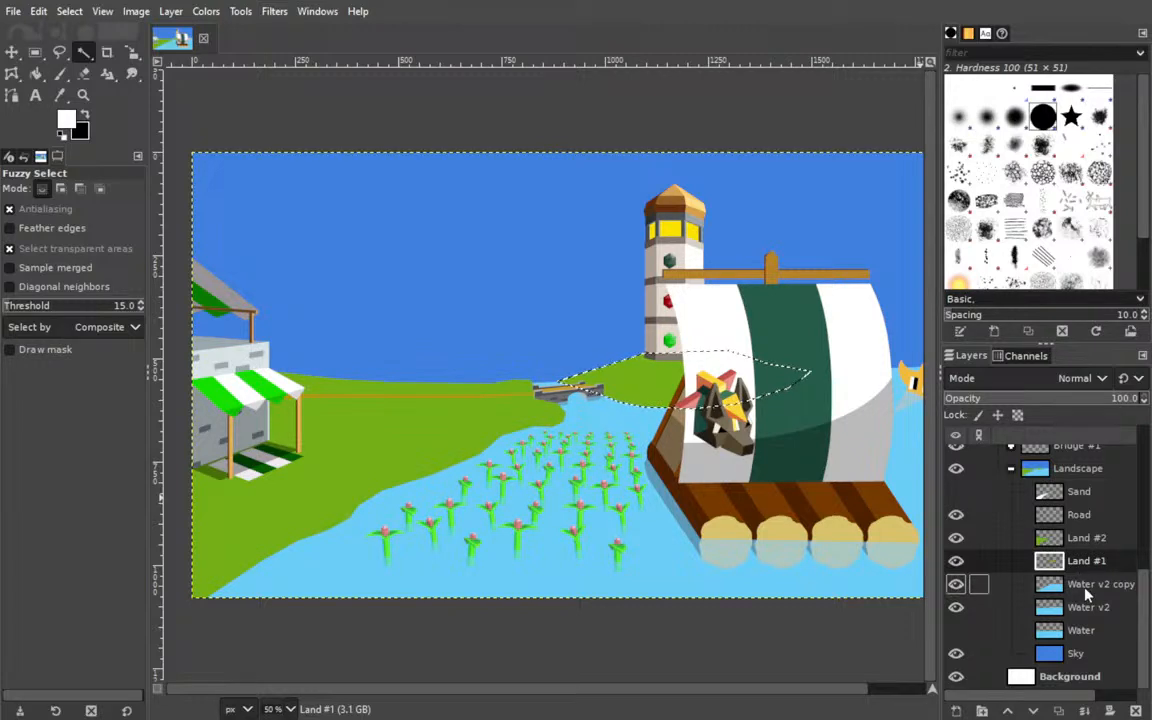
left_click(978, 584)
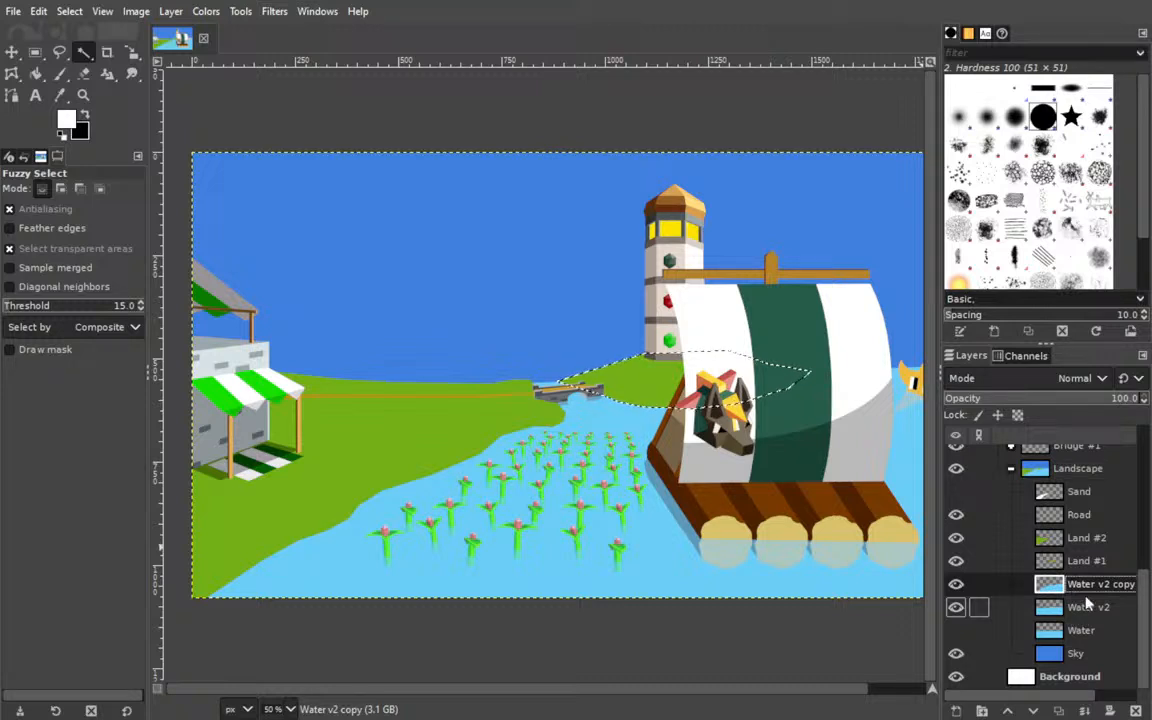
Place the Water v2 copy layer directly above Sand in the Landscape group, and show the Sand layer and Port #1 group.
left_click_drag(1085, 584, 1030, 490)
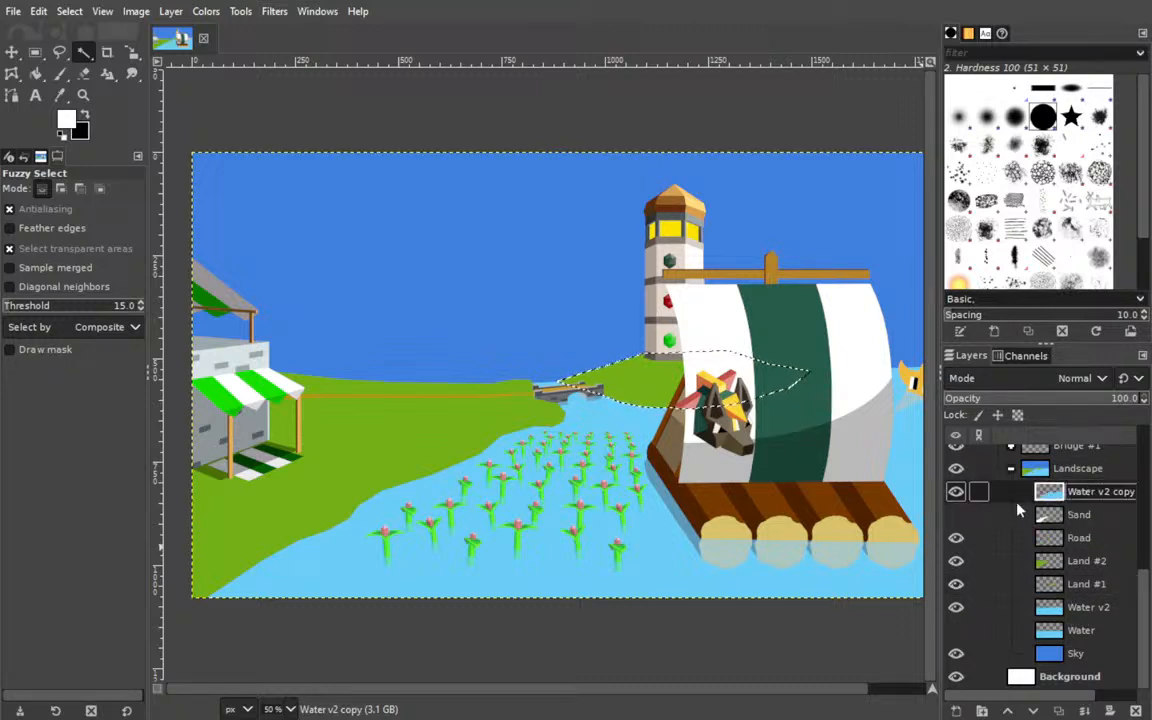
left_click(956, 514)
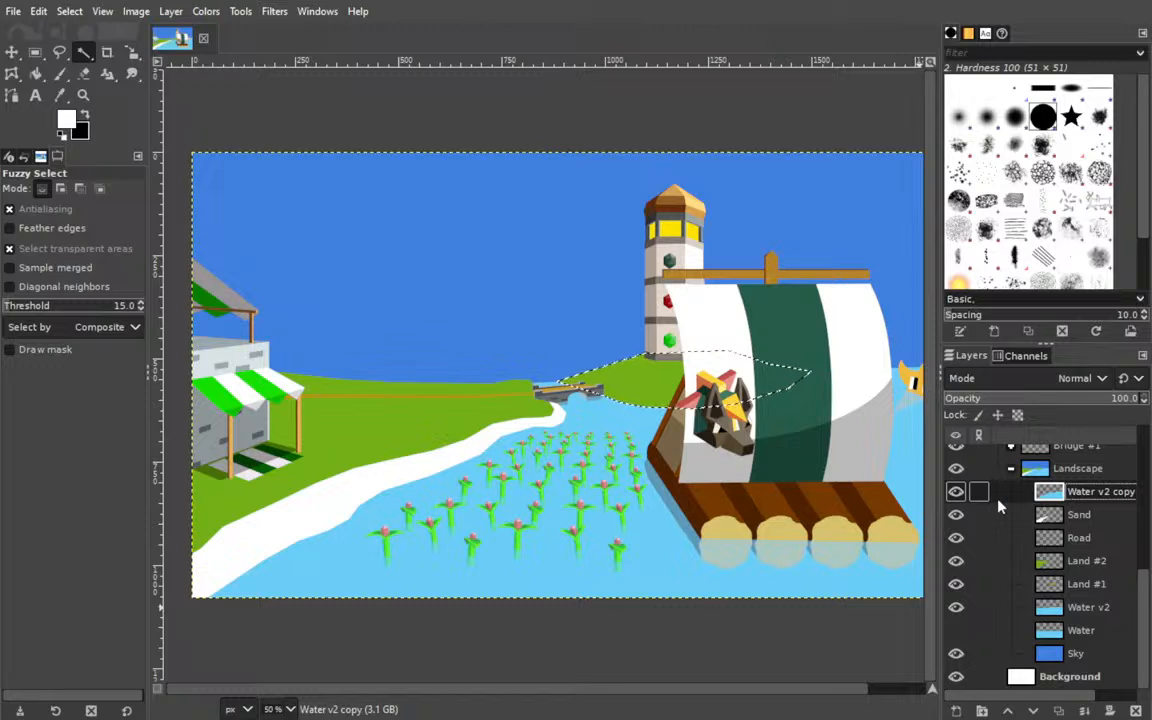
scroll(985, 553, "up", 6)
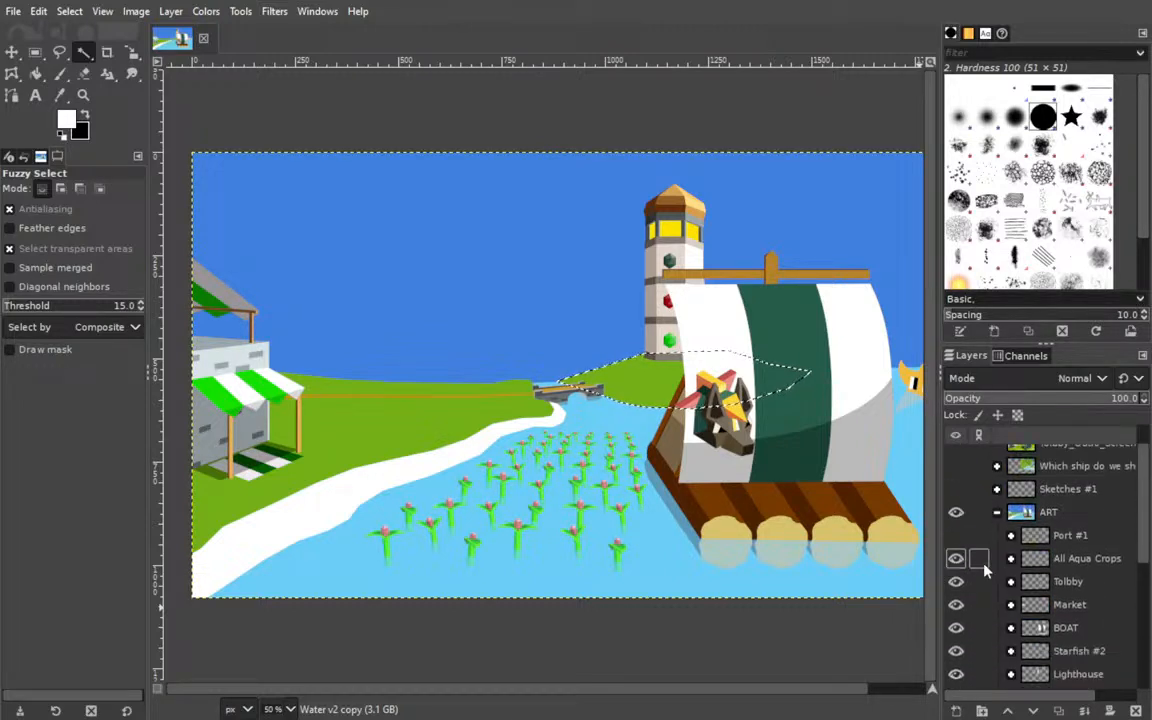
left_click(956, 536)
scroll(980, 545, "down", 5)
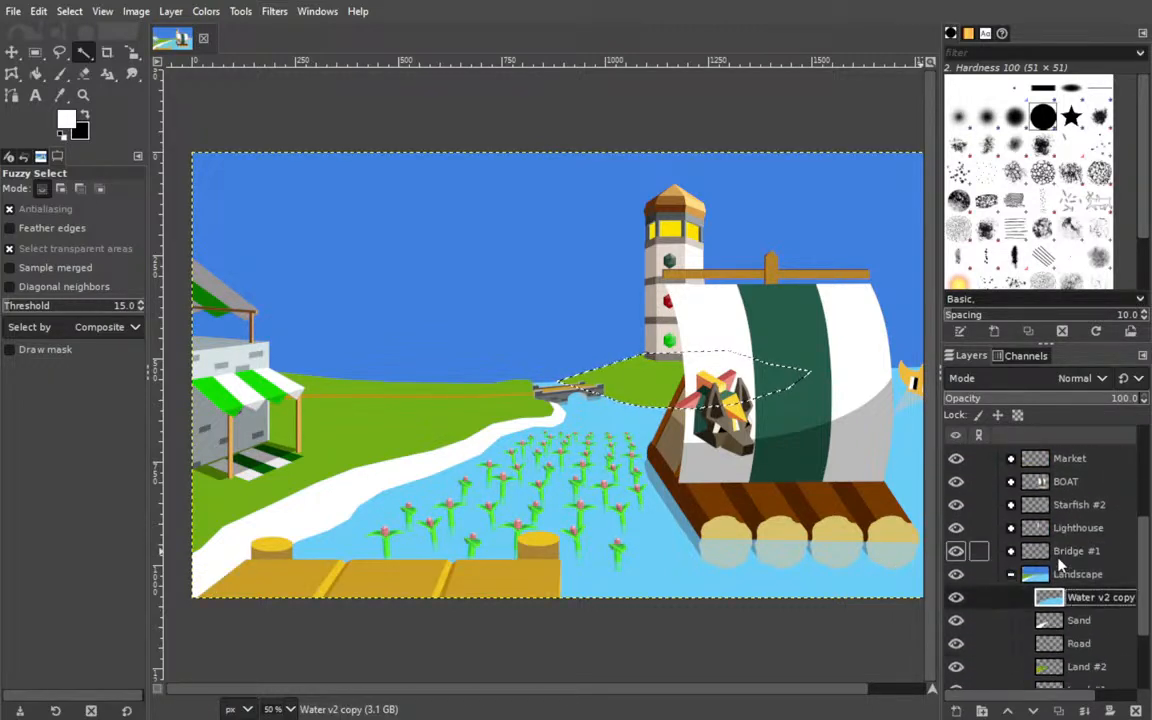
Set the Water v2 copy layer's opacity to 74.1 and save the image.
left_click(1090, 538)
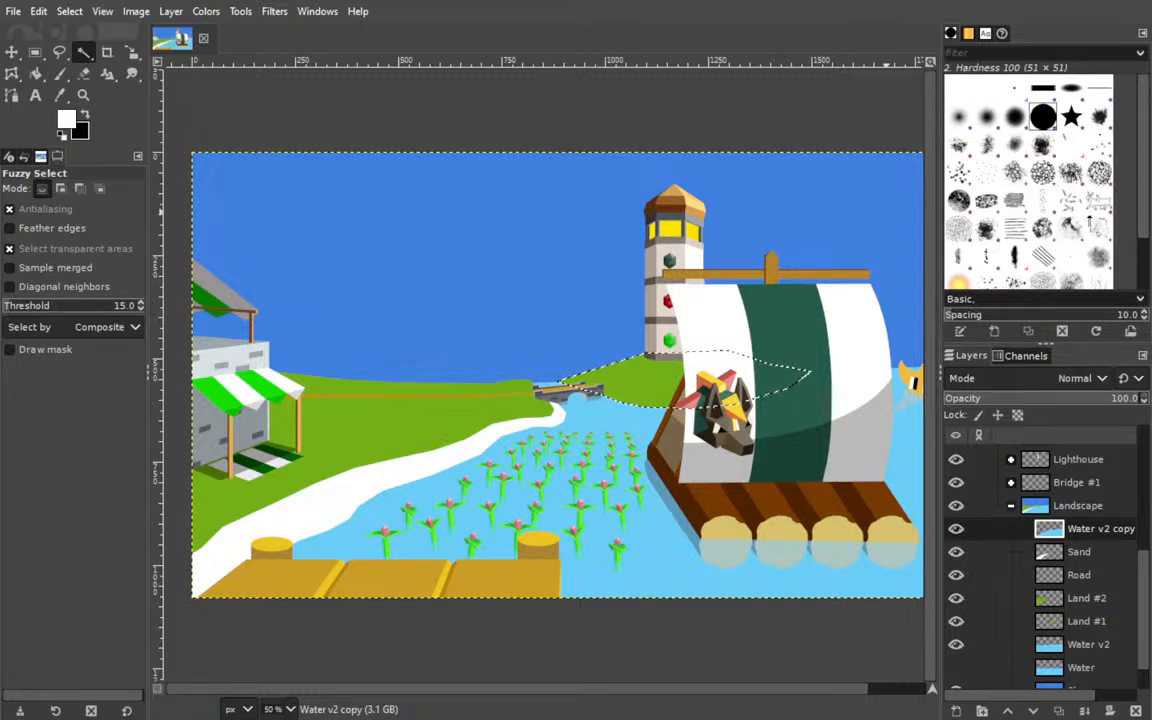
left_click(1040, 395)
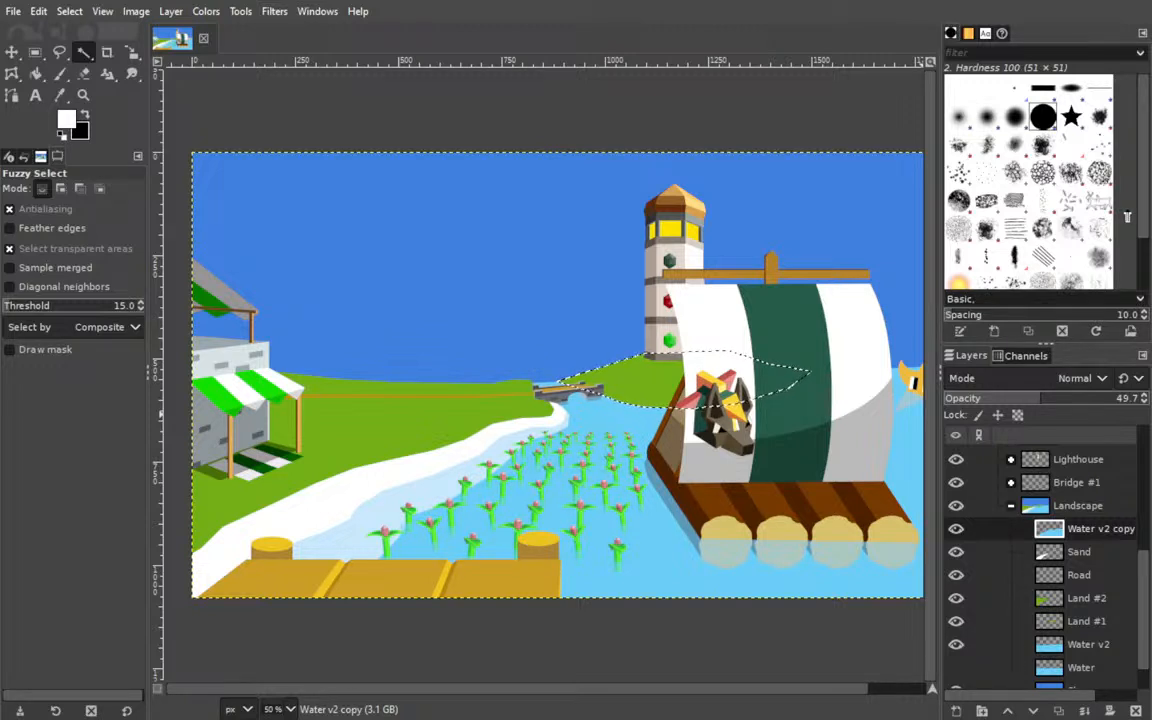
left_click_drag(1040, 399, 1088, 400)
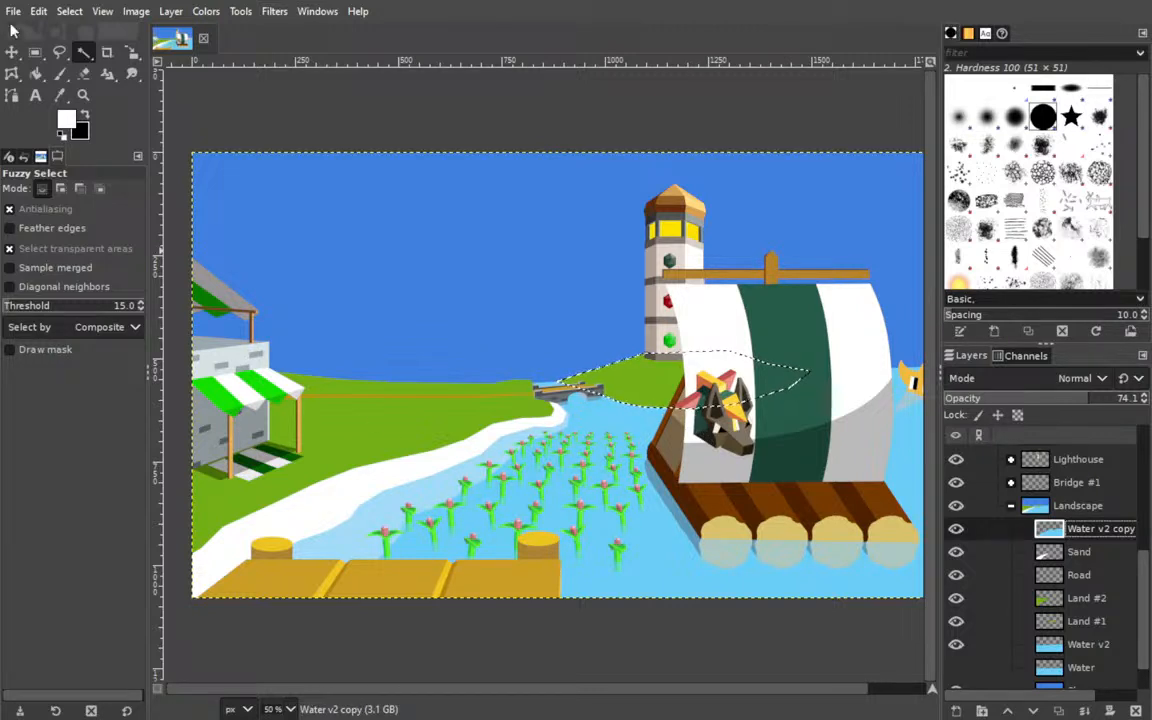
key("ctrl+s")
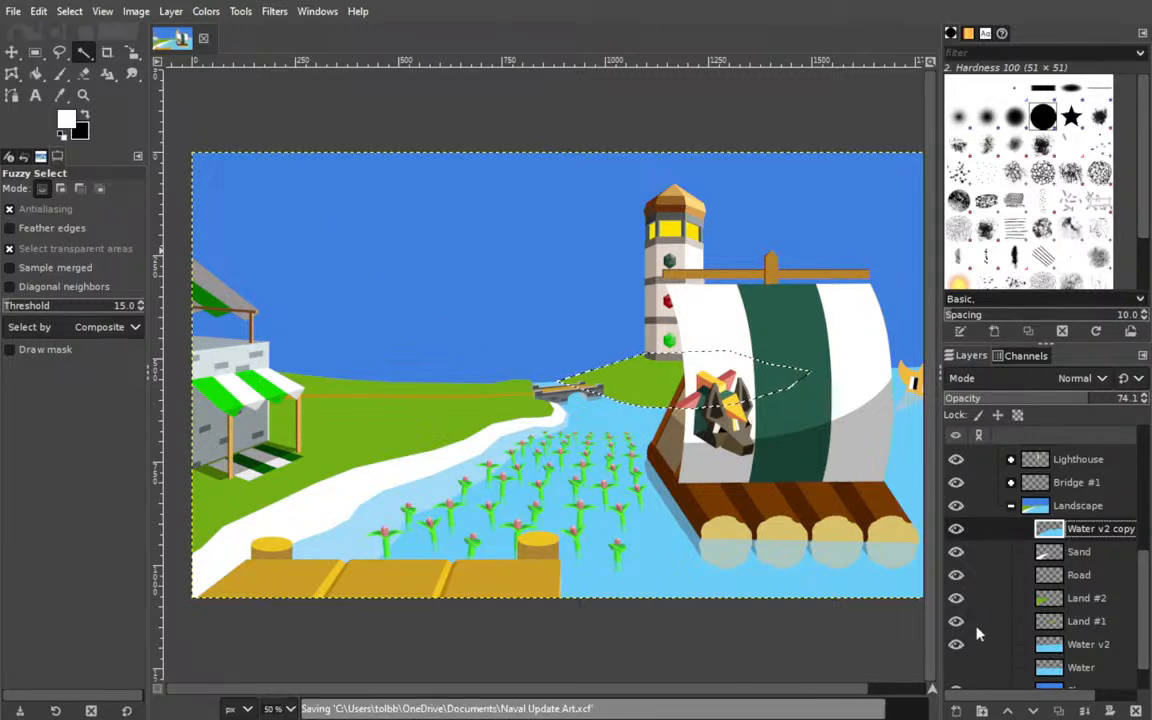
Create a transparent layer named Sand 2 directly above the Sand layer and clear the current selection.
left_click(1045, 552)
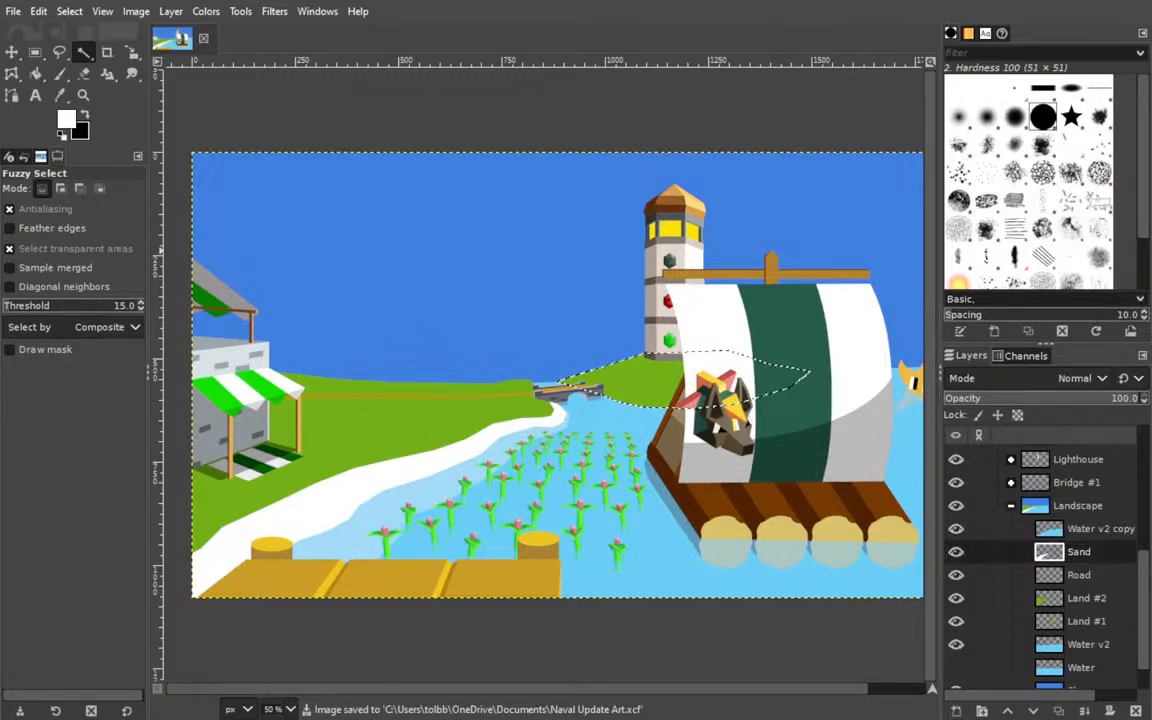
key("shift+ctrl+d")
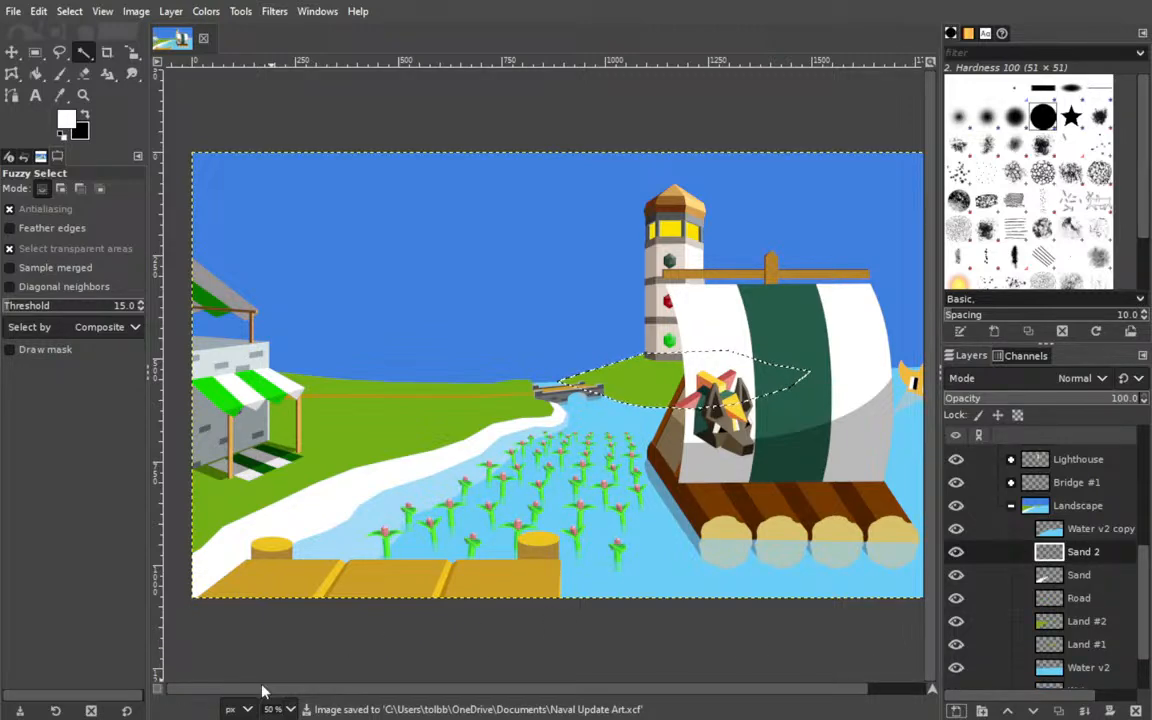
key("4")
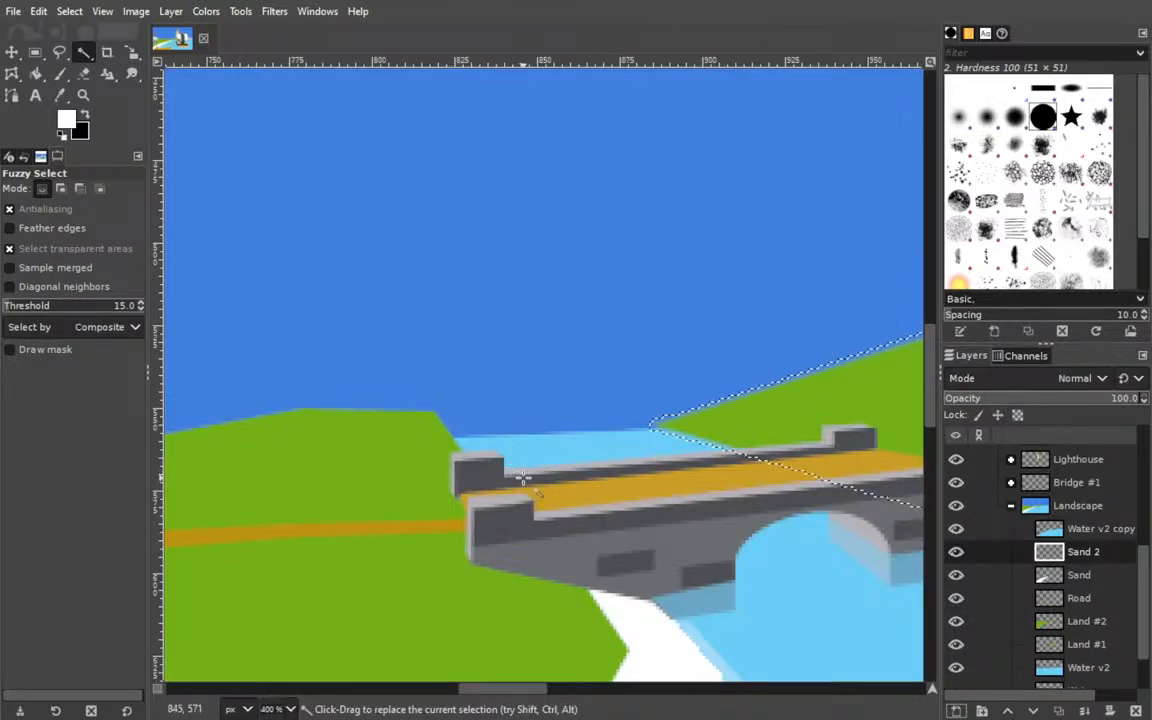
left_click(13, 52)
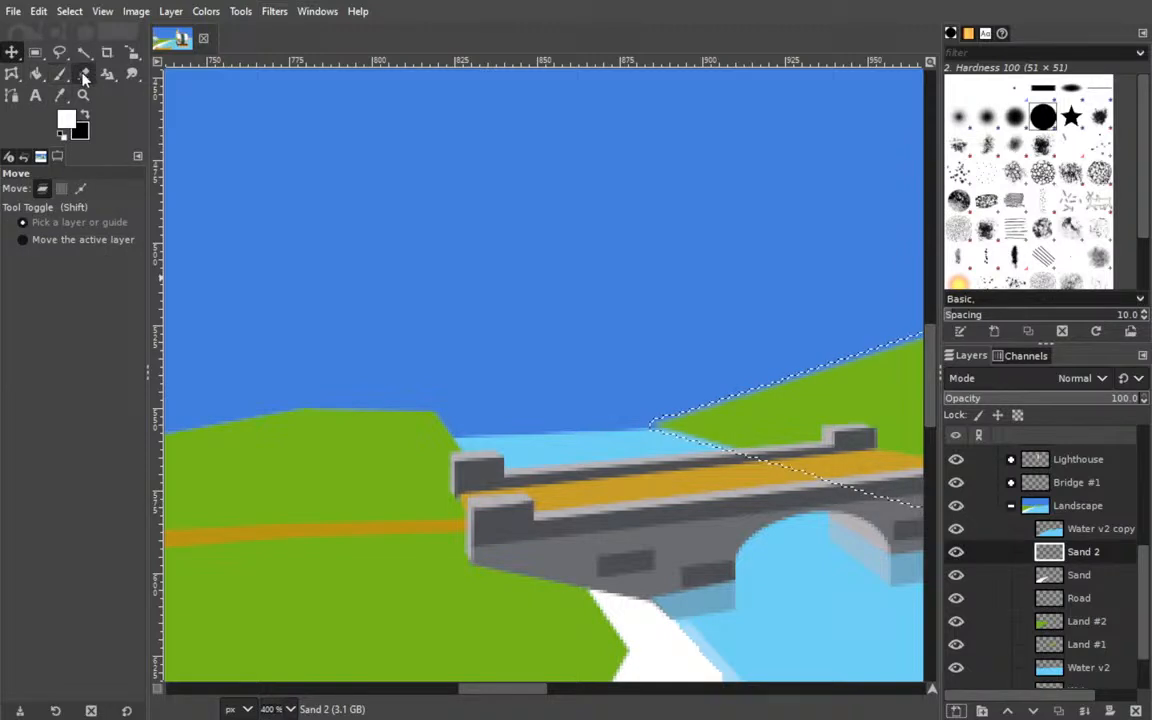
key("shift+ctrl+a")
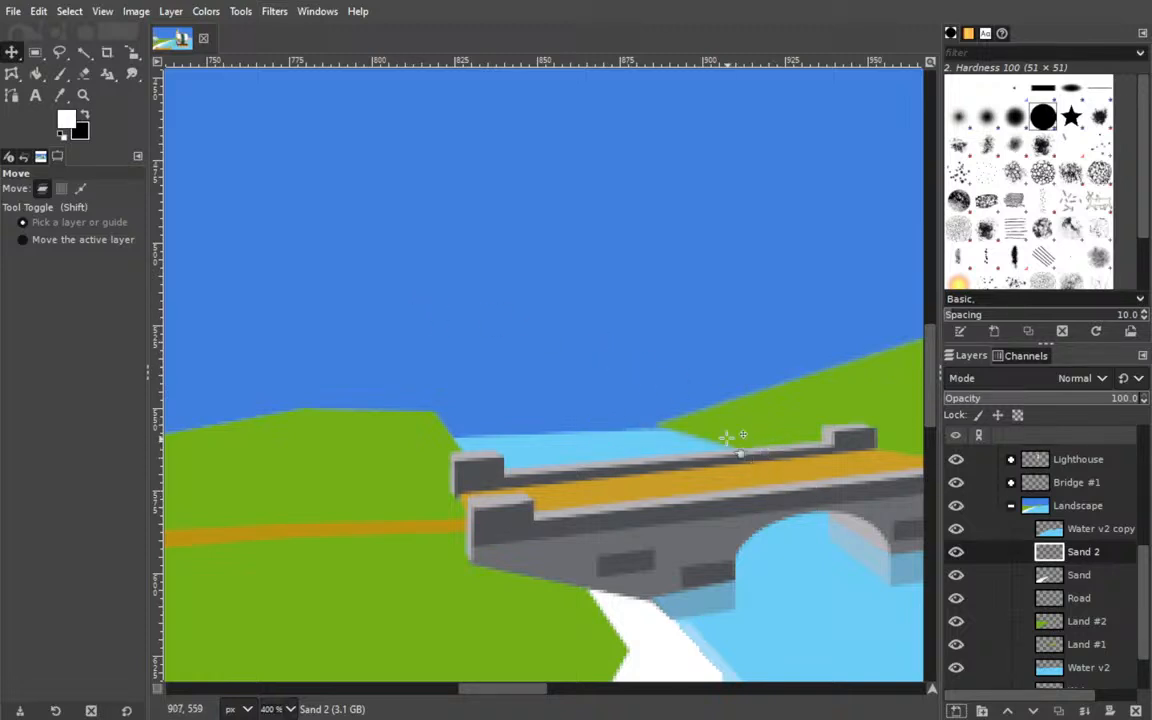
Hide the Bridge #1 group to expose the shoreline underneath it.
scroll(465, 216, "down", 3)
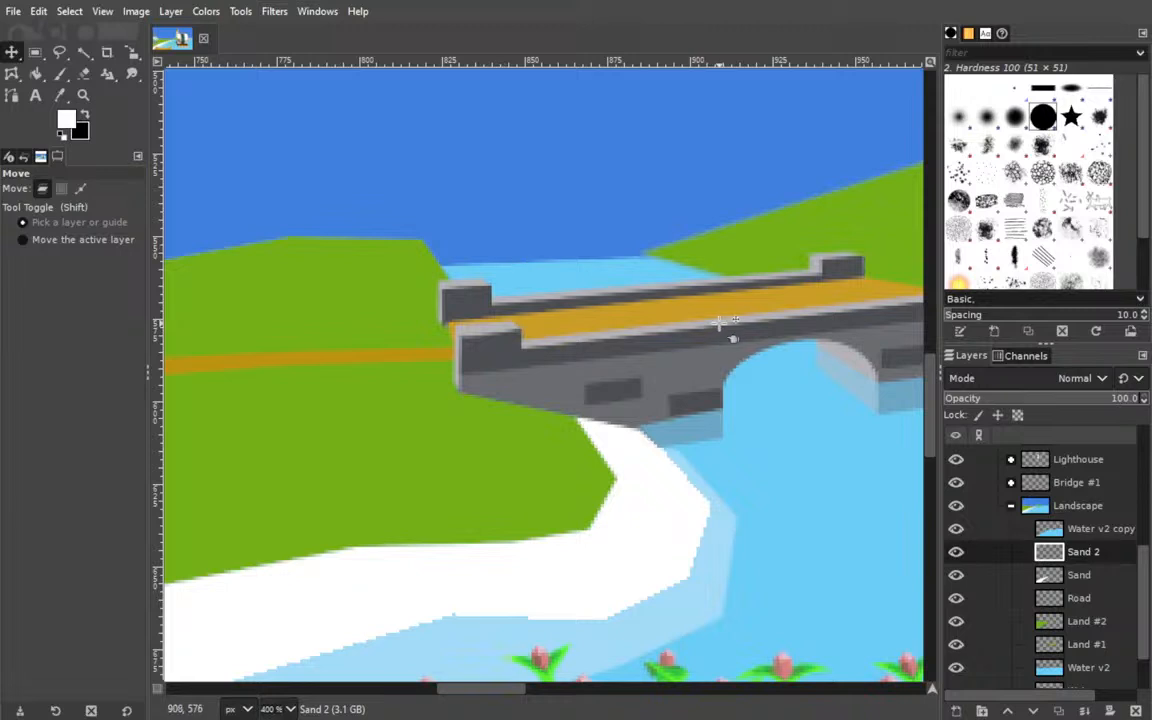
scroll(584, 280, "left", 5)
scroll(404, 314, "up", 1)
left_click_drag(522, 340, 318, 347)
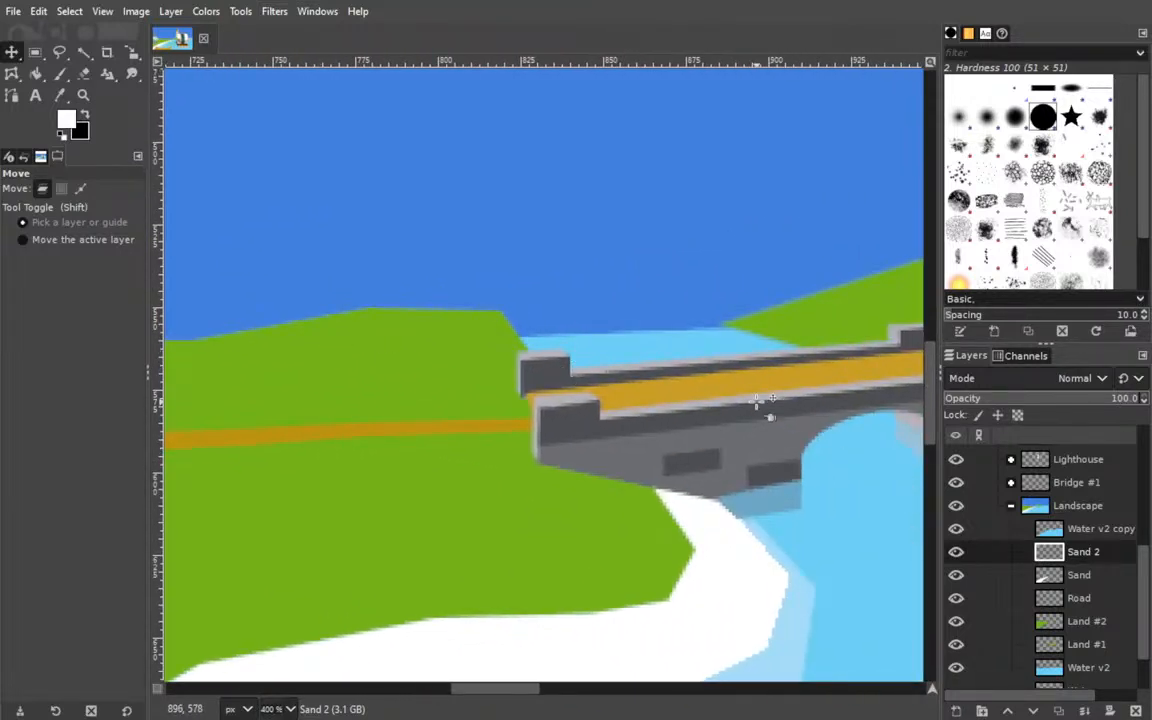
scroll(1000, 490, "up", 3)
scroll(1098, 530, "up", 3)
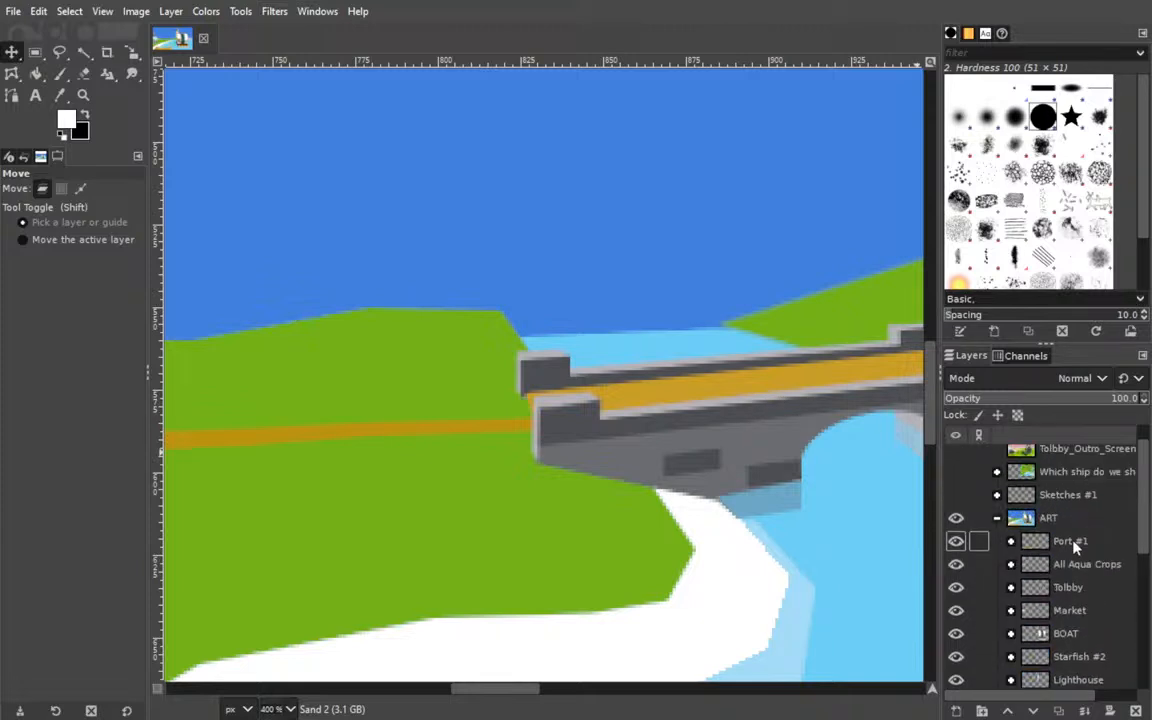
scroll(1085, 543, "down", 2)
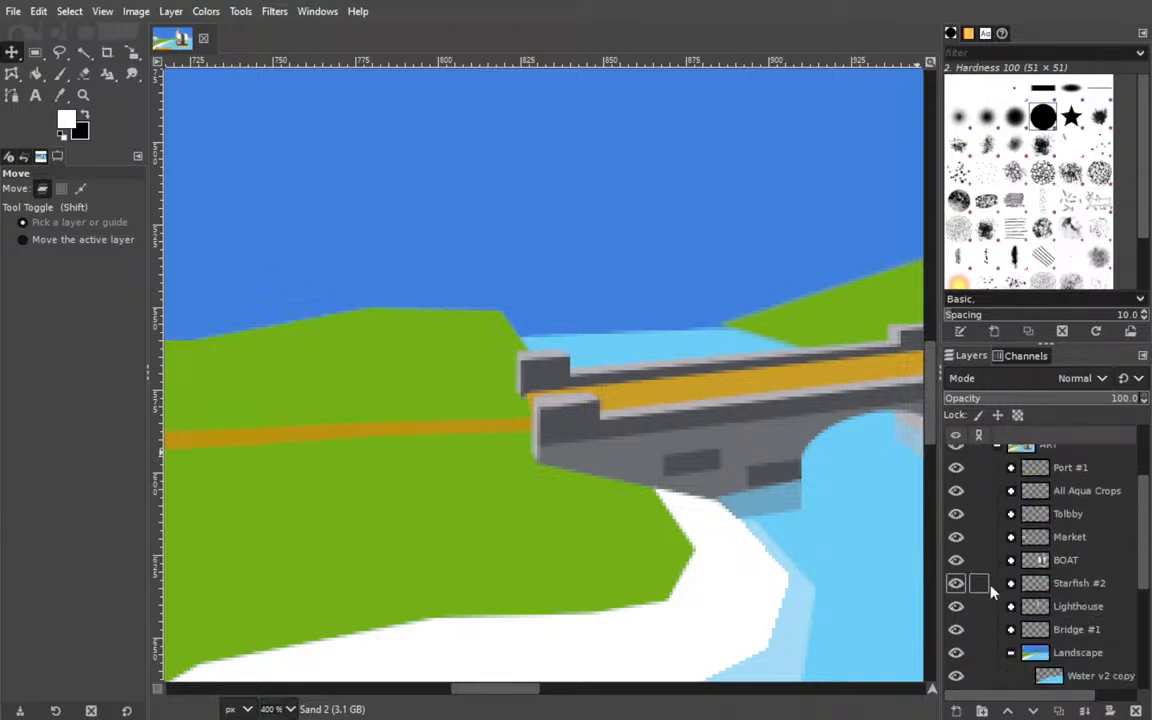
left_click(956, 630)
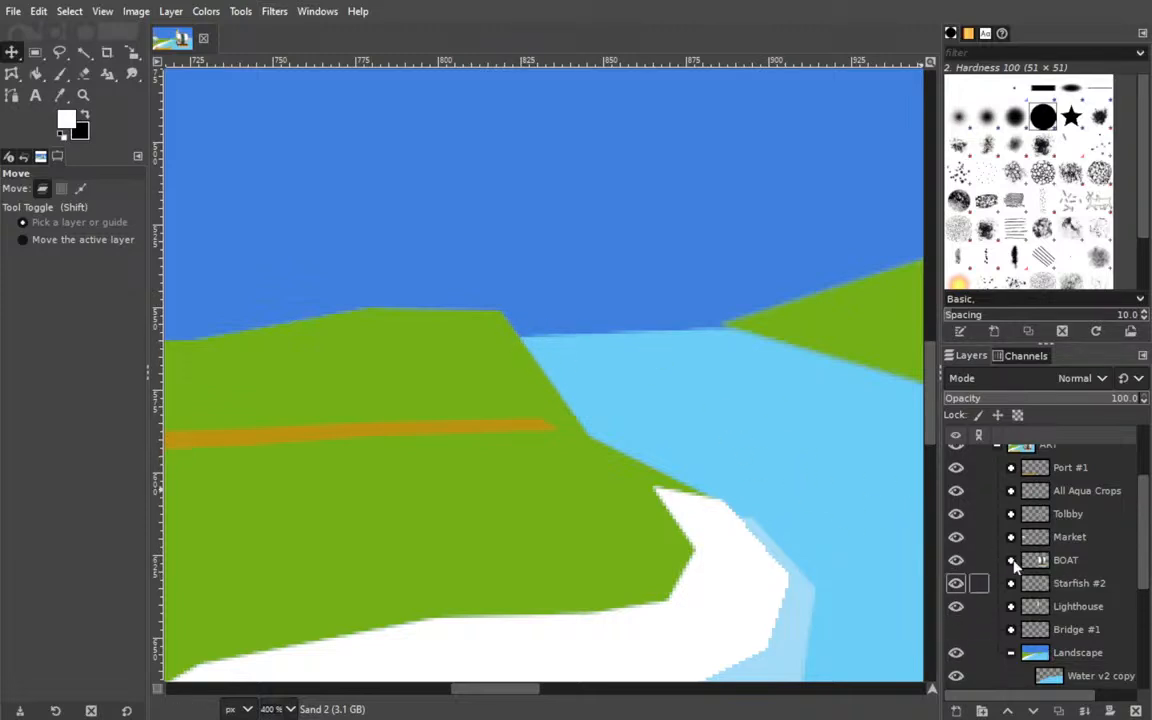
Try tracing the water-side edge of a narrow shore strip with the Paths tool, starting at the grassy land's far corner.
scroll(1043, 640, "down", 5)
left_click(12, 95)
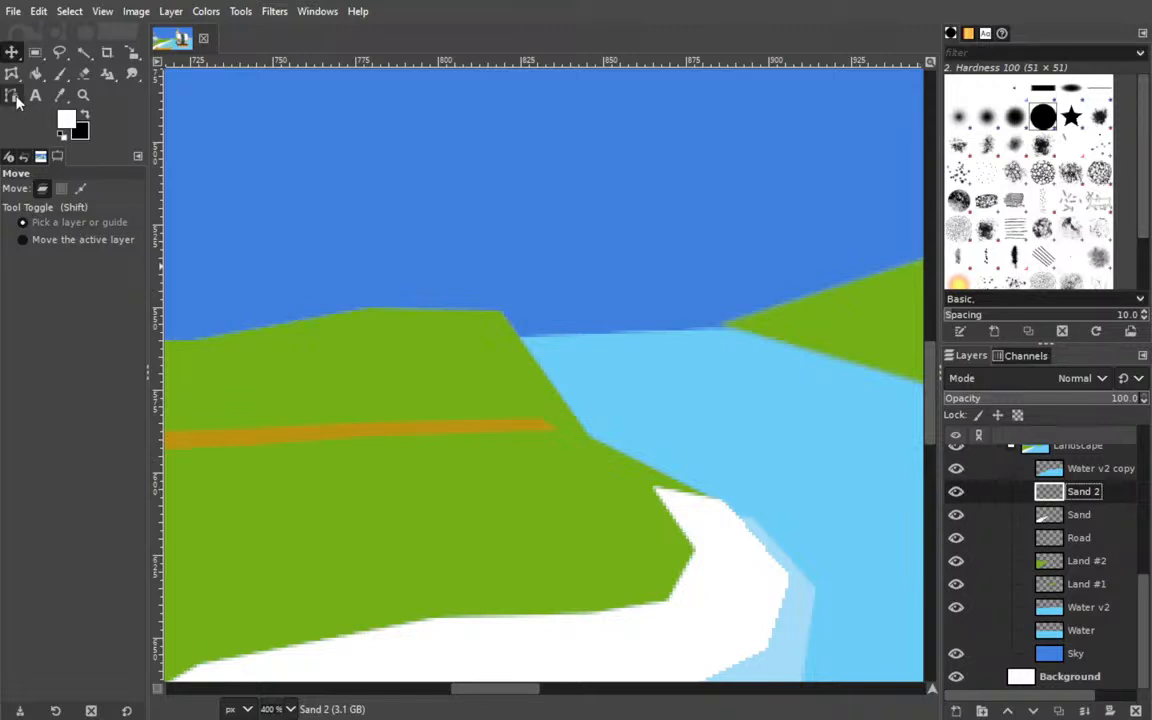
left_click(510, 326)
left_click(521, 335)
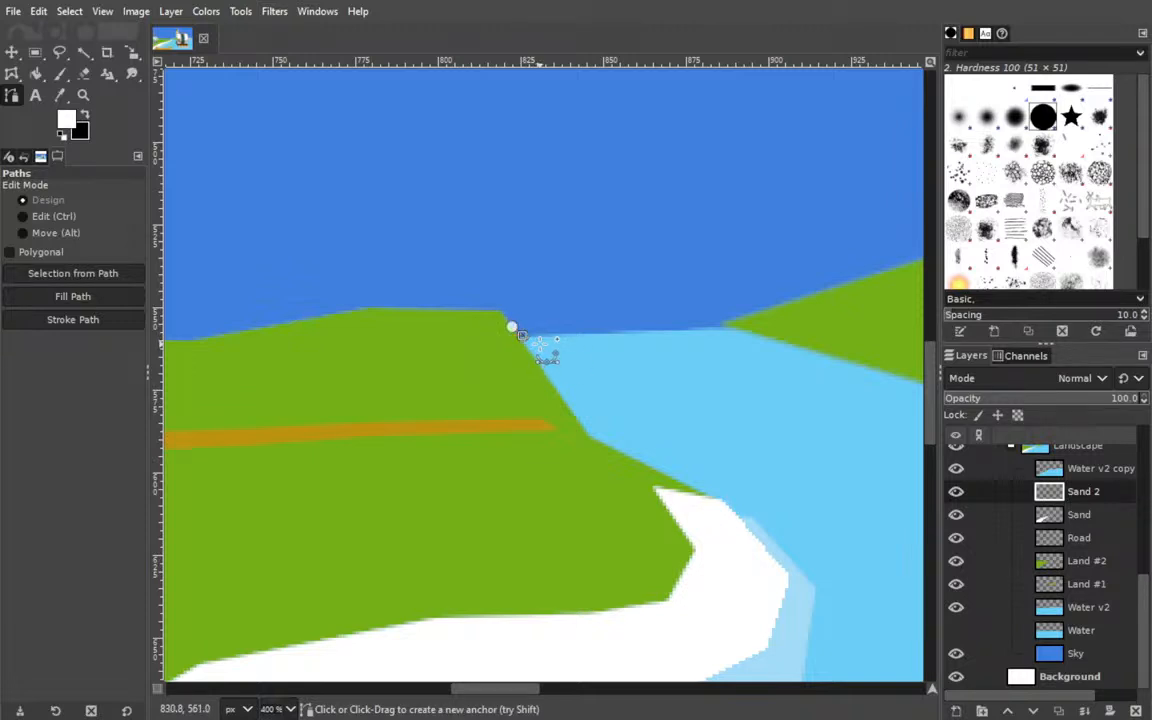
left_click(534, 343)
left_click(559, 370)
left_click(579, 396)
scroll(960, 580, "up", 5)
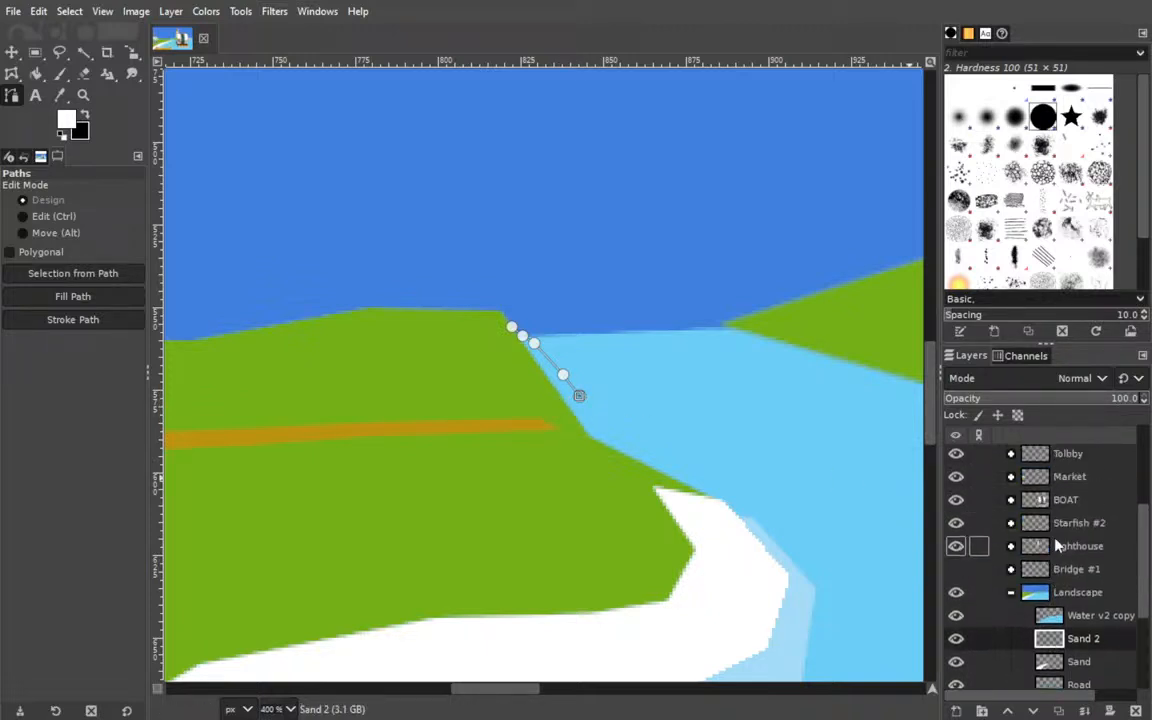
left_click(956, 606)
left_click(958, 606)
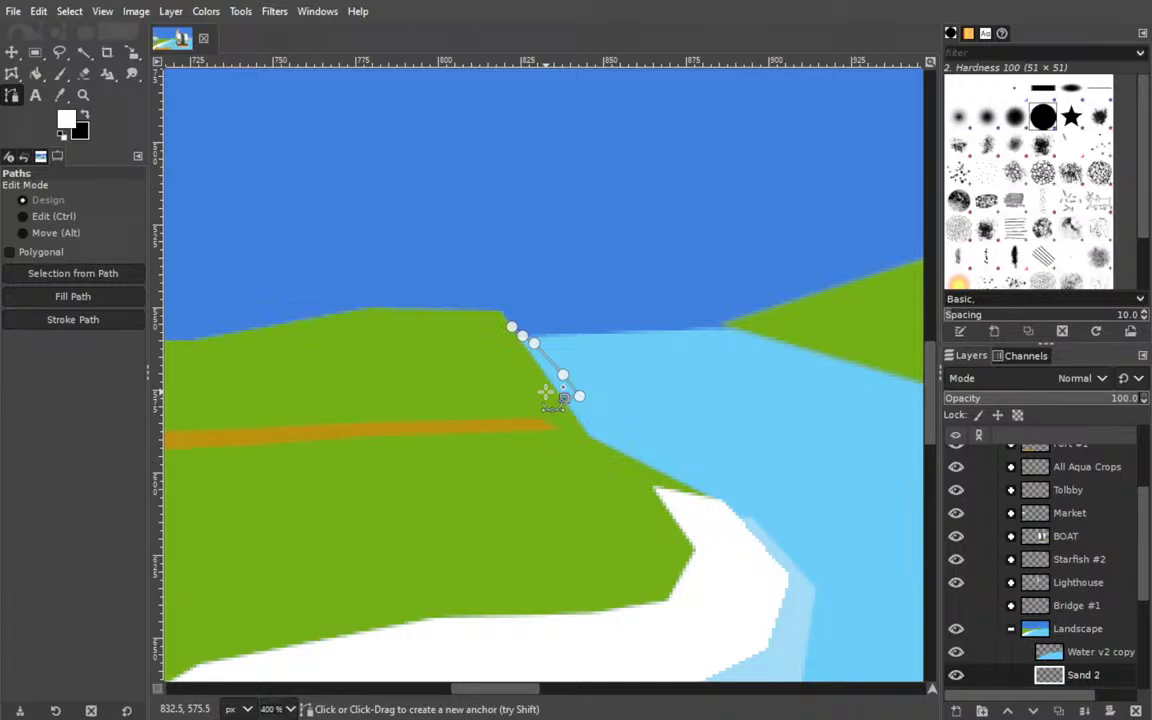
Try closing the narrow shore path over the grass and filling it with white on the Sand 2 layer.
left_click(546, 392)
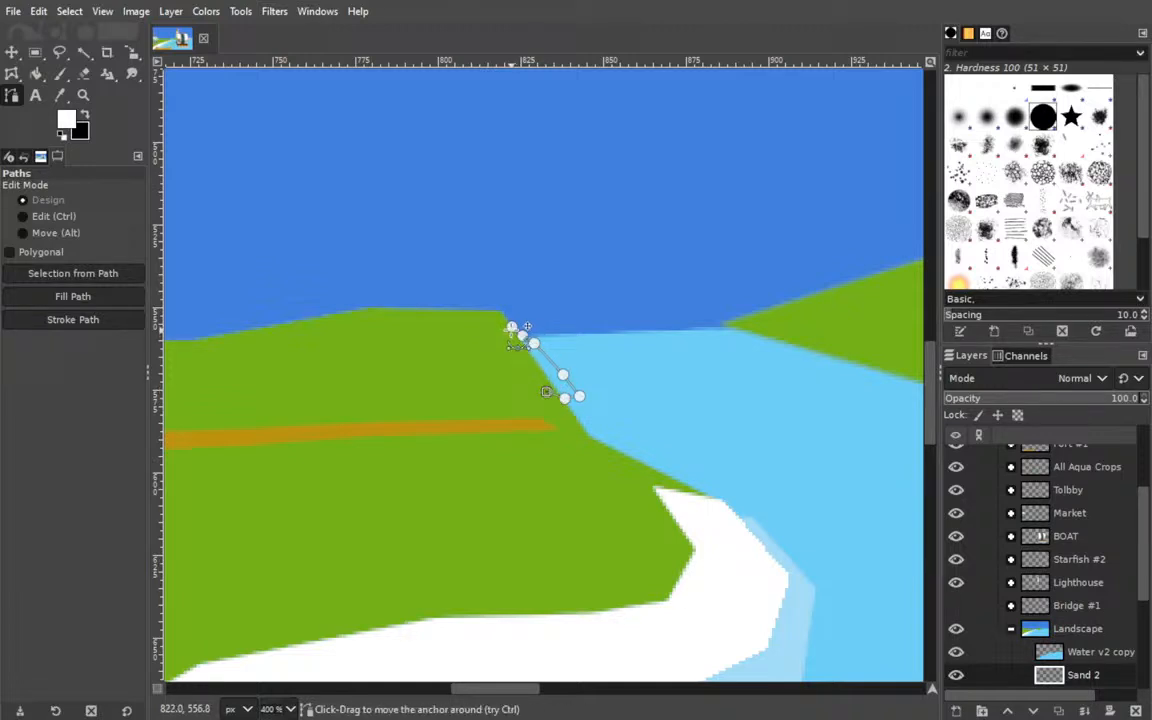
key("ctrl")
left_click(513, 330, "ctrl")
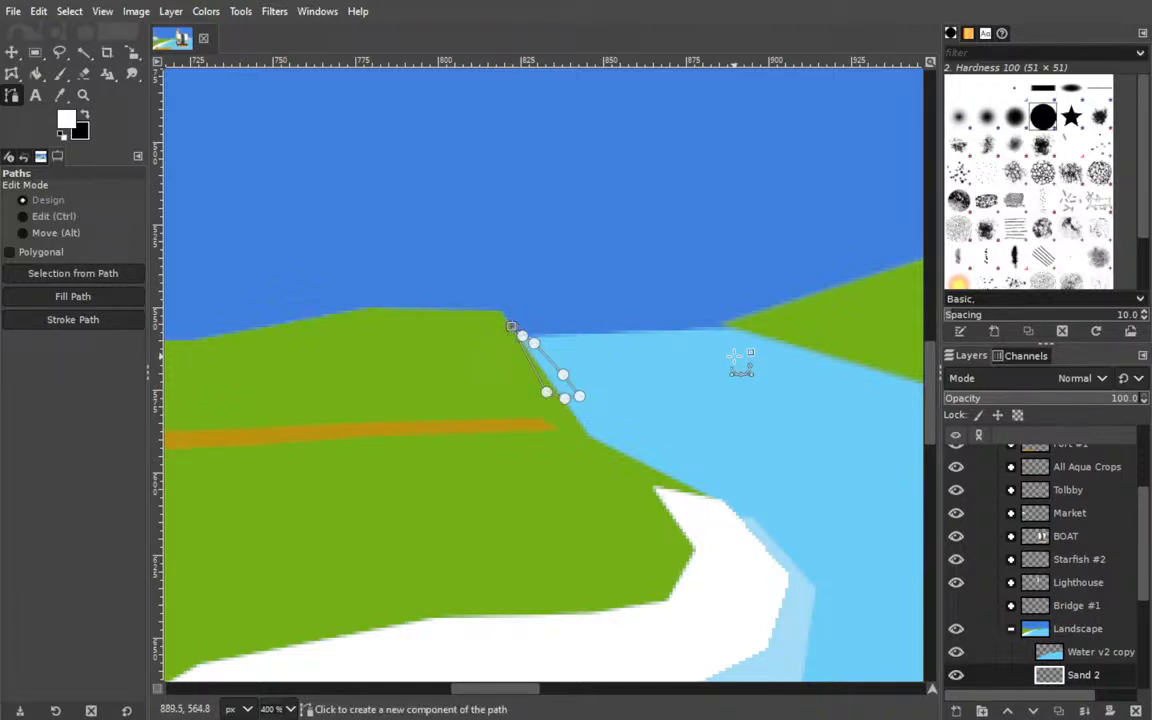
left_click(73, 296, "shift")
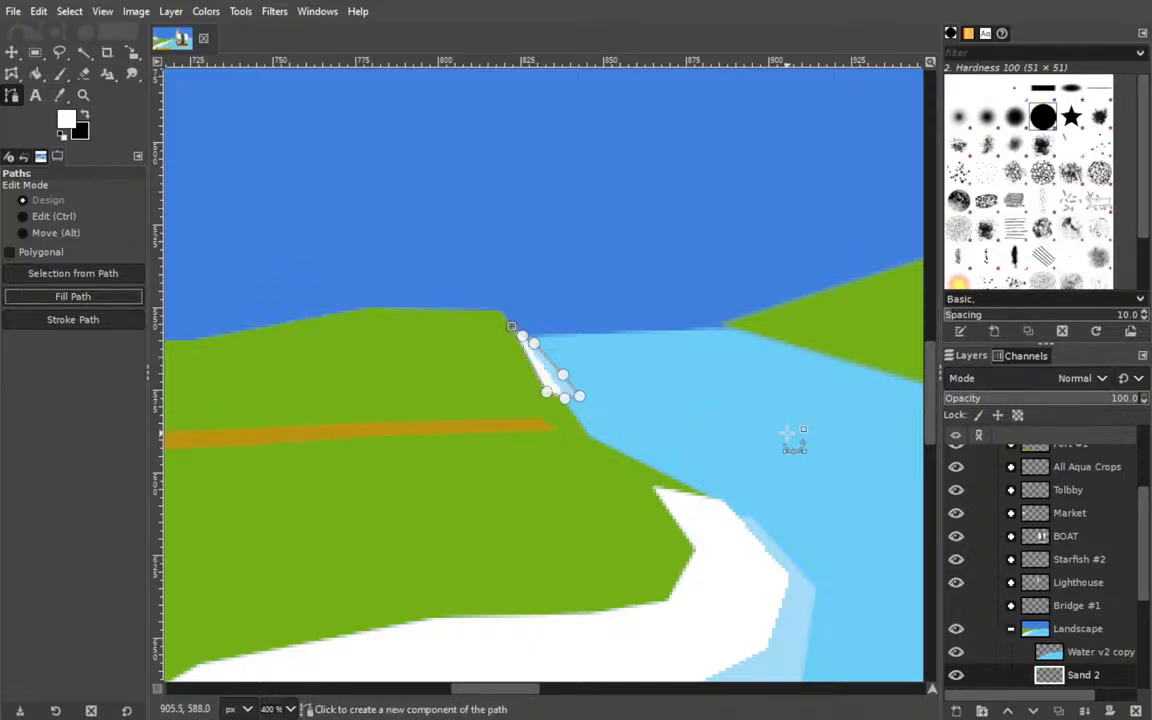
Check the white shore strip with the Bridge #1 group shown, and undo the strip's fill with the group hidden.
left_click(958, 607)
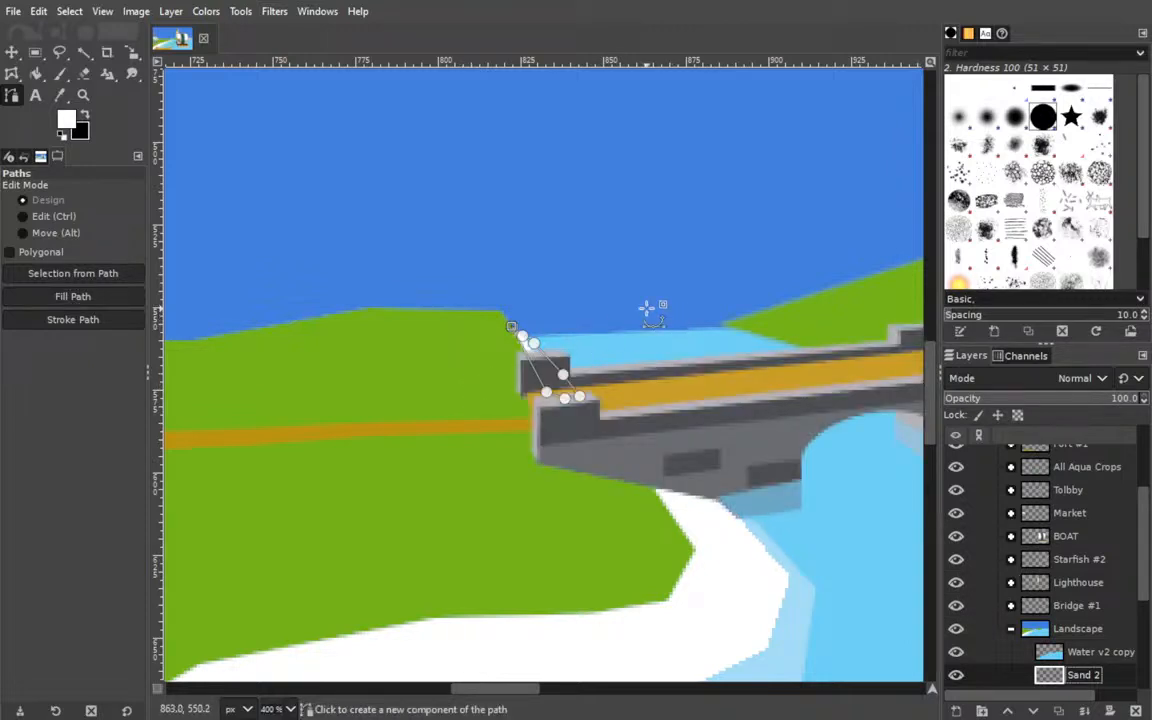
left_click(13, 53)
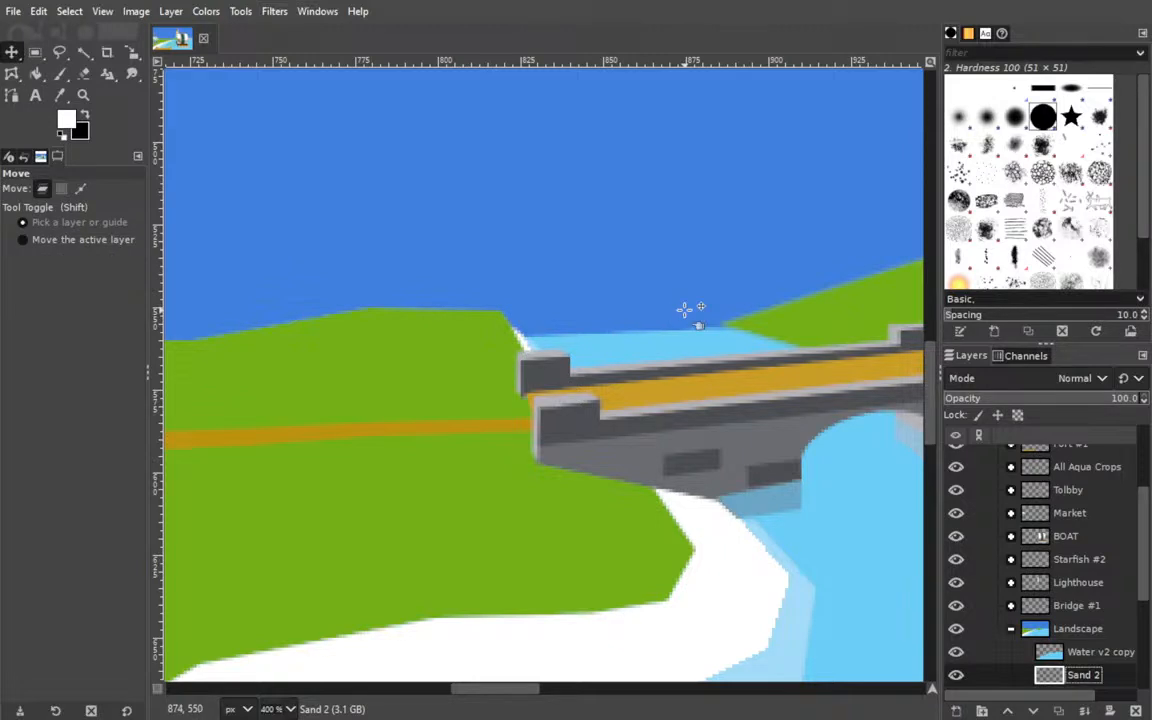
left_click_drag(674, 378, 450, 200)
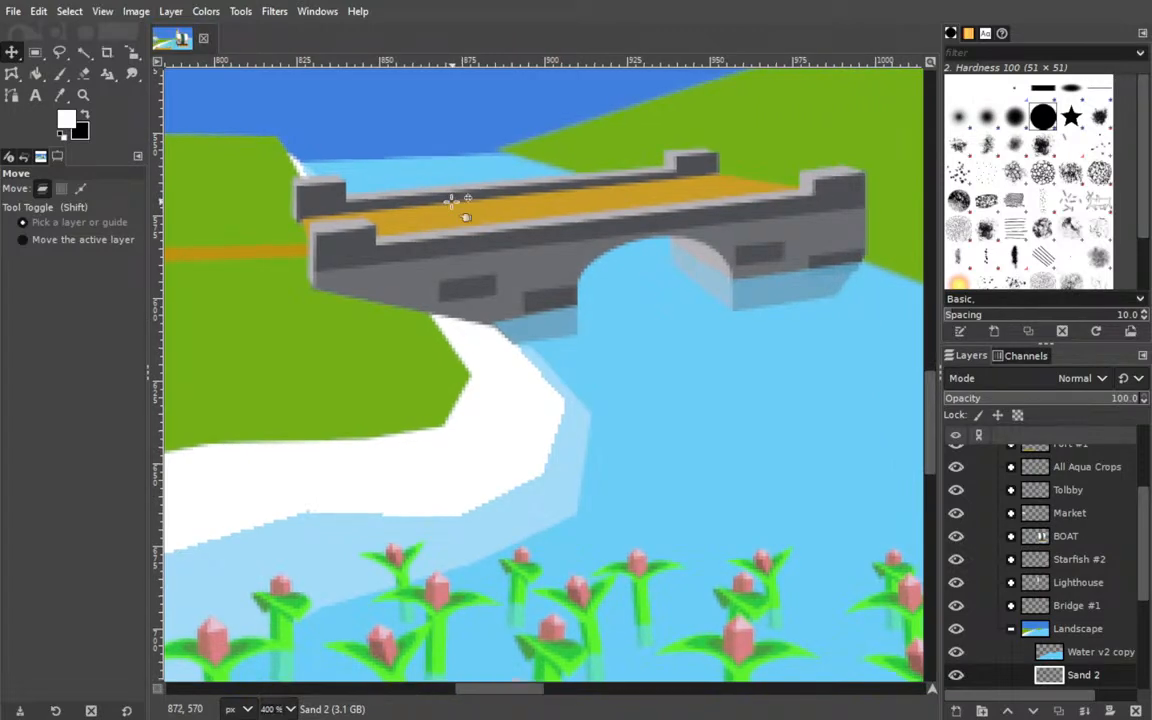
left_click_drag(499, 254, 580, 321)
key("ctrl+z")
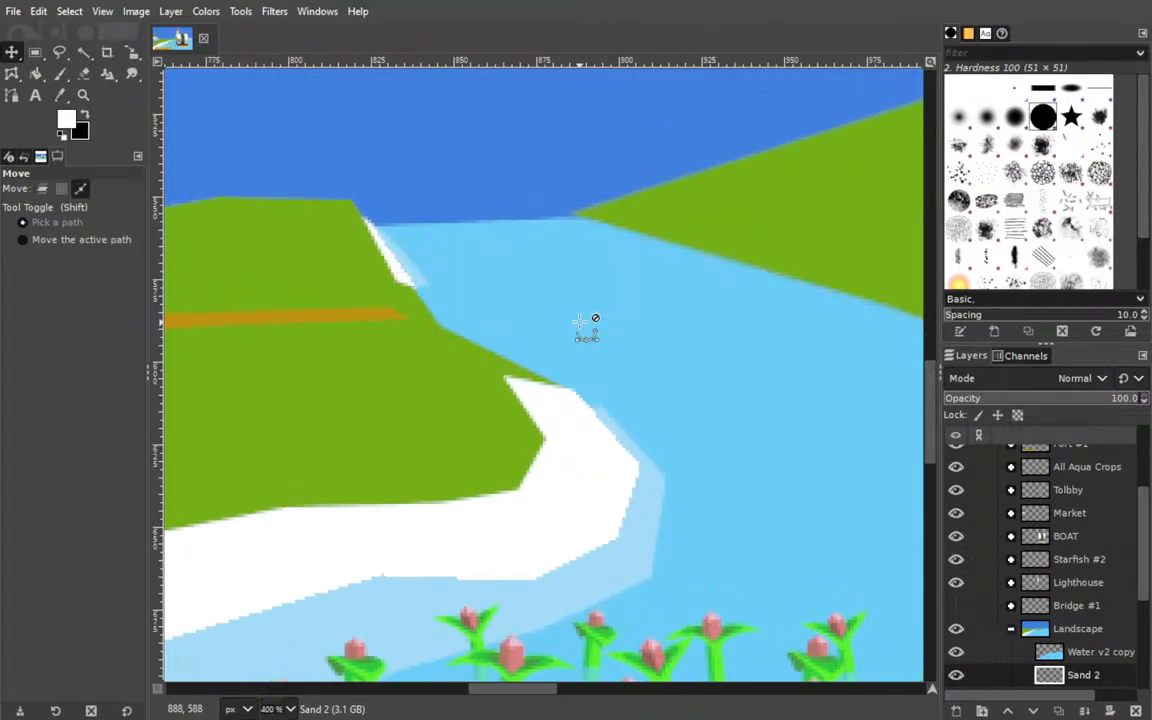
key("ctrl+z")
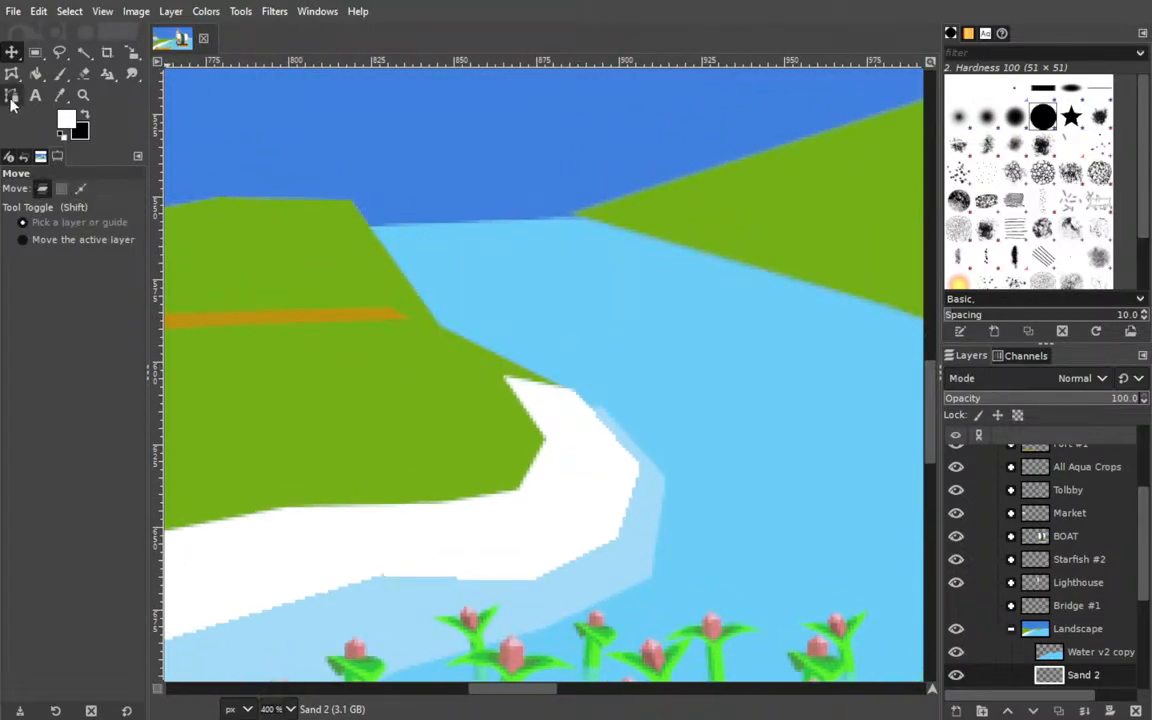
Try tracing a thin closed strip along the grass corner behind the bridge's near end and filling it white on Sand 2.
left_click(12, 95)
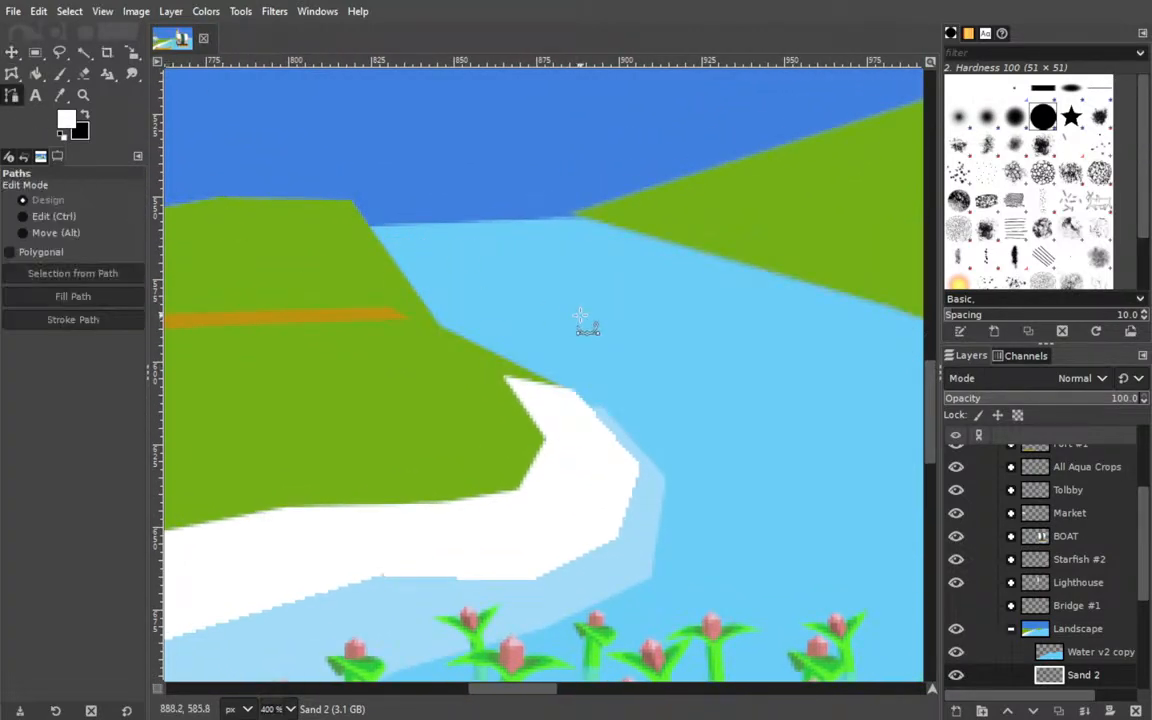
left_click(364, 219)
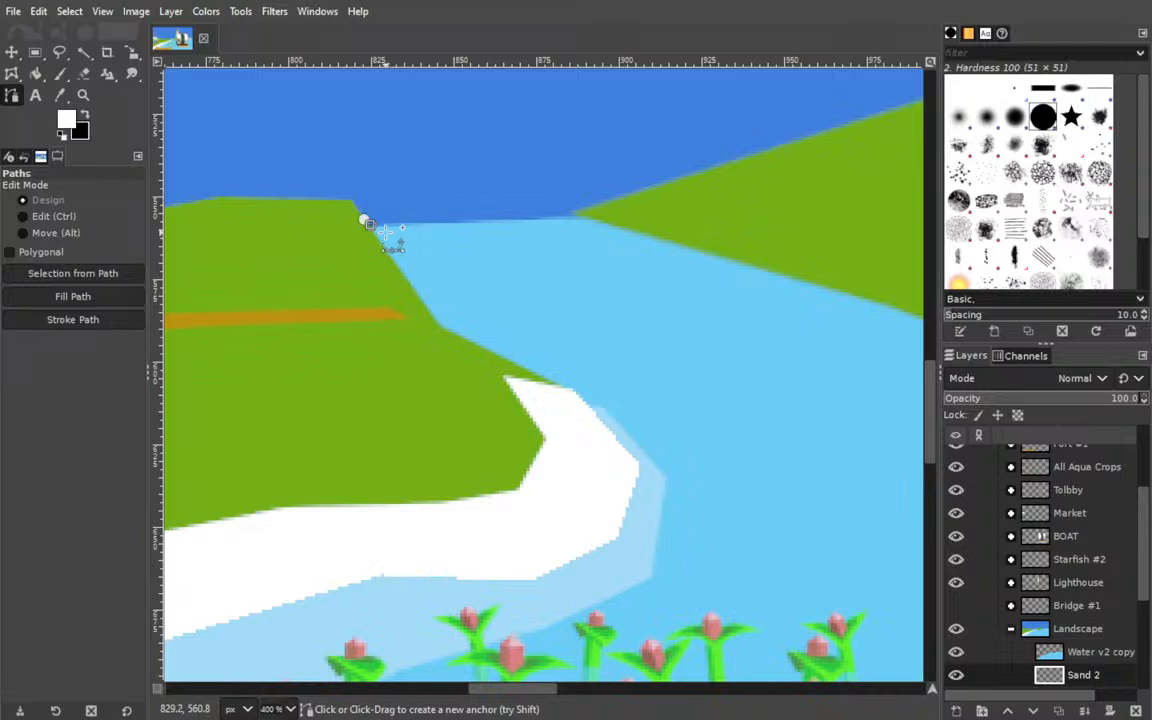
left_click(381, 231)
left_click(422, 280)
left_click(407, 293)
left_click(364, 218)
left_click(73, 296, "shift")
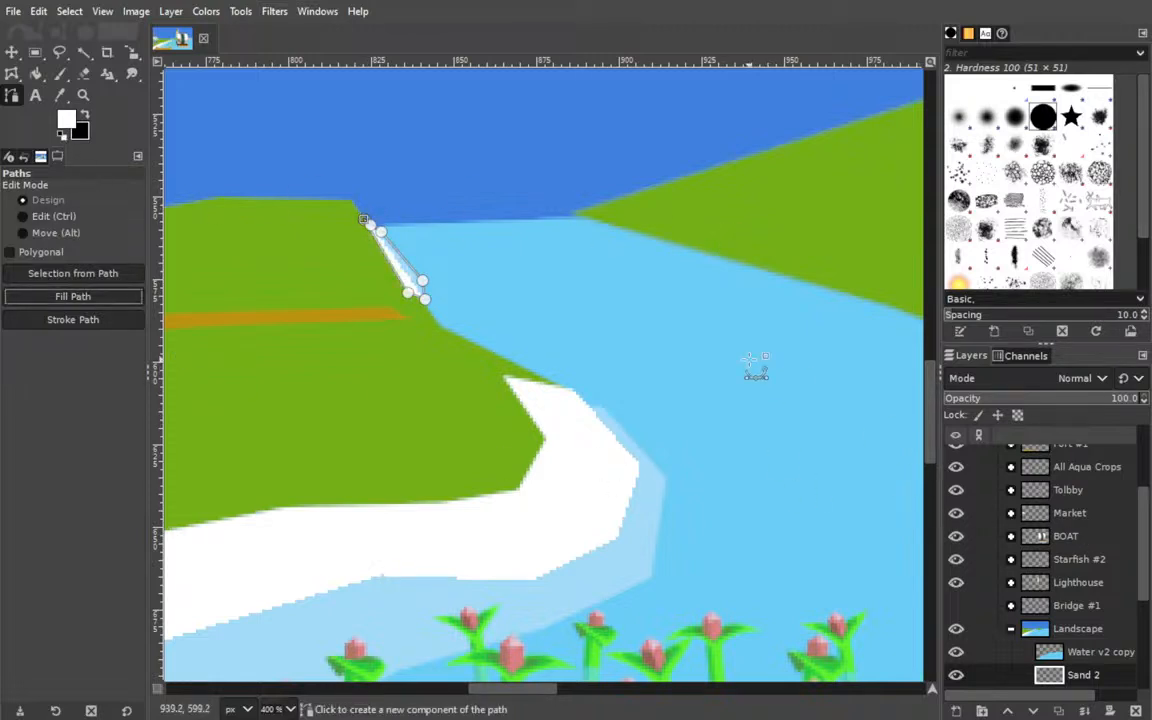
Show the Bridge #1 group and compare the small white strip behind it with the bridge shown and hidden.
left_click(12, 53)
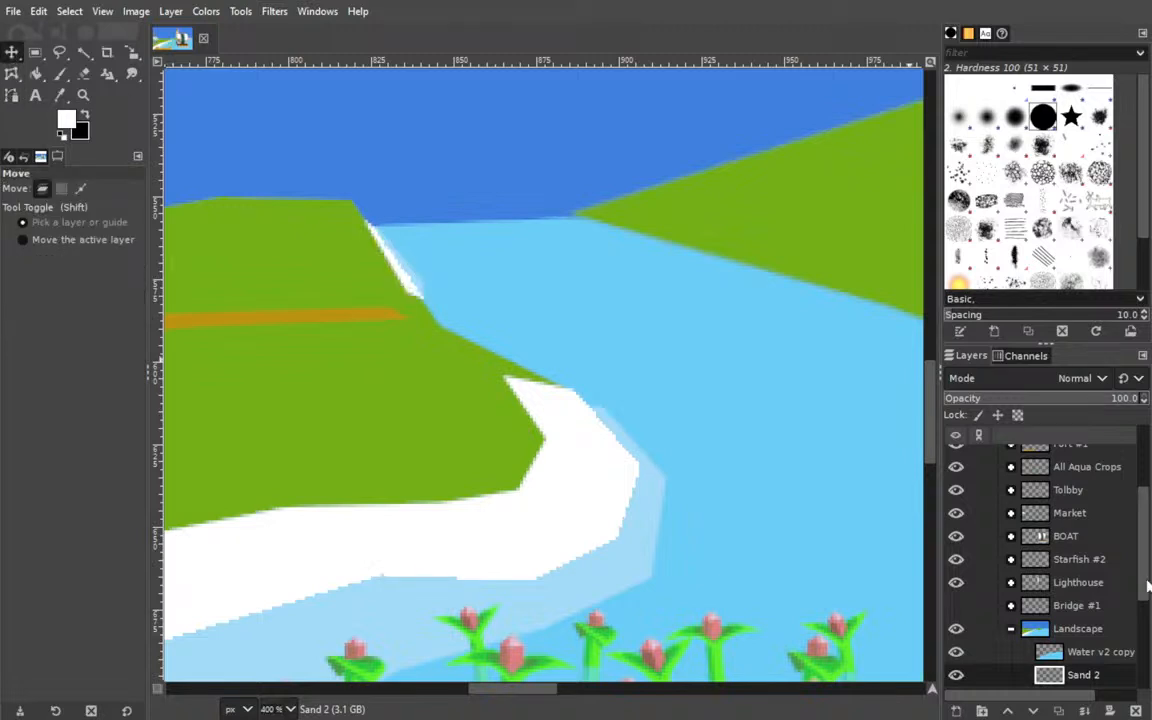
left_click(956, 605)
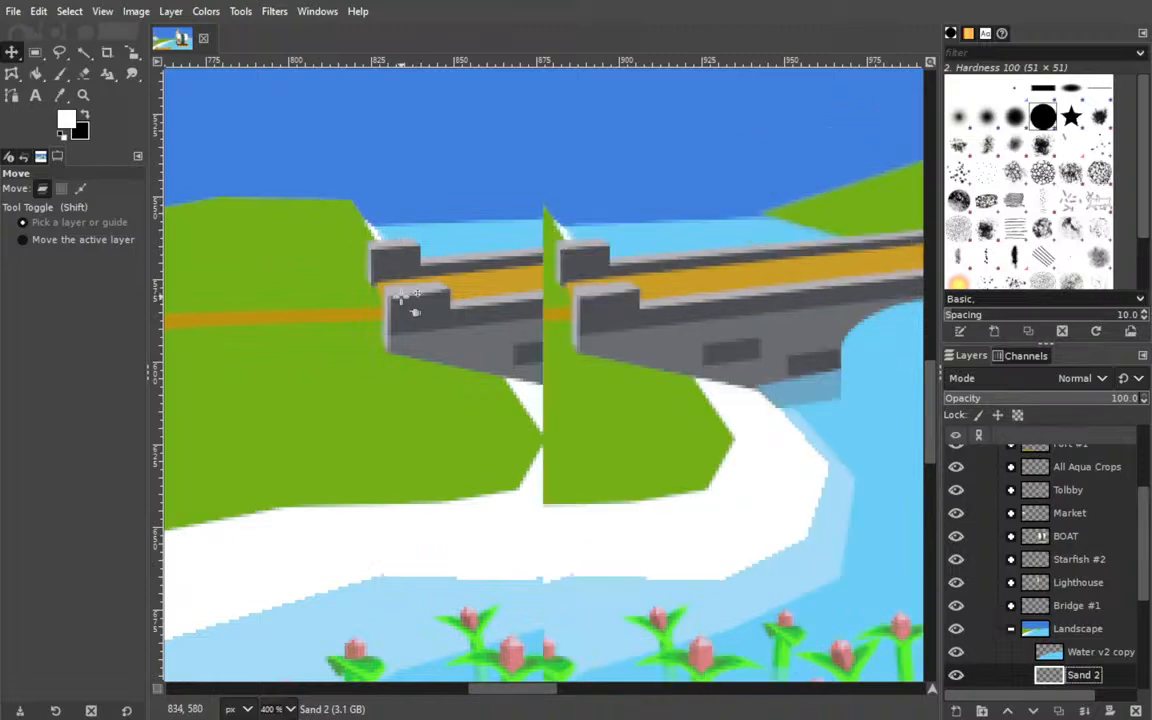
scroll(413, 305, "left", 5)
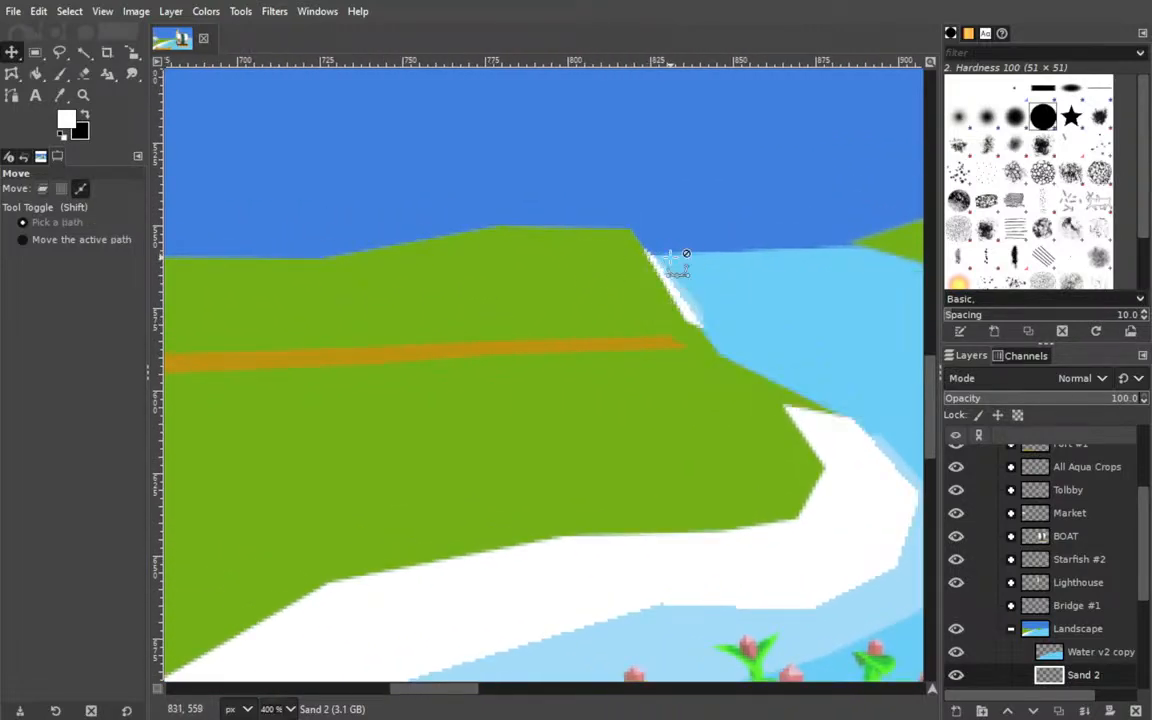
left_click(956, 606)
On Sand 2, start a path at the opposite bank's far tip and run its water-side edge diagonally across the bridge to the arch.
mouse_move(175, 390)
left_mouse_down()
mouse_move(586, 396)
mouse_move(152, 368)
mouse_move(481, 363)
mouse_move(157, 380)
left_mouse_up()
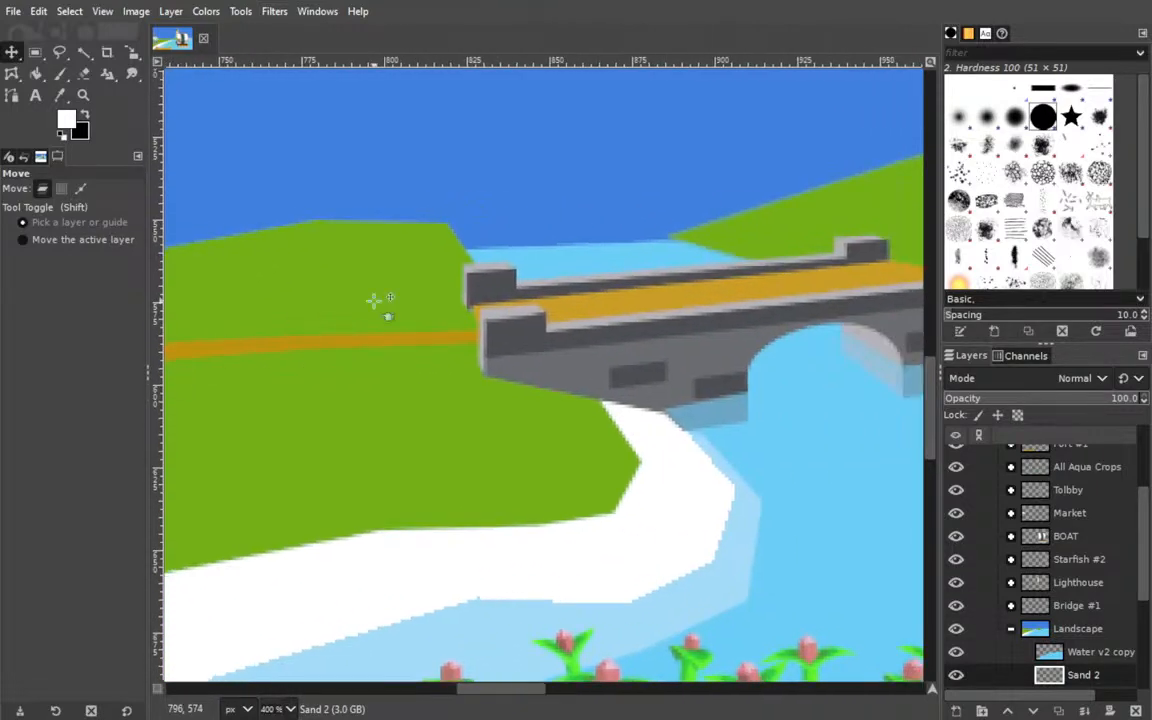
left_click_drag(667, 311, 329, 301)
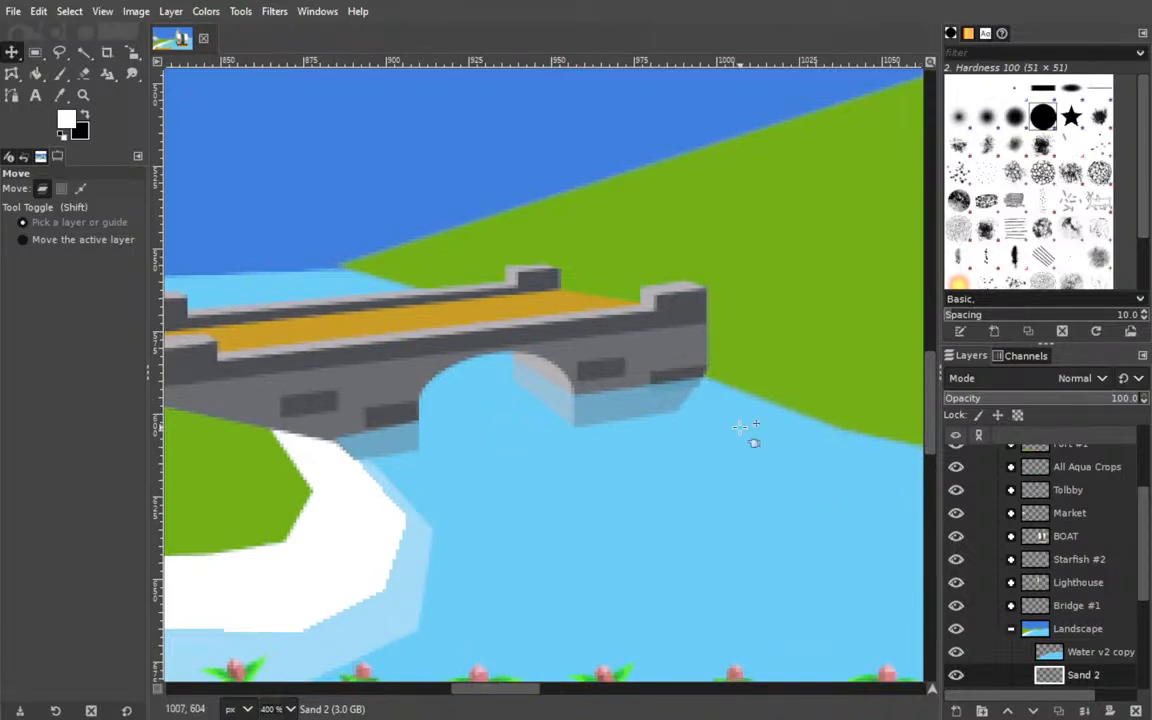
left_click(359, 260)
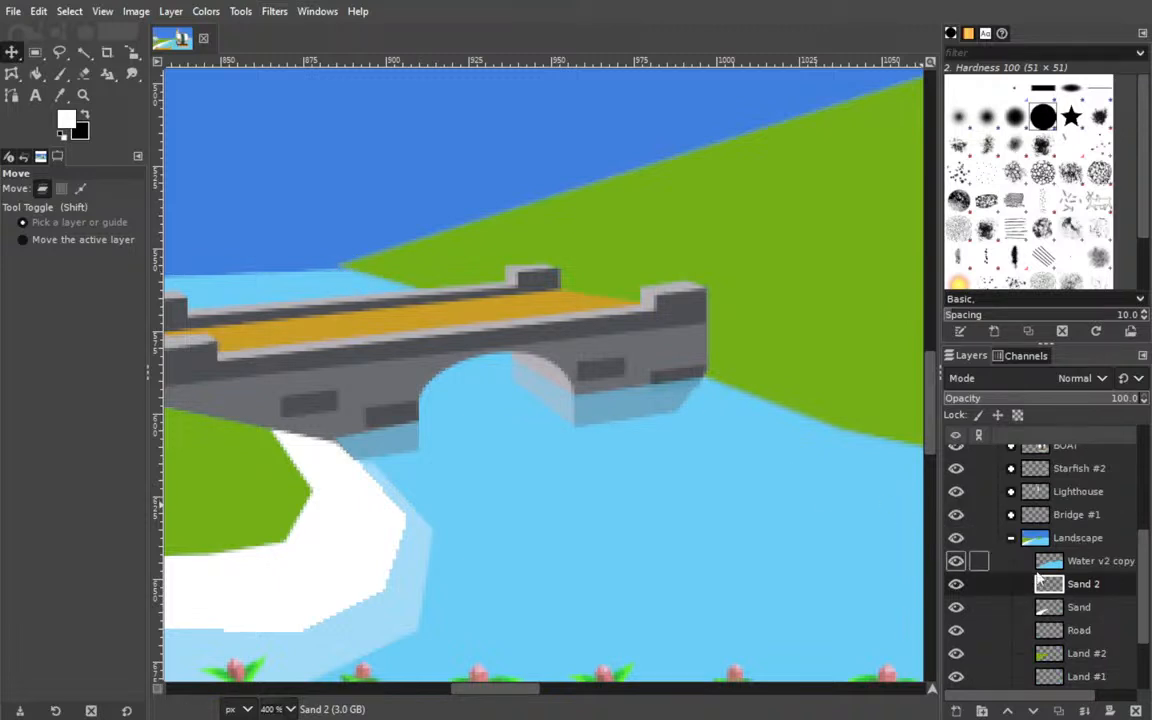
key("b")
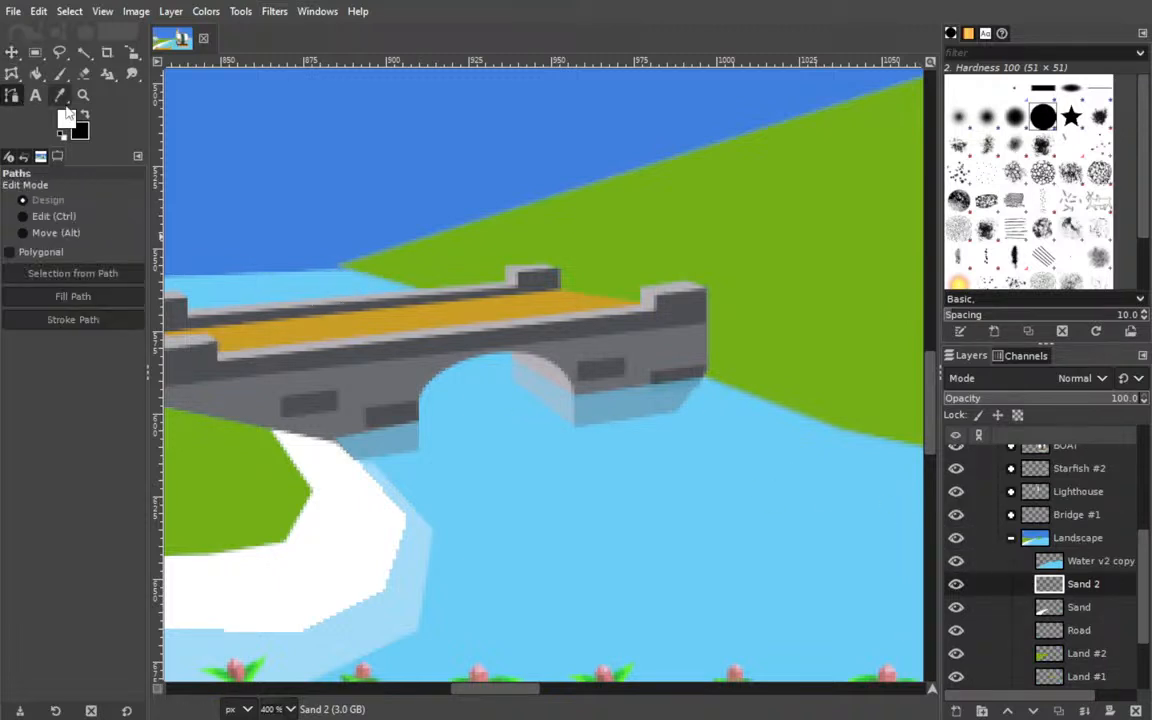
left_click(361, 257)
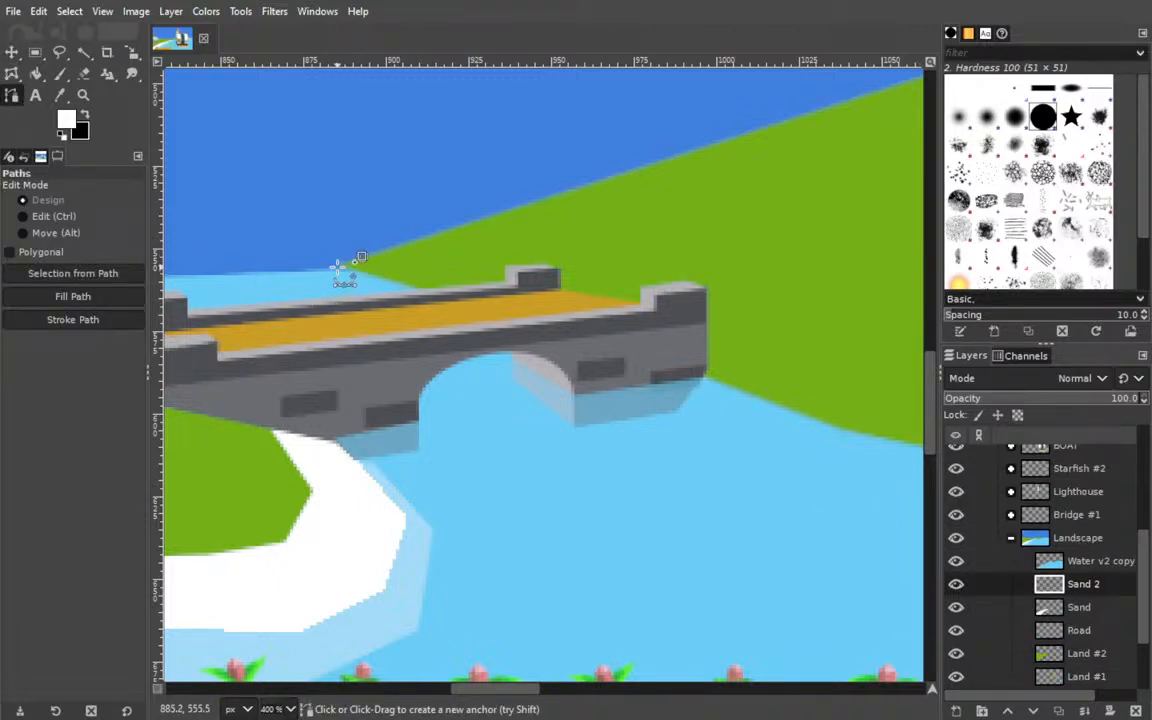
left_click(337, 268)
left_click(327, 273)
left_click(411, 312)
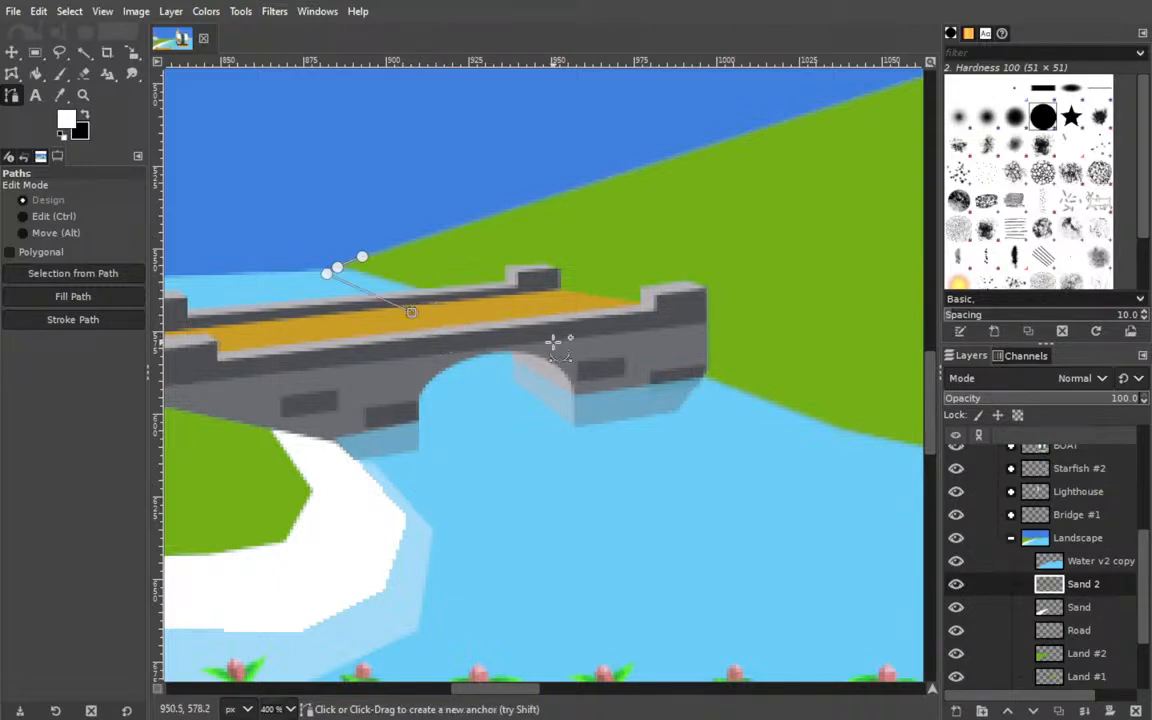
left_click(482, 350)
left_click(519, 366)
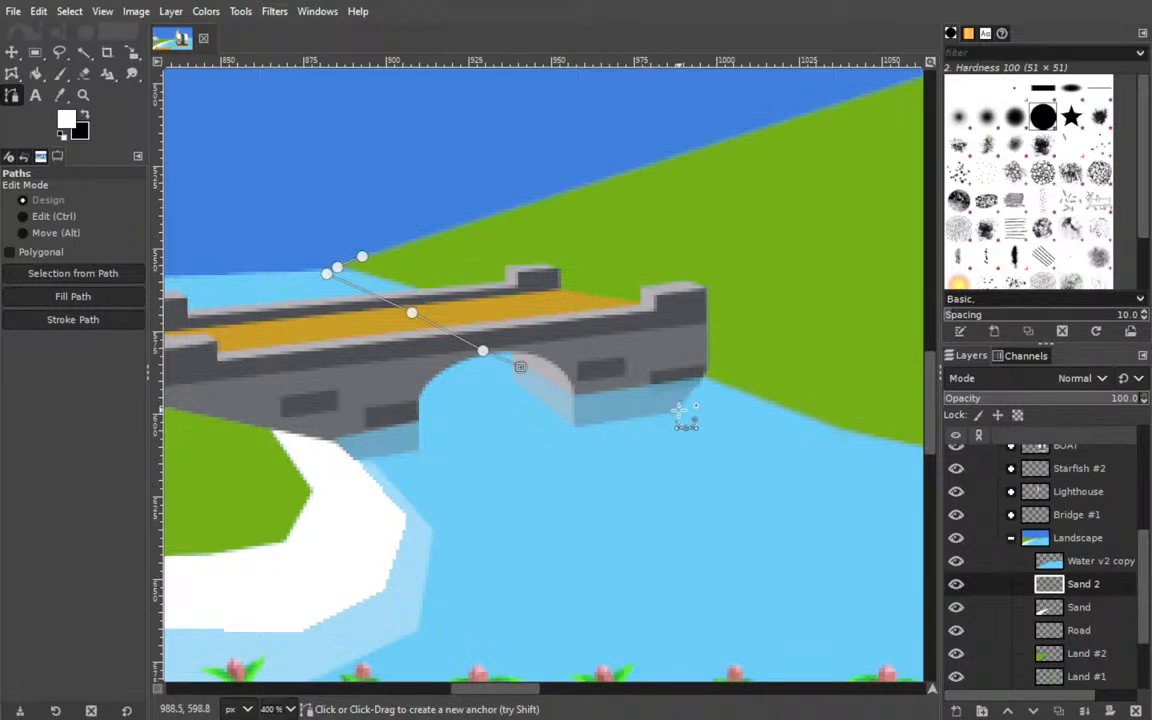
left_click_drag(520, 367, 536, 367)
left_click(485, 348)
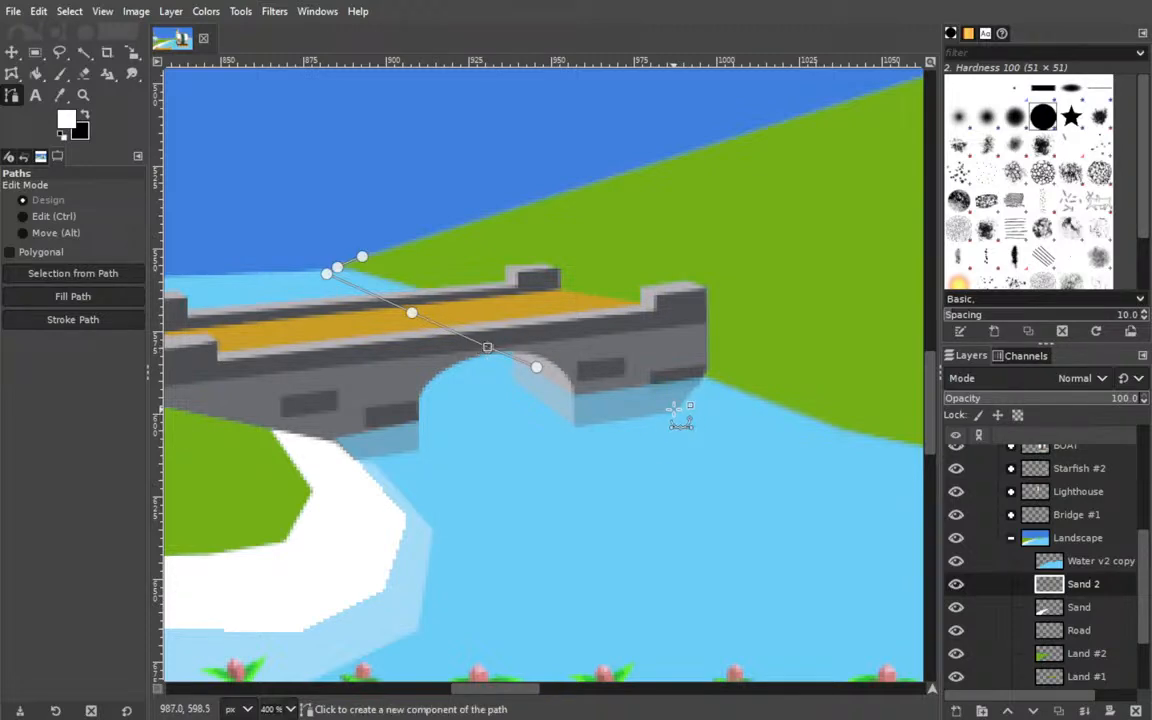
Hide the BOAT group to expose the opposite bank's shoreline beyond the bridge.
scroll(710, 478, "down", 5)
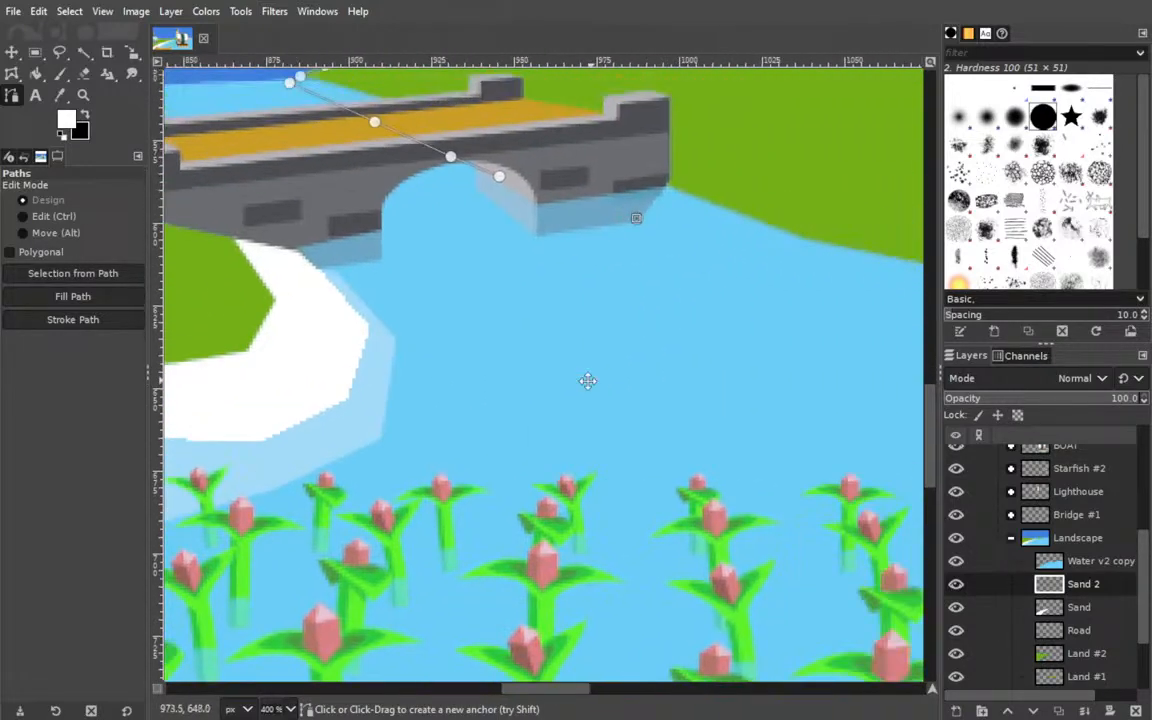
scroll(656, 376, "right", 5)
scroll(1082, 570, "up", 2)
scroll(1060, 580, "up", 2)
left_click(956, 592)
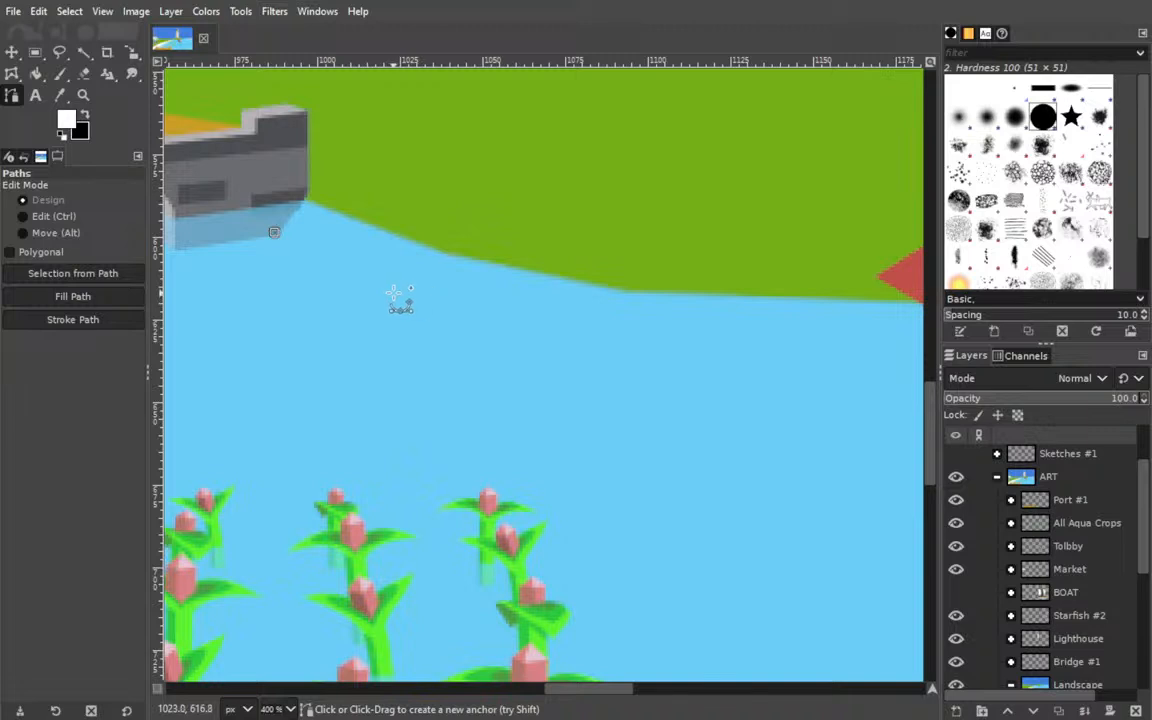
Extend the water-side path from the bridge's foot along the opposite bank, slightly offset from the grass edge.
left_click(375, 284)
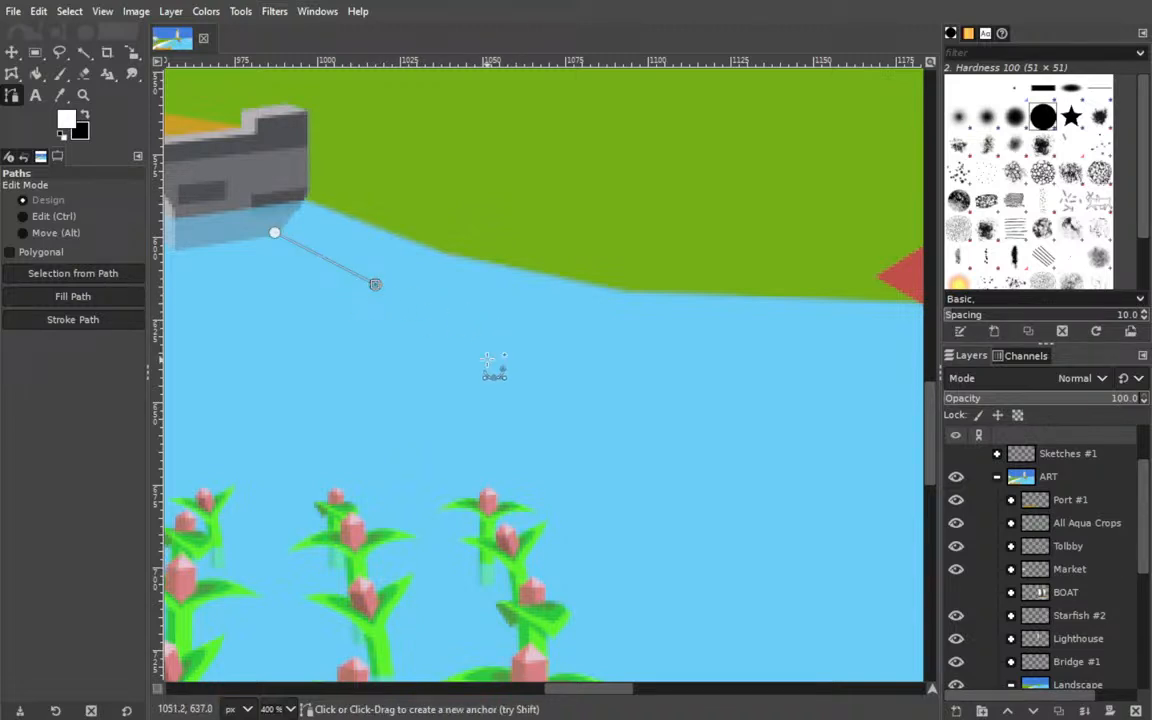
scroll(514, 342, "left", 5)
scroll(658, 347, "right", 3)
left_click(467, 238)
left_click_drag(568, 290, 622, 292)
left_click(822, 334)
Hide the Tolbby group to uncover the shoreline behind the character.
left_click_drag(378, 326, 64, 306)
left_click_drag(557, 339, 202, 326)
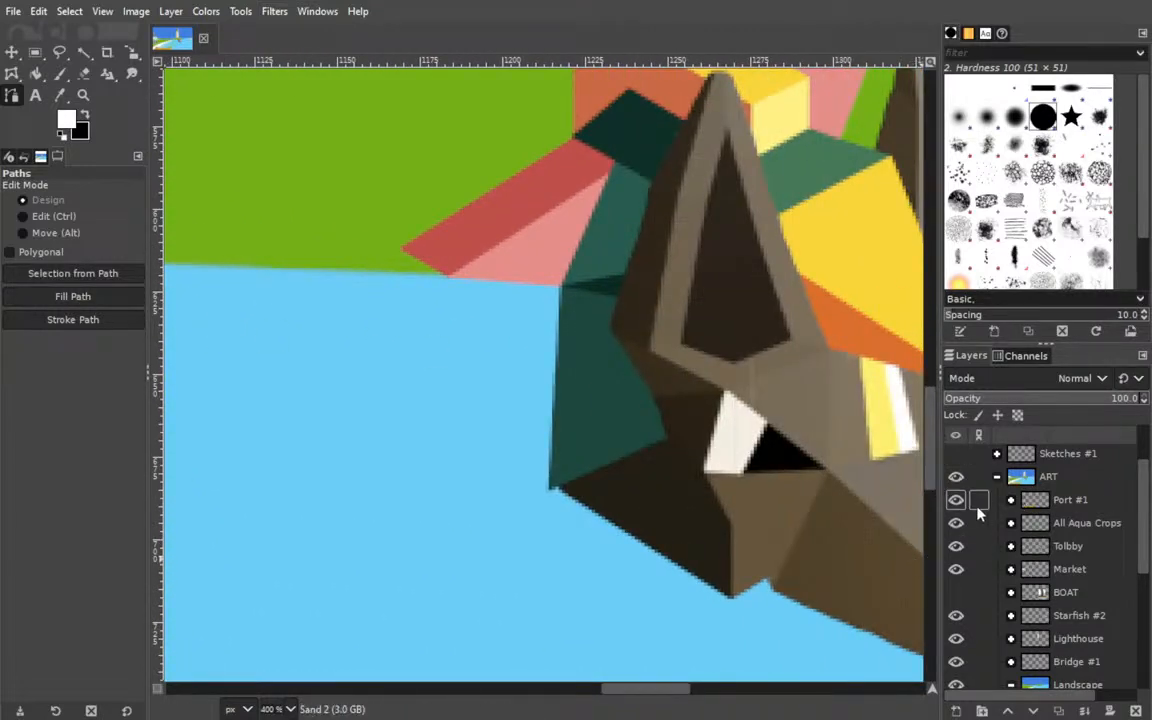
scroll(980, 512, "up", 3)
scroll(1018, 558, "down", 7)
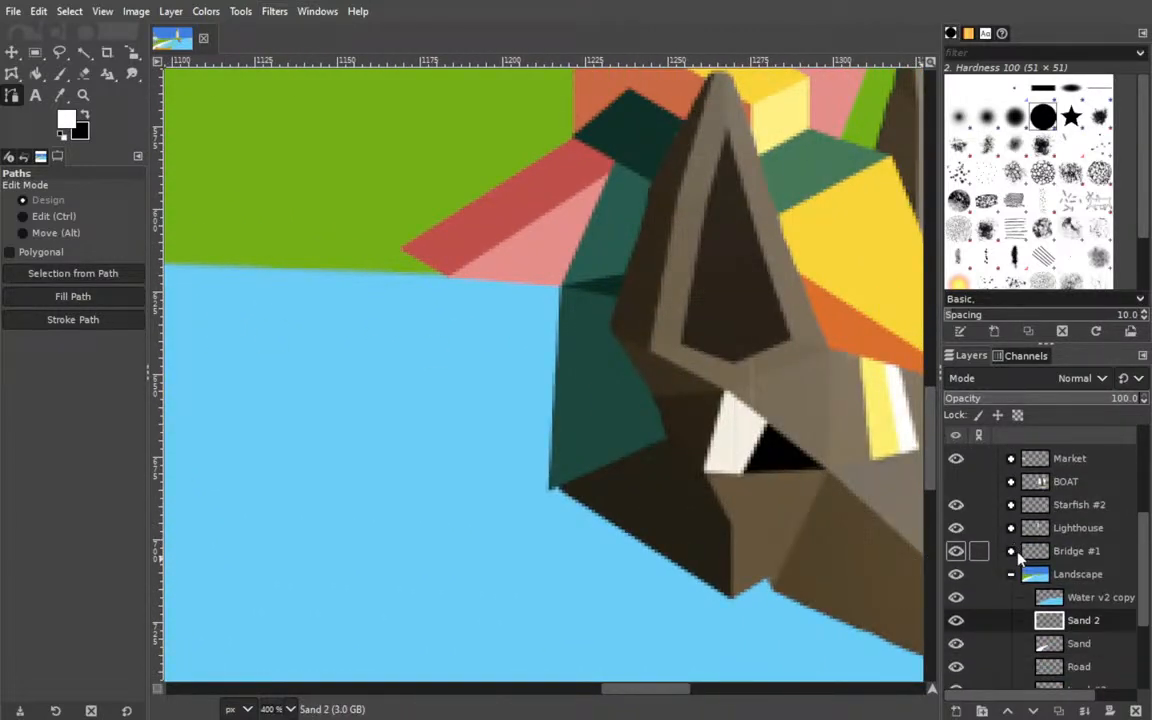
scroll(1018, 558, "up", 3)
left_click(956, 545)
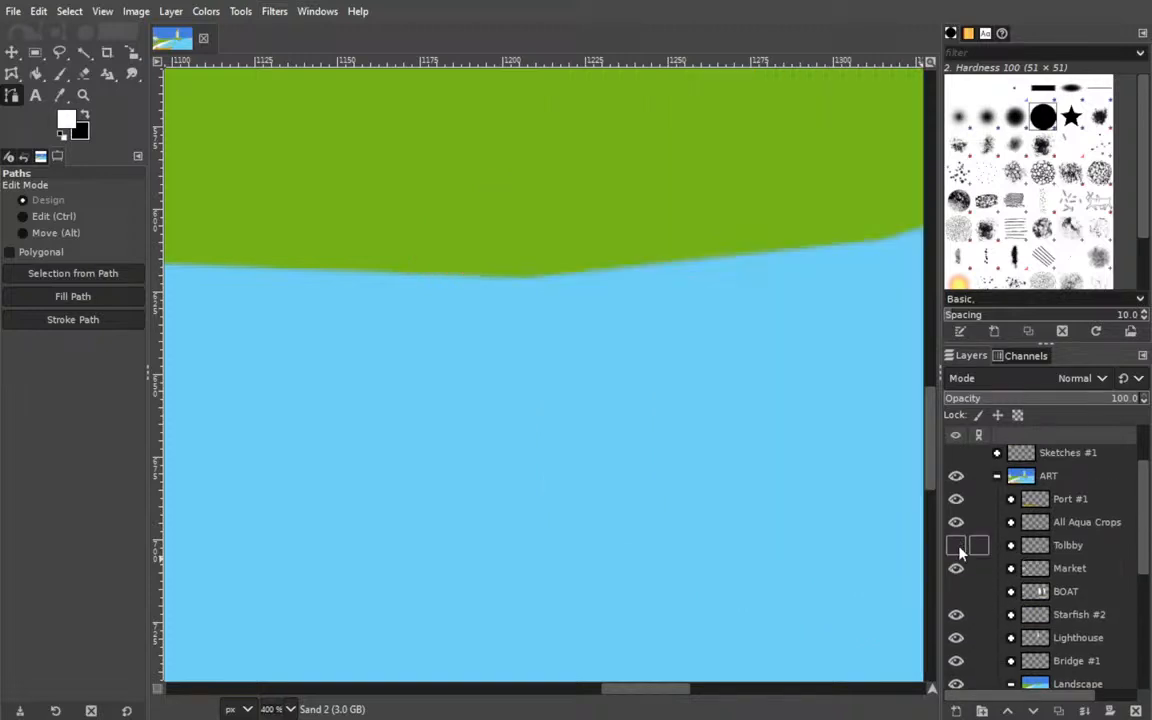
Continue the water-side path along the rising shoreline to the pointed end of the grassy bank.
left_click_drag(458, 326, 690, 361)
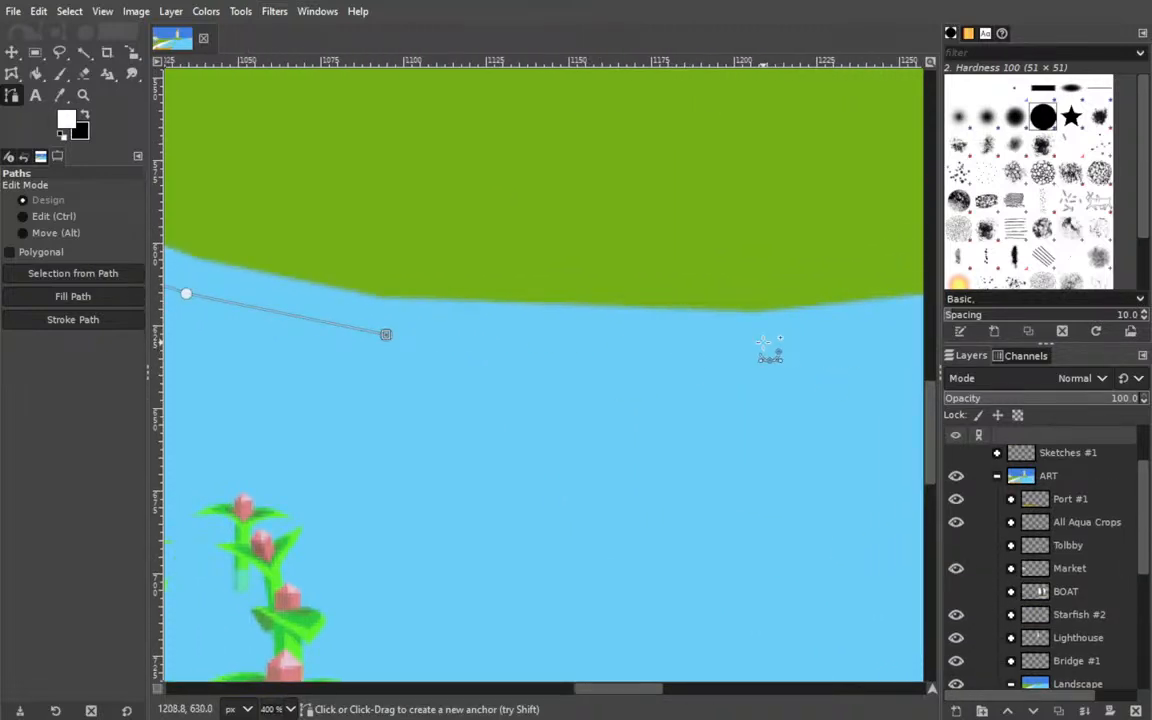
left_click(766, 343)
left_click_drag(766, 343, 200, 321)
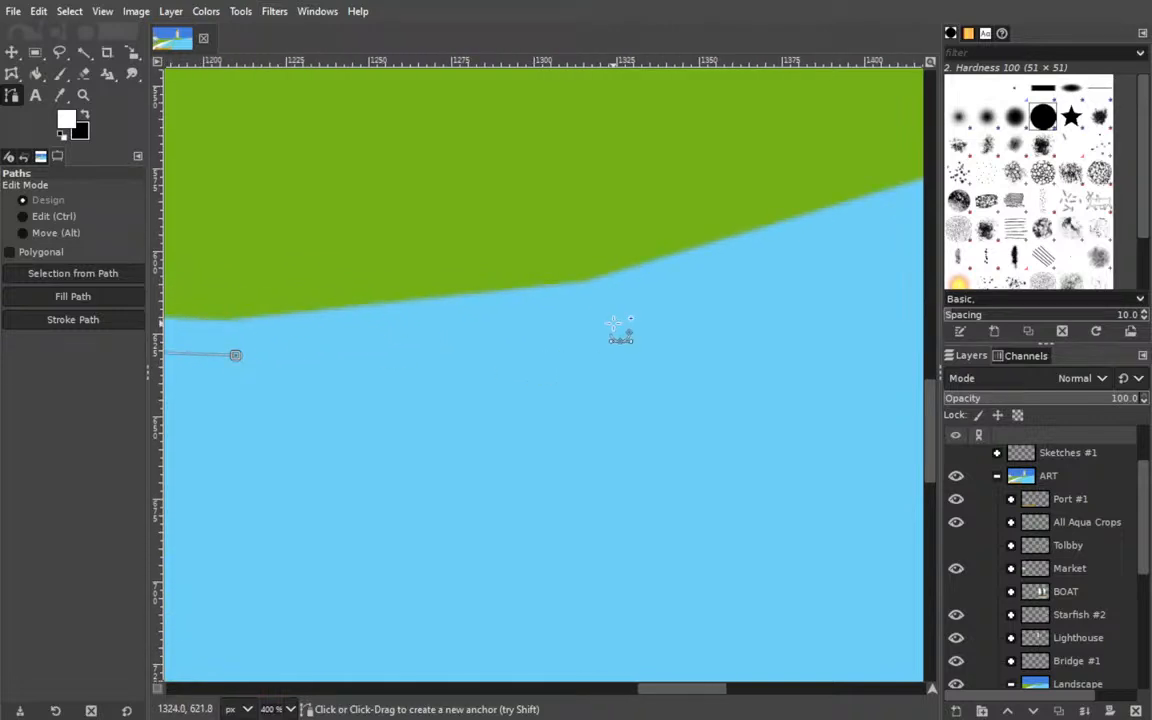
left_click(596, 313)
left_click_drag(632, 258, 270, 355)
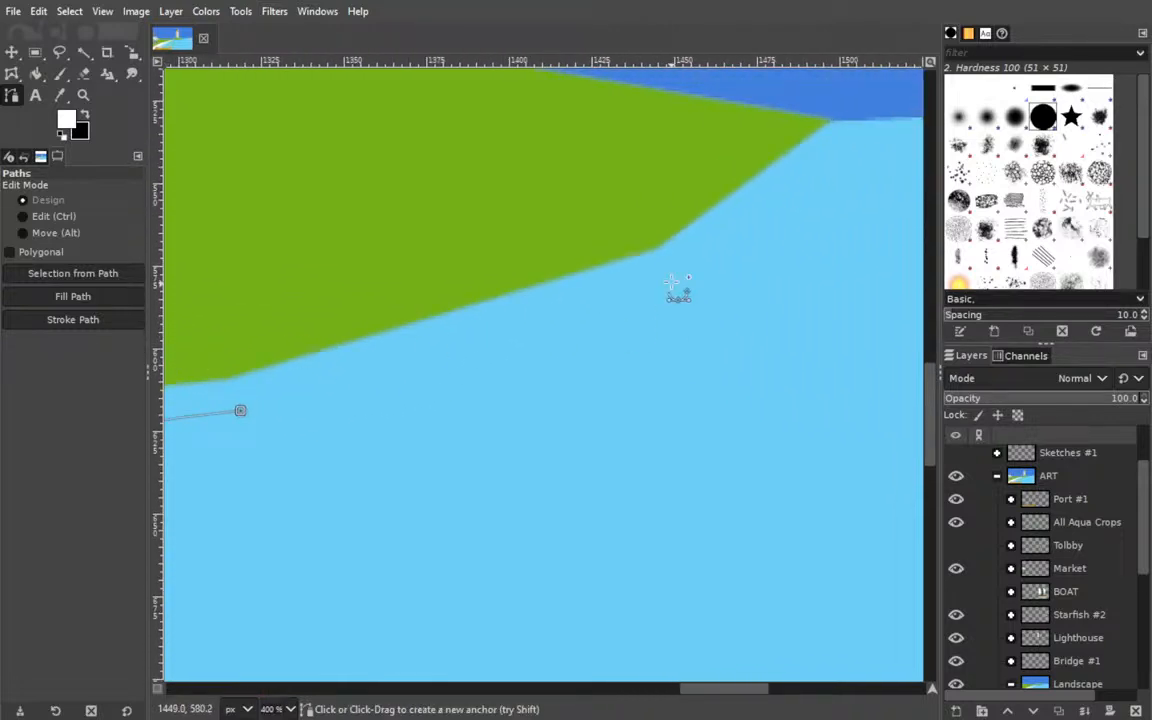
left_click(669, 268)
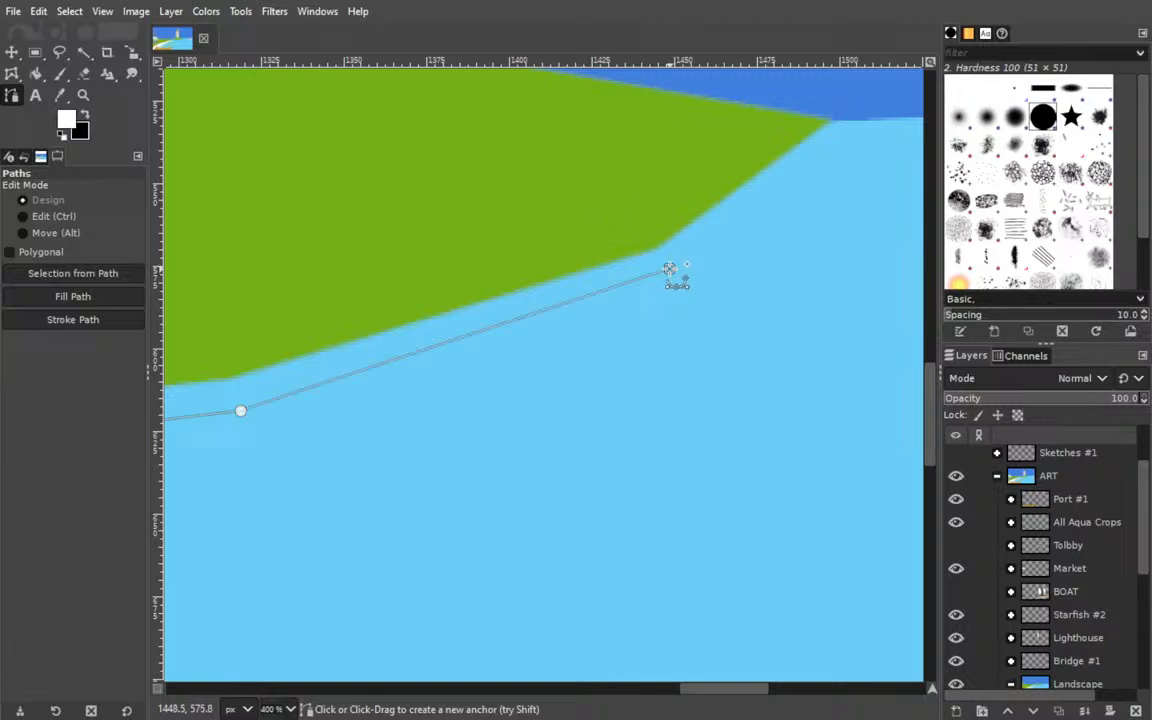
left_click(838, 122)
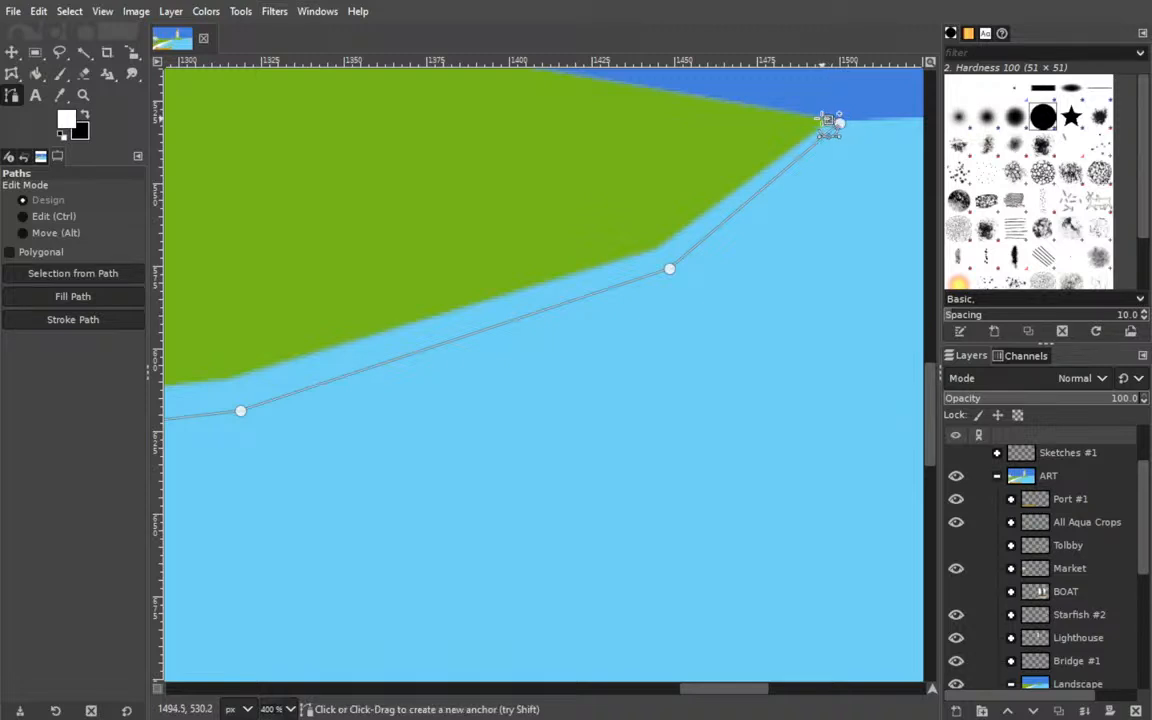
Turn the path around the bank's pointed end and begin its irregular inland edge over the grass.
left_click(828, 120)
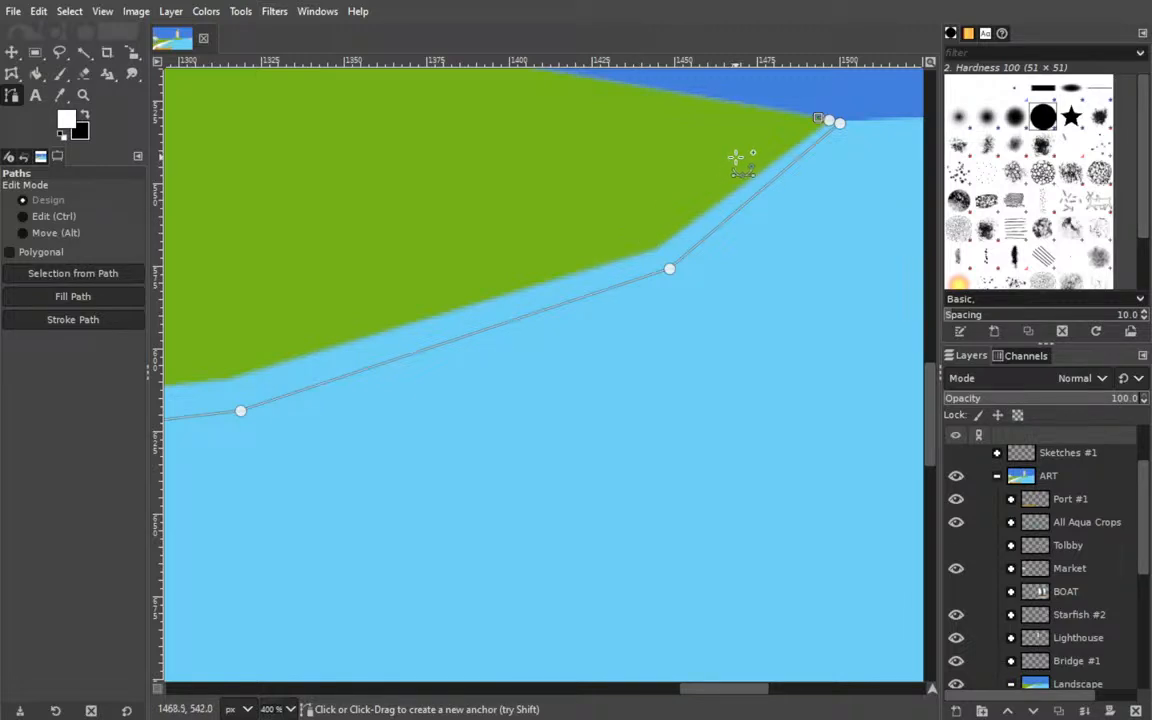
left_click(779, 126)
left_click(724, 152)
left_click(704, 183)
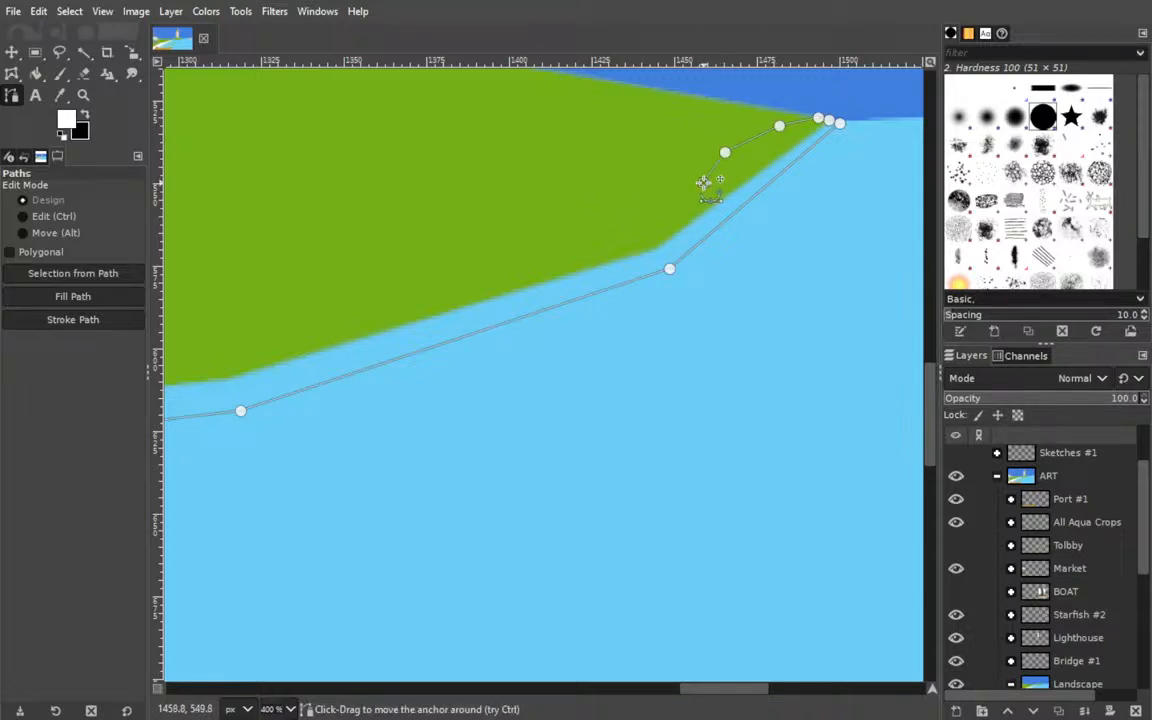
left_click(650, 225)
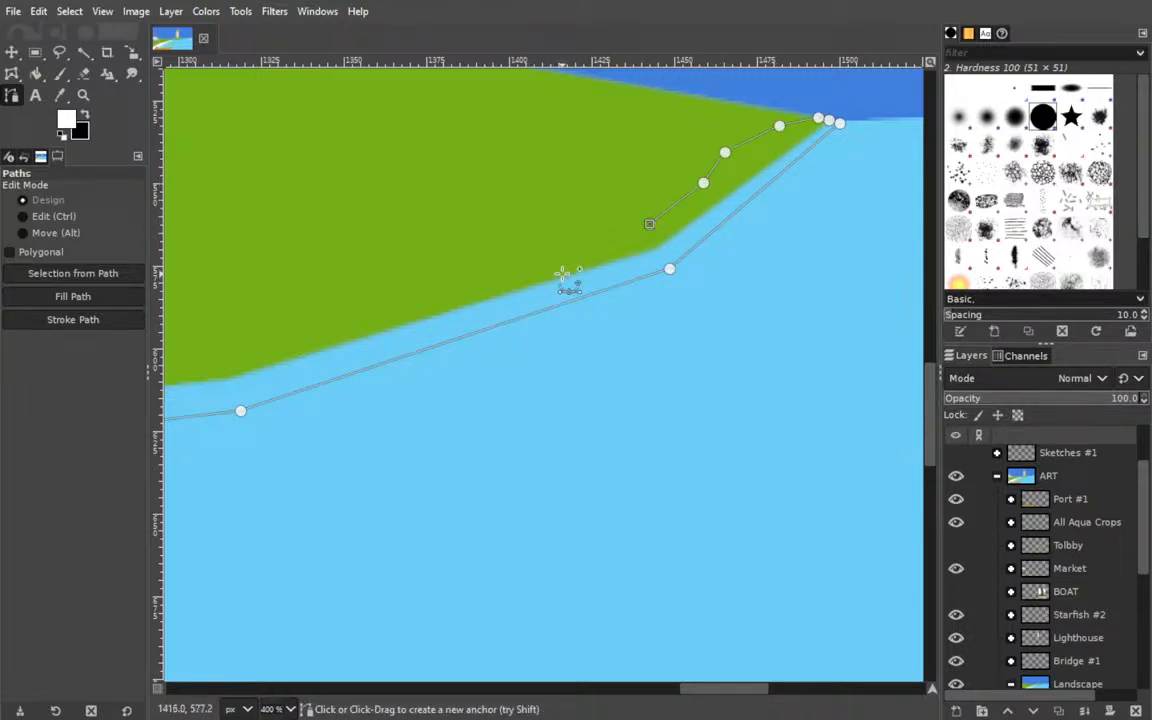
left_click(562, 258)
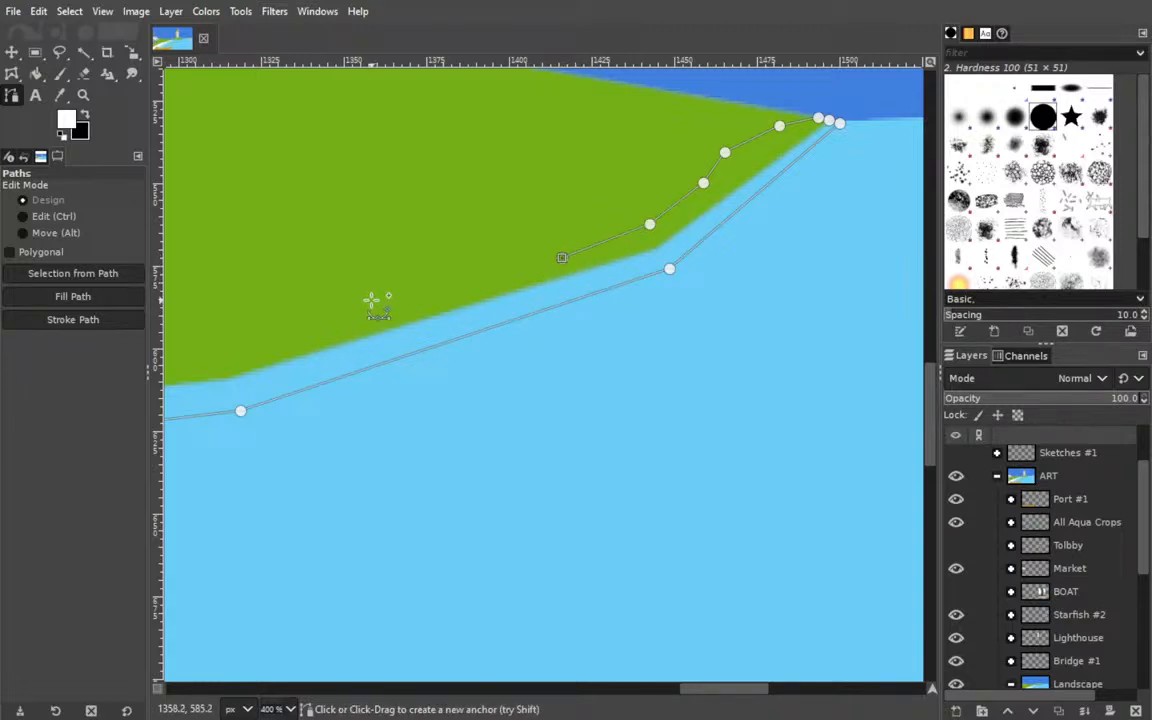
left_click(371, 300)
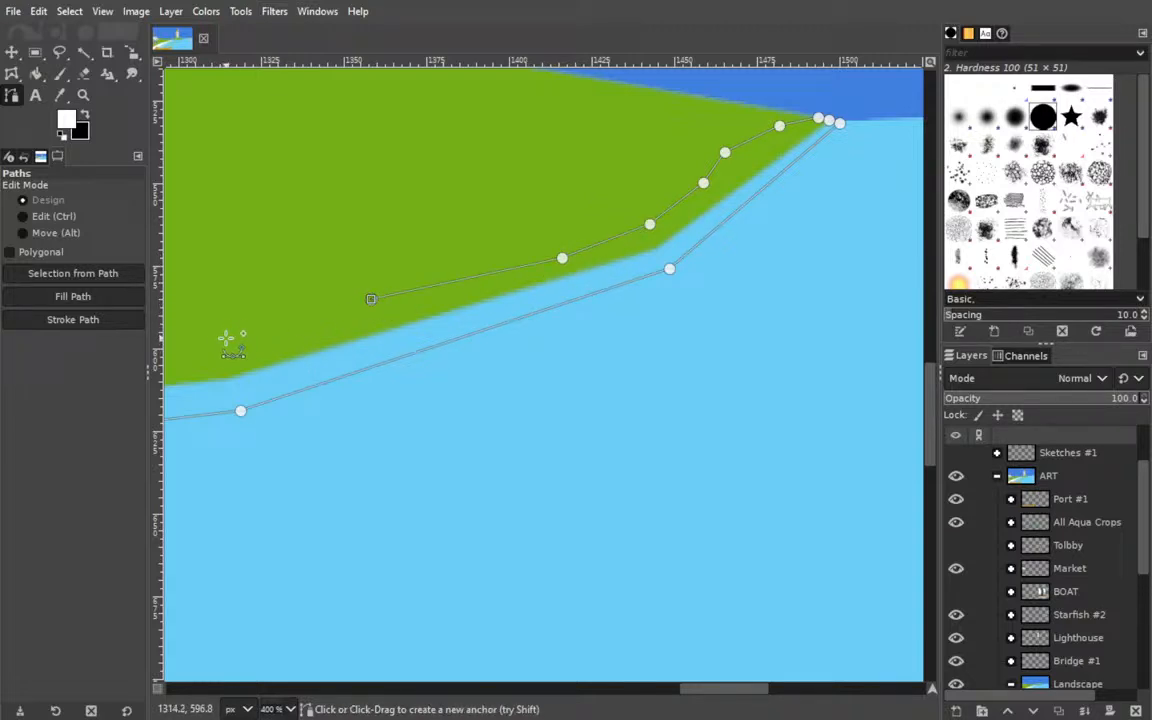
Continue the path's irregular inland edge over the grass along the opposite bank, back towards the bridge.
left_click_drag(267, 392, 825, 378)
left_click(650, 347)
left_click(499, 358)
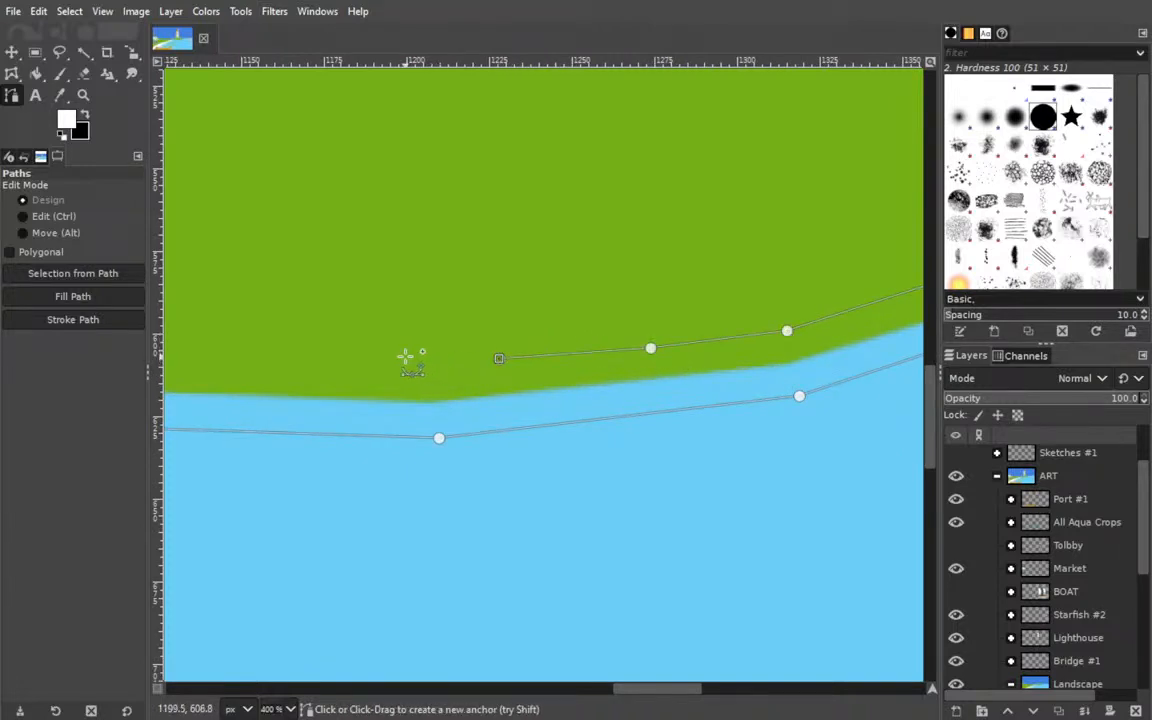
left_click_drag(323, 368, 540, 368)
left_click(552, 362)
left_click(413, 345)
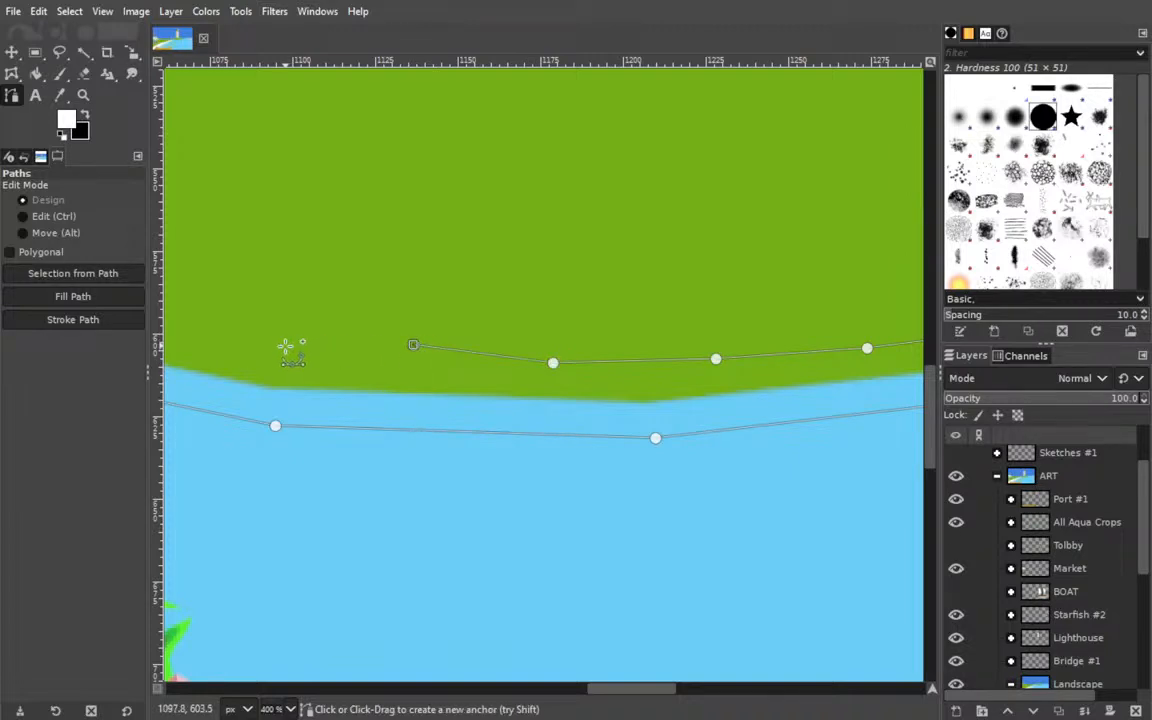
left_click(283, 346)
Bring the path's inland edge along the narrowing bank to the bridge's near end and onto its stone side.
left_click_drag(244, 291, 663, 316)
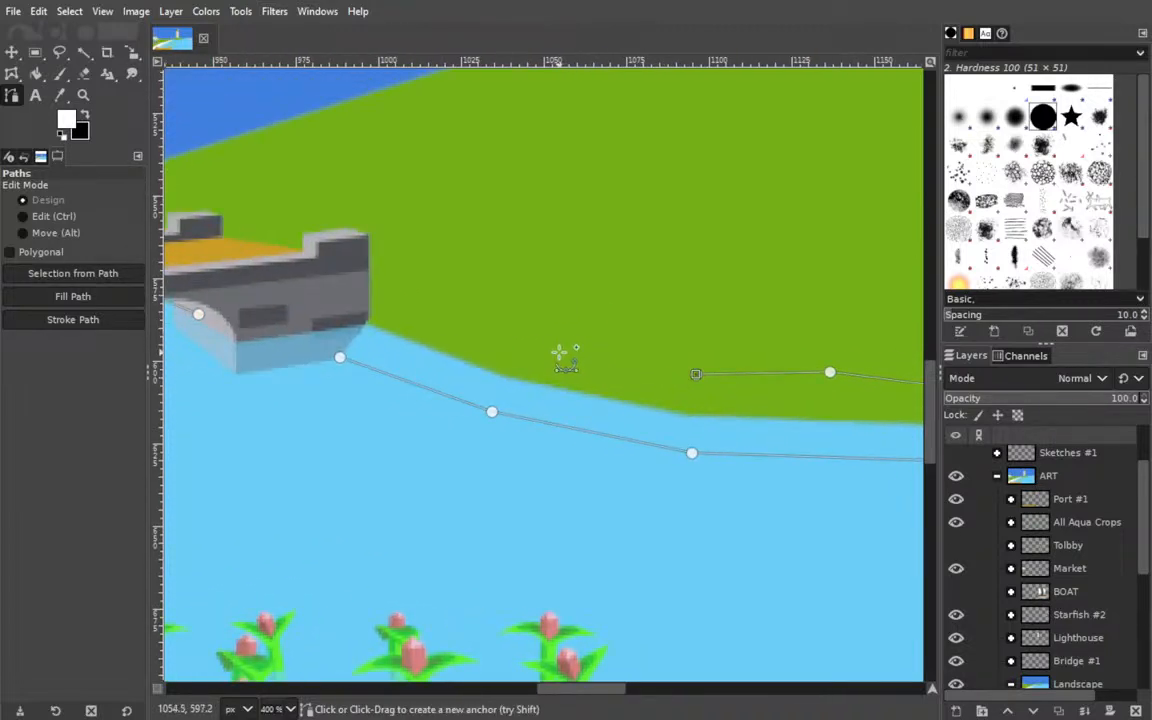
left_click(585, 364)
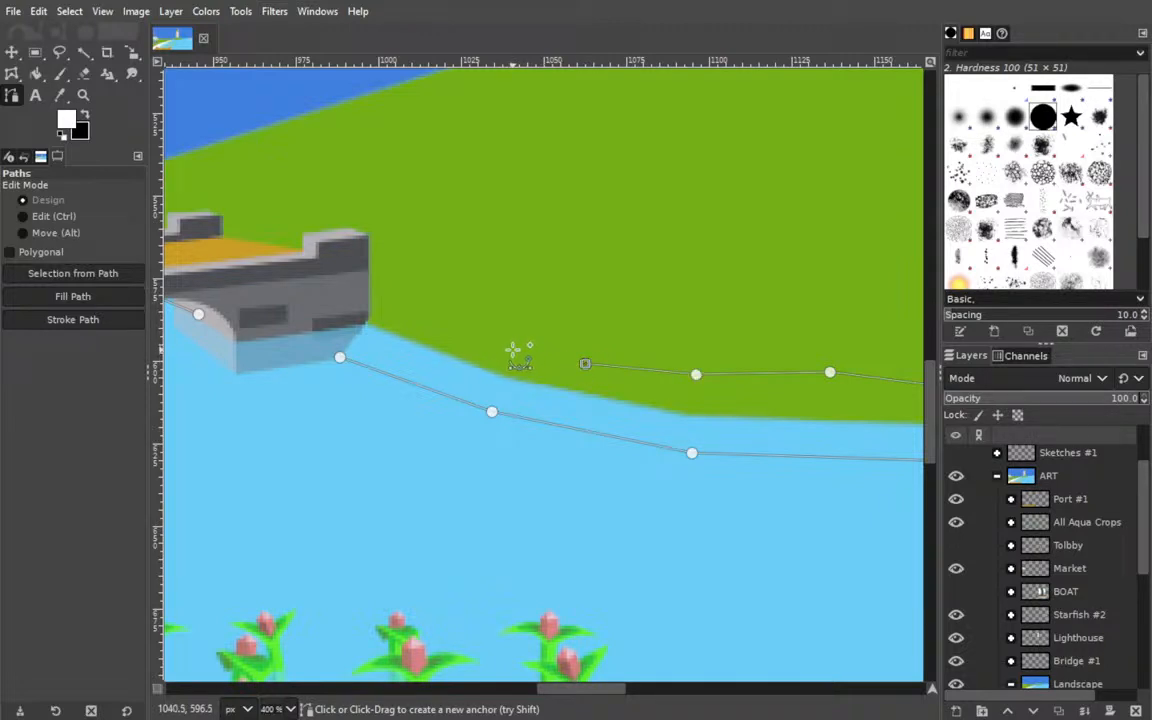
left_click(426, 326)
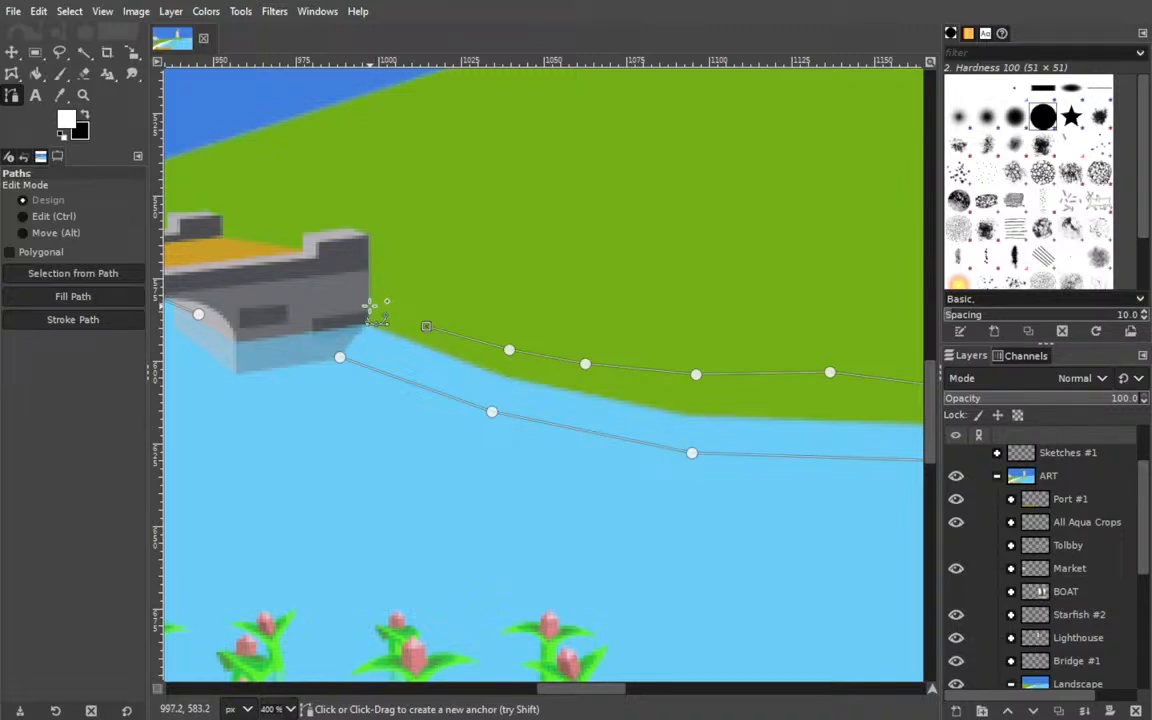
left_click(370, 308)
left_click(313, 306)
Carry the path across the bridge, close it at its starting anchor behind the bridge and fill it with white.
left_click_drag(237, 278, 512, 321)
left_click(542, 330)
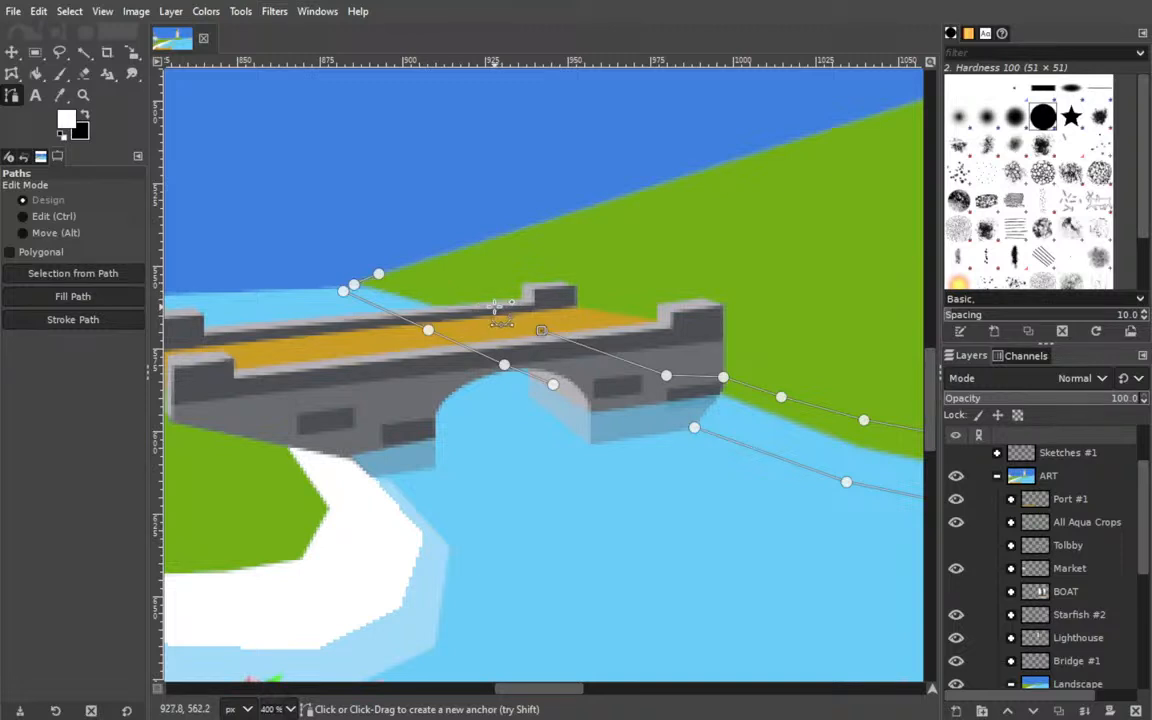
left_click(378, 273)
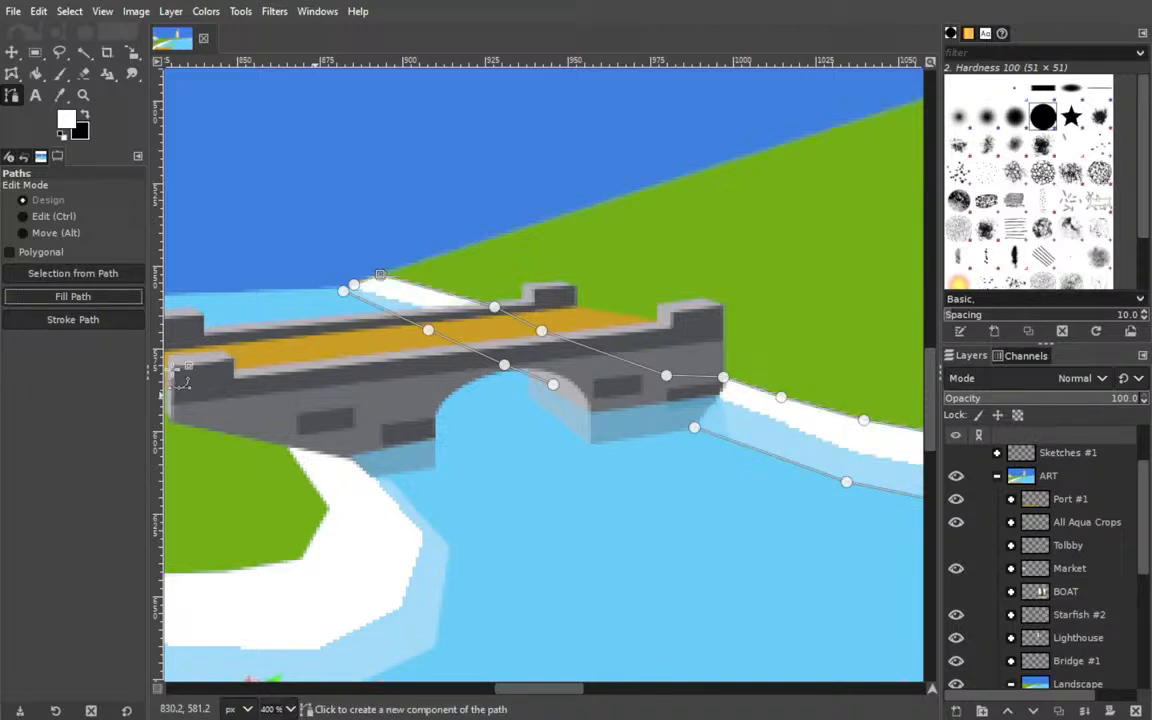
Temporarily hide the Bridge #1 group to inspect the new sand strip running beneath the bridge.
left_click_drag(666, 476, 280, 378)
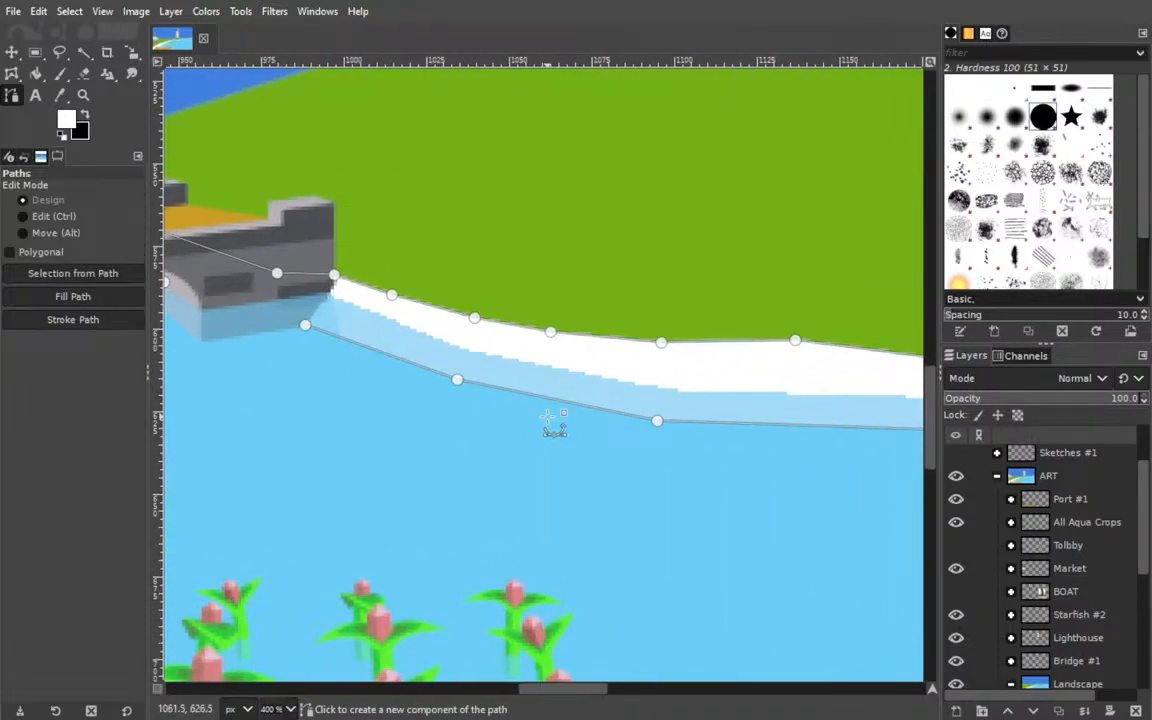
left_click_drag(352, 419, 671, 441)
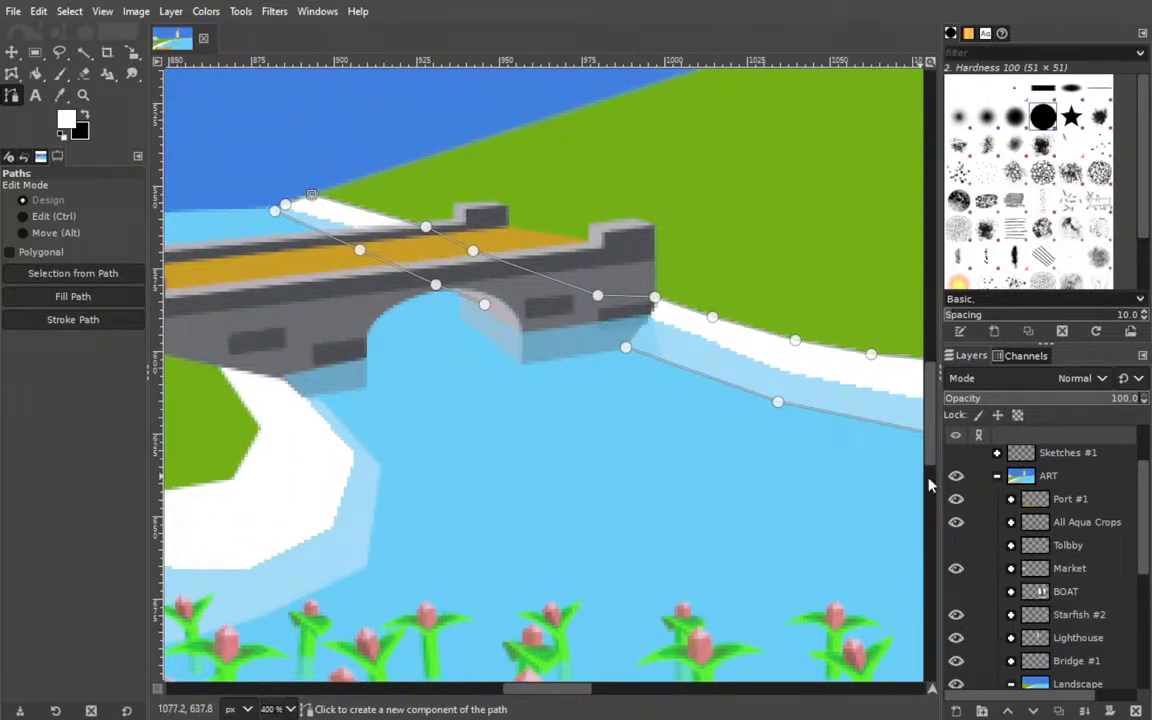
scroll(975, 552, "down", 1)
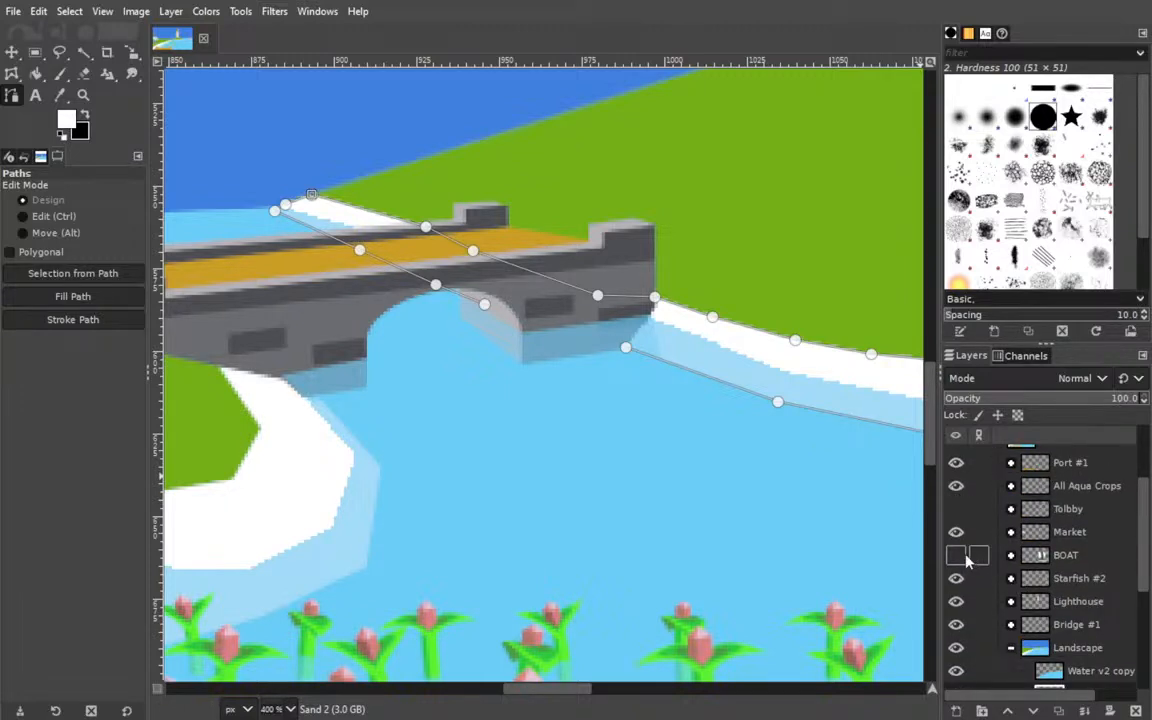
left_click(956, 624)
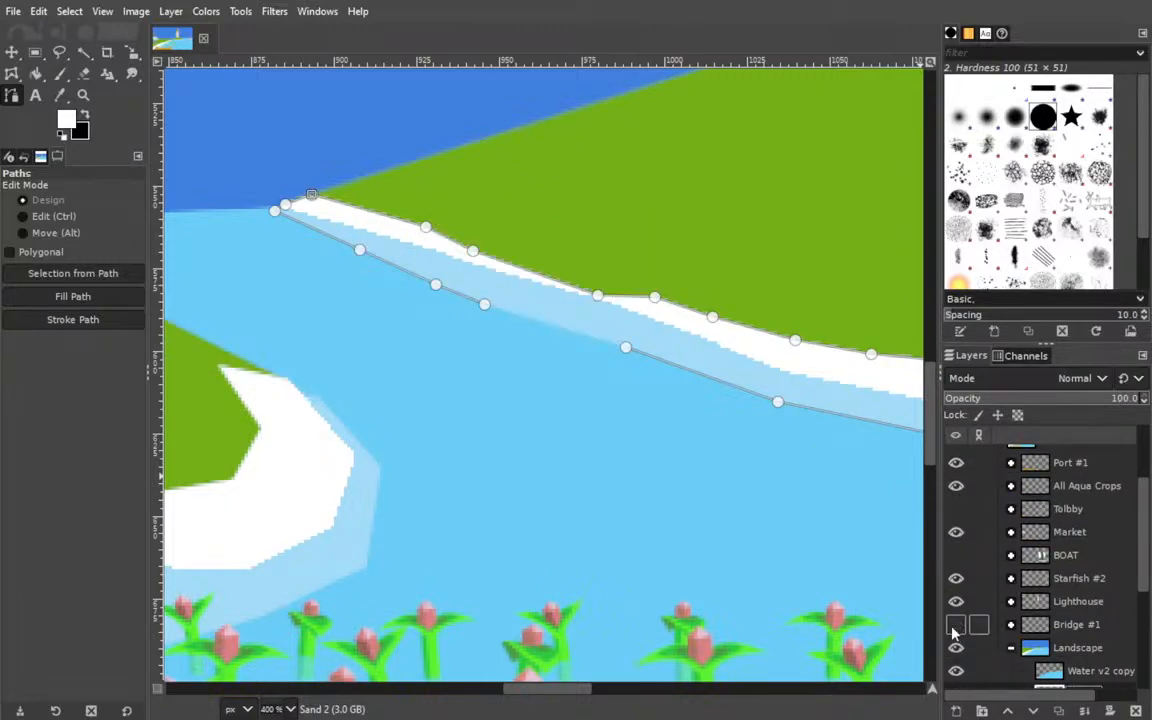
left_click(956, 624)
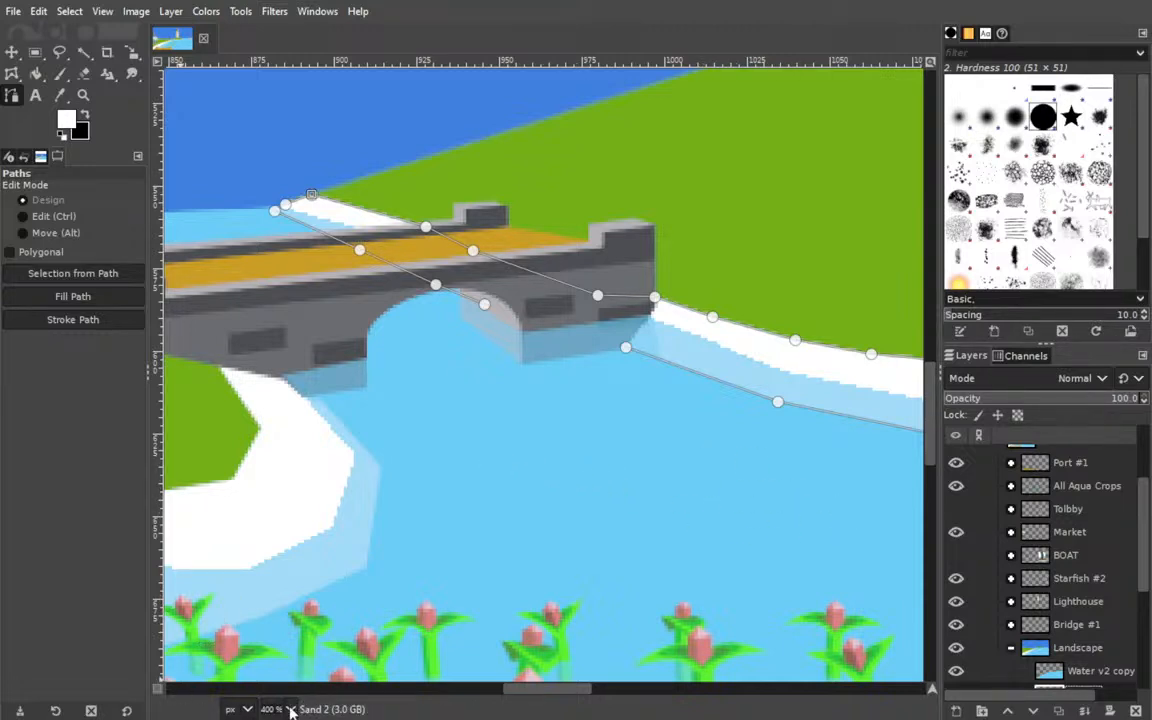
Make the BOAT and Tolbby groups visible again and leave path editing to see the whole illustration.
key("shift+ctrl+j")
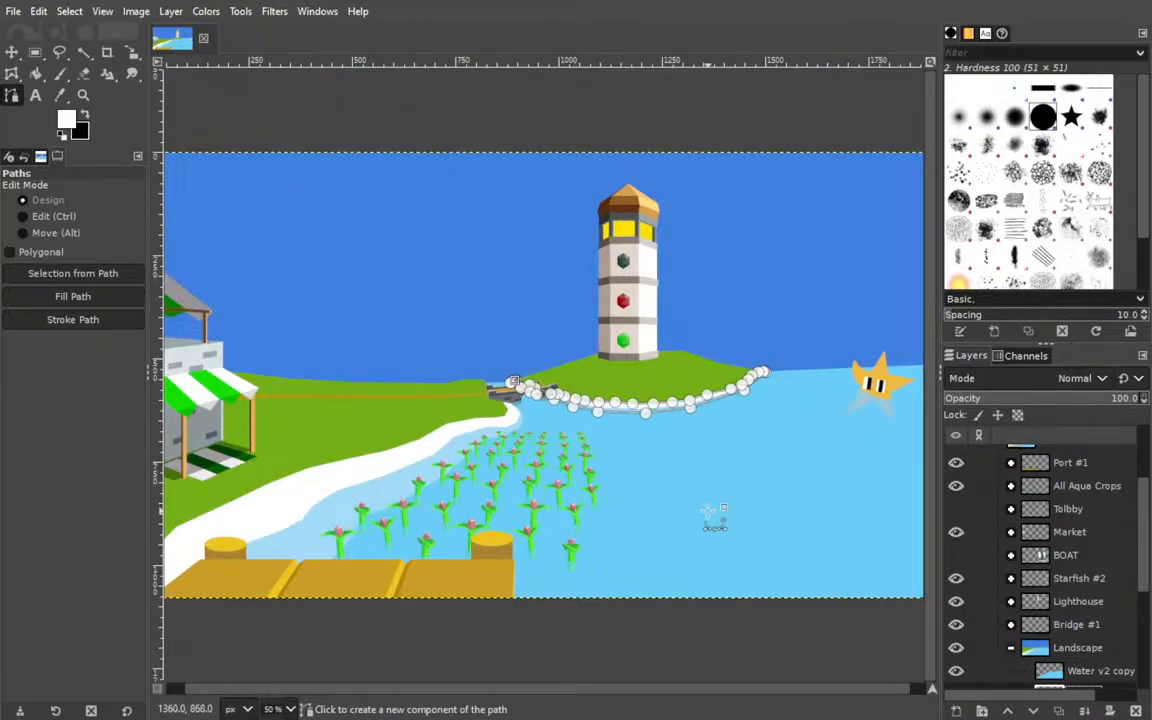
left_click(956, 555)
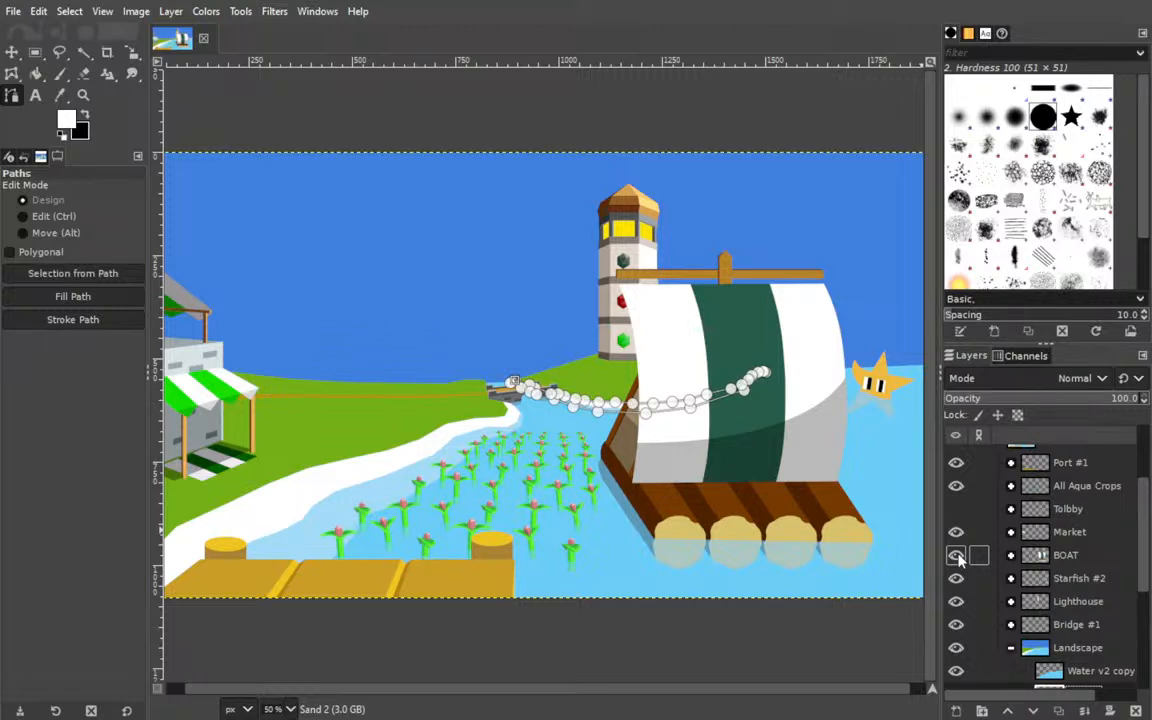
left_click(956, 509)
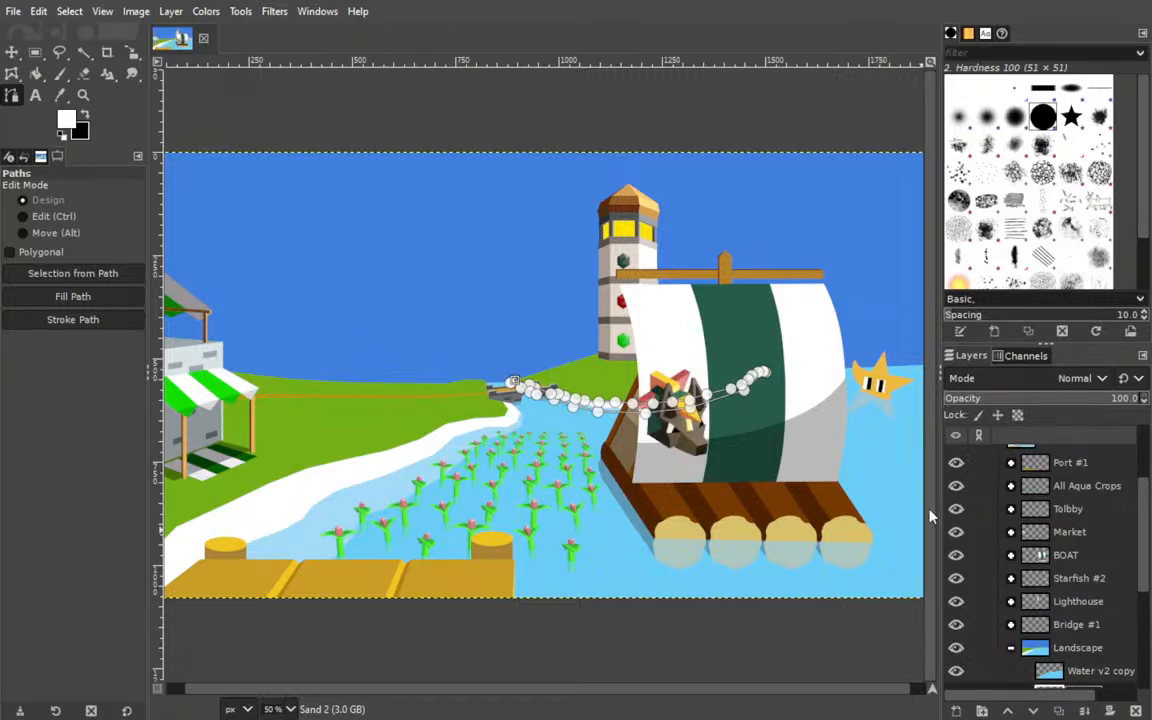
left_click(12, 52)
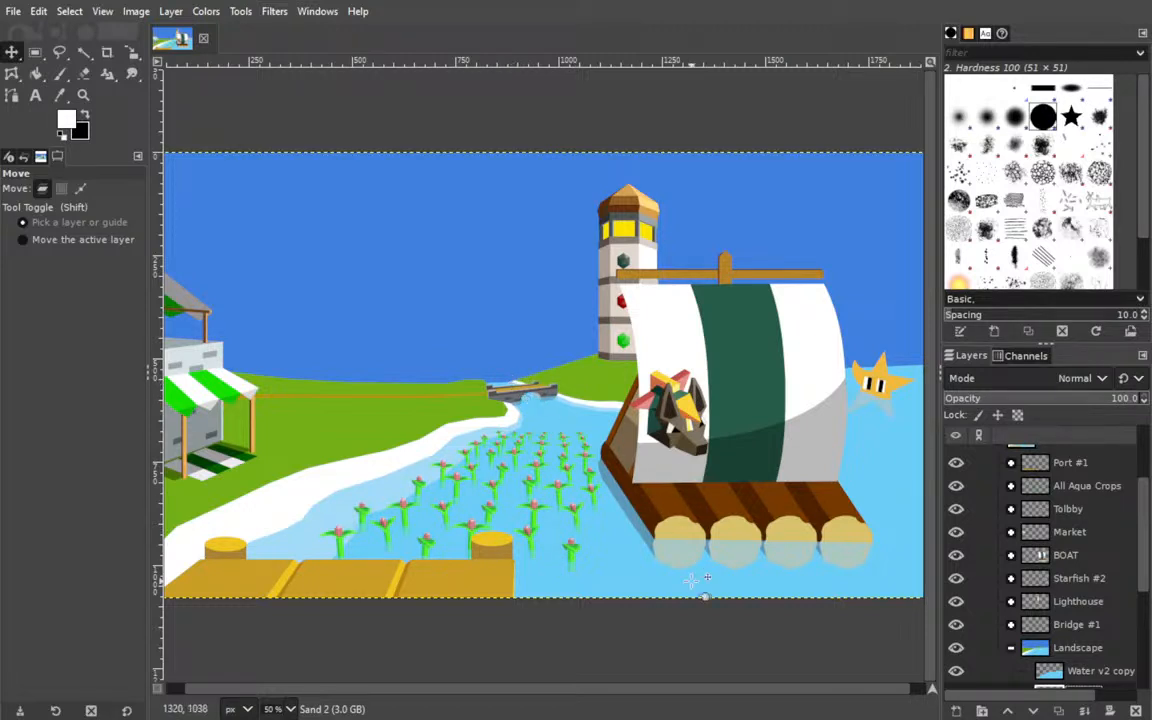
Trim the grass-side edge of the new sand behind the bridge with the 42 px hard Eraser.
left_click(281, 563)
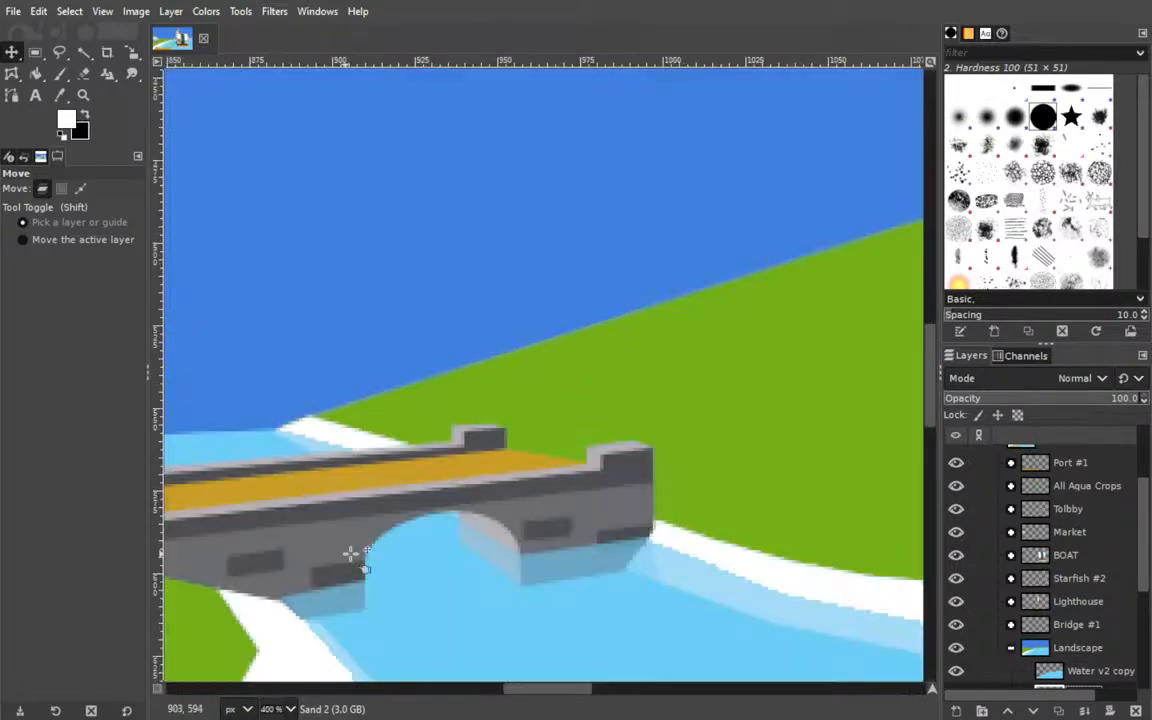
left_click_drag(292, 357, 350, 292)
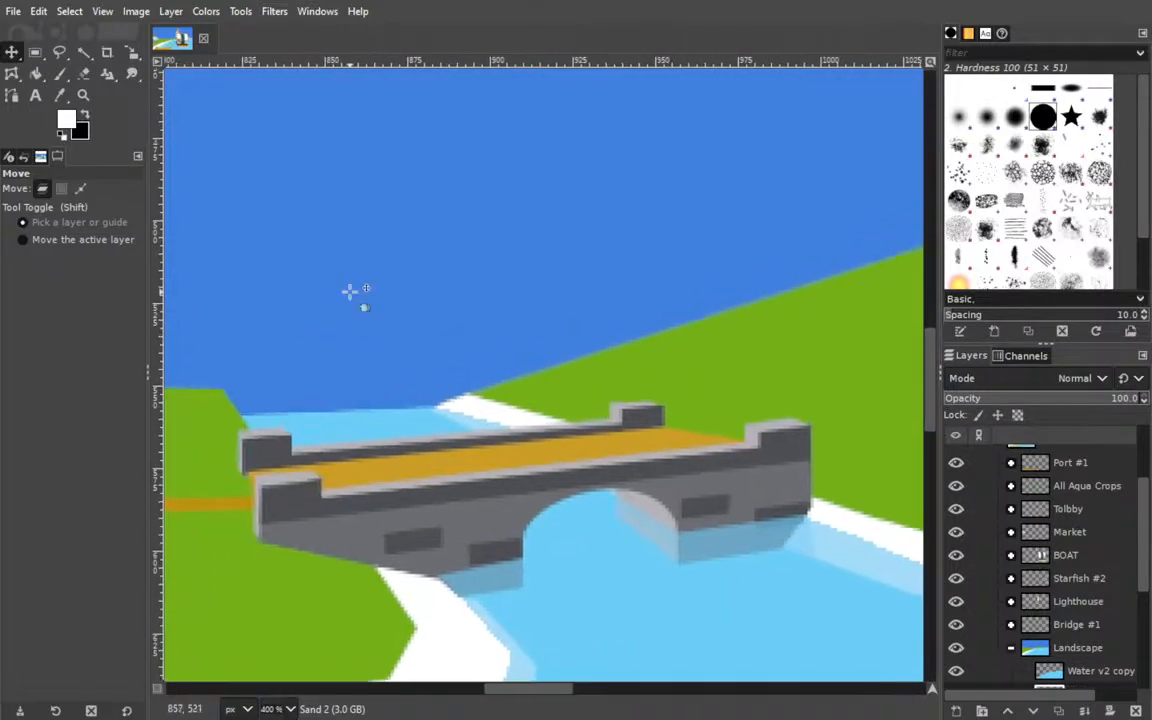
left_click(86, 74)
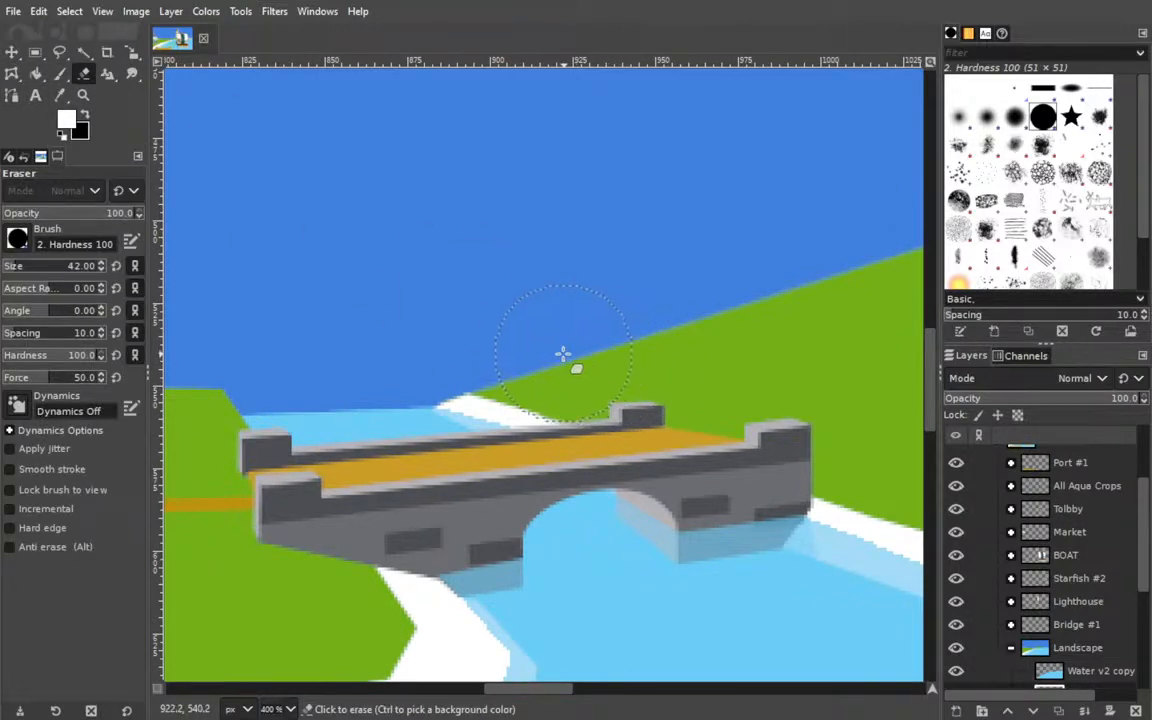
left_click(477, 329)
left_click_drag(694, 400, 288, 278)
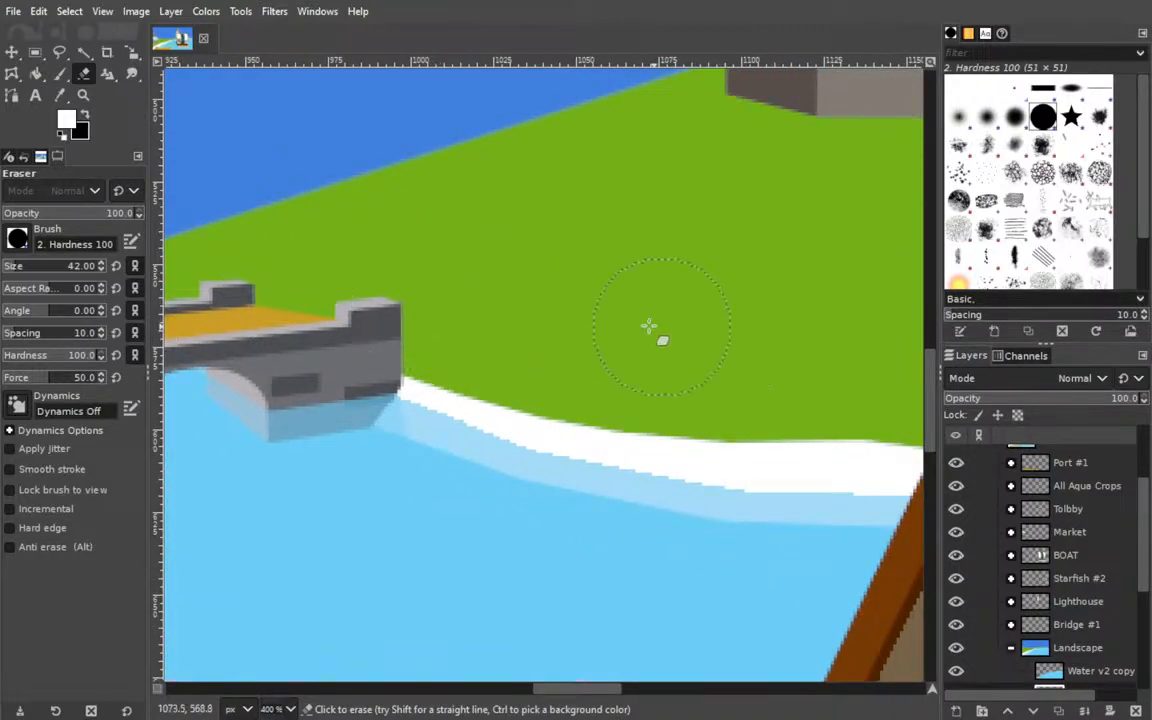
scroll(625, 306, "left", 5)
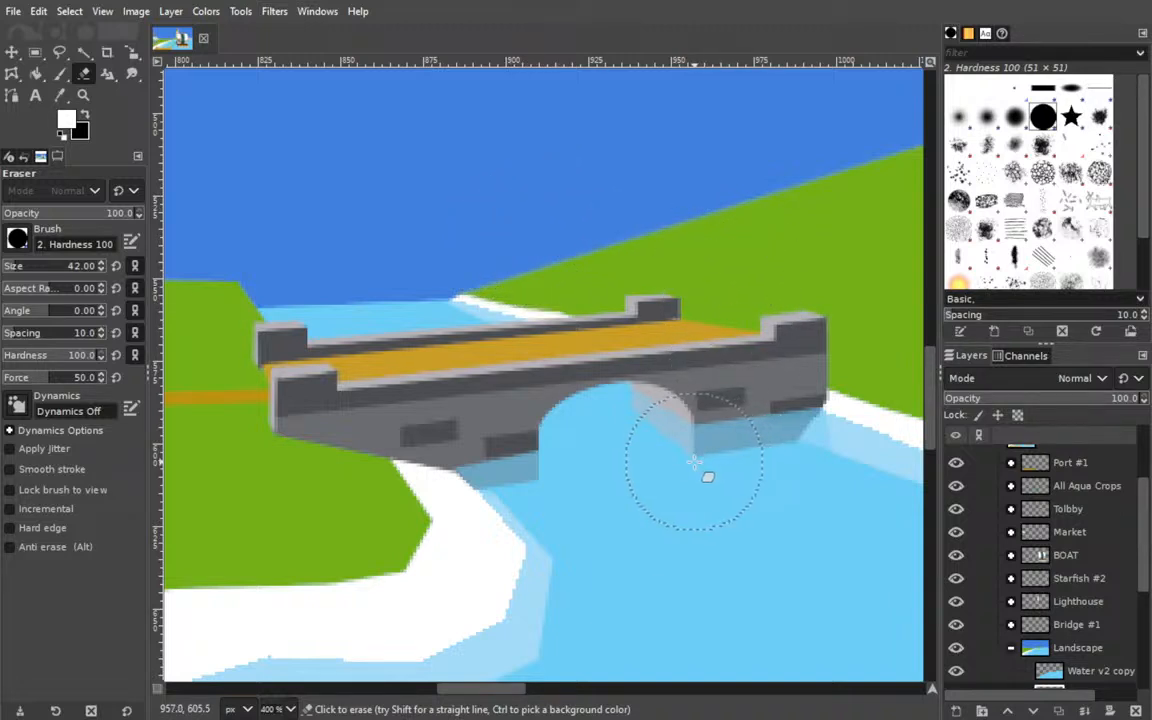
Return to the full illustration and save the image as Naval Update Art.xcf.
left_click_drag(176, 462, 216, 384)
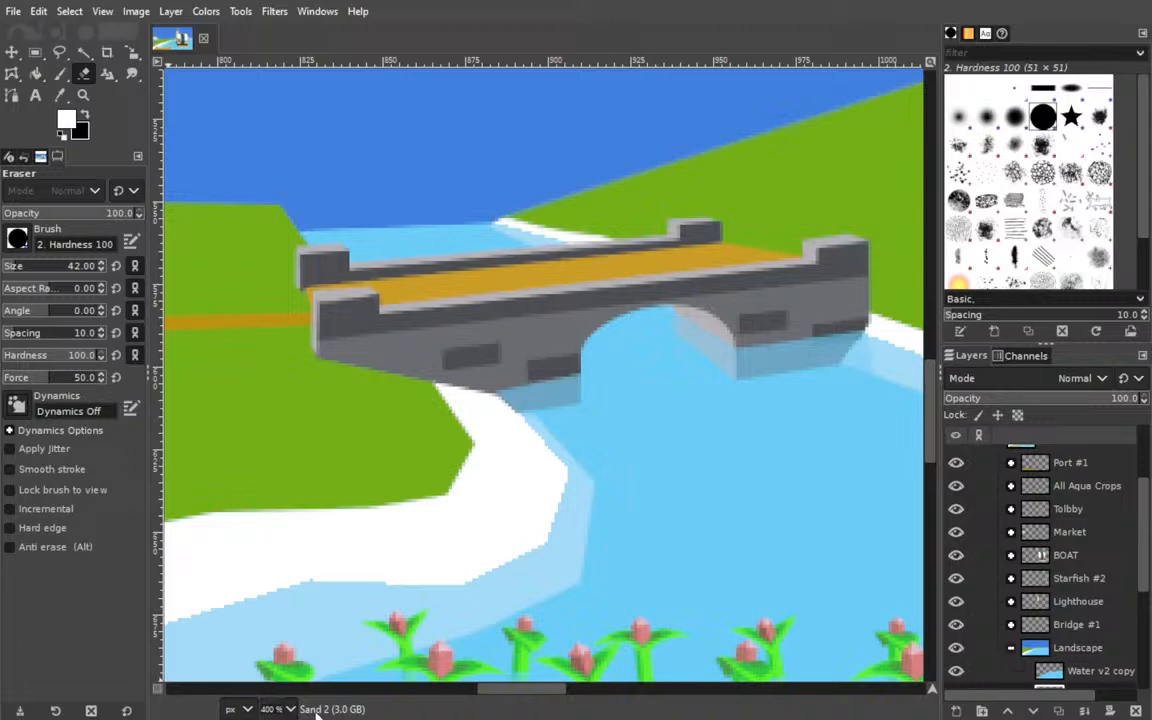
left_click(272, 633)
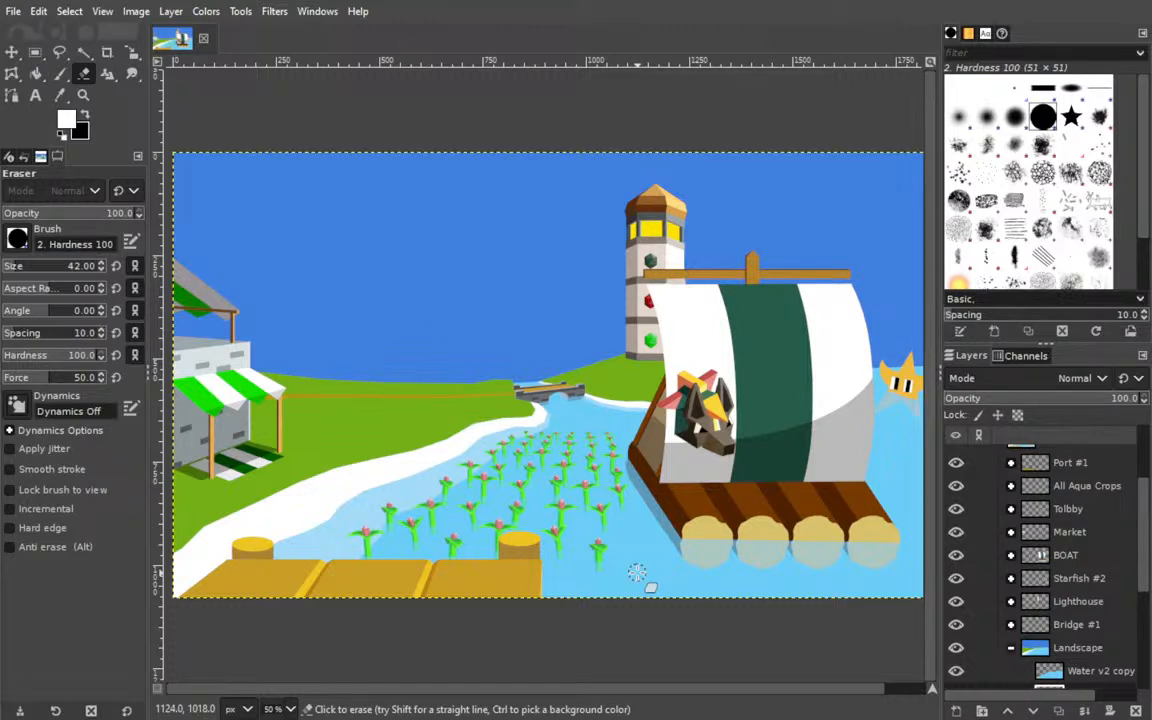
key("ctrl+s")
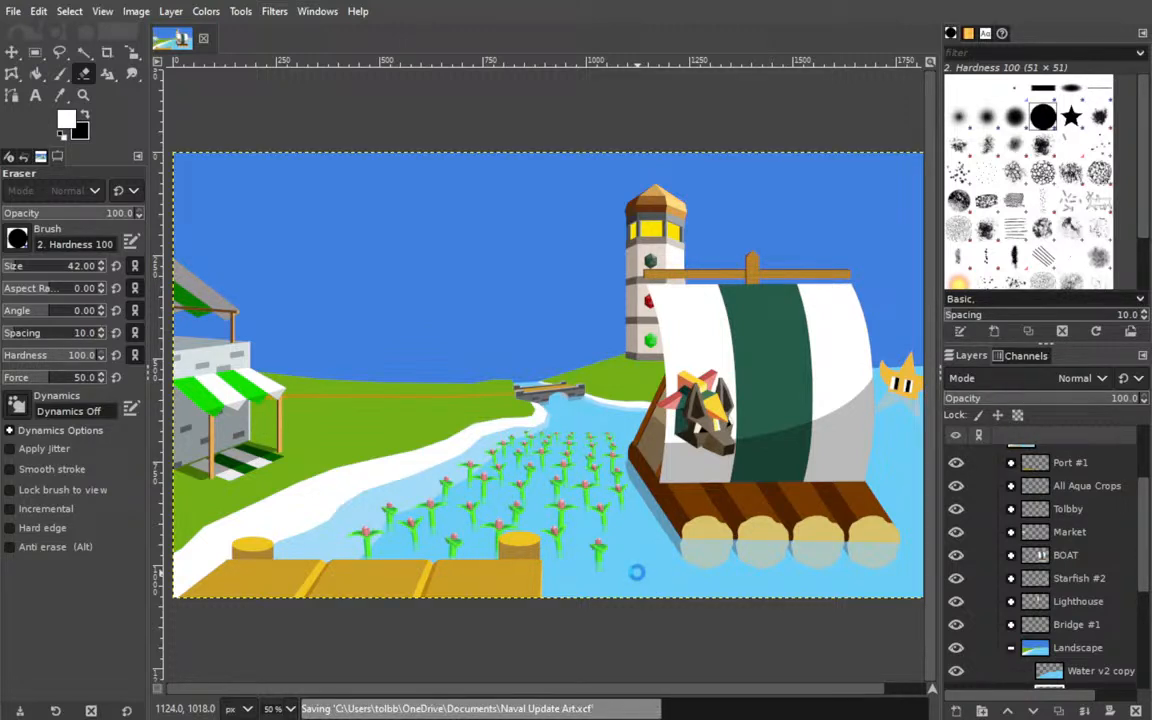
Search the layer stack for the layer holding the aqua crop nearest the shore beside the dock.
left_click_drag(445, 519, 541, 456)
left_click(11, 52)
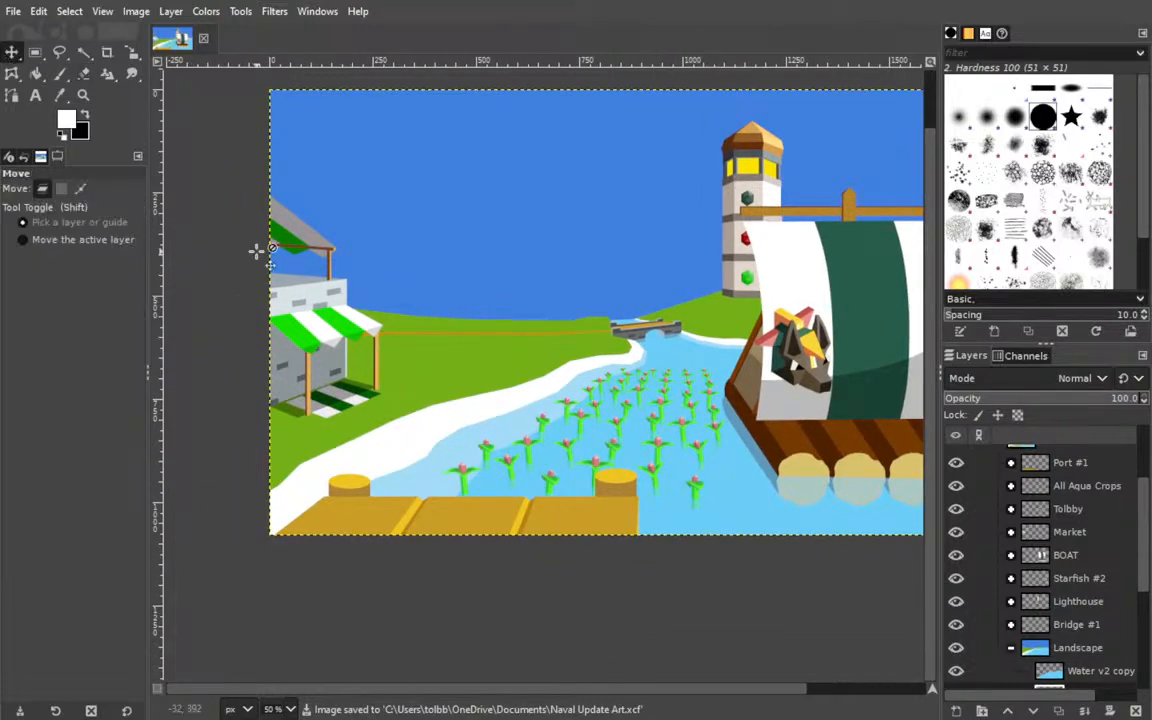
left_click(484, 448)
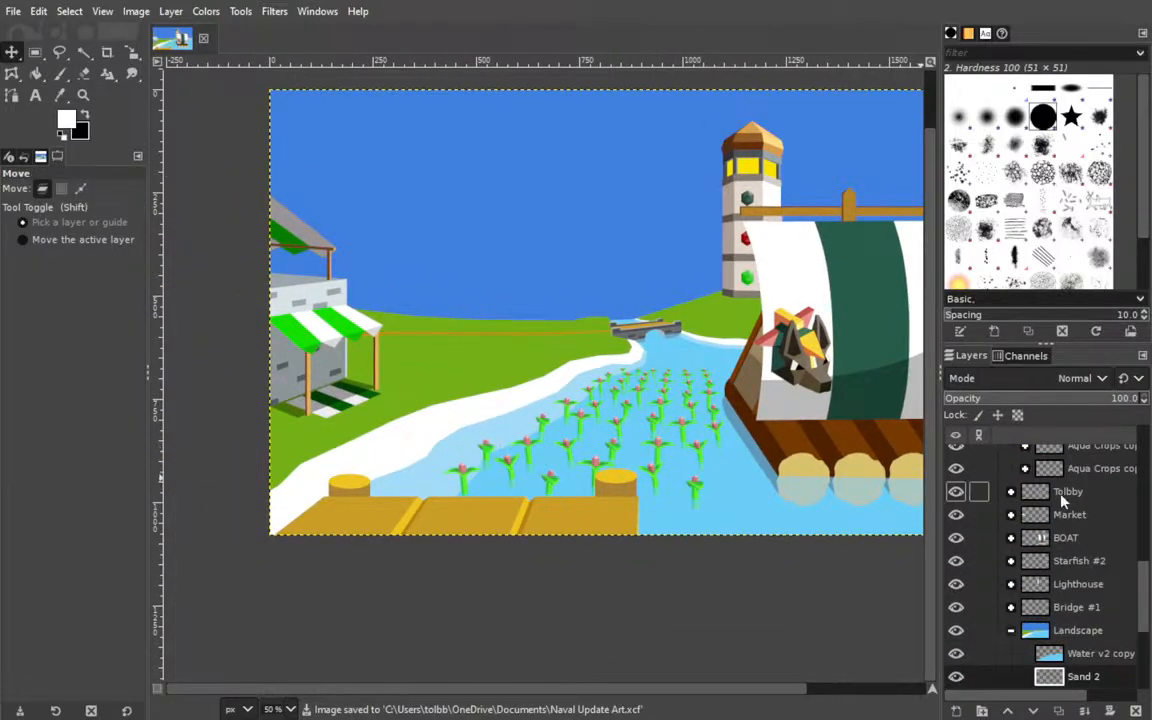
left_click(1013, 631)
scroll(1016, 630, "up", 4)
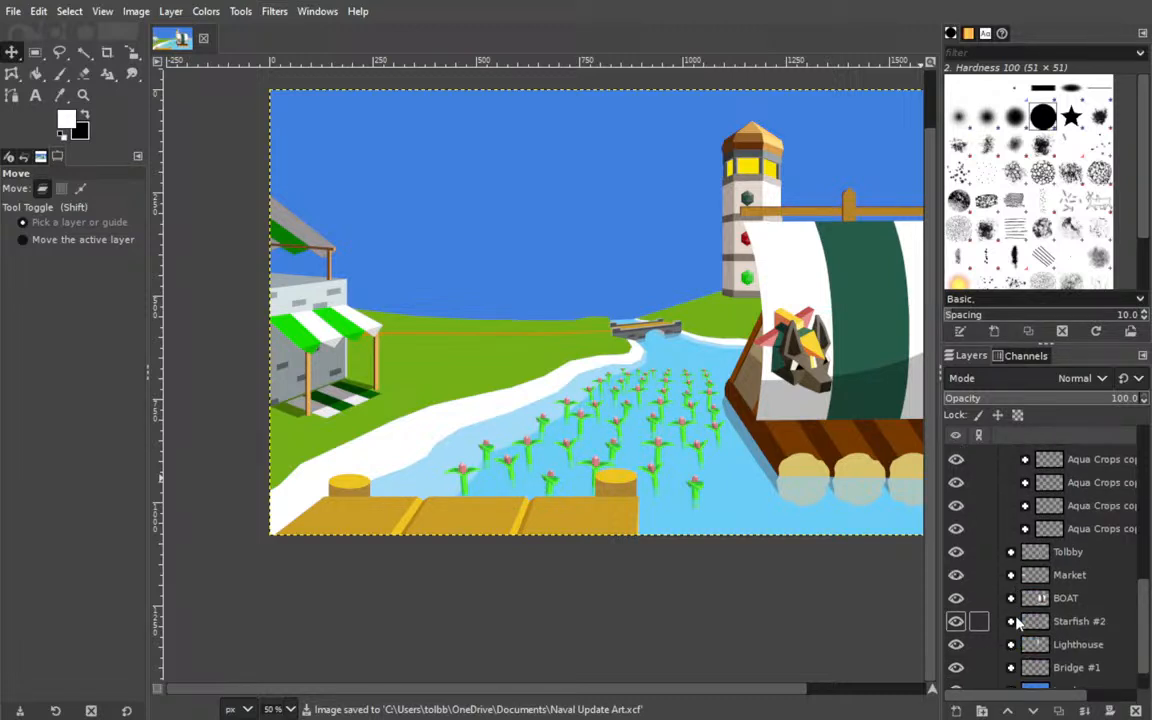
scroll(1083, 549, "up", 1)
scroll(1083, 551, "up", 5)
scroll(1076, 574, "down", 7)
scroll(1042, 542, "up", 5)
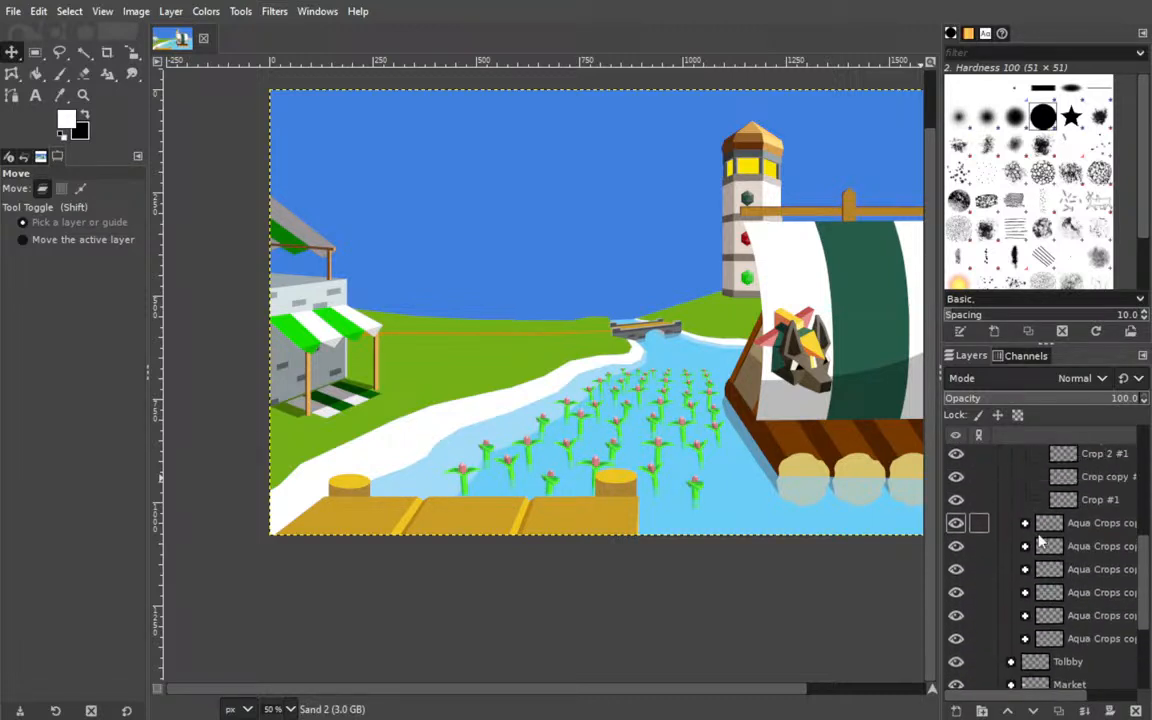
Select the Crop 3 #1 layer within All Aqua Crops and nudge its crop slightly away from the shore.
left_click(489, 447)
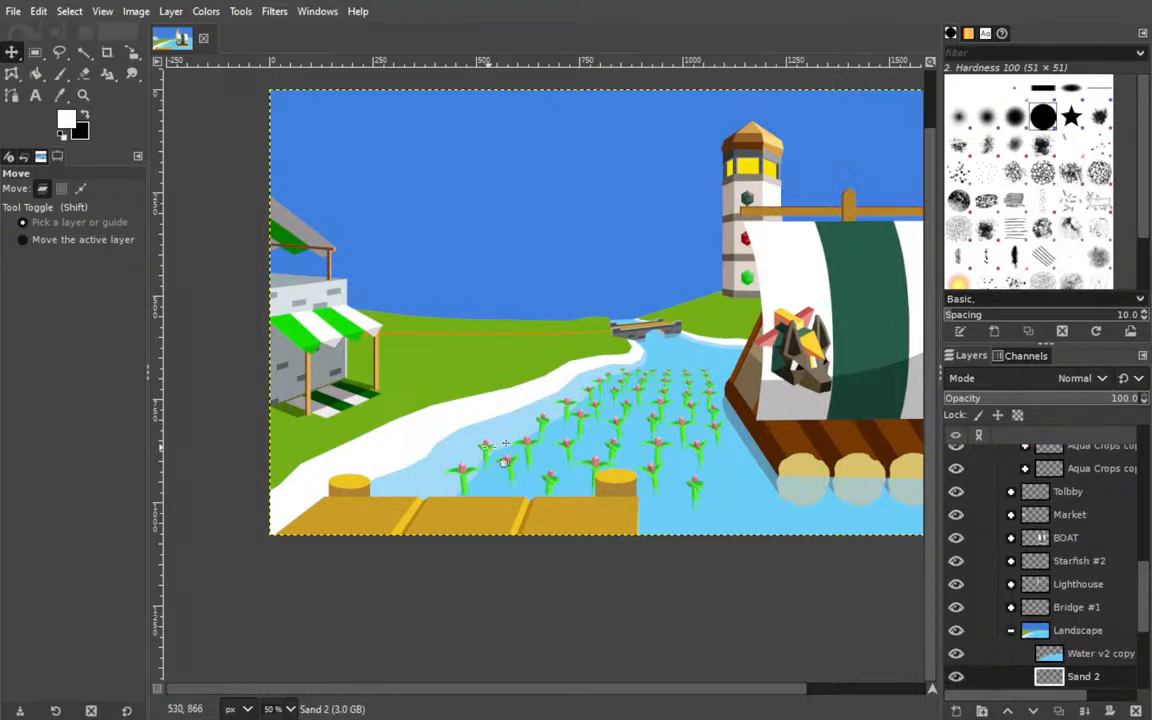
scroll(1094, 530, "up", 5)
left_click(1088, 532)
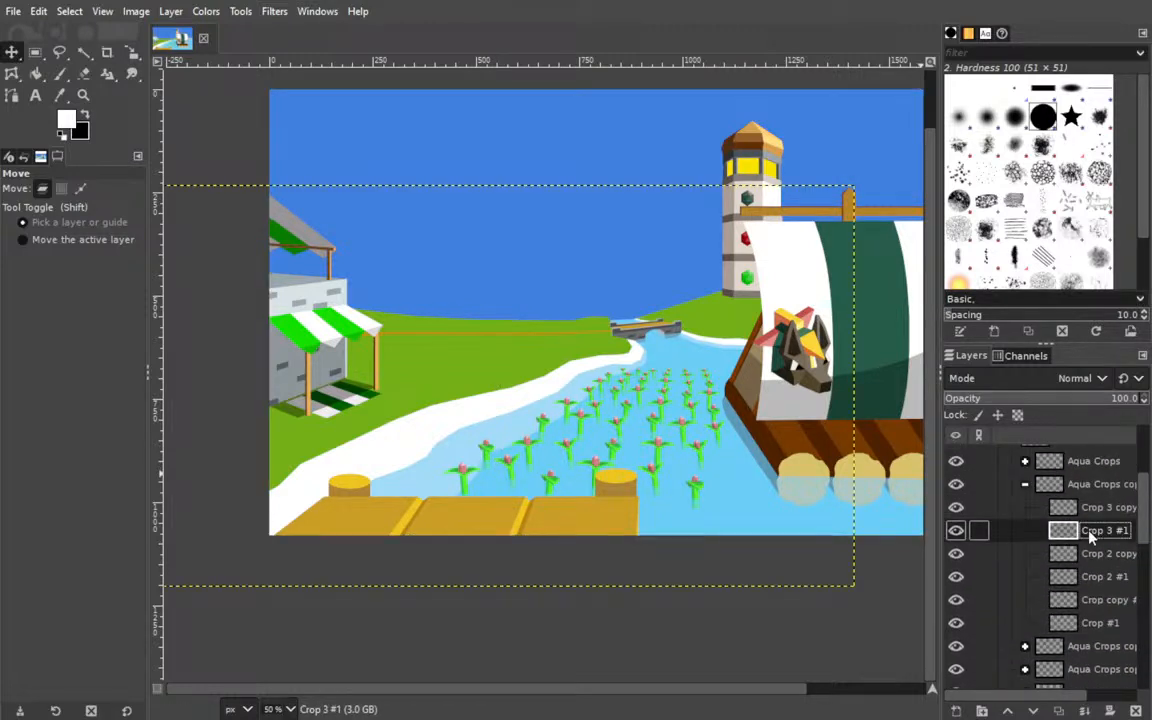
scroll(1018, 545, "up", 2)
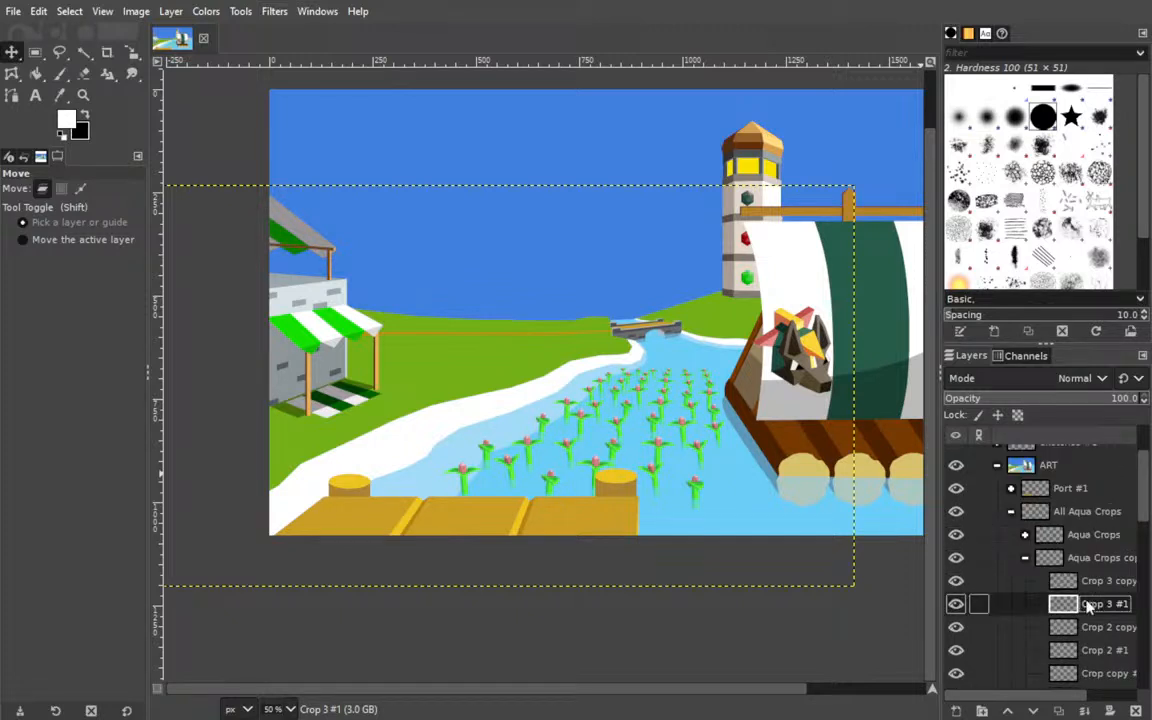
left_click(956, 604)
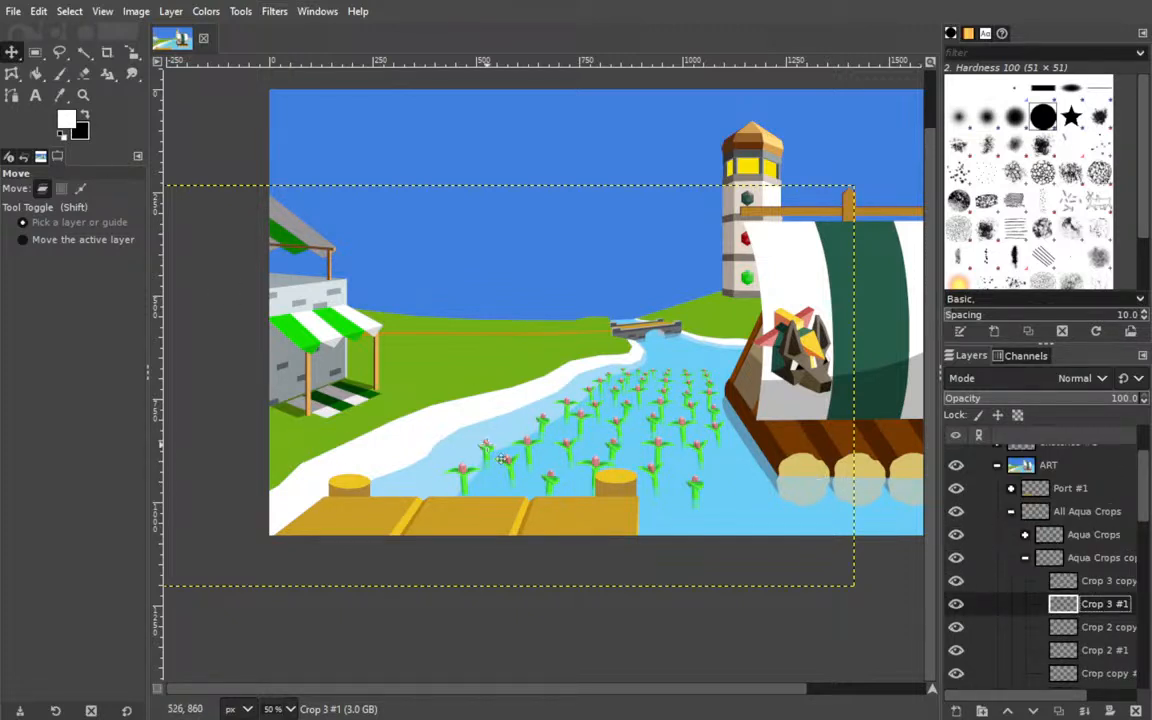
left_click_drag(502, 460, 503, 462)
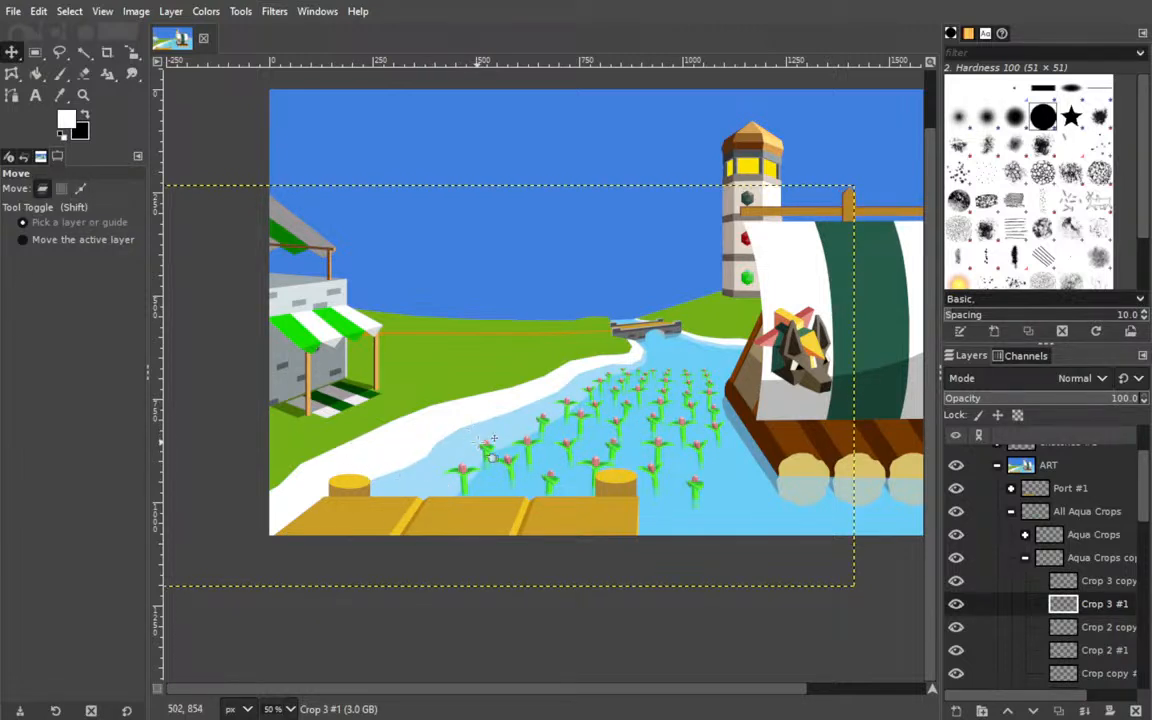
left_click_drag(497, 461, 499, 462)
Spot-erase beside the leaf of the Crop 3 #1 aqua crop near the dock with the 42 px hard Eraser.
left_click(84, 73)
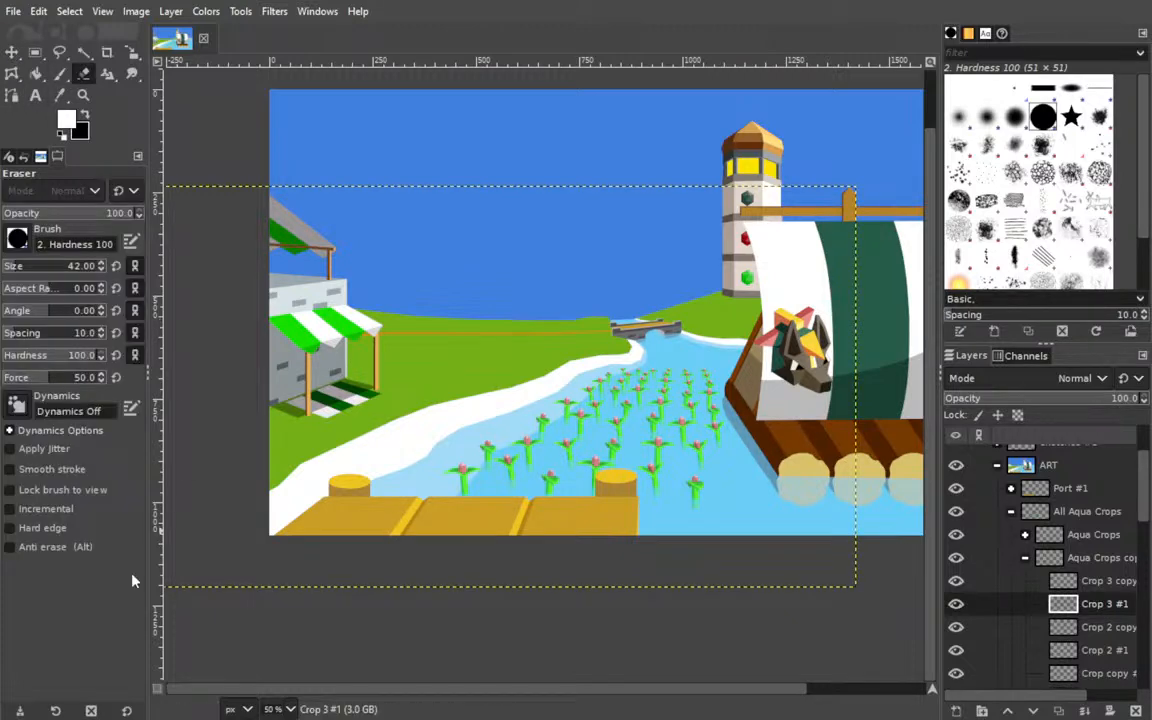
key("plus")
key("plus")
key("plus")
left_click_drag(330, 566, 656, 329)
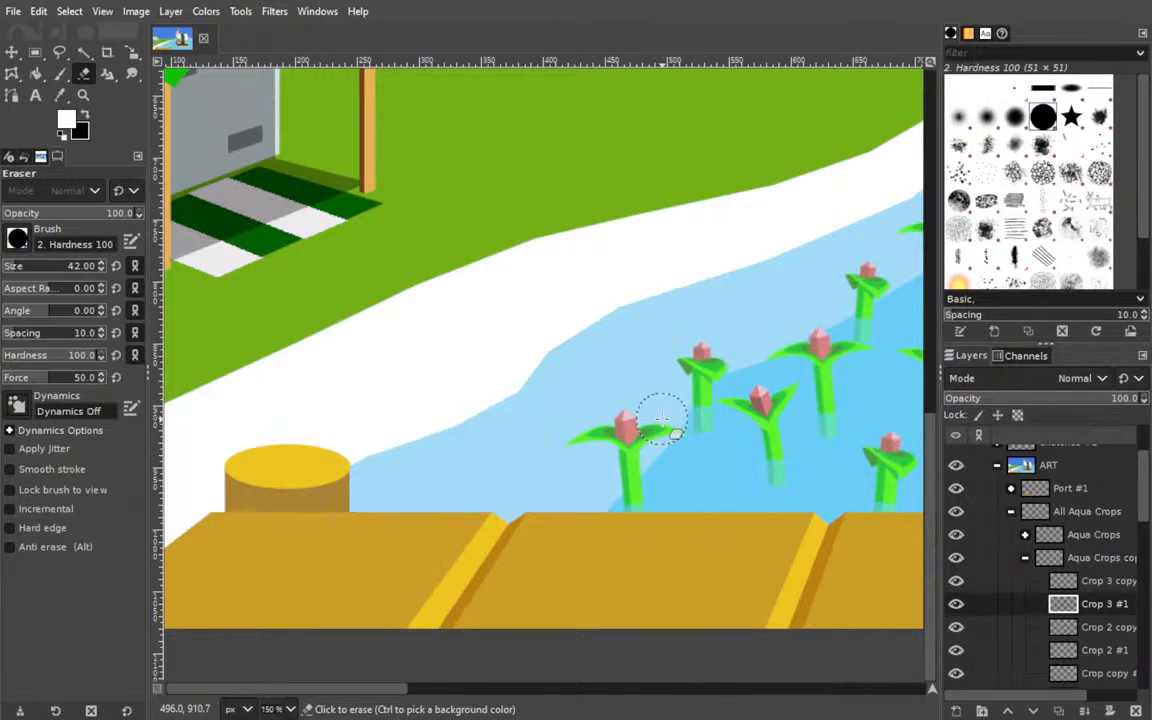
left_click(665, 414)
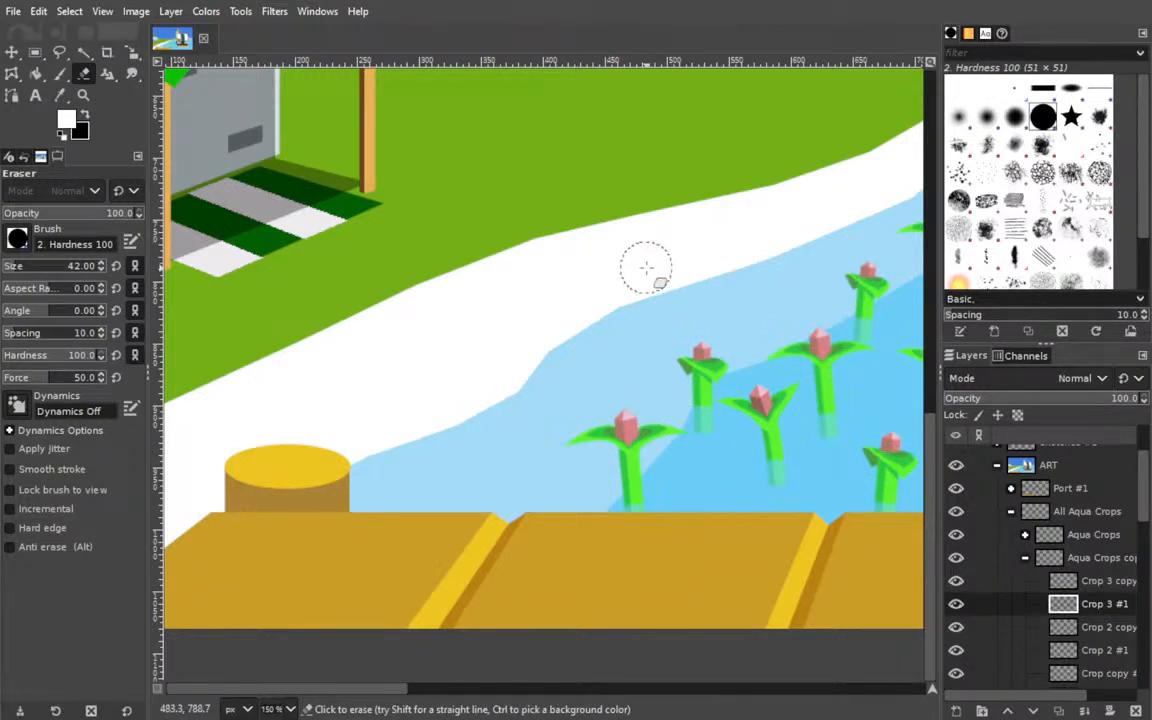
left_click_drag(654, 290, 288, 311)
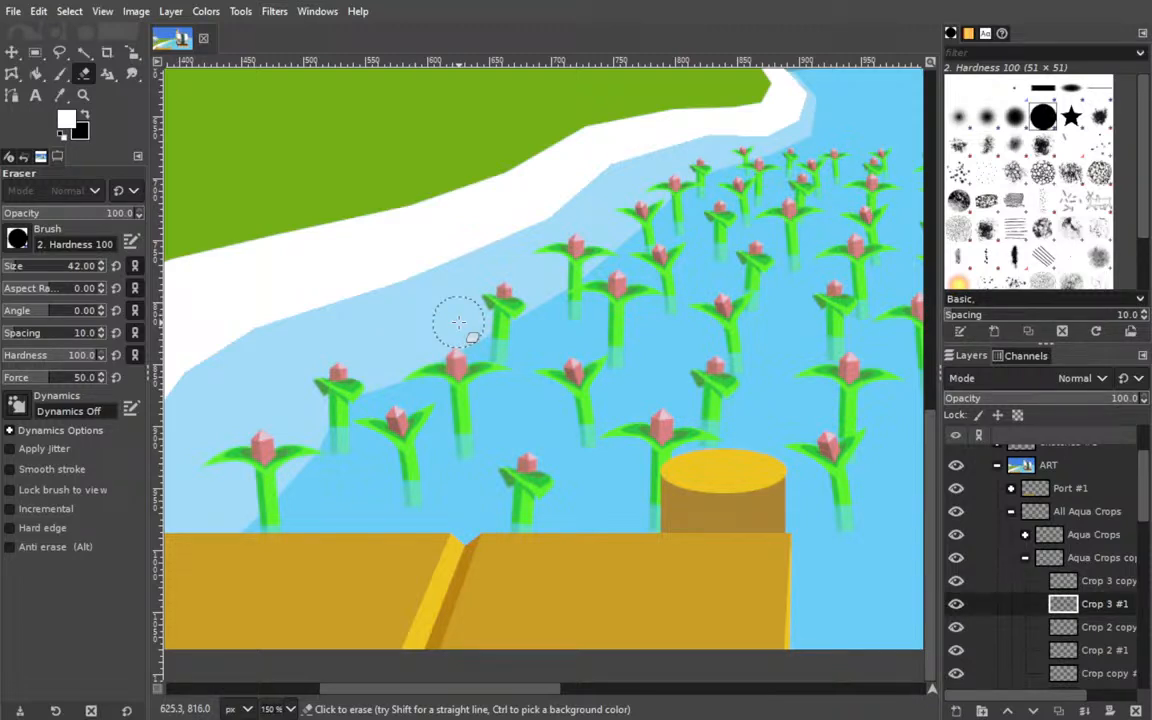
Select the Crop 3 copy #2 layer and spot-erase over the aqua crop in mid-river with the 42 px hard Eraser.
key("m")
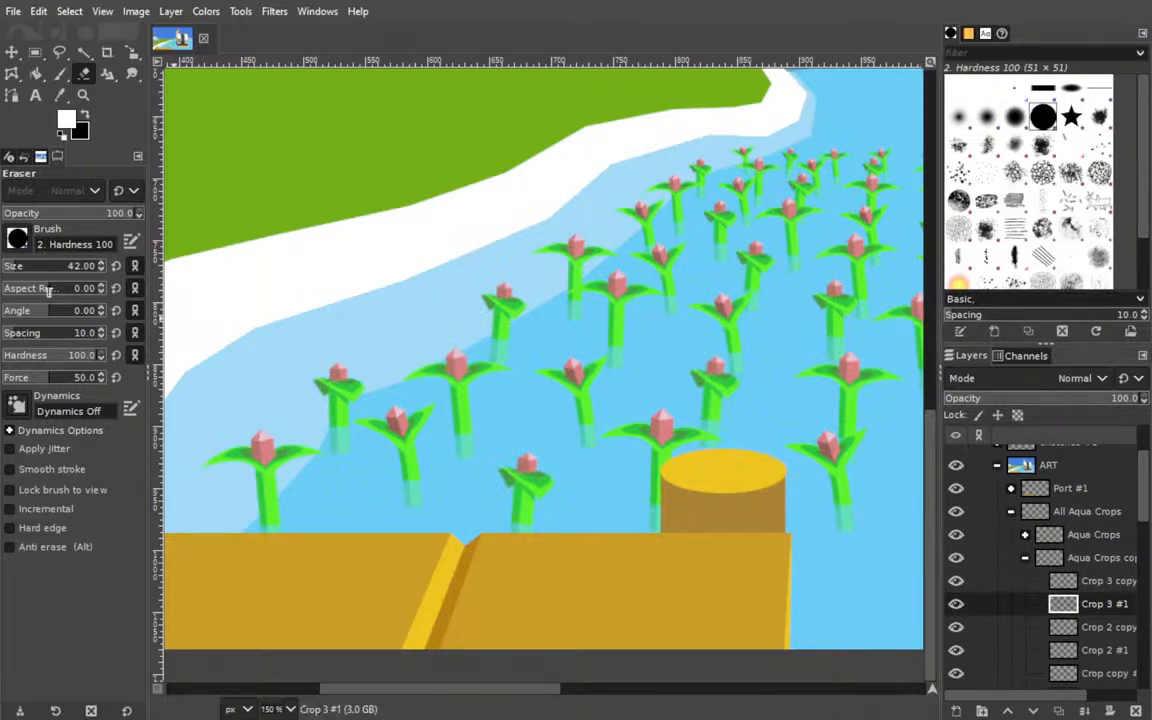
left_click(505, 305, "shift")
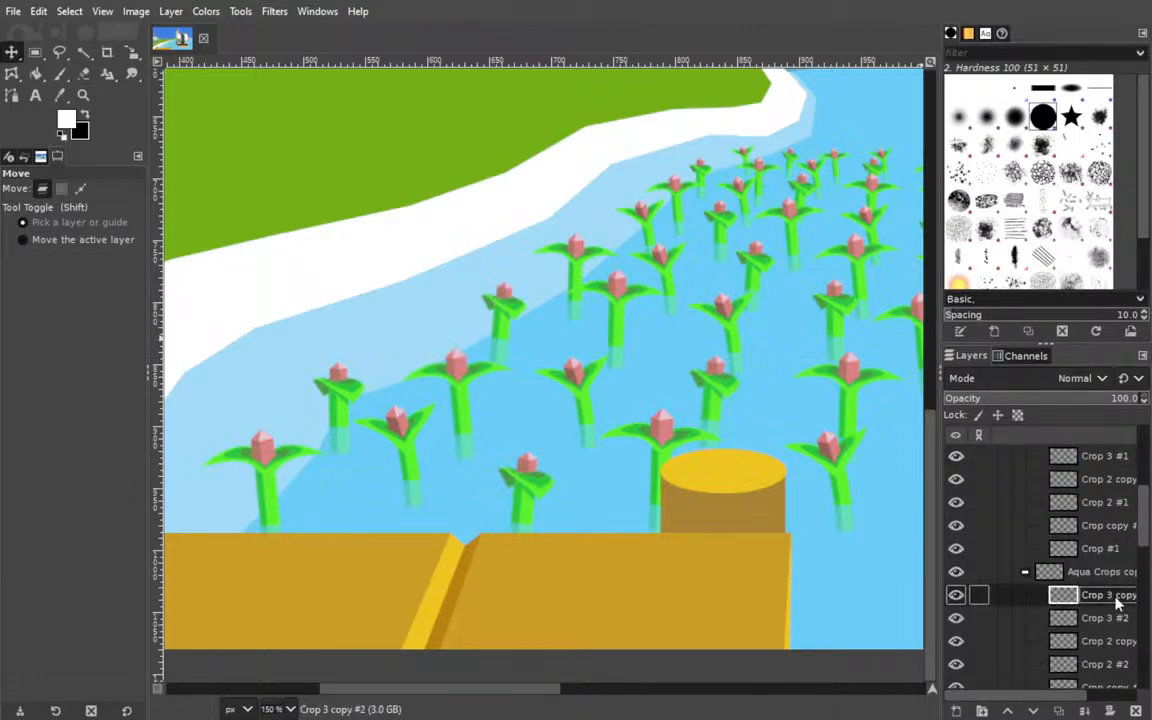
left_click(84, 73)
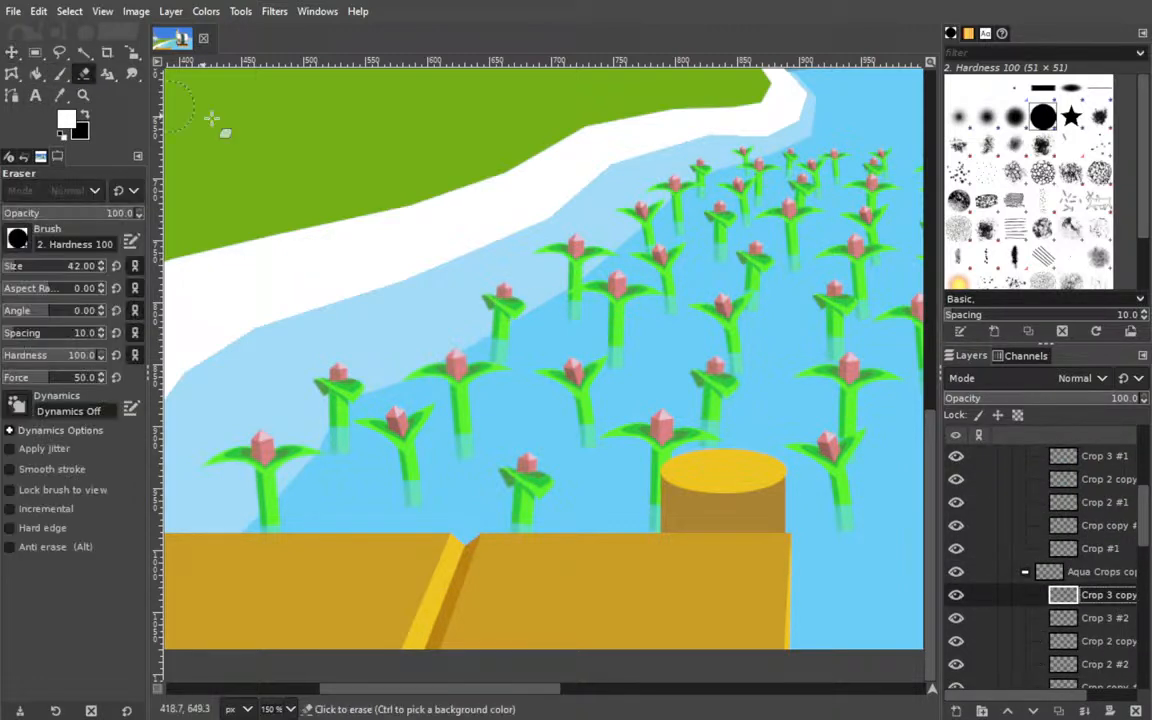
left_click(447, 352)
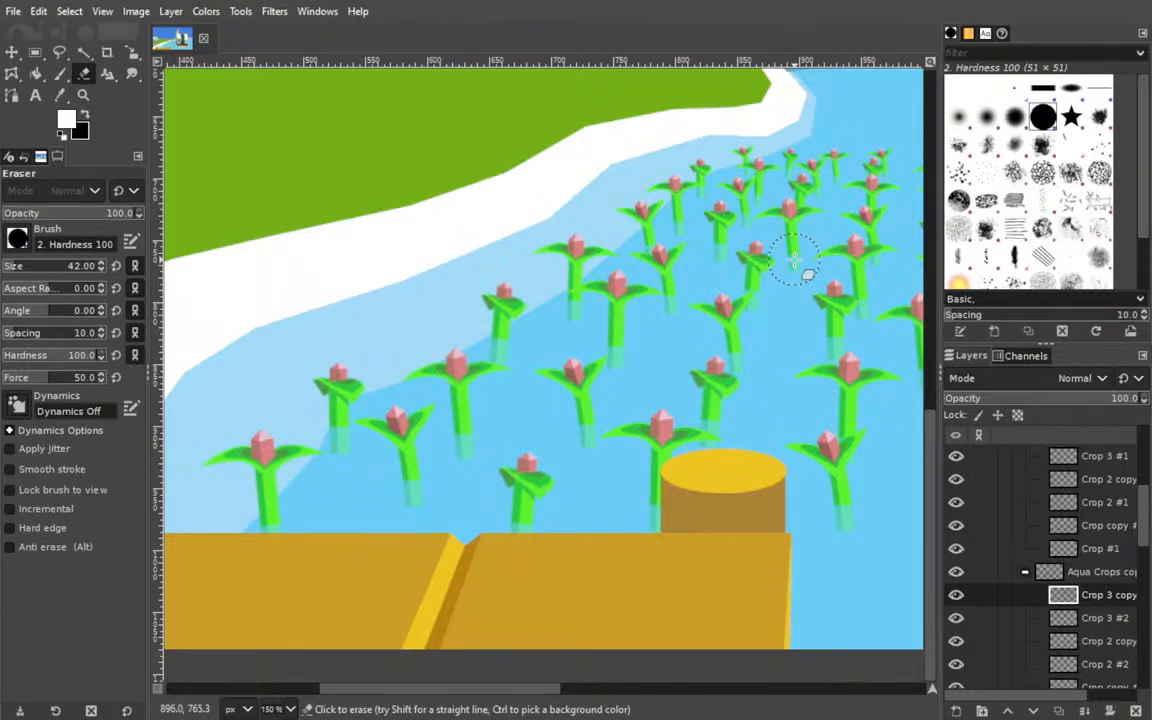
Check the aqua crops along the shore, save Naval Update Art.xcf and return to the full illustration.
left_click_drag(588, 262, 456, 243)
left_click_drag(343, 249, 759, 234)
left_click_drag(424, 237, 319, 261)
key("ctrl+s")
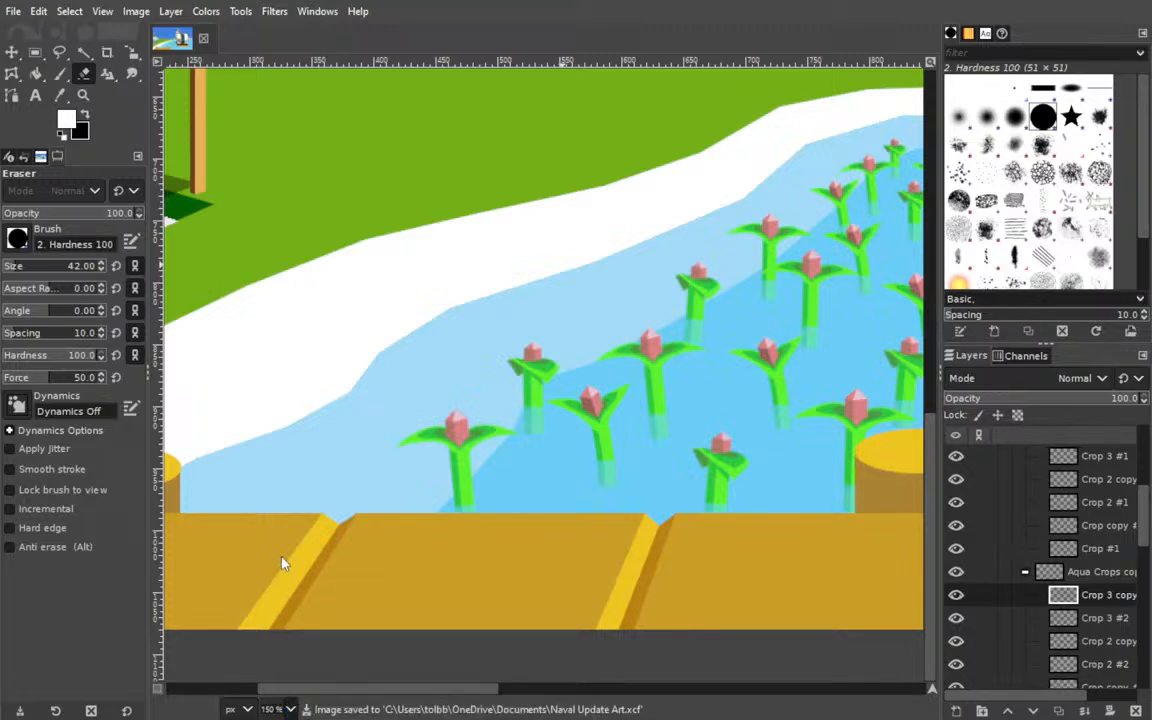
left_click(282, 628)
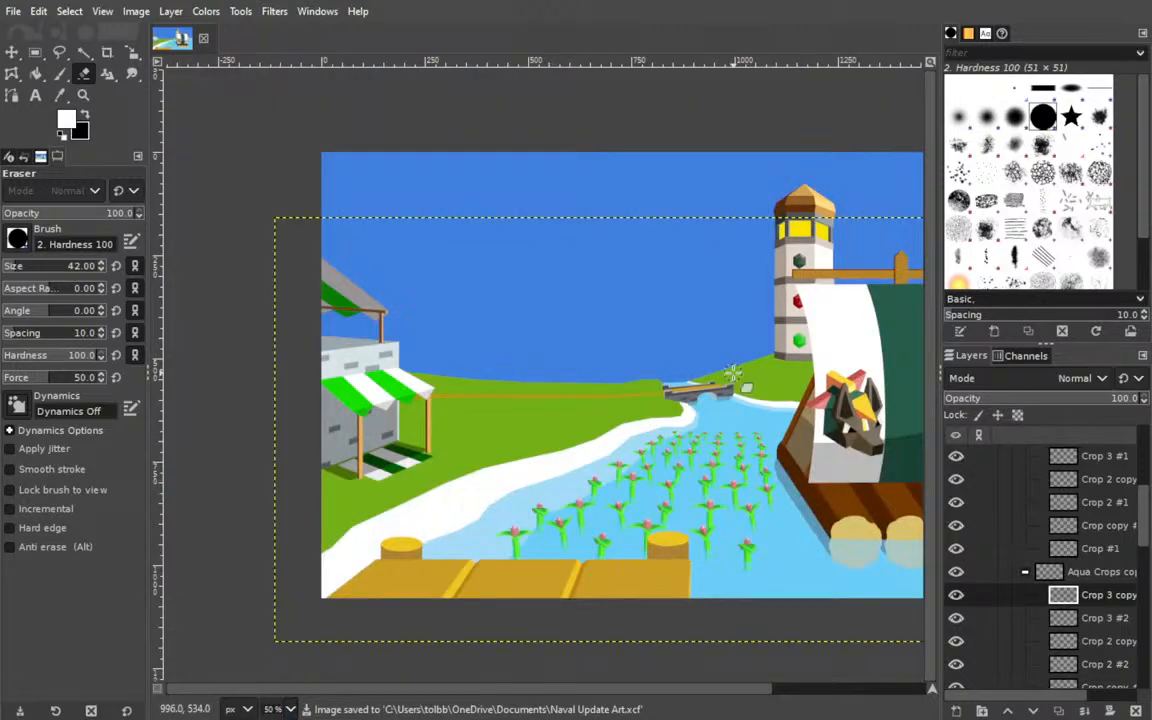
Switch to the Move tool and collapse the open Aqua Crops copy groups and their parent All Aqua Crops group.
left_click(33, 54)
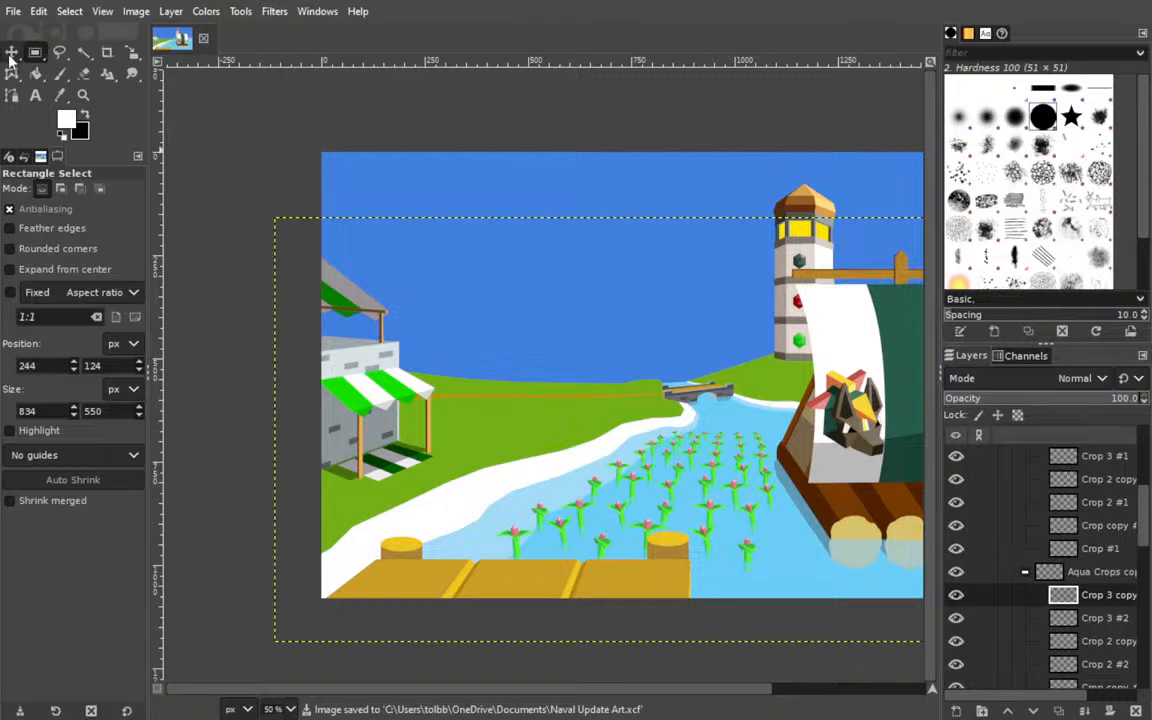
left_click(11, 52)
left_click(1025, 574)
scroll(1056, 566, "up", 4)
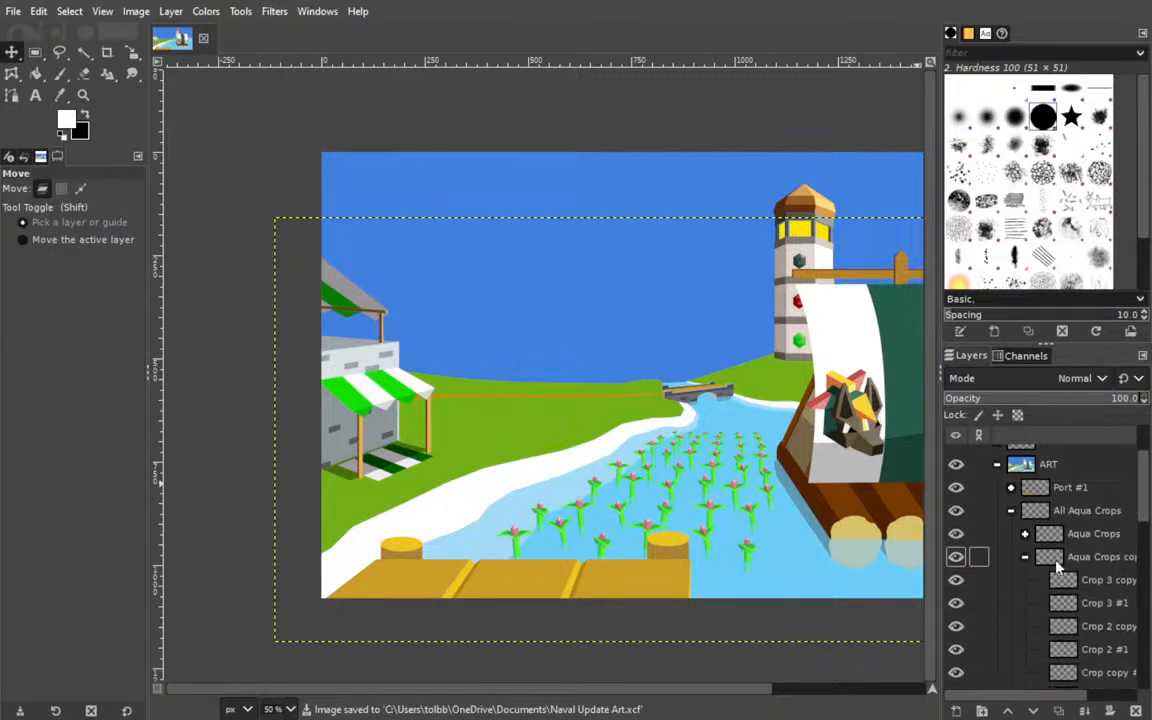
left_click(1025, 557)
left_click(1010, 510)
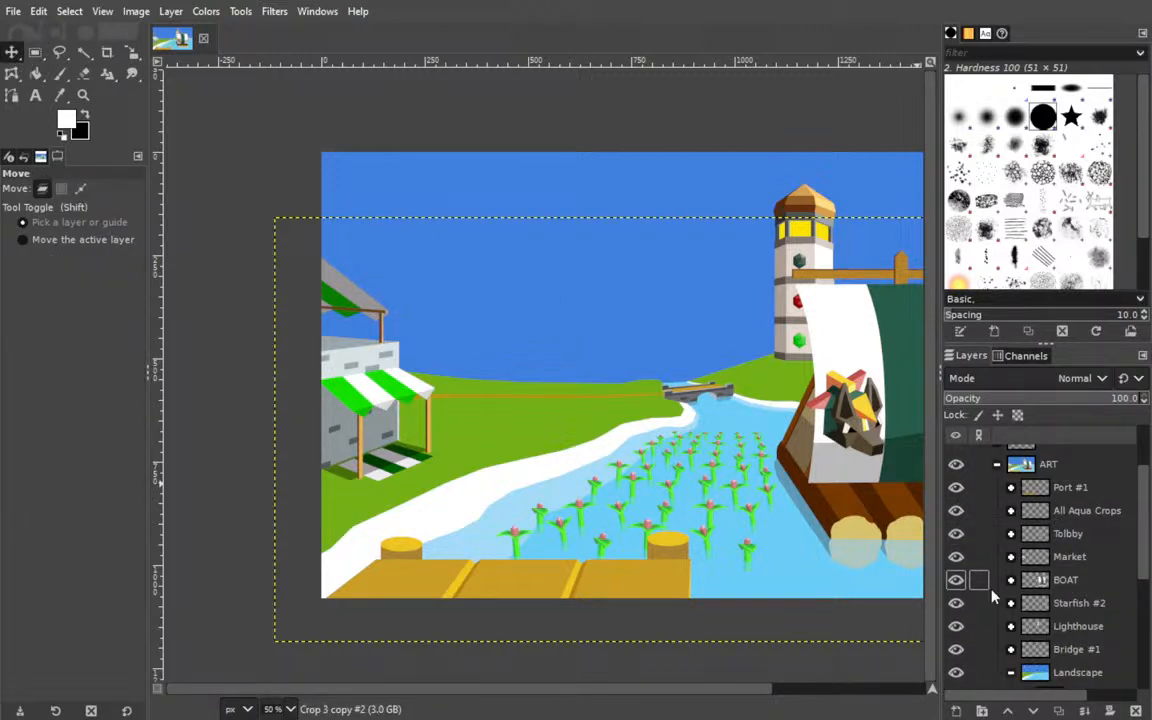
Make Port #1 the active layer and collapse the All Aqua Crops and ART groups.
left_click_drag(653, 434, 476, 393)
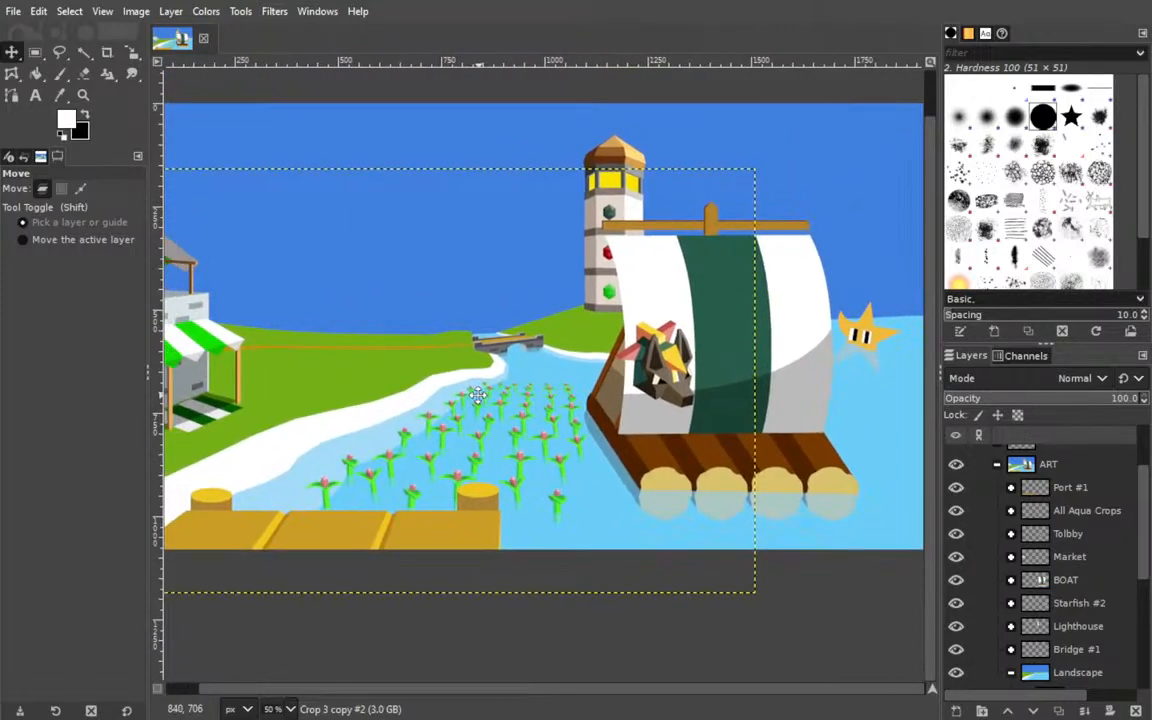
left_click(429, 144)
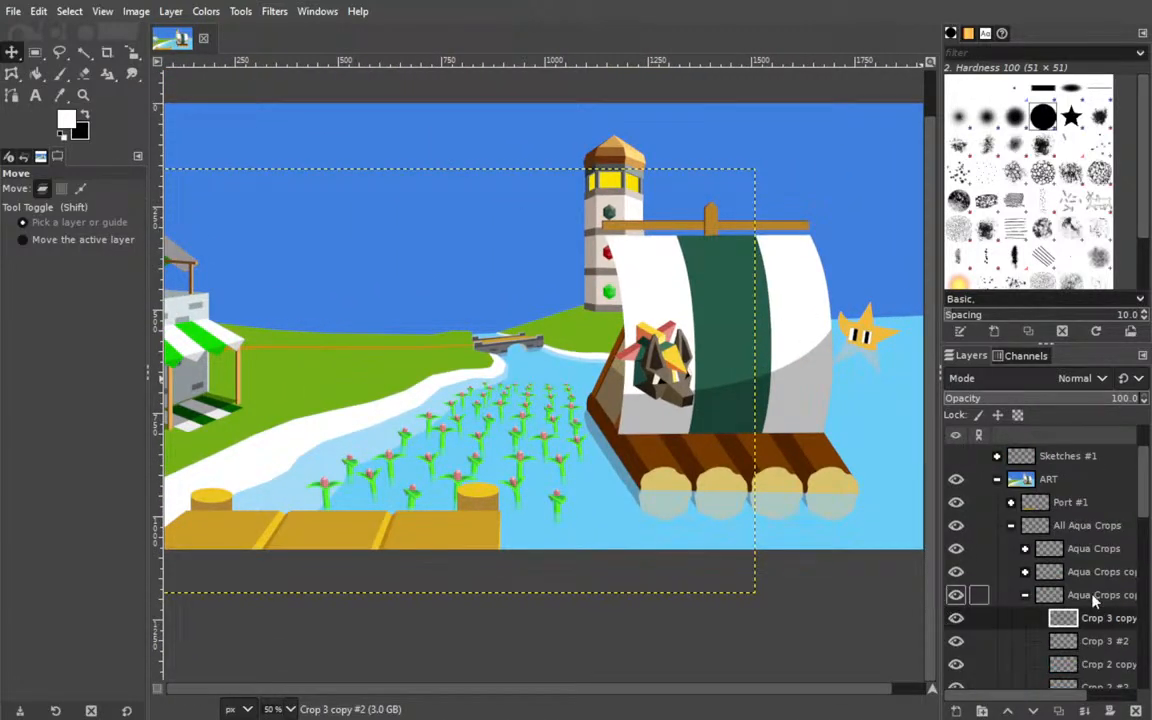
left_click(1066, 502)
left_click(1010, 526)
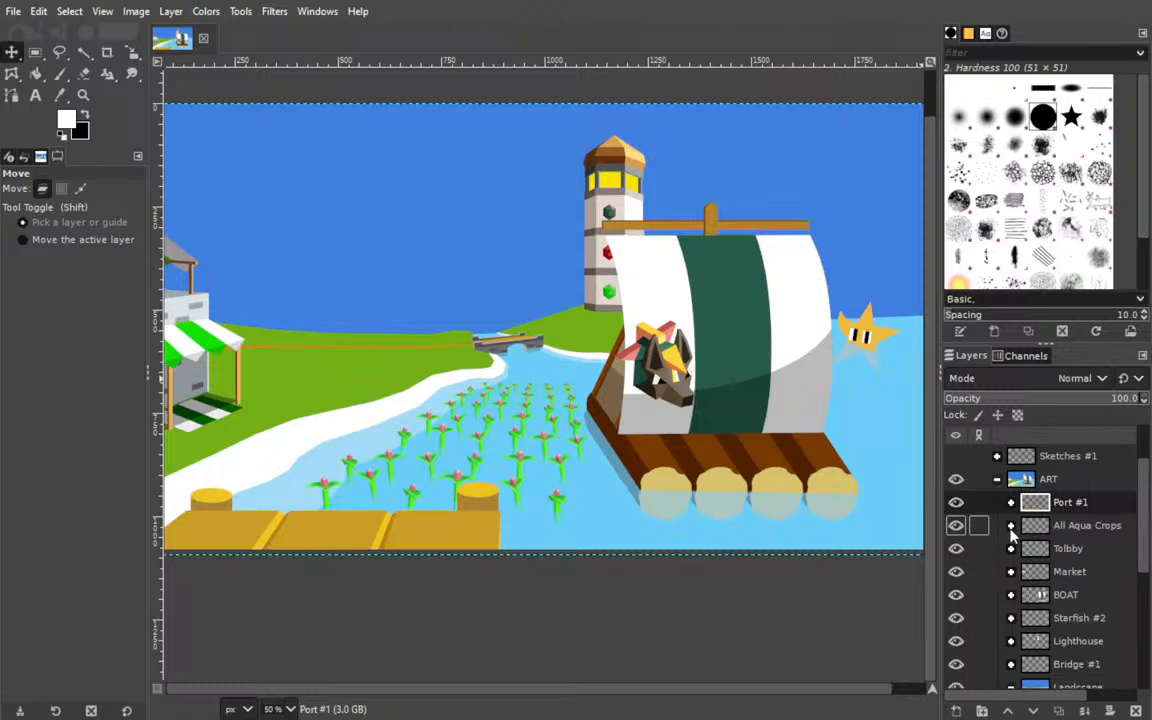
left_click(998, 480)
left_click_drag(567, 491, 602, 548)
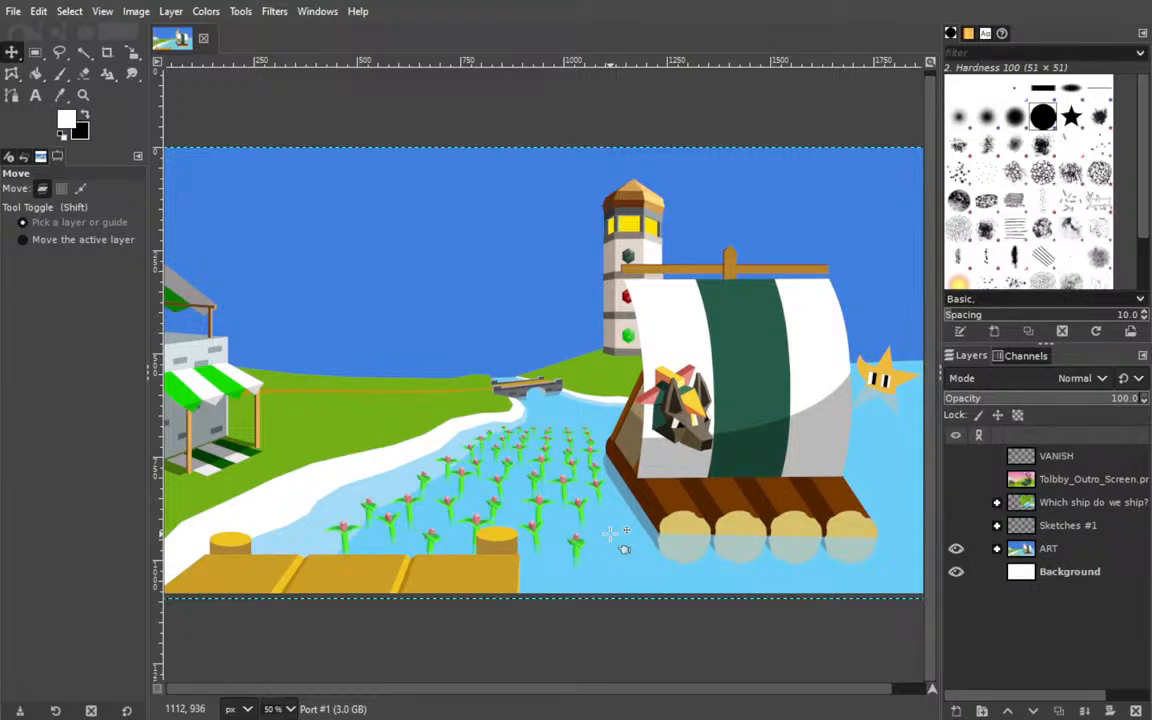
left_click_drag(611, 418, 681, 418)
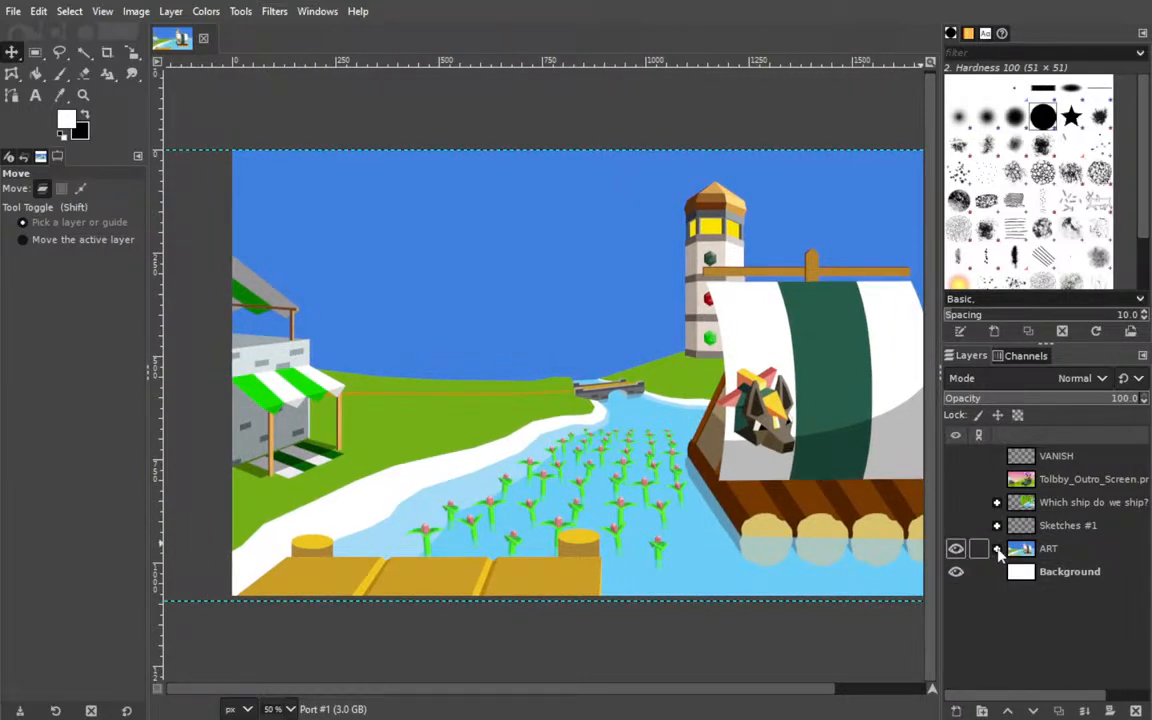
Expand the ART group and add a transparent layer named Sky Gradient directly above Sky in the Landscape group.
left_click(996, 548)
scroll(1066, 570, "down", 9)
scroll(1042, 542, "up", 2)
scroll(1042, 542, "down", 2)
left_click(1090, 658)
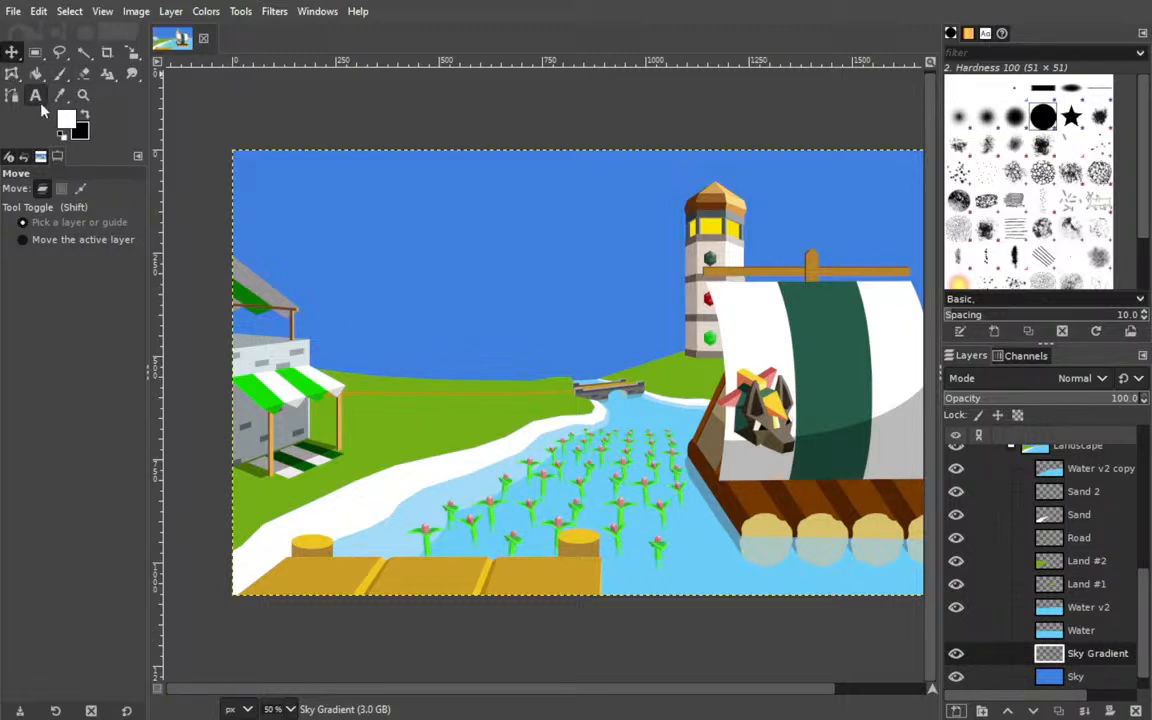
Set white as the foreground and the sky's blue as the background colour, and activate the linear FG to BG Gradient tool.
left_click(66, 121)
left_click(437, 220)
left_click(84, 114)
left_click(110, 78)
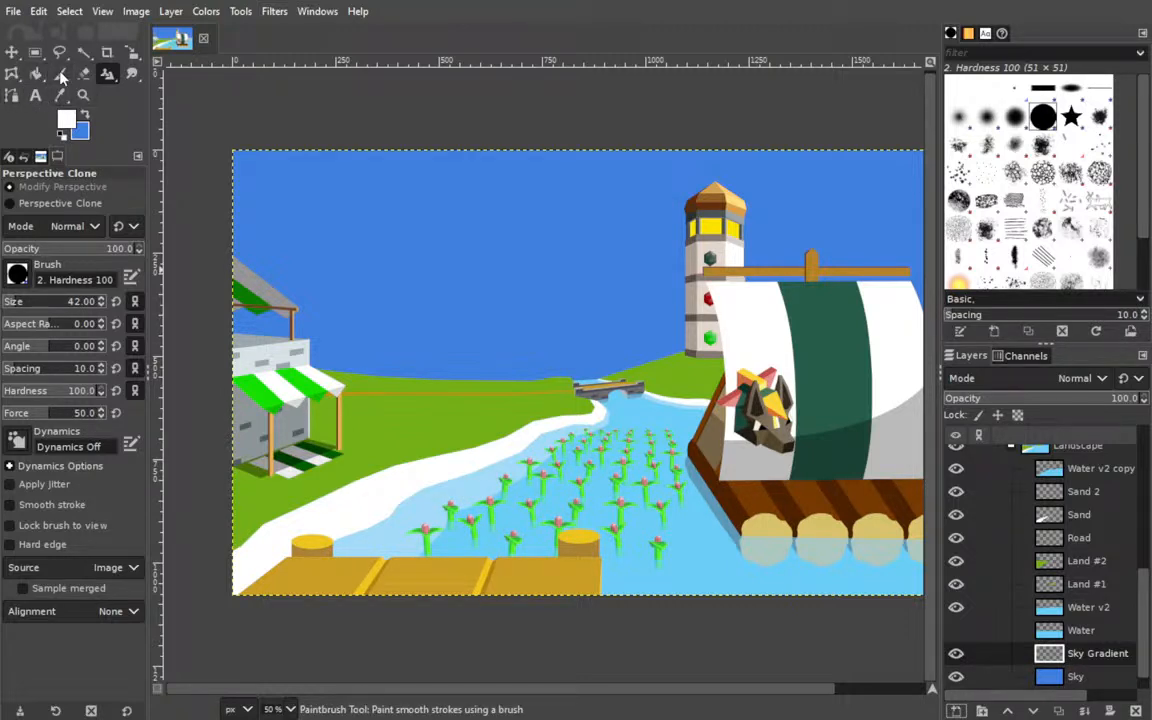
left_click(131, 103)
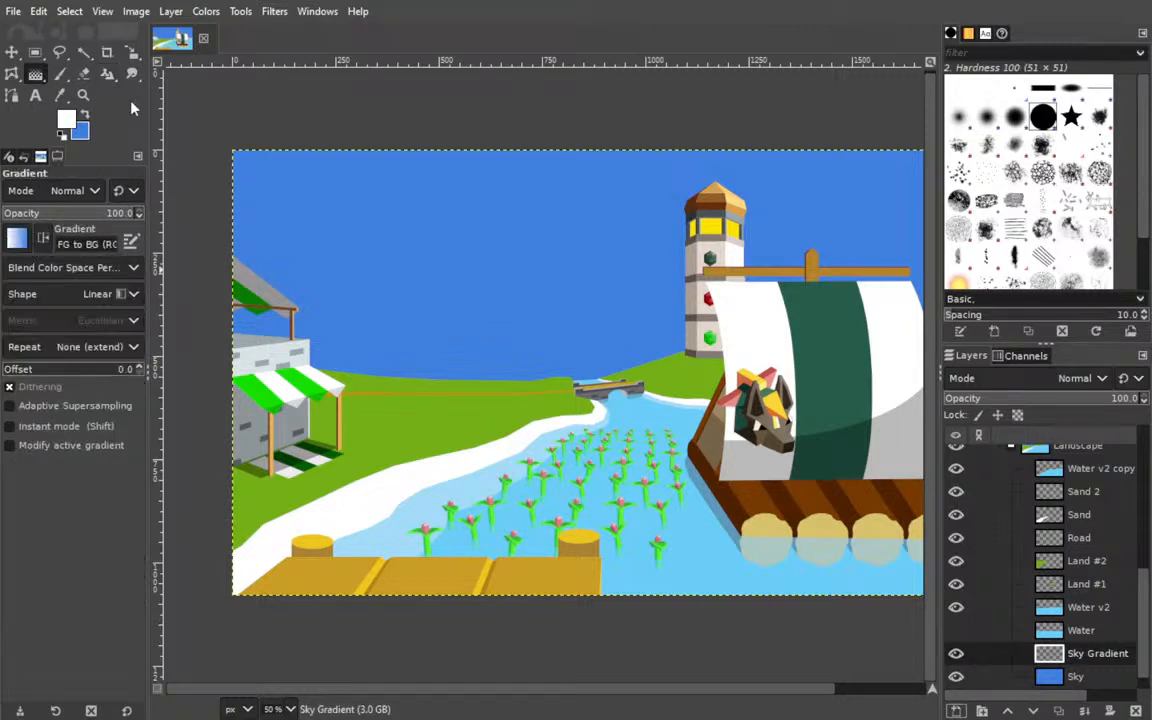
left_click_drag(575, 416, 572, 190)
key("Escape")
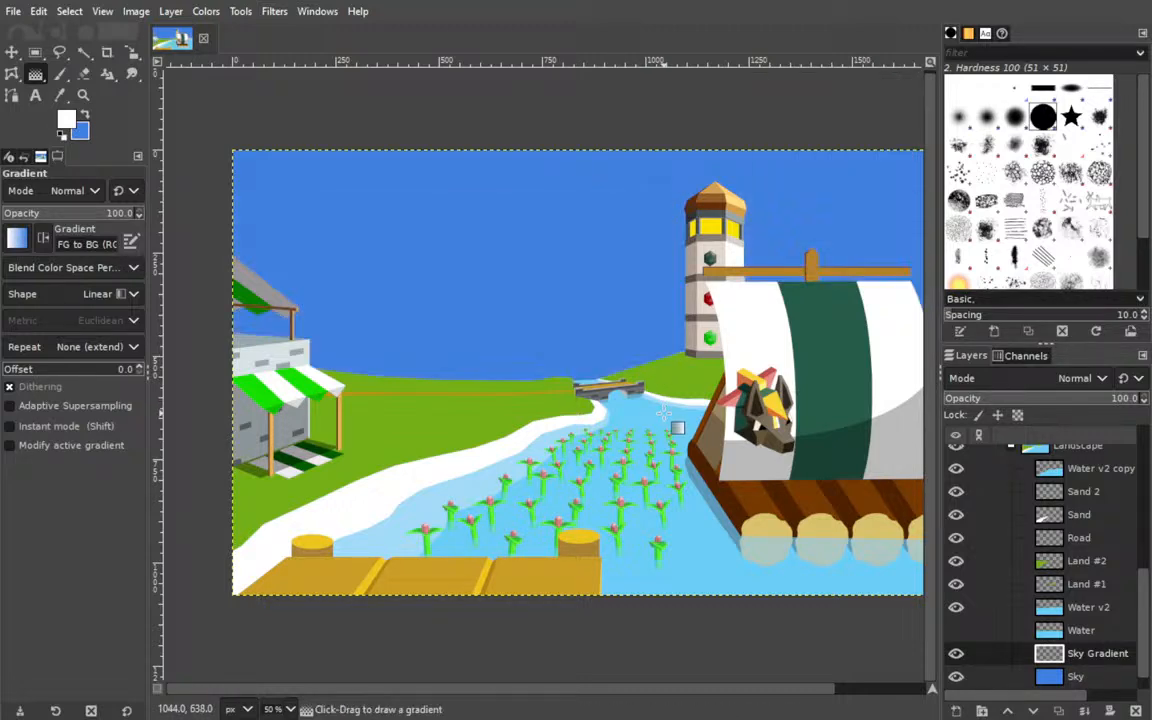
left_click_drag(603, 386, 512, 396)
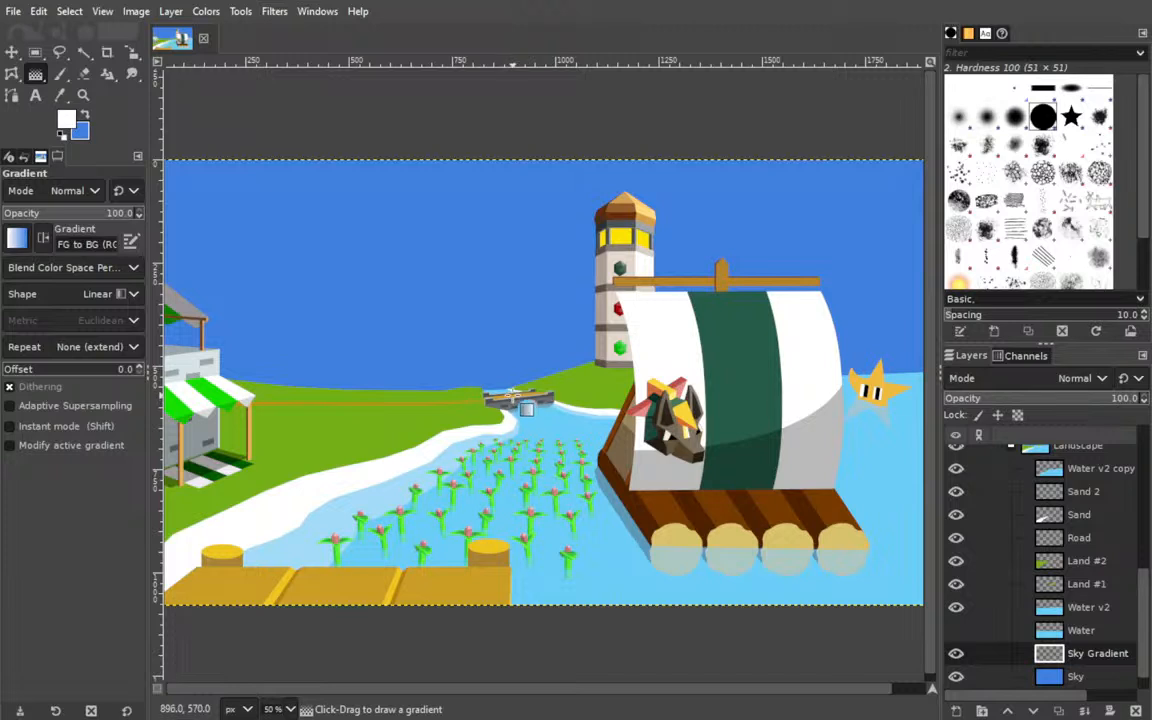
left_click(527, 352)
left_click_drag(527, 352, 536, 180)
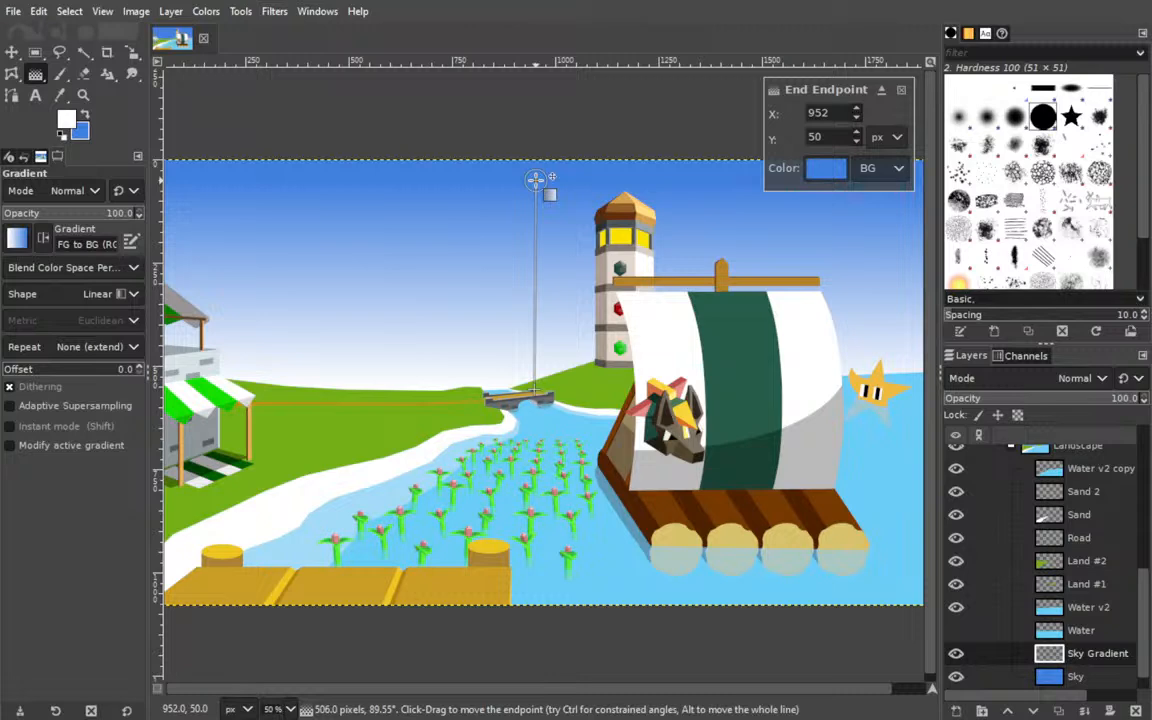
key("Escape")
Draw a vertical white-to-blue gradient on Sky Gradient from the image's lower edge up to X 948, Y 32, briefly trying black instead of white.
left_click_drag(530, 605, 534, 173)
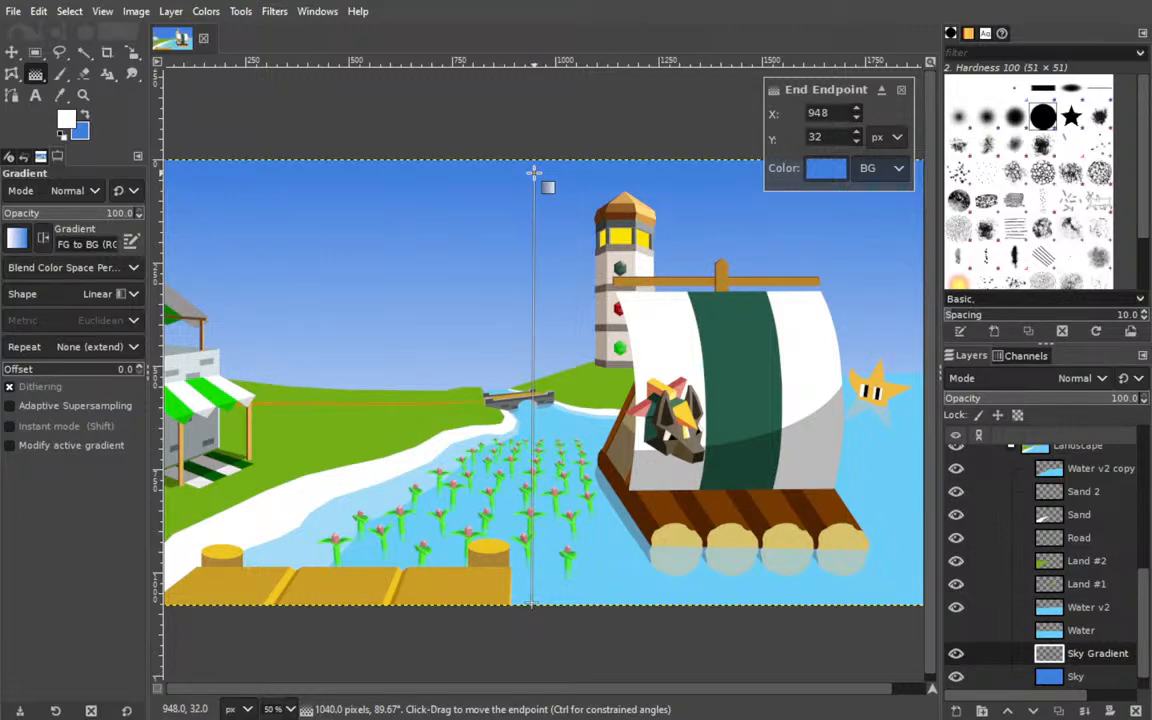
mouse_move(388, 449)
left_mouse_down()
mouse_move(525, 426)
mouse_move(379, 436)
left_mouse_up()
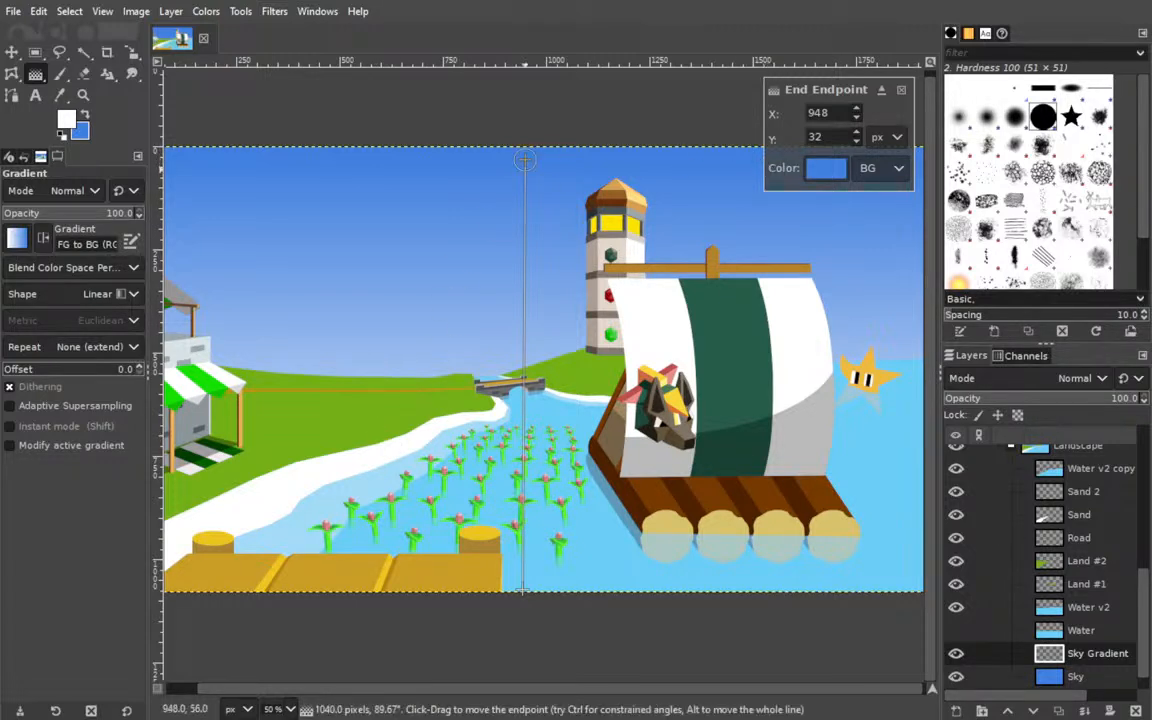
left_click(66, 120)
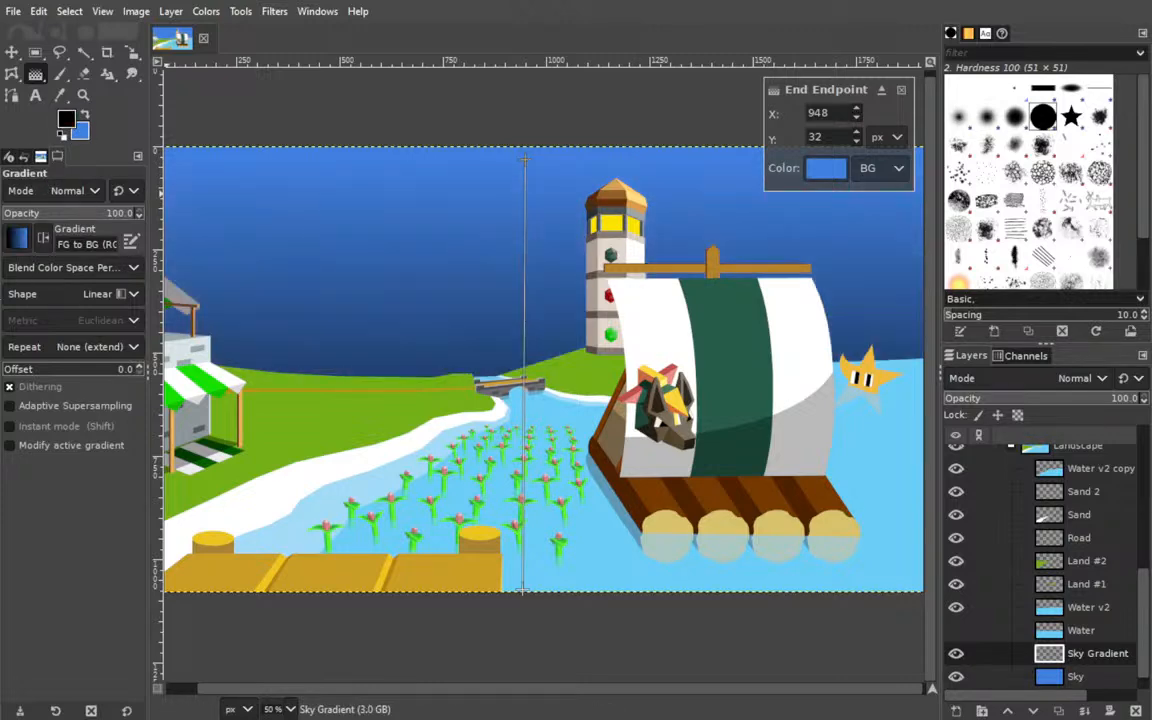
left_click(66, 120)
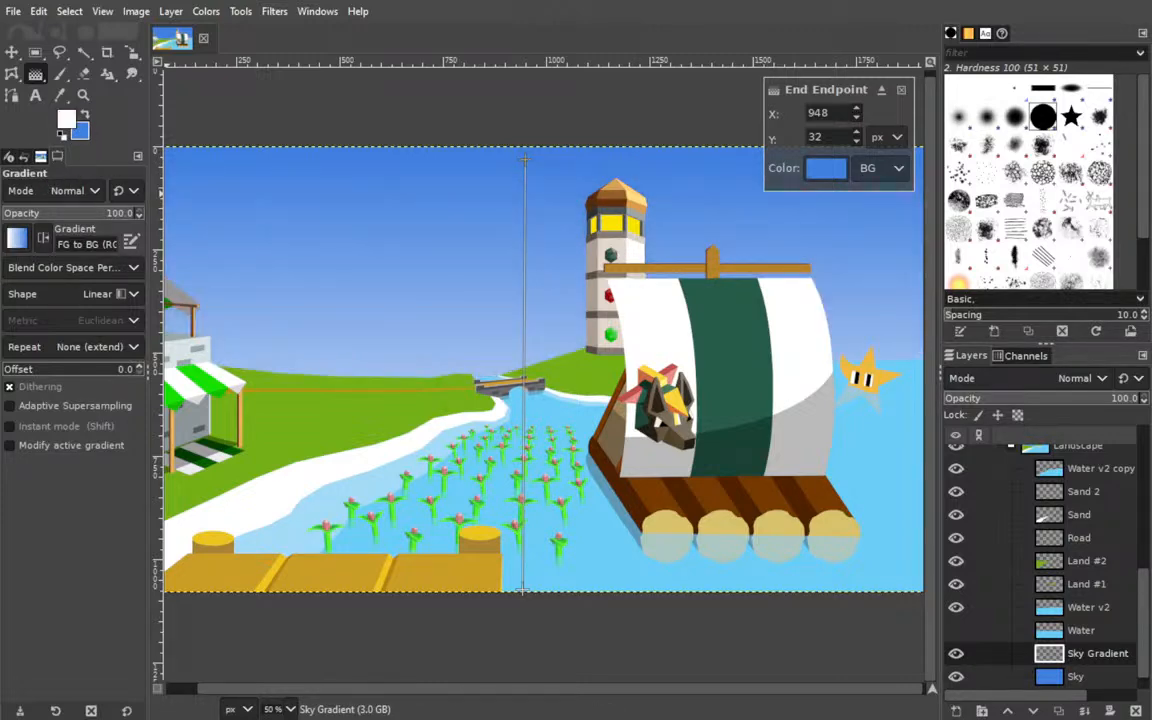
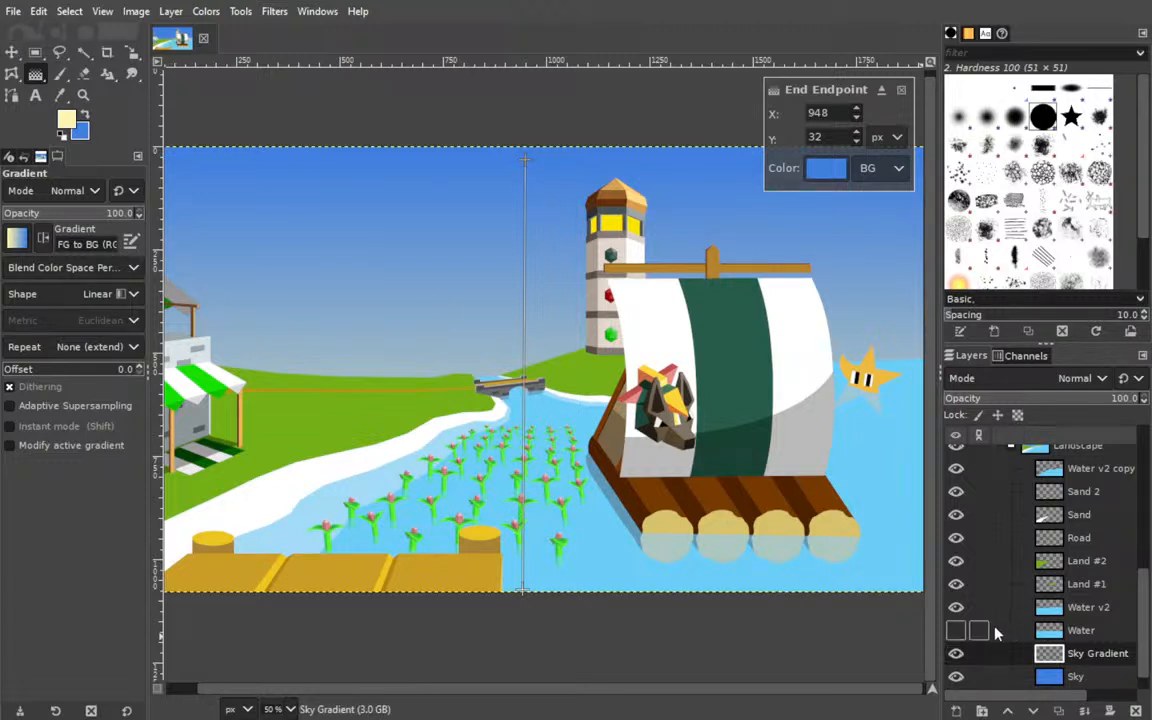
Collapse the Landscape group and try a stronger yellow as the sky gradient's foreground colour, saving the image.
scroll(1010, 530, "up", 2)
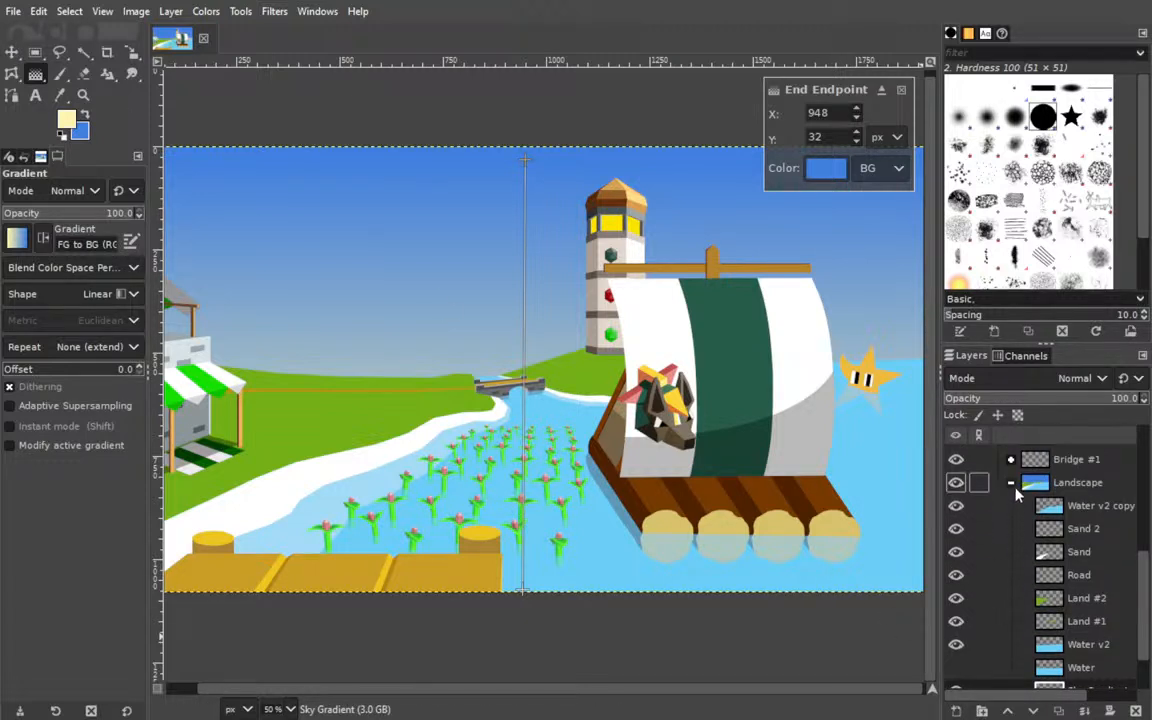
scroll(1014, 488, "up", 4)
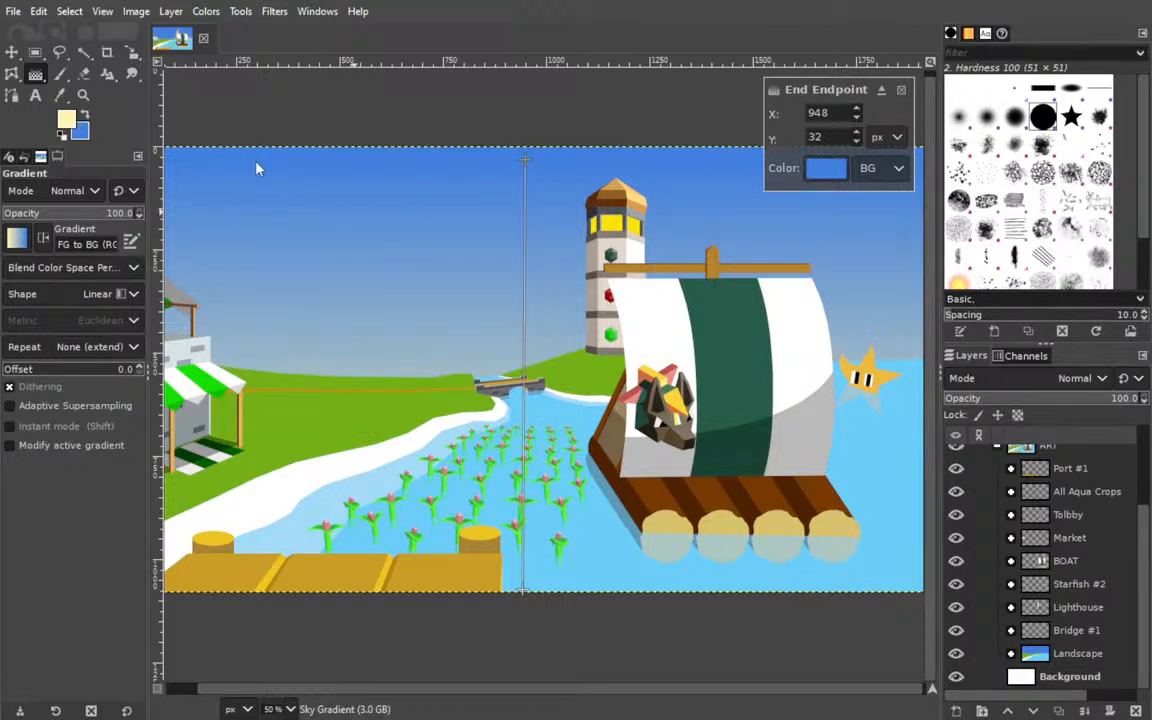
mouse_move(258, 150)
left_mouse_down()
mouse_move(235, 151)
mouse_move(283, 159)
mouse_move(261, 158)
left_mouse_up()
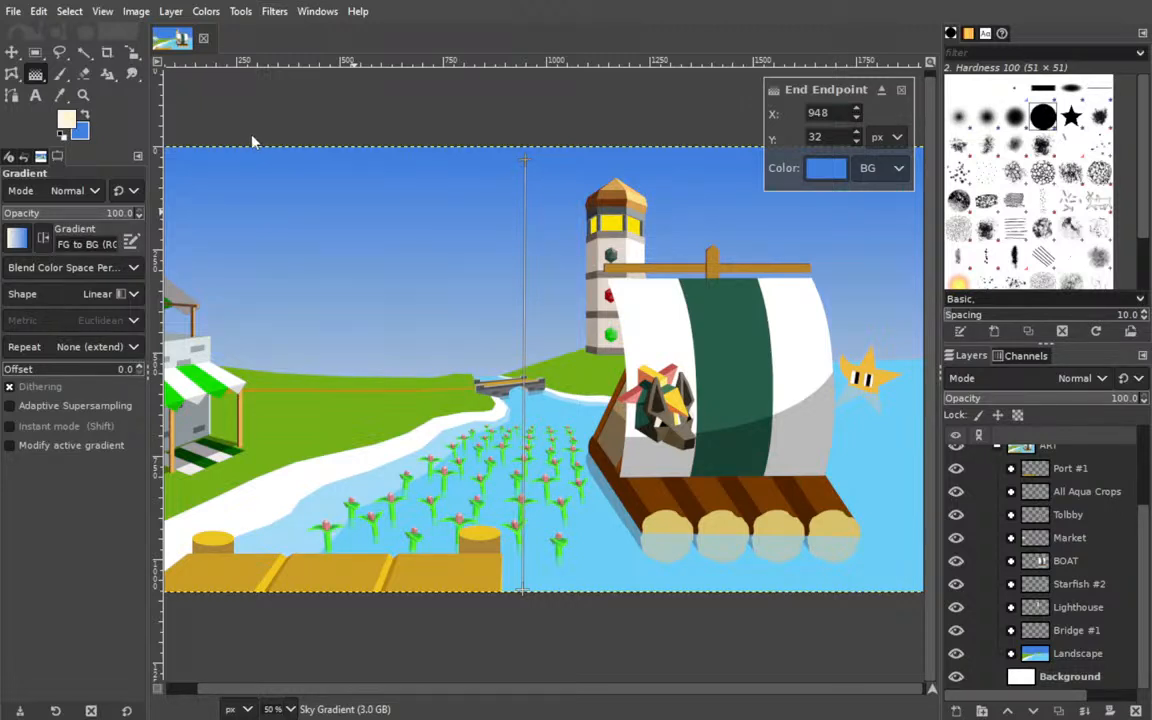
left_click(194, 140)
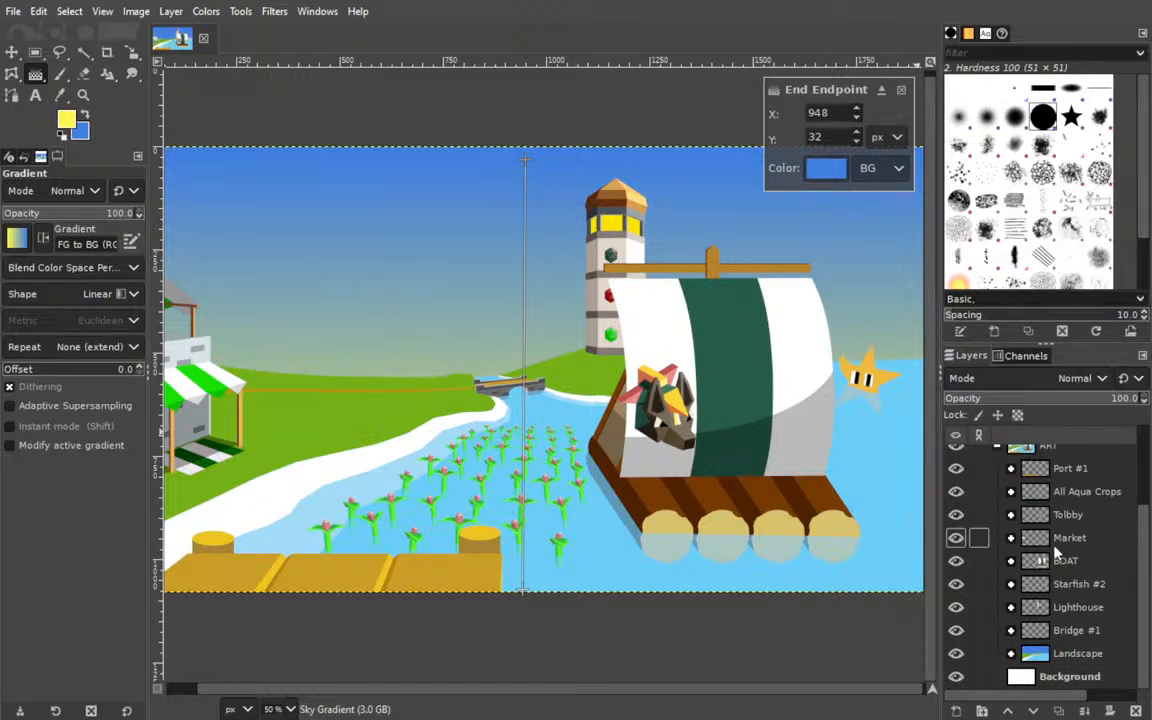
key("ctrl+s")
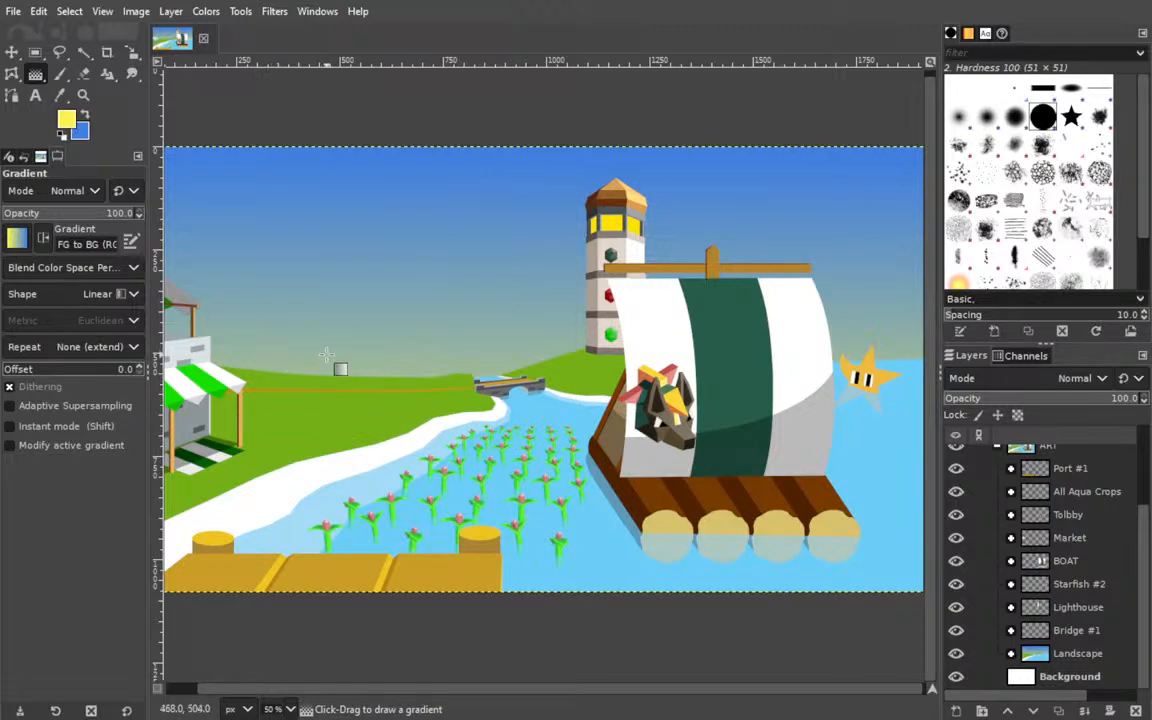
Expand the Landscape group and add a layer named Sand 3 directly above Sand 2.
left_click_drag(376, 381, 526, 314)
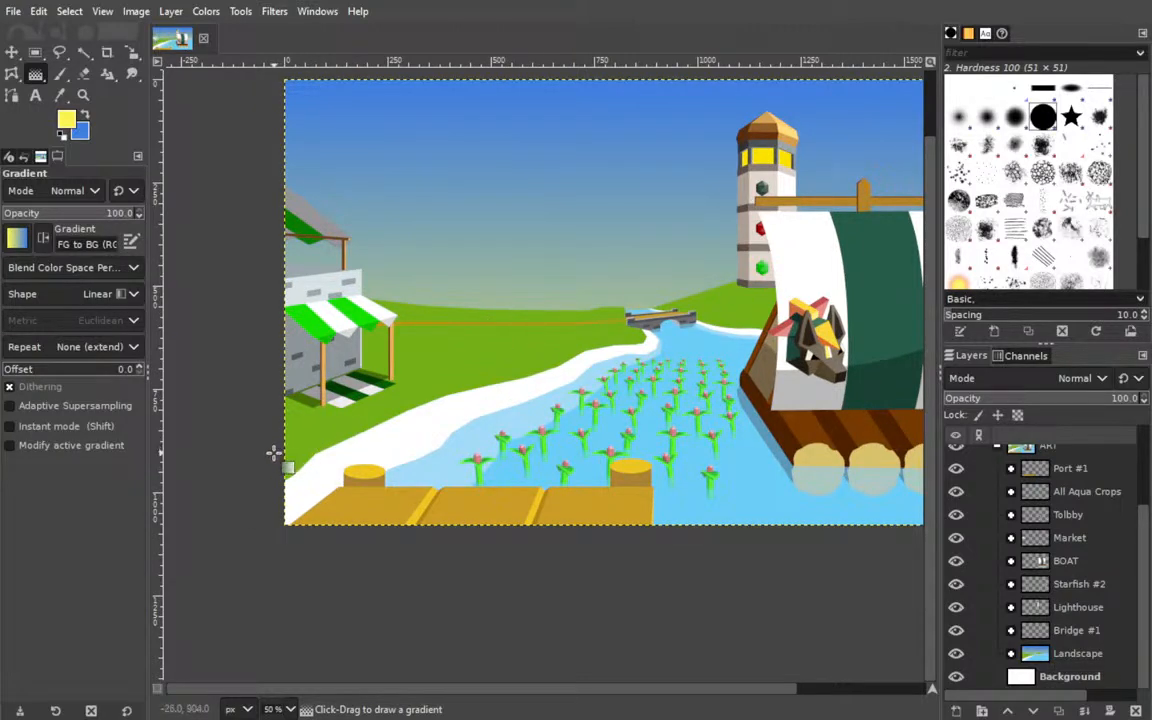
left_click(1010, 653)
scroll(1060, 580, "down", 5)
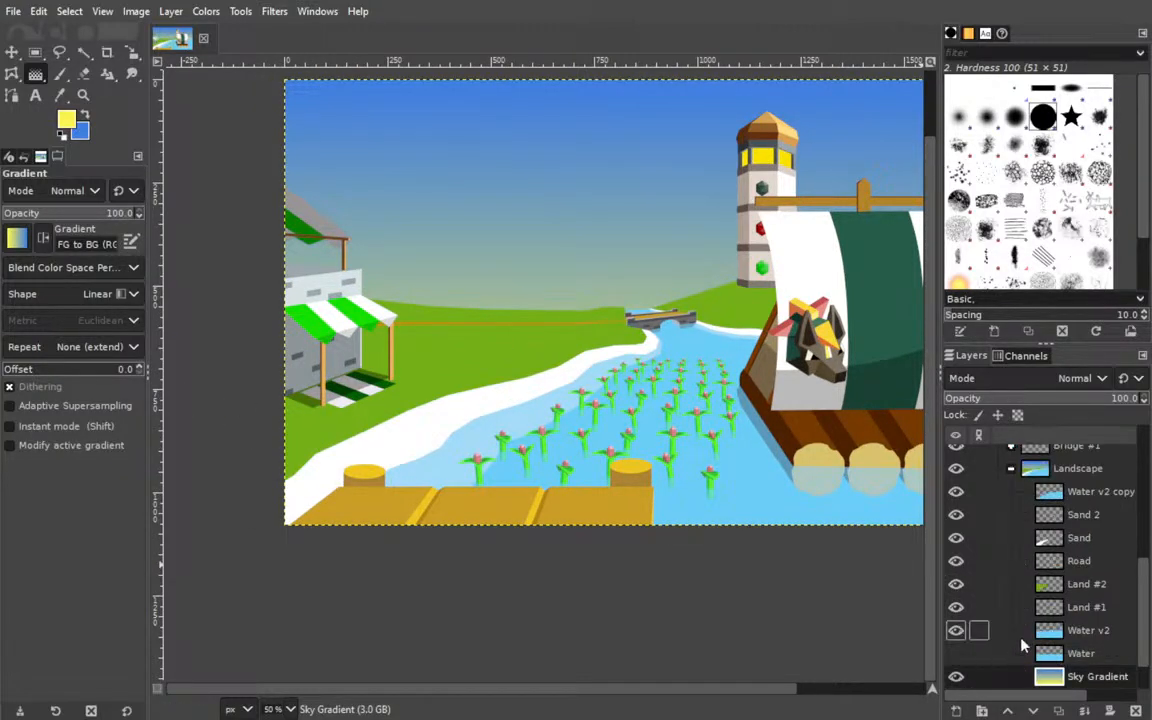
scroll(1062, 578, "up", 2)
left_click(1090, 582)
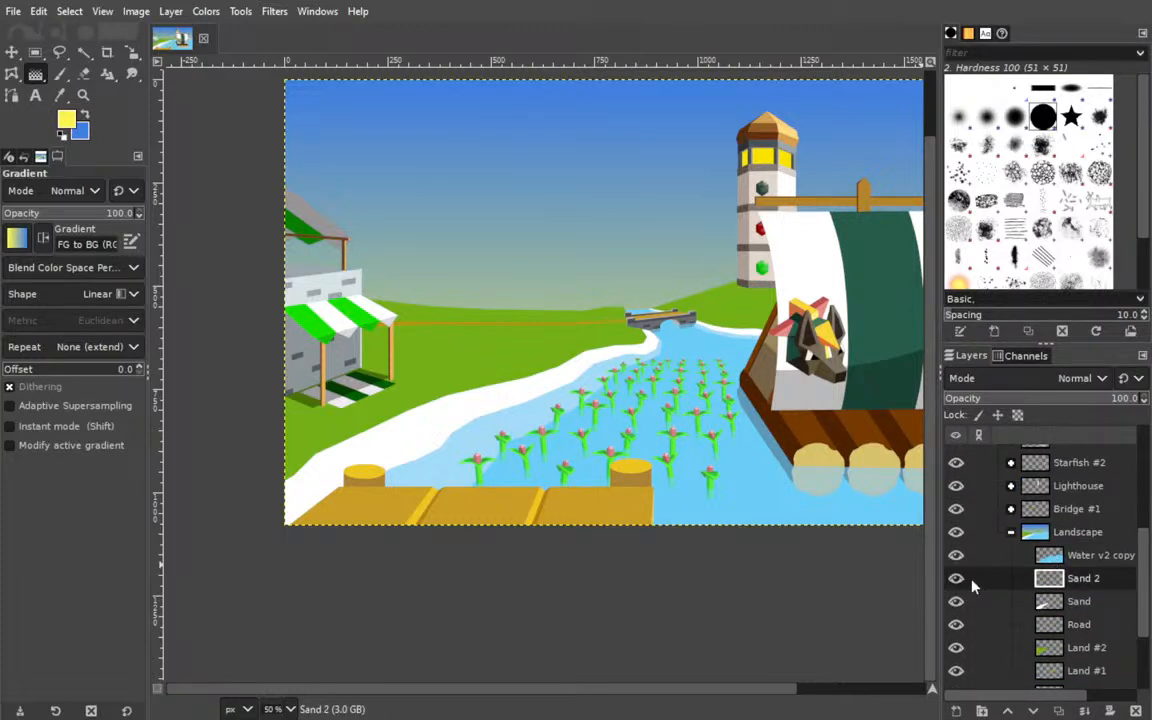
key("shift+ctrl+d")
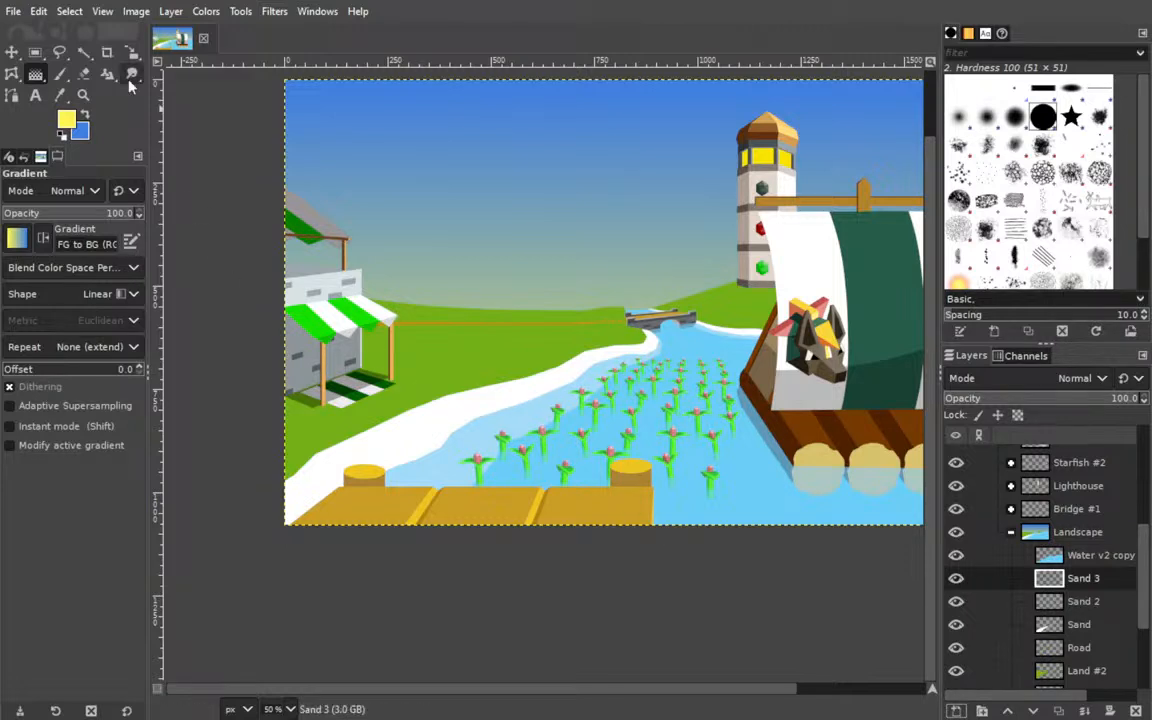
Sample the sand's white and fill a closed triangular path with it on Sand 3, covering the grass at the image's left edge above the pier.
left_click(61, 96)
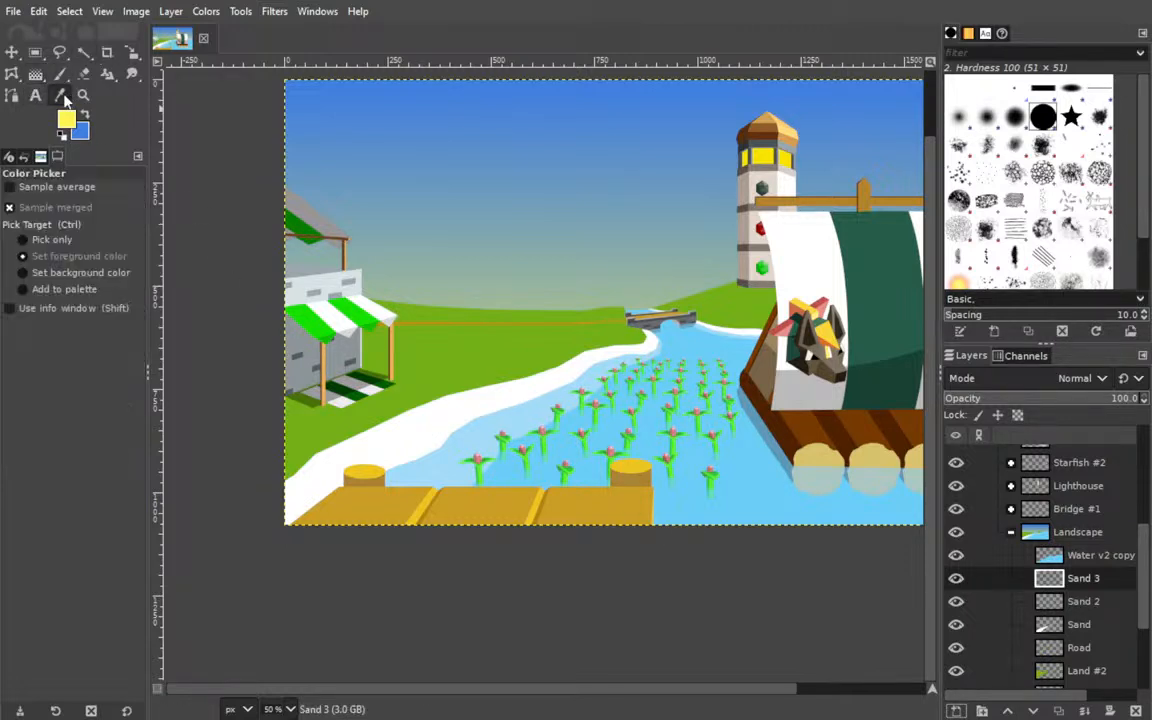
left_click(388, 378)
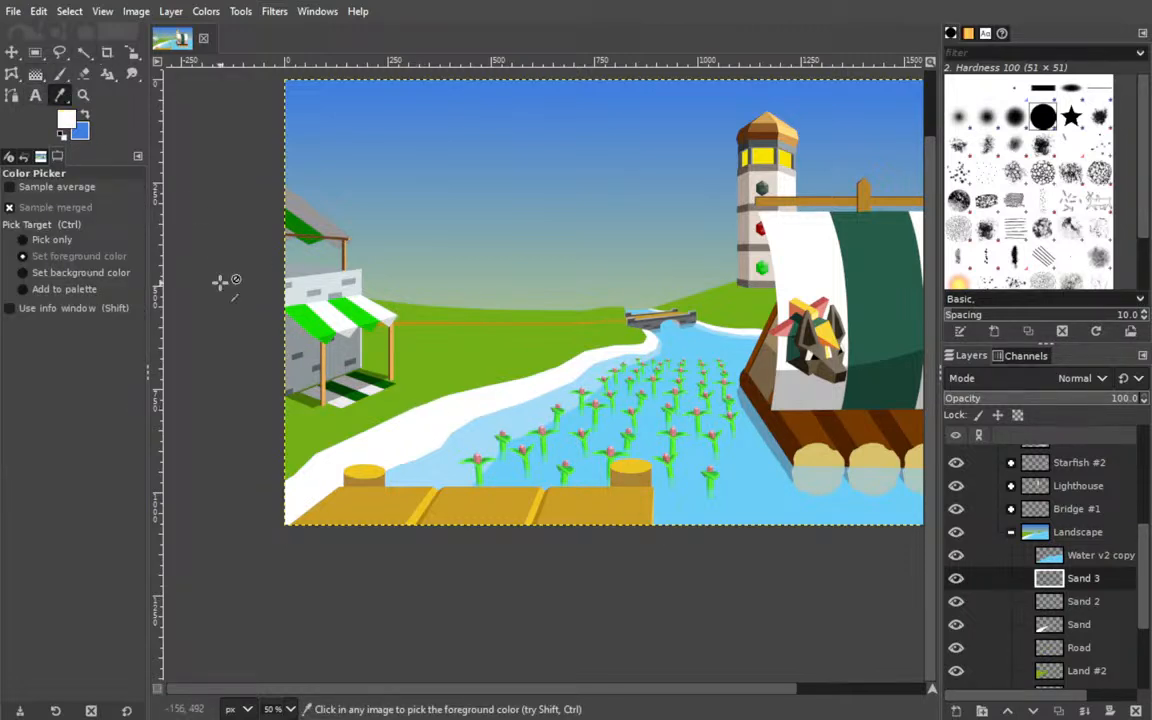
left_click(11, 95)
left_click_drag(244, 450, 261, 526)
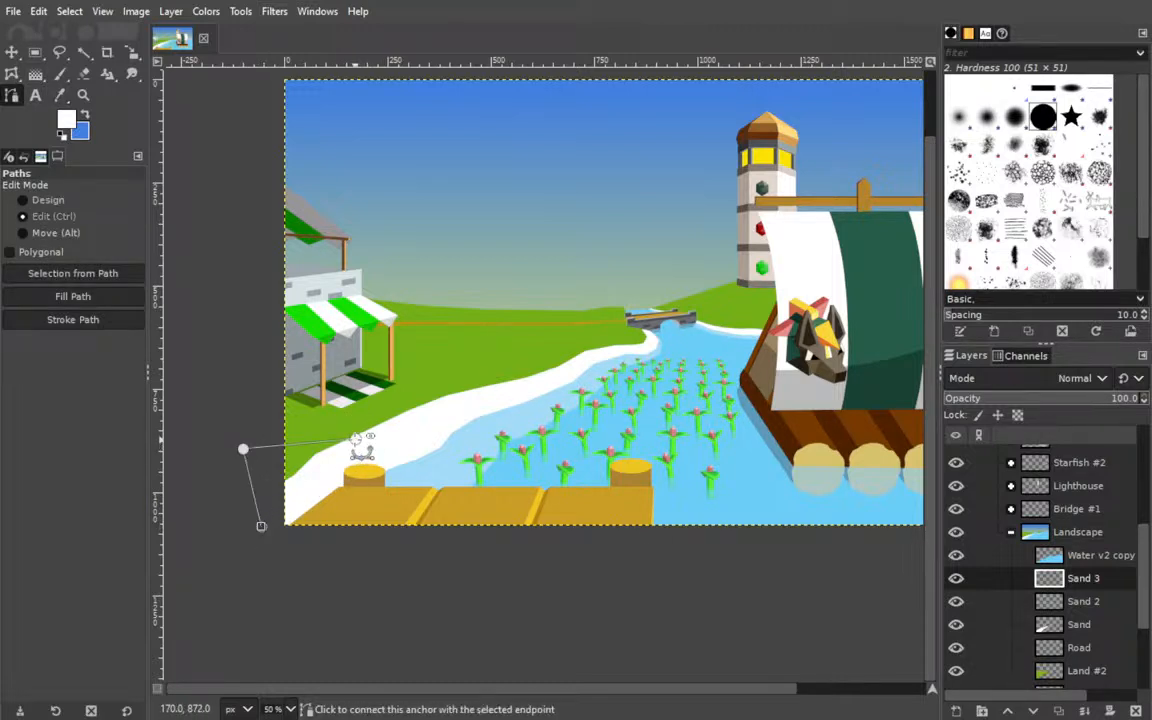
left_click(355, 439, "ctrl")
left_click(73, 274)
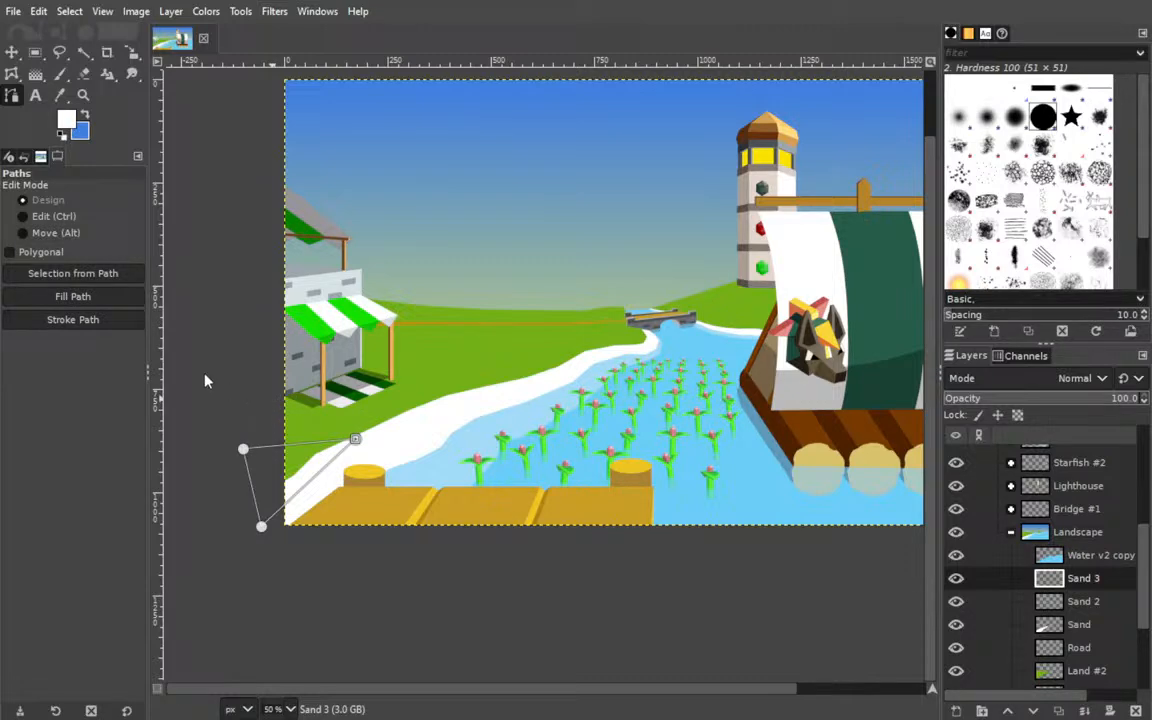
left_click(332, 417)
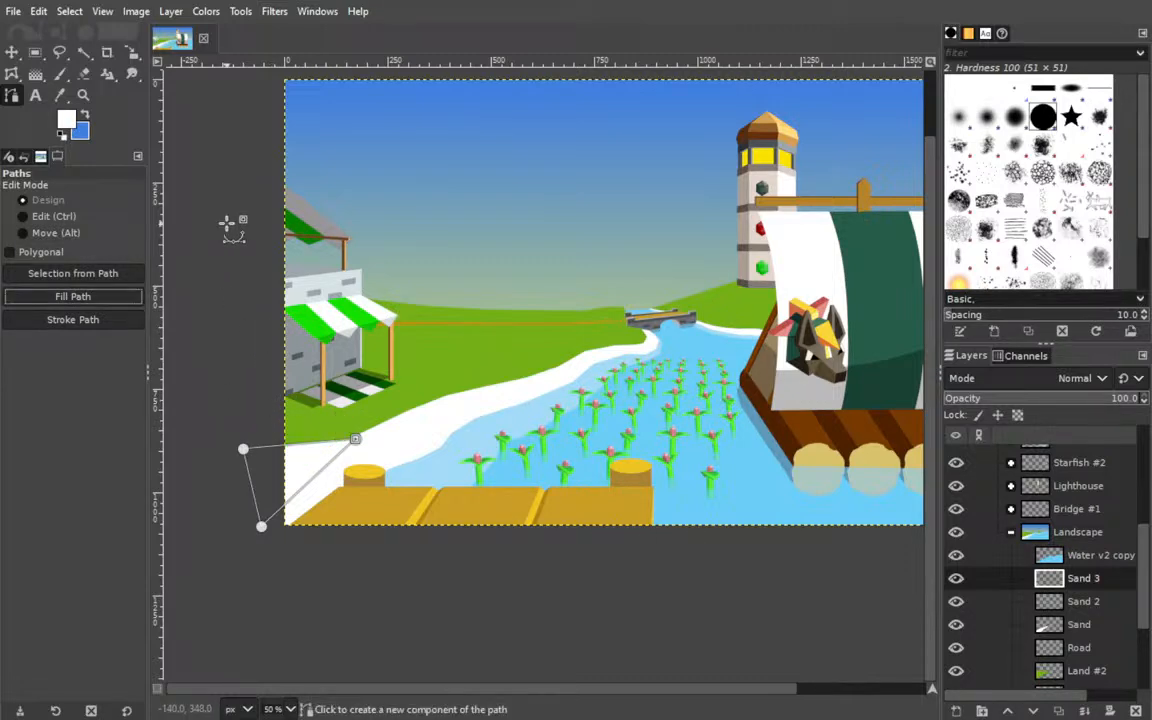
Leave path editing for the Move tool, save the image and collapse the Landscape group.
left_click(12, 52)
left_click_drag(686, 369, 572, 430)
key("ctrl+s")
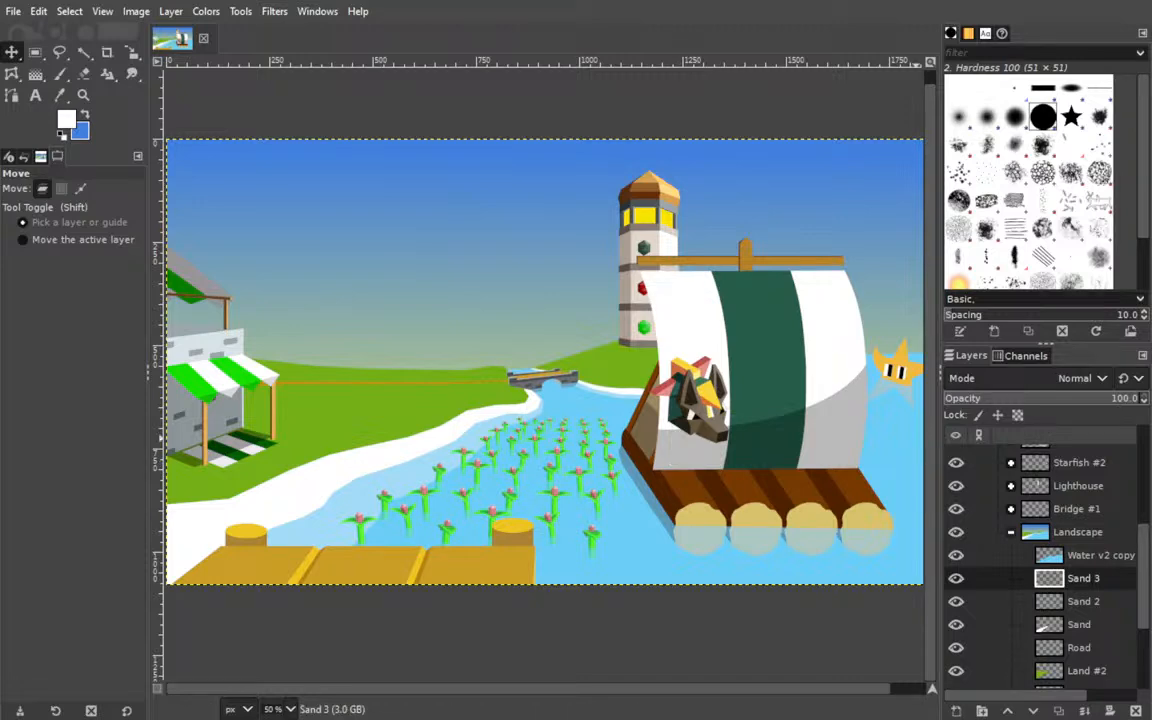
left_click(1011, 532)
left_click_drag(606, 359, 636, 376)
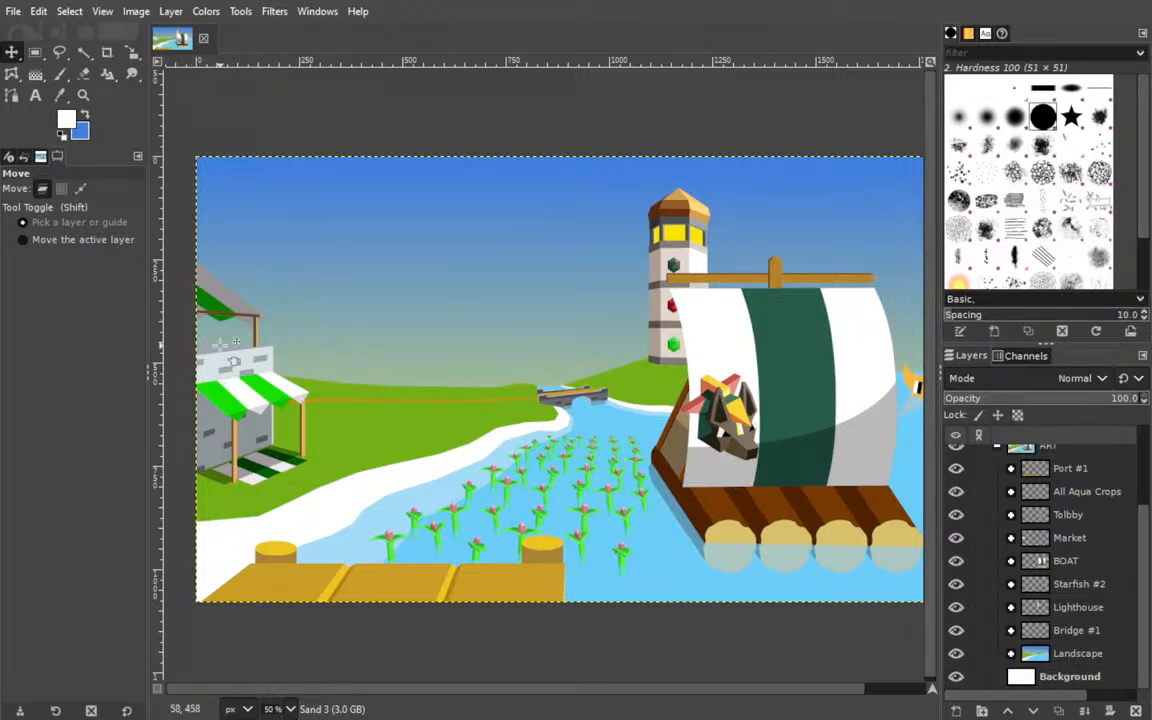
left_click_drag(507, 448, 474, 457)
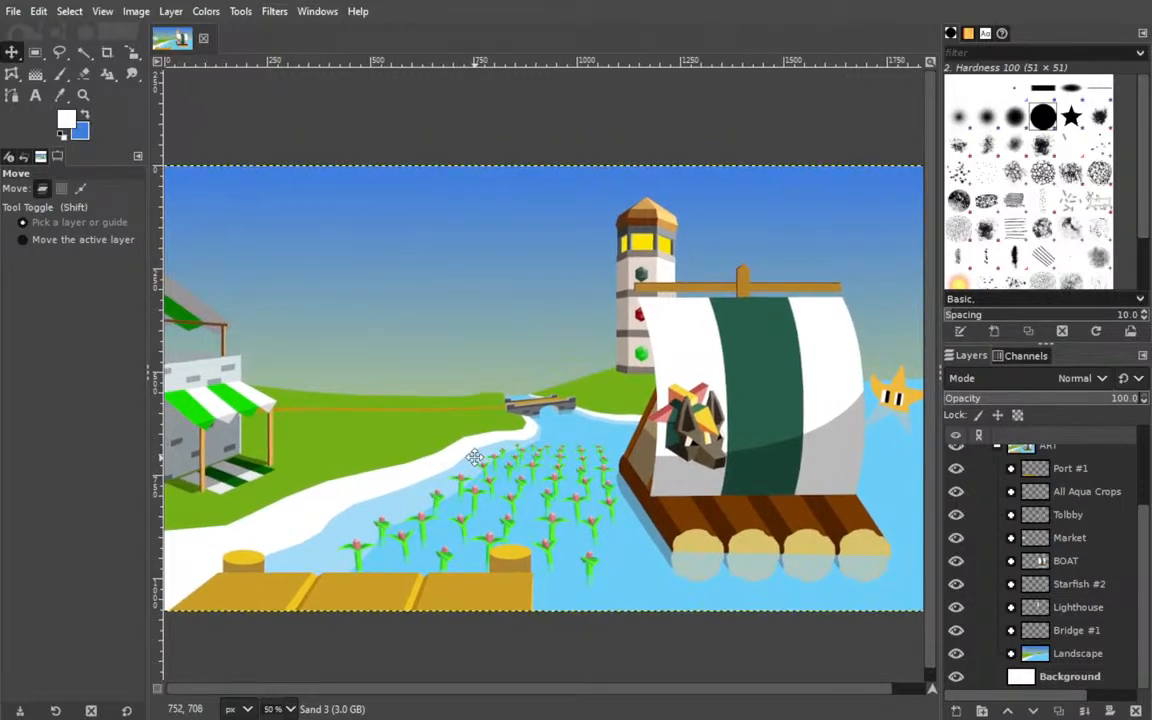
Redraw the vertical linear gradient on Sky Gradient from white near the image's lower edge to blue at X 946, Y 38.
left_click(1011, 653)
scroll(1049, 554, "down", 6)
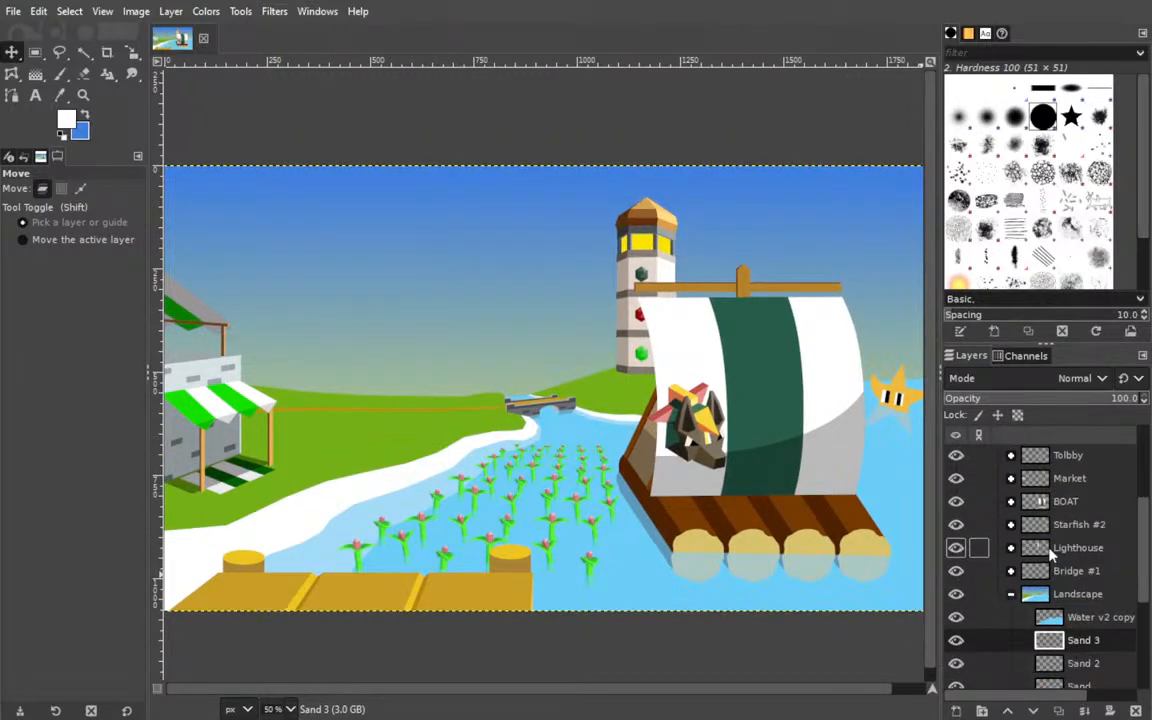
left_click(1092, 645)
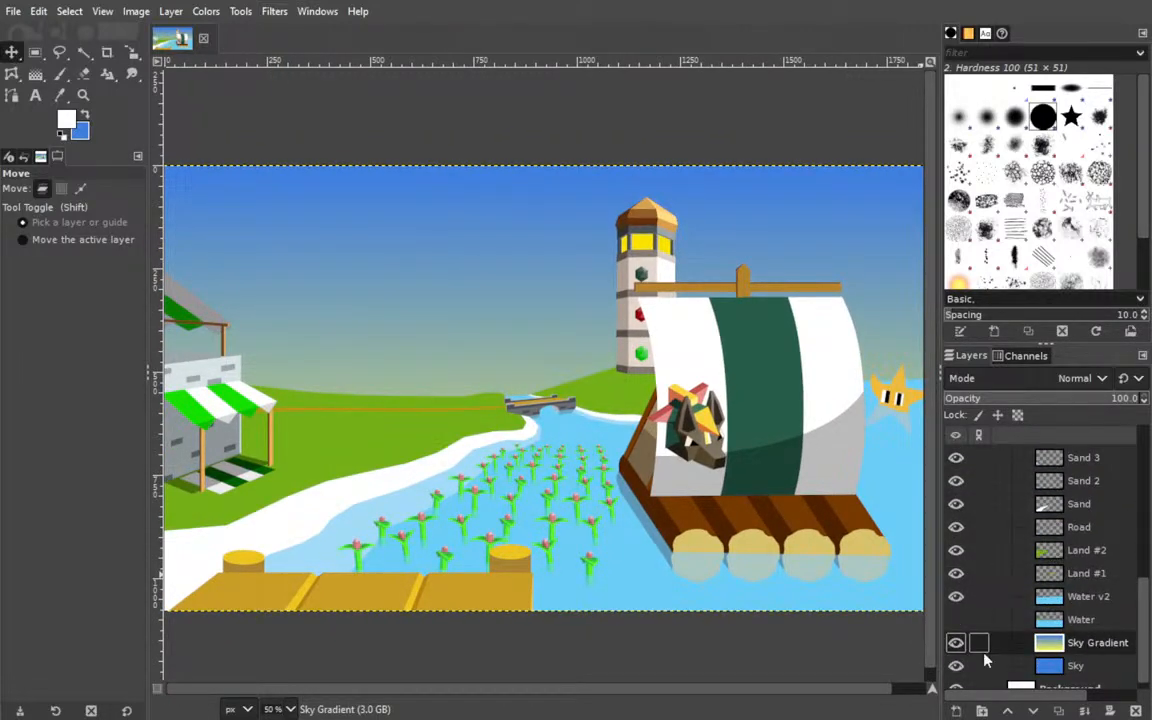
left_click(35, 74)
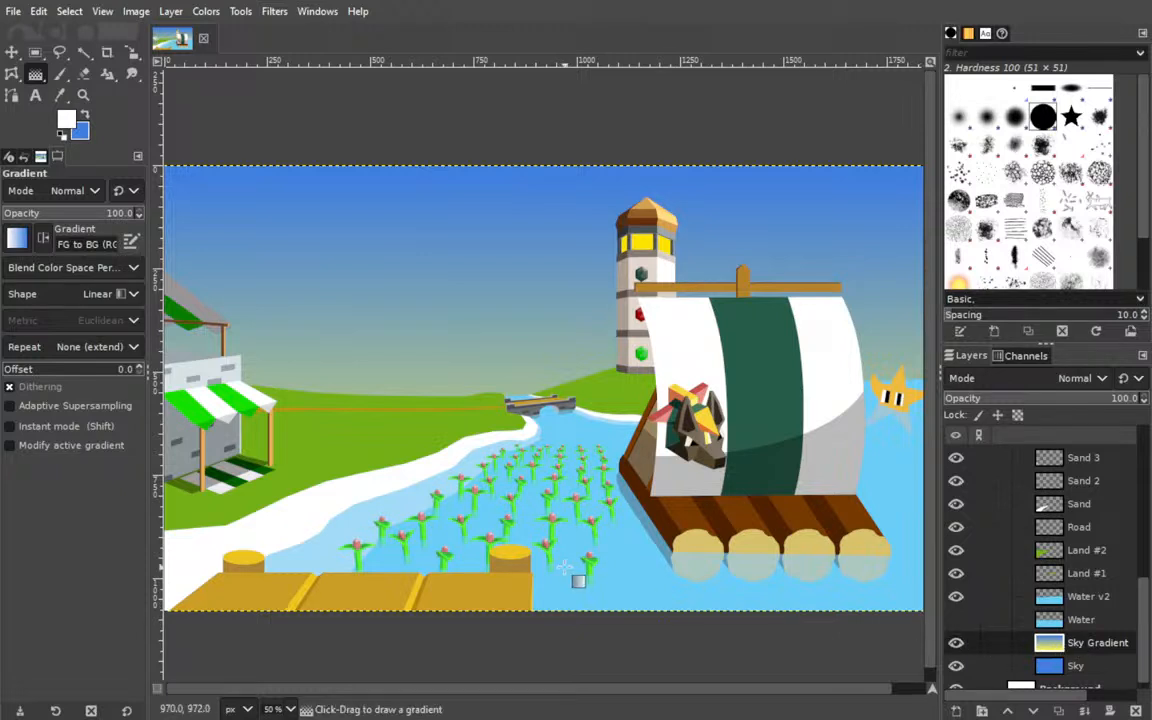
left_click_drag(558, 597, 555, 180)
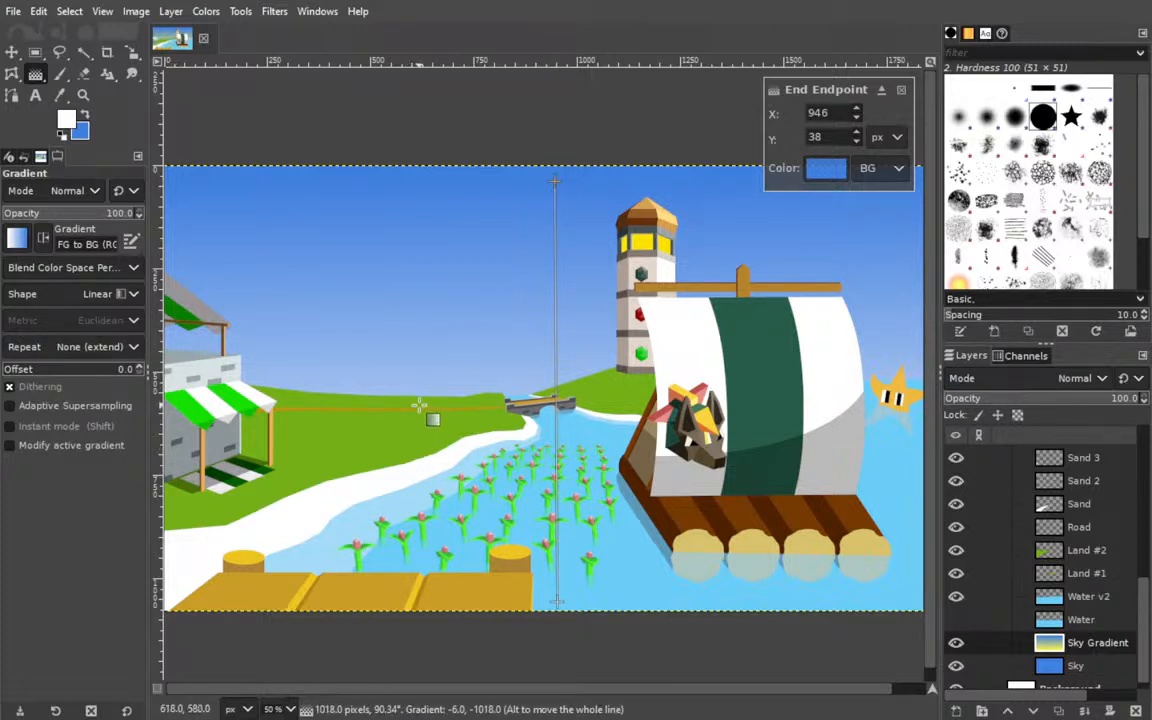
mouse_move(612, 440)
left_mouse_down()
mouse_move(691, 406)
mouse_move(626, 425)
left_mouse_up()
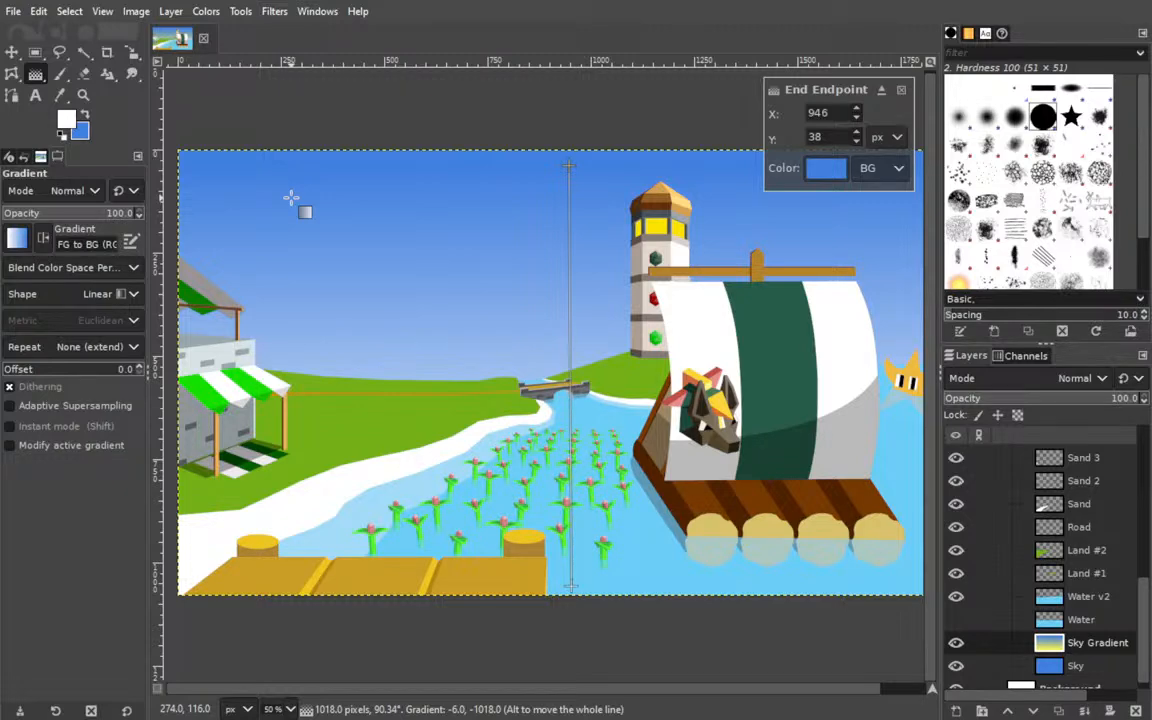
key("Return")
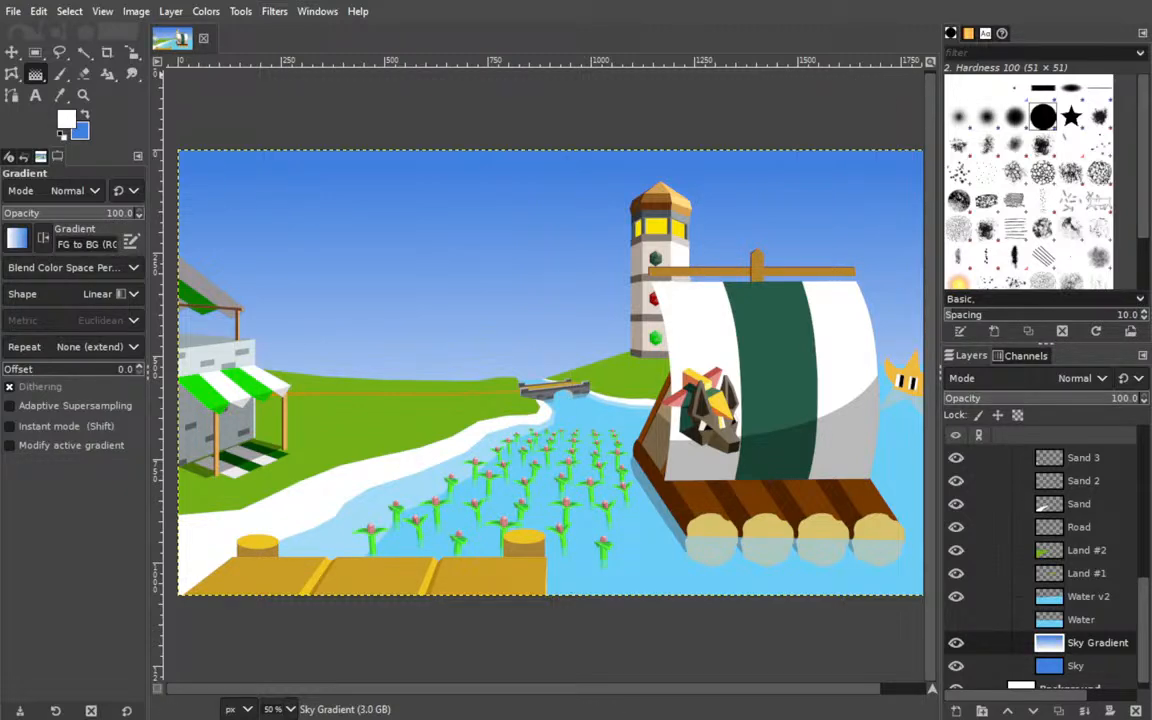
Activate the Move tool, collapse the Landscape group and make Tolbby the active layer.
left_click(12, 52)
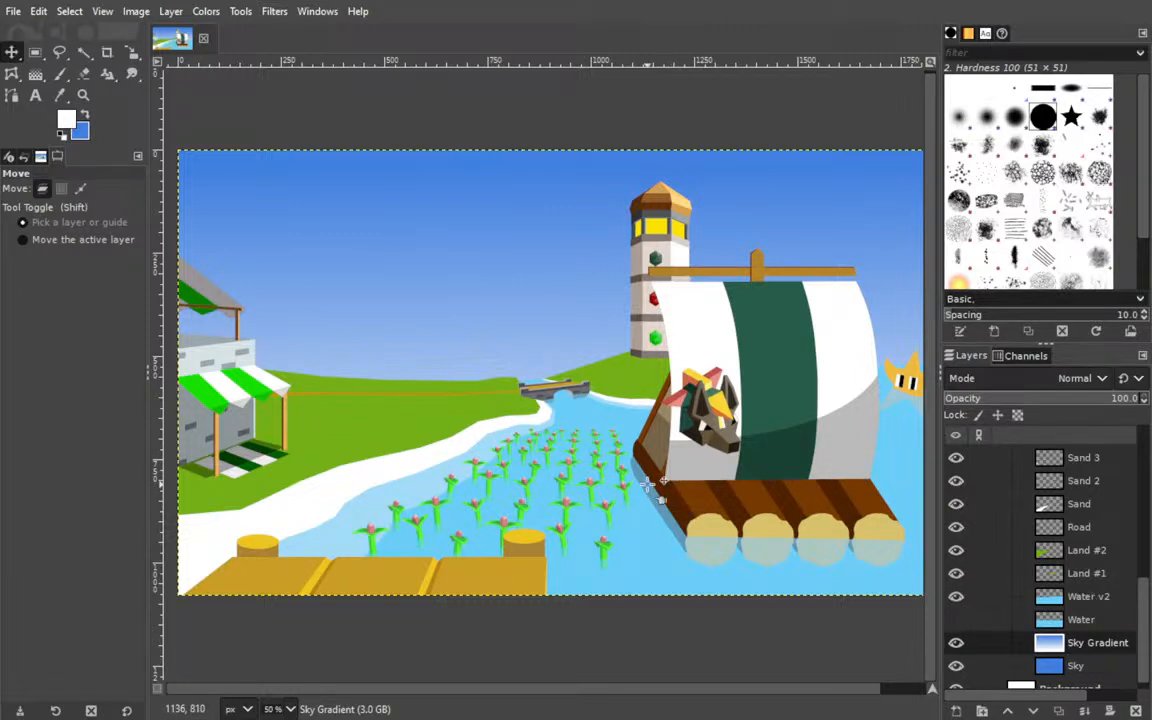
scroll(990, 568, "up", 3)
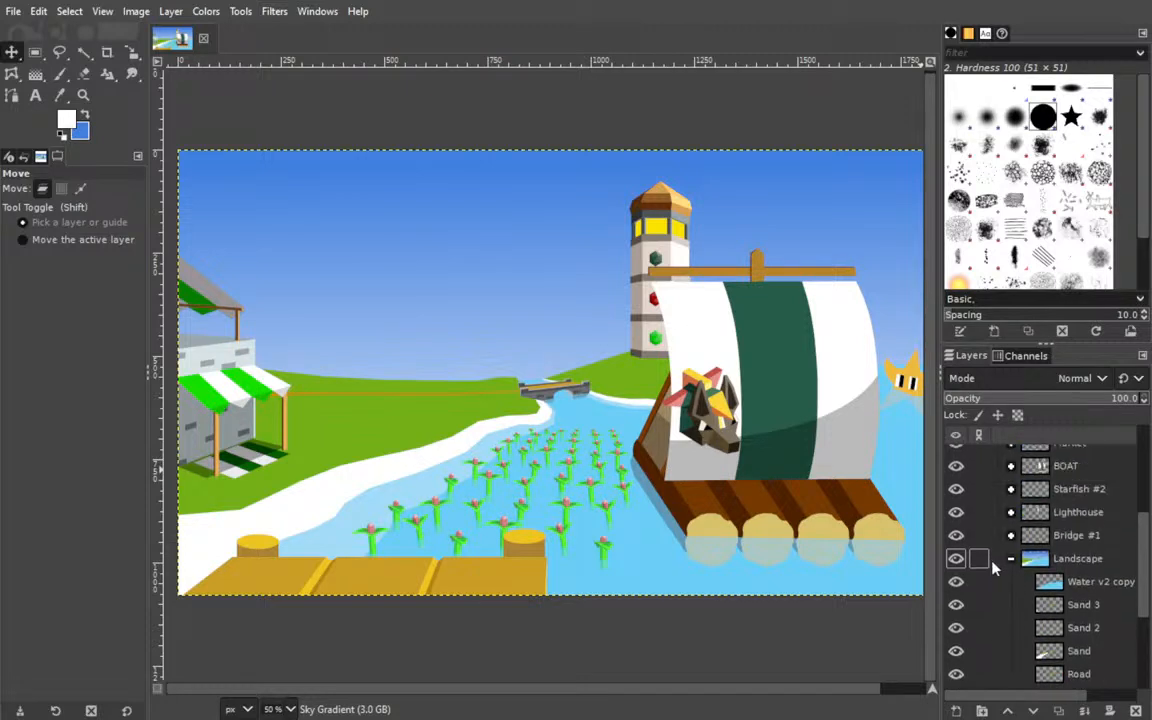
left_click(1010, 558)
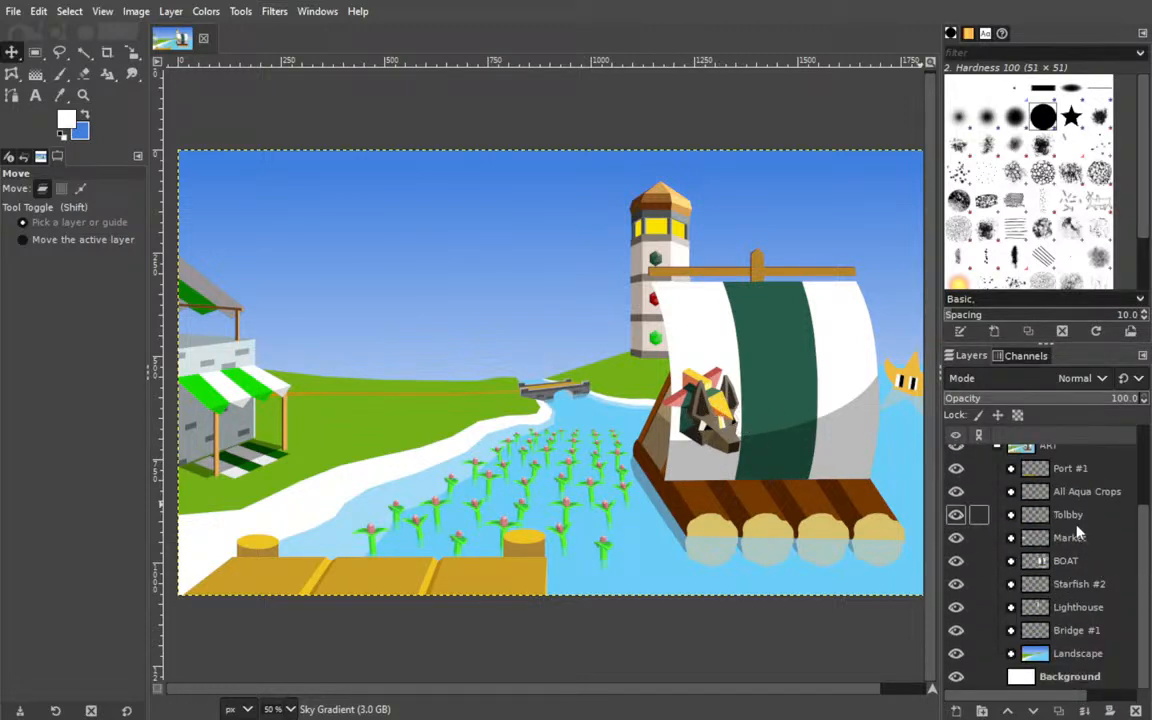
left_click(1068, 514)
scroll(578, 440, "right", 1)
left_click_drag(578, 440, 626, 447)
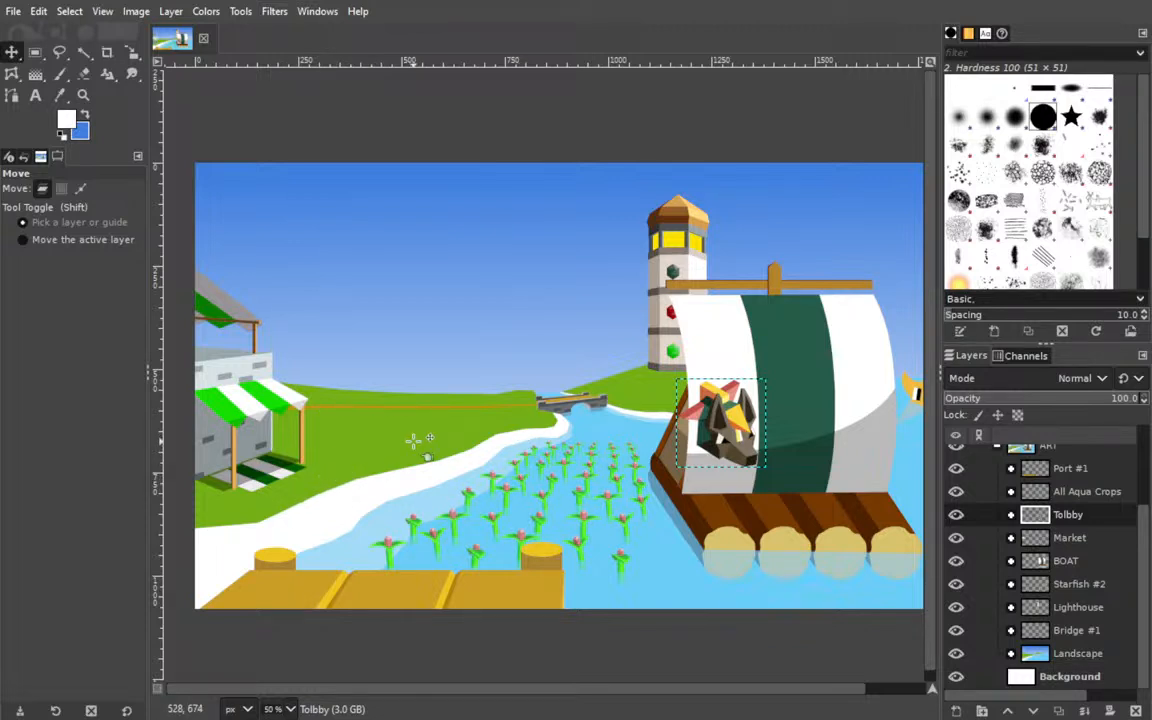
scroll(640, 370, "right", 2)
scroll(700, 298, "down", 3)
scroll(700, 298, "left", 3)
scroll(700, 298, "up", 1)
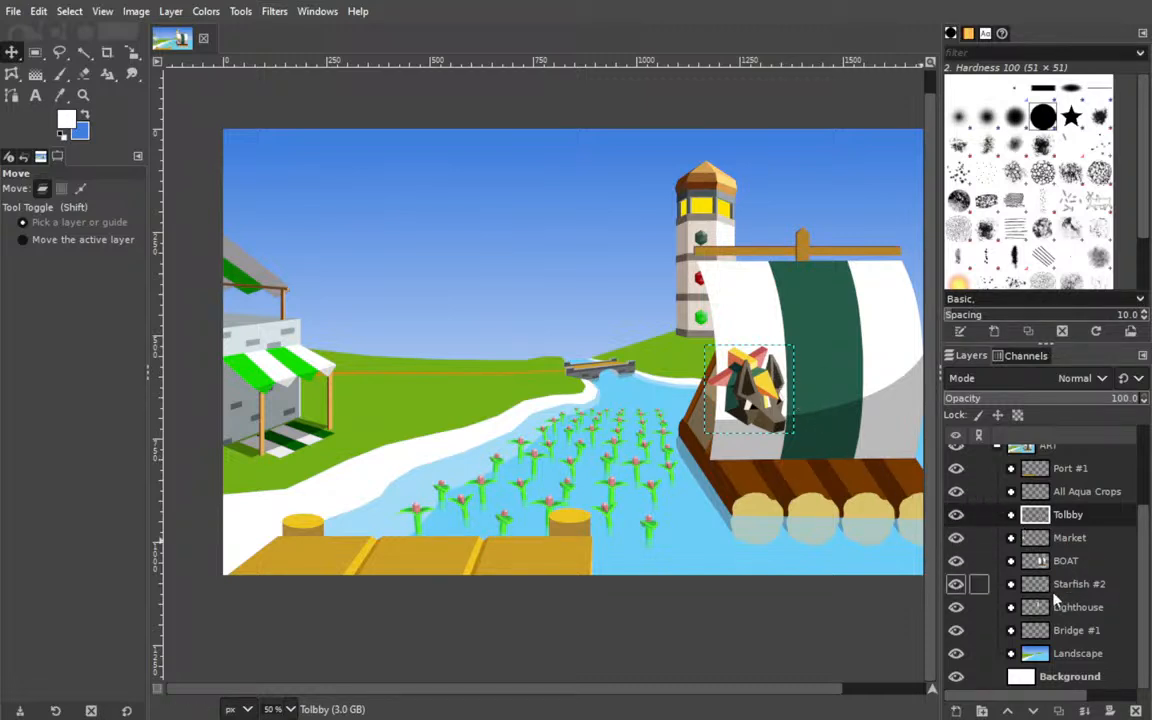
Expand the Lighthouse group and add a layer named Shadow directly below Roof #1.
left_click(1010, 607)
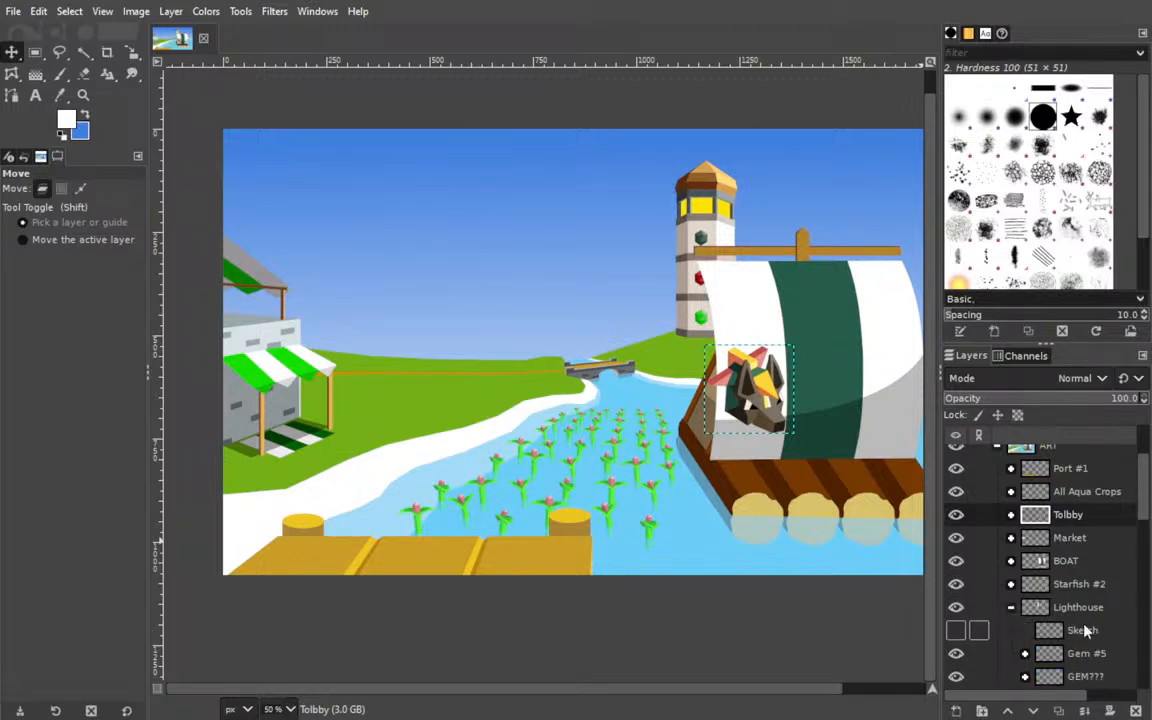
scroll(1068, 600, "down", 3)
scroll(1068, 604, "down", 10)
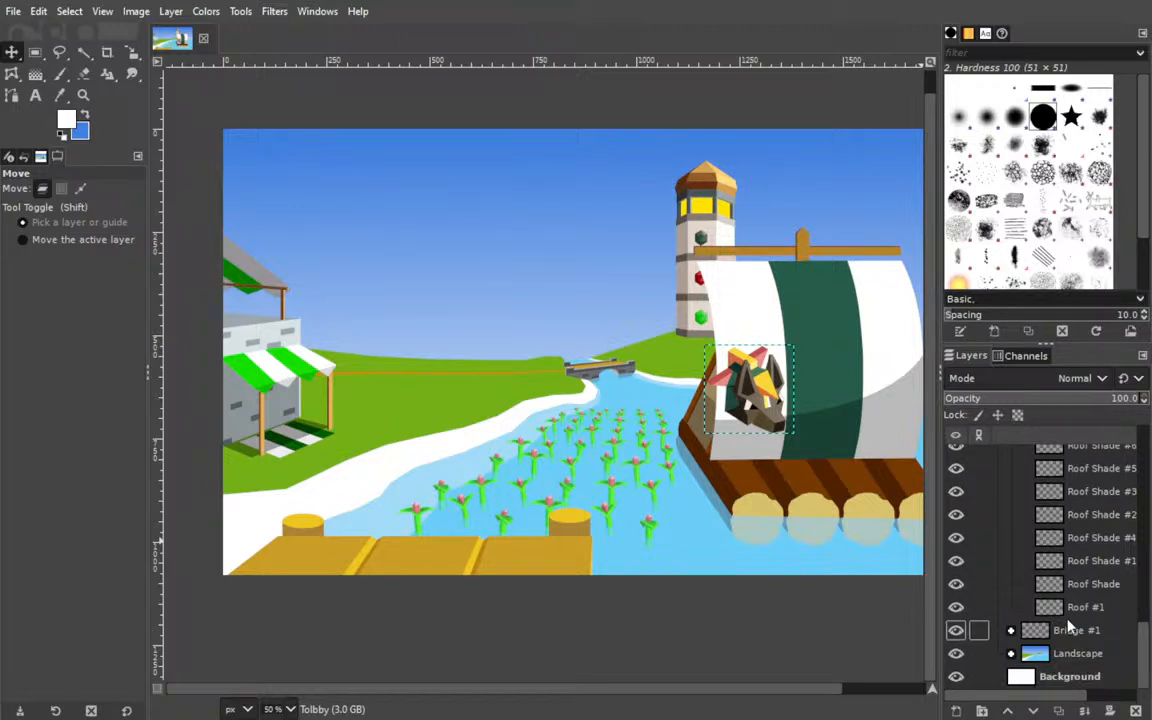
left_click(1075, 607)
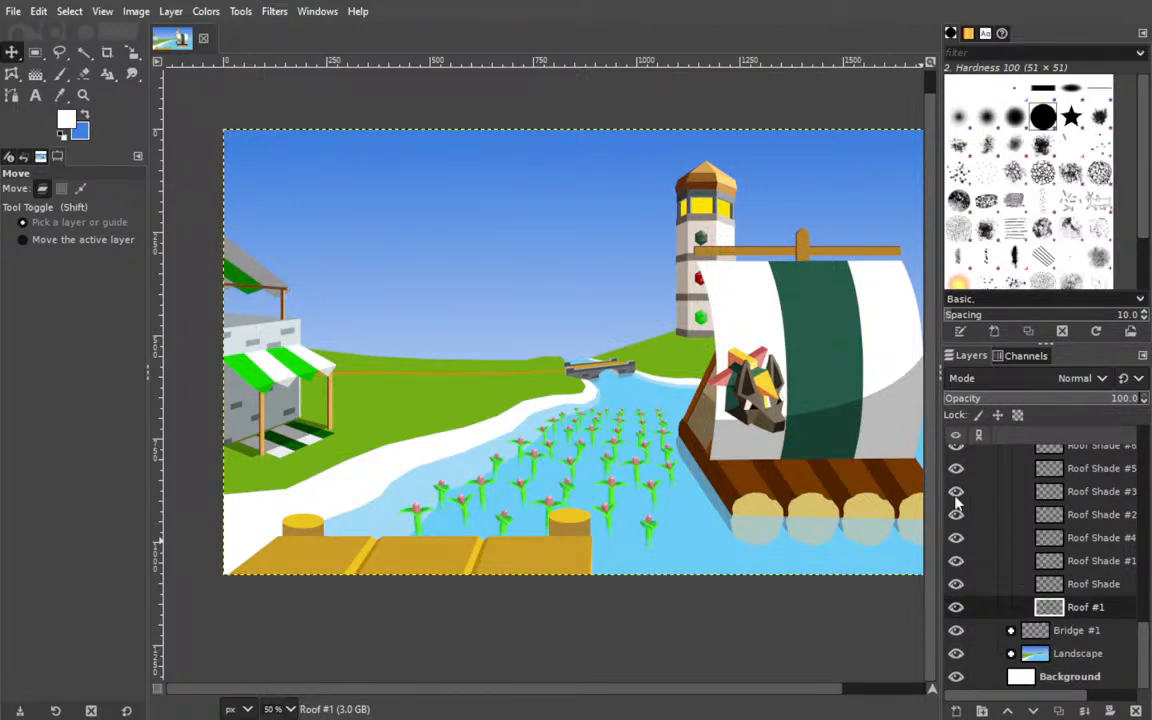
left_click_drag(1088, 610, 1094, 636)
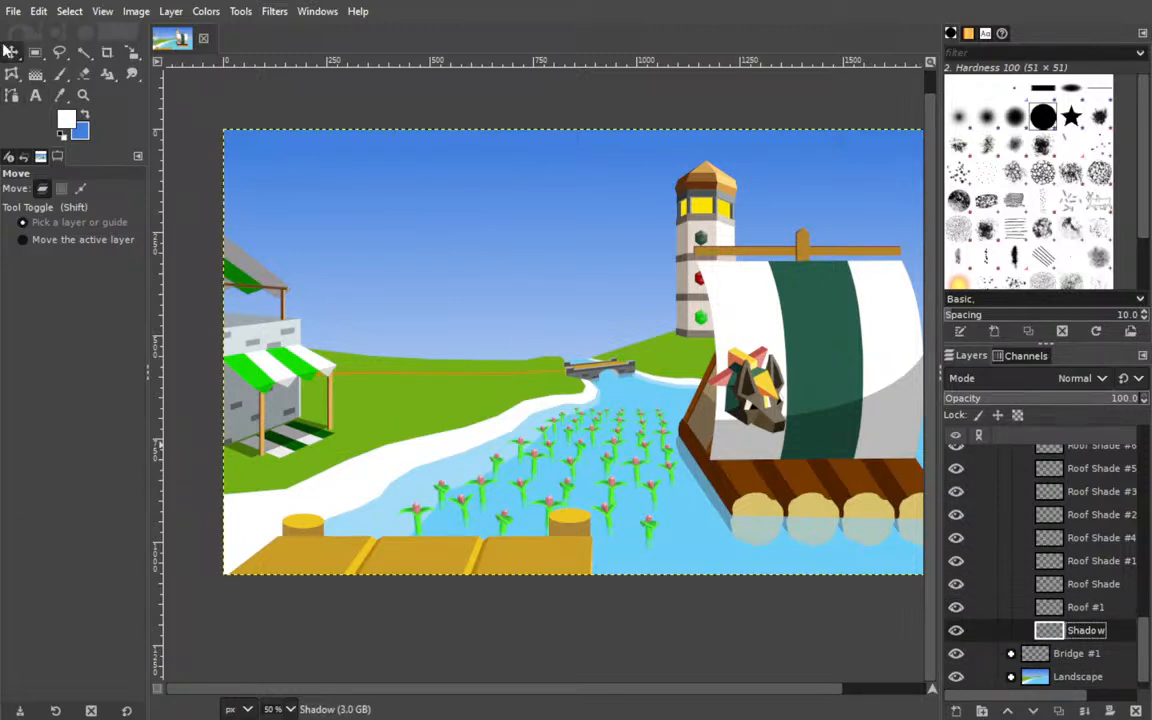
Set the foreground colour to black and activate the Paths tool for work at the lighthouse's base.
left_click(69, 118)
left_click(86, 192)
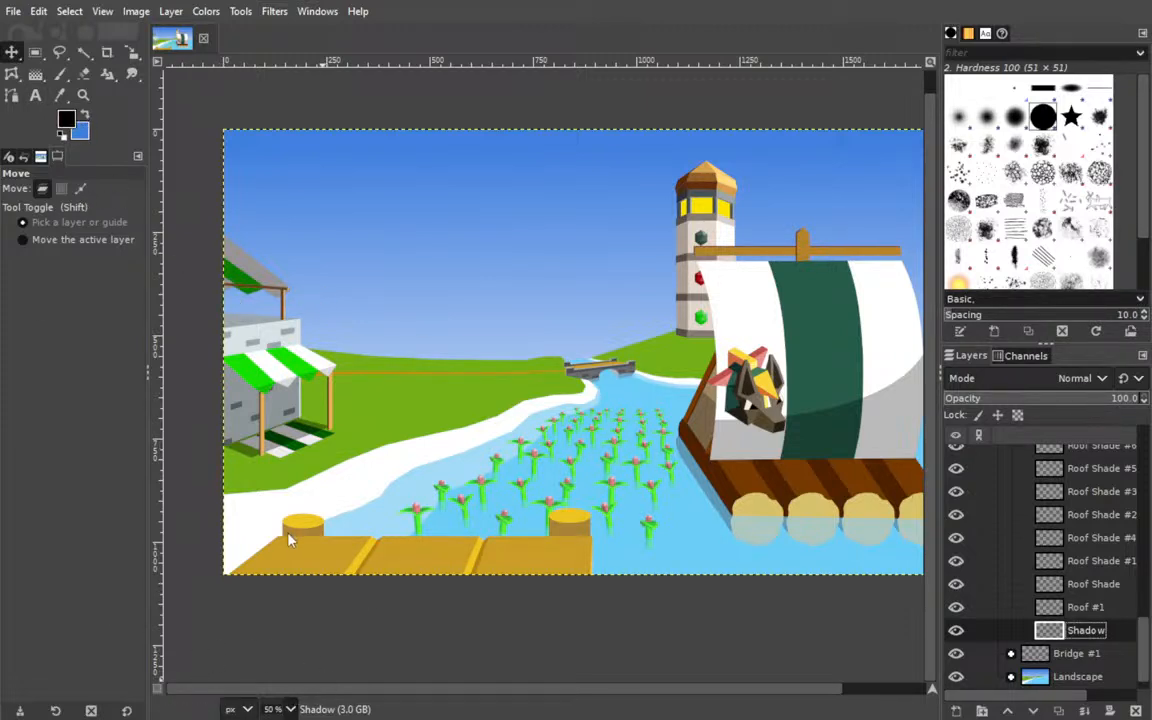
key("3")
left_click_drag(643, 288, 173, 360)
left_click_drag(526, 286, 81, 350)
left_click_drag(481, 234, 247, 396)
left_click_drag(349, 235, 368, 304)
key("b")
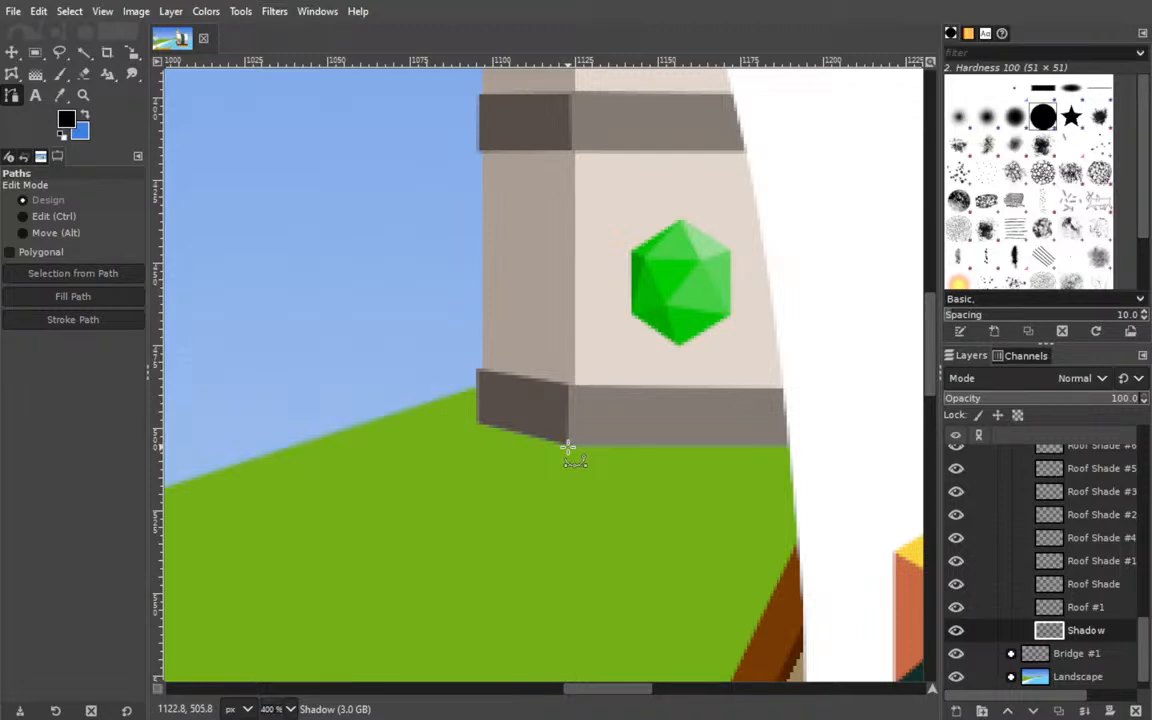
Draw a closed triangular path about 60 px wide from the lighthouse's base along the hill's left slope and fill it with black.
left_click(567, 447)
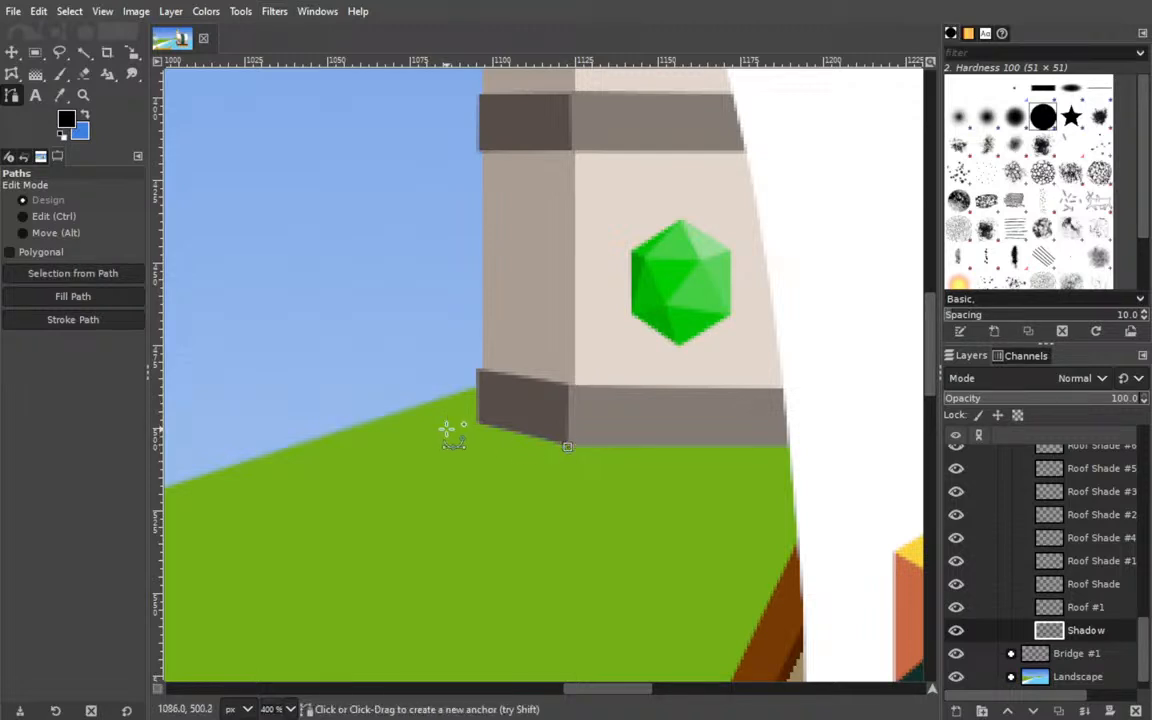
left_click(378, 428)
key("ctrl")
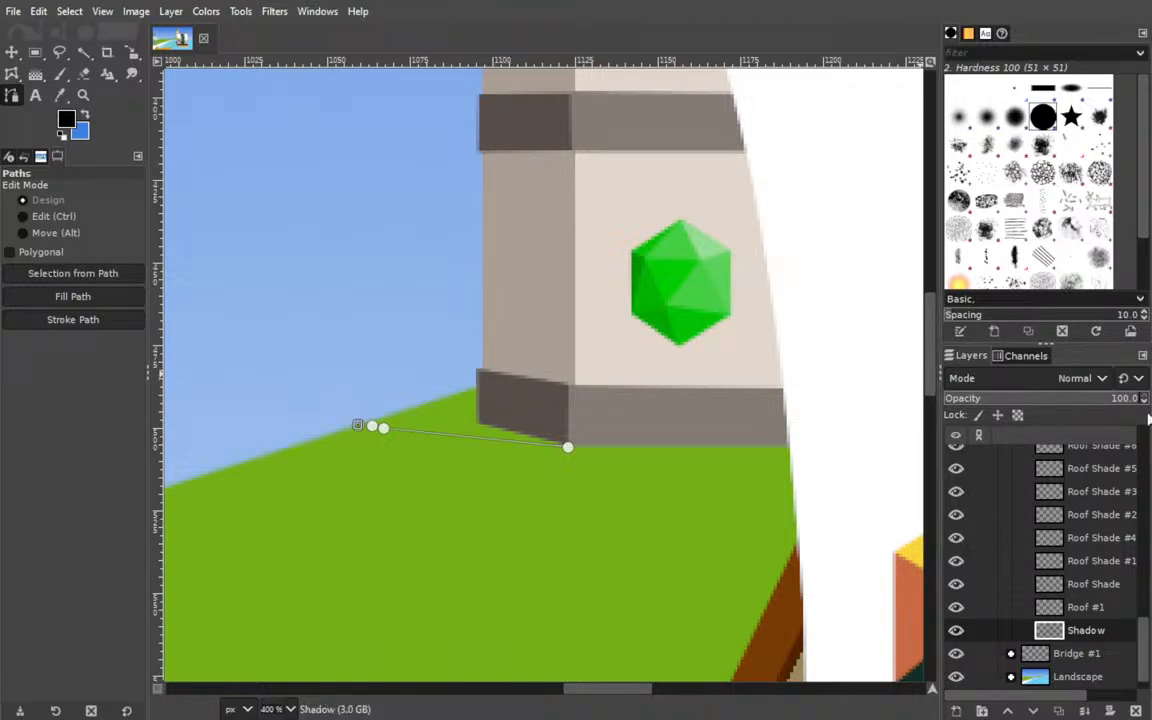
left_click(517, 371)
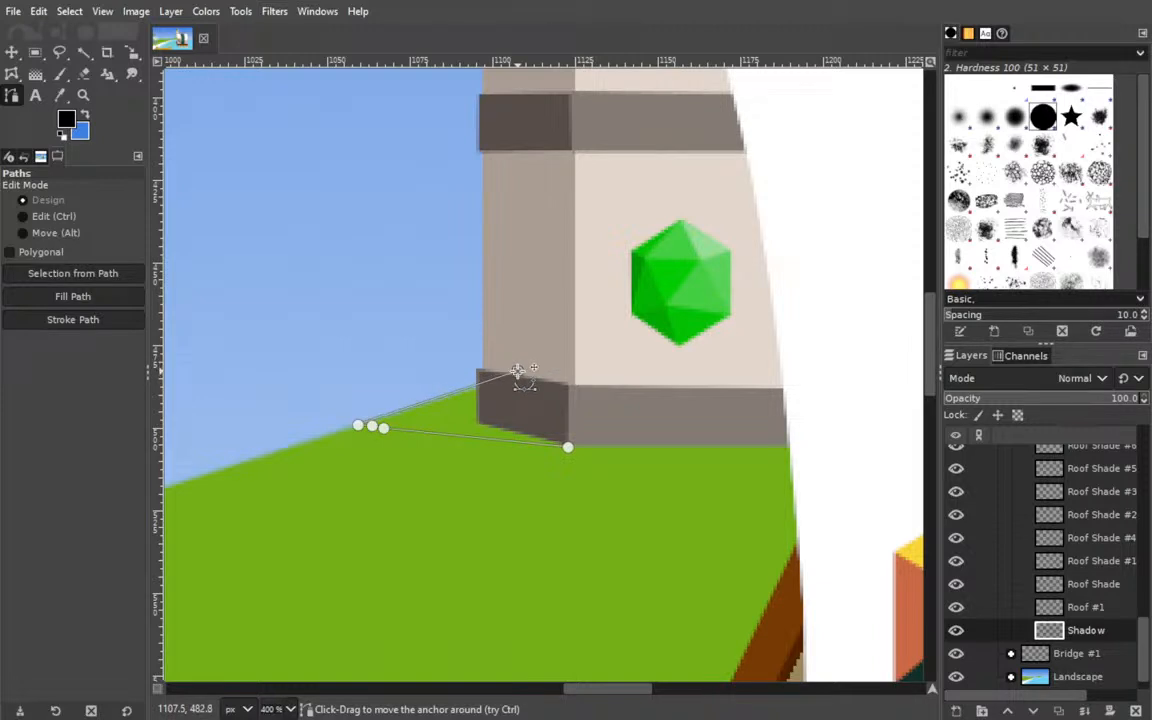
key("ctrl")
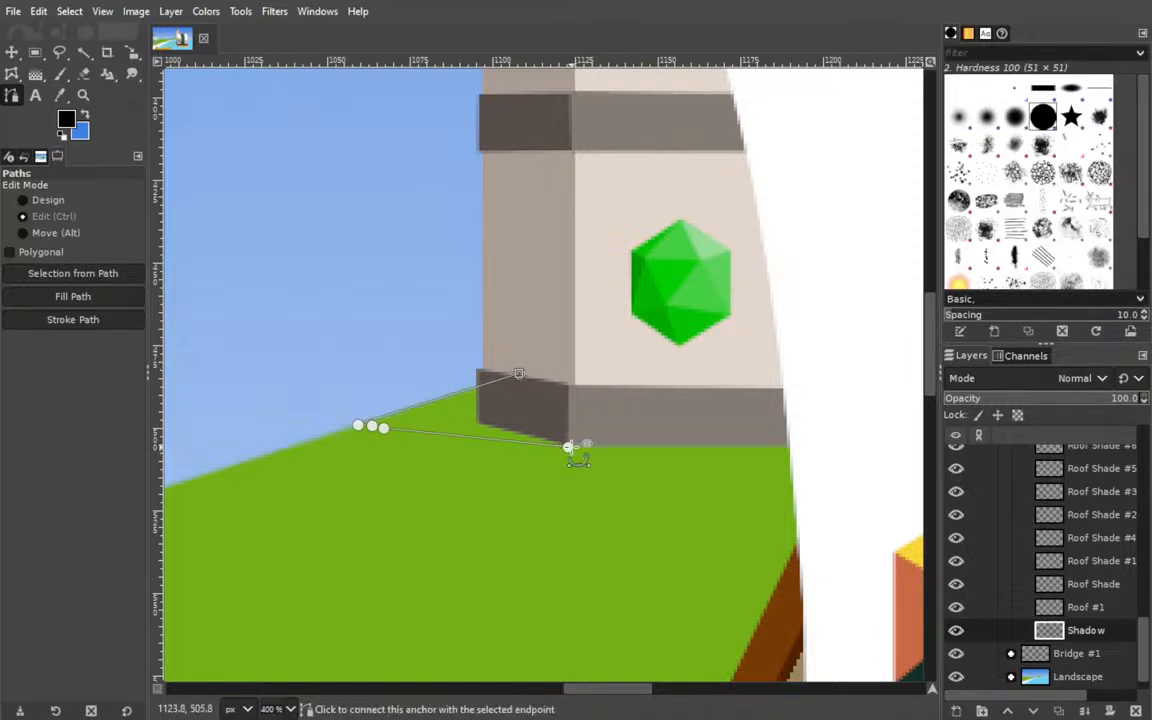
left_click(567, 447, "ctrl")
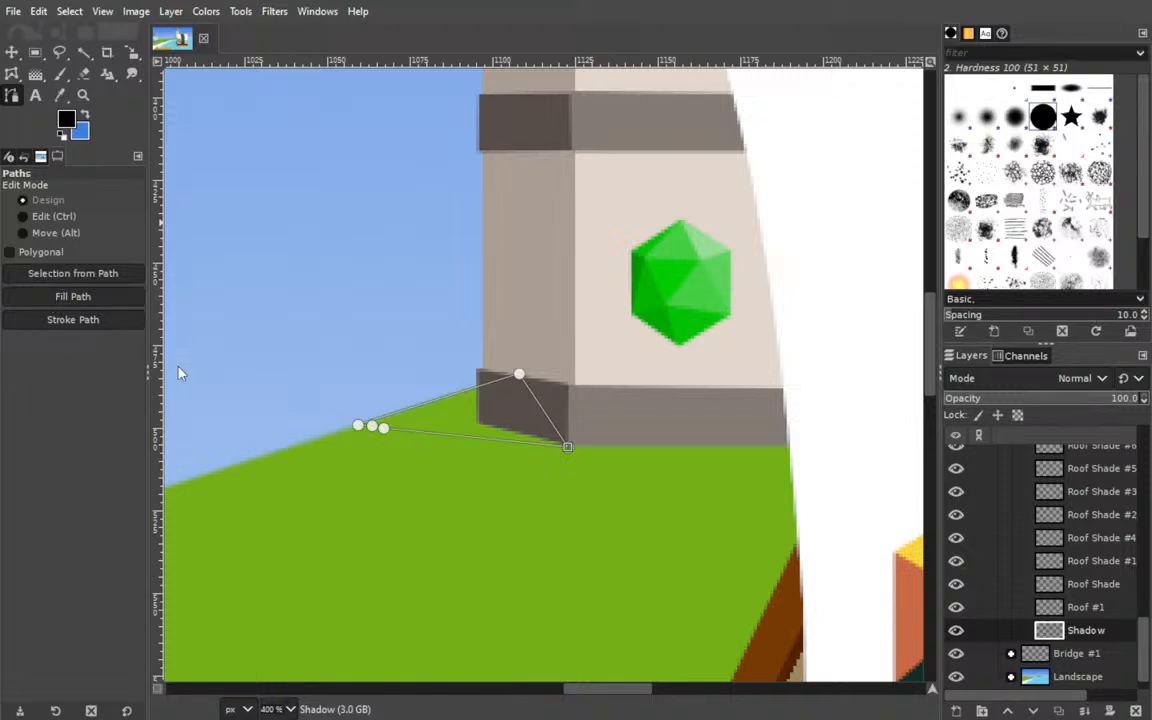
left_click(73, 296)
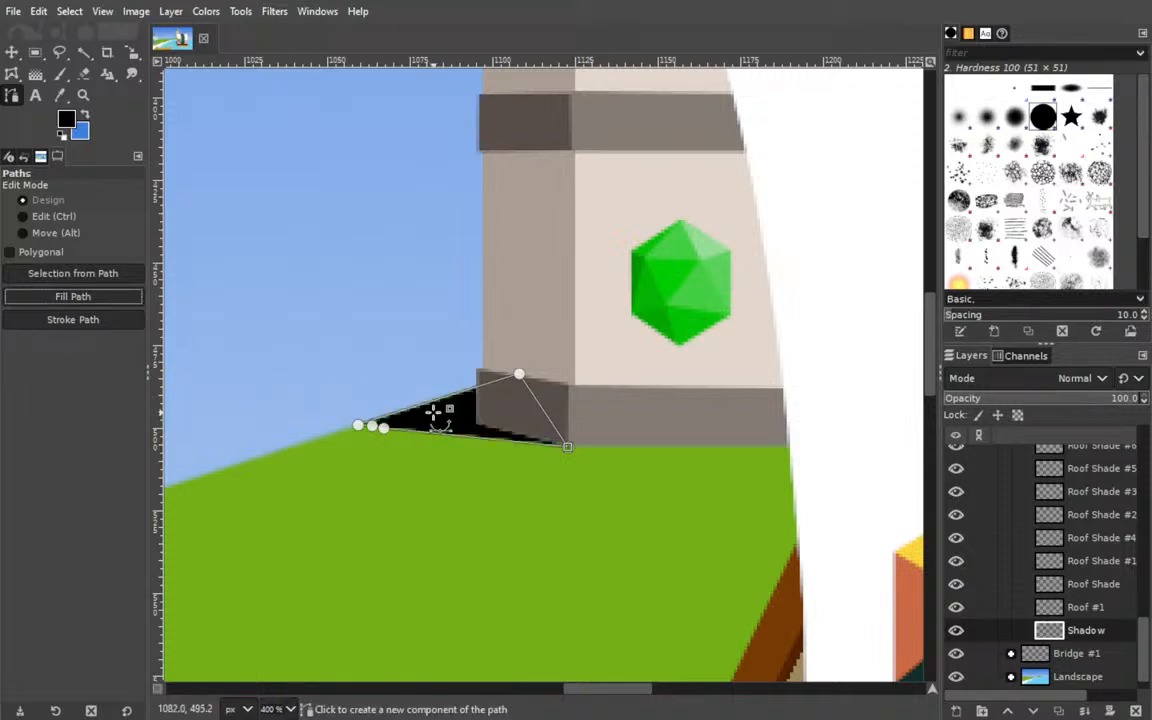
Set the Shadow layer's opacity to 50.8 and activate the Move tool.
double_click(1080, 632)
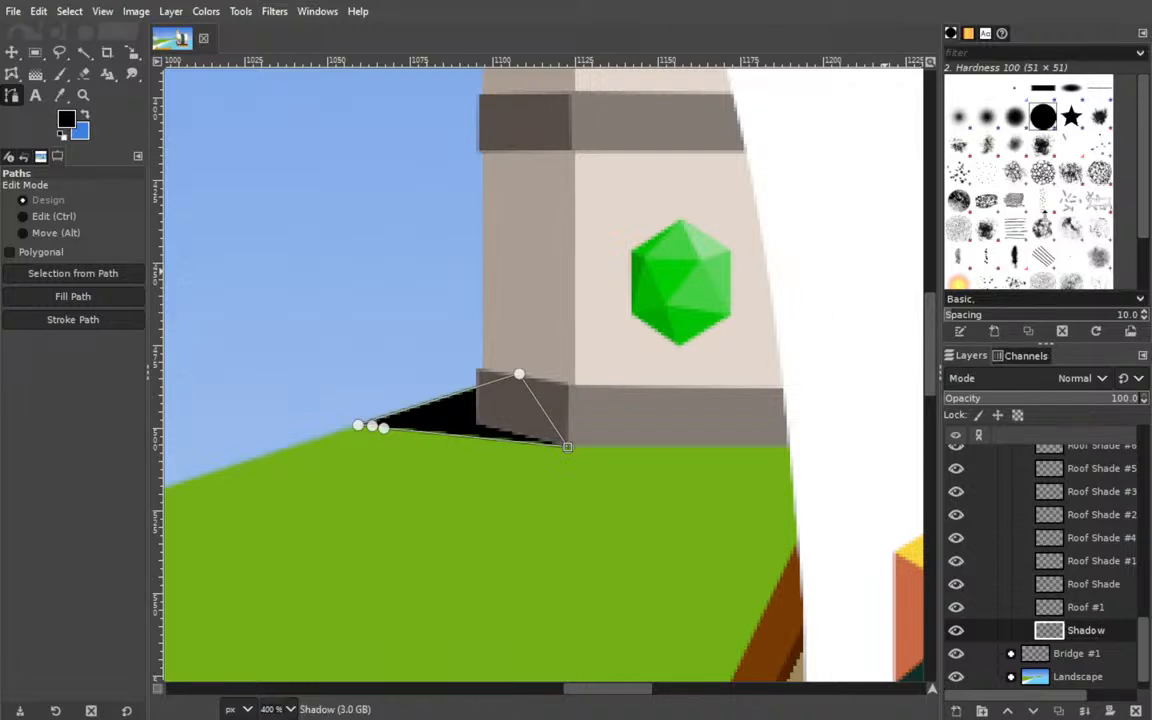
left_click(1004, 397)
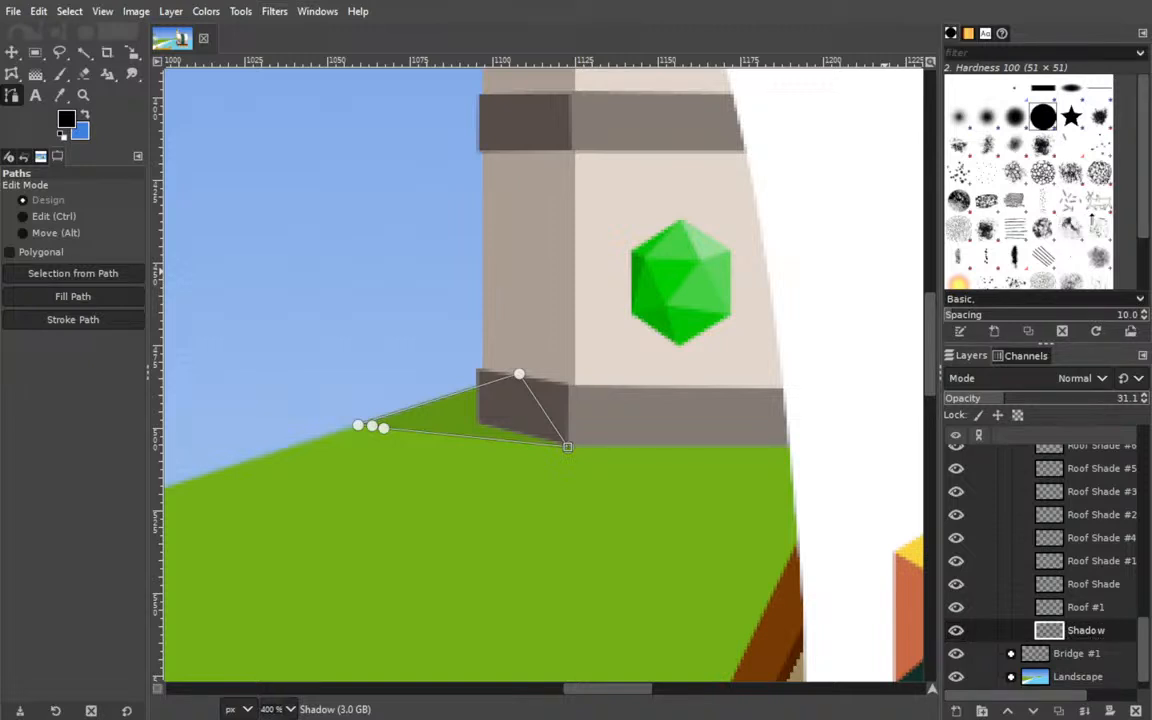
left_click(1042, 398)
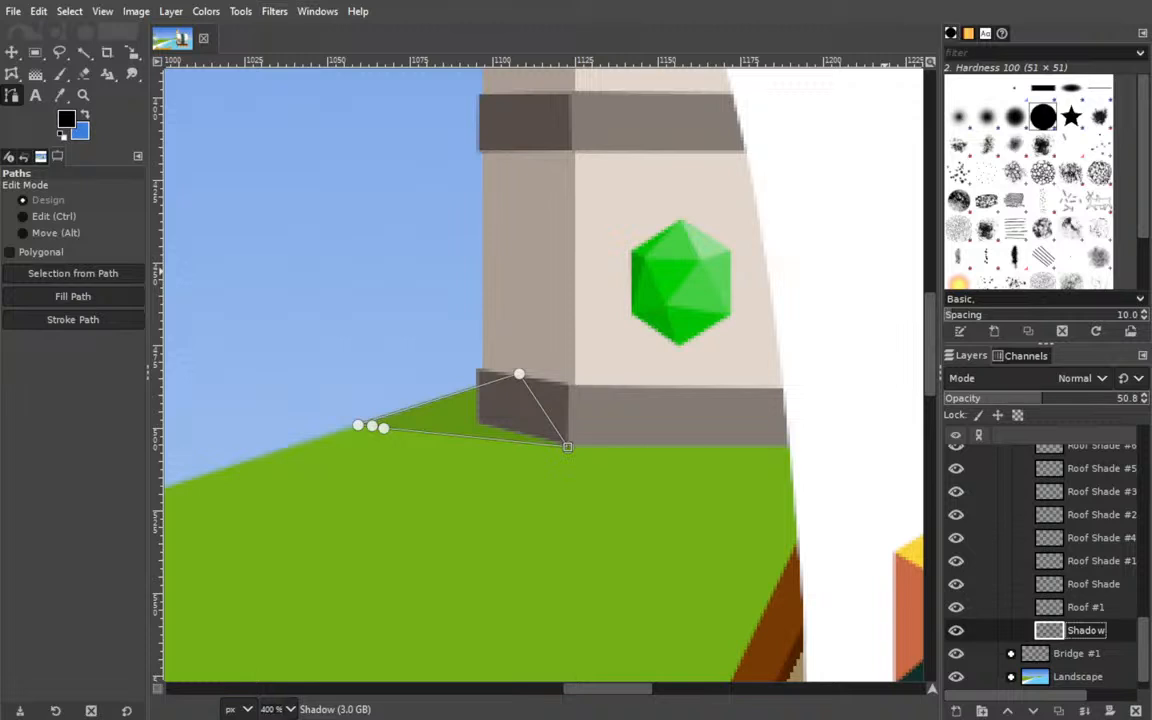
left_click(12, 59)
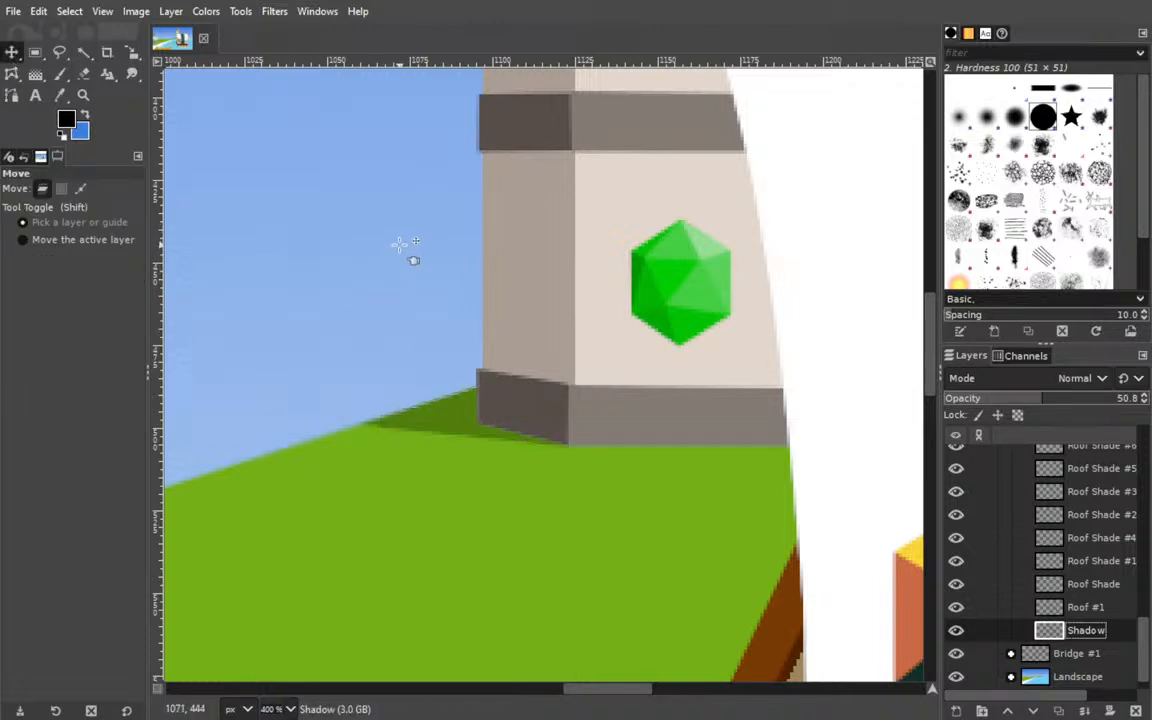
Save the illustration with the lighthouse shadow, viewing it at 50% zoom.
left_click(292, 708)
left_click(288, 627)
left_click_drag(340, 440, 566, 435)
left_click_drag(656, 438, 578, 445)
key("ctrl+s")
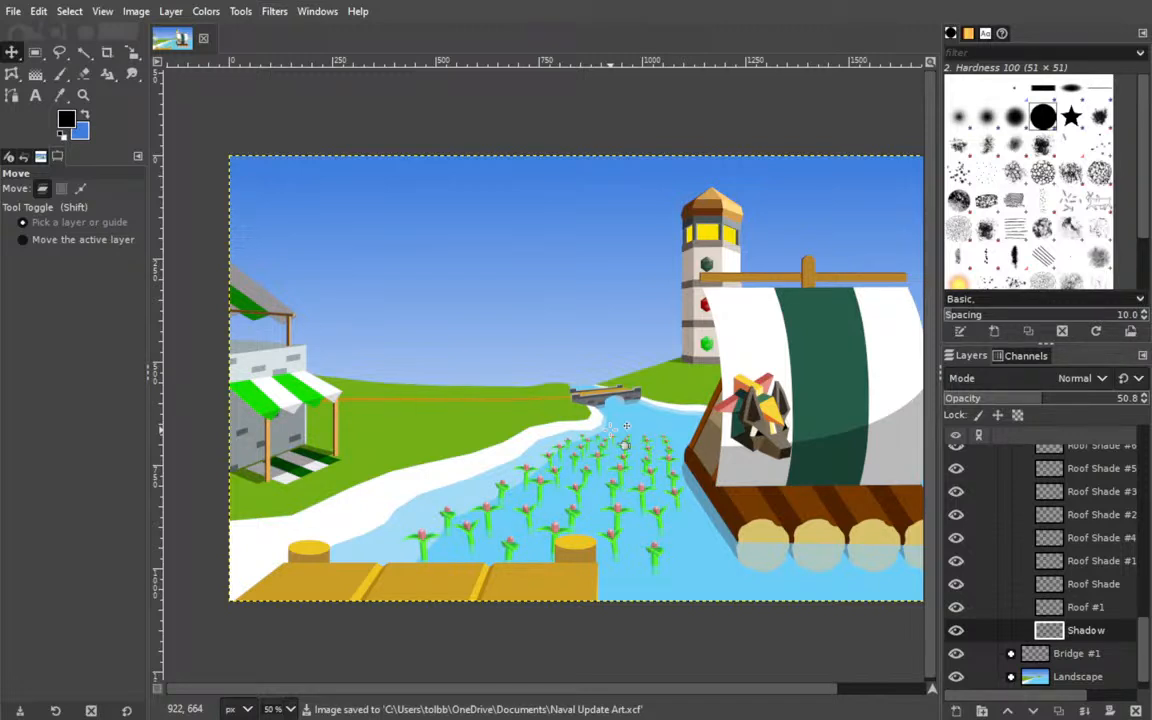
left_click_drag(625, 425, 529, 387)
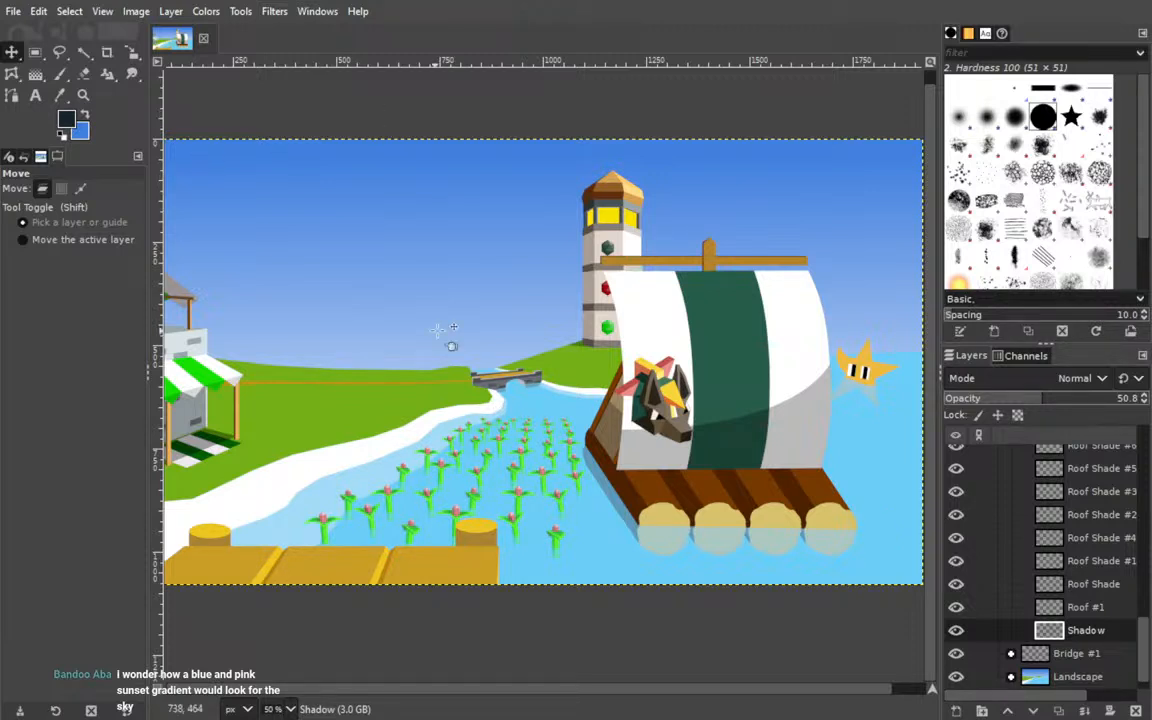
Expand the Landscape group and add a layer named Sky Gradient Pink directly above Sky Gradient.
scroll(985, 628, "down", 1)
left_click(1010, 655)
scroll(980, 586, "down", 5)
left_click(985, 630)
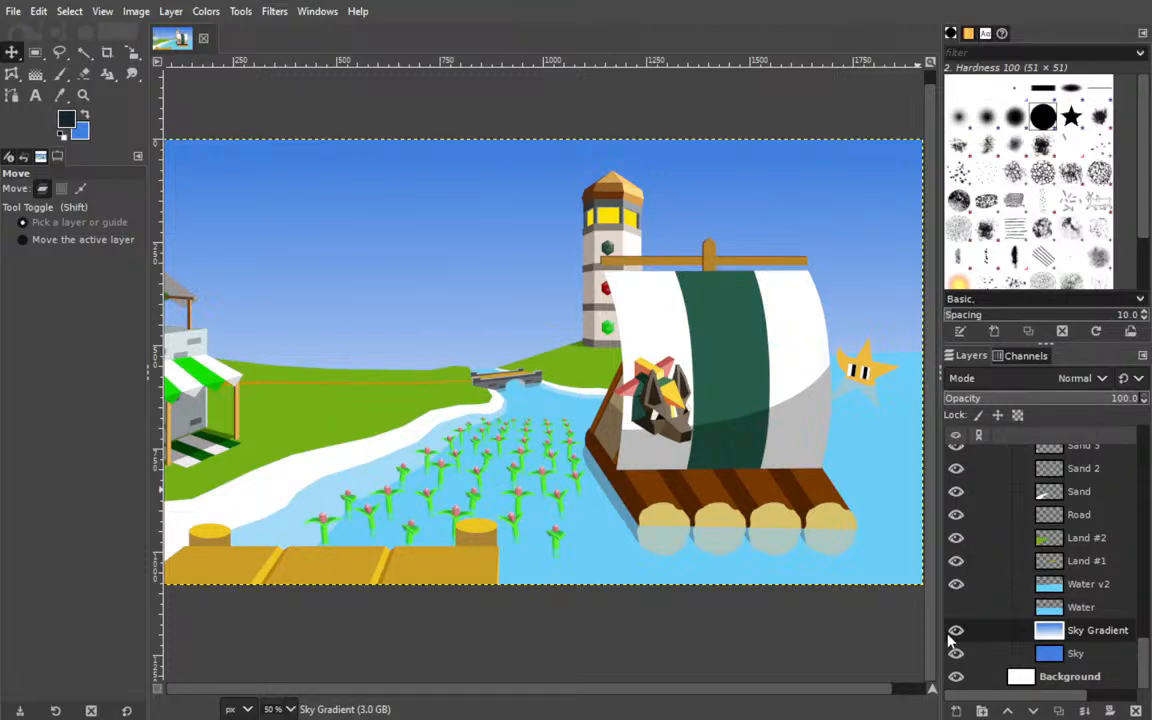
key("Return")
Rename the original Sky Gradient layer to mark it as the blue version.
double_click(1099, 653)
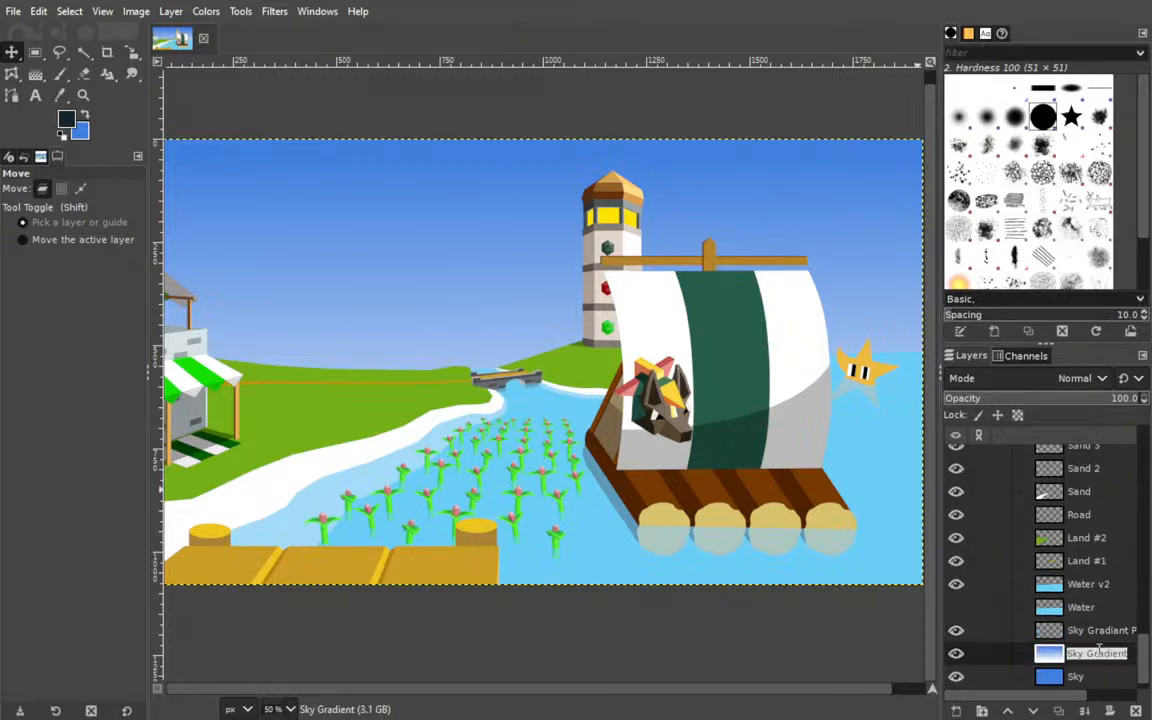
key("End")
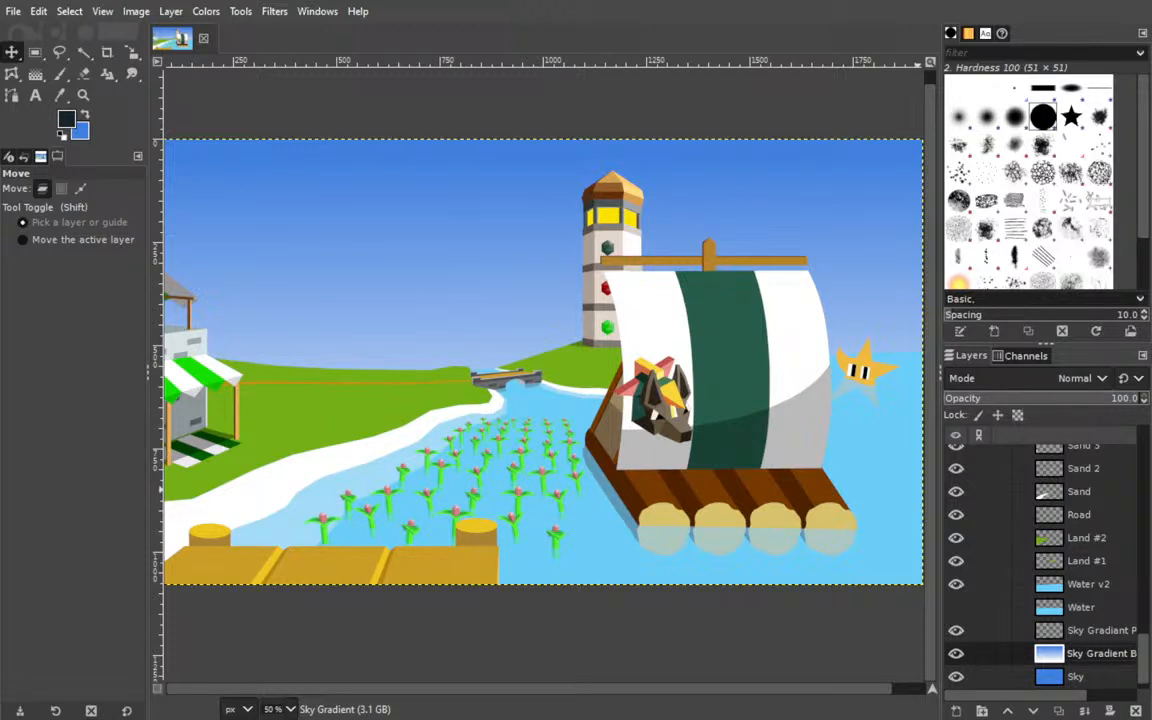
key("Return")
Make Sky Gradient Pink the active layer and set the foreground colour to light pink.
left_click(985, 630)
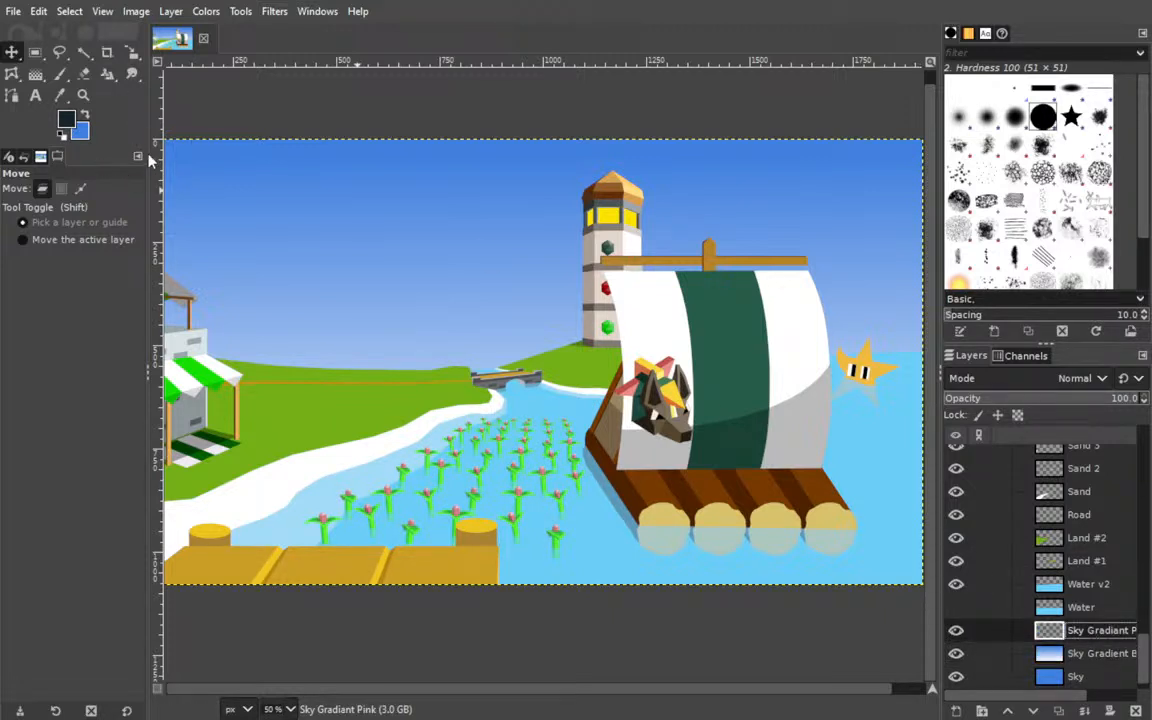
left_click(108, 127)
left_click(142, 109)
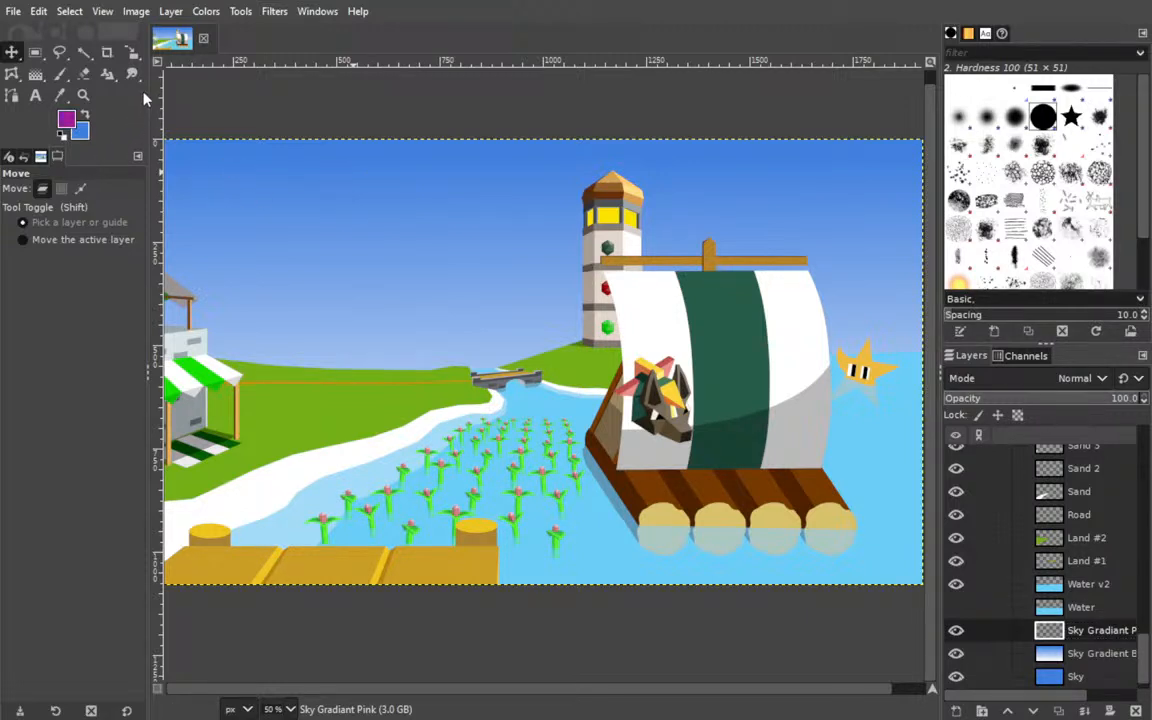
left_click(105, 95)
left_click_drag(200, 107, 239, 121)
left_click(11, 95)
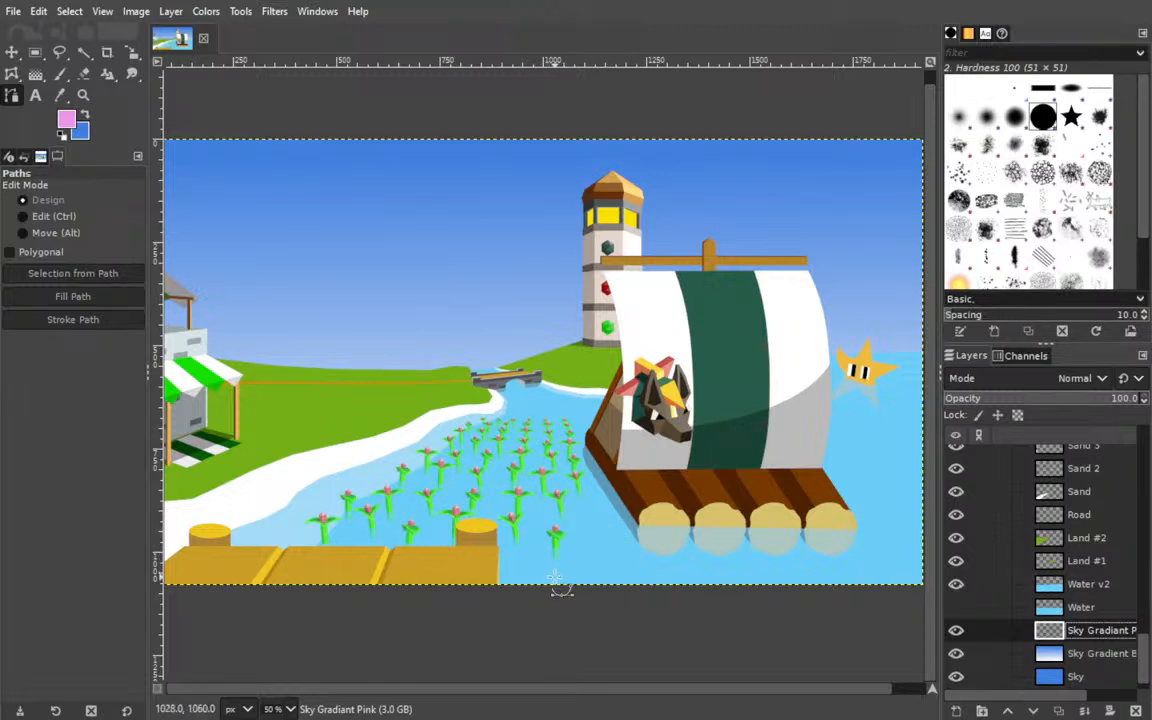
left_click_drag(543, 579, 733, 175)
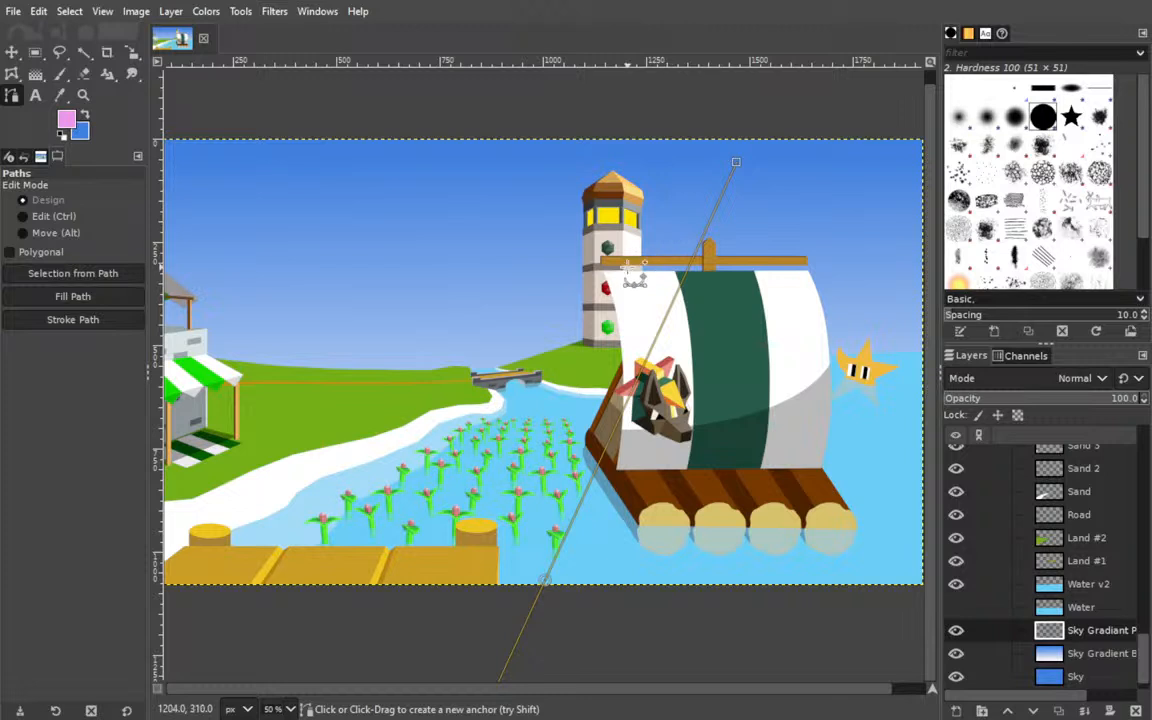
key("ctrl+z")
Draw a vertical linear gradient on Sky Gradient Pink from pink near the image's lower edge to blue at X 1012, Y 10.
left_click(36, 76)
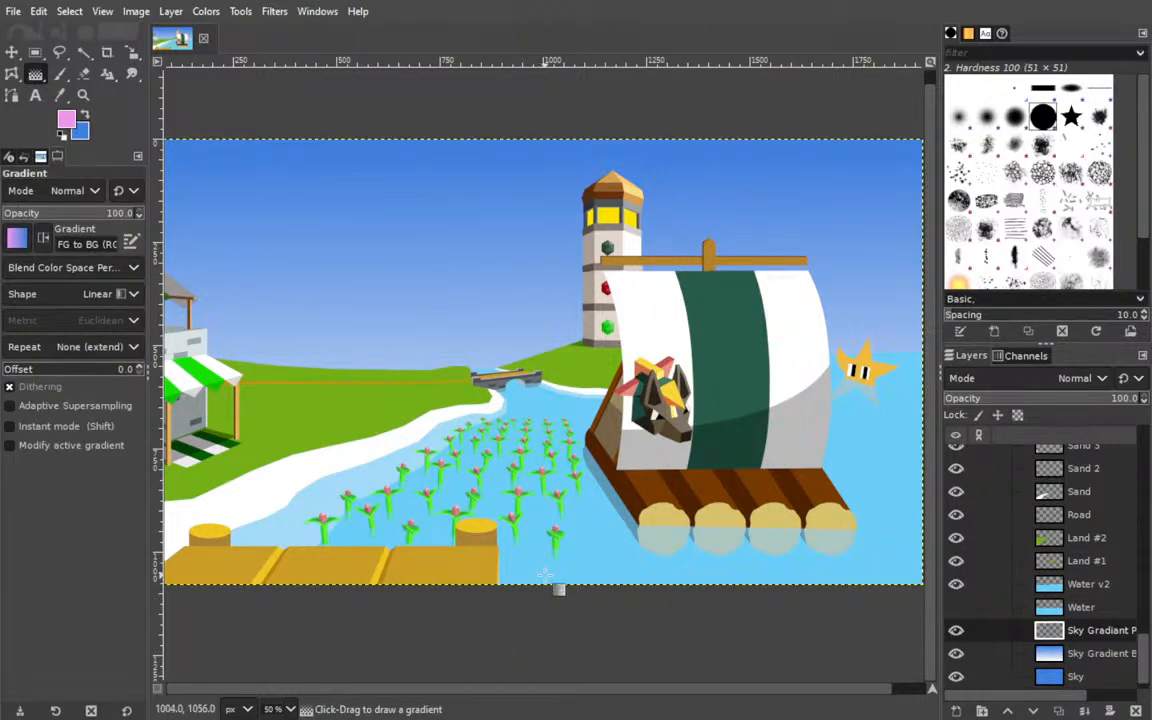
left_click_drag(548, 580, 548, 140)
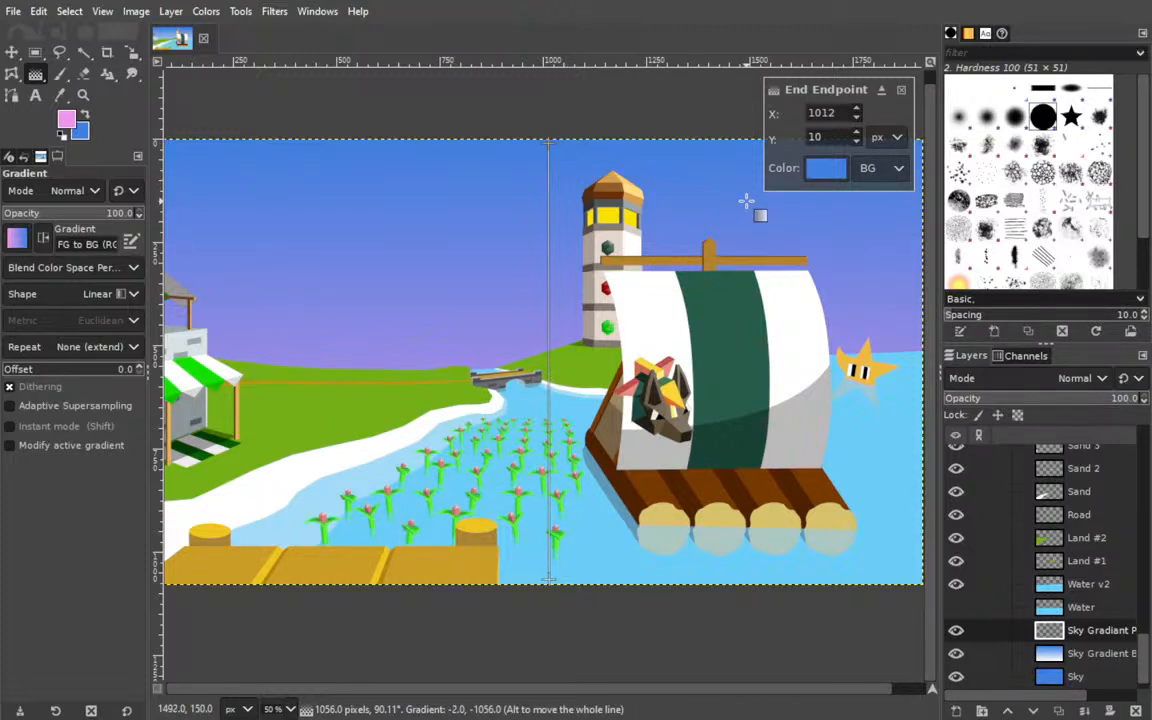
key("Return")
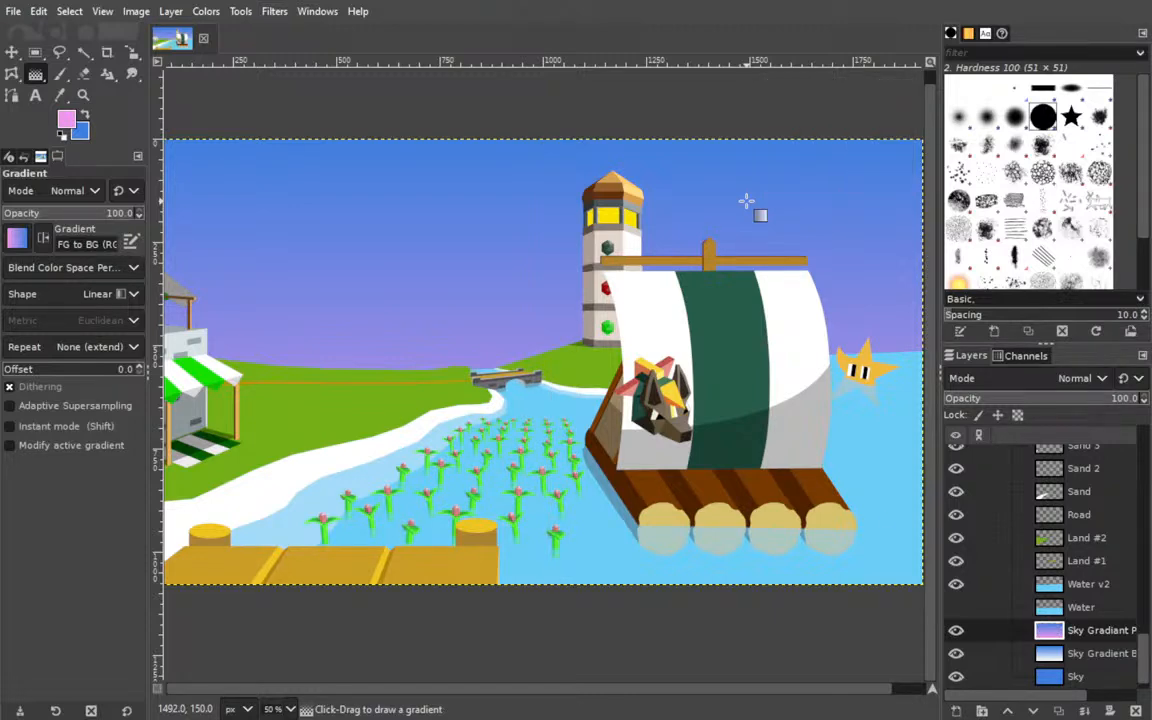
Compare the sky with the blue gradient layer hidden and shown.
left_click_drag(553, 326, 613, 318)
left_click(956, 653)
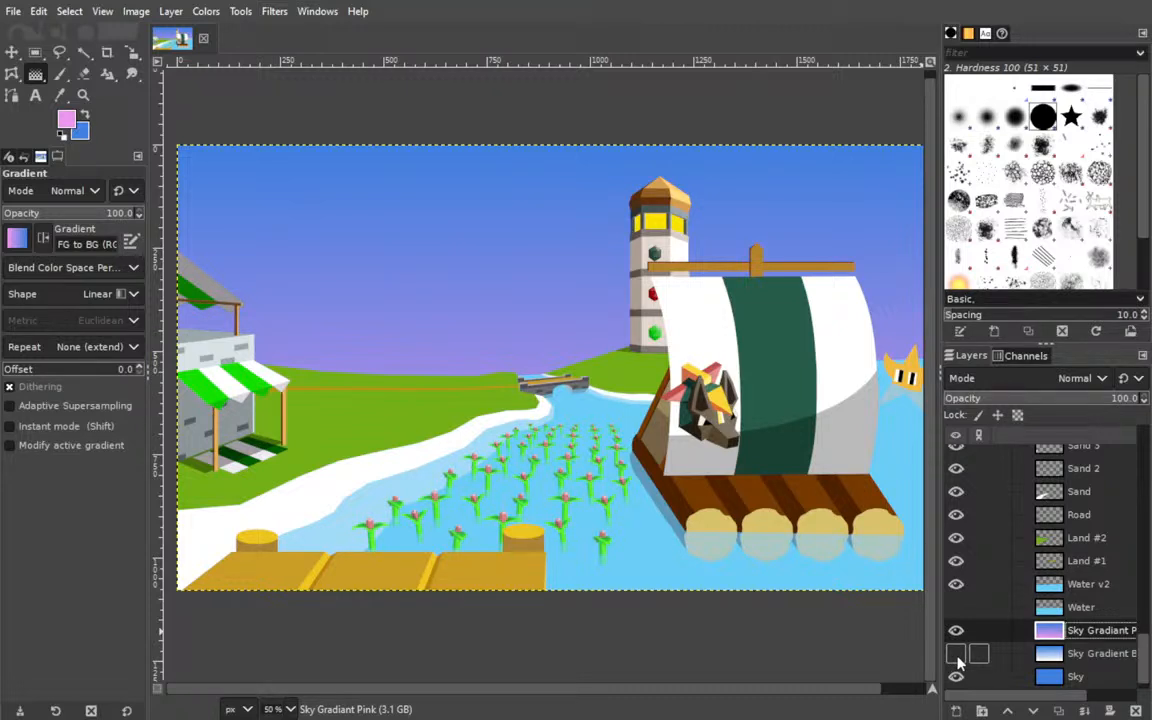
left_click(956, 655)
Try Sky Gradient Pink at 48.7 opacity and restore it to 100.
double_click(1097, 630)
left_click(1028, 637)
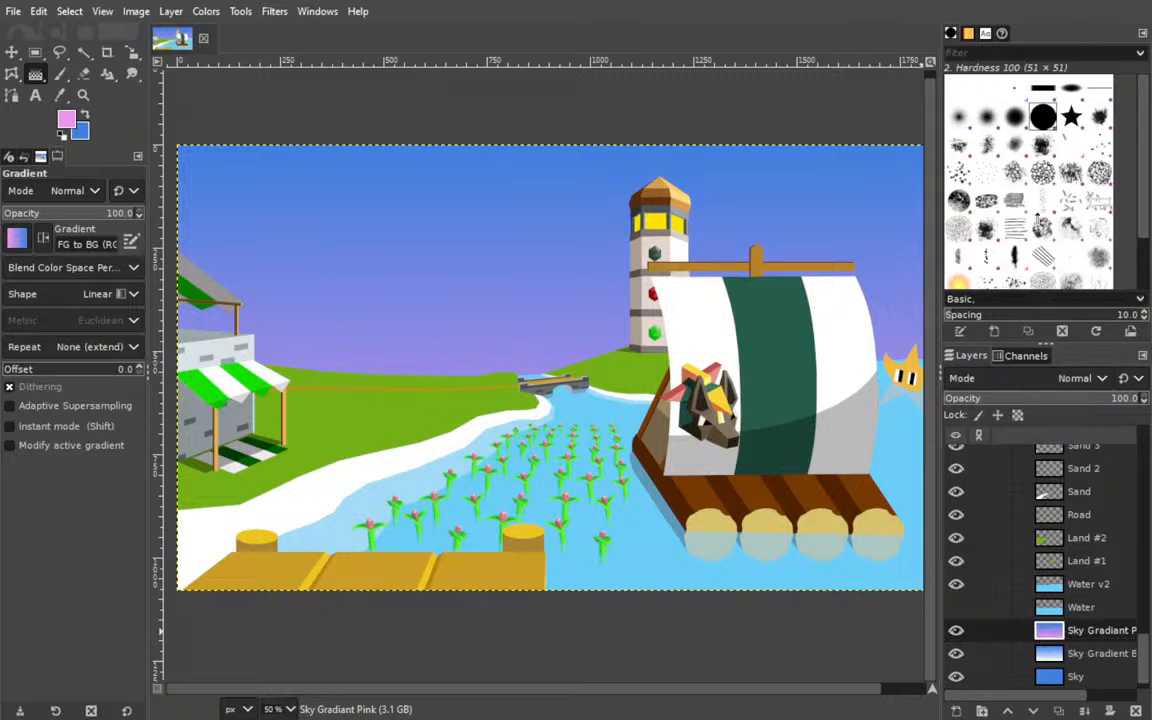
left_click(1038, 398)
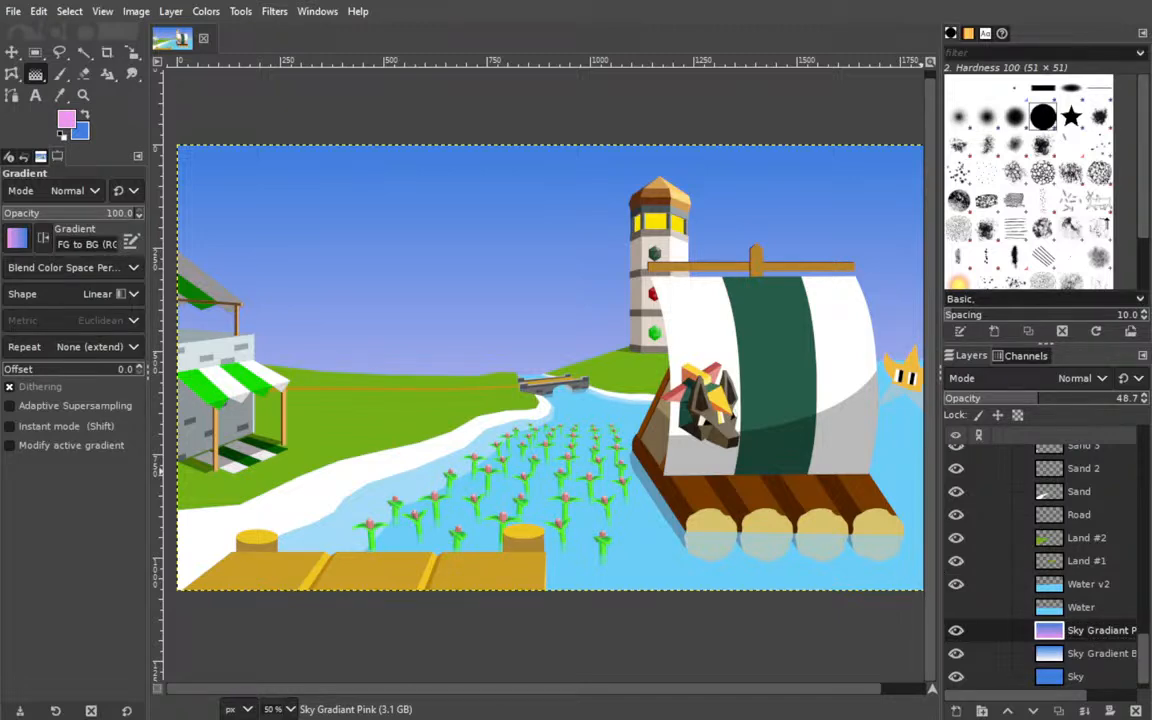
left_click_drag(1038, 398, 1138, 398)
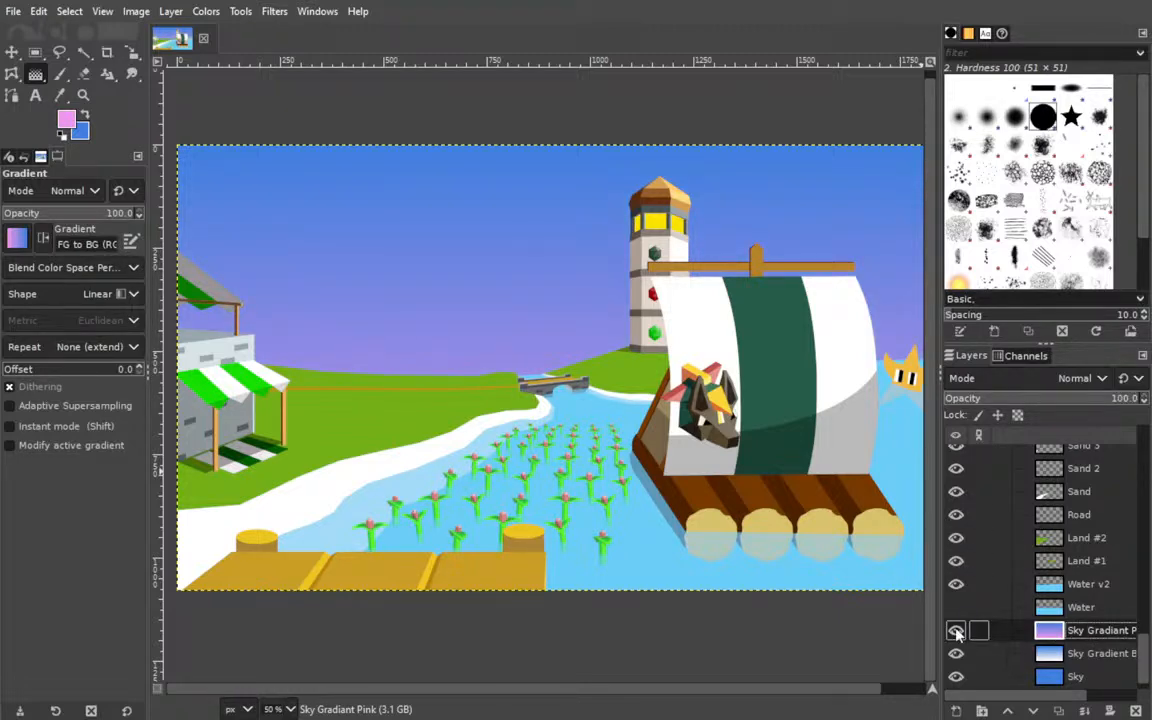
Toggle Sky Gradient Pink's visibility repeatedly to compare the pink and blue skies, leaving the layer hidden.
left_click_drag(640, 410, 593, 412)
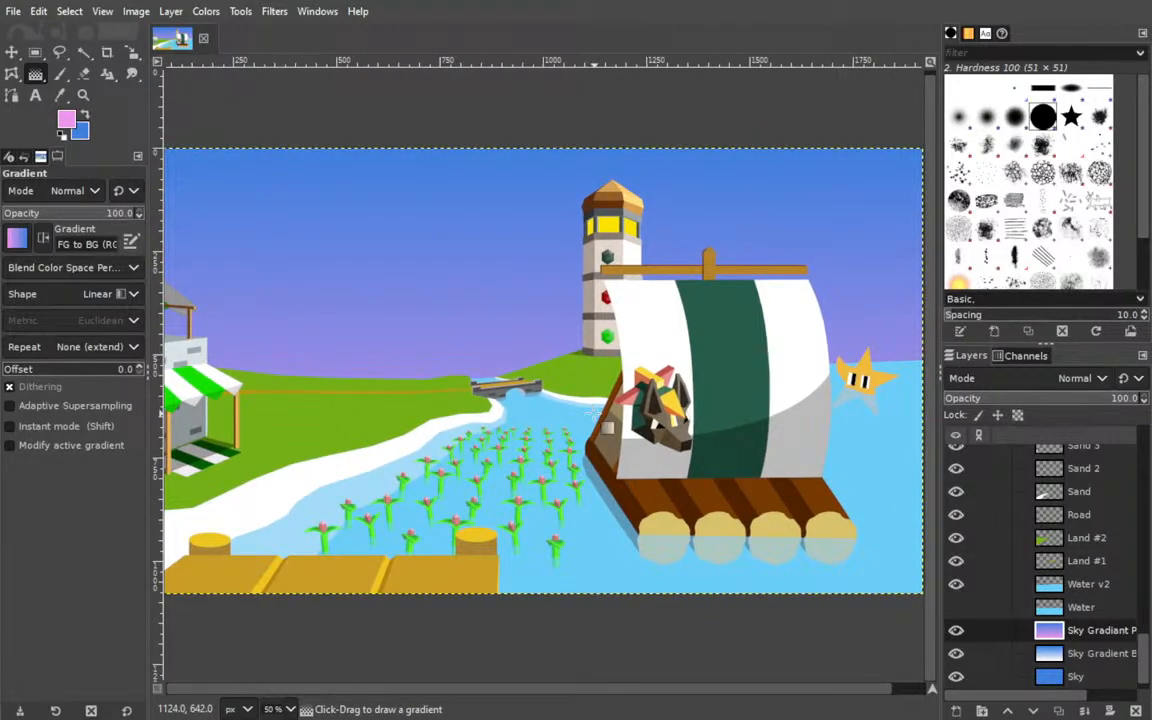
left_click(956, 631)
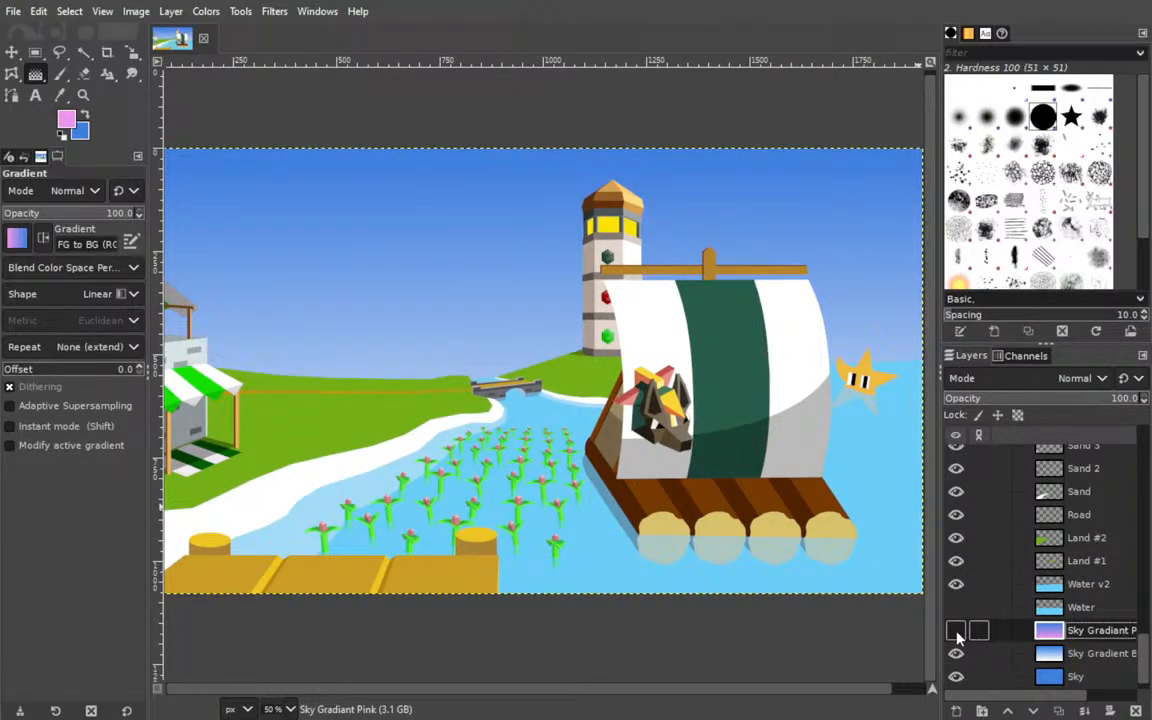
left_click(956, 631)
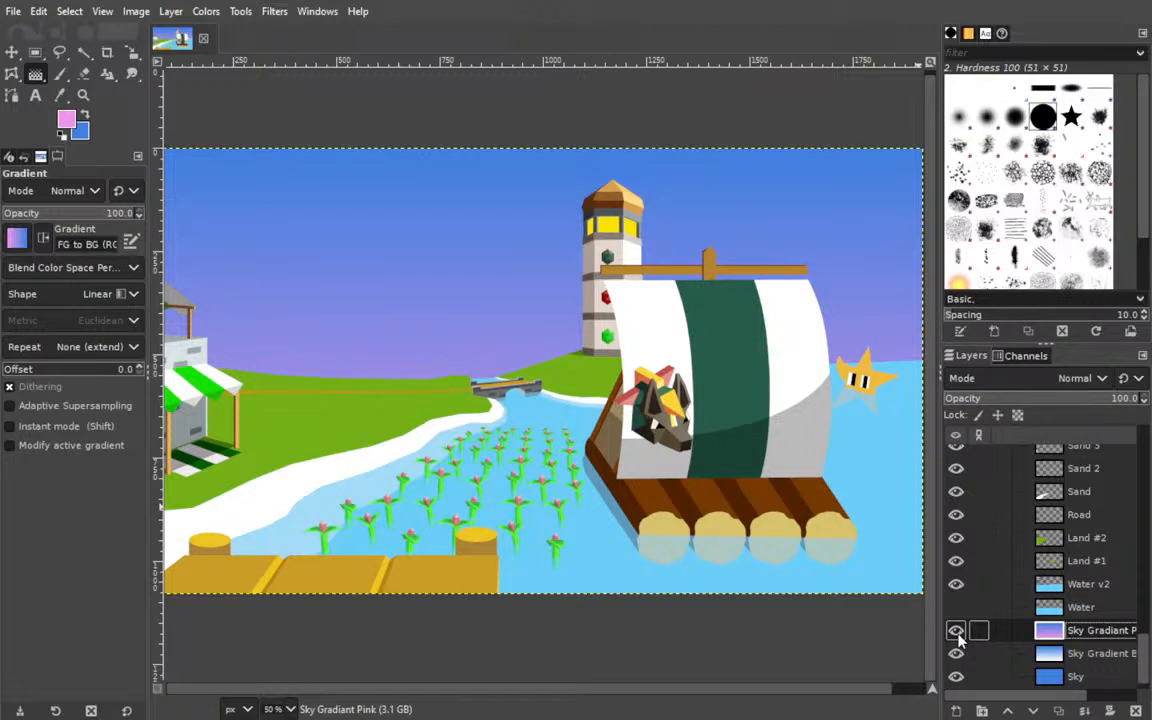
left_click(956, 631)
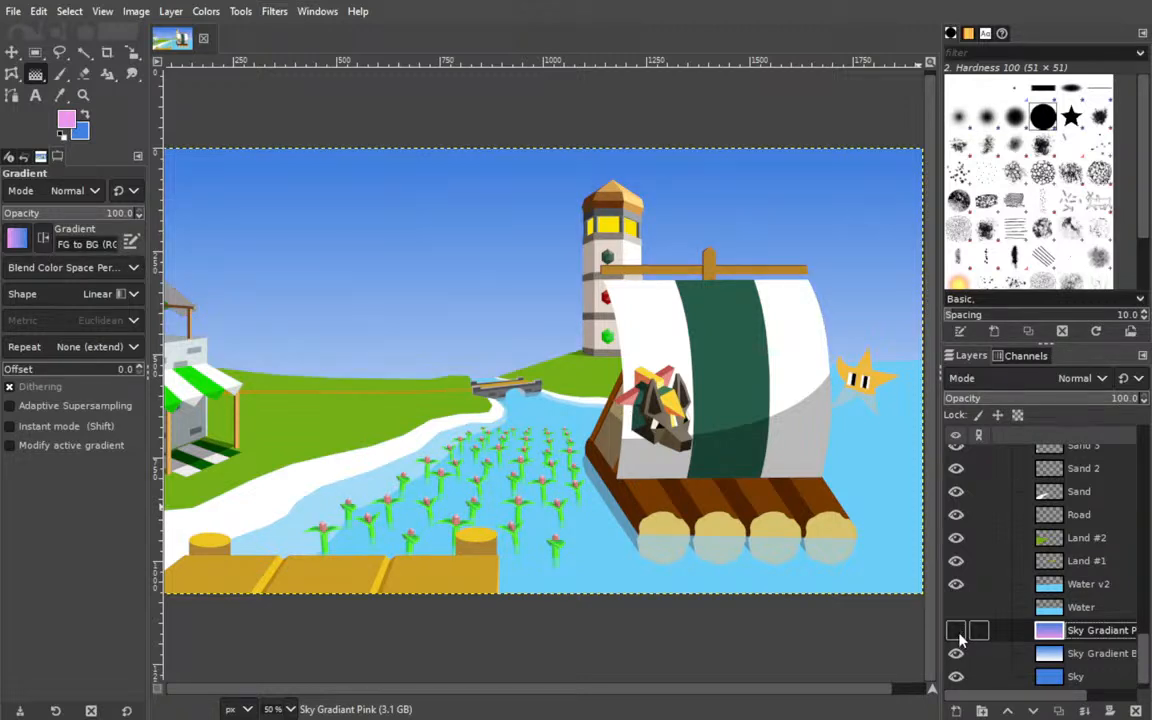
left_click(956, 631)
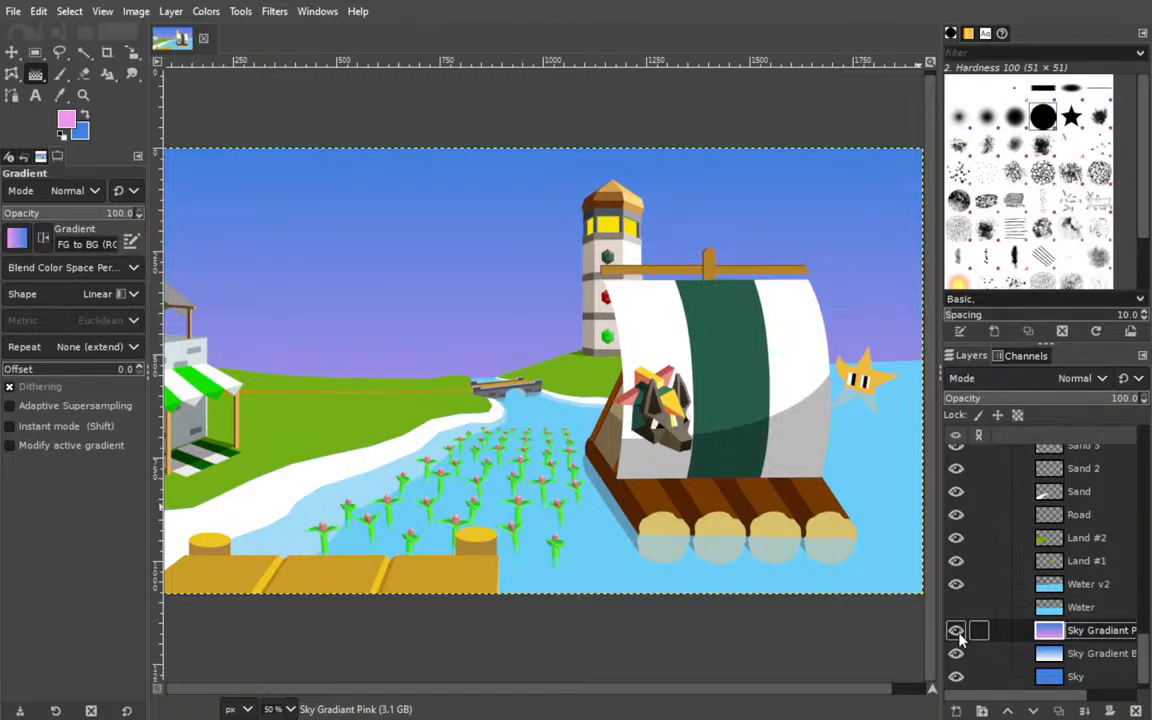
left_click(956, 631)
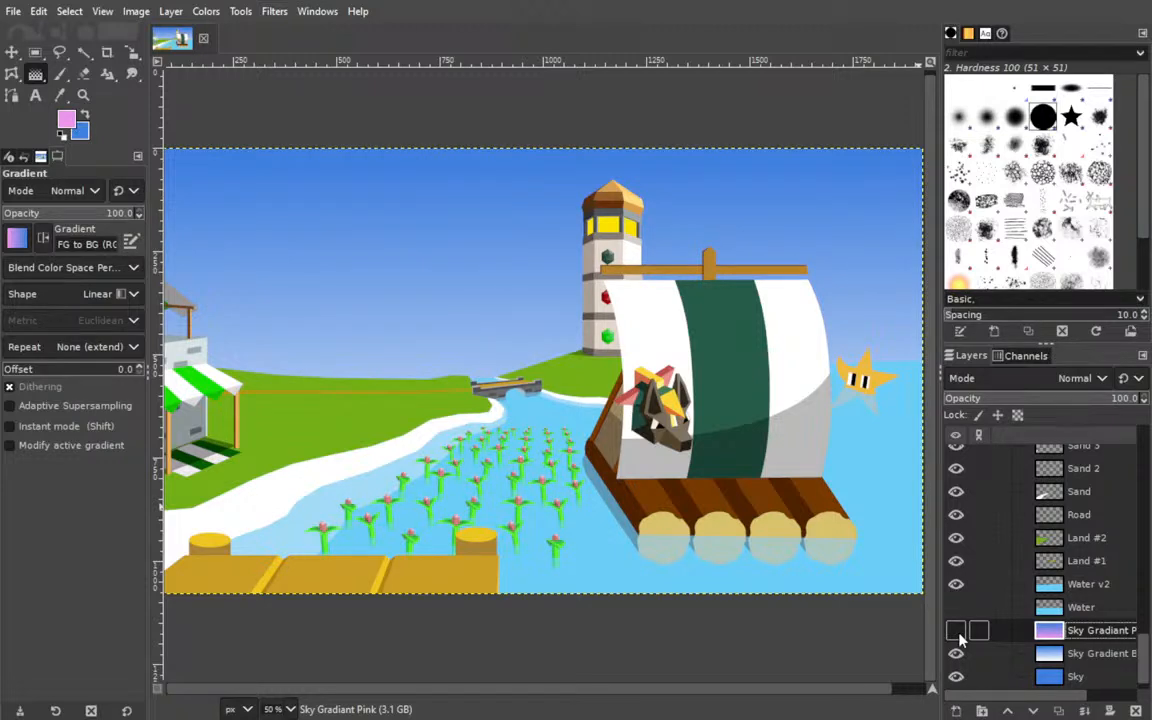
left_click_drag(609, 450, 630, 470)
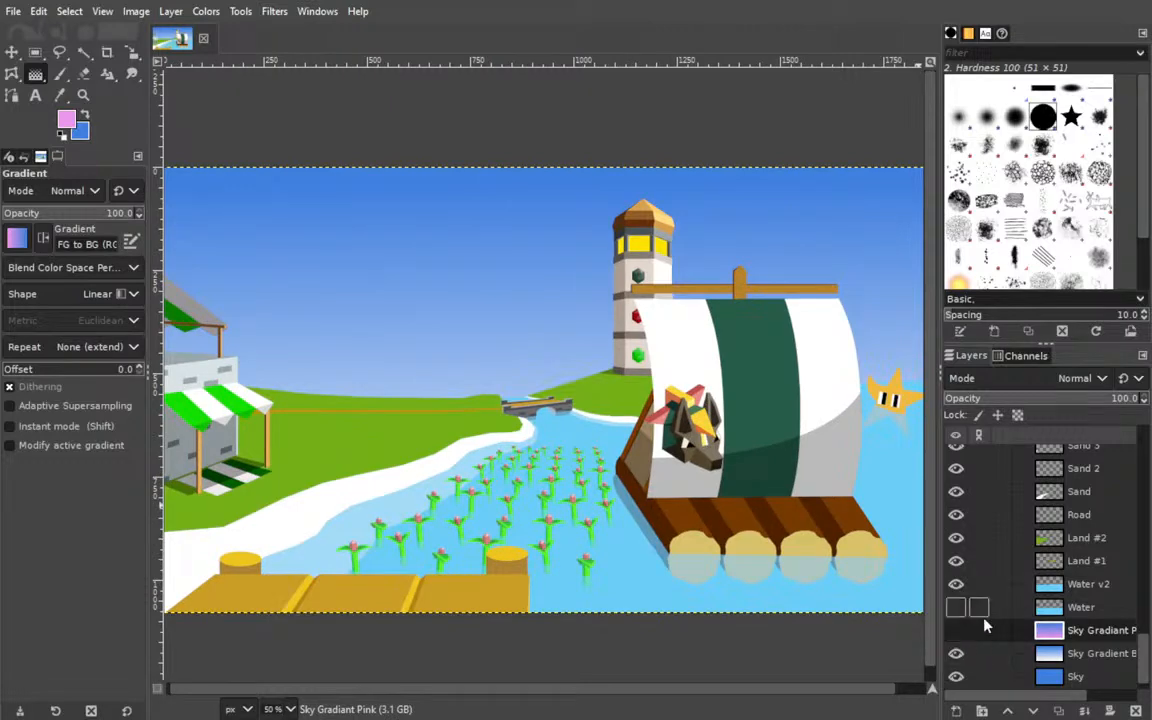
left_click(956, 631)
left_click(955, 632)
left_click(955, 632)
left_click(955, 632)
left_click(955, 632)
left_click(955, 632)
left_click(955, 632)
left_click(955, 632)
Toggle Sky Gradient Pink's visibility to compare the pink and blue skies, leaving the layer shown.
left_click(955, 632)
left_click(955, 632)
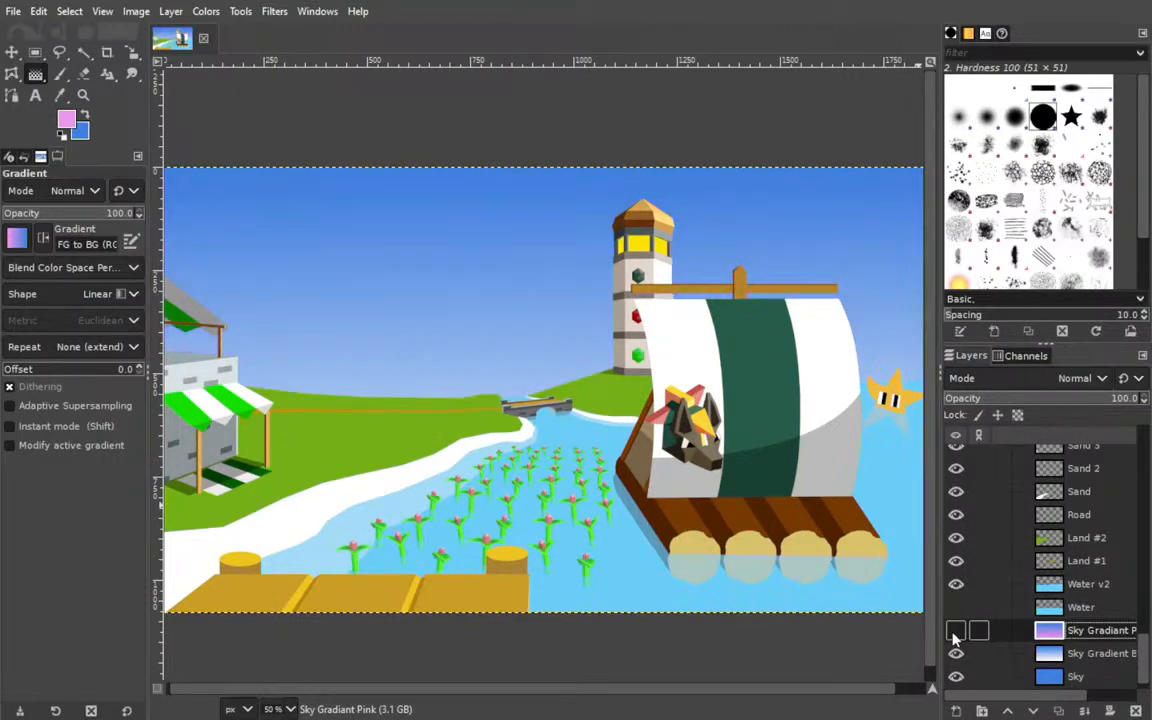
left_click(955, 632)
left_click(955, 632)
left_click(955, 632)
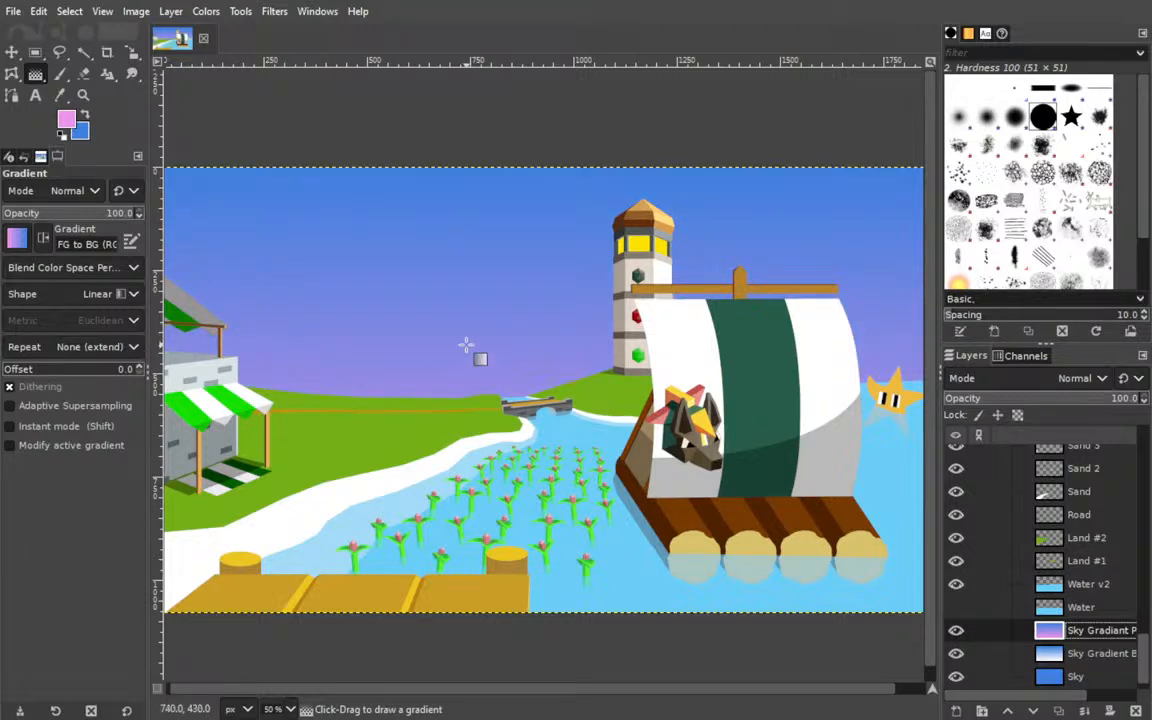
scroll(432, 360, "left", 5)
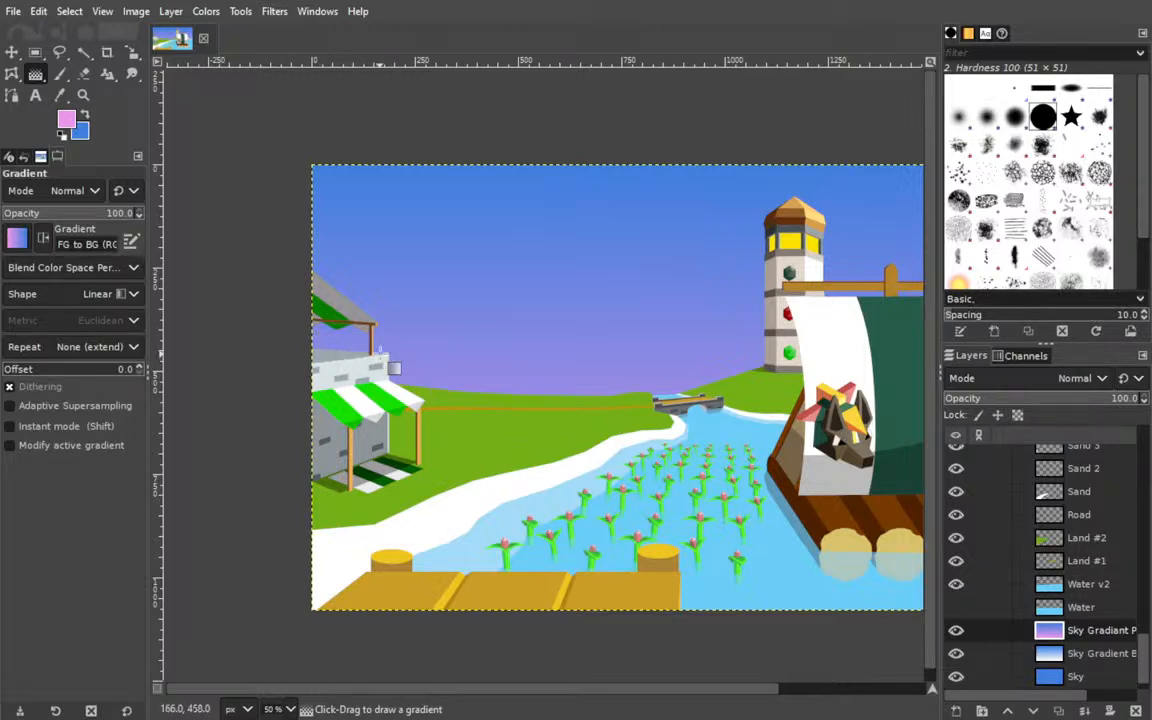
left_click(955, 630)
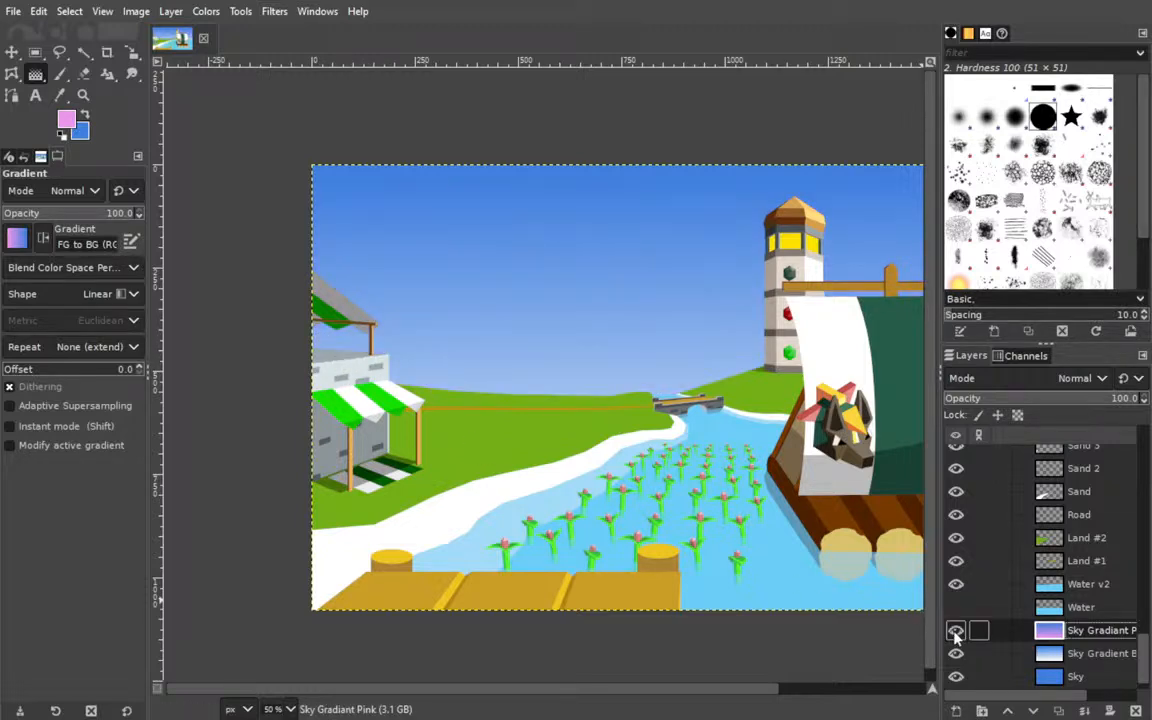
left_click(955, 630)
scroll(765, 470, "right", 3)
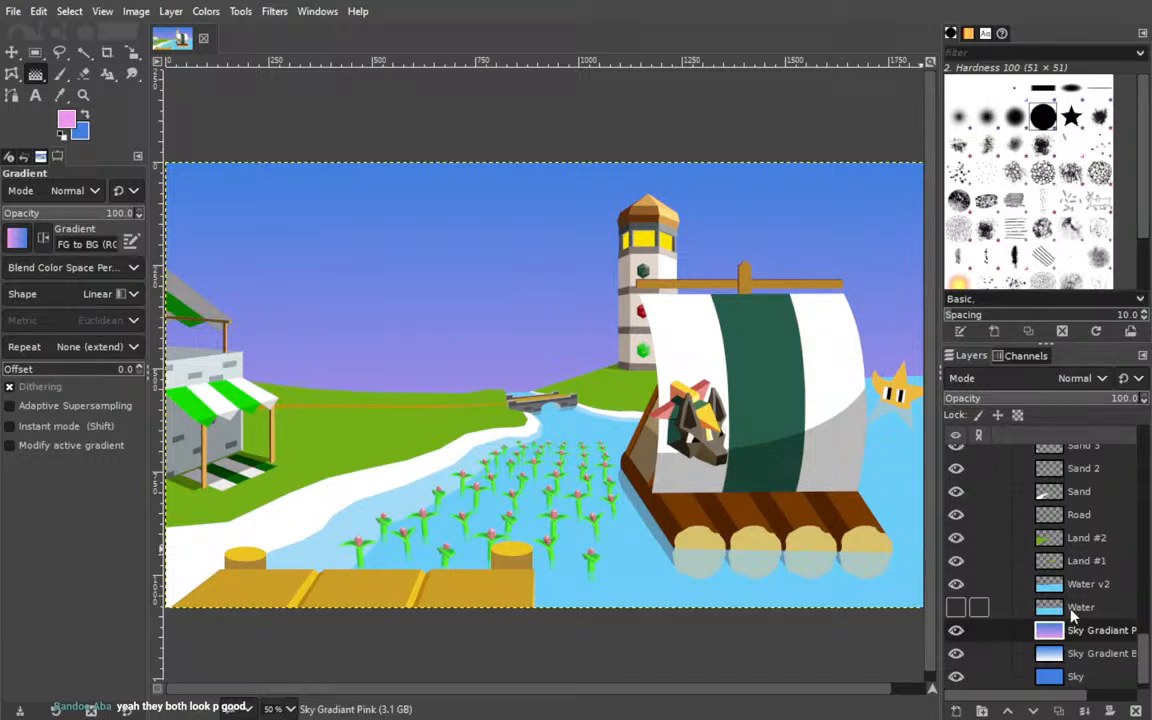
Add a layer named Water Gradient above Water v2 and pick the water's light blue as the foreground colour.
left_click(1022, 586)
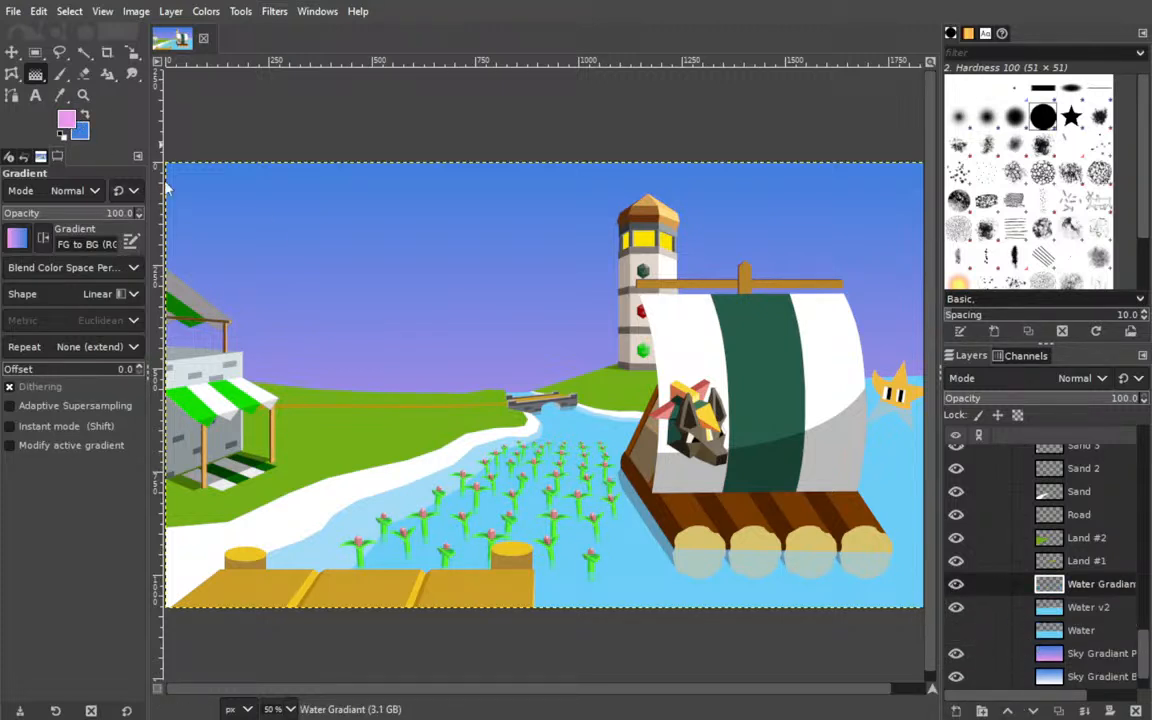
left_click(653, 590, "ctrl")
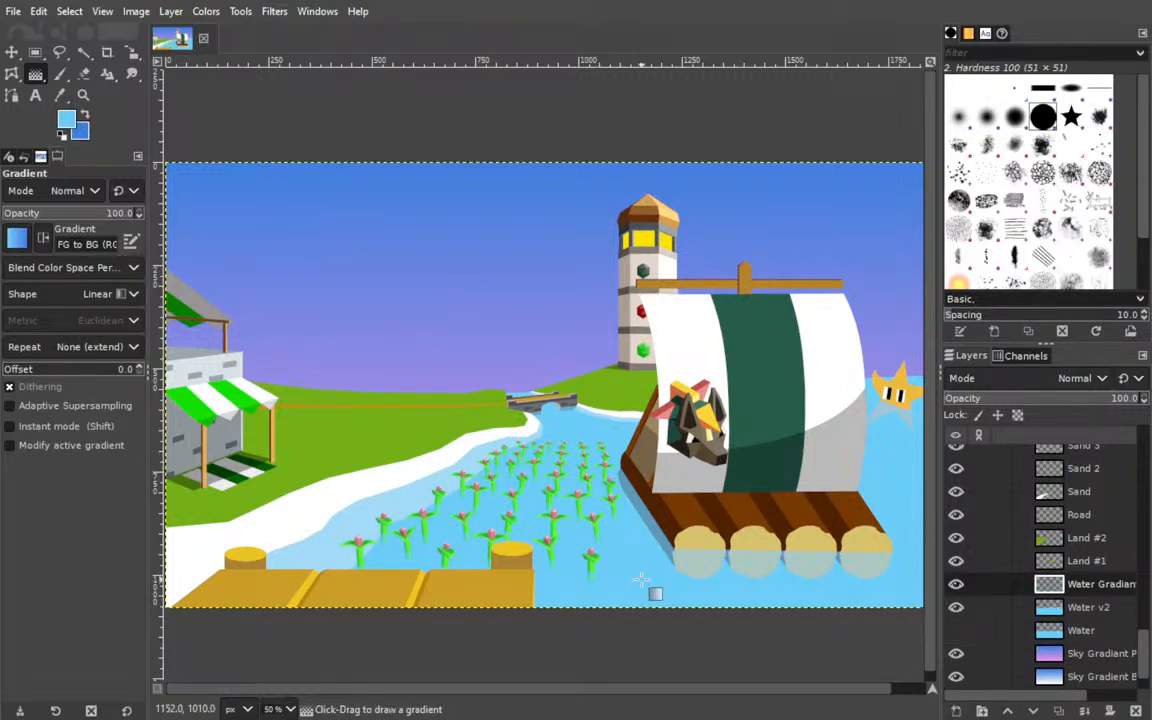
Try a light-to-dark-blue linear gradient on Water Gradient from the image's lower-right corner to X 1040, Y 656.
left_click_drag(567, 496, 482, 447)
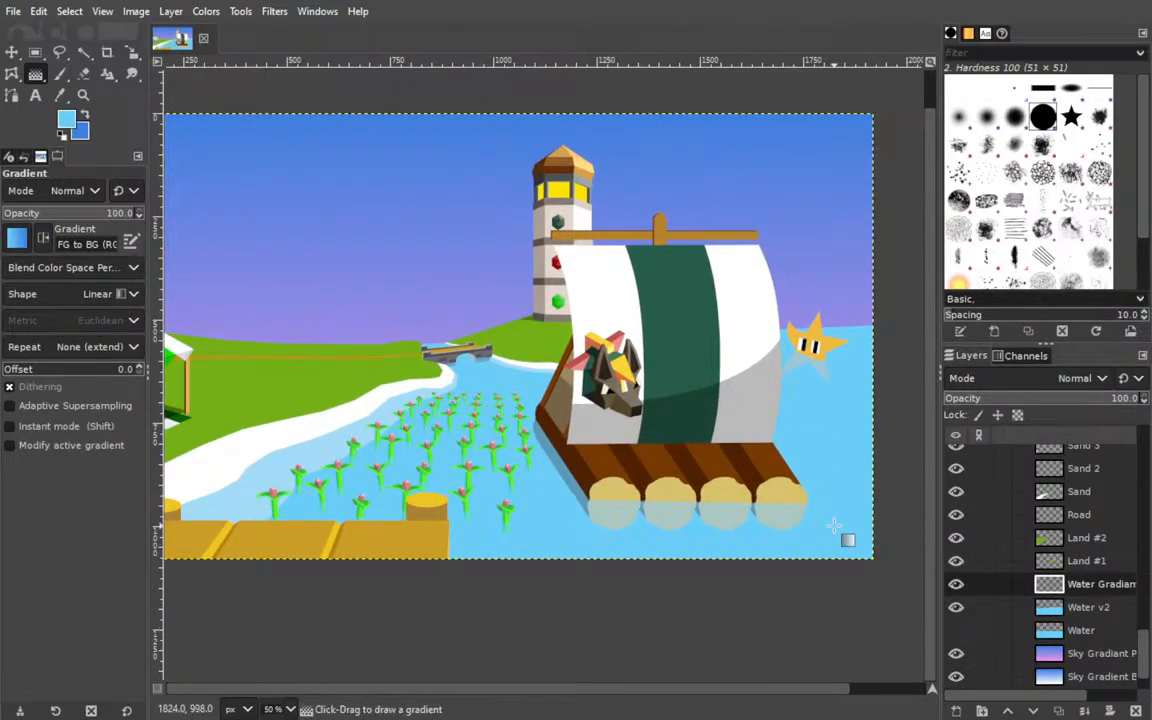
left_click_drag(872, 547, 510, 383)
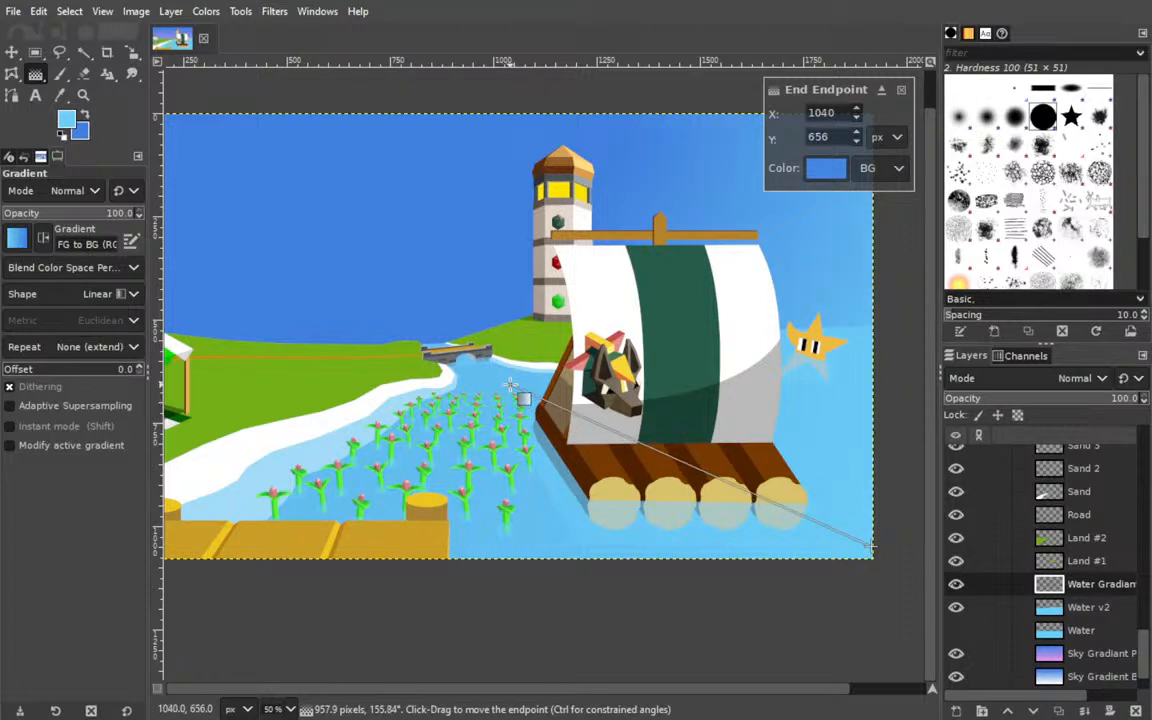
key("Return")
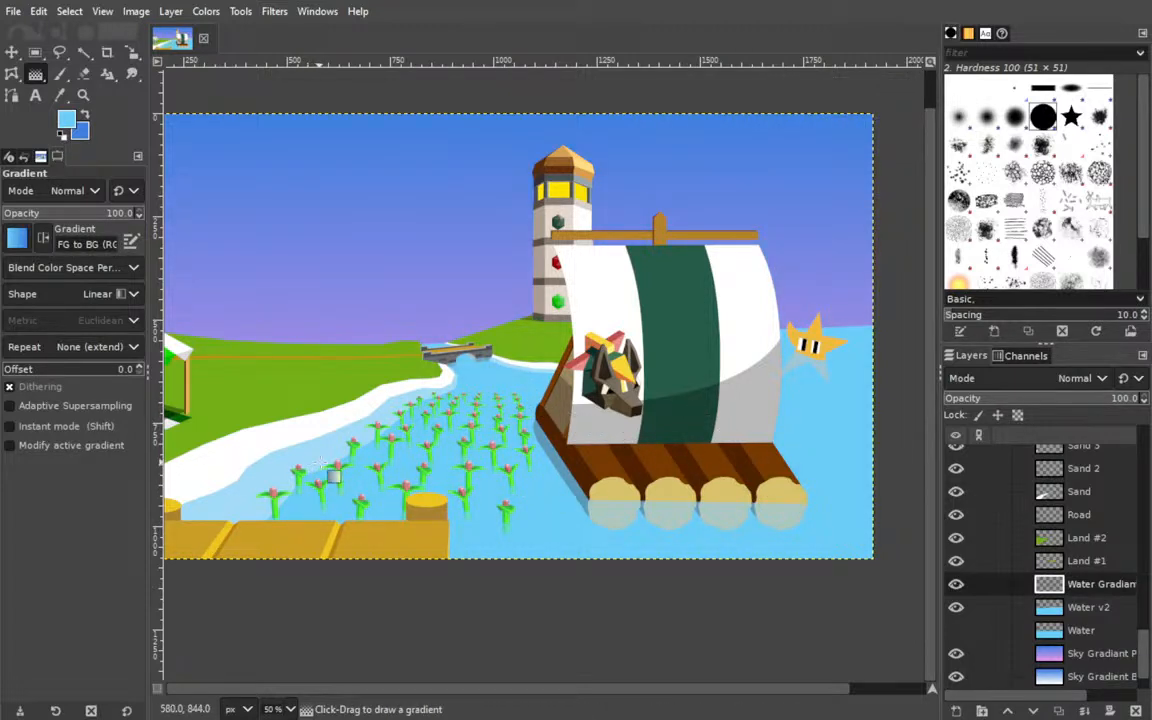
Draw a linear gradient on Water Gradient from light blue at X 1414, Y 798 to darker blue at the raft's rightmost log.
left_click_drag(376, 456, 862, 524)
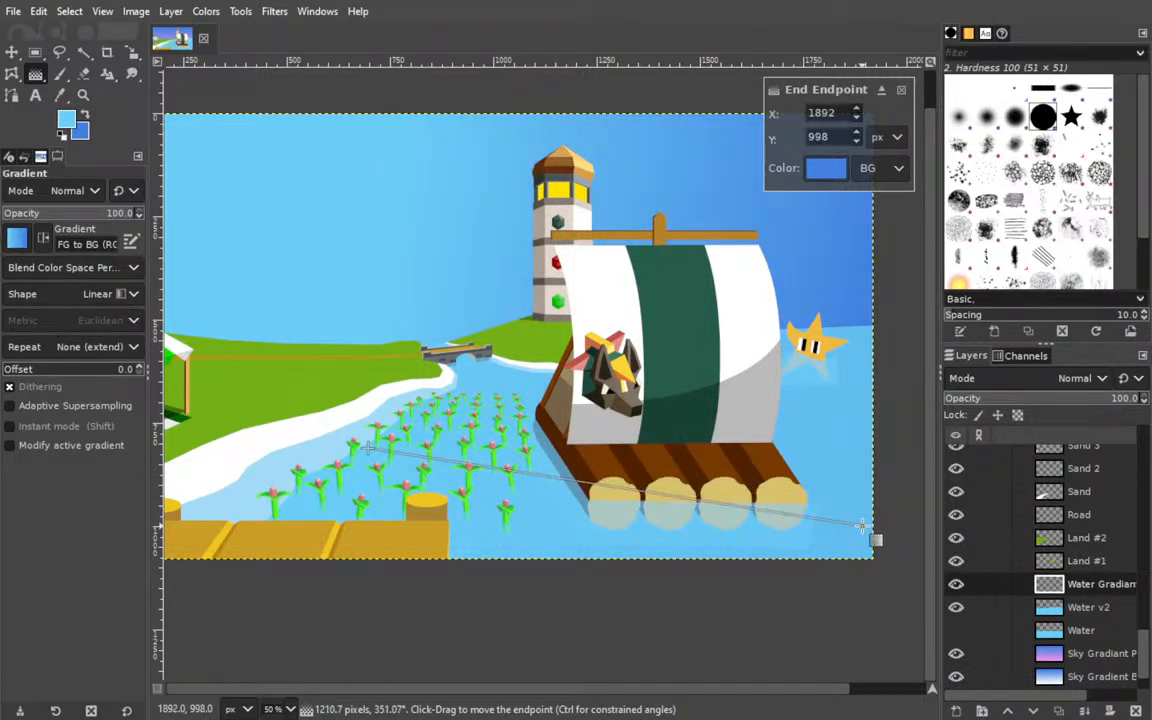
left_click(367, 447)
left_click_drag(367, 447, 571, 401)
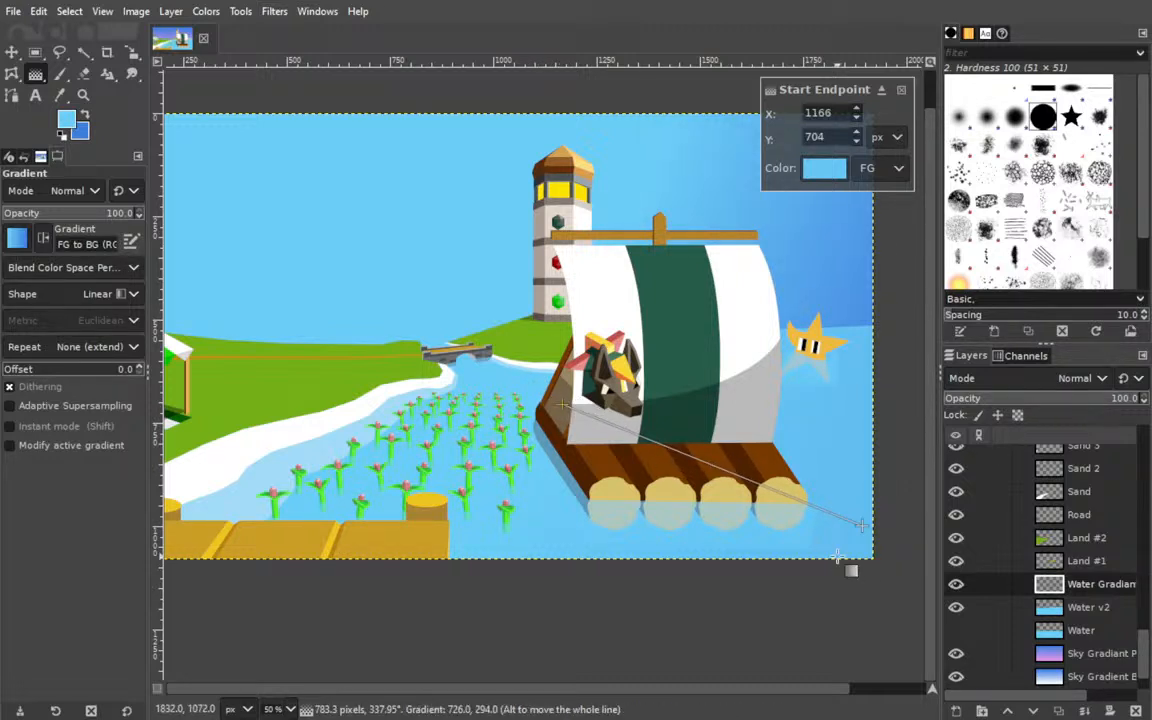
left_click_drag(862, 522, 790, 484)
left_click_drag(566, 404, 664, 442)
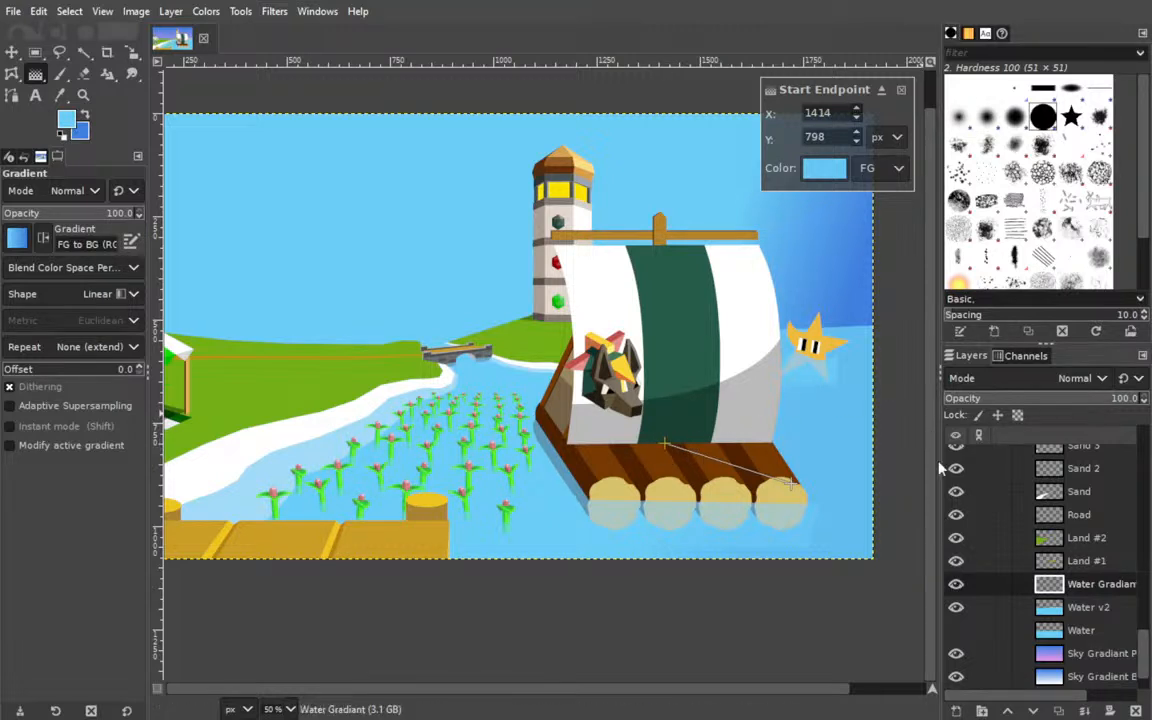
Hide Water v2 copy and apply the water gradient with its start at about X 1110, Y 776 and its end at X 1592, Y 940.
scroll(1019, 572, "up", 3)
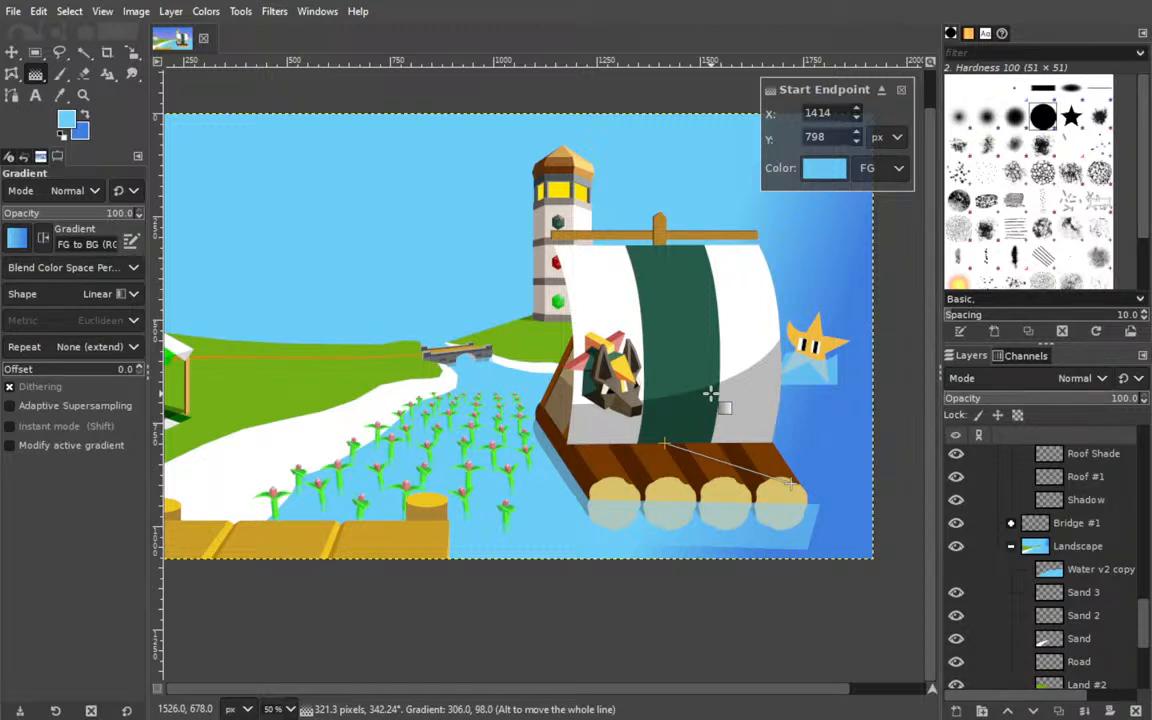
left_click_drag(674, 456, 521, 421)
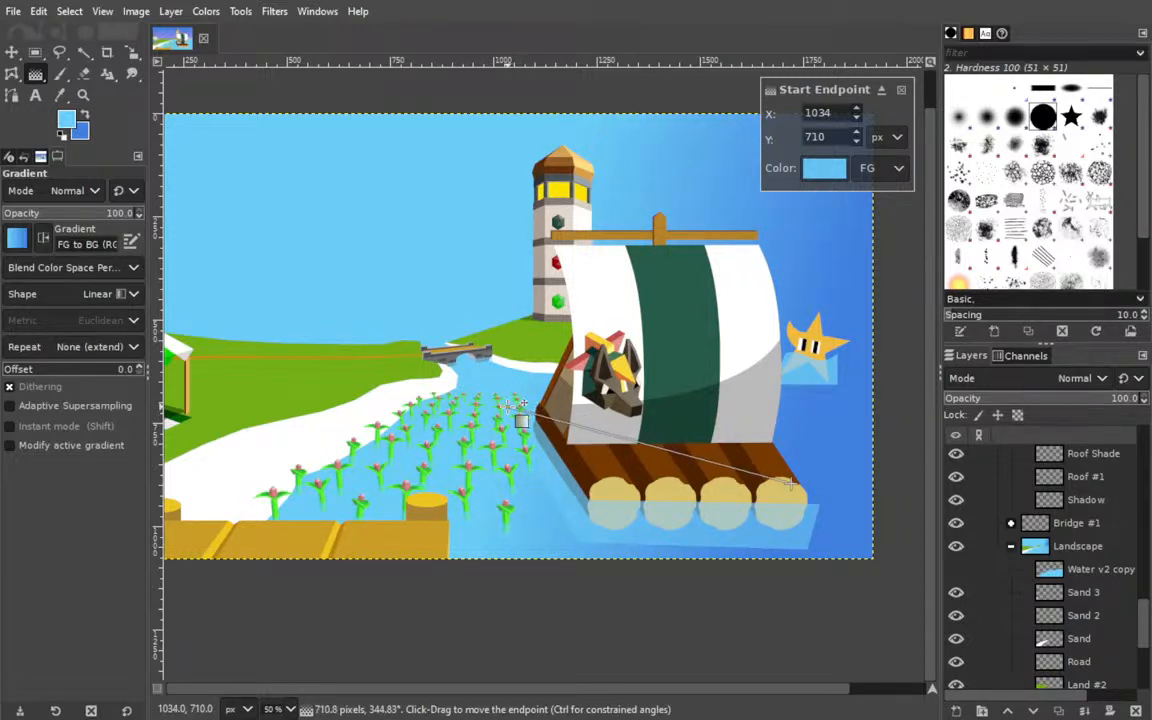
left_click_drag(521, 410, 512, 401)
mouse_move(797, 490)
left_mouse_down()
mouse_move(731, 483)
mouse_move(727, 502)
mouse_move(570, 479)
mouse_move(624, 472)
mouse_move(690, 478)
mouse_move(696, 489)
left_mouse_up()
left_click_drag(510, 398, 548, 434)
left_click_drag(679, 482, 753, 498)
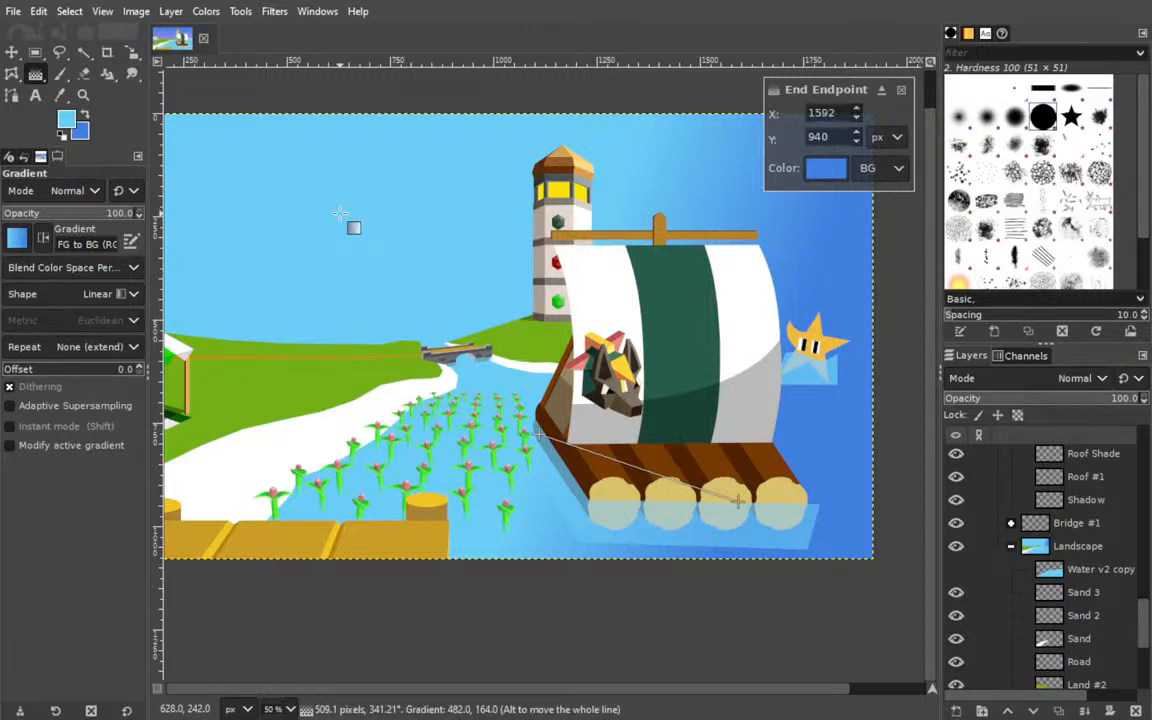
key("Return")
Use Fuzzy Select on Water v2's water area to clear the part of Water Gradient that covers the sky.
left_click(12, 52)
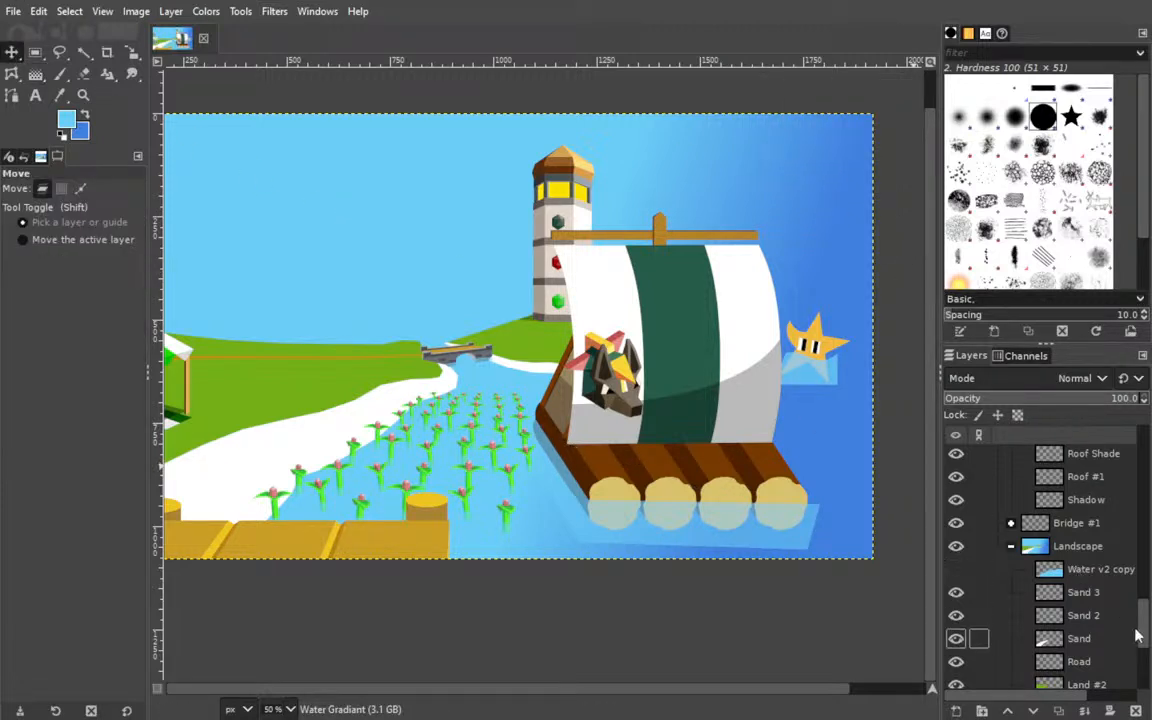
scroll(1098, 570, "down", 6)
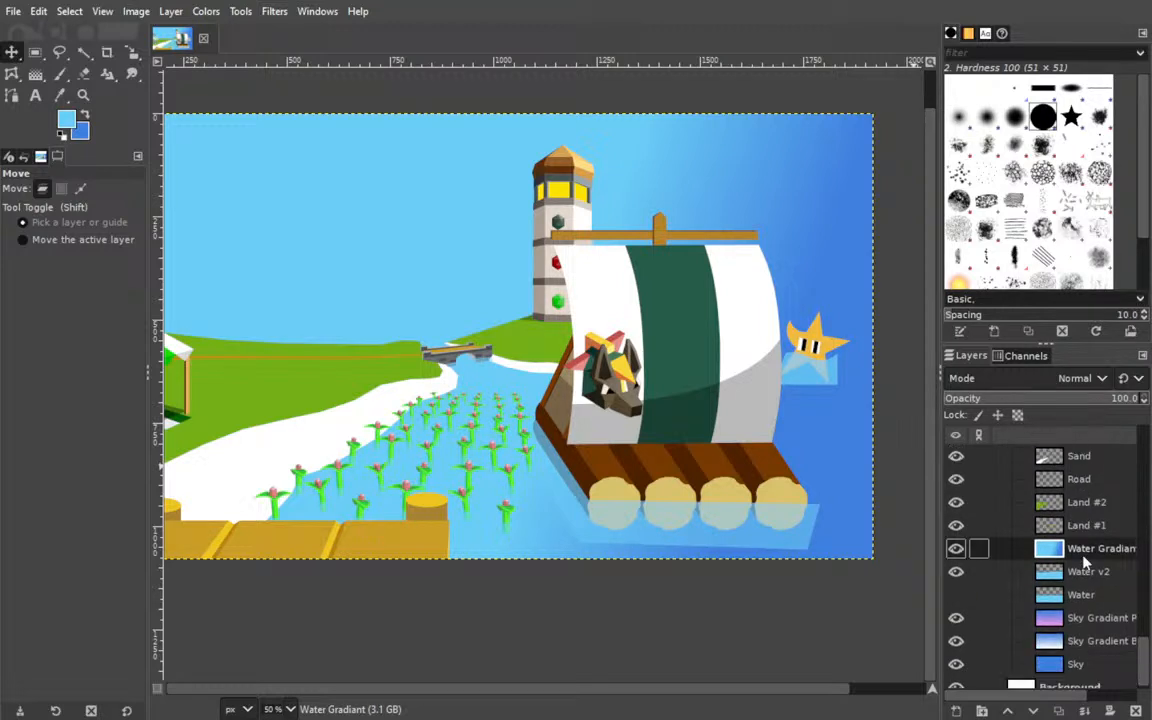
left_click(1080, 573)
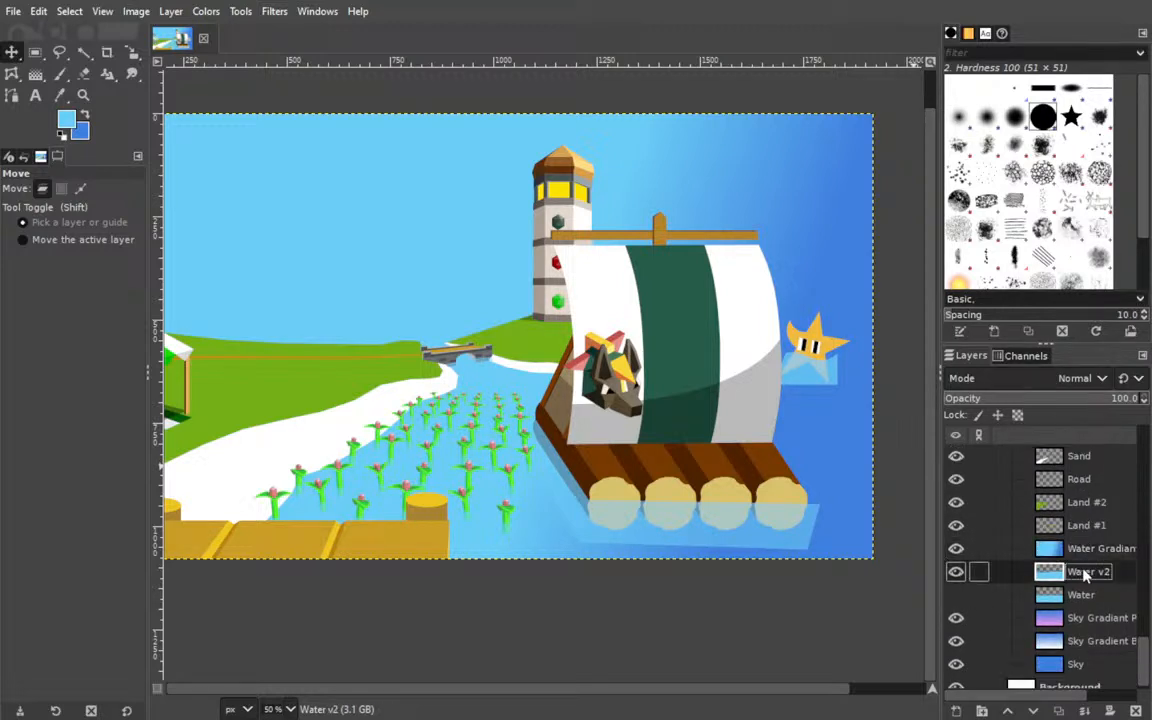
left_click(84, 52)
left_click(520, 485)
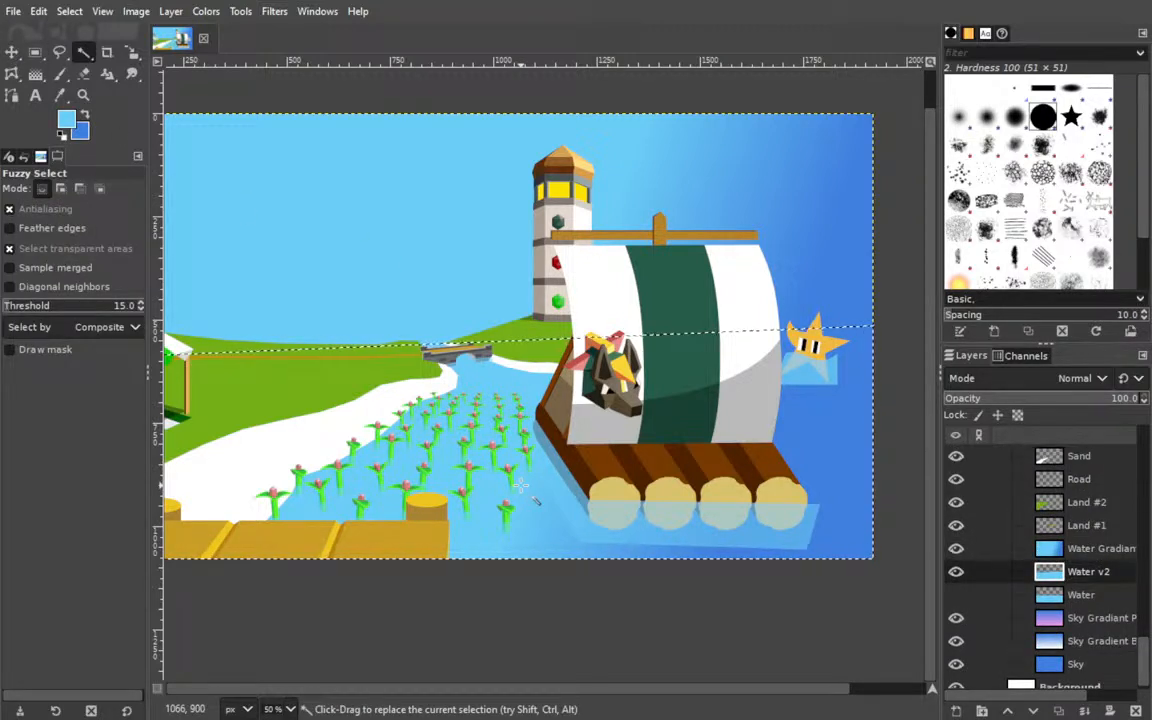
left_click(990, 548)
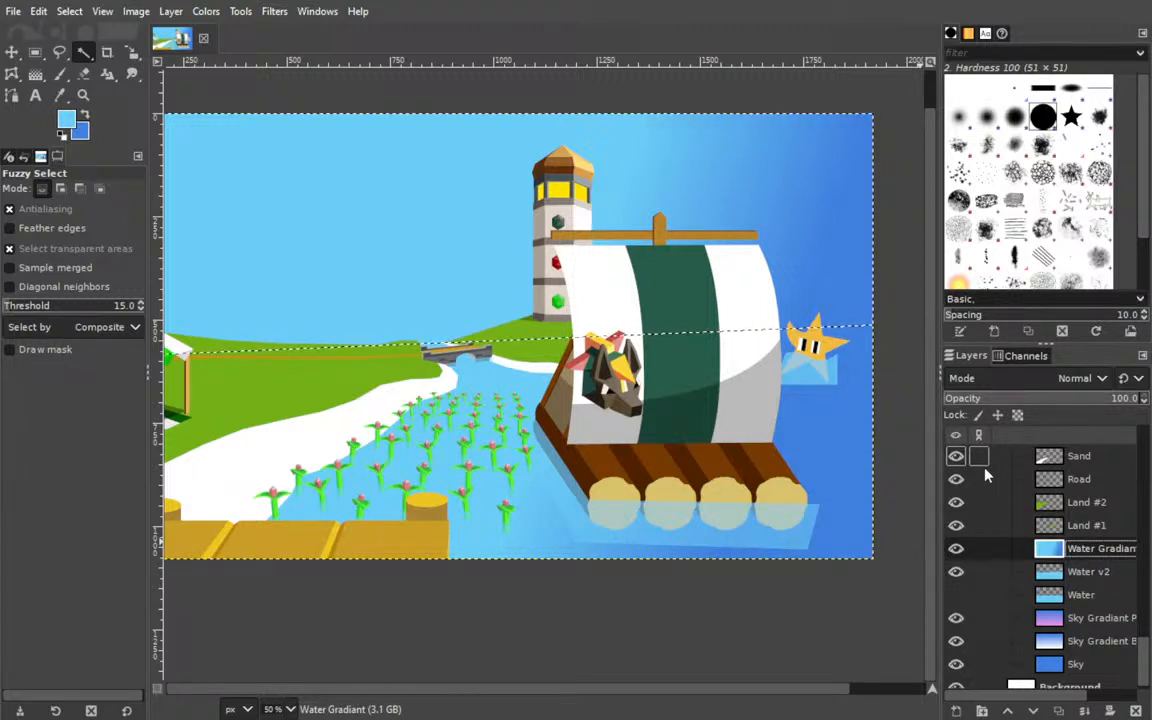
key("Delete")
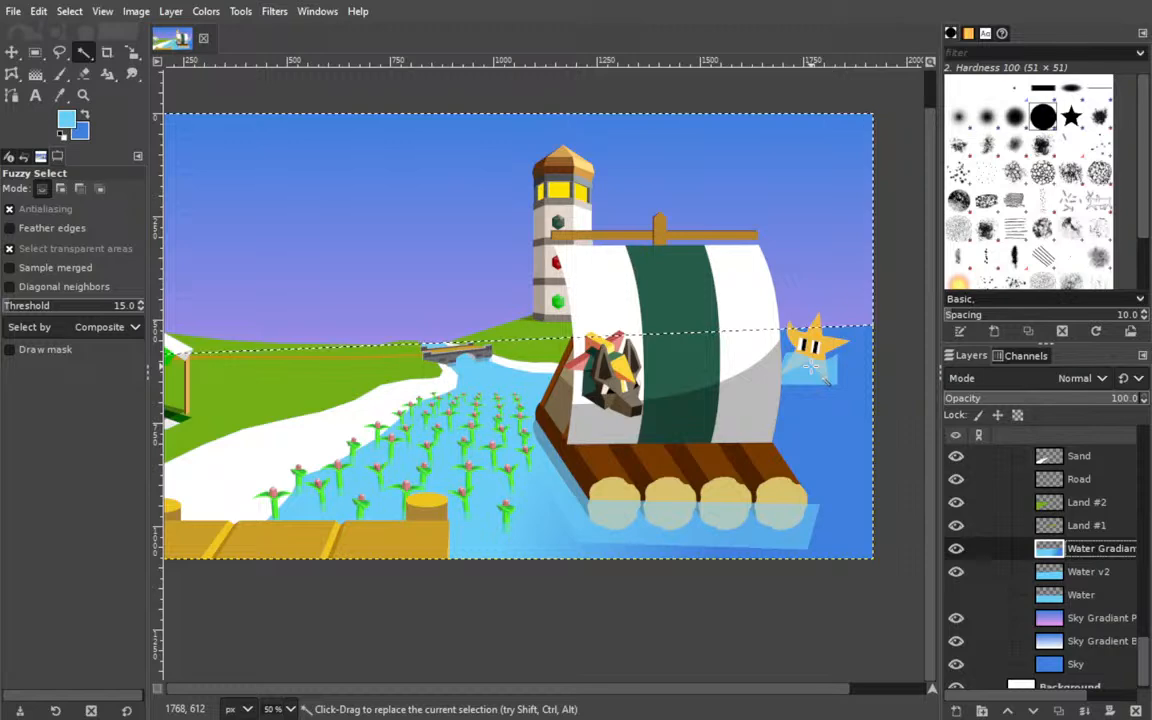
Save the image and clear the selection.
left_click_drag(461, 421, 490, 436)
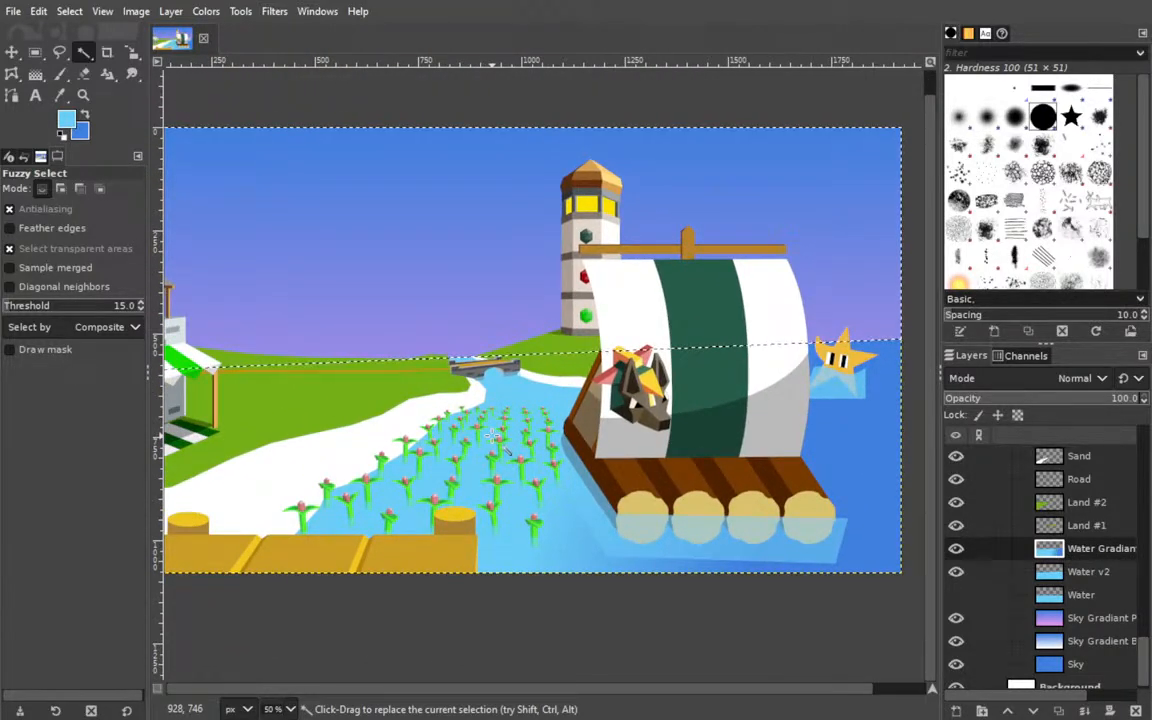
key("ctrl+s")
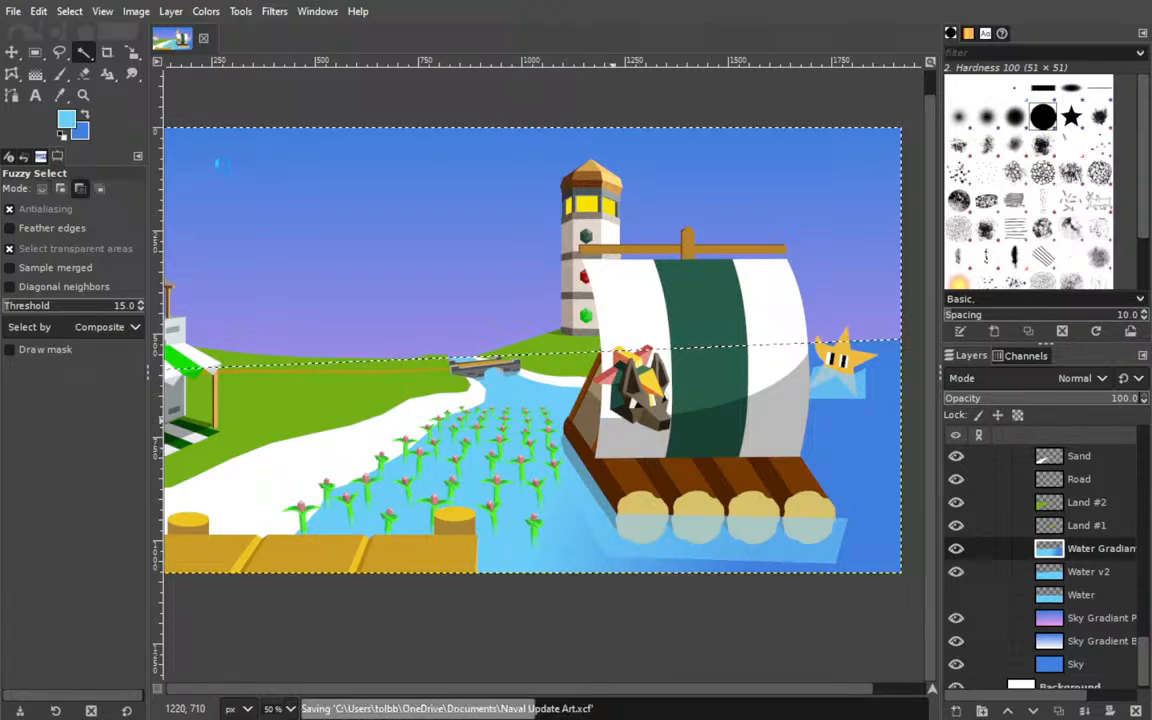
left_click(14, 52)
key("ctrl+shift+a")
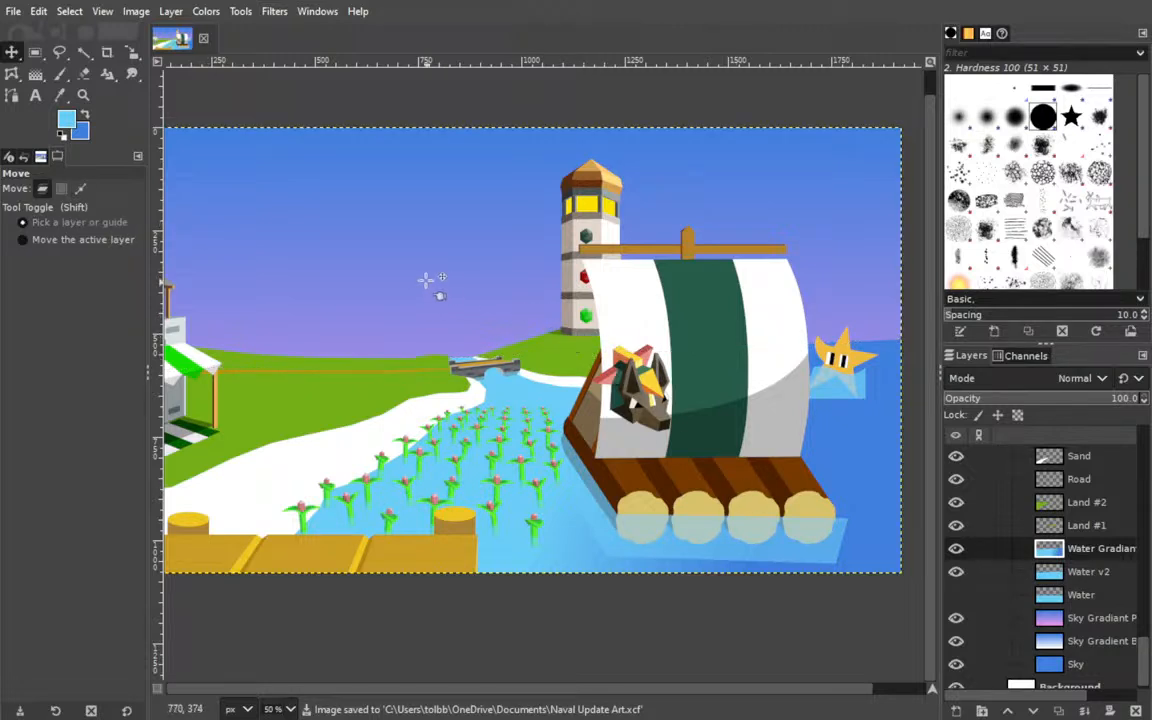
left_click_drag(521, 401, 541, 411)
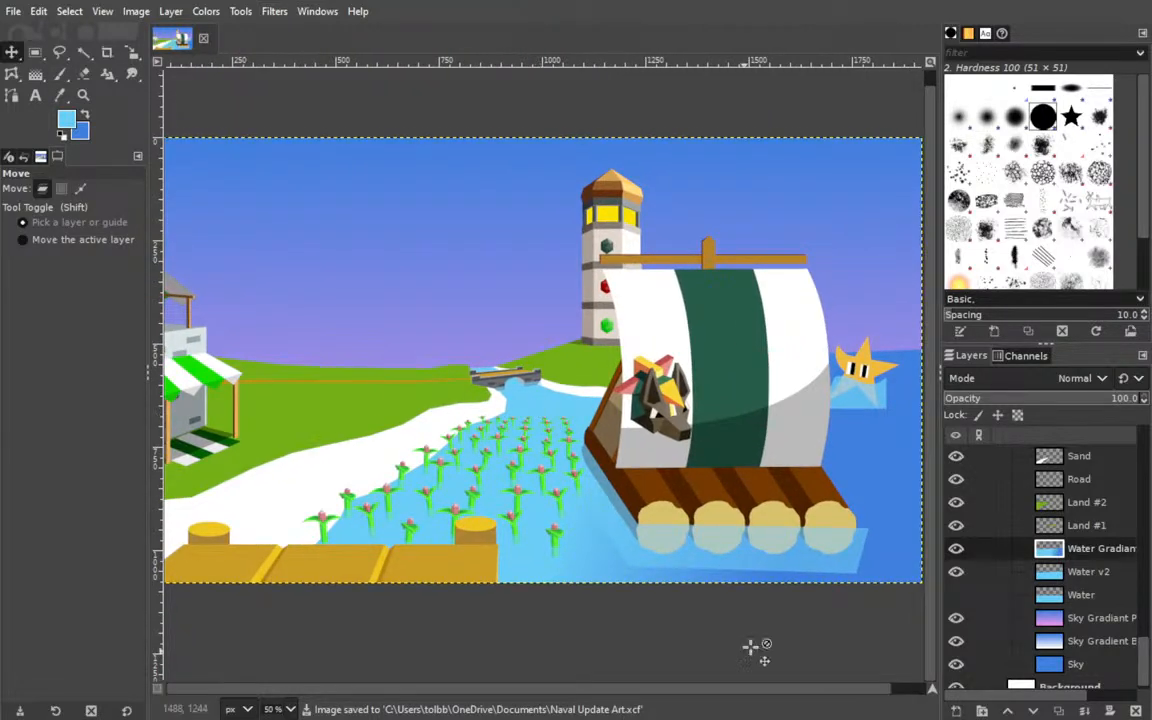
mouse_move(423, 465)
left_mouse_down()
mouse_move(453, 478)
mouse_move(444, 491)
mouse_move(488, 484)
mouse_move(437, 474)
left_mouse_up()
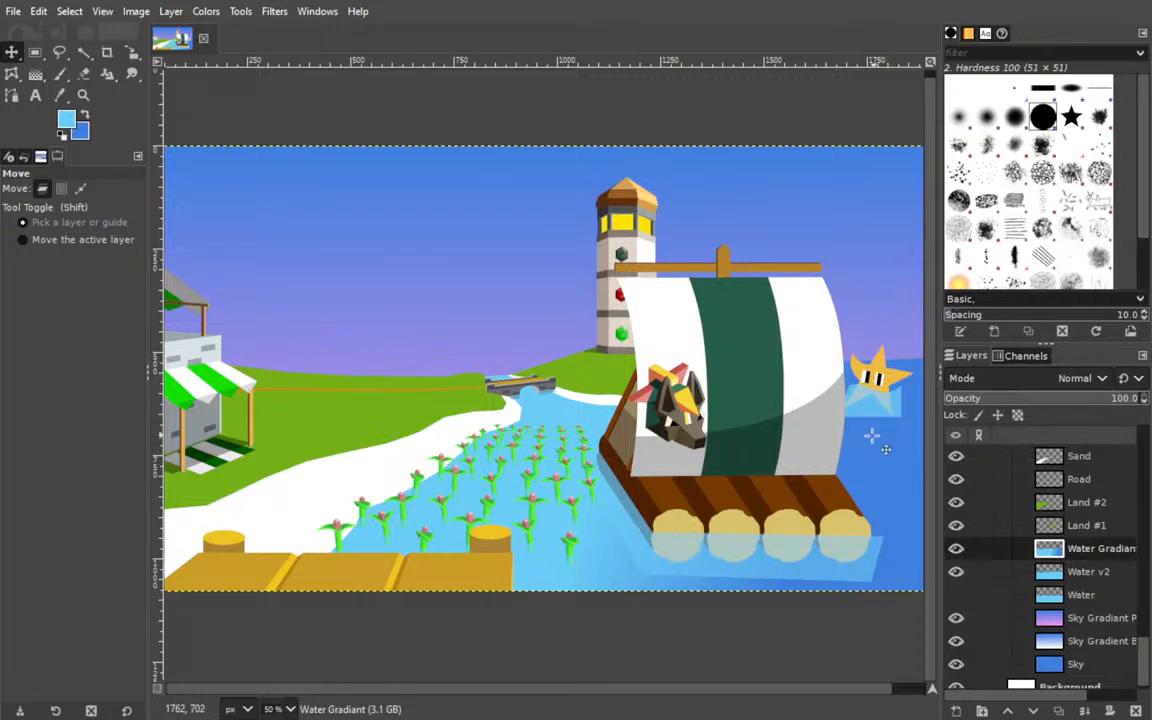
Undo the water gradient edits and redo them to compare the plain and gradient water.
key("ctrl+z")
key("ctrl+z")
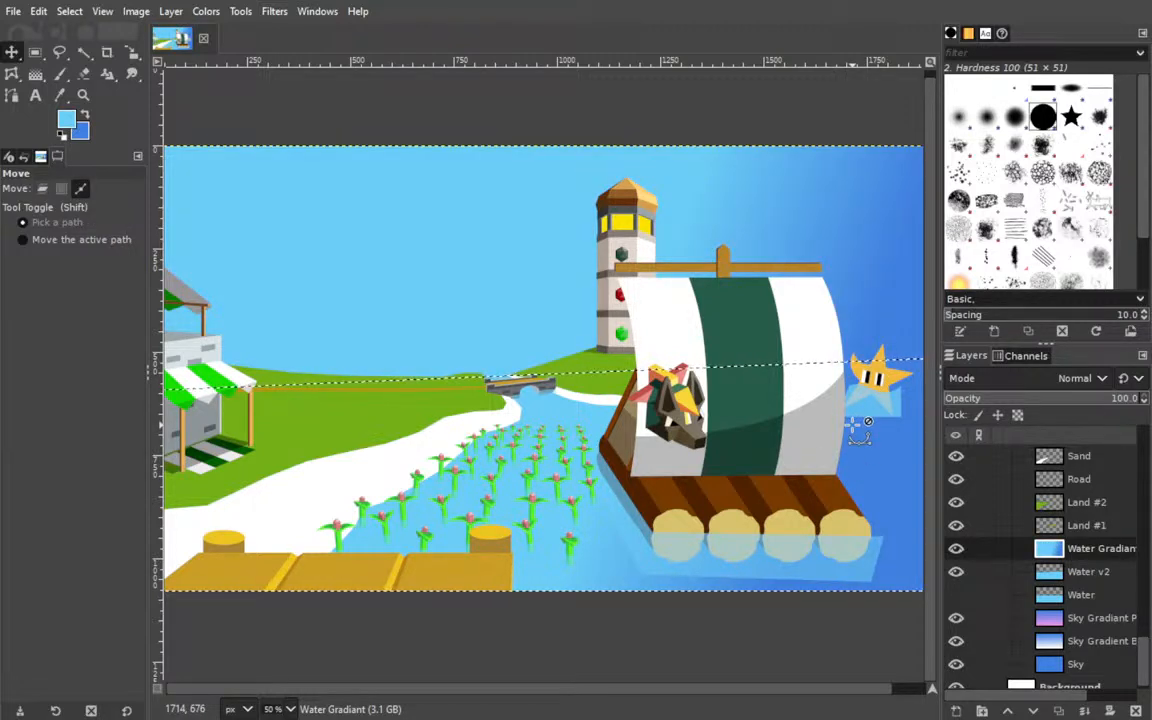
key("ctrl+z")
key("ctrl+z")
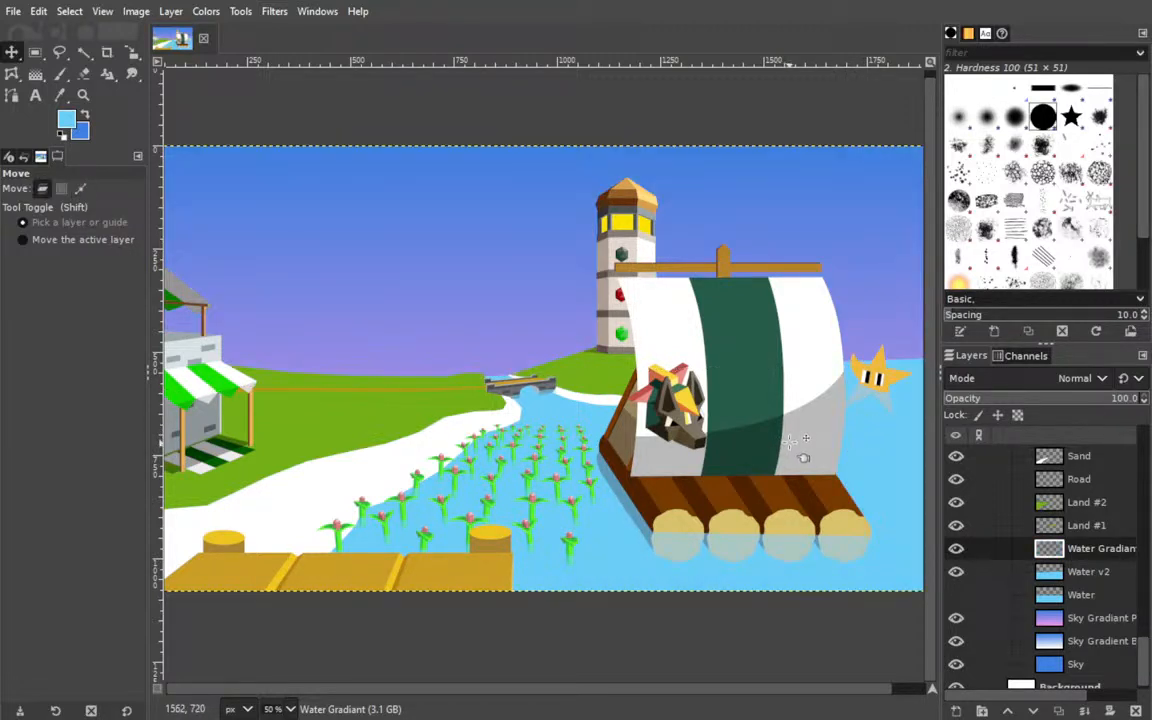
key("ctrl+y")
key("ctrl+y")
key("ctrl+y")
key("ctrl+y")
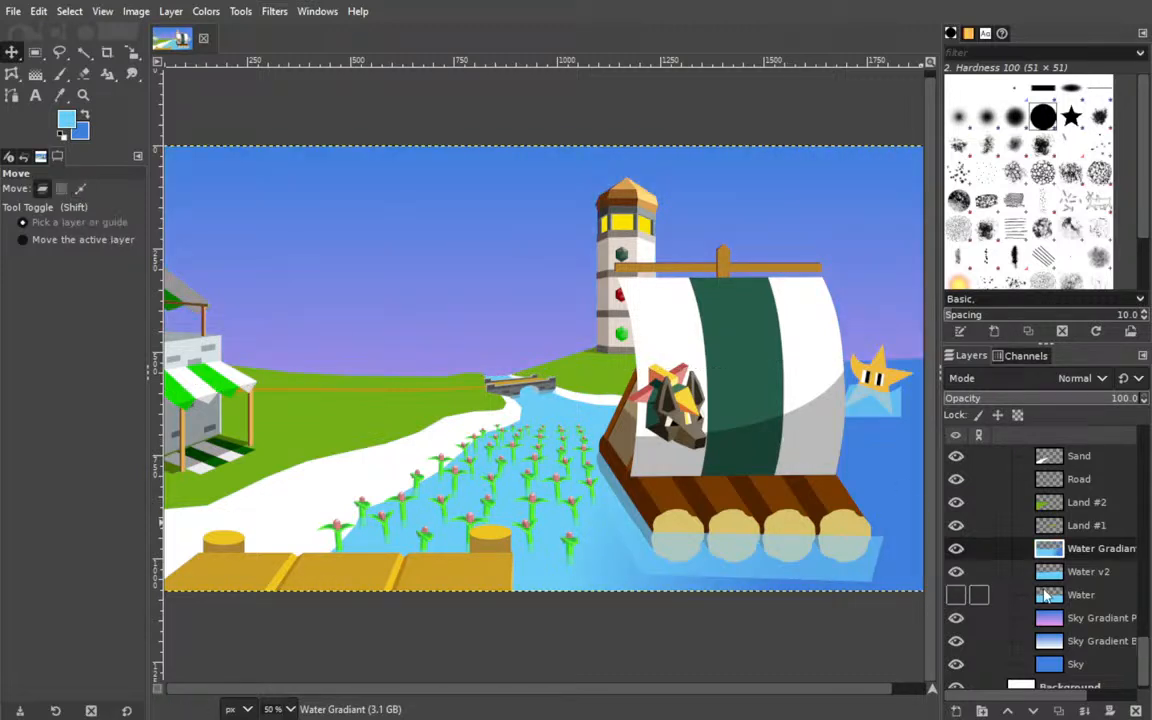
Hide Water Gradient and add a new layer named Ocean above it.
left_click(956, 548)
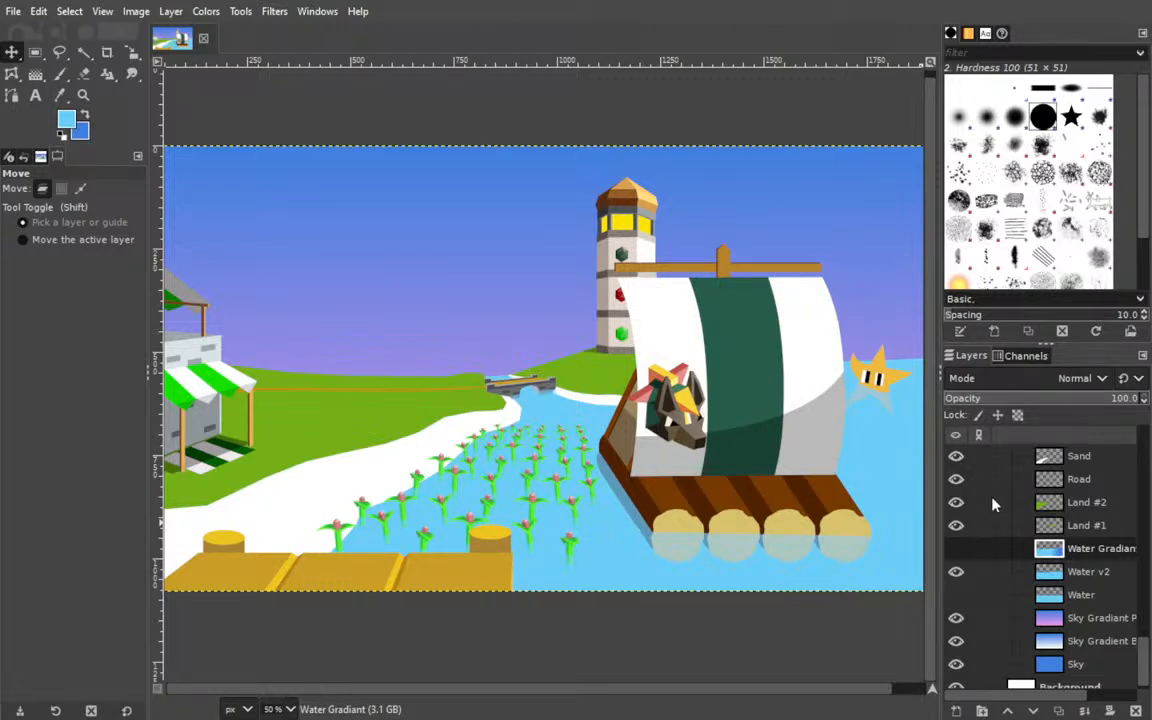
key("Return")
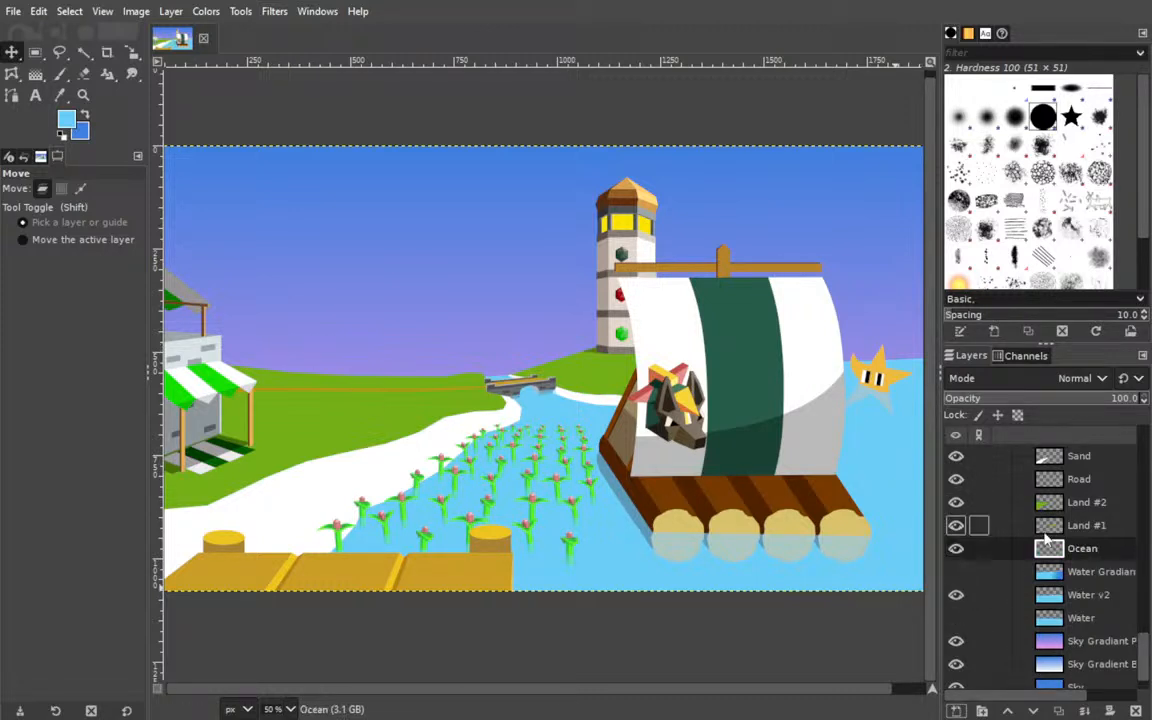
Try to start a Cage Transform outline on the Ocean layer, from below the canvas up to the raft.
left_click(11, 74)
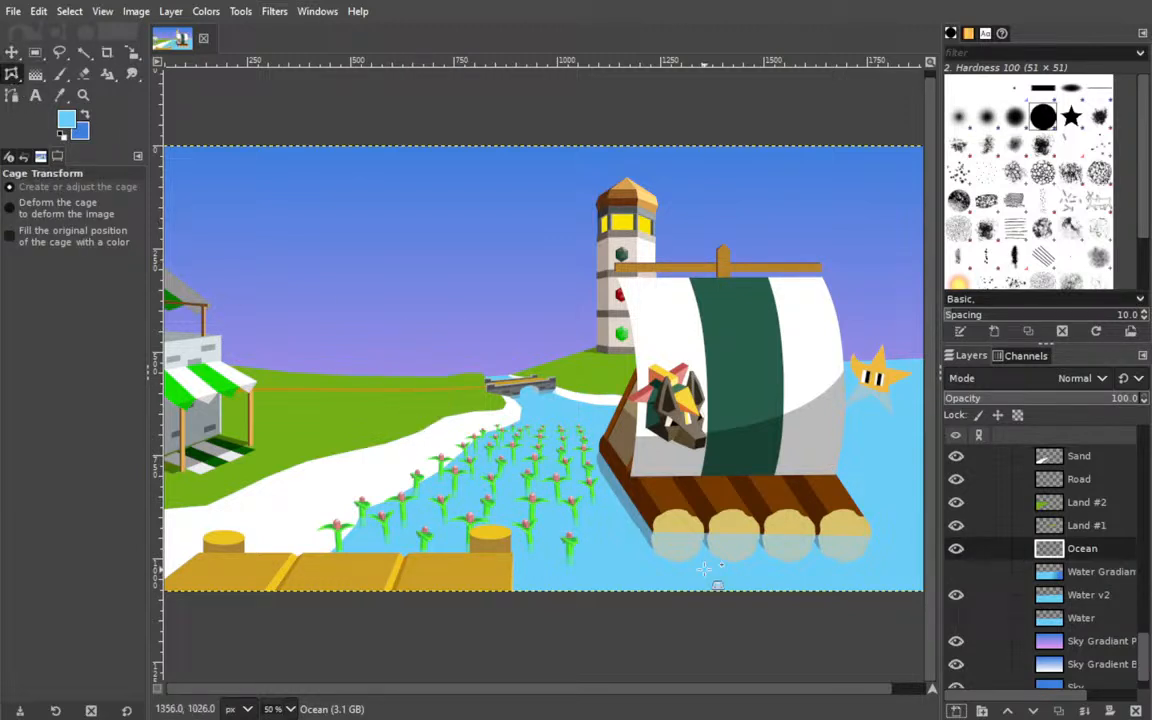
left_click(661, 614)
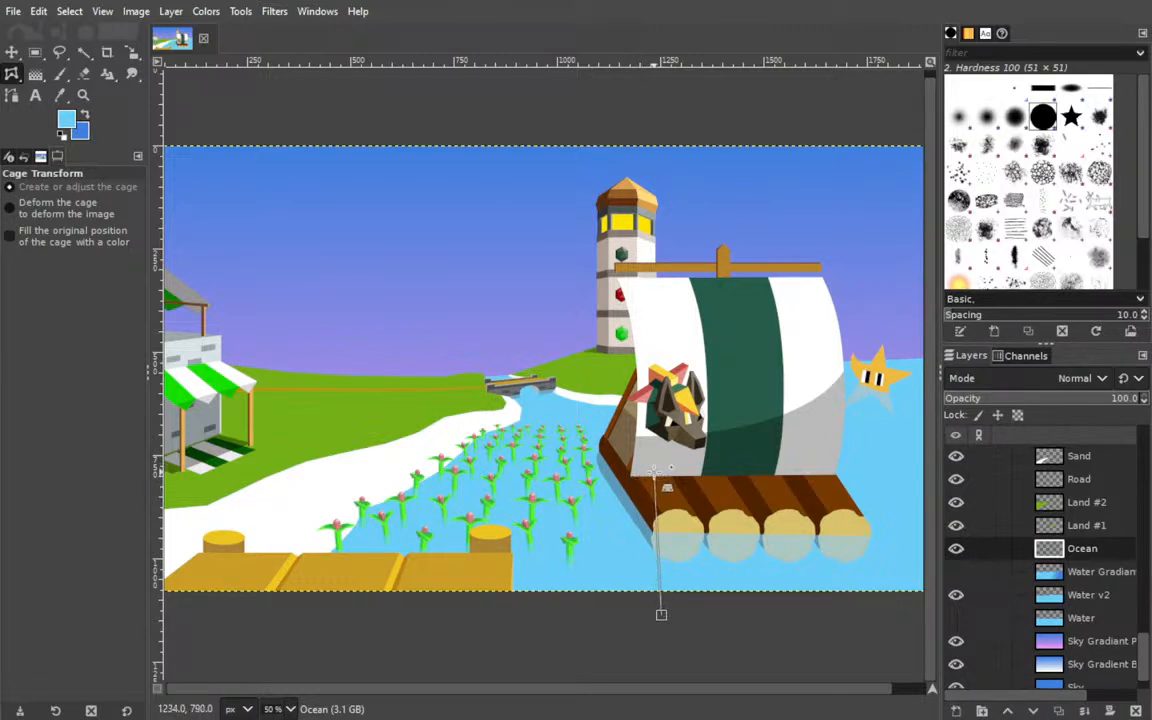
left_click(660, 491)
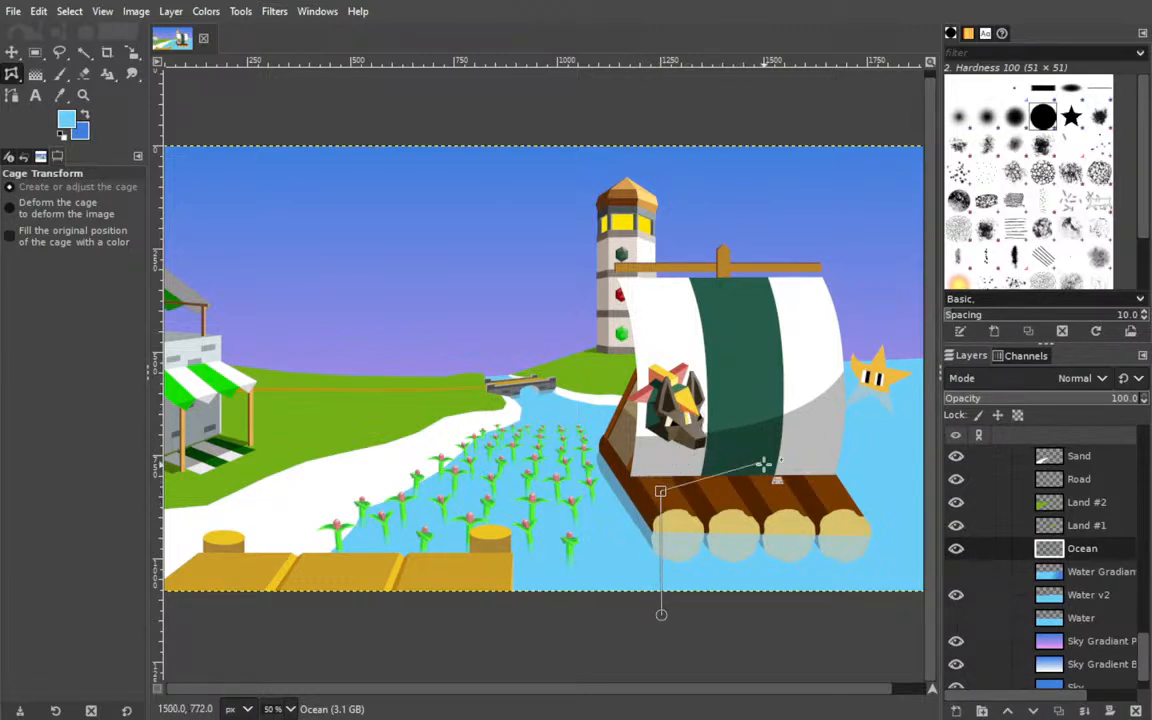
Collapse the Lighthouse group and hide the BOAT and Tolbby layer groups to uncover the water.
scroll(1030, 540, "up", 6)
scroll(1030, 543, "up", 10)
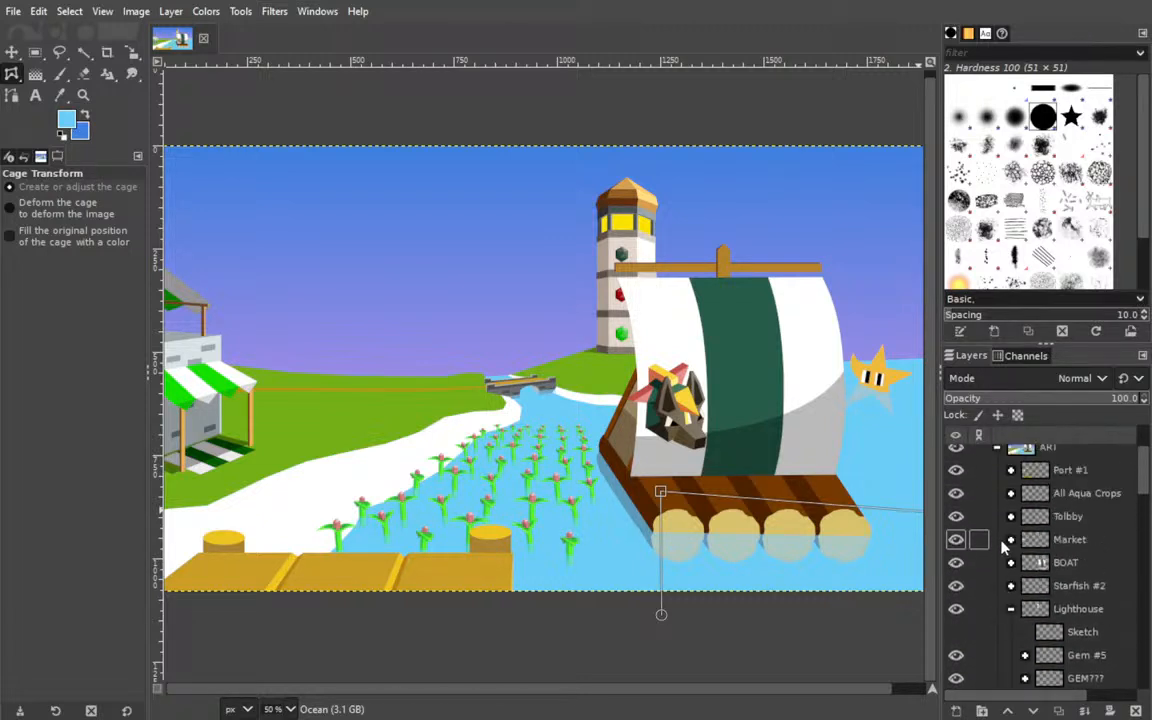
left_click(1010, 608)
left_click_drag(958, 570, 990, 522)
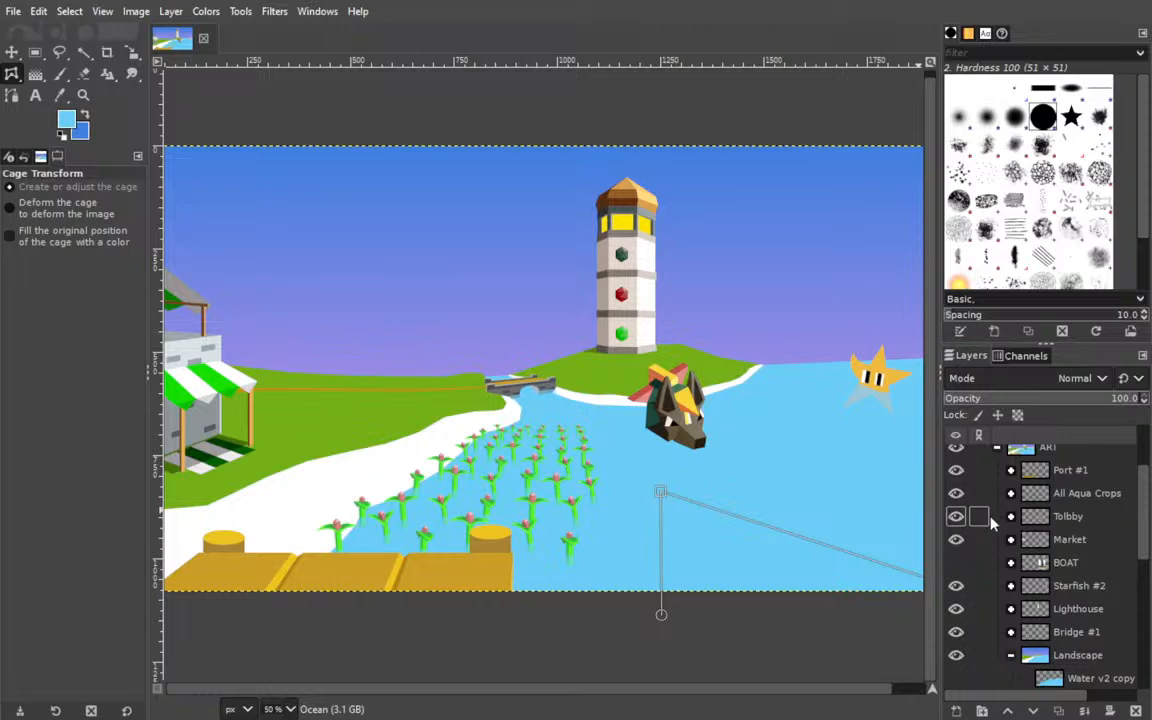
left_click(956, 516)
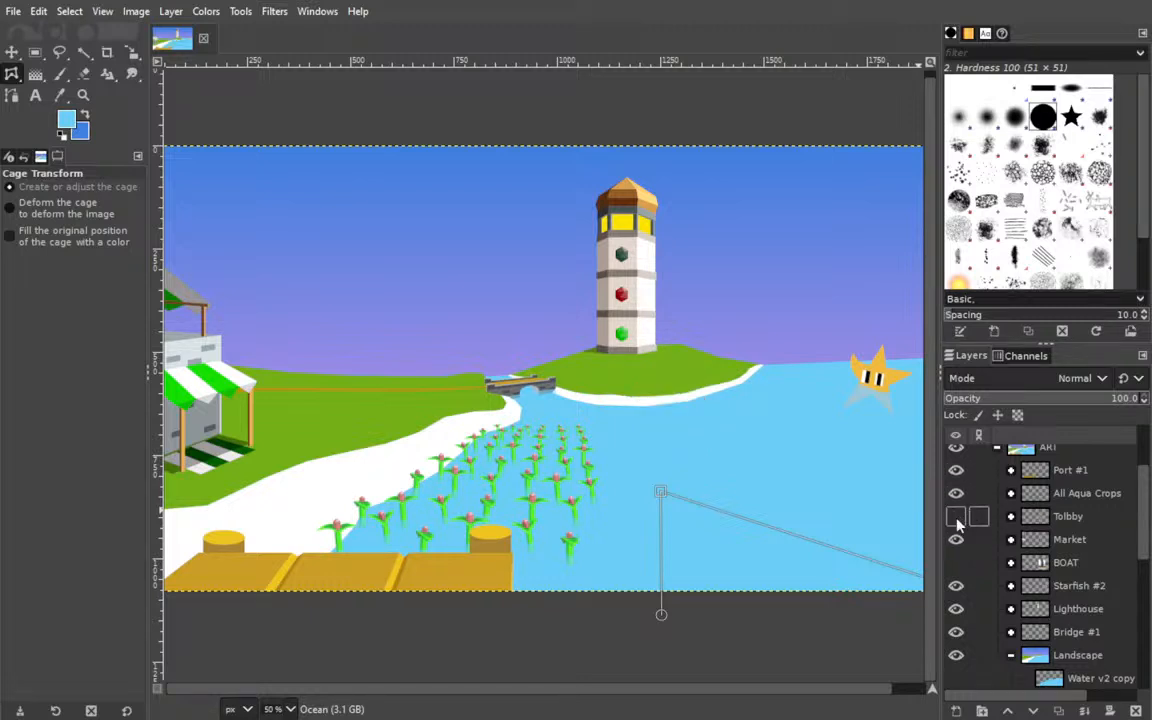
Try to close the cage around the open water, extending it above the horizon and beyond the canvas edges.
left_click(669, 438)
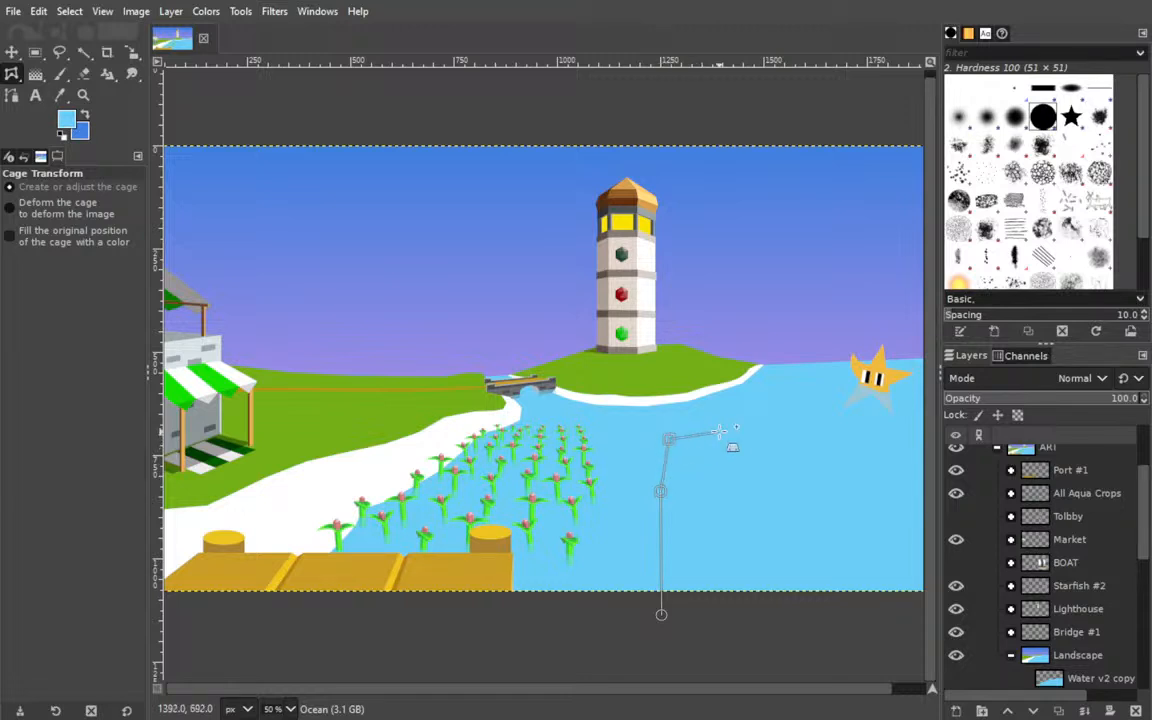
left_click(793, 384)
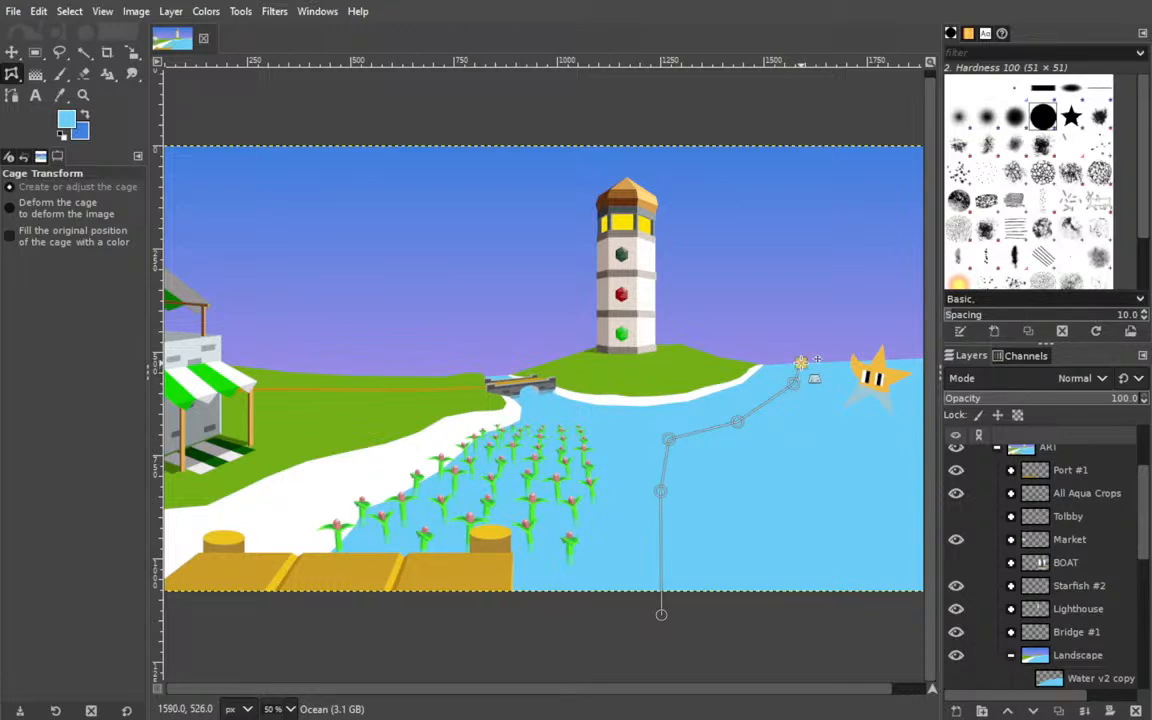
scroll(746, 346, "right", 3)
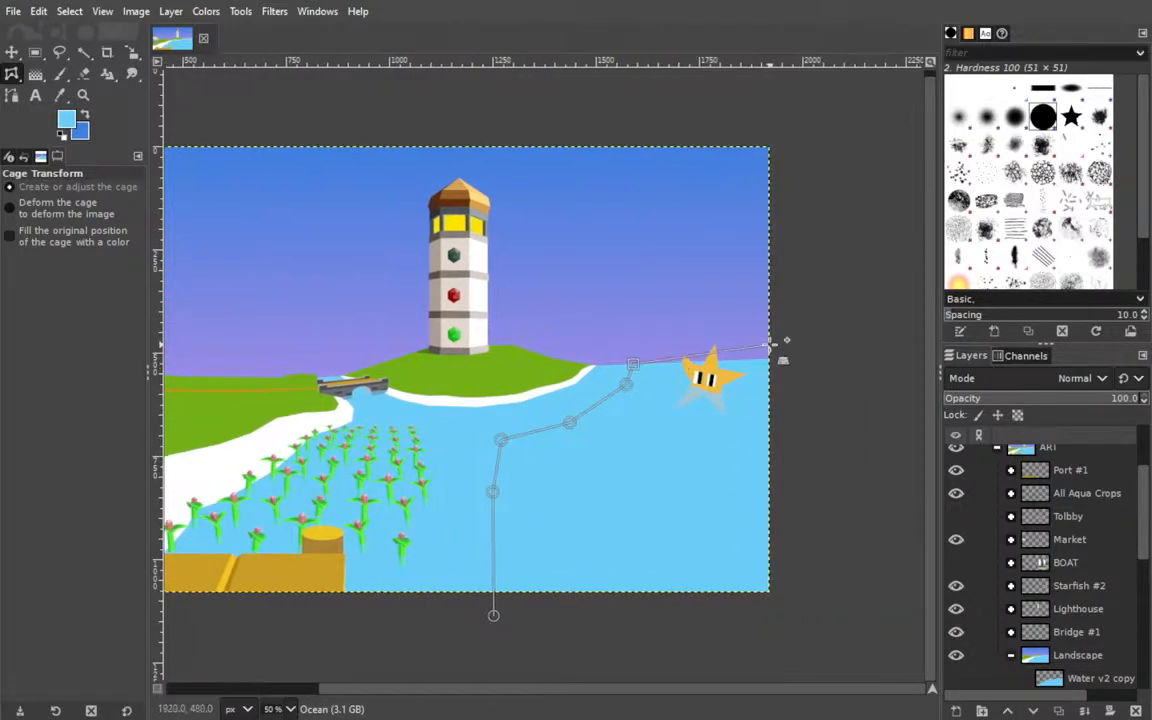
left_click(659, 330)
left_click(804, 345)
left_click(833, 629)
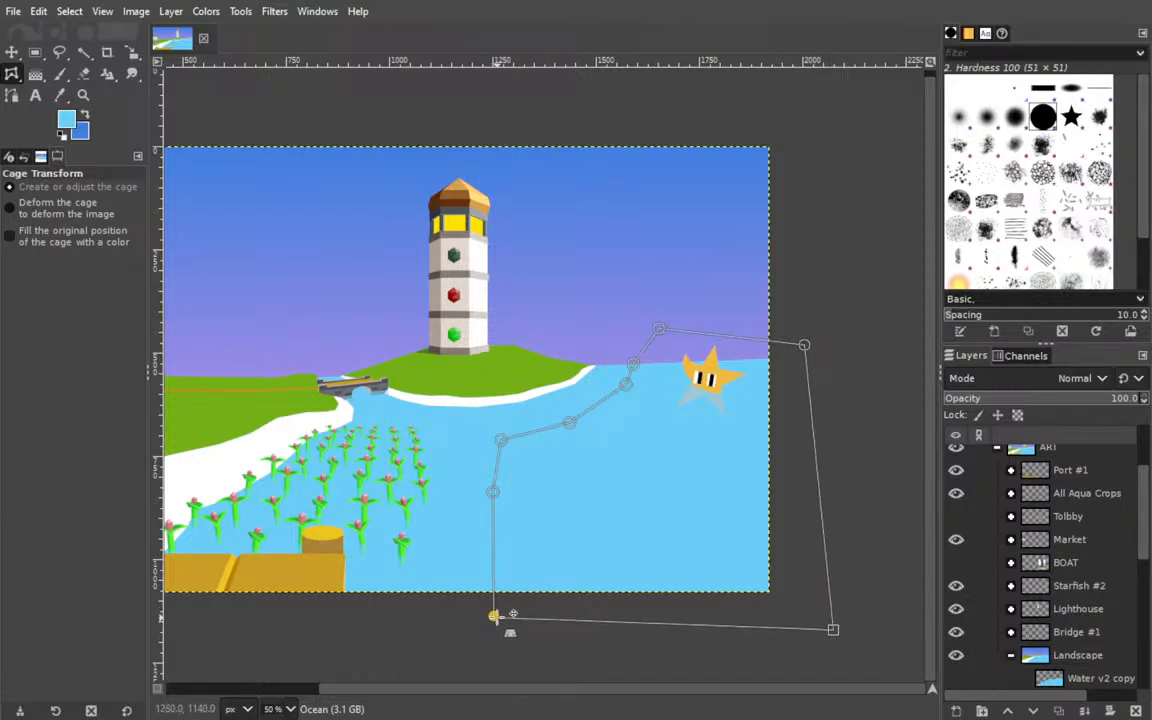
left_click(493, 615)
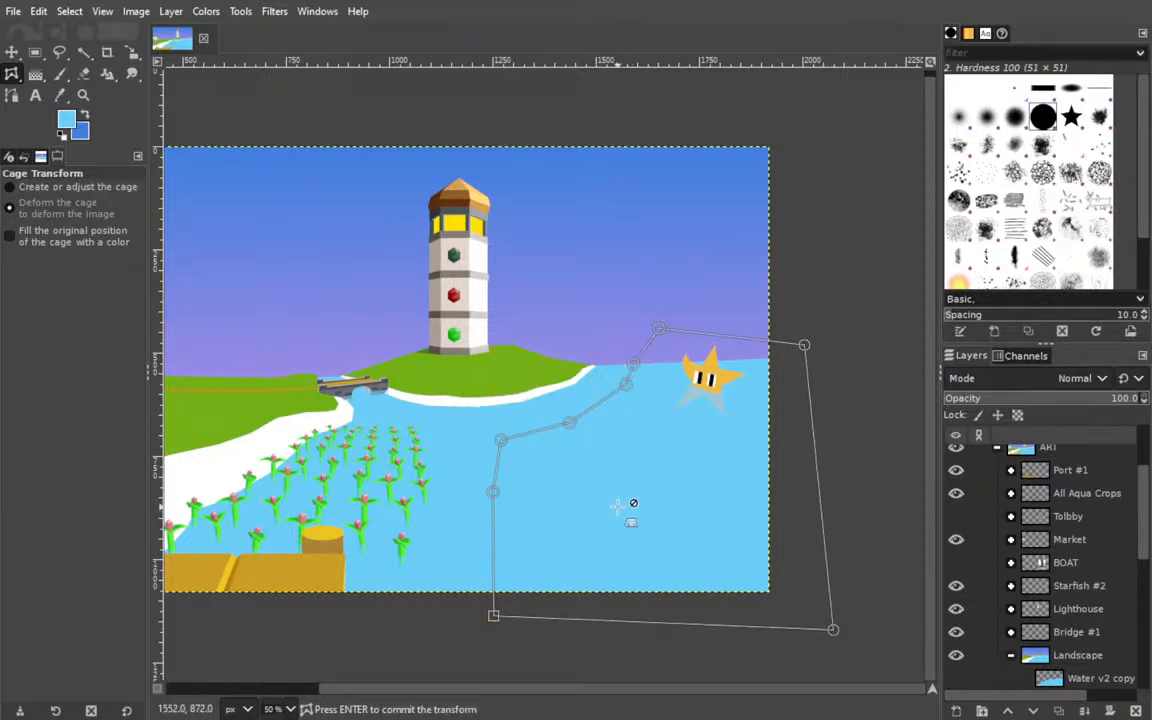
Try to reshape the cage by repositioning its points, with the BOAT group shown for reference.
left_click_drag(833, 629, 792, 617)
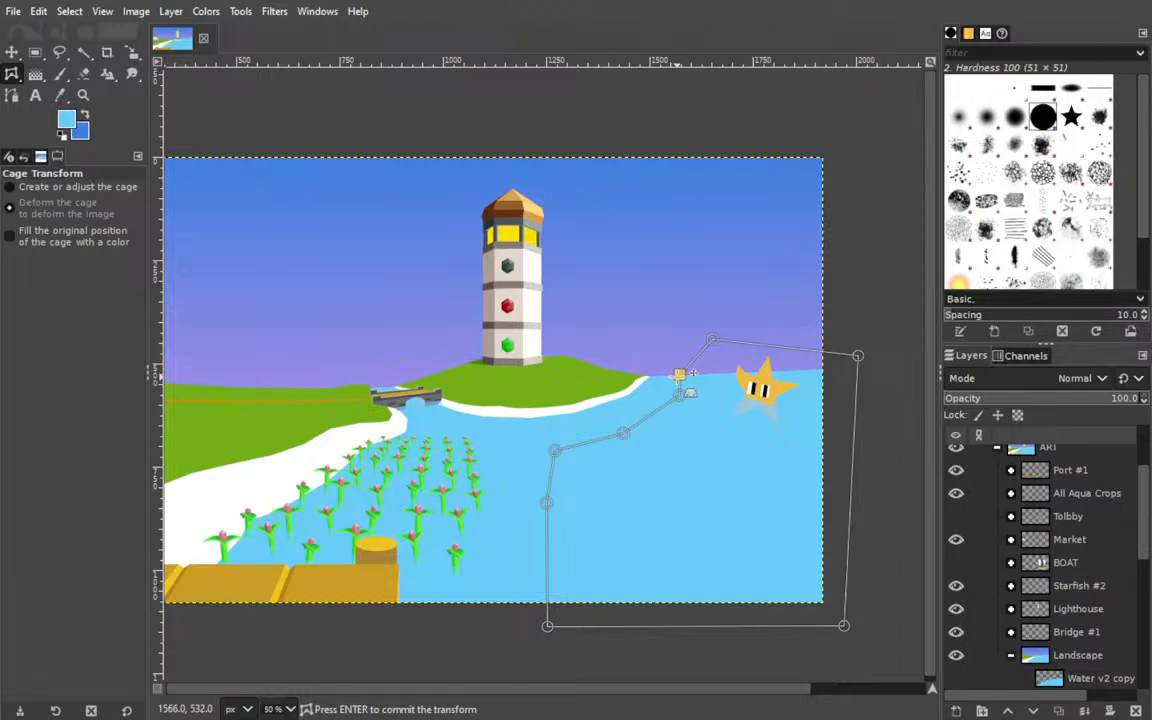
left_click_drag(681, 375, 669, 404)
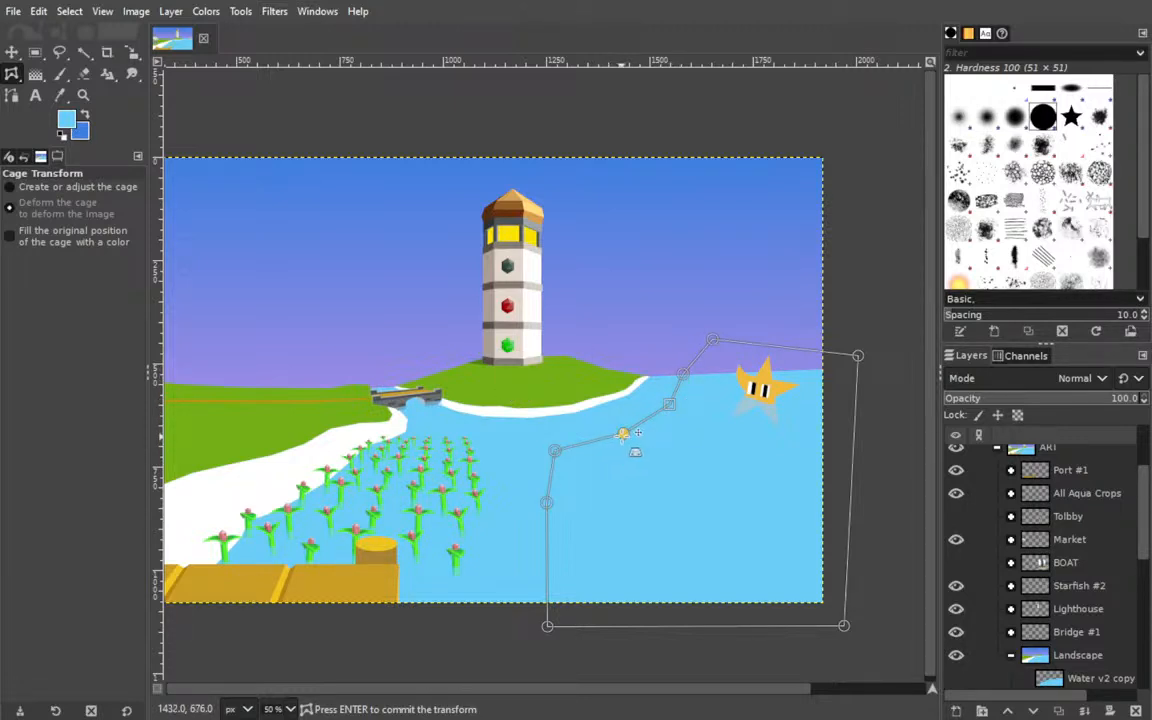
left_click_drag(622, 432, 614, 440)
left_click(555, 451)
left_click_drag(573, 451, 574, 455)
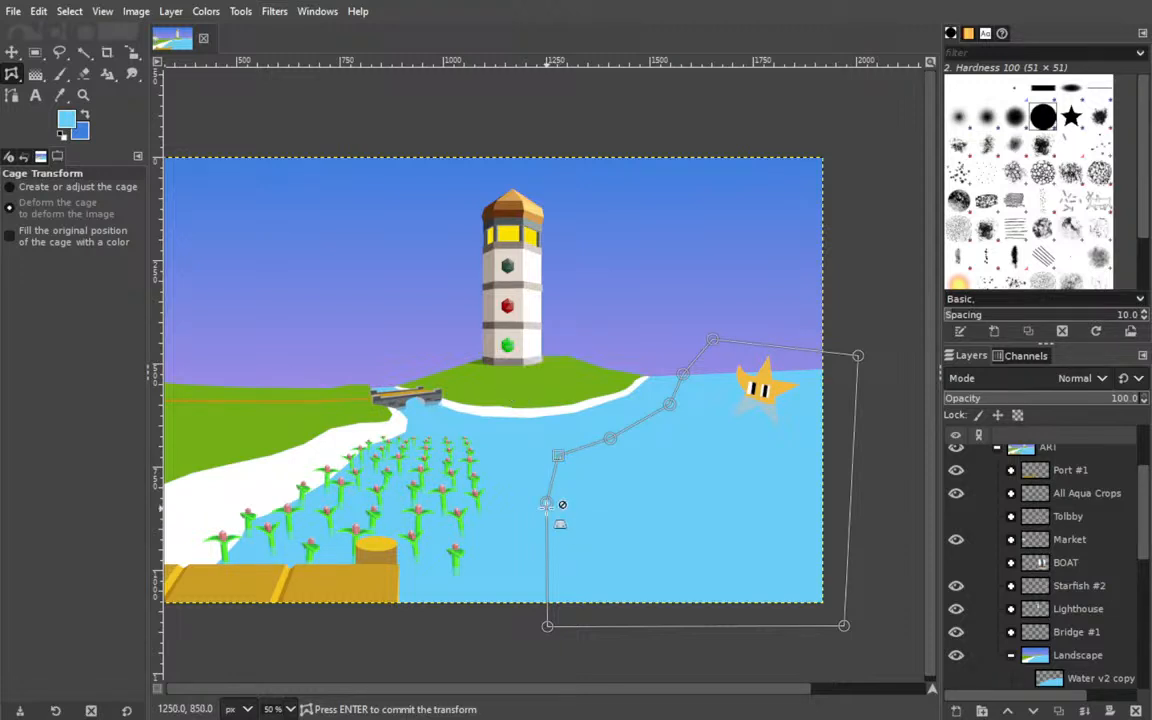
left_click_drag(548, 626, 559, 626)
left_click_drag(547, 502, 540, 507)
left_click_drag(558, 456, 554, 452)
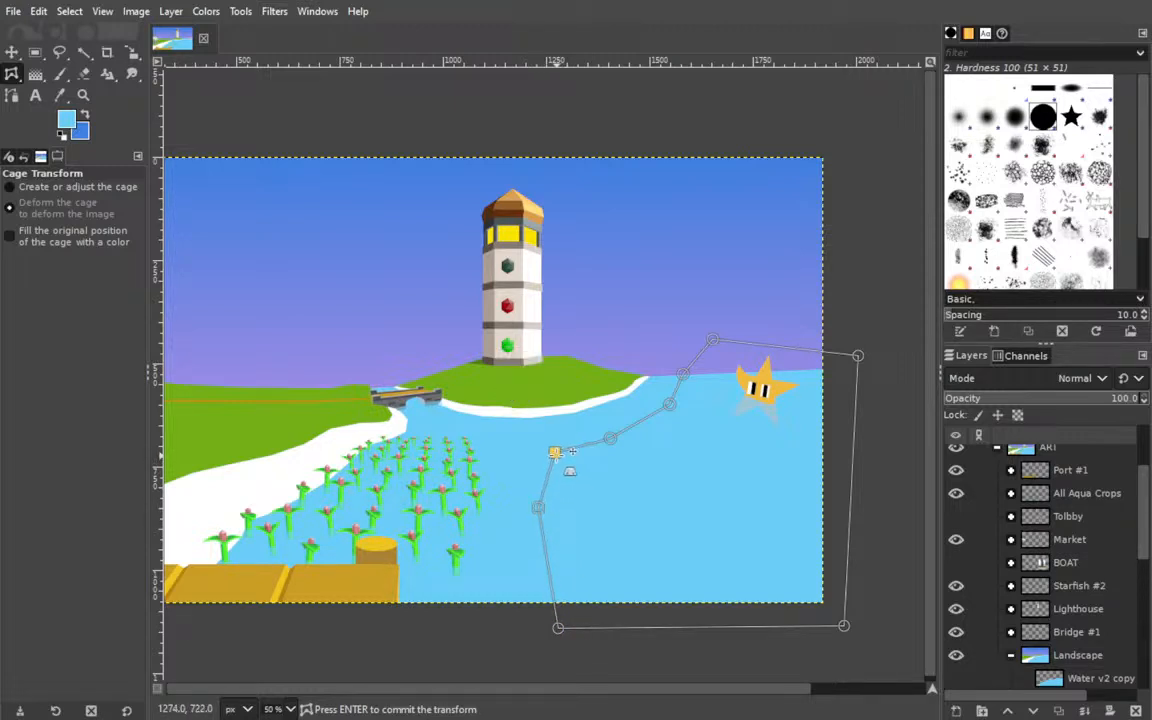
left_click(956, 563)
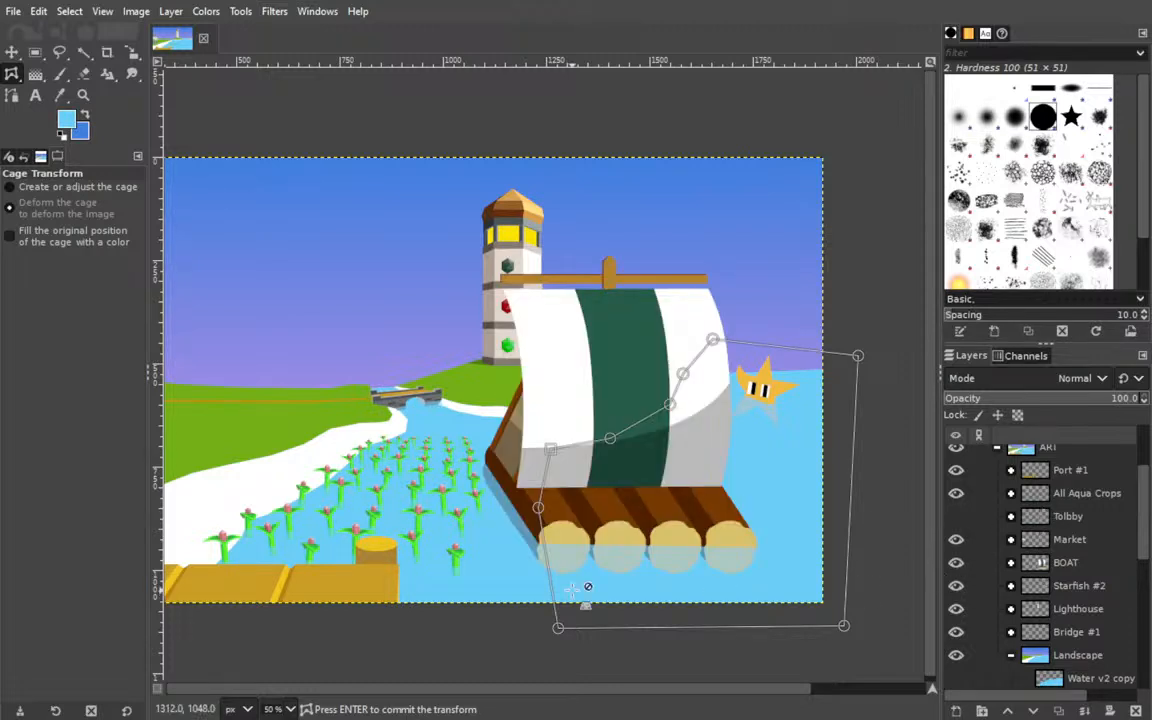
left_click_drag(558, 628, 580, 628)
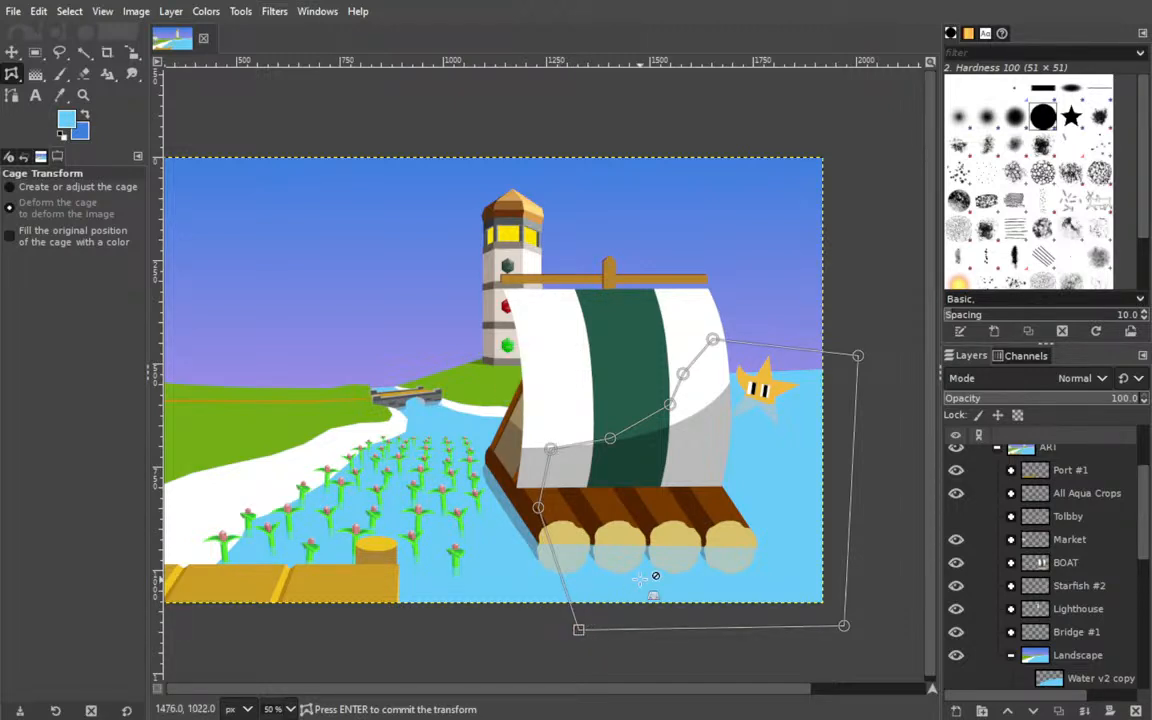
left_click_drag(578, 629, 618, 625)
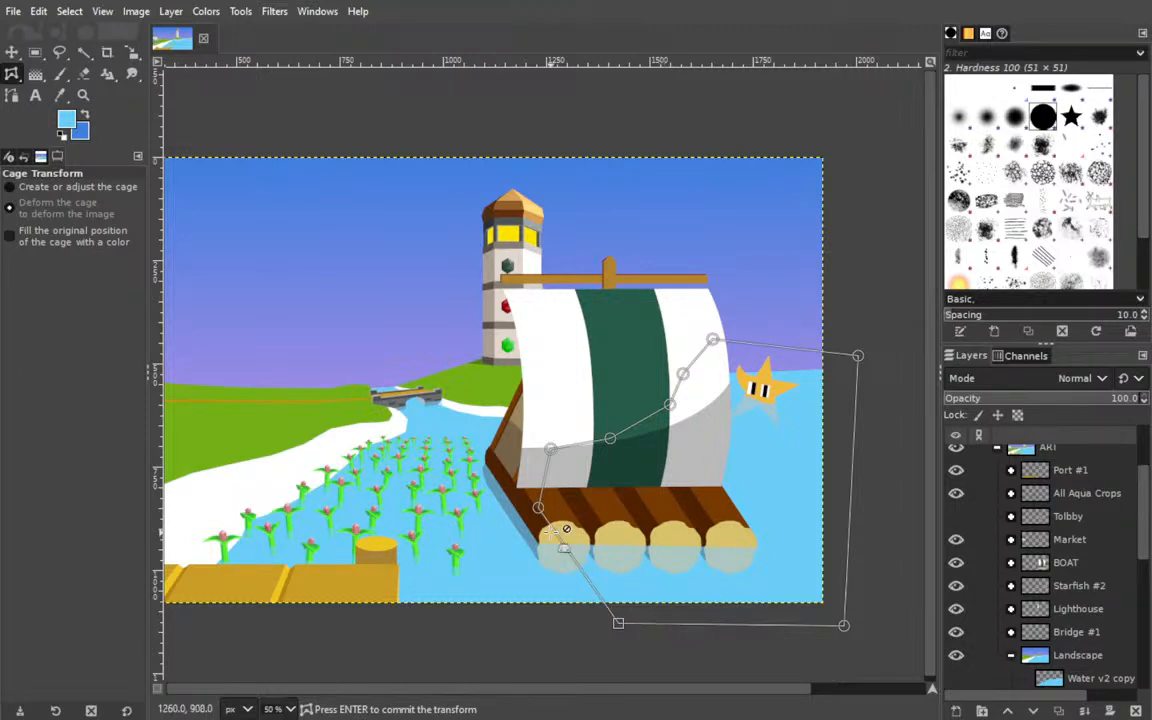
Make the darker blue the foreground colour and start a path from below the canvas to the raft's near edge.
left_click(84, 113)
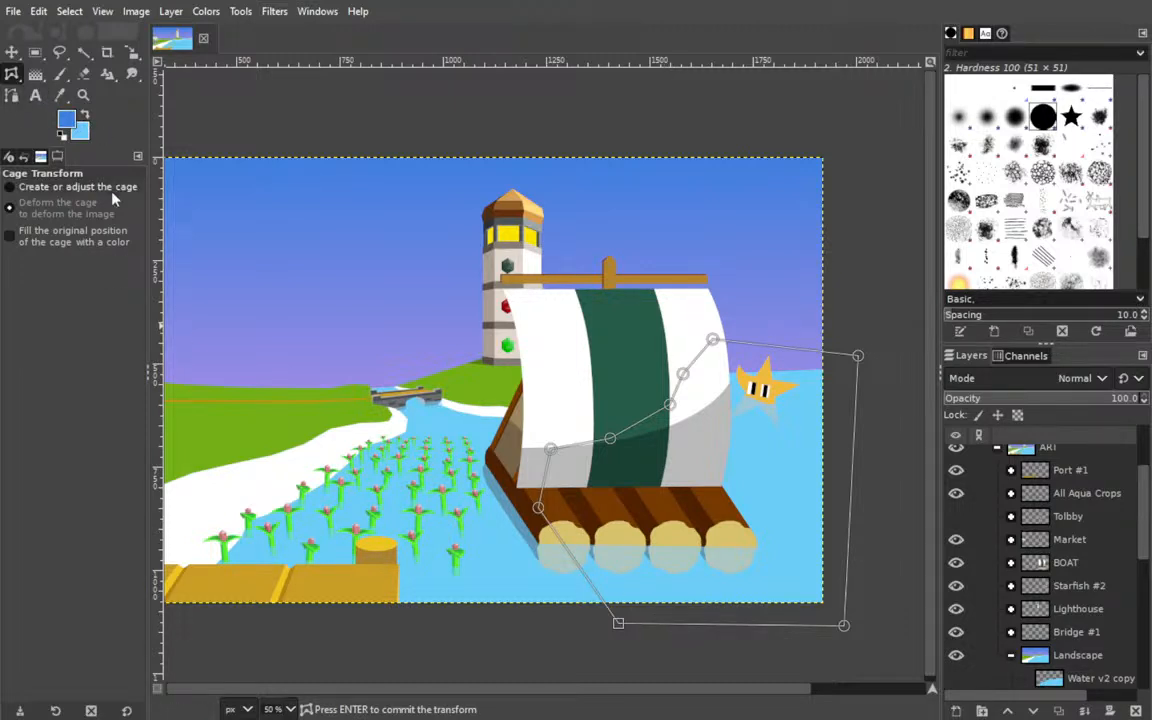
left_click(12, 97)
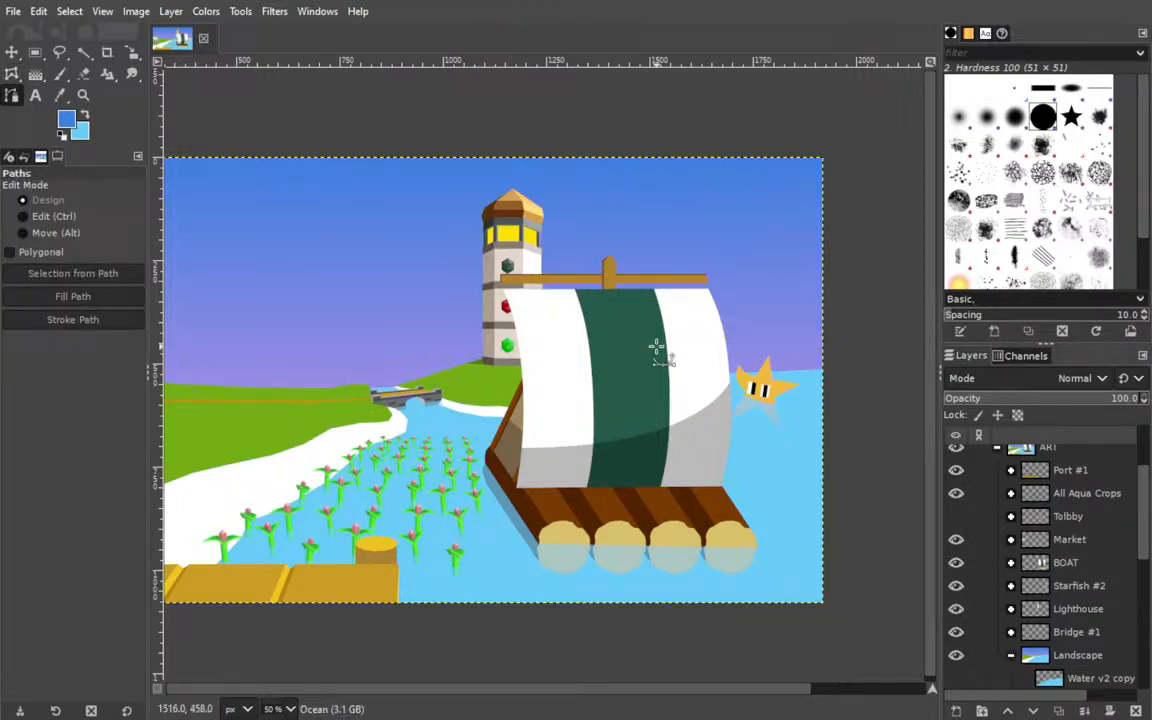
scroll(1113, 612, "down", 5)
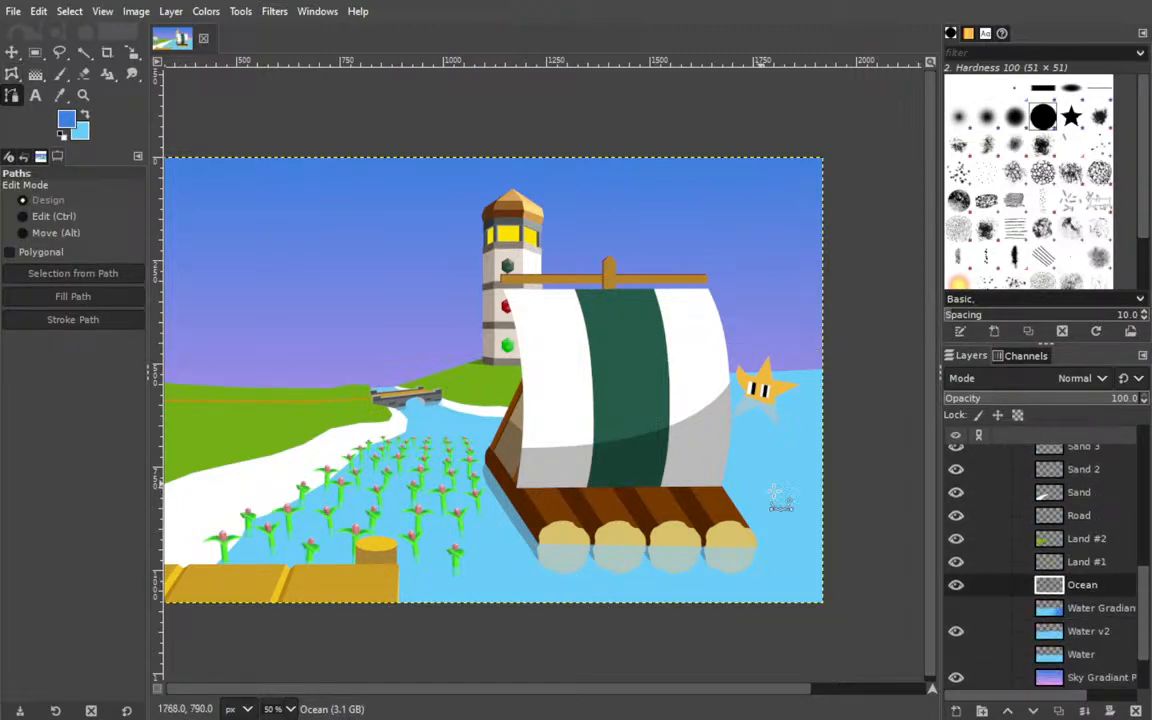
left_click(531, 496)
Hide the BOAT group and complete a closed path around the open water, reaching above the horizon and past the canvas edges.
scroll(993, 527, "up", 2)
scroll(990, 560, "up", 3)
scroll(981, 582, "up", 1)
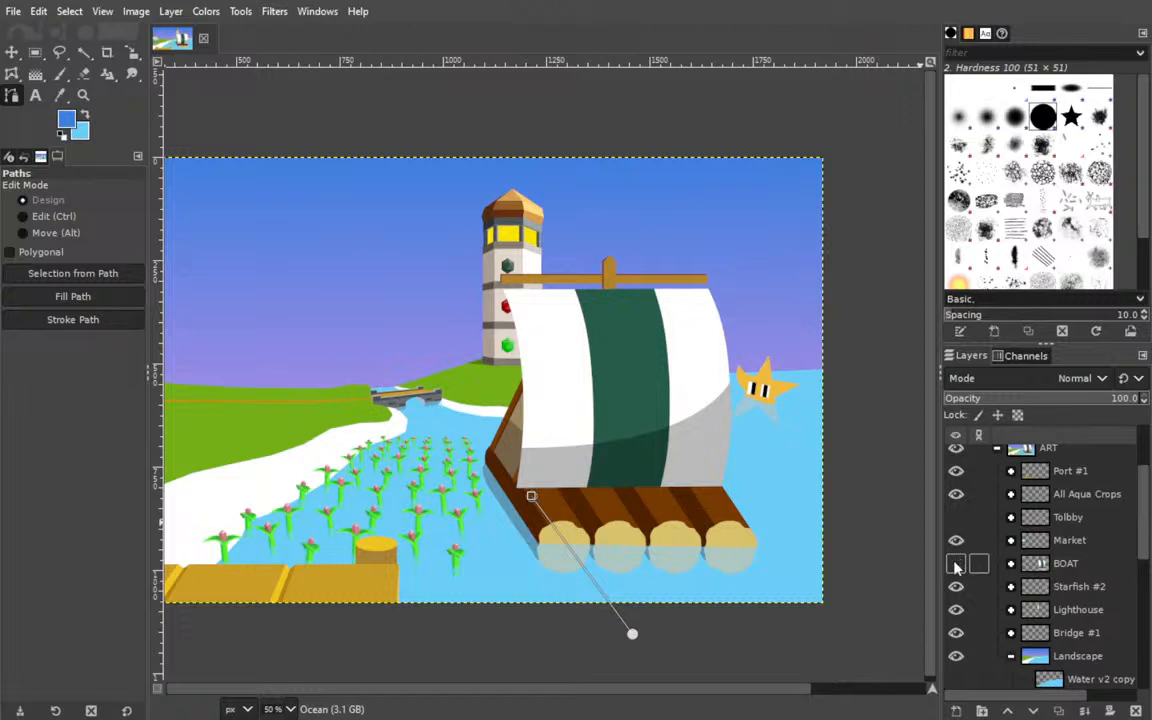
left_click(956, 564)
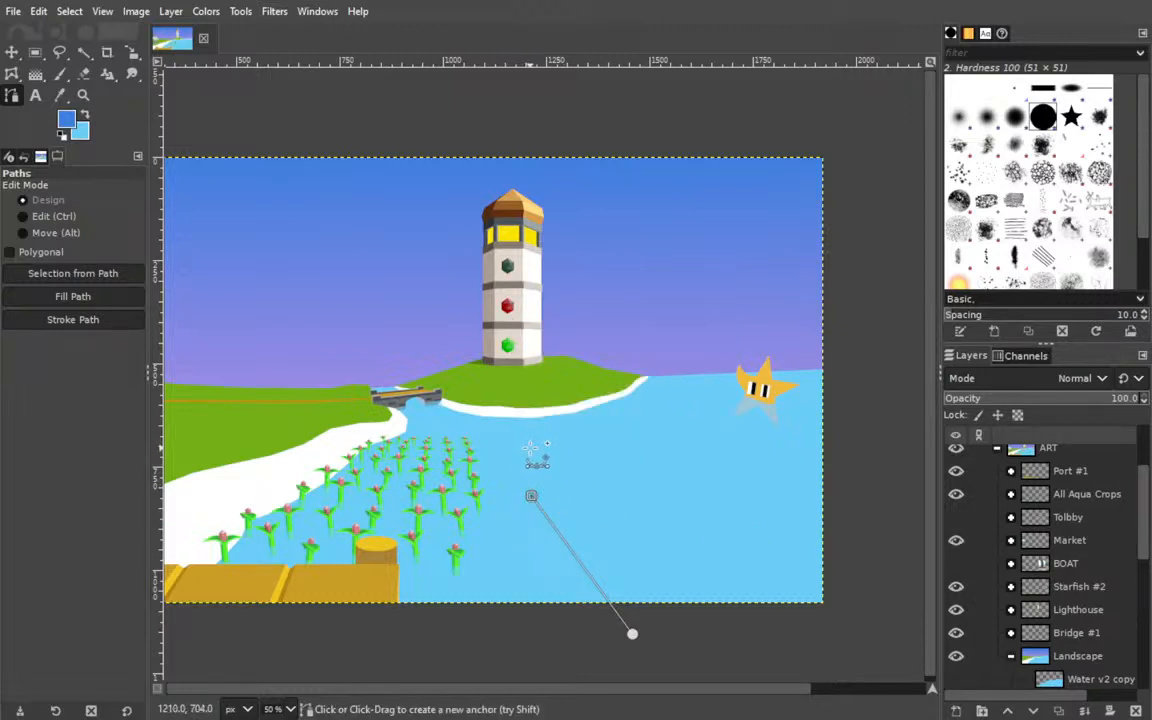
left_click_drag(532, 449, 585, 438)
left_click(643, 413)
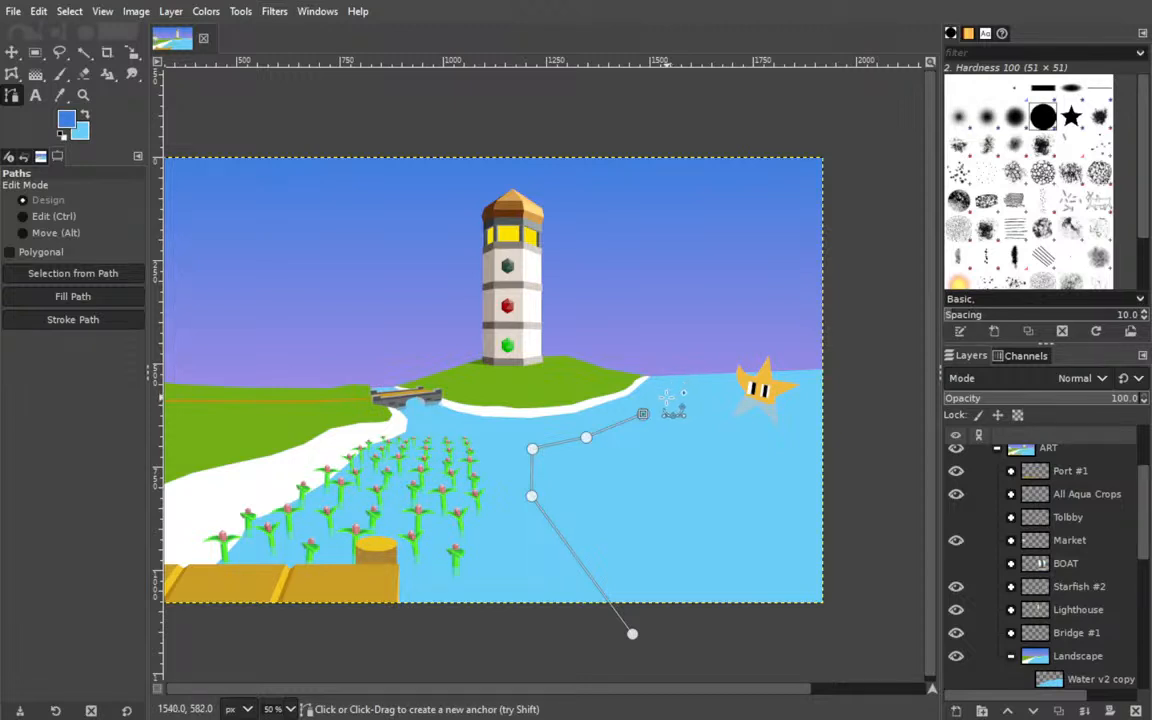
left_click(676, 396)
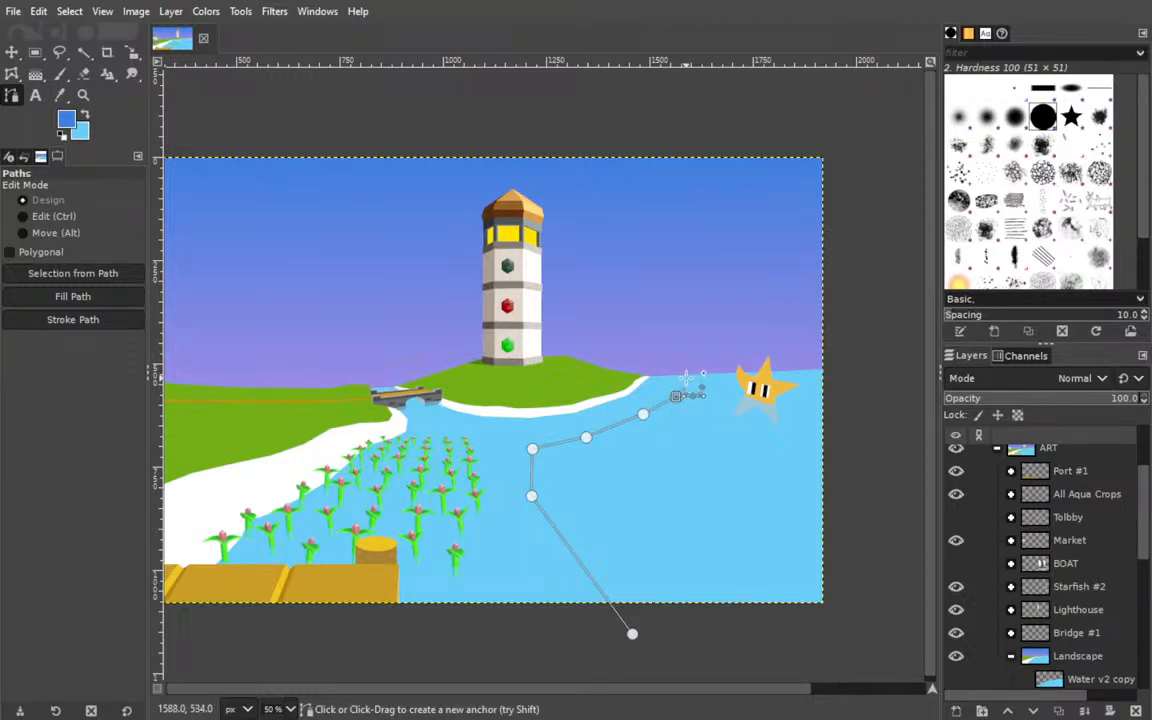
left_click(679, 376)
left_click(707, 356)
left_click(841, 353)
left_click(848, 623)
left_click(632, 633, "ctrl")
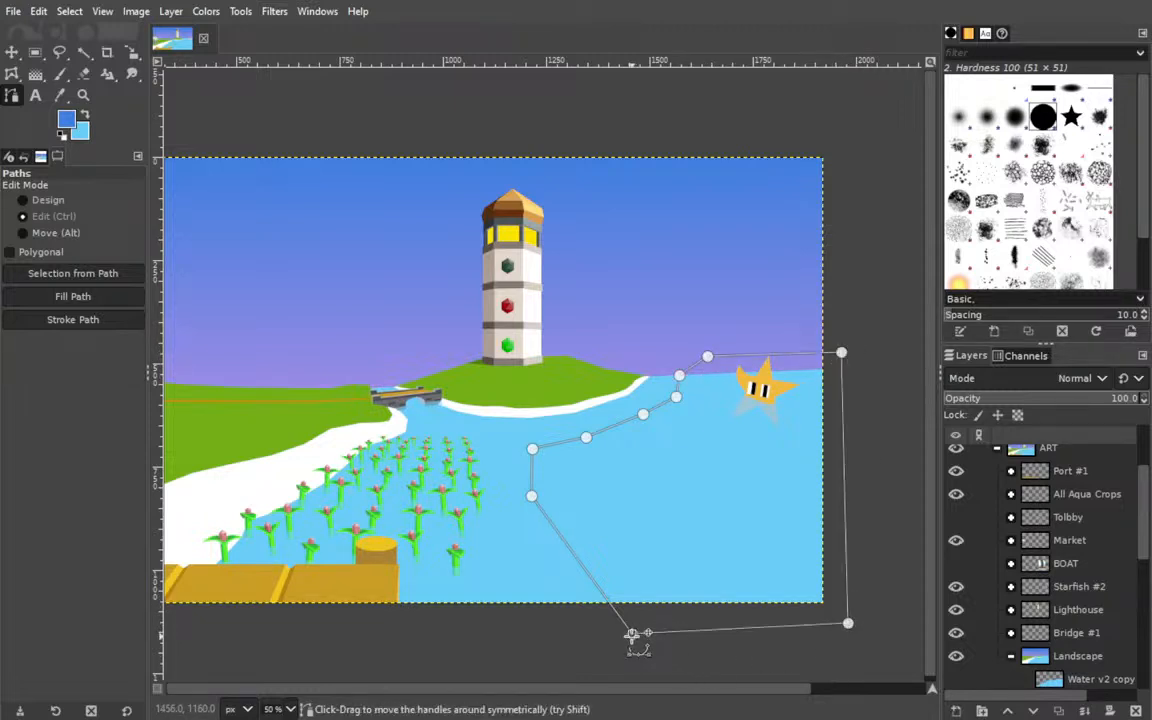
Adjust the path anchors along the shallow-water boundary and fill the path with darker blue on the Ocean layer.
left_click_drag(632, 634, 624, 630)
left_click_drag(532, 495, 527, 493)
left_click_drag(532, 449, 525, 450)
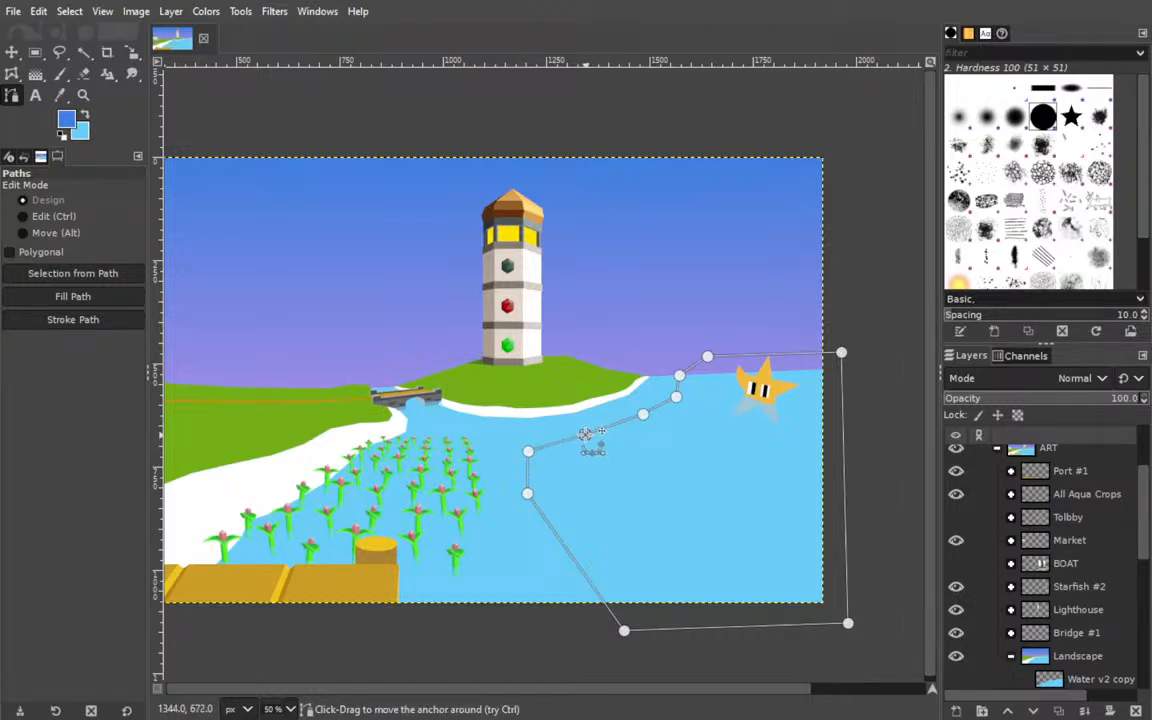
mouse_move(643, 413)
left_mouse_down()
mouse_move(660, 425)
mouse_move(673, 392)
mouse_move(654, 416)
left_mouse_up()
key("ctrl+z")
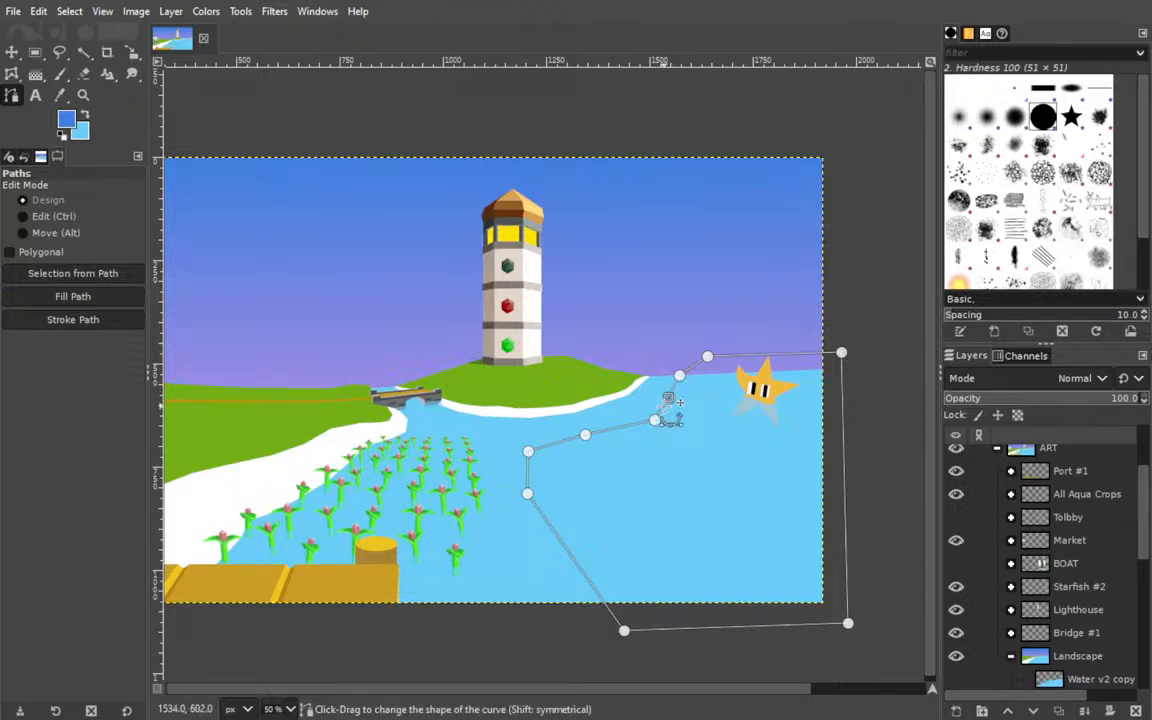
left_click_drag(654, 420, 648, 412)
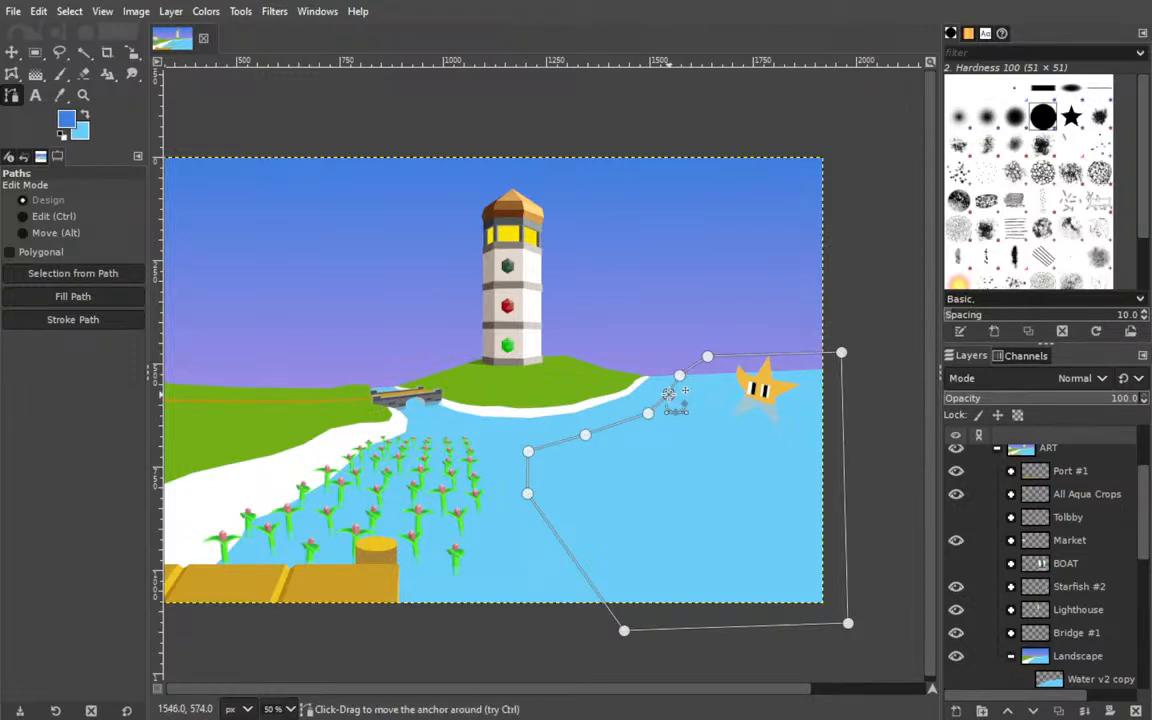
left_click_drag(680, 376, 674, 375)
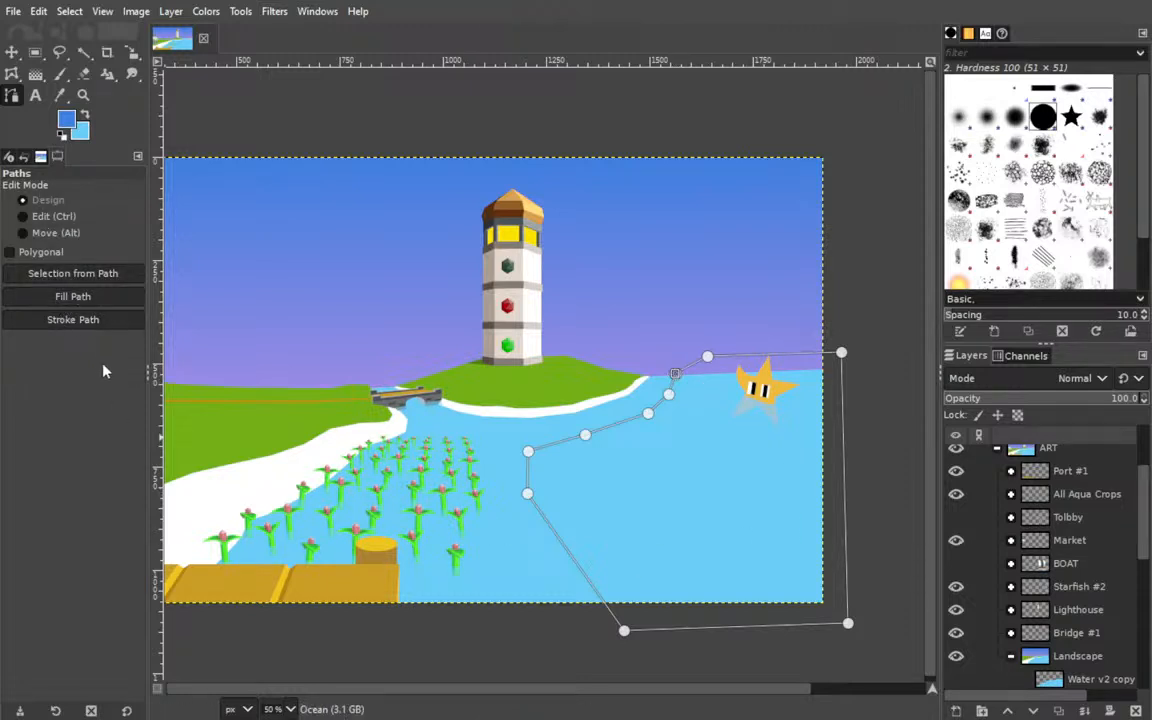
left_click(72, 296)
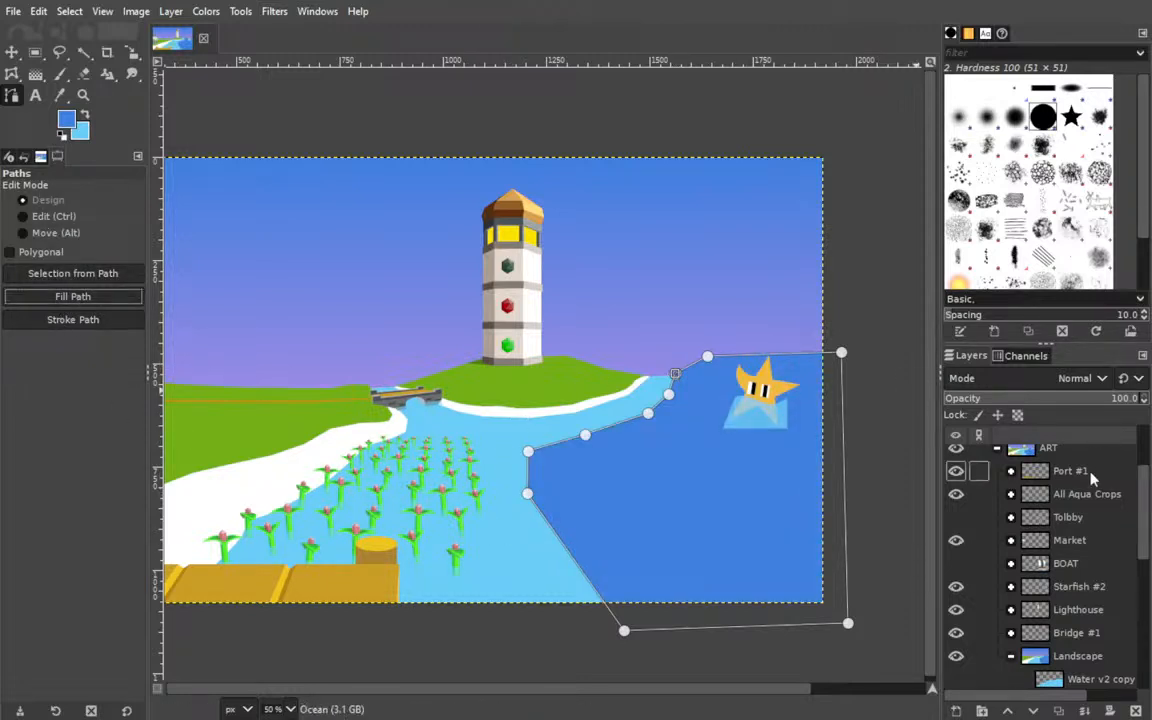
Use Fuzzy Select on Water v2 copy's water area to clear the part of the Ocean fill that covers the sky.
scroll(1068, 566, "down", 3)
scroll(1068, 566, "down", 1)
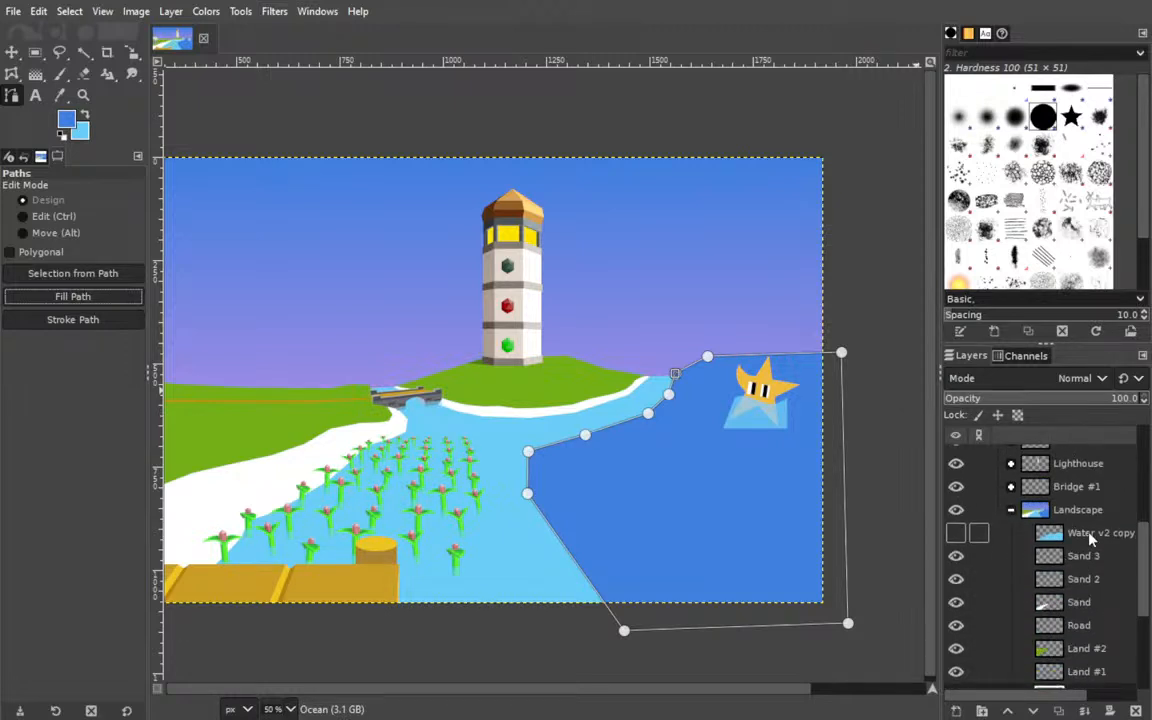
left_click(1090, 540)
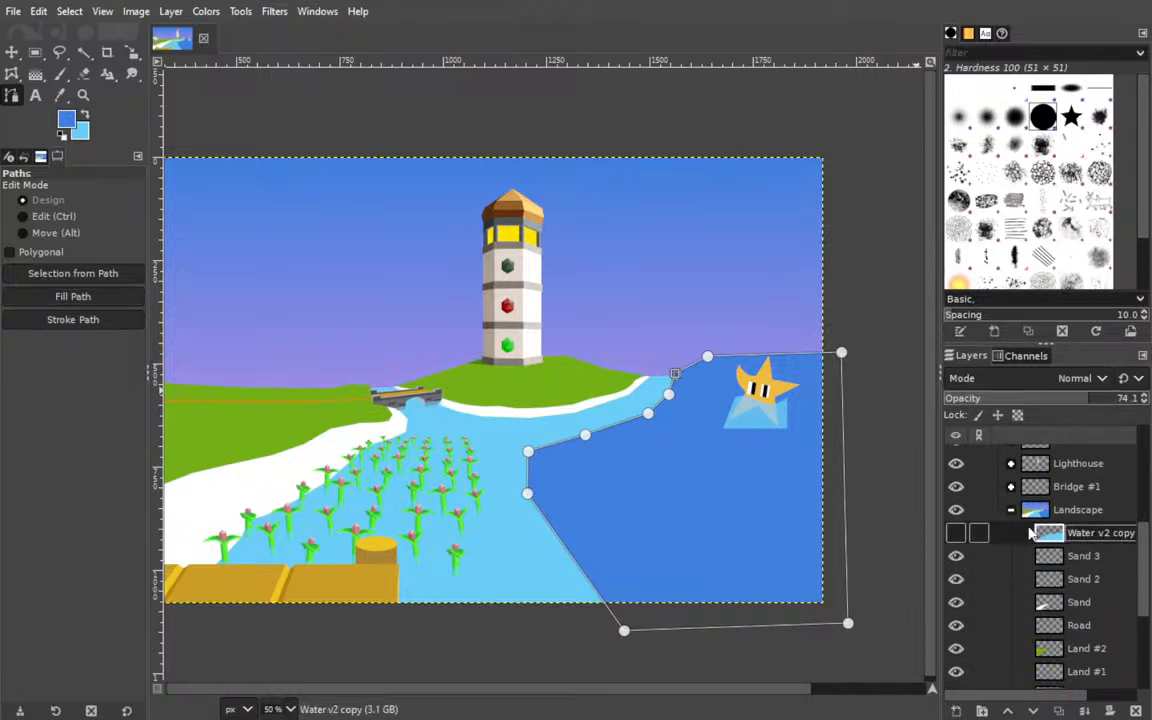
left_click(84, 53)
left_click(600, 535)
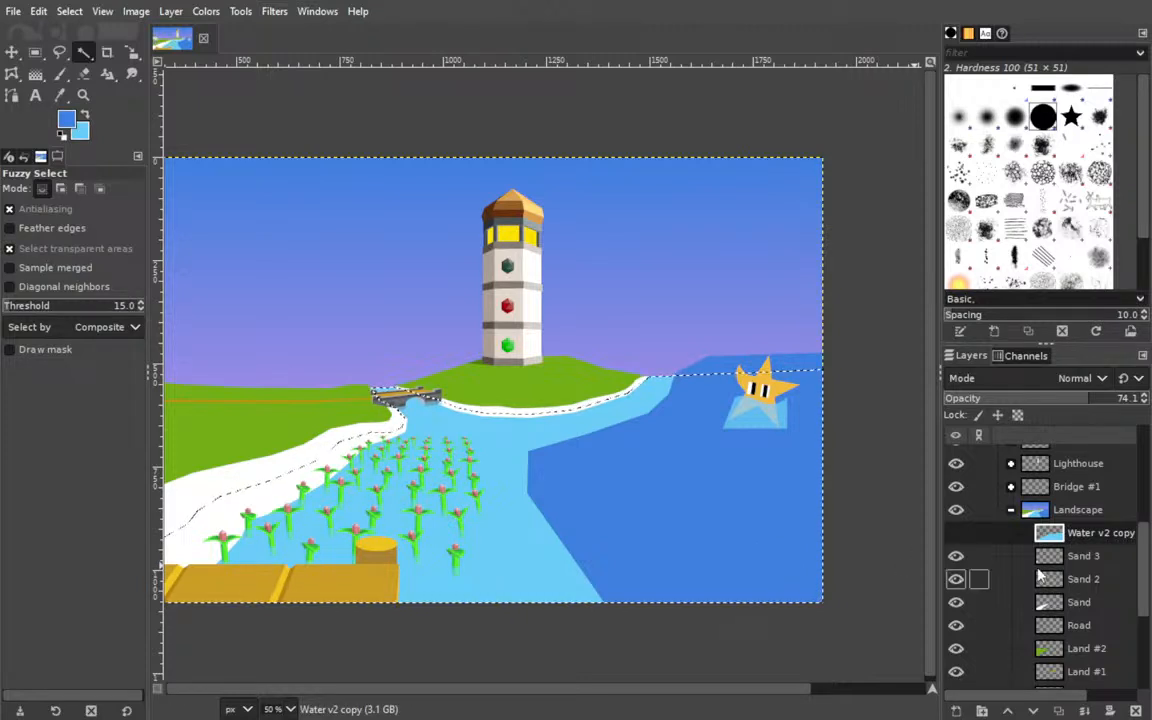
scroll(1040, 580, "down", 3)
left_click(1081, 588)
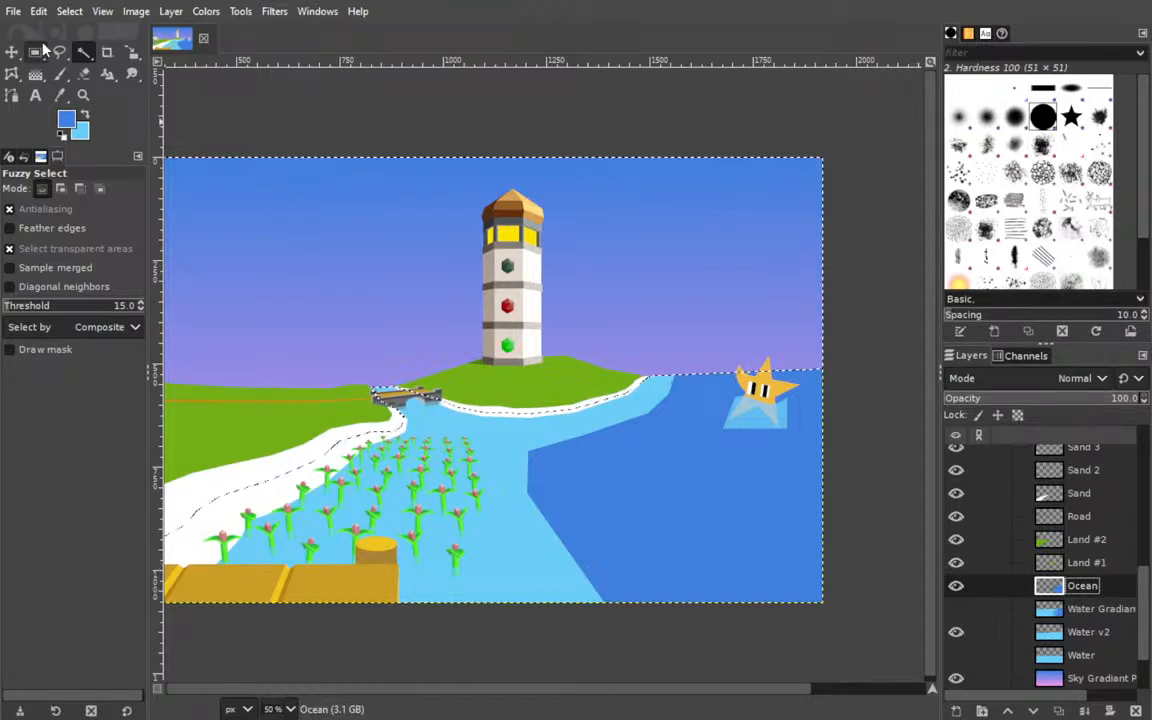
Save the image and show the BOAT group to check the ocean boundary against the raft.
key("ctrl+s")
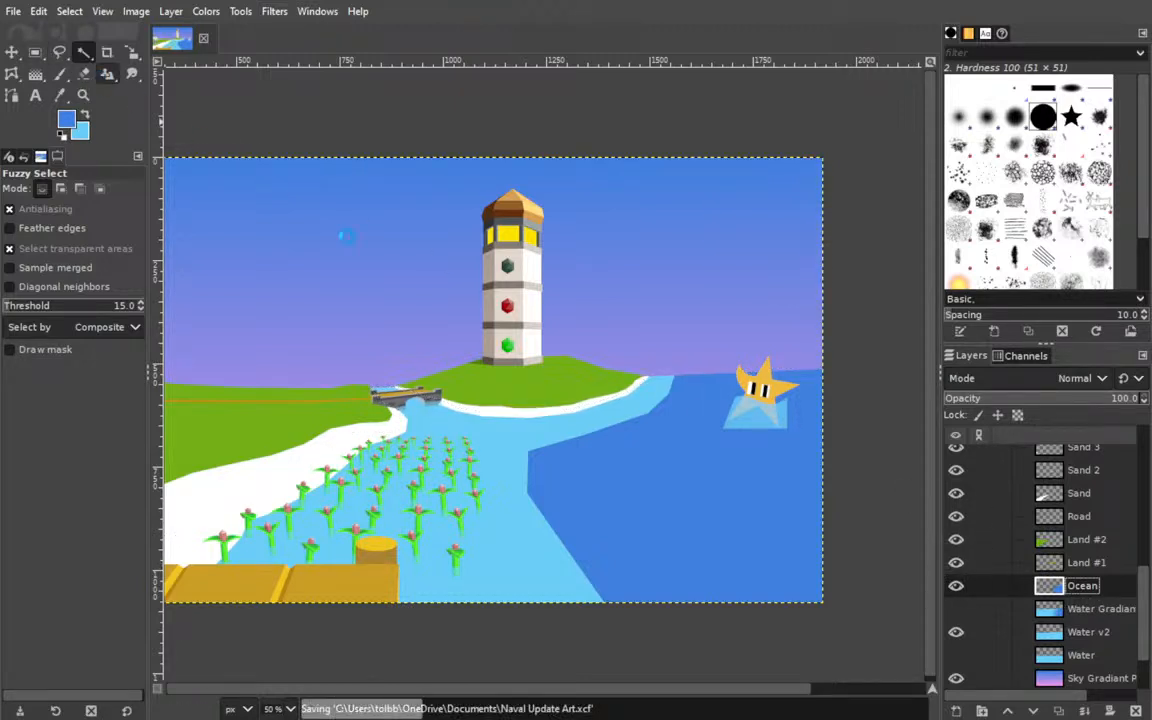
scroll(1080, 560, "up", 5)
scroll(1070, 560, "up", 2)
scroll(1040, 548, "down", 5)
left_click(956, 492)
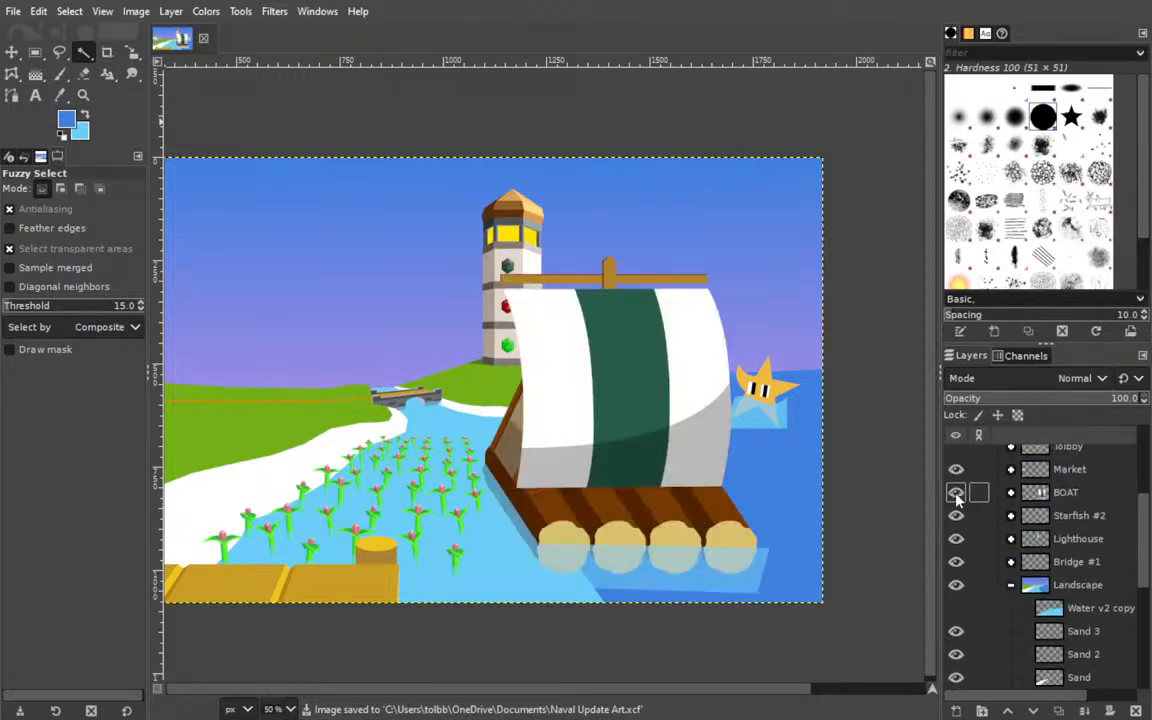
left_click_drag(479, 490, 525, 458)
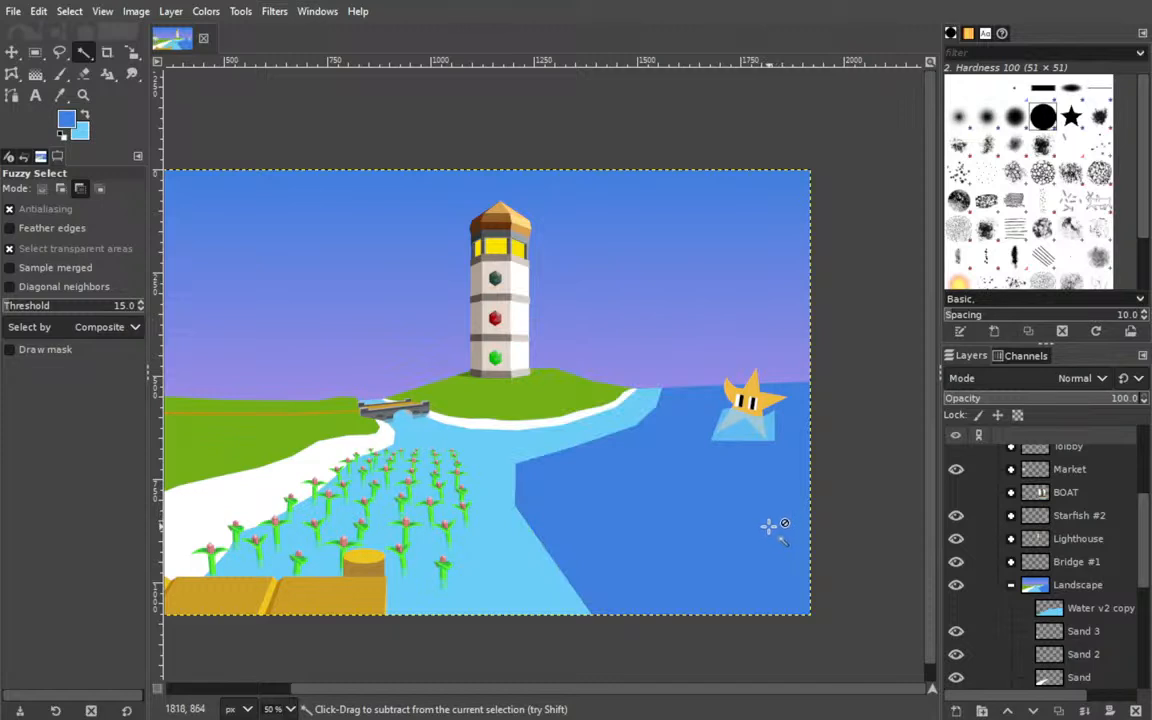
Undo the darker blue fill on the Ocean layer and make the BOAT group visible.
key("ctrl+z")
key("ctrl+z")
key("ctrl+z")
key("ctrl+z")
key("ctrl+z")
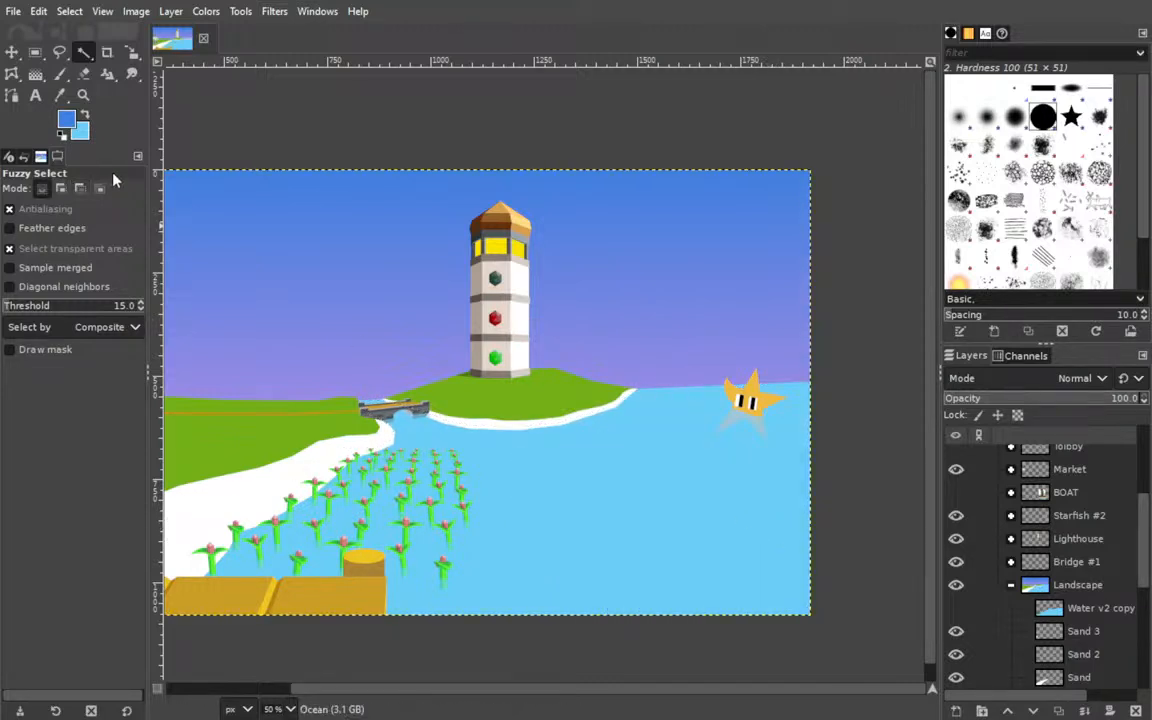
key("b")
scroll(1055, 508, "up", 1)
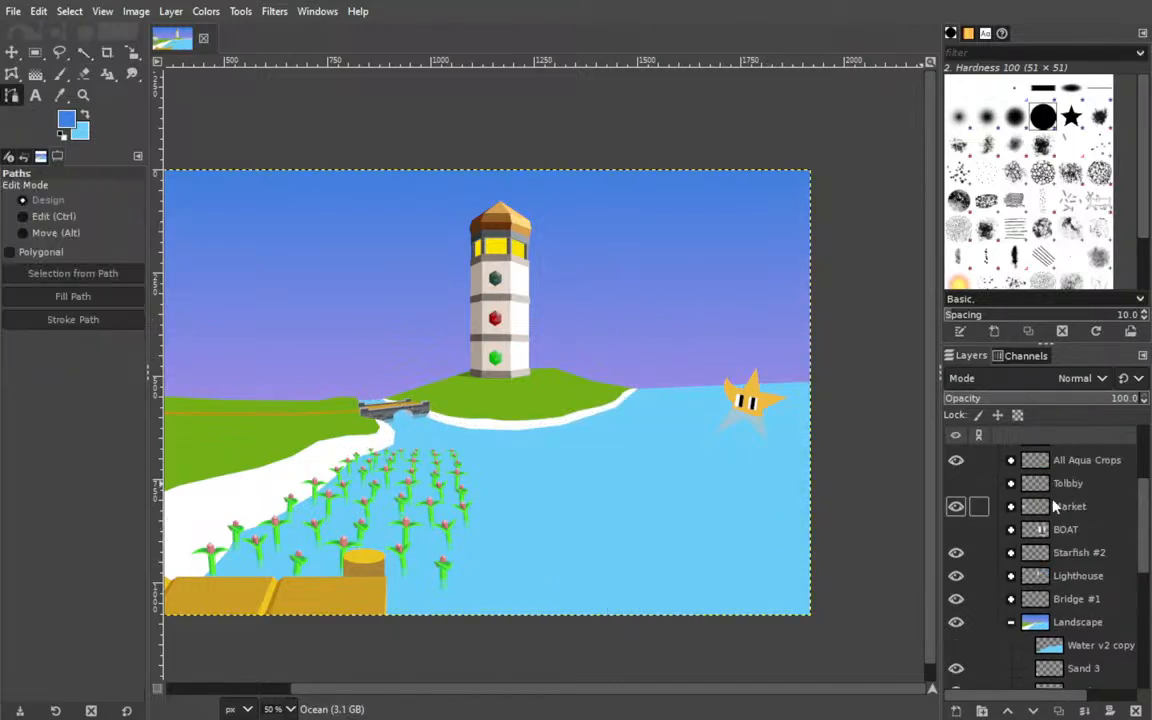
left_click(962, 531)
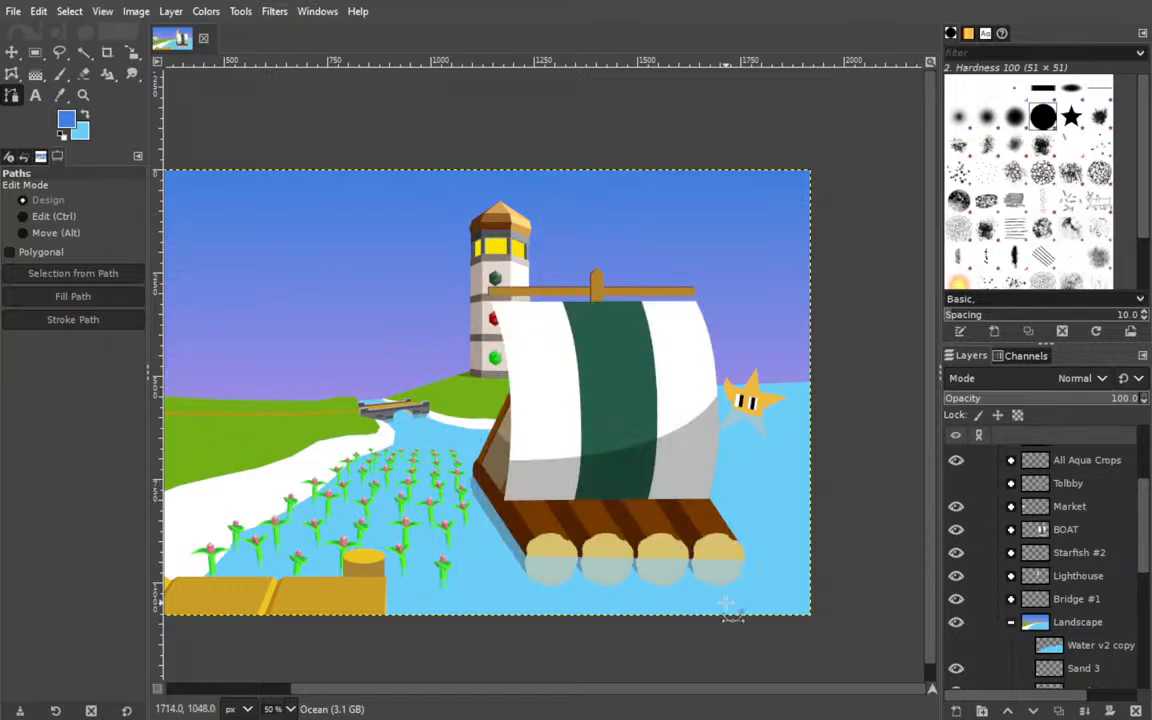
Draw a closed path for a smaller ocean area from beyond the canvas's lower corner, behind the sail, to above the horizon and past the canvas edge.
left_click(850, 639)
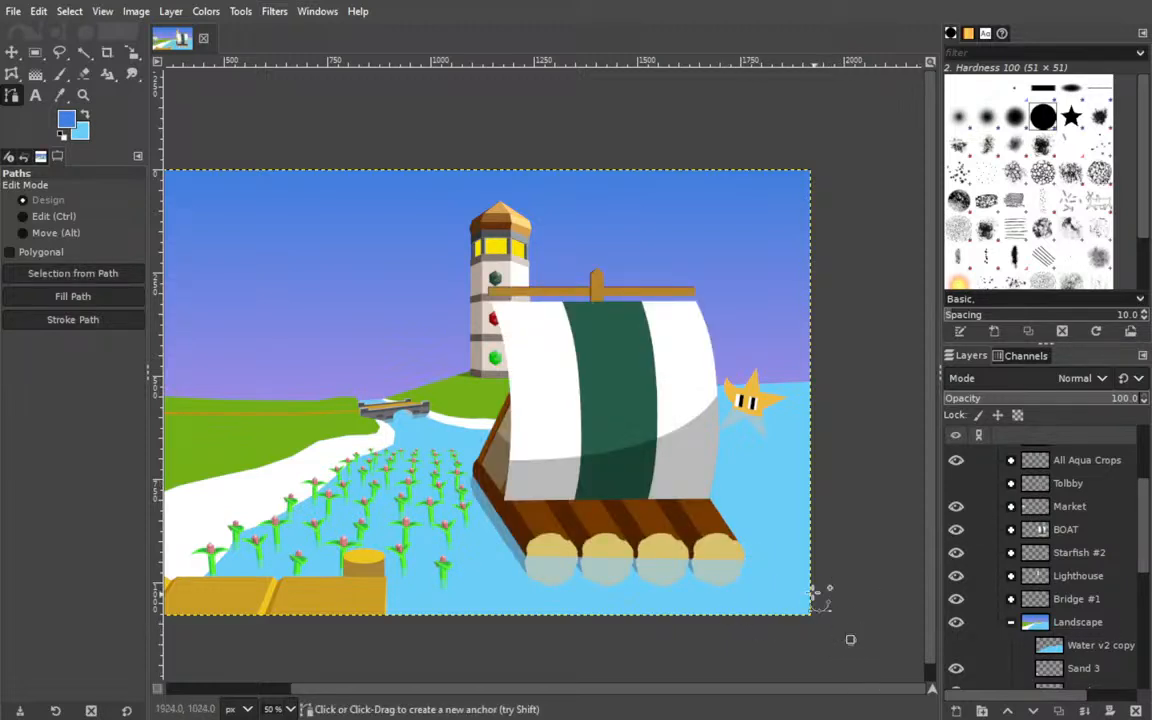
left_click(707, 478)
left_click(683, 413)
left_click(707, 370)
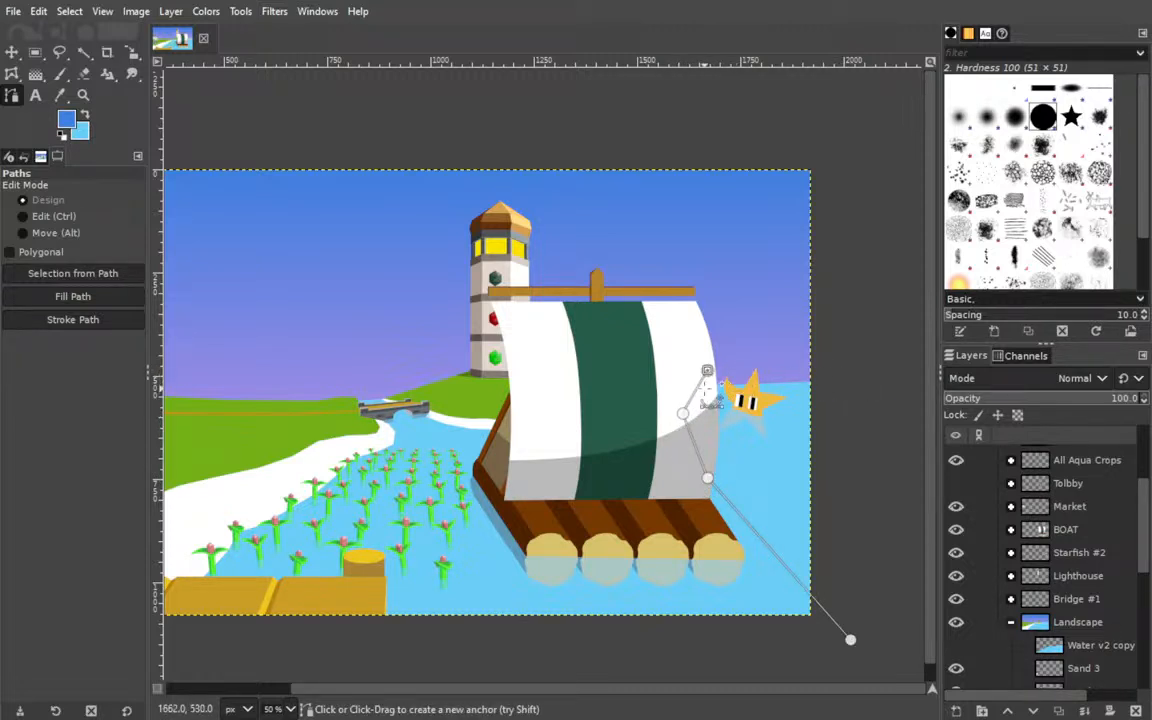
left_click_drag(707, 370, 827, 374)
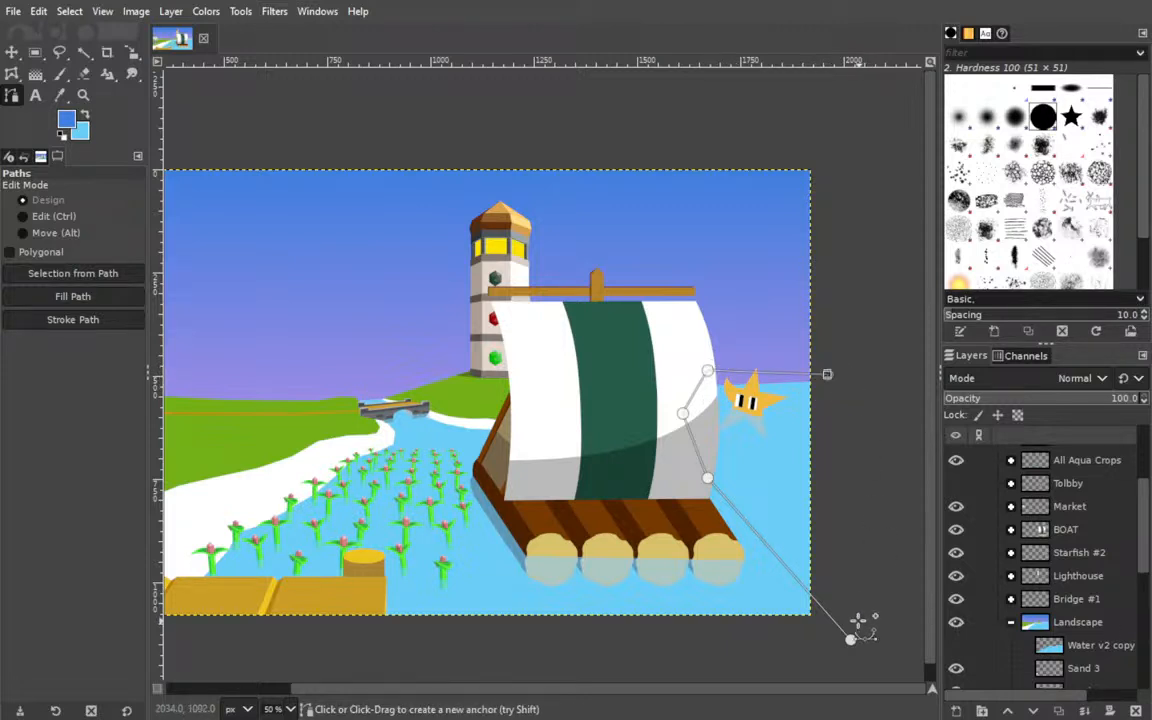
left_click(850, 640, "ctrl")
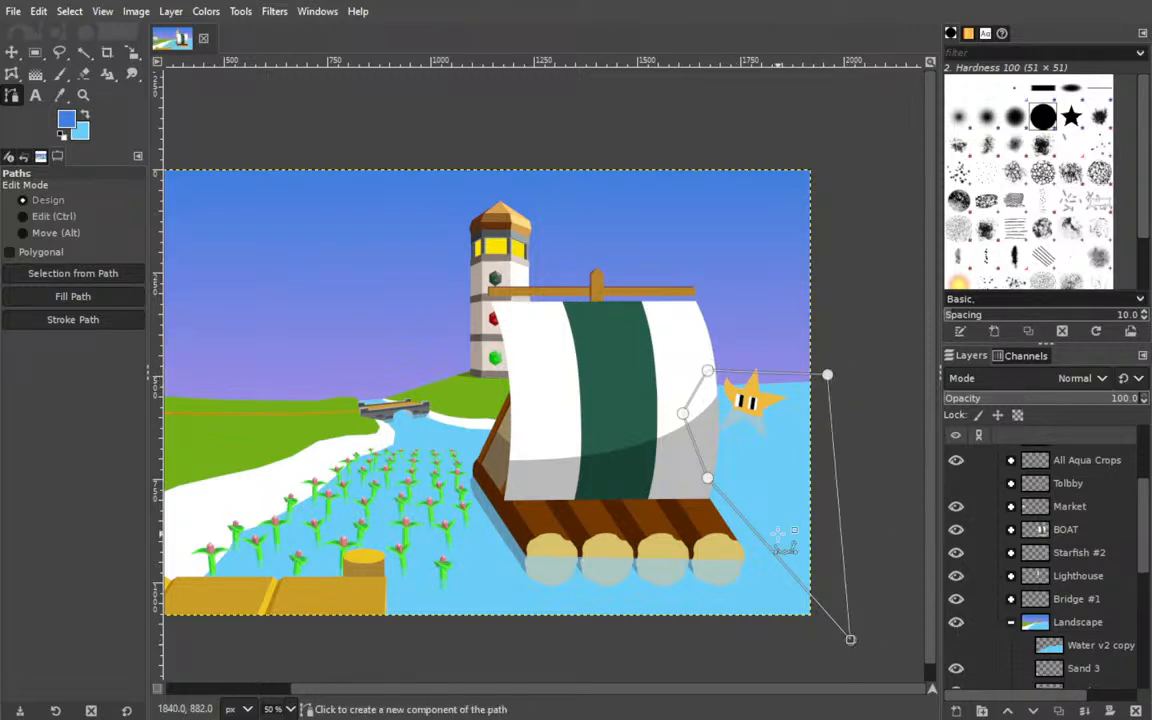
Move the path's lower anchor behind the sail farther inward and fill the path with darker blue on the Ocean layer.
left_click(72, 296, "shift")
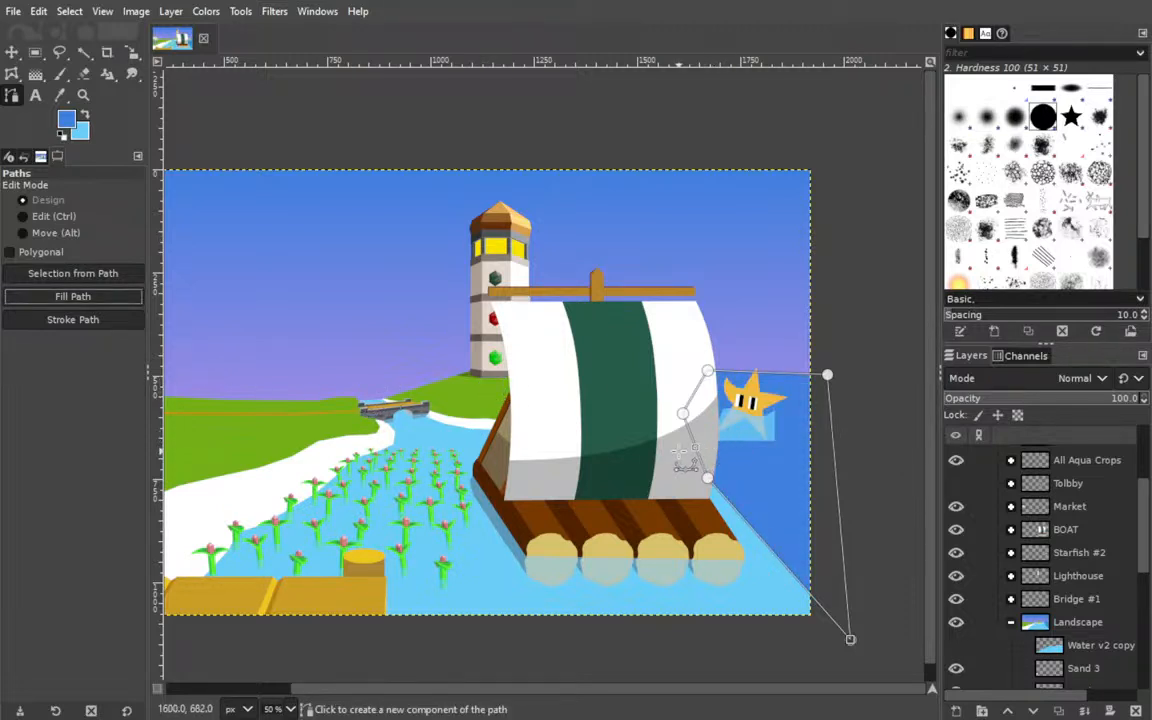
key("ctrl+z")
mouse_move(708, 478)
left_mouse_down()
mouse_move(675, 467)
mouse_move(690, 466)
left_mouse_up()
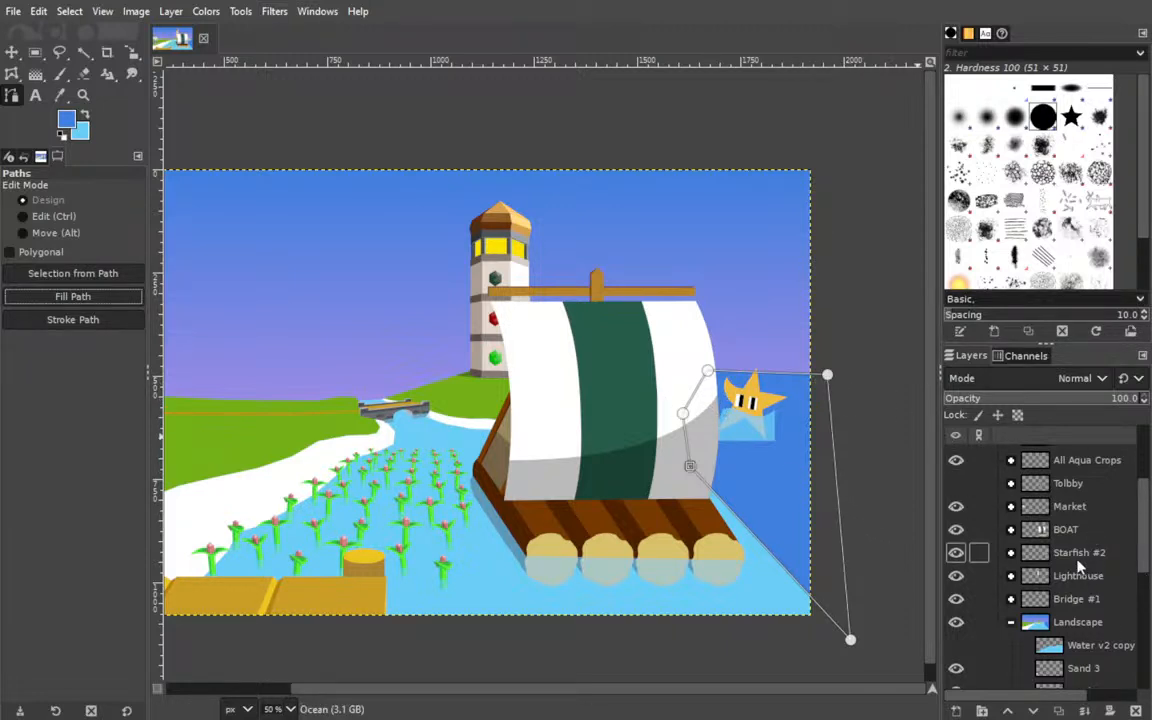
Use Fuzzy Select on Water v2 copy's water area to clear the Ocean fill above the horizon, and save the image.
left_click(1098, 645)
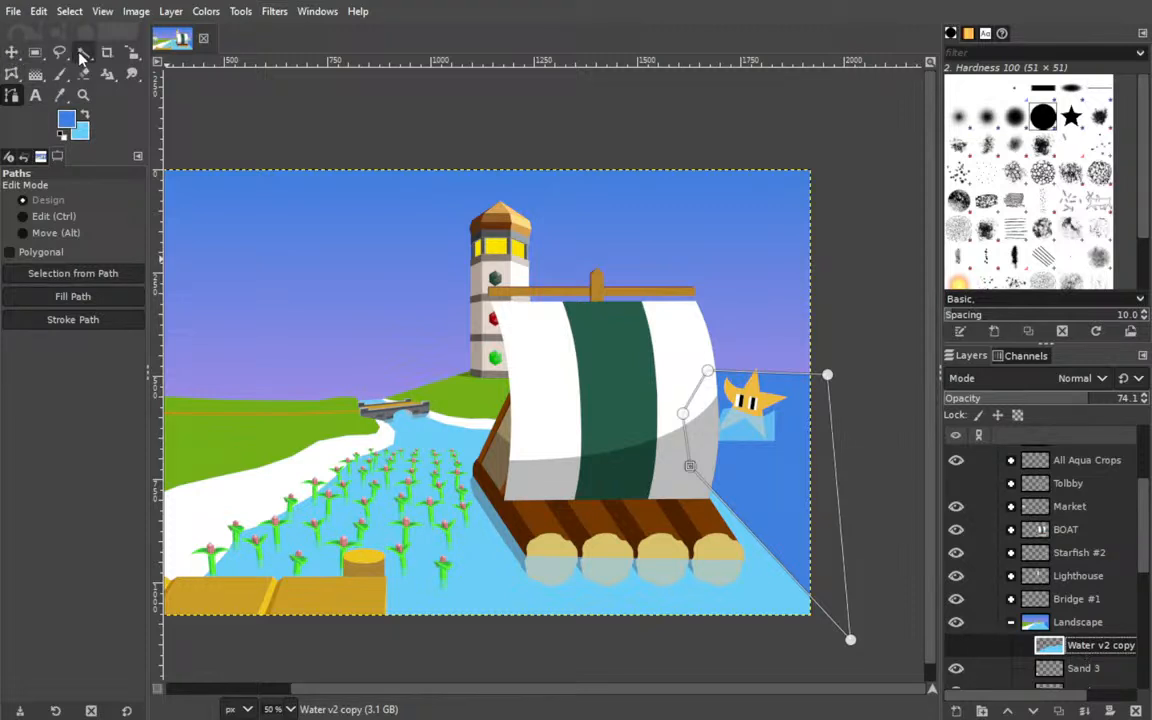
left_click(84, 53)
left_click(648, 458)
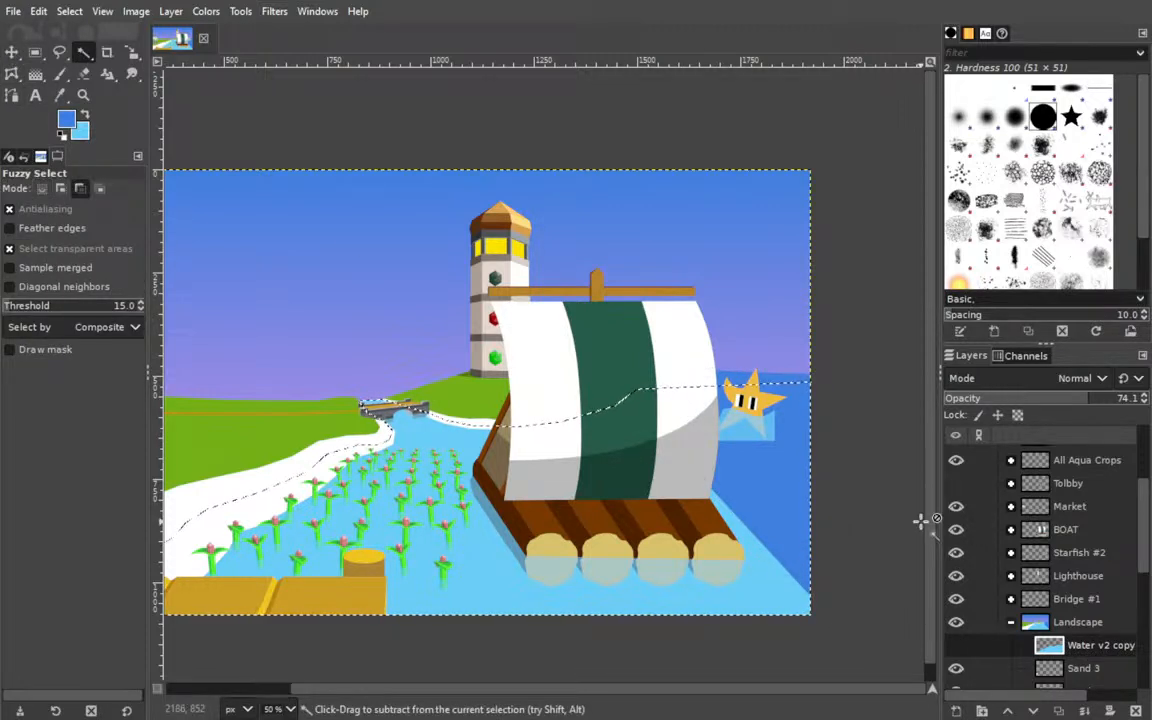
scroll(1040, 580, "down", 4)
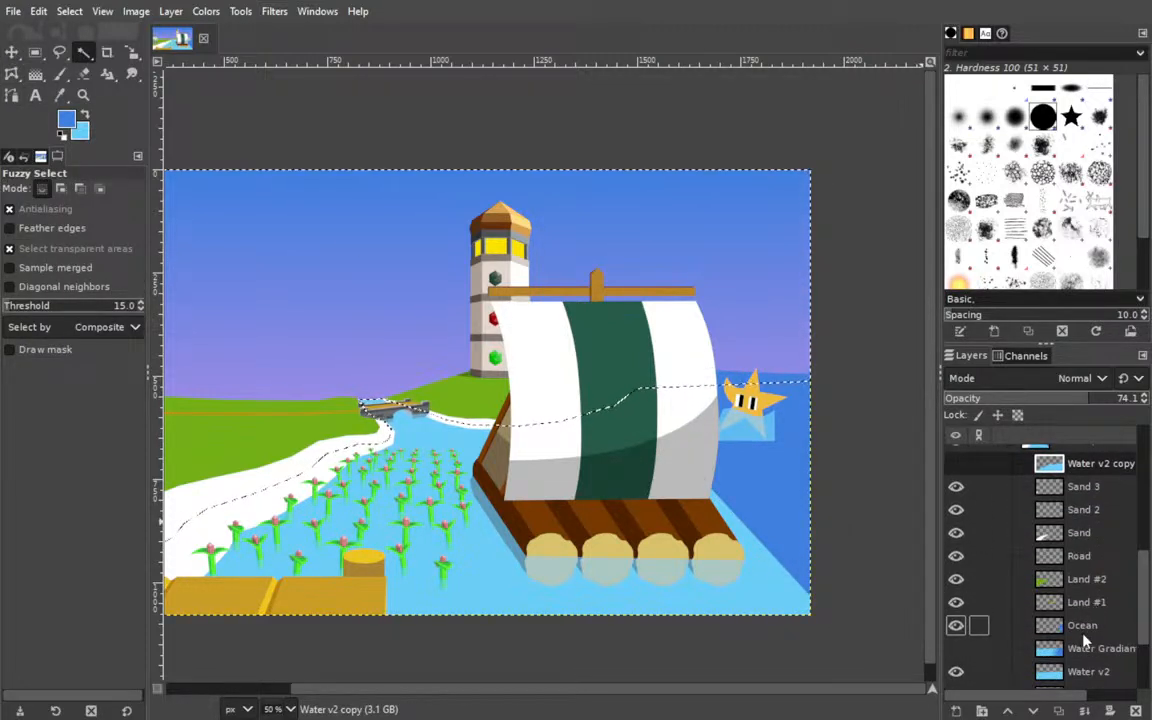
left_click(1085, 632)
key("shift+ctrl+a")
key("ctrl+s")
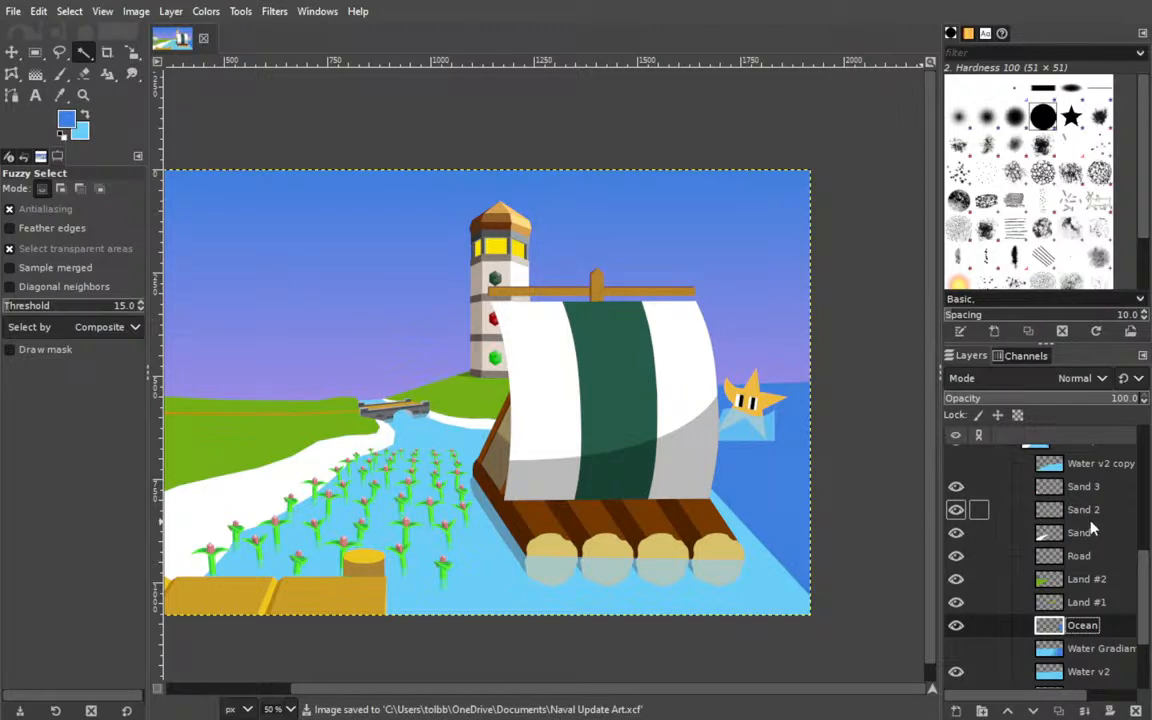
Make the Tolbby group in the ART group visible.
scroll(1090, 540, "up", 5)
scroll(1088, 566, "down", 1)
scroll(1088, 566, "up", 2)
scroll(1088, 566, "down", 2)
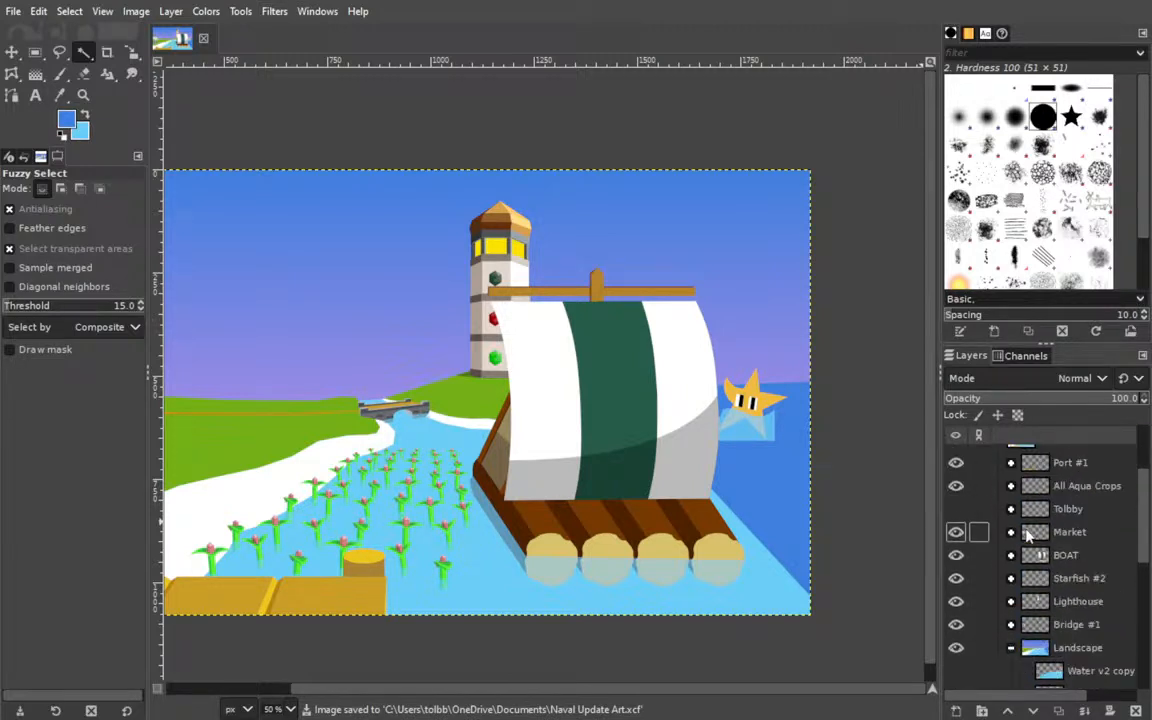
scroll(1040, 550, "down", 2)
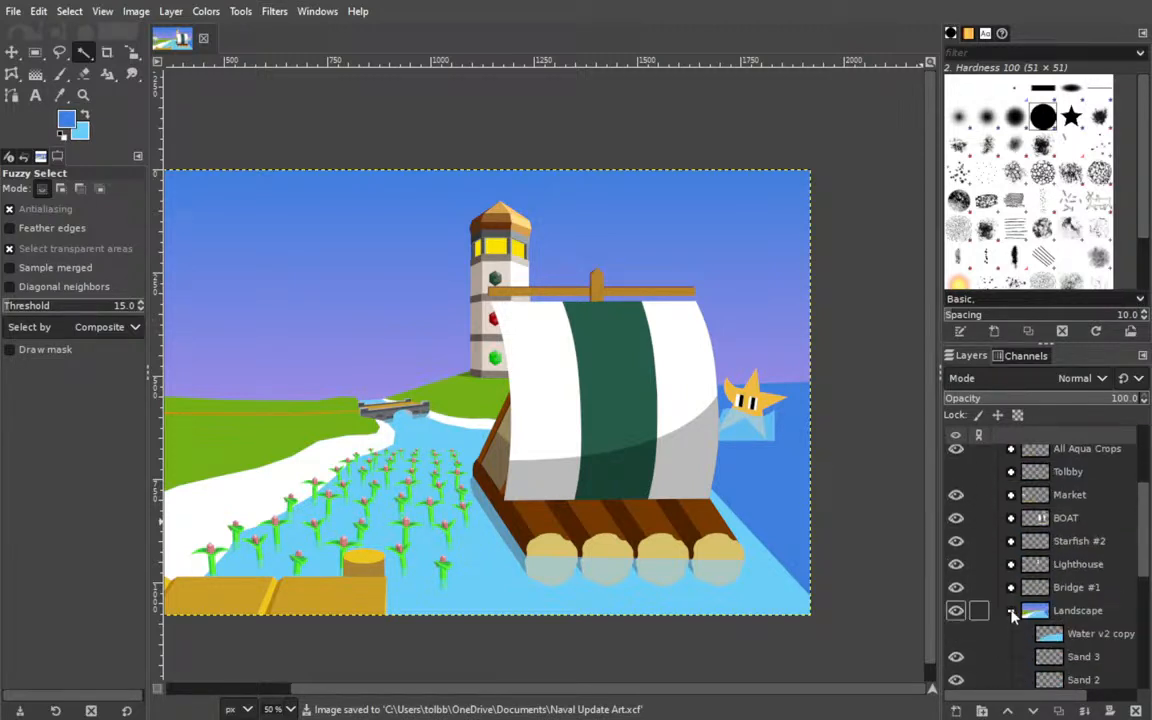
scroll(1048, 580, "up", 8)
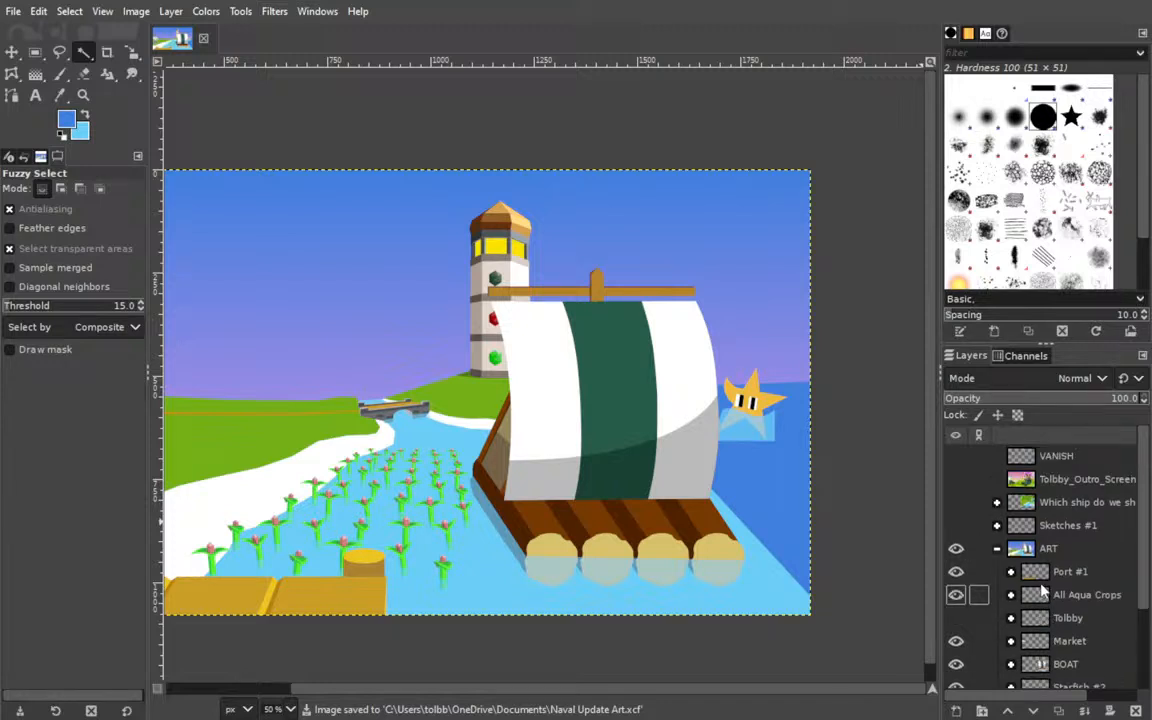
left_click(956, 618)
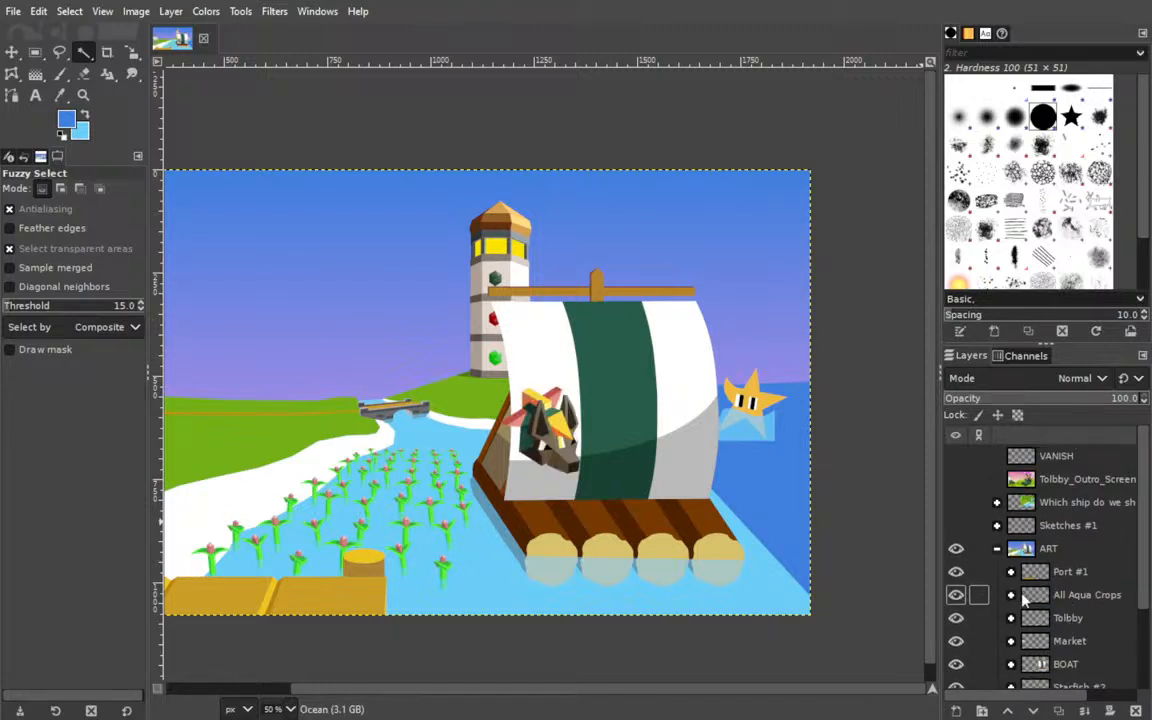
Rename the Starfish #10 layer in the Starfish #2 group as Floating and set its opacity to 100.
scroll(1052, 588, "down", 2)
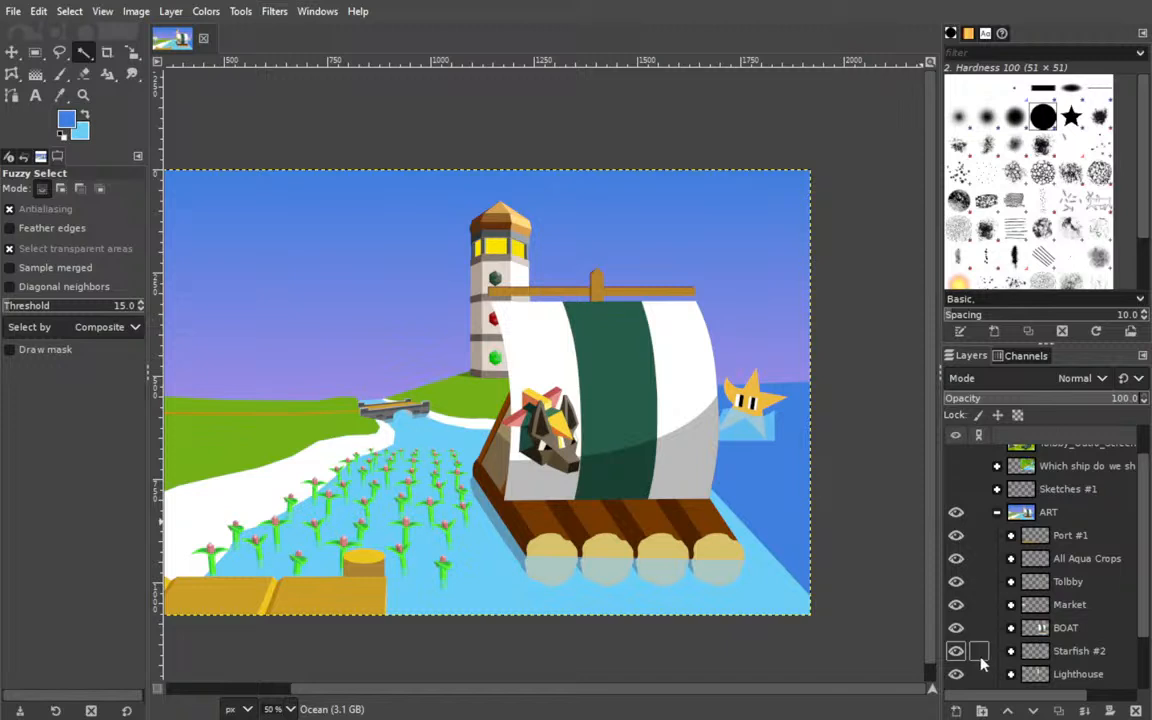
left_click(1009, 651)
scroll(1080, 565, "down", 10)
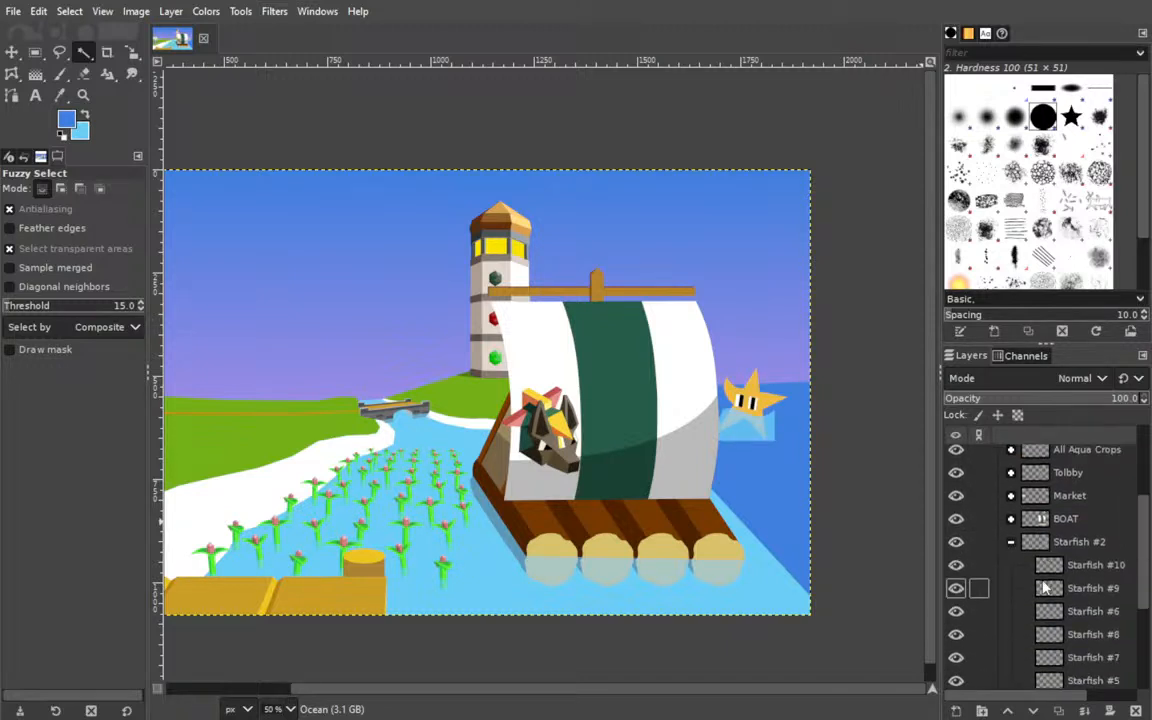
scroll(1080, 565, "up", 4)
left_click(954, 550)
left_click(954, 550)
double_click(1100, 545)
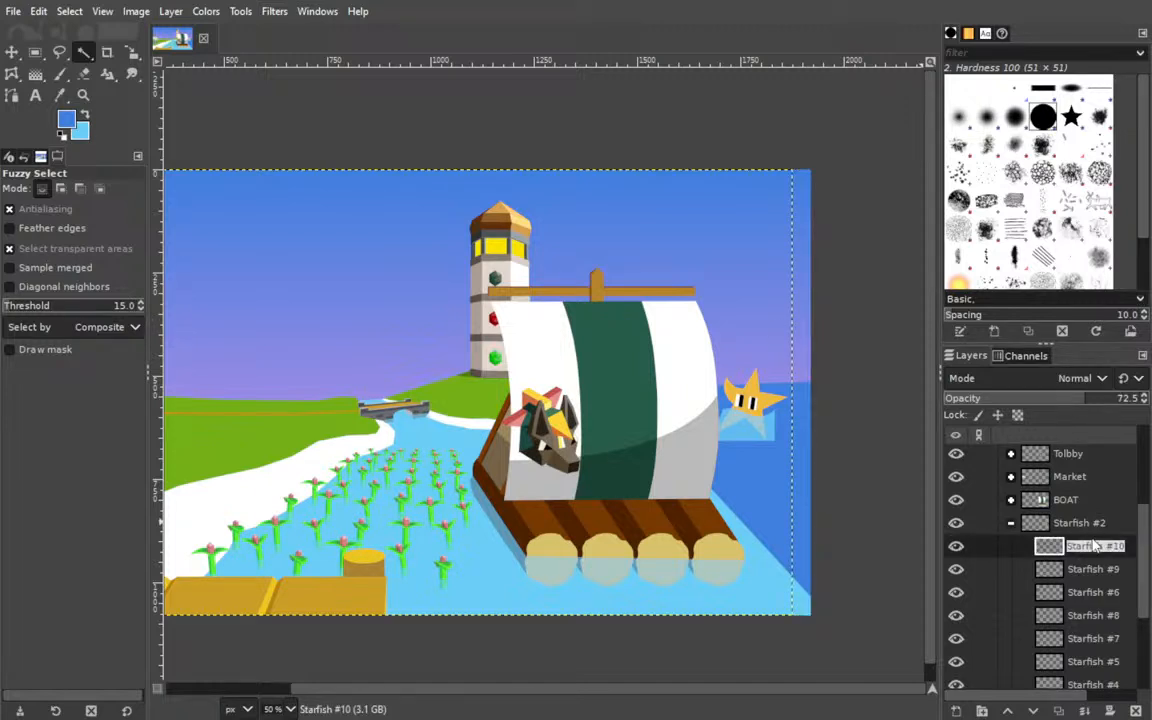
type("Floating")
key("Return")
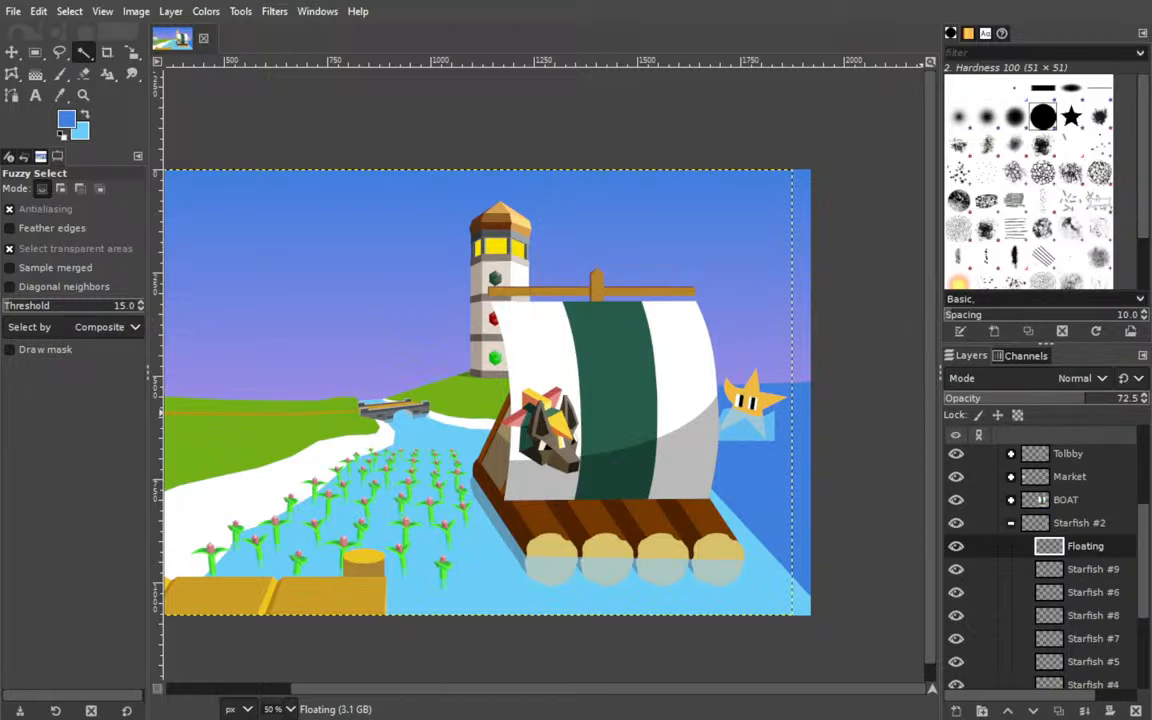
left_click_drag(1085, 398, 1140, 398)
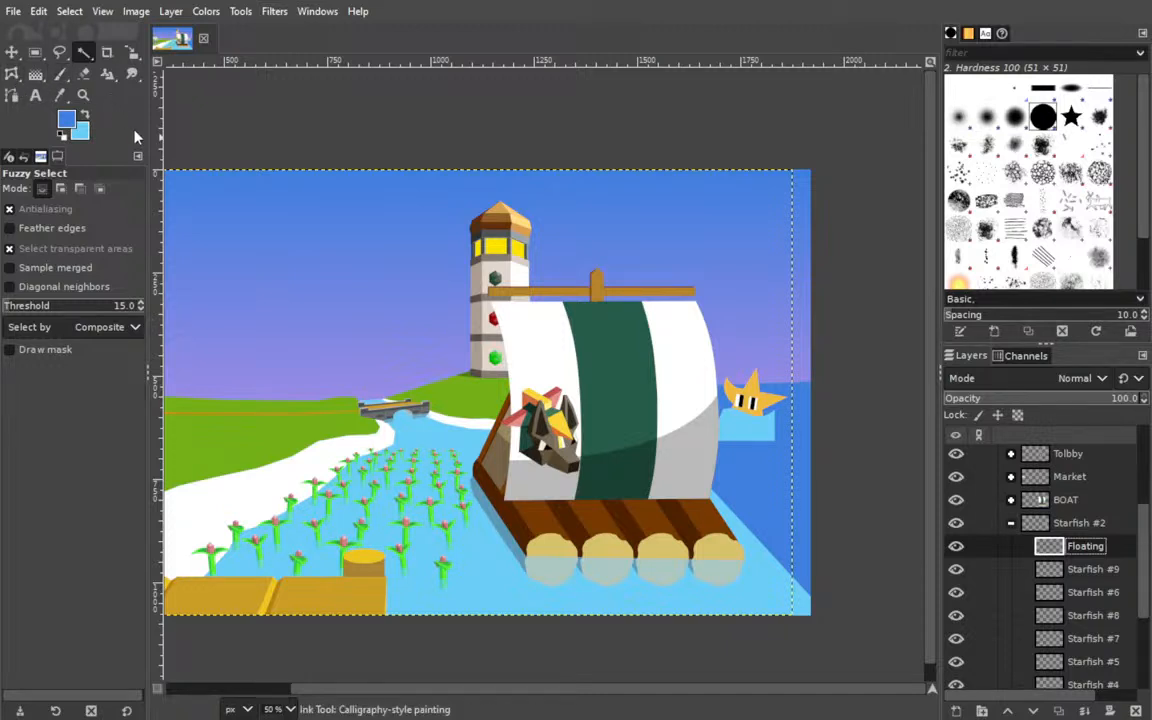
Try to bucket-fill the light blue patch below the starfish with darker blue on the Floating layer.
key("p")
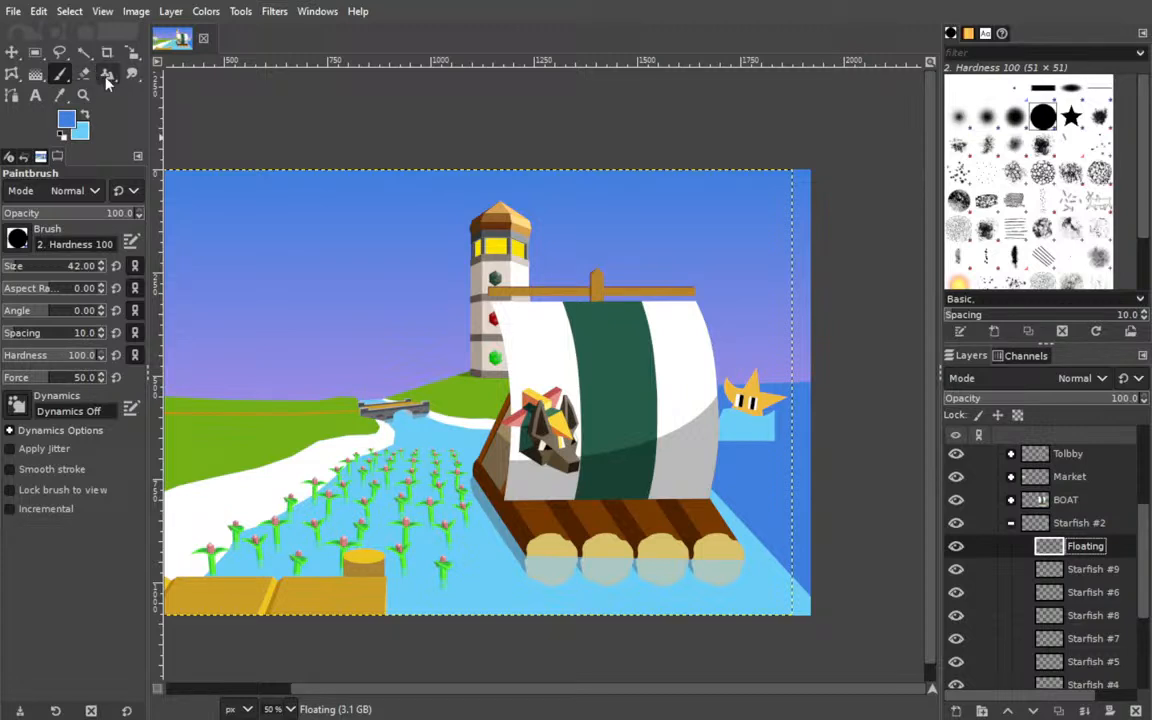
left_click(35, 74)
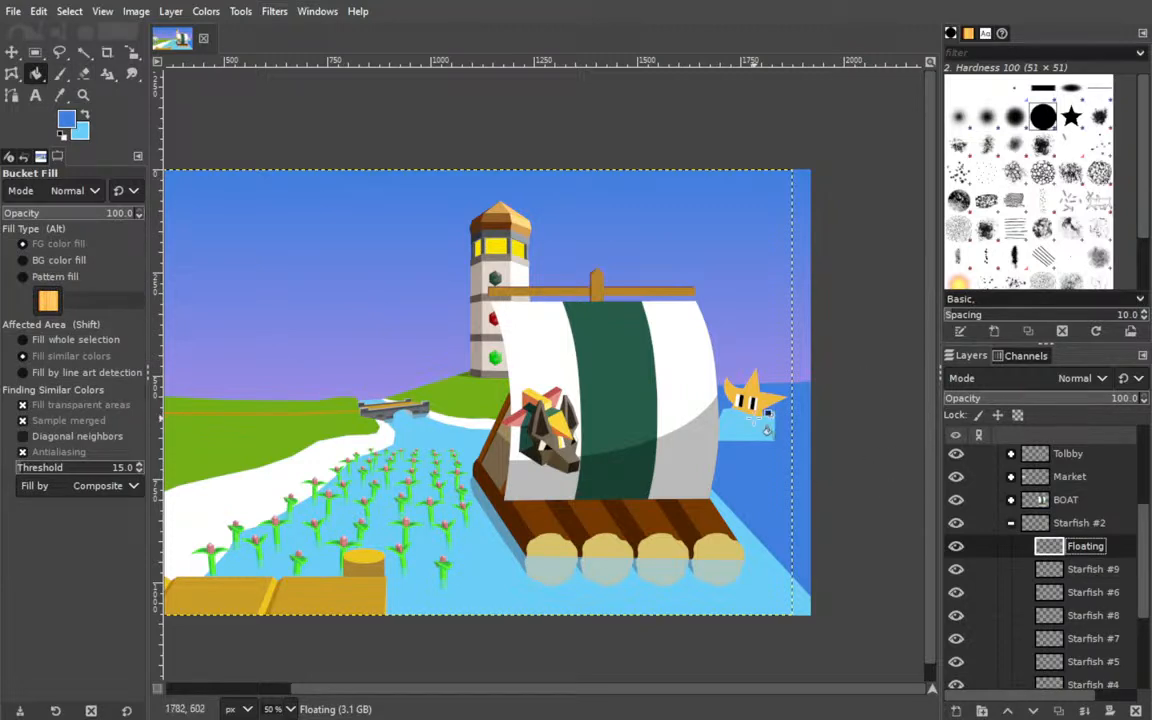
left_click(753, 428)
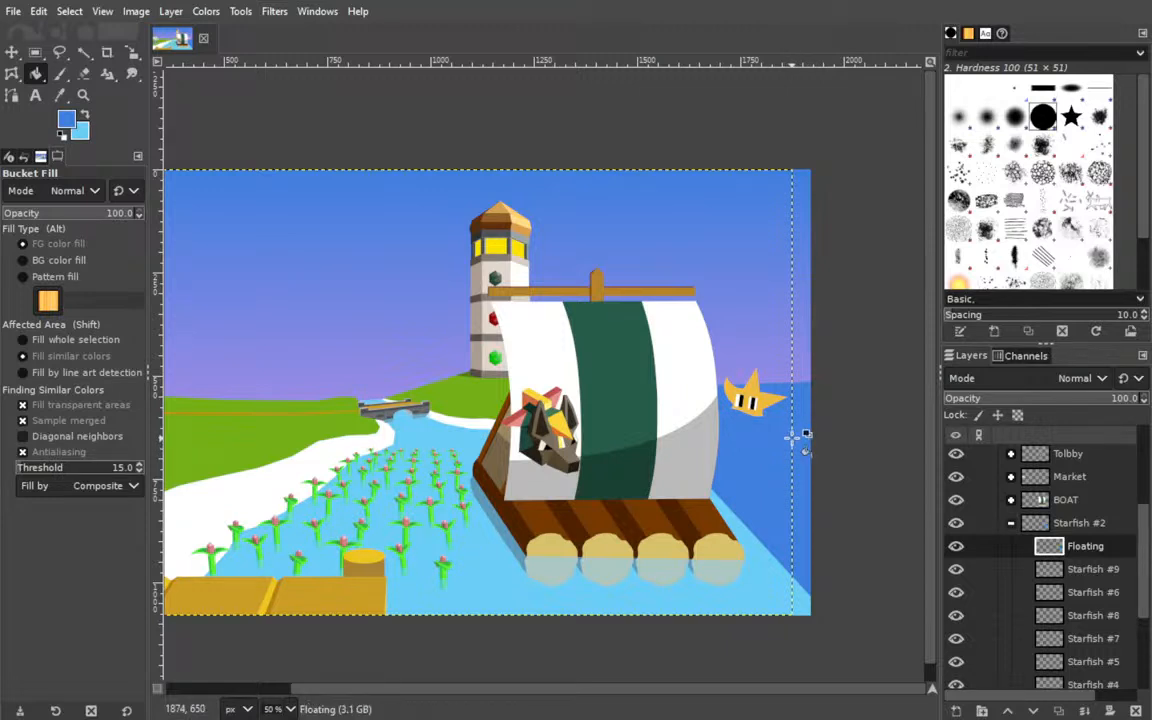
key("ctrl+z")
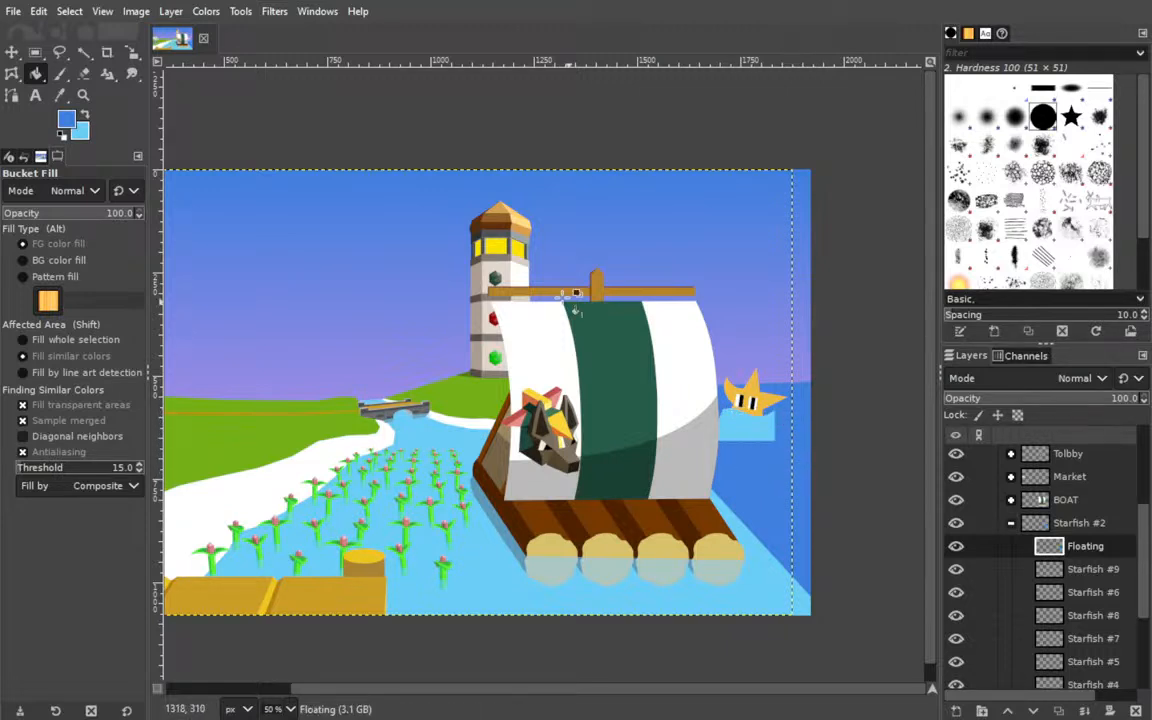
Draw a closed four-anchor path around the light blue water patch below the starfish at 400% zoom.
left_click(11, 94)
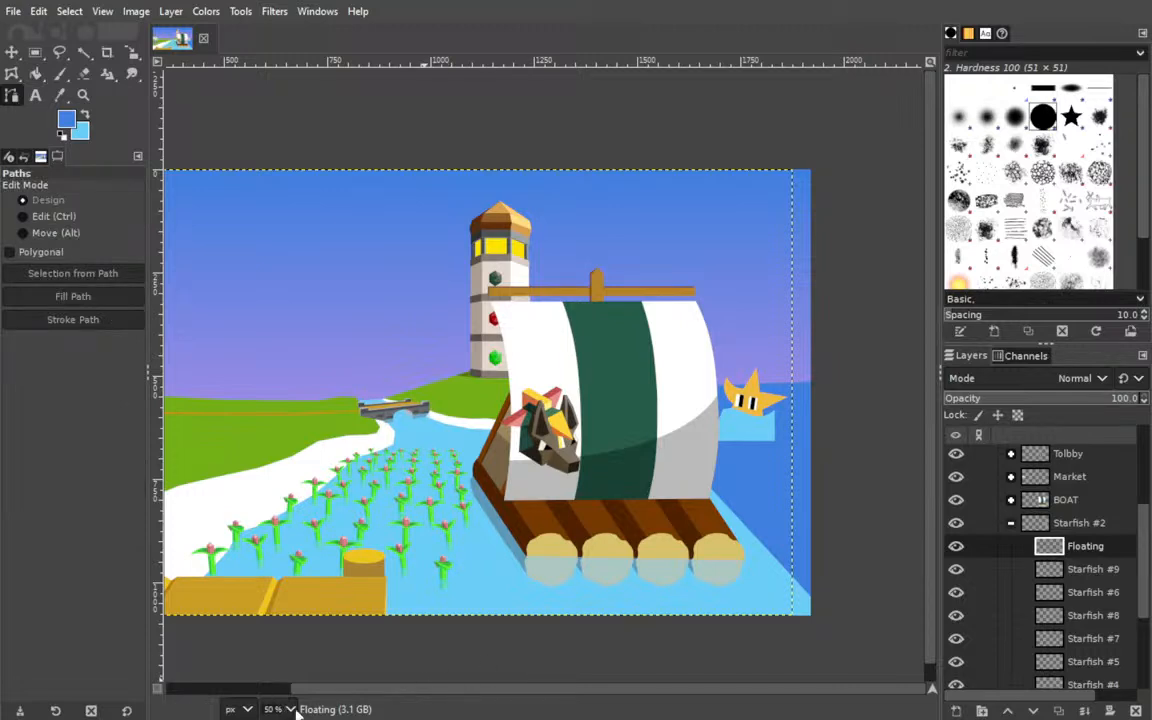
left_click(303, 541)
left_click_drag(590, 437, 290, 356)
left_click_drag(764, 350, 54, 319)
left_click_drag(545, 437, 252, 121)
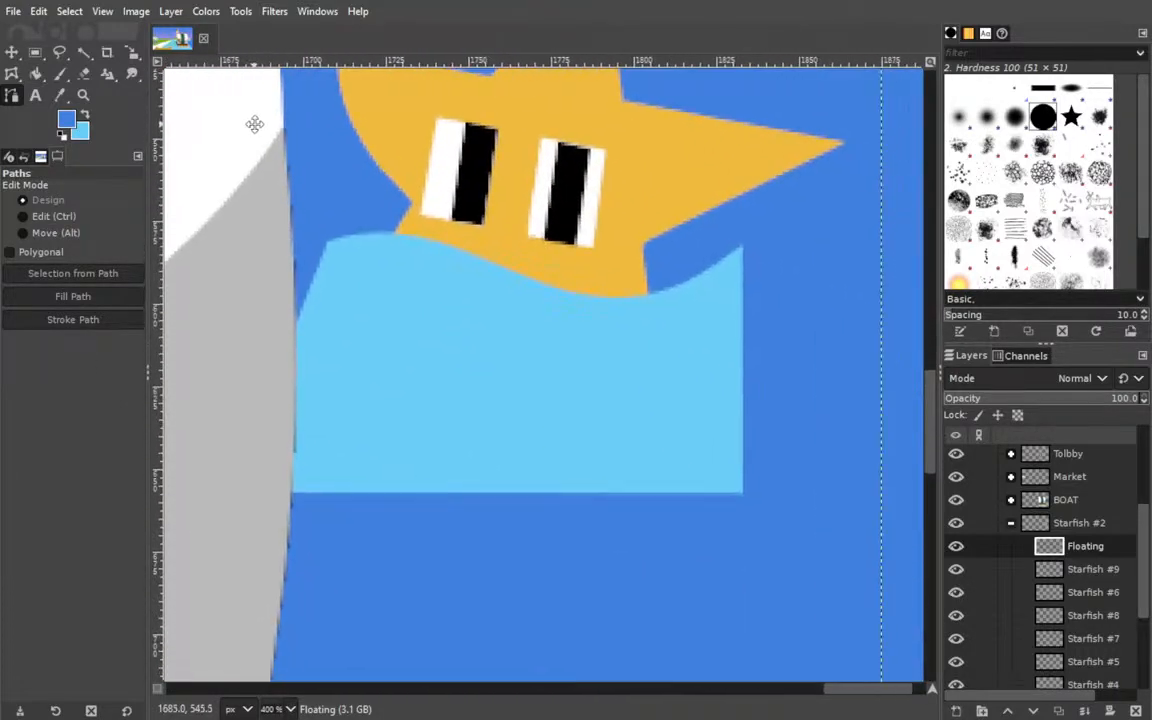
left_click(775, 272)
left_click(786, 546)
left_click(248, 556)
left_click(345, 263)
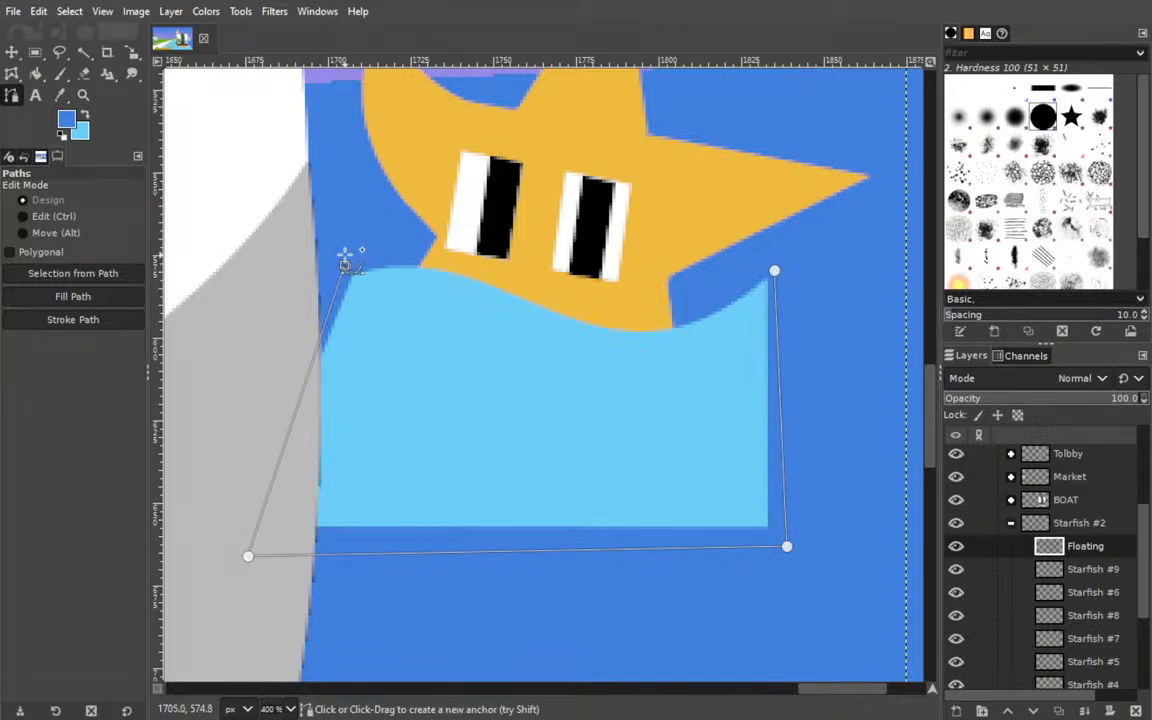
left_click(774, 270, "ctrl")
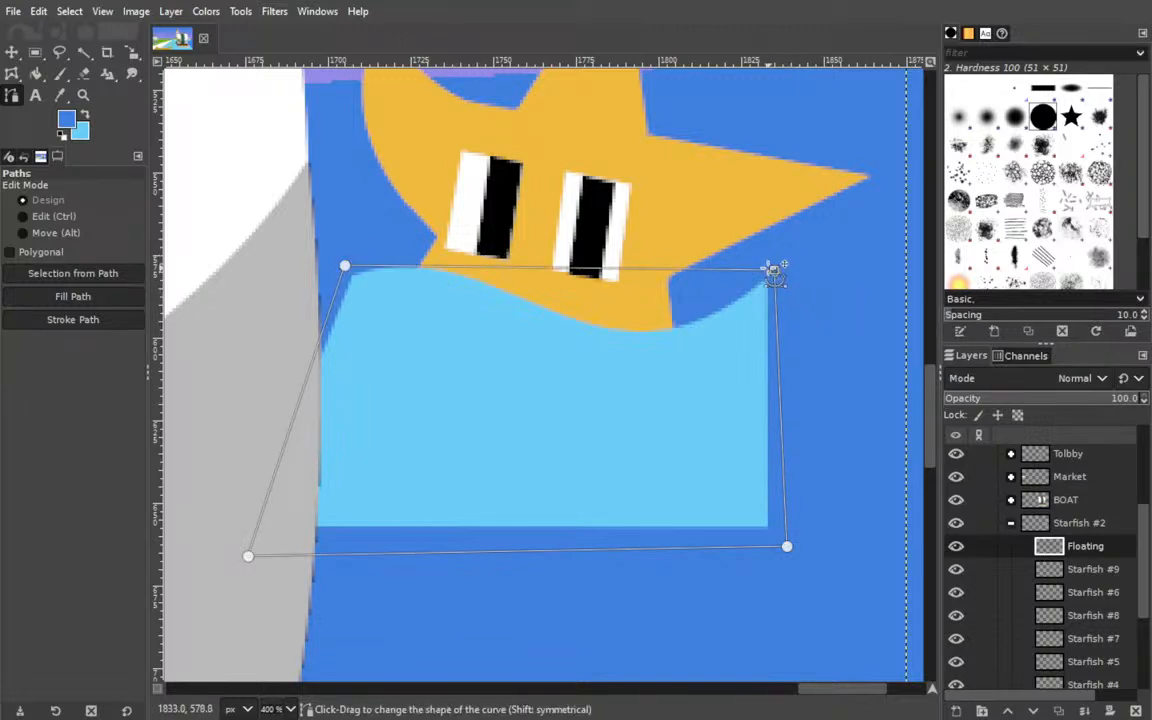
Curve the path's upper edge along the wave line on the starfish and fill the path with darker blue on the Floating layer.
left_click_drag(768, 272, 716, 302)
left_click_drag(370, 284, 451, 281)
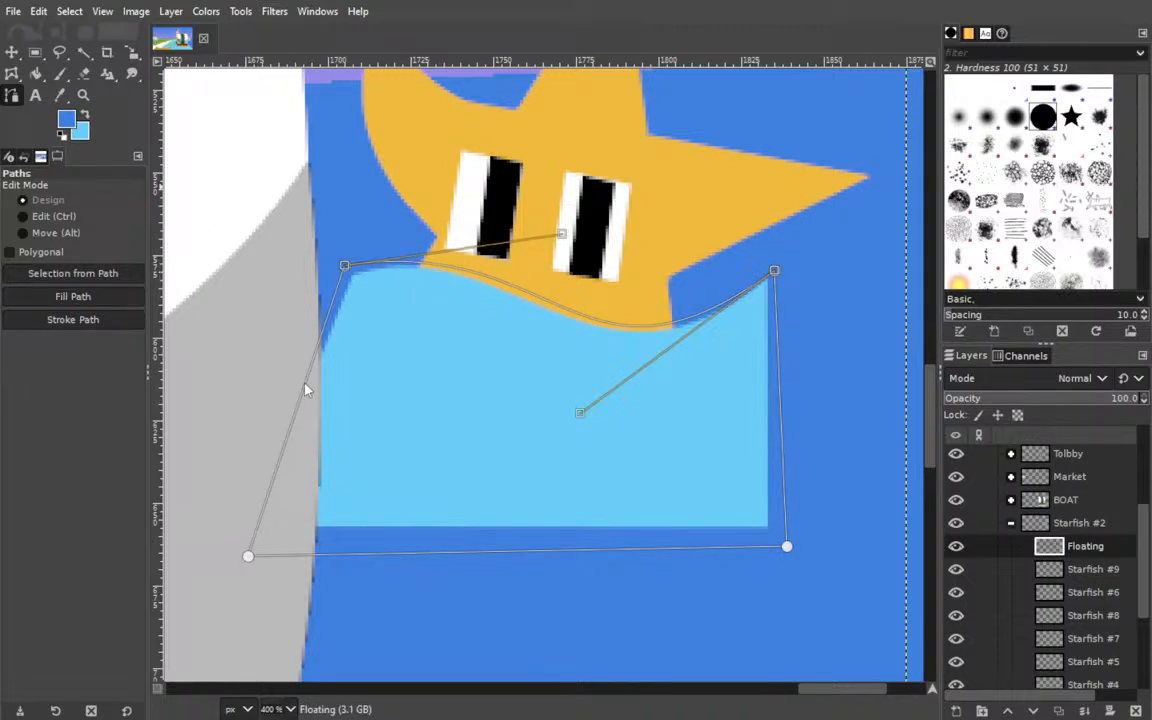
left_click(168, 379)
left_click(1101, 552)
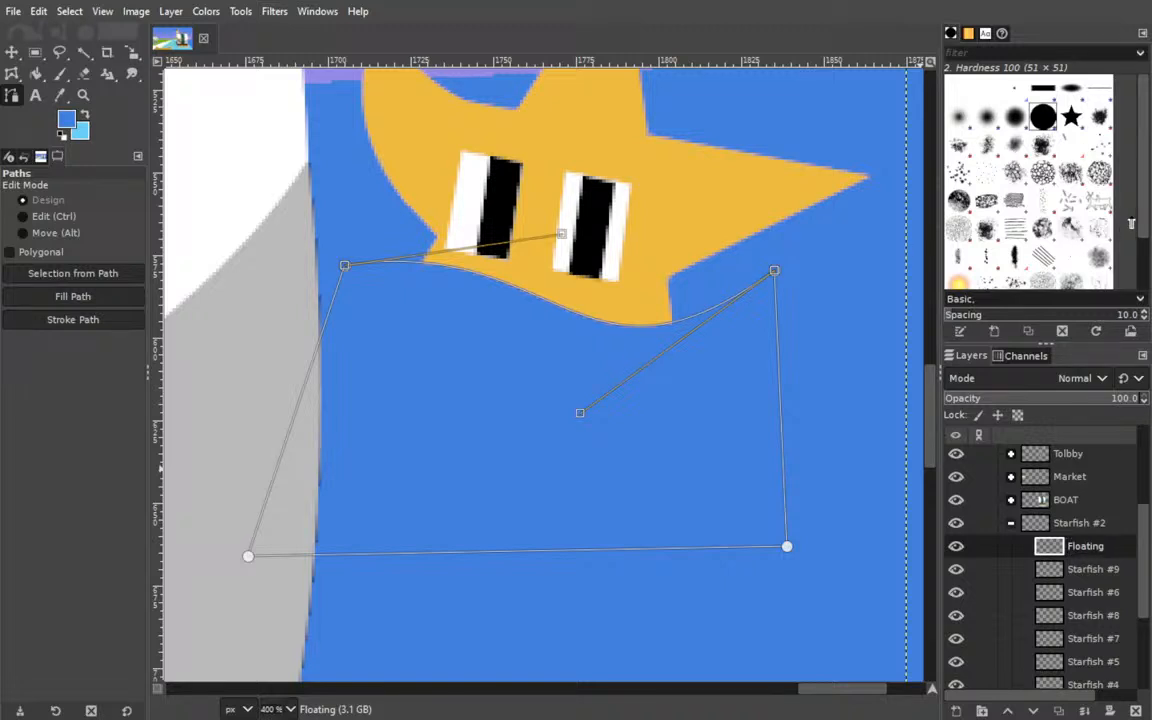
Set the Floating layer's opacity to 75.1 and save the image.
left_click(1090, 399)
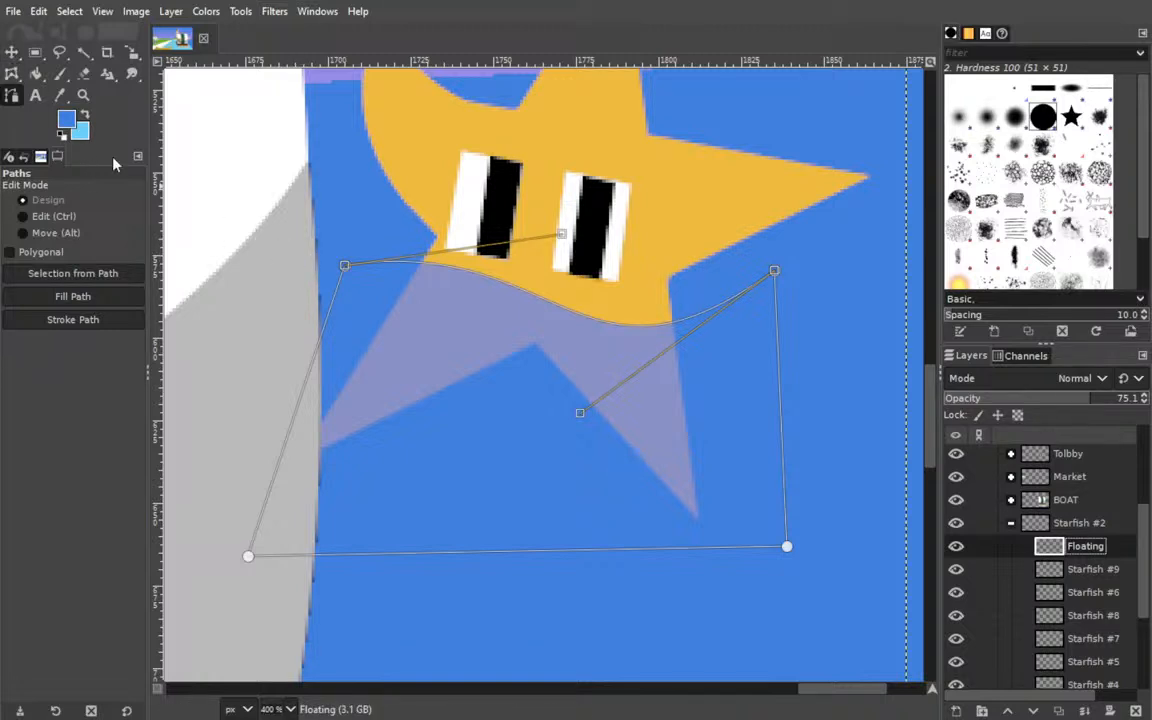
left_click(12, 53)
scroll(627, 324, "down", 2)
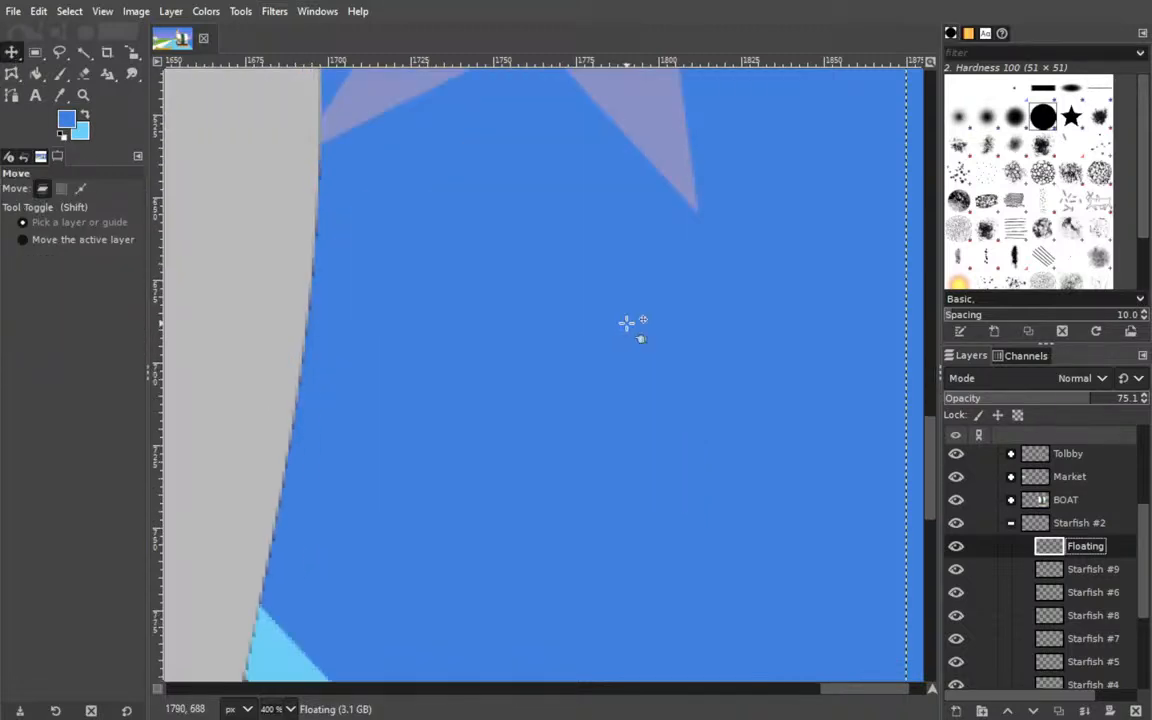
scroll(655, 368, "up", 3)
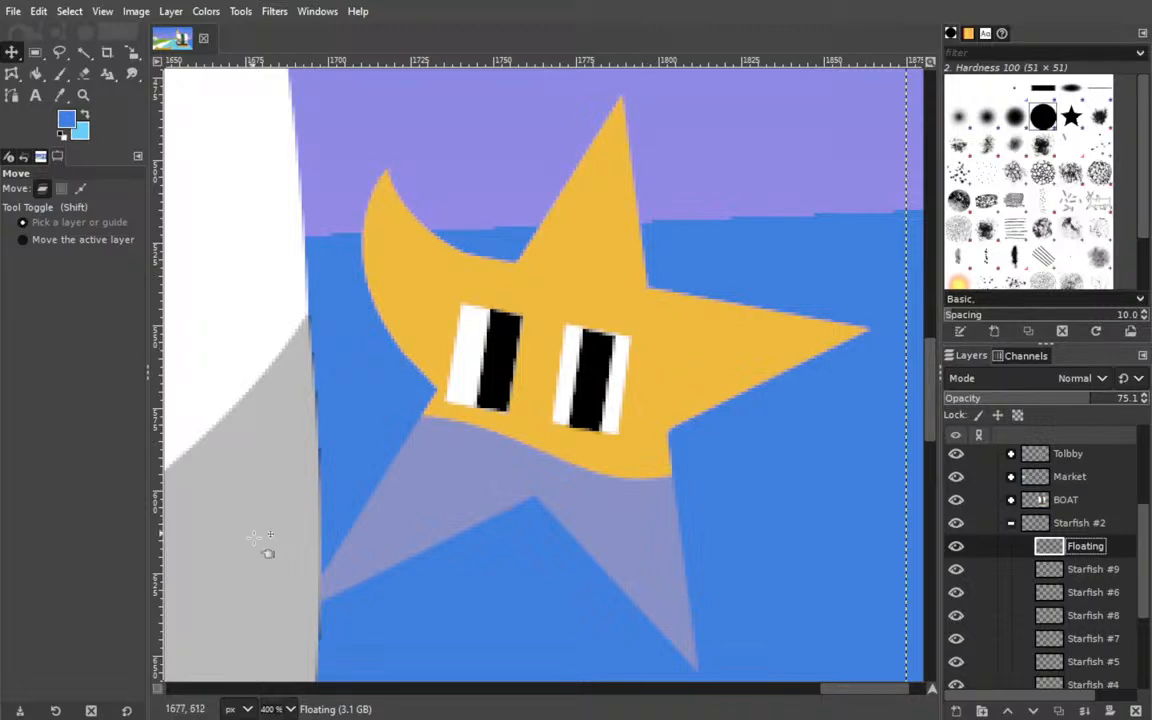
left_click(289, 710)
left_click(283, 620)
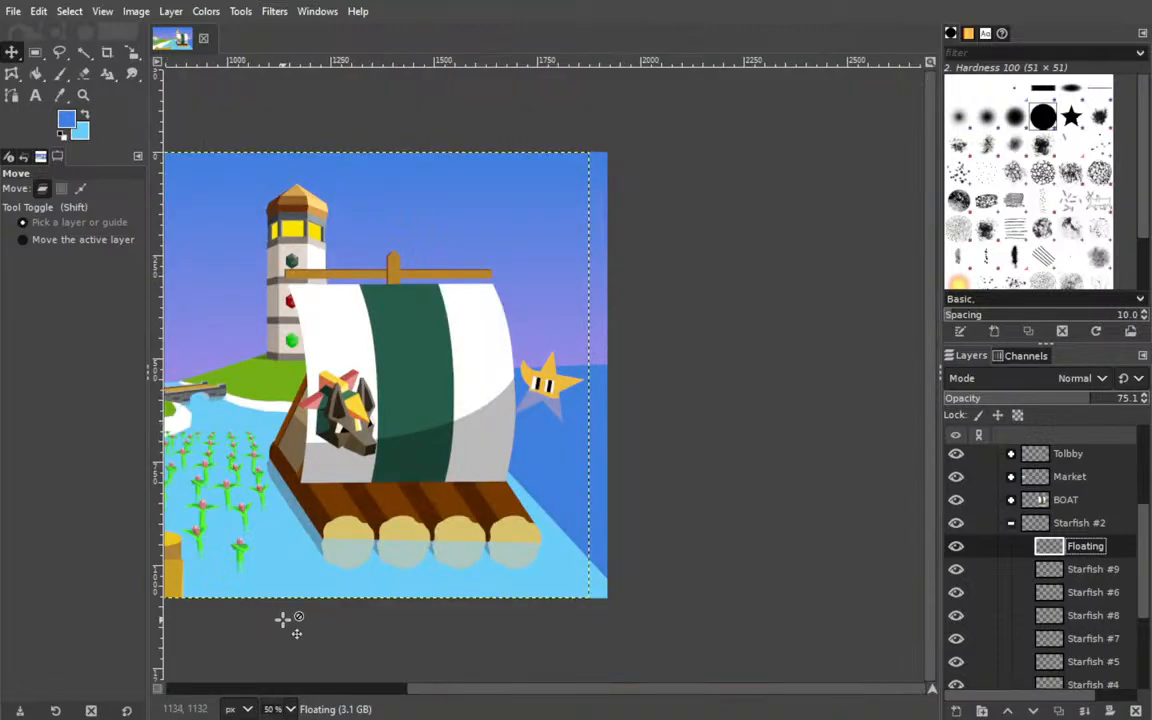
key("ctrl+s")
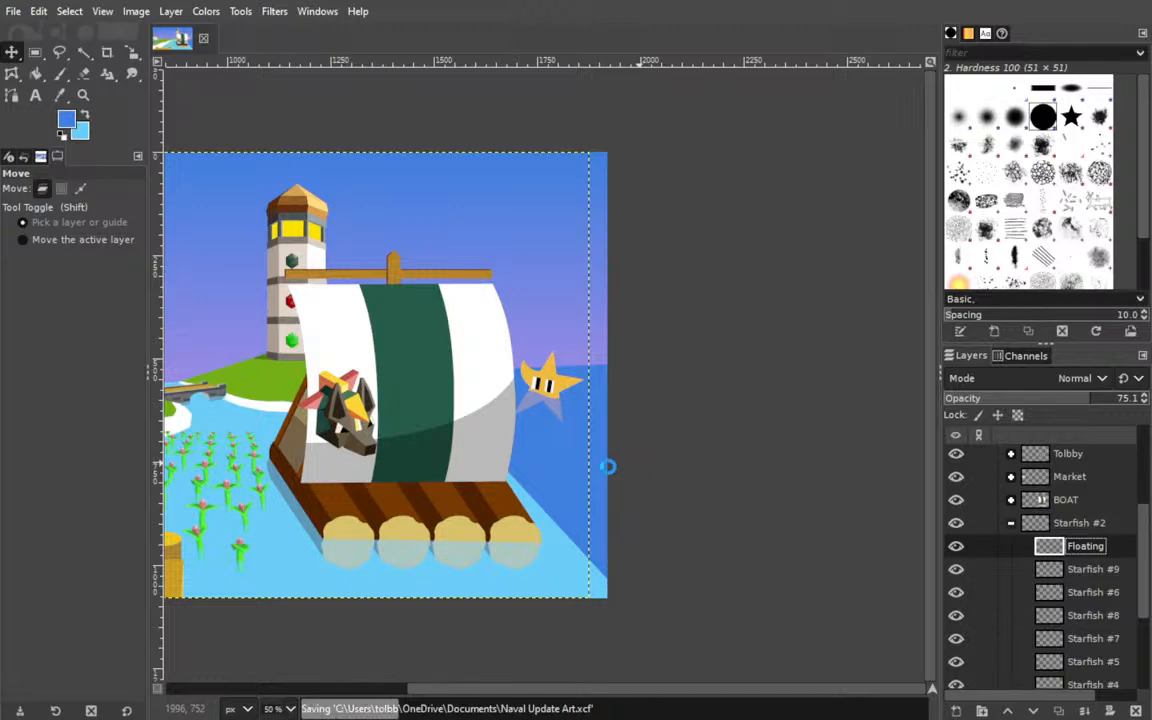
Collapse the Starfish #2 group, make VANISH the active layer and save the image.
left_click_drag(252, 494, 517, 469)
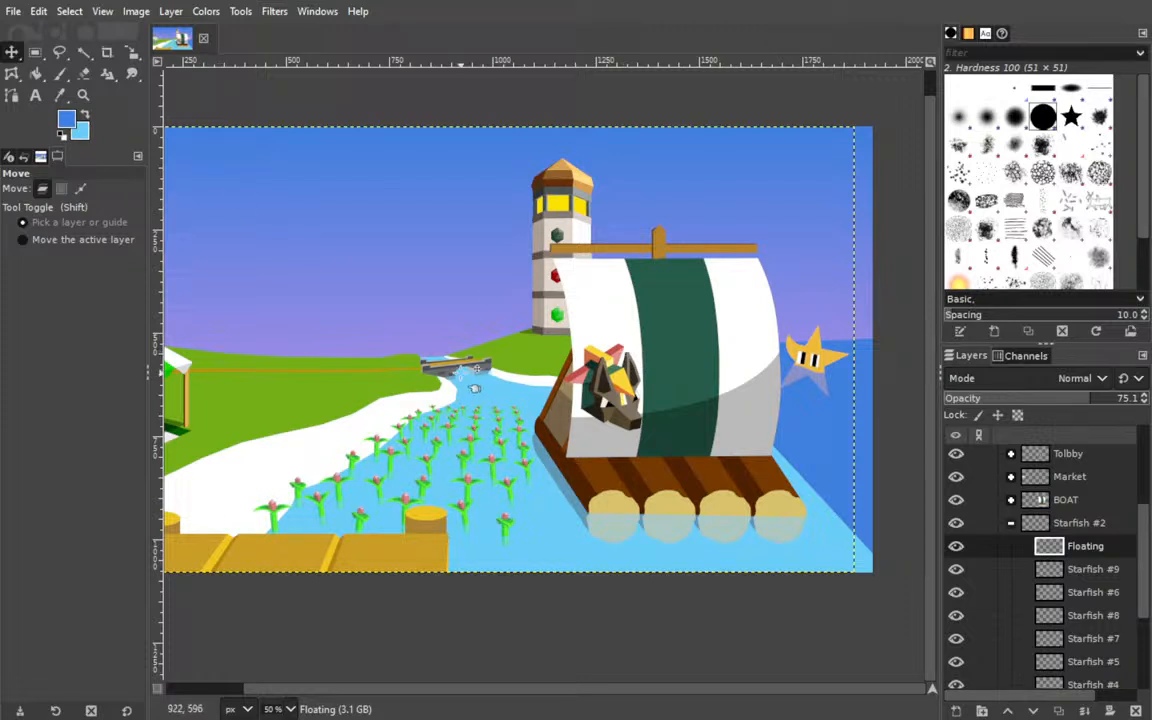
scroll(468, 340, "left", 2)
scroll(604, 372, "left", 3)
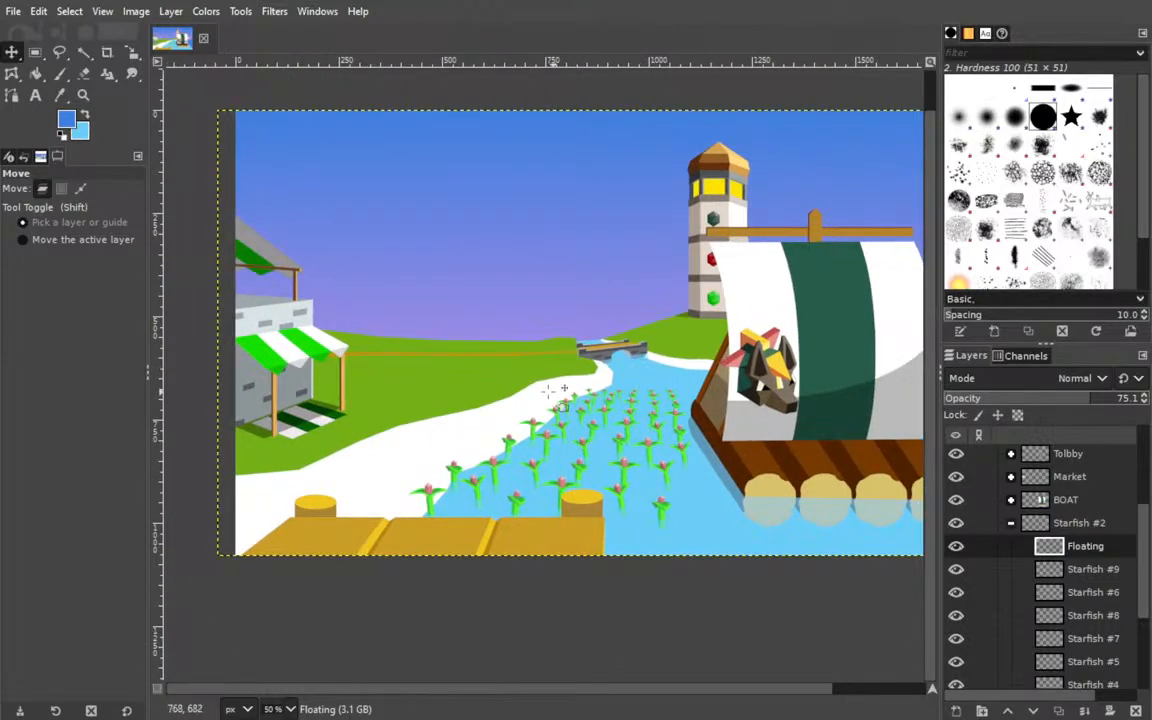
left_click(1010, 522)
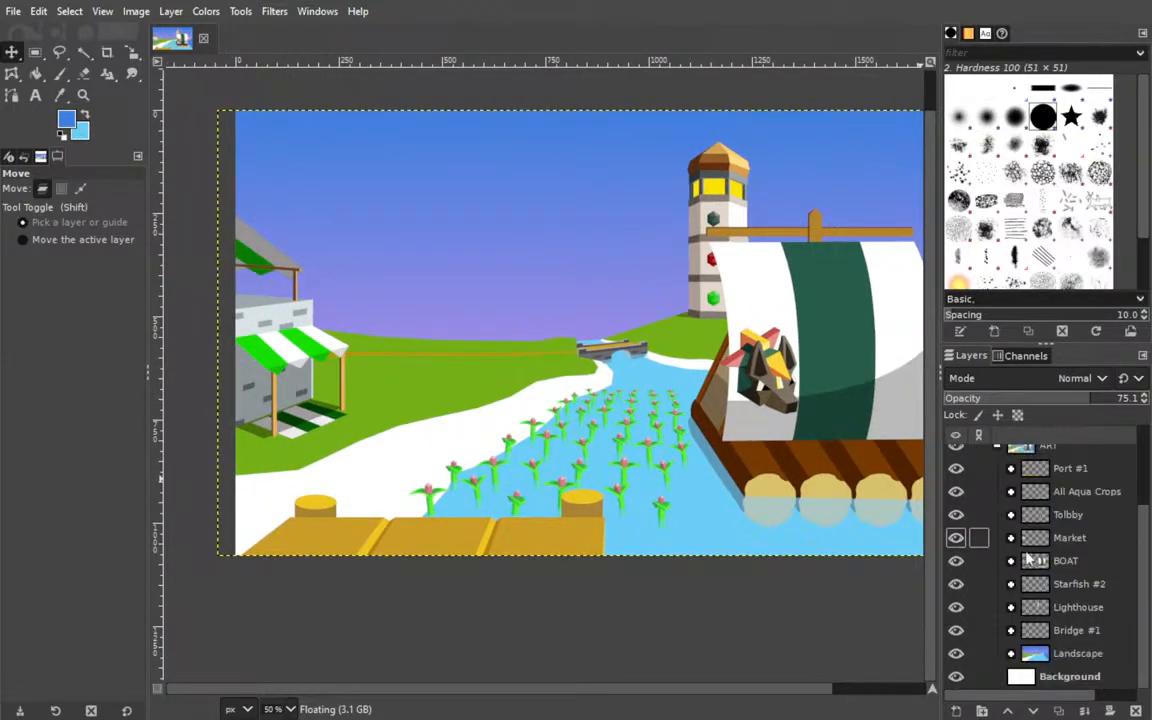
scroll(1020, 568, "up", 3)
left_click(1039, 459)
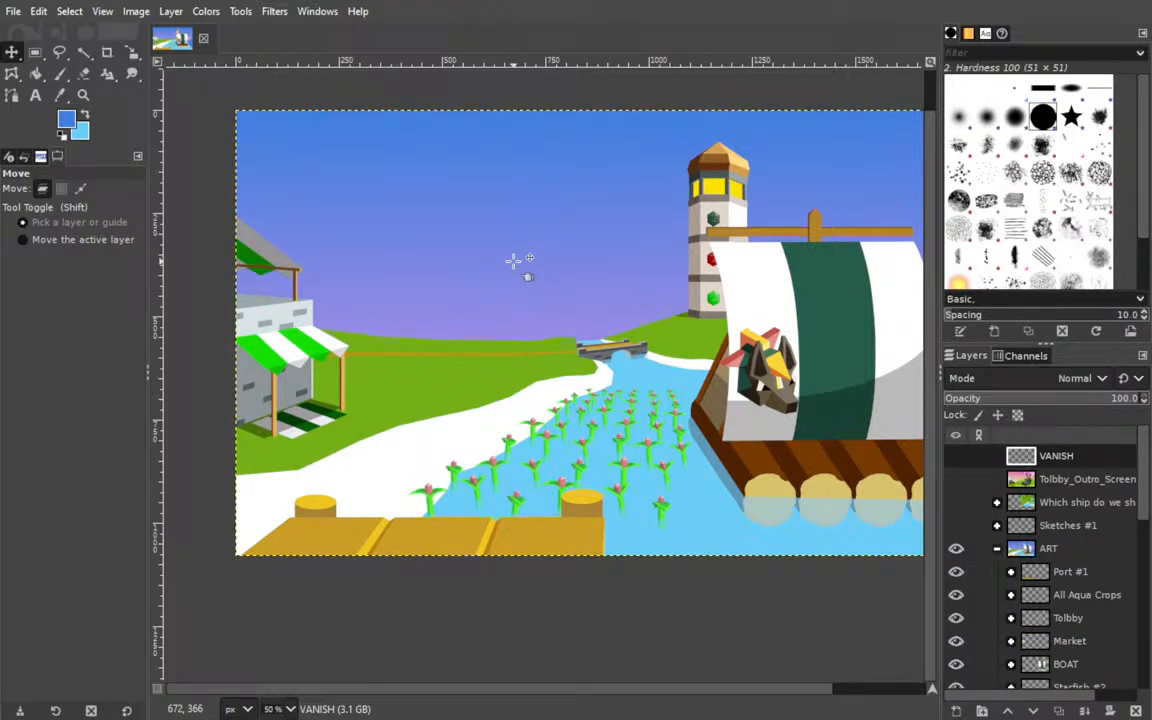
left_click_drag(705, 612, 634, 606)
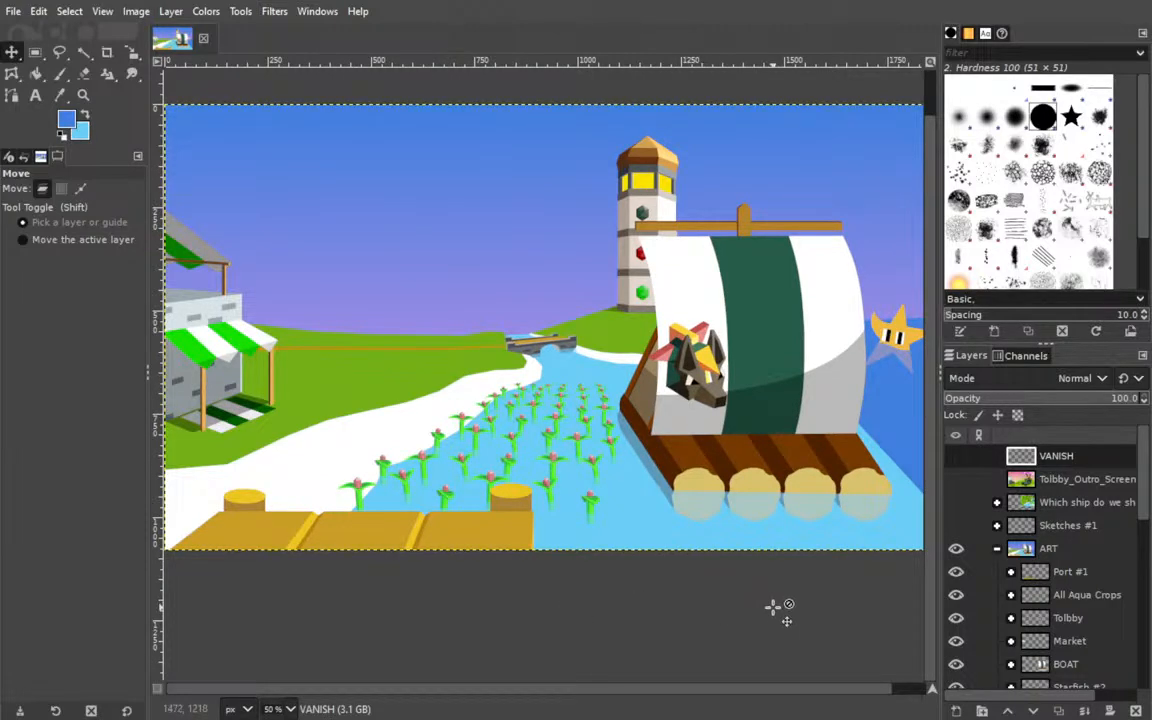
key("ctrl+s")
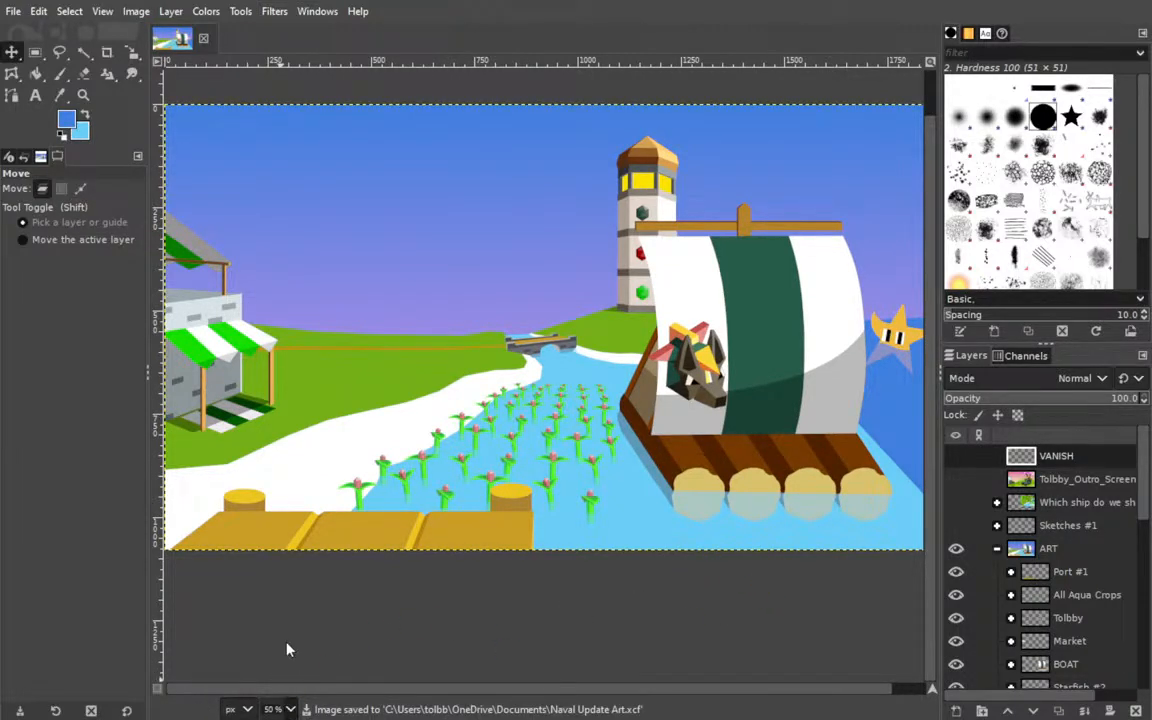
Make the hidden Water v2 copy layer in the Landscape group visible.
scroll(288, 648, "down", 1)
left_click_drag(564, 545, 574, 521)
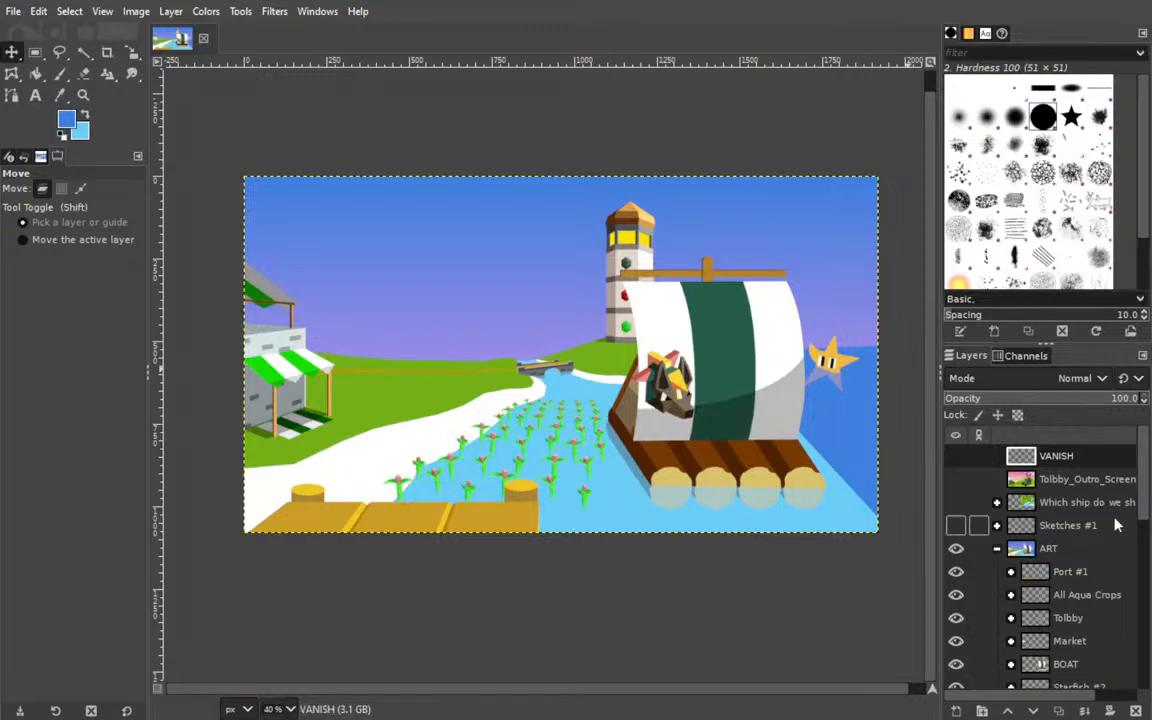
scroll(1078, 585, "down", 3)
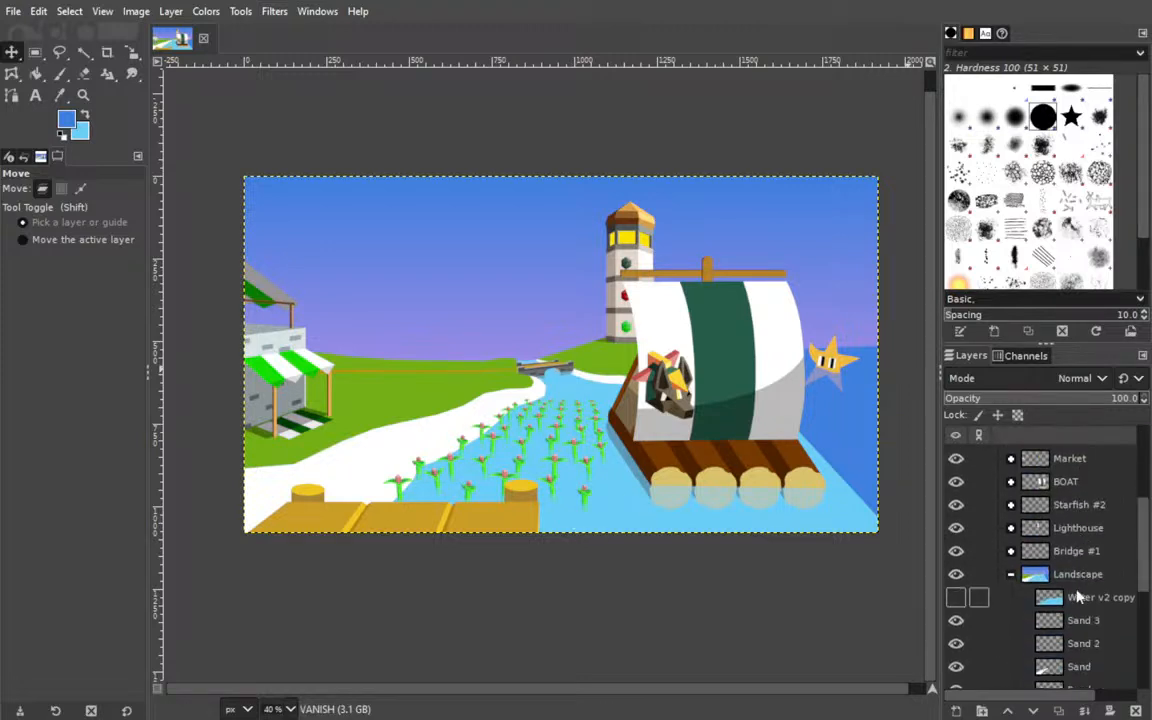
left_click(956, 598)
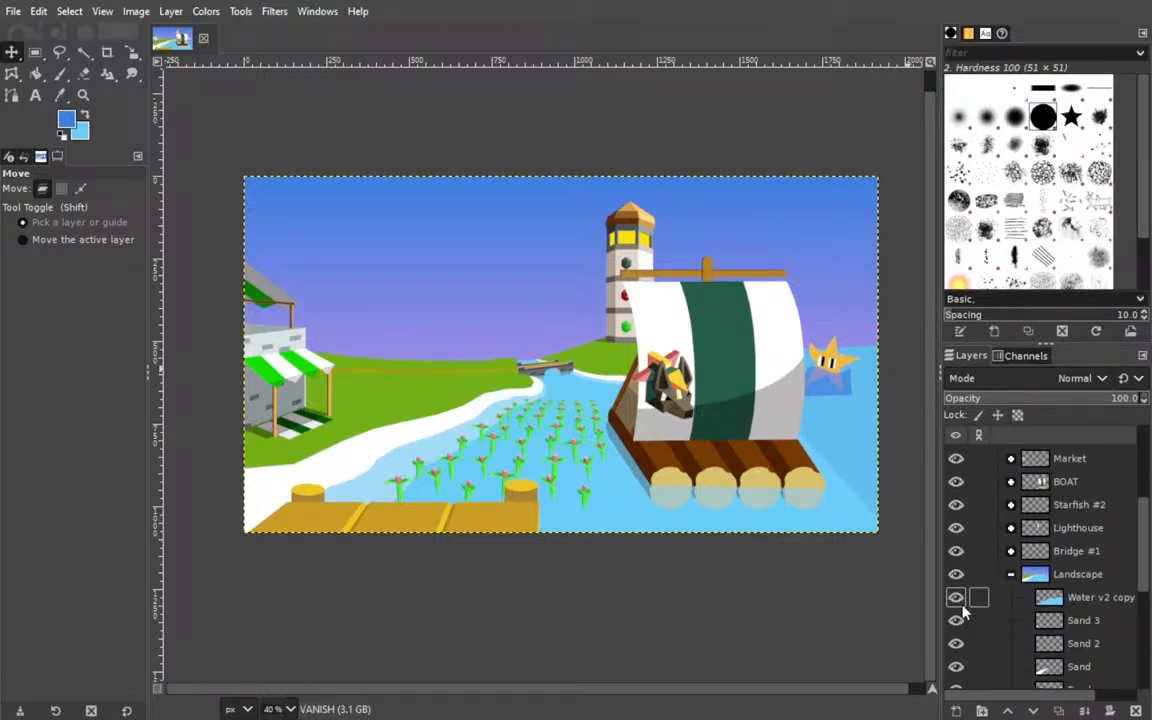
left_click_drag(733, 419, 437, 380)
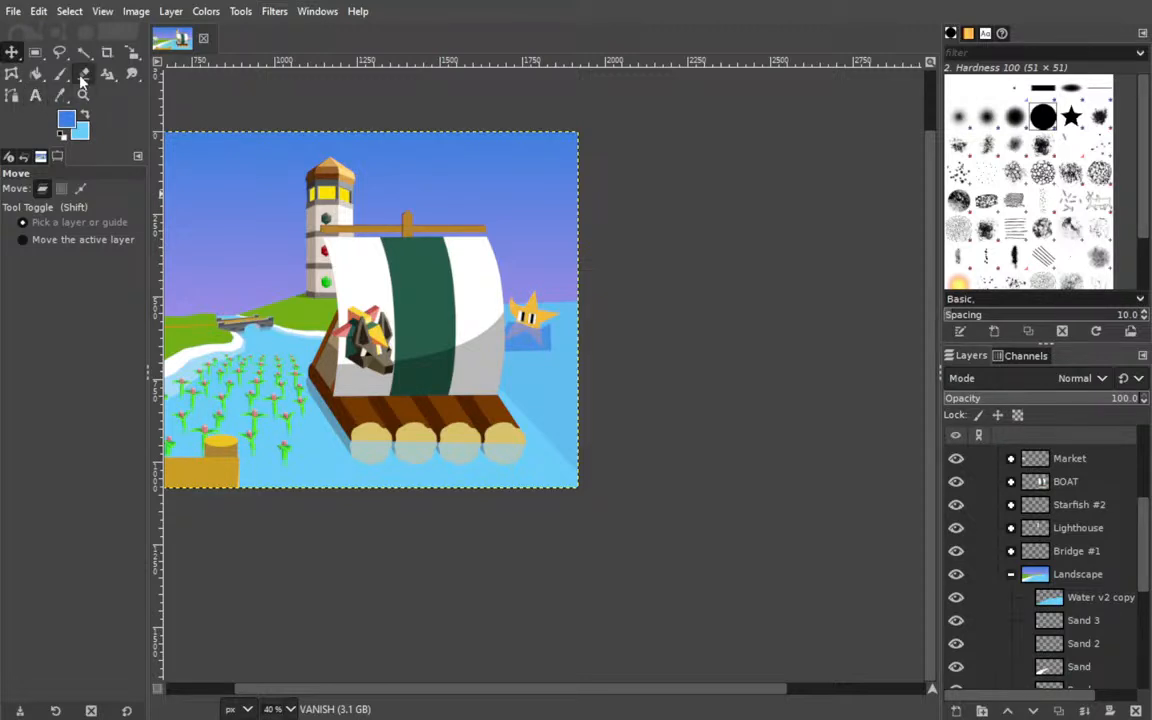
left_click(12, 74)
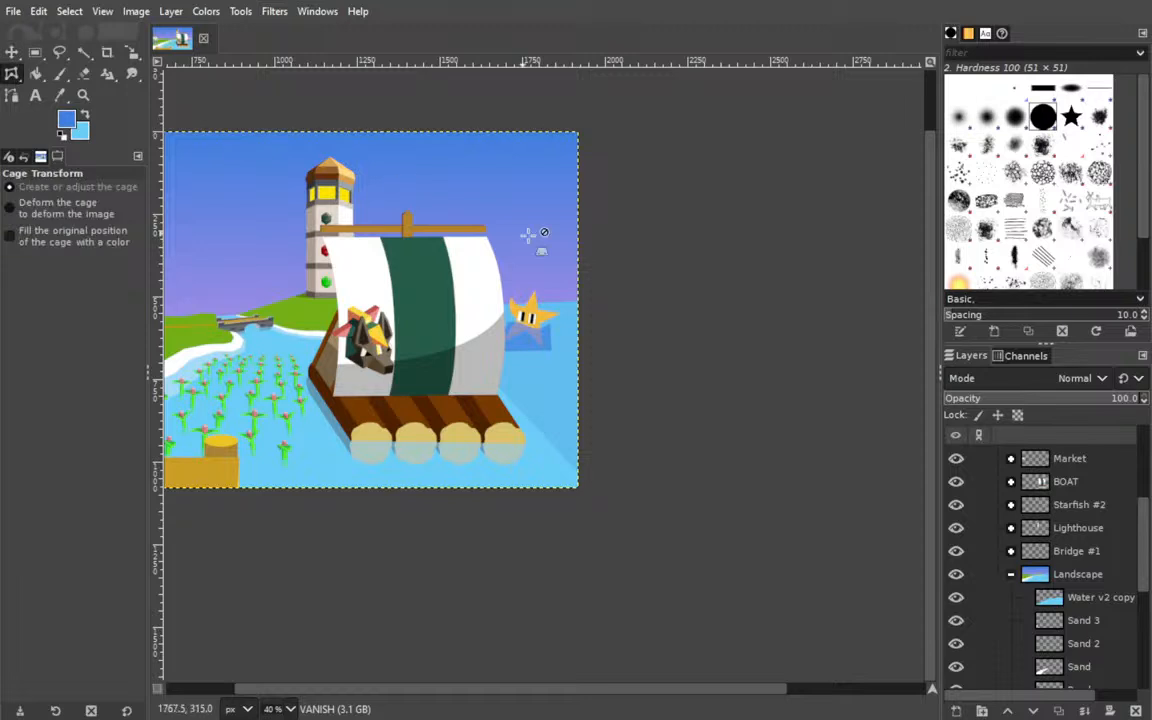
left_click(666, 296)
left_click(590, 287)
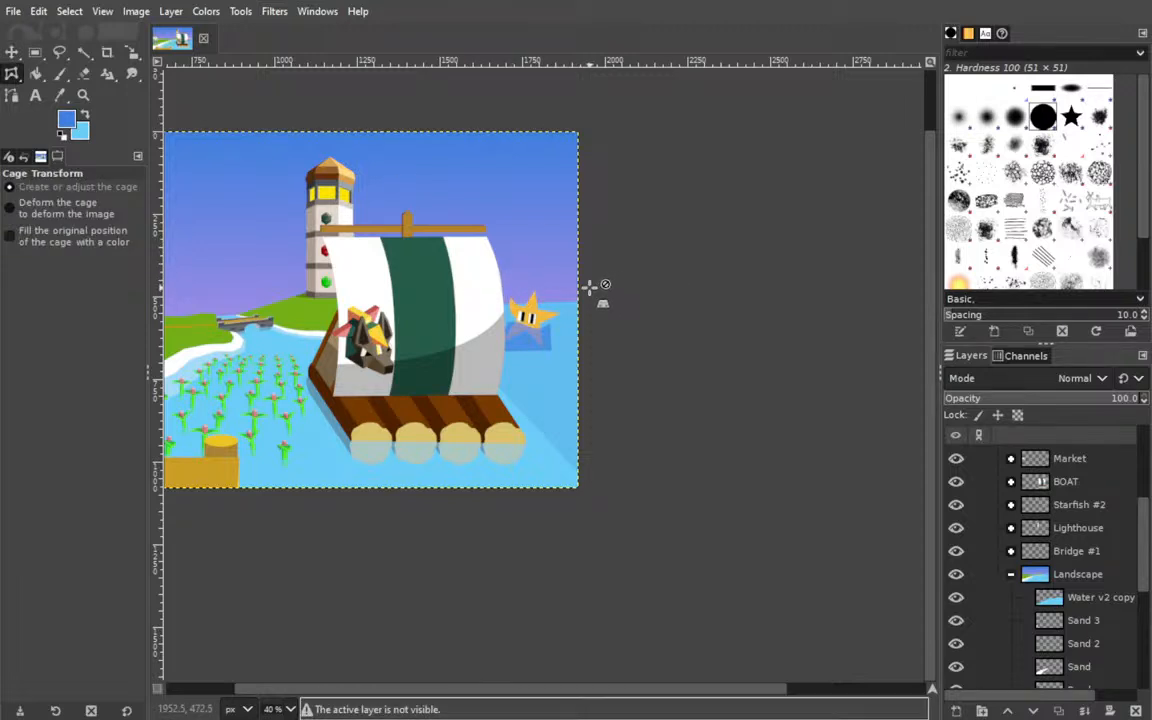
Make Water v2 copy in the Landscape group the active layer.
scroll(1090, 605, "down", 3)
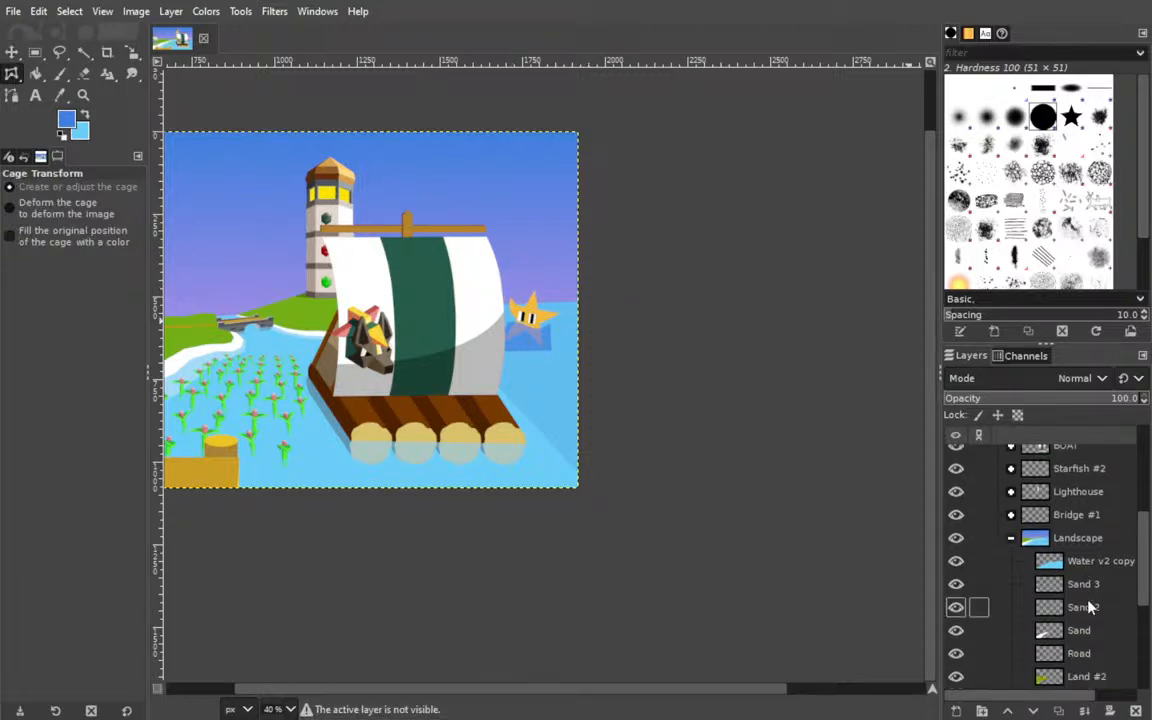
scroll(985, 600, "up", 2)
left_click(1095, 561)
left_click(455, 308)
left_click(584, 285)
left_click(627, 393)
left_click(605, 523)
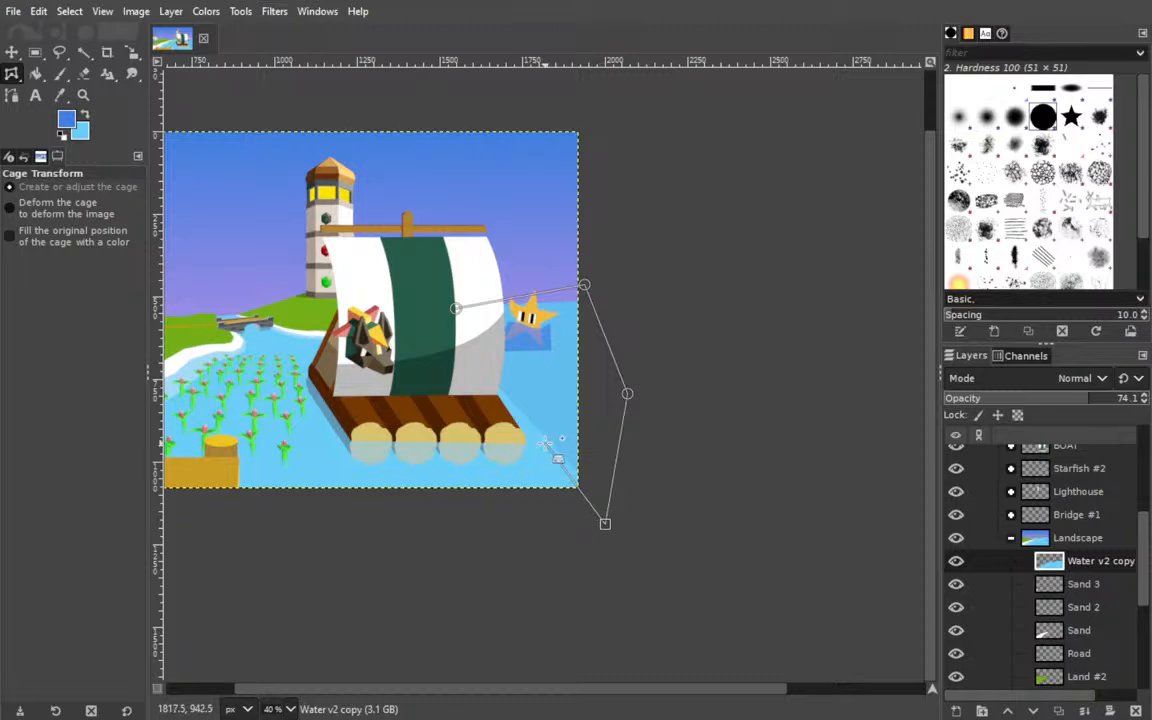
left_click(528, 427)
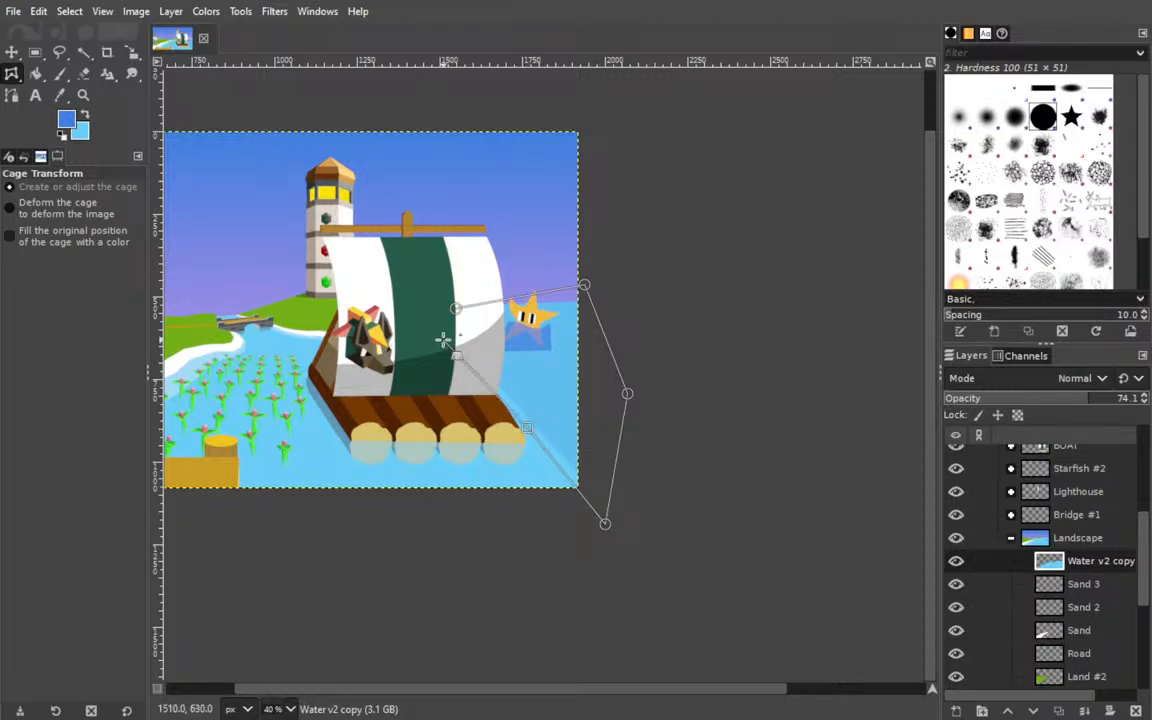
left_click(470, 306)
key("Return")
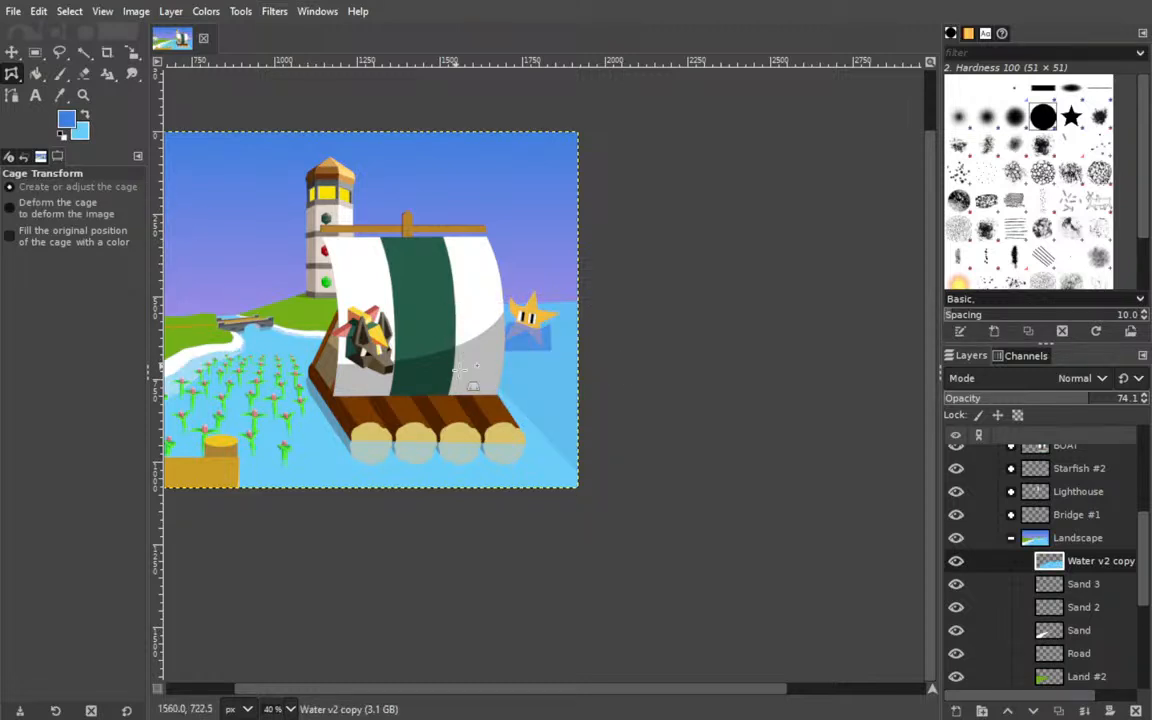
left_click(472, 297)
left_click(612, 290)
left_click(622, 472)
left_click(599, 500)
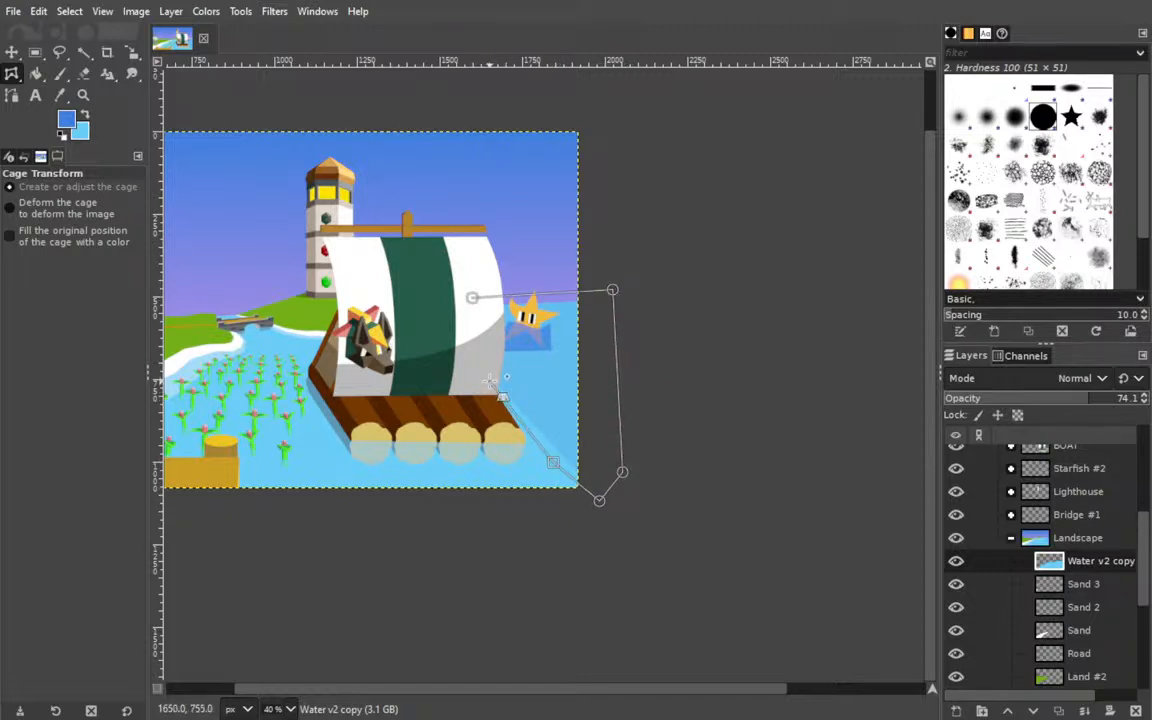
left_click(473, 297)
Erase the light water on Water v2 copy over the darker ocean behind the raft with a size 466 Eraser and save the image.
left_click(84, 73)
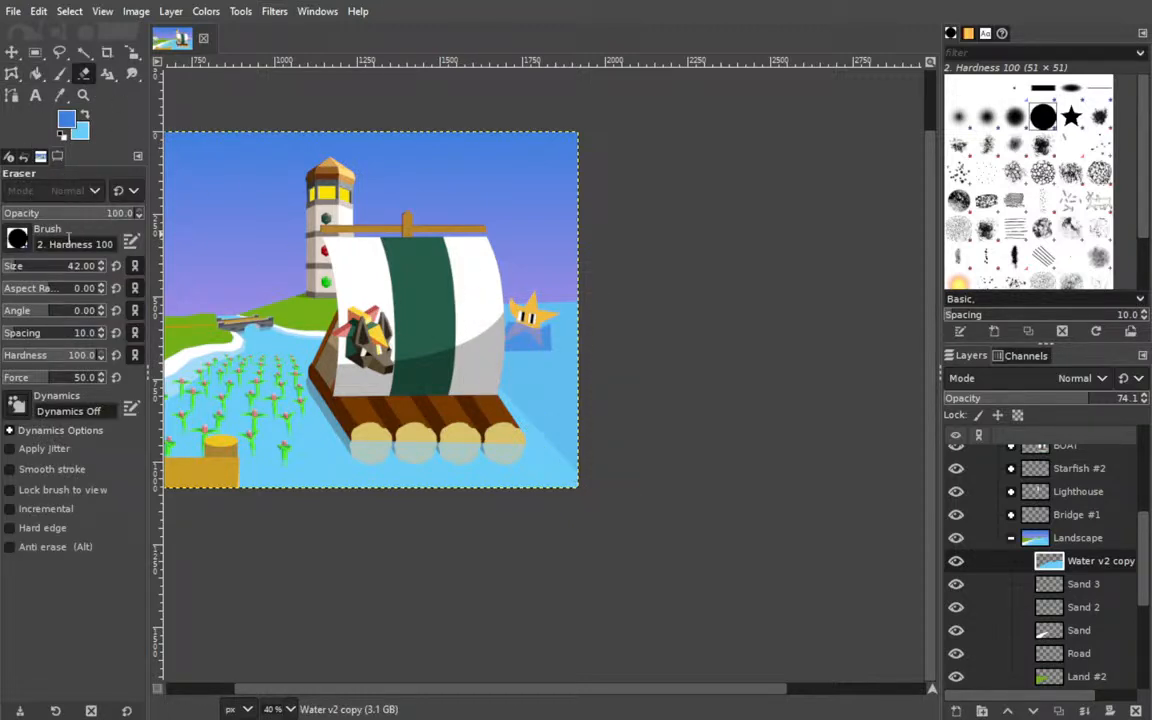
left_click_drag(30, 267, 62, 267)
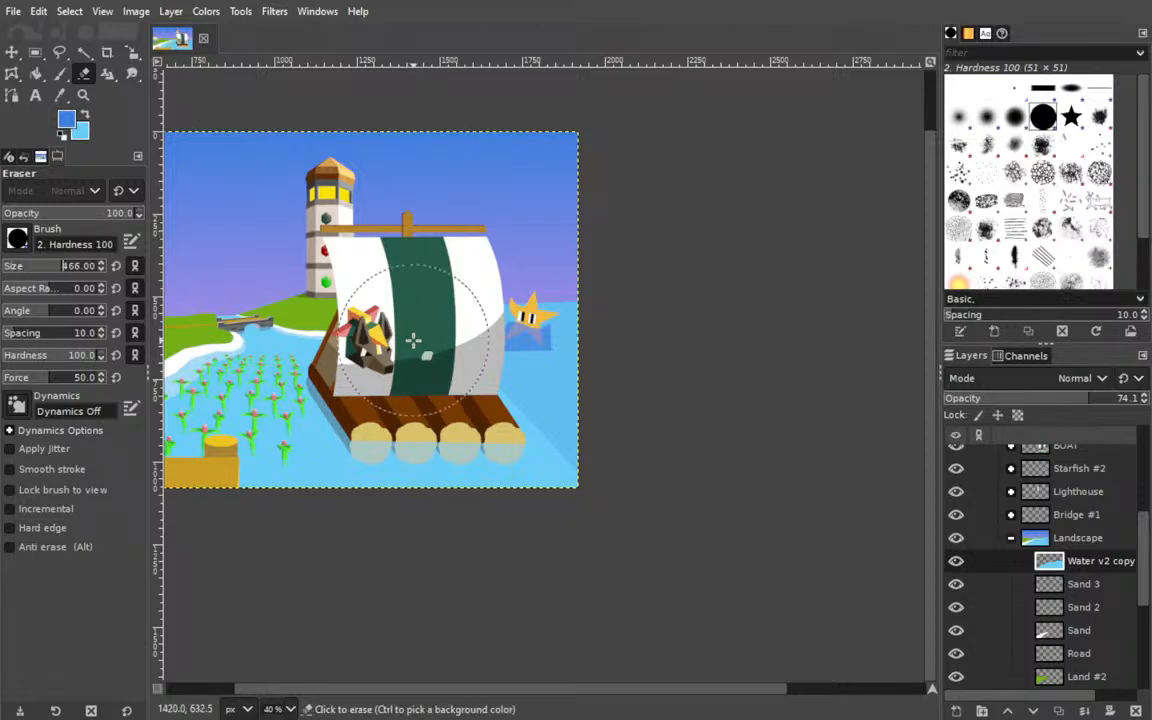
mouse_move(559, 301)
left_mouse_down()
mouse_move(545, 292)
mouse_move(587, 332)
mouse_move(627, 419)
mouse_move(571, 347)
mouse_move(585, 337)
mouse_move(628, 430)
left_mouse_up()
mouse_move(184, 312)
left_mouse_down()
mouse_move(384, 359)
mouse_move(363, 357)
left_mouse_up()
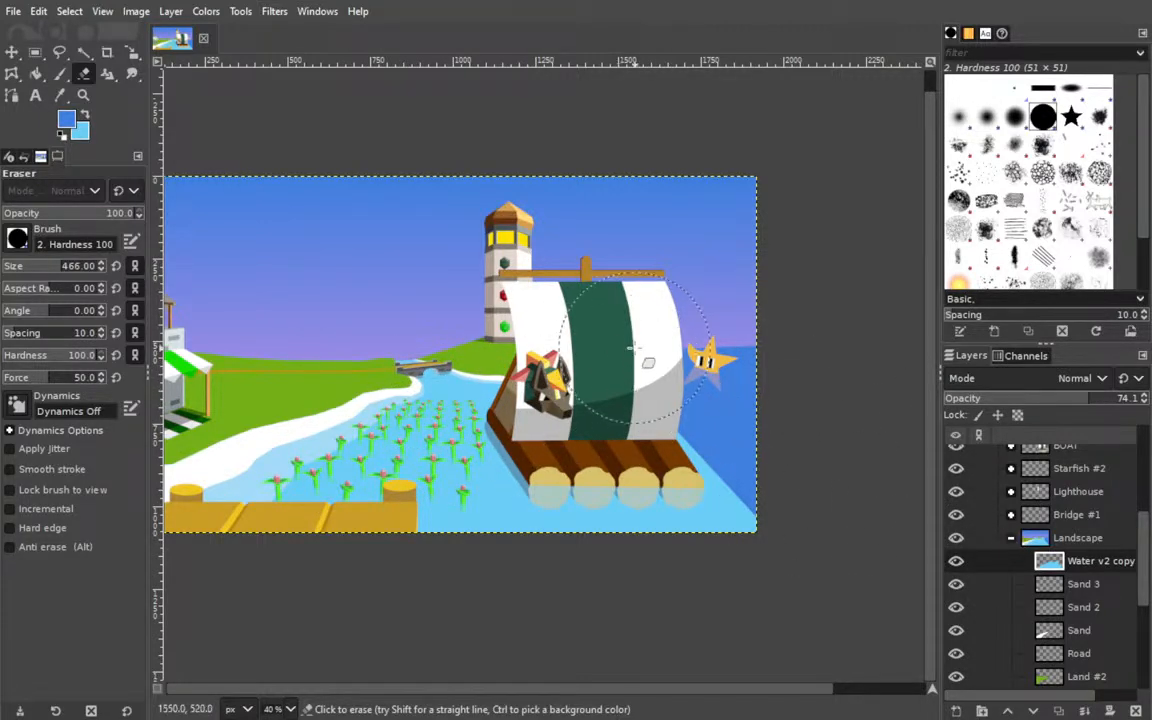
key("ctrl+s")
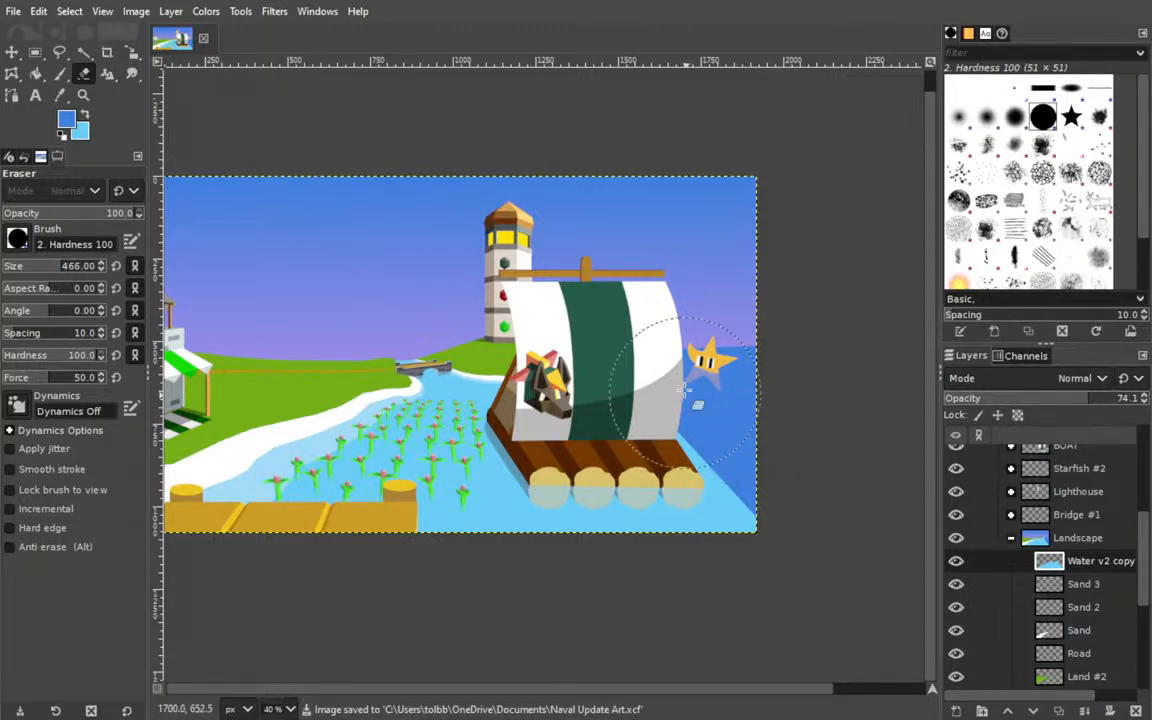
Collapse the Landscape group and add a new layer named Body above the head layer in the Tolbby group.
left_click(12, 52)
scroll(575, 355, "left", 1)
left_click_drag(576, 355, 681, 369)
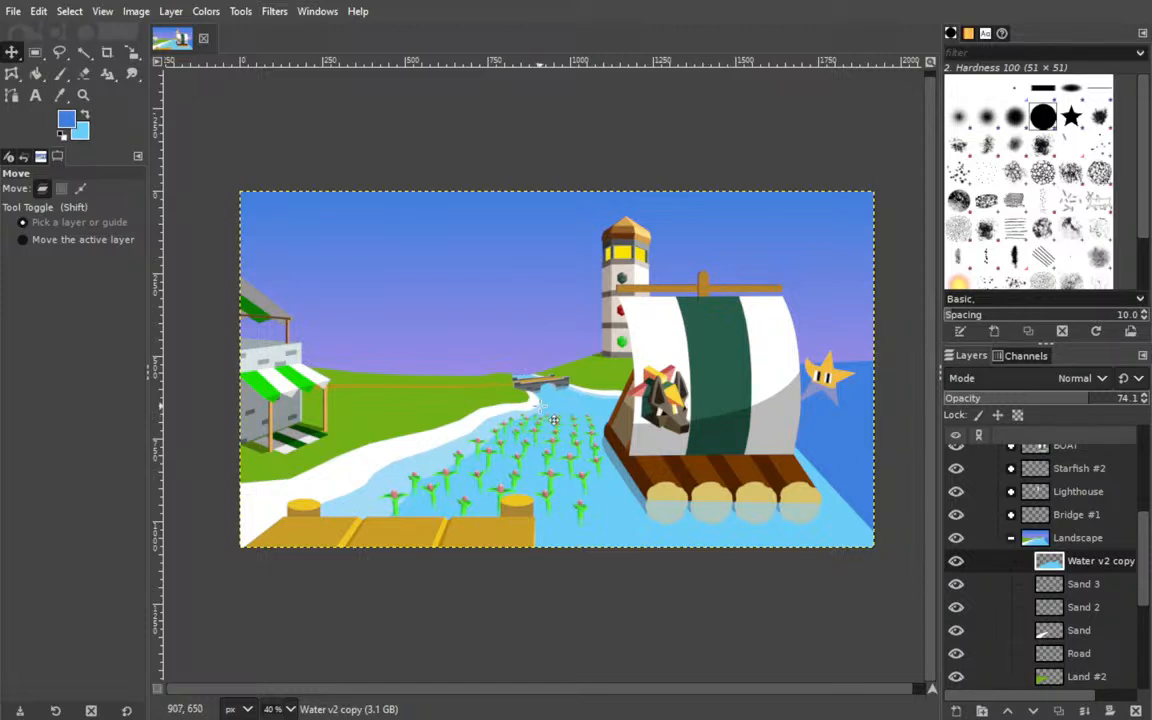
mouse_move(697, 377)
left_mouse_down()
mouse_move(665, 373)
mouse_move(711, 384)
left_mouse_up()
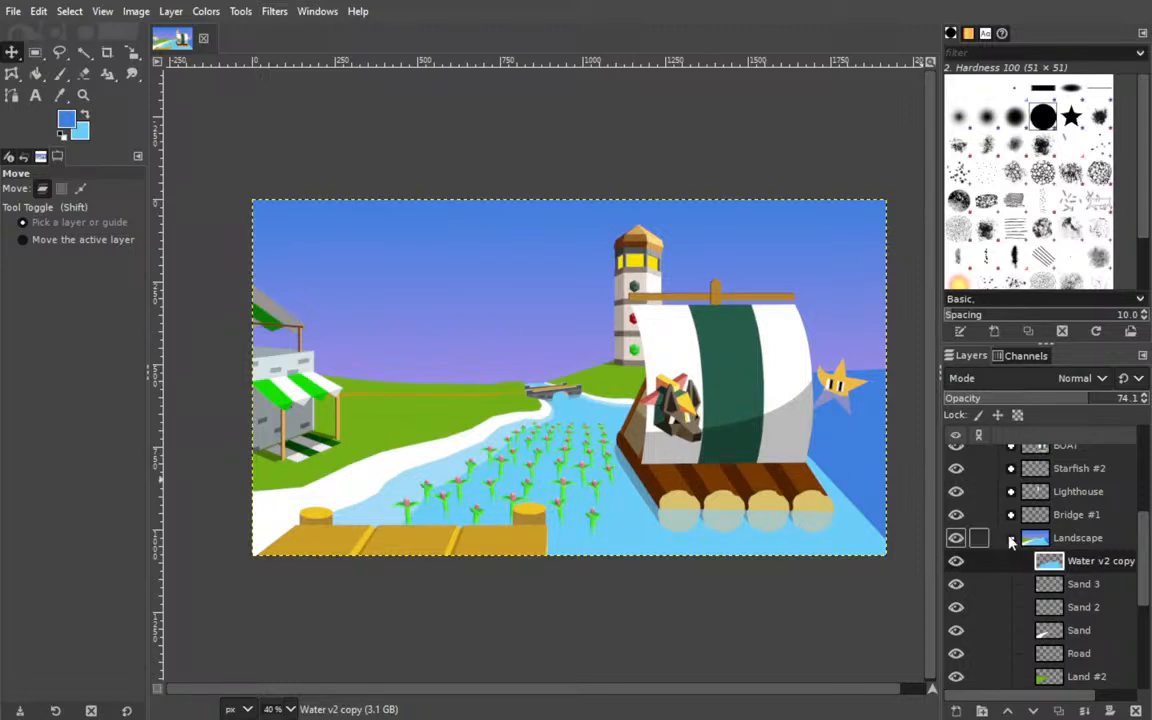
left_click(1010, 538)
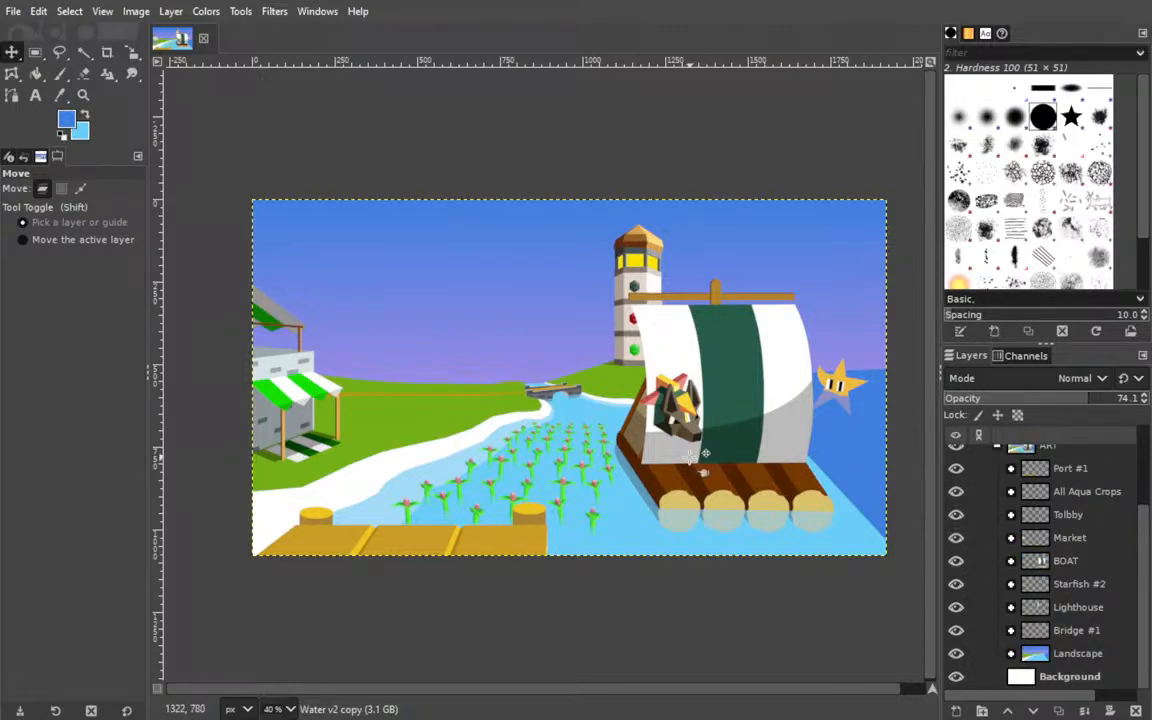
left_click_drag(712, 458, 608, 425)
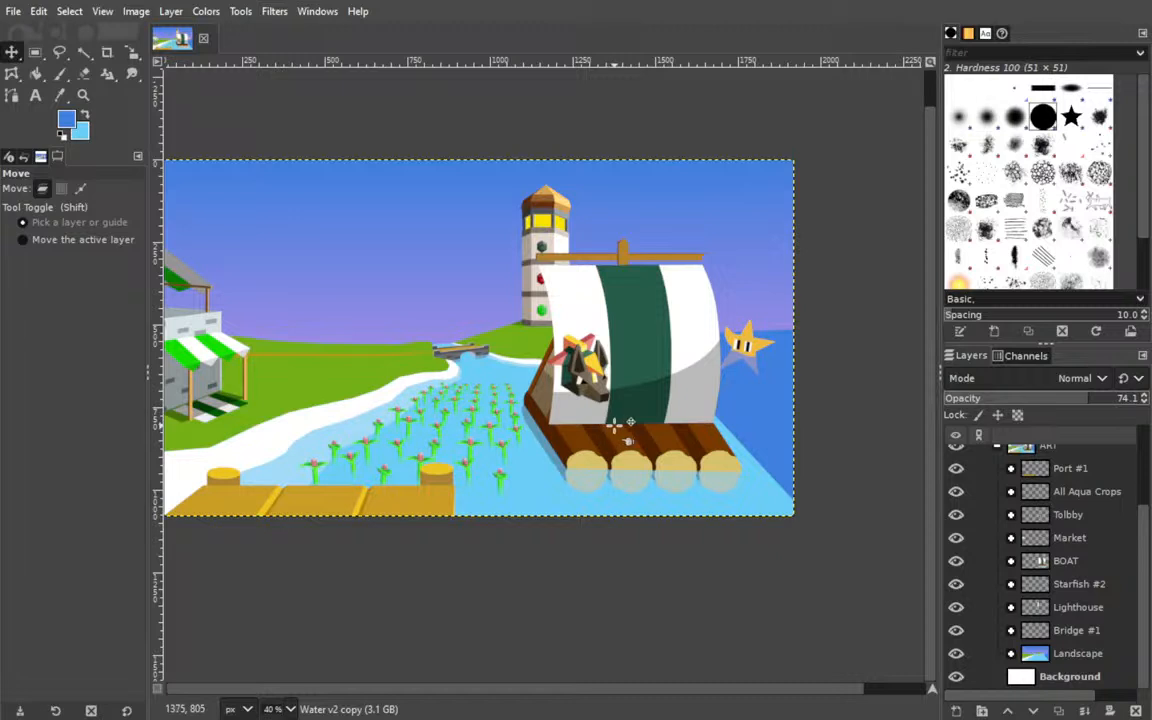
left_click(1011, 515)
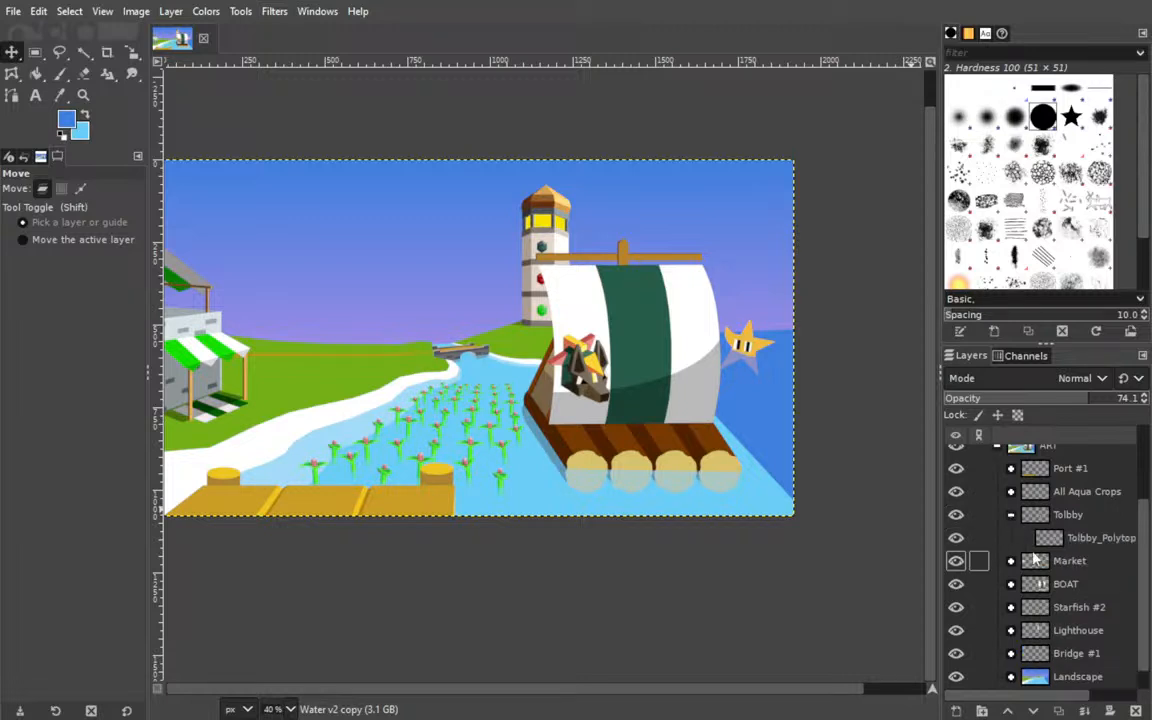
left_click(1080, 538)
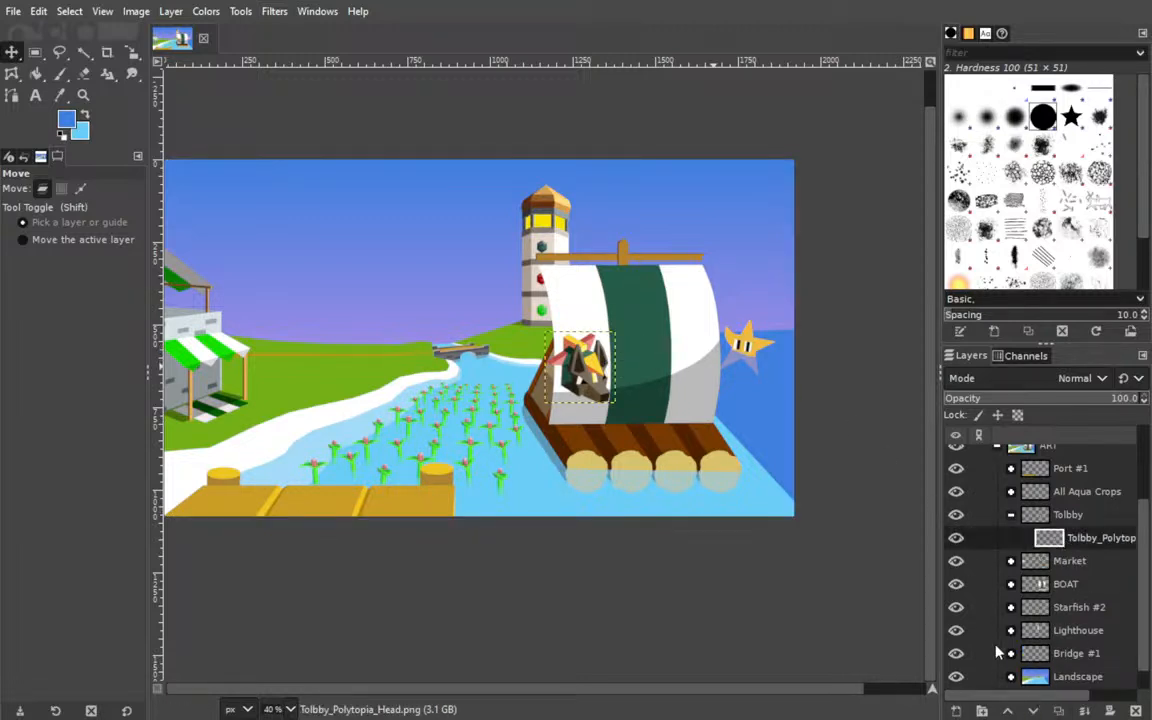
key("Return")
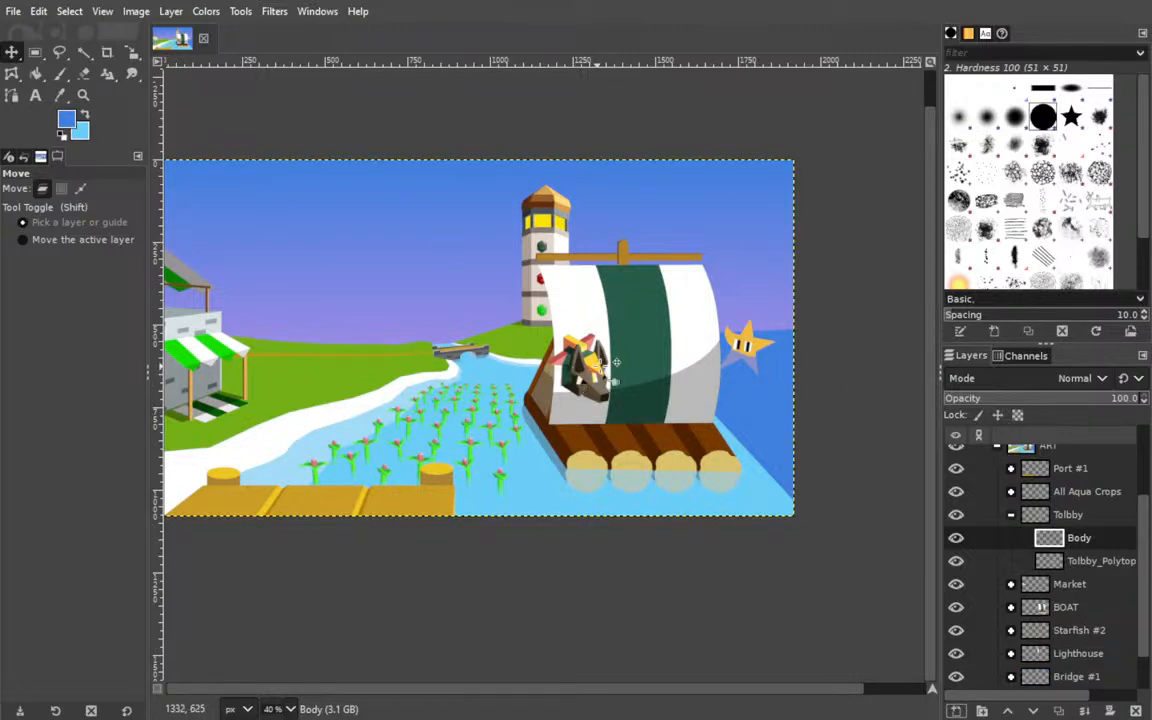
Move the Tolbby head layer slightly up and to the right in front of the raft's sail.
left_click(1095, 561)
left_click_drag(603, 423, 613, 404)
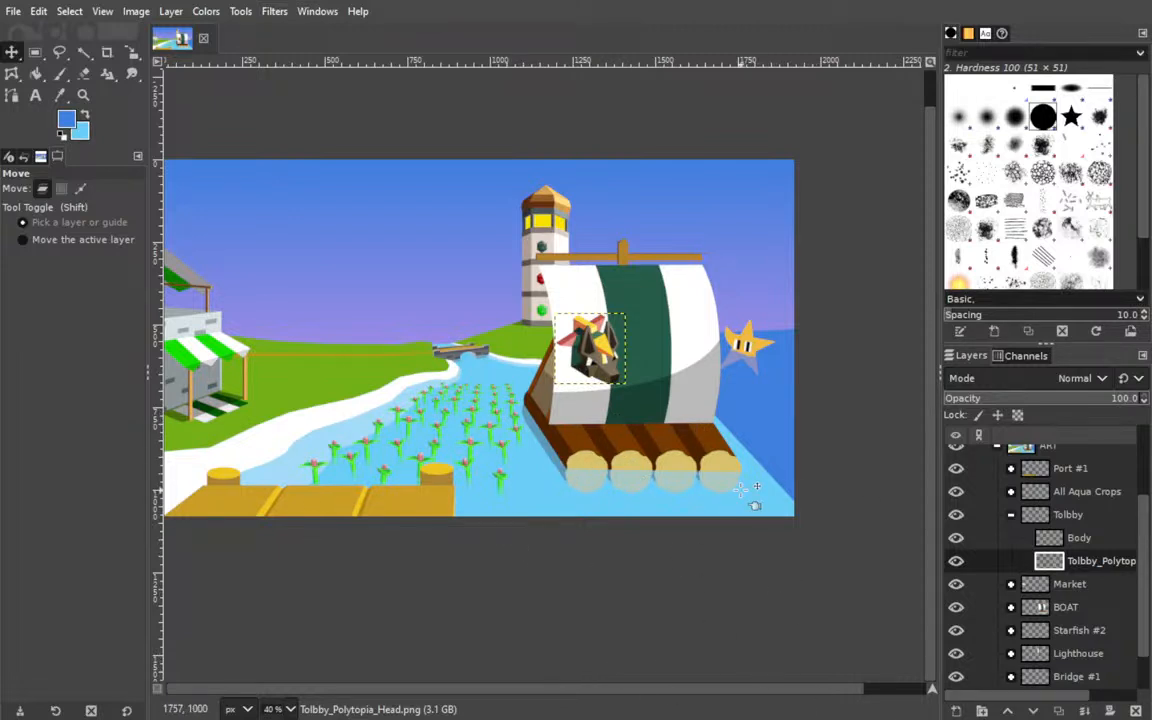
scroll(1050, 500, "up", 2)
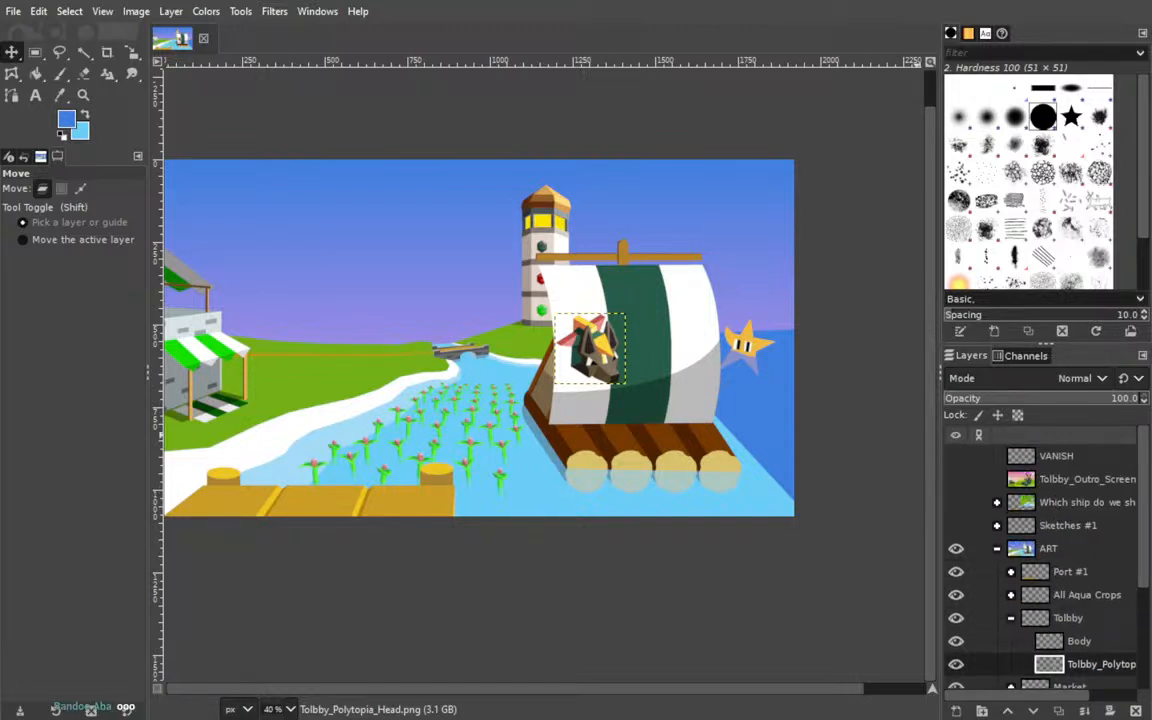
Check Tolbby's body design in the Tolbby_Outro_Screen reference layer and make Body the active layer with the Paths tool ready.
left_click(956, 479)
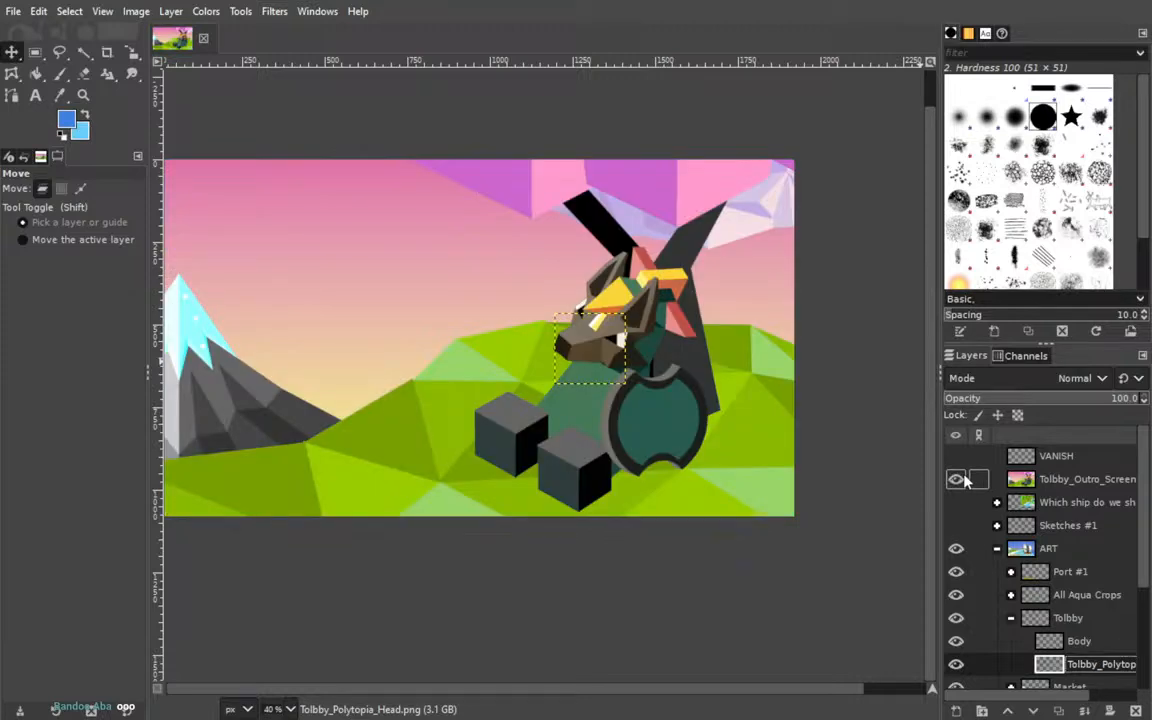
left_click(956, 479)
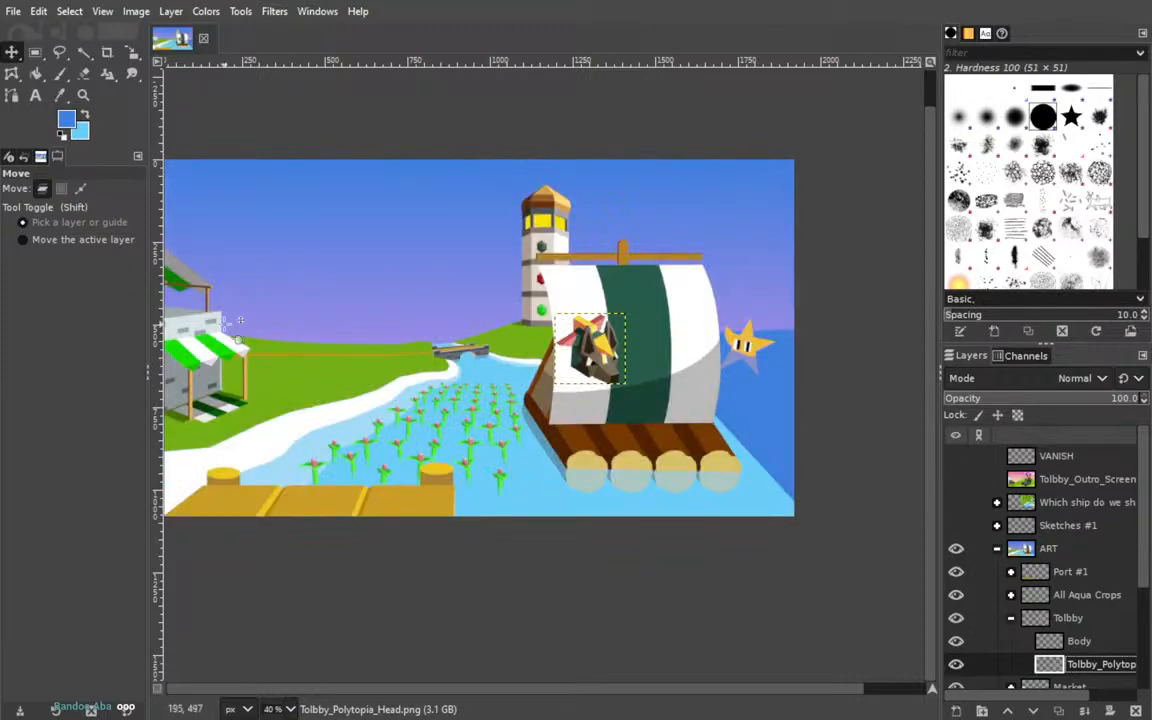
left_click(12, 95)
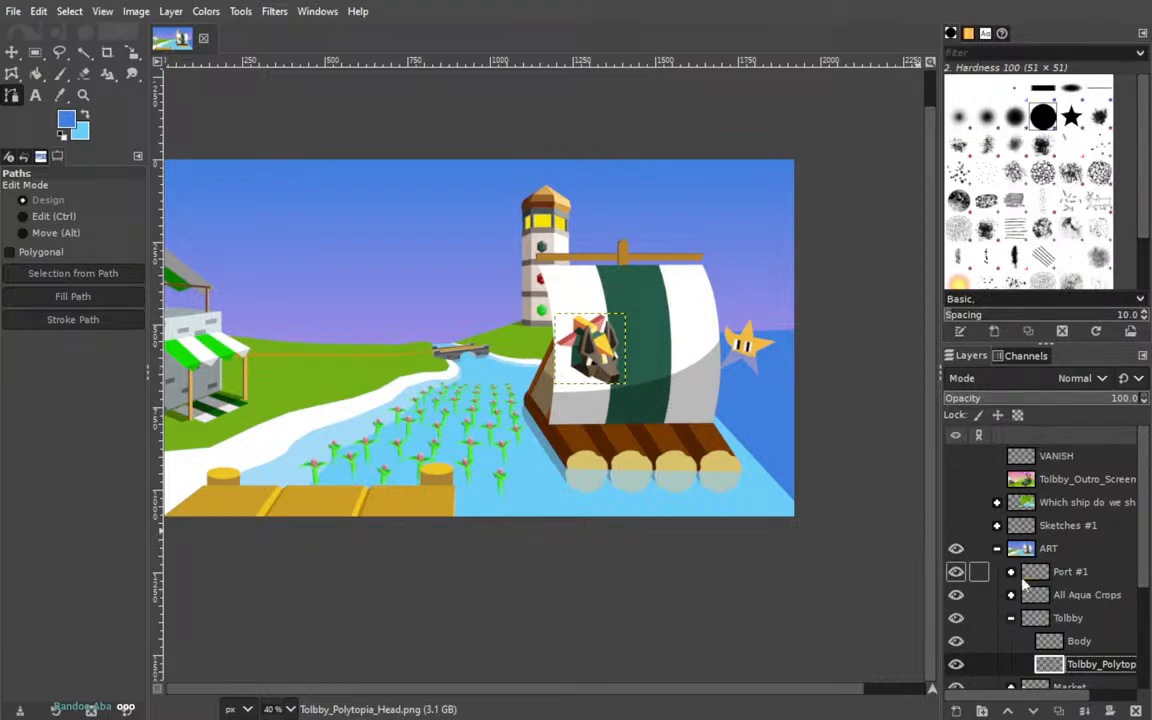
left_click(1079, 645)
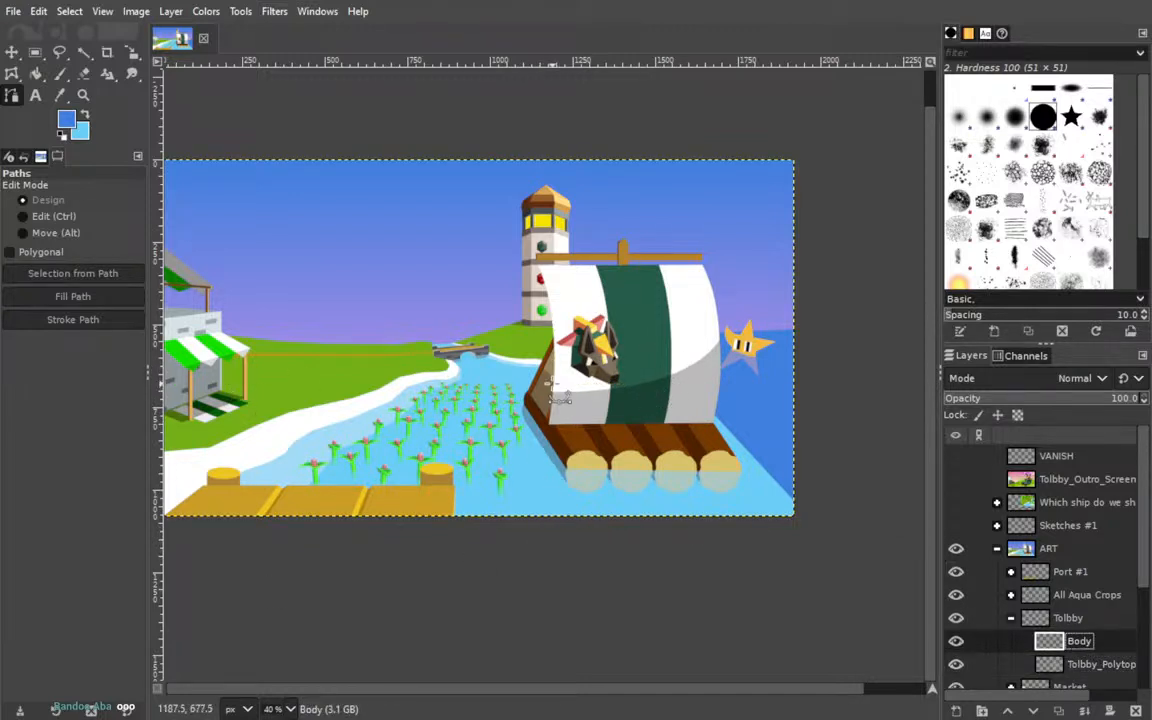
left_click(956, 480)
left_click(956, 480)
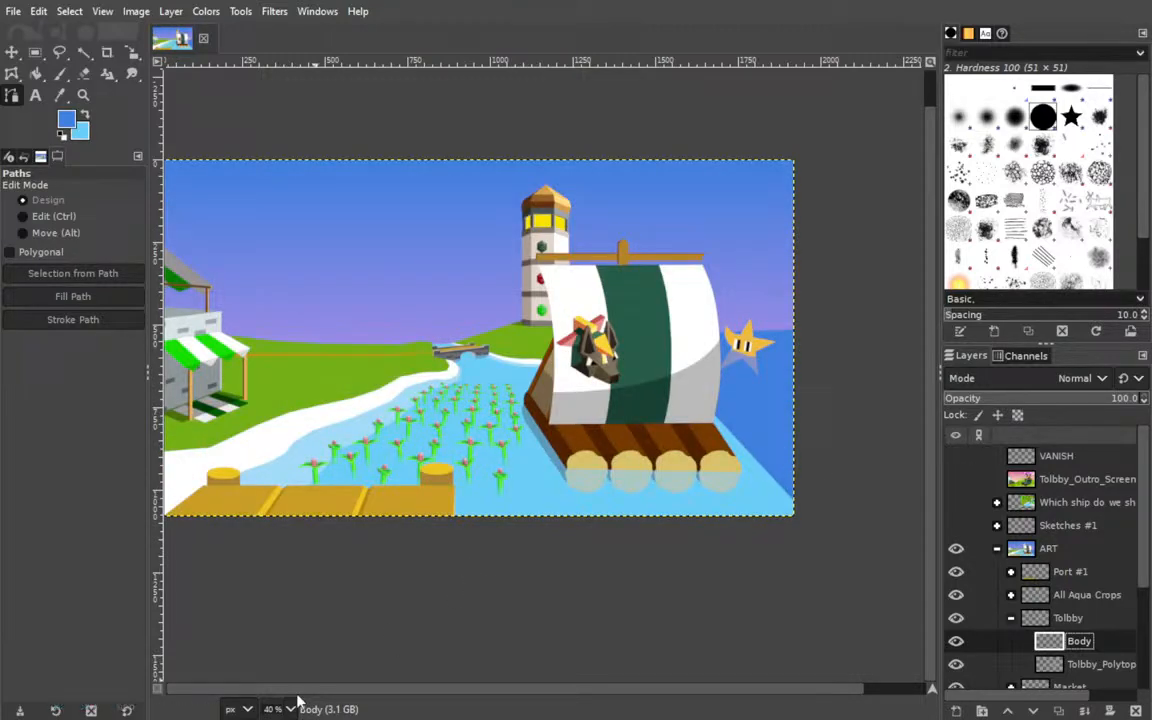
Draw a closed, slightly tilted four-cornered path for Tolbby's body from beneath the head down to the raft deck.
left_click(286, 580)
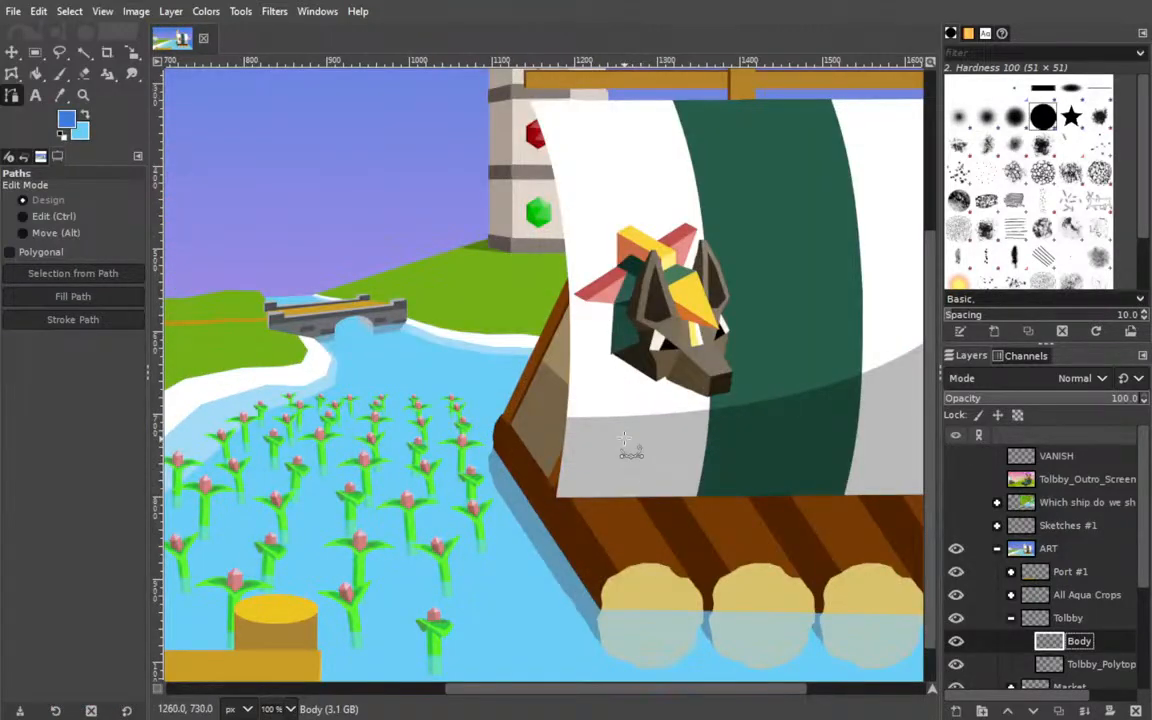
left_click_drag(625, 445, 490, 436)
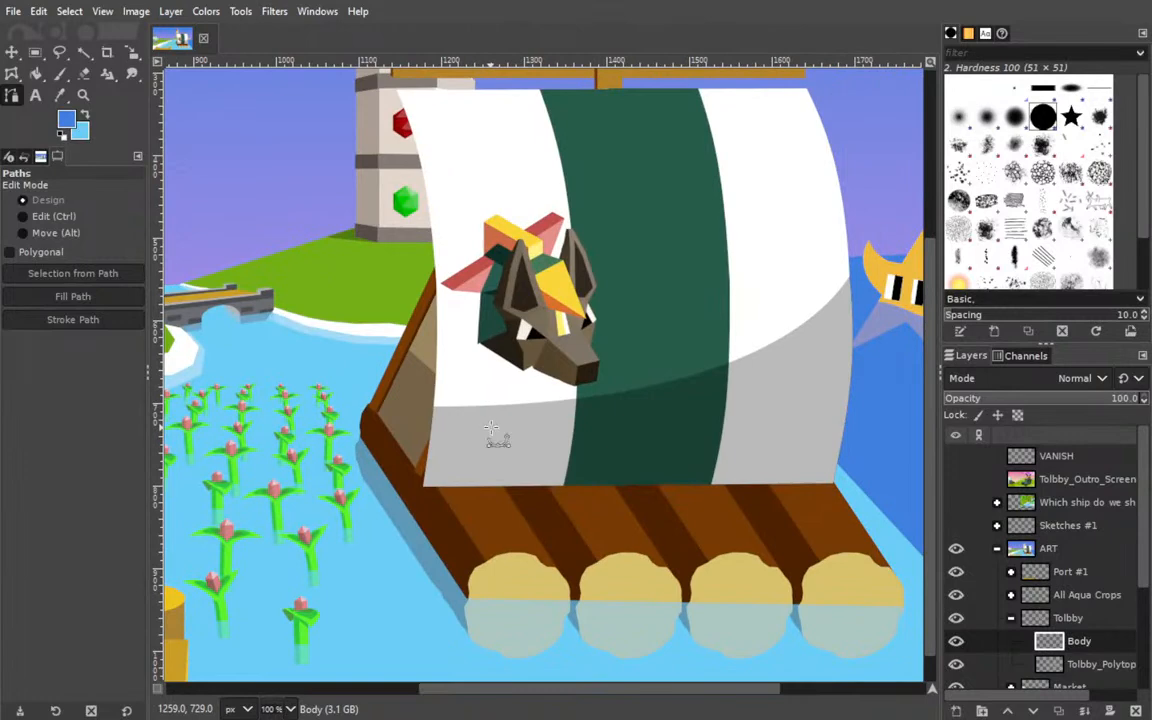
left_click(504, 368)
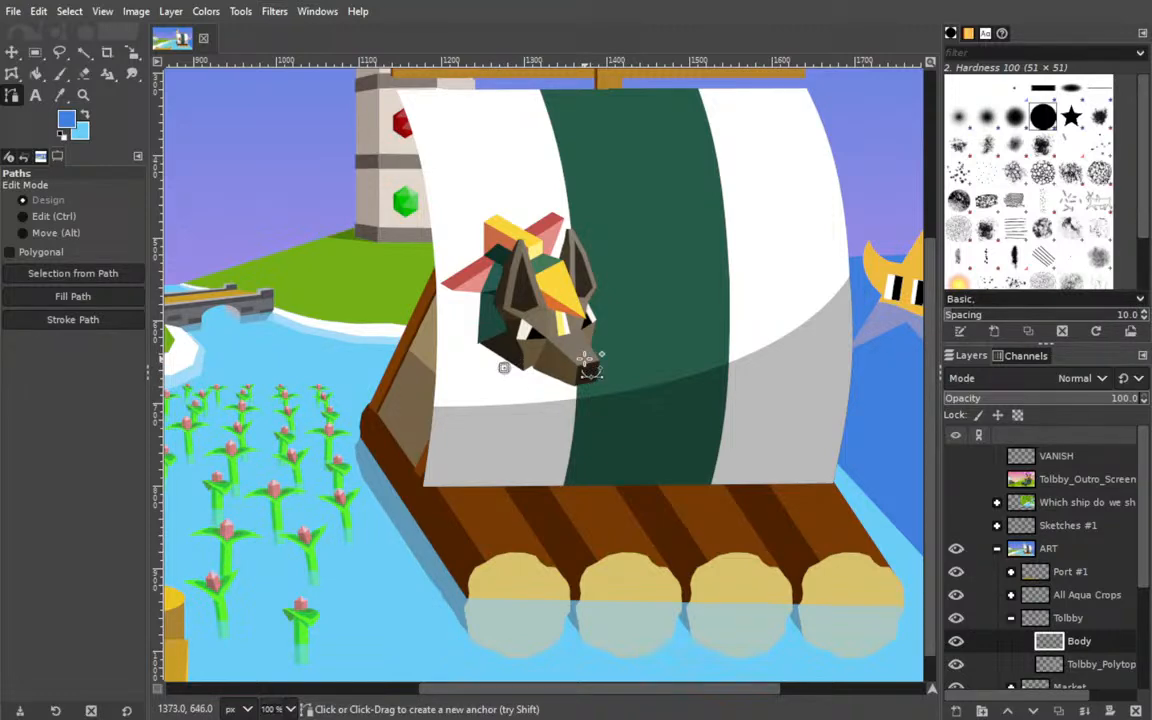
left_click(583, 358)
left_click(616, 500)
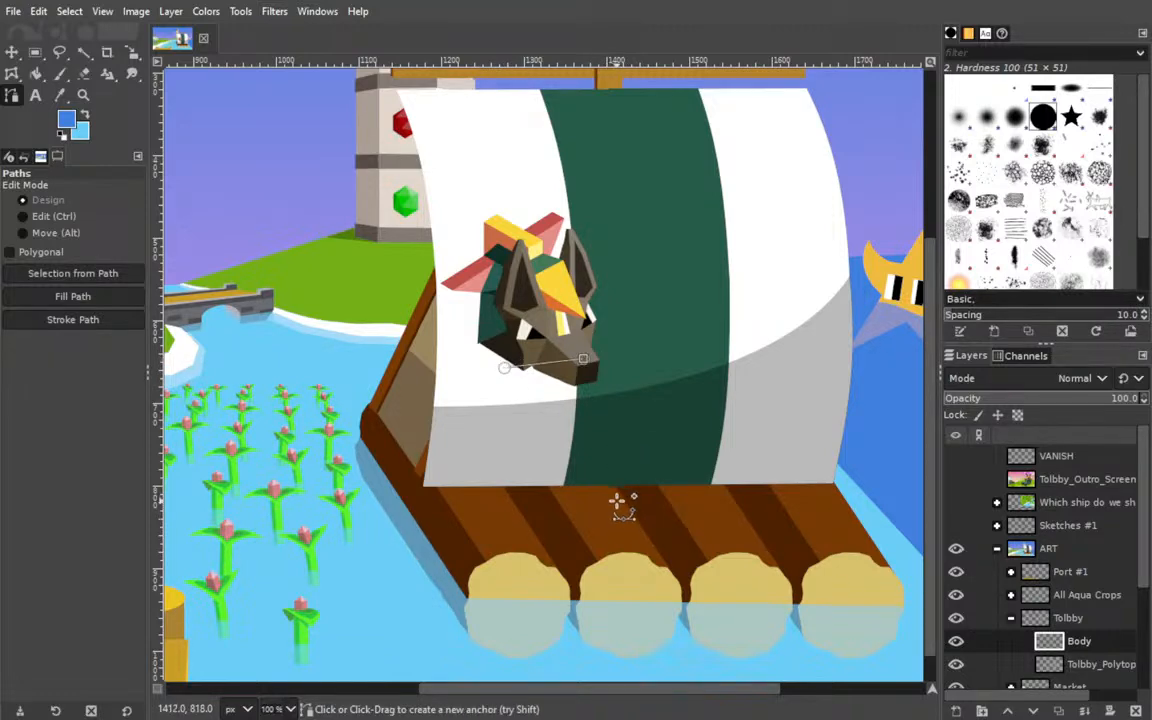
left_click(498, 507)
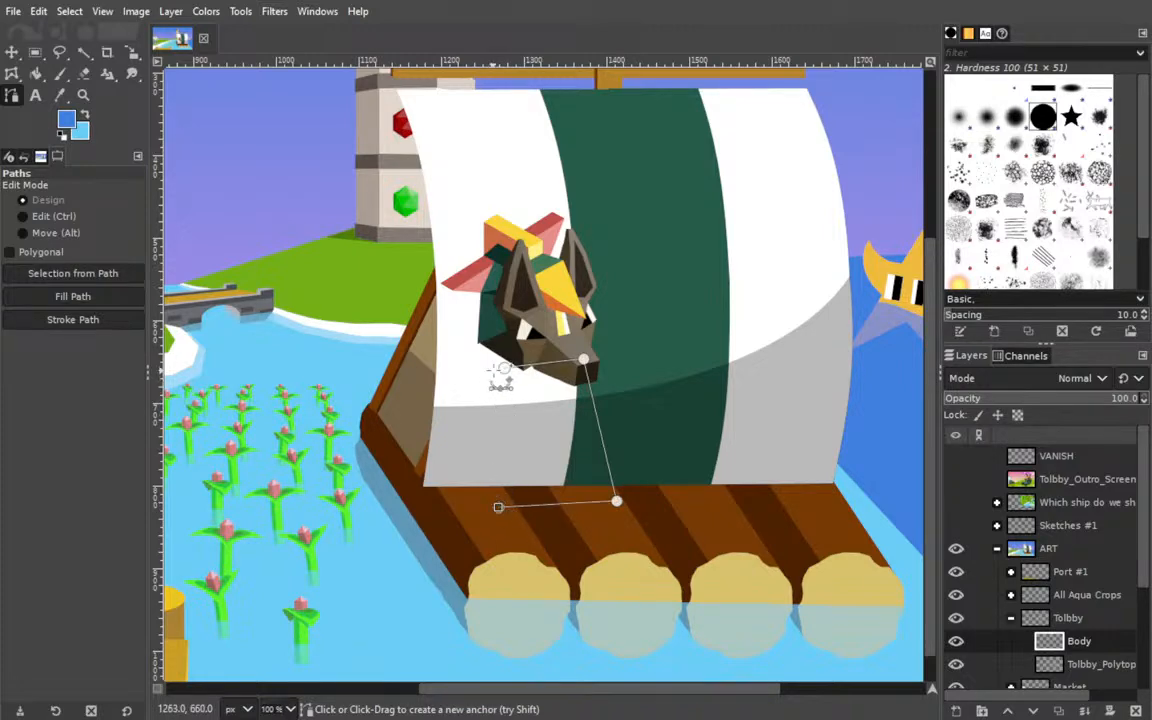
key("ctrl")
left_click(505, 368, "ctrl")
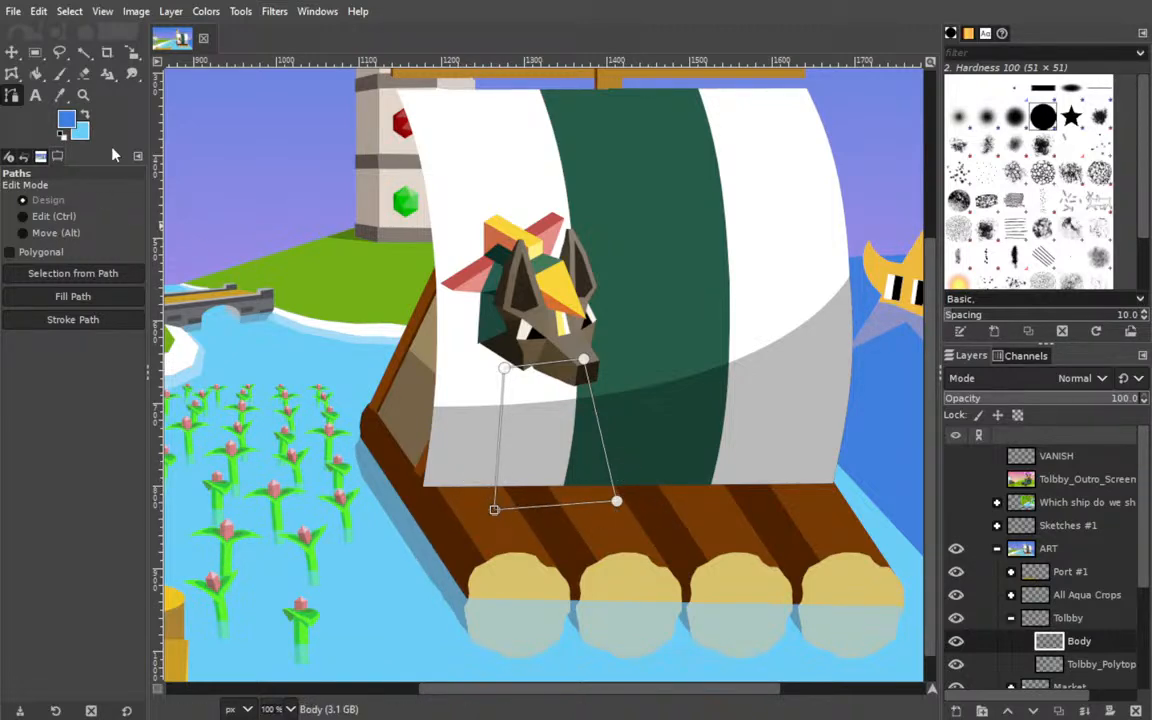
Sample the body's medium green from the Tolbby_Outro_Screen artwork as the foreground colour and hide that layer again.
left_click(957, 481)
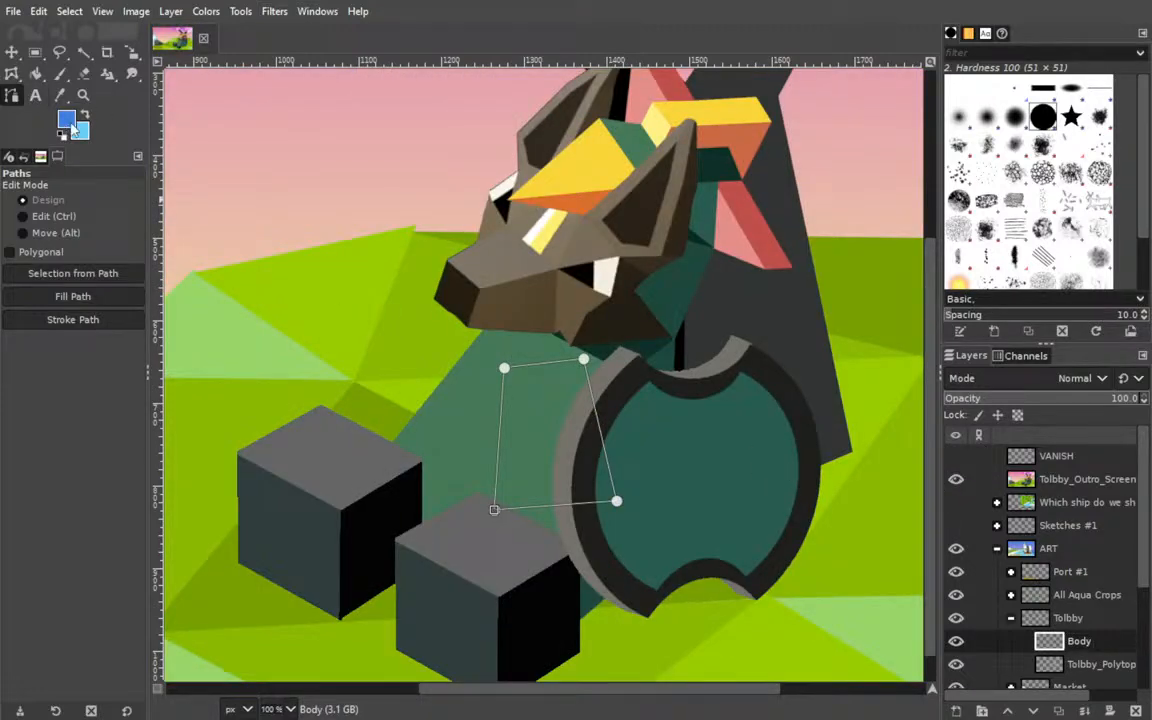
left_click(440, 407)
left_click(958, 481)
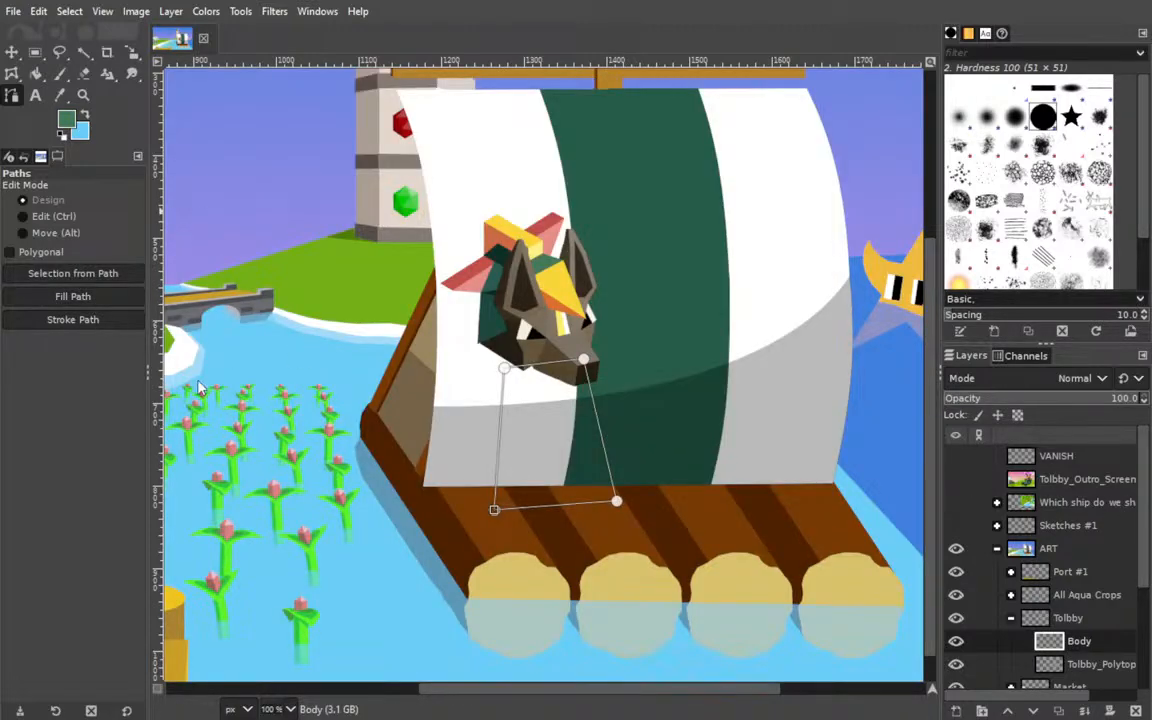
Try placing a green-filled body behind Tolbby's head and shifting it slightly left and down.
mouse_move(1076, 638)
left_mouse_down()
mouse_move(1100, 672)
mouse_move(1090, 650)
left_mouse_up()
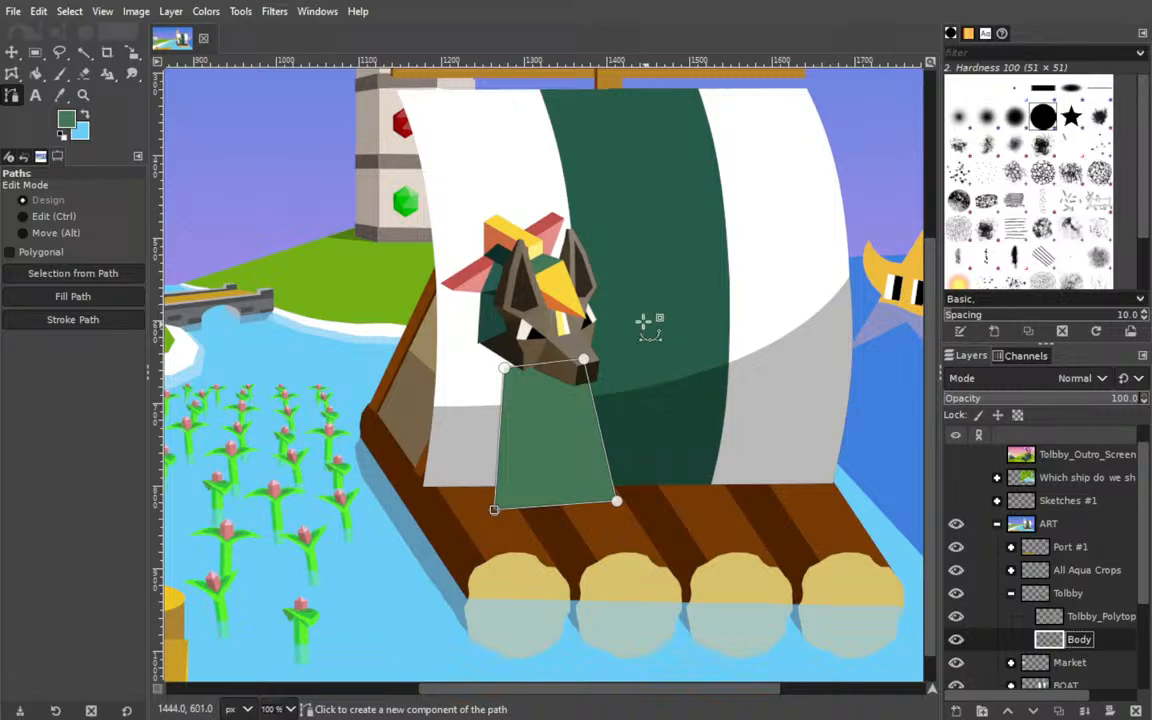
left_click(12, 52)
left_click_drag(566, 461, 550, 465)
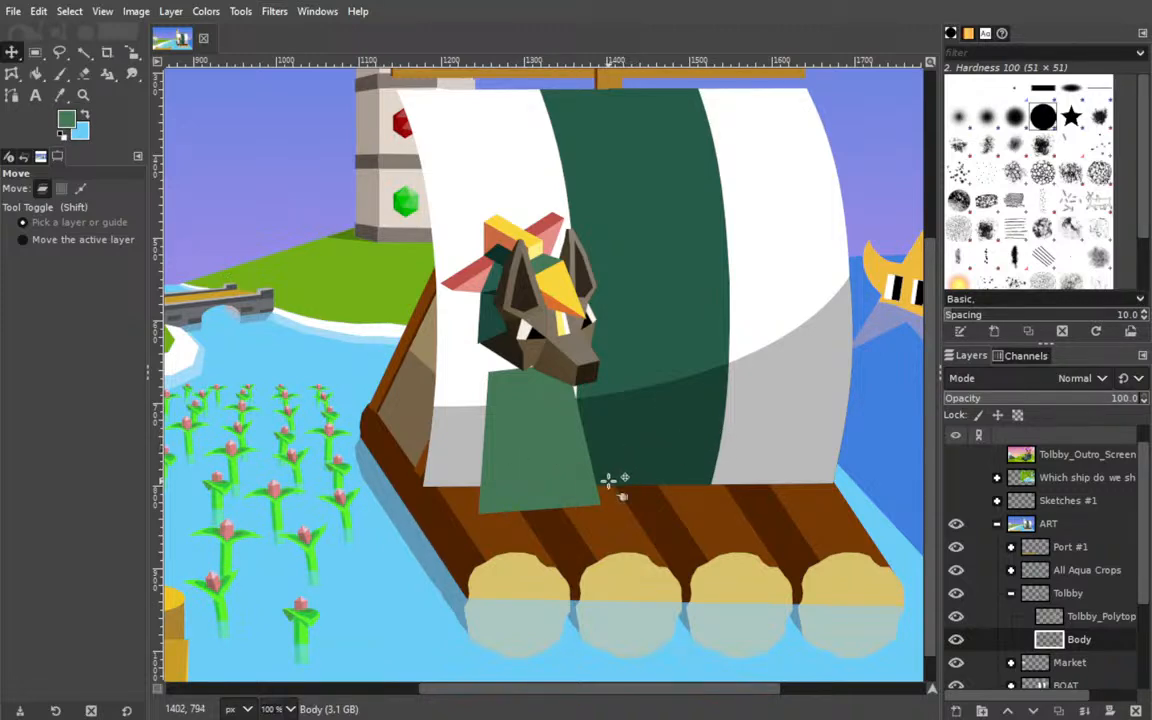
Undo the body's move, its lower layer placement and its green fill.
key("ctrl+z")
key("ctrl+z")
key("ctrl+z")
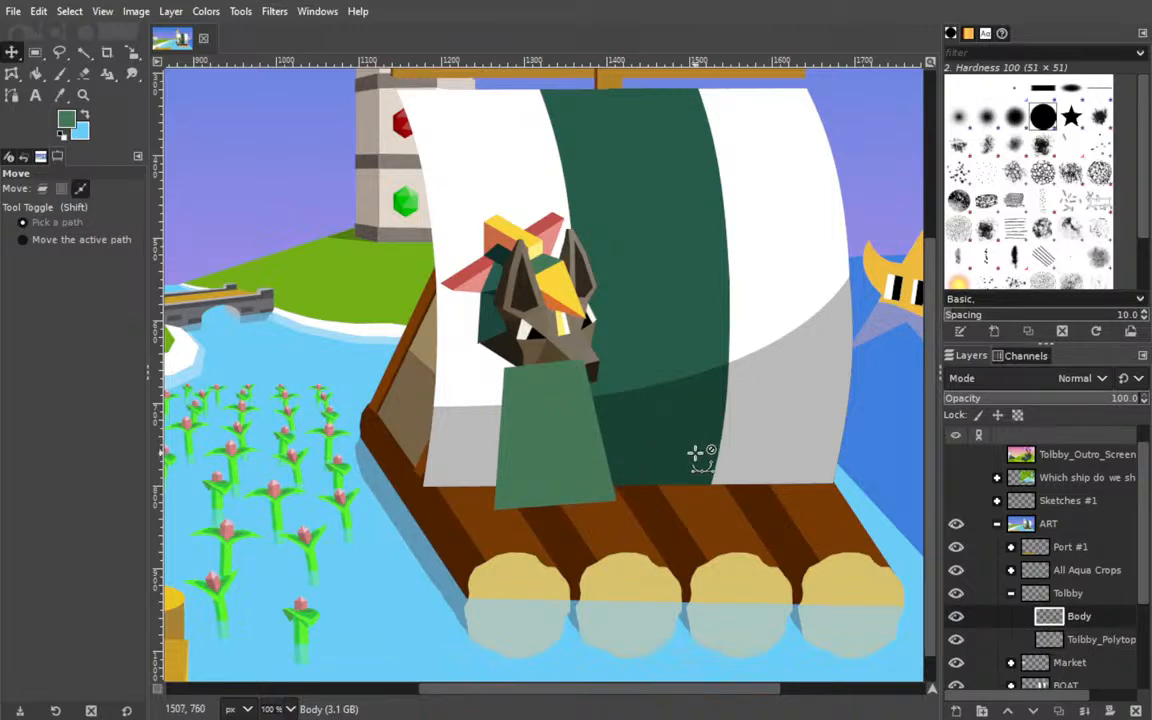
Draw a closed symmetrical trapezoid path for the body from just below Tolbby's head to the raft deck, wider at the base.
left_click(11, 95)
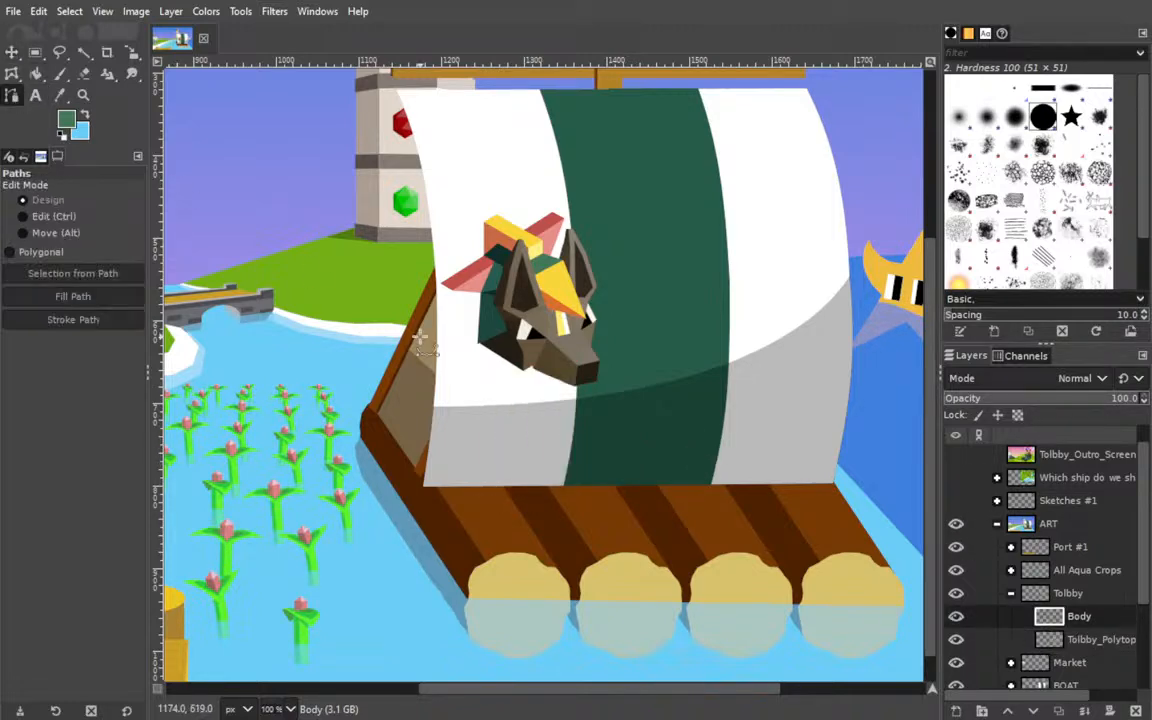
left_click(490, 386)
left_click_drag(572, 390, 598, 520)
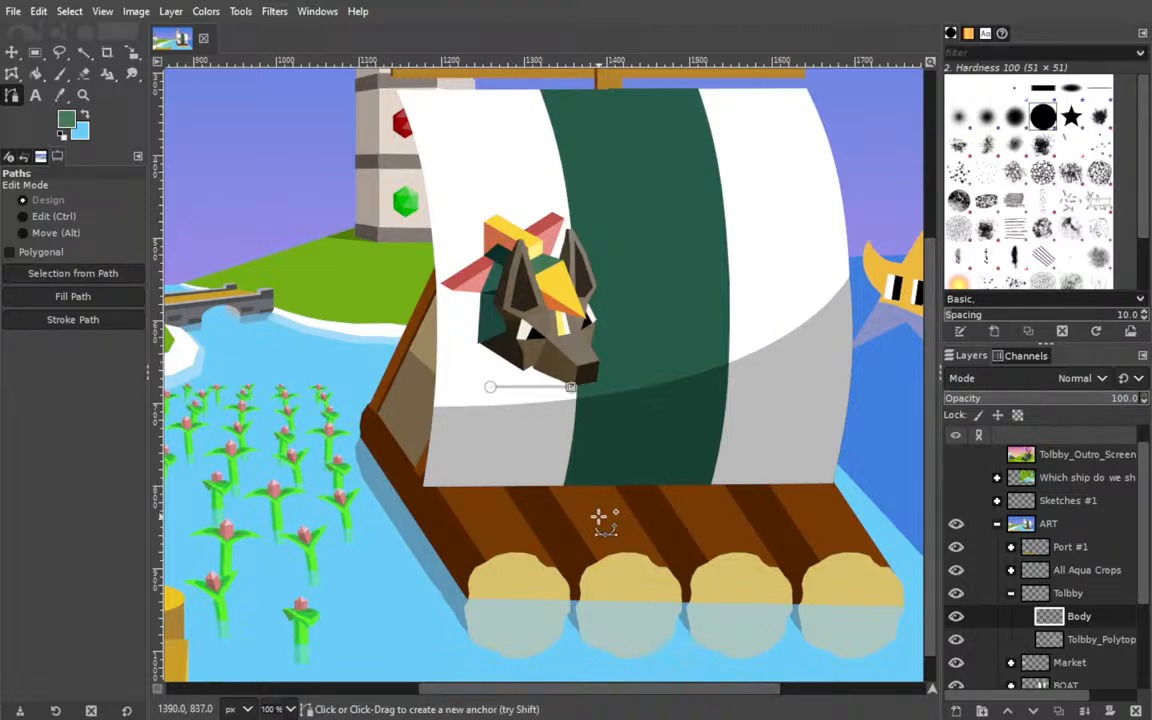
left_click(462, 521)
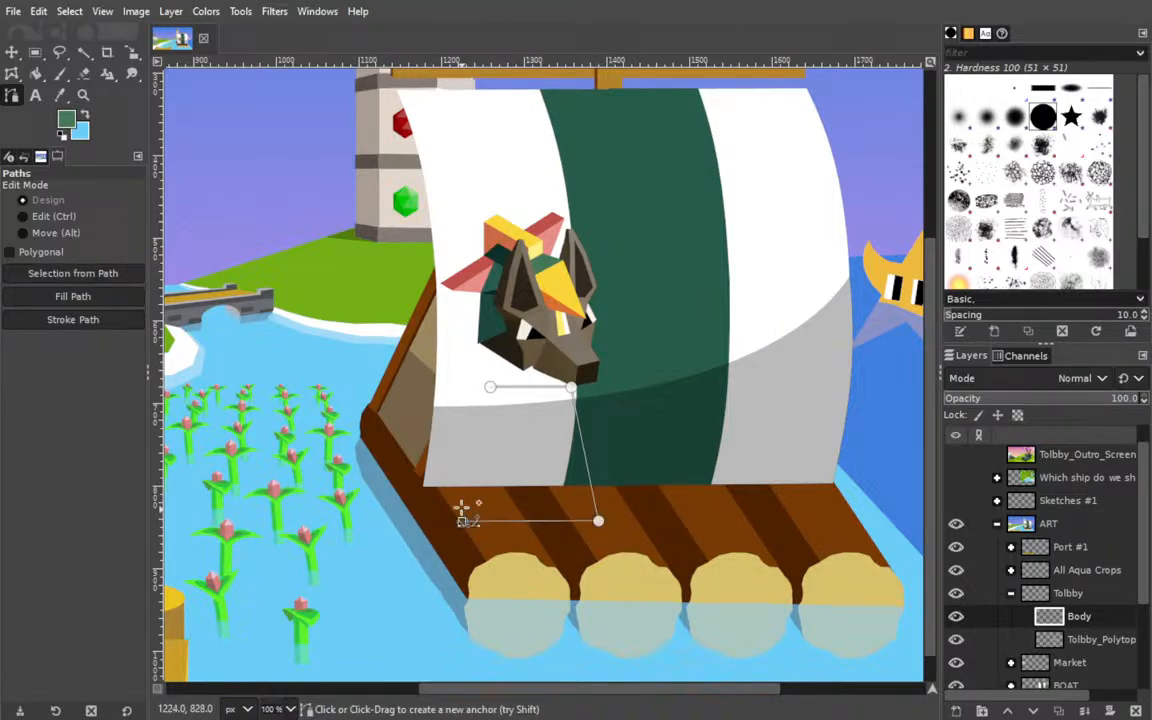
left_click(490, 386, "ctrl")
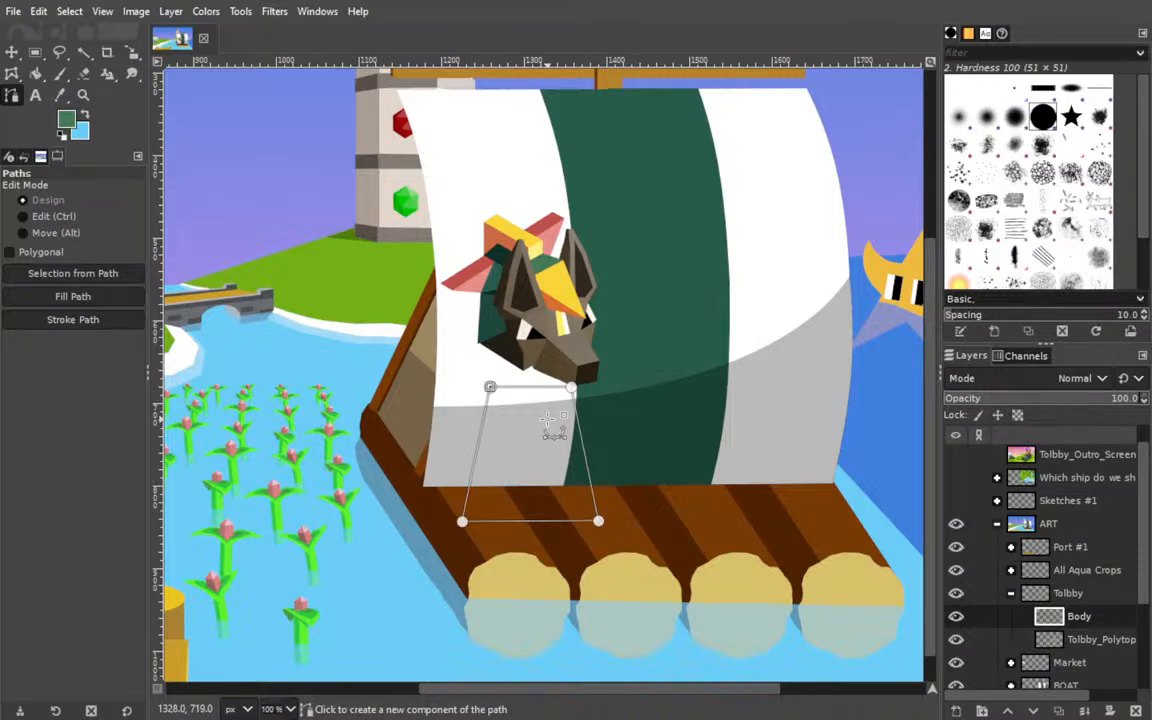
Lengthen the trapezoid by lowering its two base corners slightly and fill the path with the sampled green on the Body layer.
left_click(108, 299)
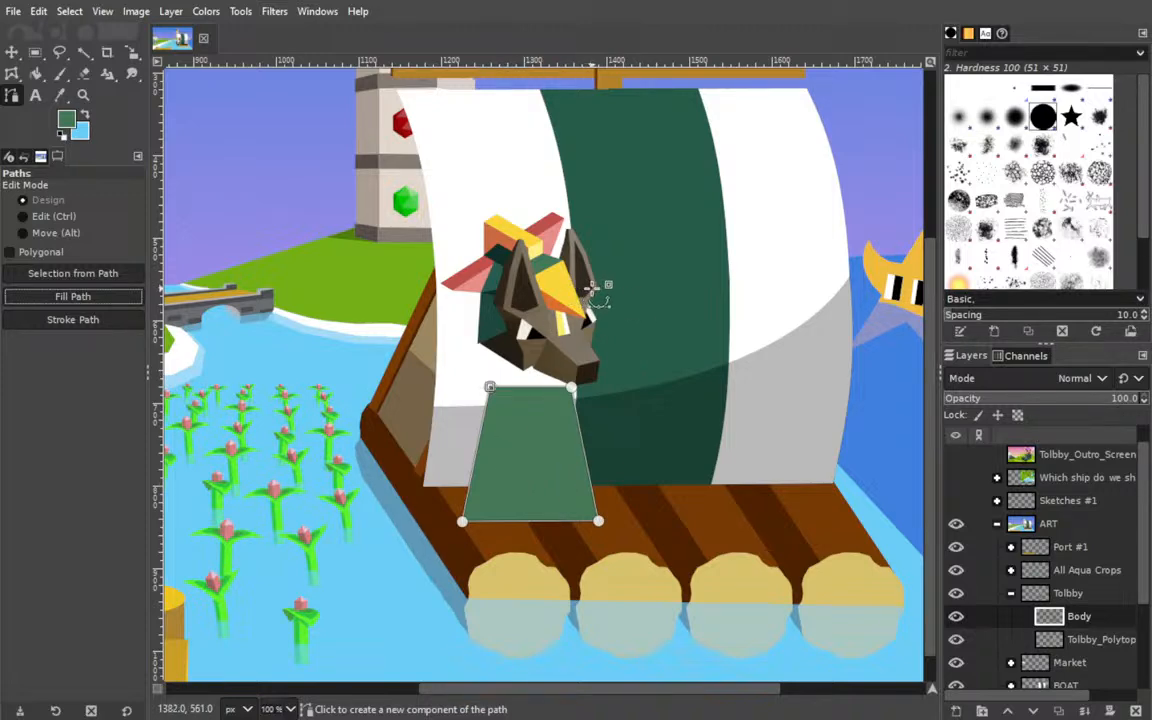
key("ctrl+z")
left_click_drag(598, 521, 600, 533)
left_click_drag(462, 521, 463, 533)
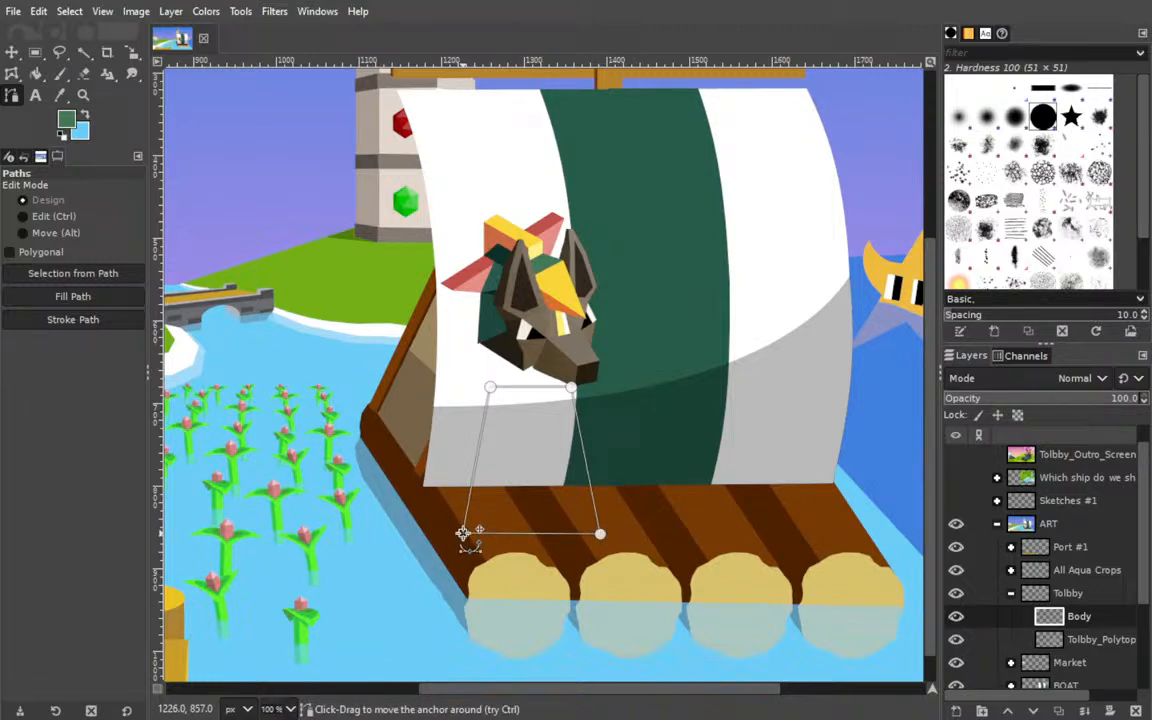
left_click(73, 297)
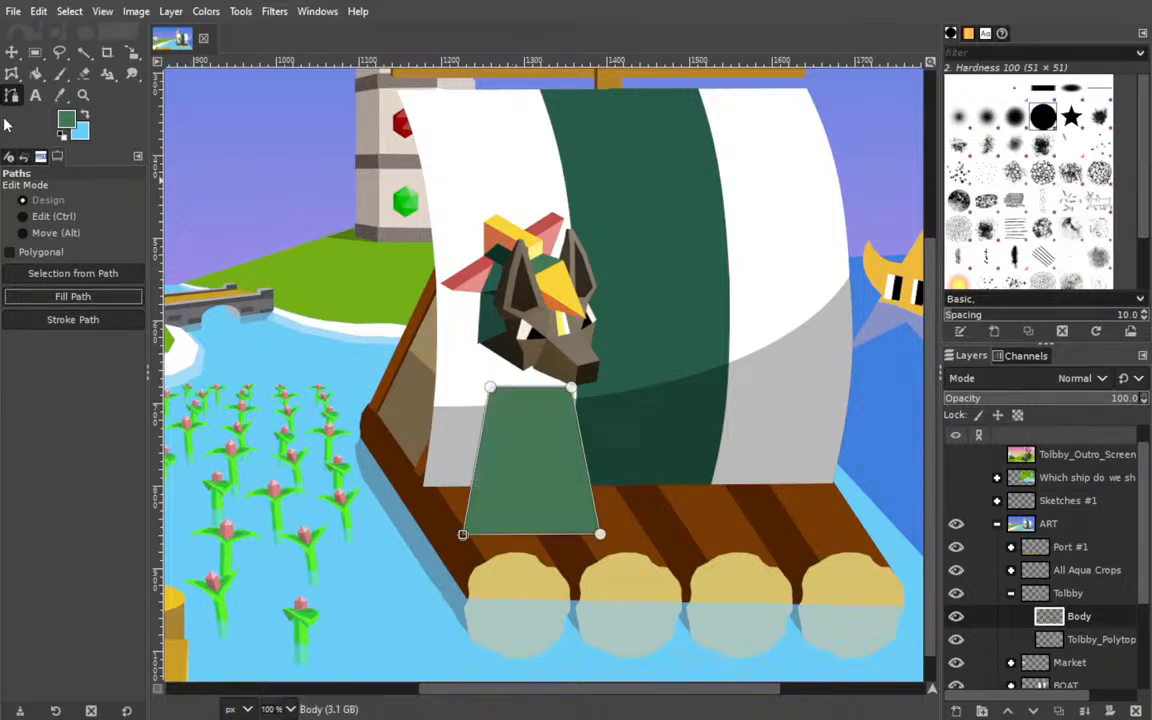
Move the green body slightly up towards Tolbby's head and add a new layer above it in the Tolbby group.
left_click(11, 52)
mouse_move(525, 486)
left_mouse_down()
mouse_move(522, 462)
mouse_move(527, 470)
left_mouse_up()
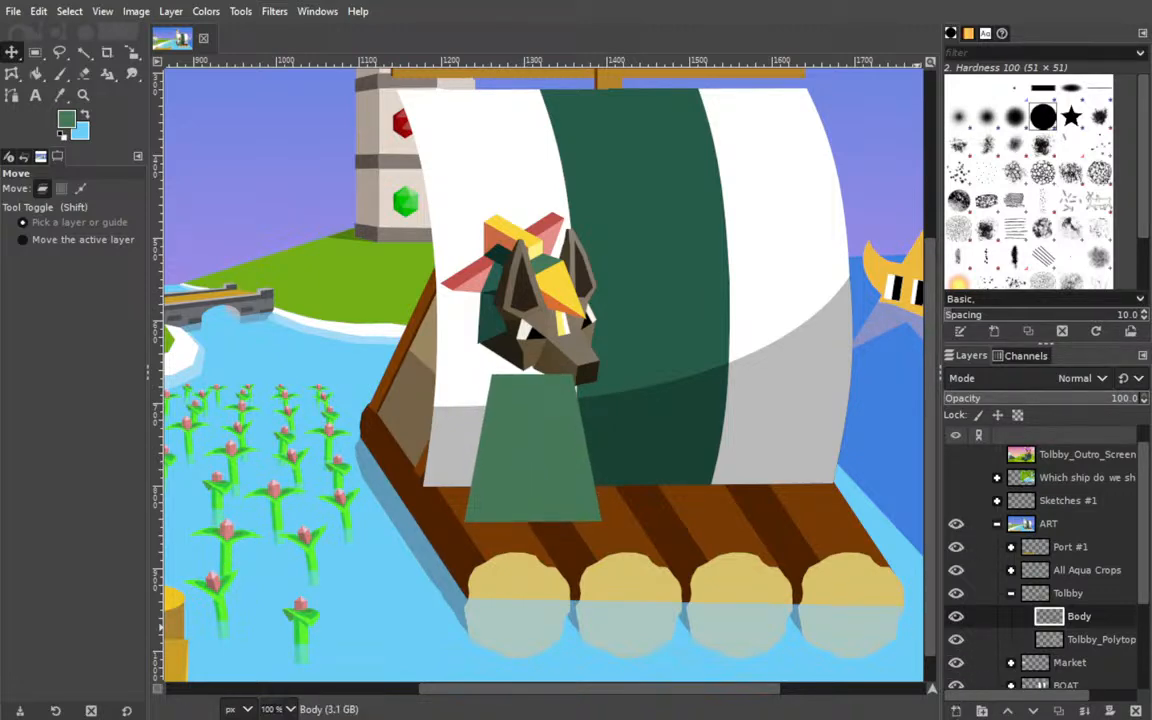
Begin working with the Paths tool on the Body #1 layer over Tolbby's green body.
left_click(12, 95)
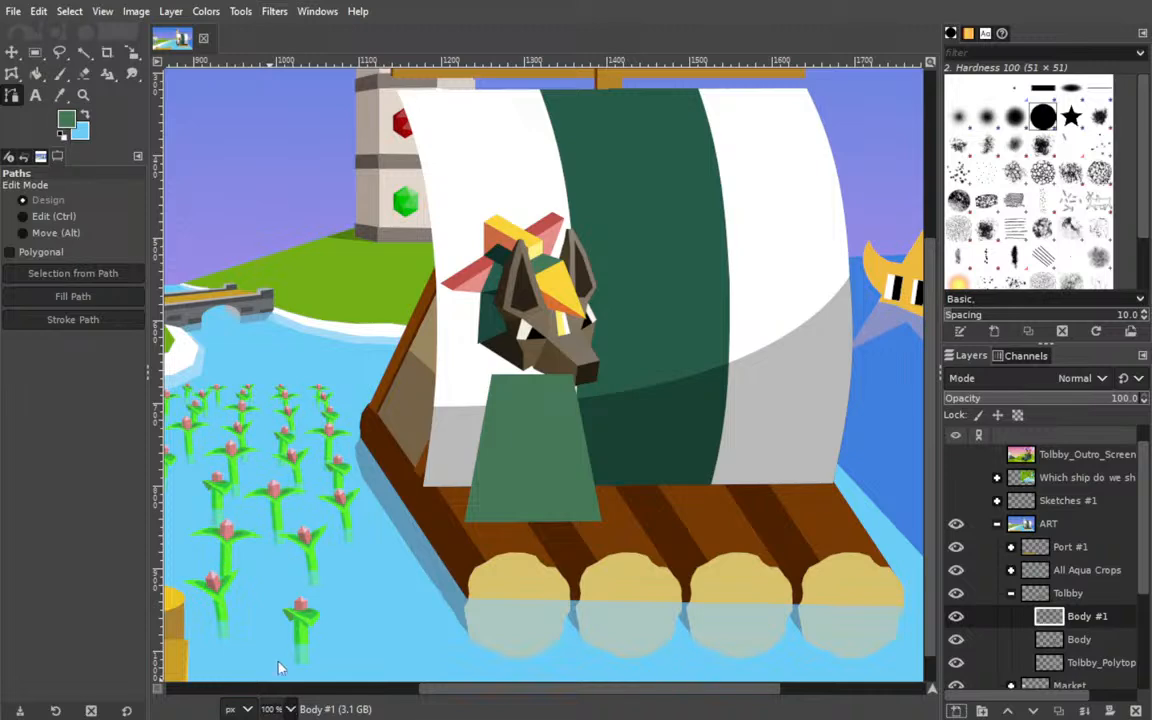
left_click(286, 571)
left_click_drag(509, 544, 608, 464)
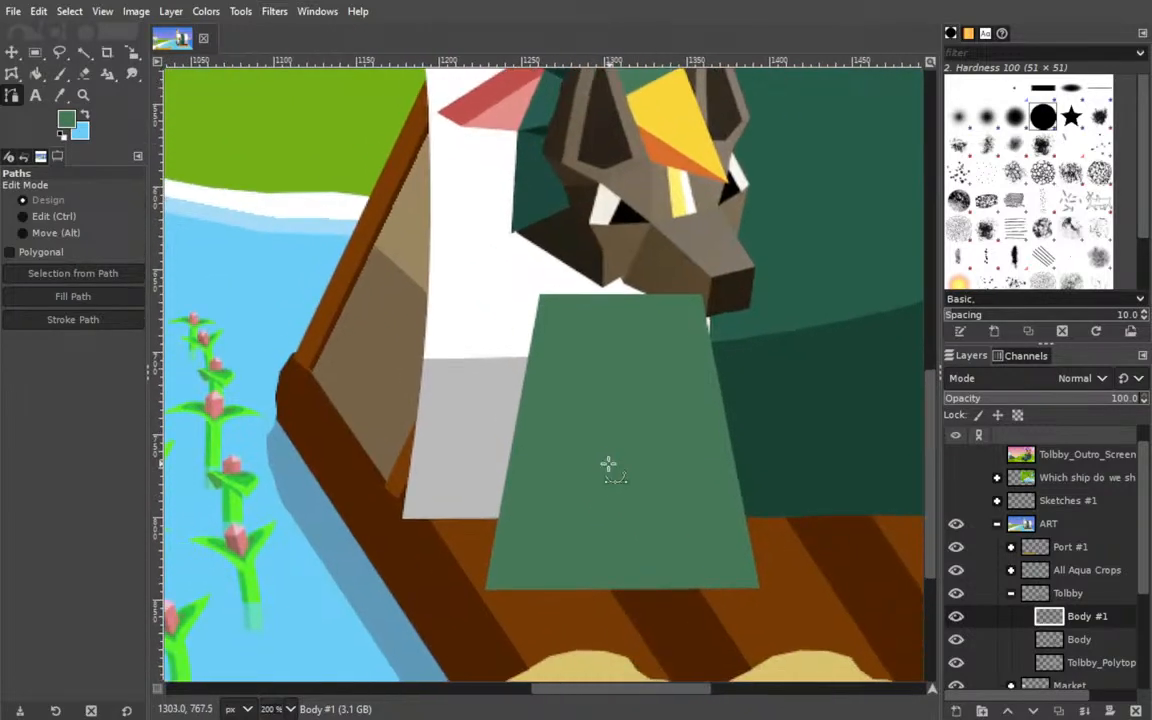
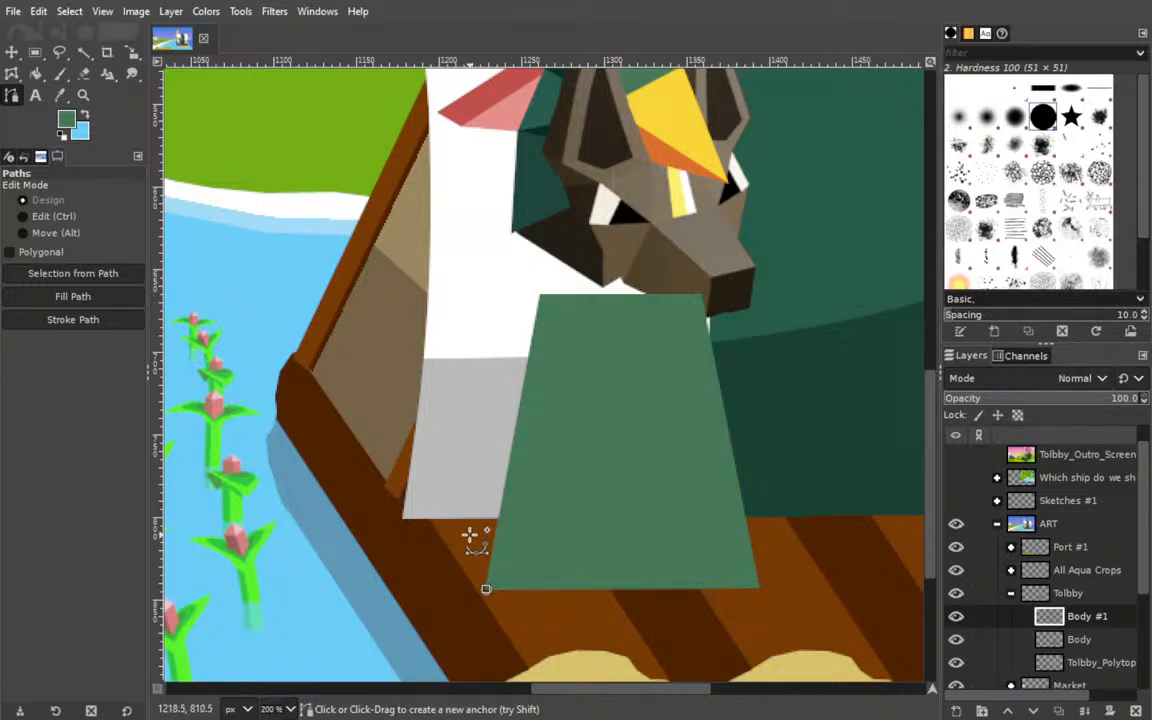
Draw a closed four-point path for a narrow side face along the left edge of Tolbby's green body.
left_click(465, 527)
left_click(528, 265)
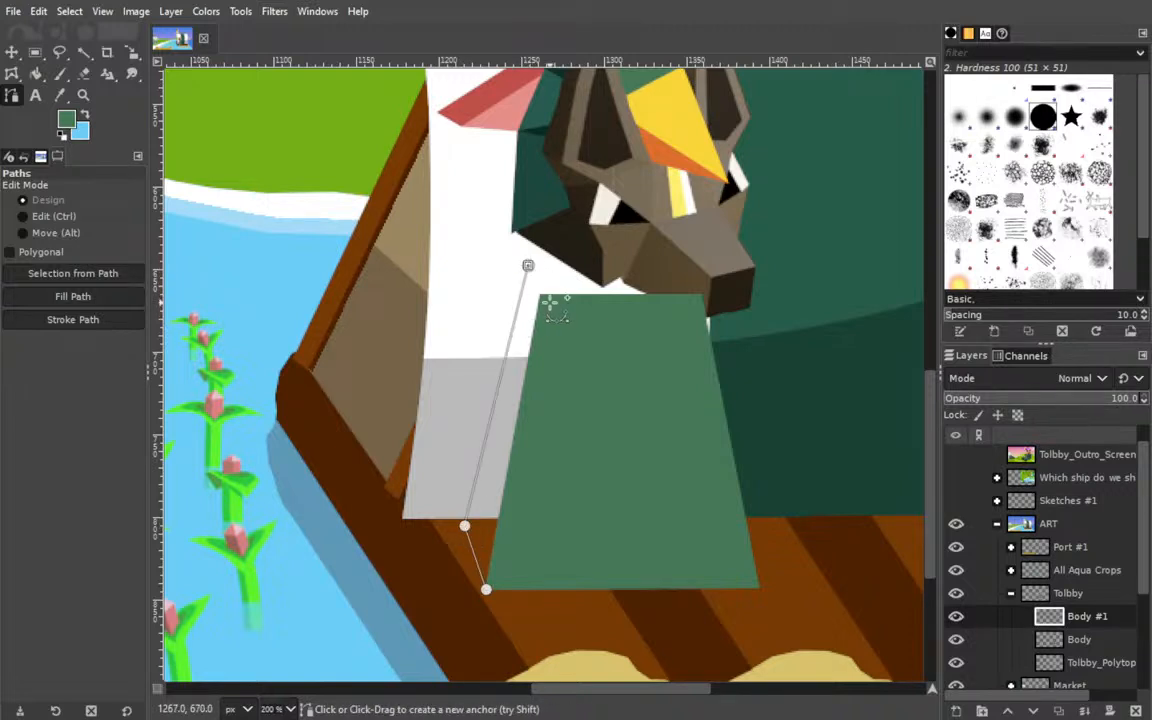
left_click(540, 296)
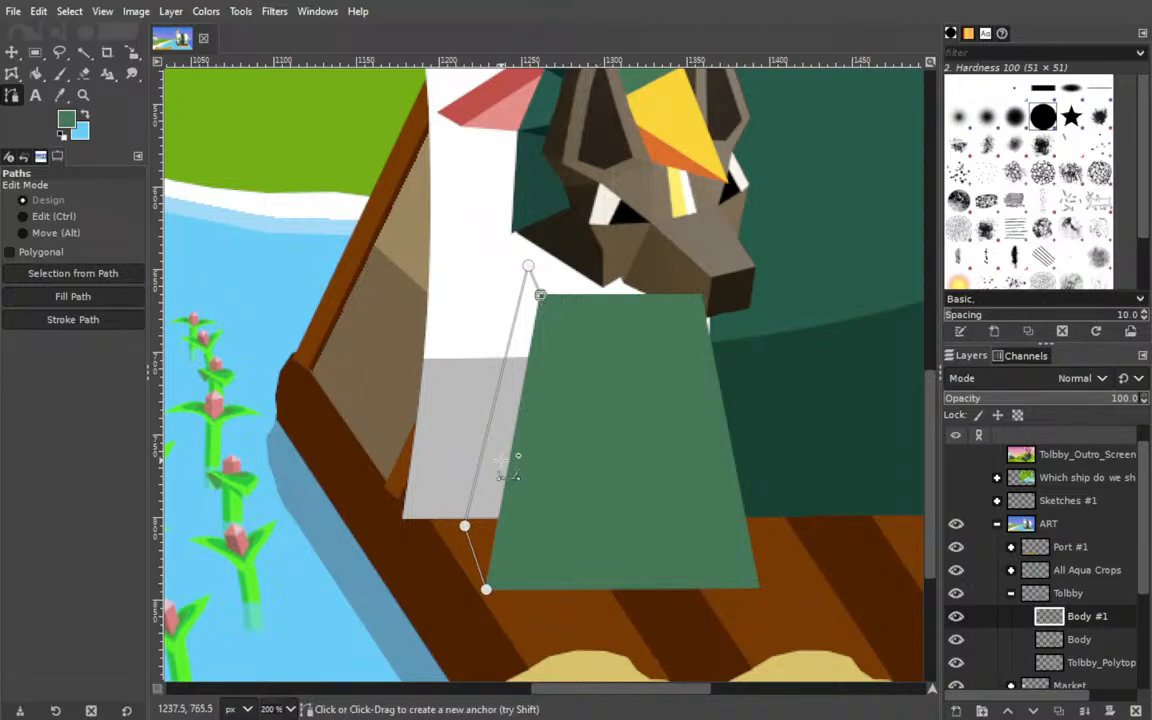
left_click(486, 589, "ctrl")
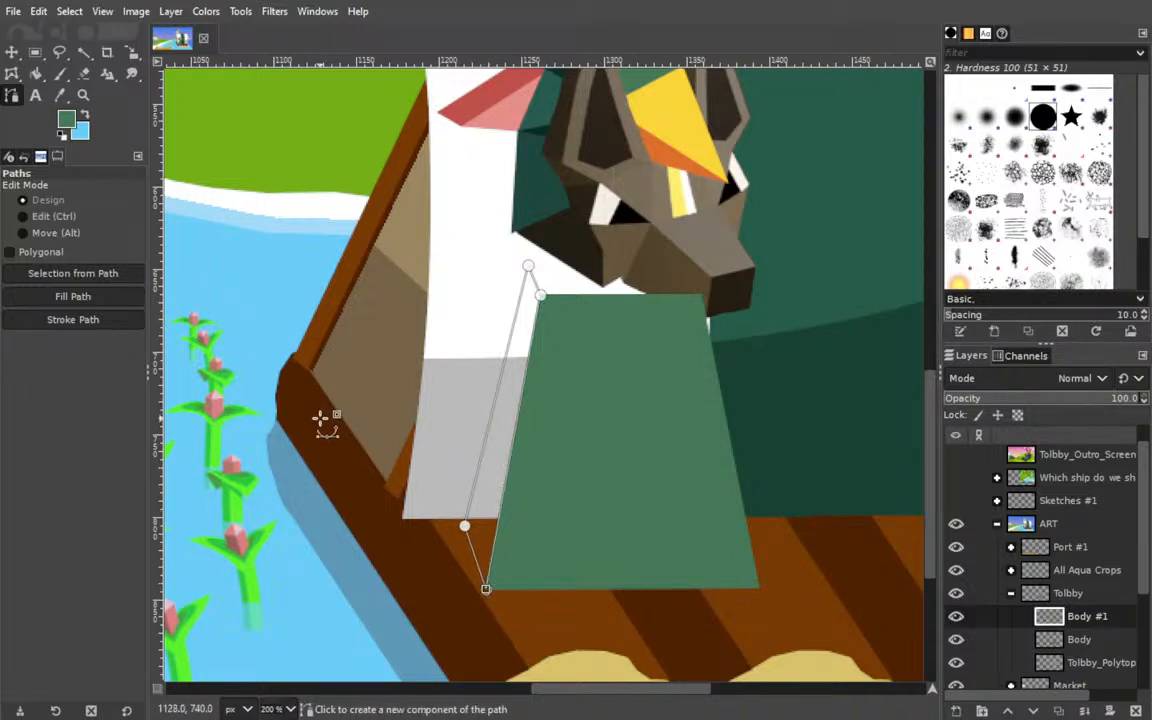
Sample the dark teal-green of the body's shaded part from the Tolbby_Outro_Screen artwork and fill the side face with it on Body #1.
left_click(957, 456)
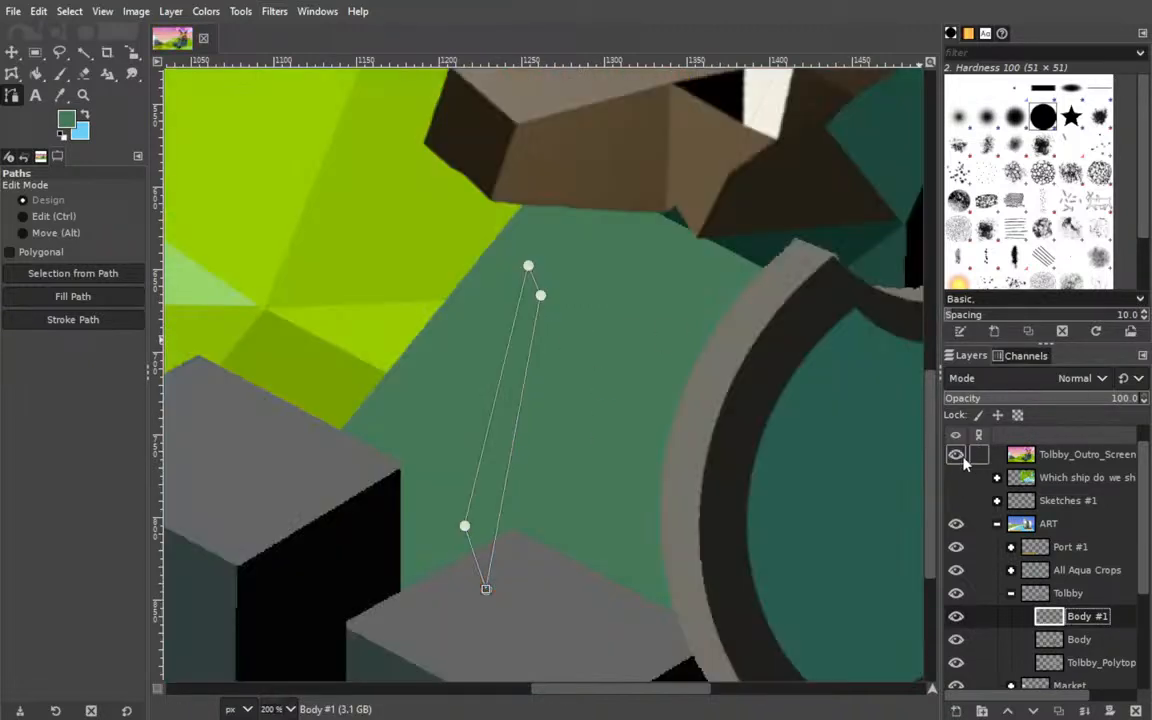
left_click_drag(270, 321, 129, 301)
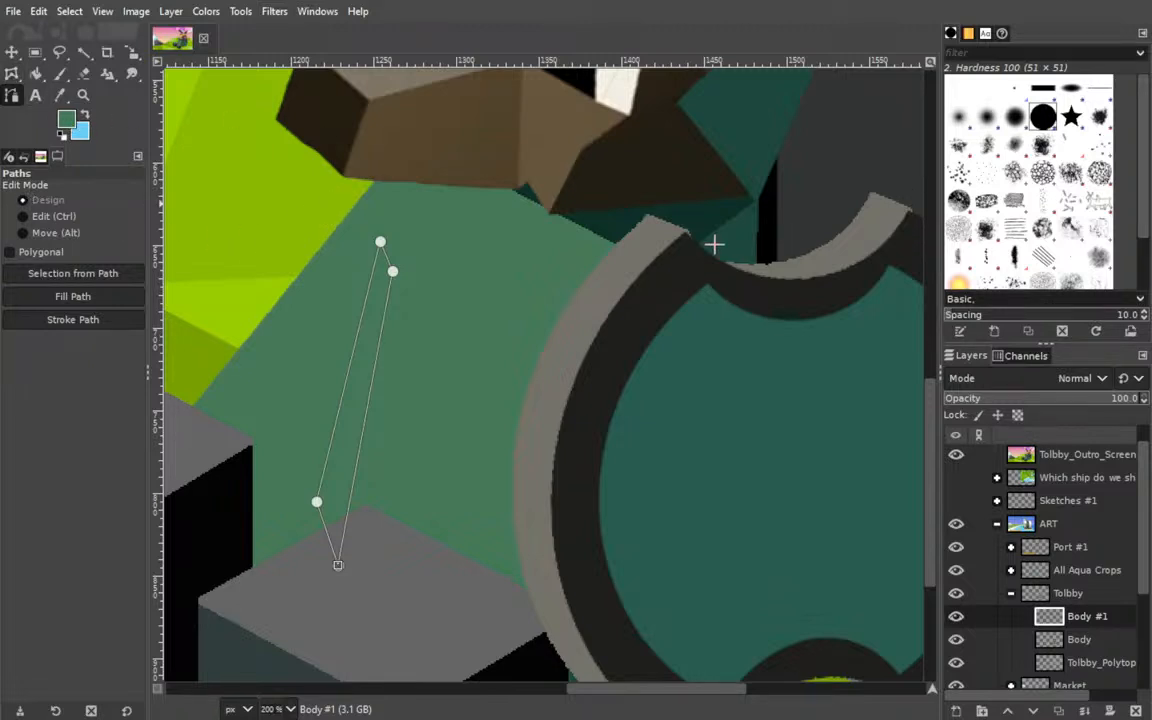
left_click(683, 387)
scroll(630, 190, "left", 15)
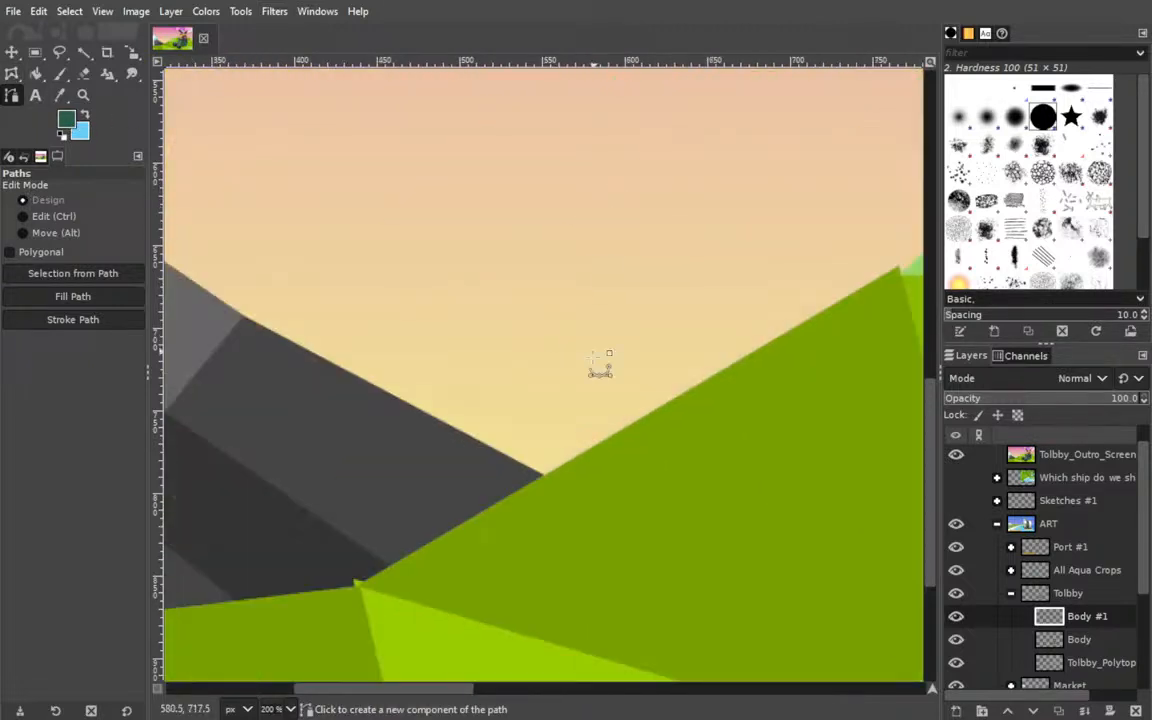
left_click_drag(385, 688, 683, 684)
left_click_drag(517, 550, 491, 322)
left_click(628, 483)
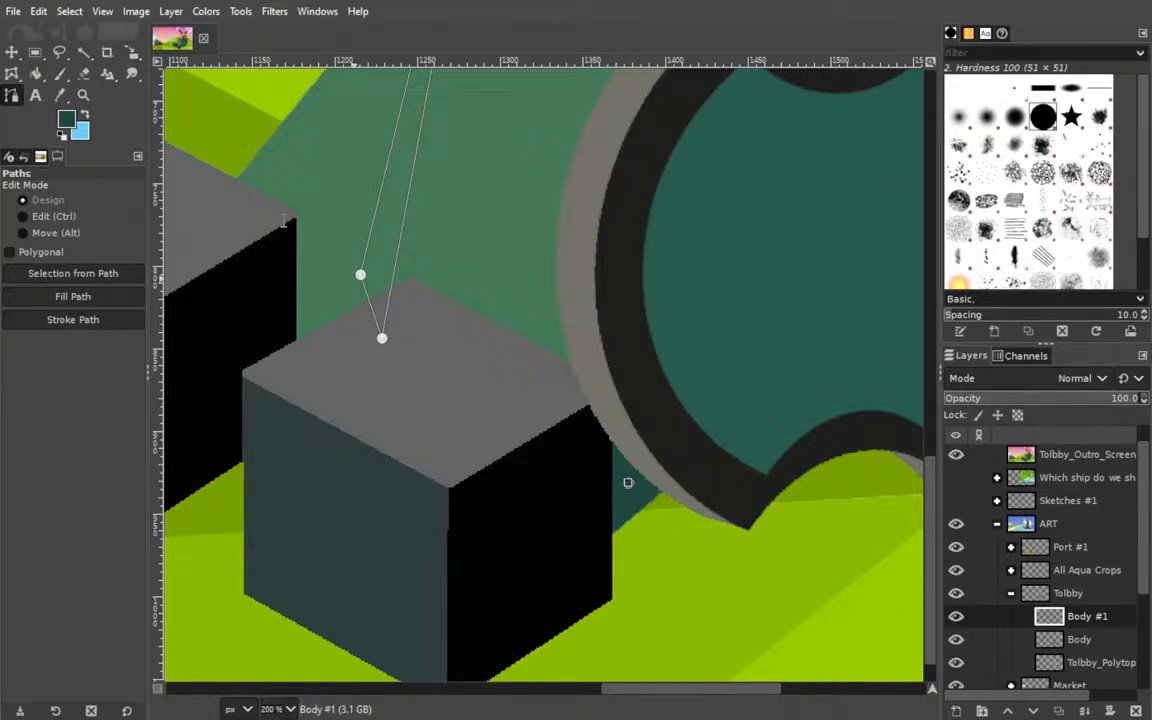
key("ctrl")
left_click(956, 456)
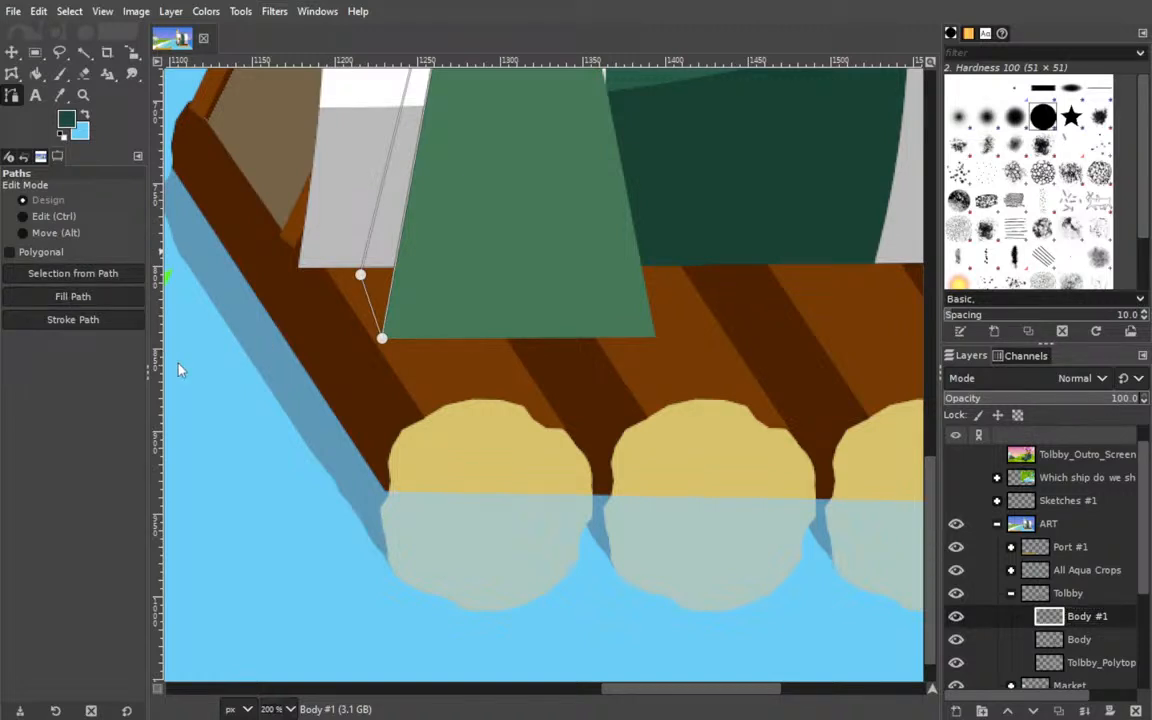
scroll(393, 399, "up", 5)
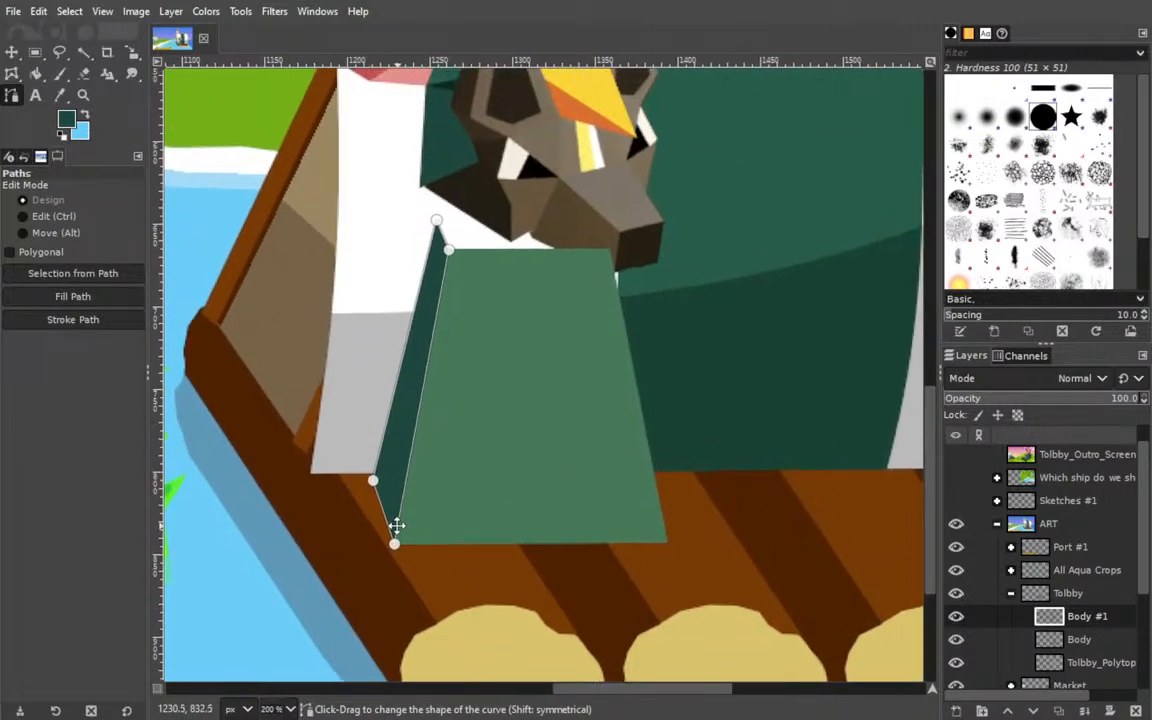
Place the Body #1 layer beneath Body and add a new Body #2 layer above Body #1.
left_click(13, 55)
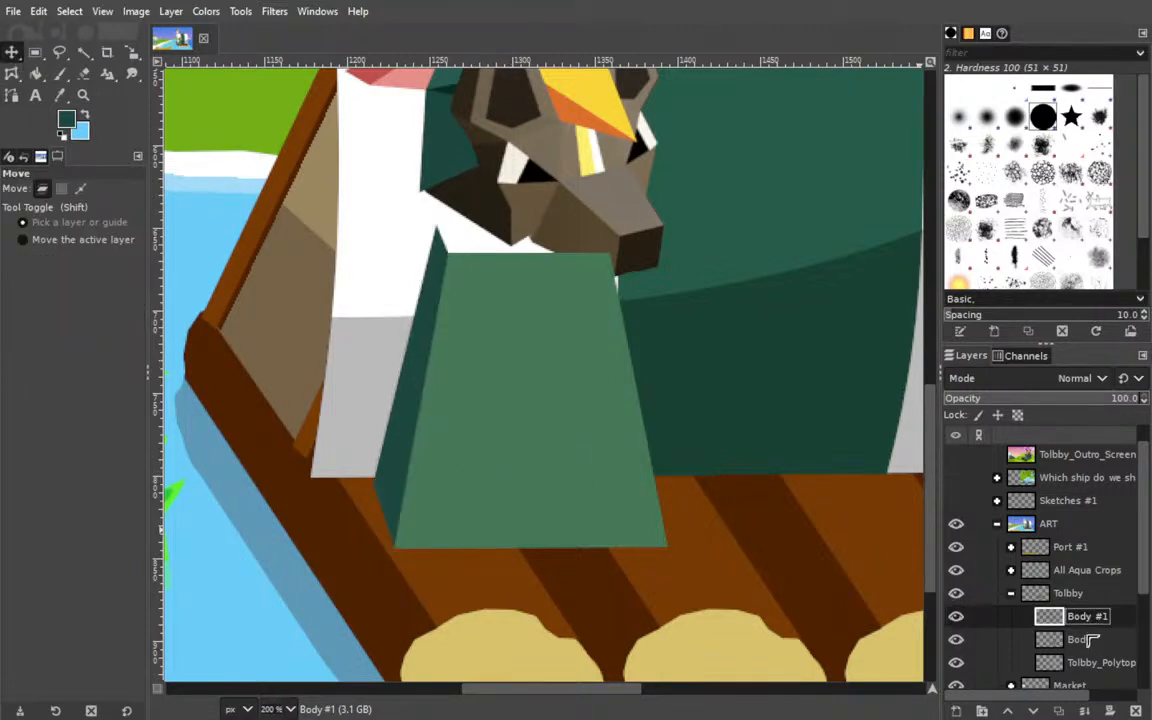
left_click_drag(1087, 645, 1076, 640)
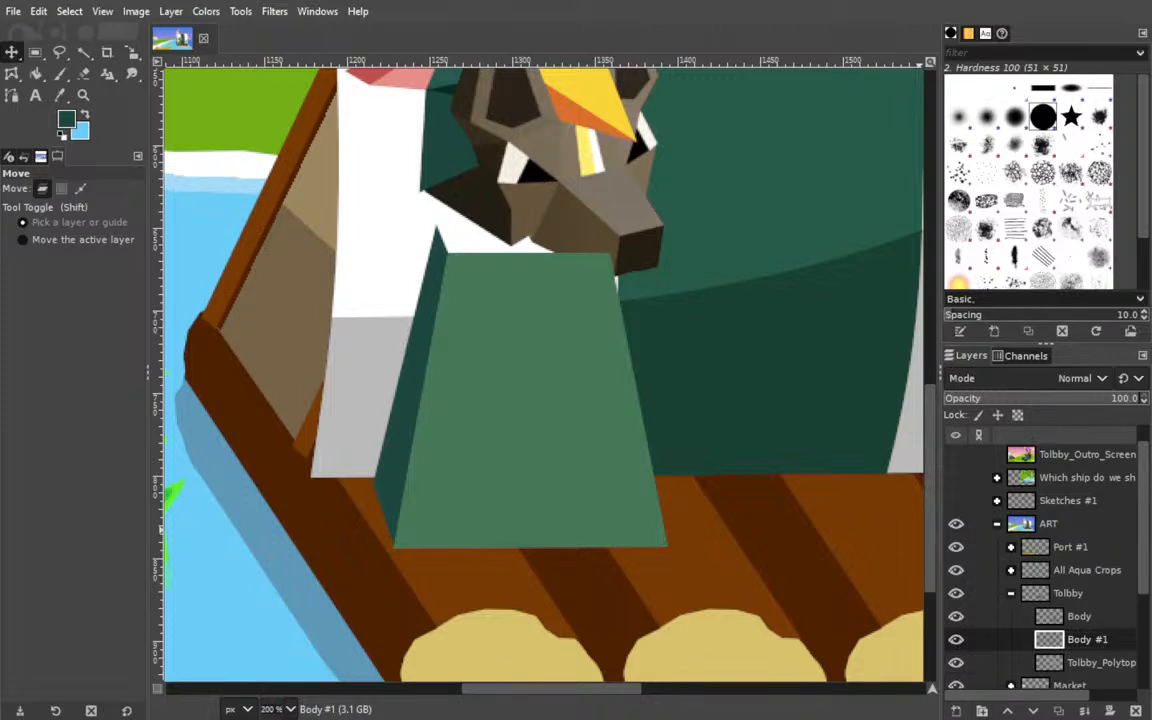
left_click(956, 711, "shift")
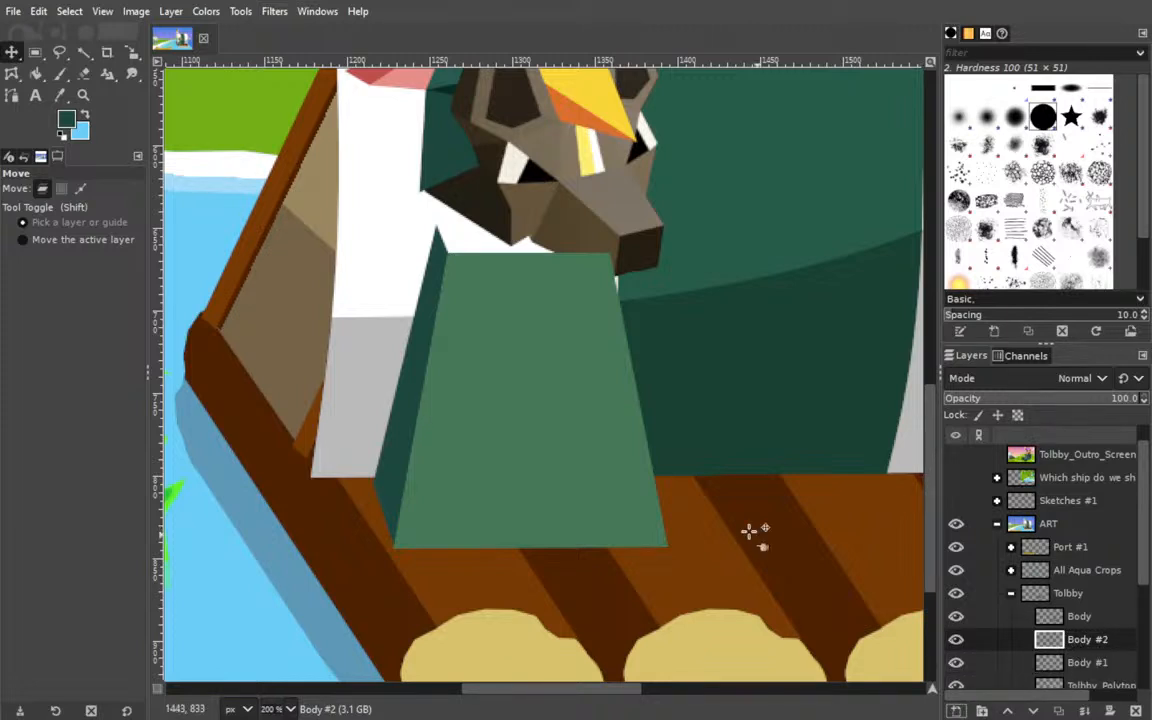
Draw a closed four-point path for the body's top face between its upper edge and the peak of the side face.
left_click(13, 98)
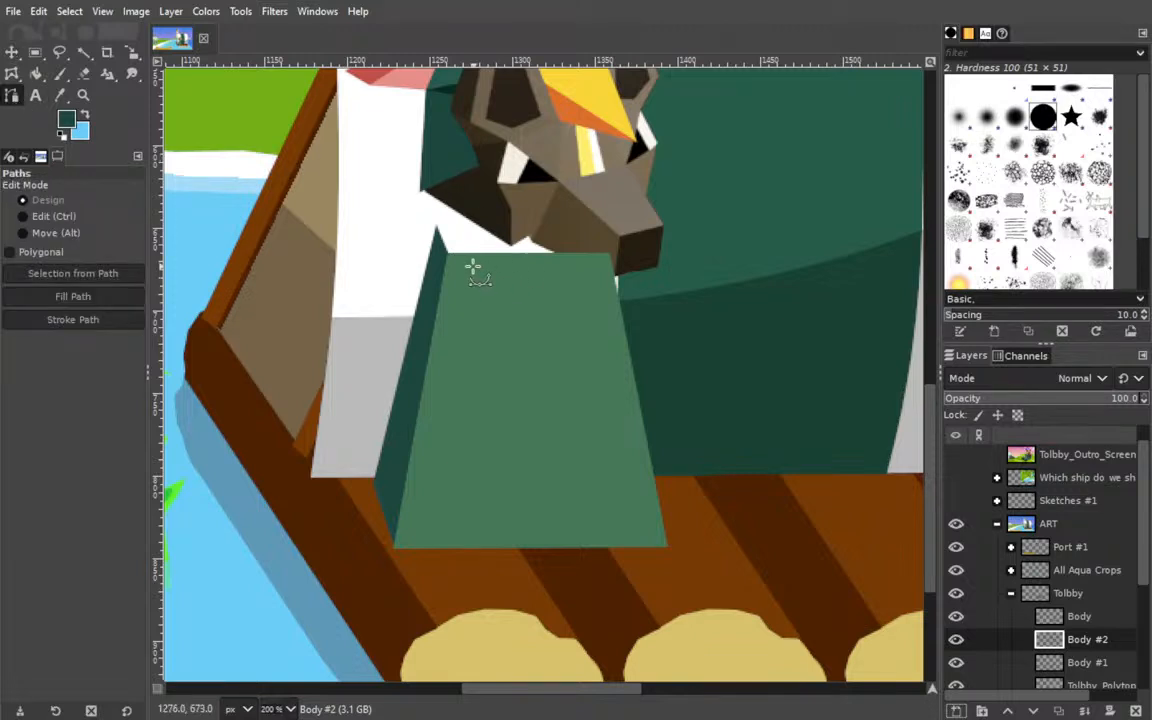
left_click(608, 254)
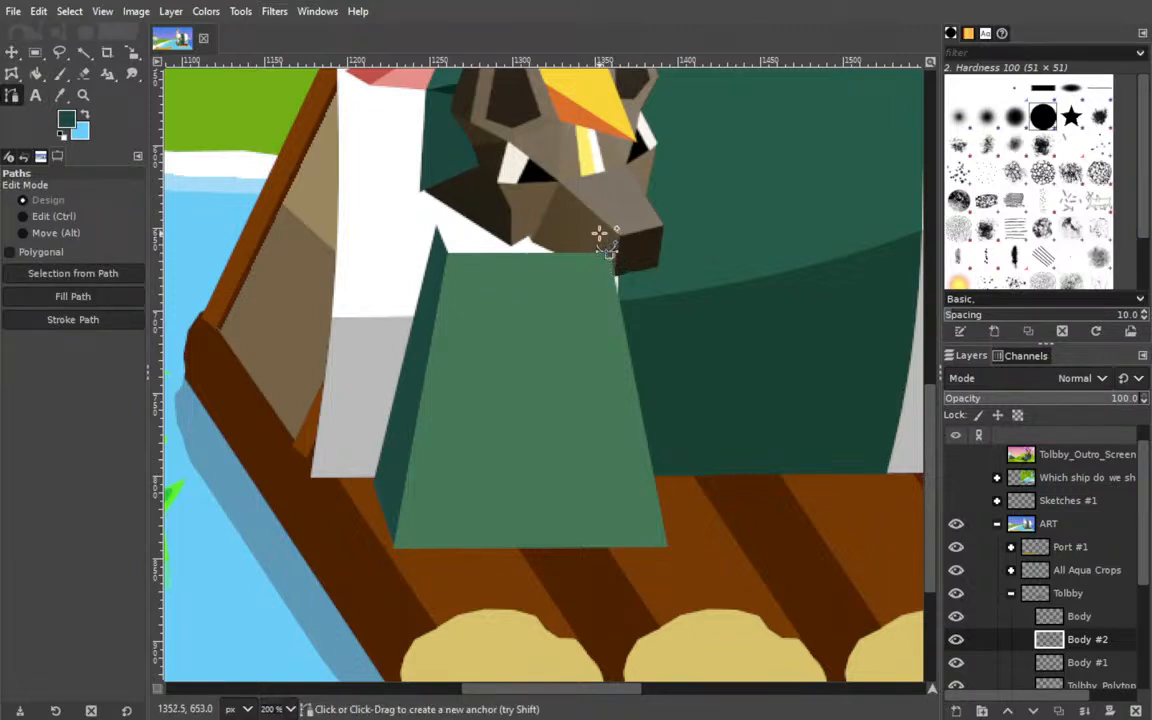
left_click(595, 228)
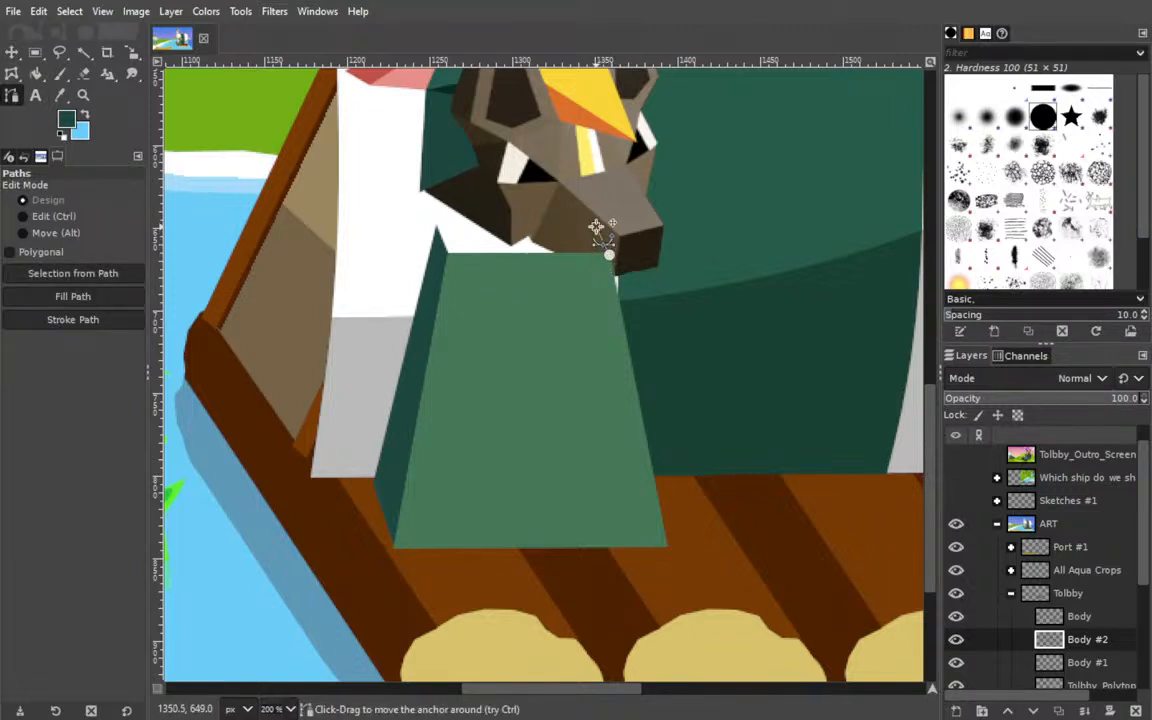
left_click(436, 228)
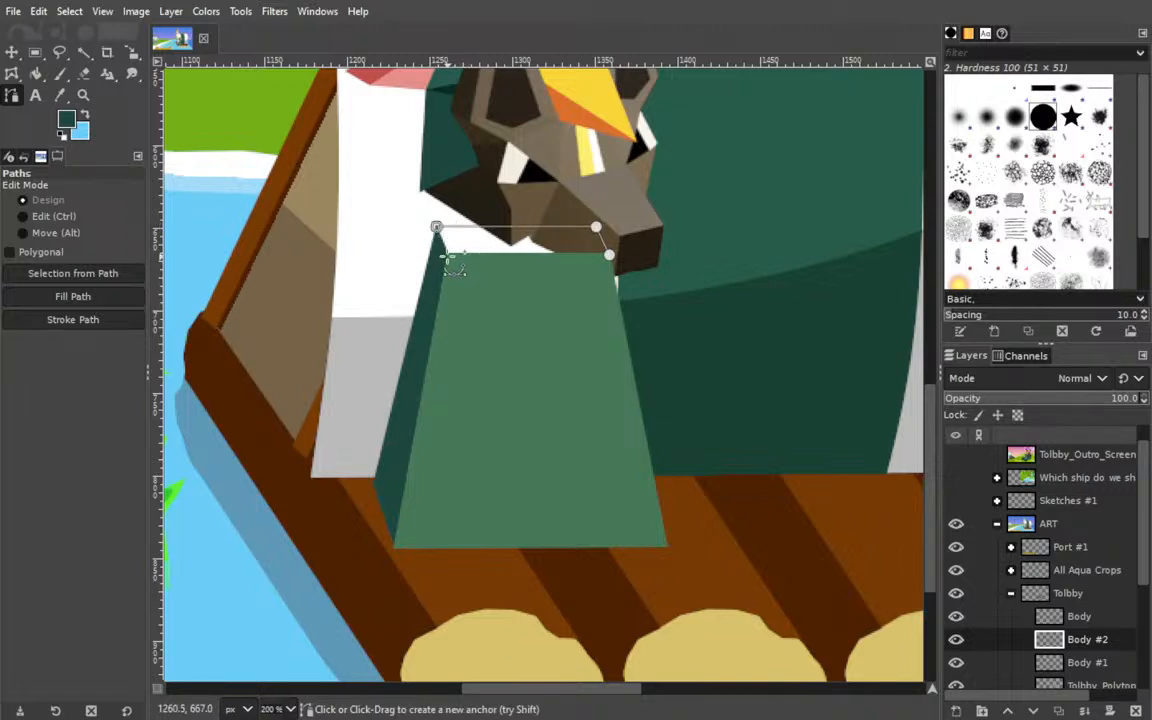
left_click(447, 256)
left_click(609, 254)
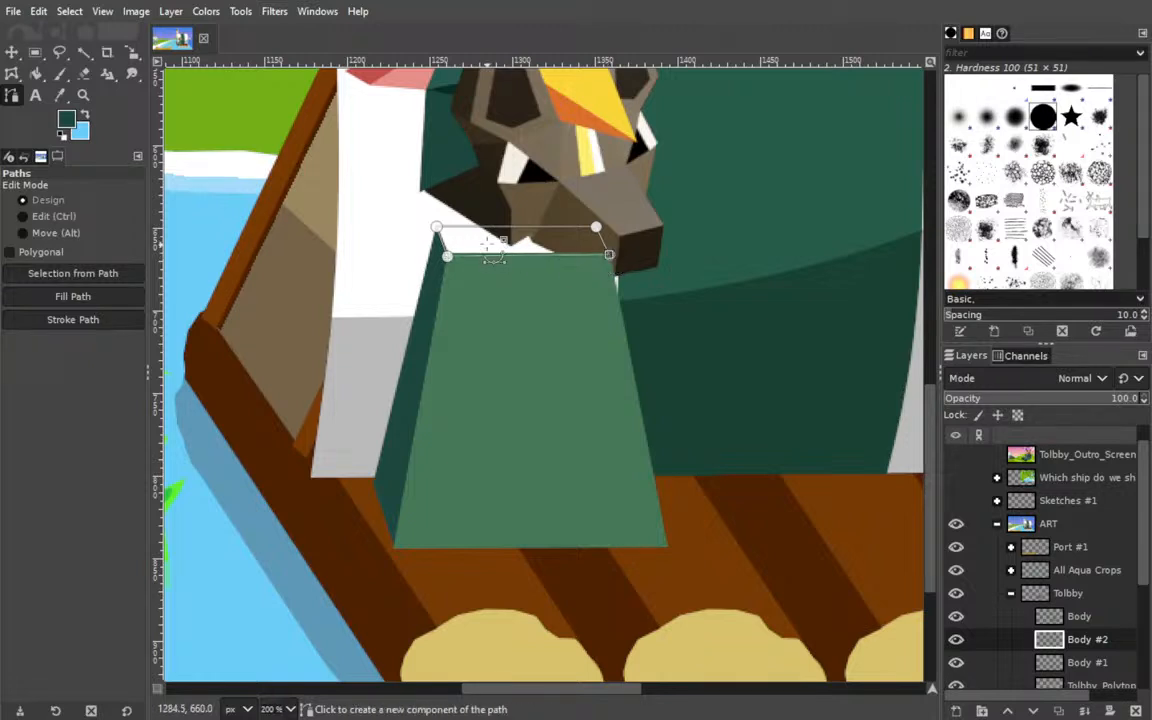
left_click_drag(532, 200, 522, 287)
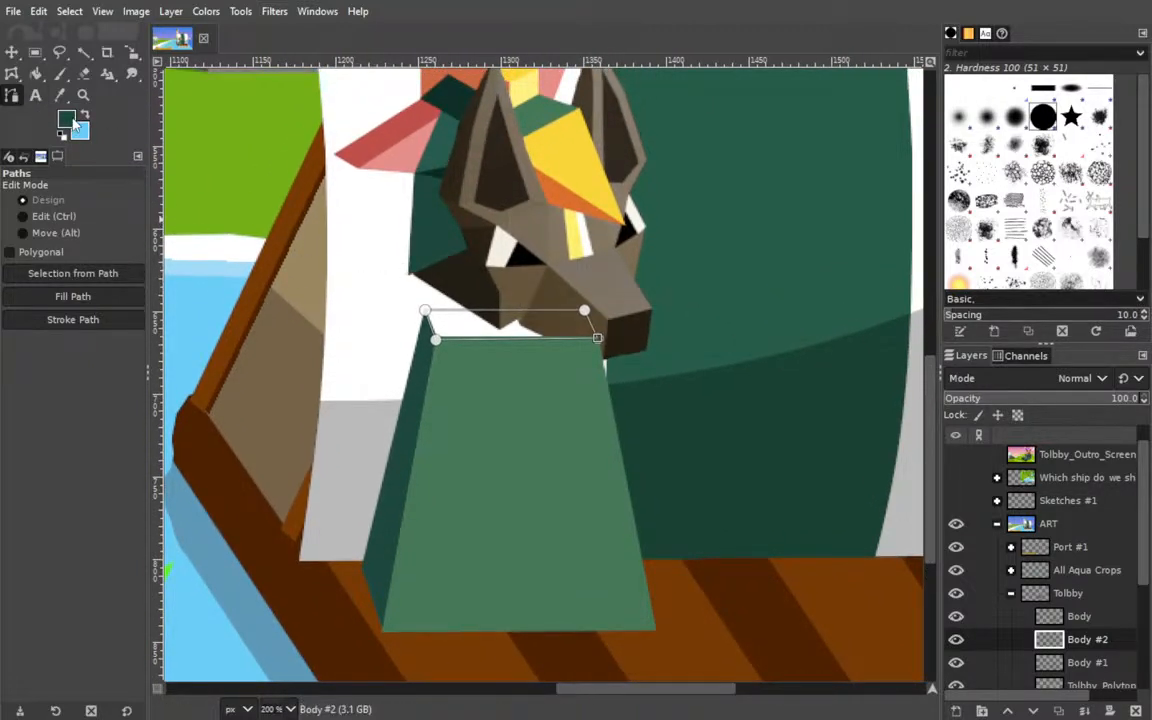
Sample a darker green from the Tolbby_Outro_Screen artwork and fill the top face with it on Body #2.
left_click(956, 455)
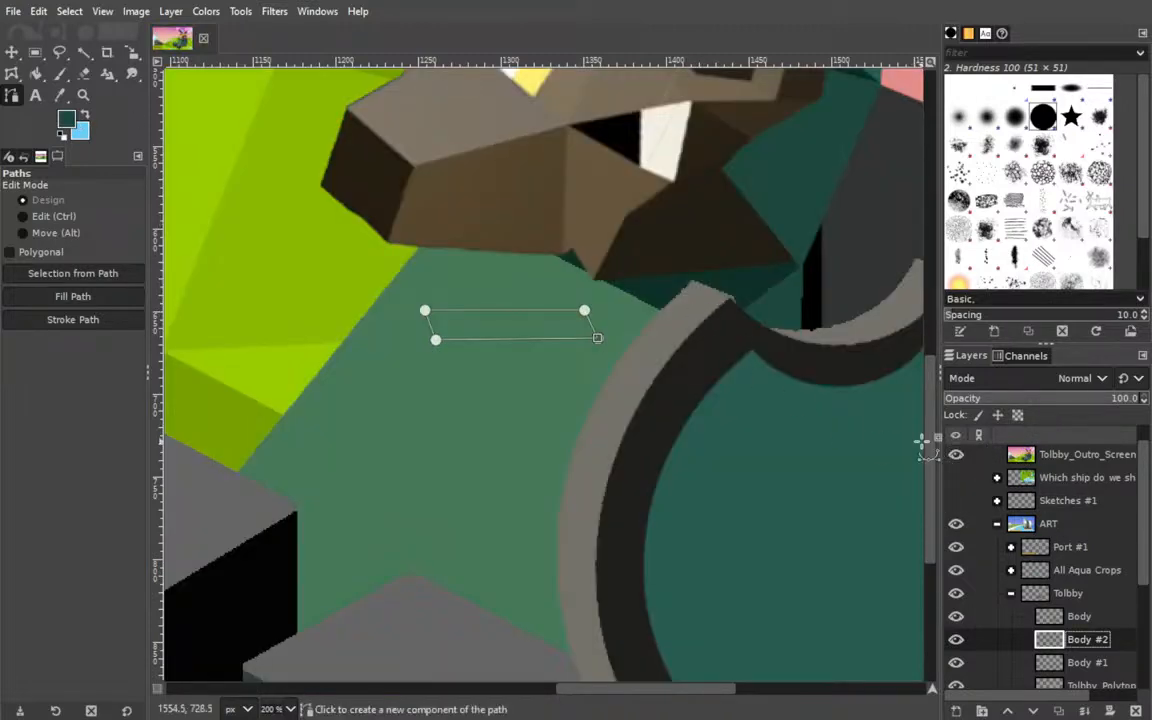
left_click(956, 455)
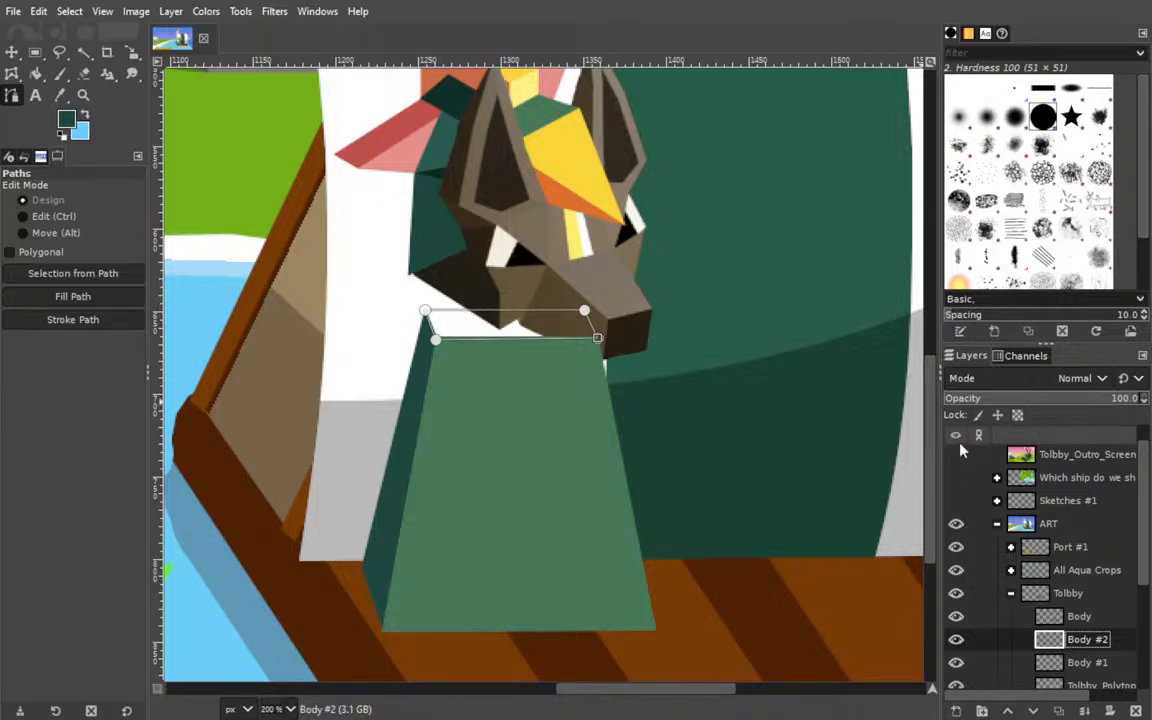
left_click(956, 455)
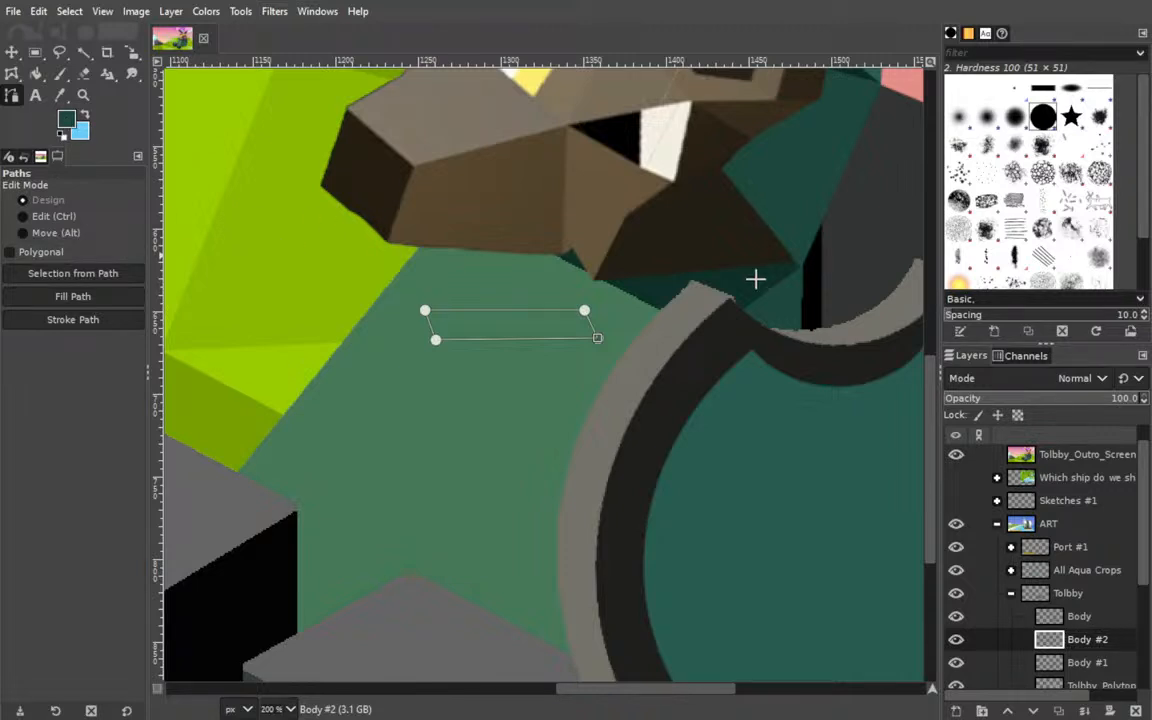
left_click(955, 456)
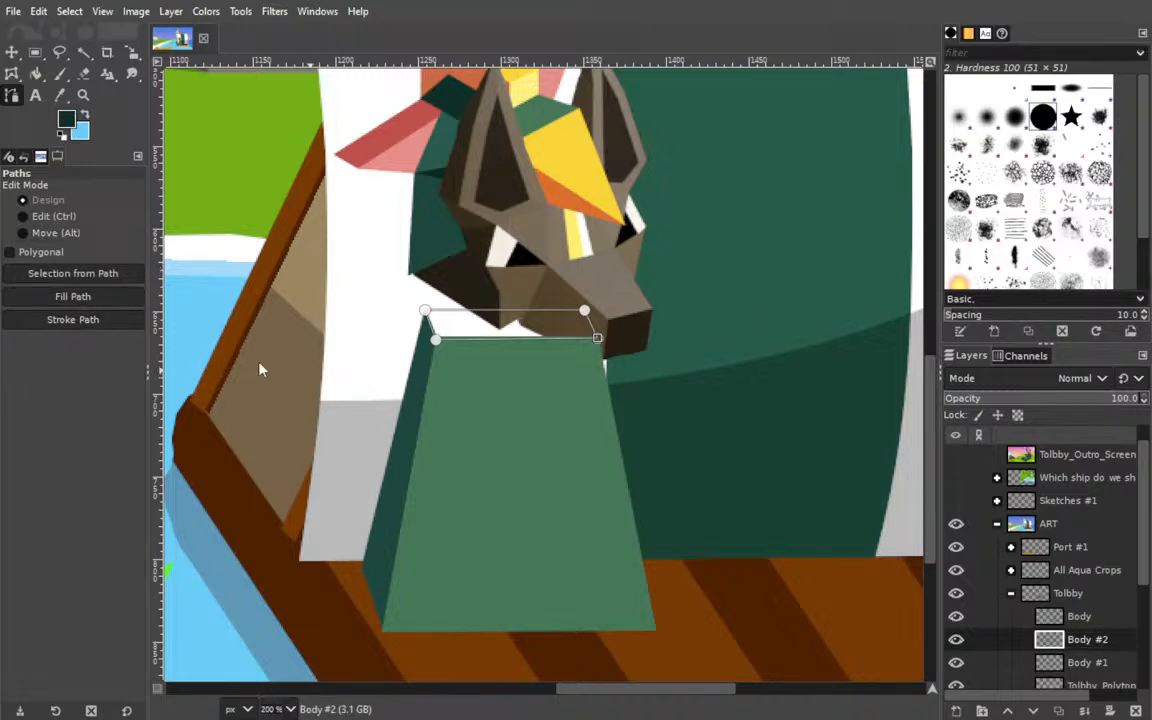
left_click(72, 296)
Stack Tolbby's head layer above Body, Body #1 and Body #2, and shift the head slightly down and left over the neck.
left_click_drag(1095, 664, 1085, 592)
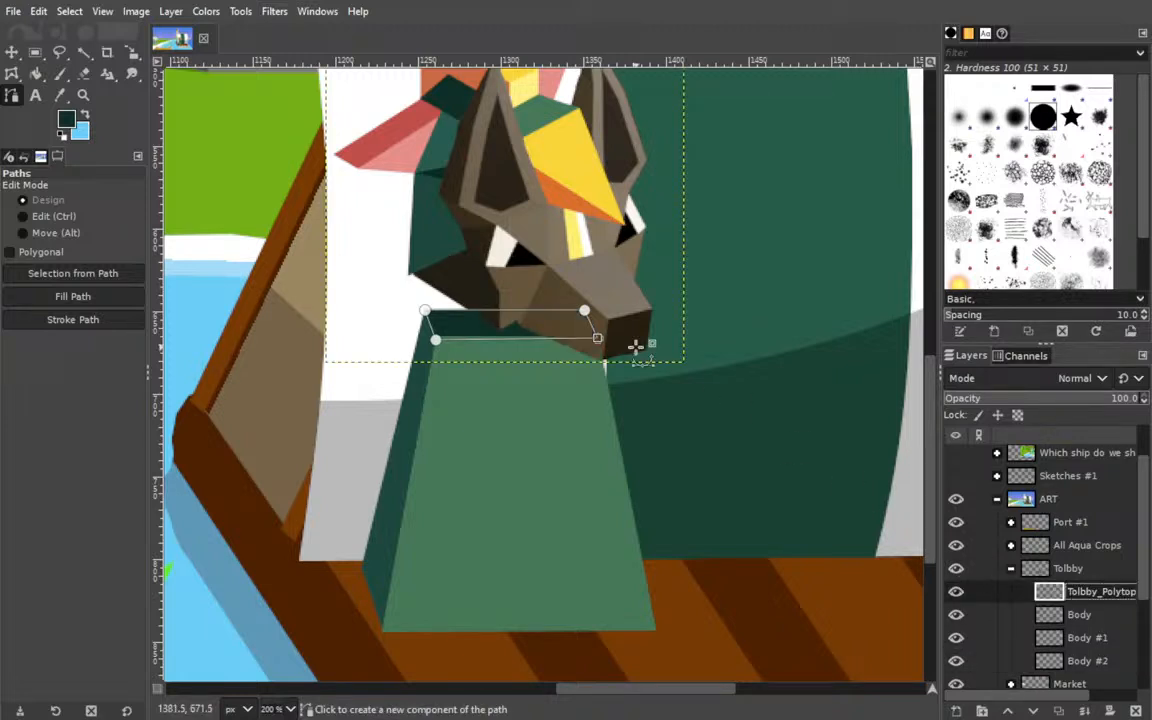
left_click(1013, 569)
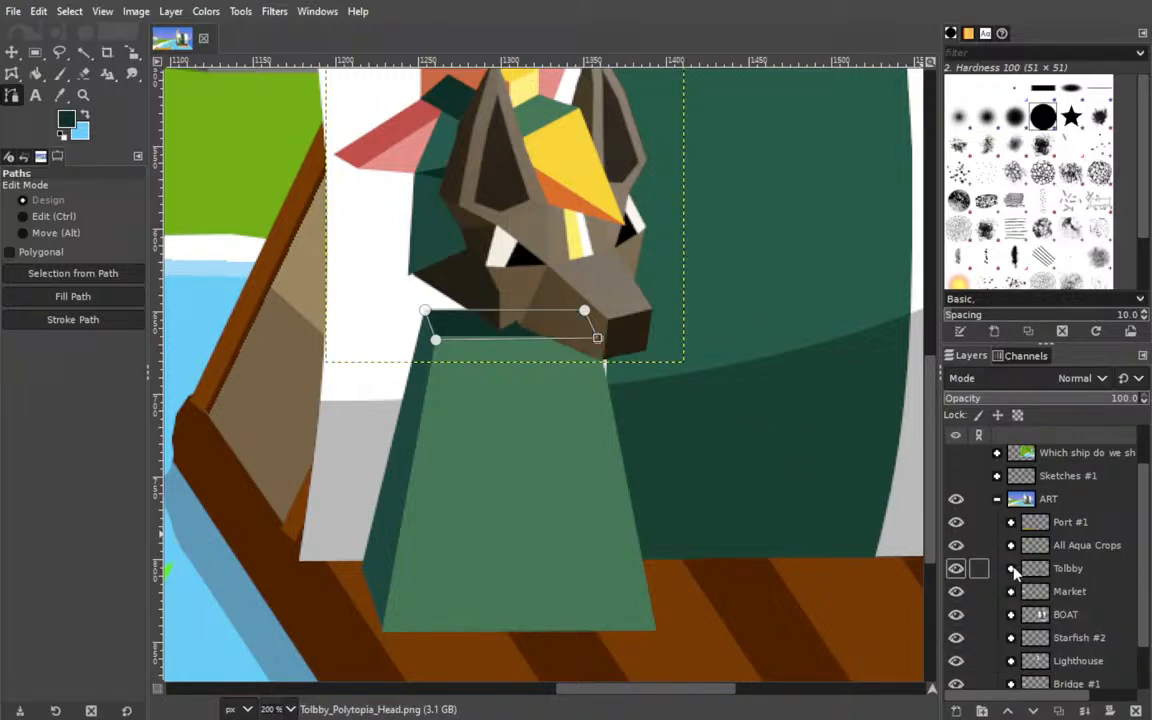
left_click(12, 52)
mouse_move(538, 271)
left_mouse_down()
mouse_move(558, 298)
mouse_move(514, 265)
mouse_move(540, 307)
mouse_move(550, 300)
mouse_move(517, 280)
mouse_move(537, 291)
mouse_move(548, 262)
mouse_move(516, 303)
mouse_move(523, 289)
left_mouse_up()
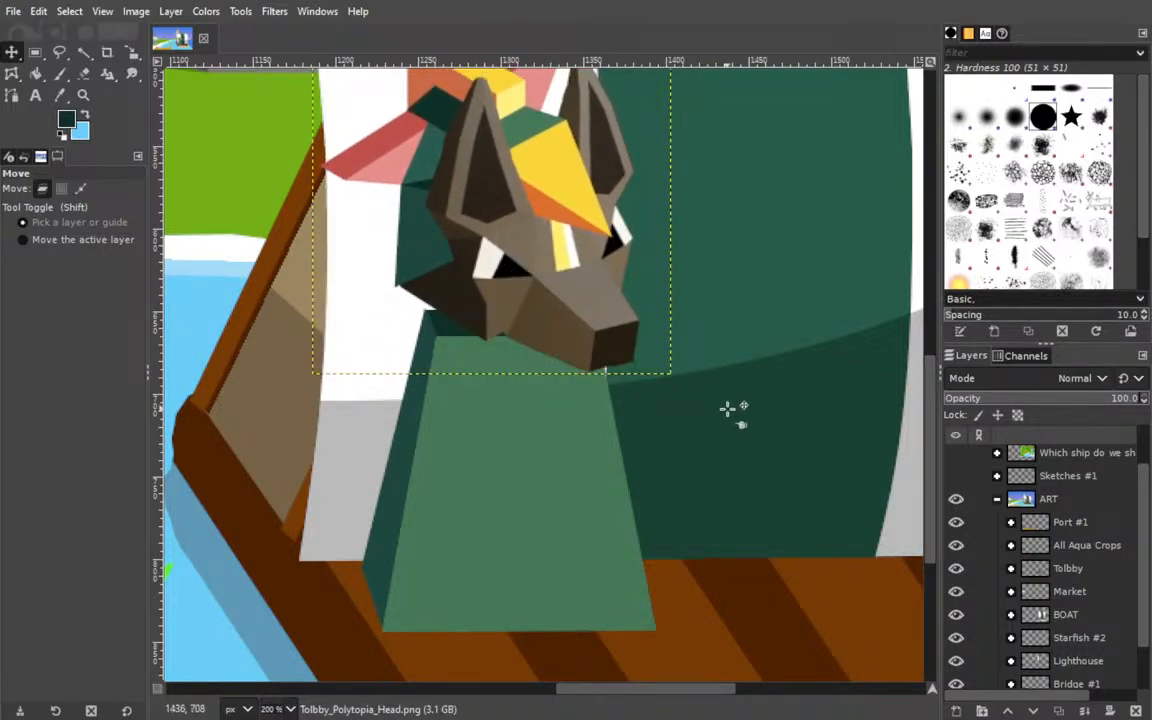
Link Tolbby's head layer with Body, Body #1 and Body #2 and move the whole figure slightly right on the raft.
scroll(700, 360, "down", 2)
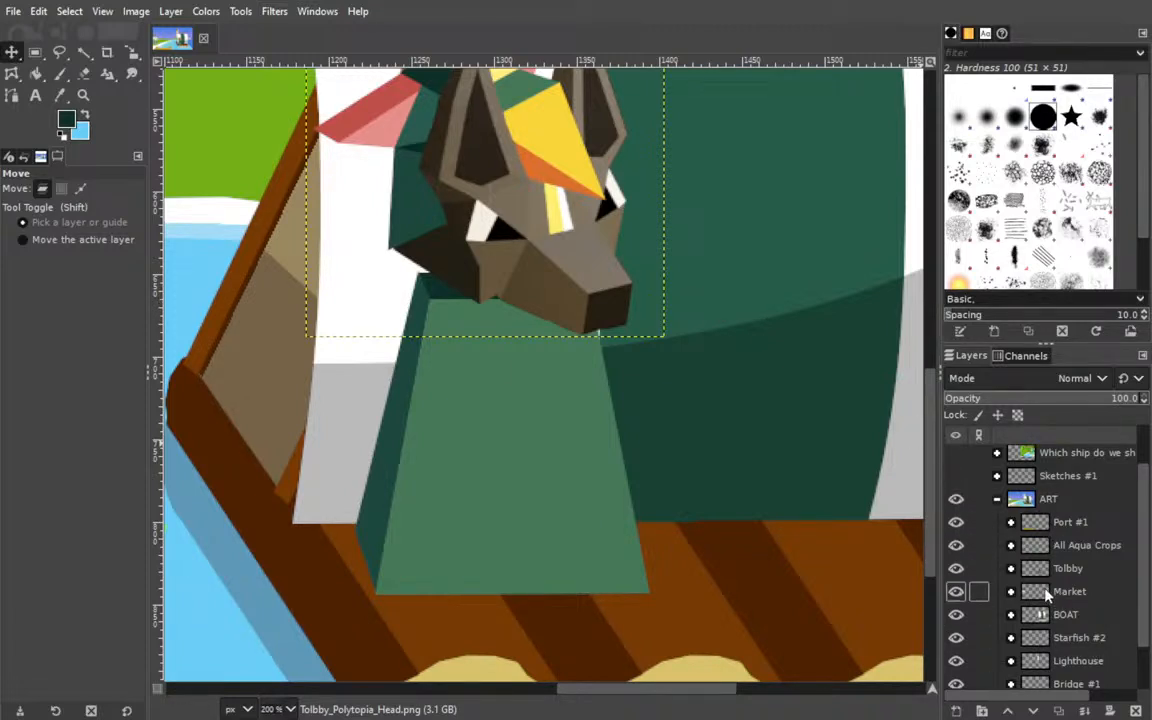
scroll(1050, 560, "down", 2)
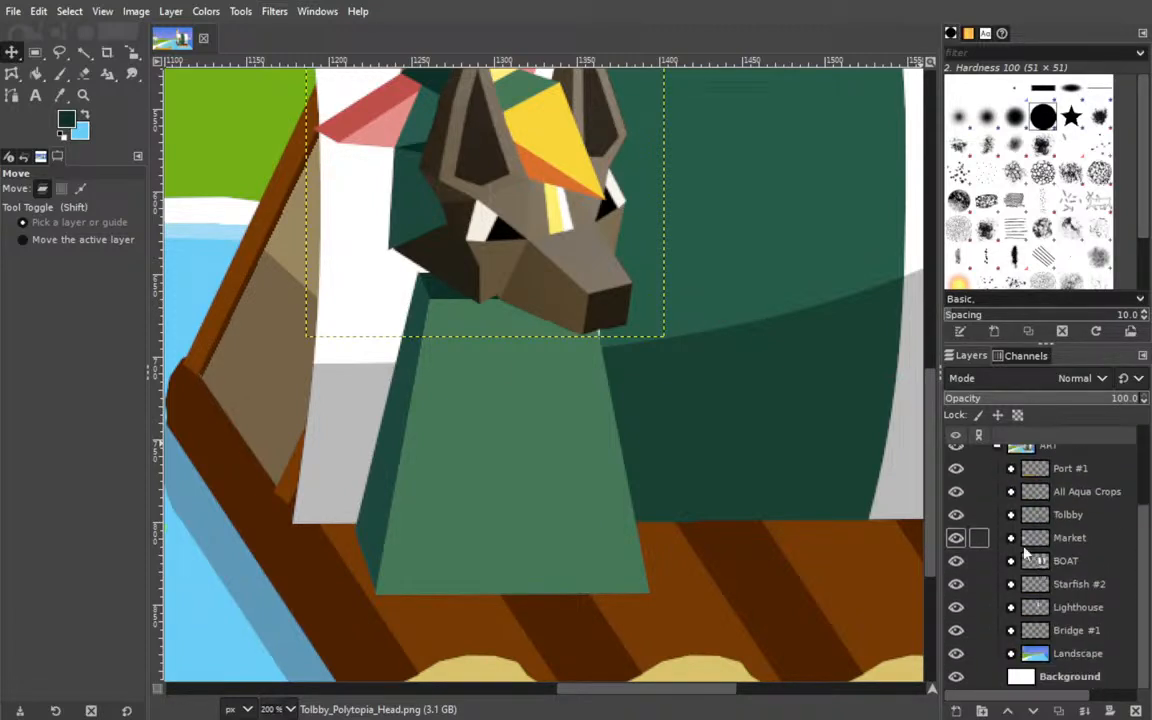
left_click(1011, 514)
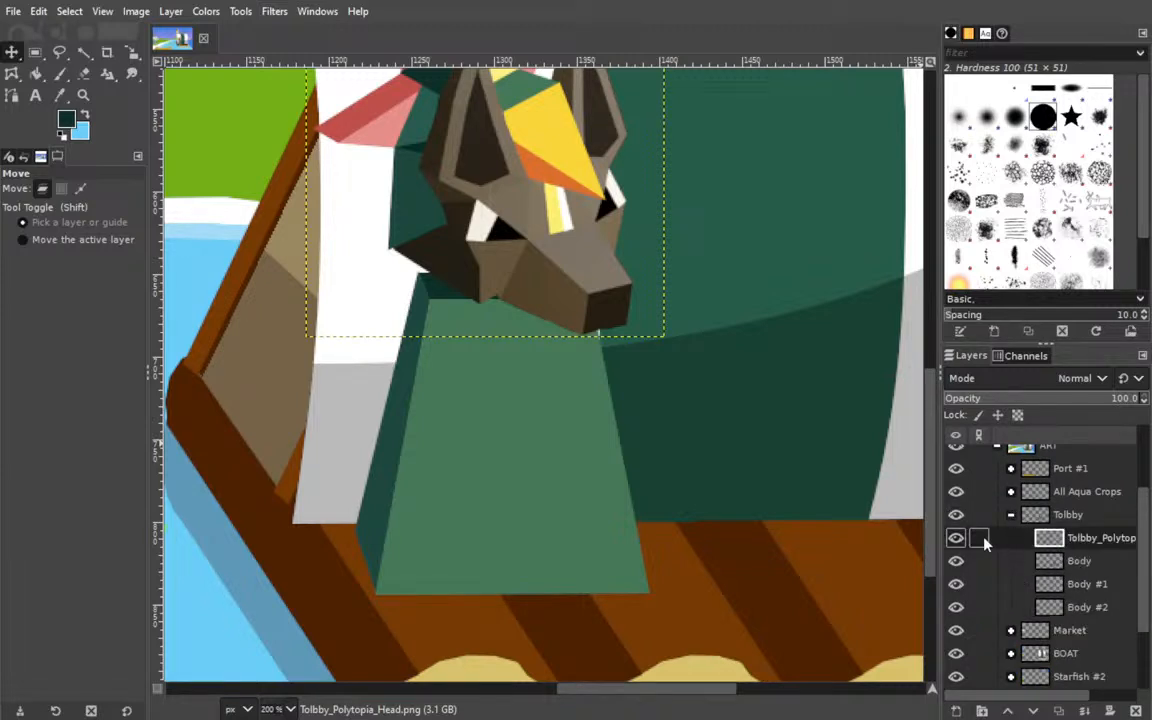
left_click_drag(985, 541, 985, 605)
left_click_drag(493, 257, 540, 257)
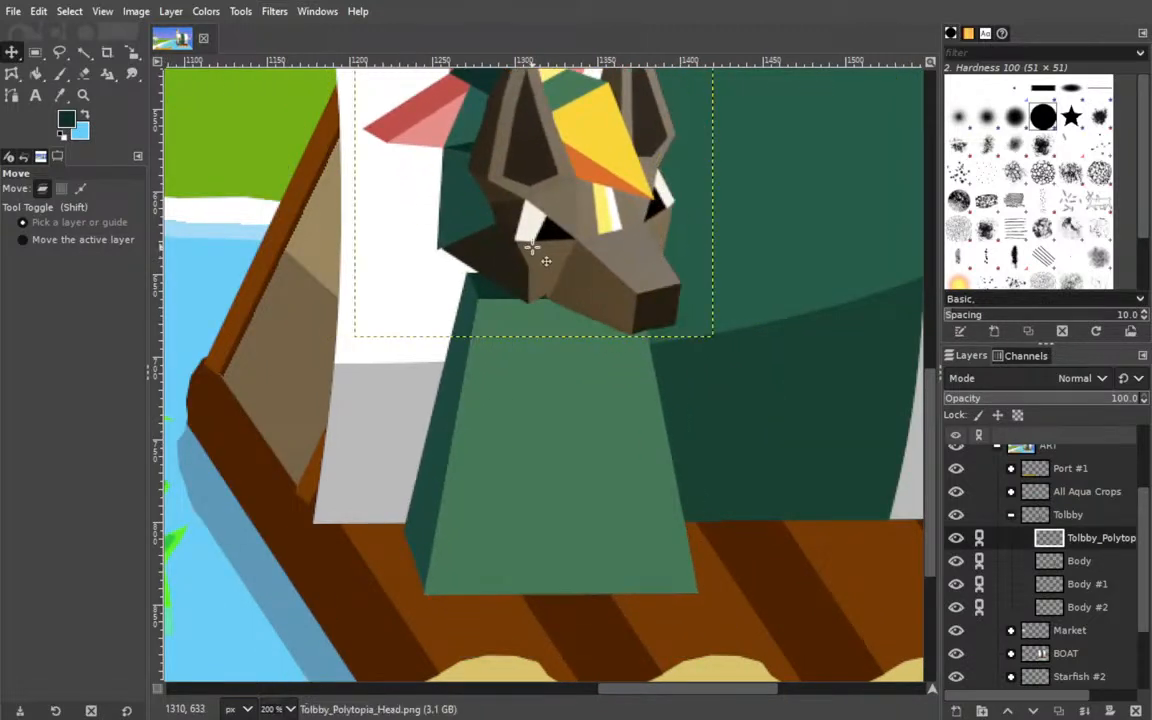
Save the illustration and zoom out to the whole scene.
key("ctrl+s")
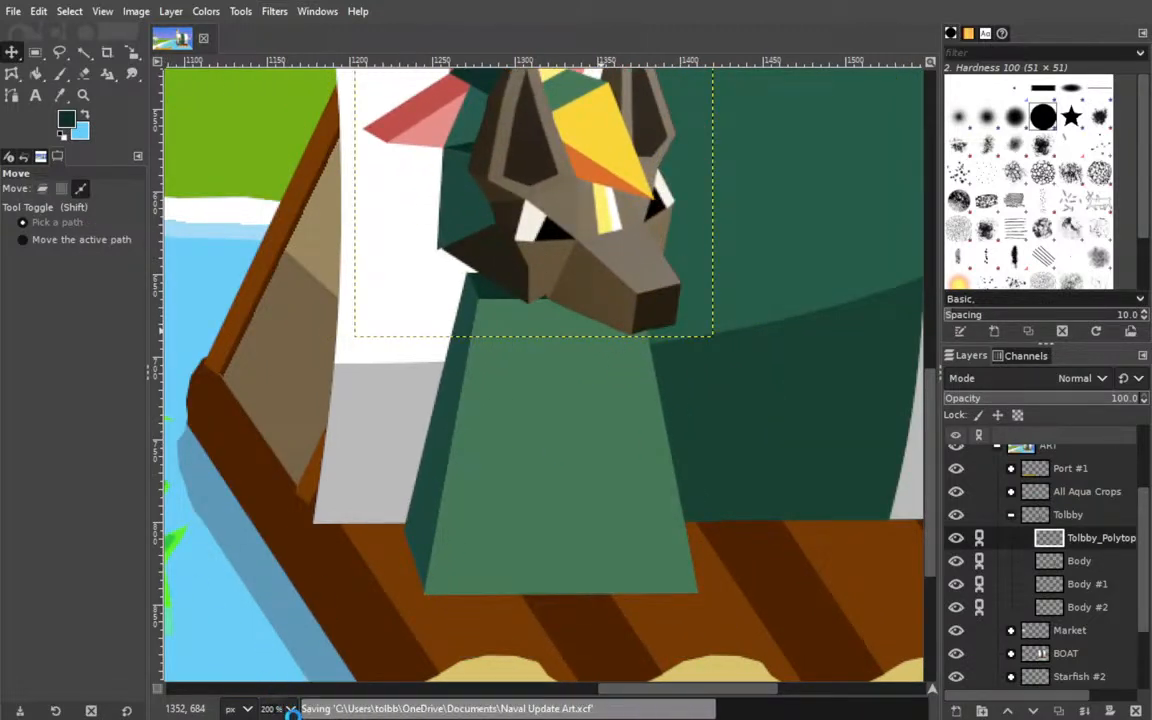
left_click(281, 624)
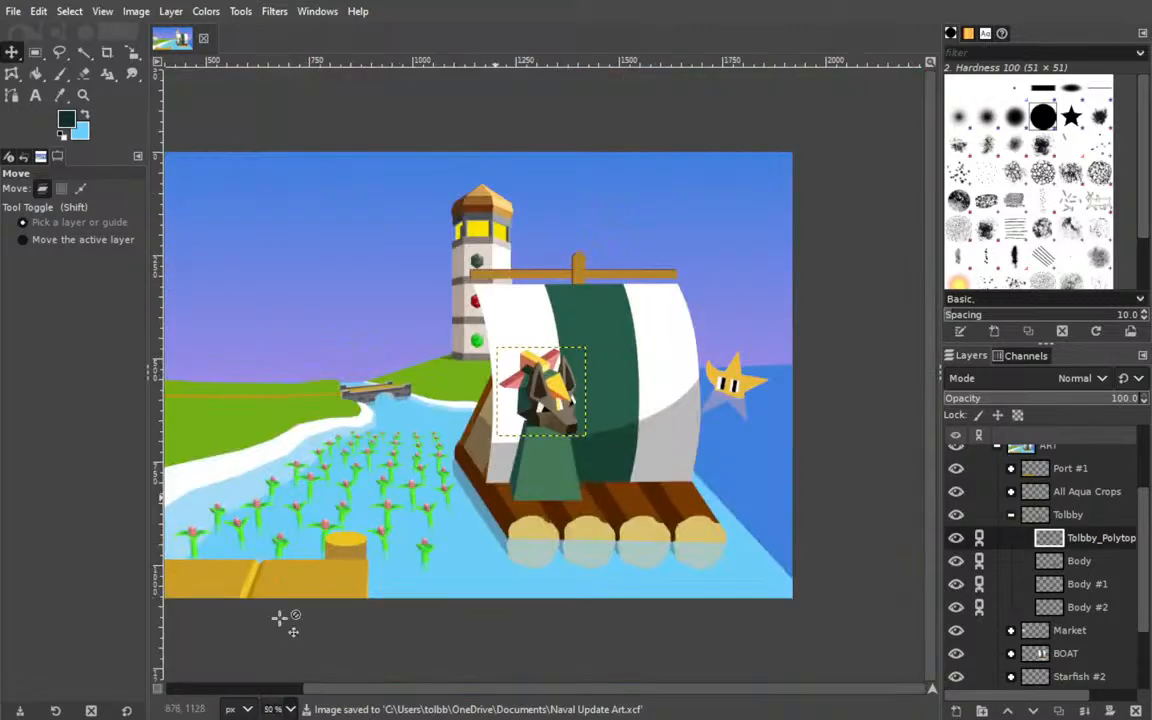
Try to move the linked Tolbby figure left off the raft, over the aqua crops beside the sail.
left_click(534, 466)
left_click_drag(534, 467, 433, 437)
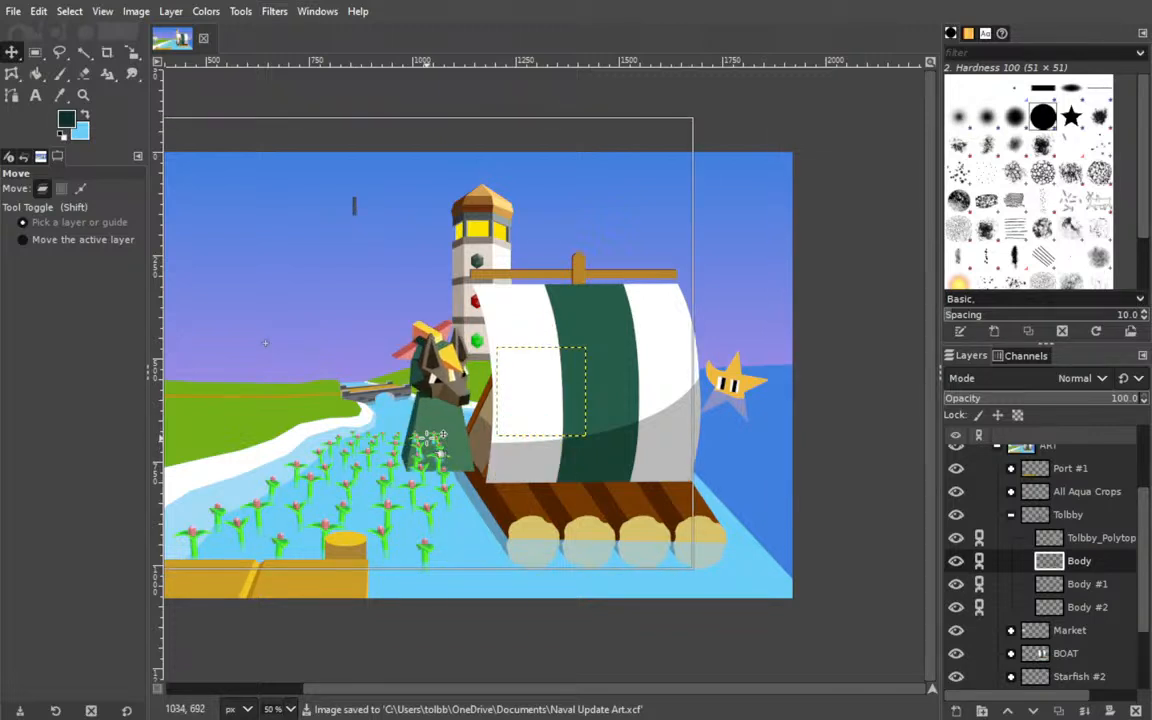
key("Page_Up")
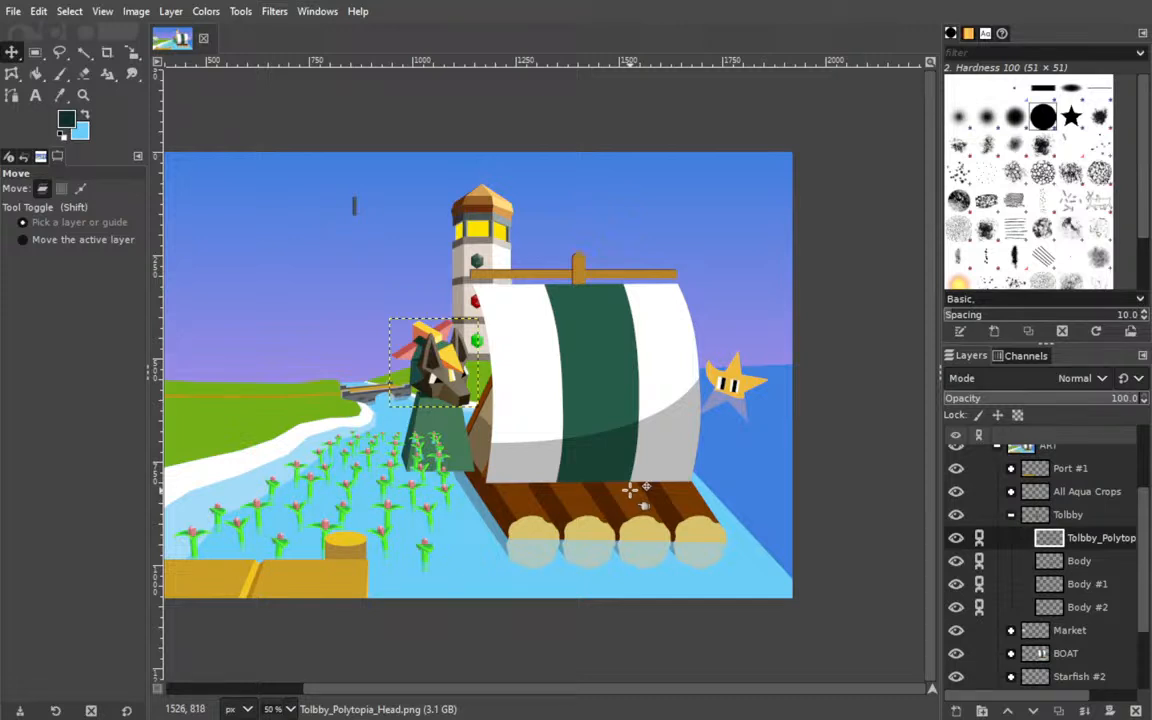
Undo the moves of the whole Tolbby figure and the linking of its layers.
key("ctrl+z")
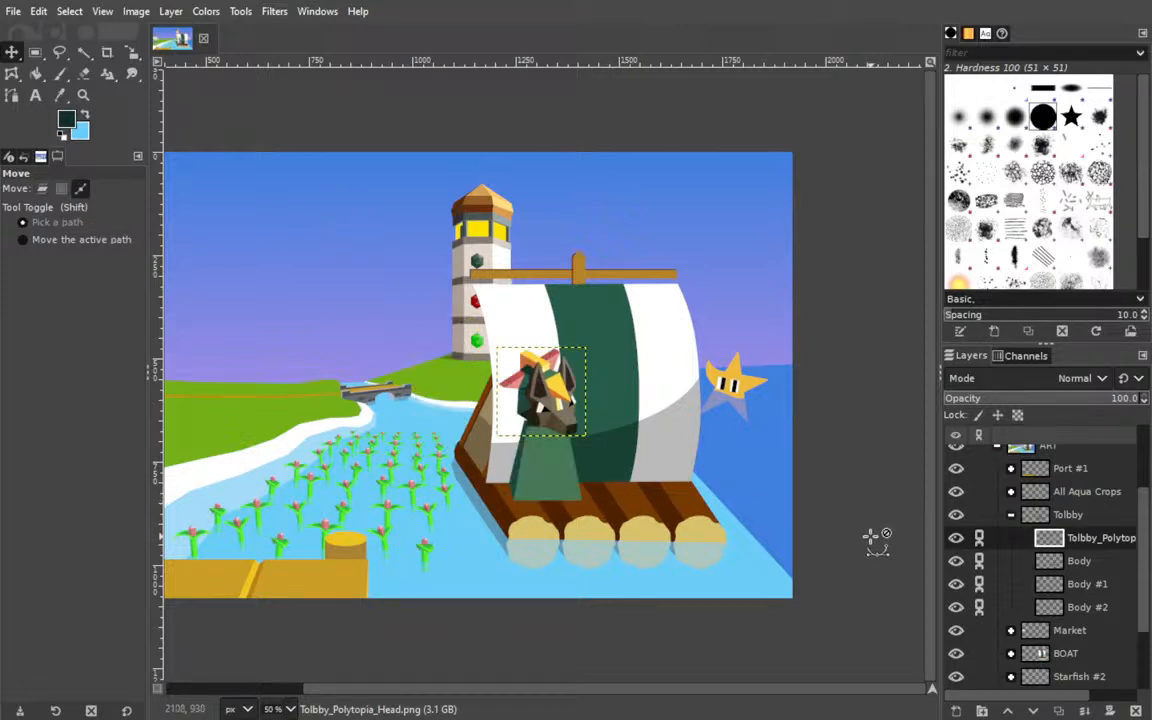
key("ctrl+z")
key("ctrl+z")
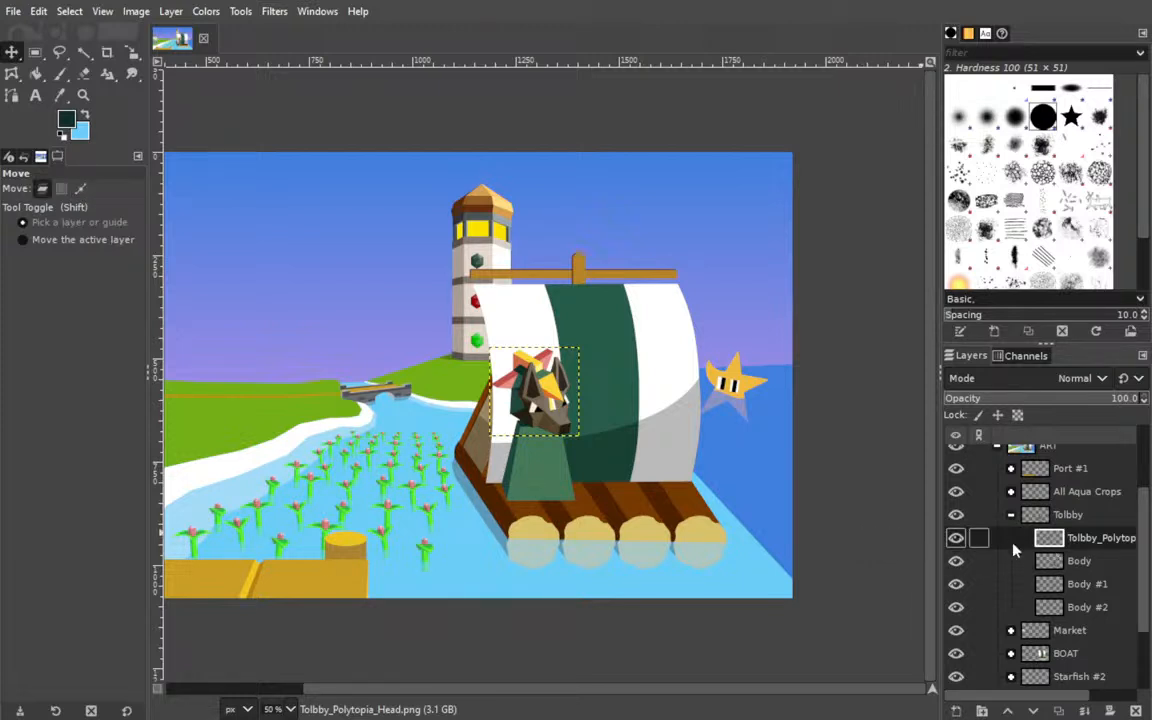
scroll(1027, 562, "down", 3)
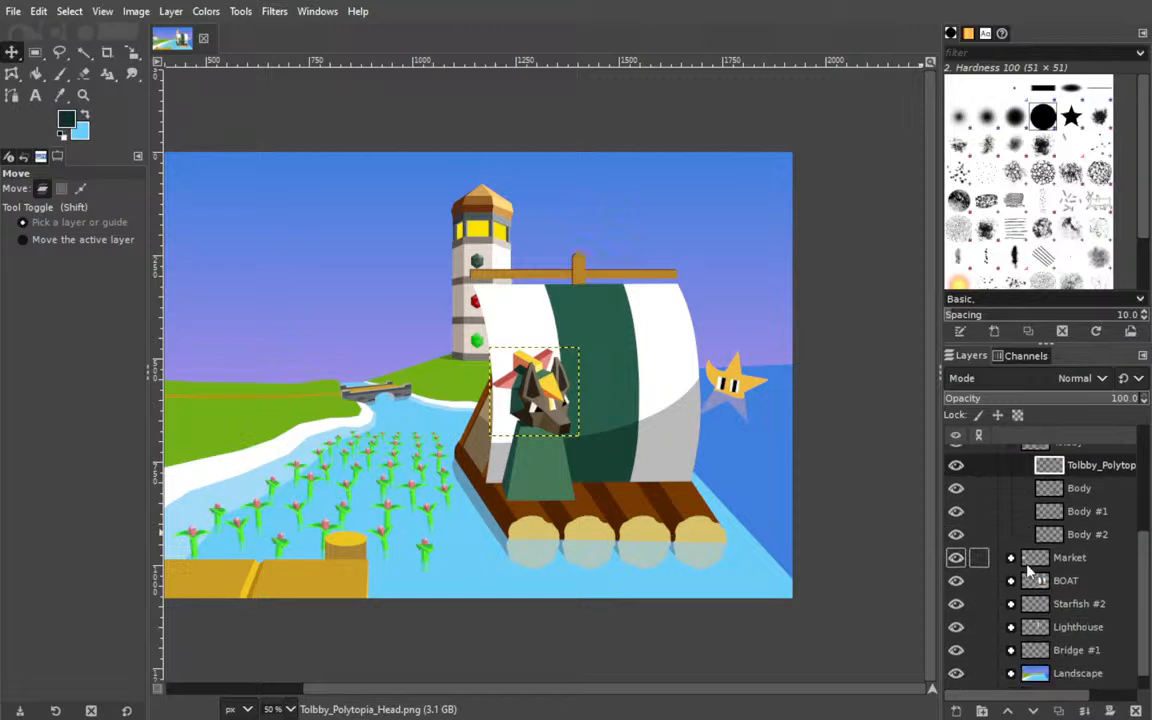
Unlink the light pillar layers inside Pillars copy #2 of the Lighthouse group and check the neighbouring pillar subgroups for links.
left_click(1011, 628)
scroll(1014, 622, "down", 4)
scroll(1022, 601, "down", 10)
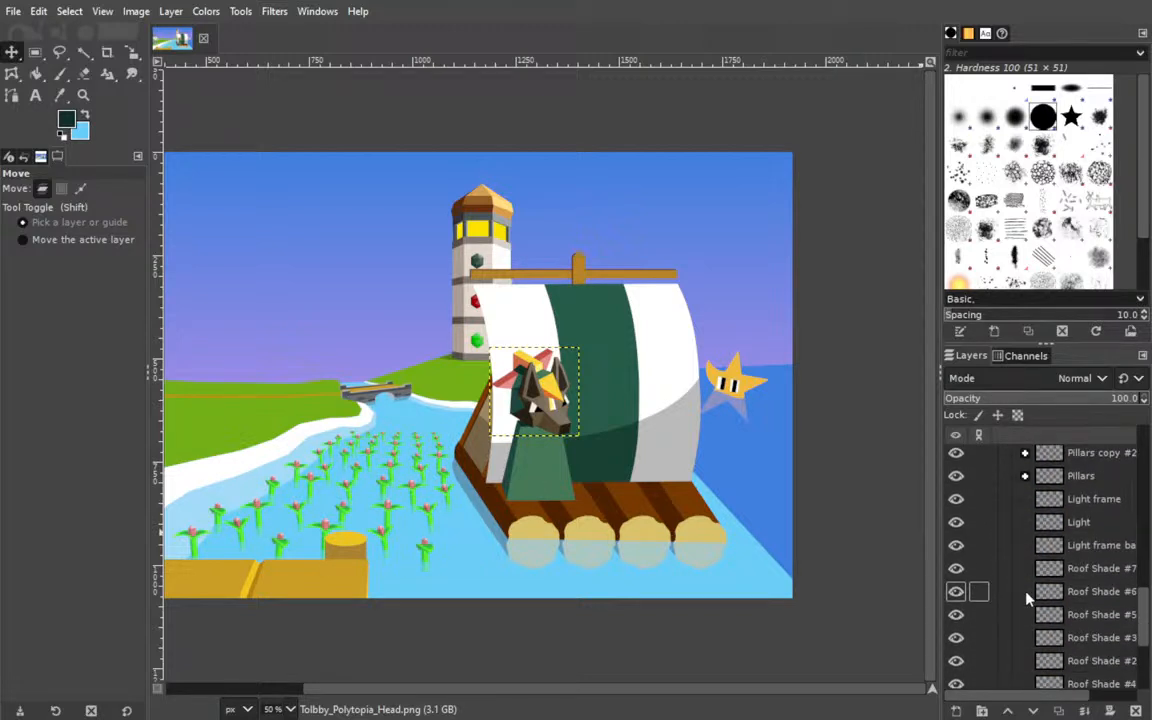
scroll(1023, 605, "up", 5)
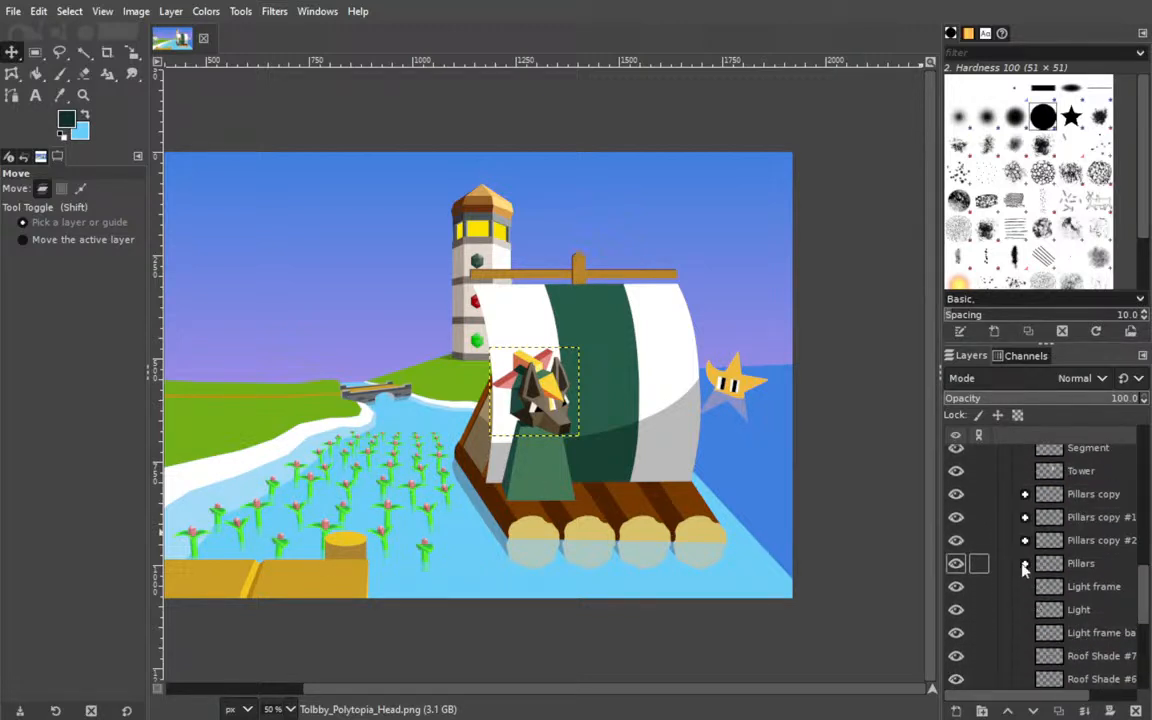
left_click(1024, 564)
left_click(1024, 563)
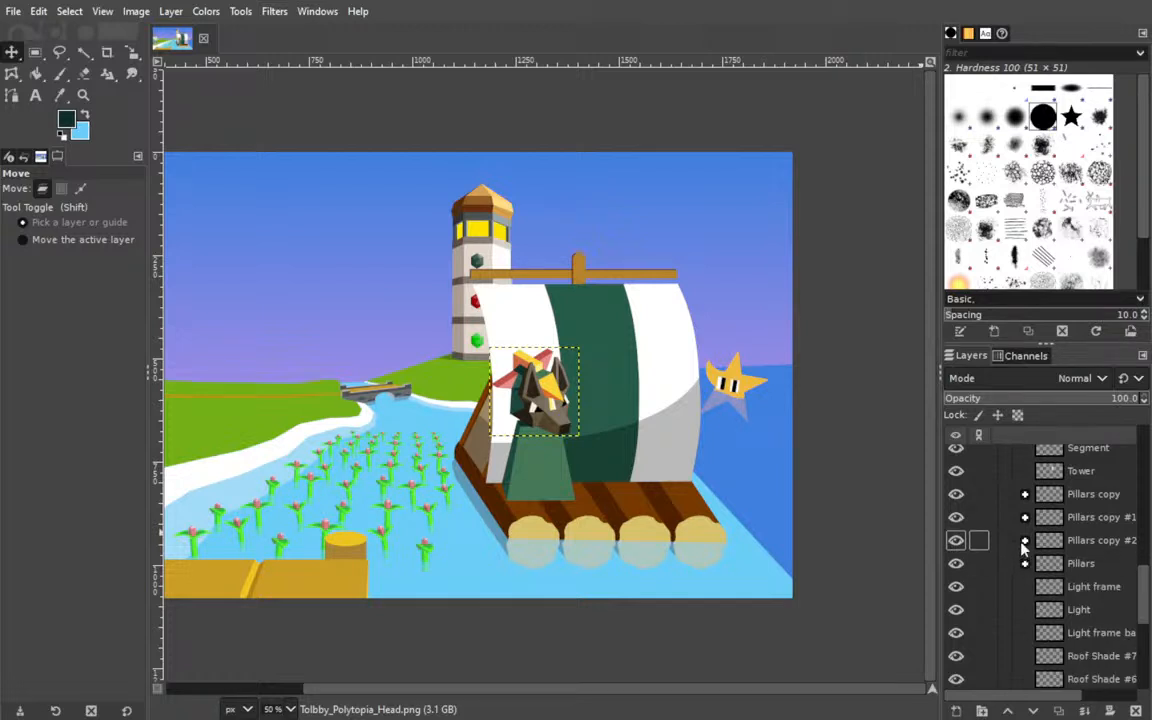
left_click(1024, 540)
left_click(979, 563)
left_click(979, 586)
left_click(979, 586)
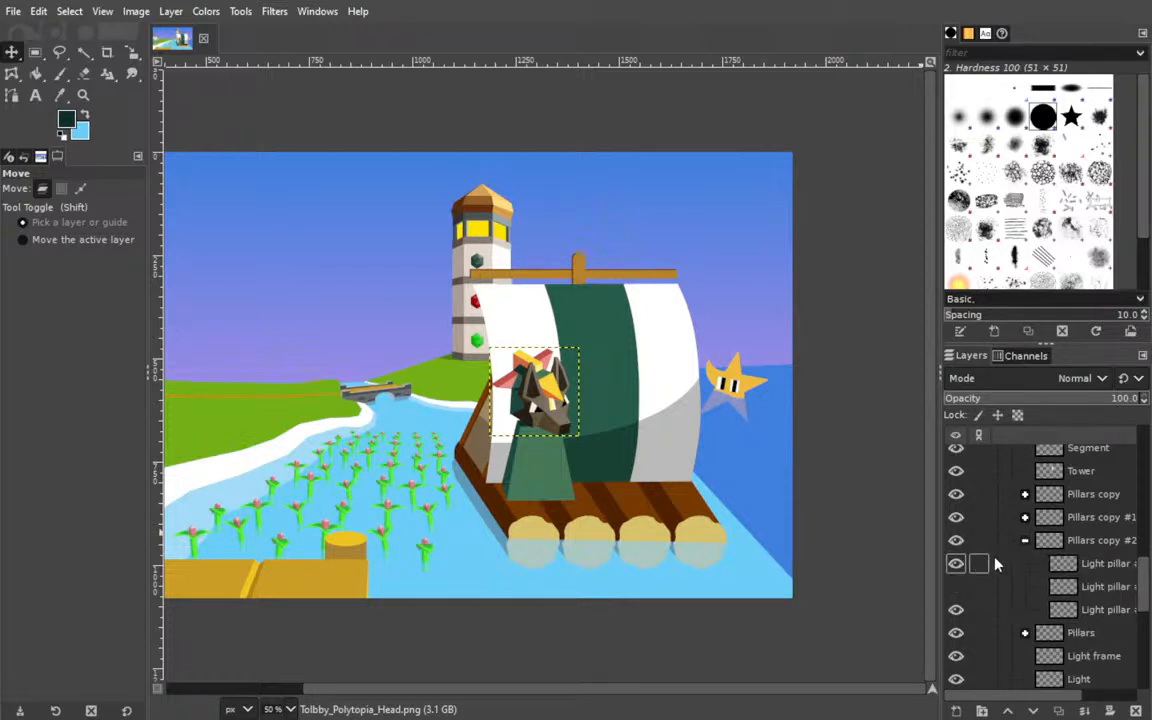
left_click(1024, 540)
left_click(1024, 517)
left_click(1024, 517)
scroll(1030, 500, "up", 5)
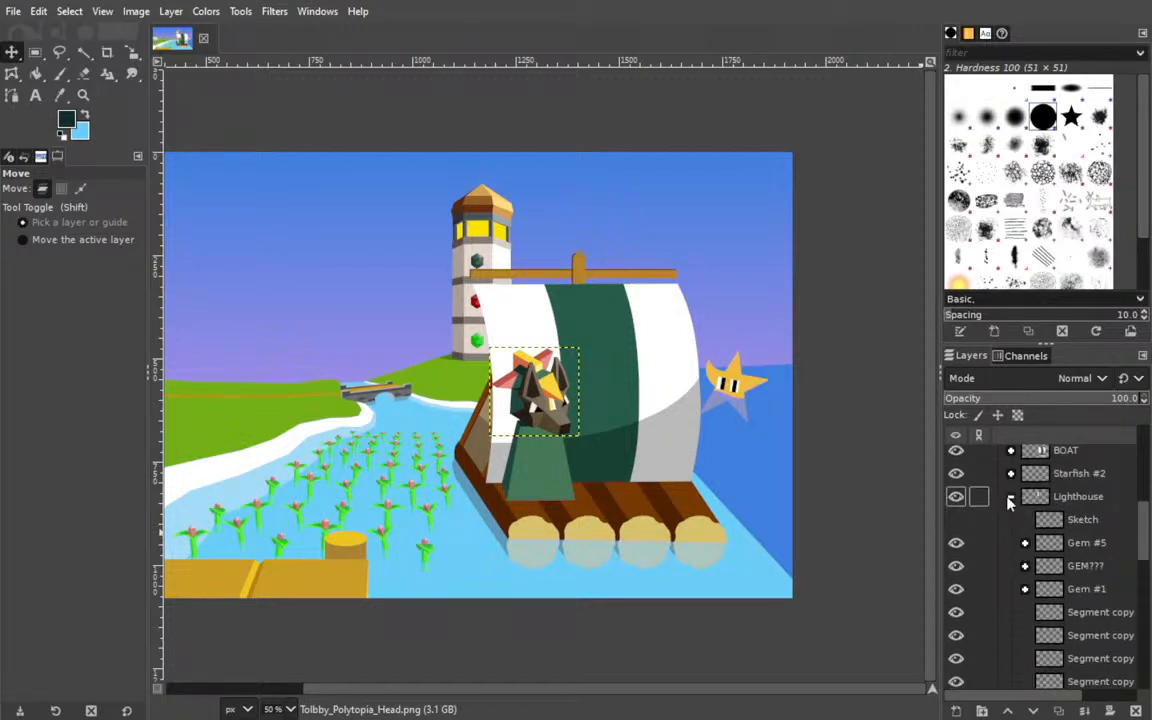
left_click(1012, 497)
scroll(1030, 540, "up", 3)
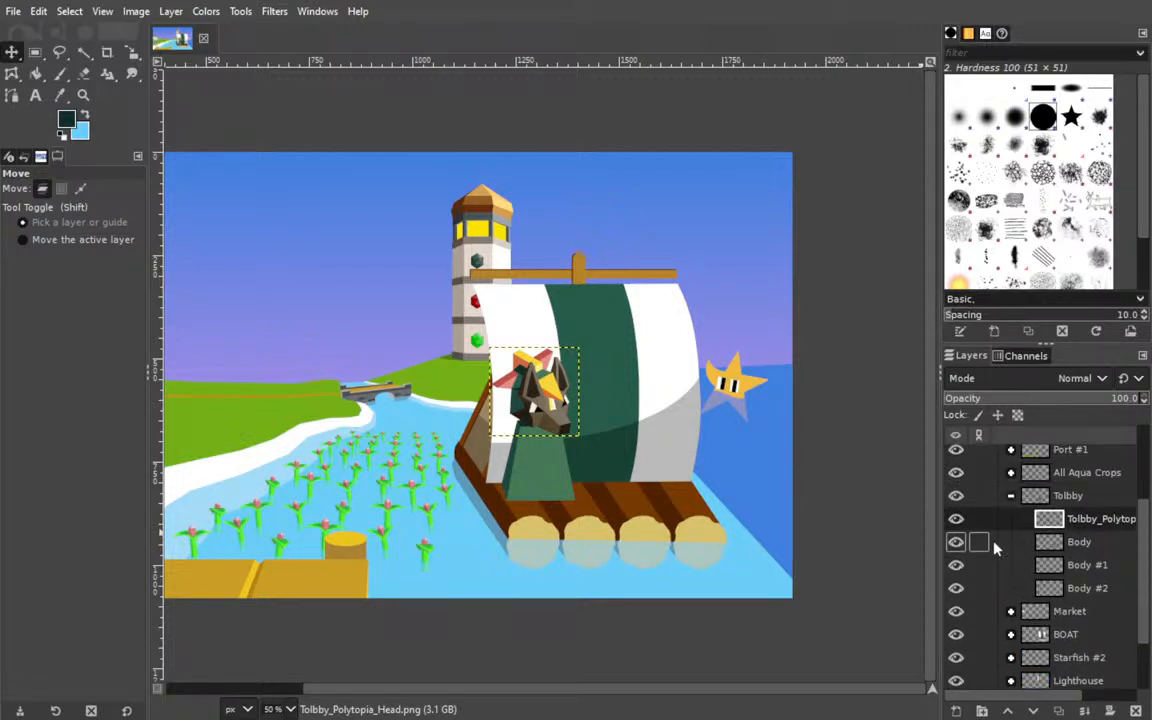
Link Tolbby's head and three body layers, move them together slightly left and up on the raft, and save the illustration.
left_click(979, 588)
left_click(979, 565)
left_click(980, 543)
left_click(979, 519)
mouse_move(534, 470)
left_mouse_down()
mouse_move(380, 363)
mouse_move(531, 456)
mouse_move(608, 410)
mouse_move(648, 441)
mouse_move(483, 463)
mouse_move(531, 448)
left_mouse_up()
mouse_move(531, 447)
left_mouse_down()
mouse_move(537, 478)
mouse_move(557, 487)
mouse_move(522, 469)
mouse_move(521, 444)
mouse_move(519, 467)
left_mouse_up()
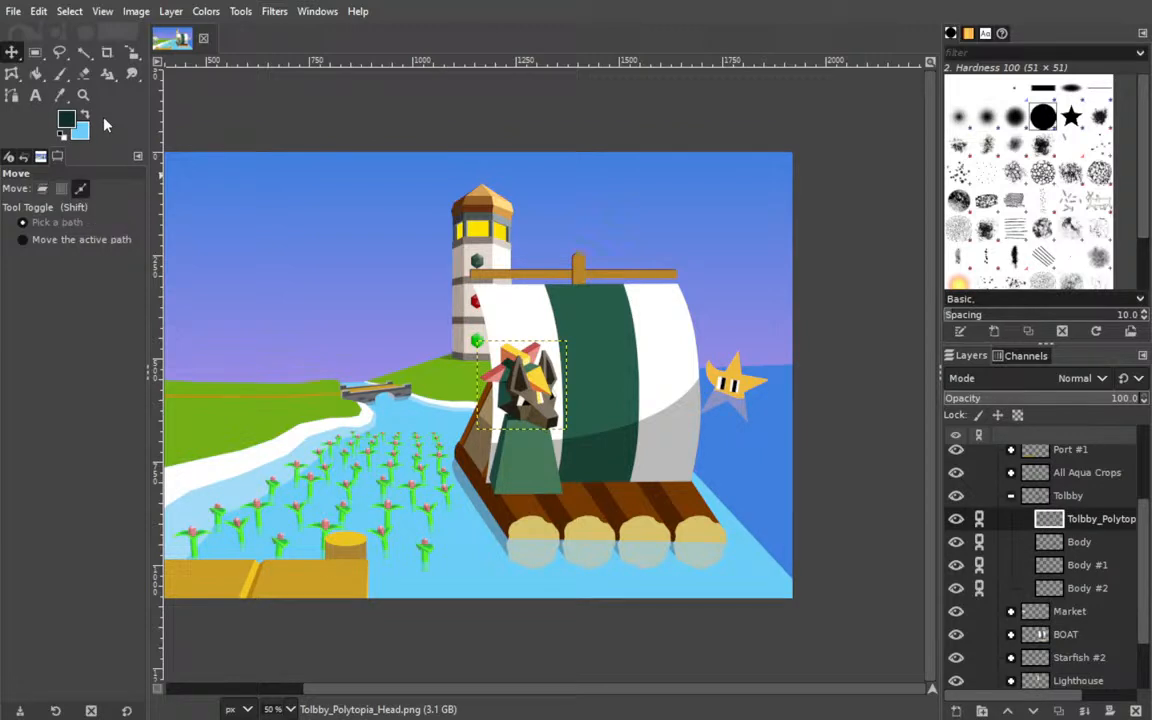
key("ctrl+s")
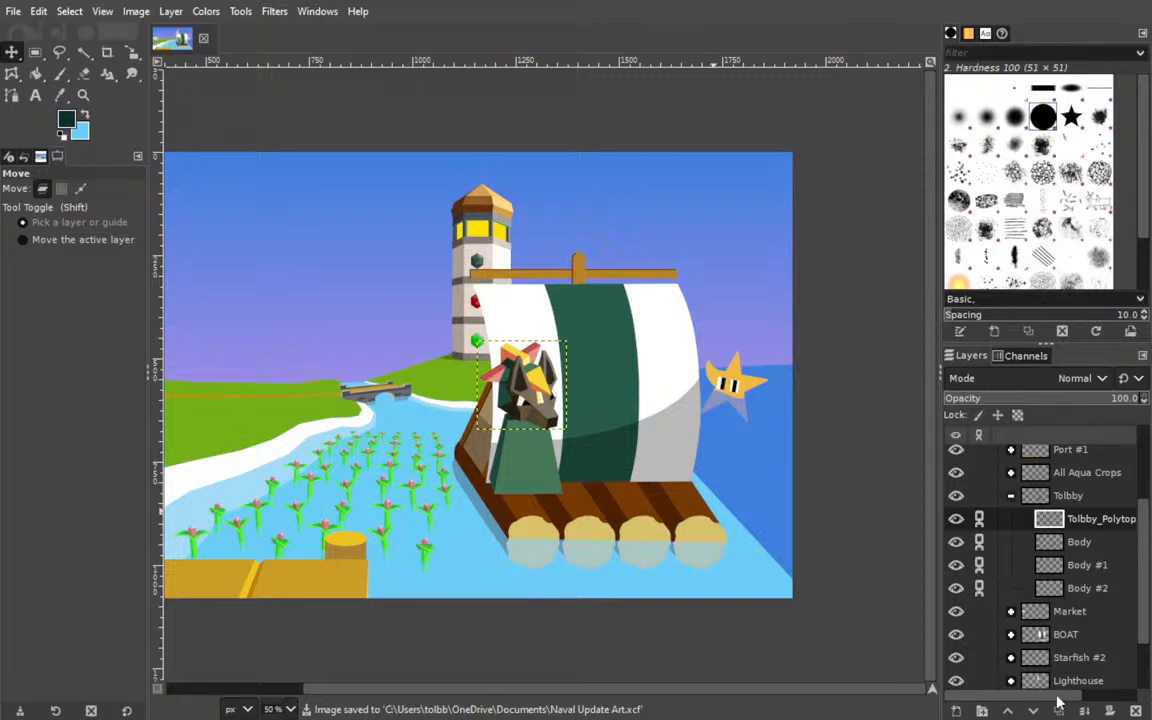
Add a layer named Foot in the Tolbby group and outline a closed rectangular path about 80 by 68 px over the body's lower right corner.
left_click(957, 708, "shift")
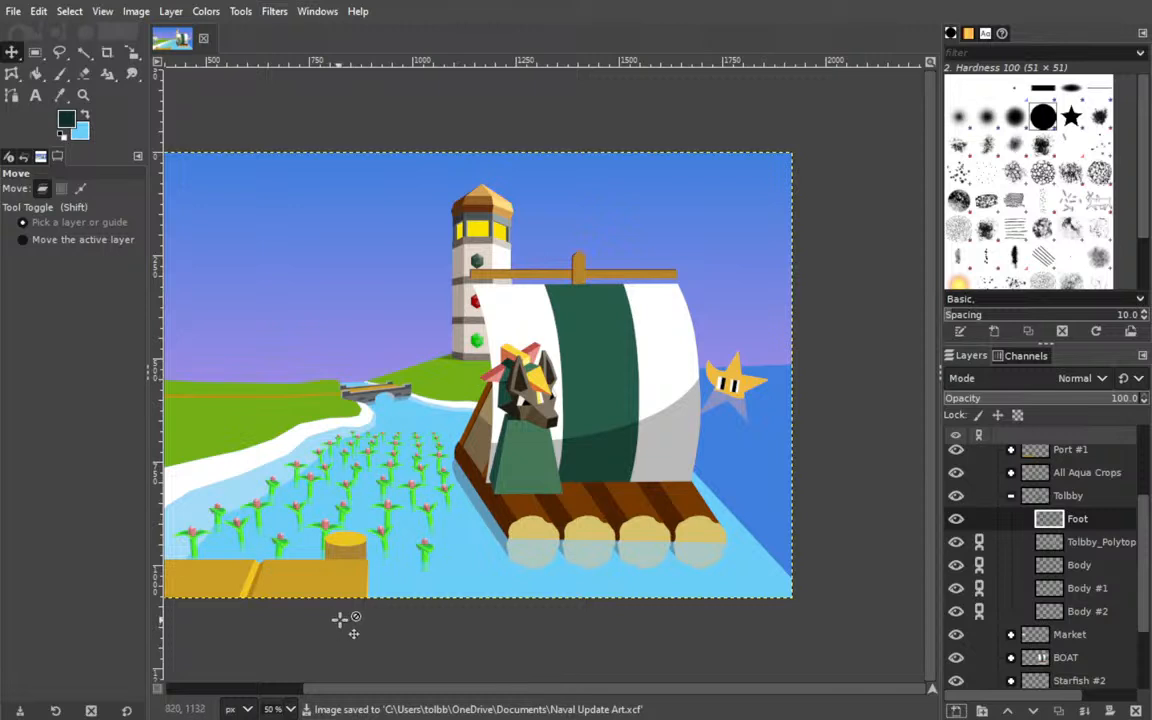
left_click(12, 100)
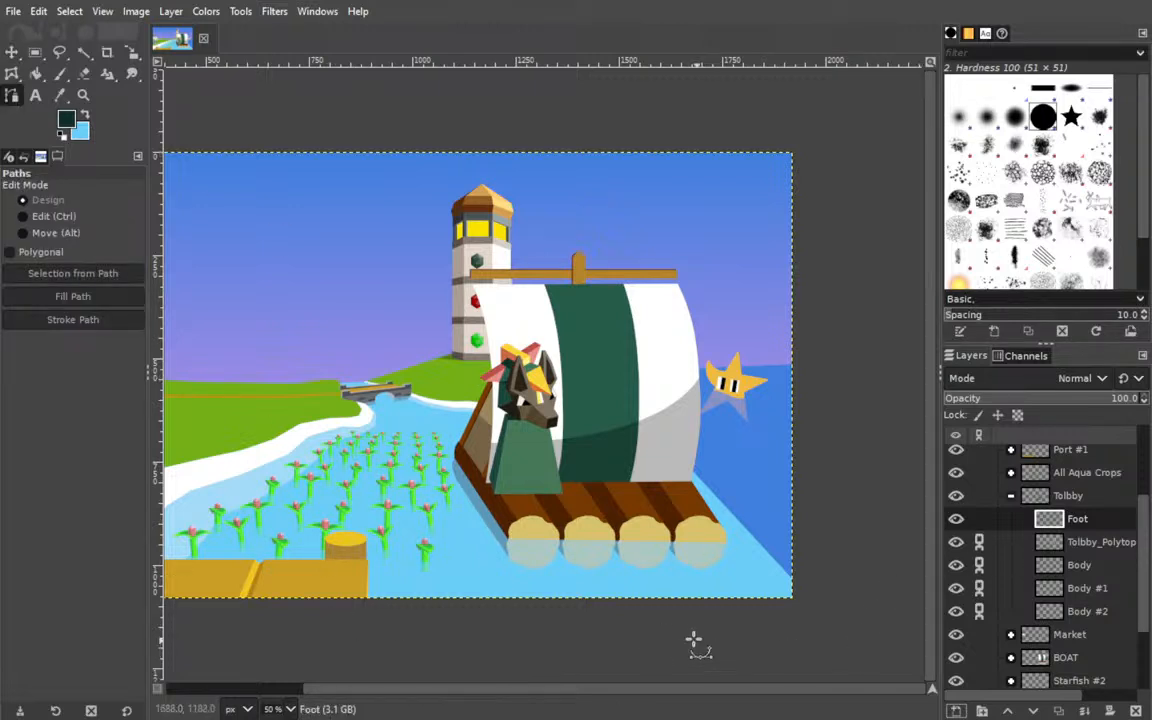
key("2")
left_click_drag(500, 590, 527, 217)
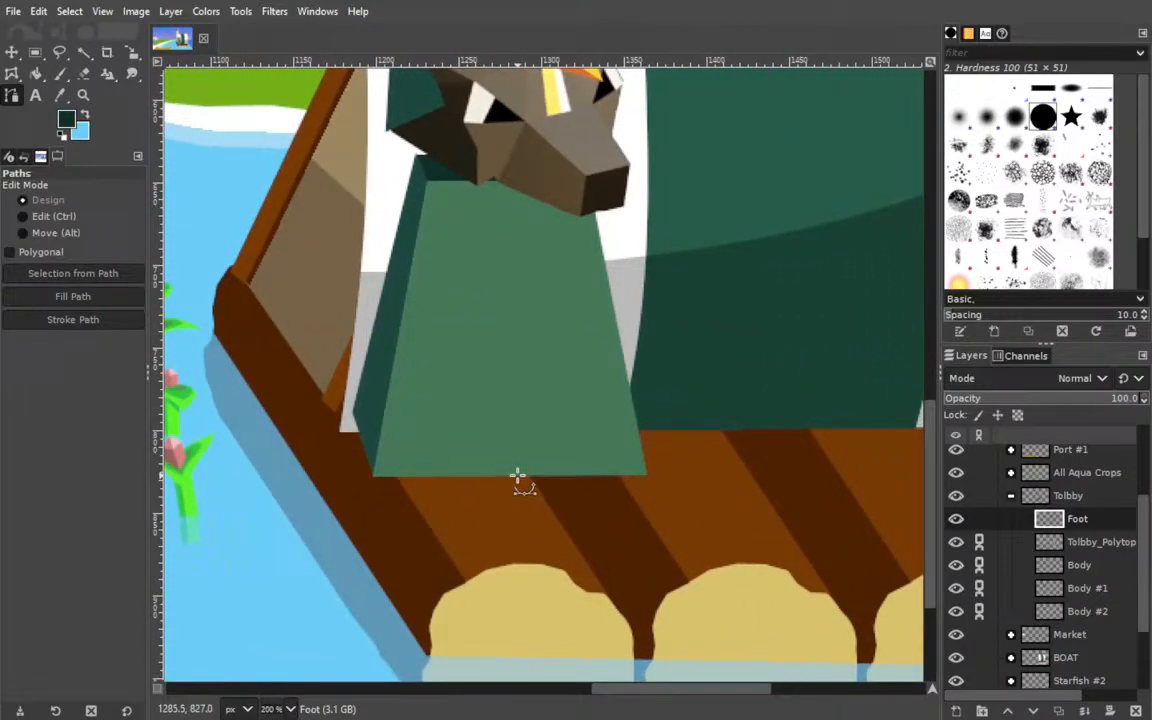
left_click(517, 475)
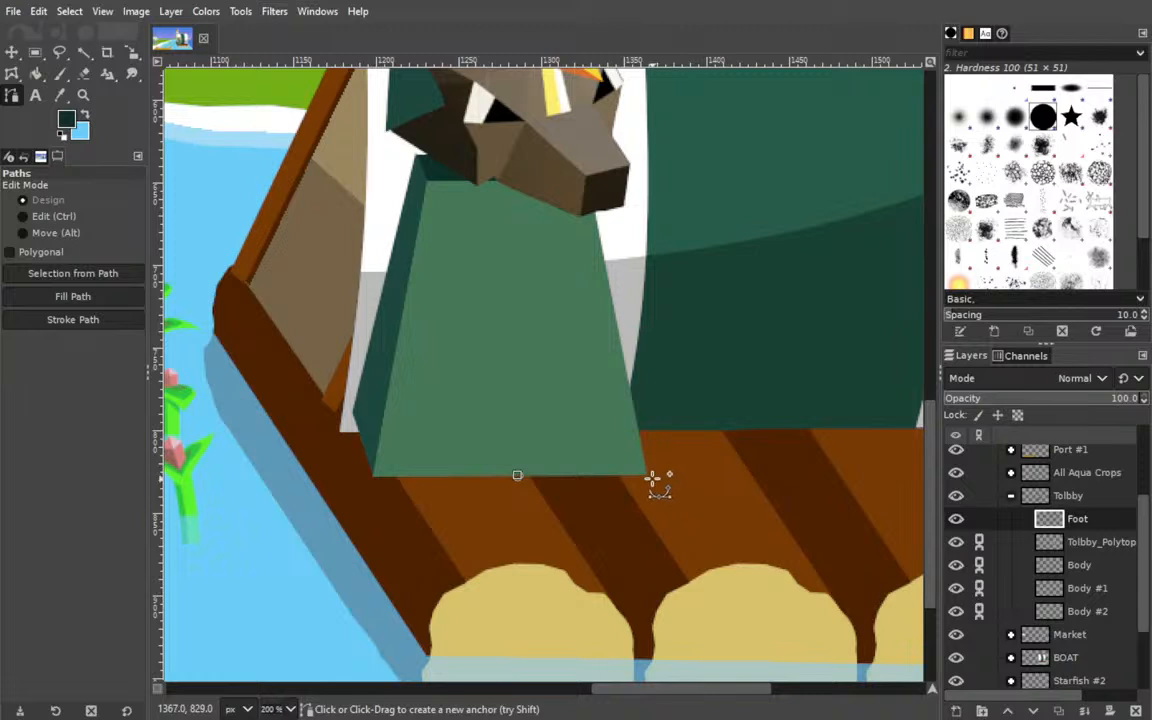
left_click(648, 475)
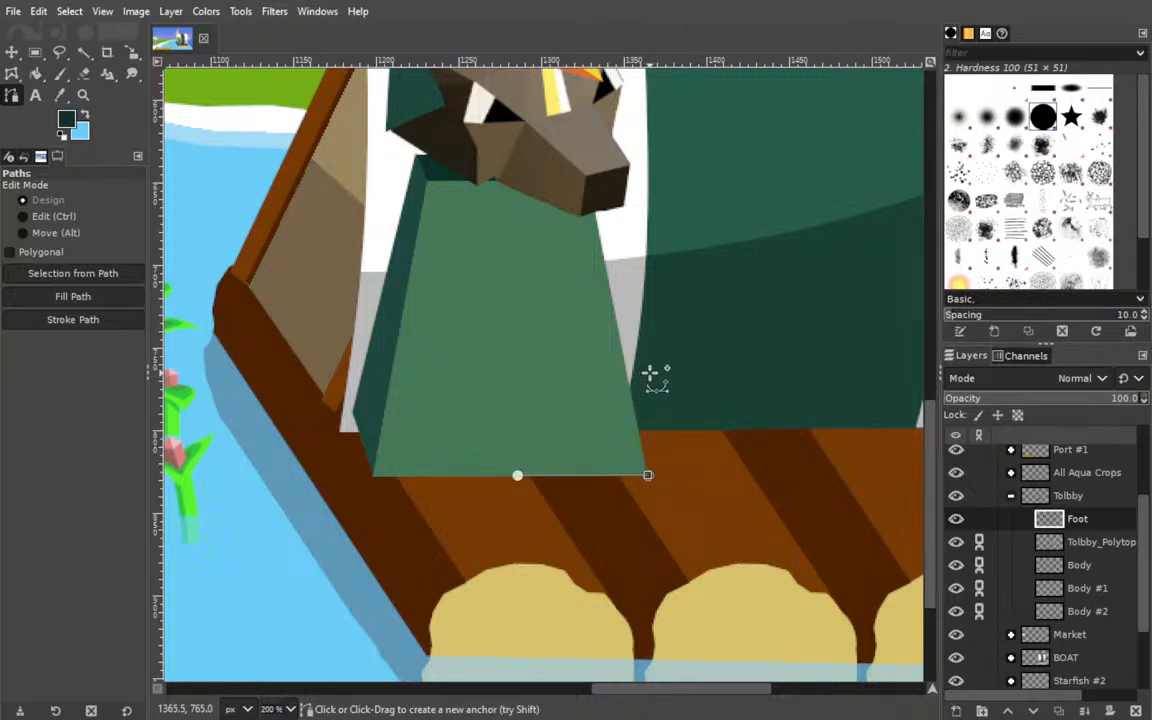
left_click(648, 375)
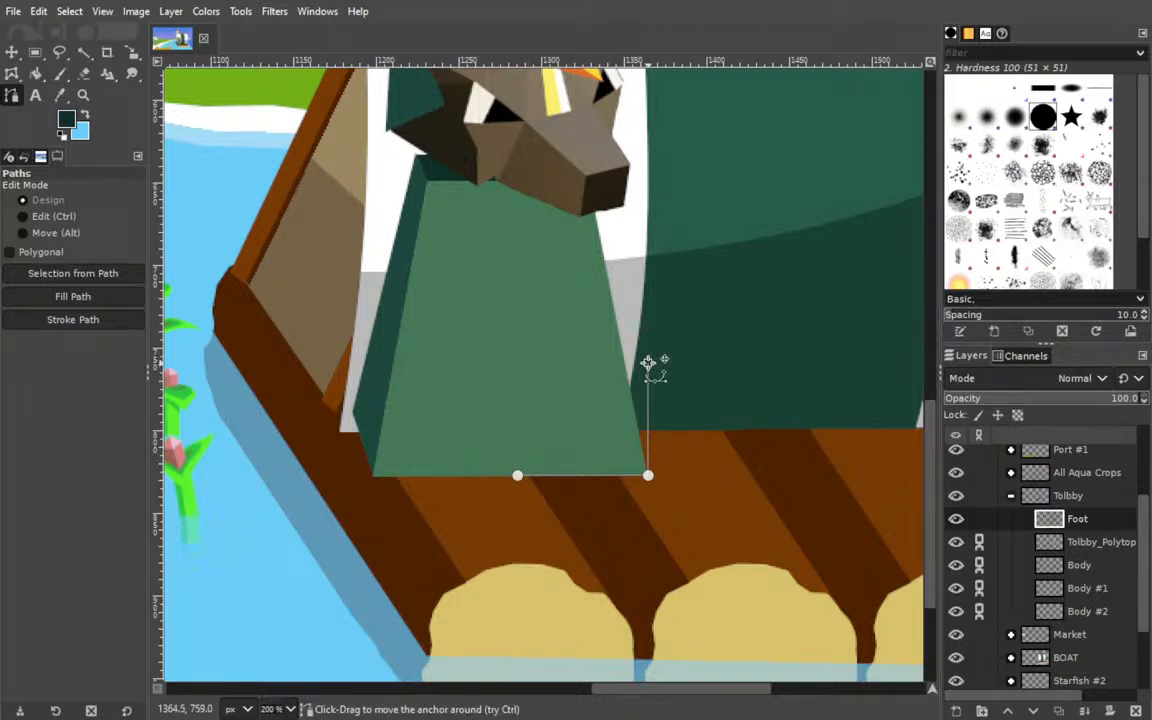
left_click(521, 365)
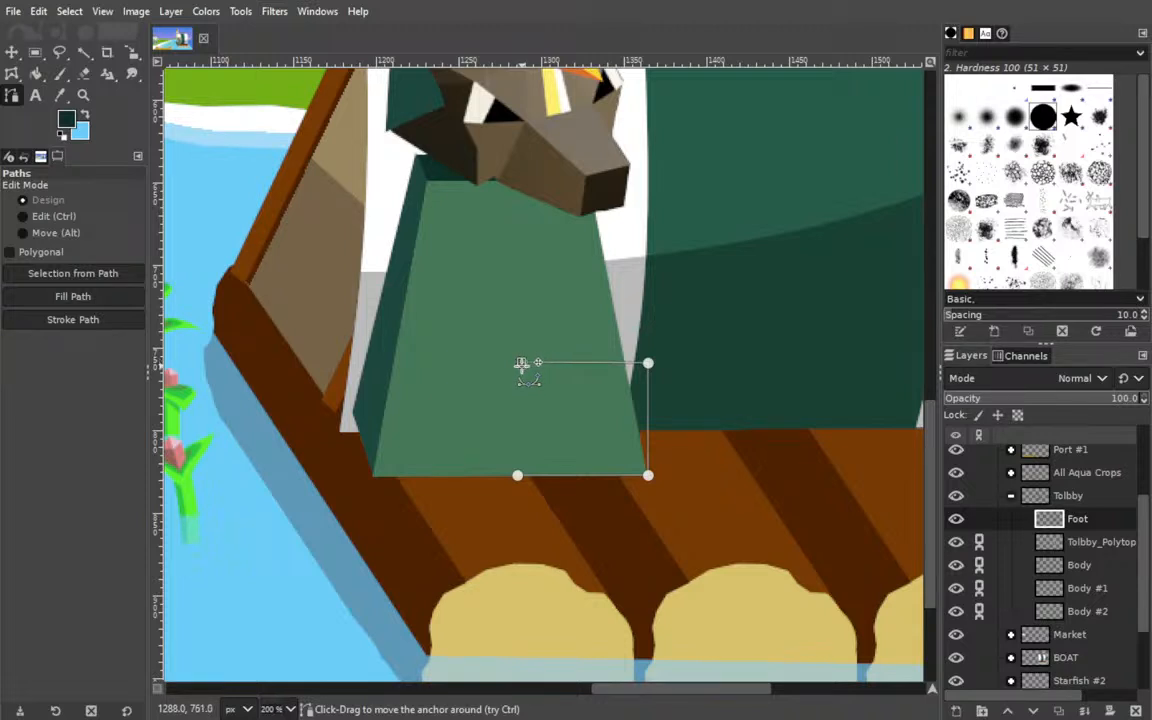
left_click(518, 476)
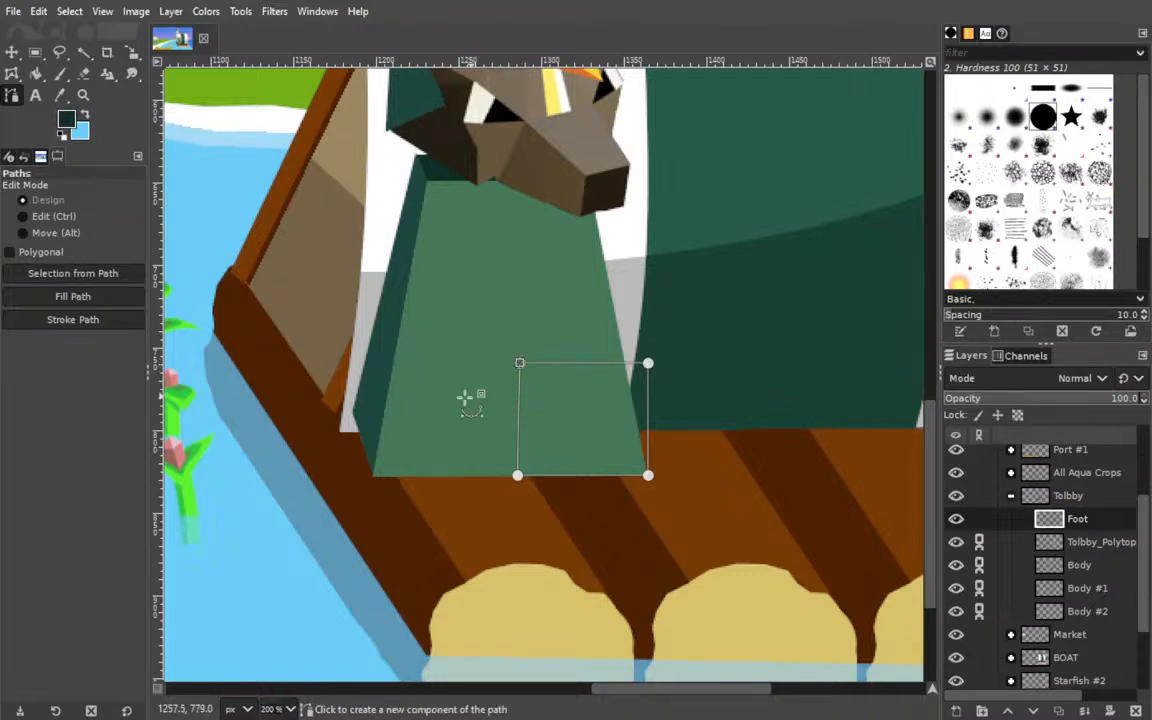
Sample the dark slate of the foot's front face from the Tolbby_Outro_Screen artwork and fill the rectangular path on the Foot layer.
scroll(1040, 545, "up", 3)
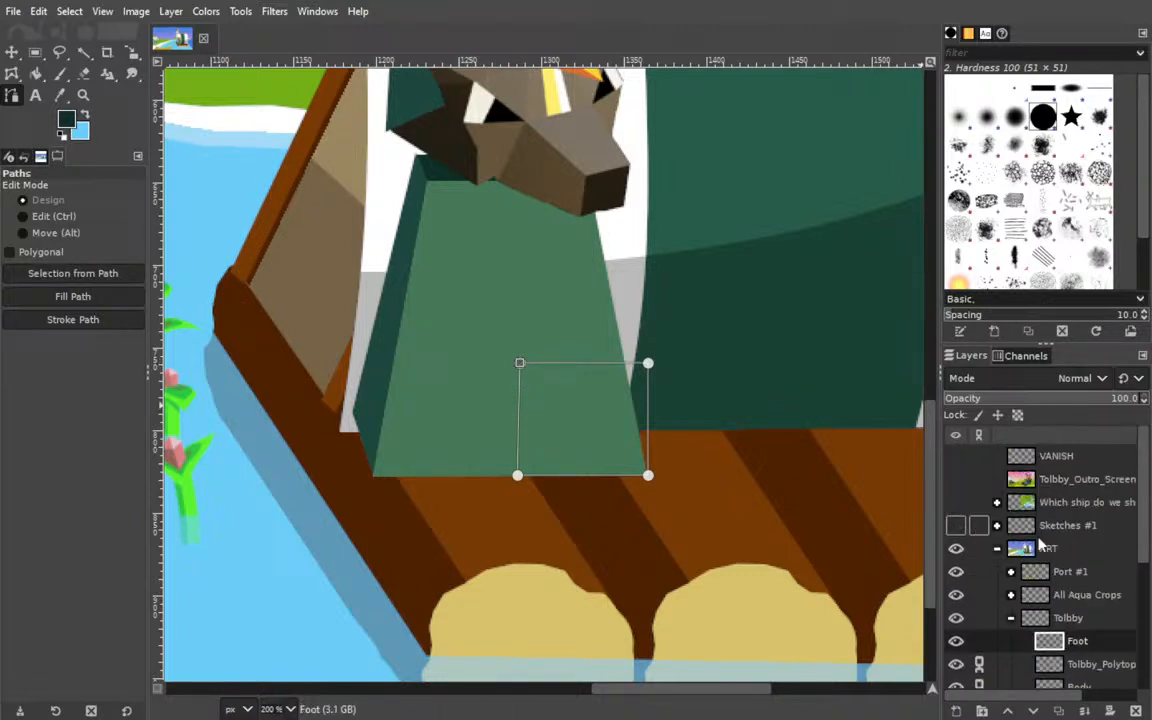
left_click(959, 479)
scroll(357, 508, "left", 1)
left_click_drag(357, 505, 342, 355)
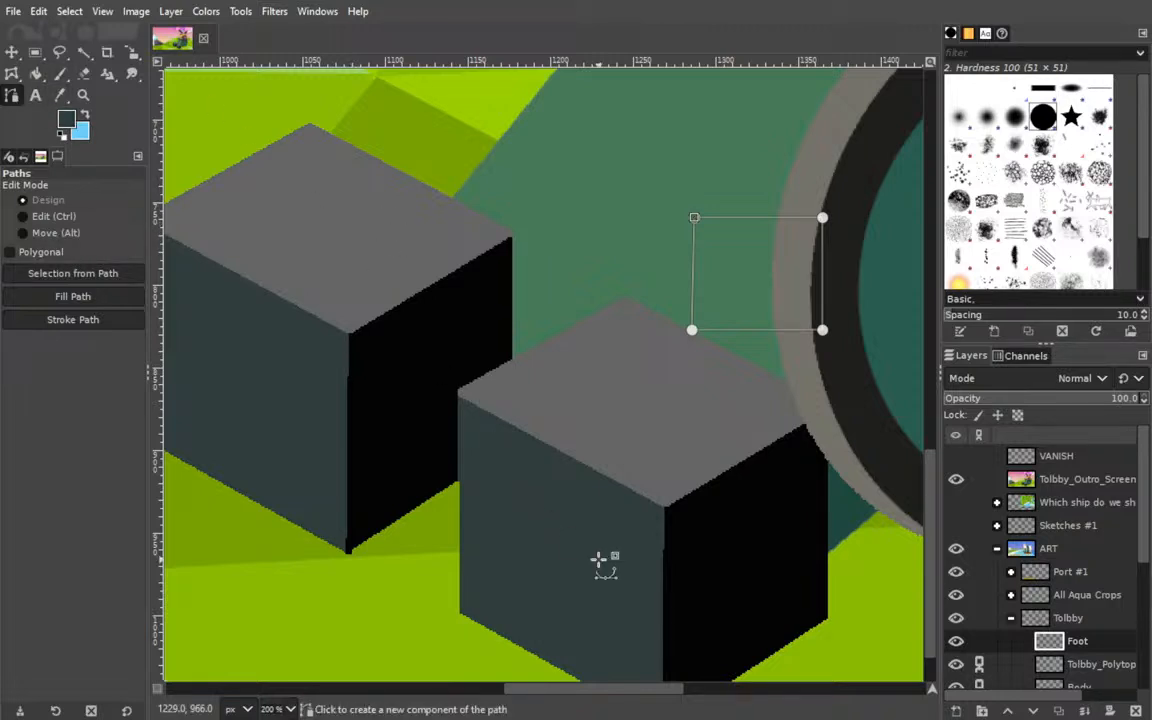
left_click(960, 480)
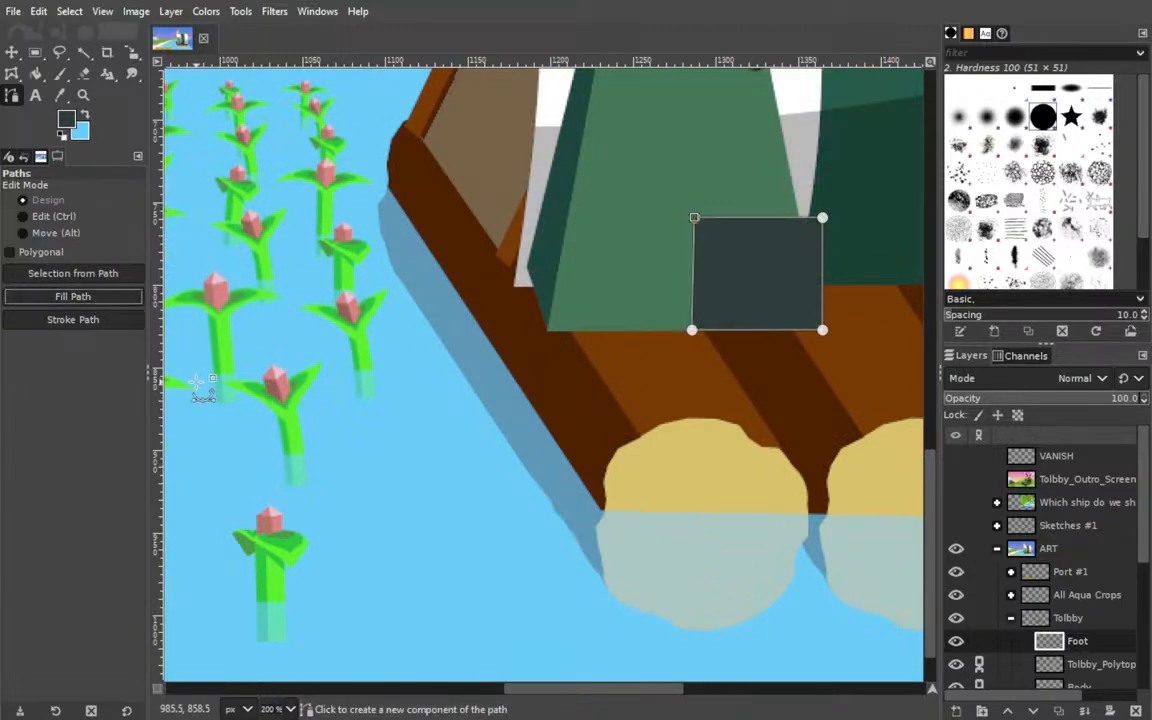
Move the slate foot rectangle slightly down and right, past the body's lower right corner onto the raft deck.
left_click(13, 54)
left_click_drag(638, 334, 363, 489)
left_click_drag(471, 429, 512, 494)
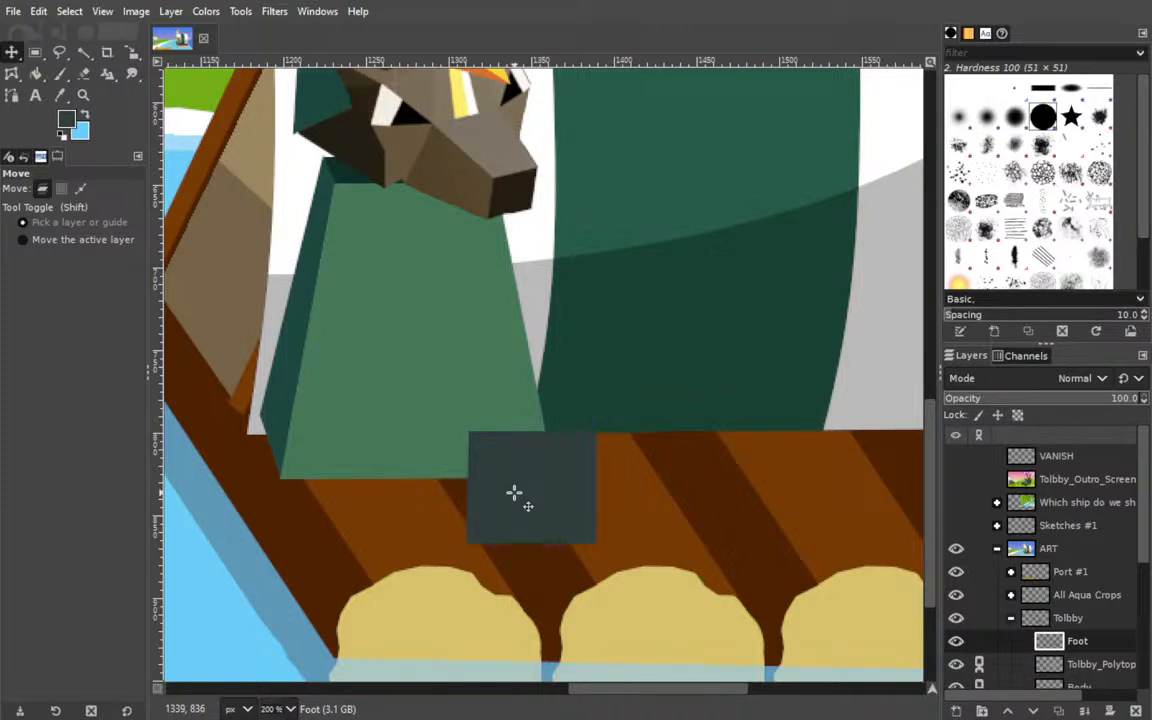
Add a Foot #1 layer above Foot and move the slate rectangle onto the body's lower left corner.
left_click(12, 95)
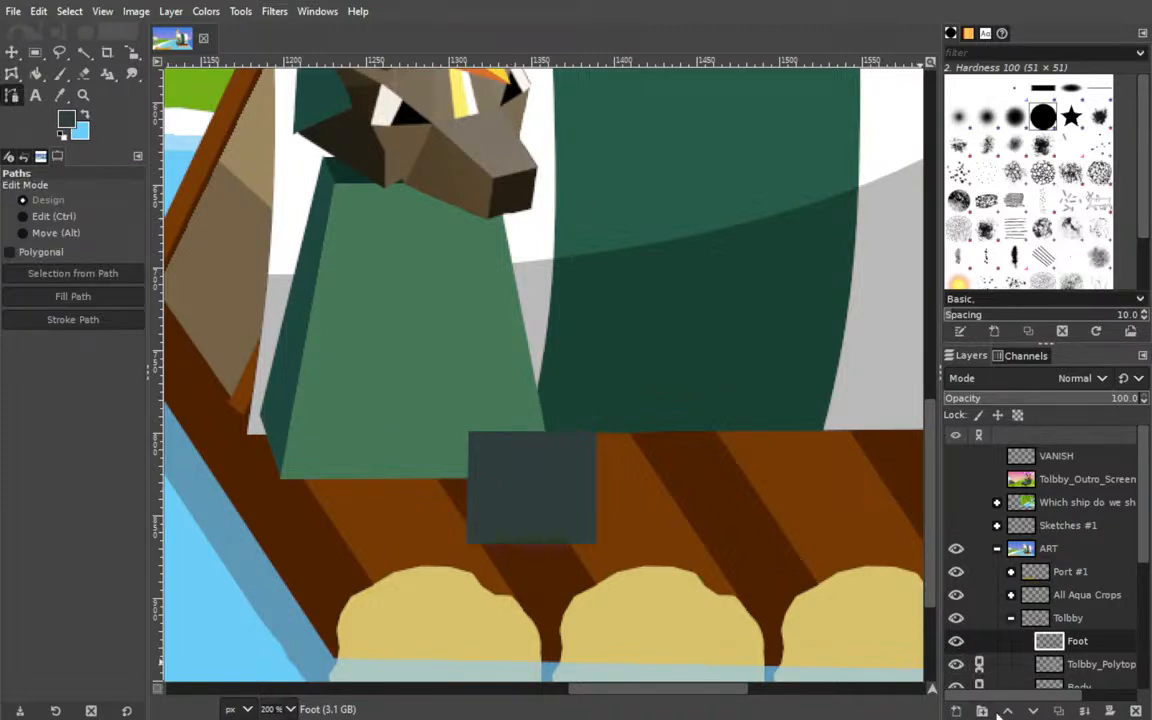
scroll(982, 600, "down", 3)
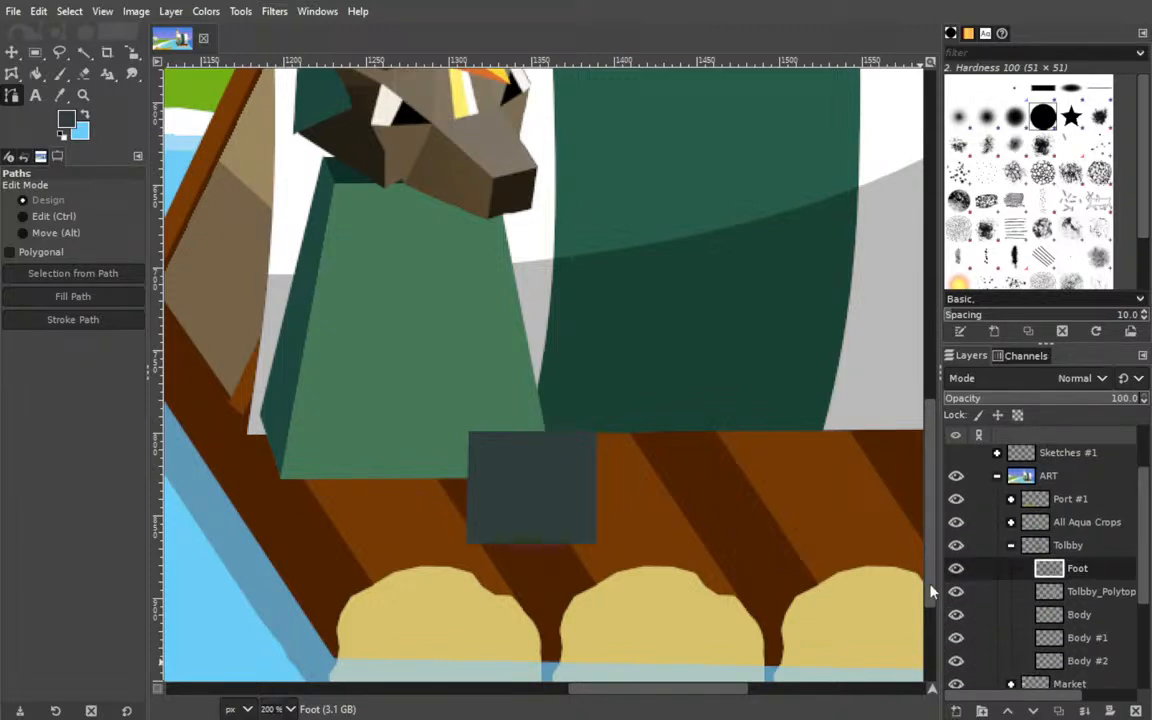
left_click(956, 711, "shift")
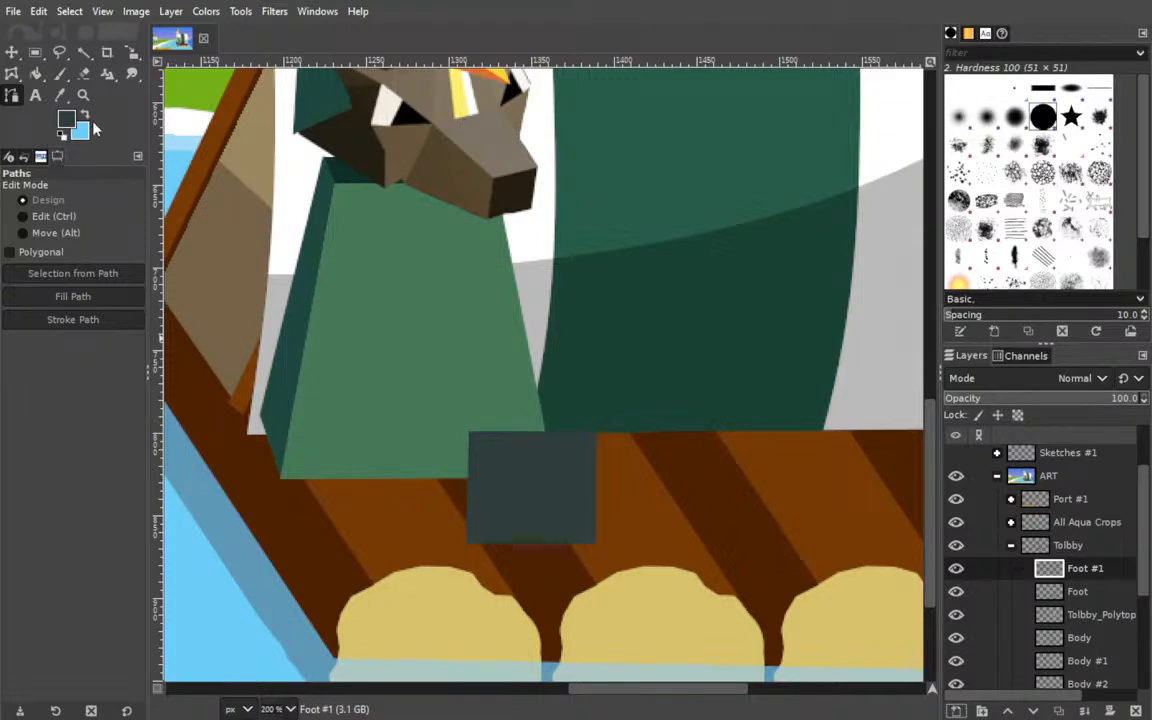
left_click(466, 543)
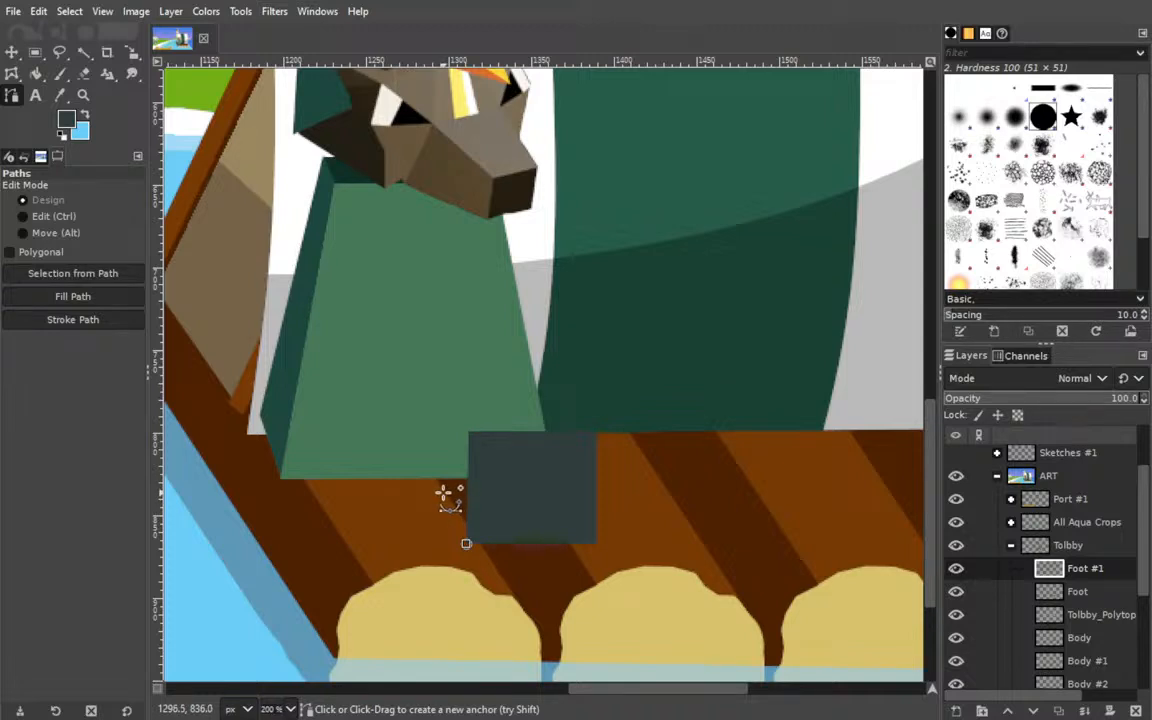
left_click(11, 51)
left_click_drag(497, 492, 325, 431)
Outline a closed four-point side face on Foot #1 along the slate rectangle's left edge, and raise its upper left anchor slightly.
left_click(11, 95)
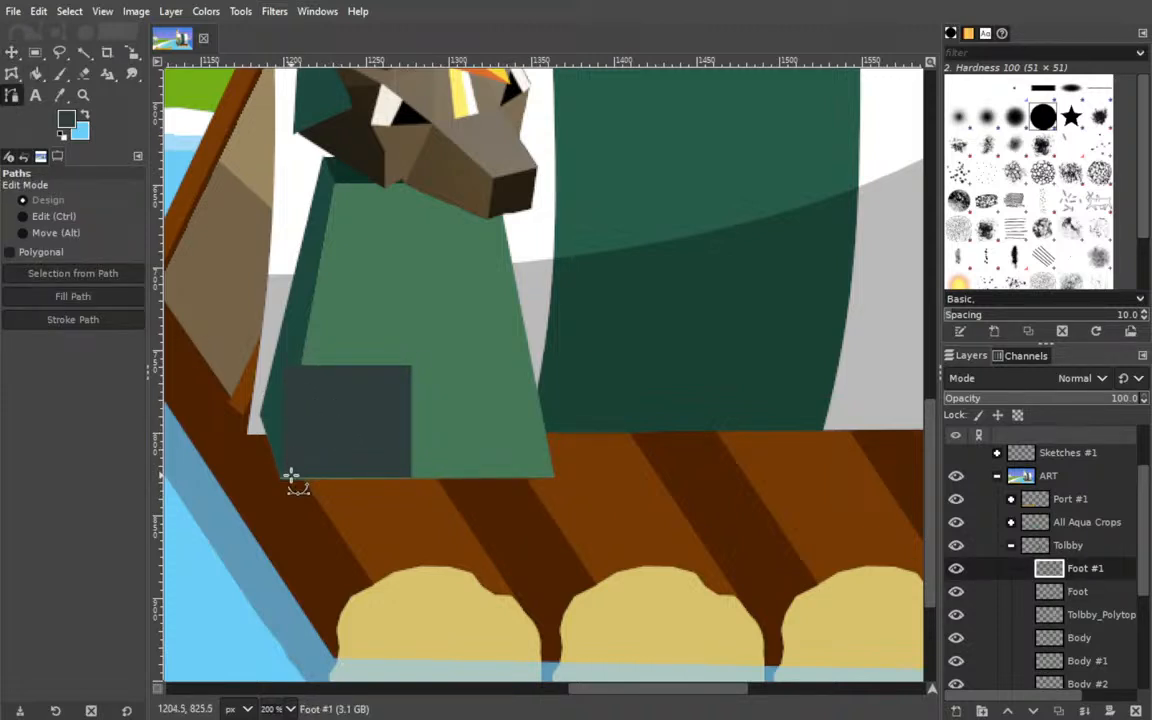
left_click(283, 475)
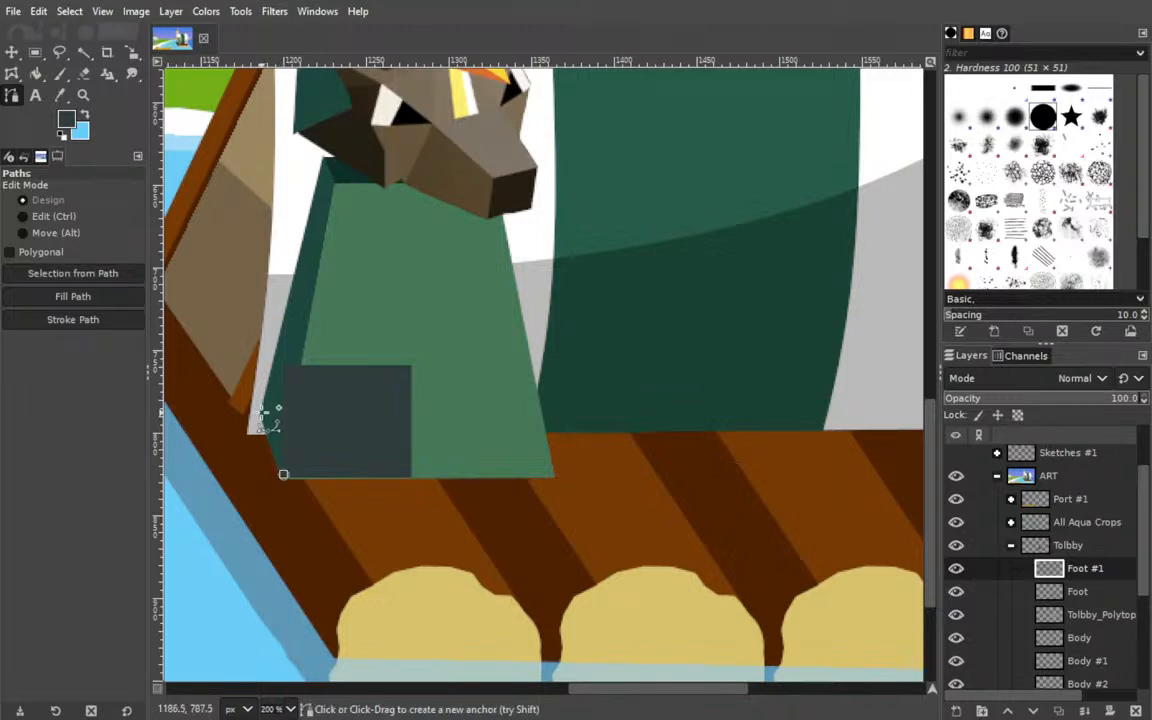
left_click(258, 408)
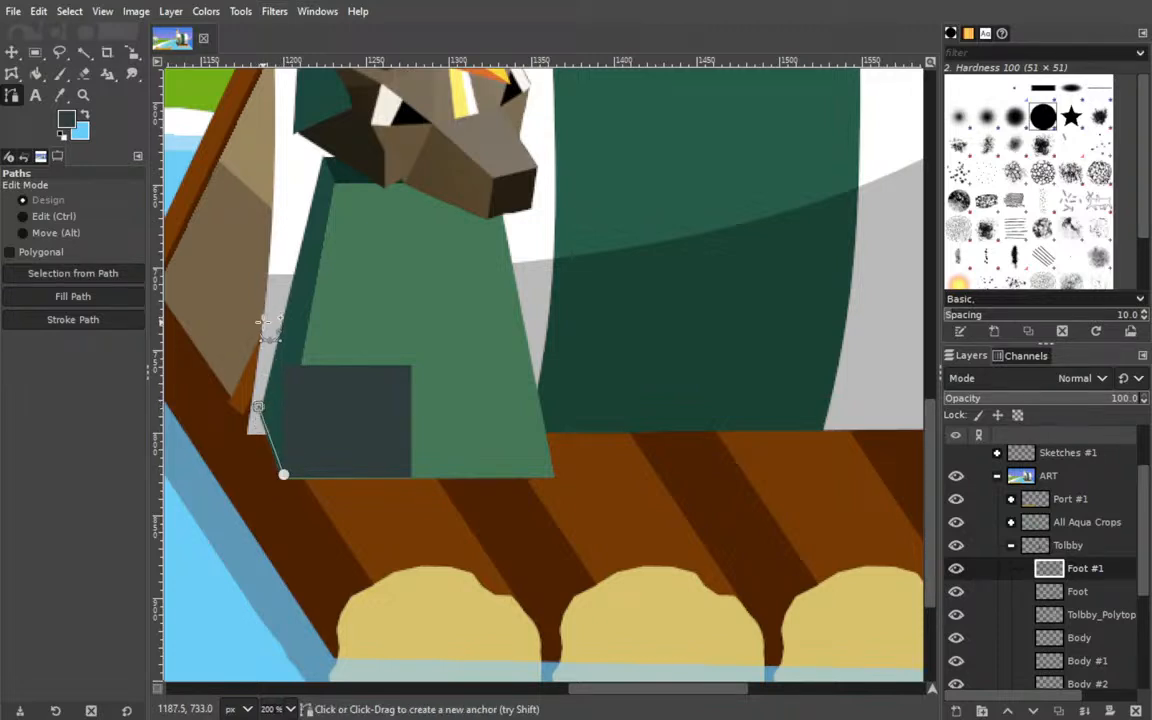
left_click(263, 316)
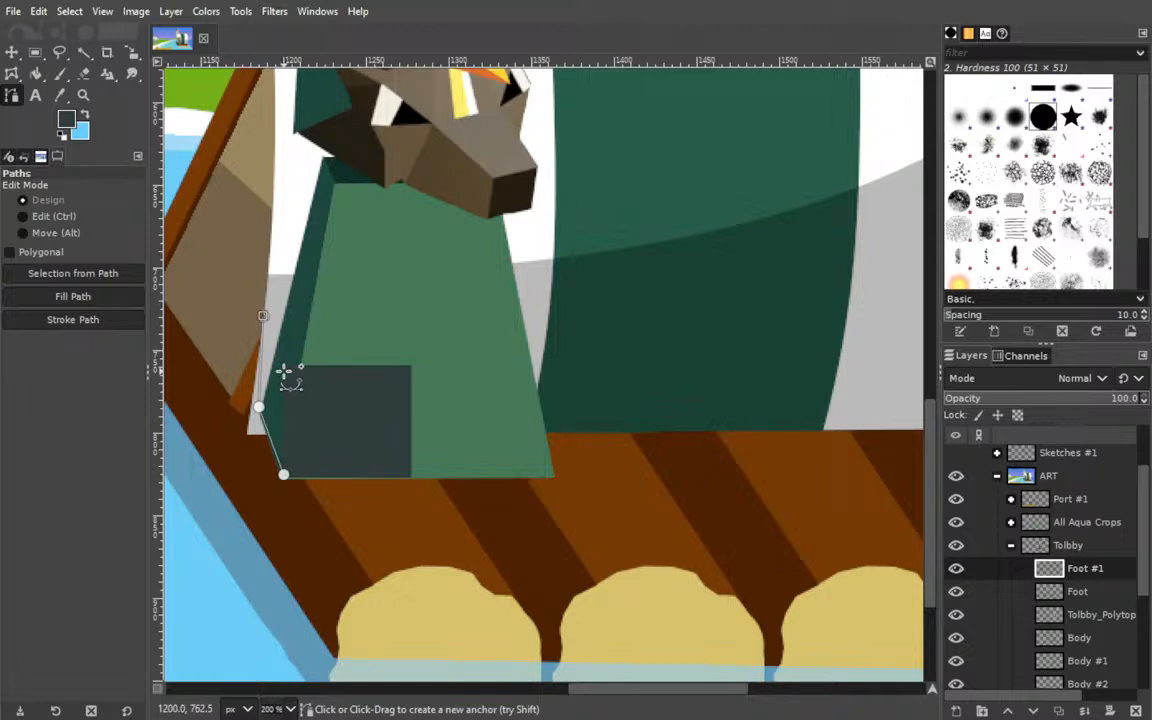
left_click(285, 368)
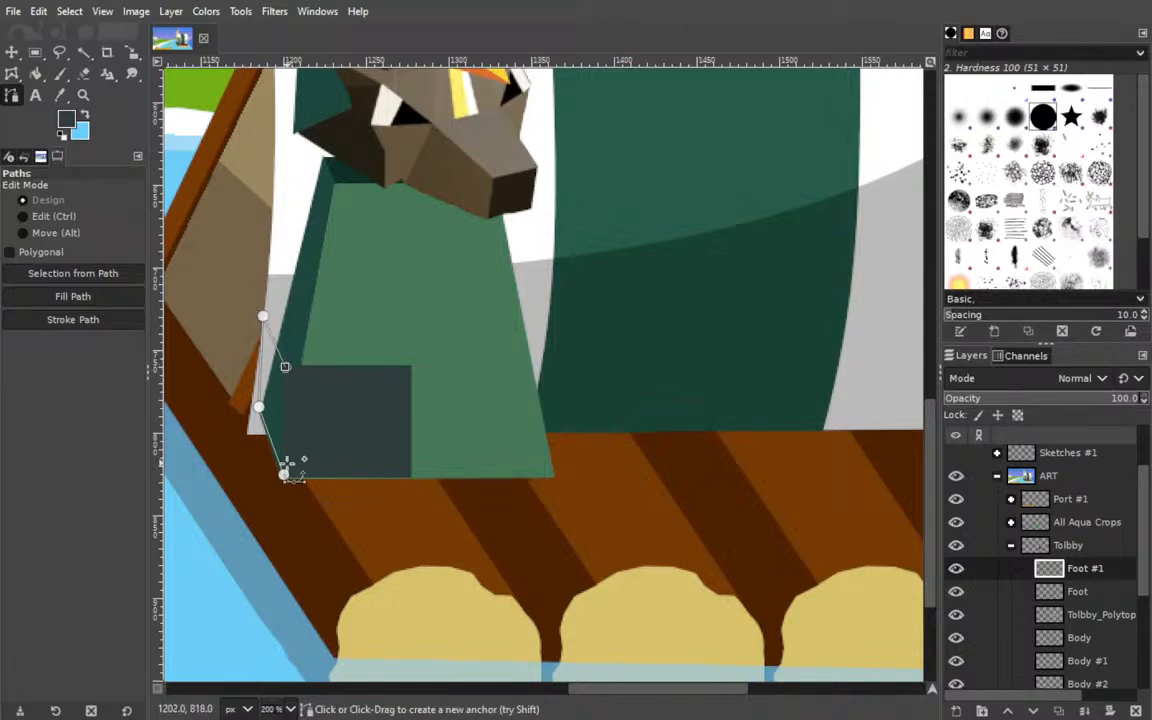
left_click(284, 474, "ctrl")
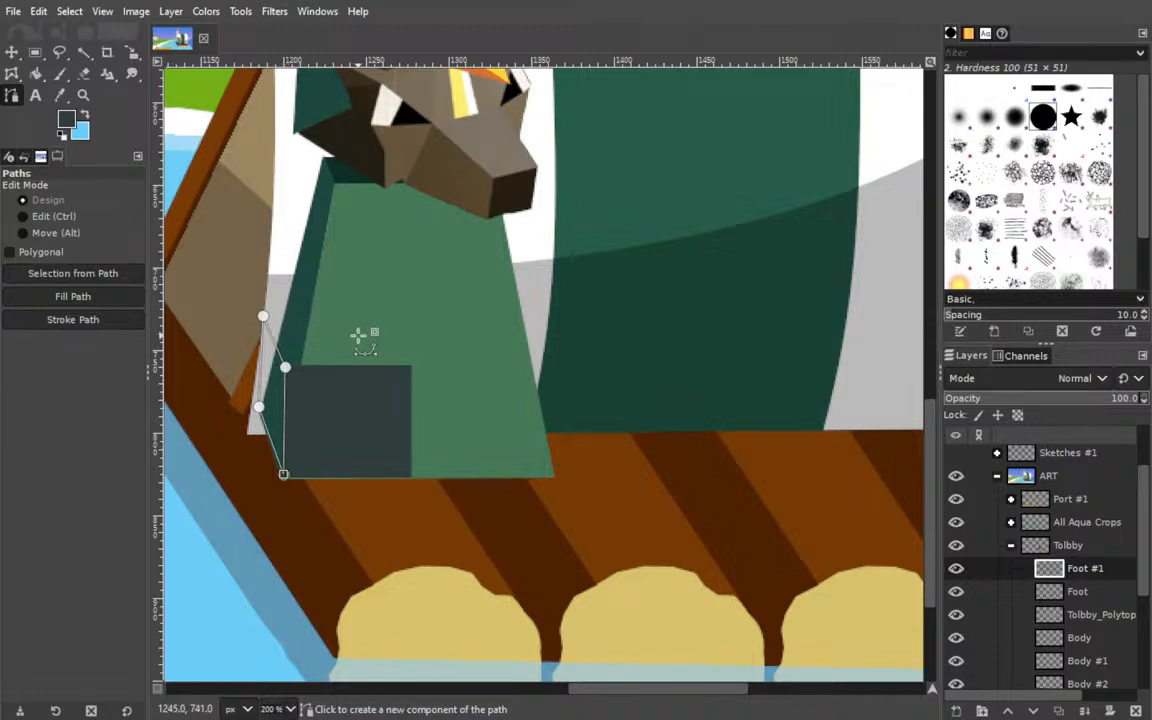
left_click_drag(263, 316, 264, 312)
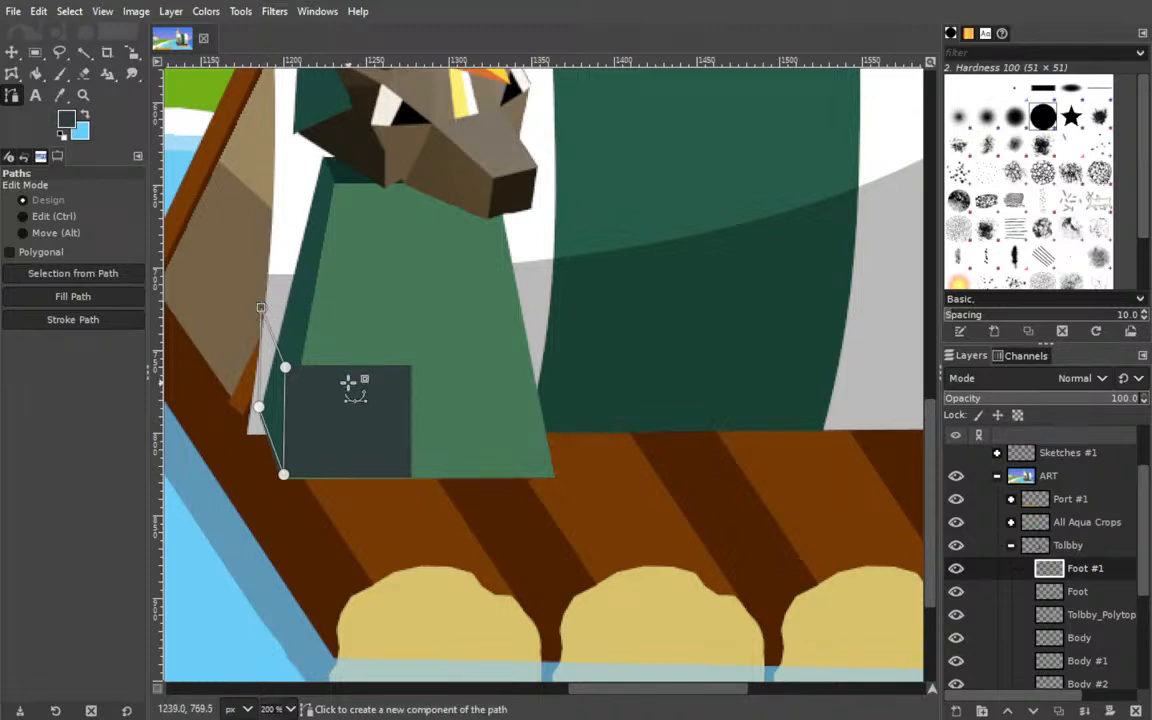
Sample black from the foot's shaded side in the Tolbby_Outro_Screen artwork and fill the side-face path on Foot #1.
scroll(960, 500, "up", 3)
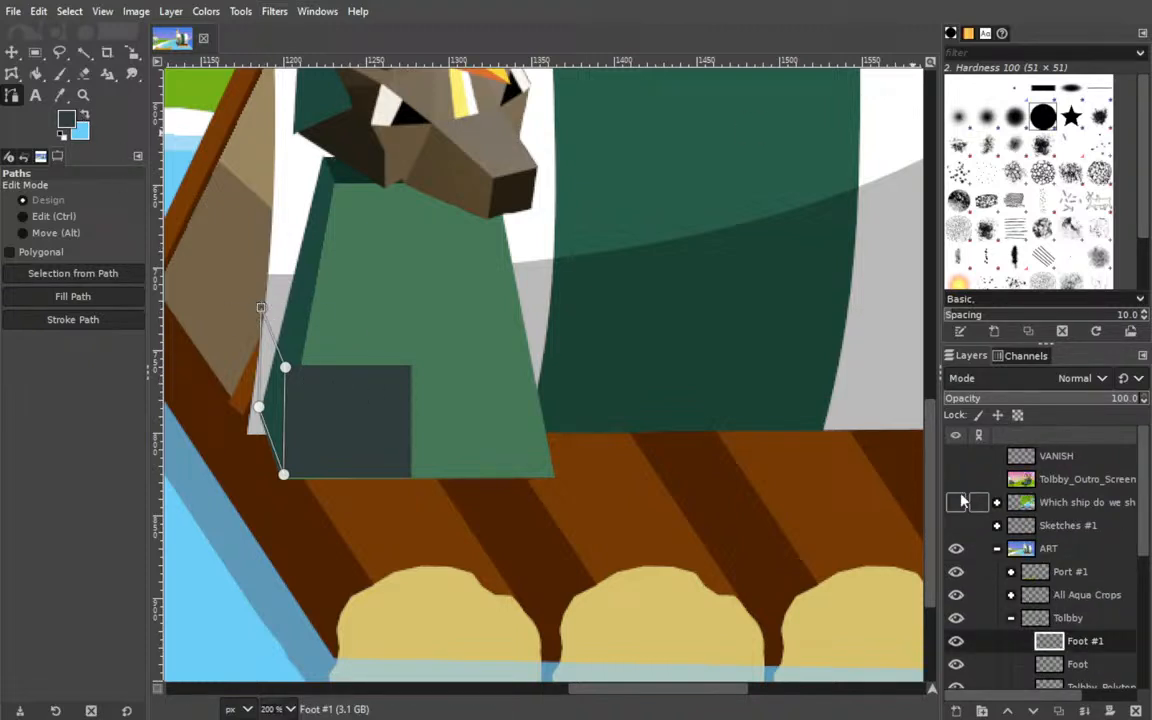
left_click(956, 479)
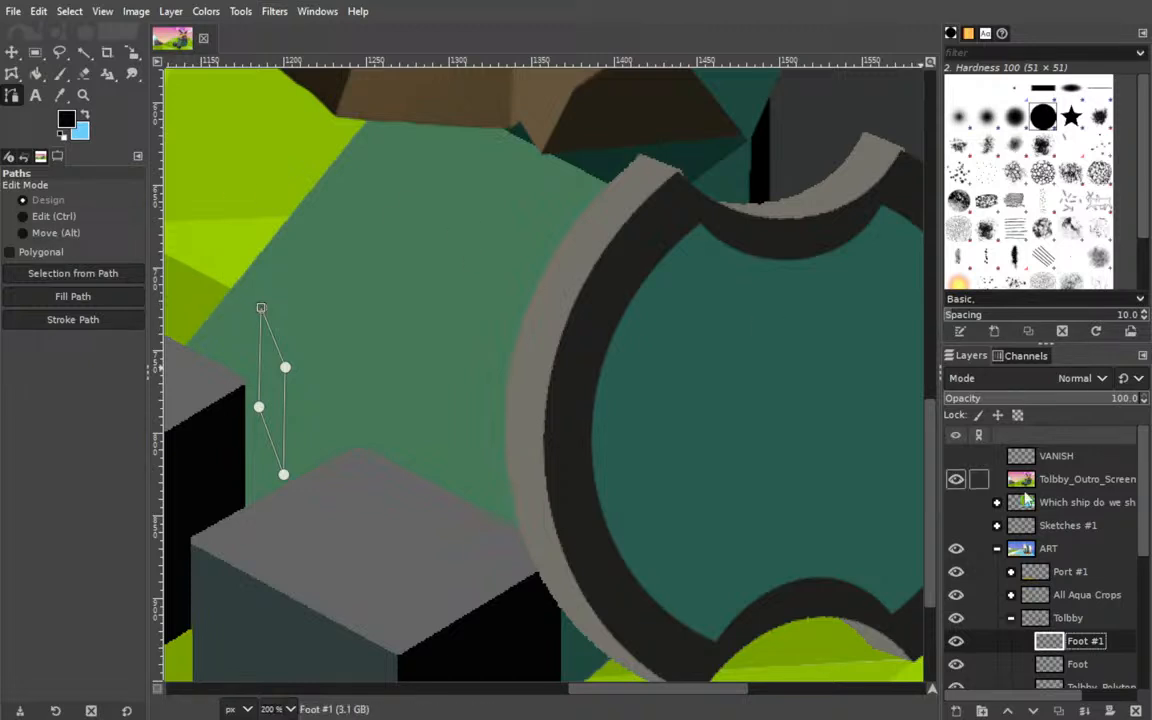
left_click(956, 479)
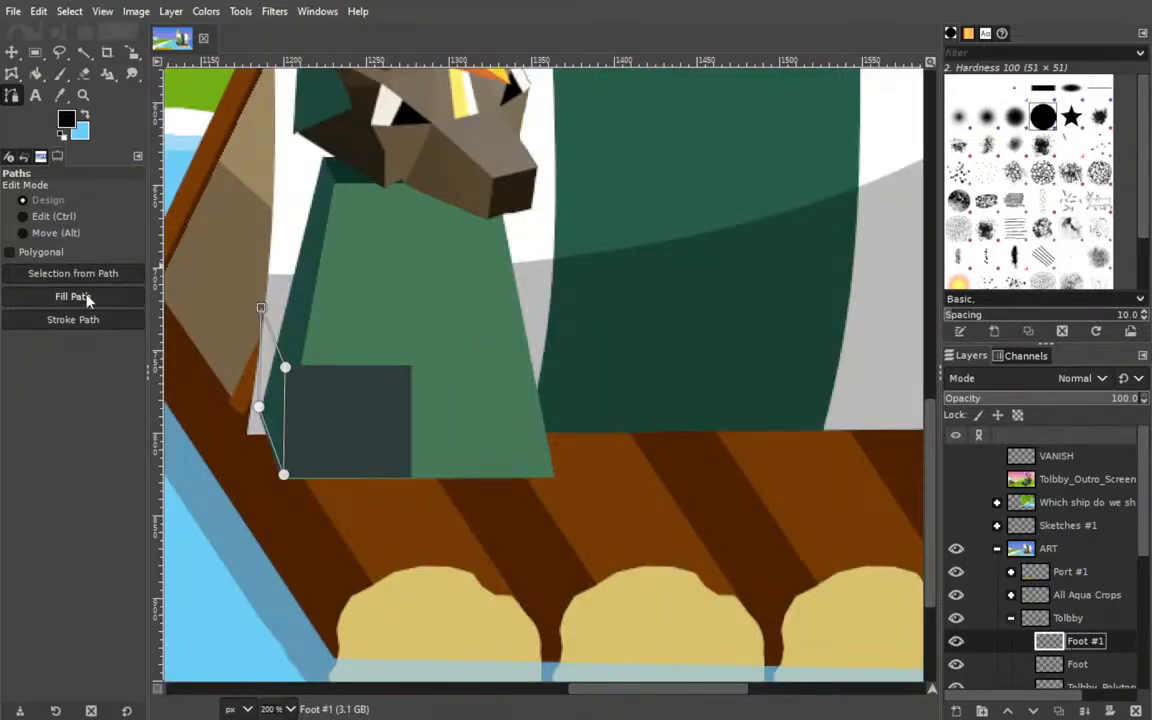
left_click(284, 399)
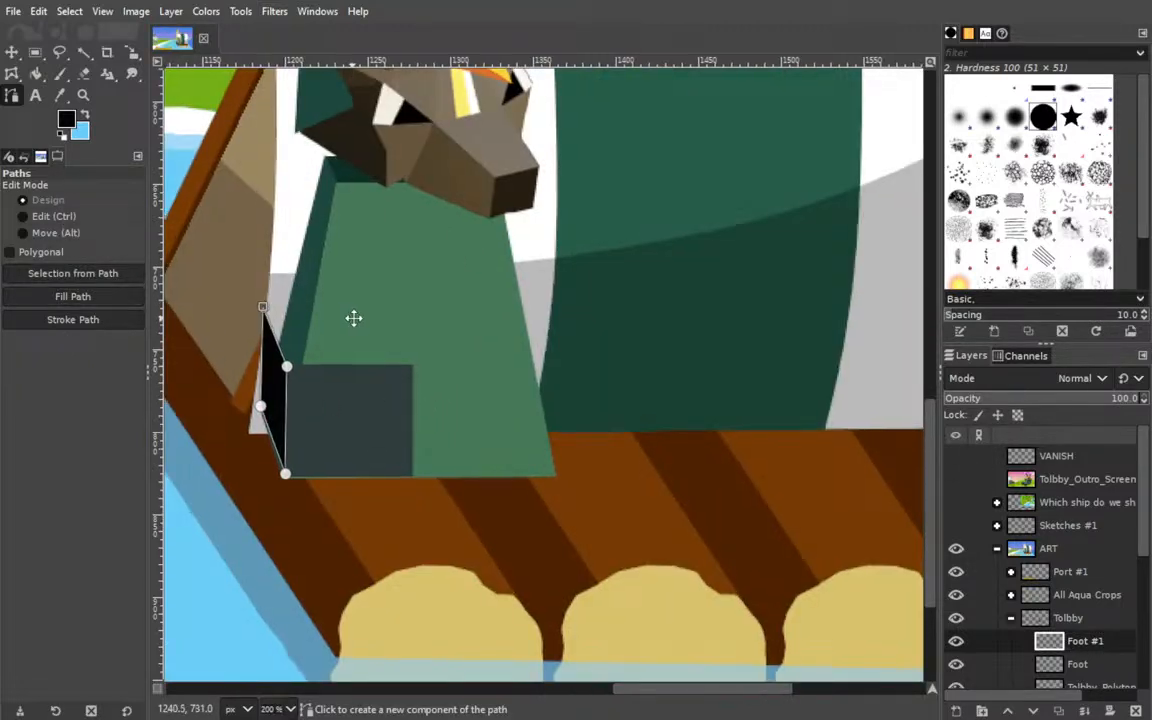
Add a Foot #2 layer above Foot #1 in the Tolbby group.
left_click_drag(350, 319, 545, 383)
scroll(980, 590, "down", 3)
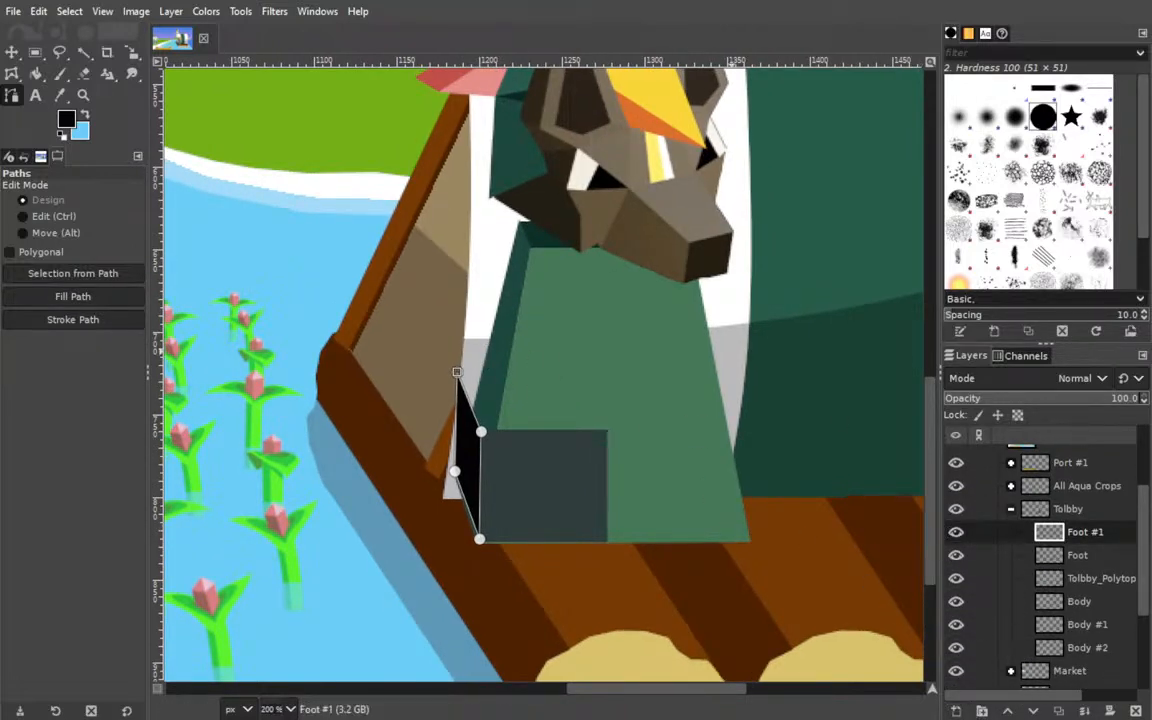
key("Return")
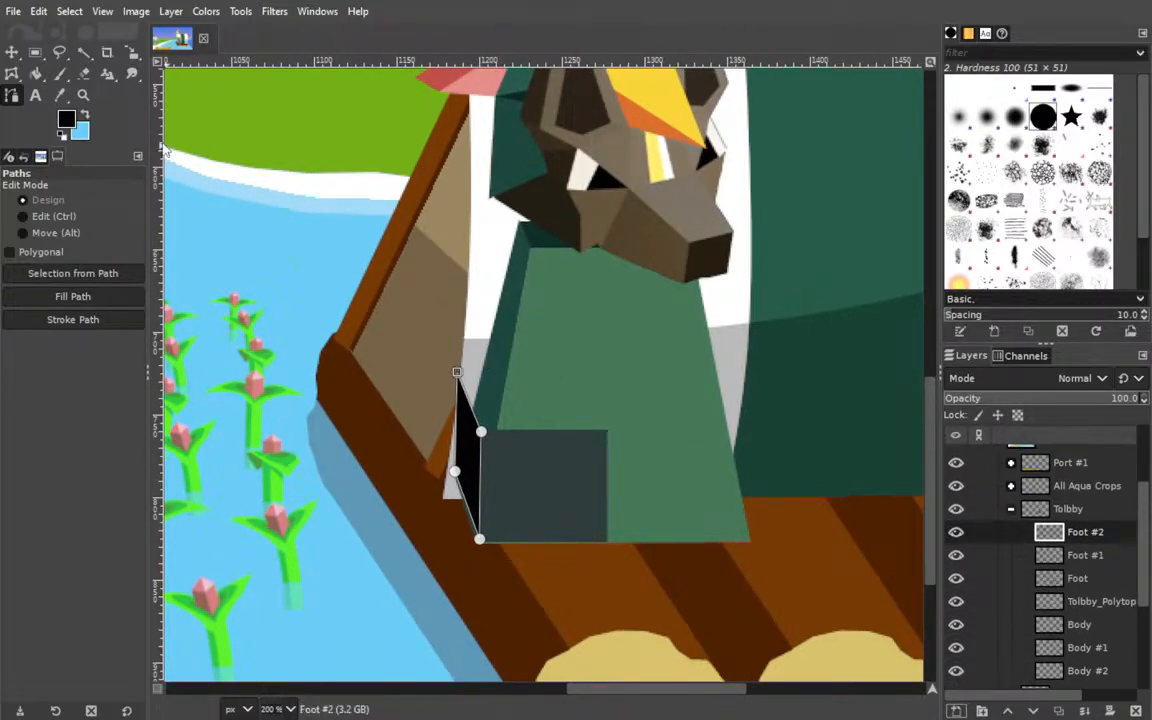
Outline a closed four-point top face on Foot #2 between the slate rectangle and black side face, fine-tuning its right anchors.
left_click(12, 77)
left_click(12, 94)
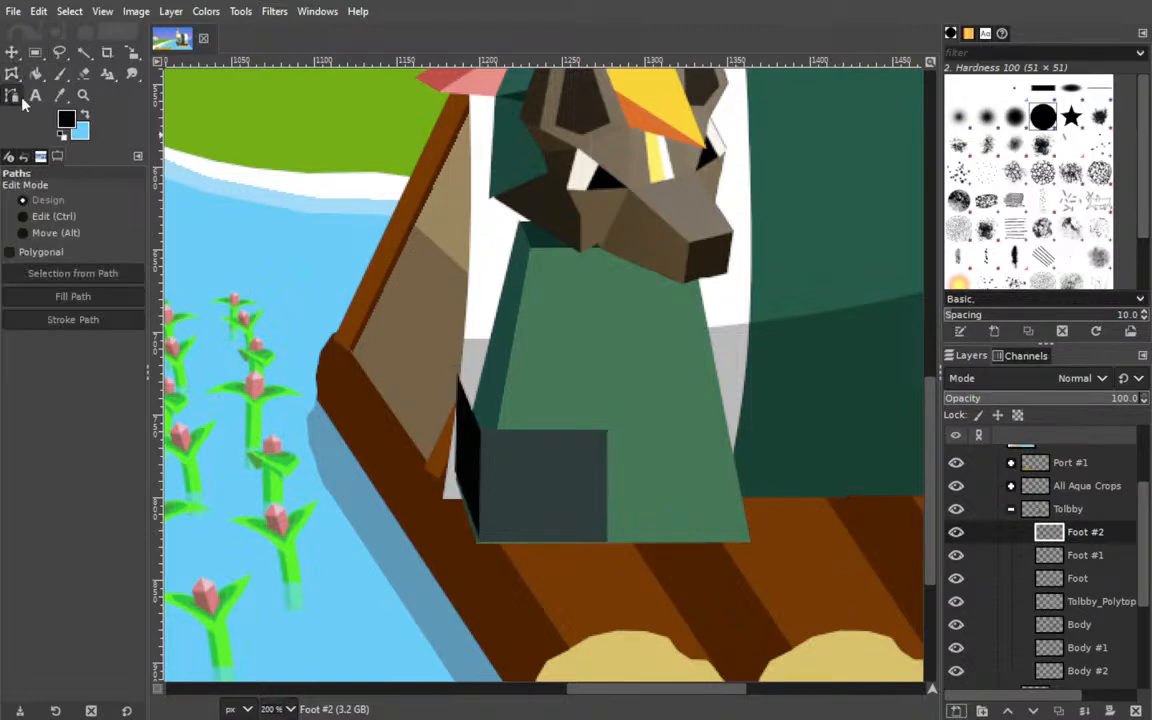
left_click(480, 432)
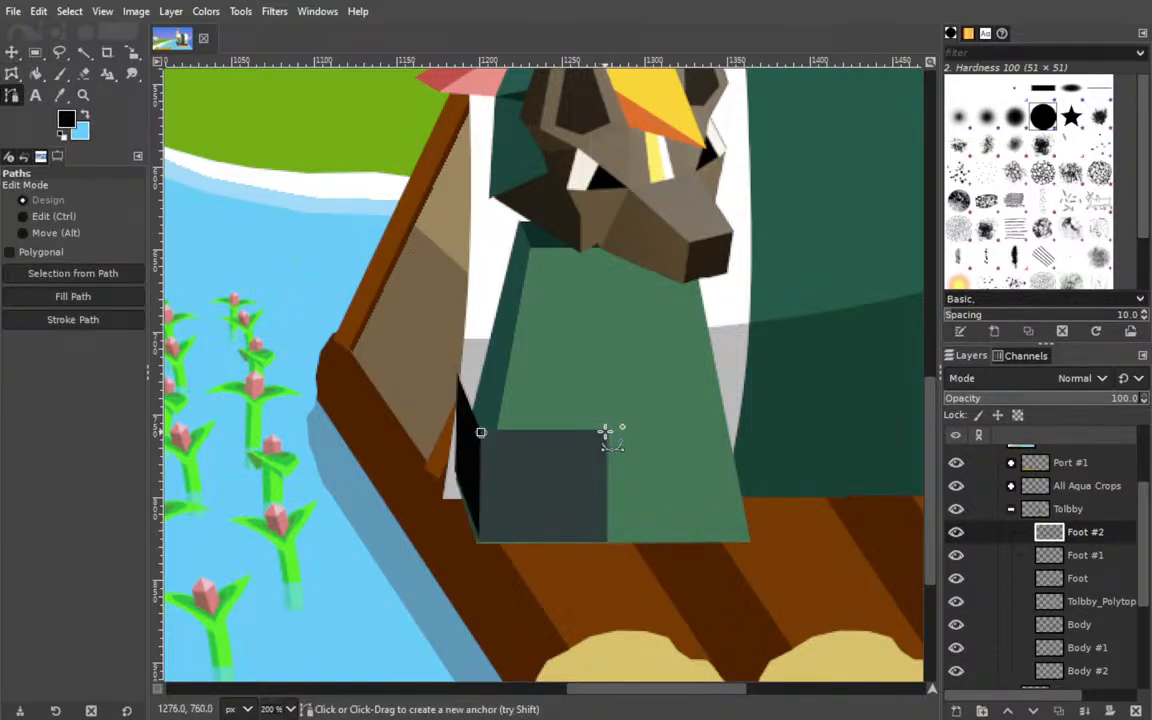
left_click(605, 431)
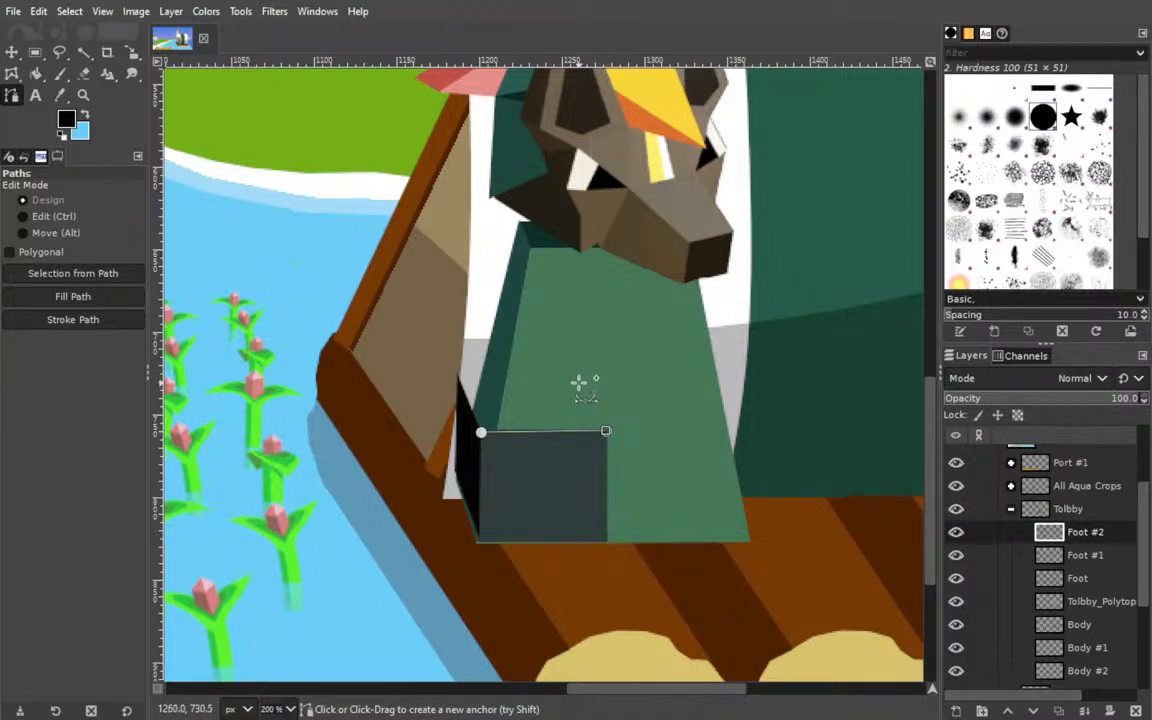
left_click(578, 378)
left_click(457, 376)
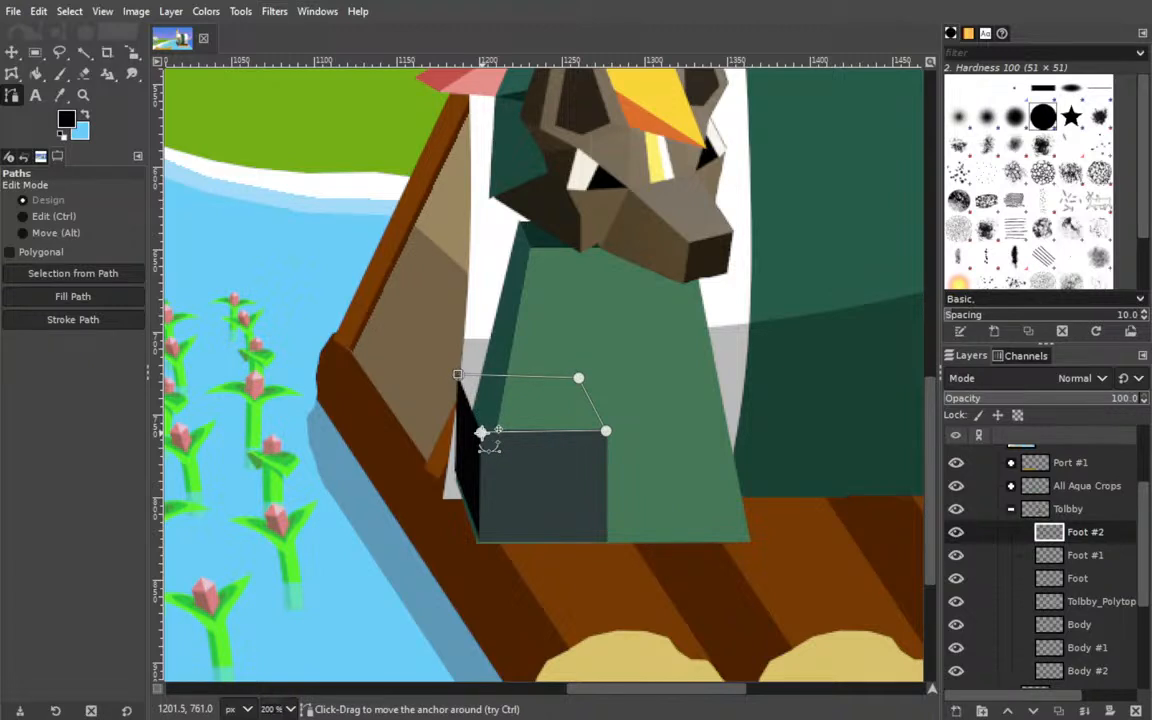
left_click(481, 432)
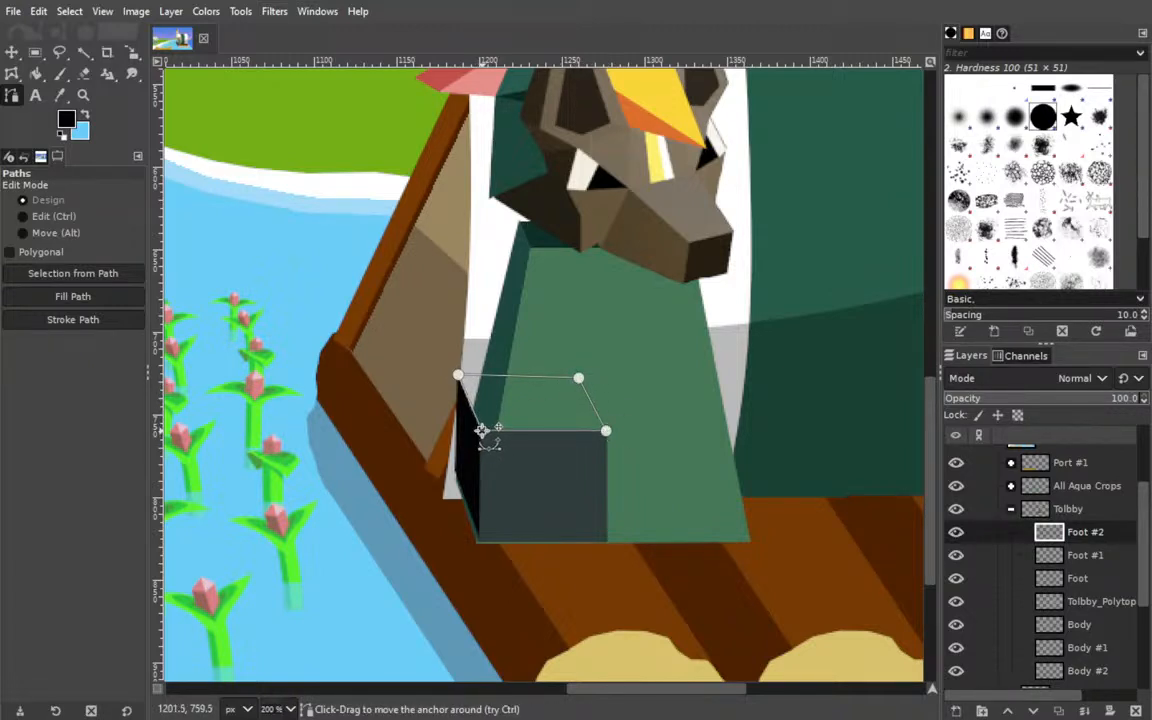
left_click(606, 431)
left_click_drag(581, 377, 580, 374)
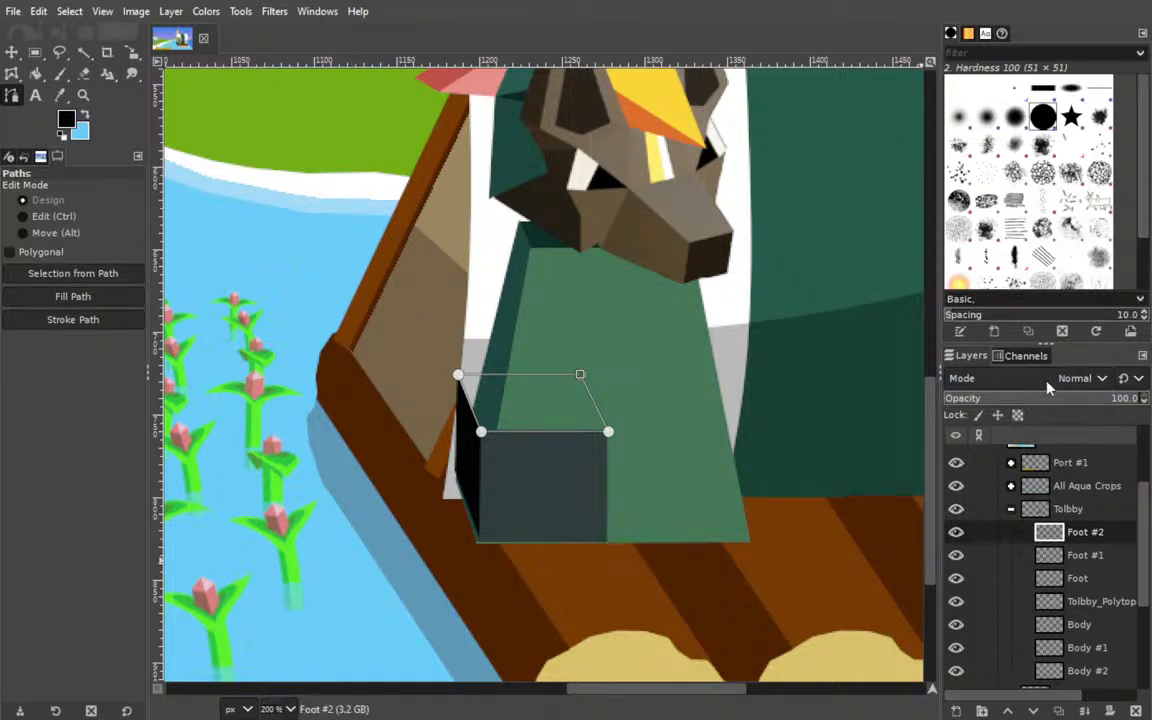
Sample the grey from a foot's top face in the Tolbby_Outro_Screen artwork and fill the top-face path on Foot #2.
scroll(1040, 540, "up", 5)
left_click(955, 479)
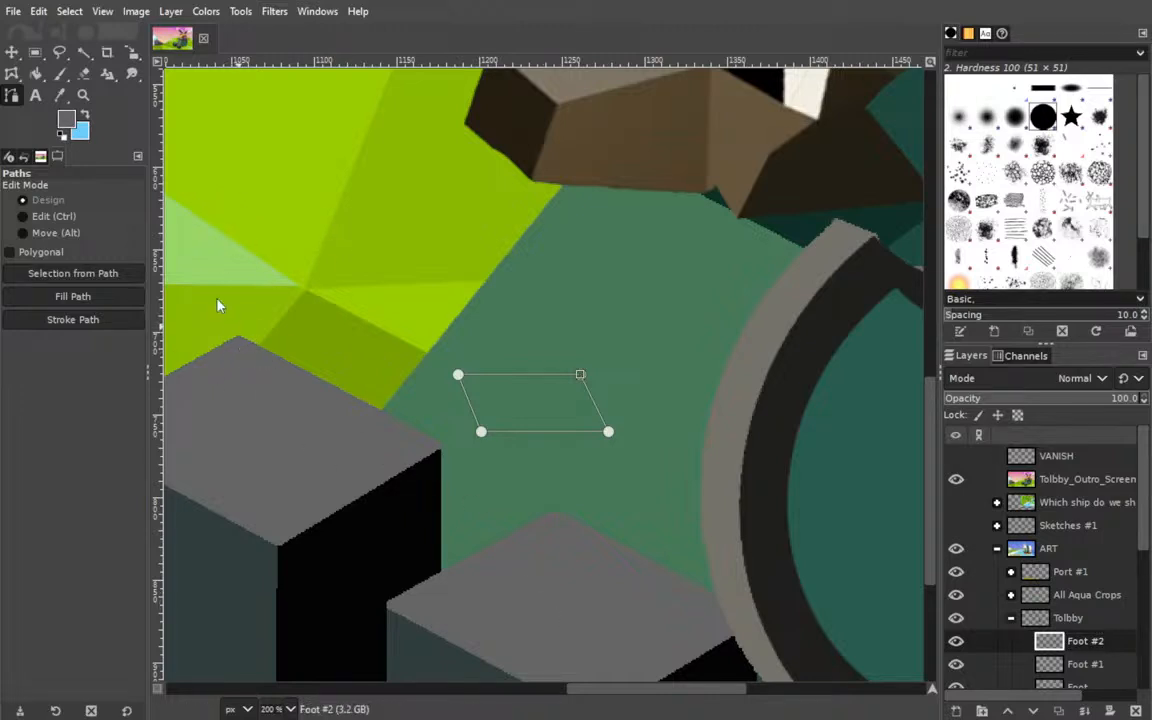
left_click(955, 480)
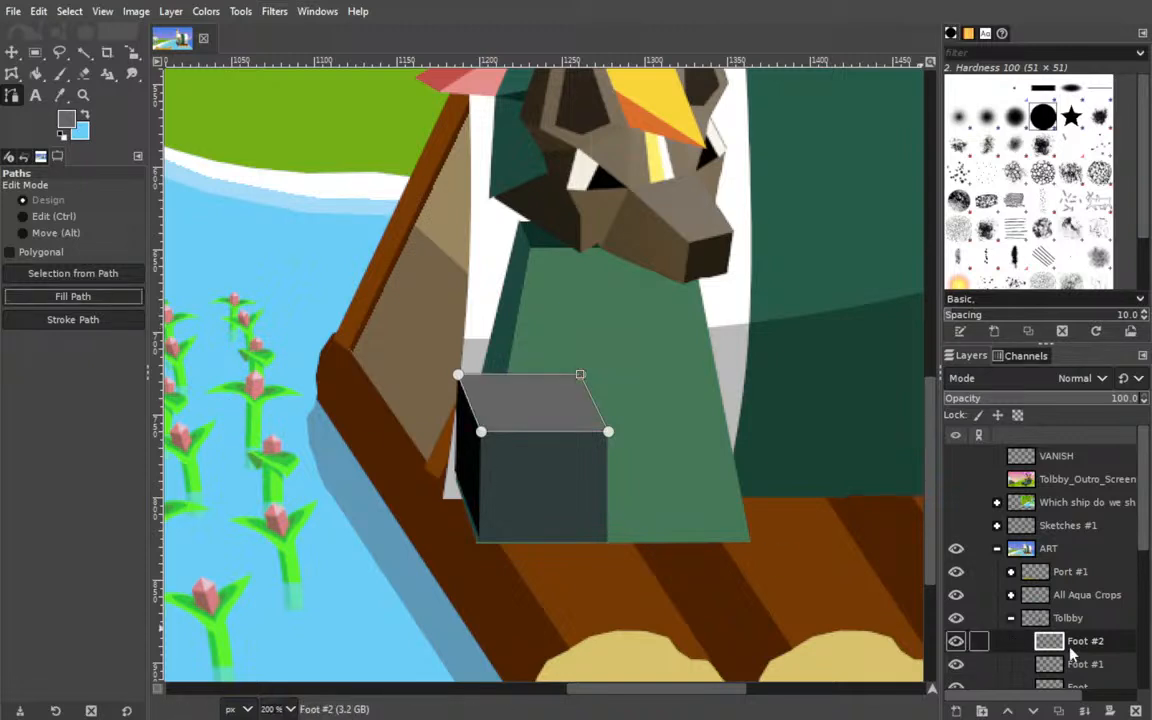
Reorder the foot layers to Foot, Foot #1, Foot #2 from top to bottom and link all three.
scroll(1088, 566, "down", 2)
mouse_move(1087, 577)
left_mouse_down()
mouse_move(1091, 622)
mouse_move(1090, 599)
left_mouse_up()
left_click(978, 569)
left_click(980, 592)
left_click(980, 615)
Move the linked foot block onto the raft deck, overlapping the body's lower right corner.
left_click(12, 52)
left_click_drag(511, 480, 691, 558)
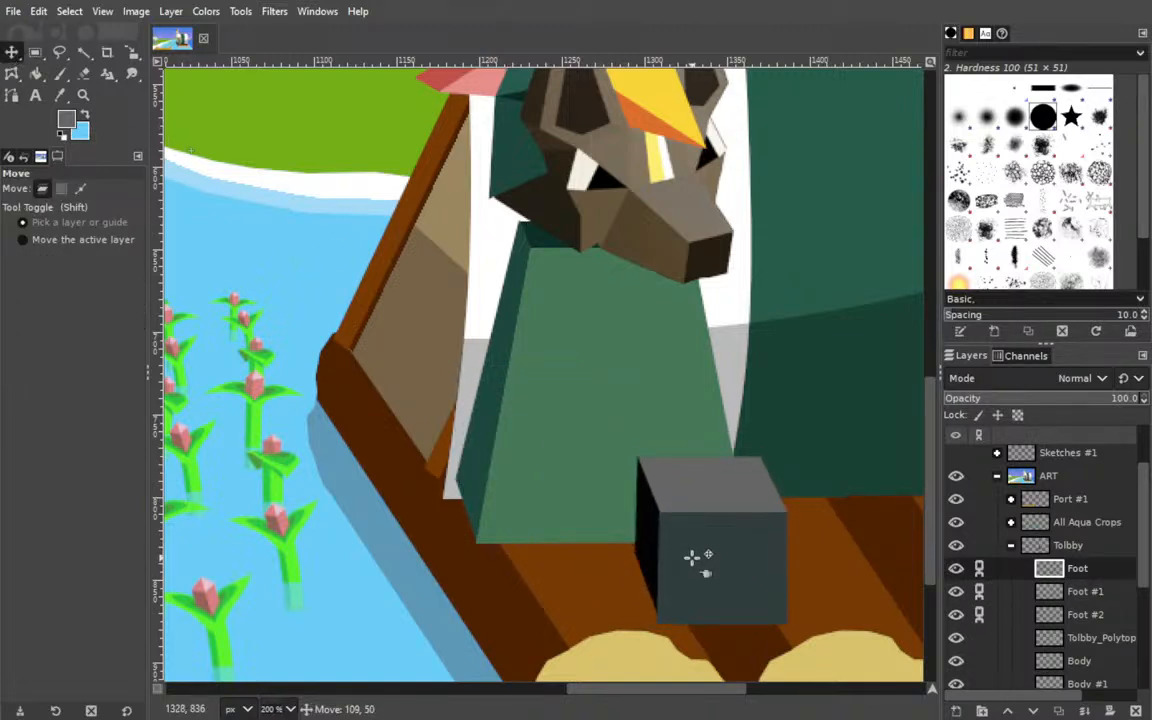
left_click_drag(707, 557, 690, 553)
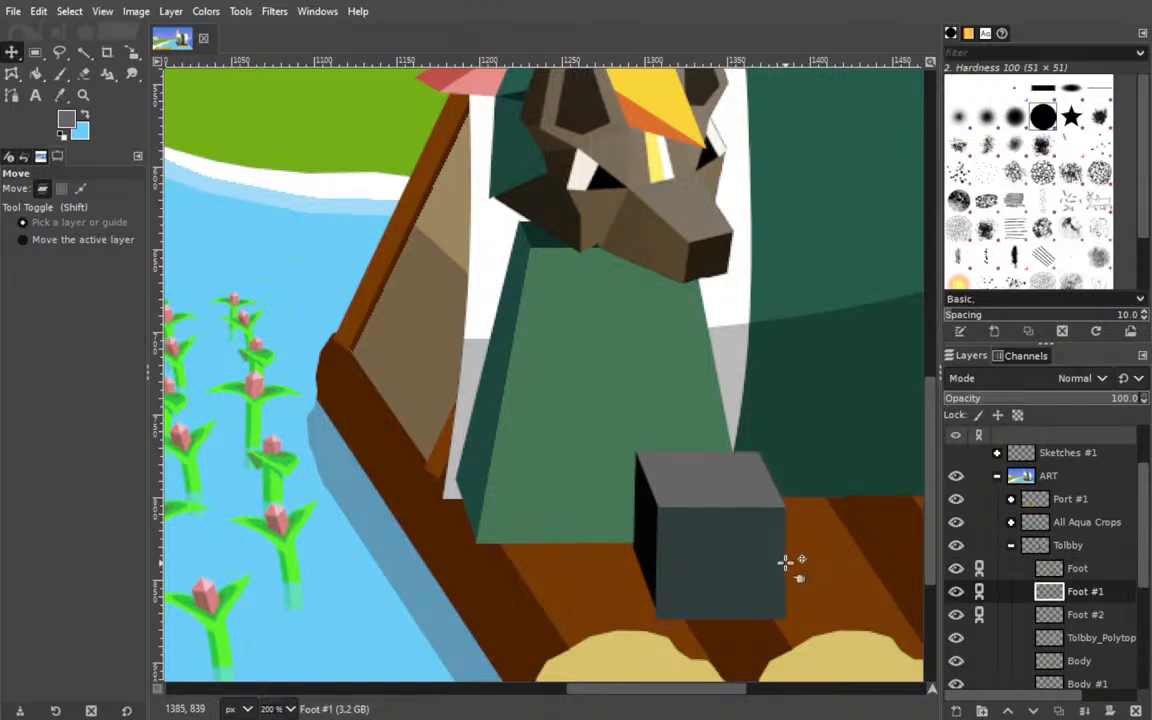
Unlink the three foot layers, then nudge the black side face slightly left and the grey top face slightly left and down.
left_click(979, 591)
left_click(979, 568)
left_click(979, 614)
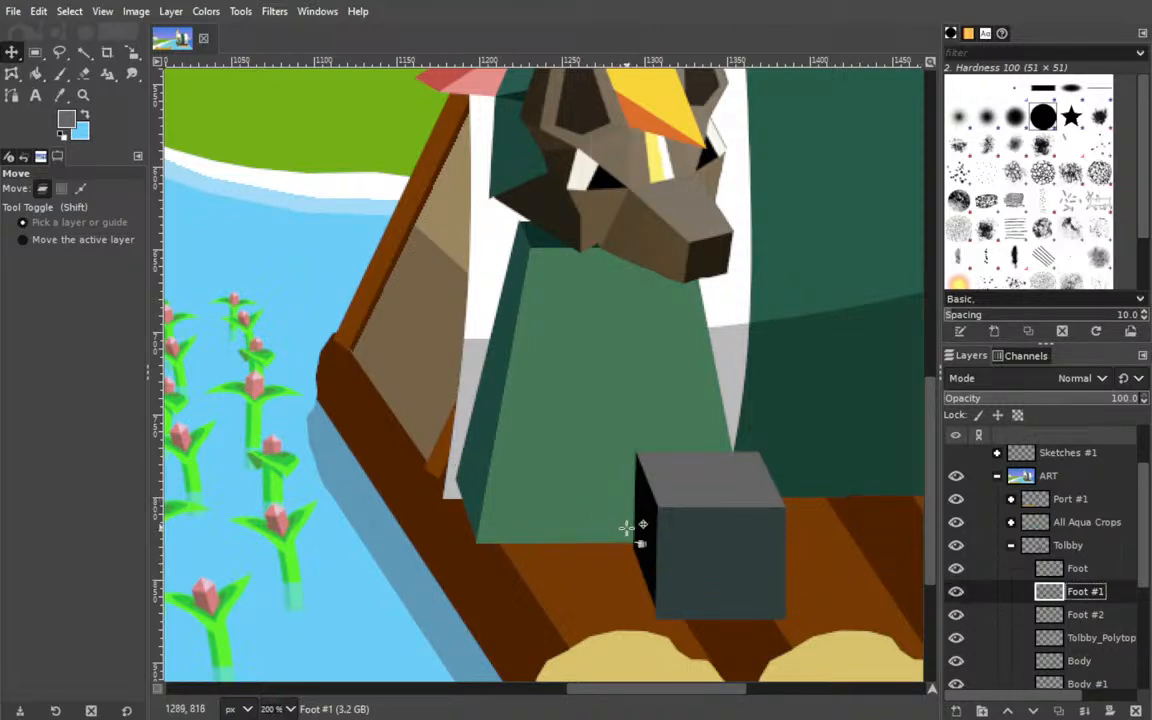
left_click_drag(638, 532, 636, 532)
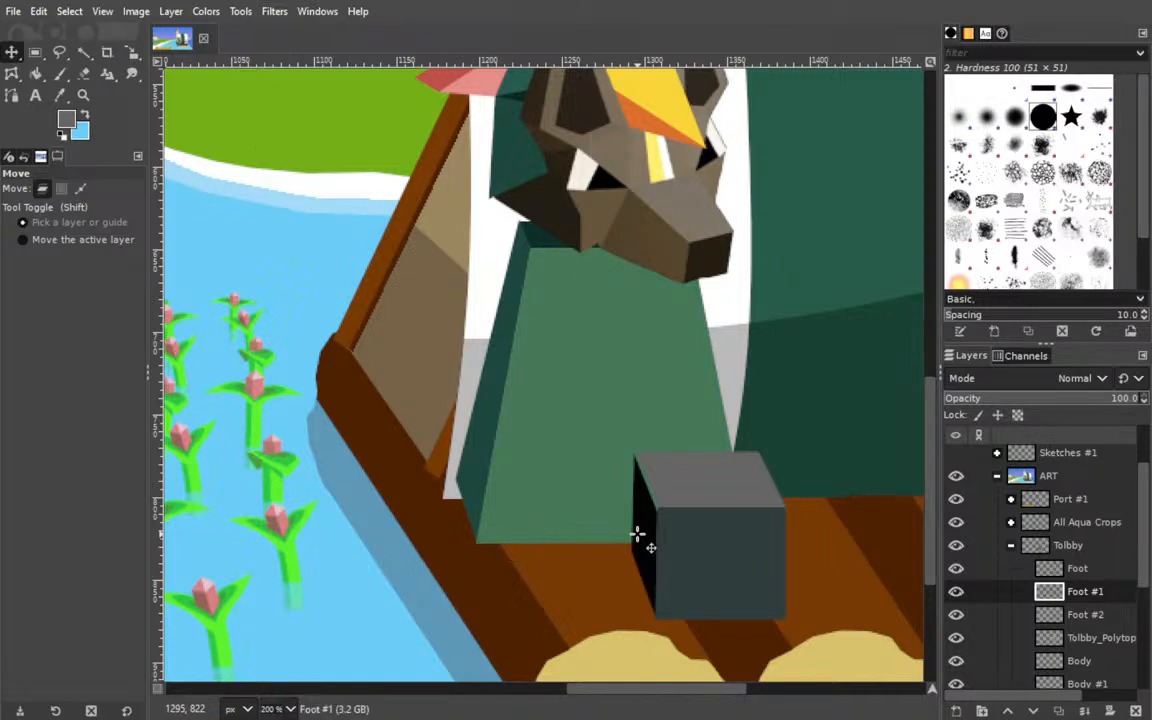
left_click(990, 614)
left_click_drag(725, 483, 721, 487)
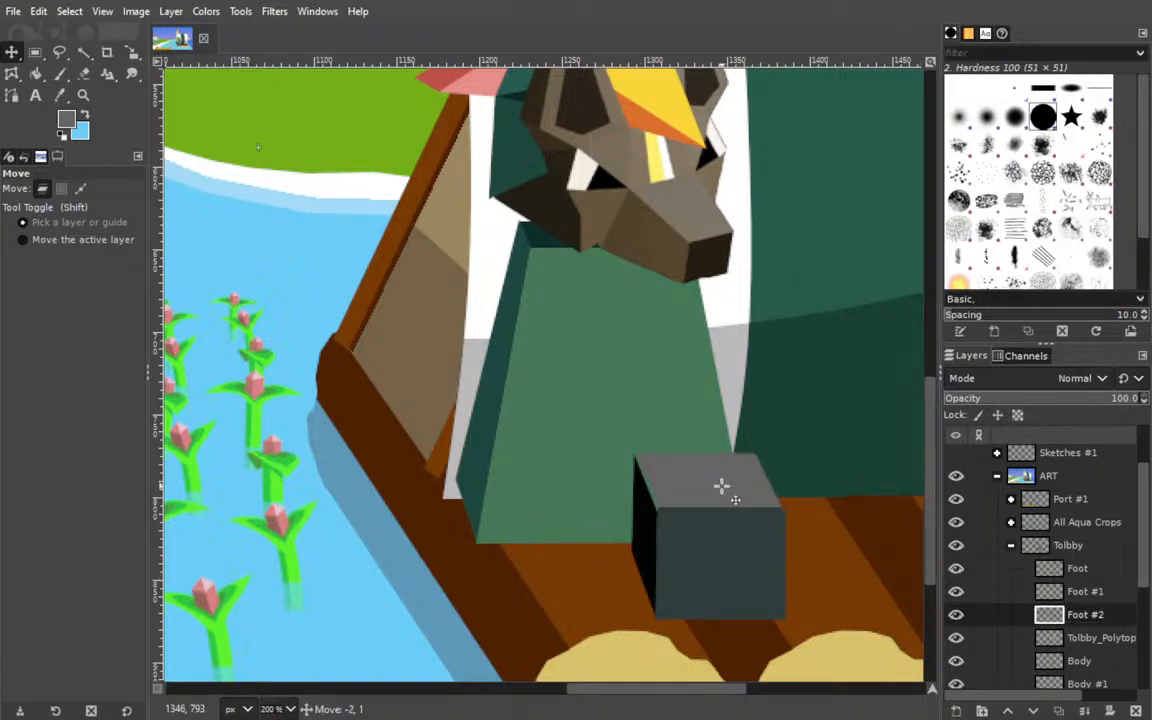
left_click_drag(1090, 618, 1085, 566)
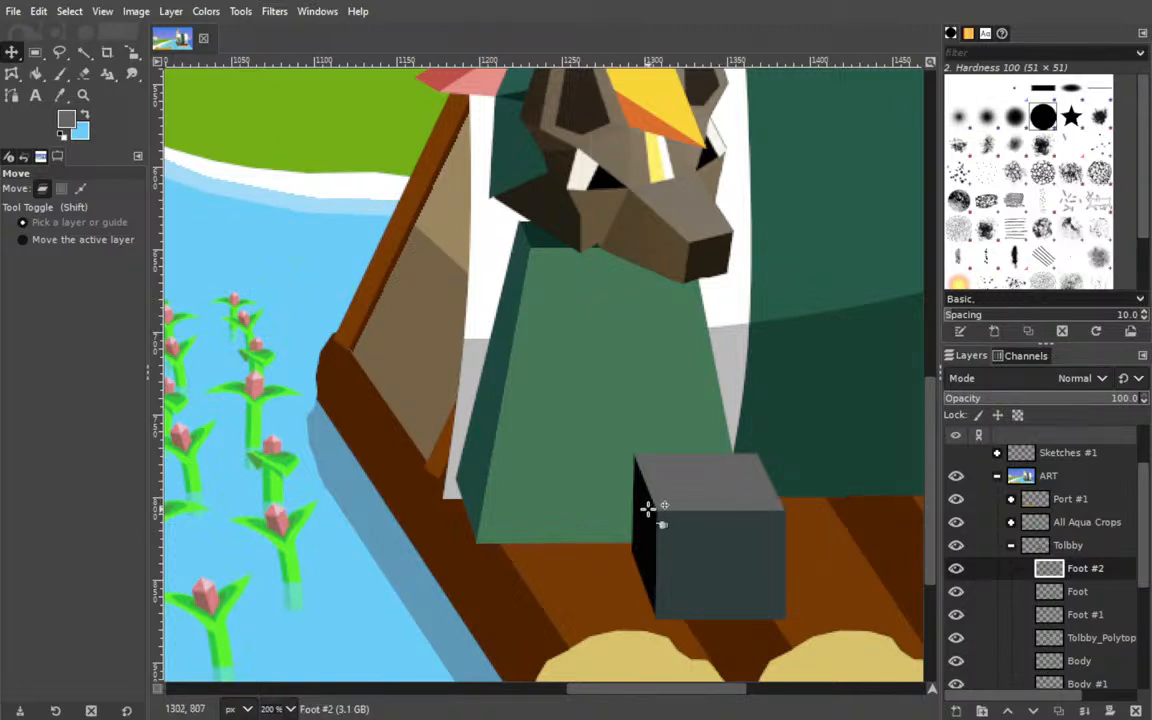
left_click_drag(1060, 568, 1062, 622)
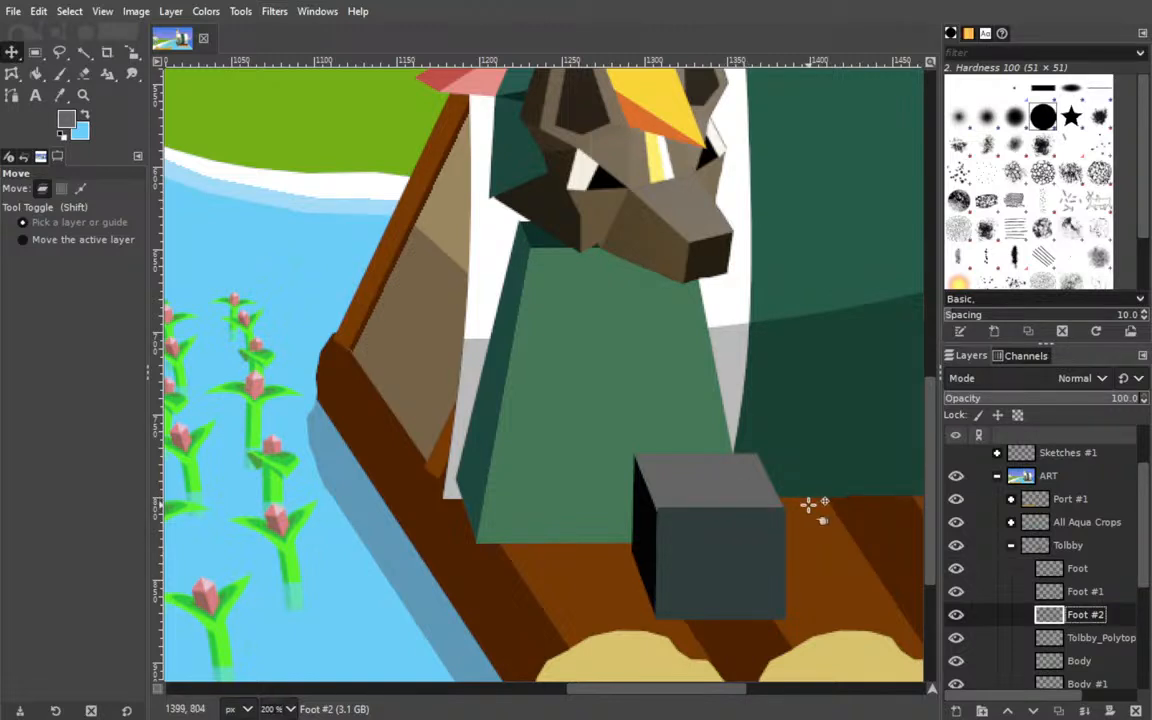
Trim a thin strip off the top of the Foot layer's front face with a 216 × 87 px rectangular selection, and deselect.
left_click(1015, 572)
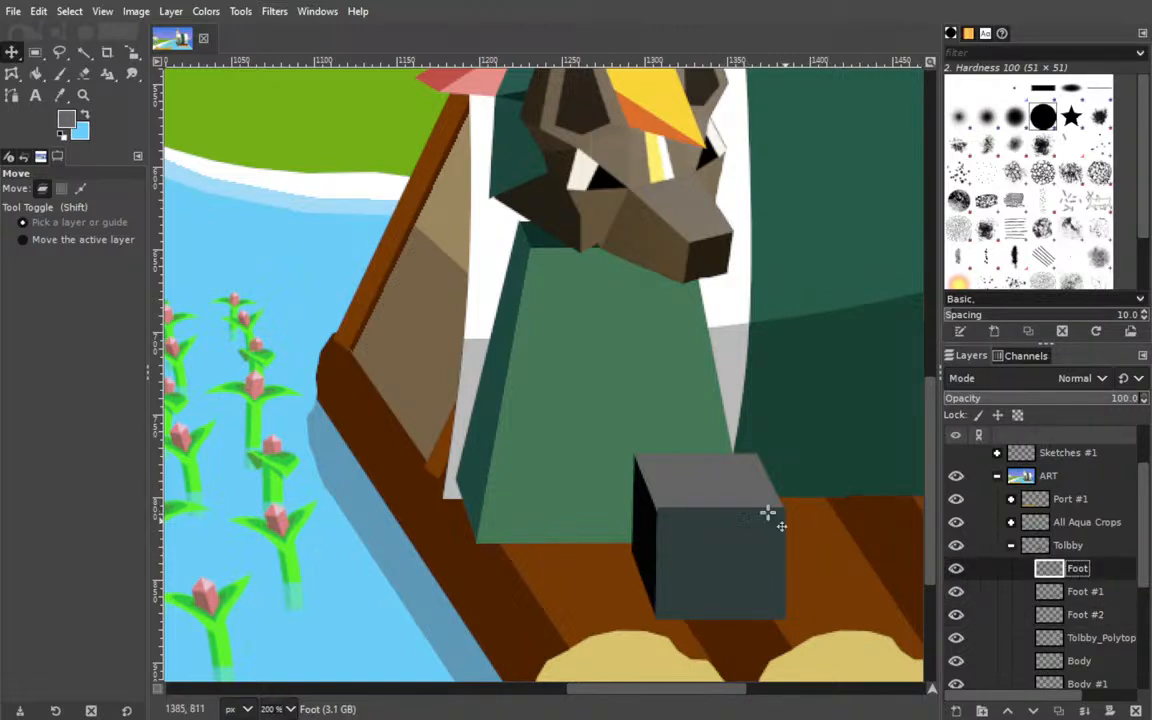
left_click(35, 52)
left_click_drag(484, 371, 840, 514)
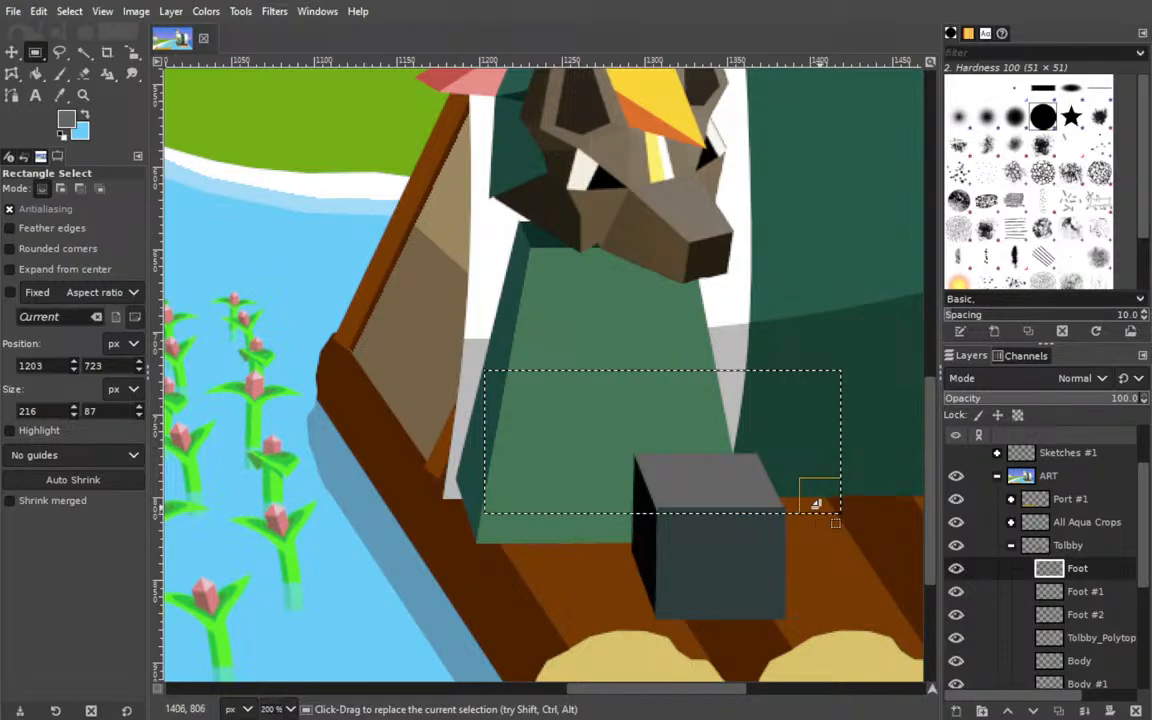
left_click_drag(600, 416, 628, 415)
left_click_drag(724, 438, 733, 456)
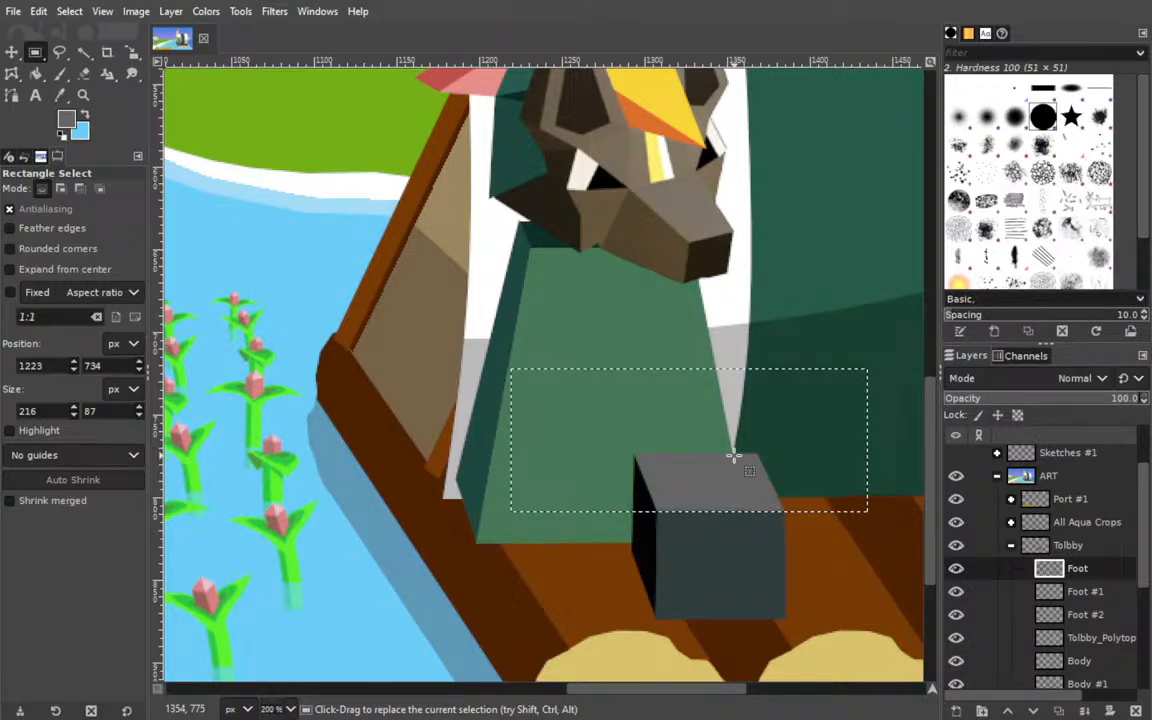
left_click(11, 52)
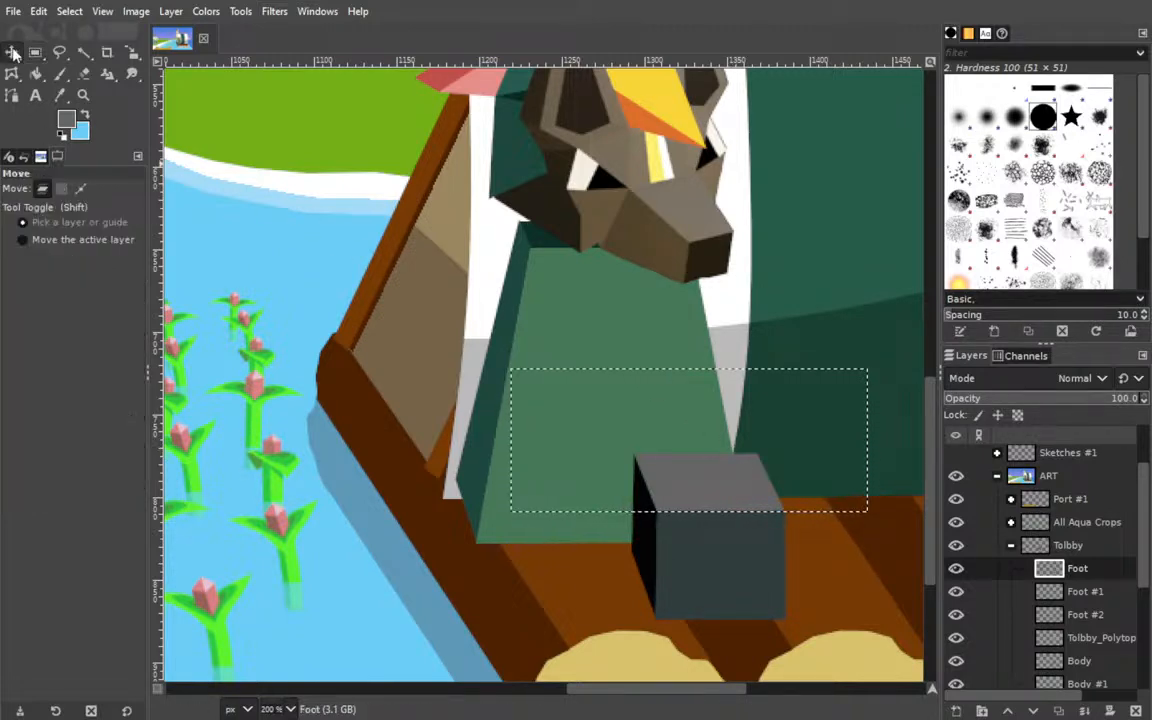
key("ctrl+shift+a")
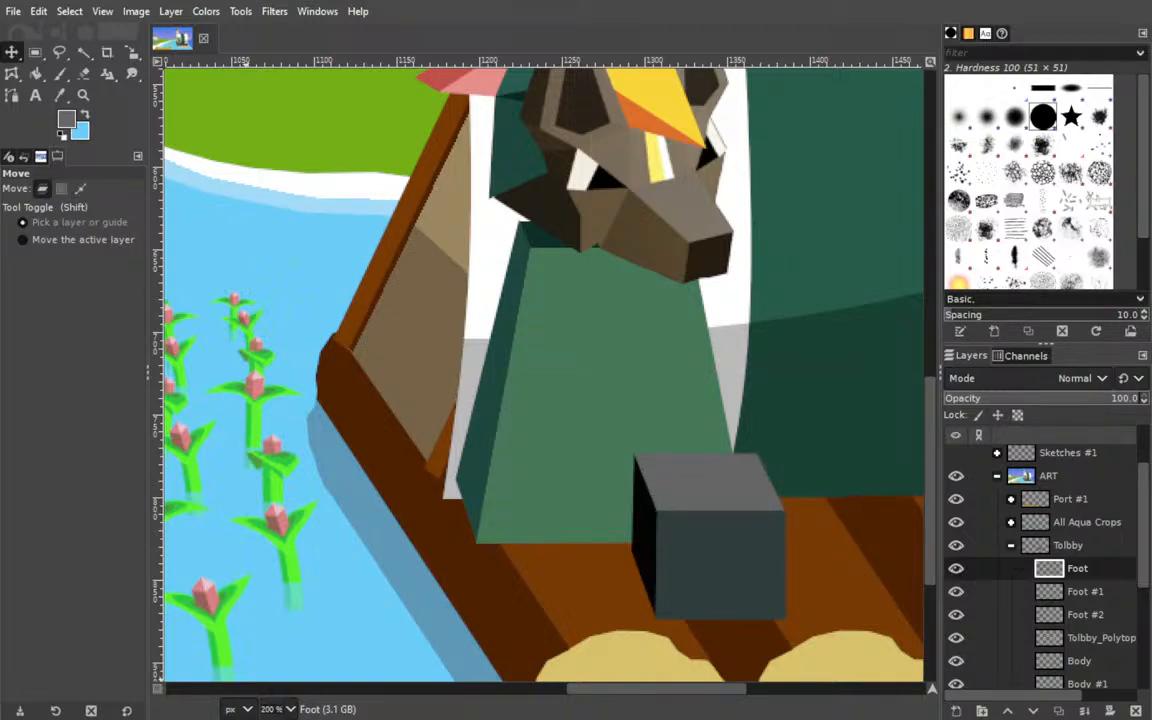
Nudge the black side face on Foot #1 1 px to the right.
scroll(669, 561, "up", 3)
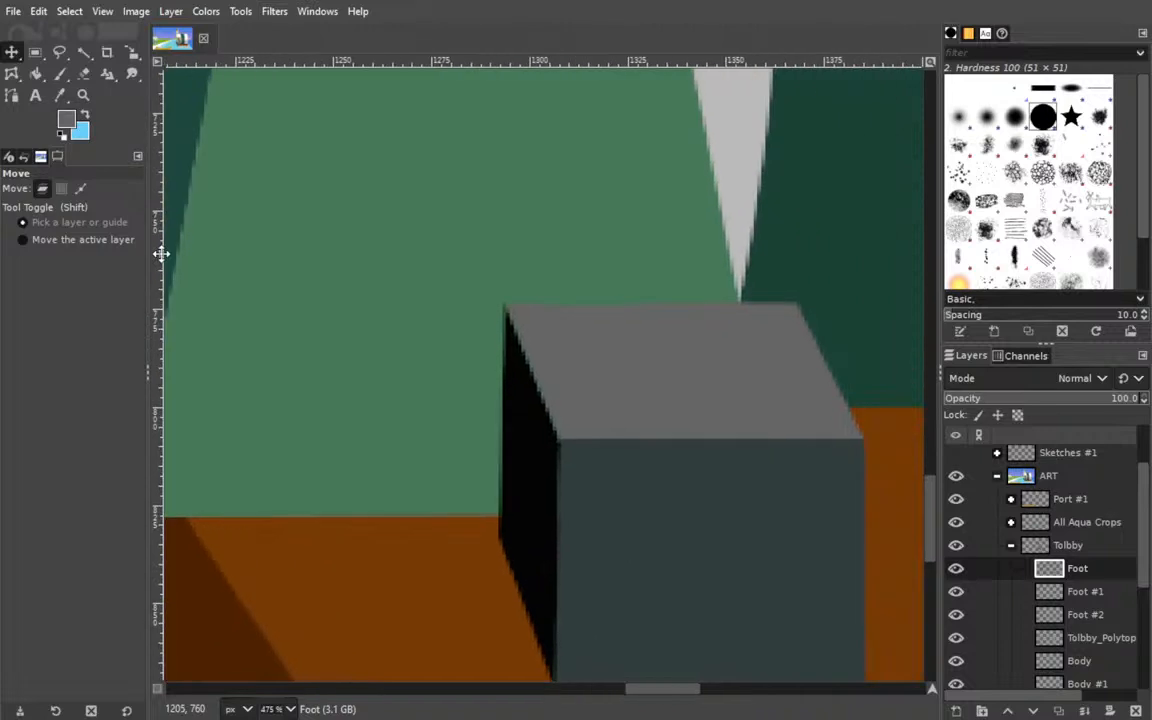
left_click_drag(258, 424, 275, 287)
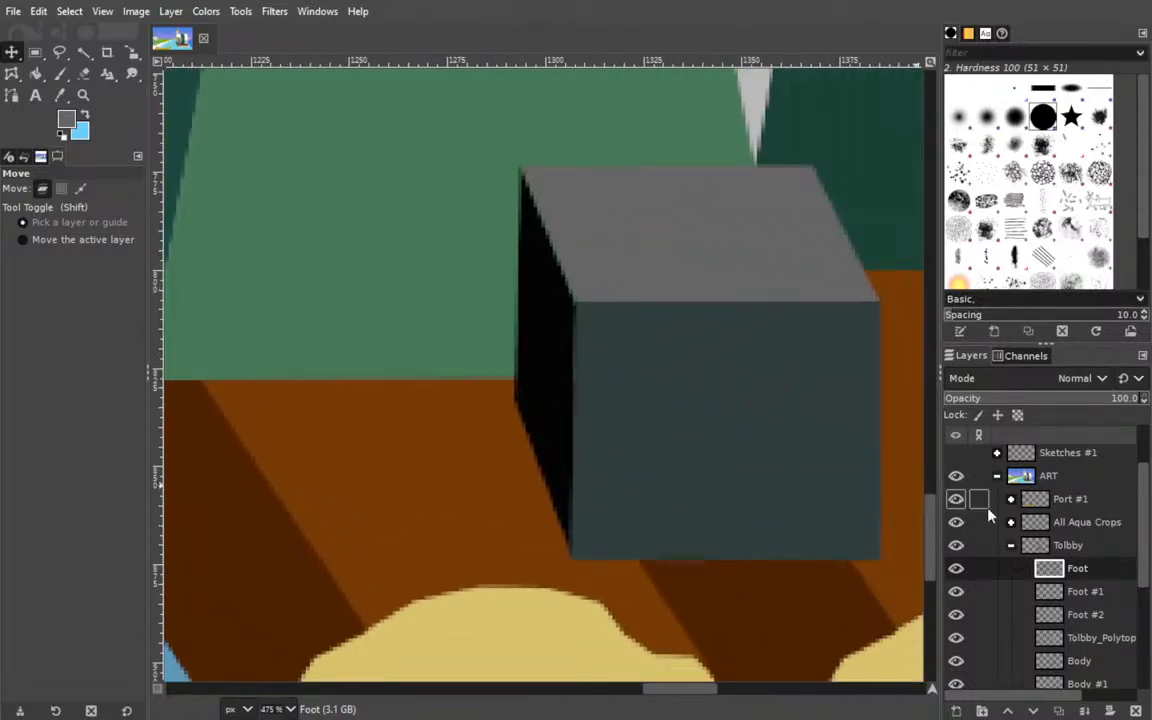
left_click(1101, 592)
left_click_drag(558, 378, 560, 376)
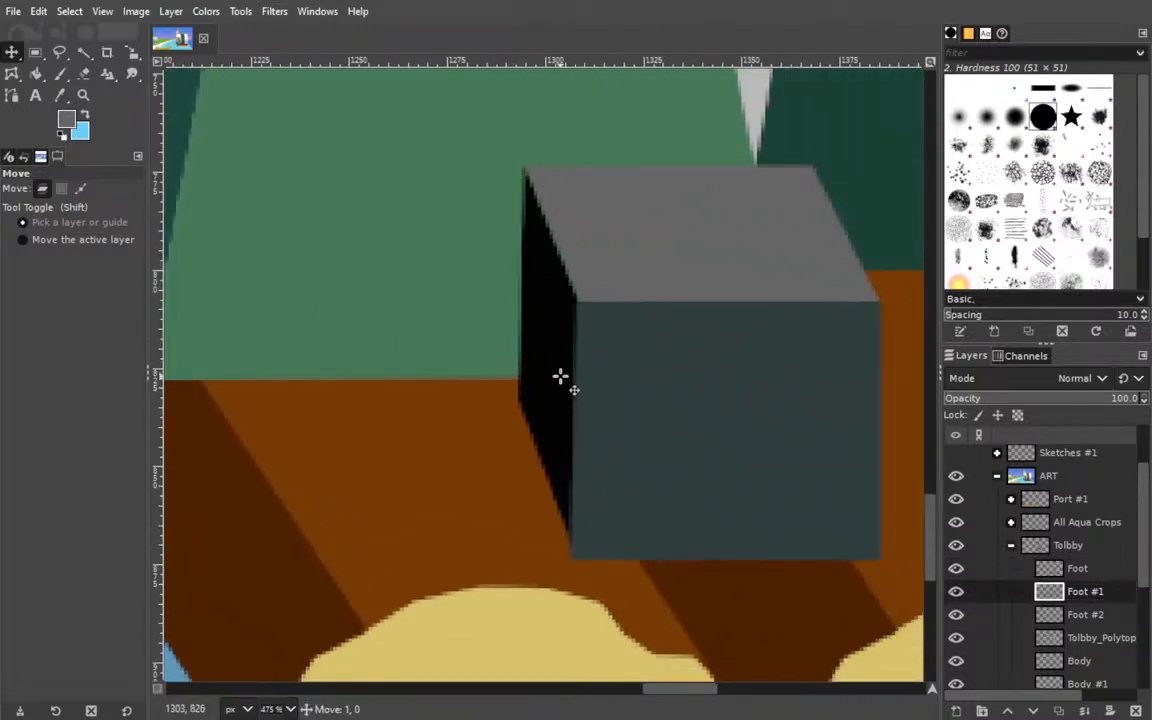
Trim the left edge of the Foot layer's front face with a 33 × 110 px rectangular selection, and deselect.
left_click(1088, 574)
key("r")
left_click_drag(447, 160, 580, 593)
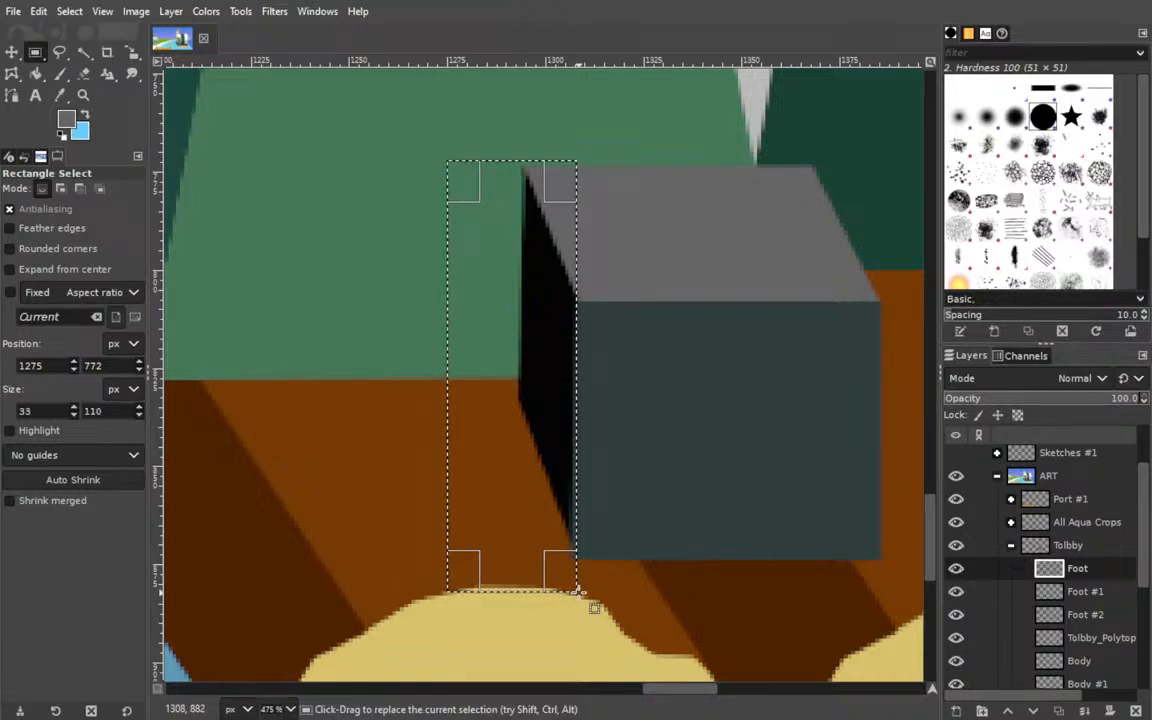
left_click(12, 52)
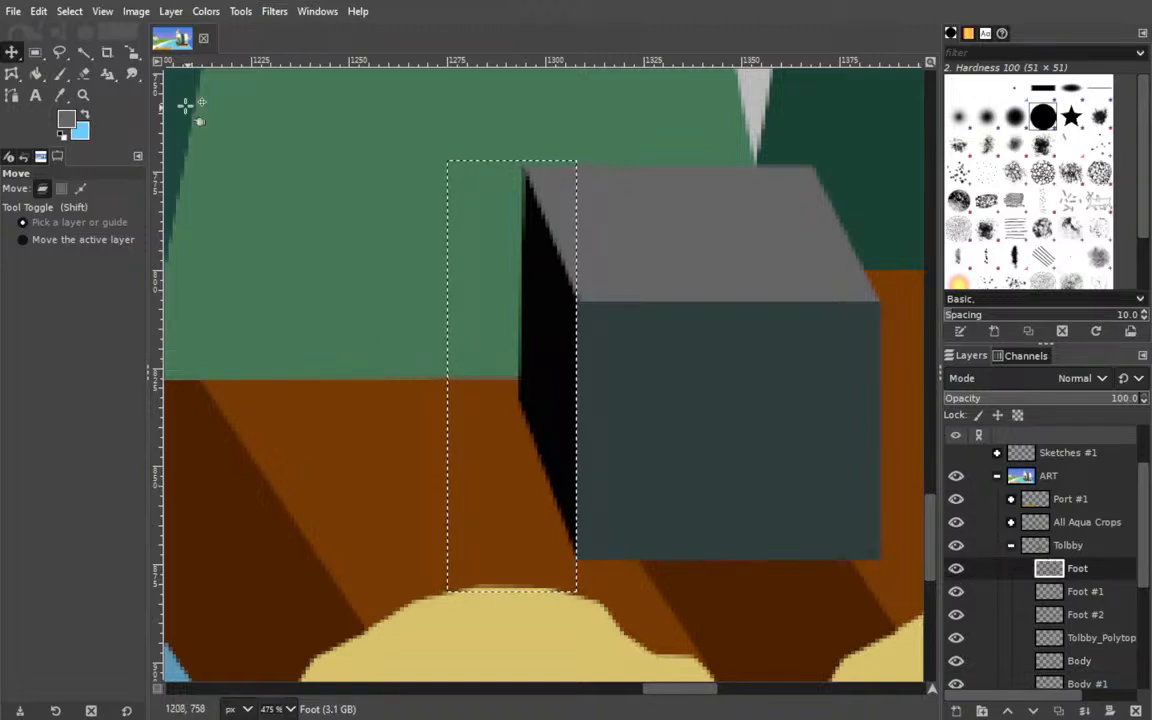
key("ctrl+shift+a")
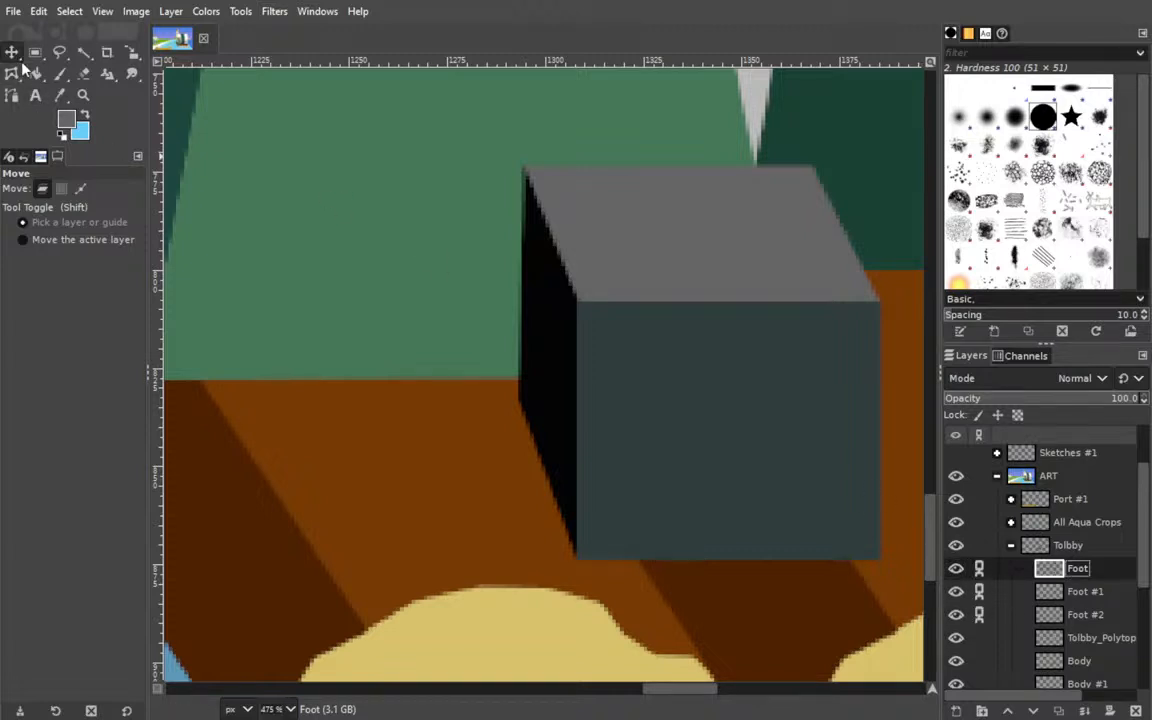
Shift the linked foot block slightly right and down beside the body's lower right corner, and save the image.
left_click_drag(668, 388, 745, 426)
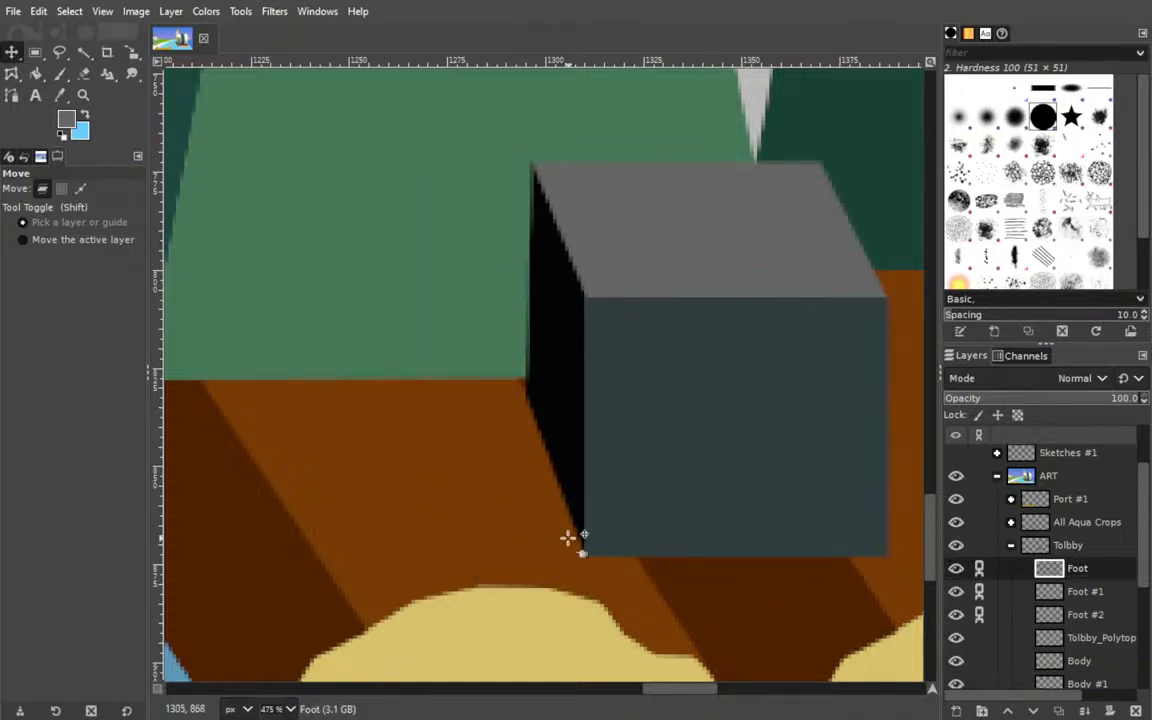
left_click(283, 638)
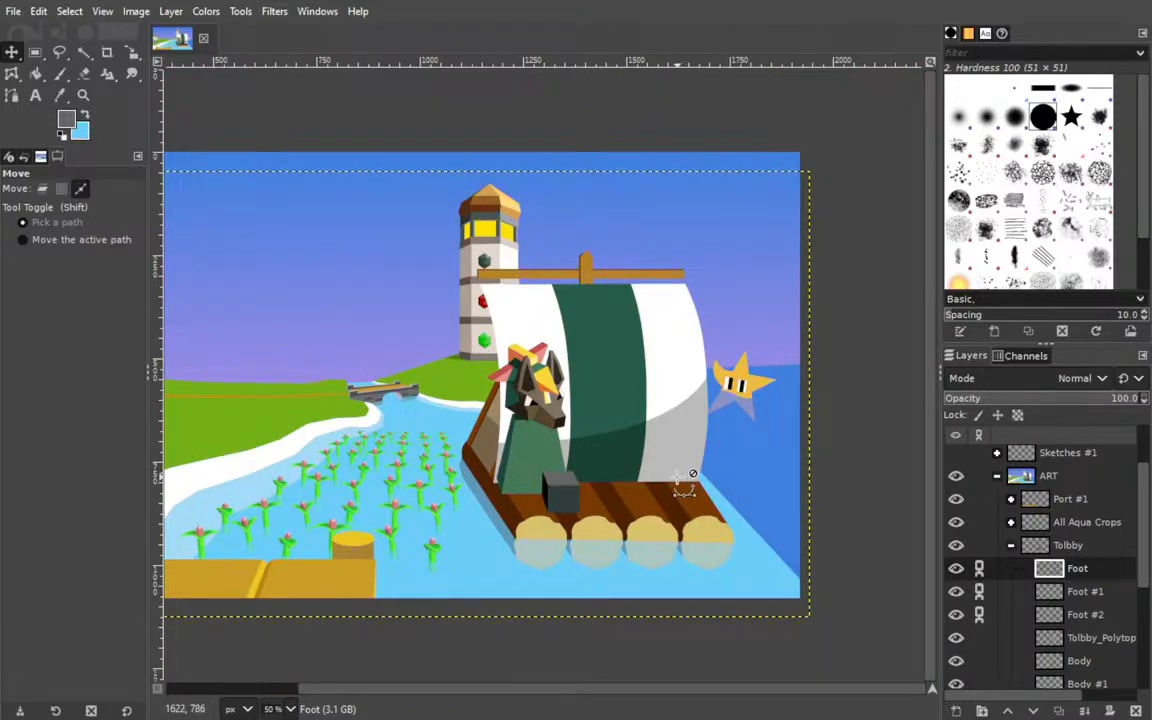
key("ctrl+s")
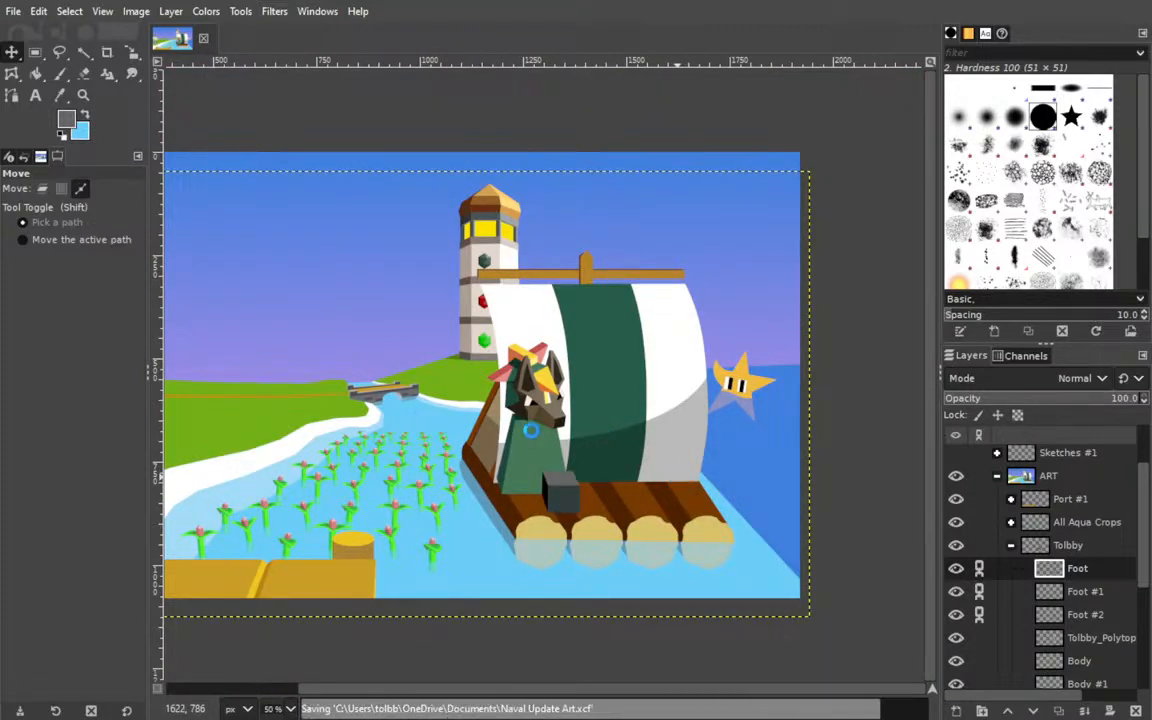
left_click_drag(562, 492, 589, 513)
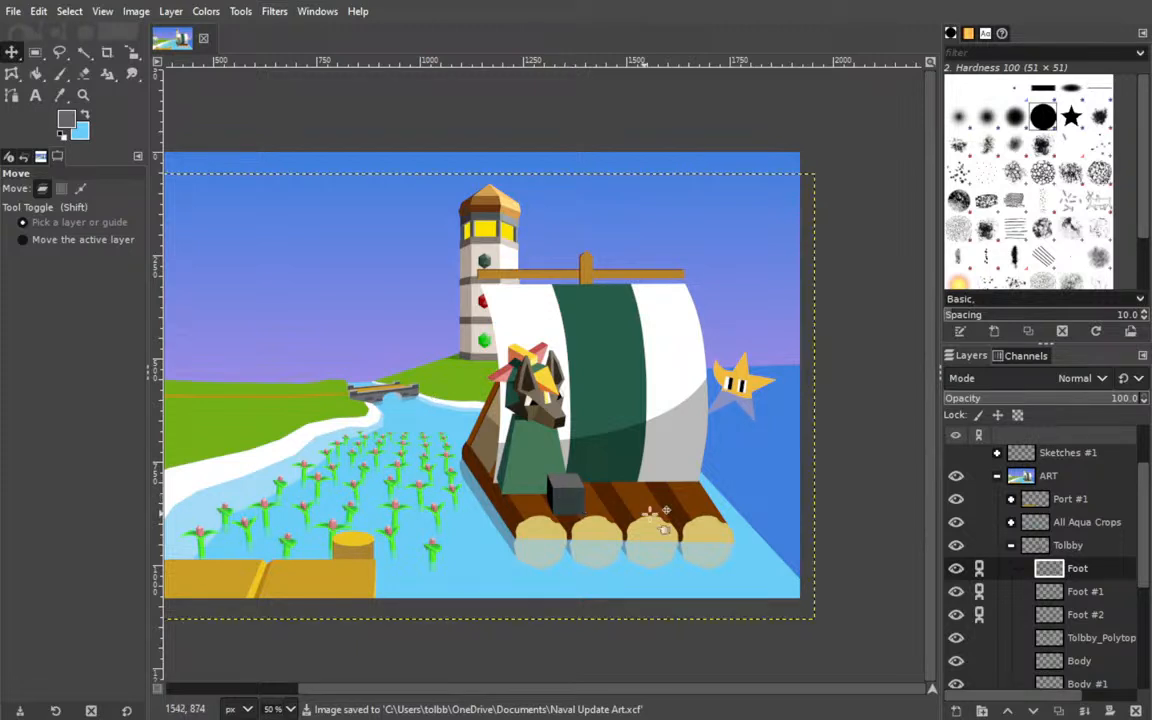
Merge the three foot layers into one and place a duplicate of the foot over the body's lower left corner.
left_click(1084, 711)
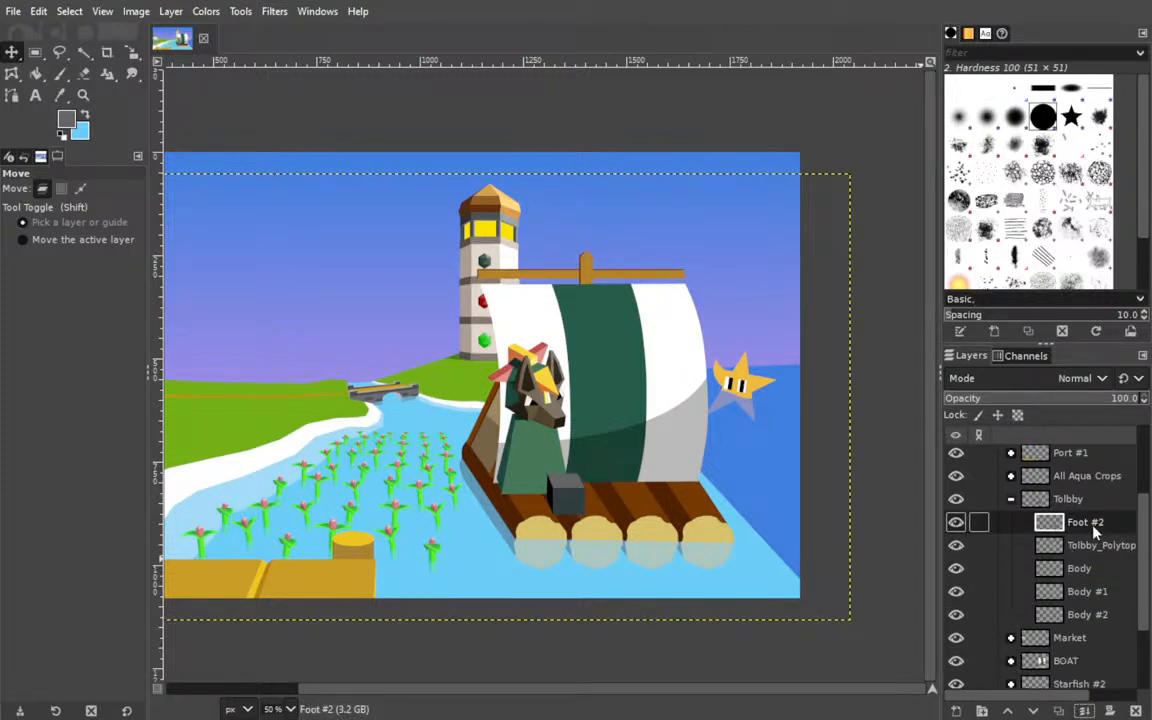
left_click(1060, 711)
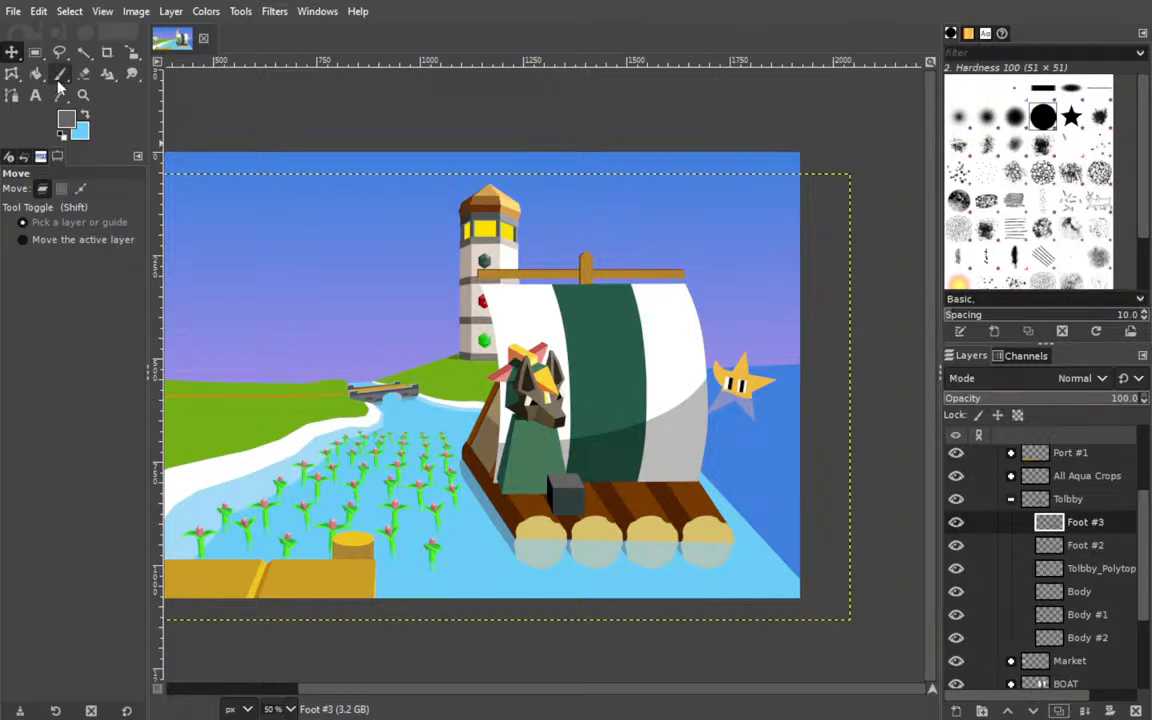
left_click_drag(589, 498, 564, 502)
left_click(975, 545)
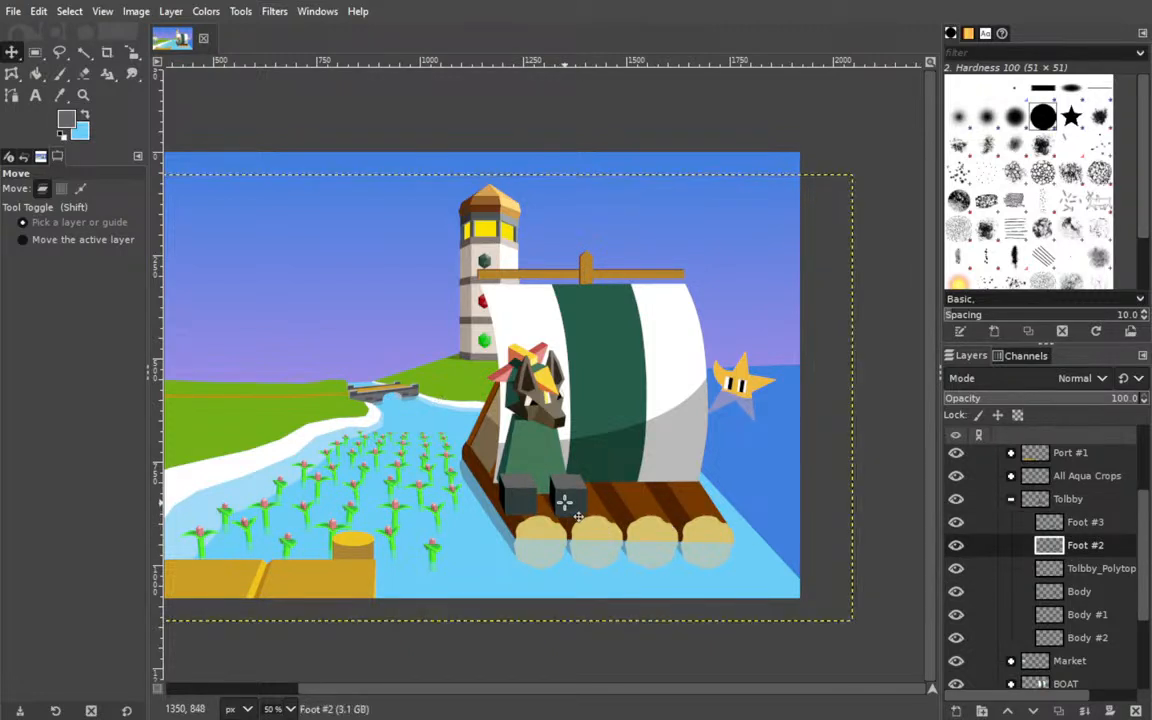
Merge the body layers into one and restack the head and merged body above both foot layers in the Tolbby group.
left_click(1080, 593)
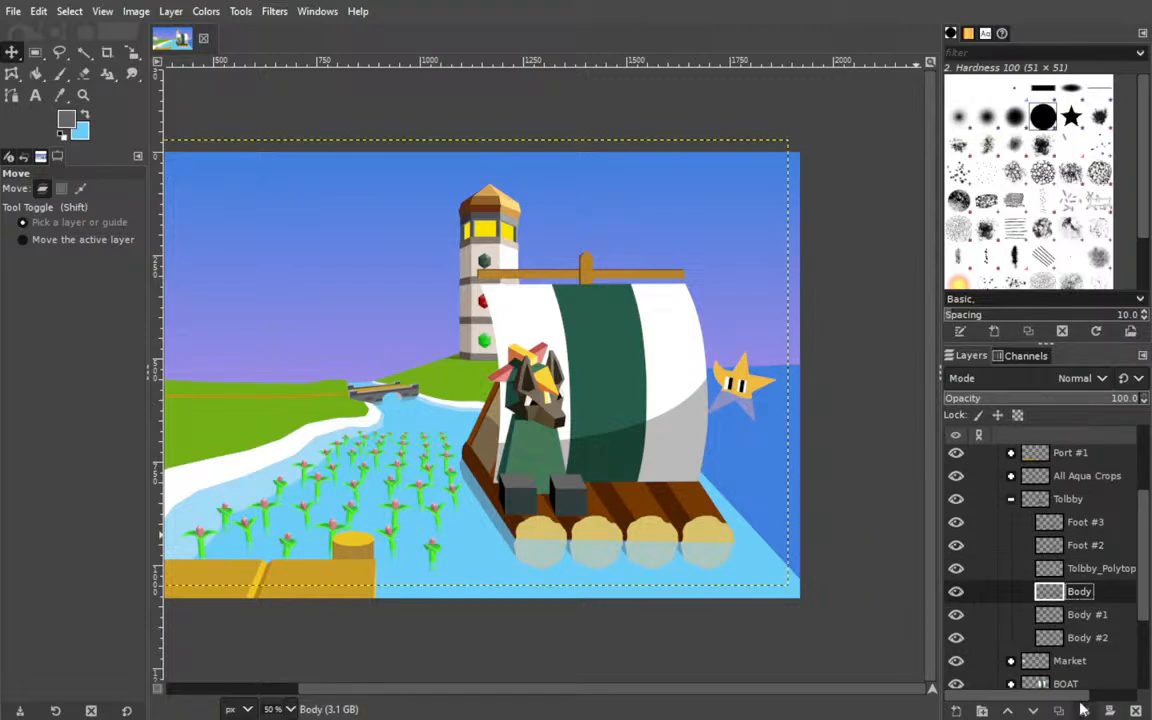
left_click(1084, 711)
left_click(1084, 711)
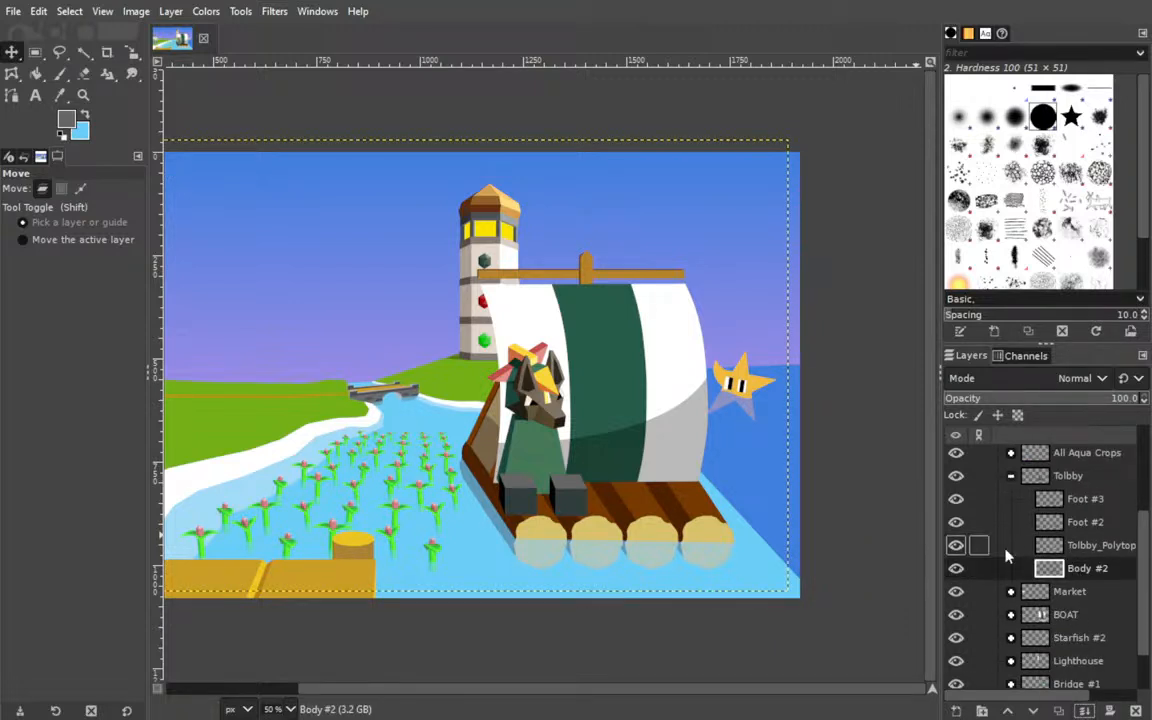
left_click_drag(533, 454, 543, 398)
left_click(1085, 545)
left_click_drag(383, 504, 564, 513)
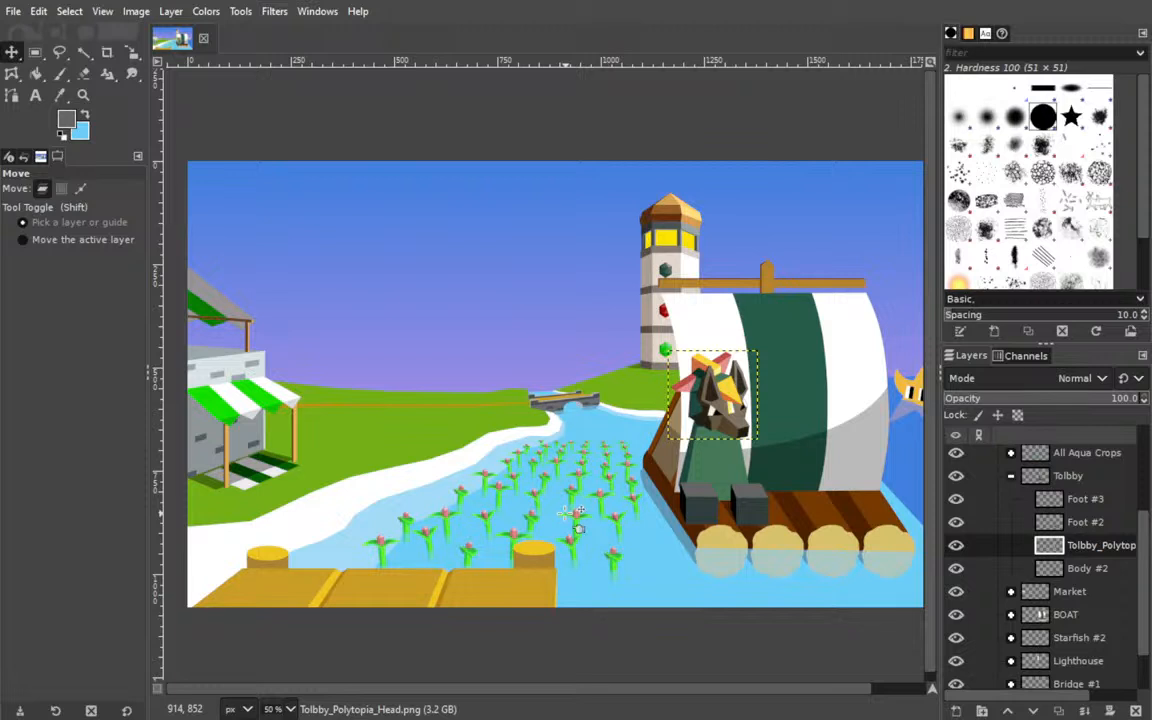
left_click_drag(1079, 550, 1078, 515)
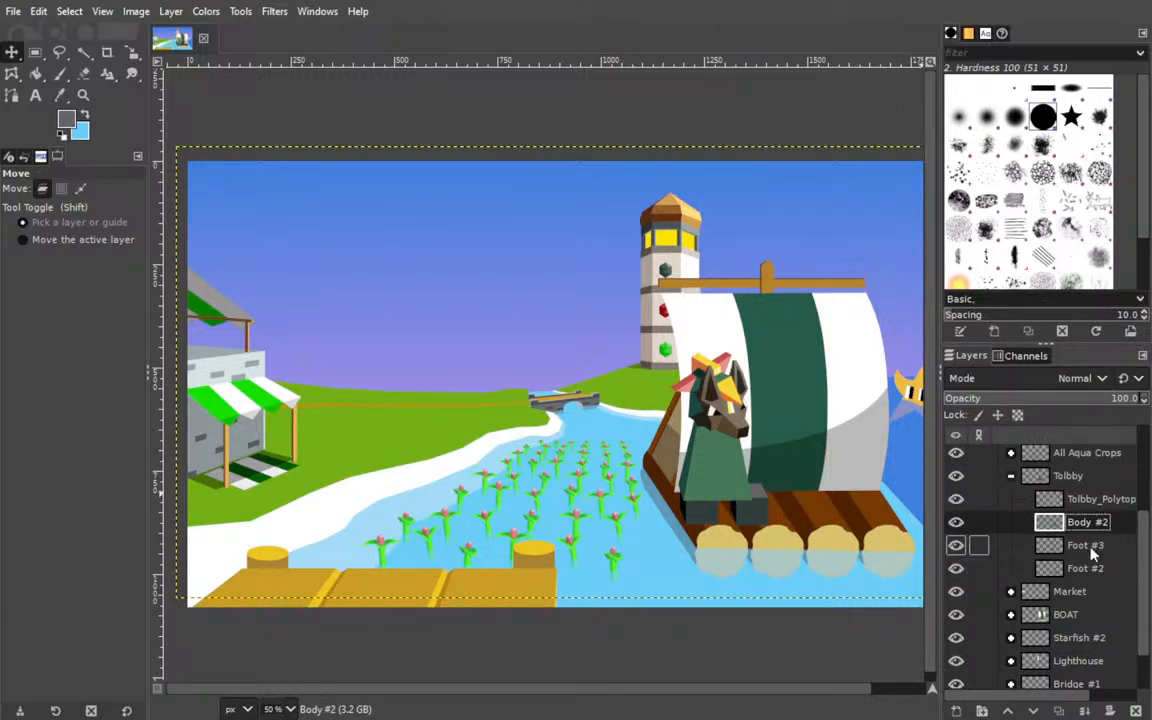
Move Tolbby's body and head up and slightly right so the body rests over both feet.
left_click(1093, 553)
left_click_drag(689, 514, 748, 484)
left_click(985, 568)
left_click(995, 521)
left_click(1090, 498)
left_click_drag(737, 430, 748, 411)
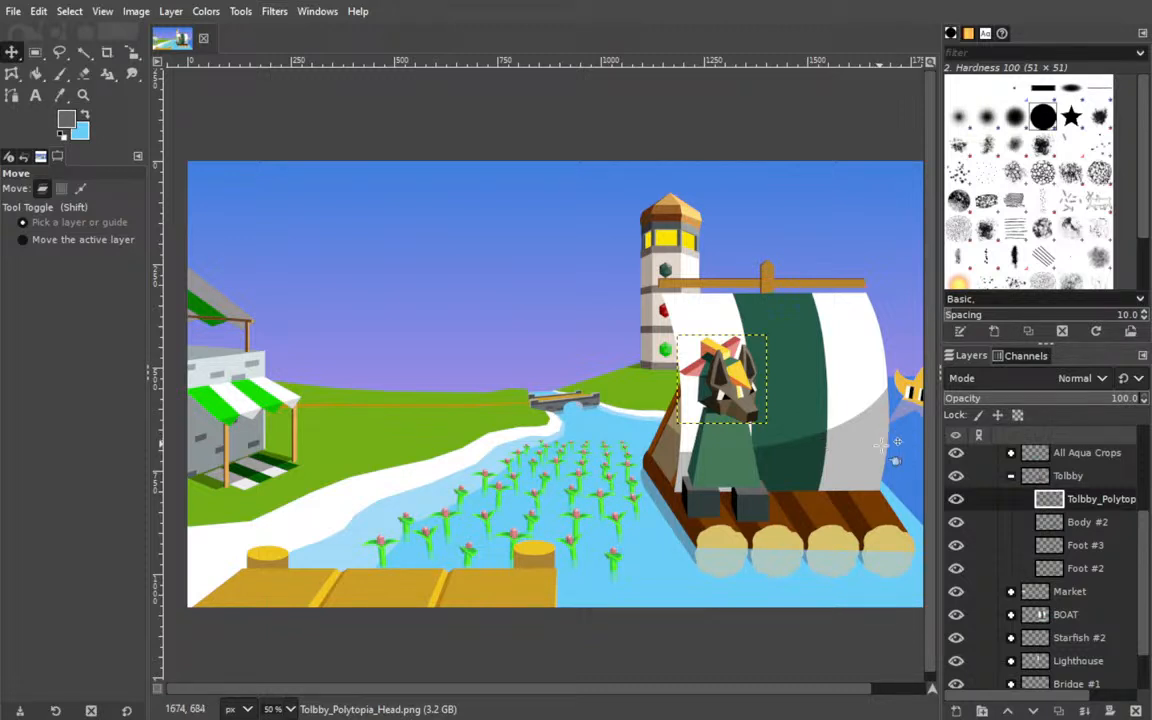
Nudge the Body #2 layer and the head slightly up and left to line them up above the feet.
left_click(1074, 528)
left_click_drag(721, 458, 718, 452)
left_click(1090, 498)
left_click_drag(751, 400, 746, 389)
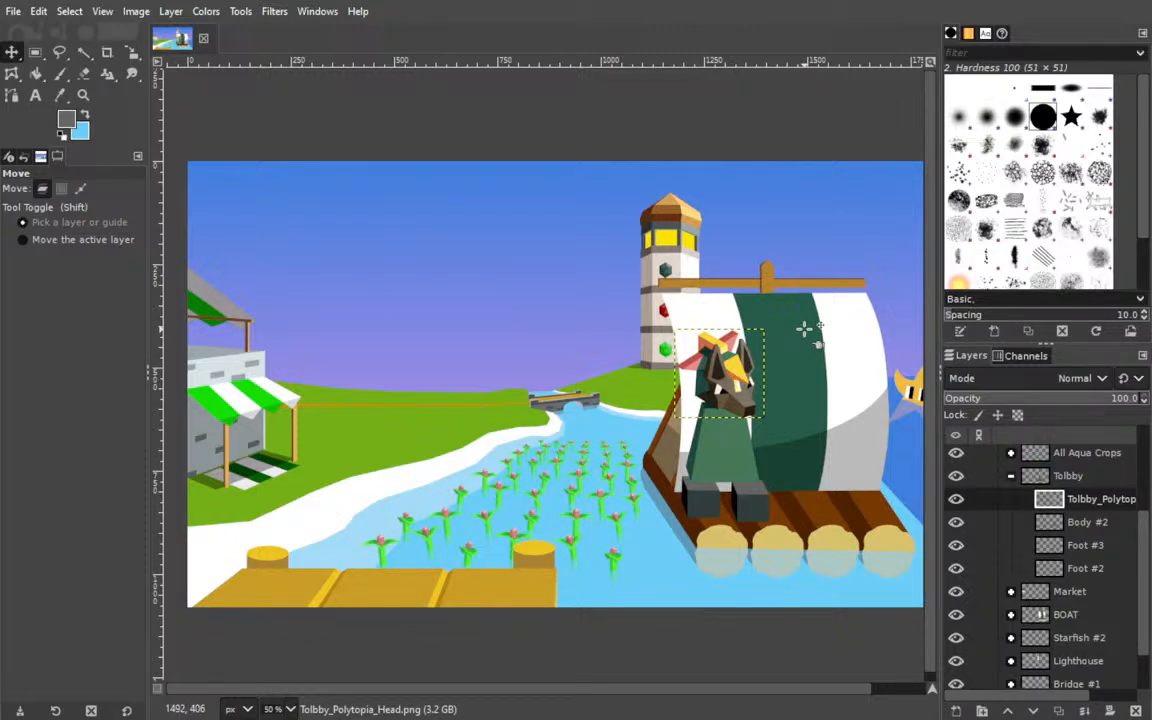
Flip Foot #3 horizontally and reposition it under the body's lower left corner.
left_click(1085, 545)
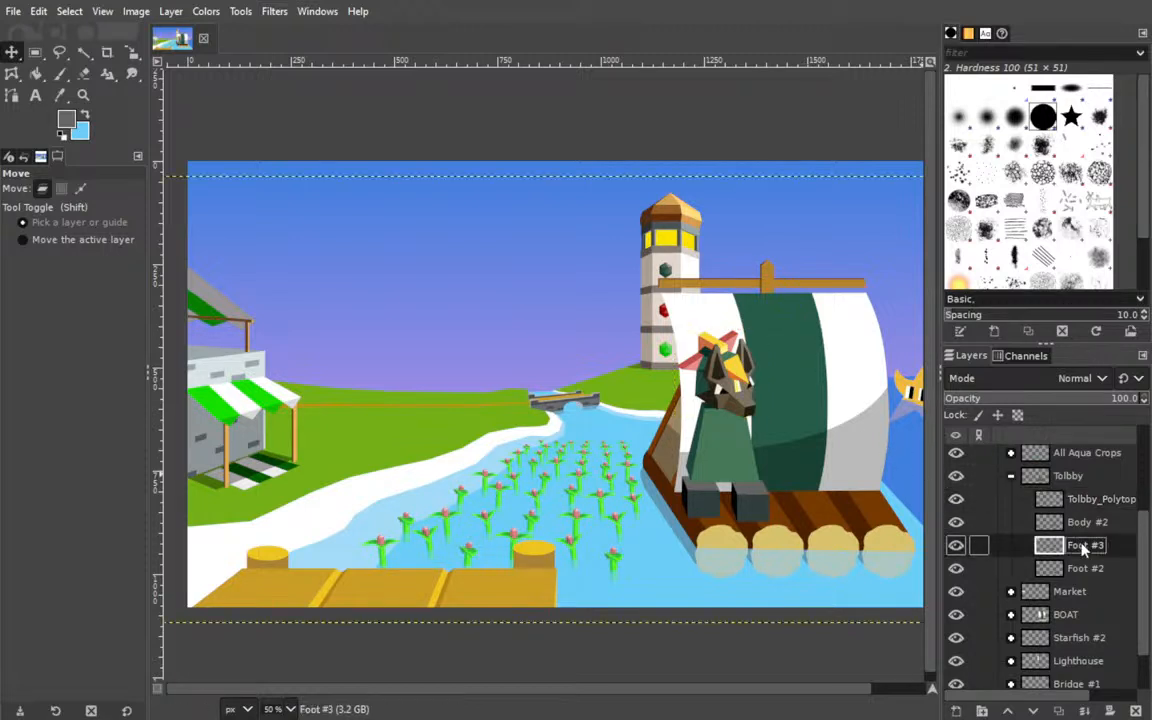
left_click_drag(706, 502, 704, 498)
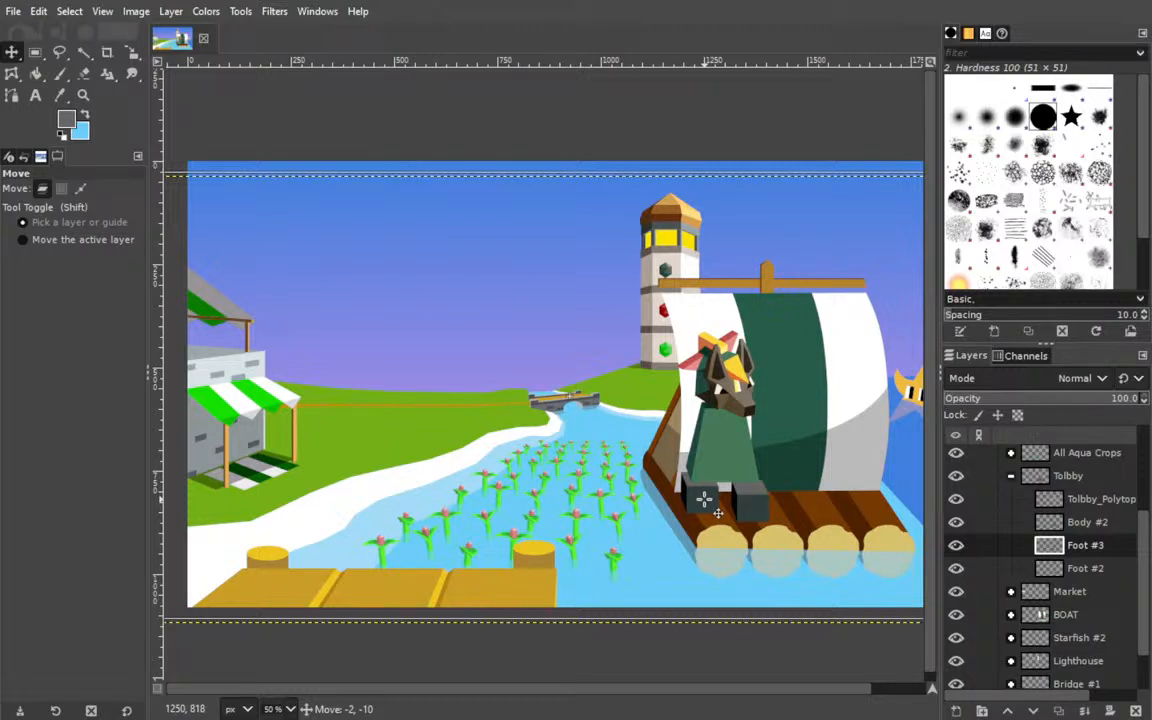
left_click_drag(702, 497, 702, 495)
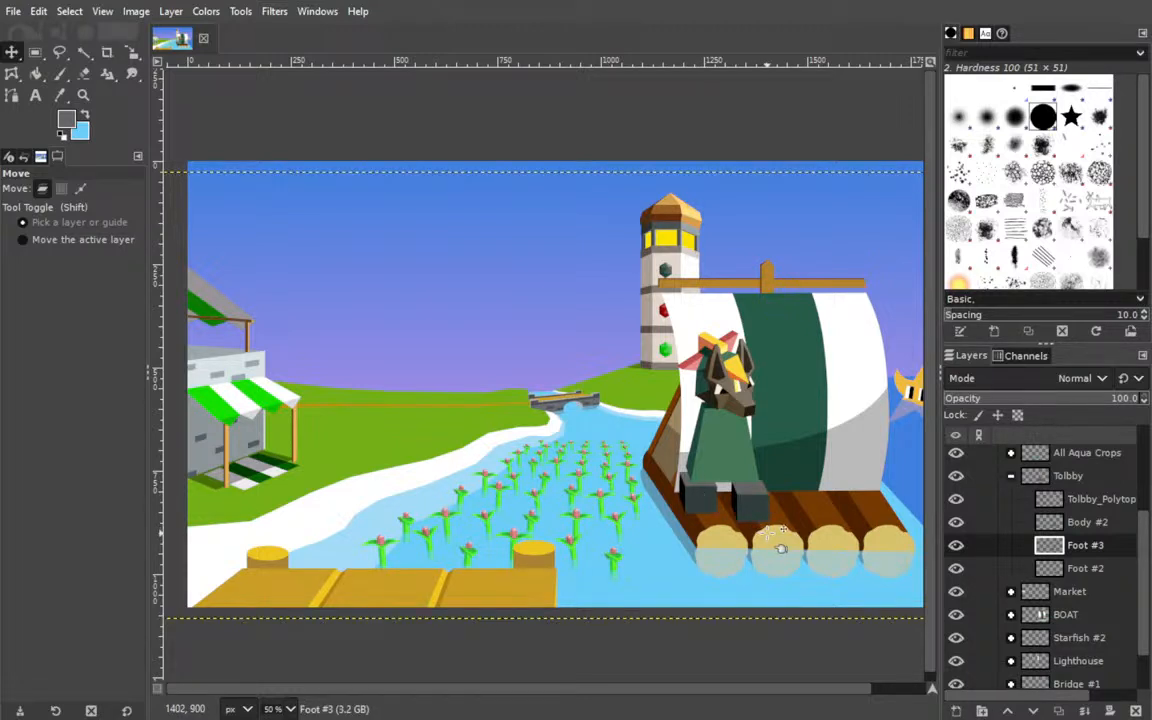
left_click(171, 11)
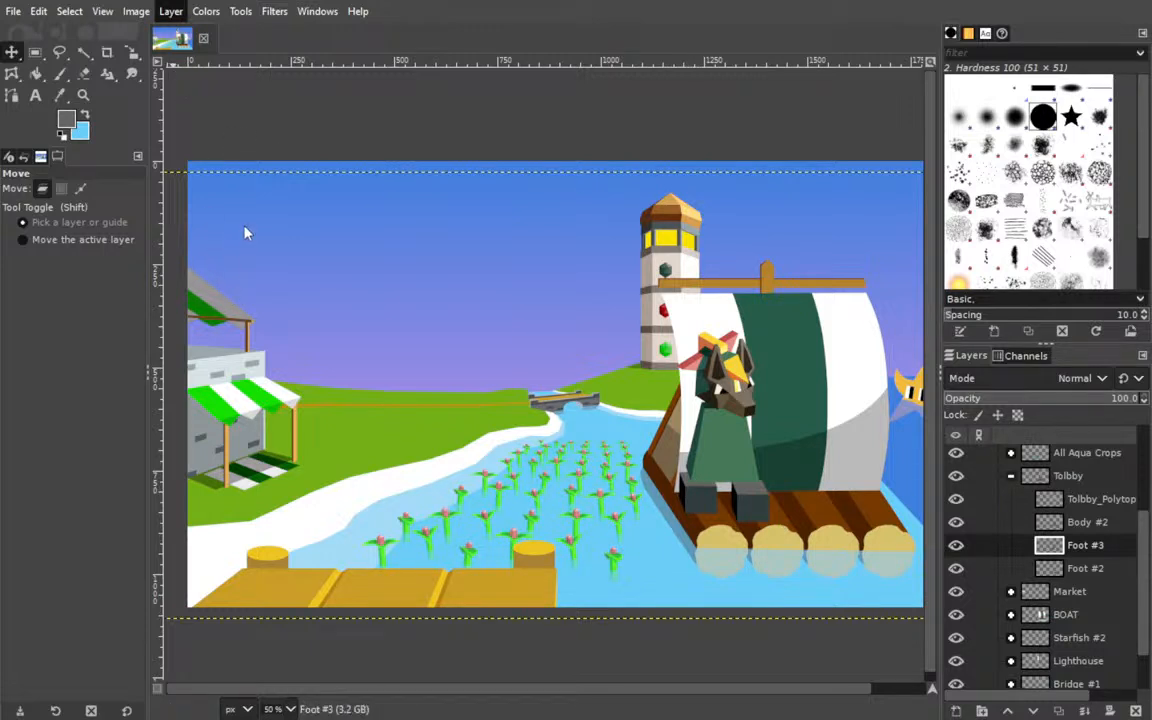
left_click_drag(401, 508, 718, 508)
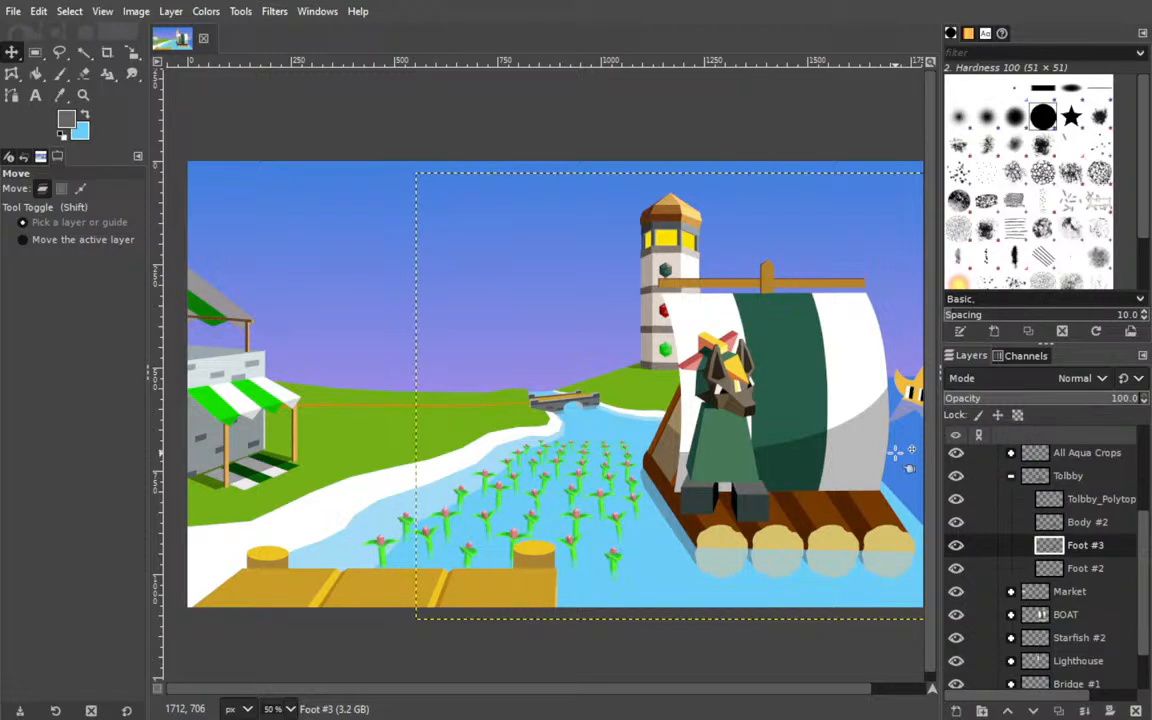
mouse_move(705, 506)
left_mouse_down()
mouse_move(718, 505)
mouse_move(704, 501)
left_mouse_up()
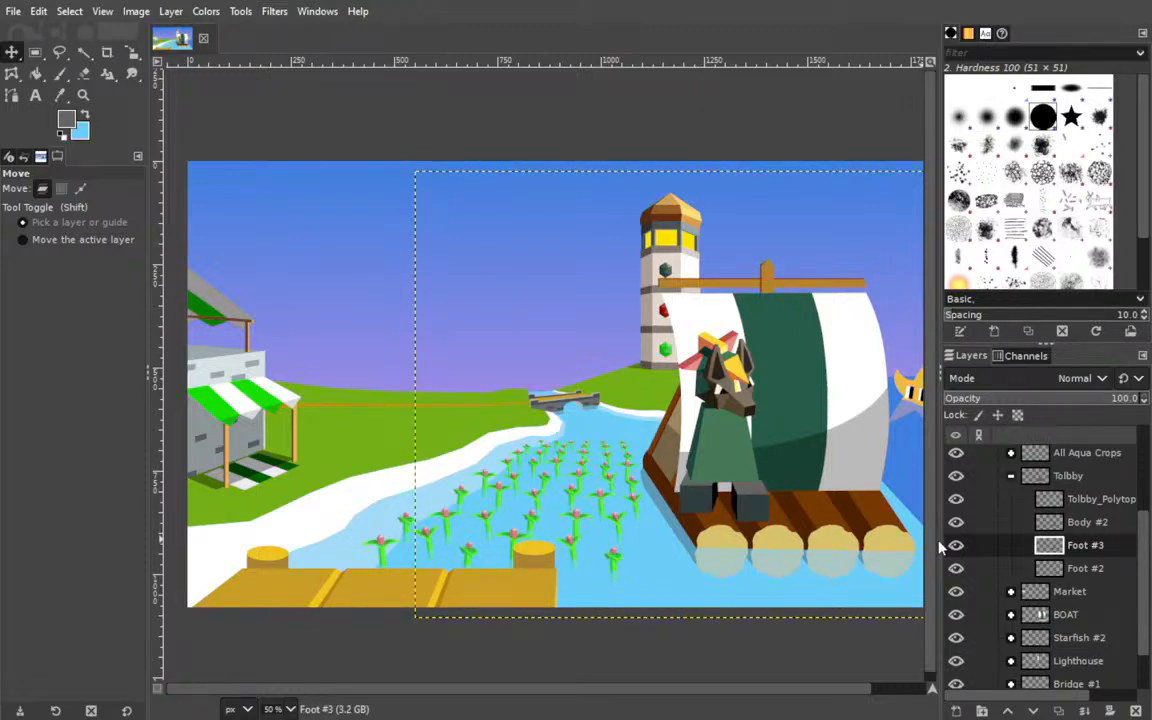
Move Foot #2 slightly right, shift the linked head, body and feet together slightly right on the raft, and unlink them.
left_click(1080, 568)
left_click_drag(758, 509, 766, 505)
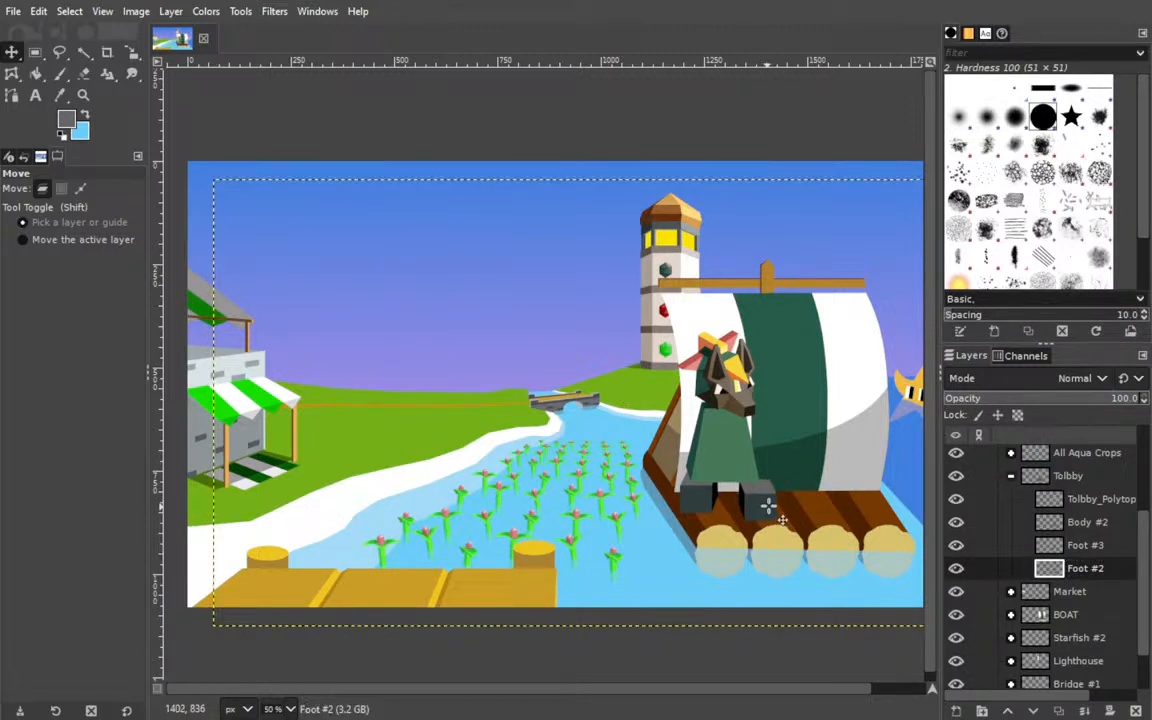
left_click_drag(978, 499, 980, 568)
left_click_drag(729, 441, 735, 441)
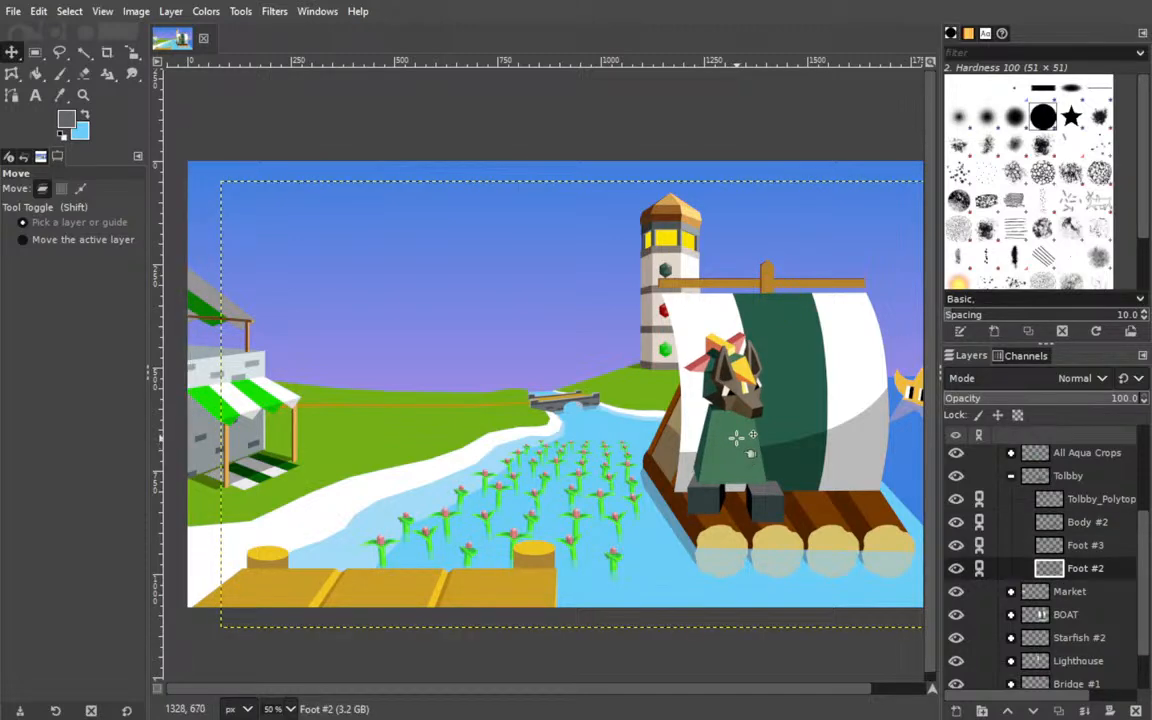
left_click(978, 572)
left_click(979, 546)
left_click(980, 522)
left_click(981, 499)
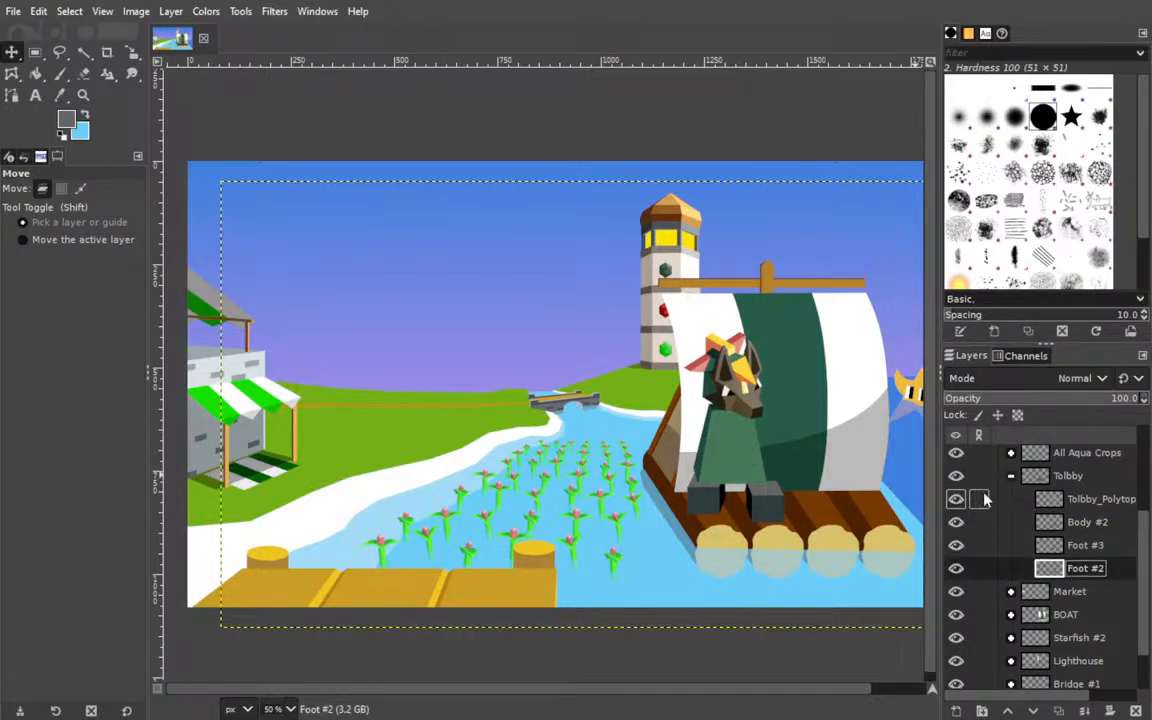
Fine-tune the positions of Foot #3, the body and the head so they line up, and save the image.
left_click(1047, 549)
left_click_drag(707, 504, 710, 509)
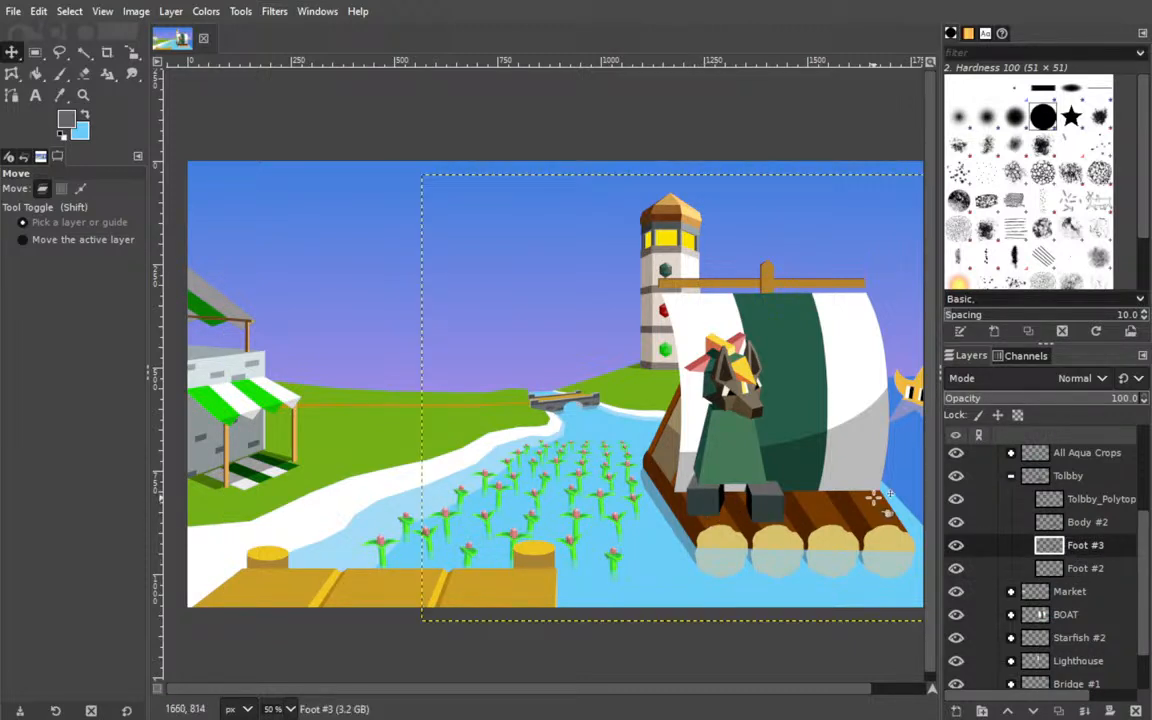
left_click(1058, 521)
mouse_move(745, 459)
left_mouse_down()
mouse_move(750, 472)
mouse_move(749, 462)
left_mouse_up()
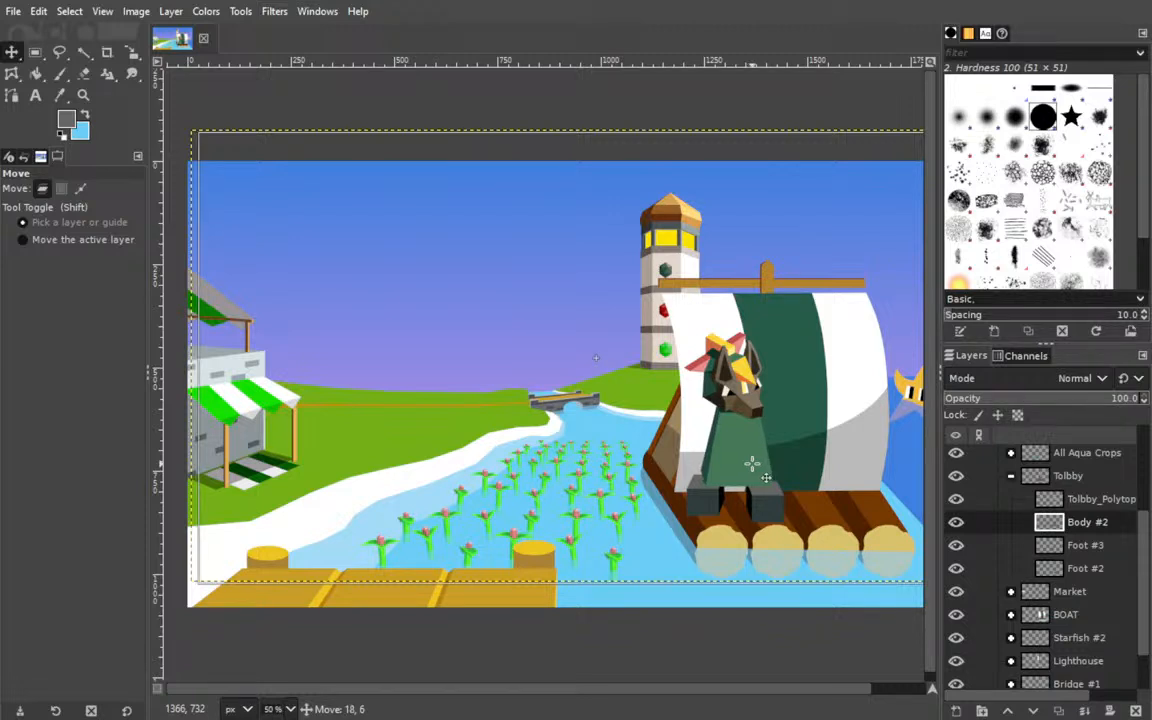
left_click(1098, 498)
left_click_drag(726, 376, 750, 407)
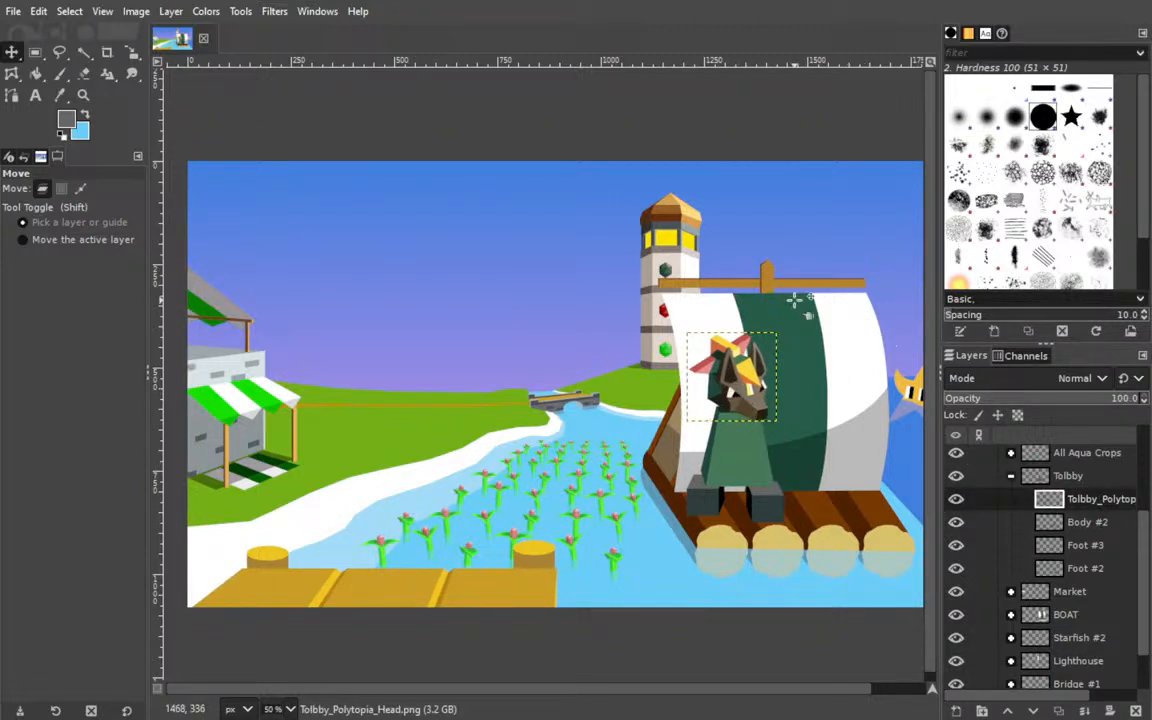
left_click(1060, 522)
left_click_drag(728, 465, 728, 463)
key("ctrl+s")
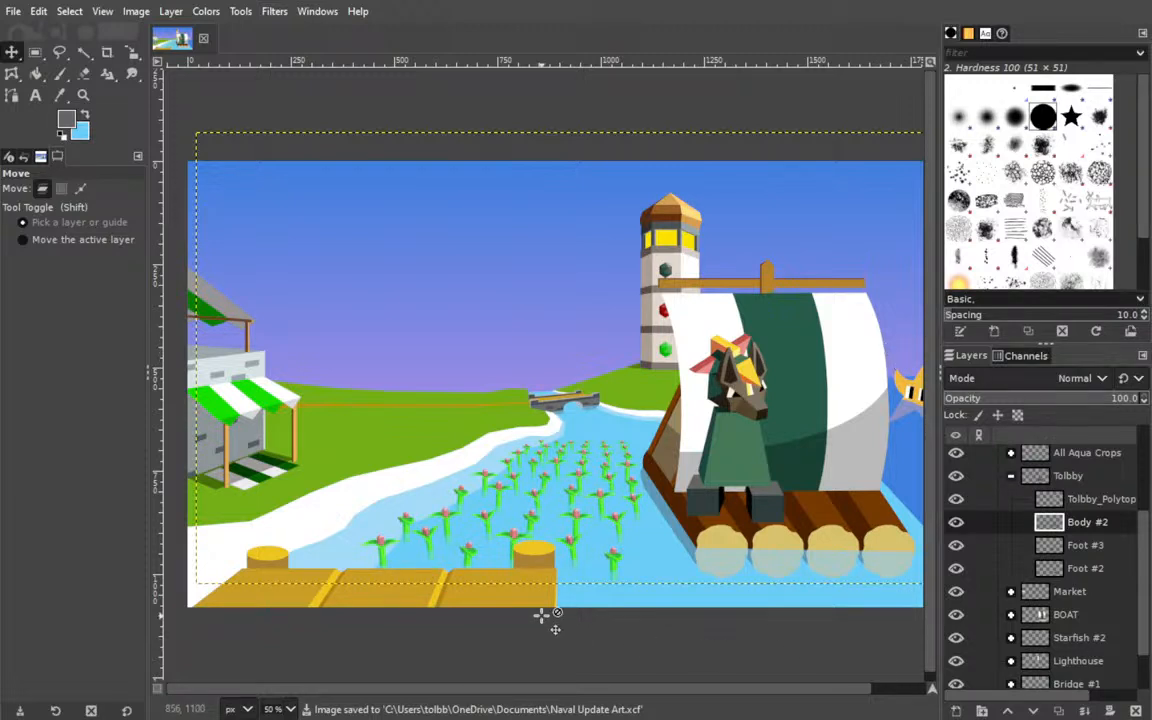
Show the Tolbby_Outro_Screen layer as a reference for the character and hide it again.
left_click_drag(519, 689, 581, 693)
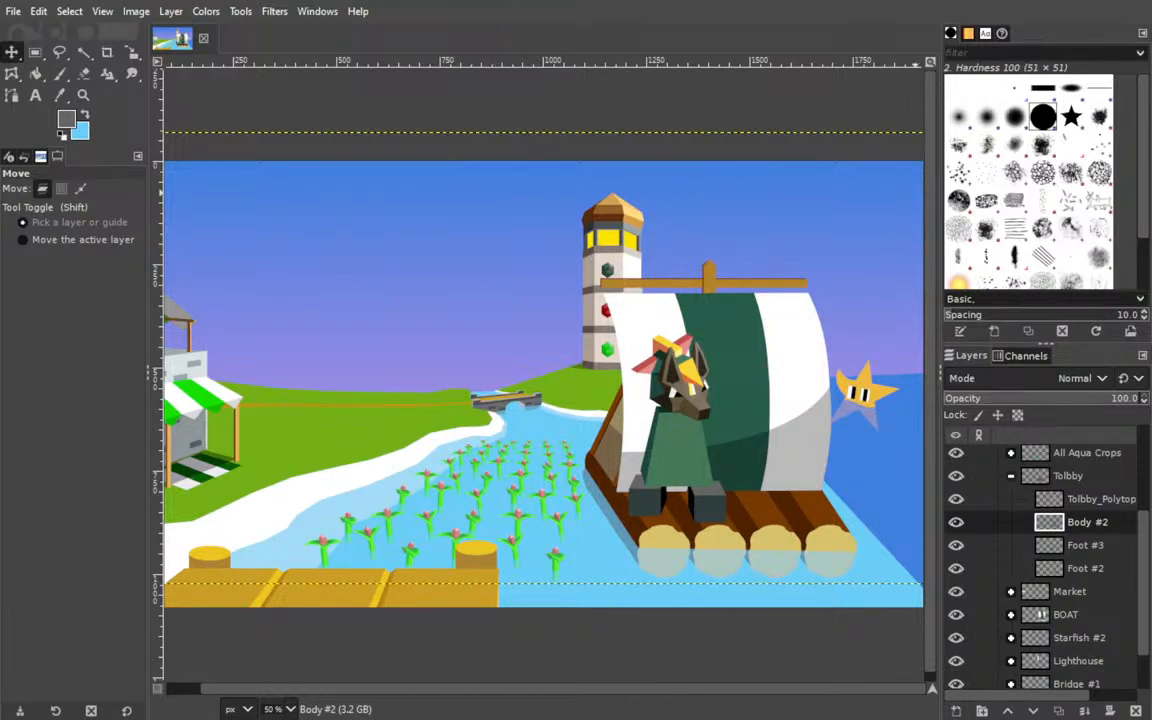
scroll(1008, 503, "up", 3)
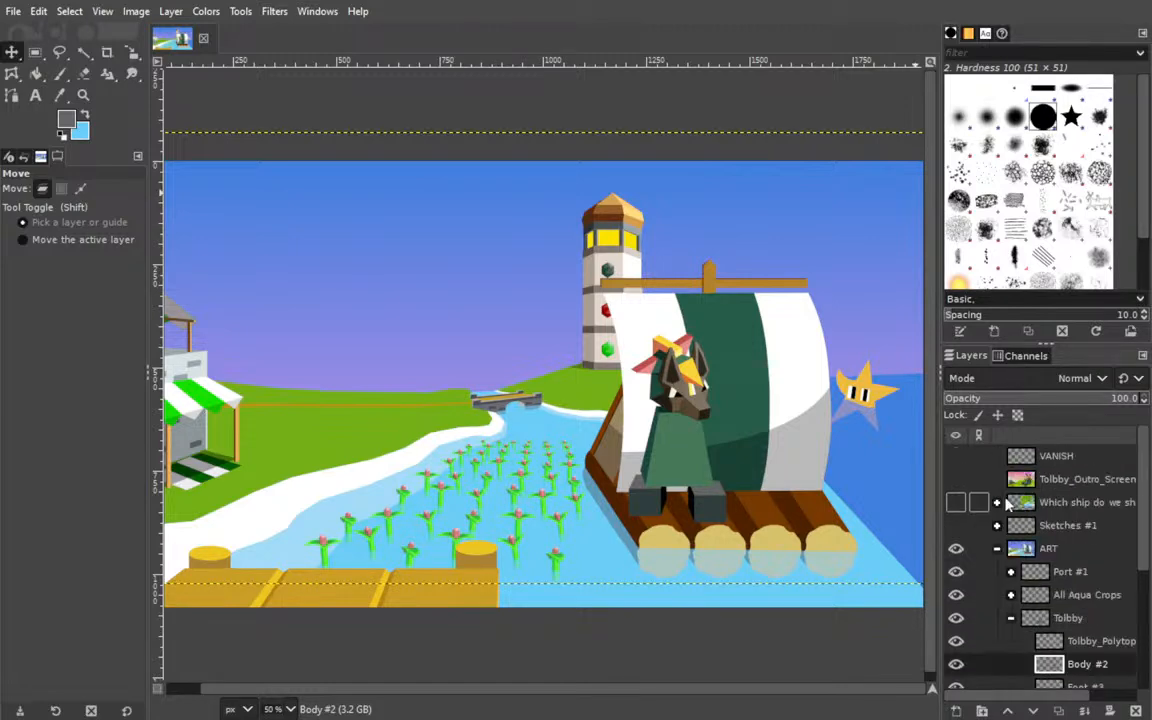
left_click(957, 480)
left_click(957, 480)
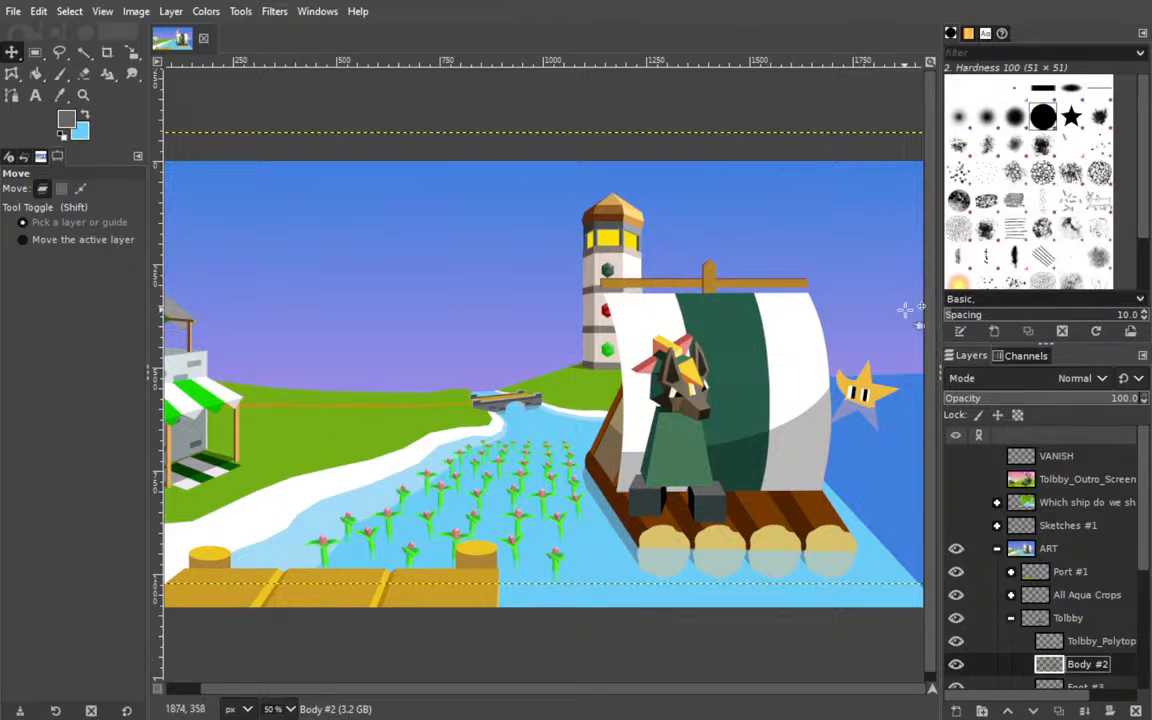
left_click_drag(775, 400, 767, 392)
scroll(767, 392, "right", 5)
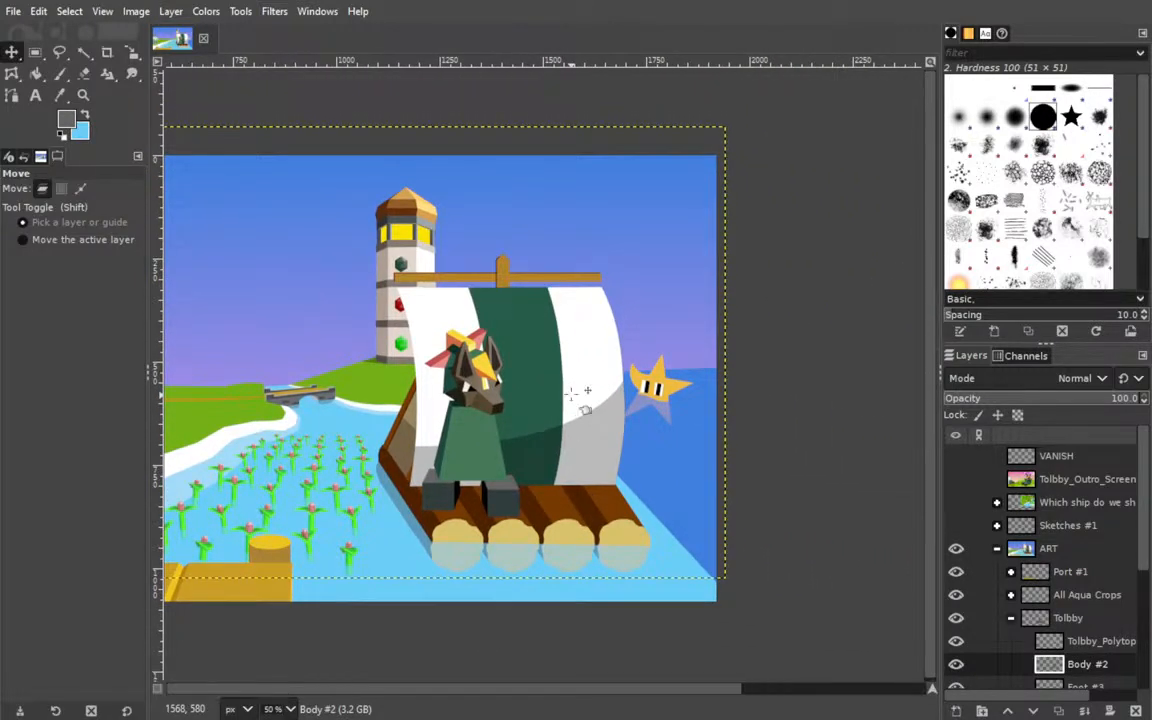
left_click_drag(482, 371, 656, 372)
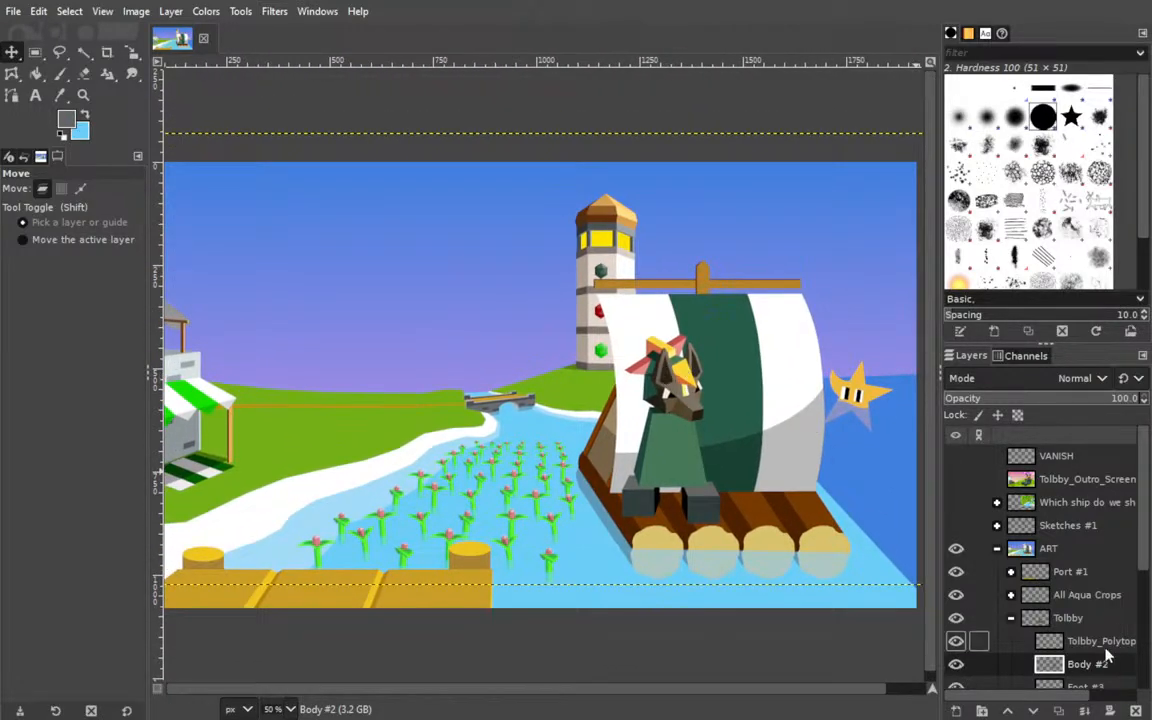
left_click(1008, 619)
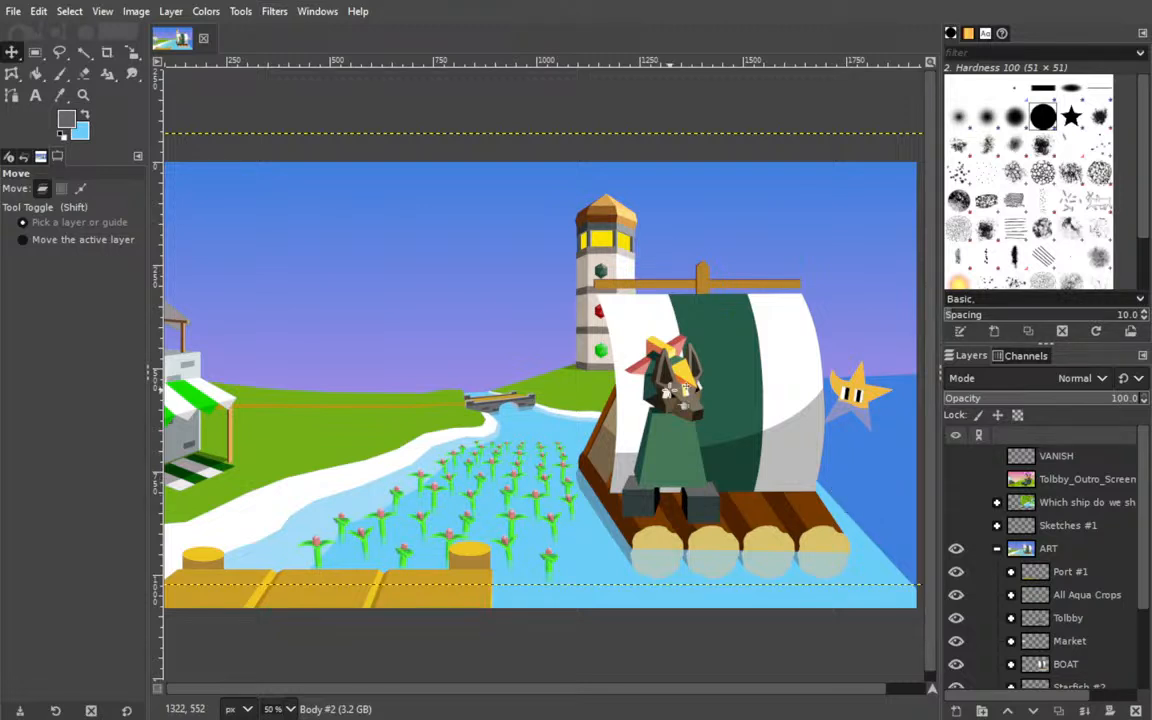
left_click_drag(460, 418, 401, 414)
Add a new layer named Hand directly above Body #2 in the Tolbby group.
scroll(1020, 545, "down", 2)
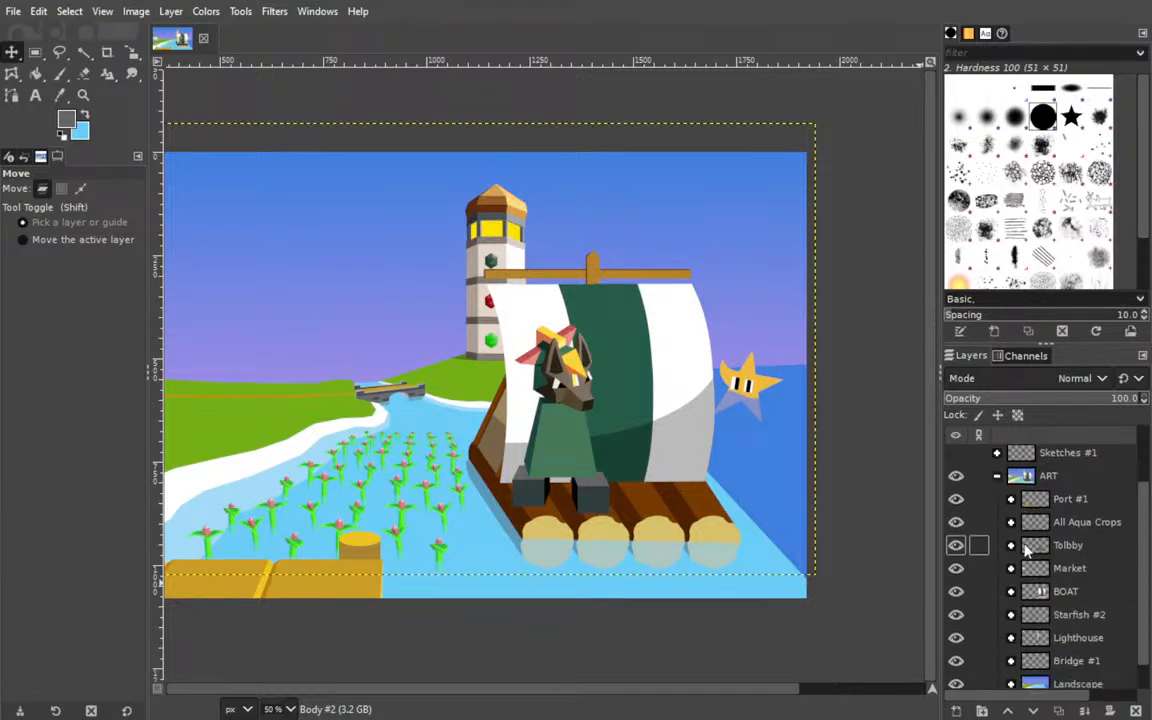
left_click(1011, 545)
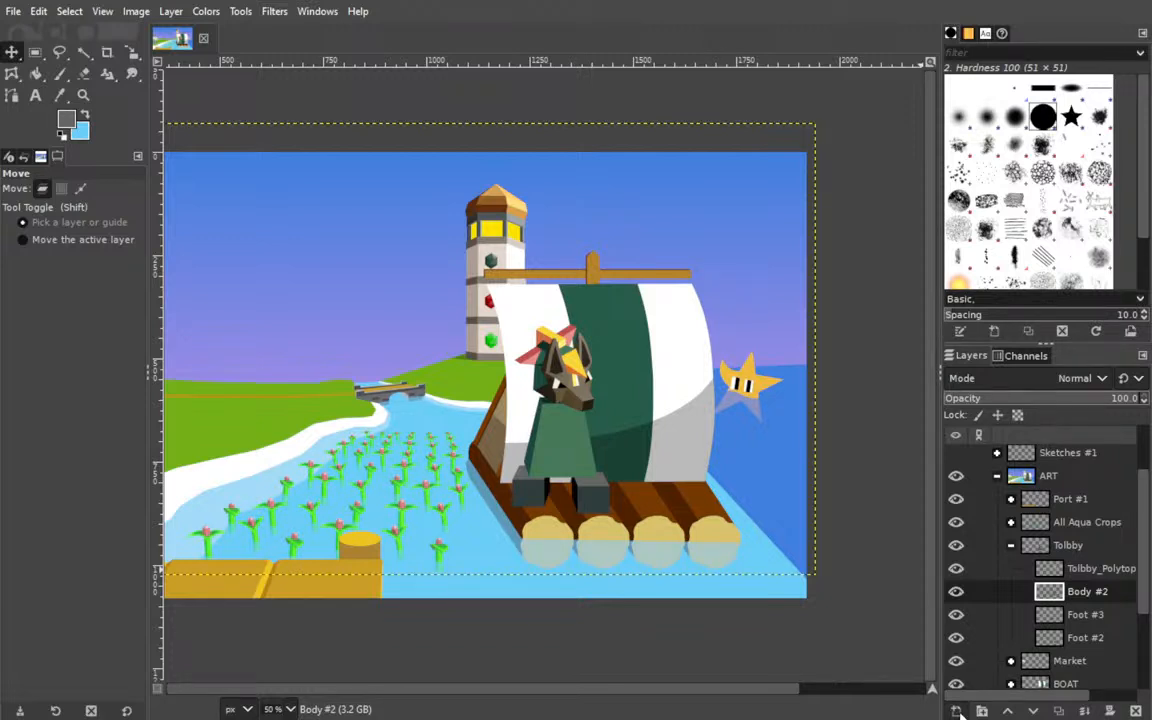
left_click(850, 517)
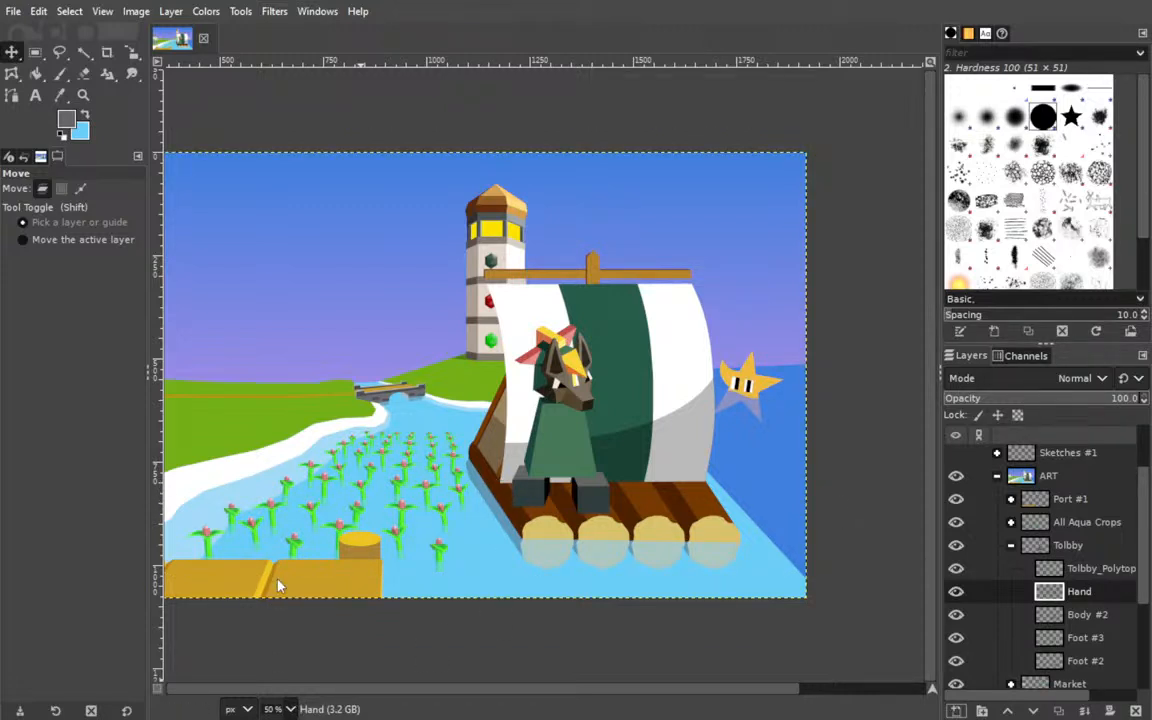
Outline a hand with angular fingers beside the body's left edge on the Hand layer, using a straight-sided path.
scroll(440, 538, "up", 3)
left_click_drag(491, 519, 406, 398)
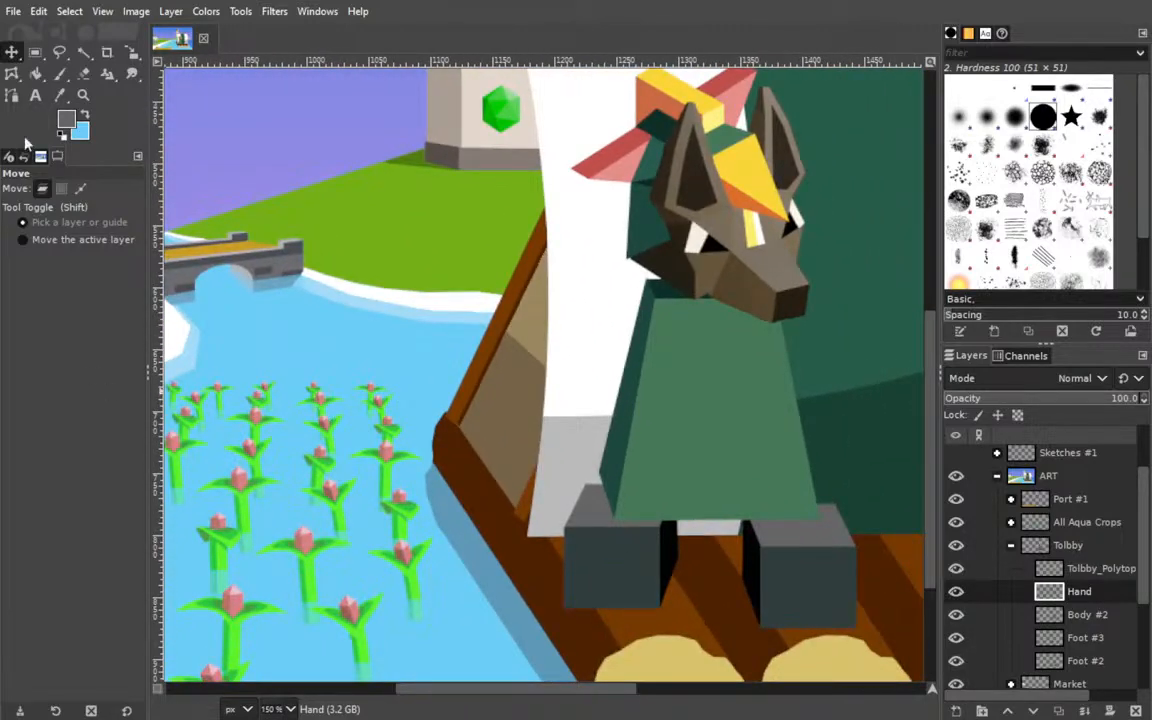
left_click(12, 96)
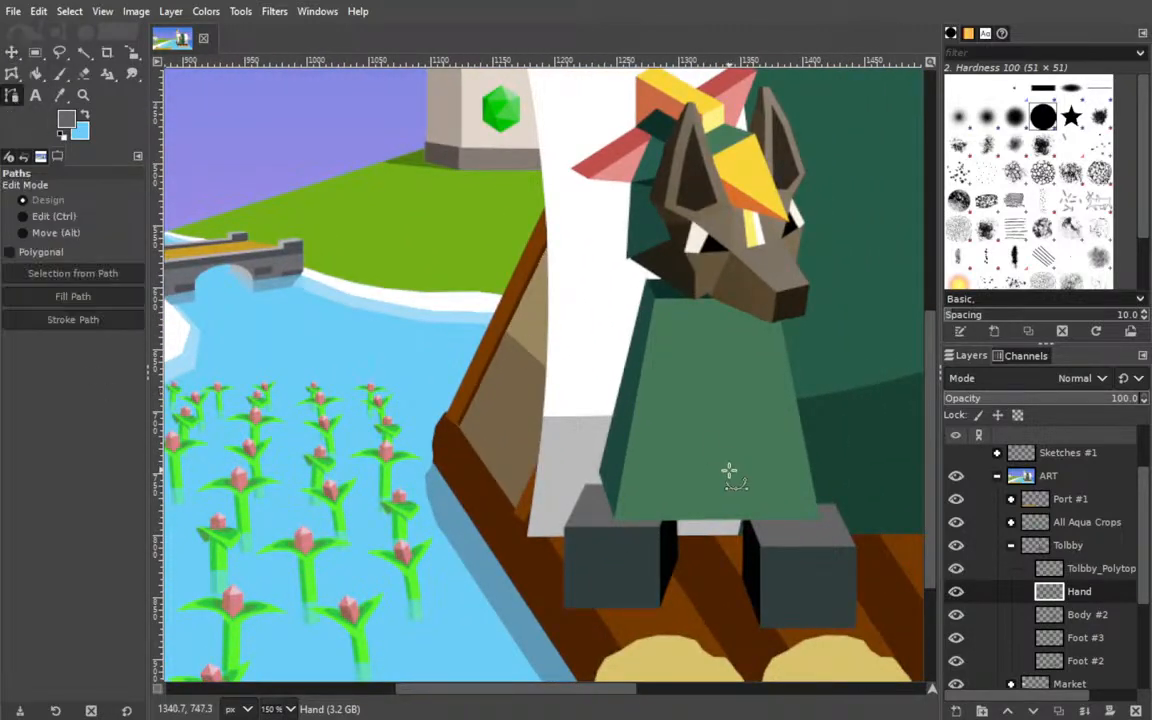
left_click(605, 383)
left_click(586, 436)
left_click(574, 438)
left_click(574, 417)
left_click(556, 427)
left_click(552, 452)
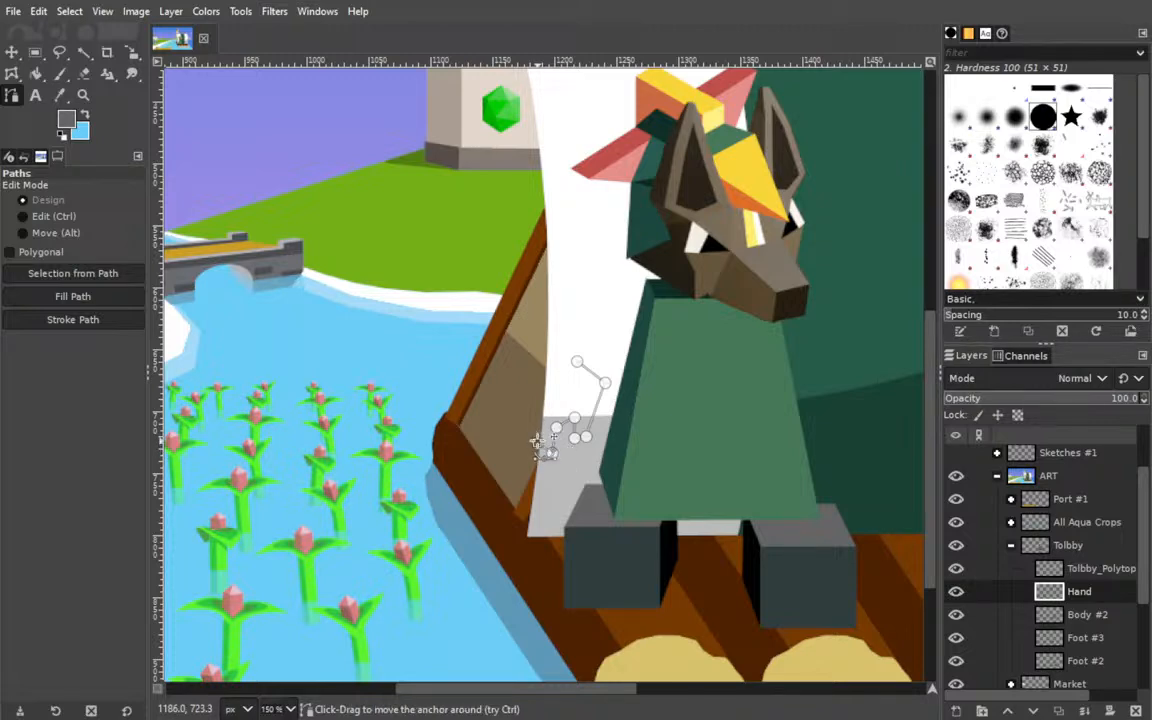
left_click(541, 407)
left_click(578, 362, "ctrl")
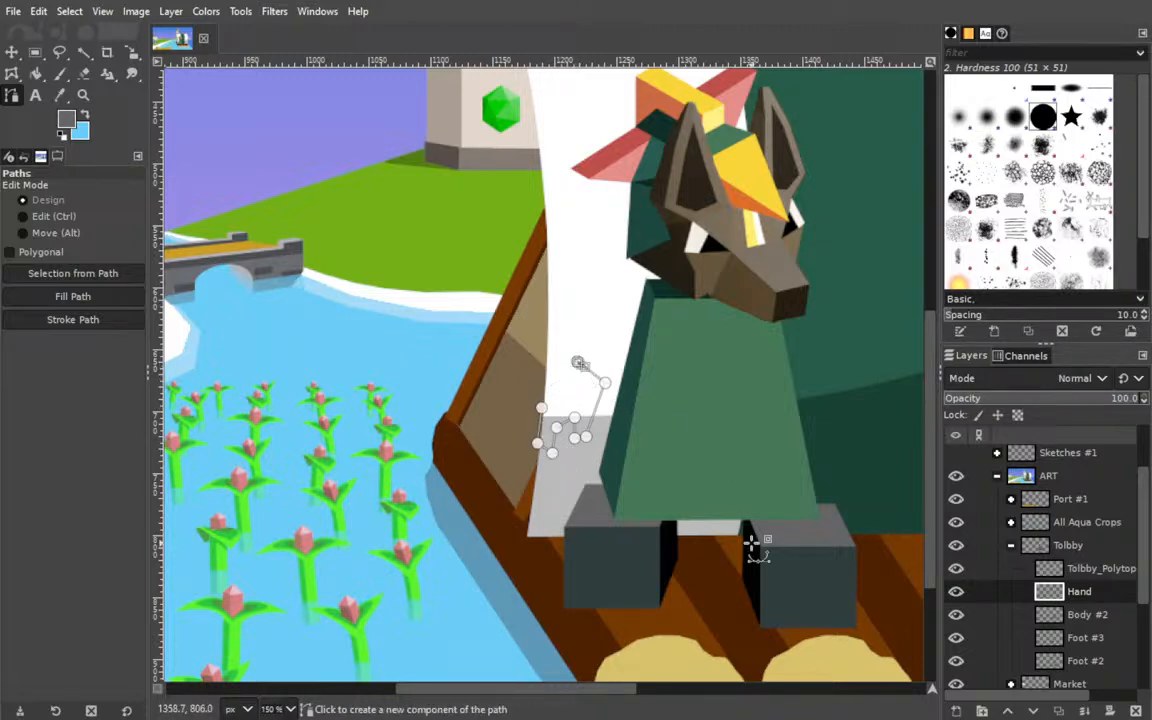
Close the angular hand outline and reshape its left finger by repositioning the path's anchors.
left_click(541, 407)
left_click(578, 362, "ctrl")
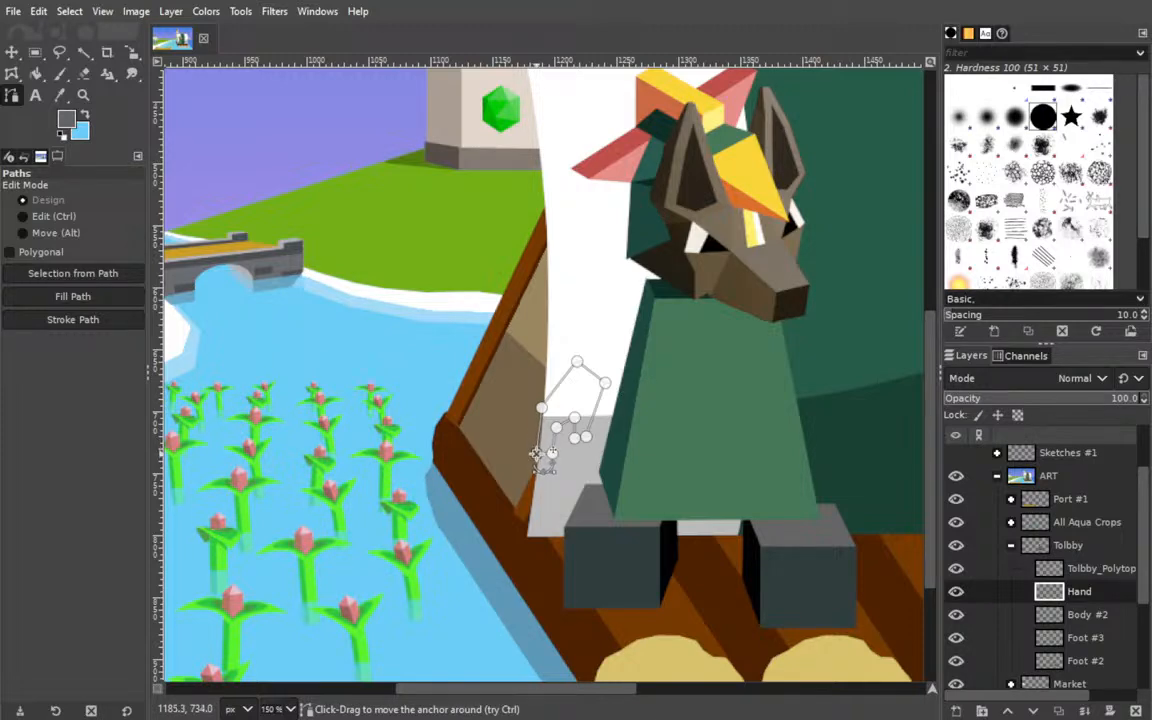
key("ctrl")
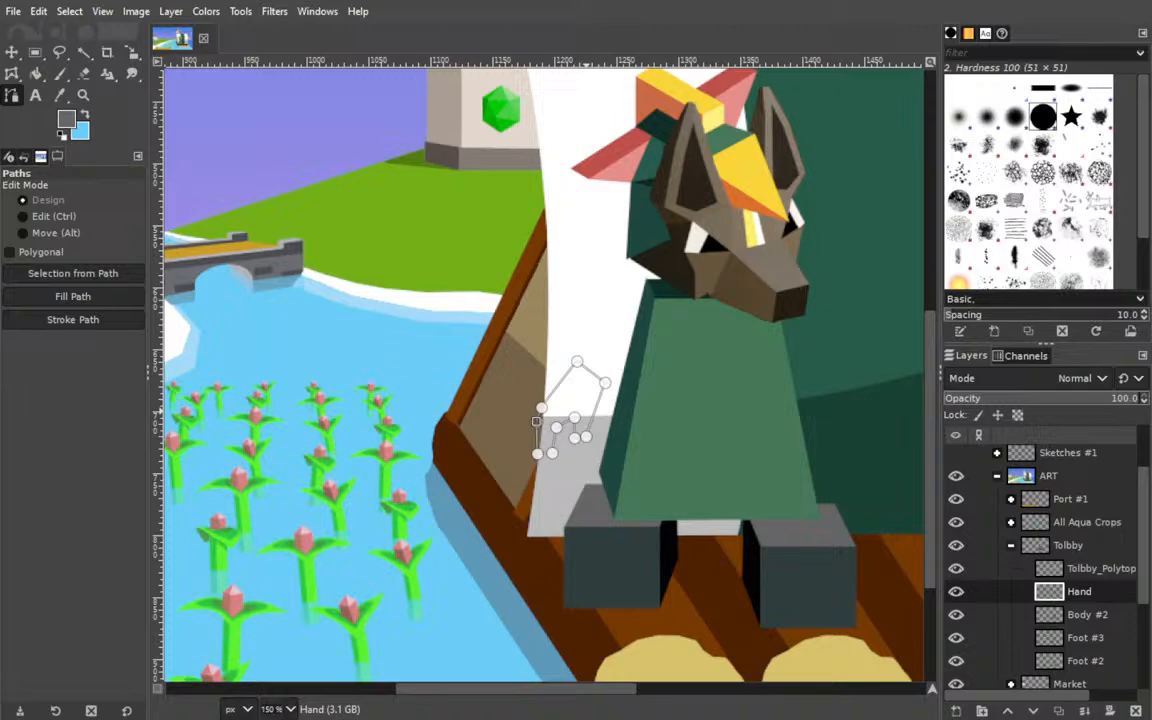
key("alt")
key("ctrl")
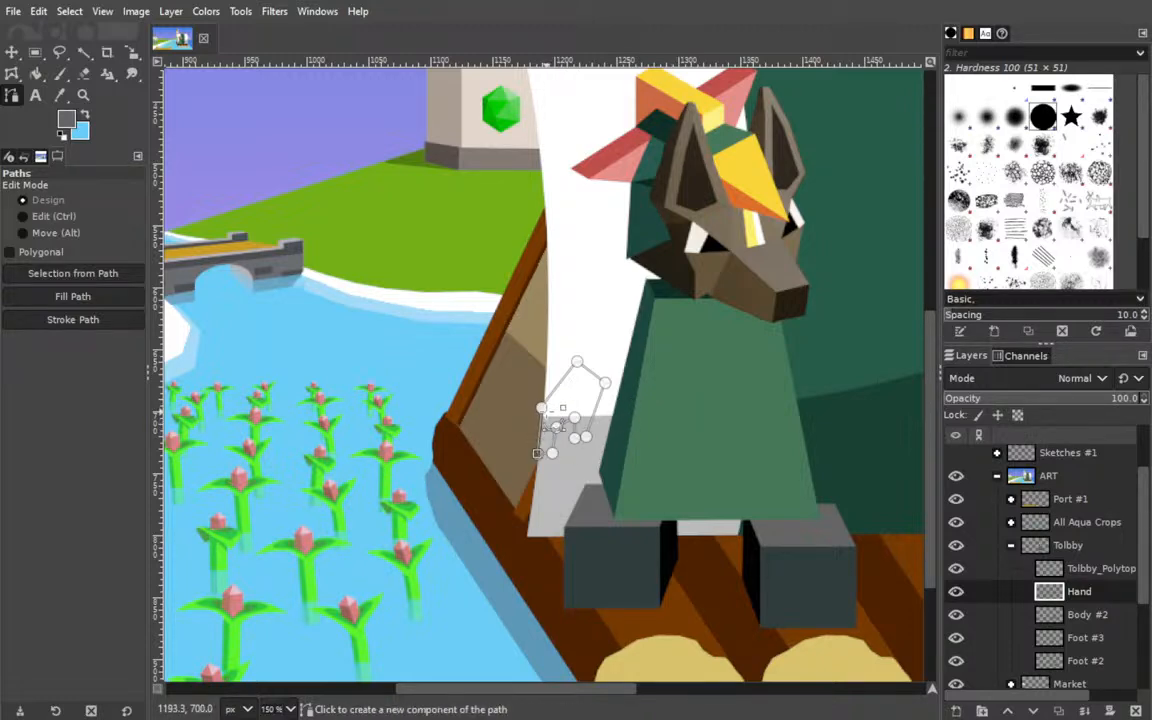
left_click_drag(542, 409, 538, 415)
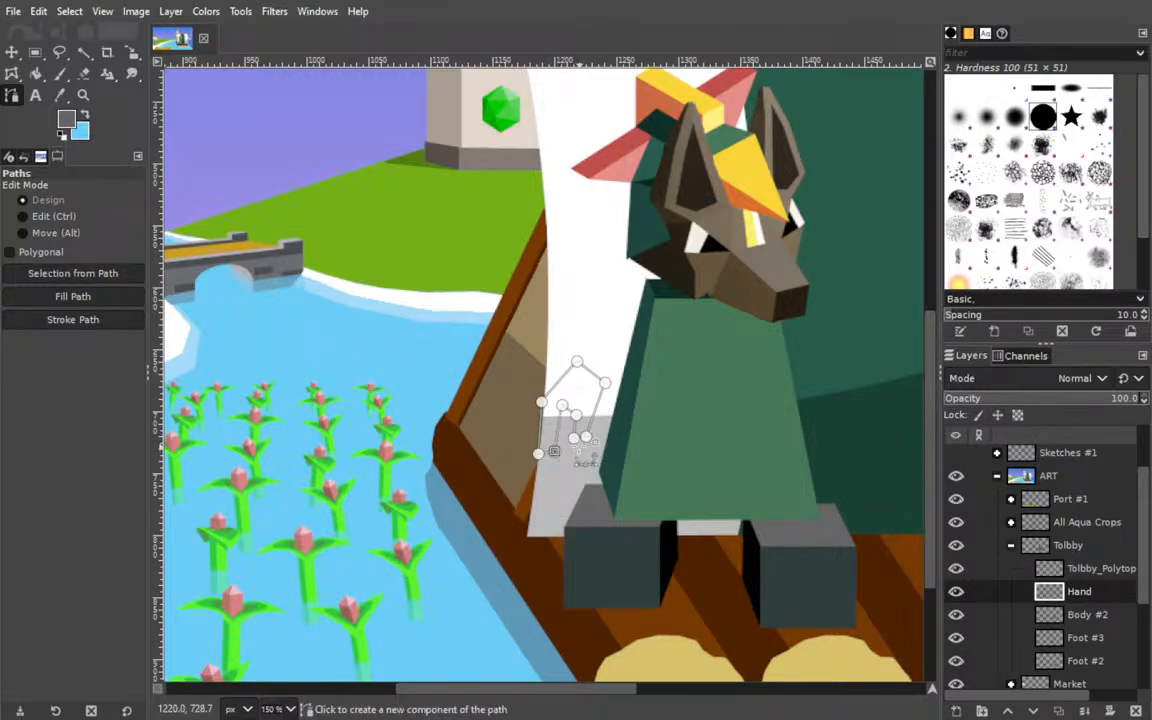
left_click(558, 430, "ctrl")
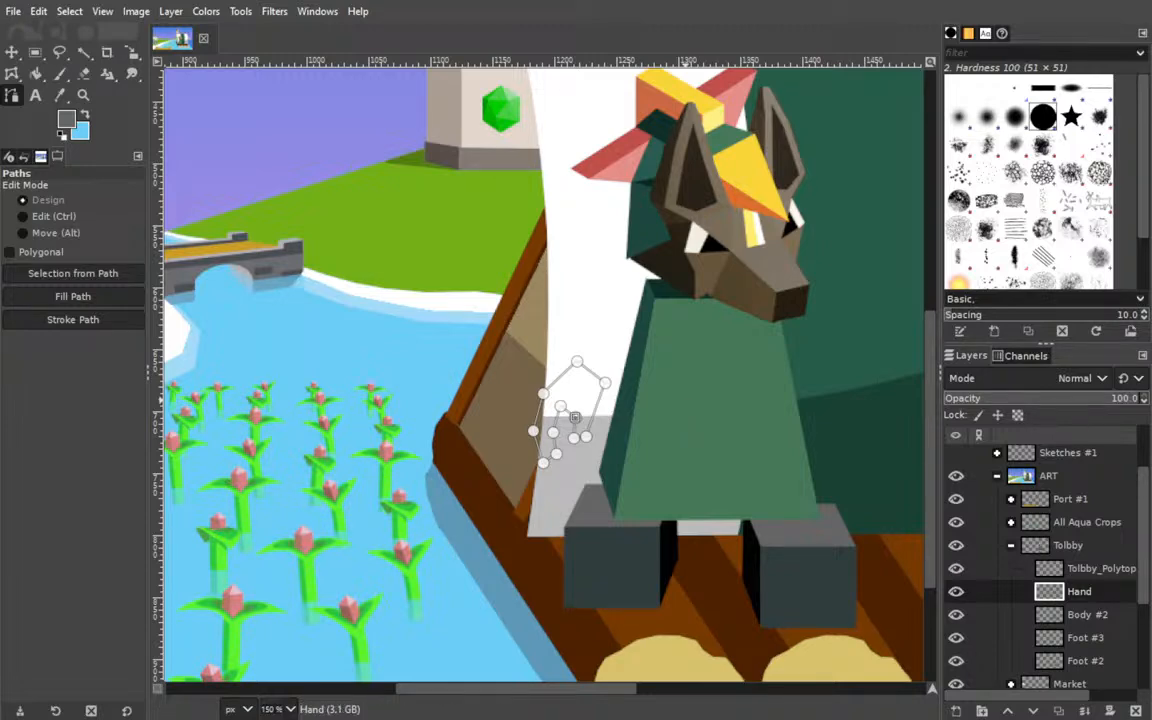
left_click(542, 461)
left_click(282, 552)
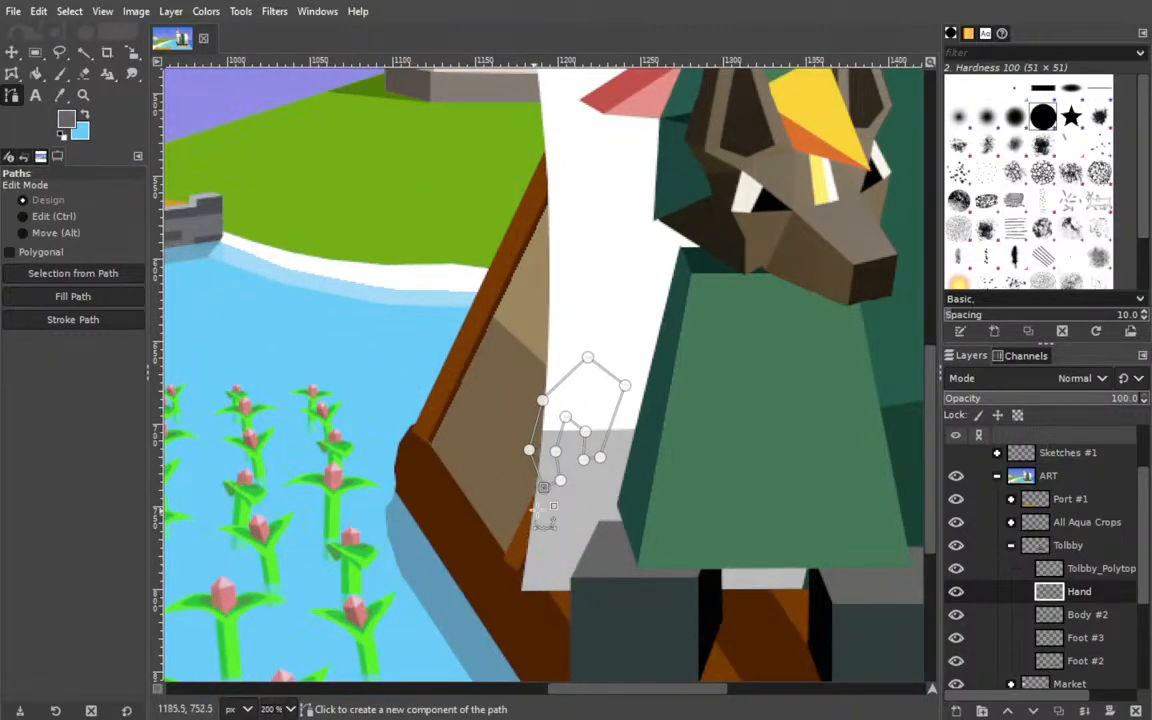
Fine-tune the hand outline's anchors at the left fingertip, knuckle, wrist and right corner, undoing an accidental shift of the path.
left_click(531, 453)
left_click_drag(534, 455, 548, 487)
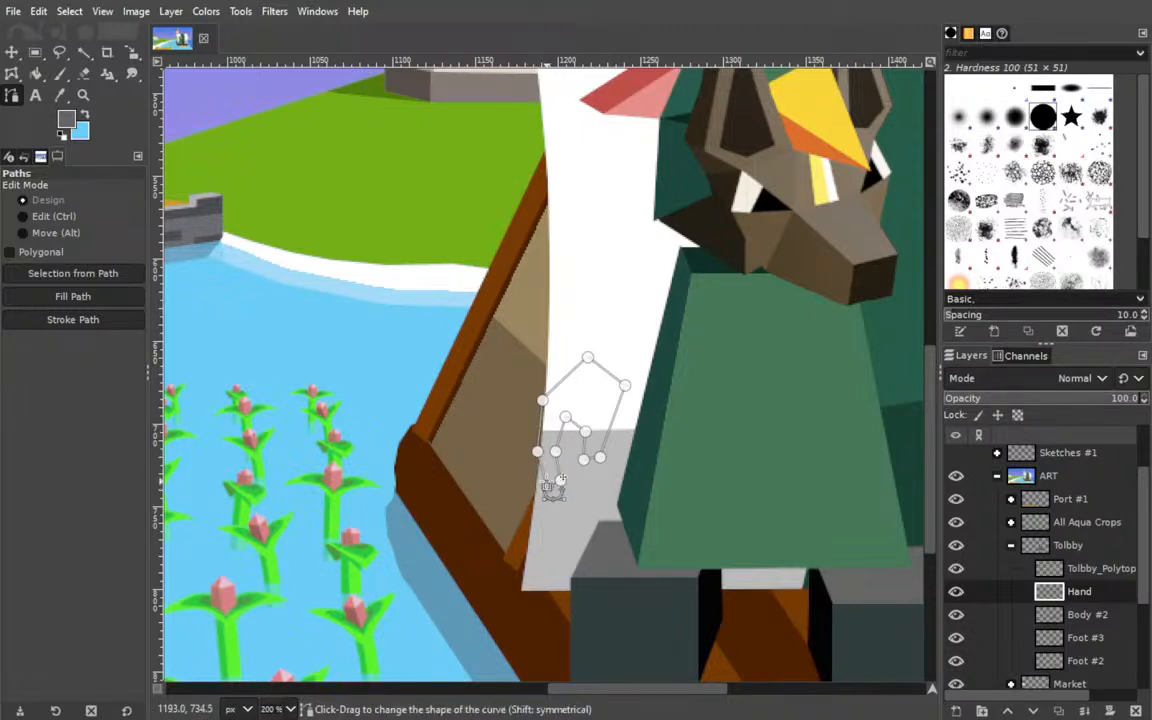
left_click_drag(542, 401, 570, 418)
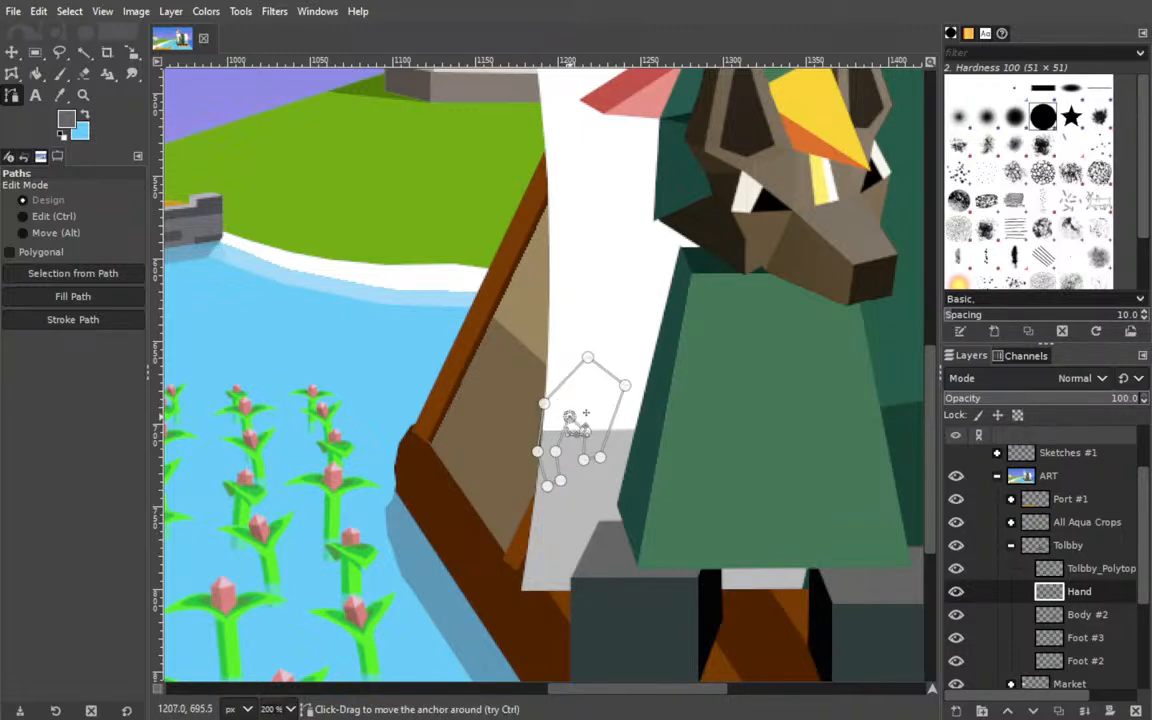
left_click_drag(543, 403, 585, 362)
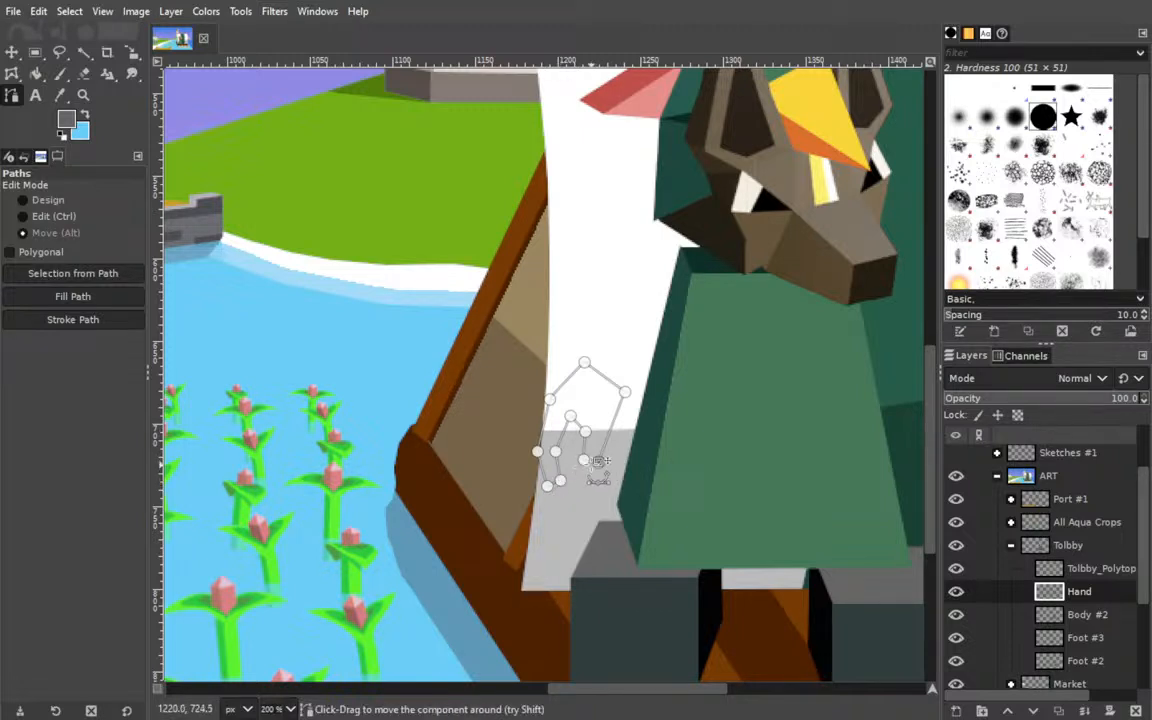
left_click_drag(623, 399, 623, 437)
key("ctrl+z")
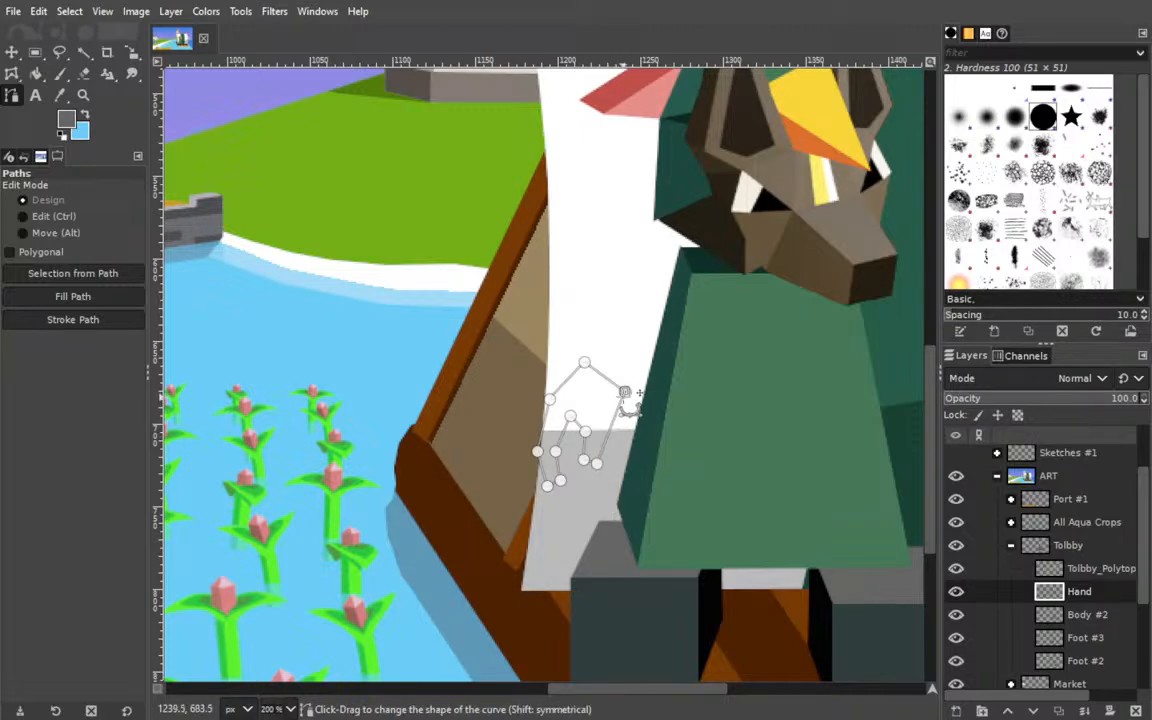
mouse_move(624, 393)
left_mouse_down()
mouse_move(624, 409)
mouse_move(620, 399)
left_mouse_up()
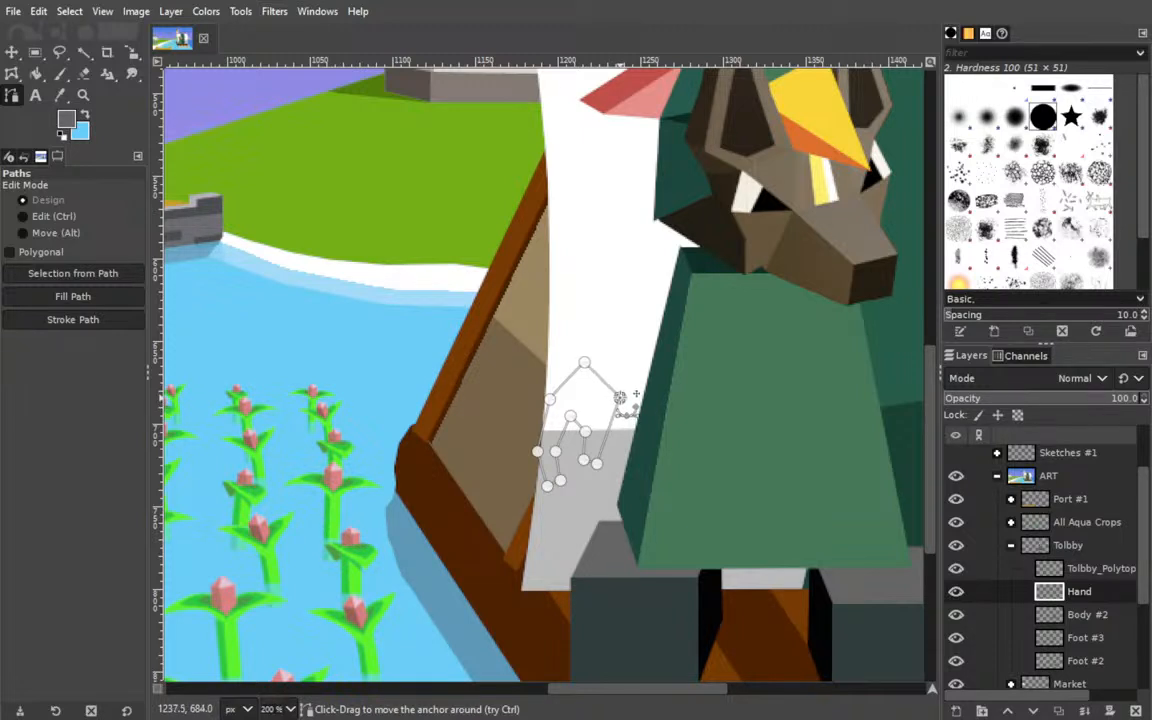
Fill the finished hand path with dark brown on the Hand layer.
left_click(583, 363)
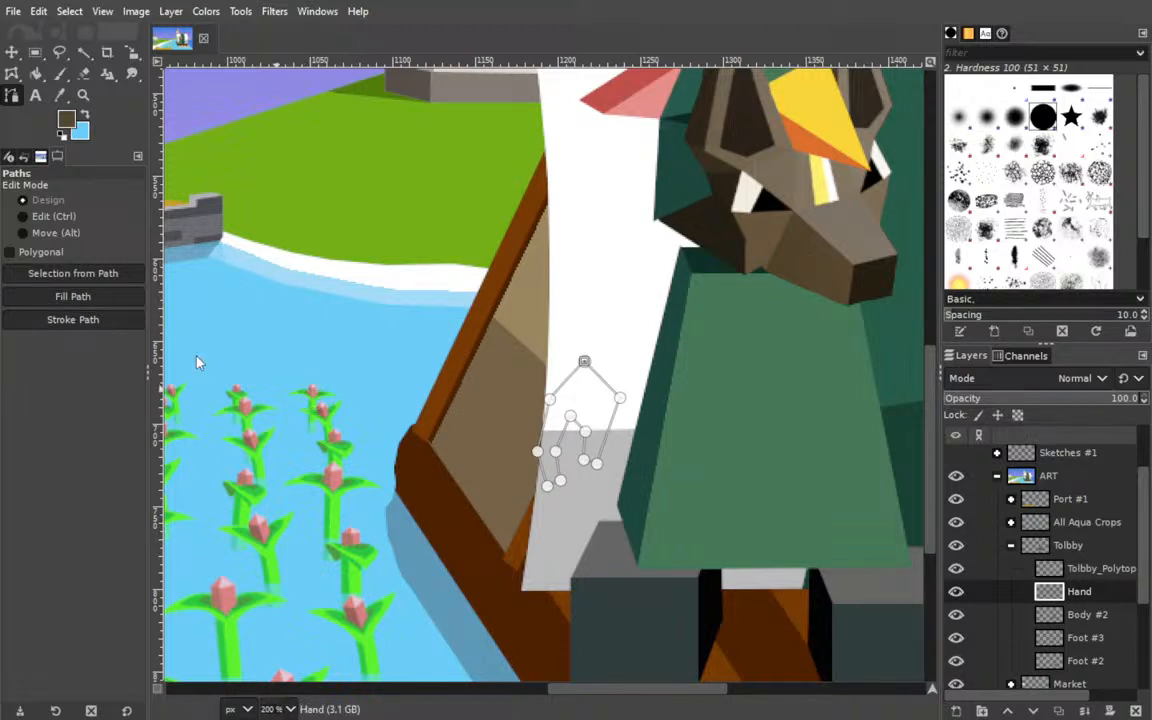
left_click(72, 296)
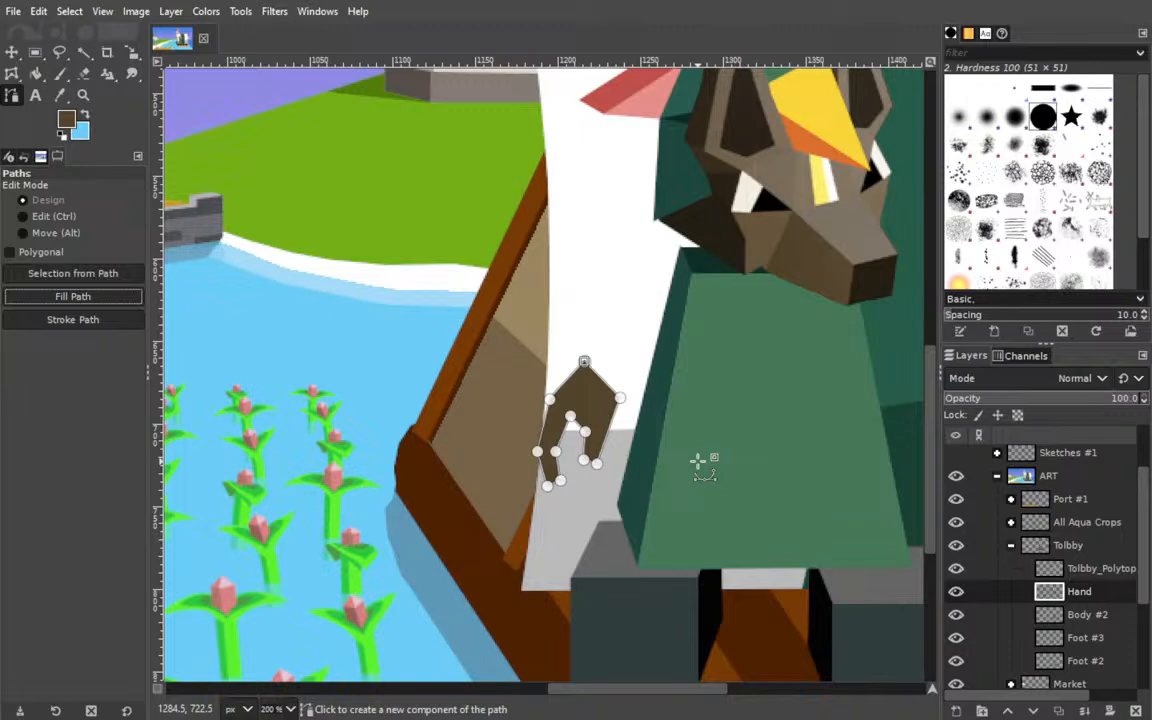
left_click(12, 51)
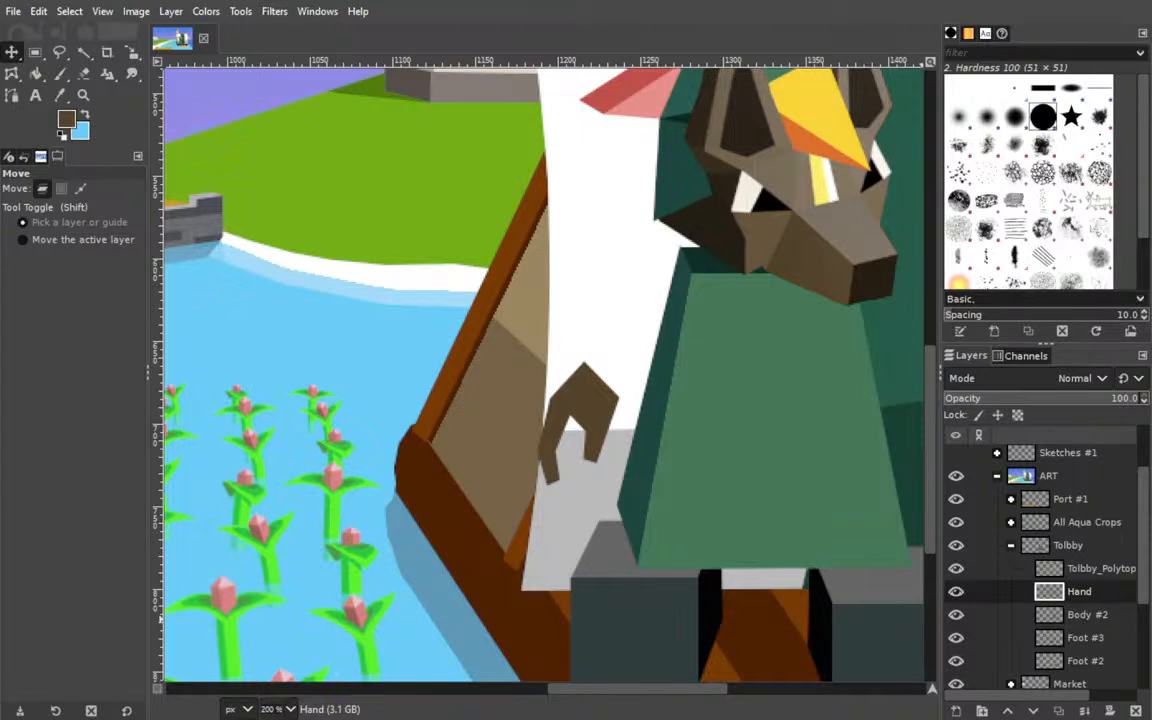
Add a new layer above Hand and trace a straight-sided shading outline along the fingers' inner edges and the hand's left side.
left_click(956, 711, "shift")
left_click(12, 96)
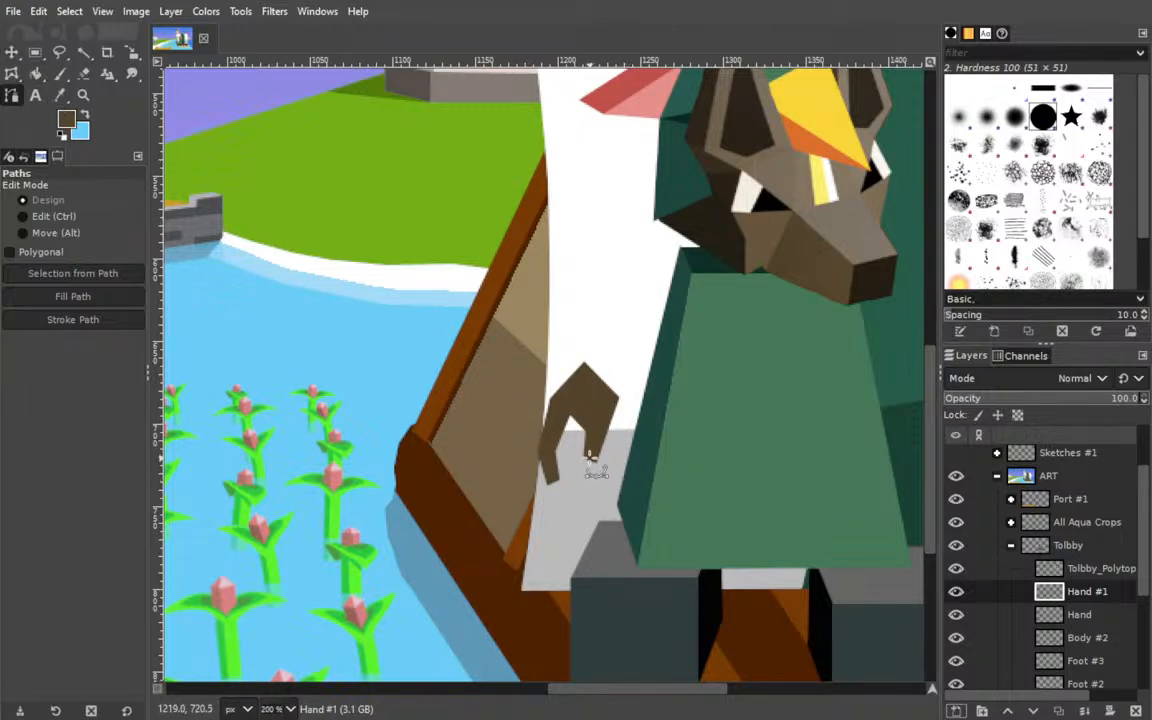
left_click(583, 457)
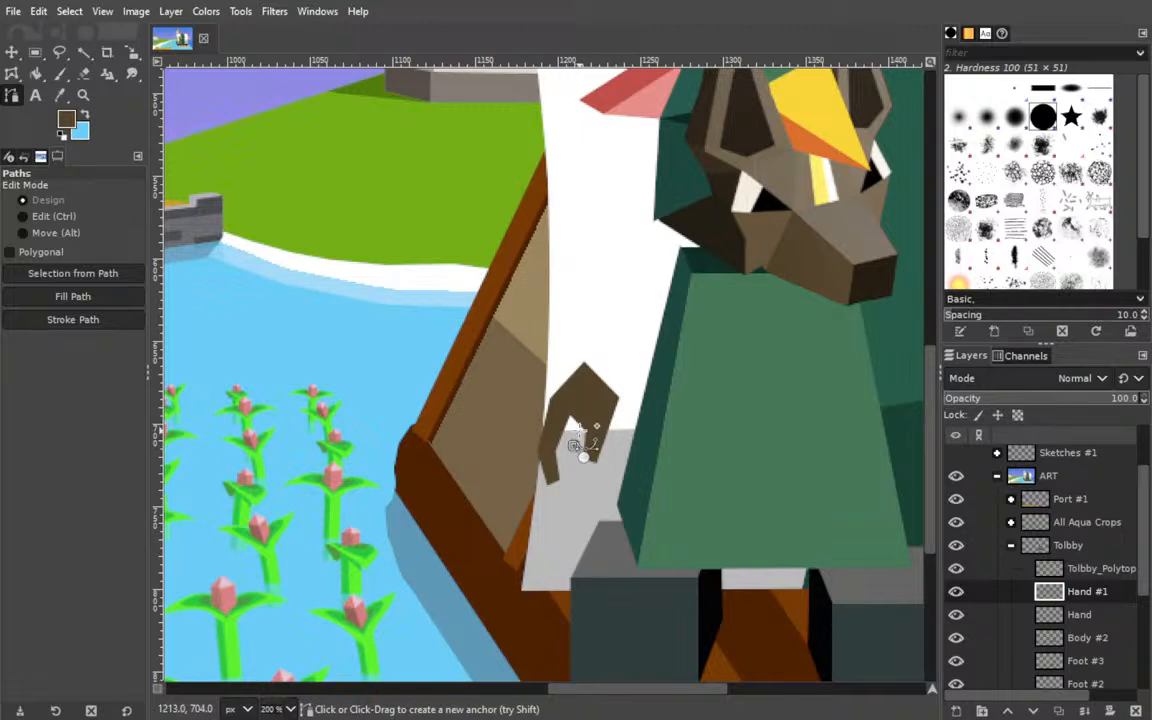
left_click(577, 429)
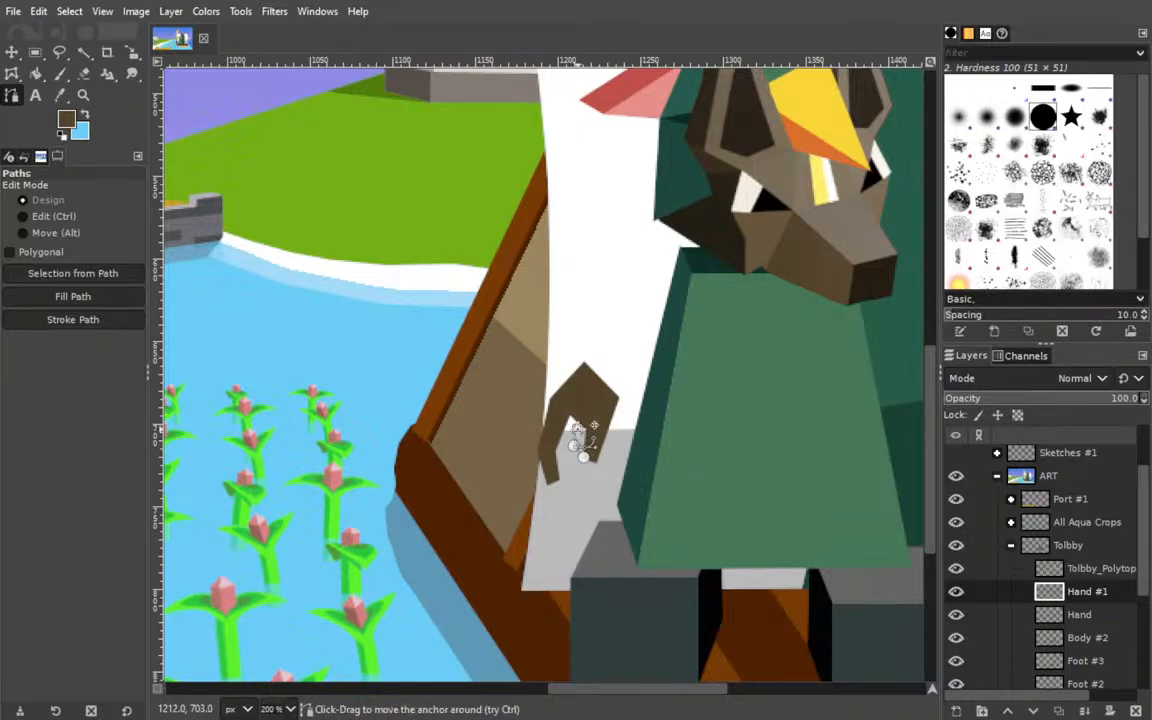
left_click(565, 418)
left_click(549, 448)
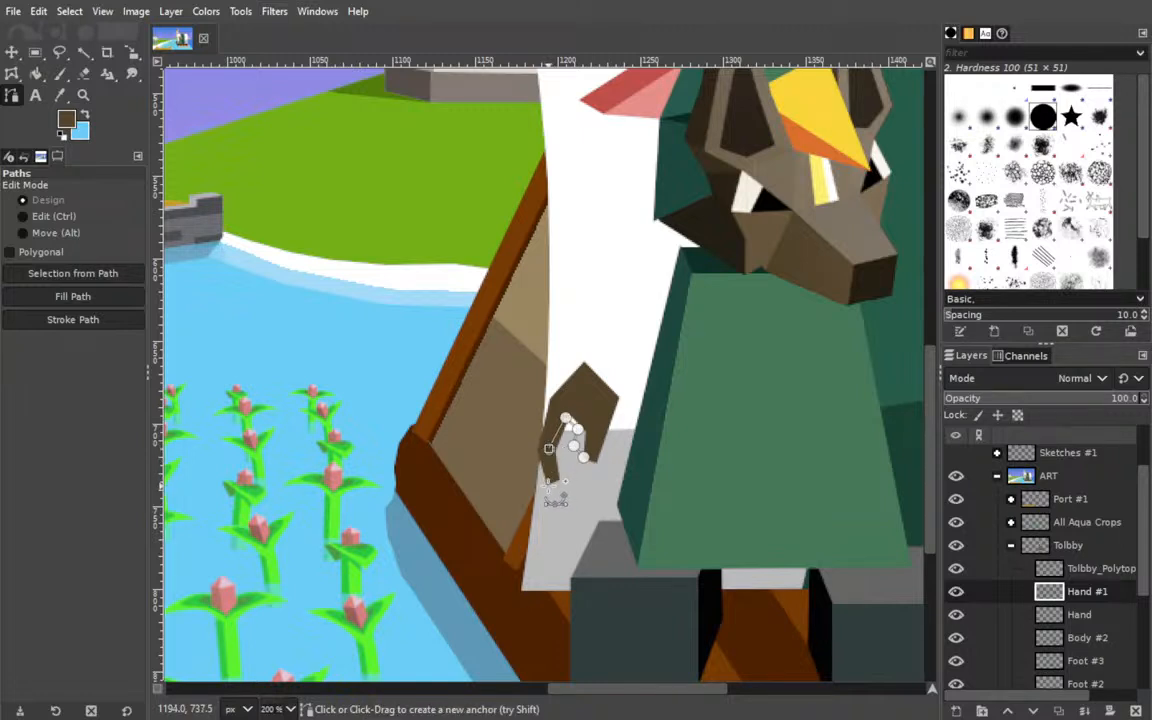
left_click(547, 484)
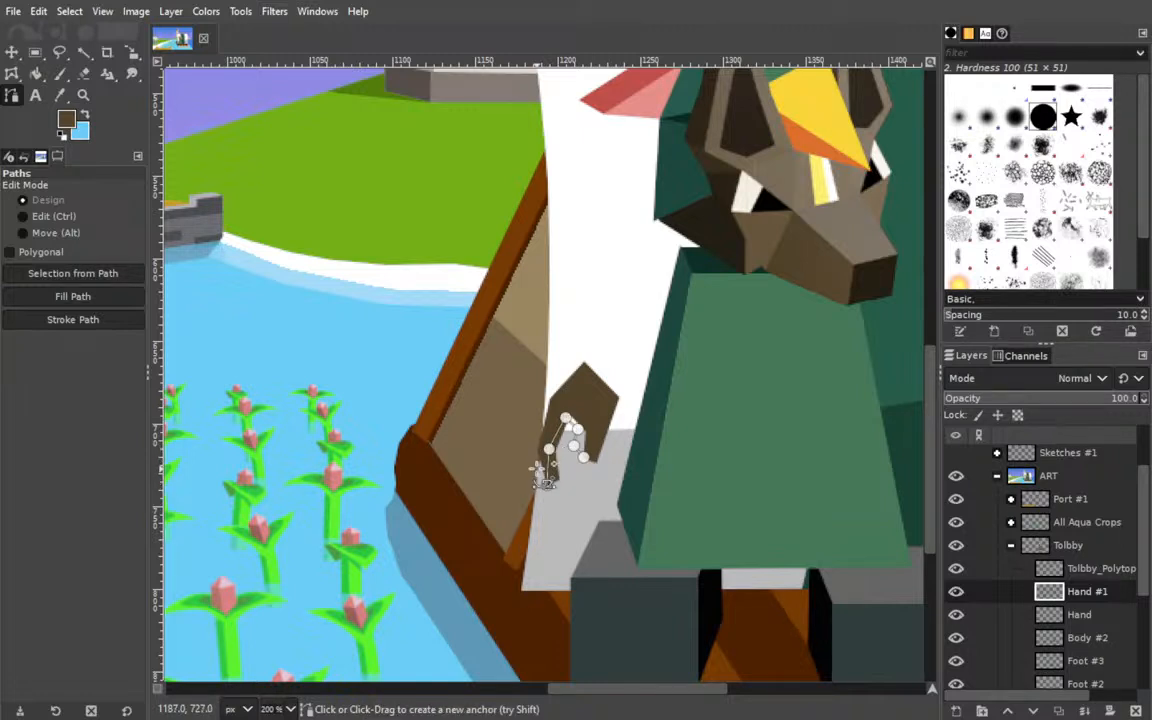
left_click(532, 441)
left_click(540, 396)
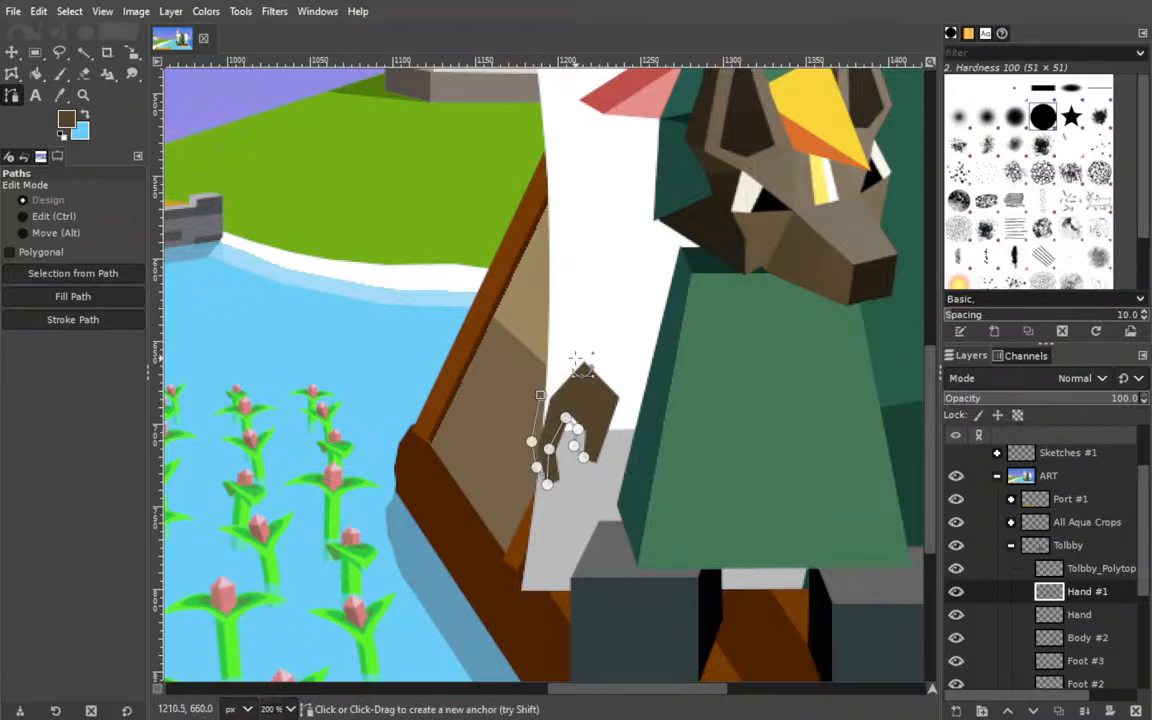
left_click(573, 358)
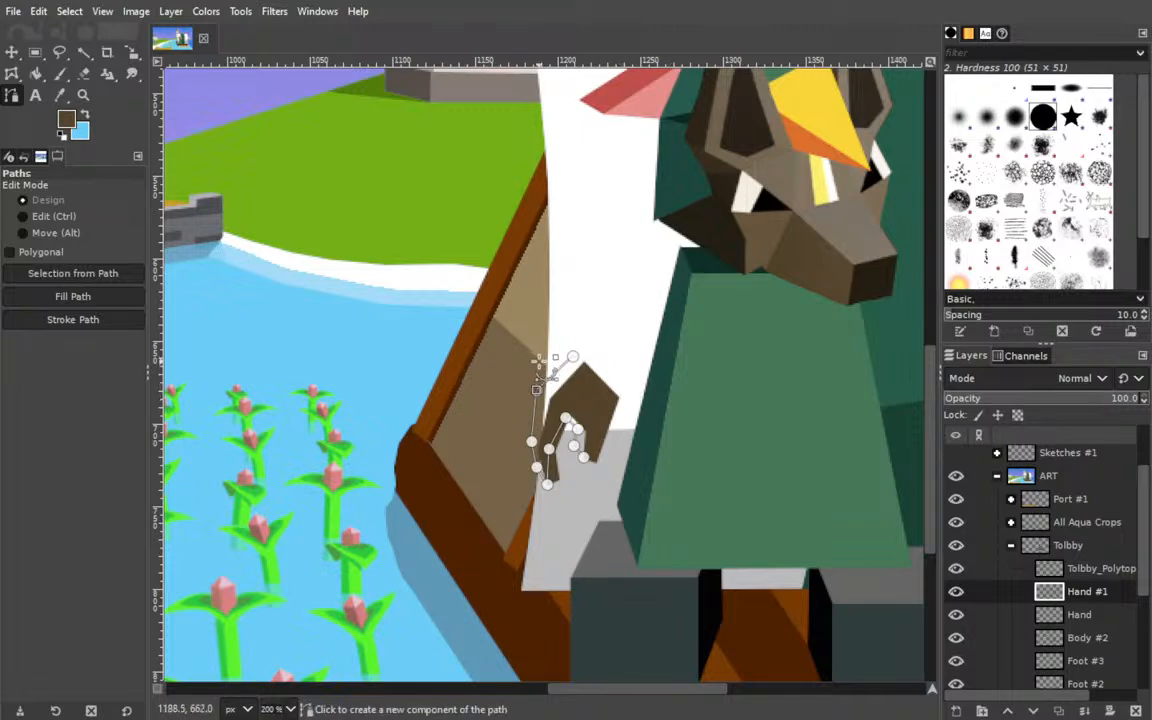
Adjust the shading outline's anchors along the hand's left edge and upper corner to give the side an even thickness.
mouse_move(564, 348)
left_mouse_down()
mouse_move(565, 358)
mouse_move(579, 343)
left_mouse_up()
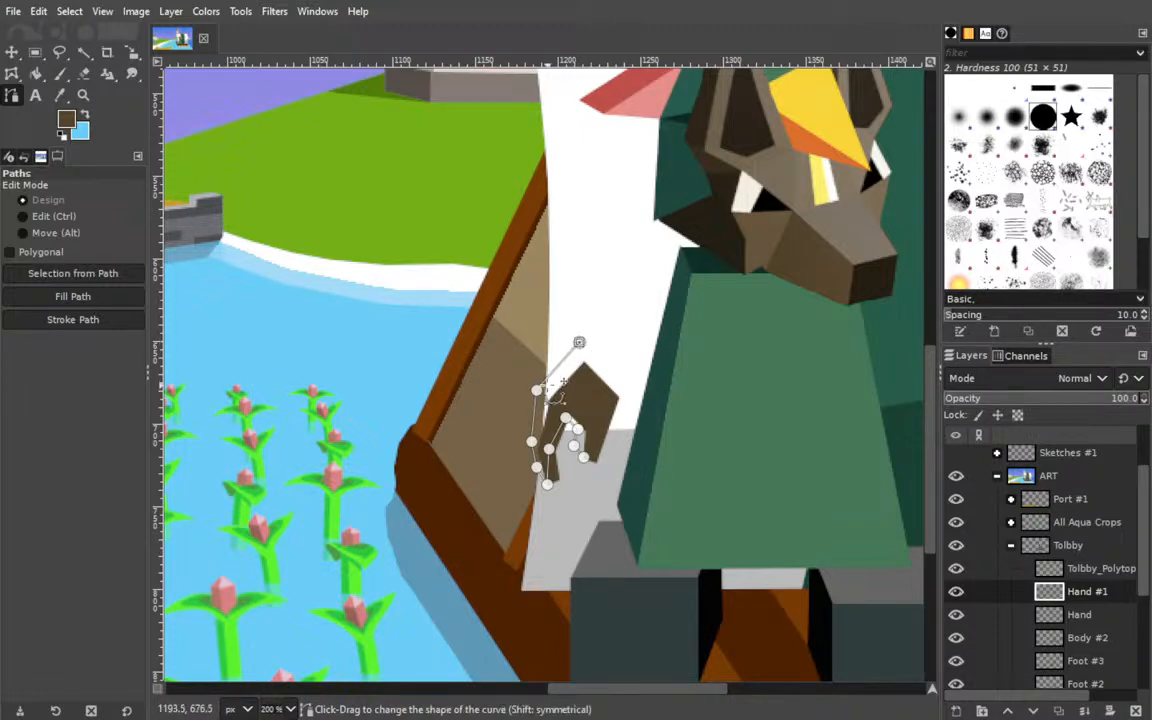
left_click_drag(581, 343, 578, 339)
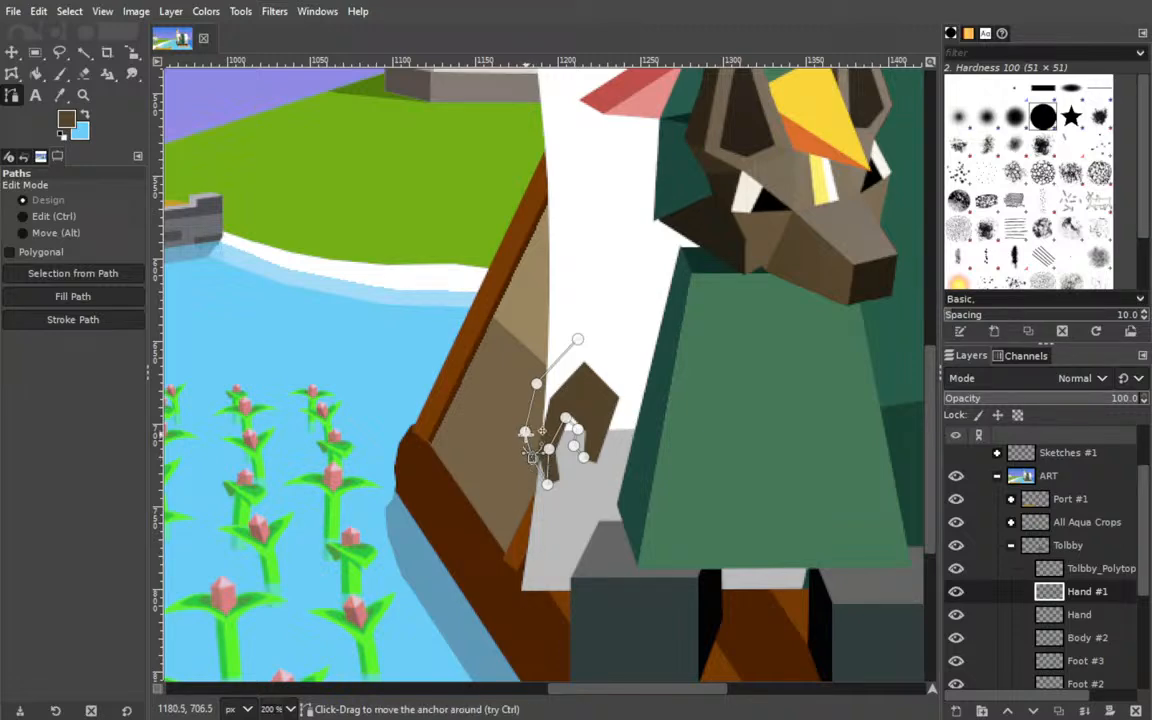
scroll(615, 231, "left", 6)
scroll(620, 430, "right", 4)
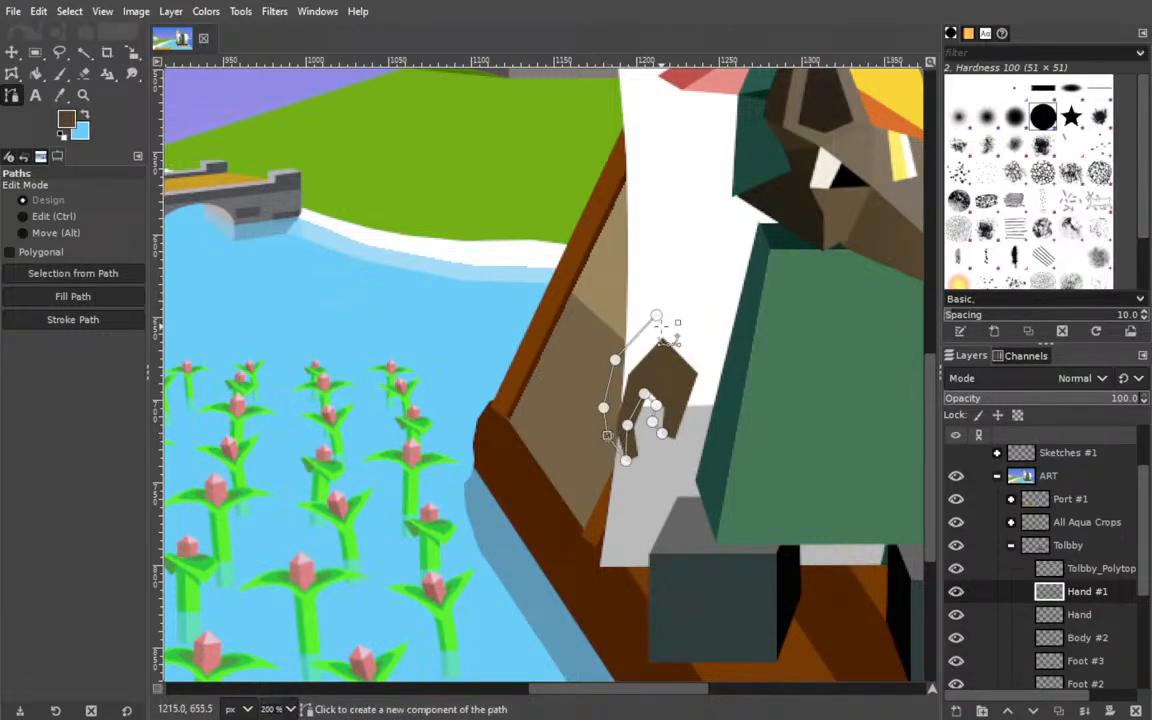
left_click_drag(650, 322, 645, 325)
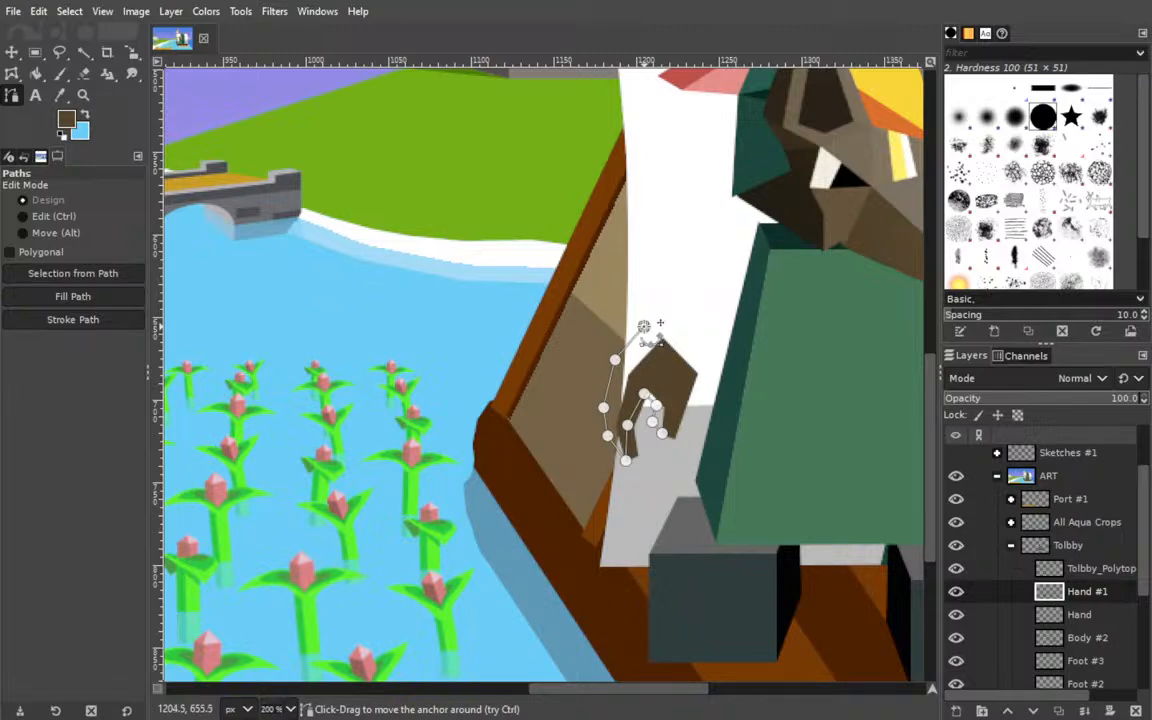
Continue the shading outline over the hand's top and right side and close it at the right finger.
key("ctrl")
left_click(662, 339)
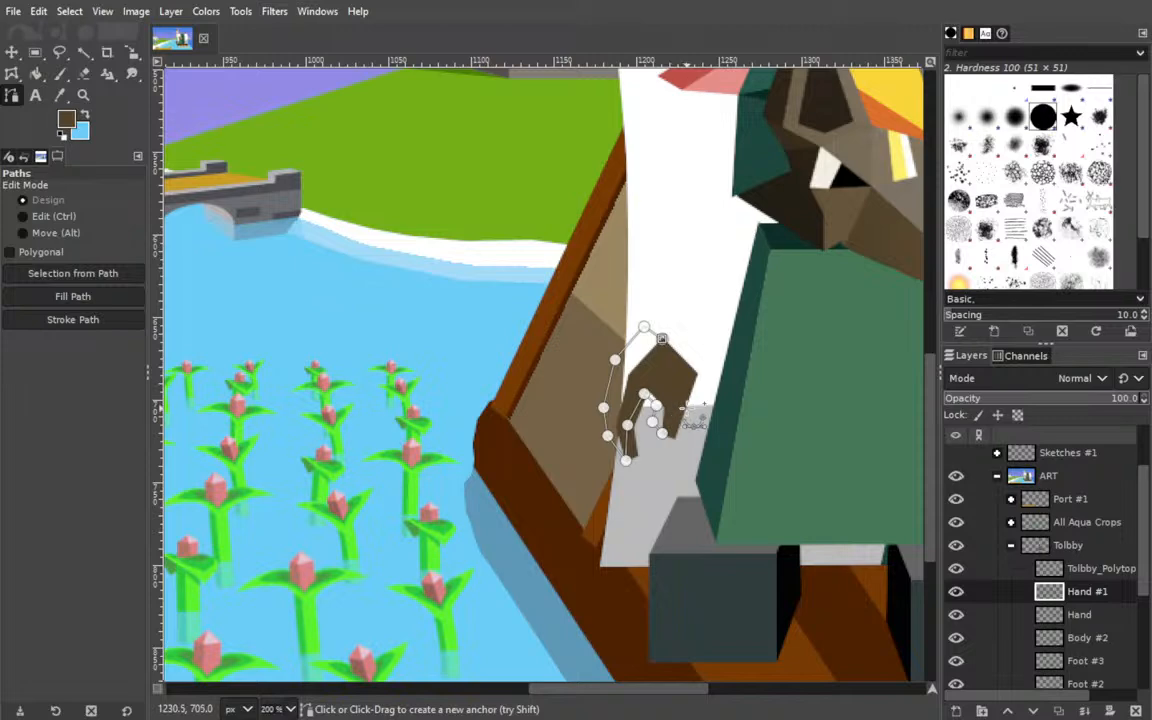
key("ctrl")
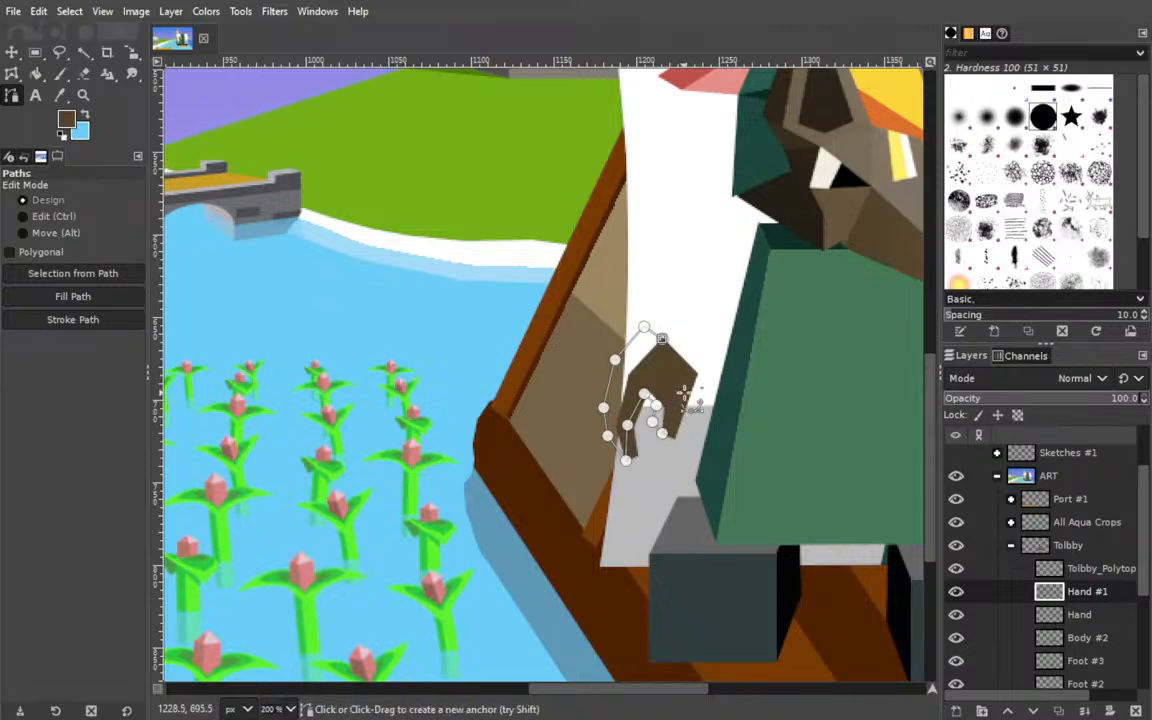
left_click(686, 376)
left_click(662, 433, "ctrl")
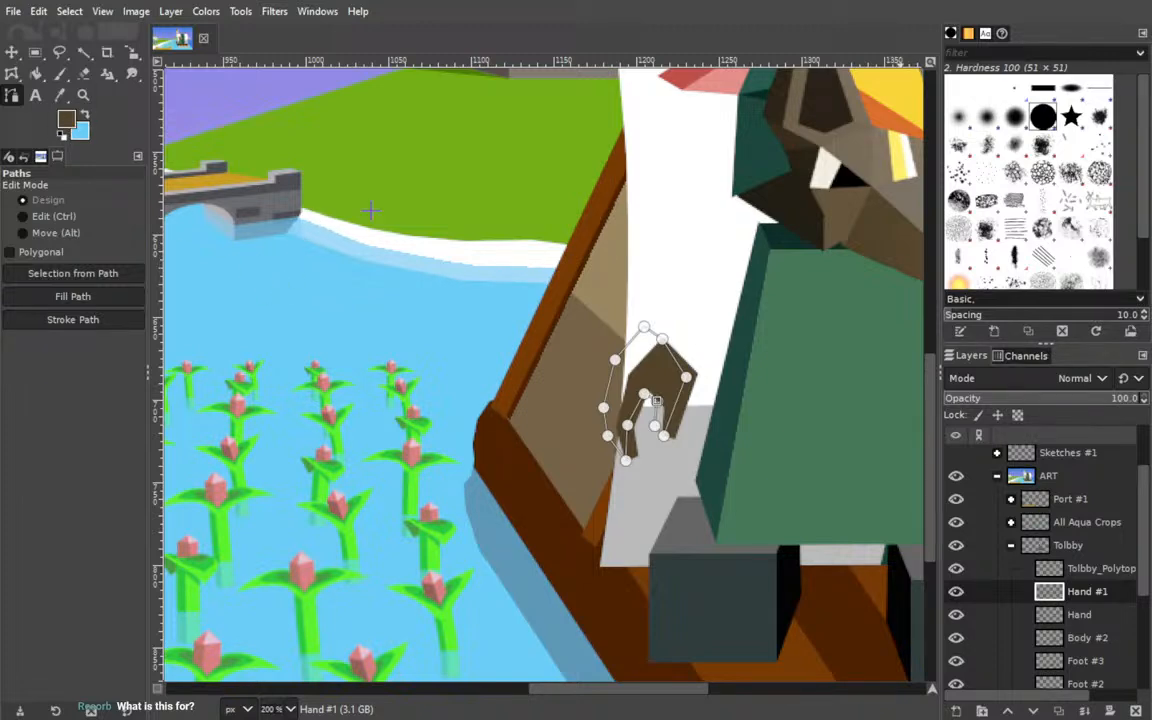
Fill the shading outline with a near-black brown sampled from the head and move the Hand #1 layer beneath Hand.
left_click(784, 204)
left_click_drag(1024, 590, 1080, 620)
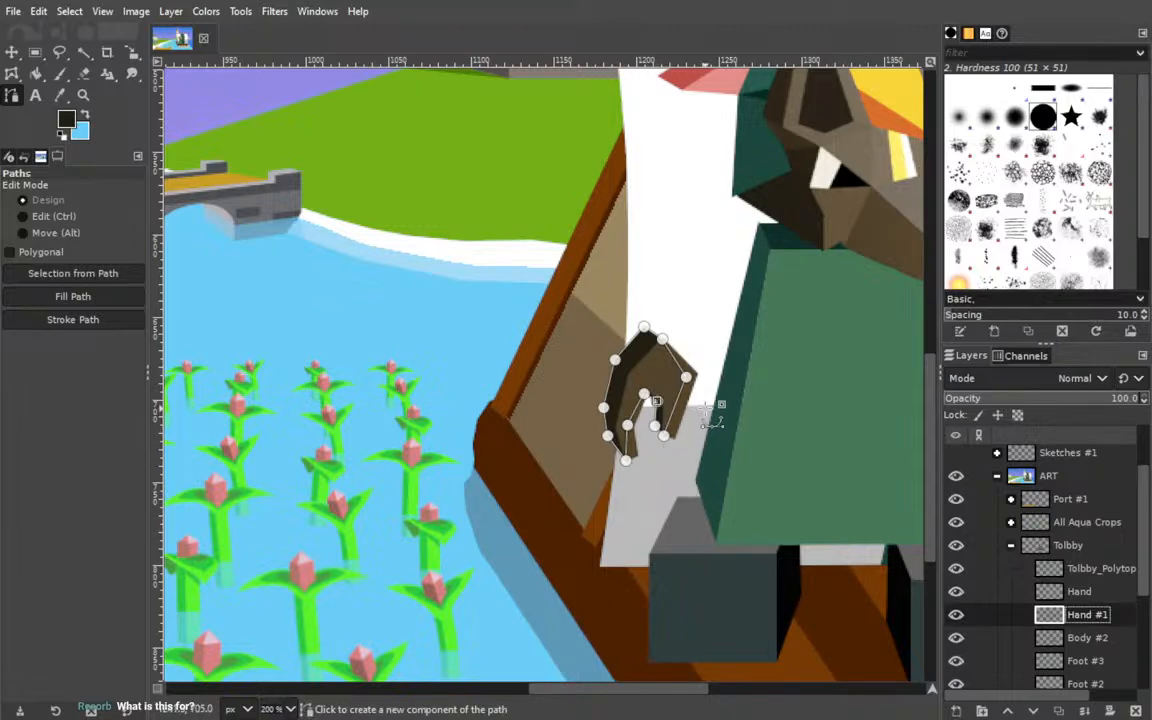
Nudge the hand and its dark shading layer so their edges line up.
key("m")
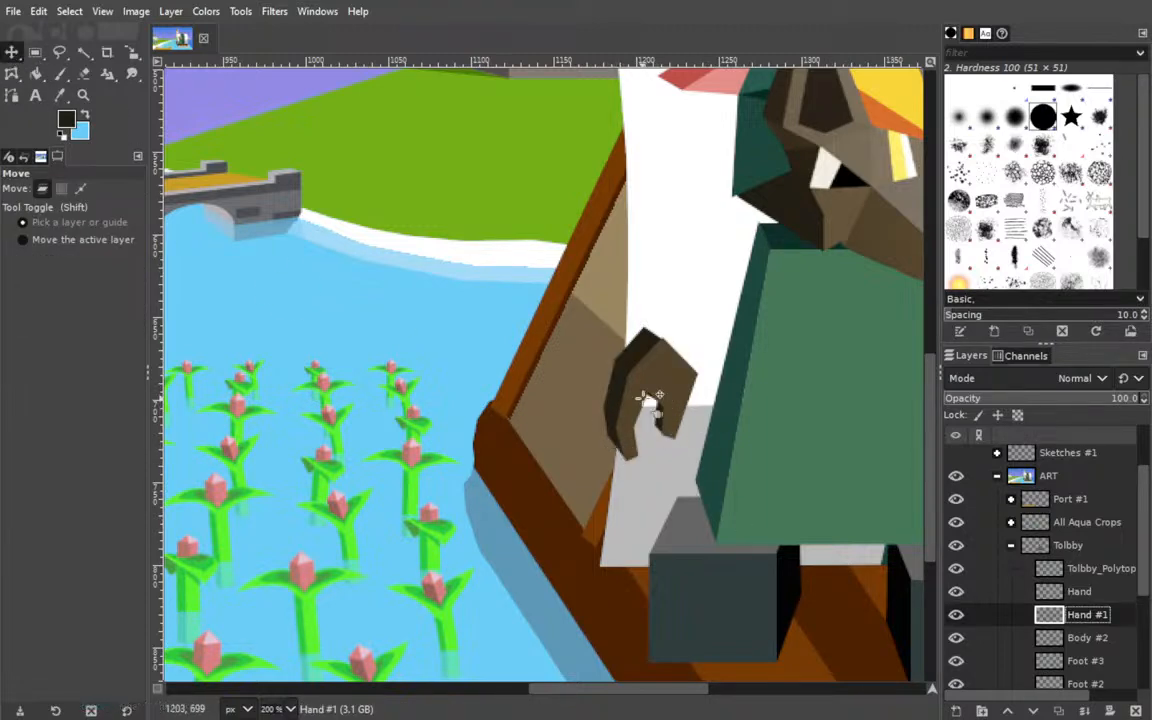
left_click(780, 412)
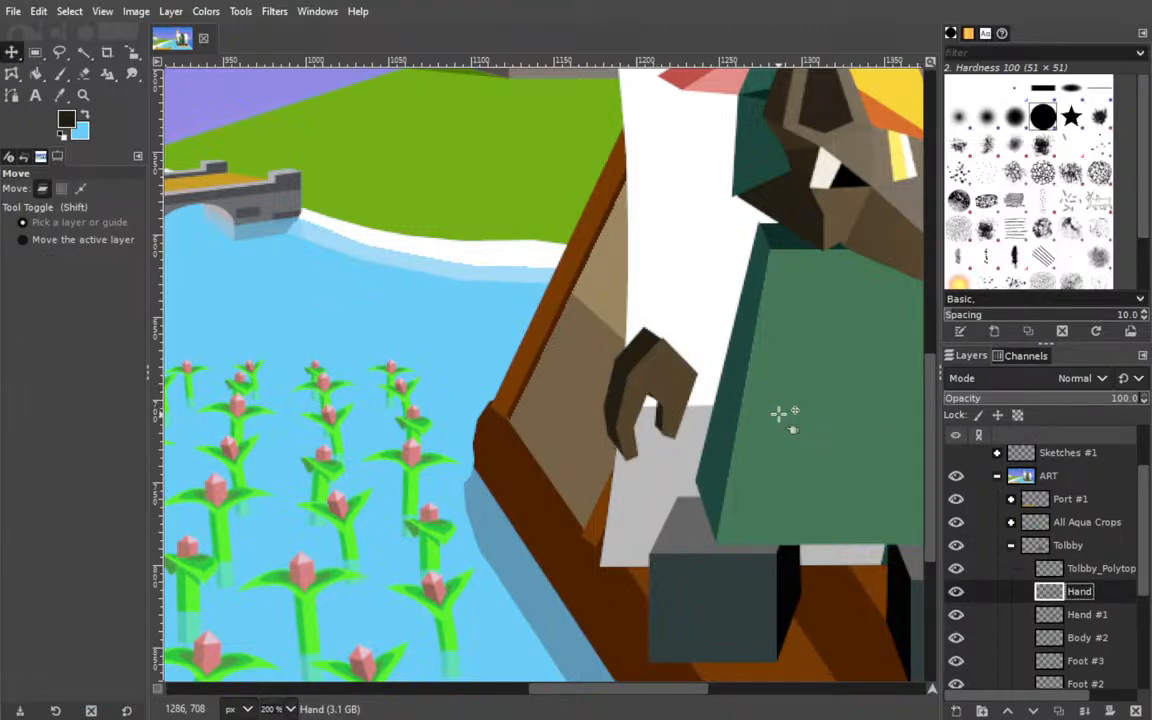
left_click_drag(643, 353, 637, 348)
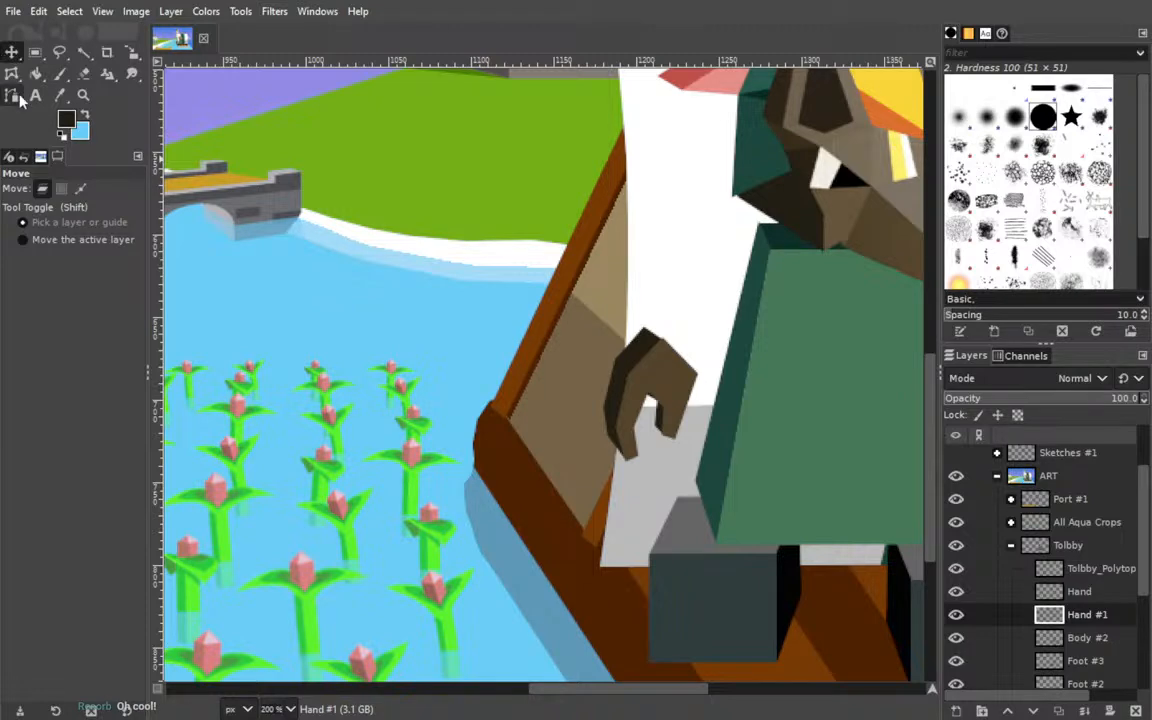
Set up the Paintbrush on the Hand #1 layer with a size of 8 and save the image.
left_click(60, 74)
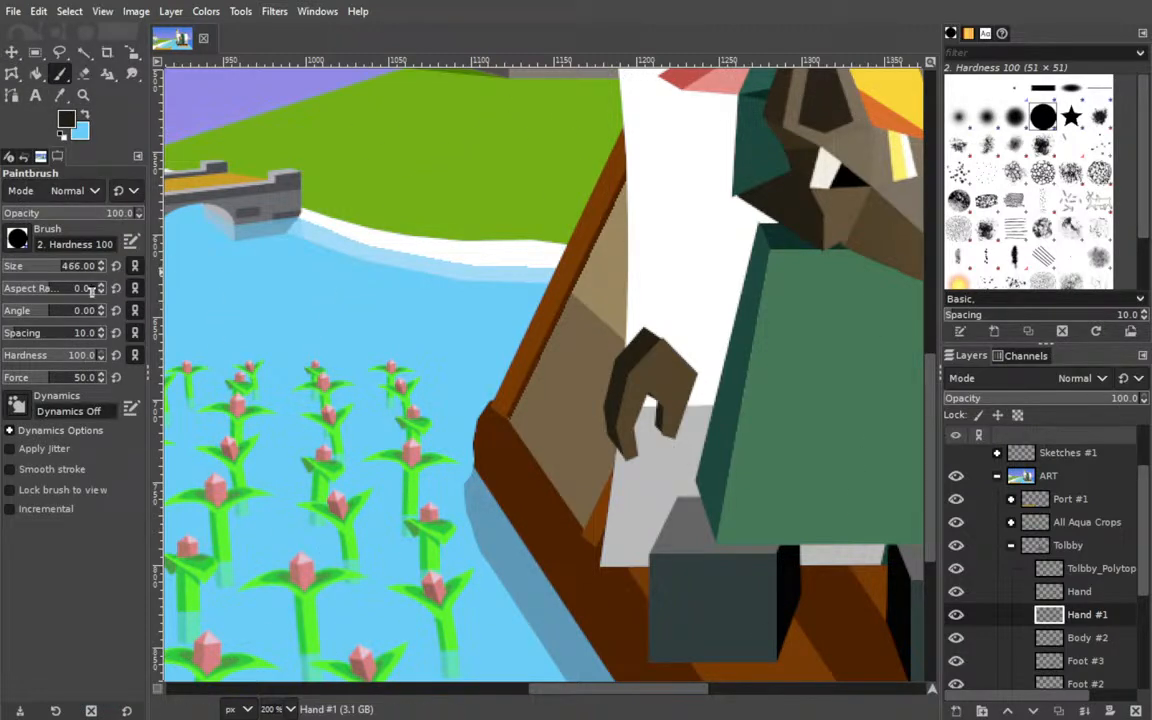
left_click_drag(41, 268, 10, 266)
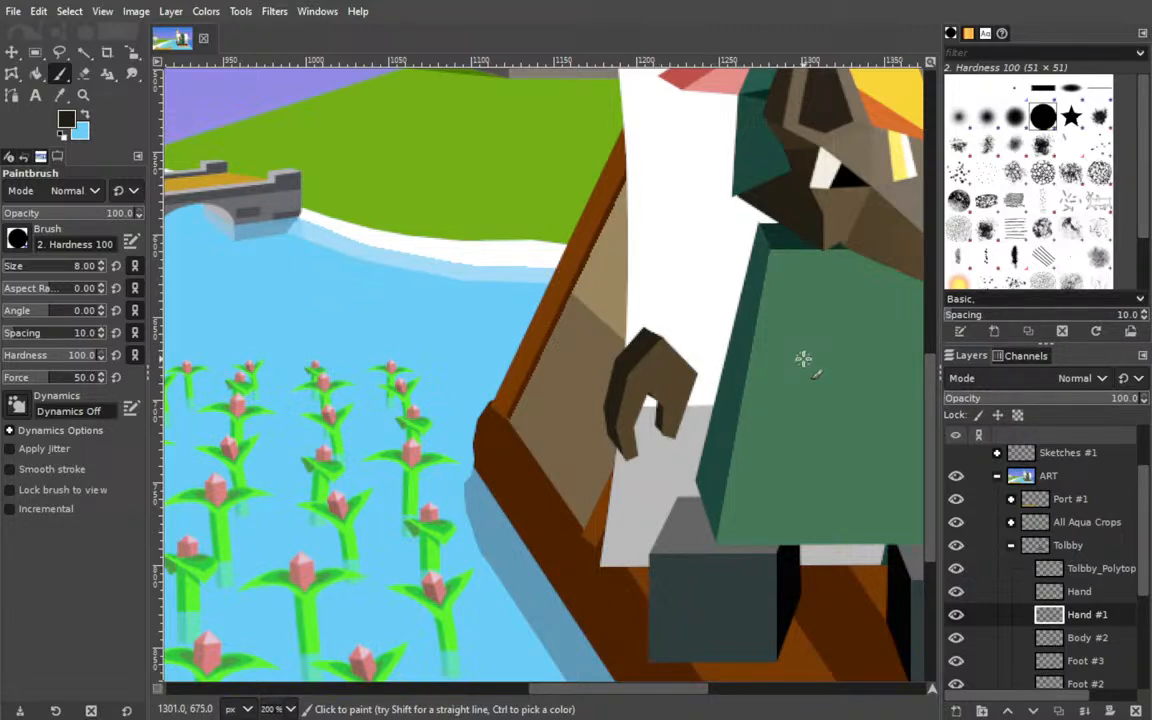
key("ctrl+s")
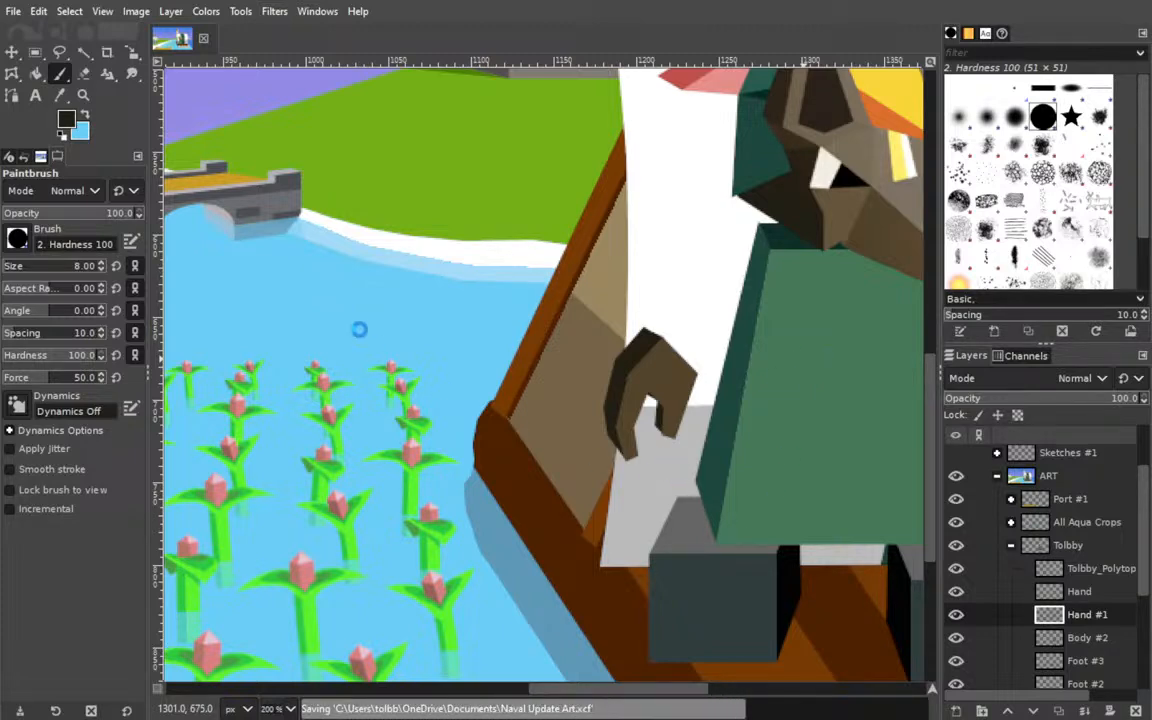
Link the Hand and Hand #1 layers and shift the shaded hand slightly away from Tolbby's body toward the raft's left edge.
left_click(984, 611)
left_click(983, 592)
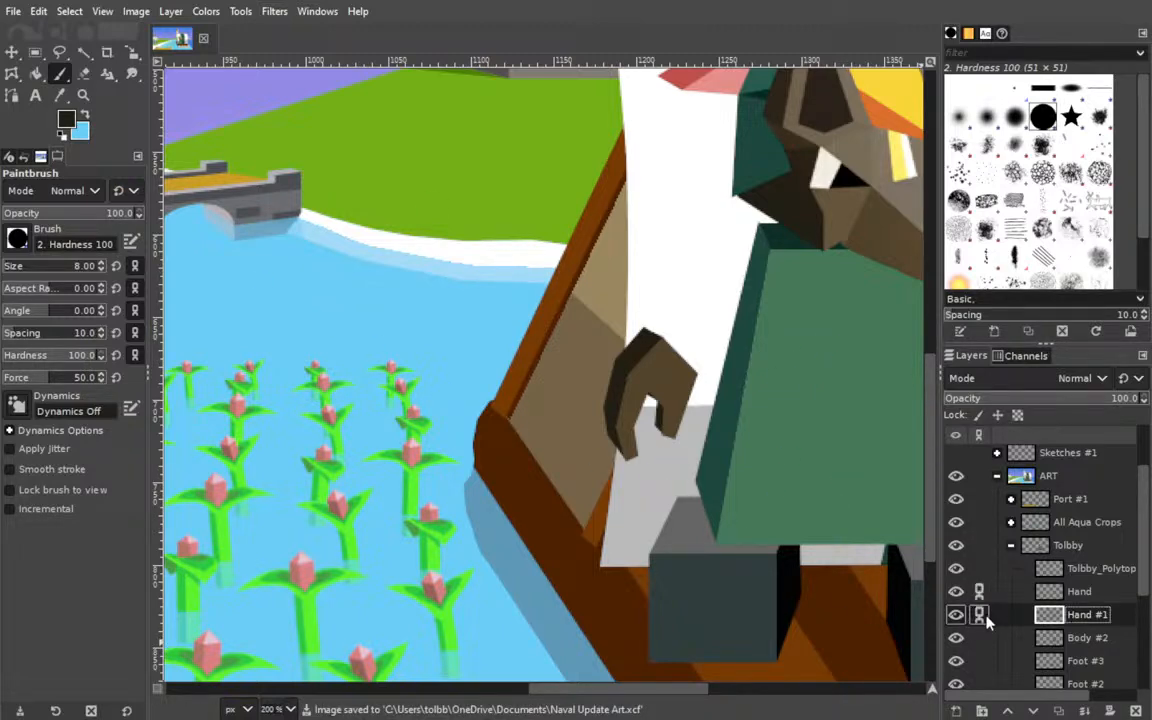
left_click(277, 651)
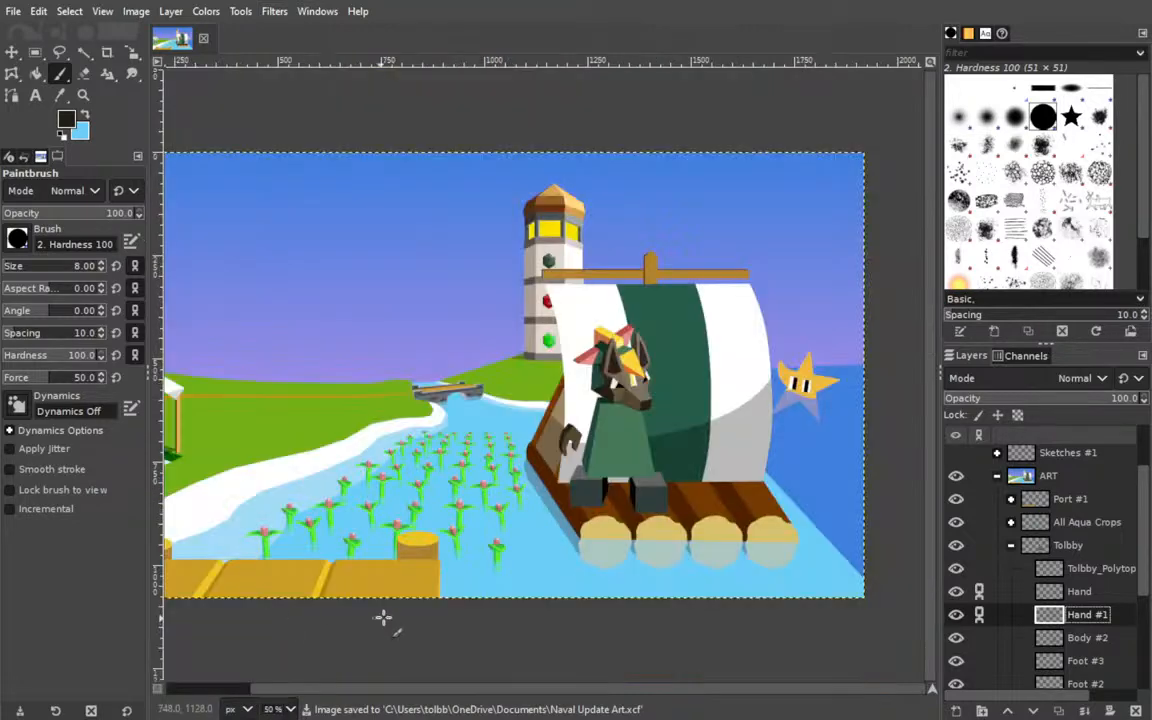
left_click_drag(614, 409, 486, 428)
left_click(11, 52)
key("Page_Down")
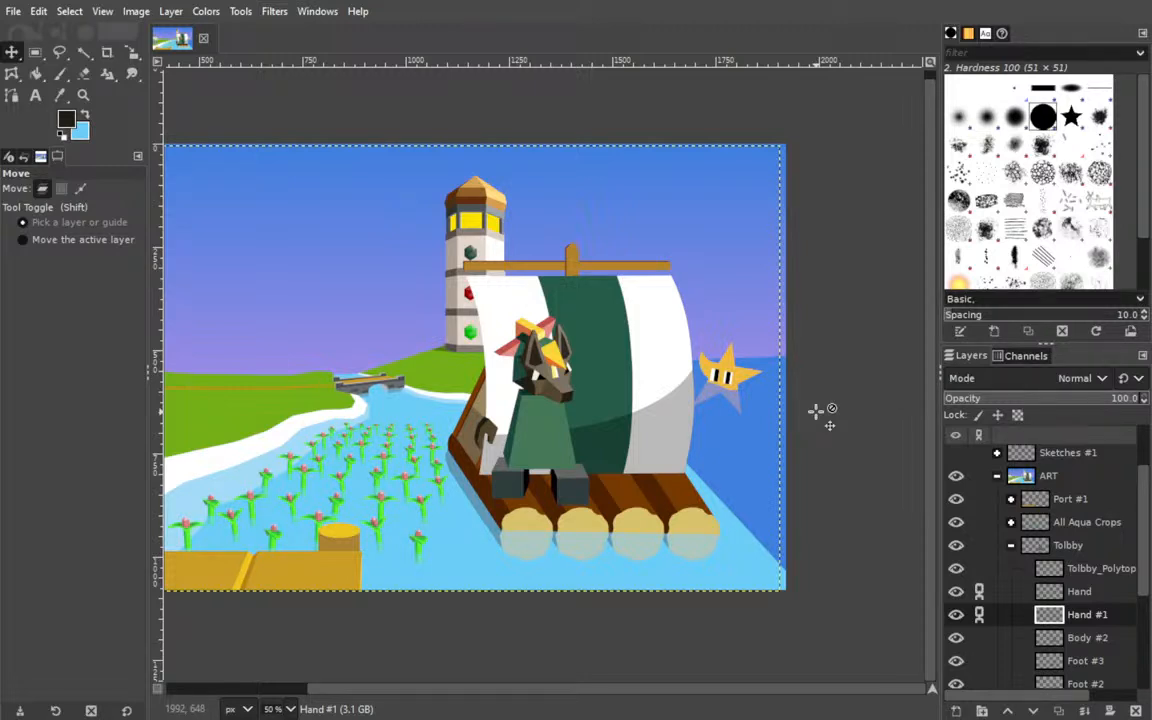
Unlink the Hand and Hand #1 layers and save the image.
left_click(979, 591)
left_click(979, 614)
scroll(606, 417, "left", 5)
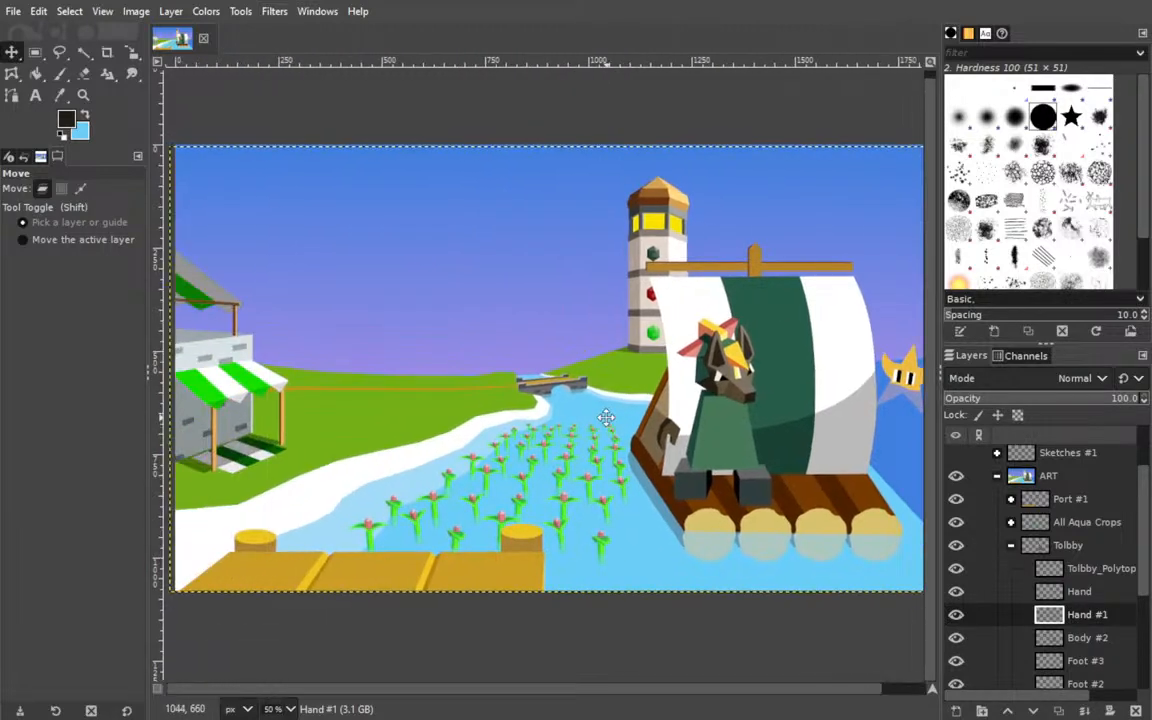
key("ctrl+s")
scroll(660, 255, "right", 4)
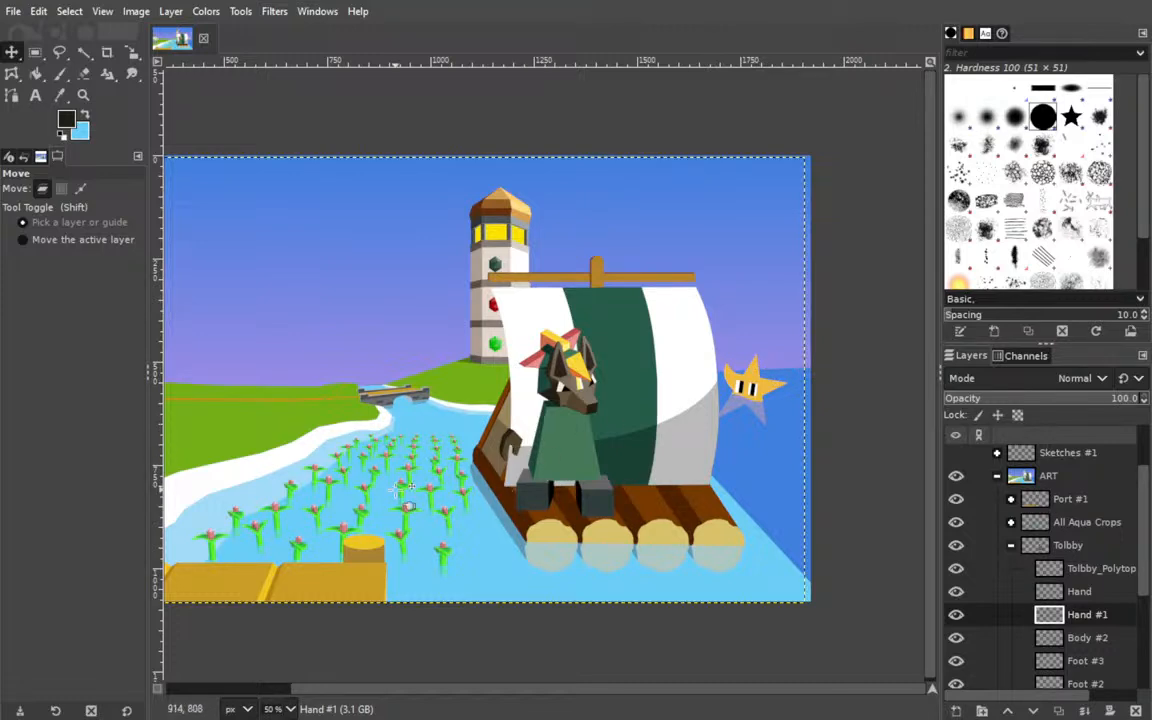
scroll(385, 425, "left", 3)
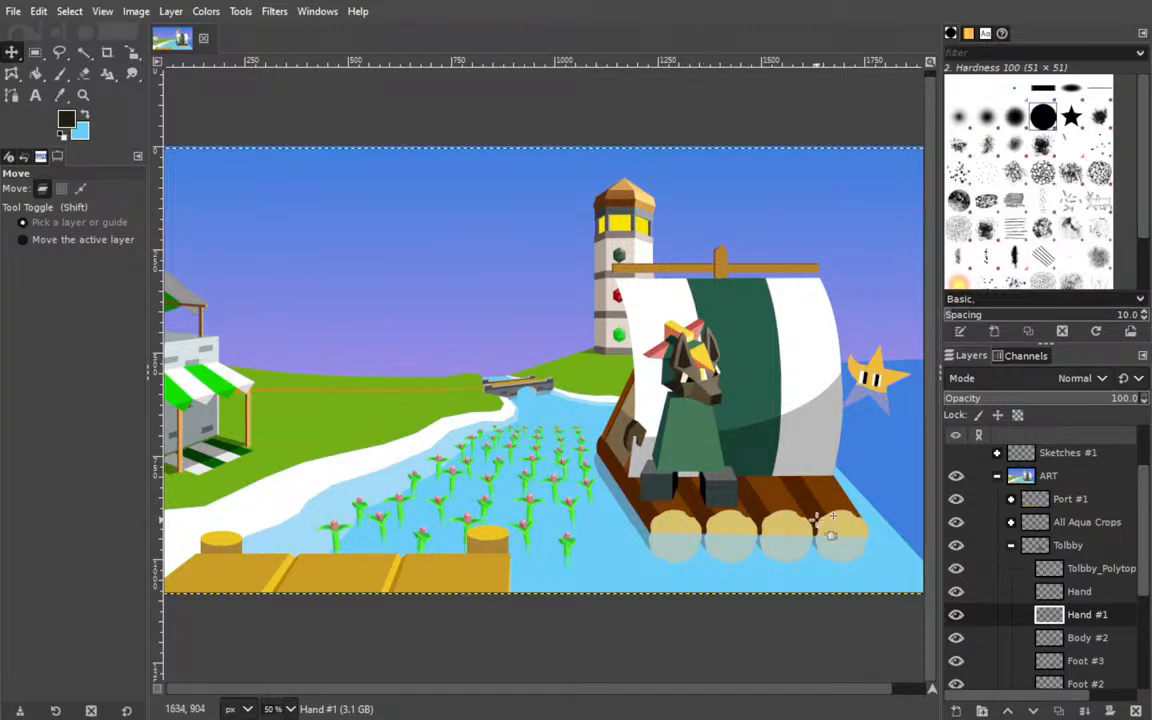
scroll(735, 440, "left", 2)
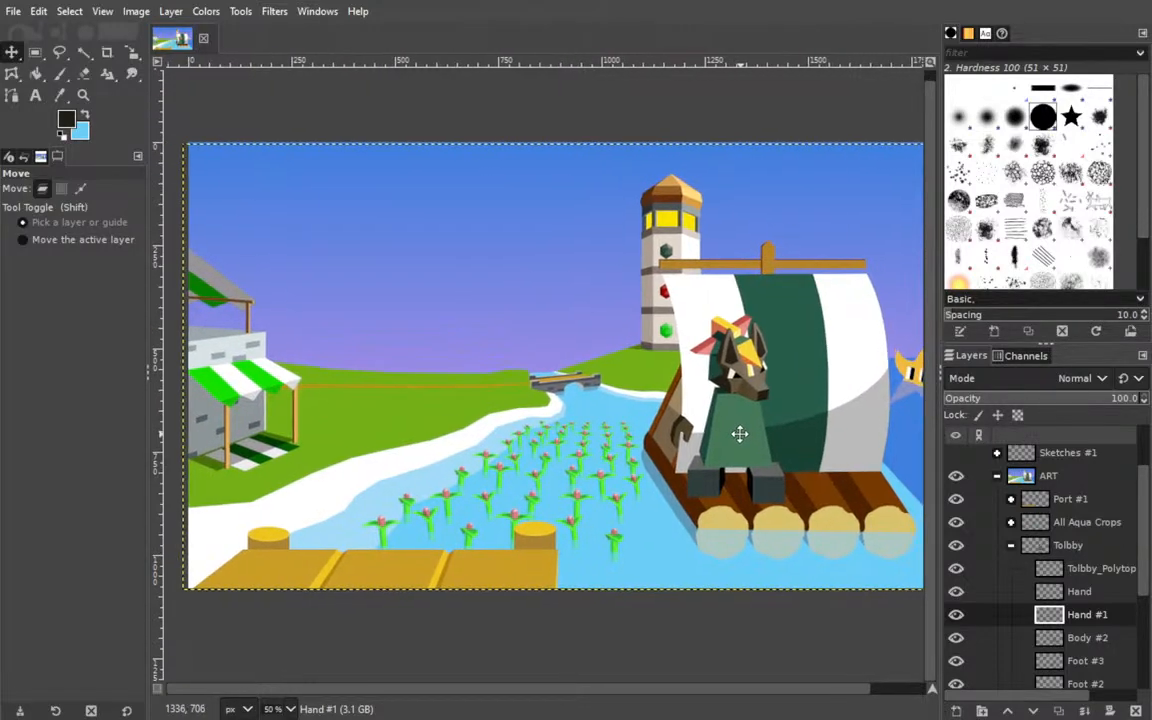
scroll(721, 444, "right", 2)
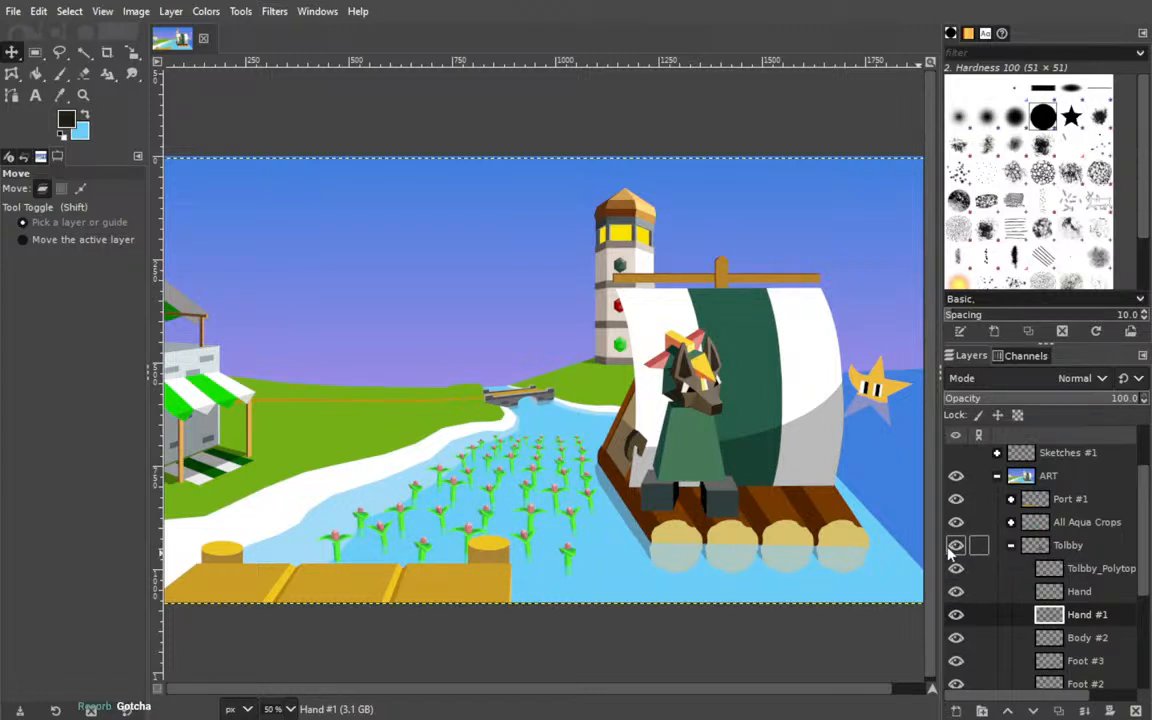
key("ctrl+s")
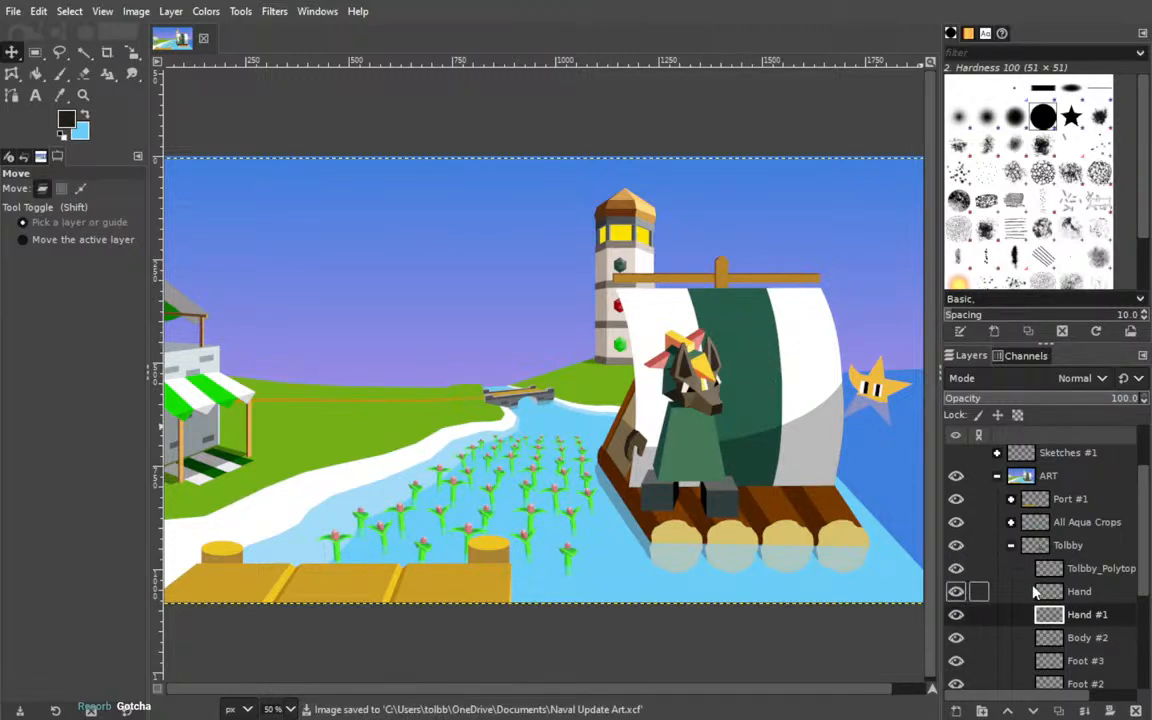
Add a new empty layer directly above the Hand layer in the Tolbby group.
left_click(1098, 592)
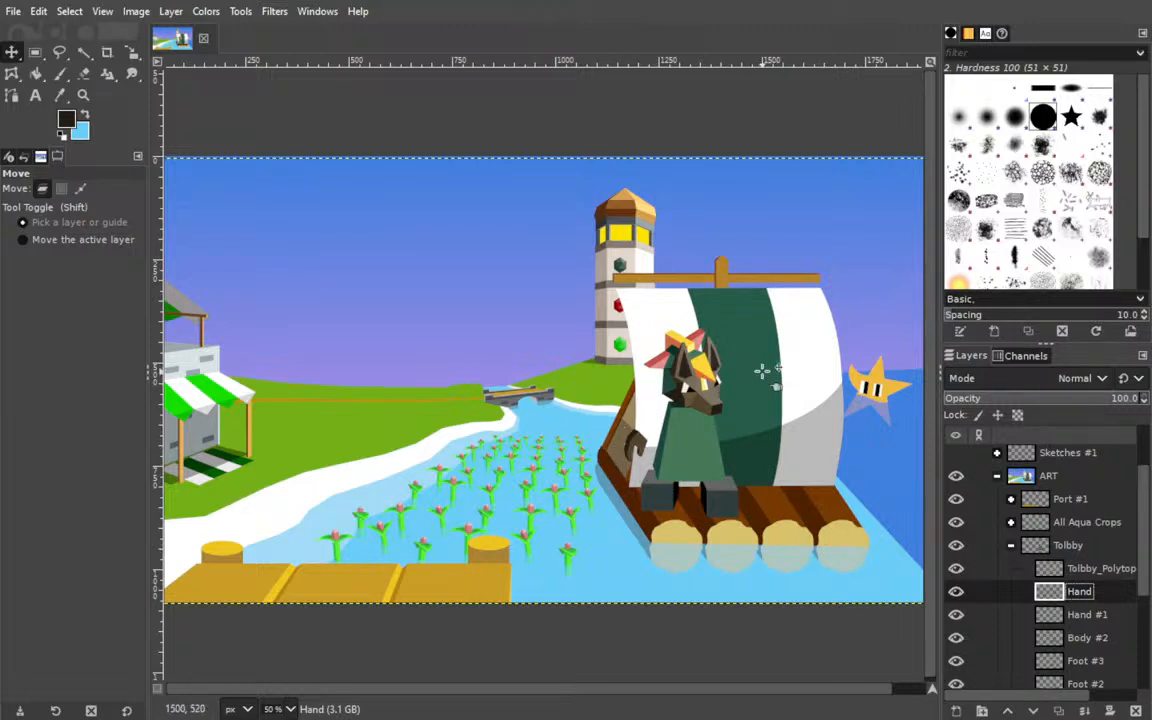
scroll(695, 373, "right", 3)
scroll(695, 373, "right", 1)
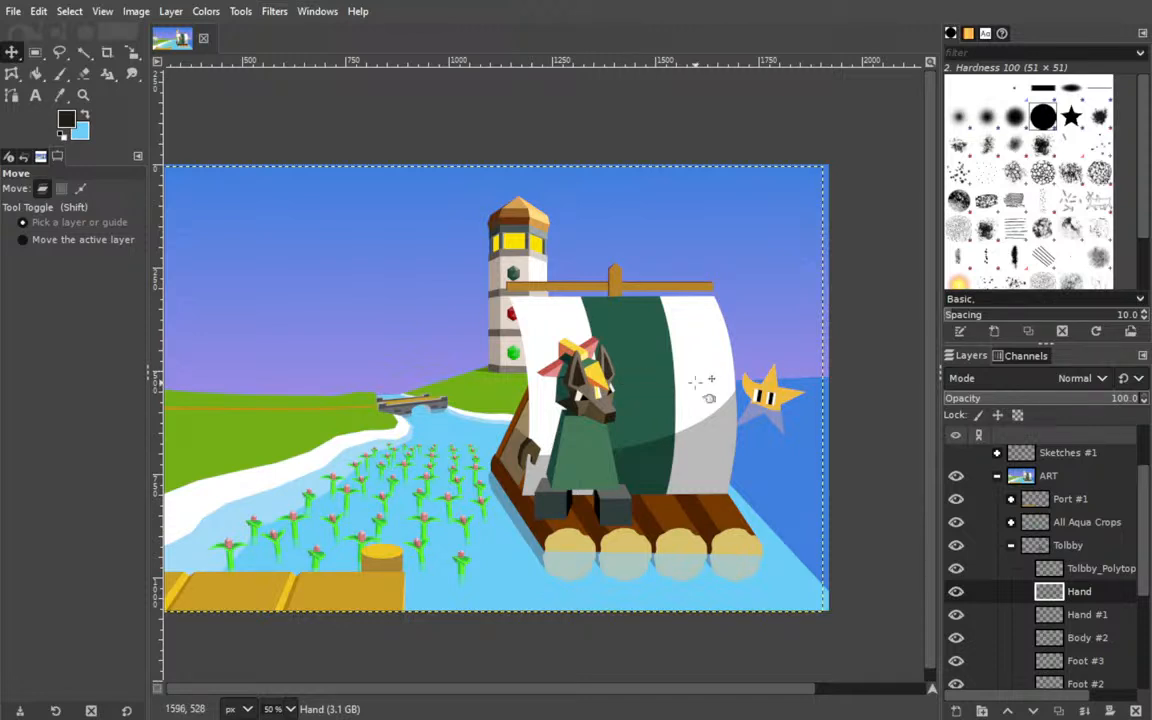
scroll(416, 378, "left", 1)
left_click_drag(416, 378, 349, 374)
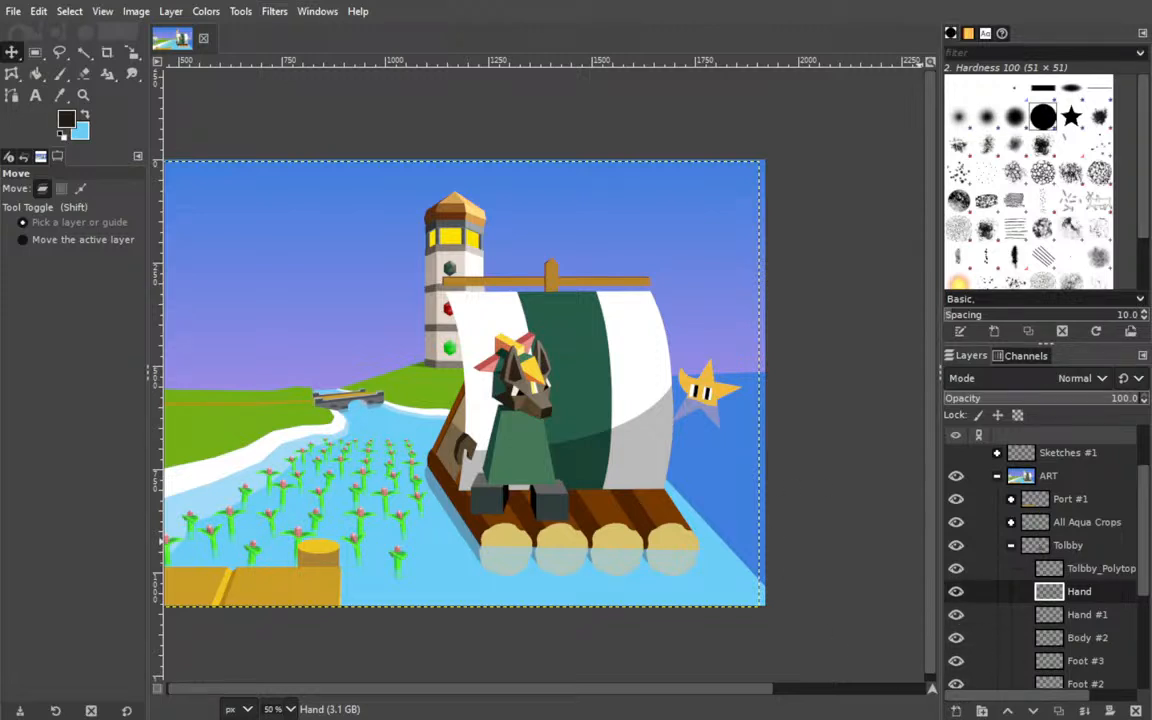
left_click(956, 711, "shift")
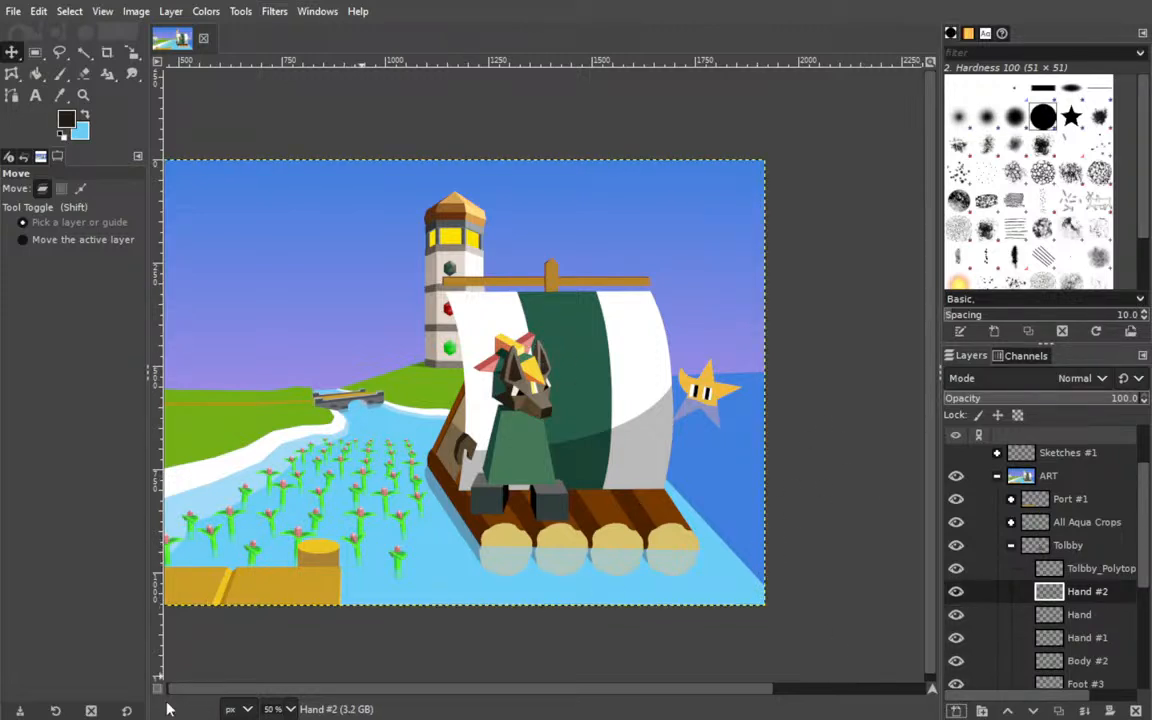
Duplicate the Hand layer and place the copy on the green sail stripe to the right of Tolbby's snout.
key("2")
left_click_drag(415, 530, 486, 361)
left_click_drag(352, 408, 185, 293)
left_click_drag(805, 427, 502, 376)
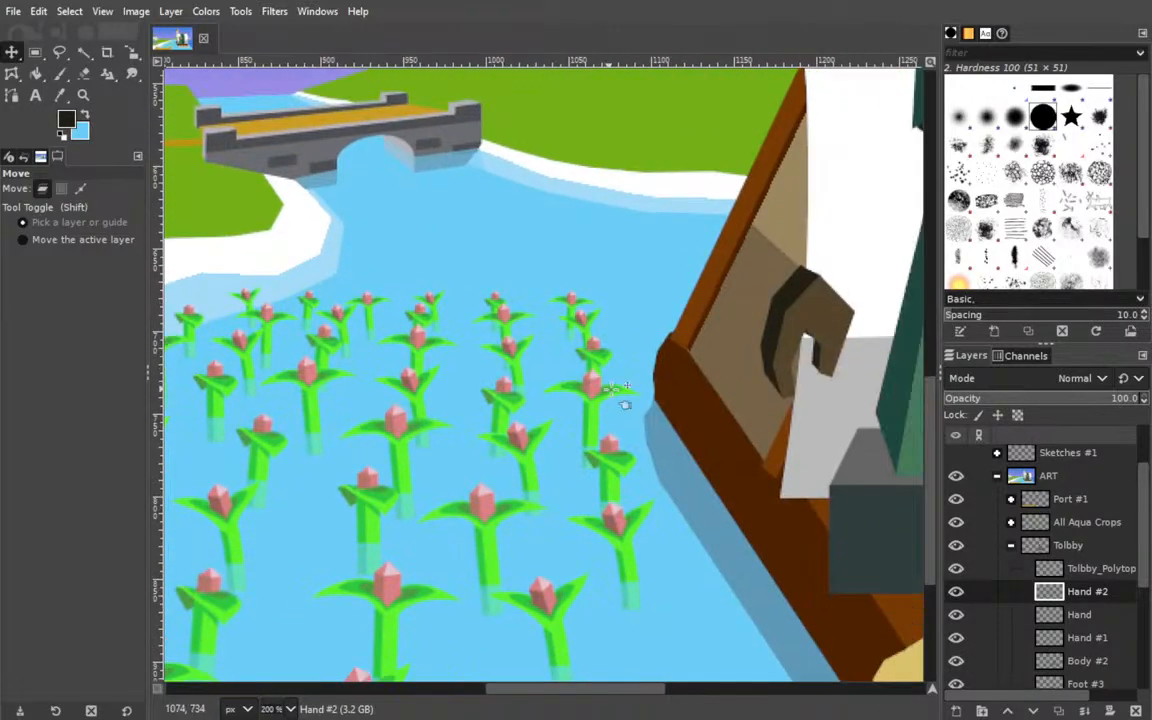
left_click_drag(578, 312, 231, 369)
left_click(1077, 619)
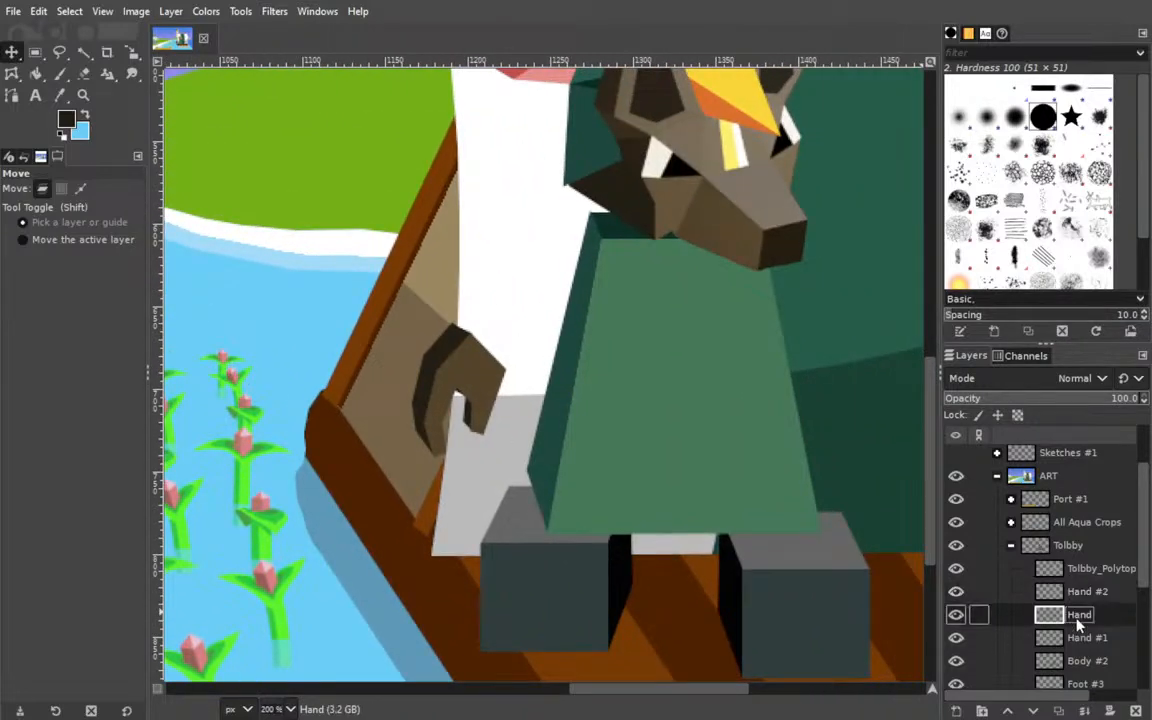
key("shift+ctrl+d")
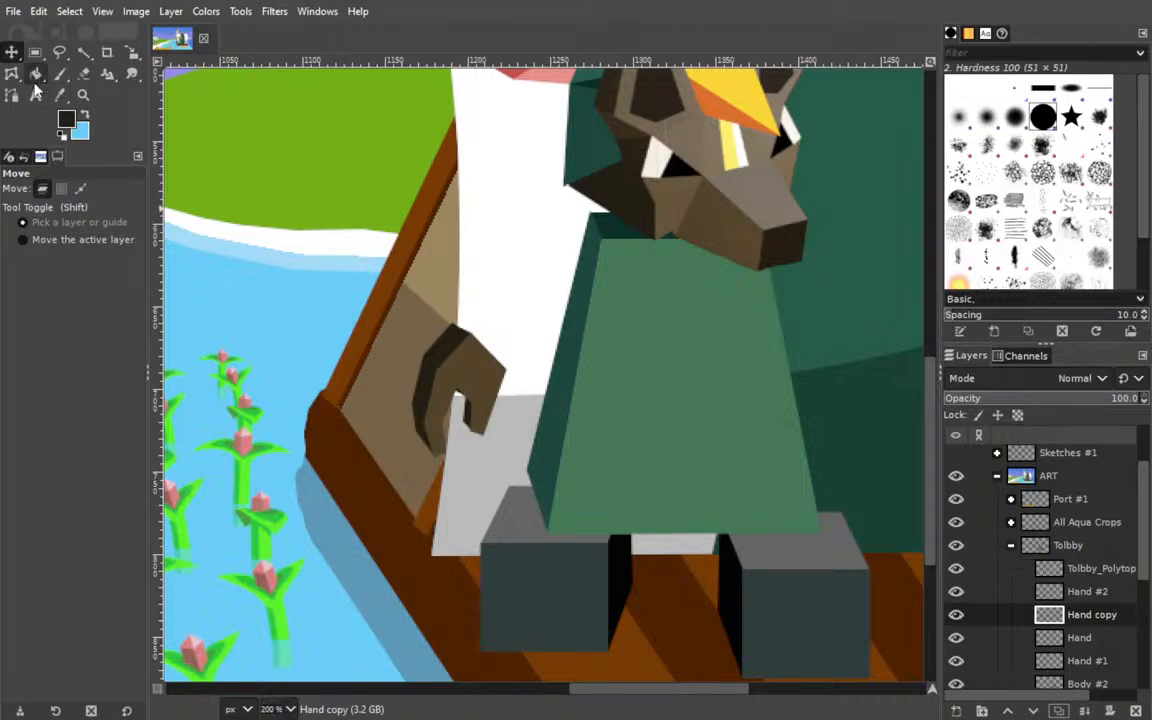
left_click_drag(470, 378, 856, 173)
left_click_drag(613, 254, 278, 442)
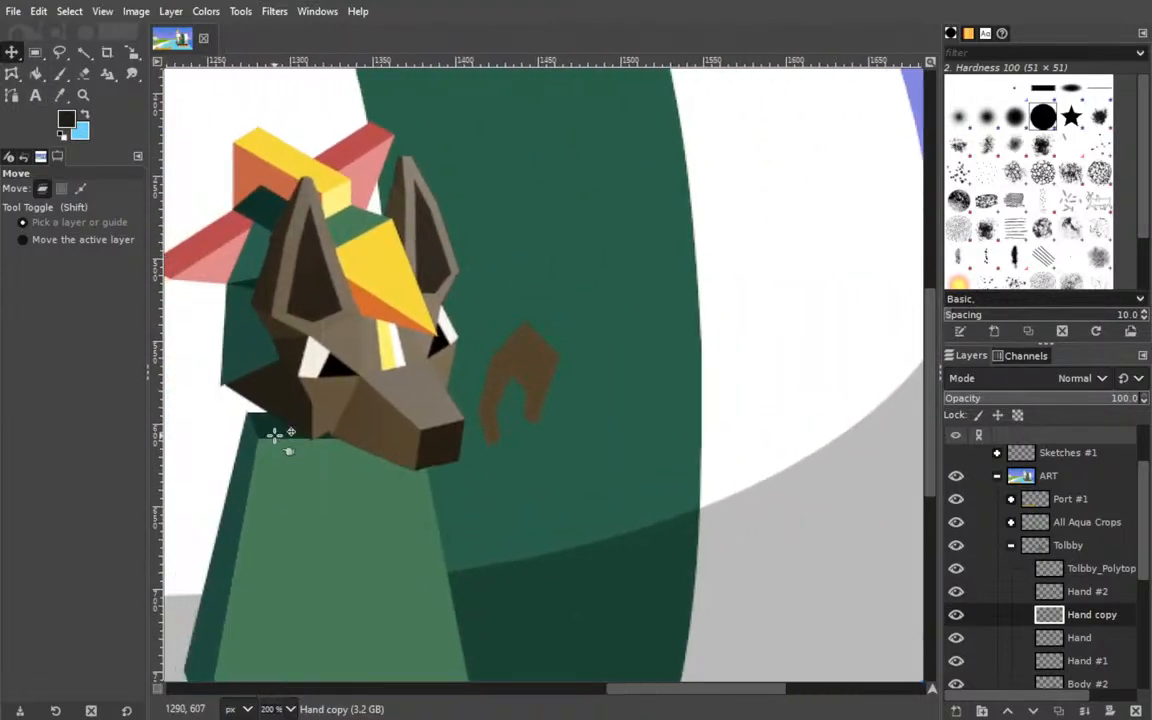
Rotate the hand copy by 78.81° about a pivot at 1446, 559 and move it slightly down and right on the sail.
left_click(131, 52)
left_click_drag(522, 296, 780, 345)
left_click(805, 212)
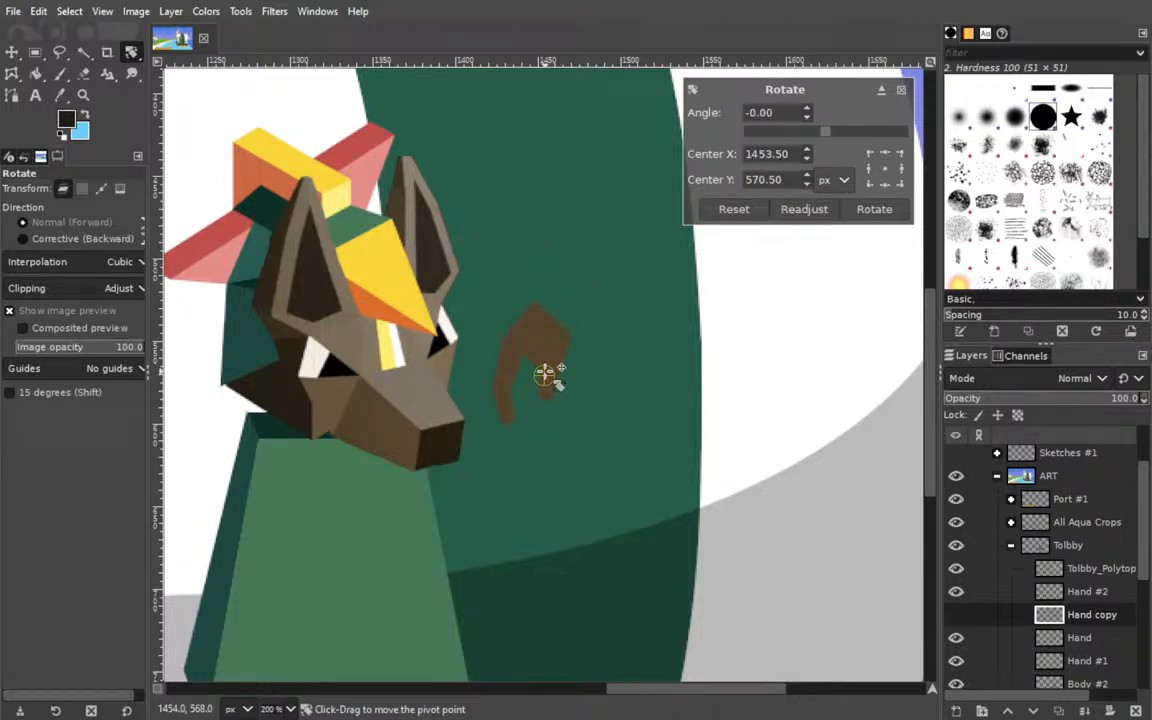
left_click_drag(544, 373, 530, 355)
left_click_drag(825, 131, 861, 141)
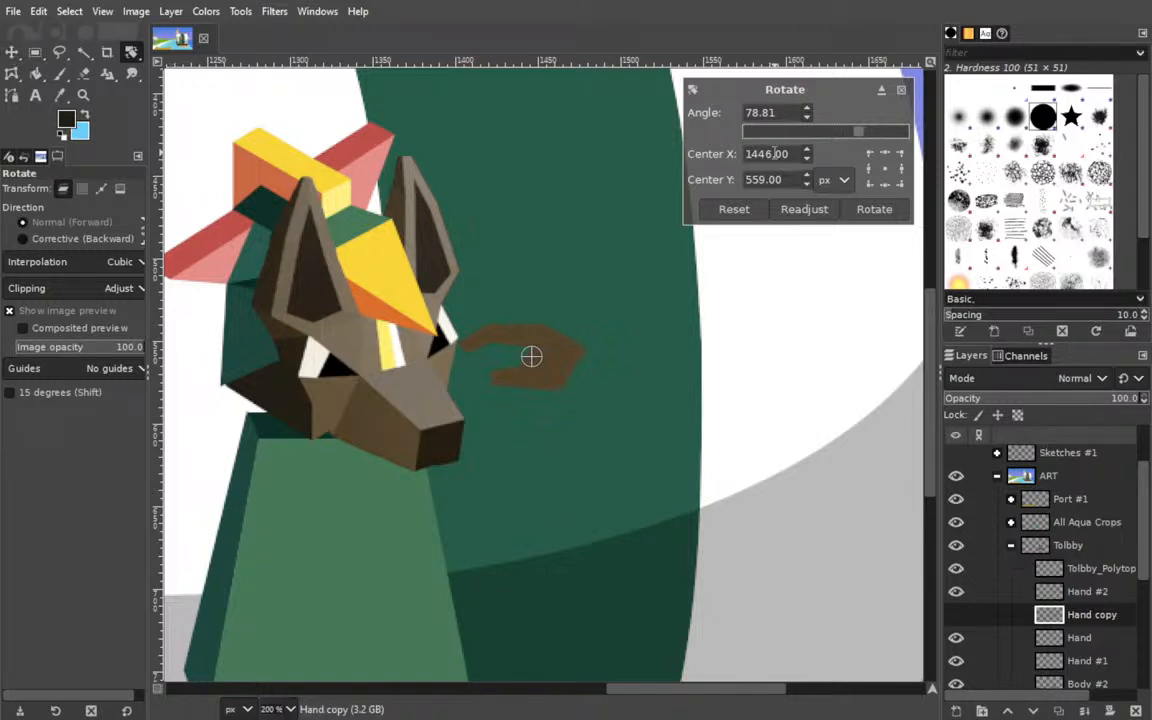
left_click(874, 210)
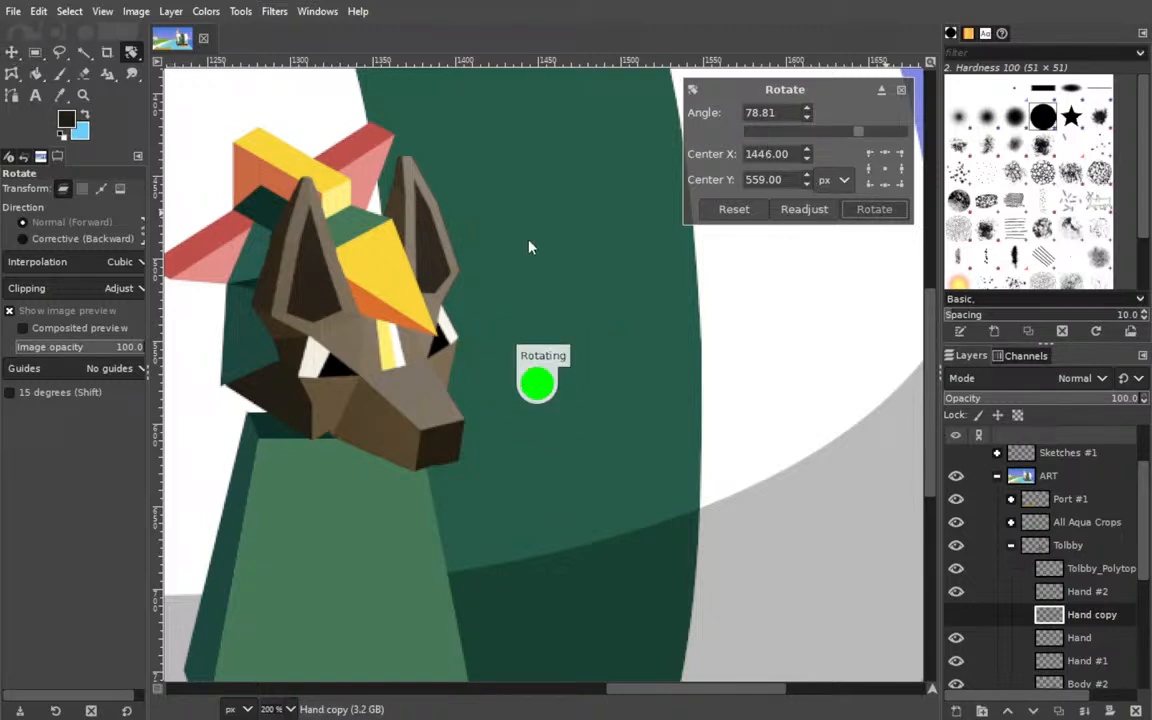
left_click(12, 52)
left_click_drag(543, 355, 575, 386)
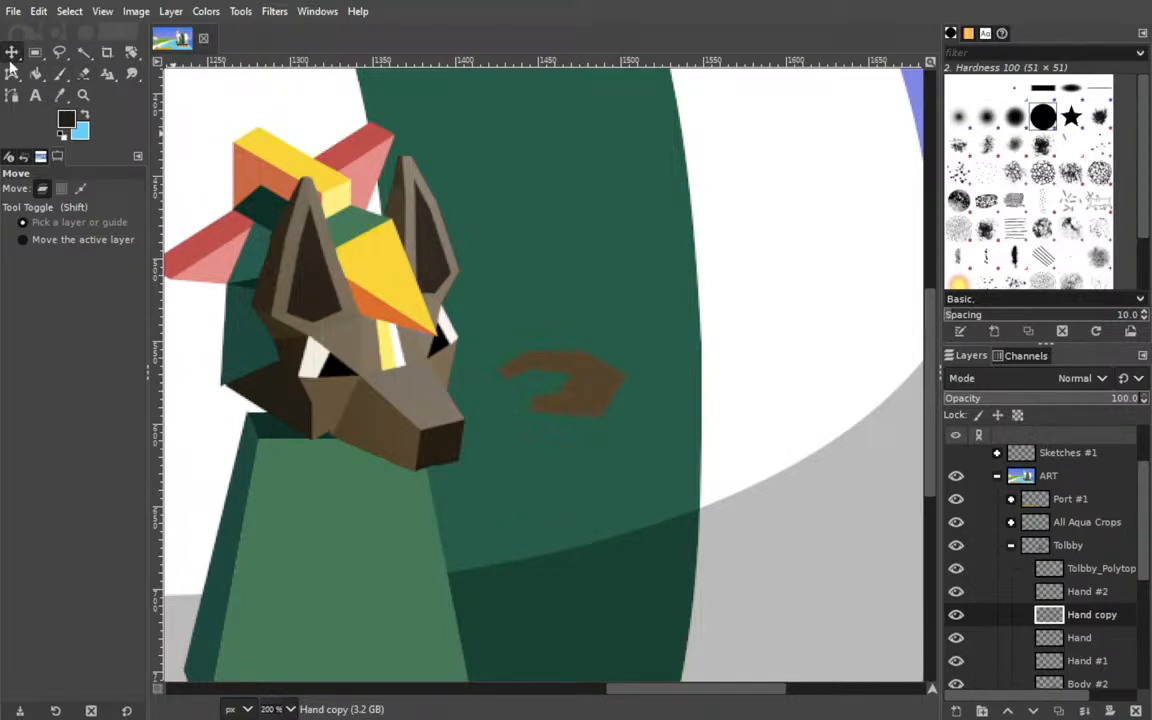
Ready the Paths tool with the Hand #2 layer active.
left_click(12, 95)
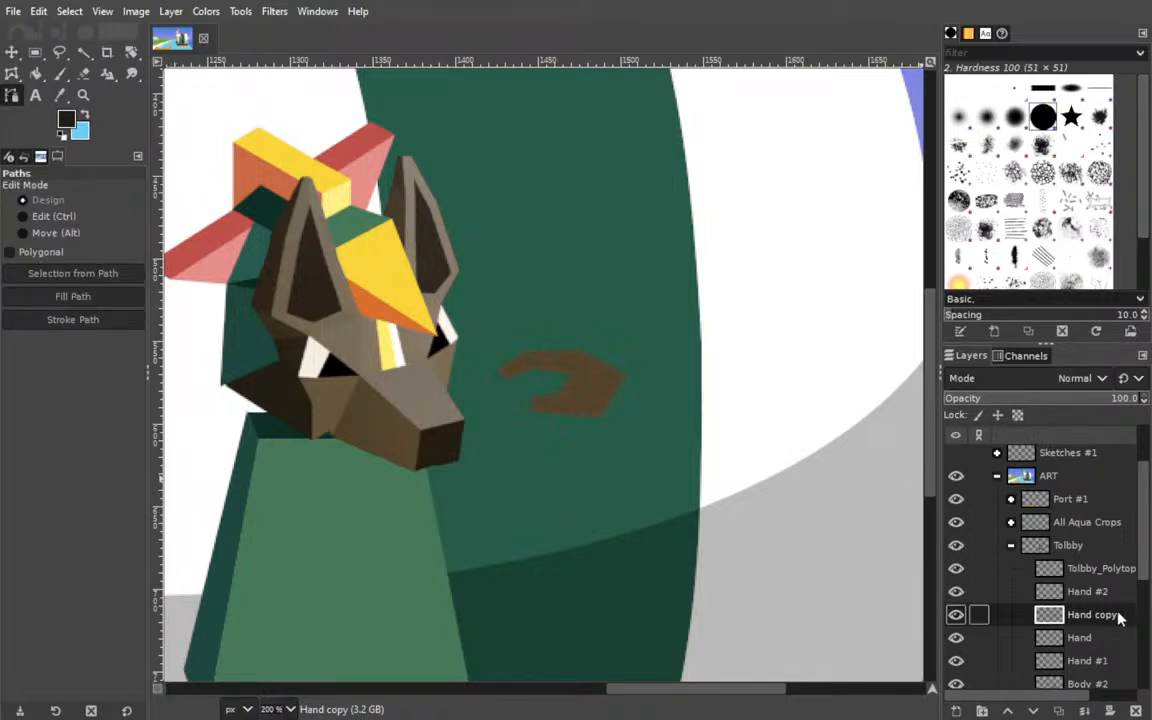
left_click(1085, 596)
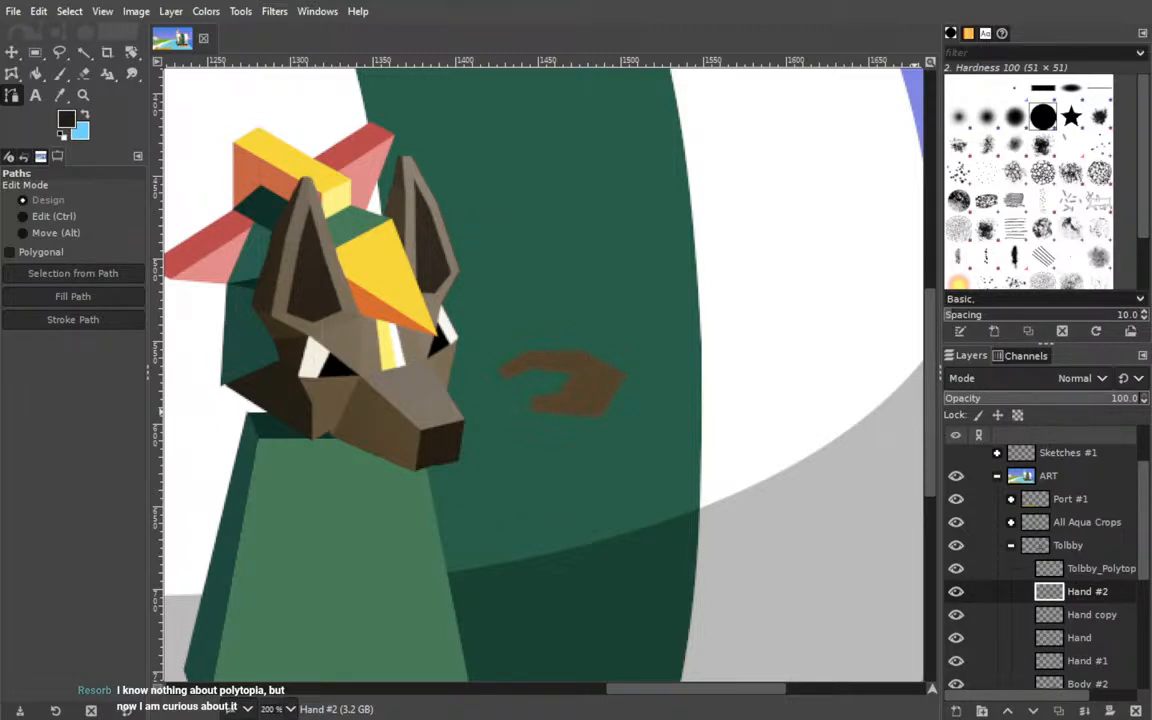
left_click(1087, 592)
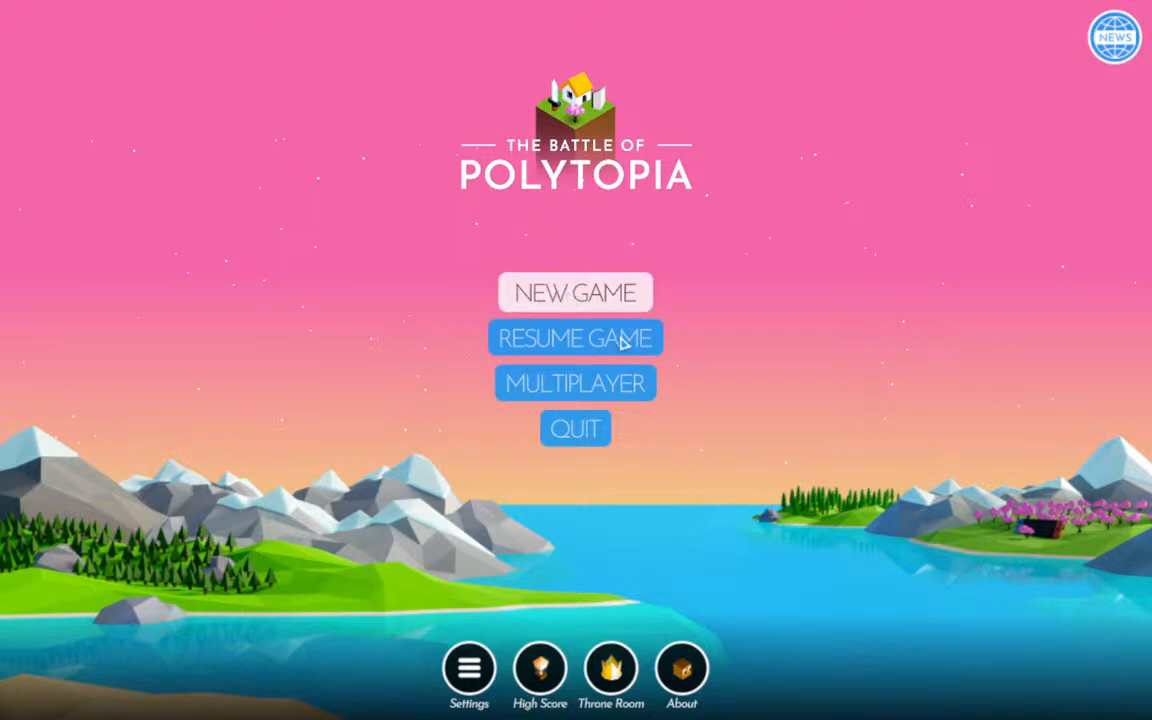
Switch to The Battle of Polytopia, begin a new Creative game and pick the Bardur tribe.
left_click(527, 296)
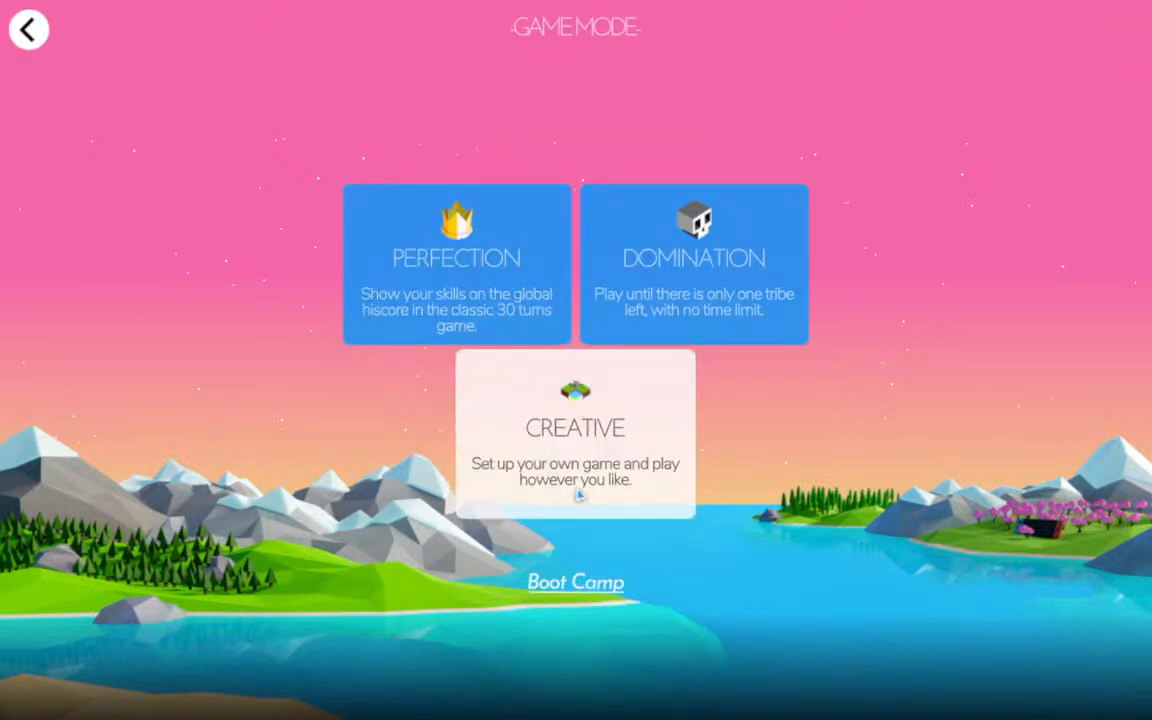
left_click(619, 430)
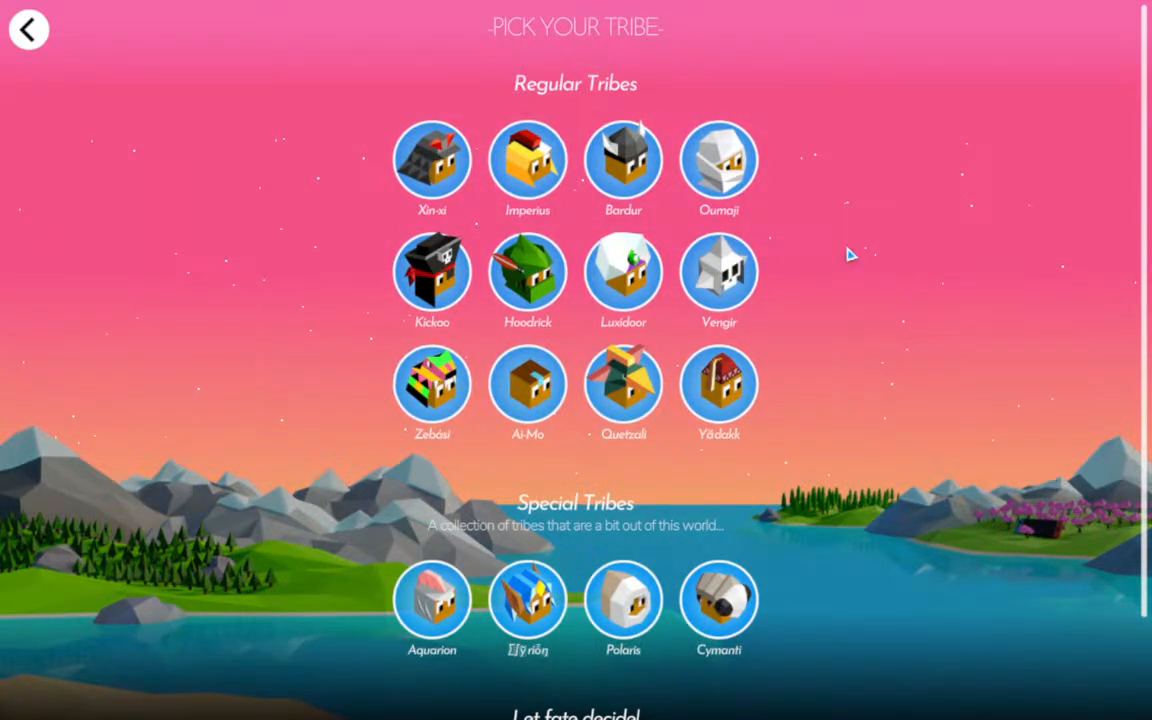
scroll(872, 314, "down", 2)
scroll(864, 380, "up", 2)
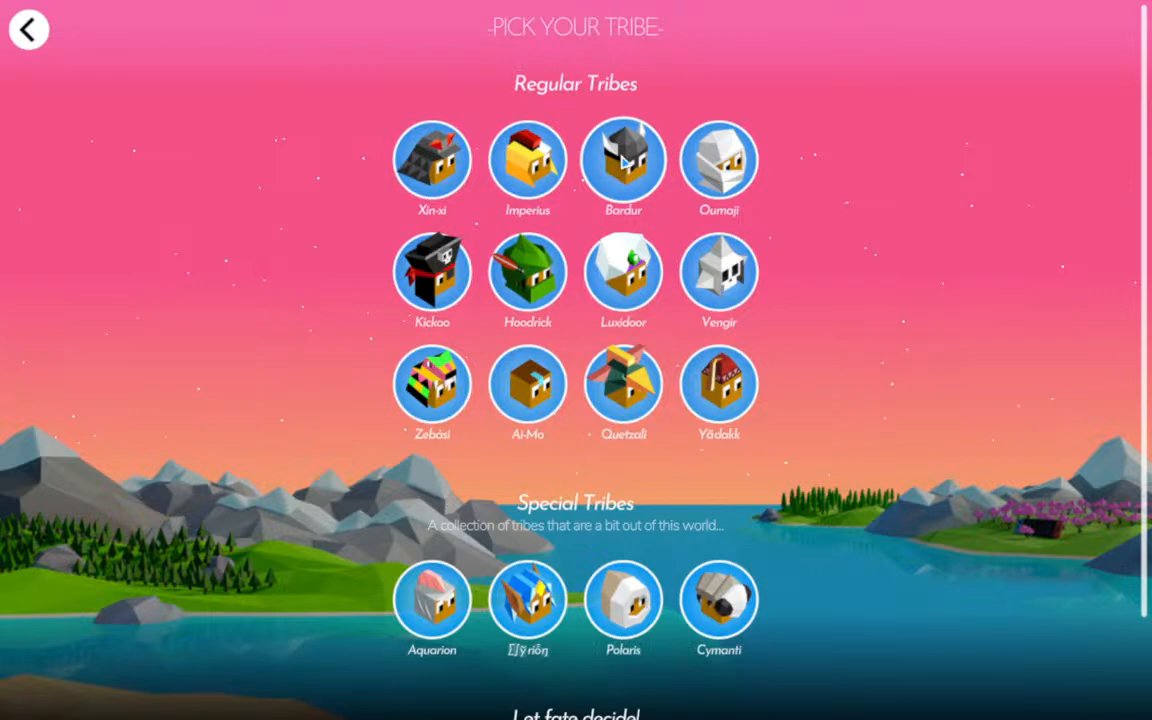
left_click(624, 162)
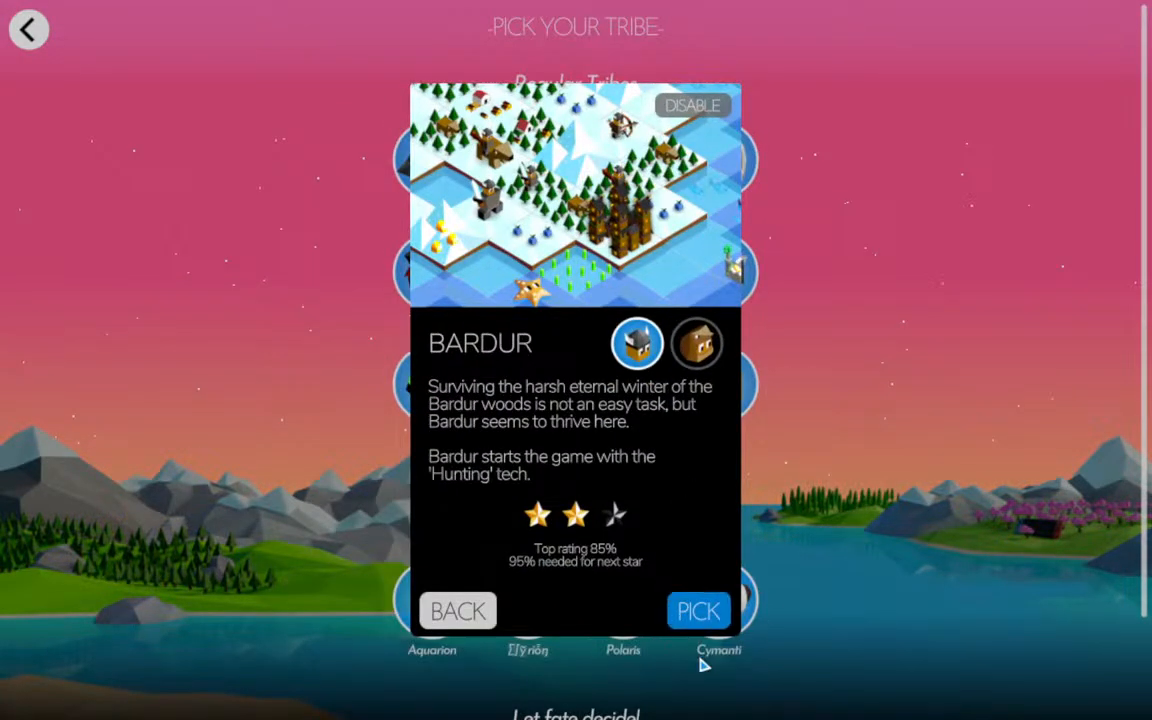
left_click(715, 623)
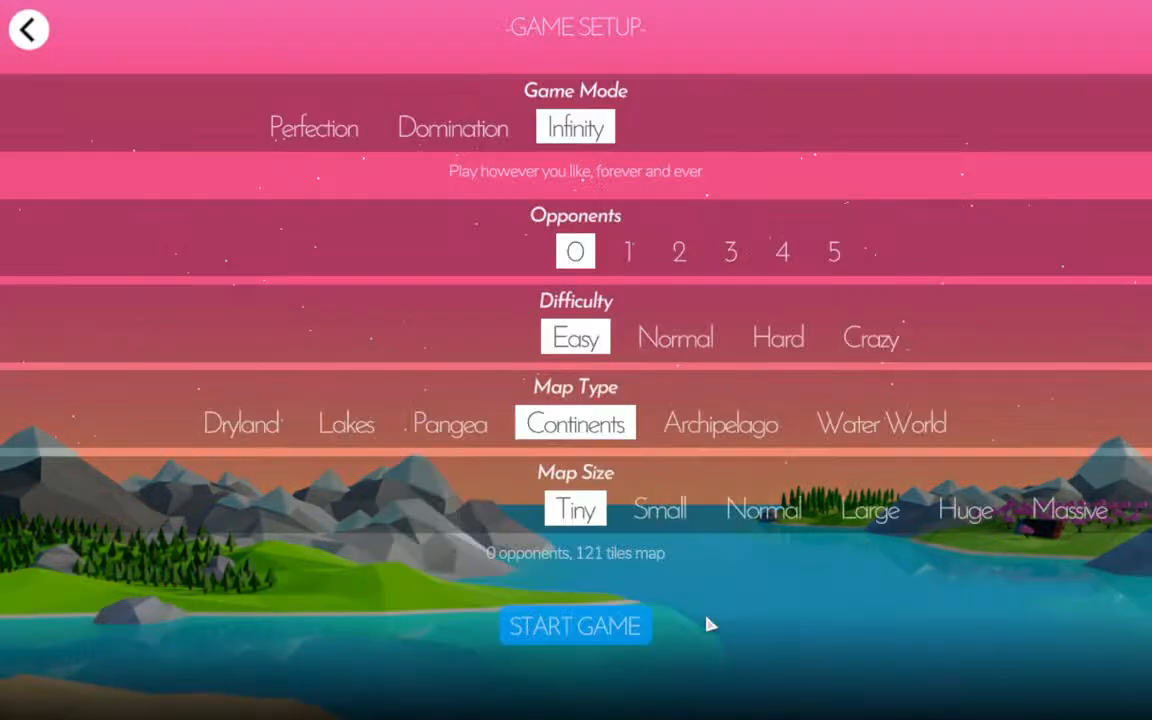
Configure a Domination game with 1 opponent, Crazy difficulty, Lakes map type and Small map size, and start it.
left_click(674, 255)
left_click(575, 251)
left_click(453, 128)
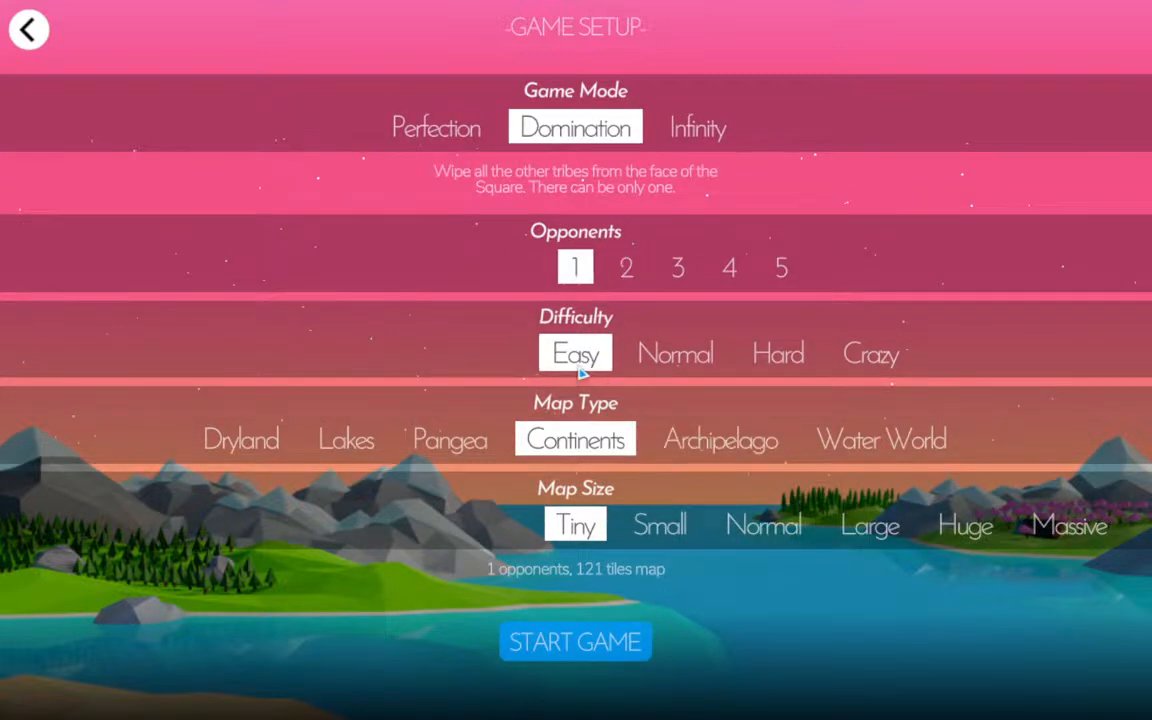
left_click(880, 368)
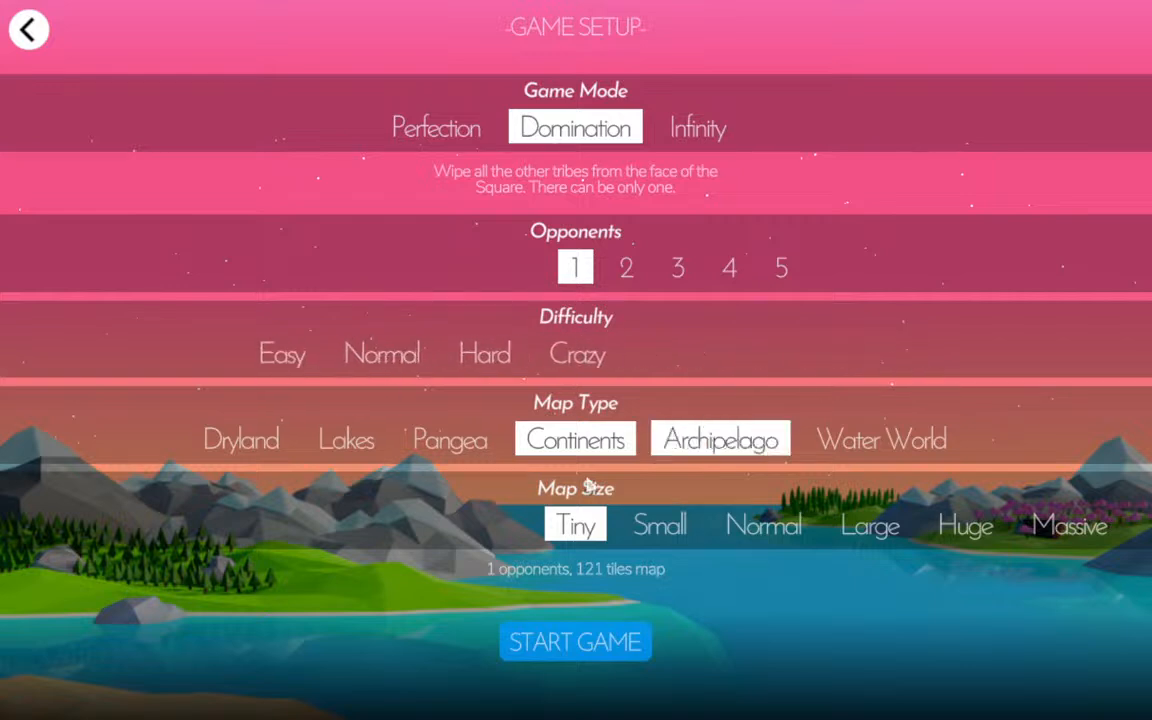
left_click(360, 452)
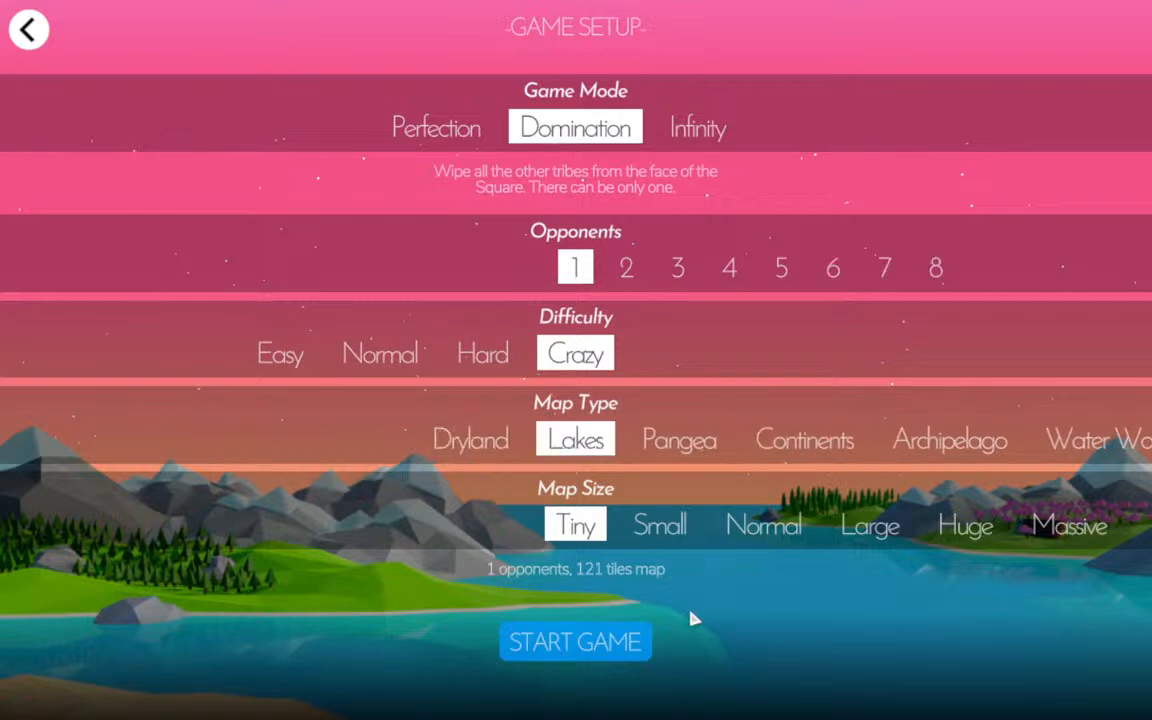
left_click(660, 540)
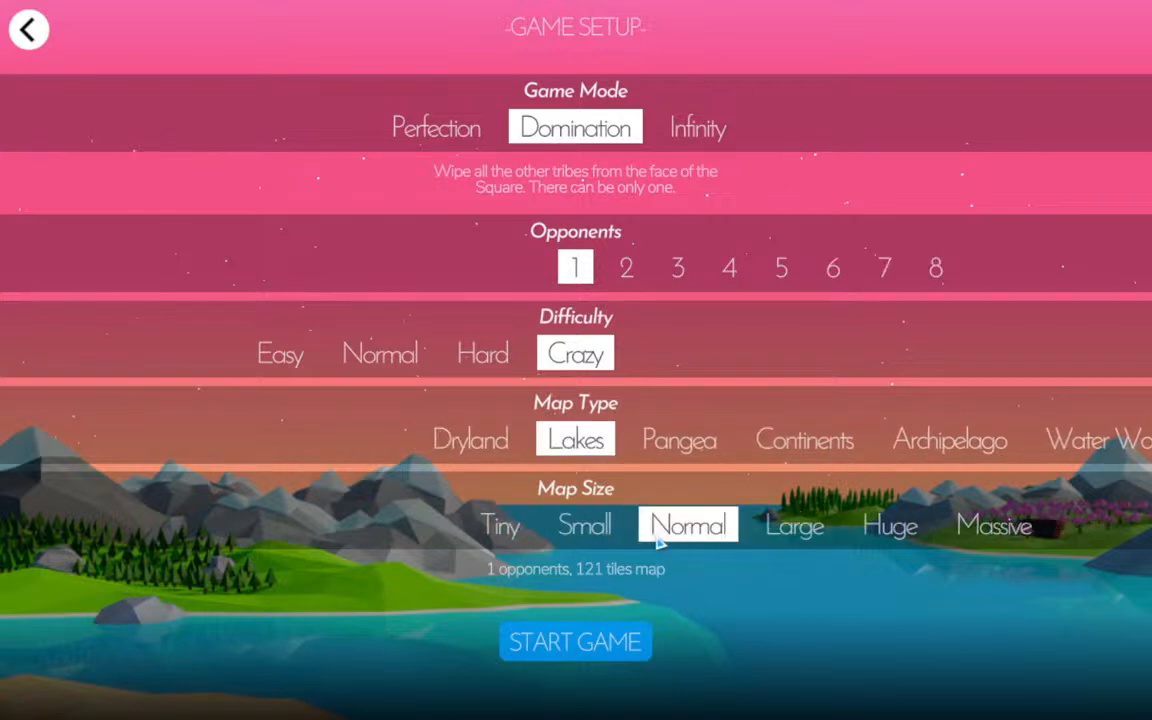
left_click(594, 648)
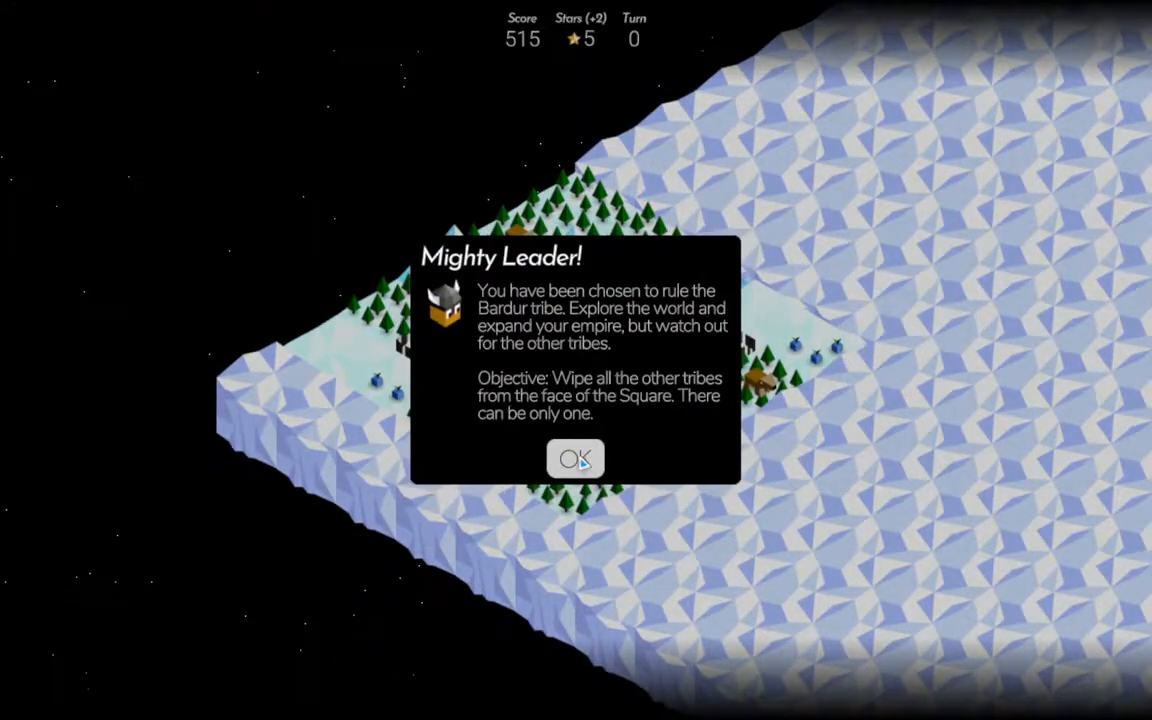
Move the starting Warrior from Grufla onto the fruit tile at the city's eastern corner and look over the tech tree.
left_click(579, 460)
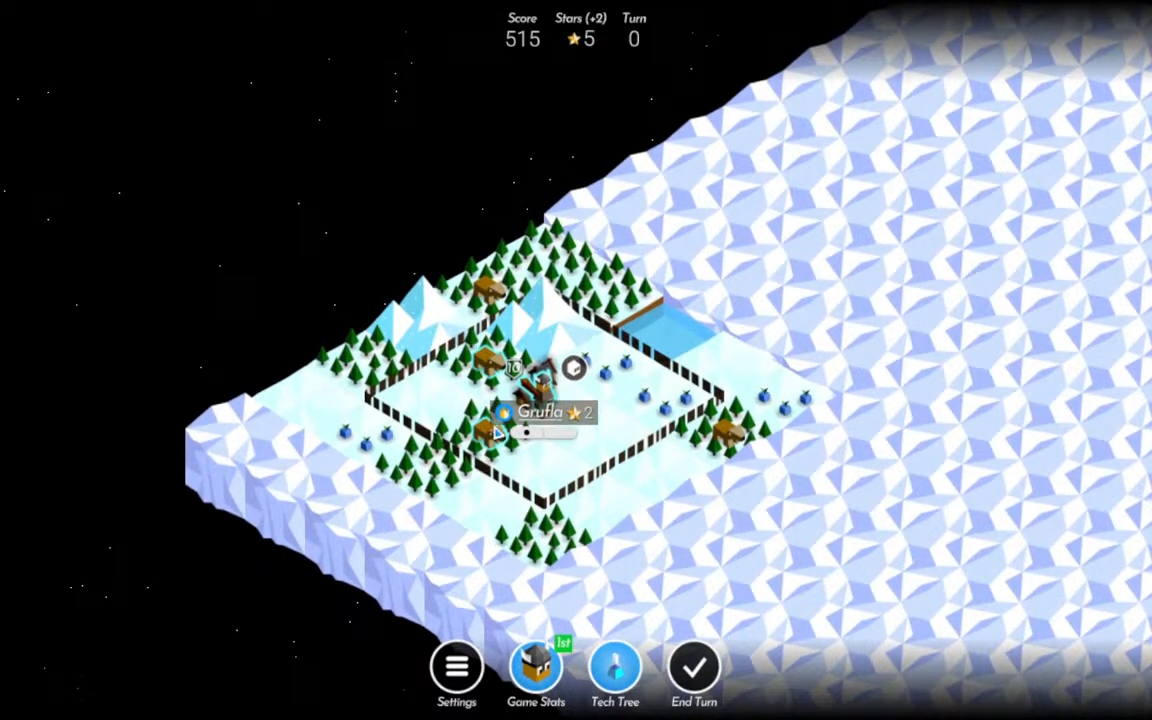
left_click(557, 397)
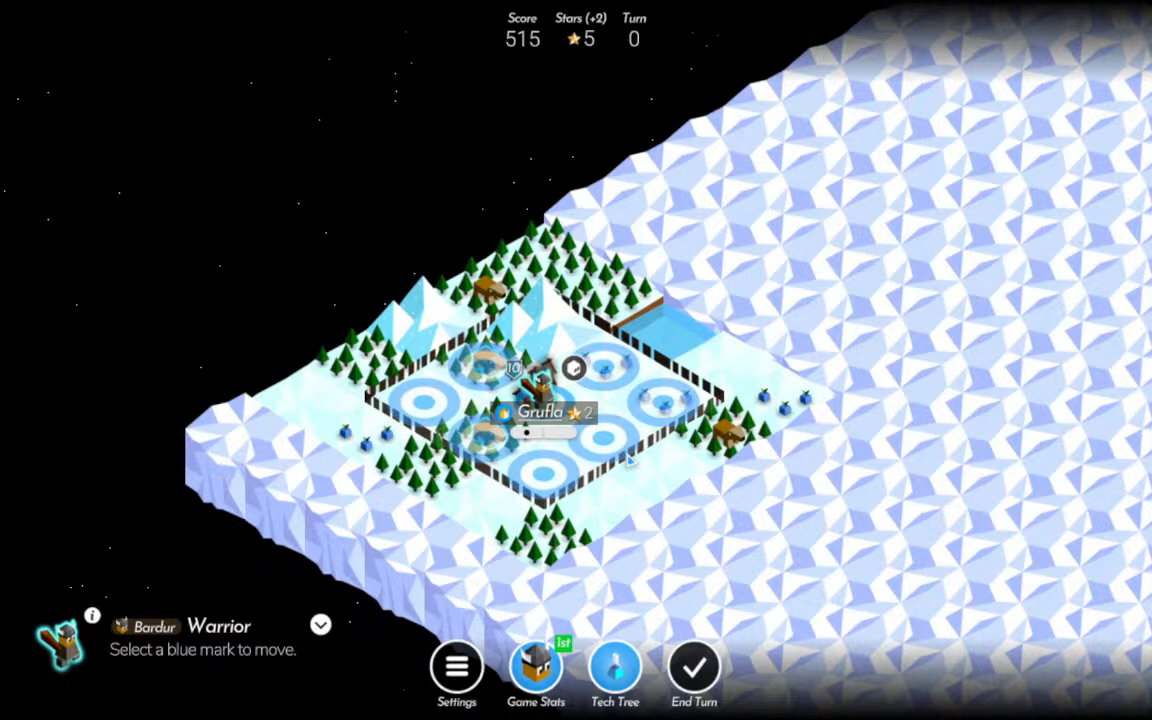
left_click(652, 438)
left_click(563, 411)
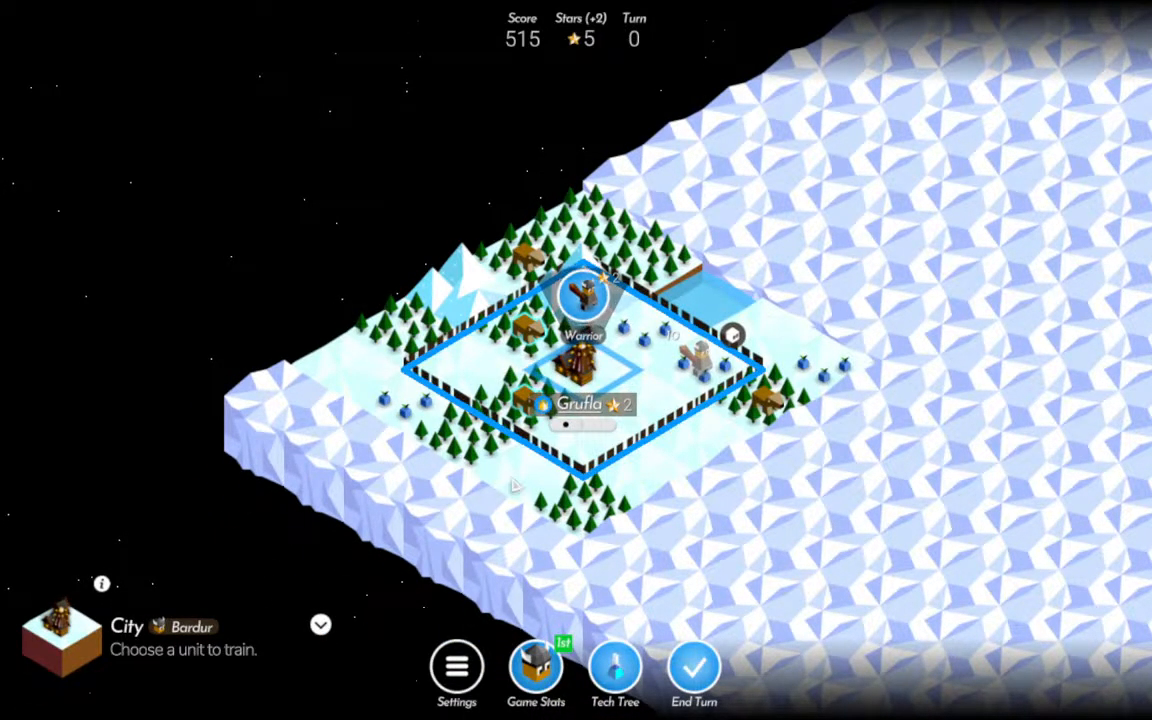
left_click(615, 667)
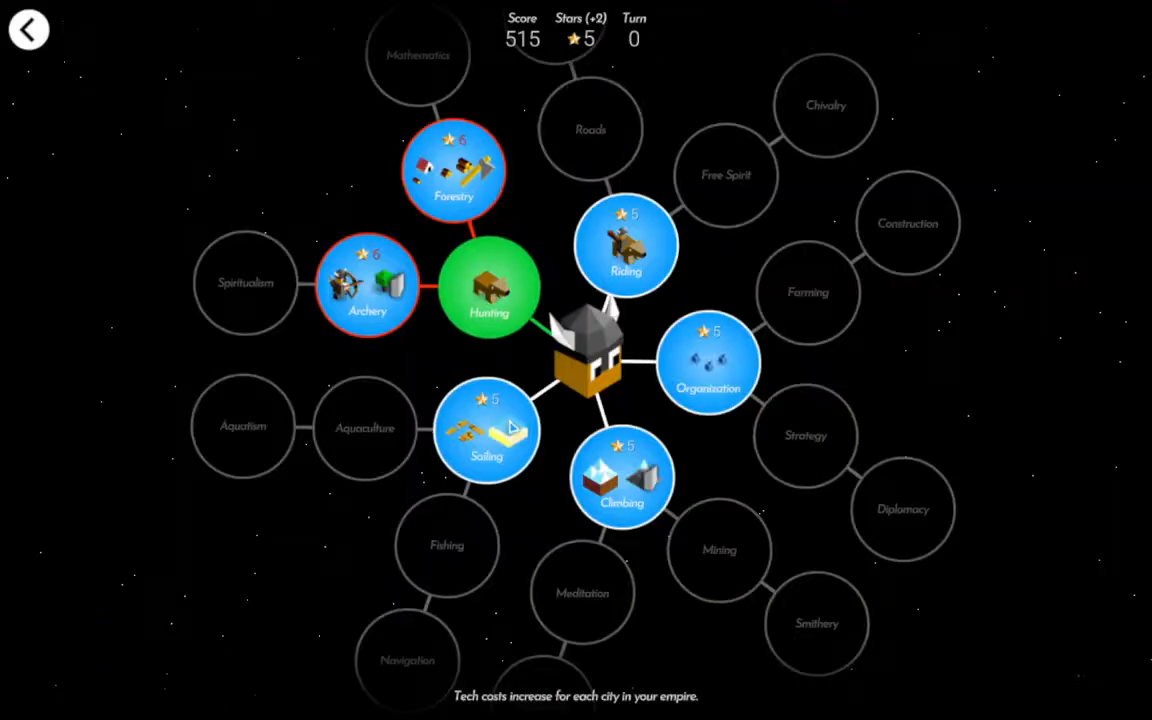
left_click(497, 318)
left_click(586, 479)
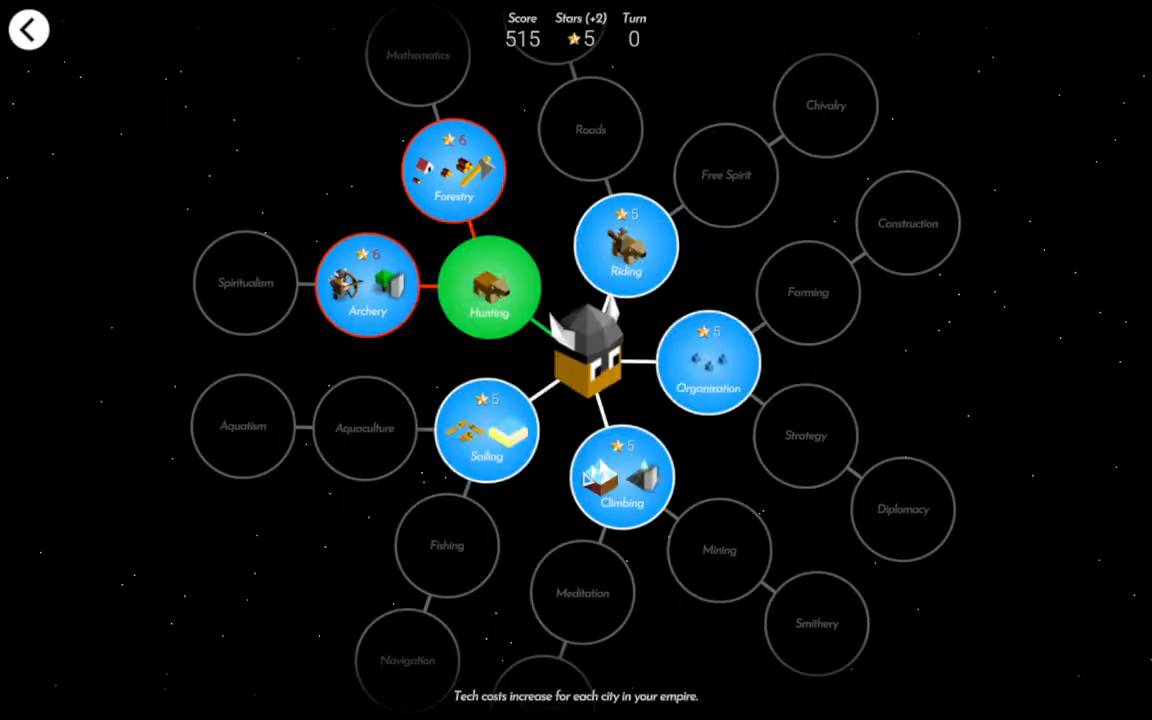
left_click(36, 40)
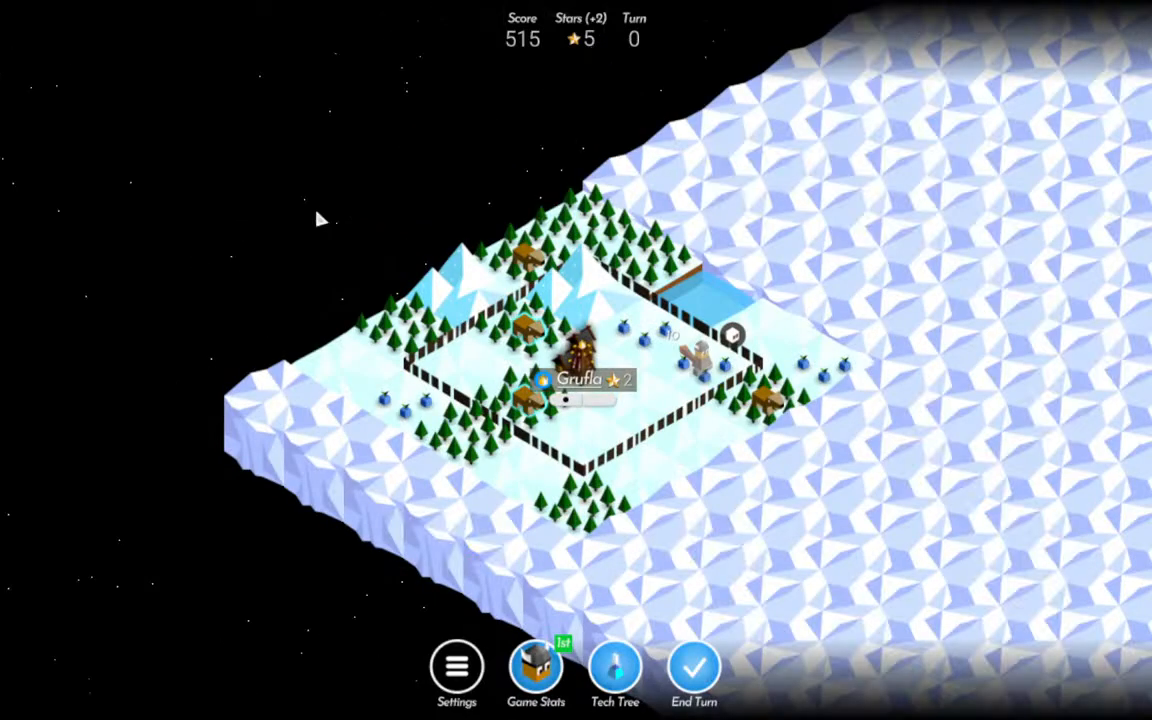
Hunt both wild animals beside Grufla, taking the Workshop as the level-up reward, and end the turn.
left_click(525, 328)
left_click(524, 262)
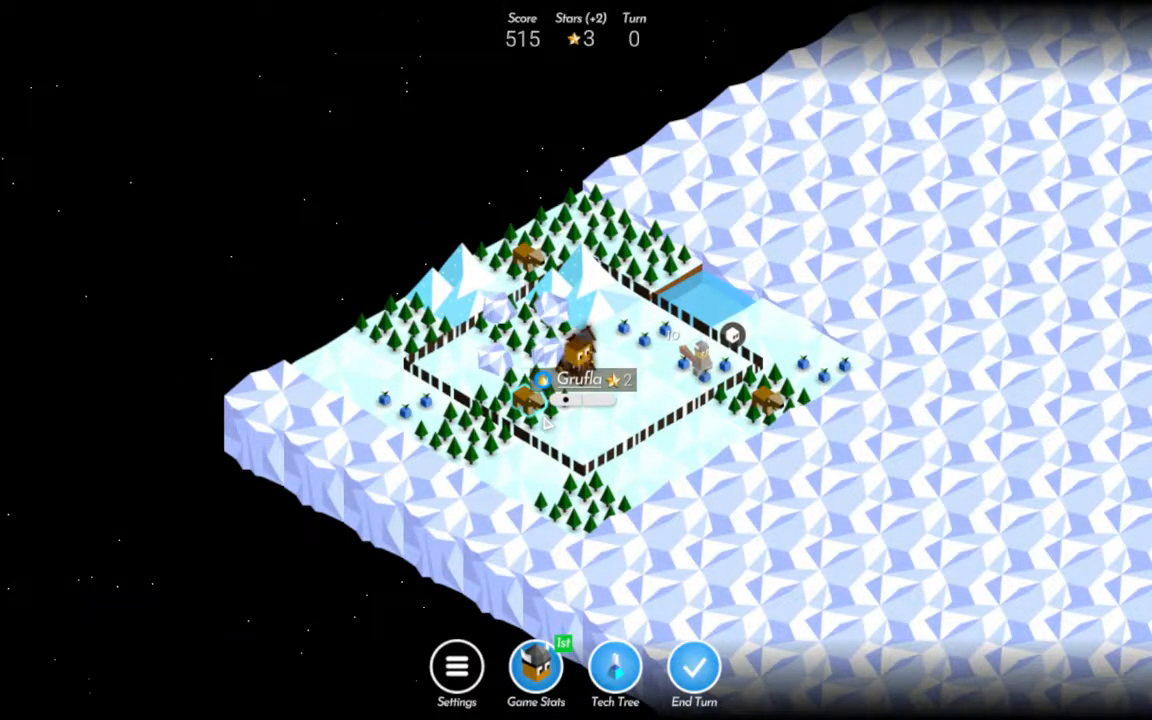
left_click(528, 398)
left_click(524, 330)
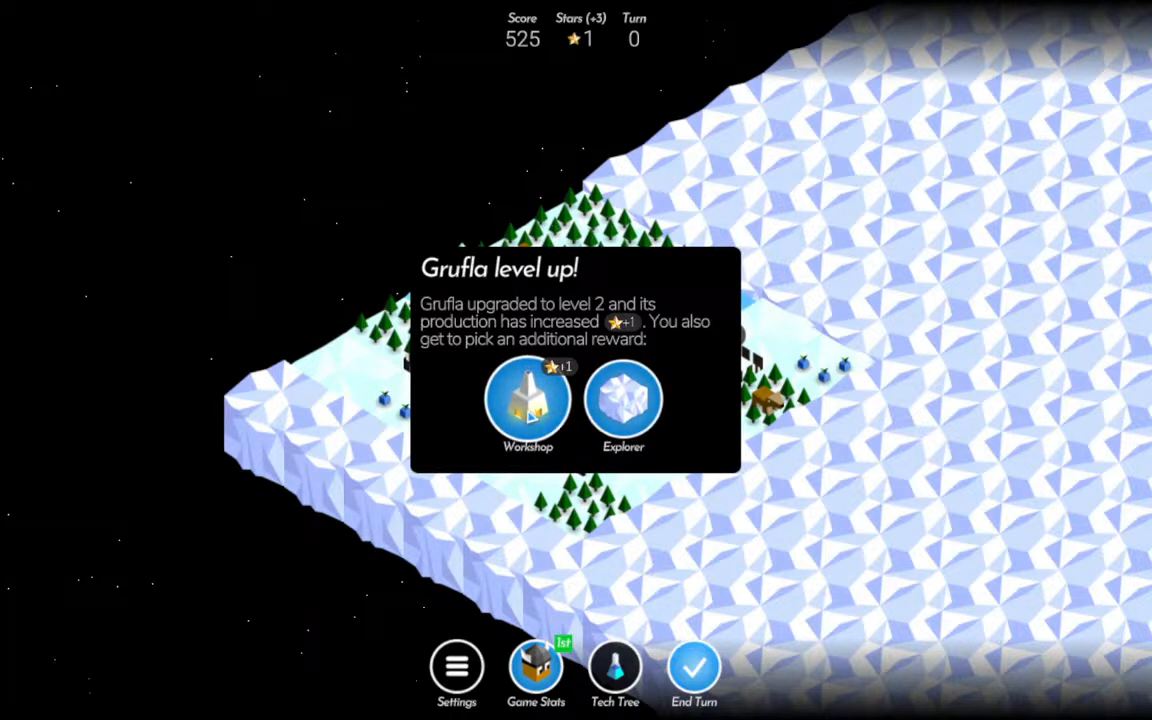
left_click(527, 398)
left_click(575, 406)
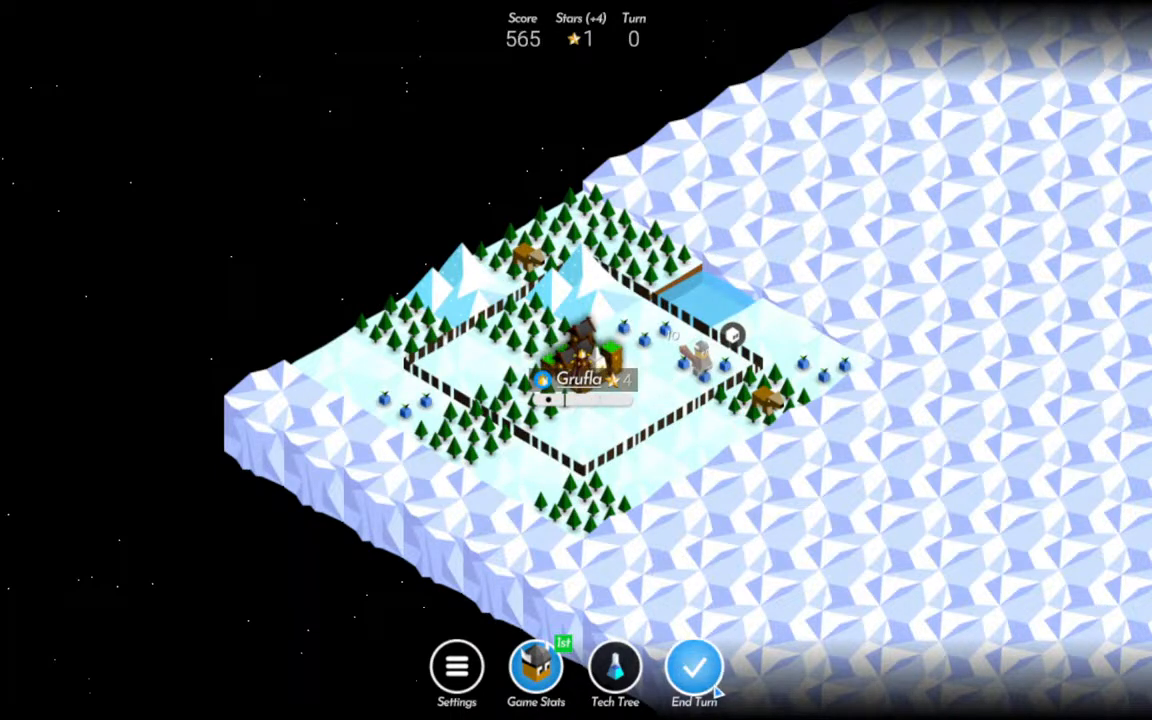
left_click(688, 672)
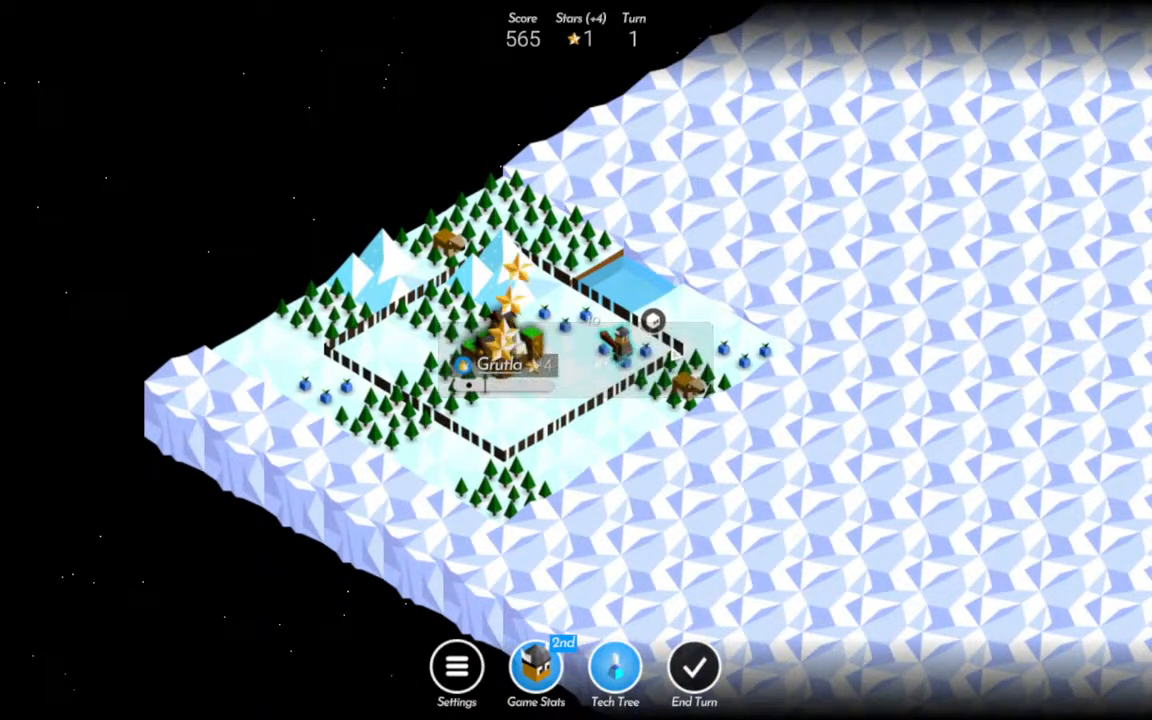
Advance the Warrior to the fruit tile outside Grufla's eastern border, train another Warrior in Grufla and end the turn.
left_click(618, 348)
left_click(738, 358)
left_click(535, 280)
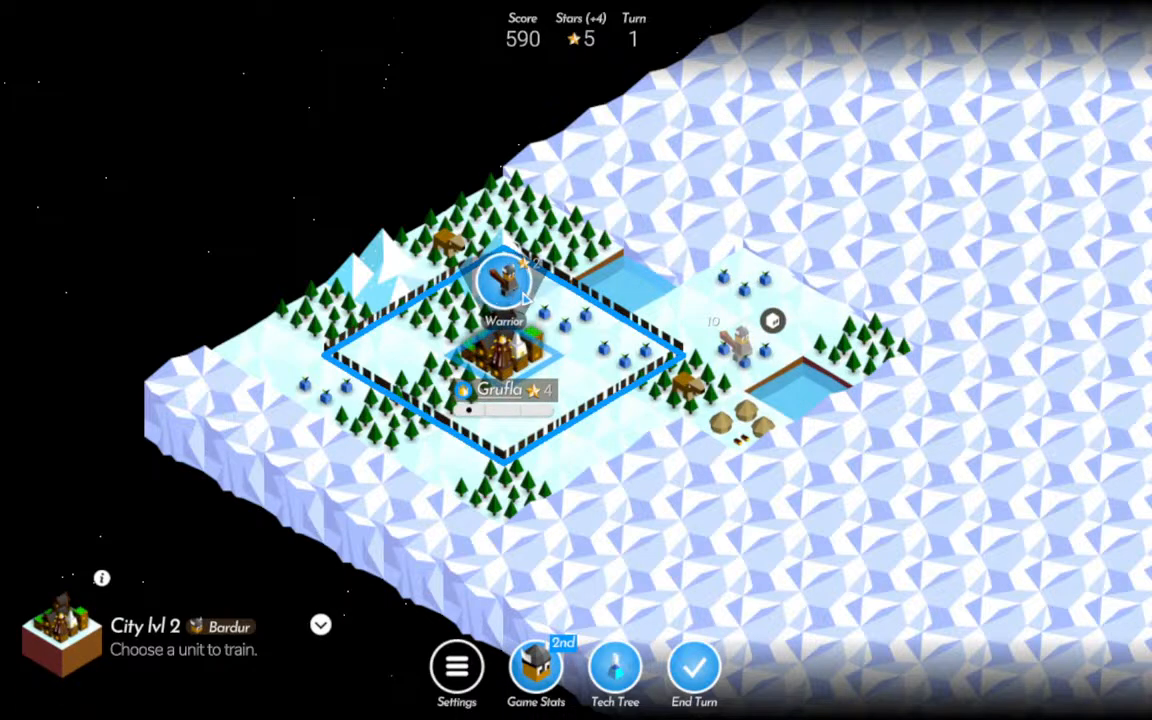
left_click(519, 297)
left_click_drag(926, 343, 869, 332)
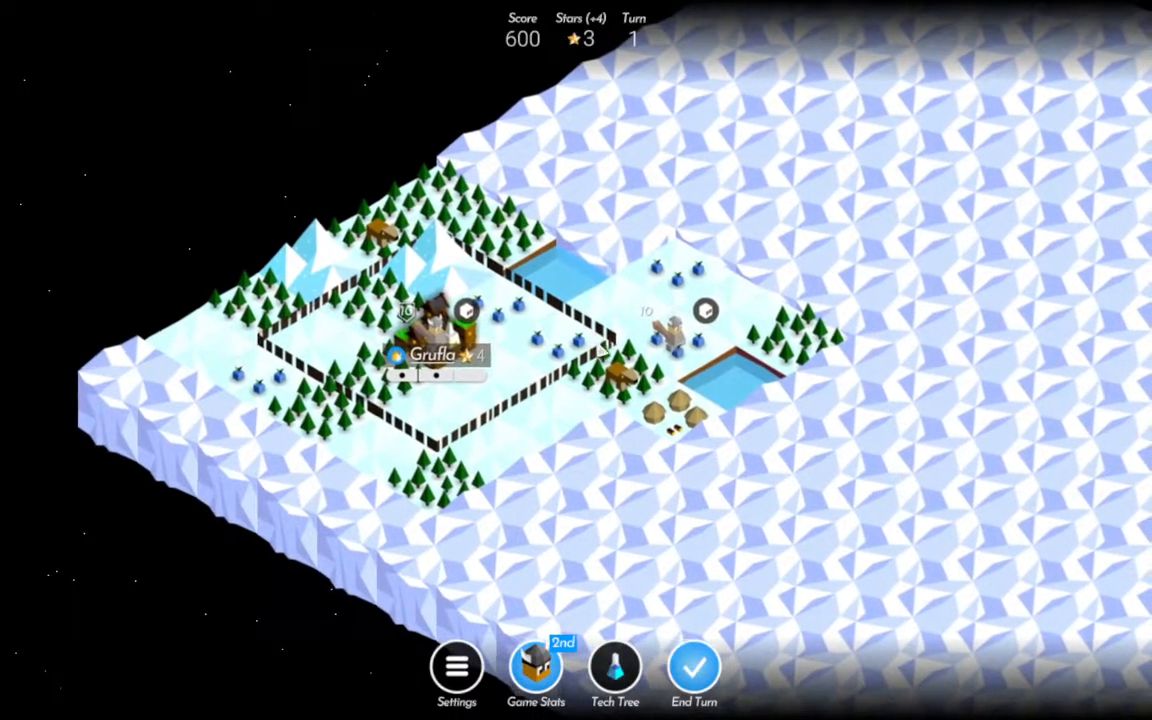
left_click(700, 668)
Move the leading Warrior onto the village and the second Warrior onto the fruit tile at Grufla's eastern corner.
left_click(668, 325)
left_click(690, 440)
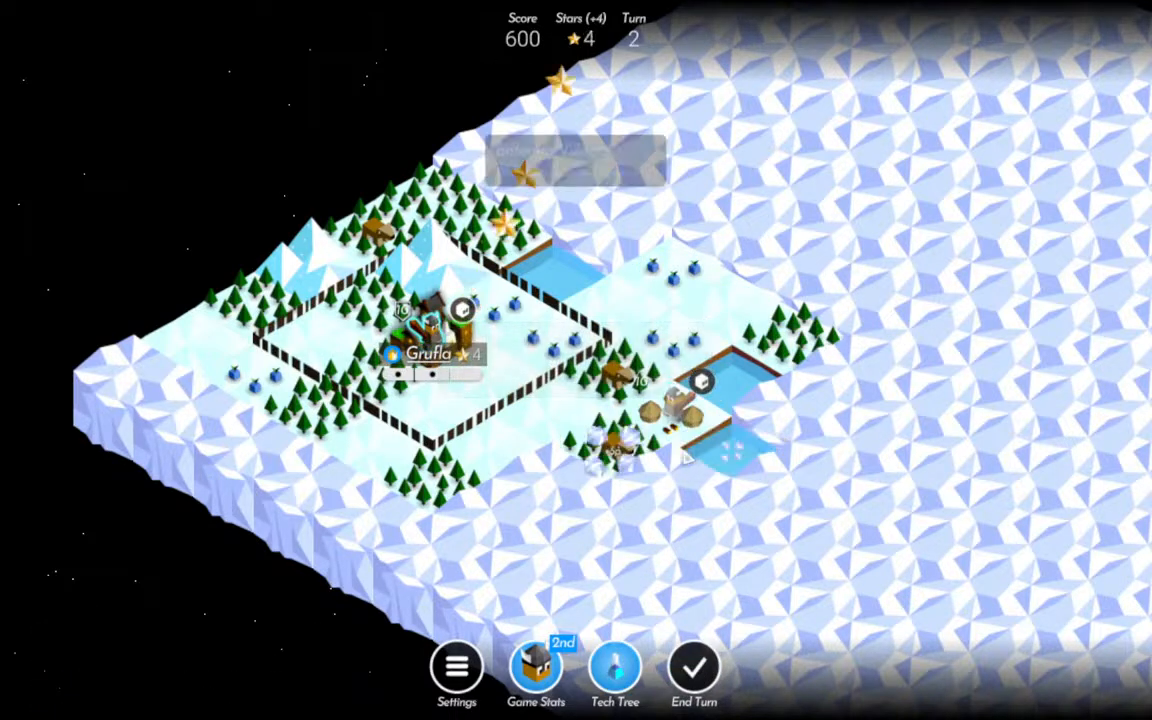
left_click(432, 328)
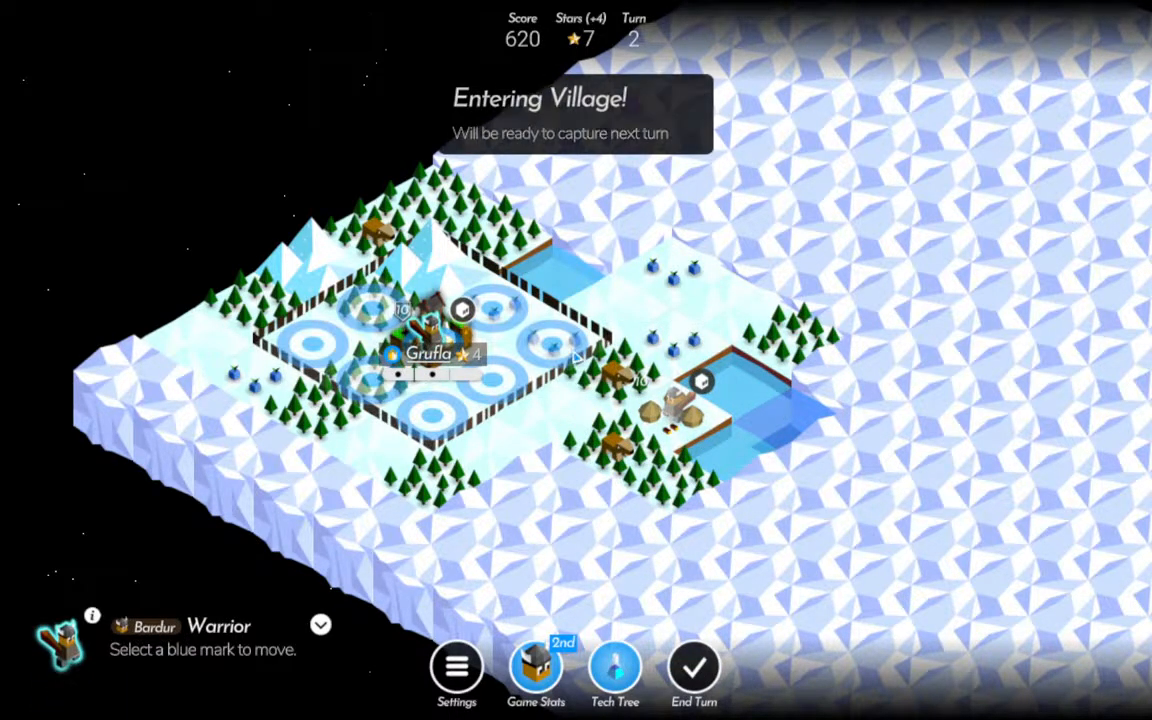
left_click(552, 343)
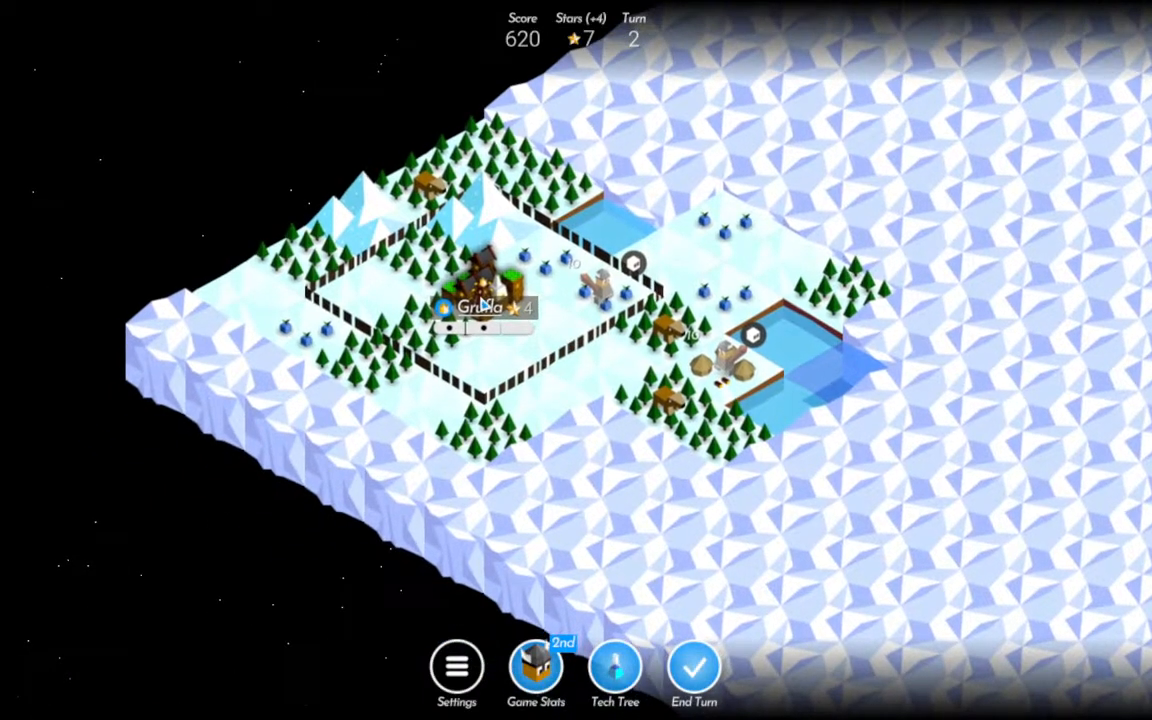
Train a third Warrior in Grufla and end the turn.
left_click(483, 300)
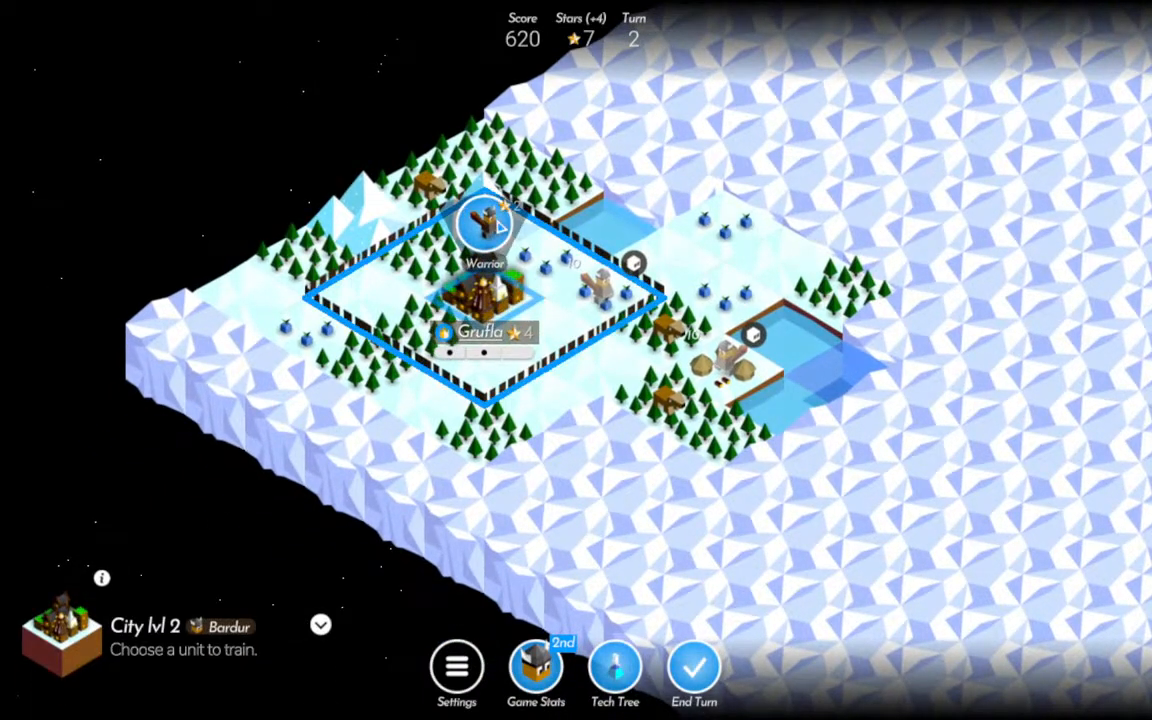
left_click(495, 225)
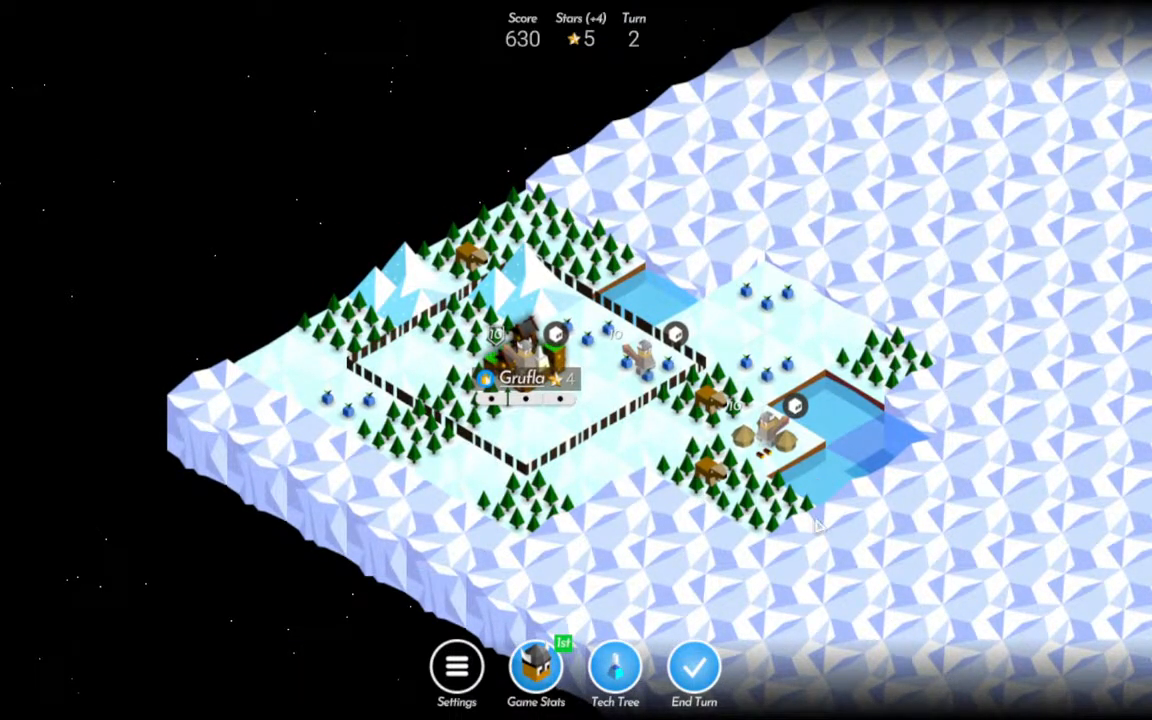
left_click(695, 670)
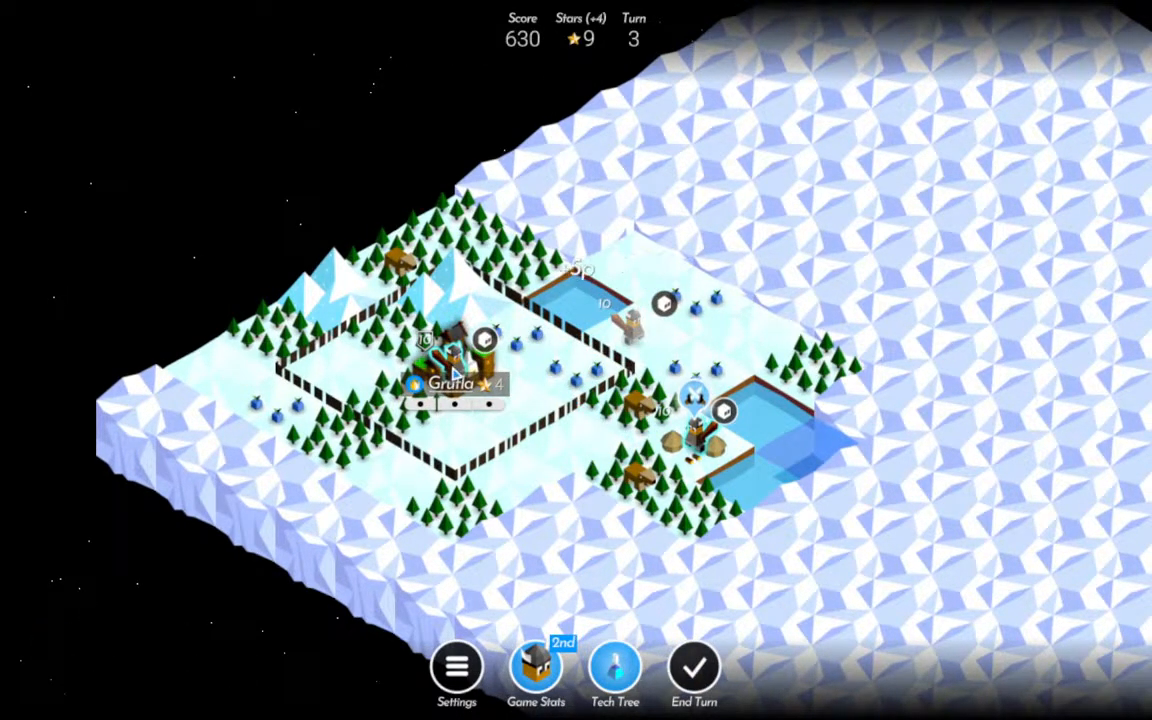
Move the newest Warrior from Grufla onto the field tile at the southern corner of the city's territory.
left_click(453, 362)
left_click_drag(383, 473, 405, 398)
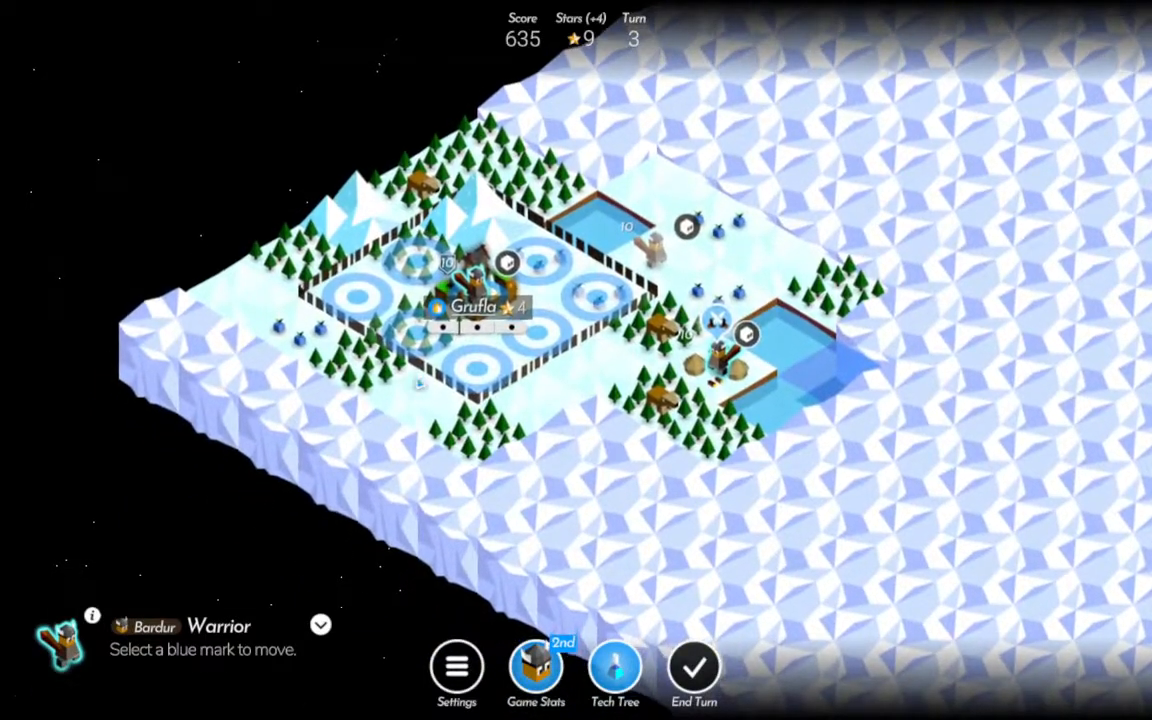
left_click(477, 367)
left_click_drag(698, 521, 671, 580)
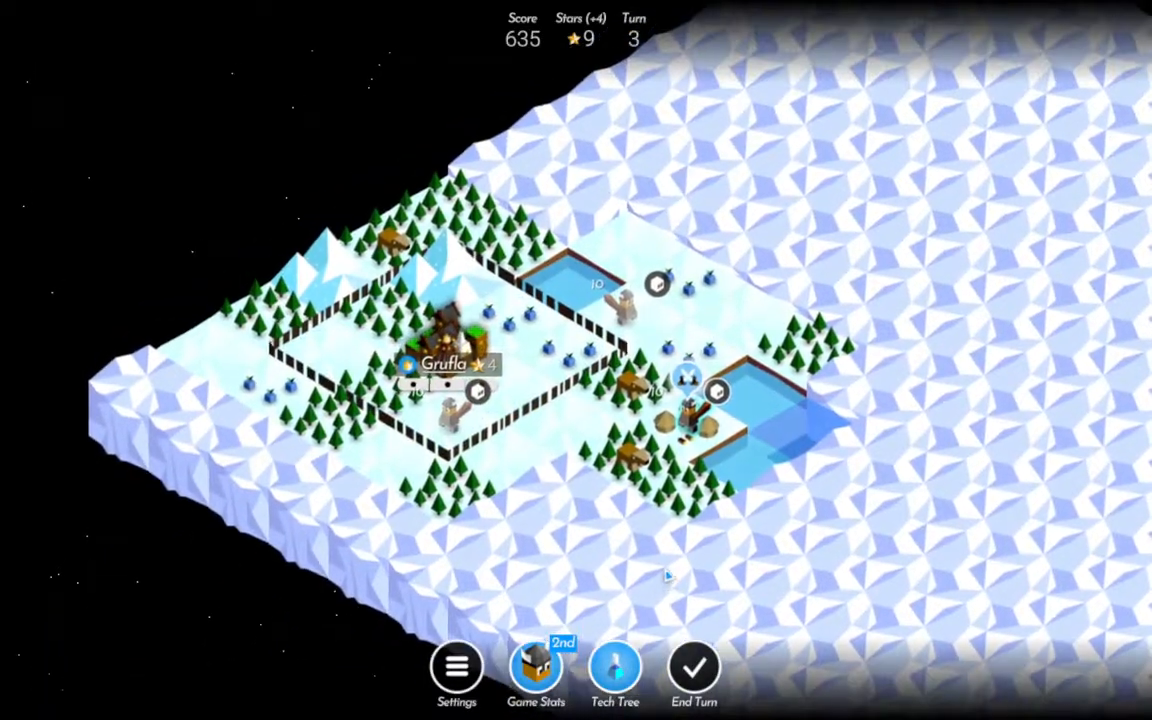
Research Forestry in the tech tree and return to the map.
left_click(628, 668)
left_click_drag(517, 272, 537, 304)
left_click(30, 32)
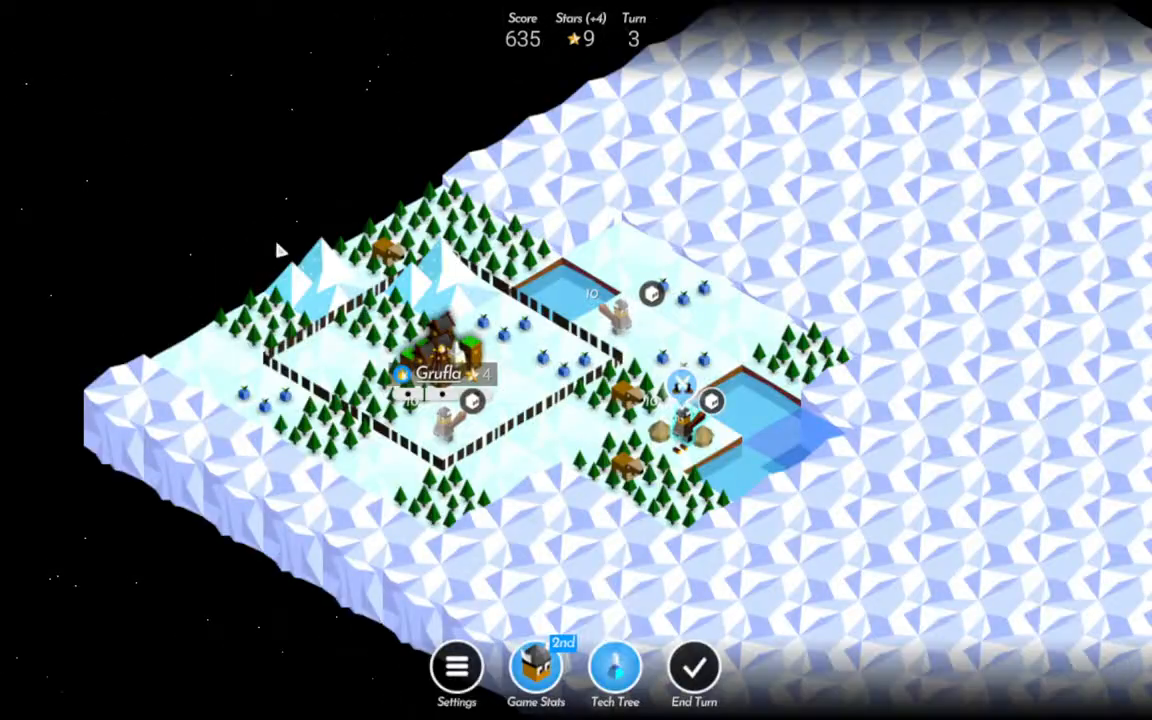
left_click(615, 668)
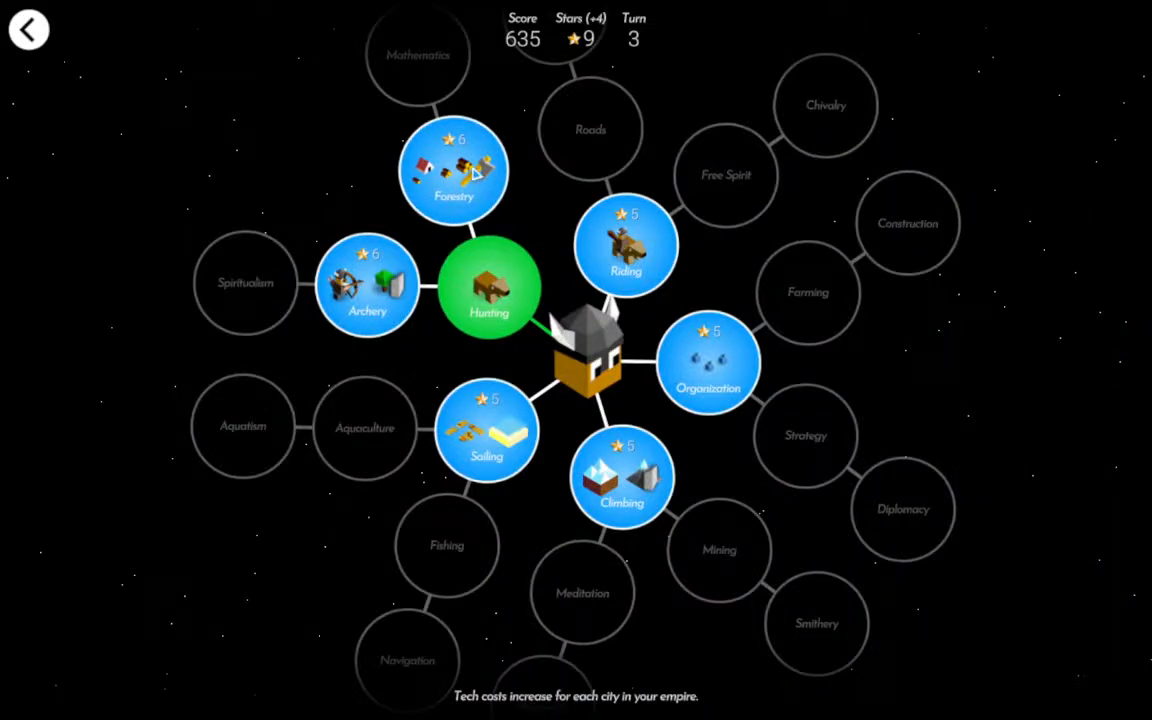
left_click(665, 441)
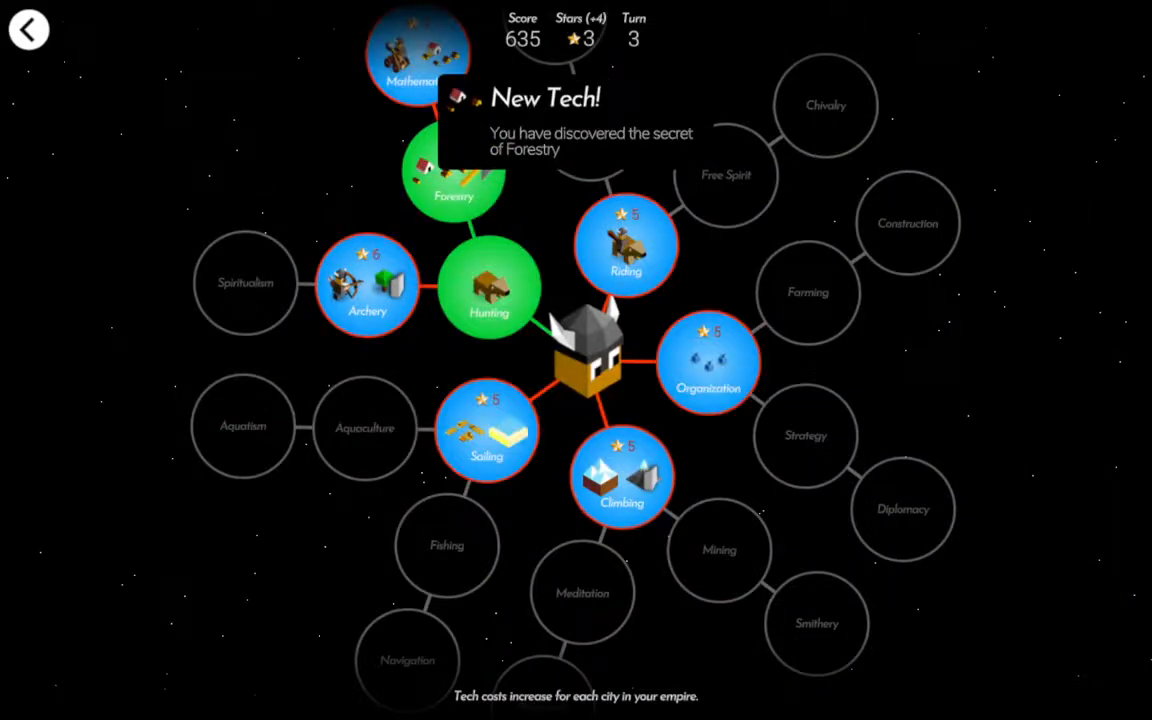
left_click(32, 34)
Capture the village east of Grufla and clear the plain forest tile on Grufla's western side.
left_click(681, 387)
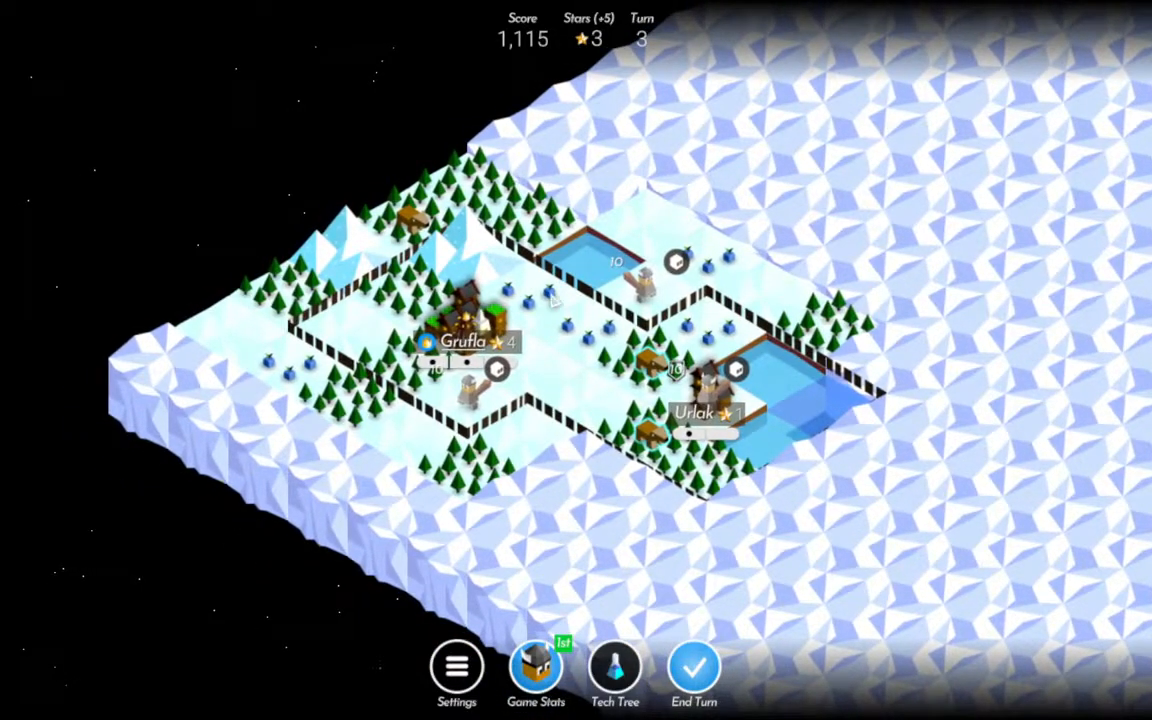
mouse_move(598, 398)
left_mouse_down()
mouse_move(625, 444)
mouse_move(612, 386)
left_mouse_up()
left_click(410, 245)
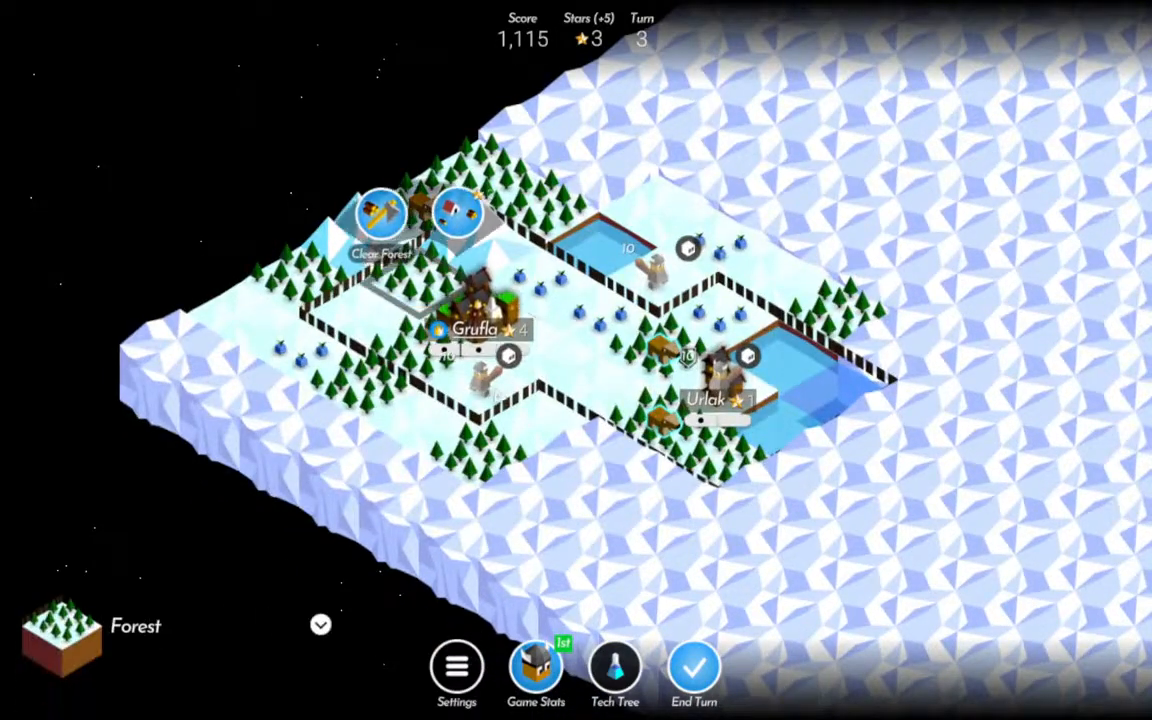
left_click(383, 220)
Hunt the two wild animals in the forests beside Urlak.
left_click(632, 352)
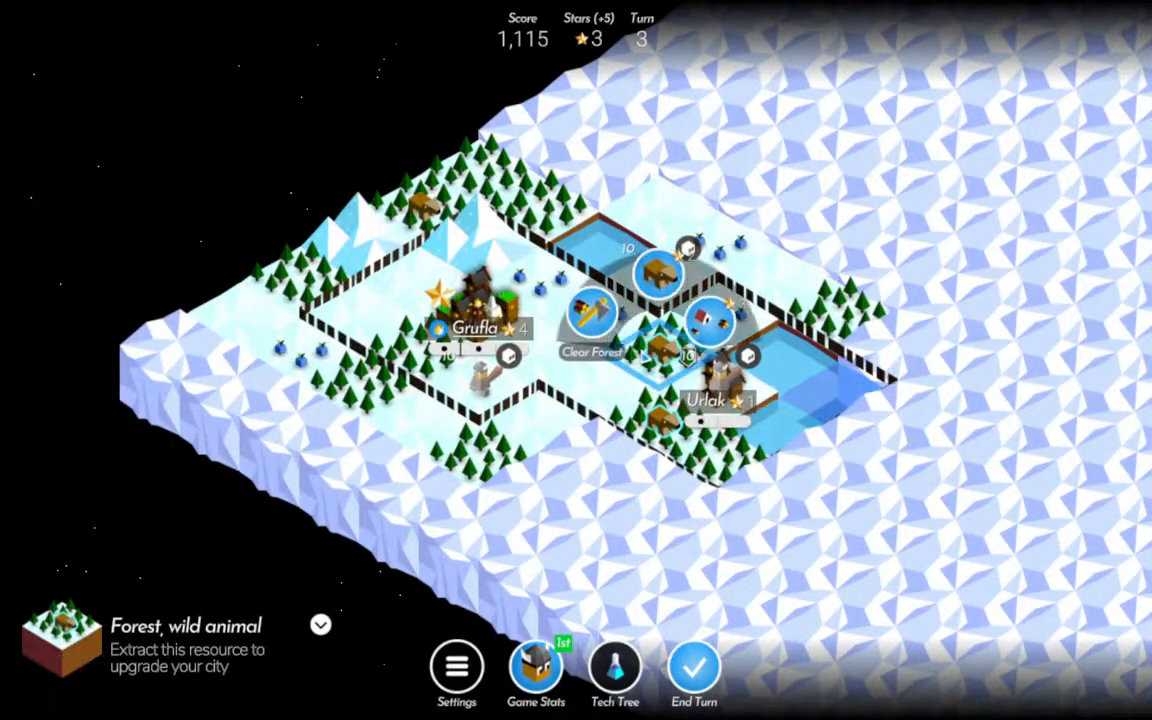
left_click(674, 334)
left_click(677, 427)
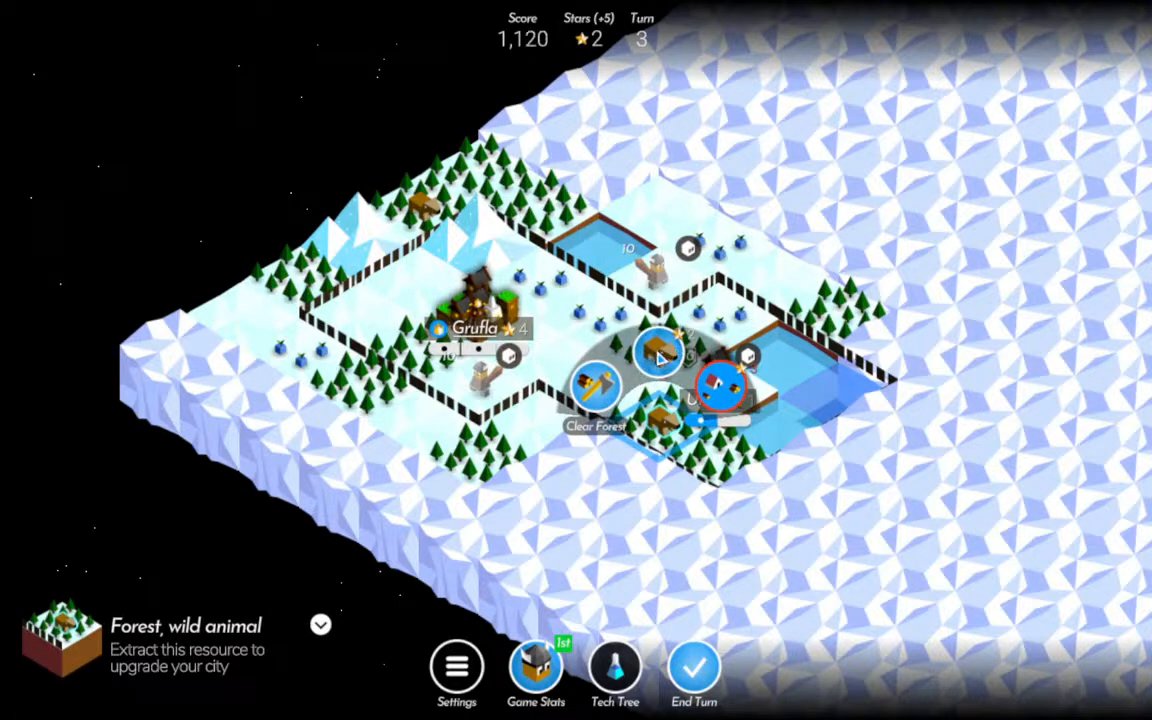
left_click(659, 354)
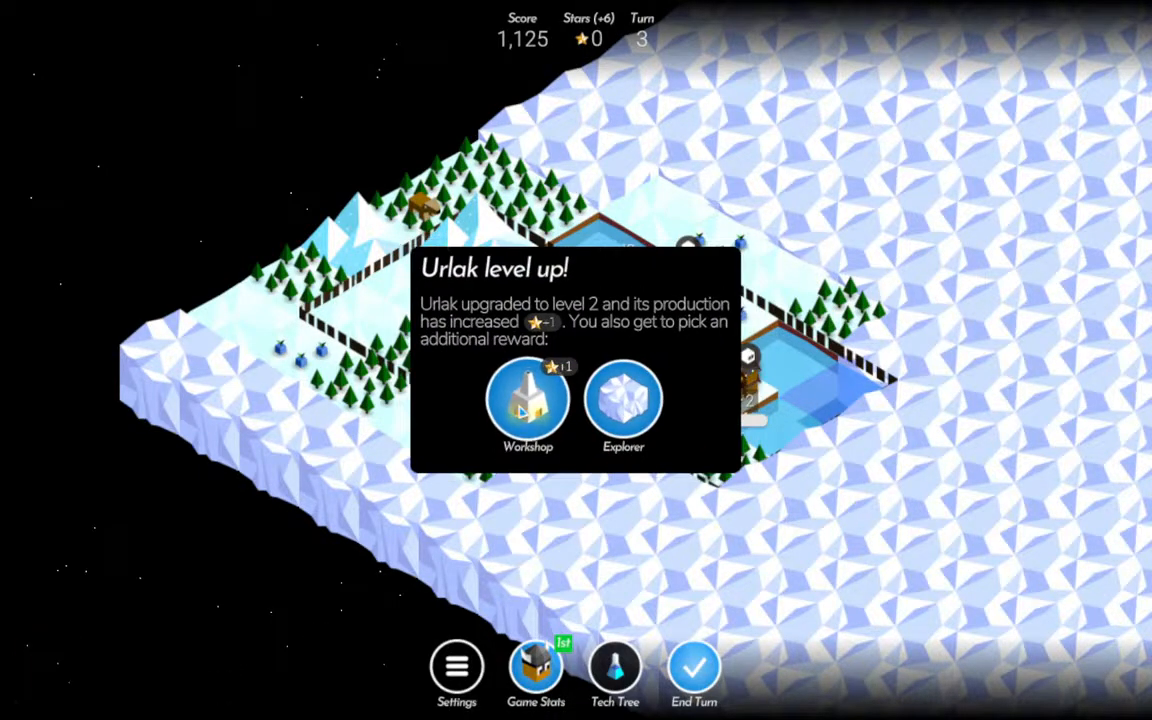
Choose the Explorer as Urlak's level-up reward, accept the lighthouse task and end the turn.
left_click_drag(850, 422, 733, 305)
scroll(864, 321, "down", 3)
left_click_drag(864, 321, 772, 362)
scroll(651, 499, "up", 3)
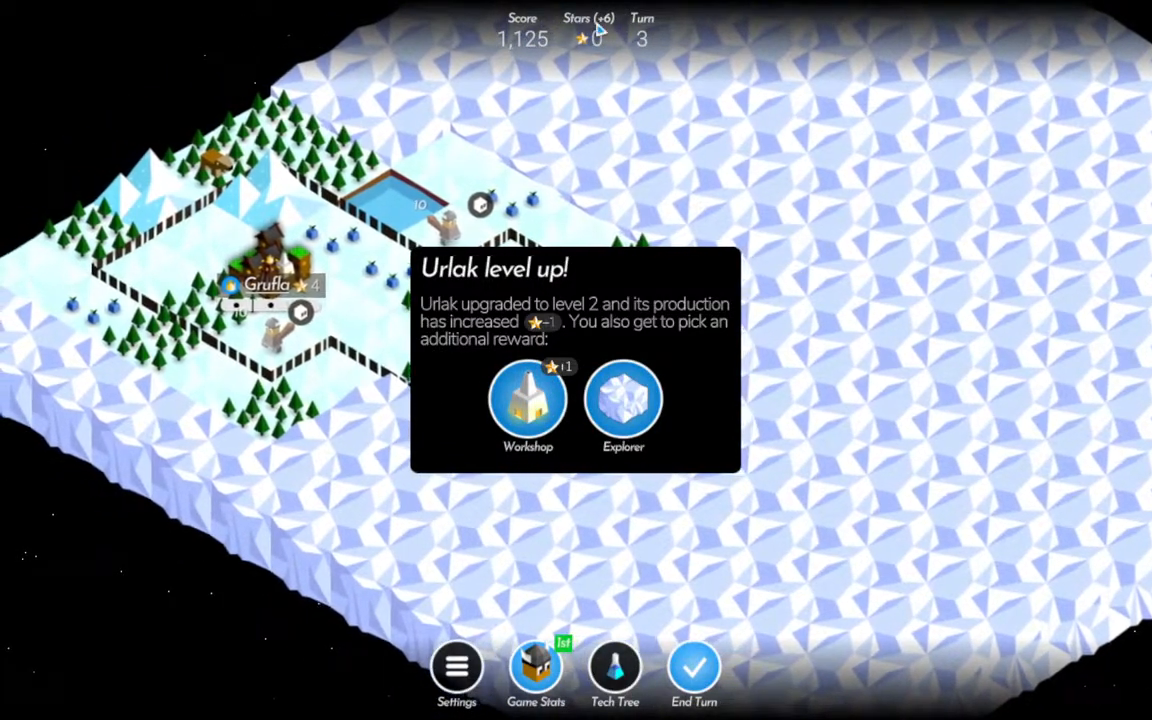
left_click(623, 400)
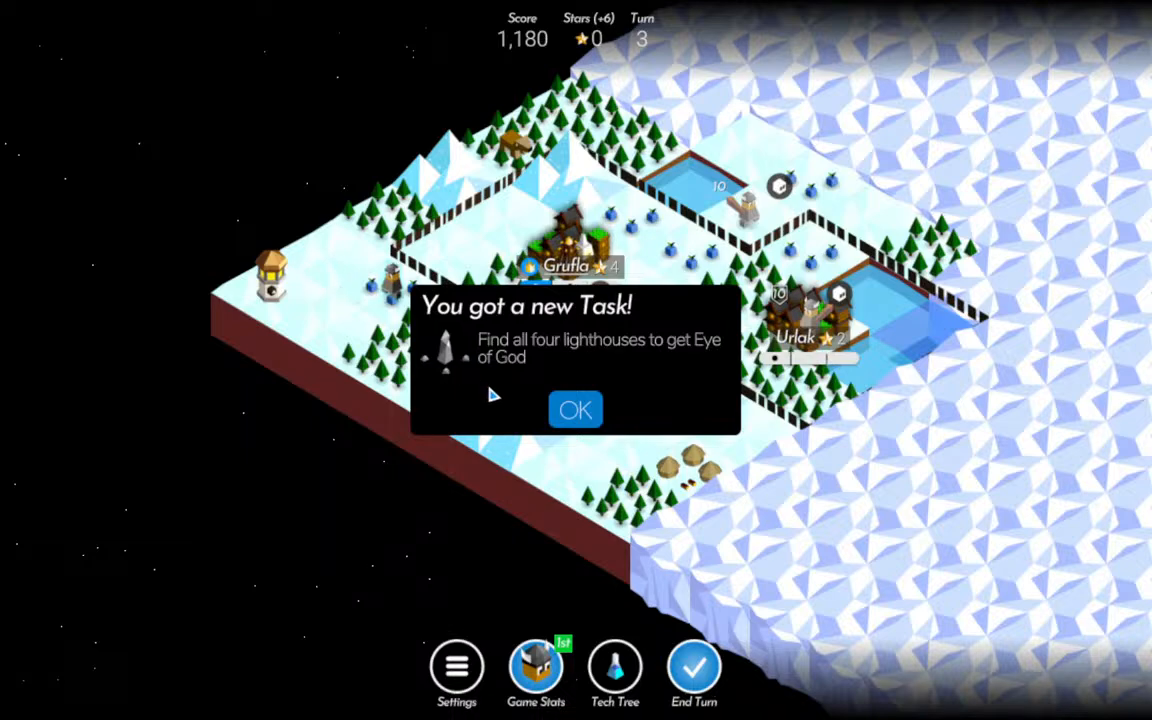
left_click(575, 410)
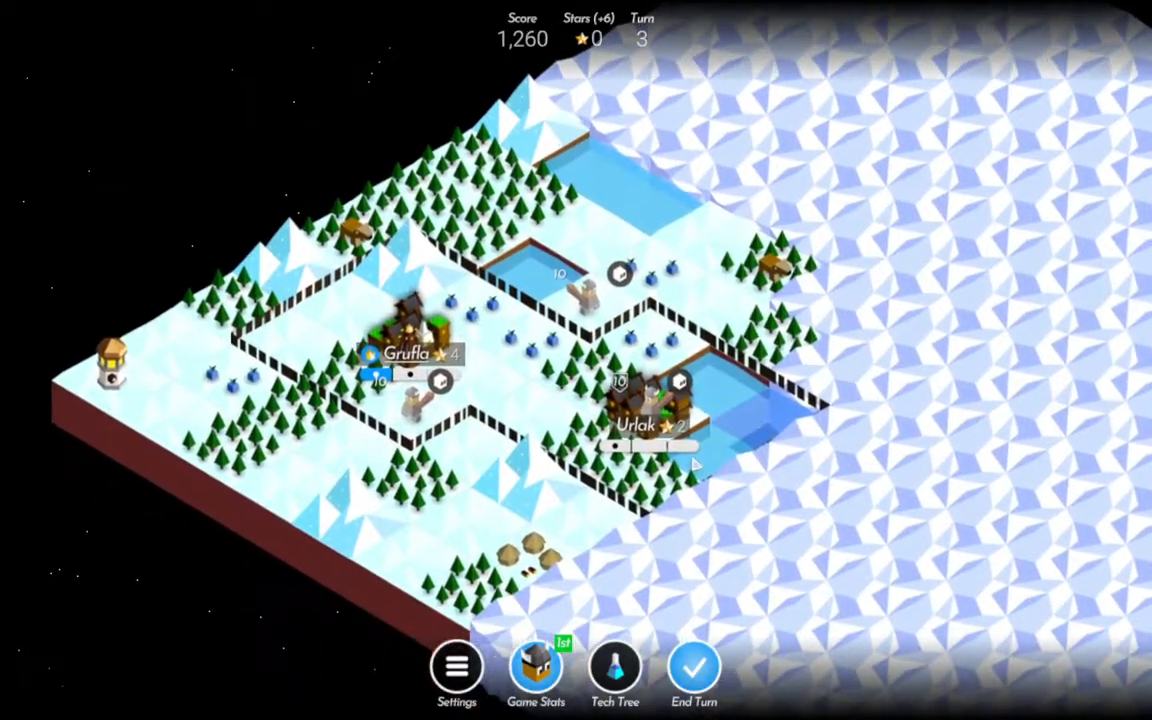
left_click(696, 668)
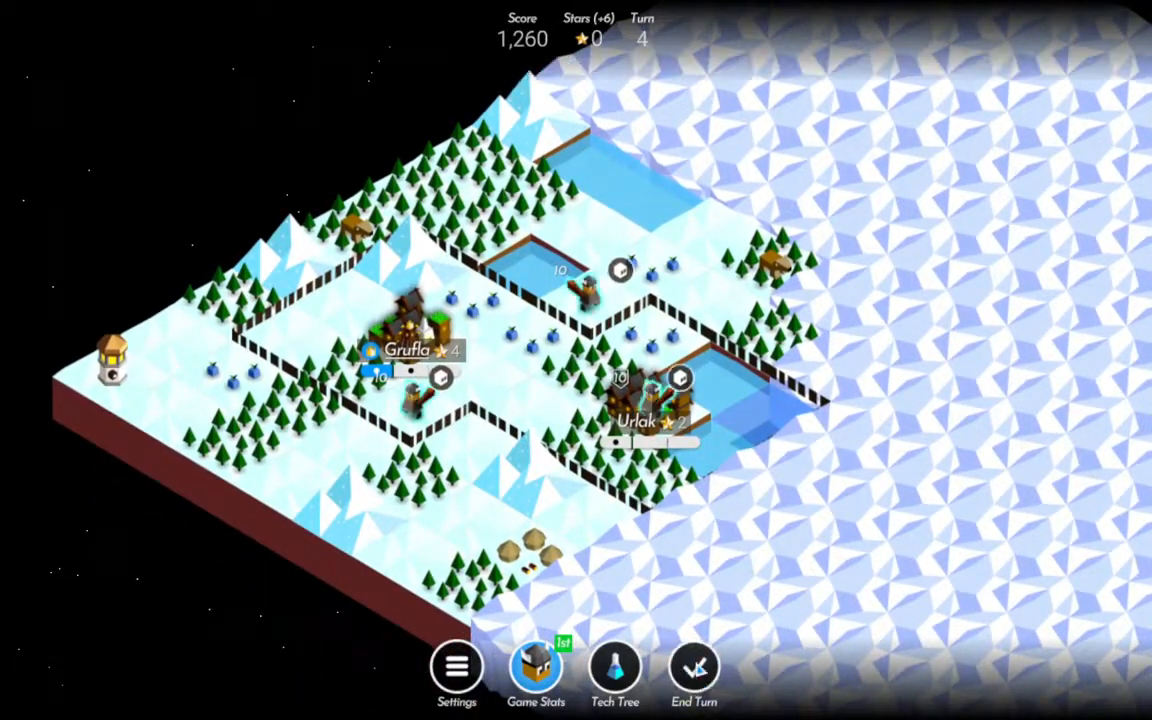
Move one Warrior south into the forest, one north to the field by the water, and one from Urlak onto the fruit tile.
left_click(413, 395)
left_click(413, 472)
left_click(594, 243)
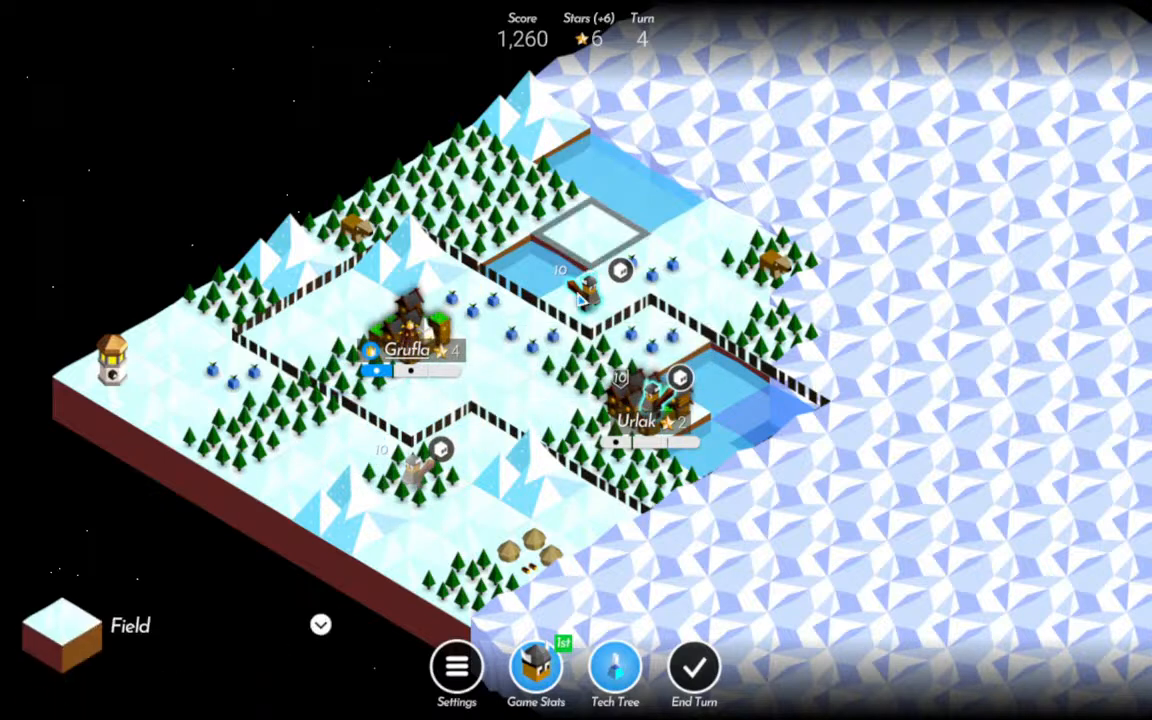
left_click(592, 293)
left_click(588, 236)
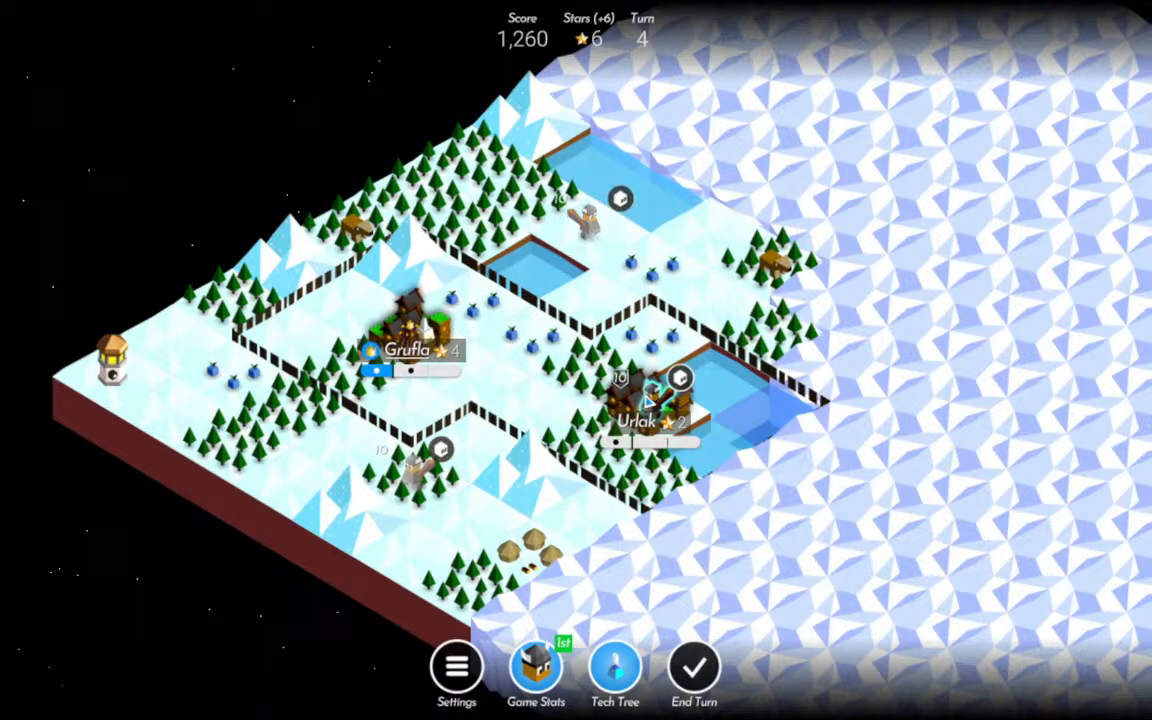
left_click(652, 395)
left_click(652, 341)
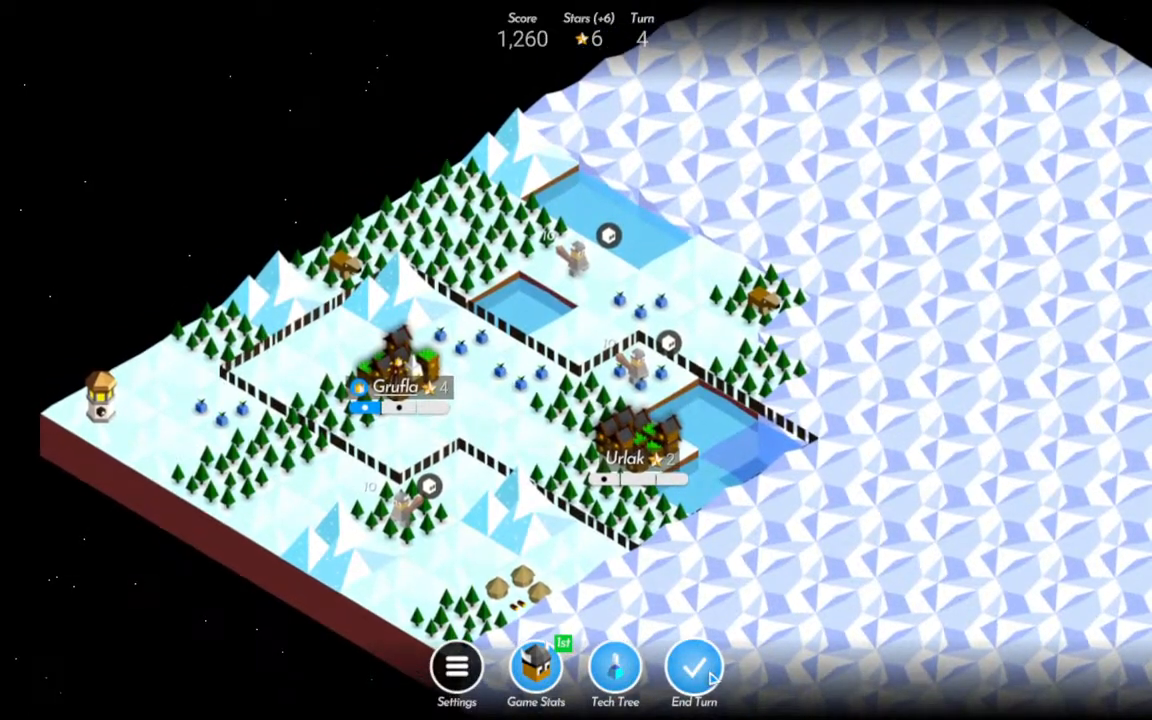
Advance the three Warriors to the field near the southern village, the field by the northeastern forest, and the tile beyond Urlak's border.
left_click(412, 520)
left_click(460, 547)
left_click(578, 264)
left_click(733, 272)
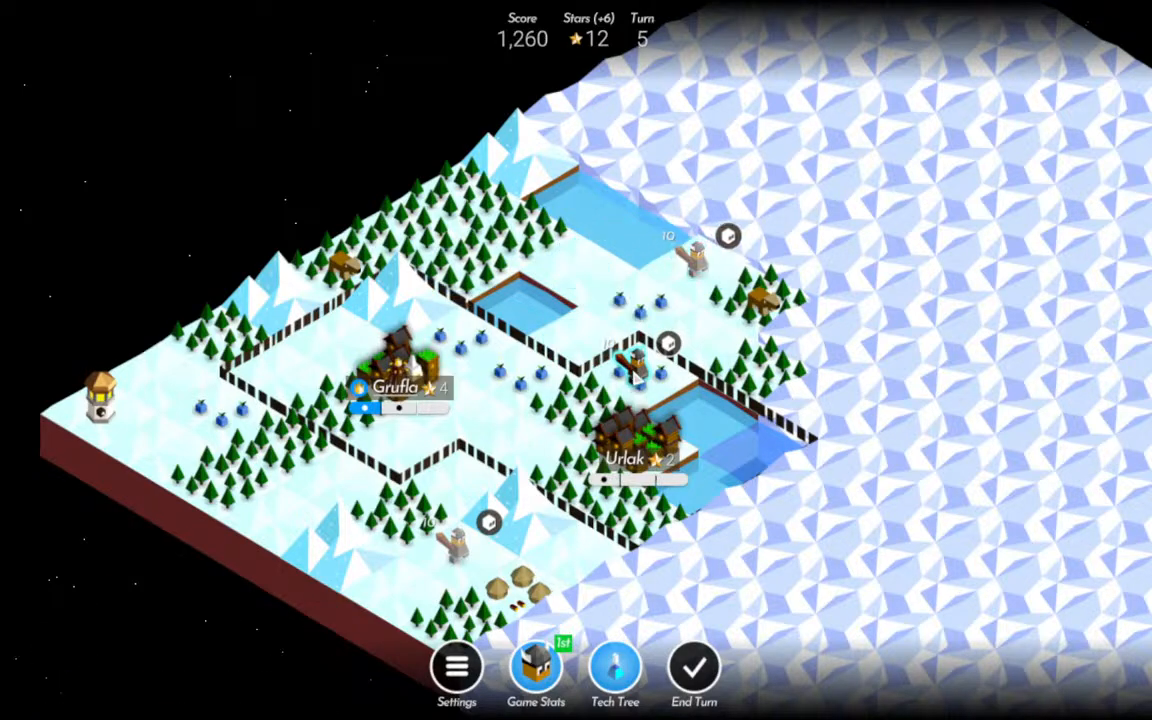
left_click(634, 362)
left_click(745, 368)
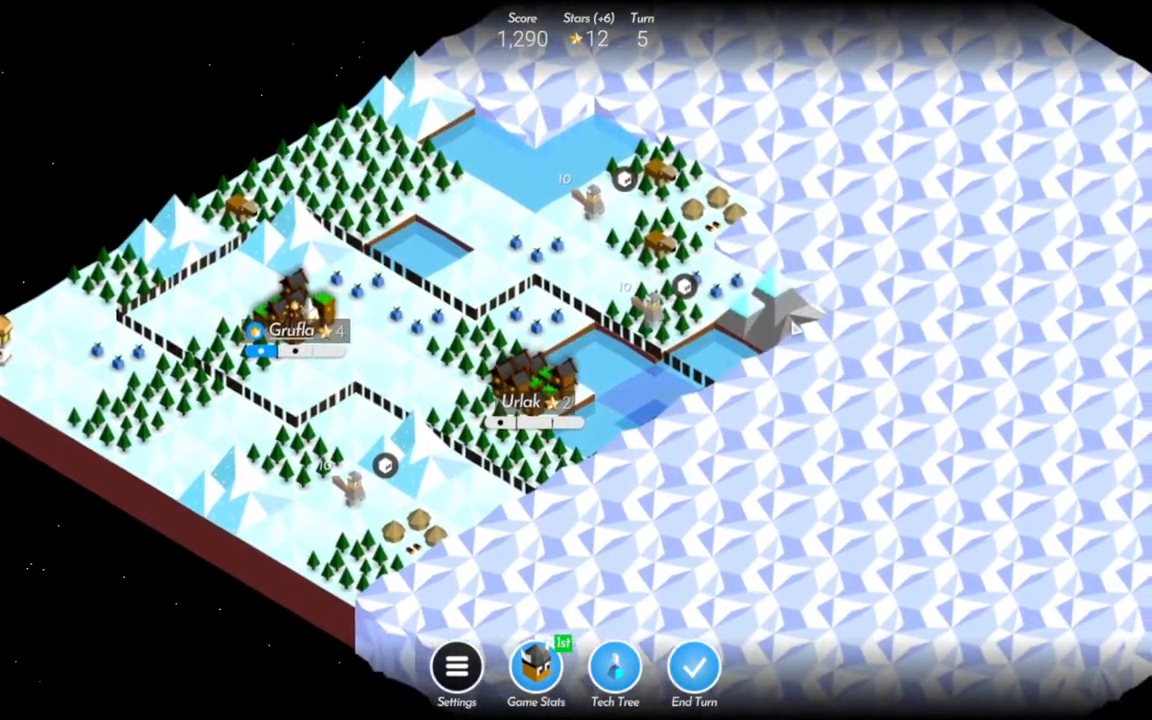
left_click(793, 323)
left_click_drag(693, 496, 816, 498)
Build Lumber Huts on the three forest tiles around Urlak.
left_click(677, 444)
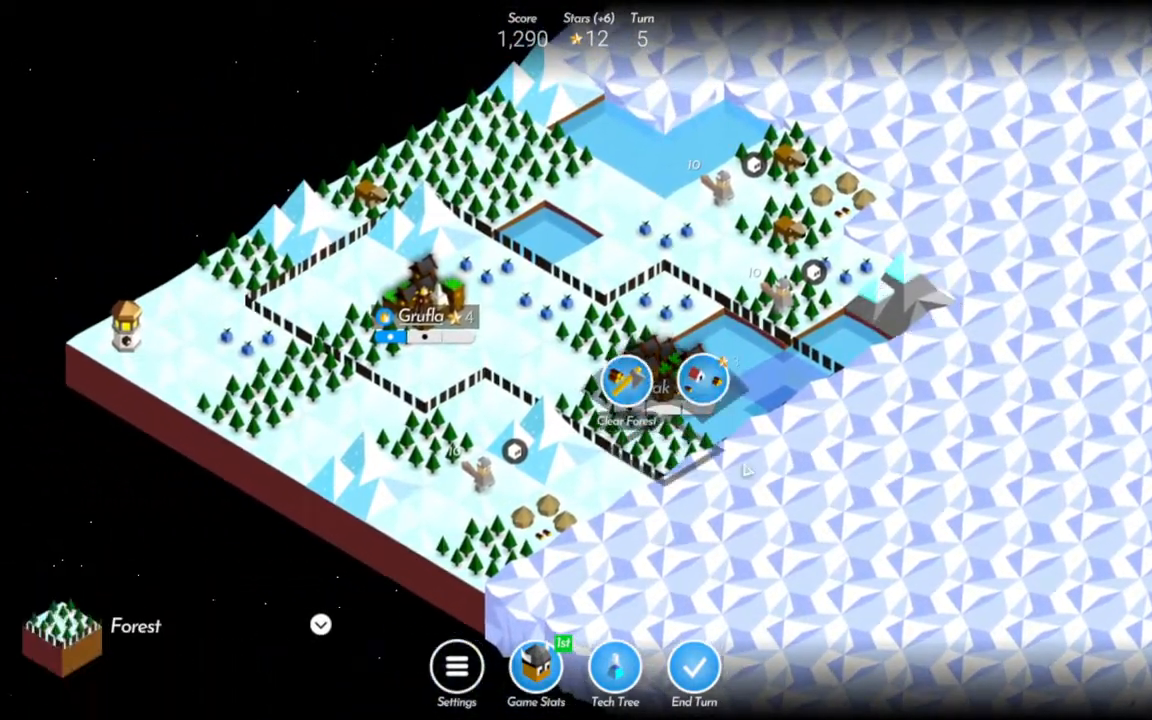
left_click(705, 388)
left_click(601, 405)
left_click(620, 340)
left_click(614, 329)
left_click(578, 270)
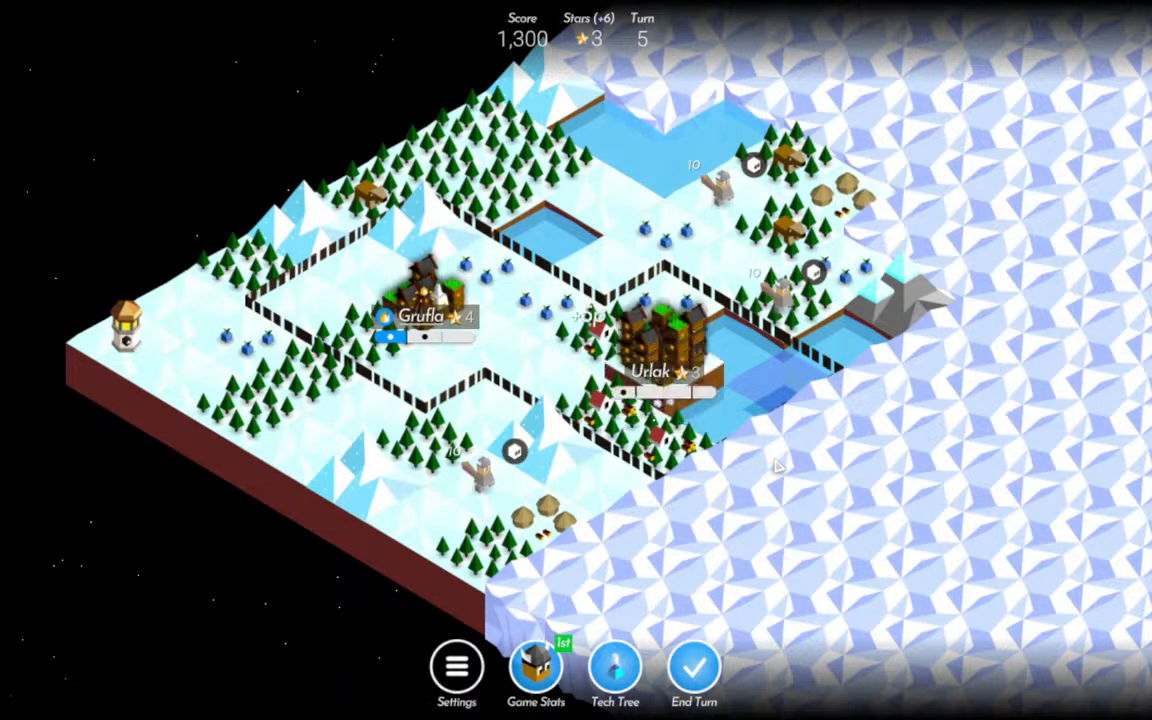
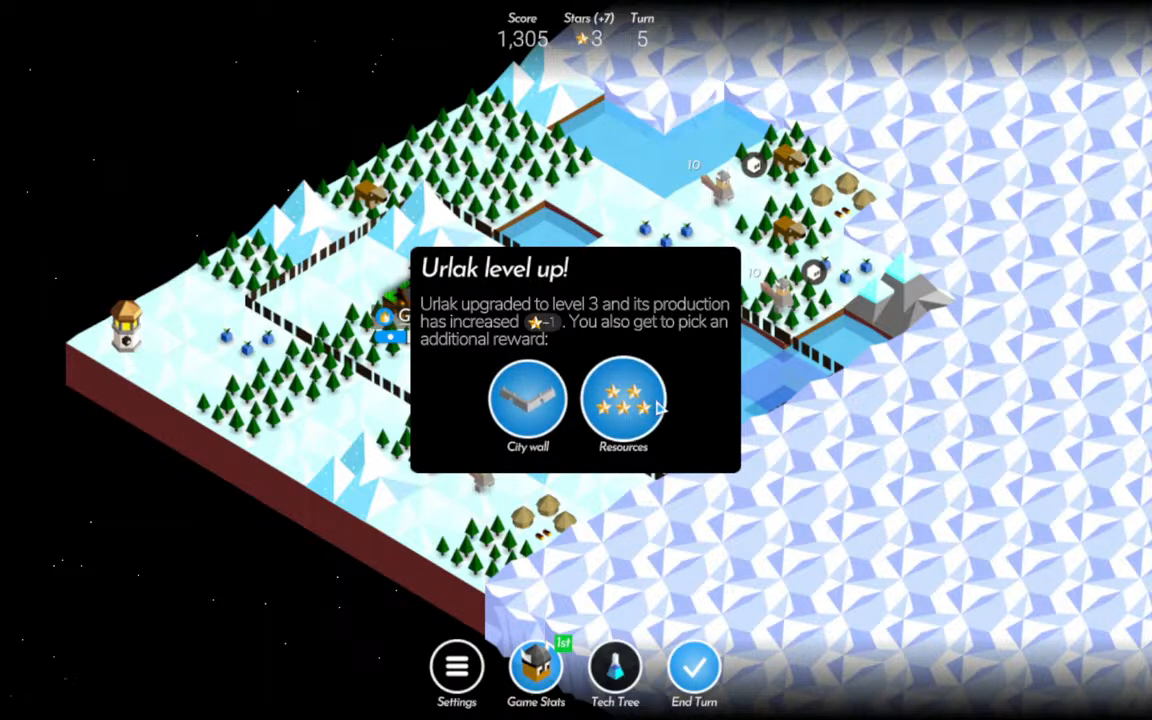
Choose Resources as Urlak's level-up reward and end the turn.
left_click(656, 405)
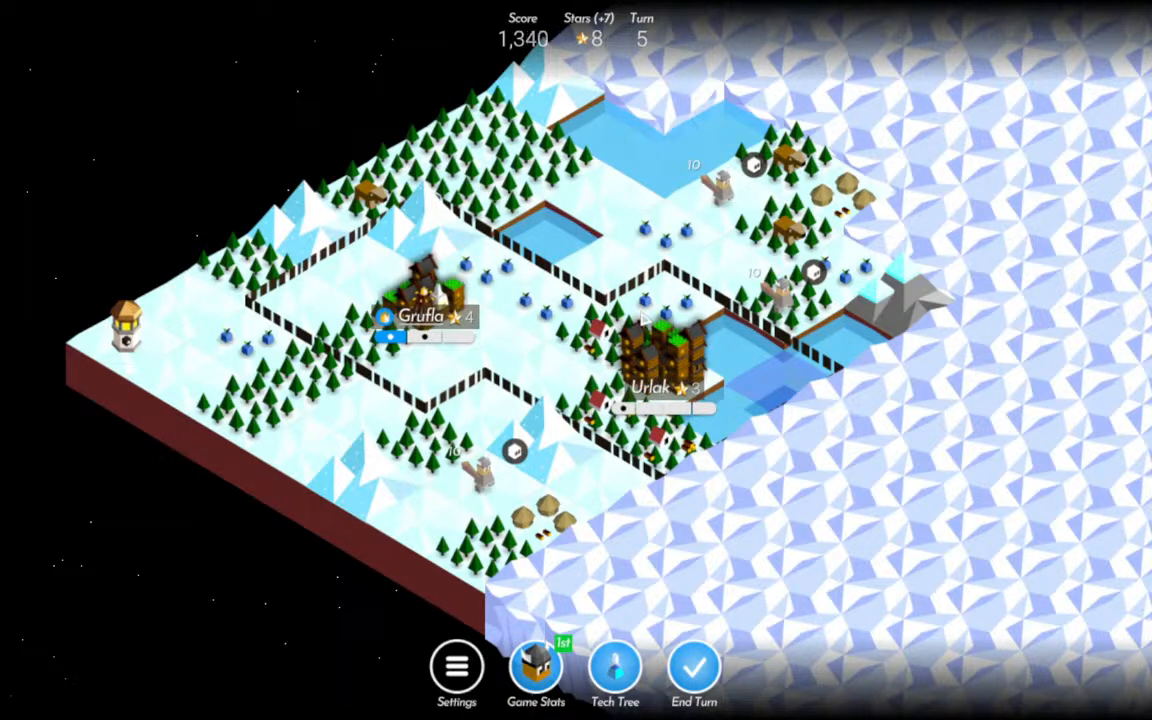
left_click(632, 675)
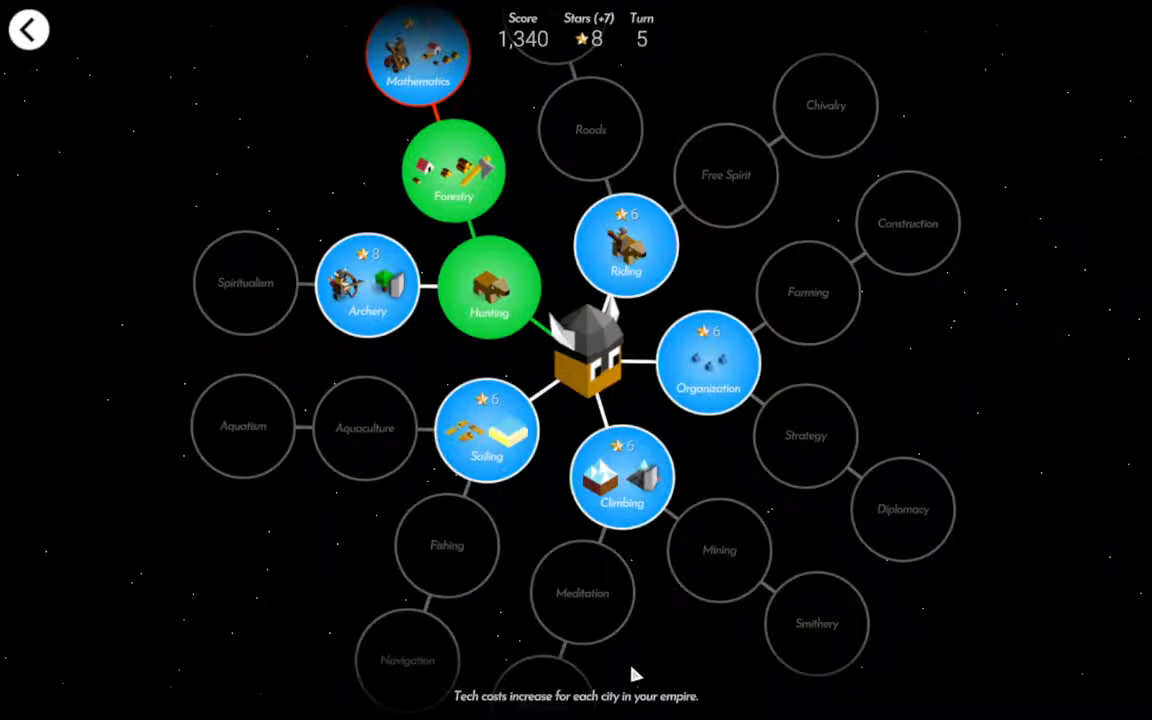
left_click(30, 29)
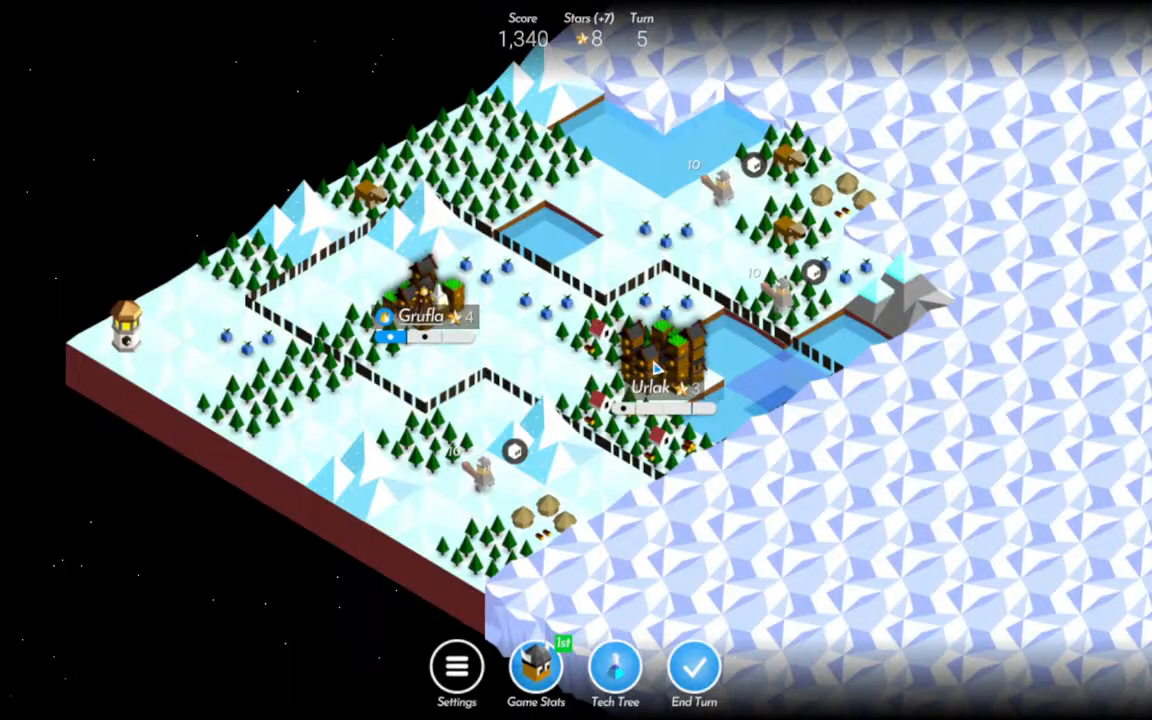
left_click(690, 660)
Move the southern Warrior into the southern village and the northern Warrior into the northeastern village.
left_click(478, 478)
left_click(540, 512)
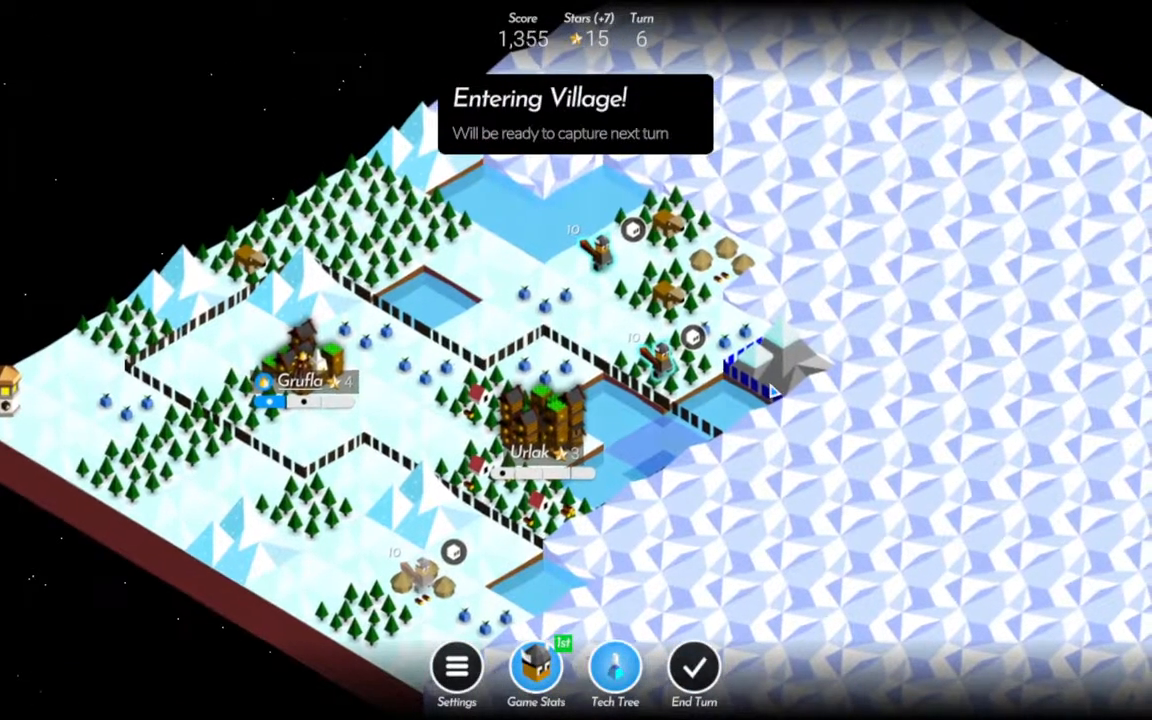
left_click(732, 375)
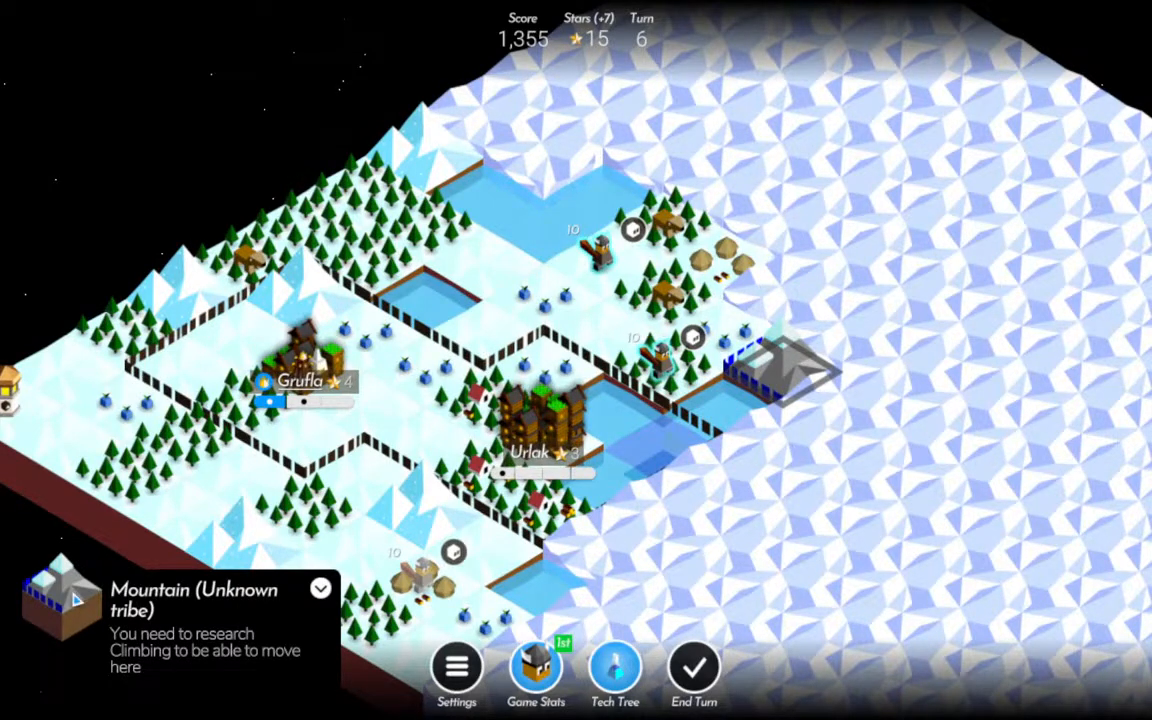
left_click(904, 371)
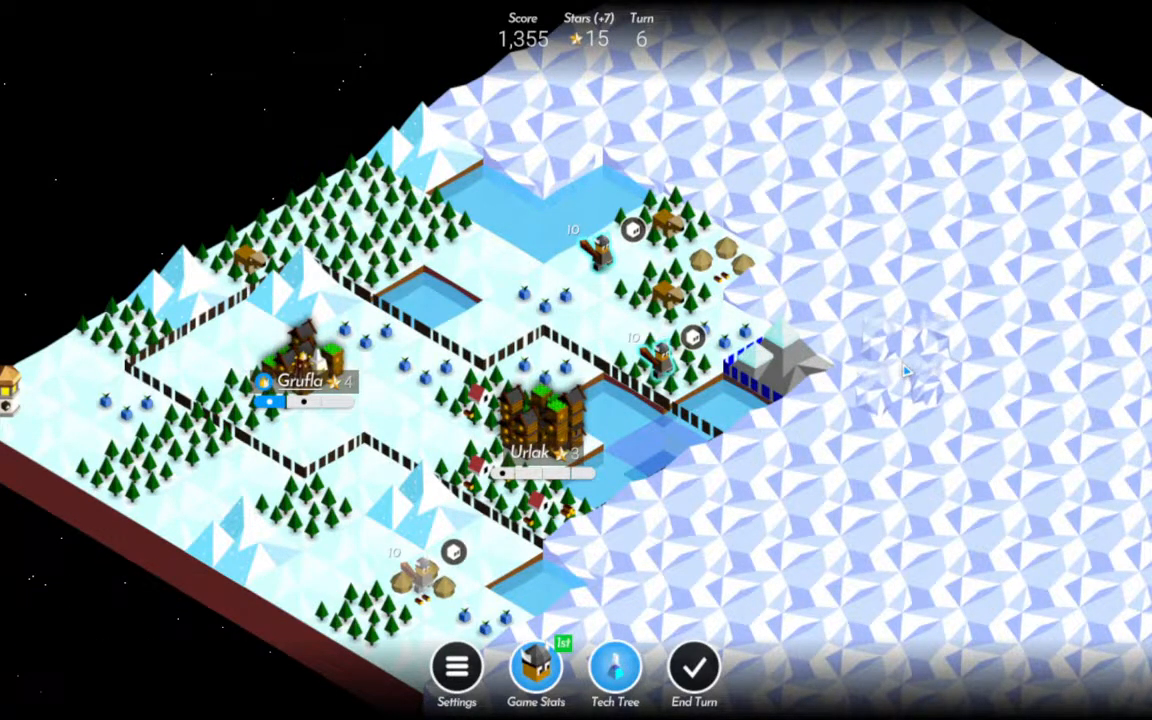
left_click(598, 252)
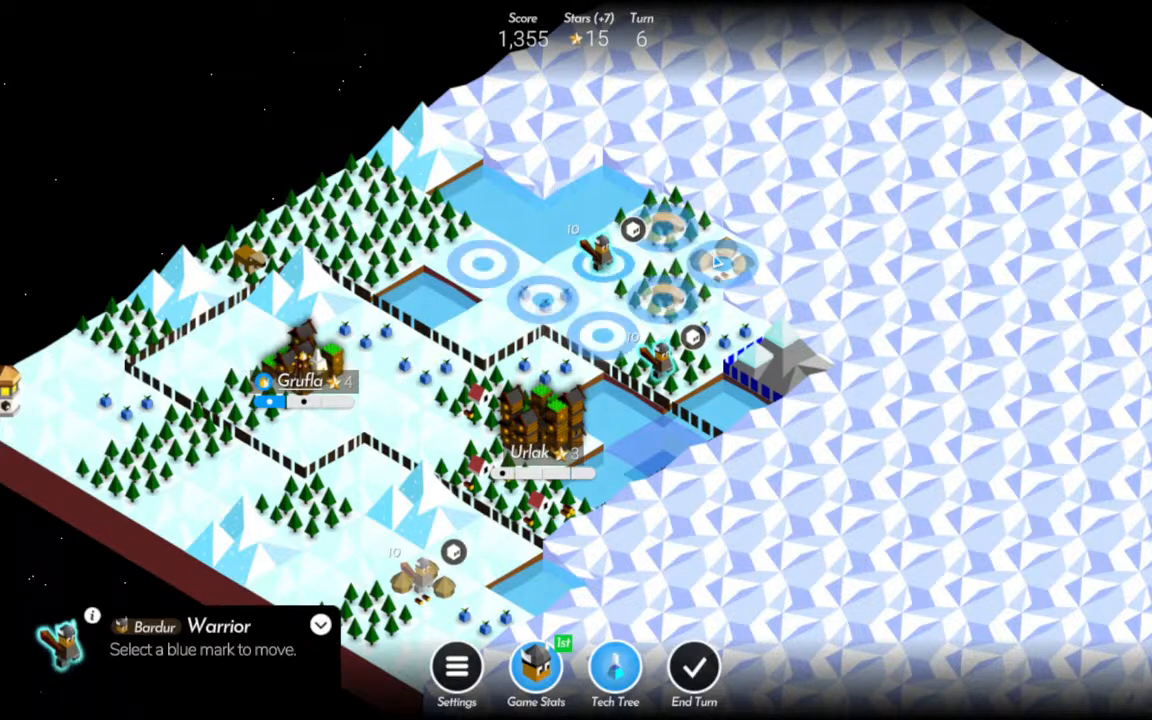
left_click(720, 262)
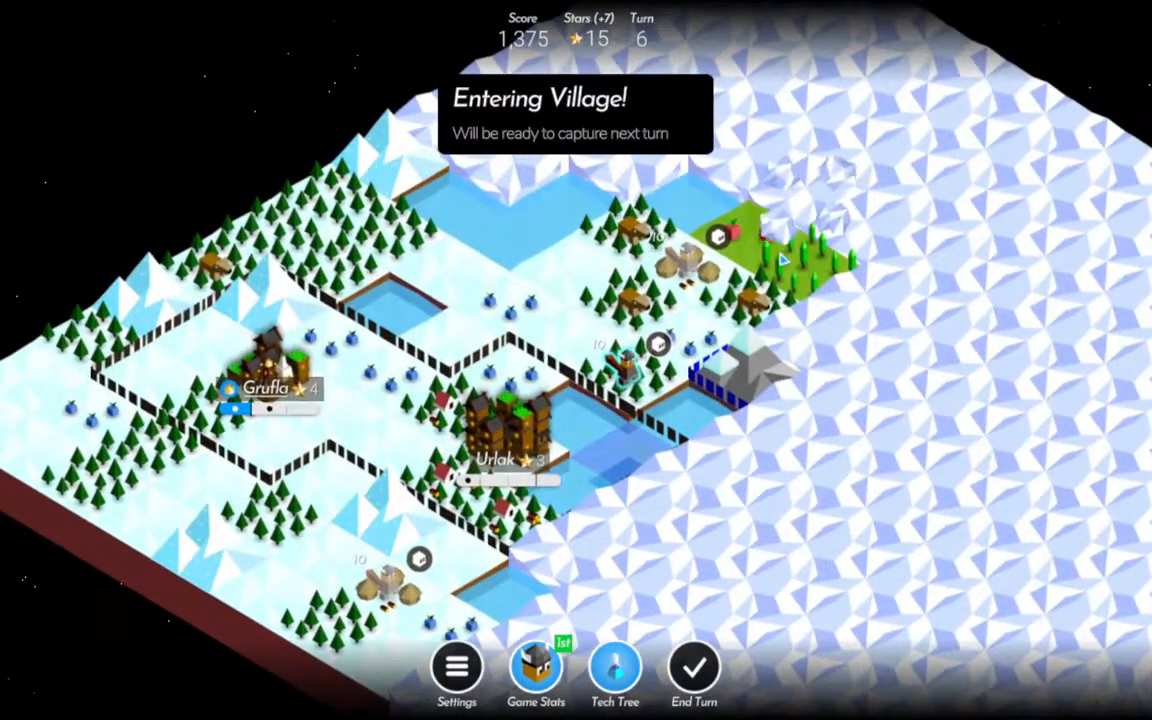
Inspect the newly revealed green forest and fruit tiles beside the northeastern village.
left_click(783, 258)
left_click(742, 238)
left_click(742, 238)
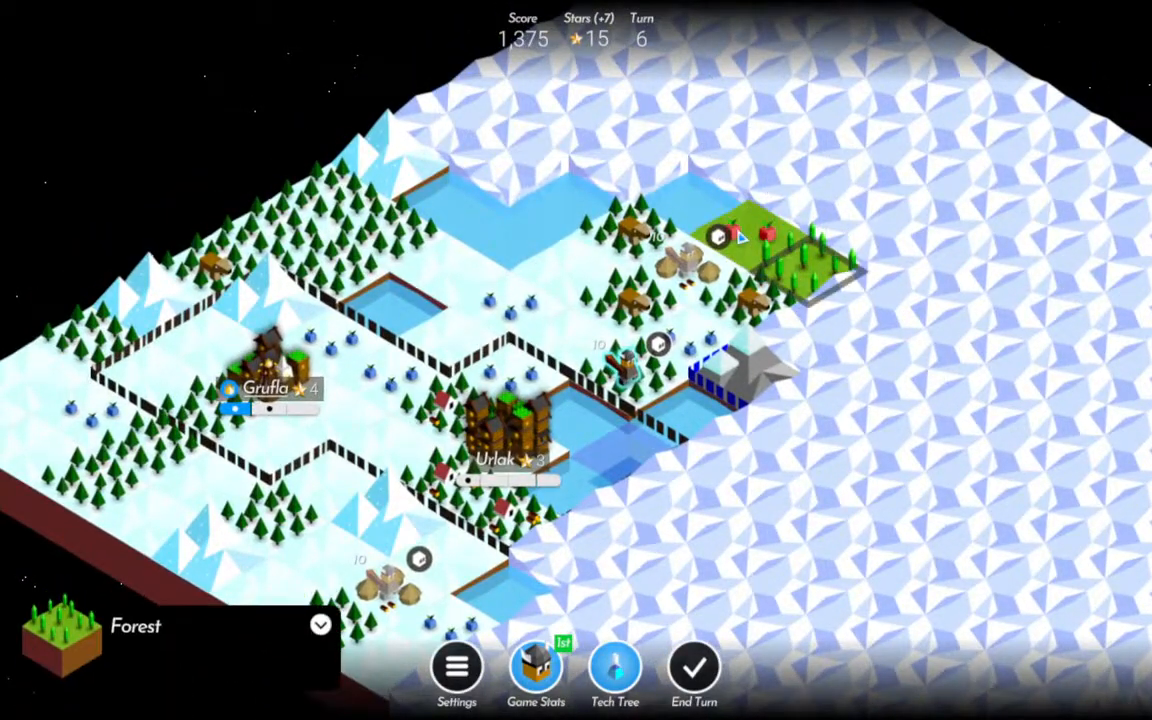
left_click(742, 236)
left_click(828, 288)
left_click_drag(845, 407, 845, 388)
left_click_drag(792, 473, 836, 434)
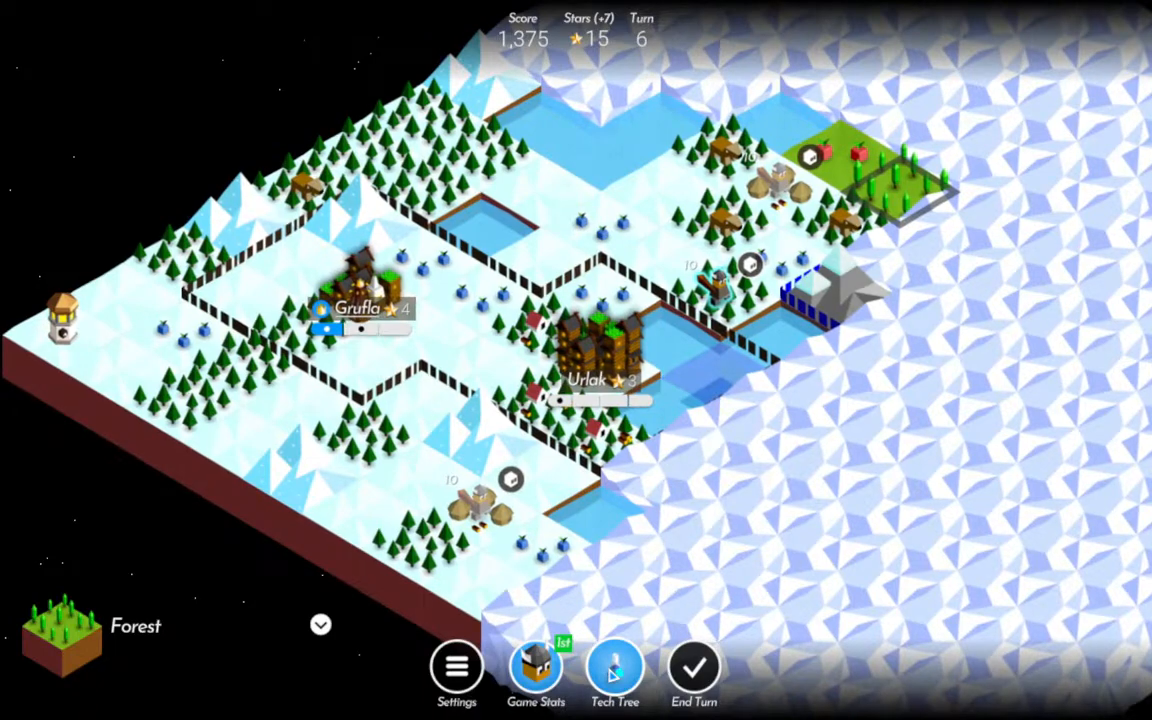
Research Climbing in the tech tree and return to the map.
left_click(614, 672)
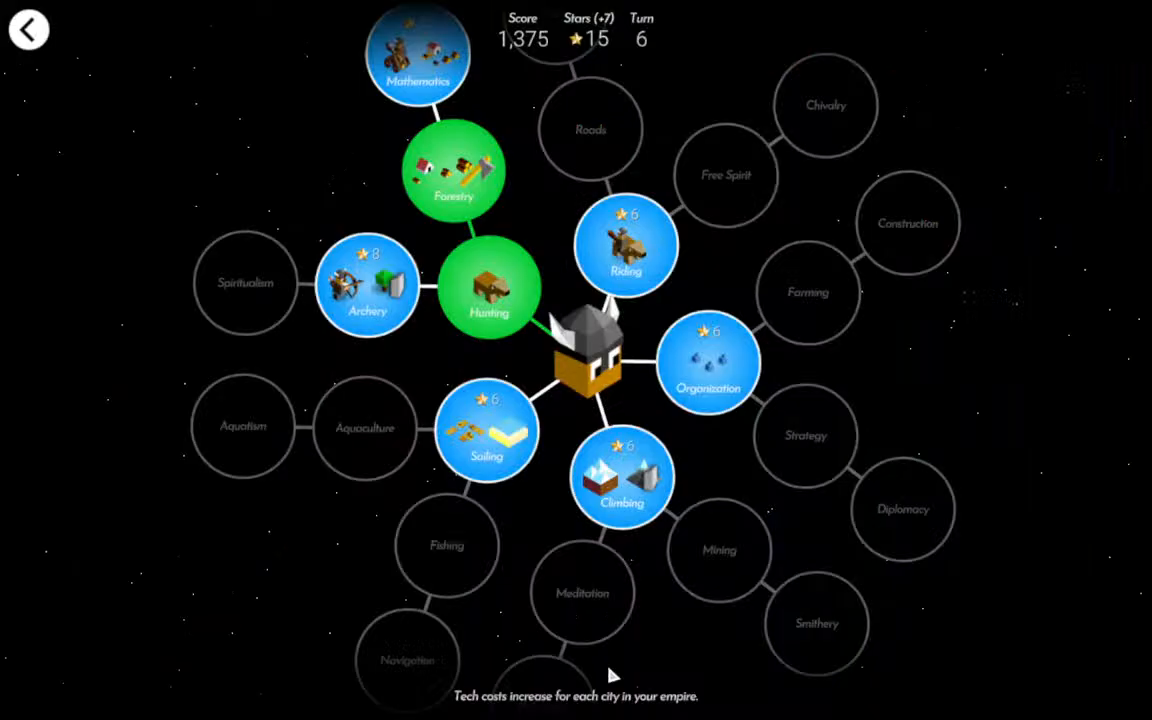
left_click(622, 475)
left_click(666, 440)
left_click(28, 29)
Move the Warrior in the forest near Urlak onto the metal mountain and accept the 5-star trade boost from Imperius.
left_click_drag(759, 320, 720, 332)
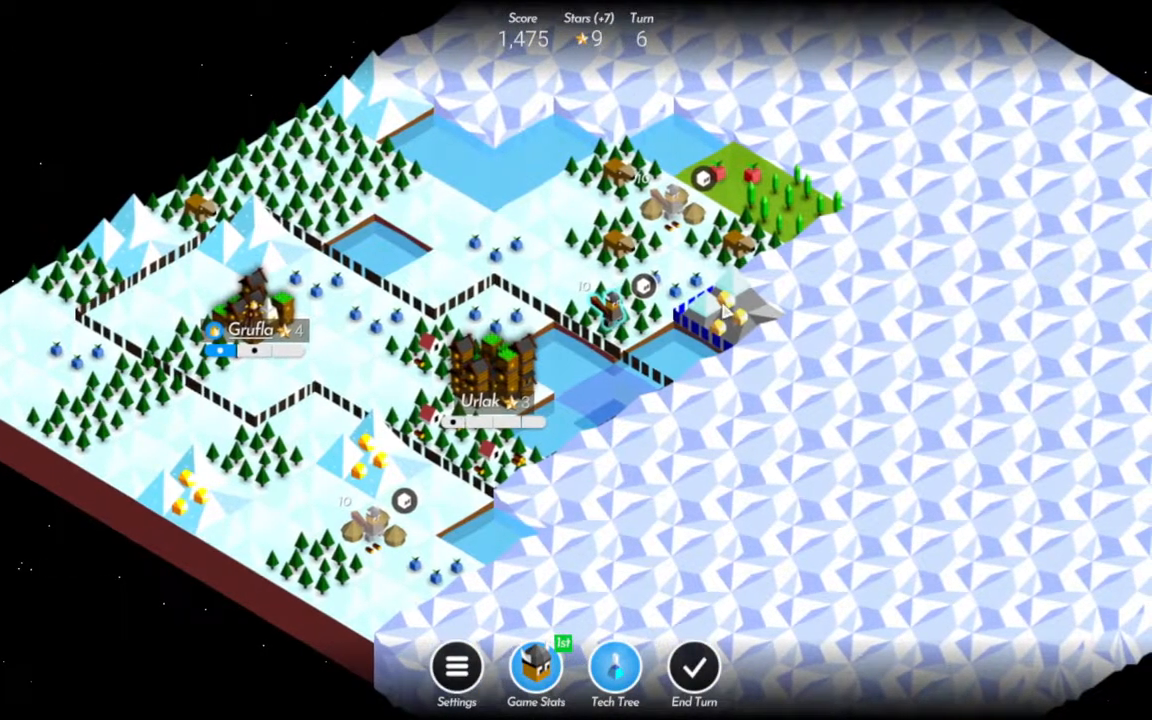
left_click(720, 313)
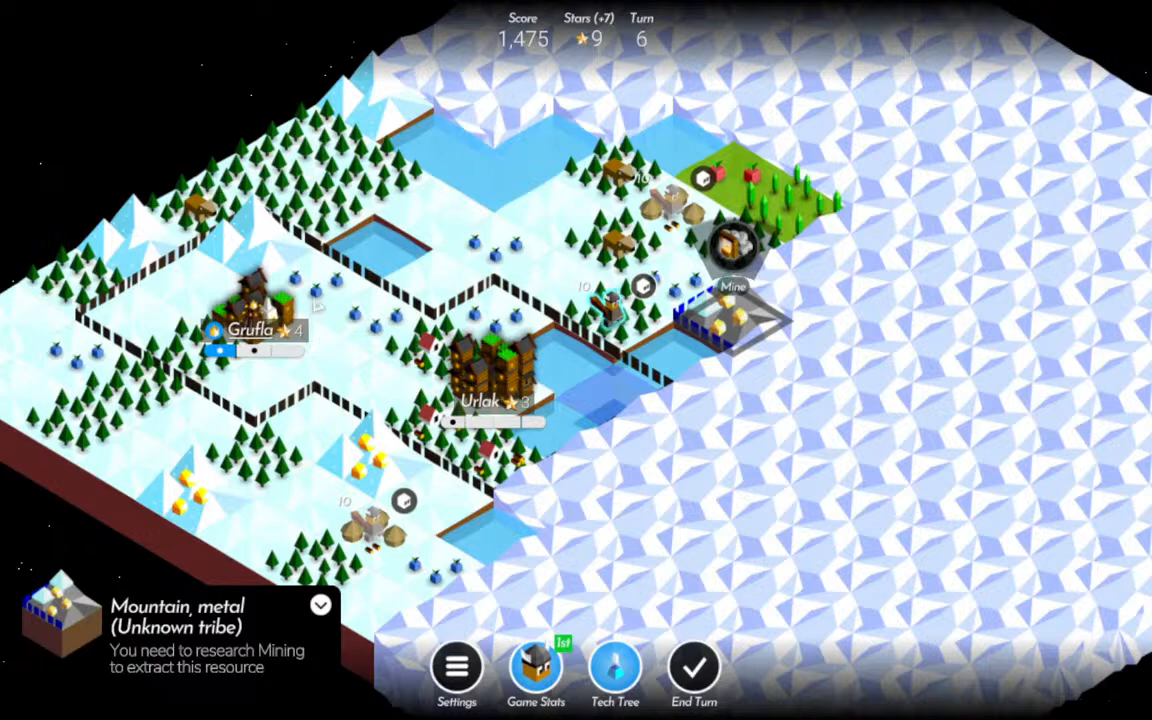
left_click(611, 312)
left_click(728, 313)
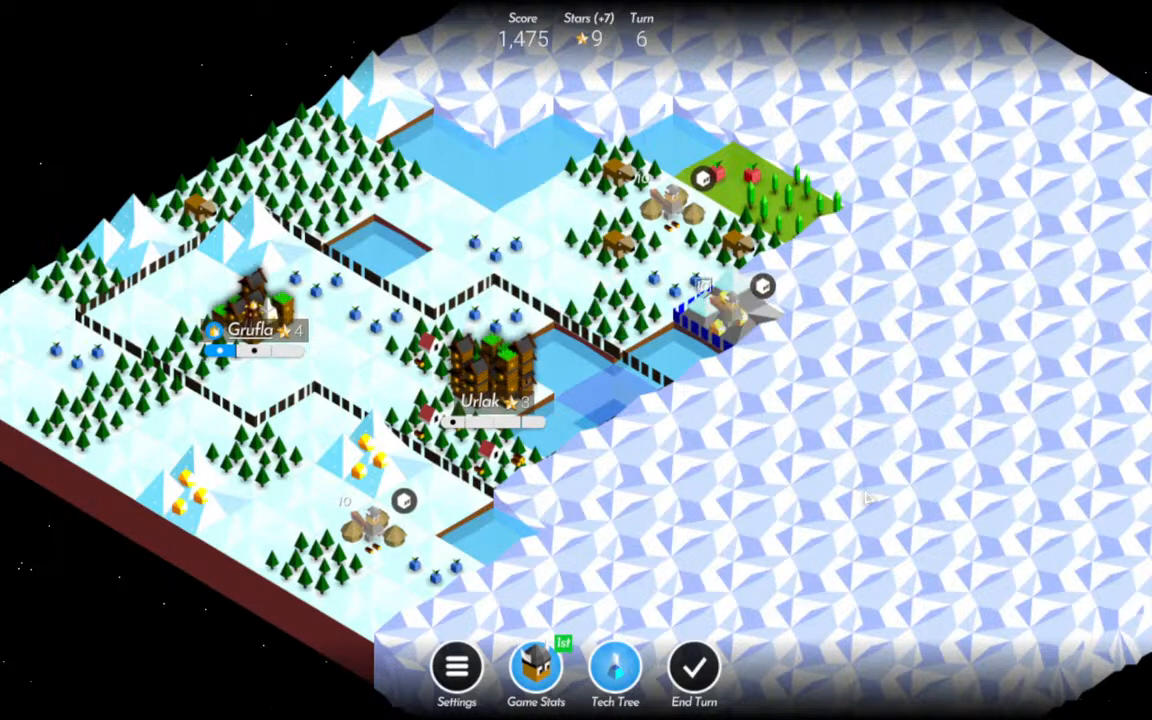
left_click_drag(1020, 465, 857, 487)
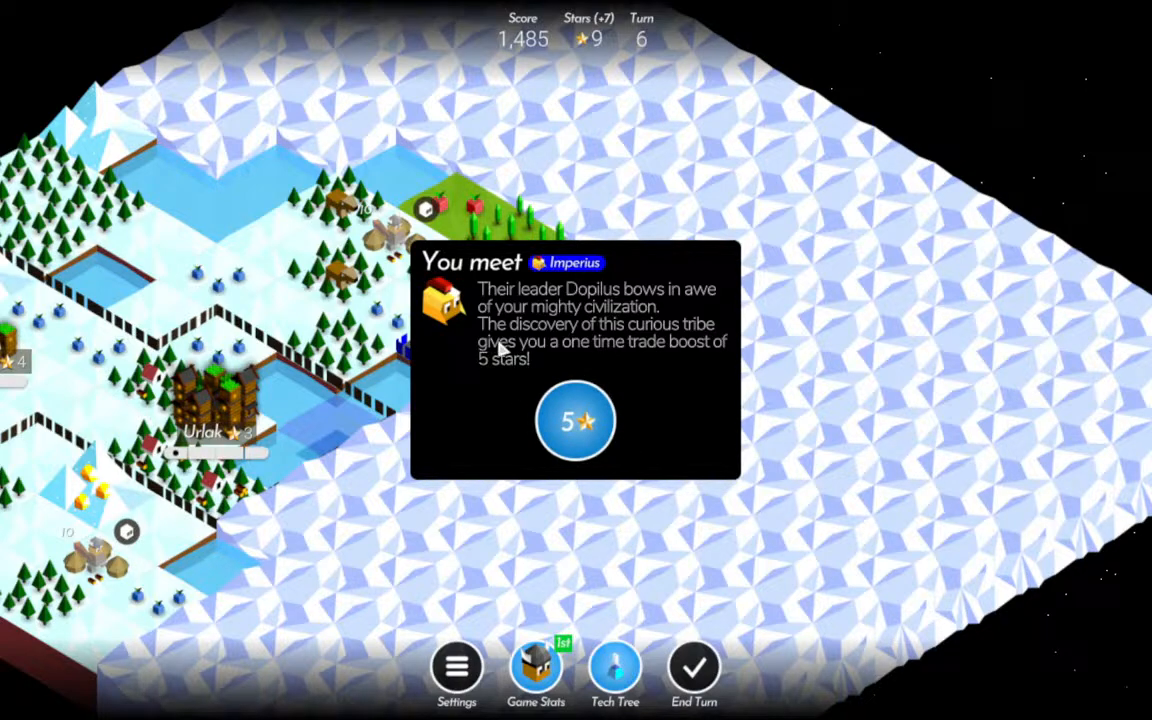
left_click(575, 421)
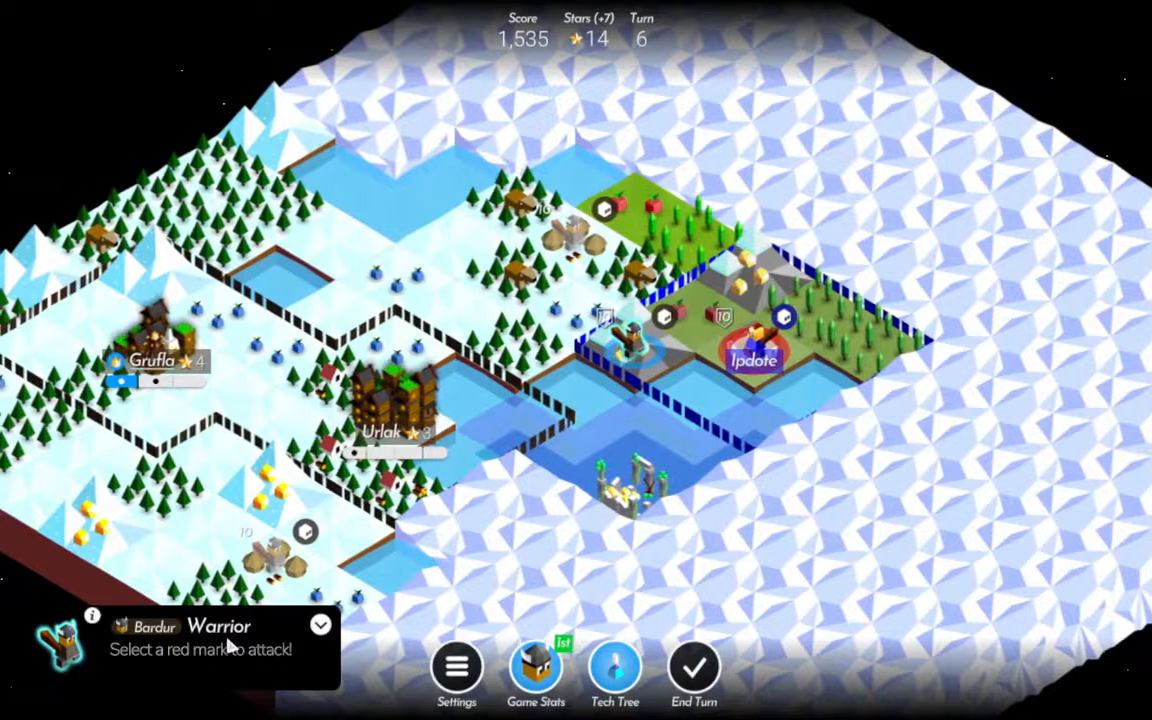
left_click(321, 626)
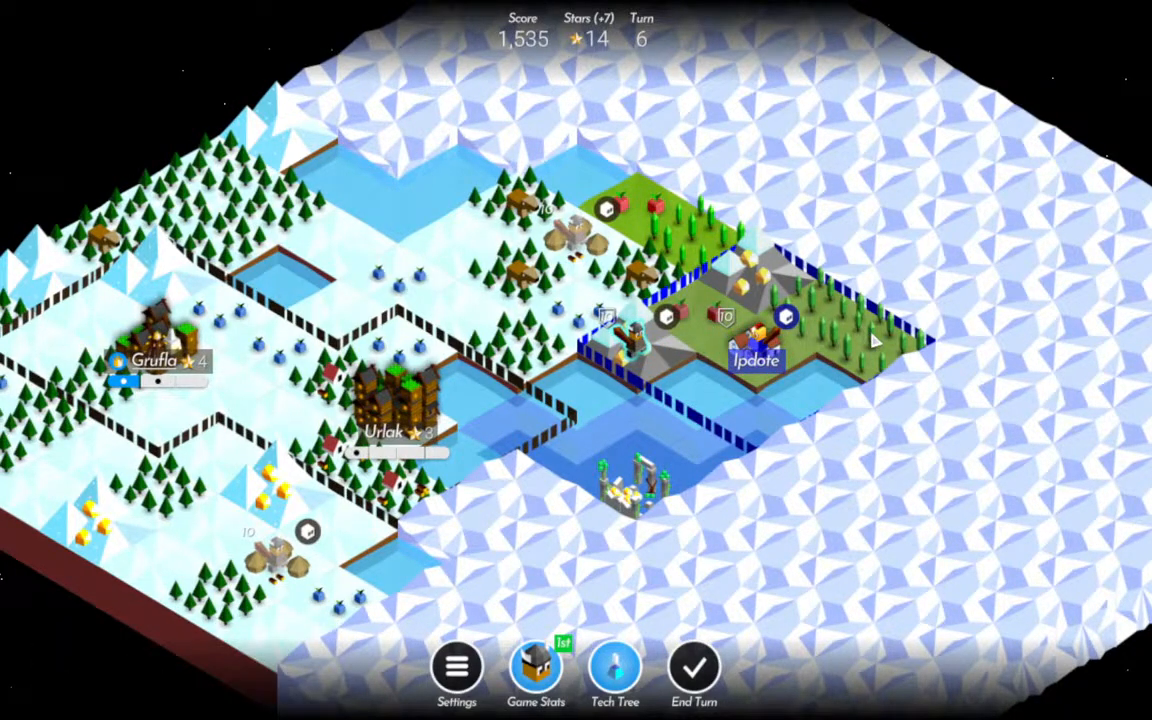
Research Organization in the tech tree and return to the map.
left_click_drag(357, 422, 589, 310)
left_click_drag(785, 494, 787, 520)
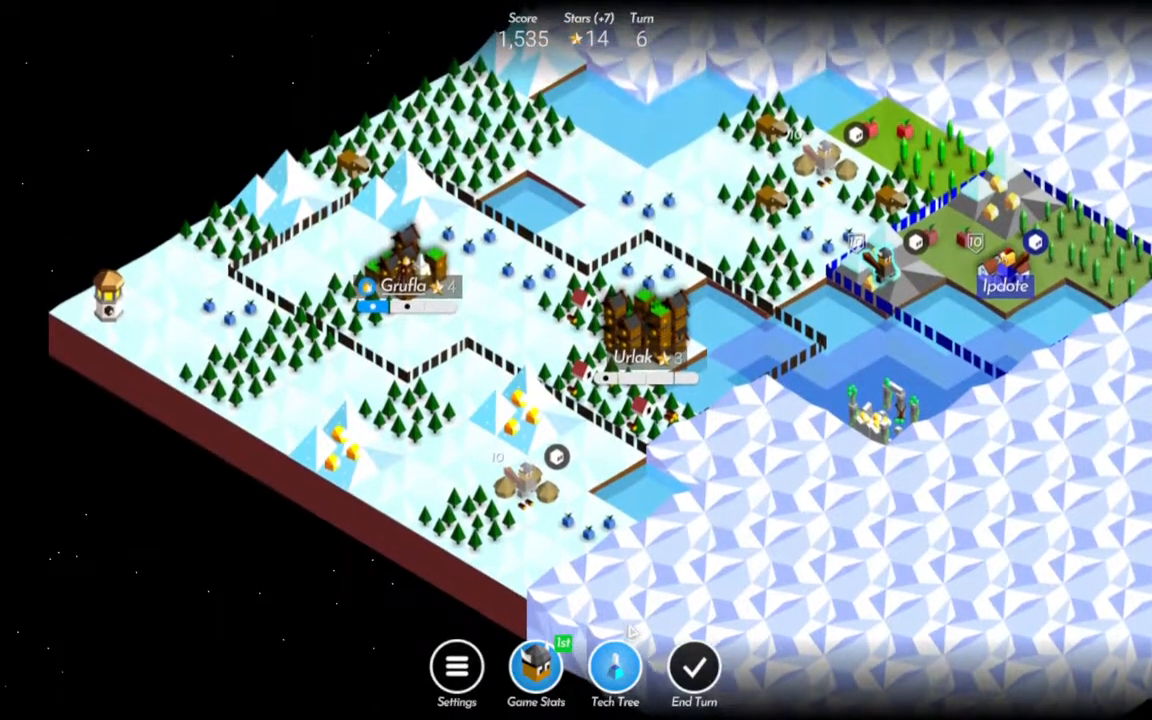
left_click(615, 668)
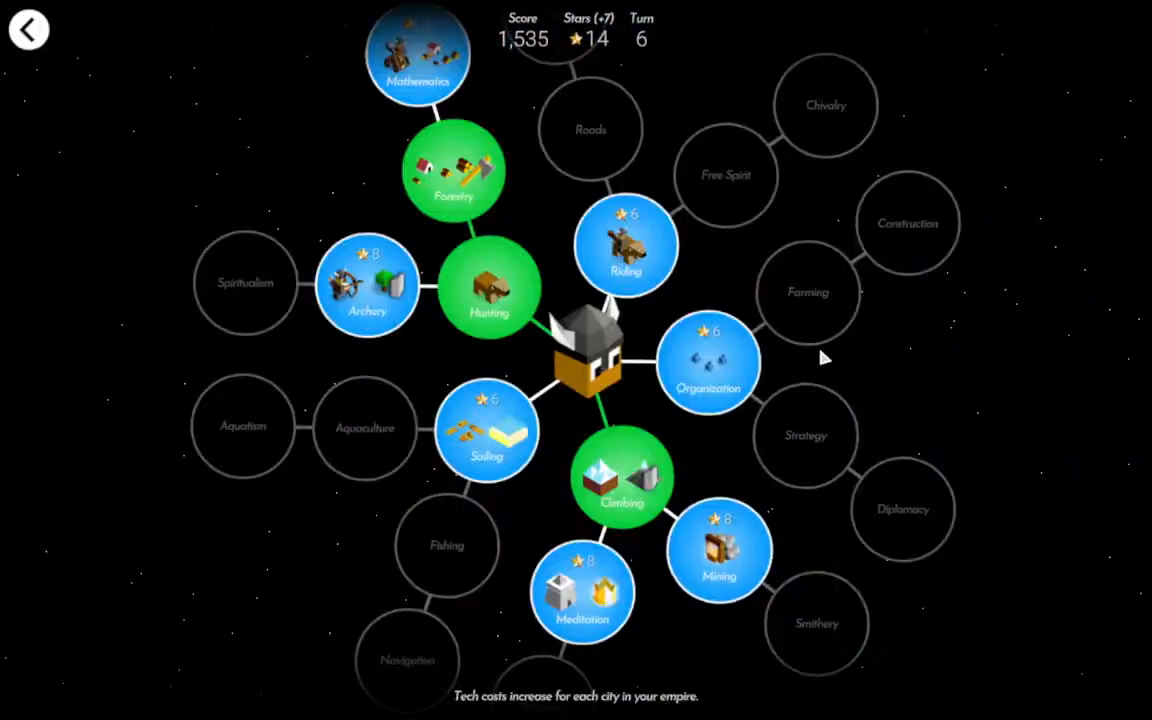
left_click(690, 387)
left_click(663, 447)
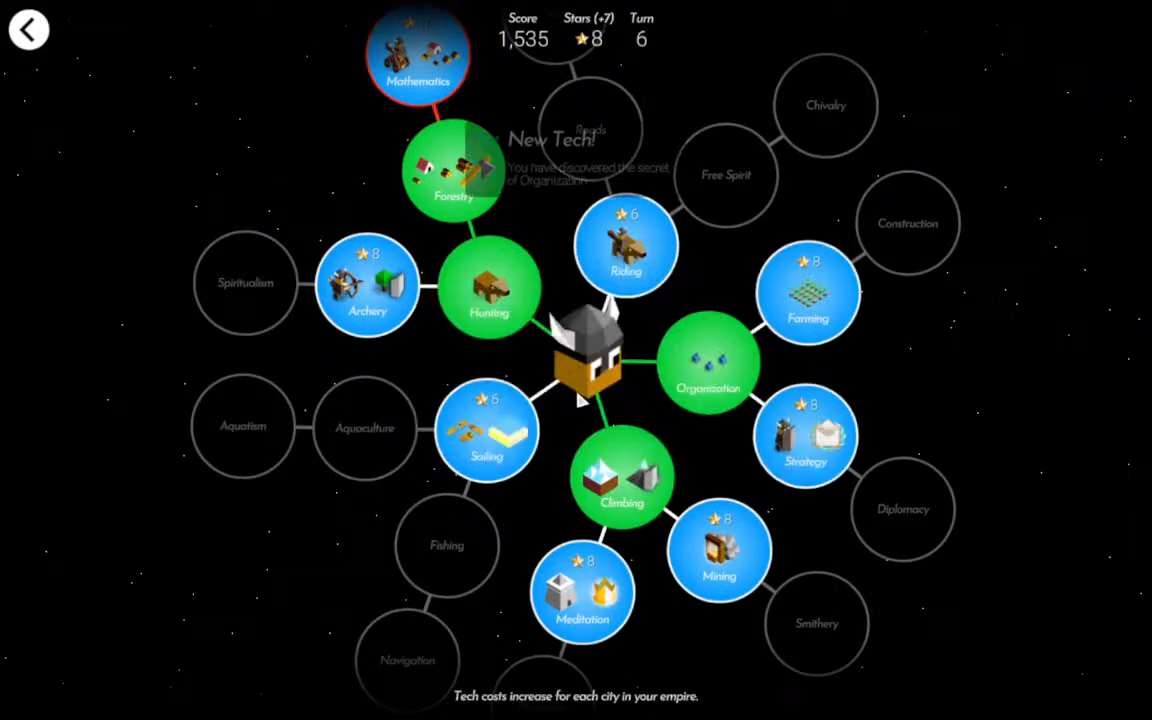
left_click(33, 42)
Harvest the two fruit tiles beside Grufla and choose Resources as its level-up reward.
left_click(469, 252)
left_click(470, 184)
left_click(528, 280)
left_click(527, 204)
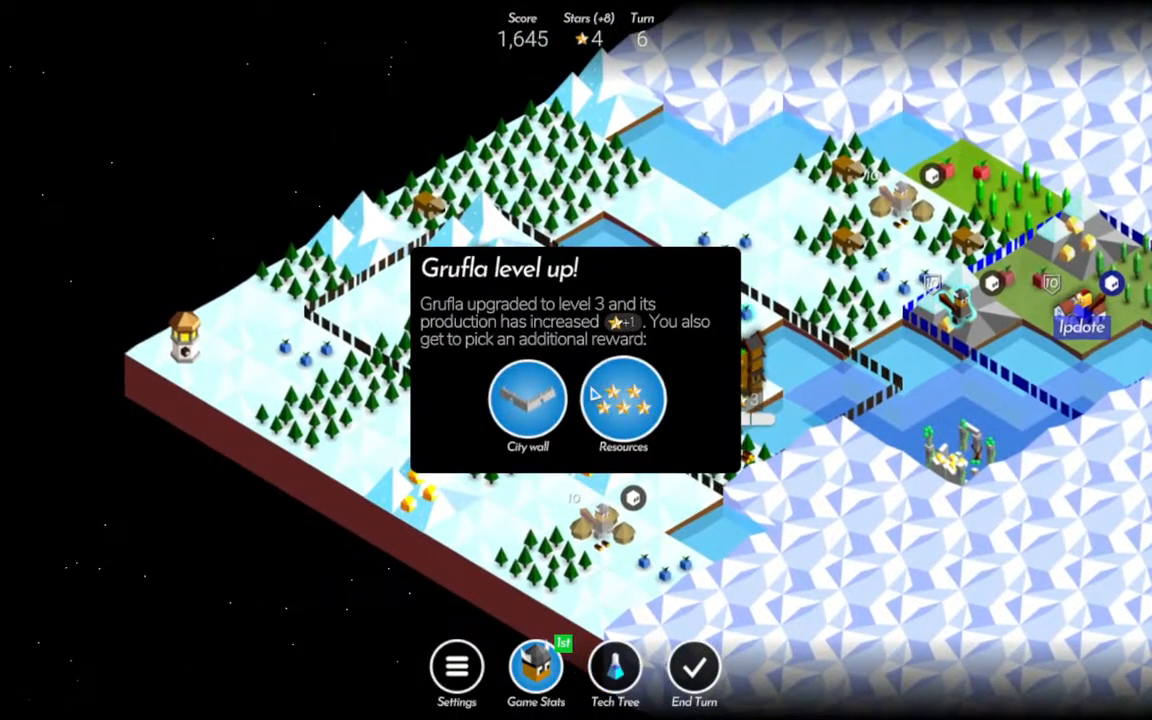
left_click(608, 392)
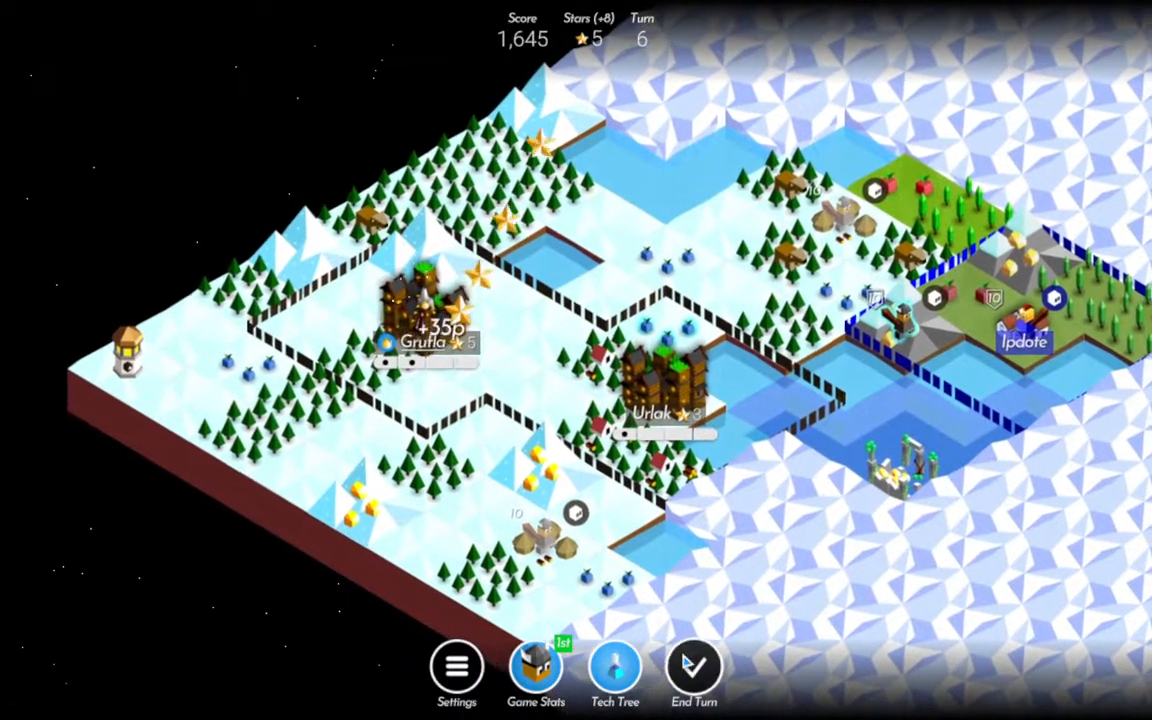
Research Riding in the tech tree and return to the map.
left_click(615, 670)
left_click(628, 255)
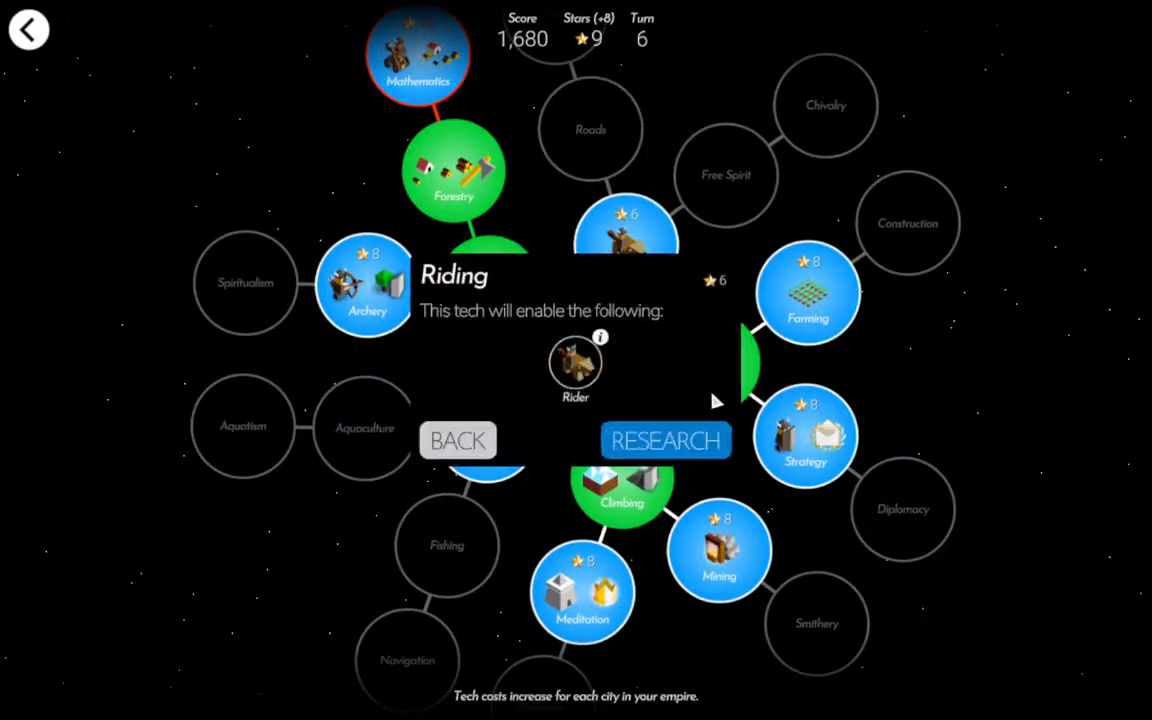
left_click(666, 440)
left_click(27, 31)
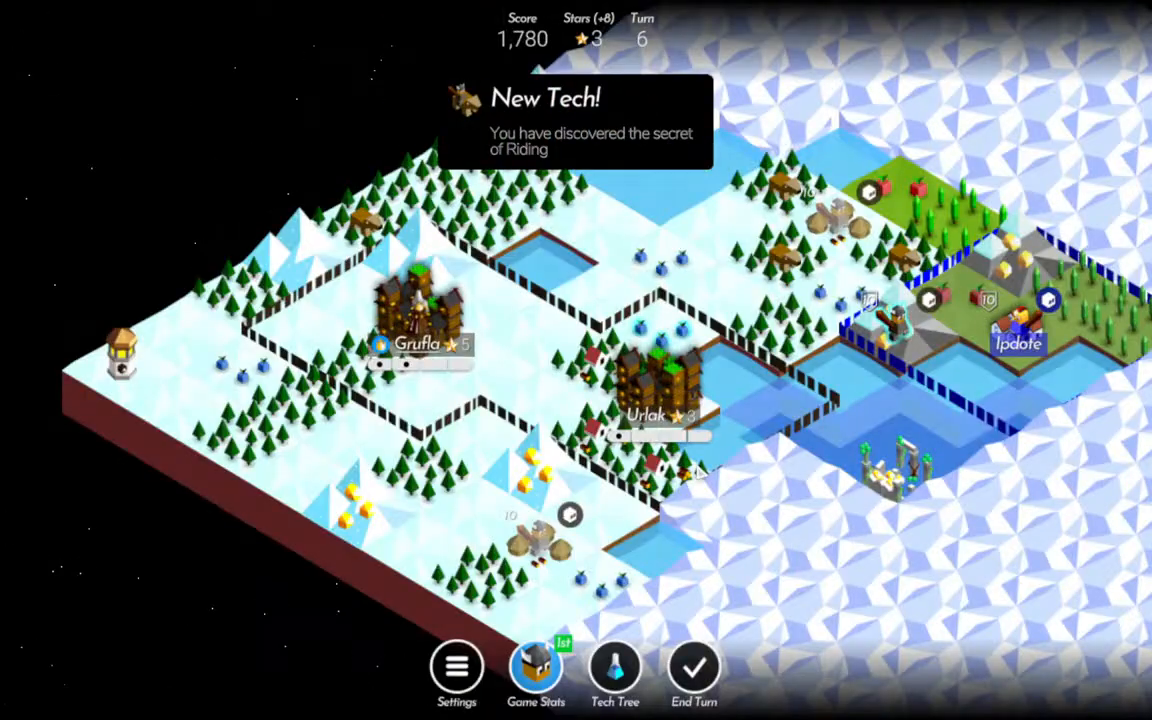
Train a Rider in Urlak and end the turn.
left_click(666, 422)
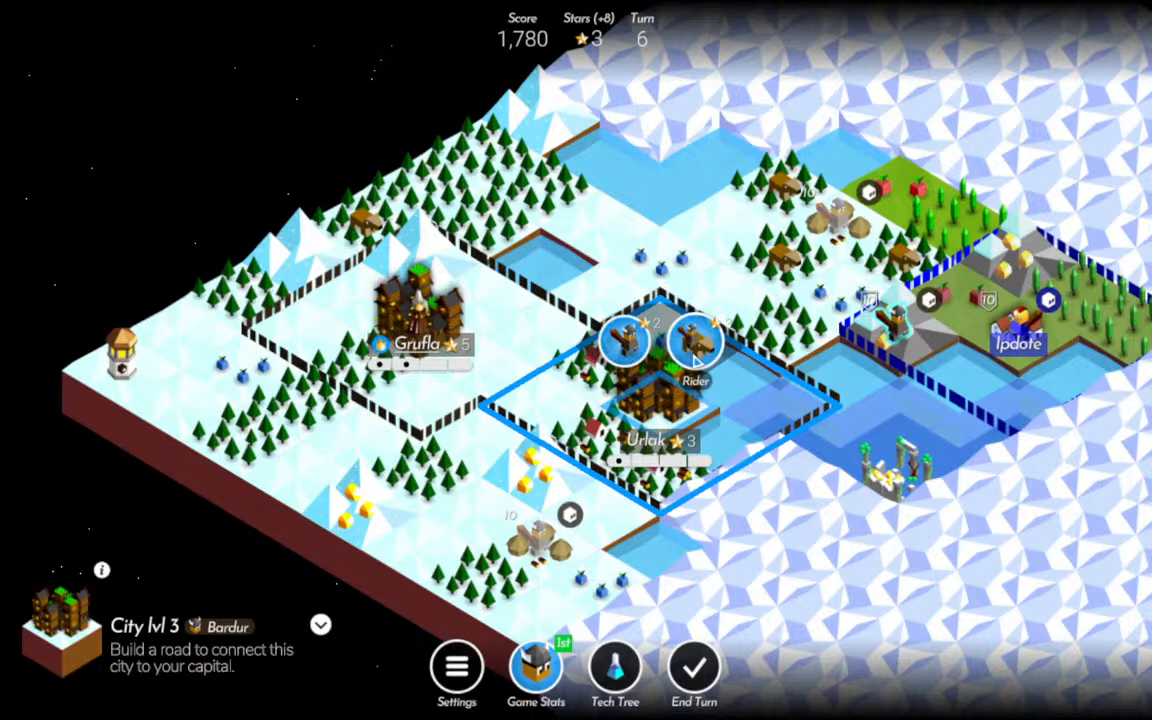
left_click(695, 350)
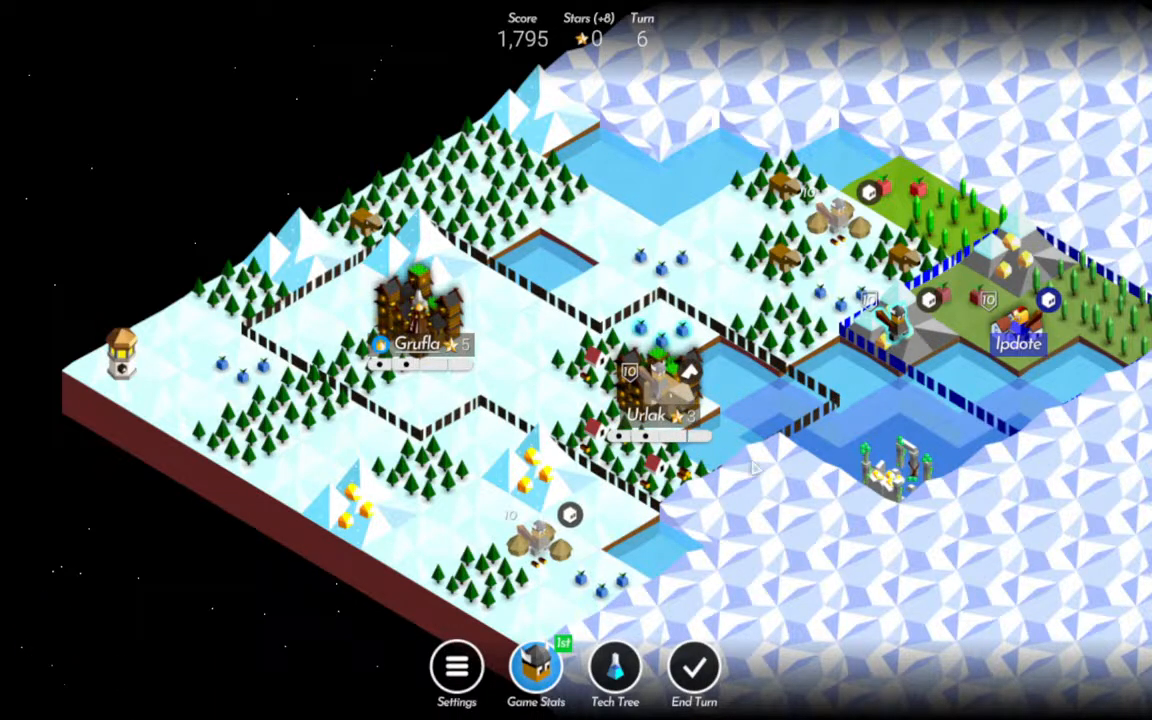
left_click(655, 400)
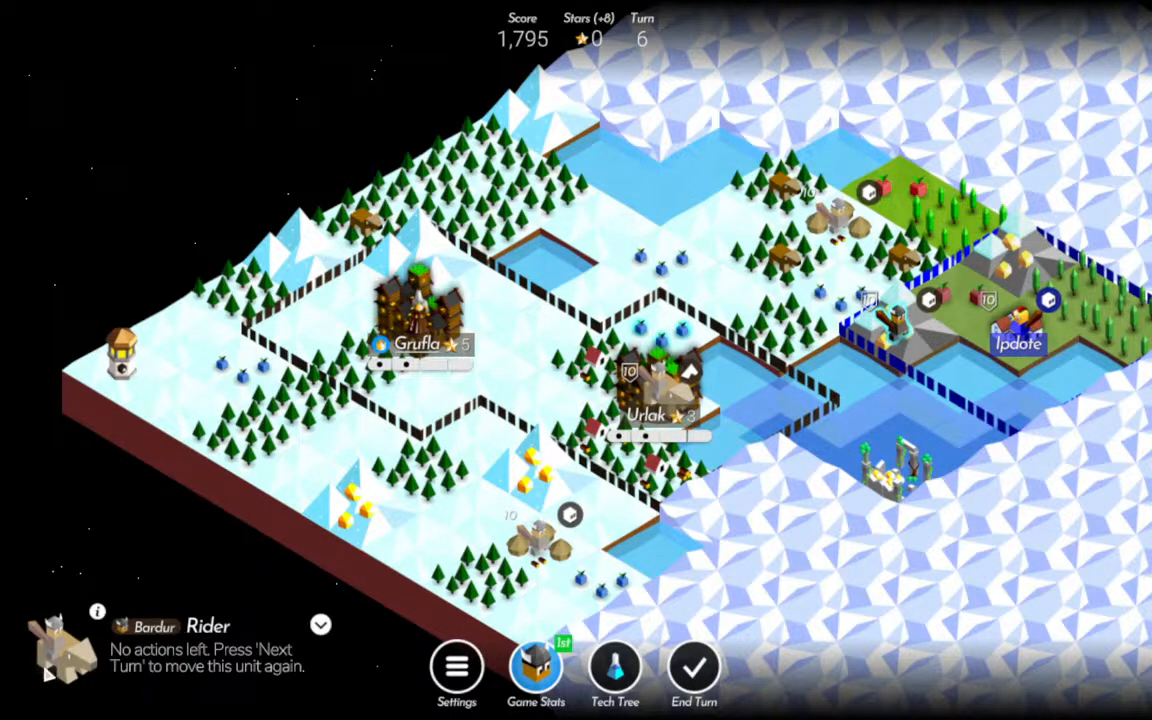
left_click(45, 667)
left_click(577, 492)
left_click(695, 670)
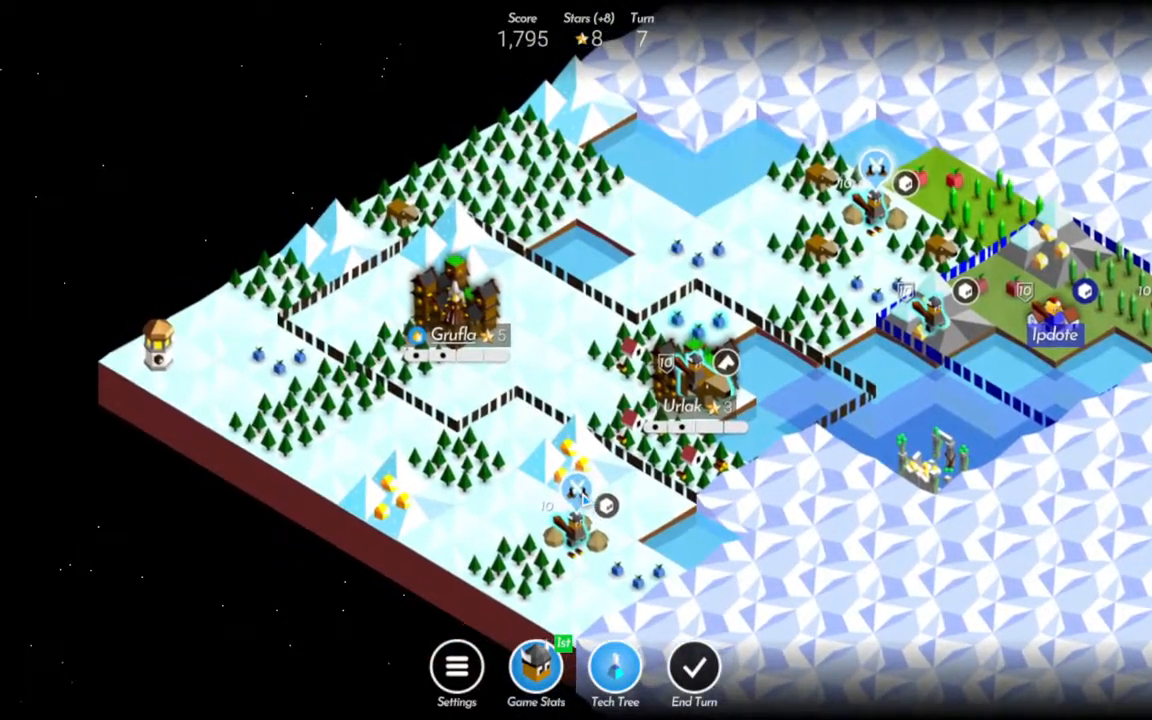
Capture the southern village and build a Lumber Hut on the forest tile beside it.
left_click(582, 496)
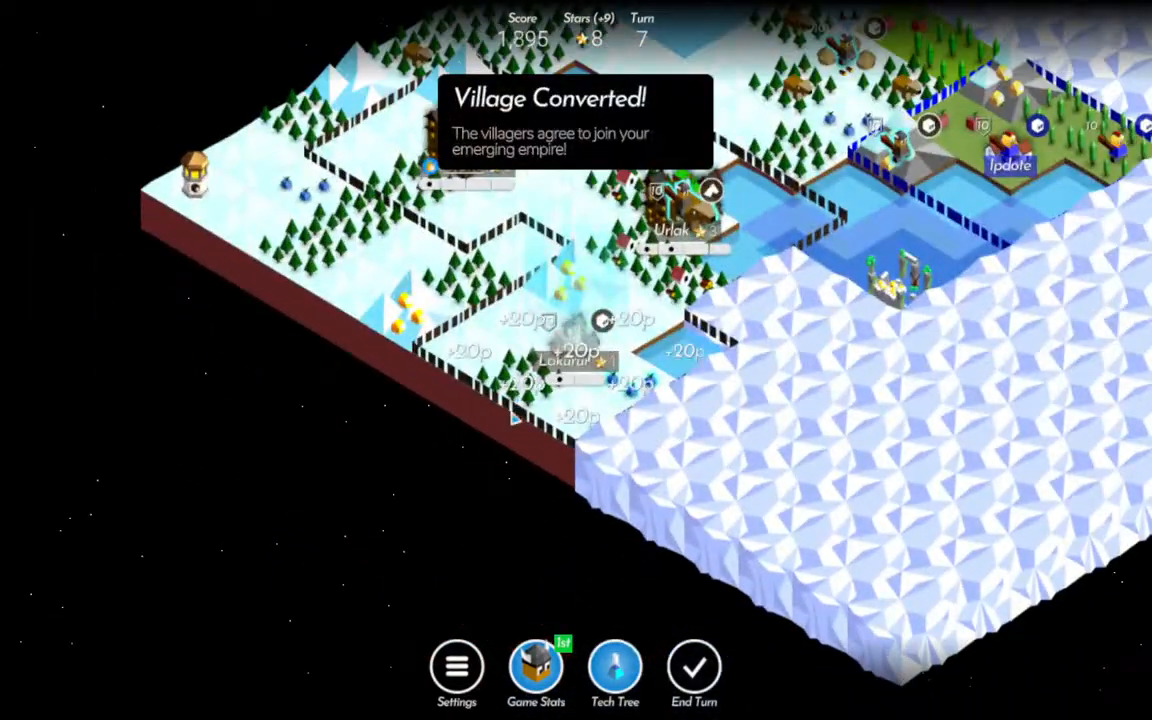
left_click(540, 330)
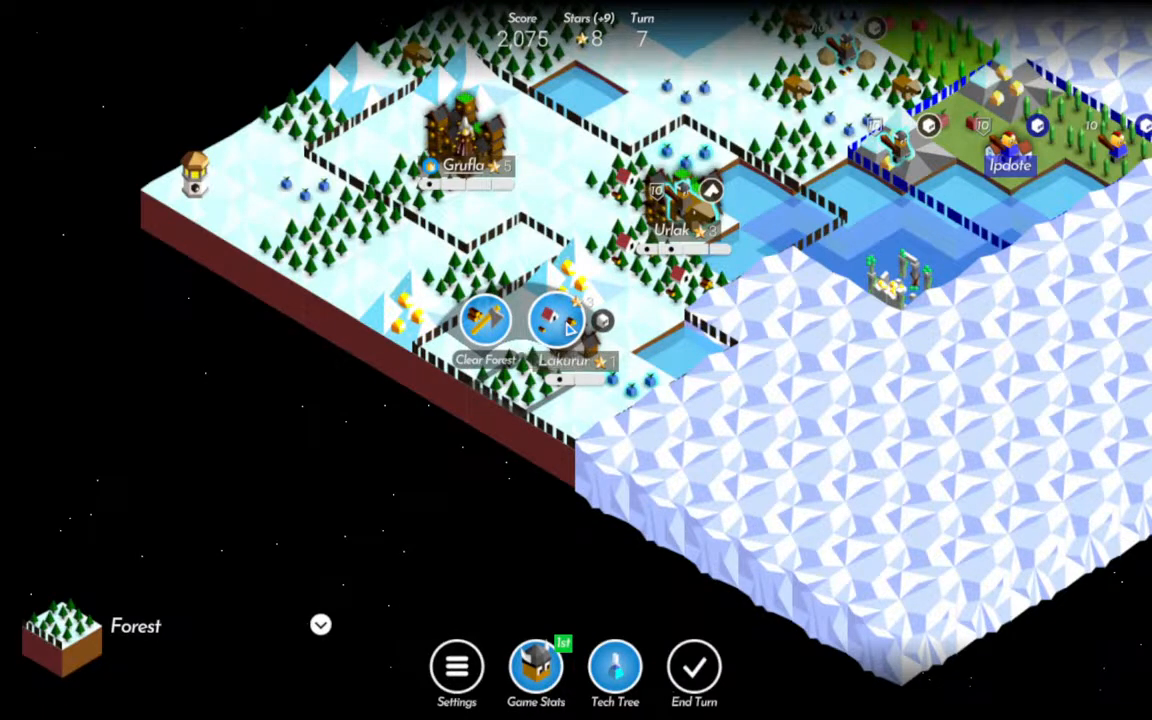
left_click(570, 328)
Harvest the fruit tile beside Lakurur and choose the Workshop as its level-up reward.
left_click(630, 386)
left_click(631, 314)
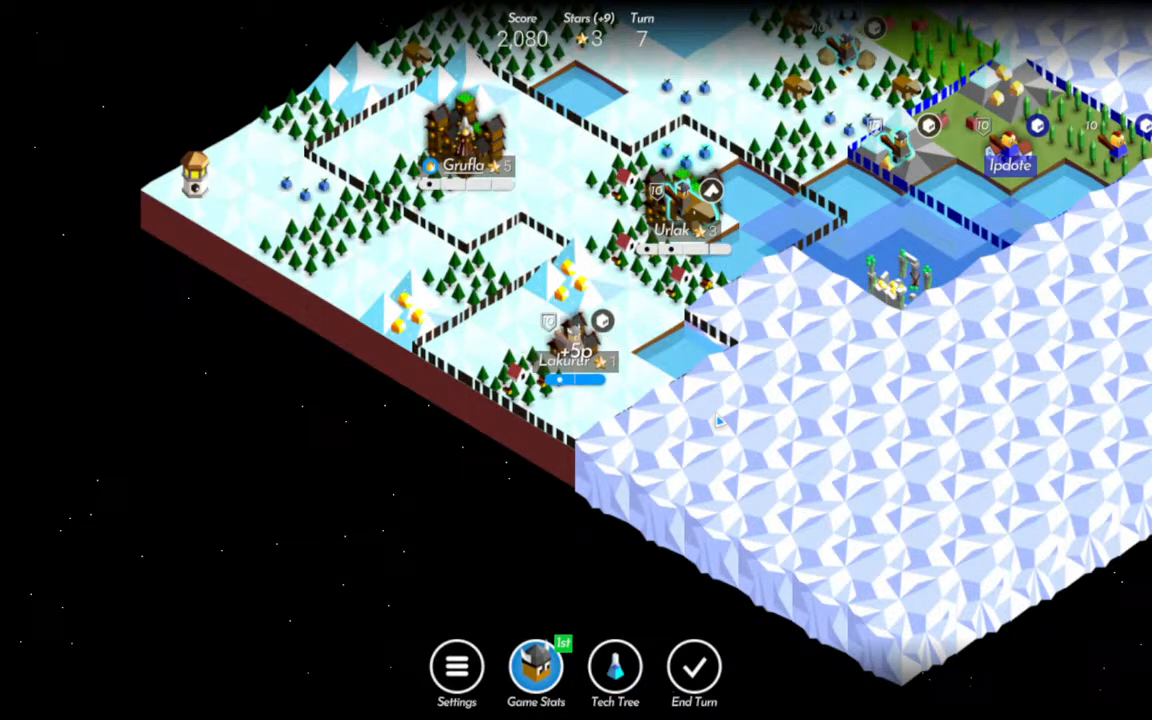
left_click(532, 420)
left_click_drag(532, 420, 519, 530)
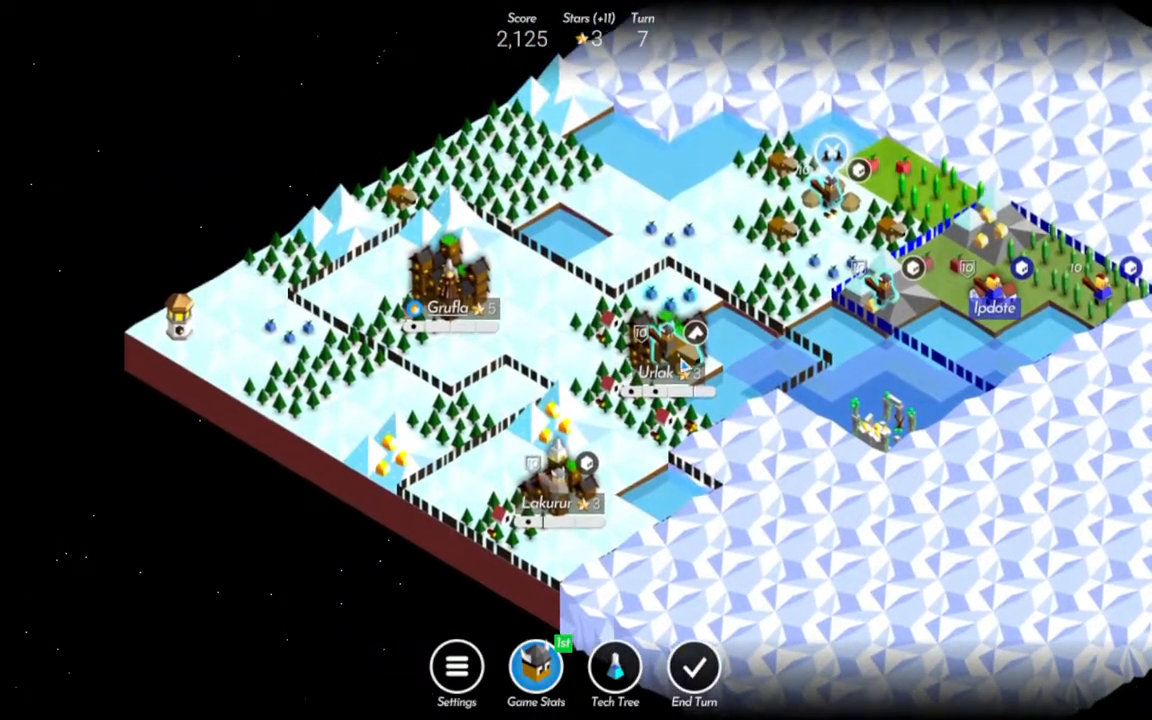
Move the Rider from Urlak to the field beyond its northern border and capture the northeastern village.
left_click(683, 350)
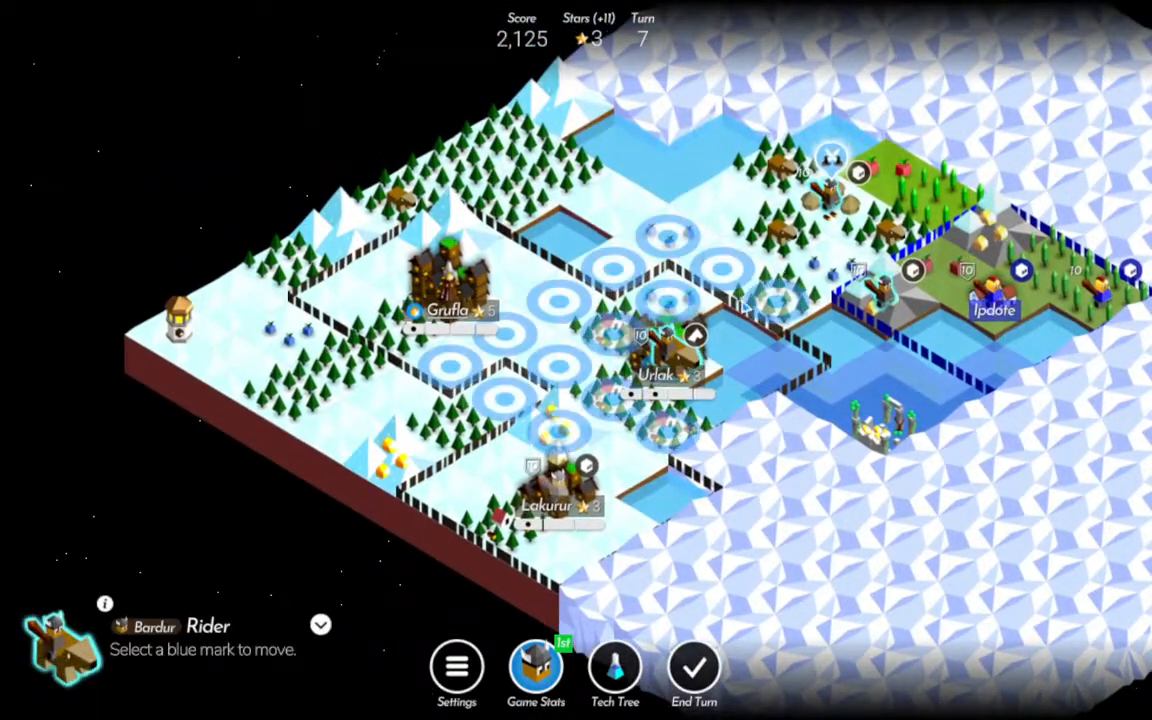
left_click(720, 270)
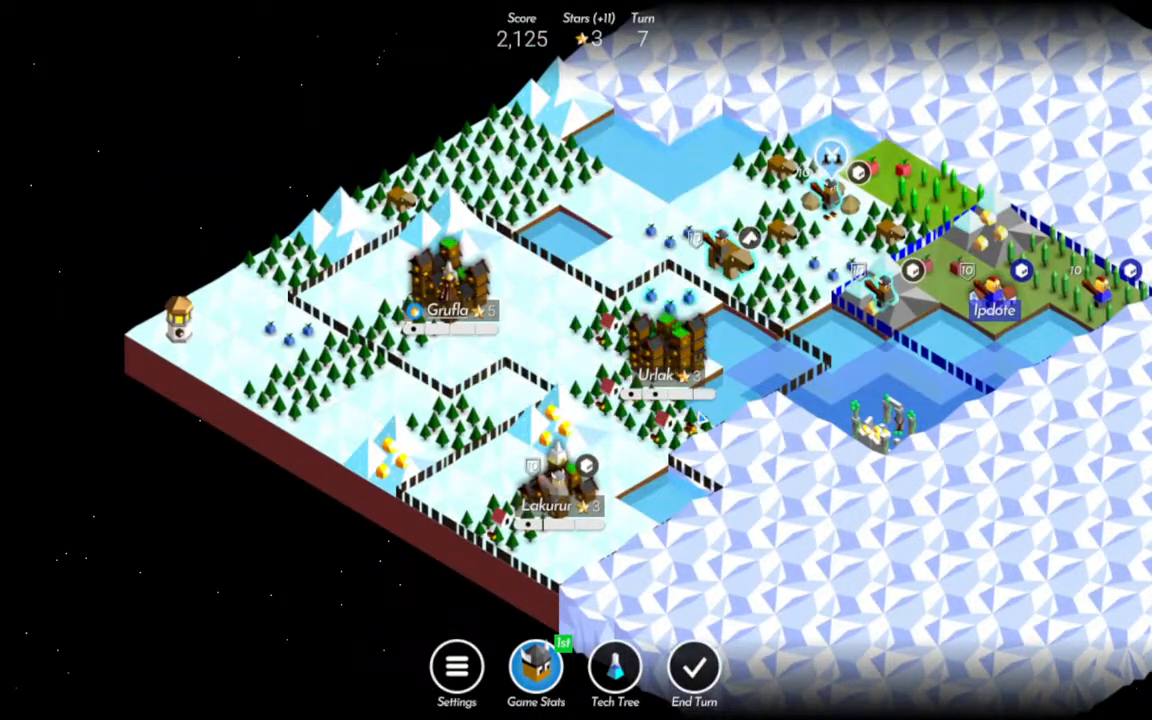
left_click(832, 168)
scroll(563, 345, "up", 1)
left_click_drag(424, 561, 477, 474)
Train a Rider in Grufla and end the turn.
left_click(462, 430)
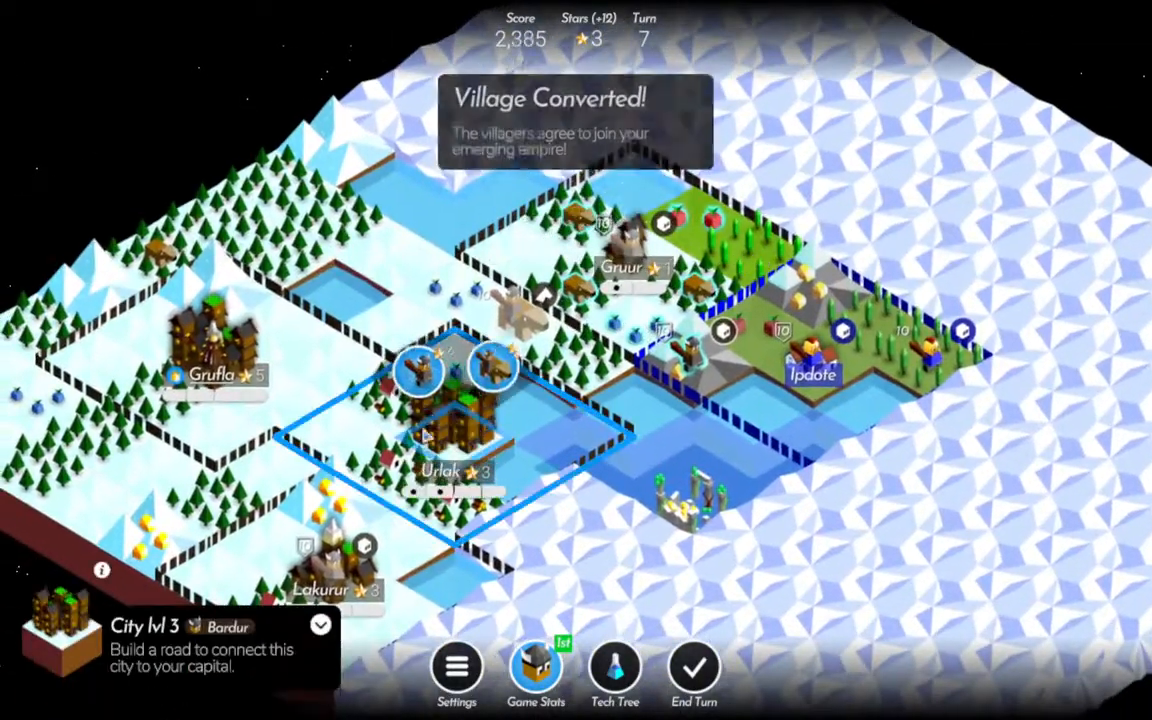
left_click(213, 352)
left_click(255, 316)
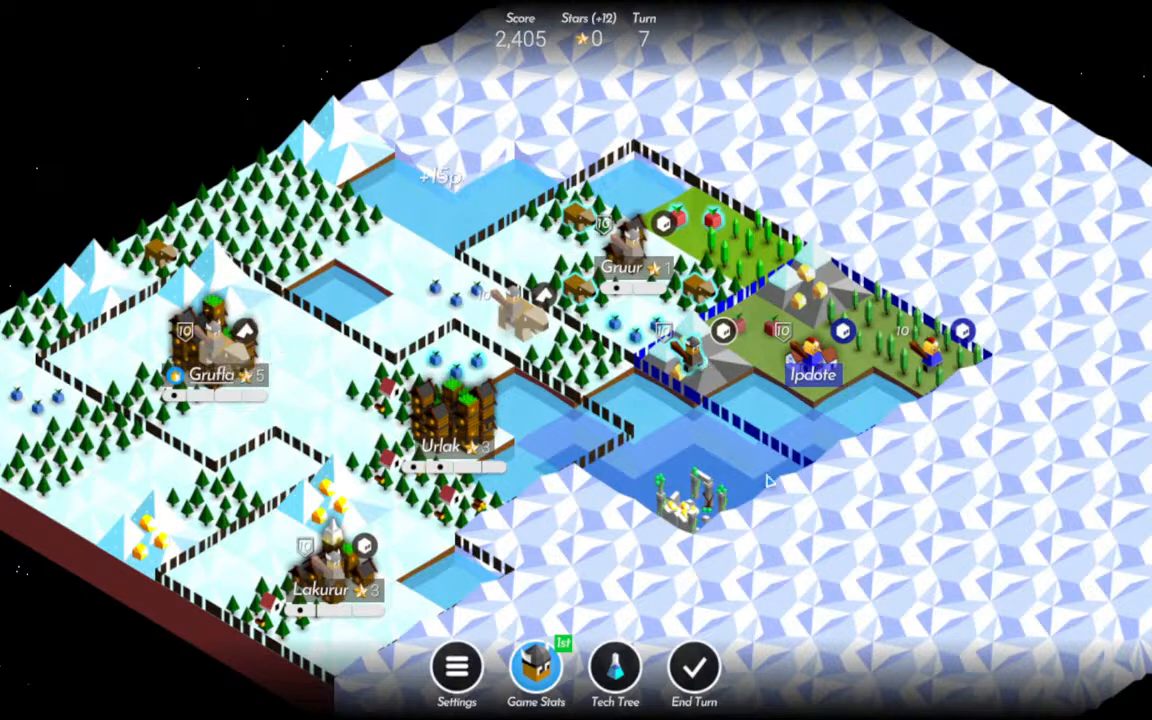
left_click(694, 678)
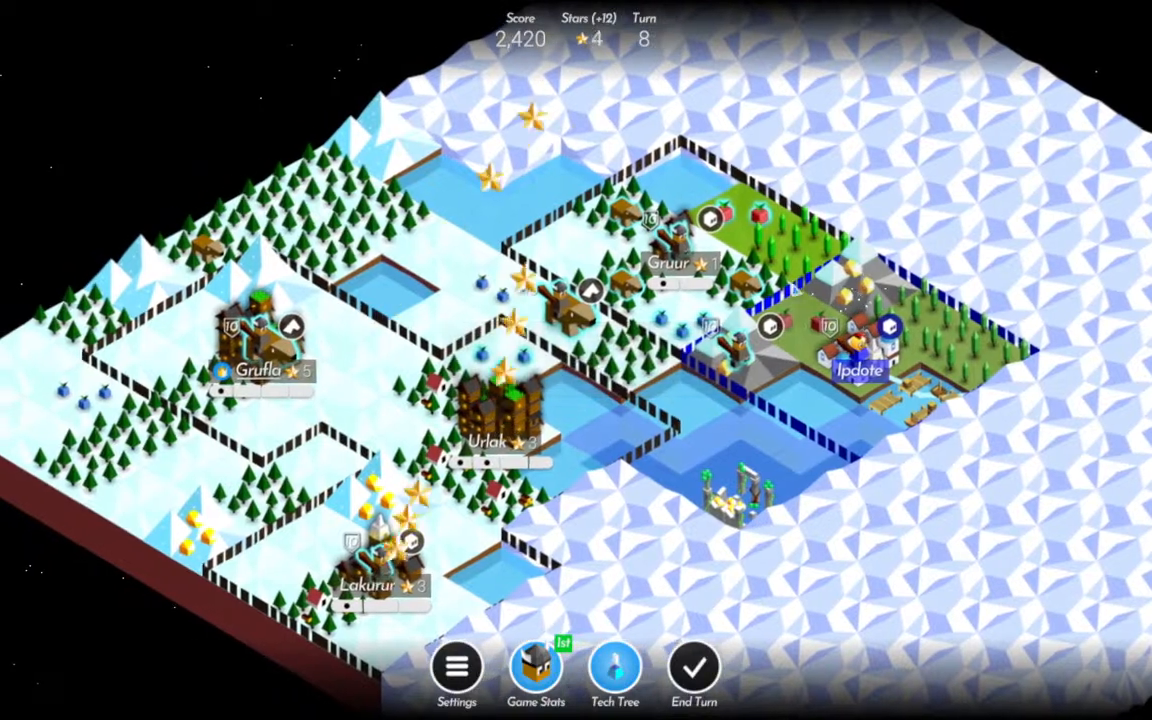
Move the Warrior from Gruur east onto the green forest tile beyond the city's border.
left_click(683, 245)
left_click(797, 250)
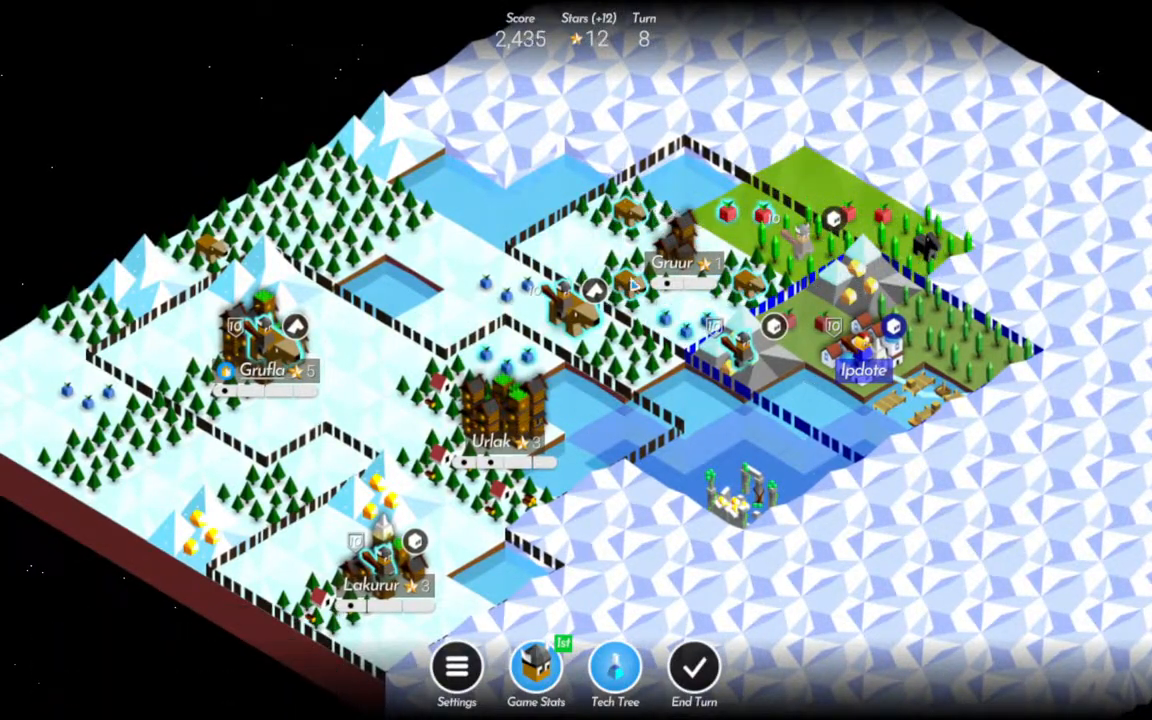
Hunt two wild animals in the forests beside Gruur and choose the Workshop as its level-up reward.
left_click(744, 296)
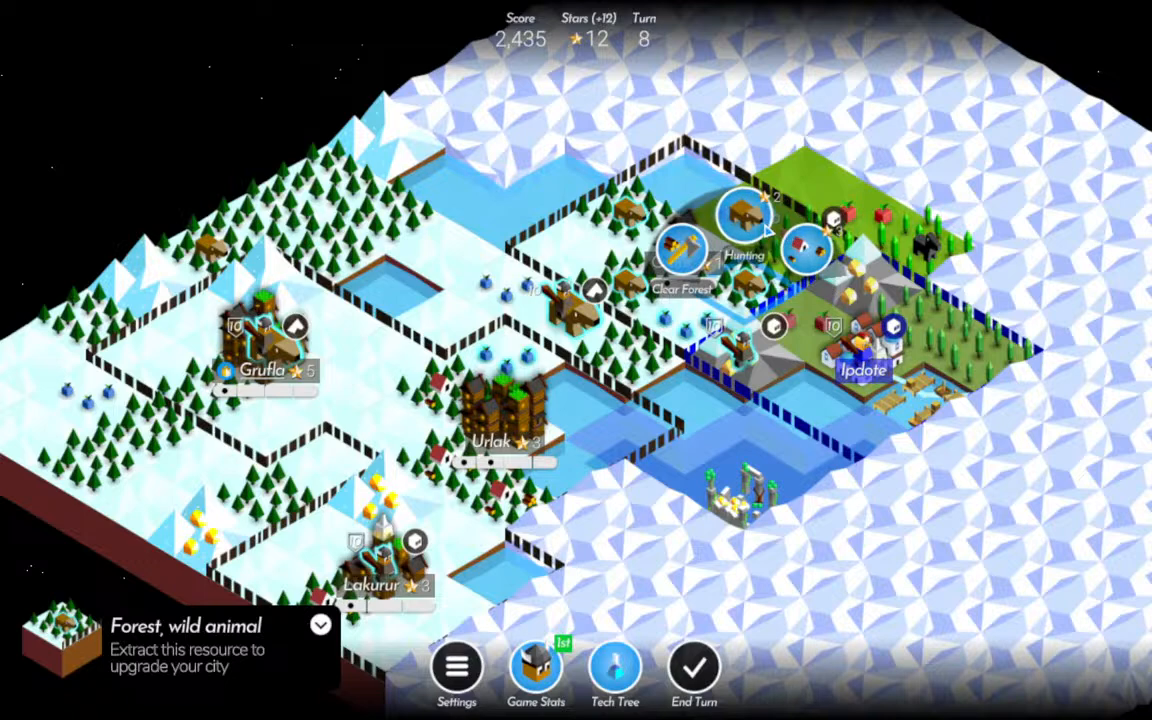
left_click(743, 214)
left_click(623, 273)
left_click(624, 210)
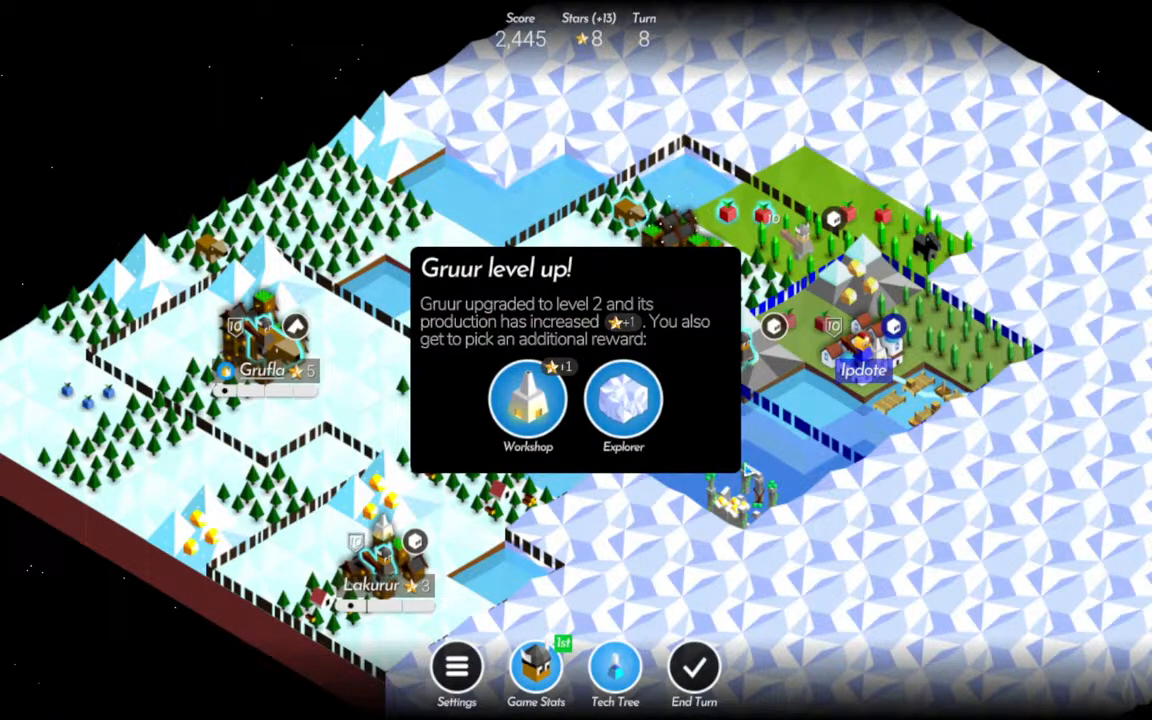
left_click(529, 400)
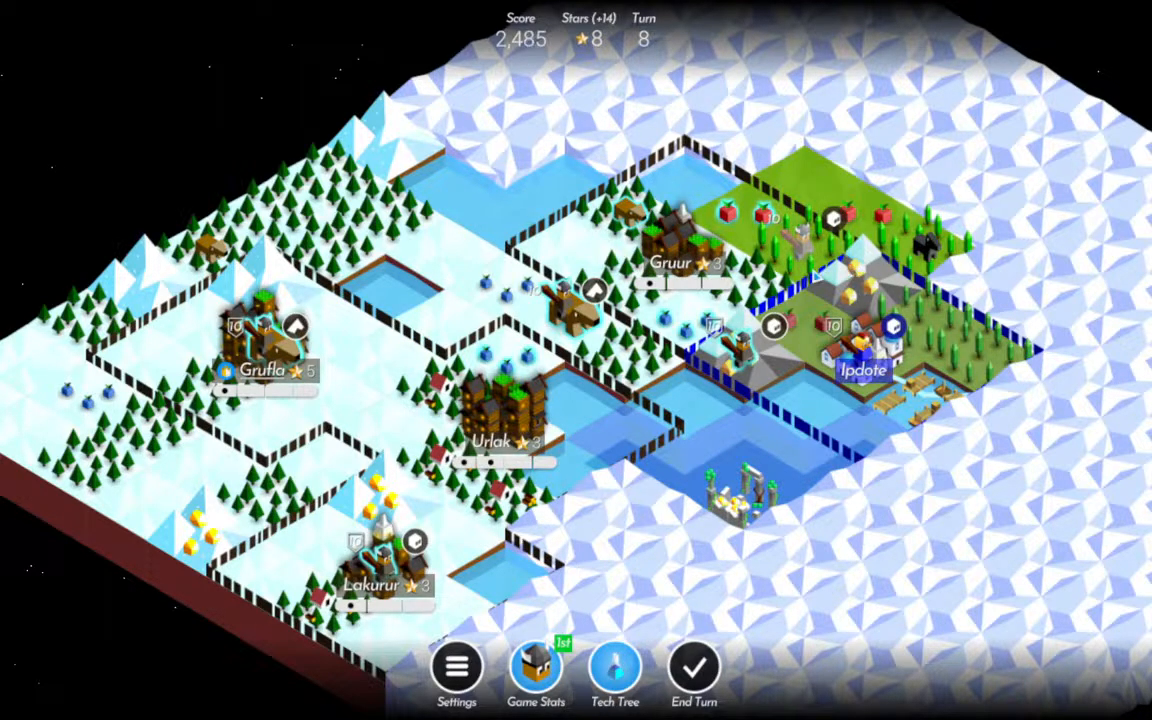
Move the Rider from Grufla to the fruit tile north of Urlak and the Lakurur Warrior one tile southeast.
left_click(266, 336)
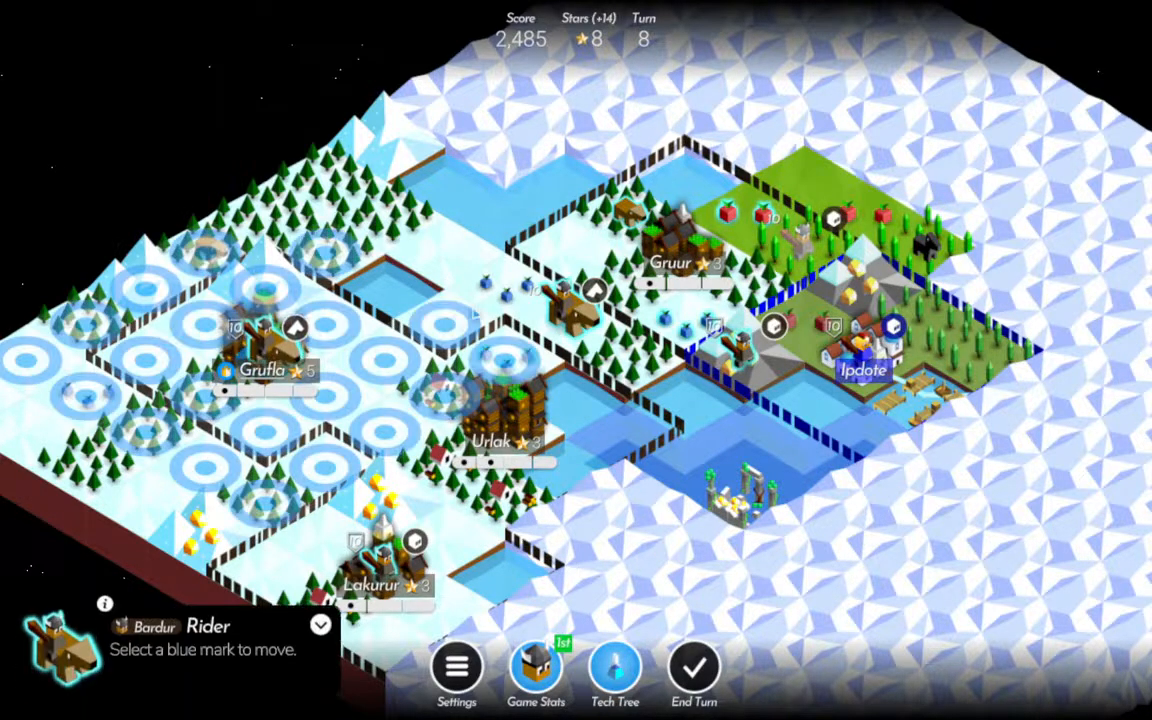
left_click(530, 364)
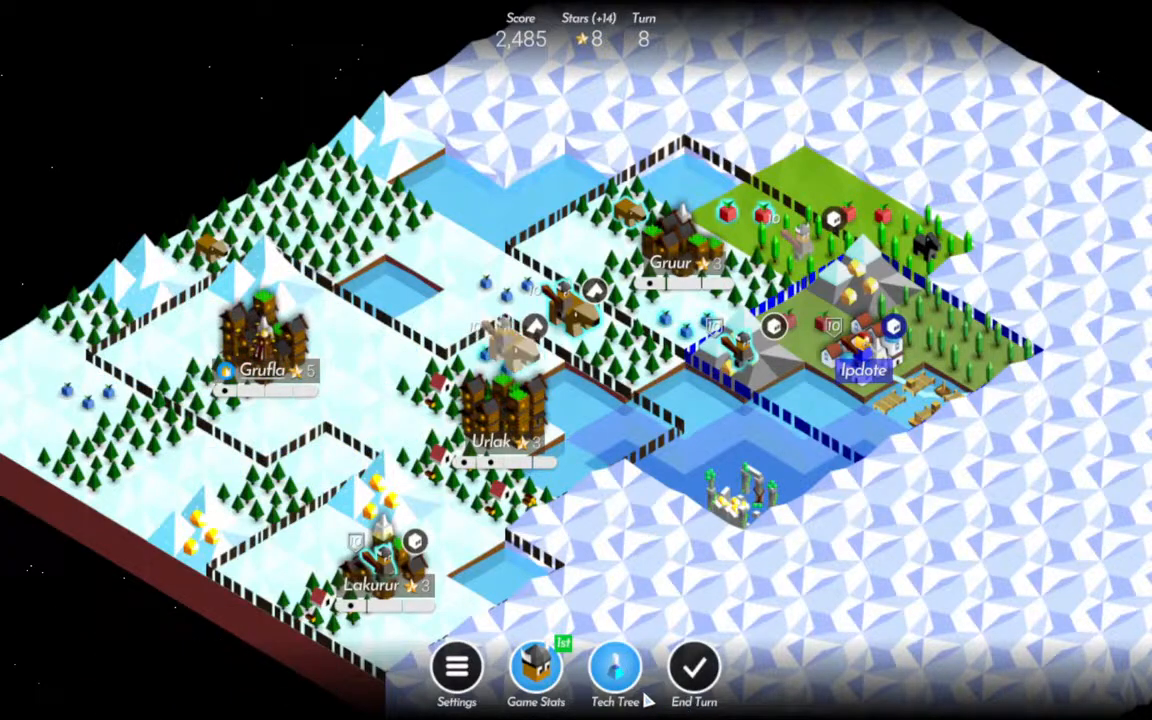
left_click_drag(549, 500, 571, 422)
left_click(415, 440)
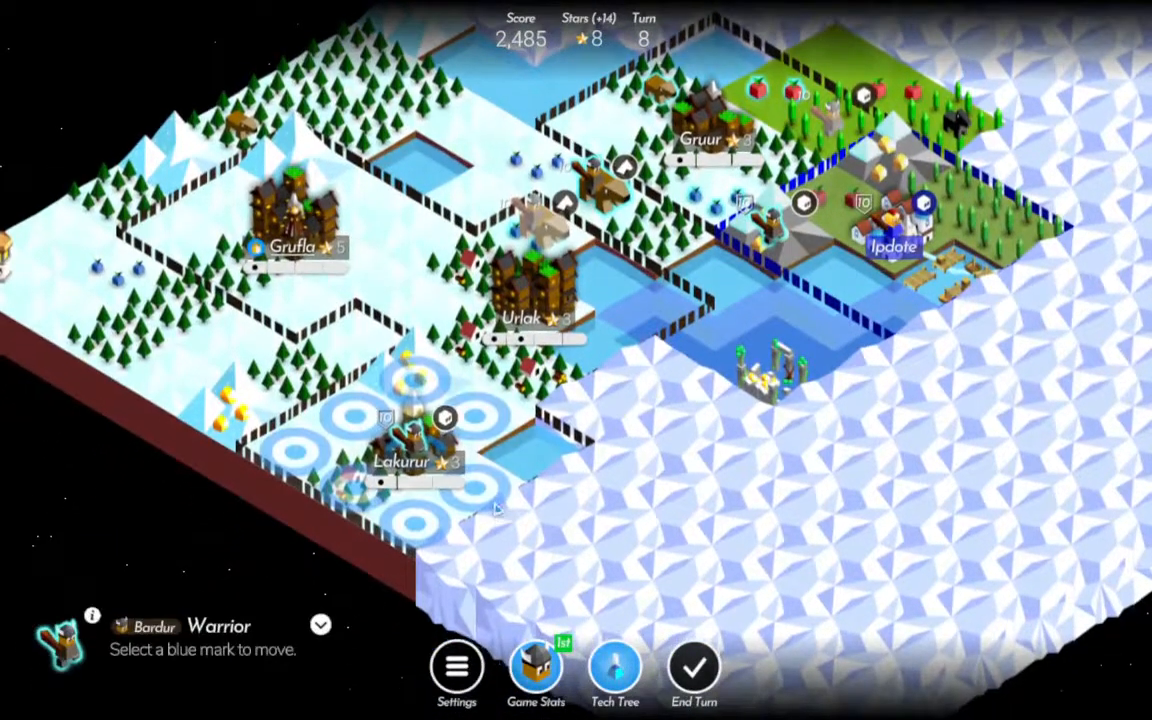
left_click(474, 480)
left_click_drag(675, 505, 710, 525)
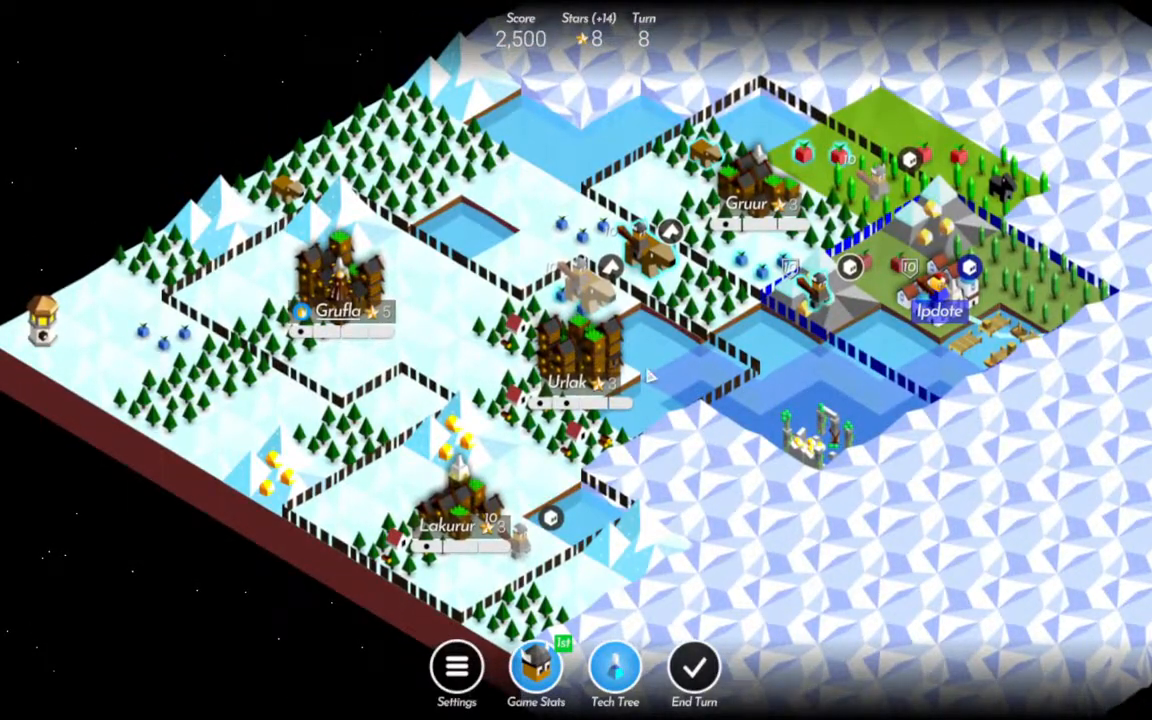
Train one Rider in Grufla and another in Urlak.
left_click_drag(779, 425, 799, 447)
left_click(362, 301)
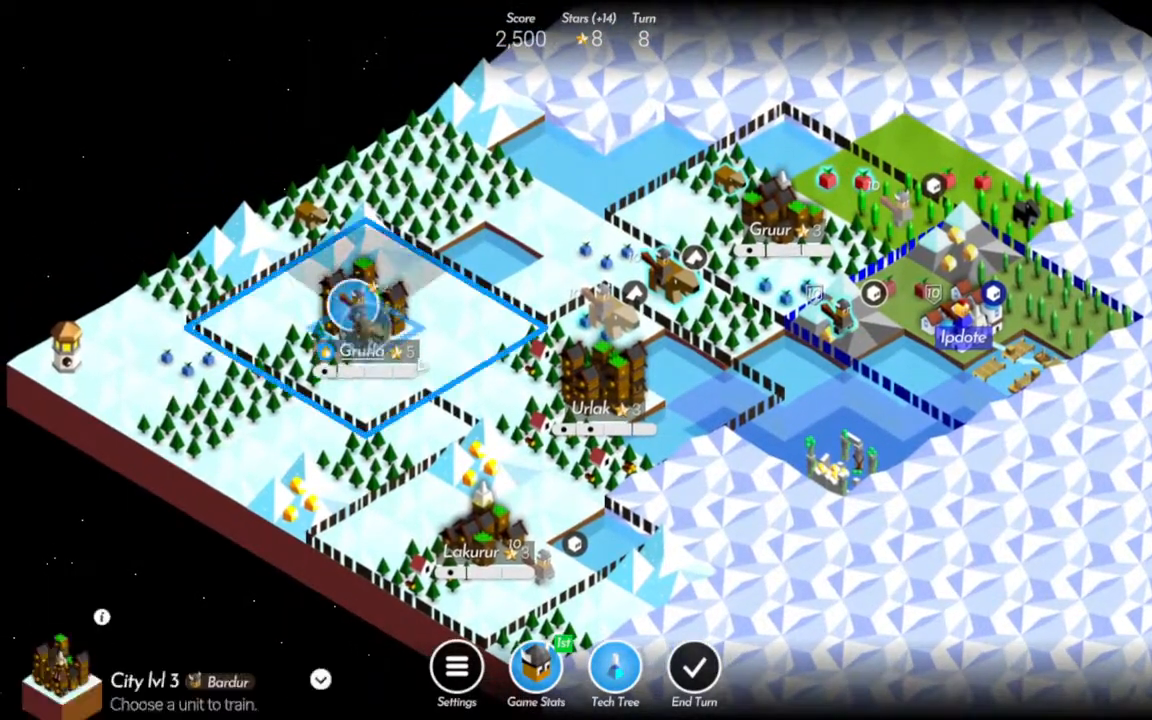
left_click(398, 263)
left_click(610, 383)
left_click(643, 328)
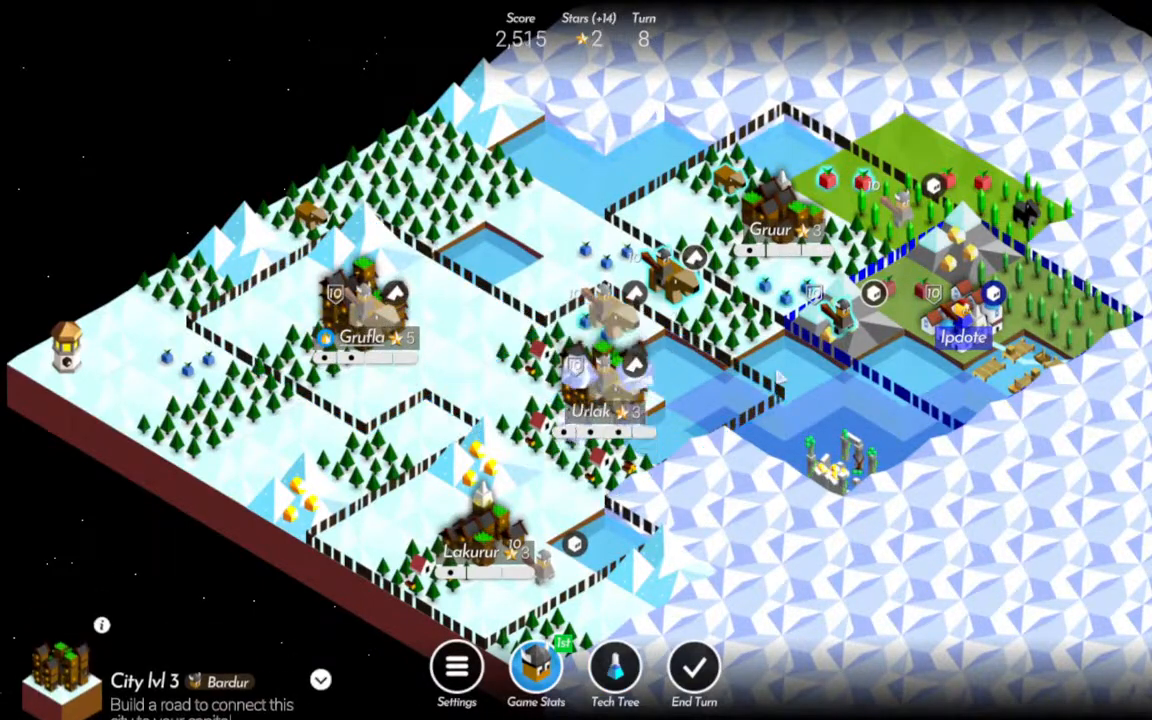
Train a Warrior in Gruur and end the turn.
left_click_drag(887, 322, 851, 362)
left_click_drag(739, 232, 720, 267)
left_click_drag(734, 314, 712, 260)
left_click(697, 232)
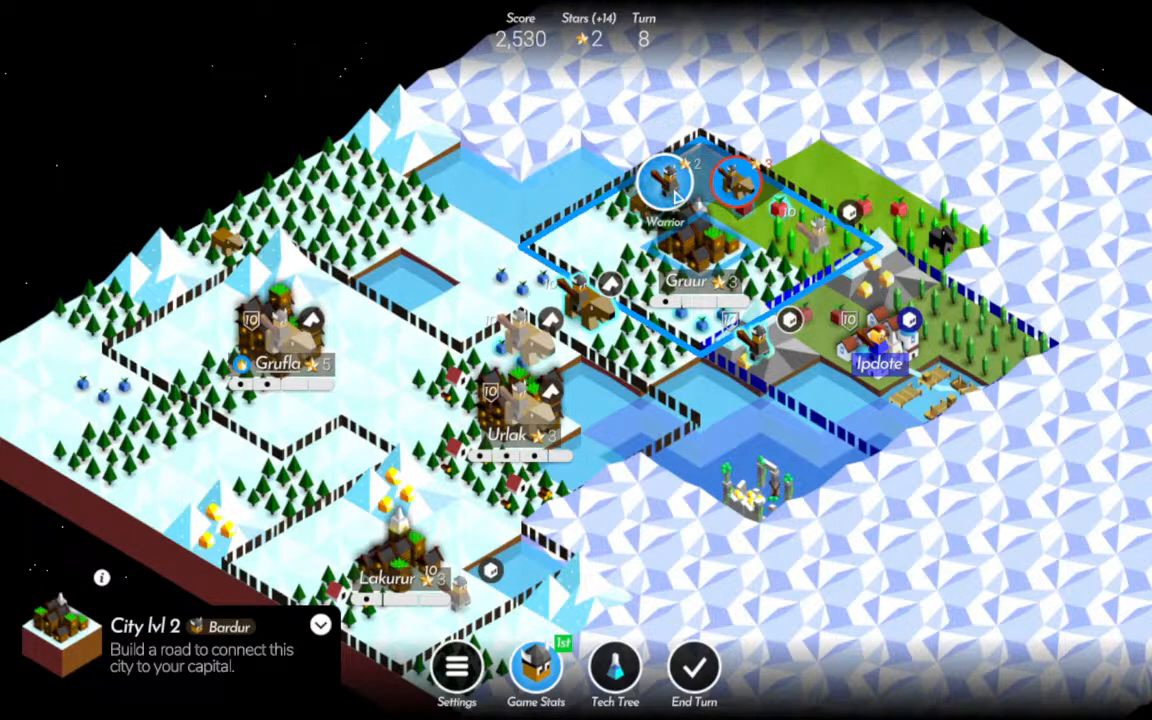
left_click(676, 196)
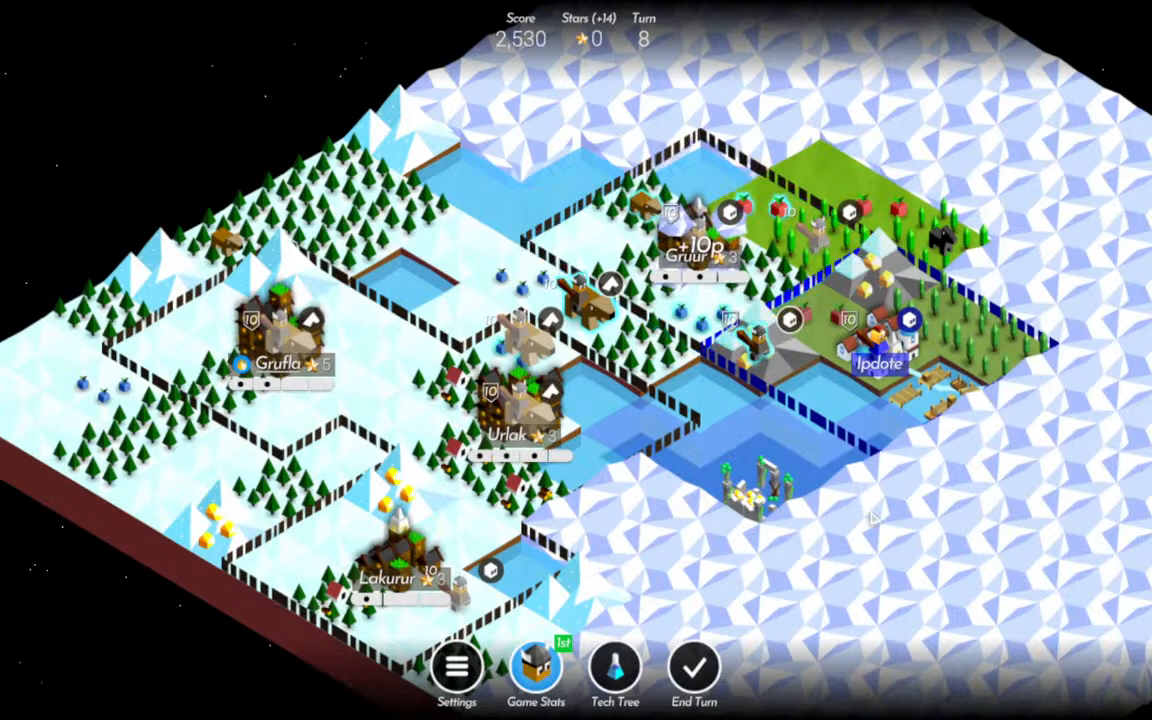
left_click(712, 679)
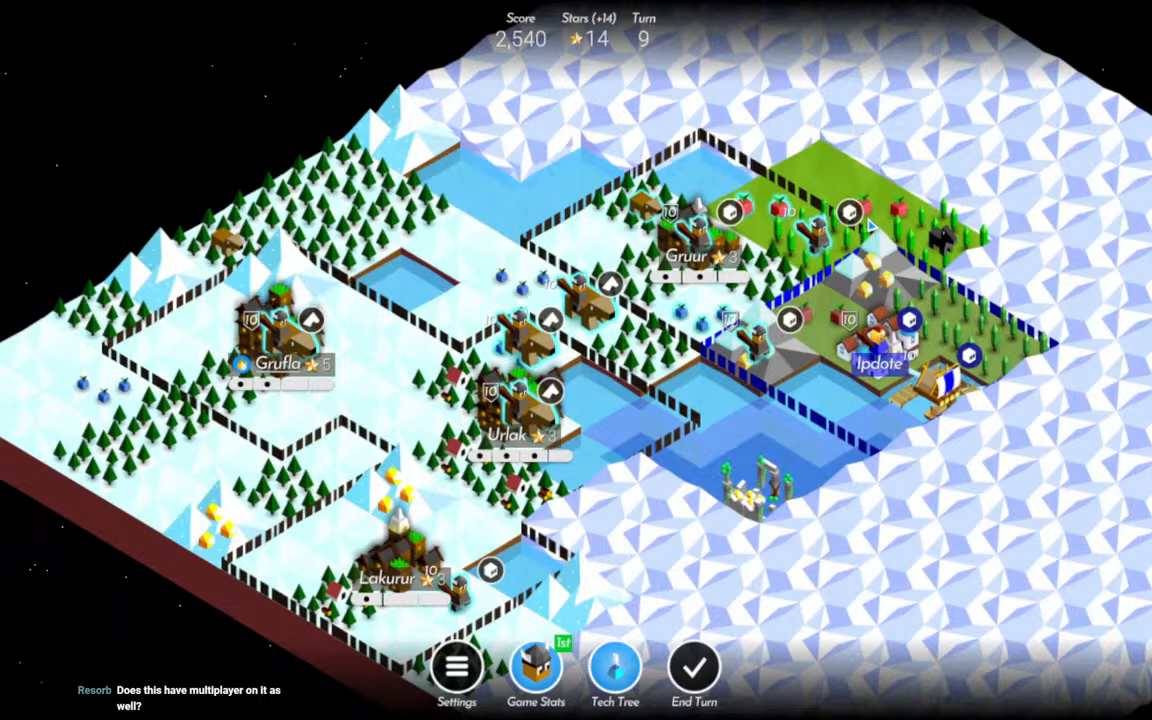
Move the eastern Warrior onto the mountain north of Ipdote, and strike Ipdote's defender with the Rider before retreating it to the green forest.
left_click(818, 238)
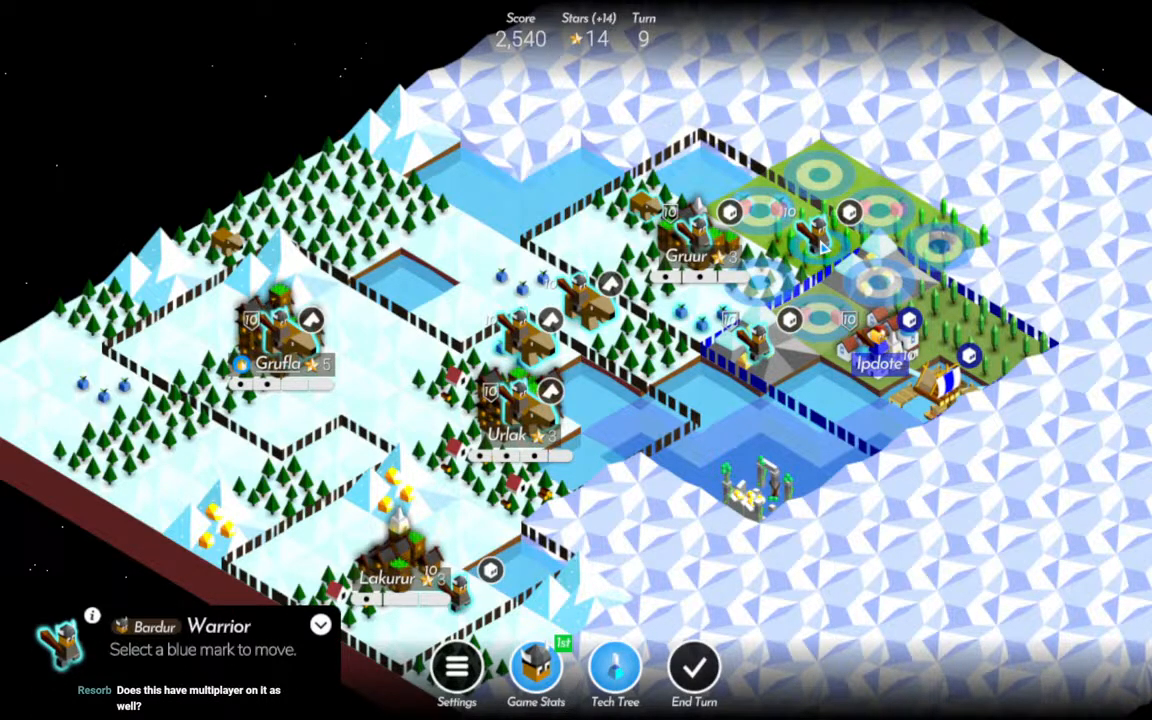
left_click(873, 293)
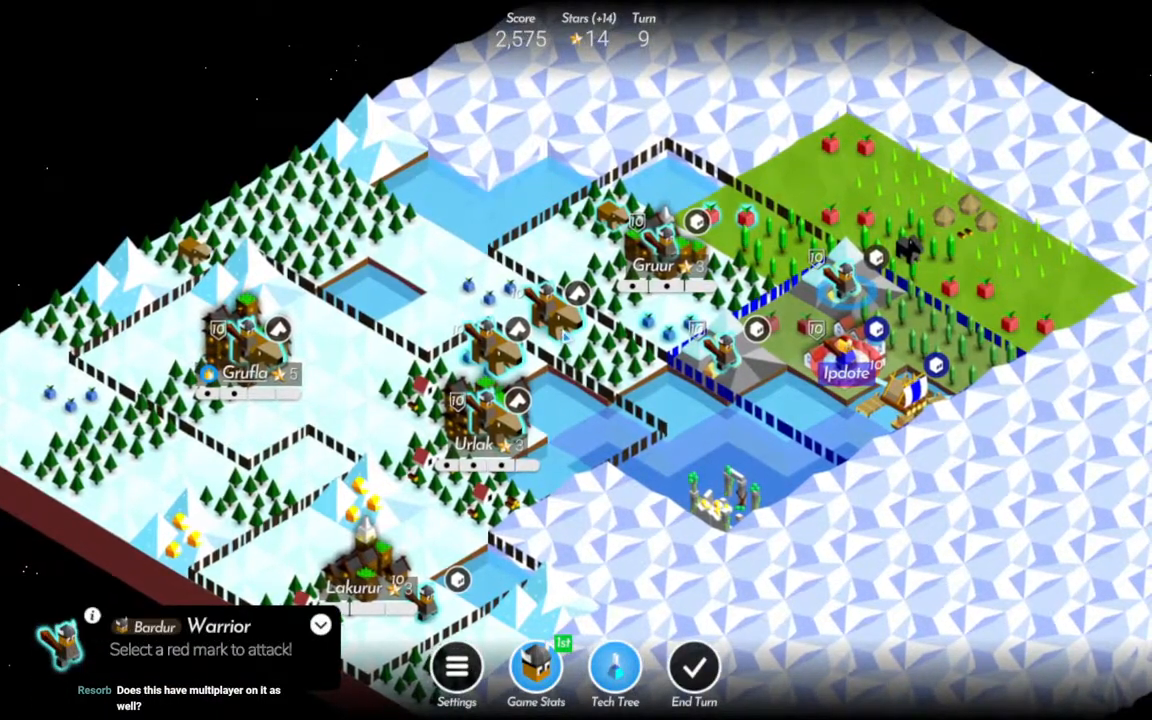
left_click(792, 330)
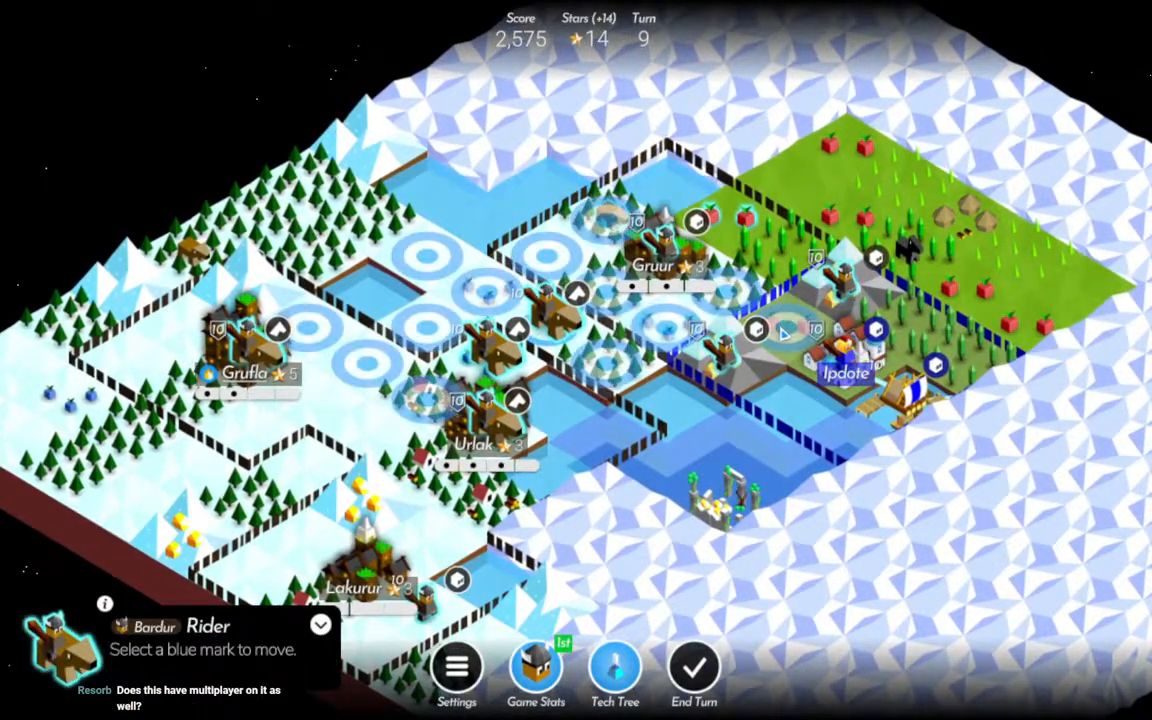
left_click(790, 240)
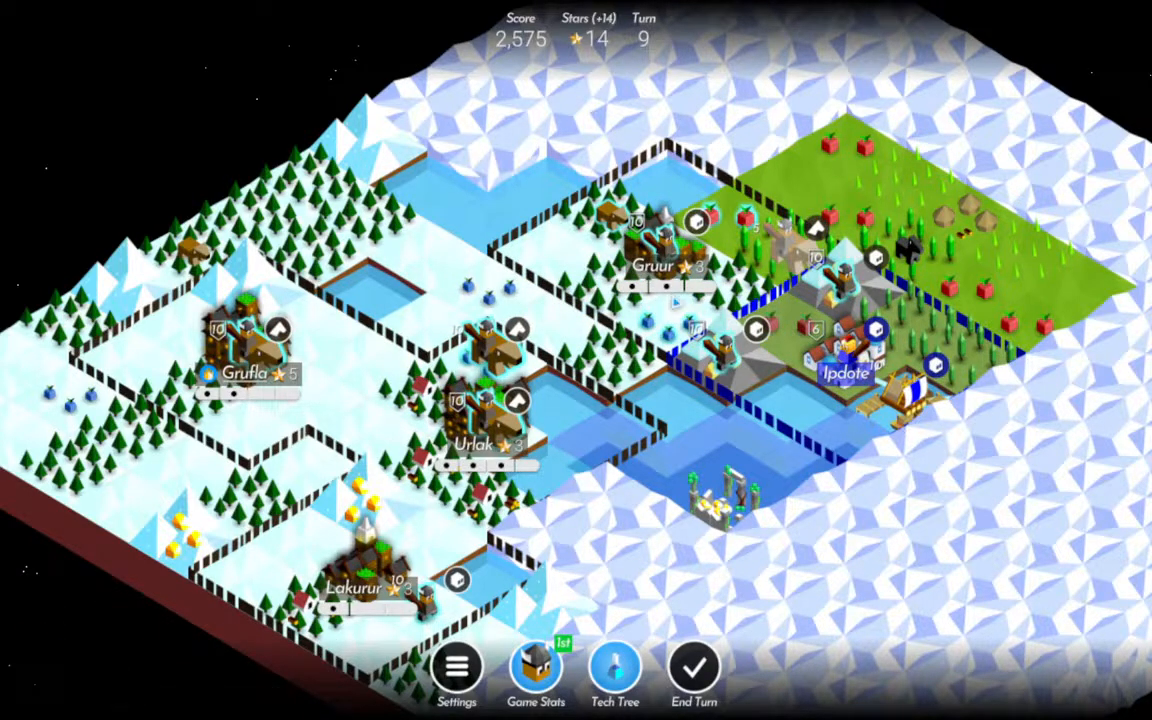
left_click(615, 666)
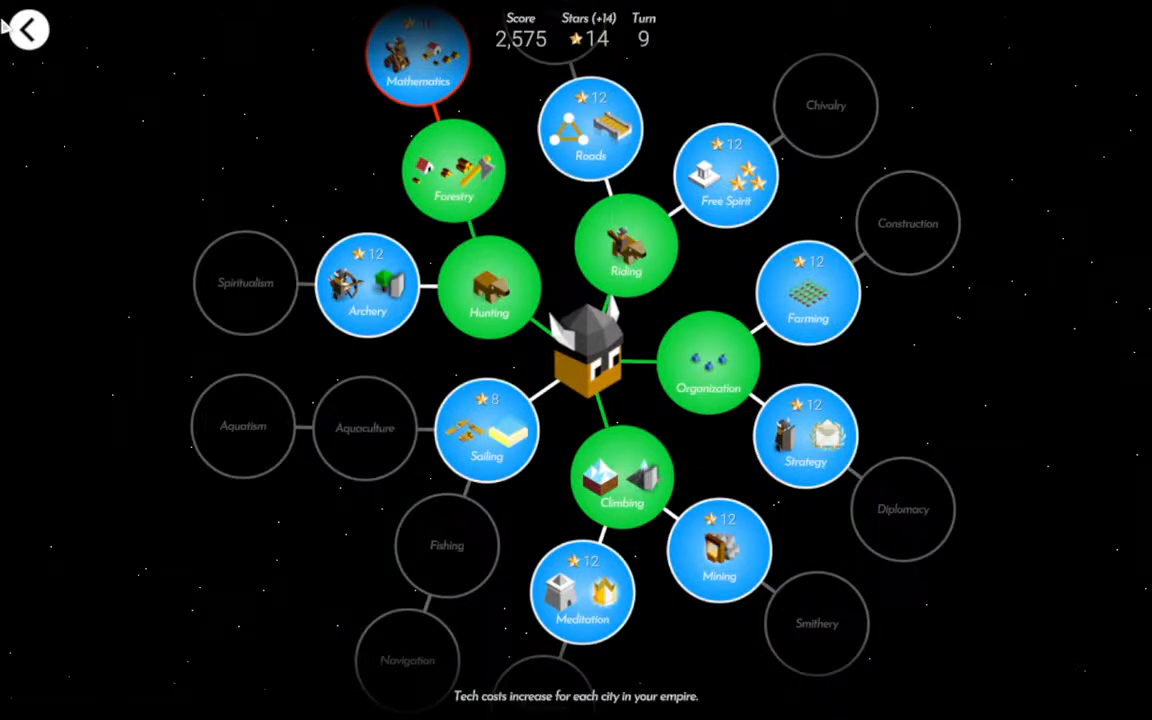
left_click(29, 36)
Harvest the fruit tiles beside Gruur, hunt its remaining wild animal, and choose Resources as the level-up reward.
left_click_drag(840, 387, 785, 409)
left_click(633, 250)
left_click(630, 185)
left_click(514, 245)
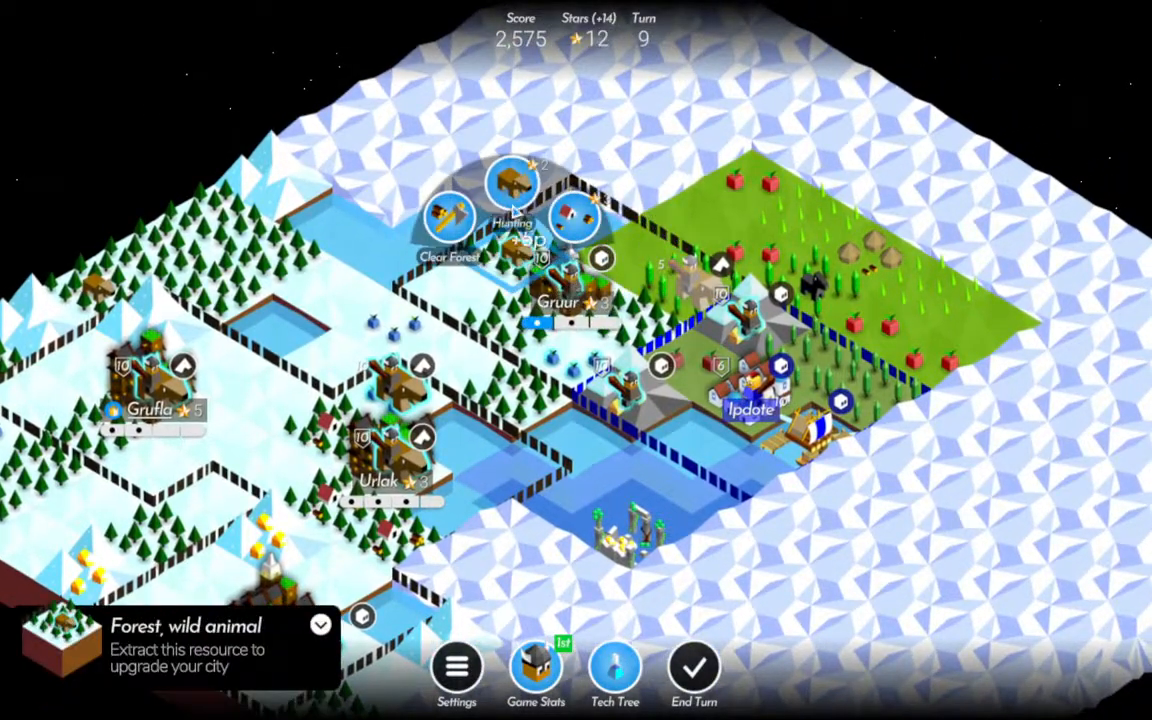
left_click(514, 185)
left_click(575, 370)
left_click(572, 300)
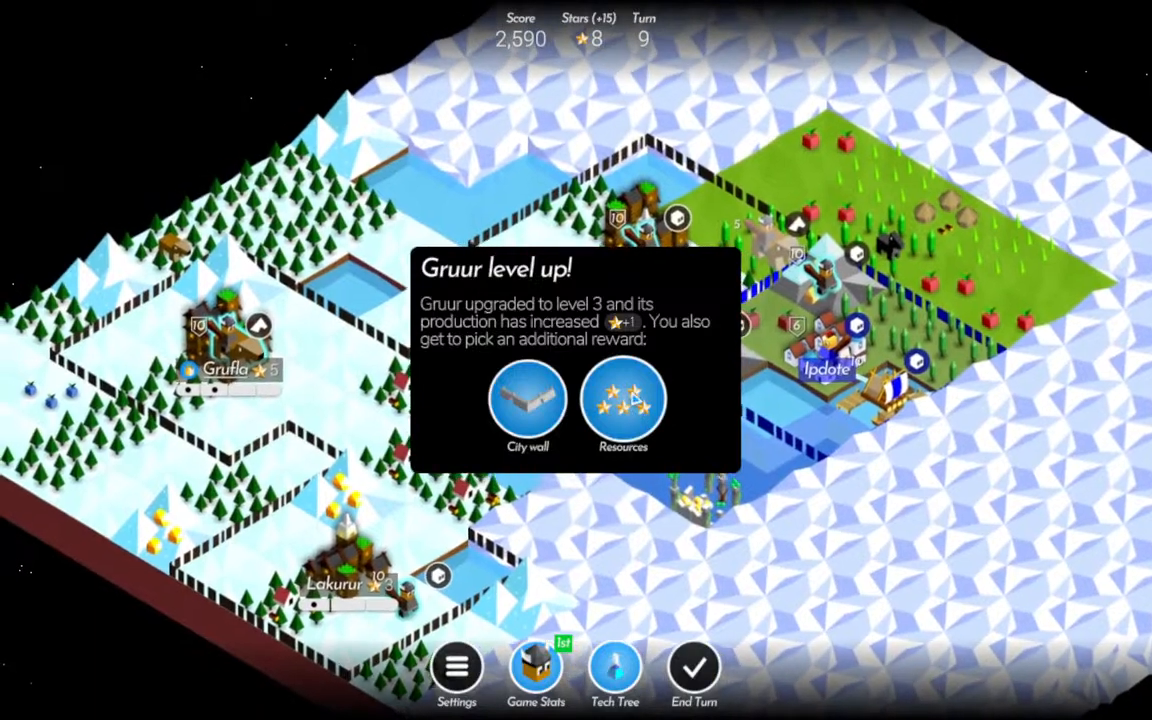
left_click(623, 399)
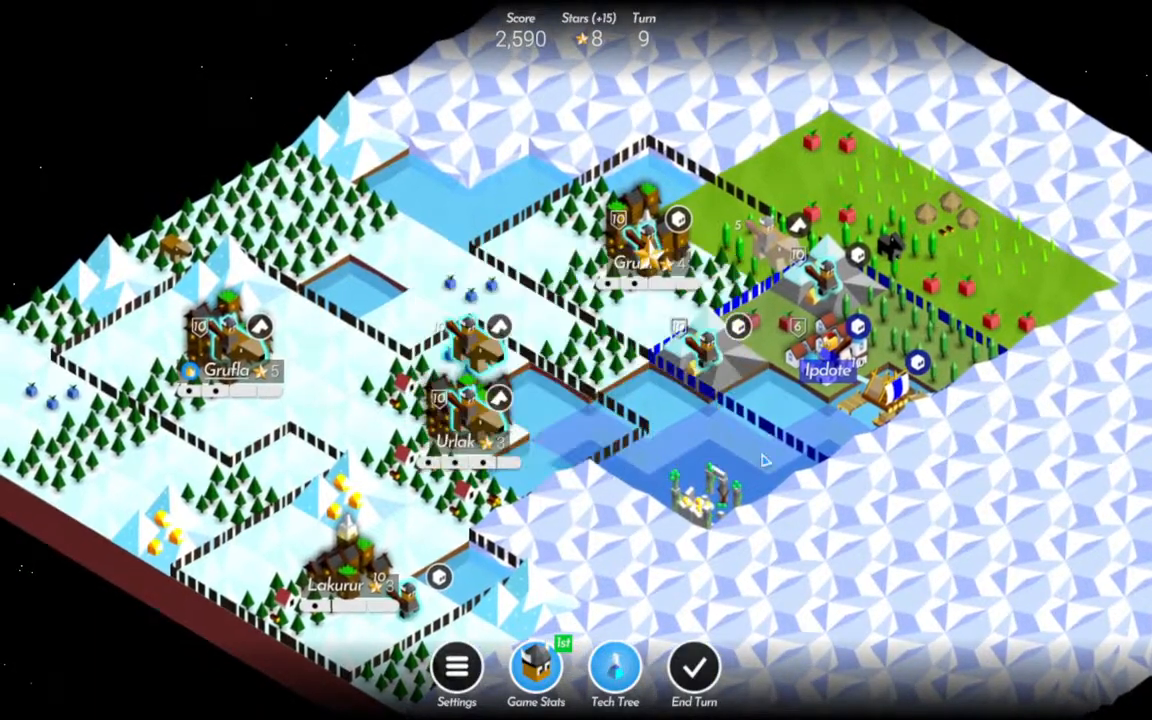
Attack Ipdote's defender with the two Warriors on the neighbouring mountains to enter the enemy city.
left_click_drag(778, 441, 783, 396)
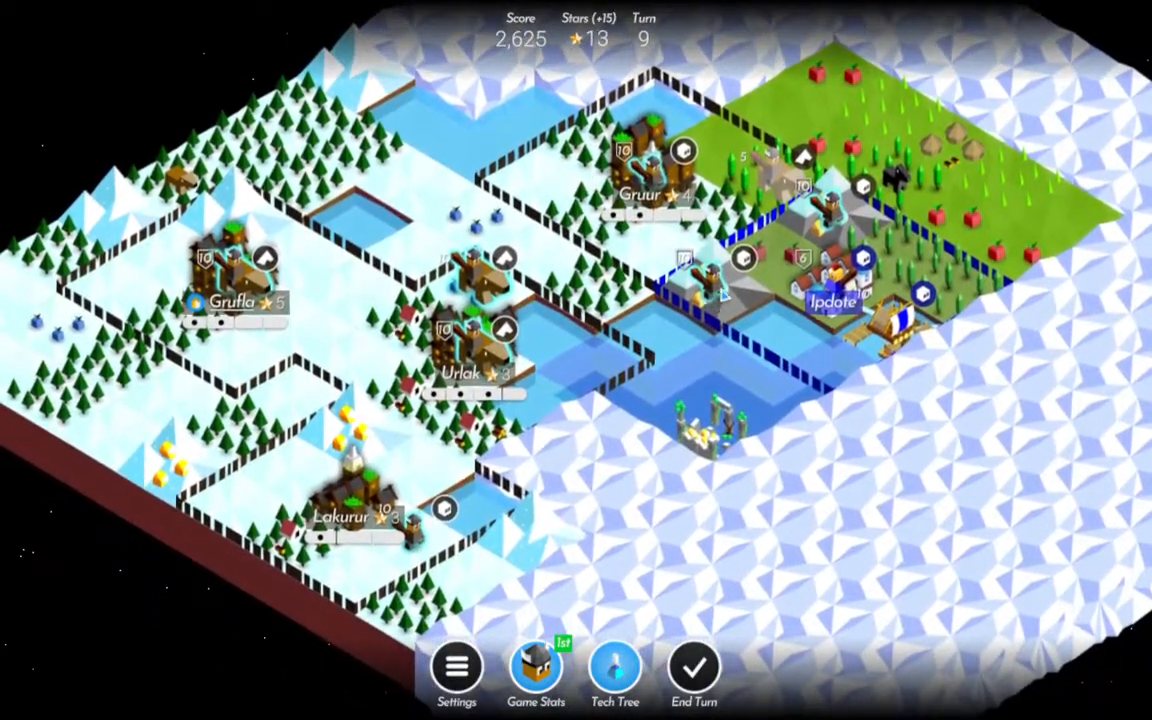
left_click(722, 293)
left_click(842, 292)
left_click(832, 216)
left_click(850, 291)
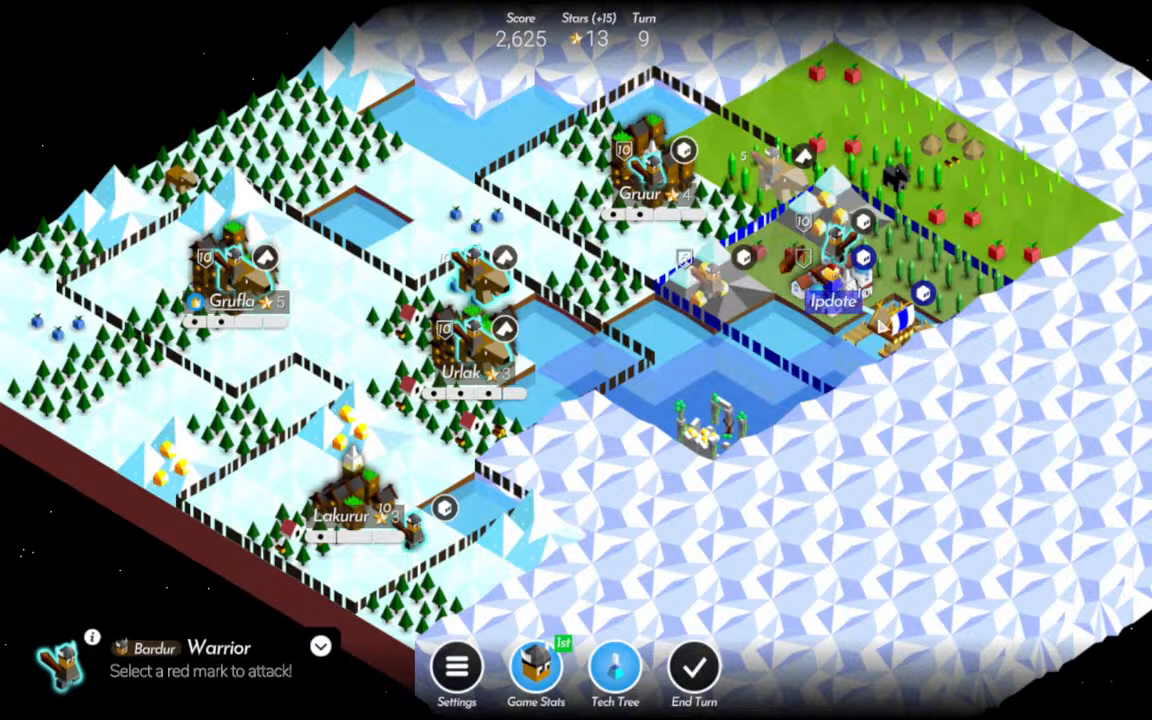
left_click_drag(850, 291, 828, 322)
left_click(597, 422)
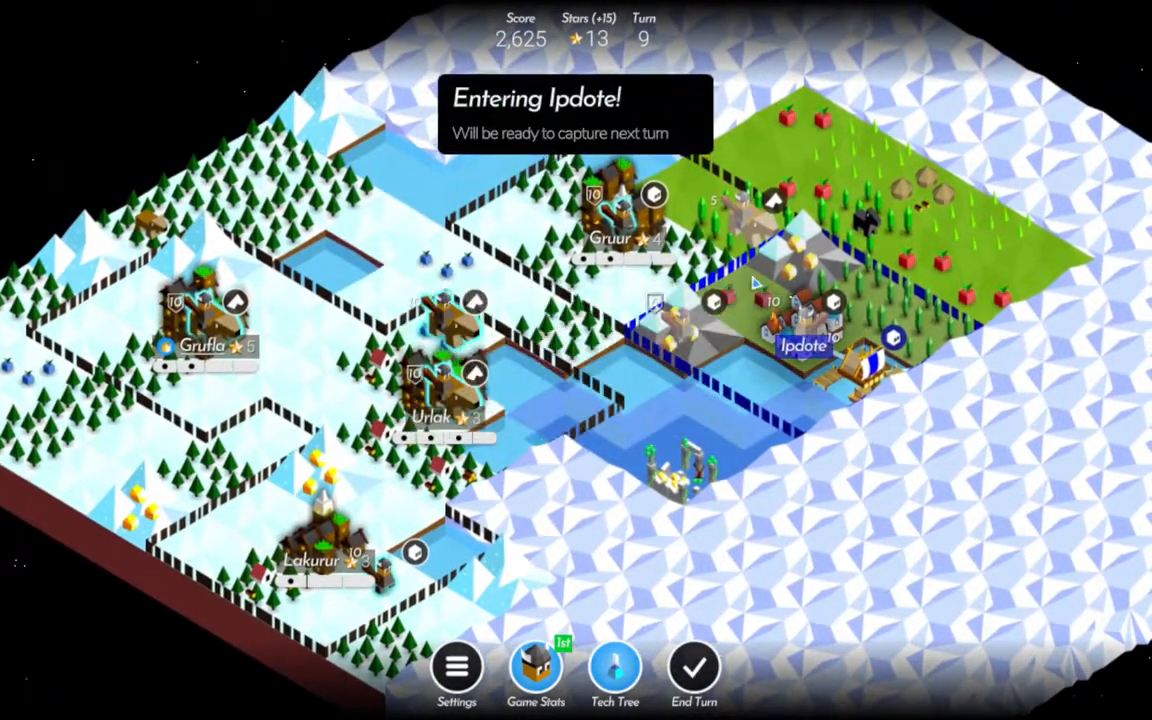
Check the available technologies in the tech tree and the scores and tasks in the game stats.
left_click_drag(697, 277, 690, 322)
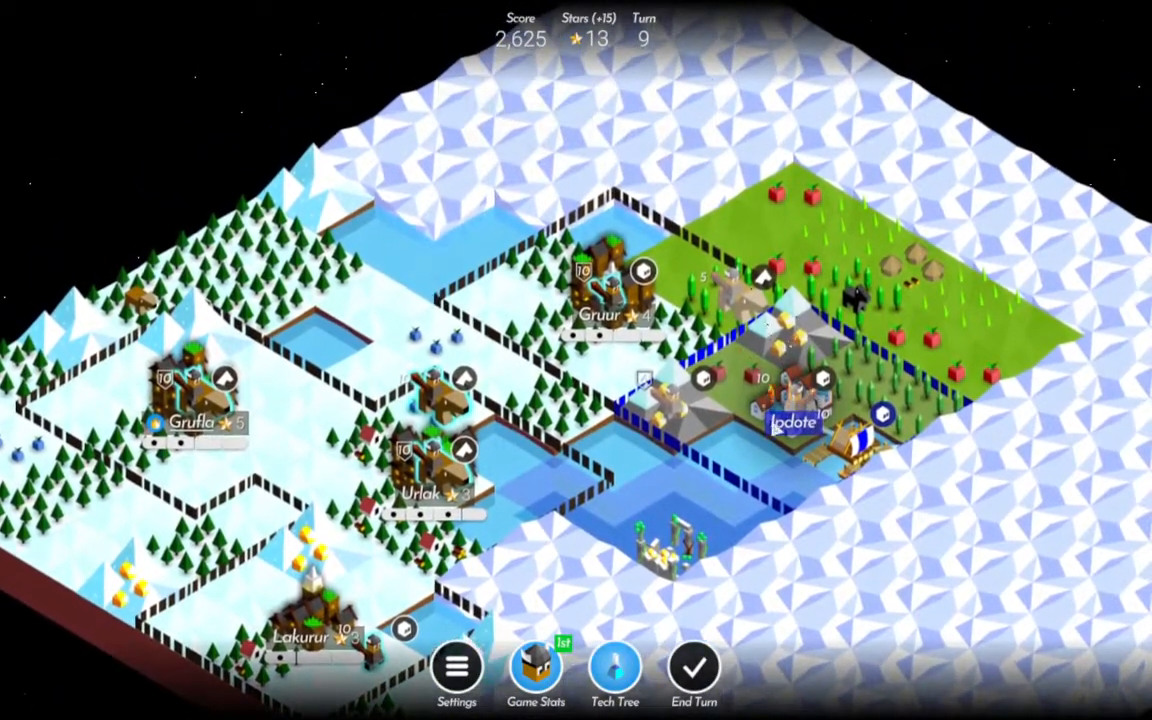
left_click(628, 666)
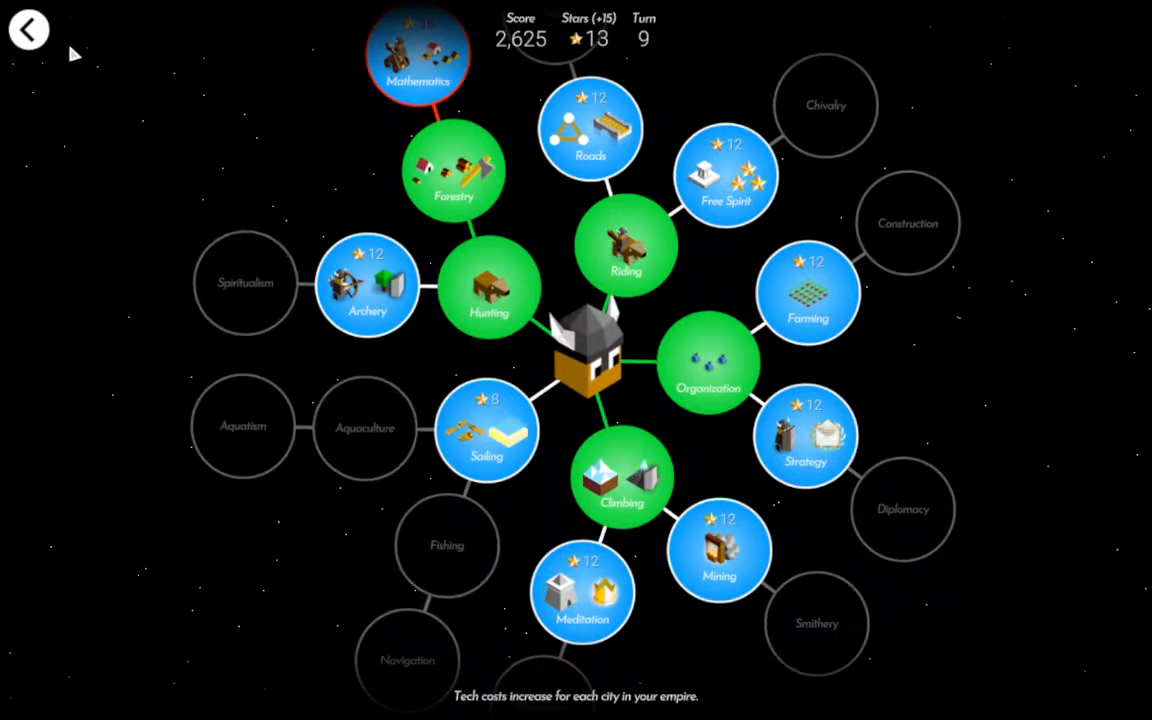
left_click(29, 30)
left_click(536, 666)
left_click_drag(818, 561, 761, 262)
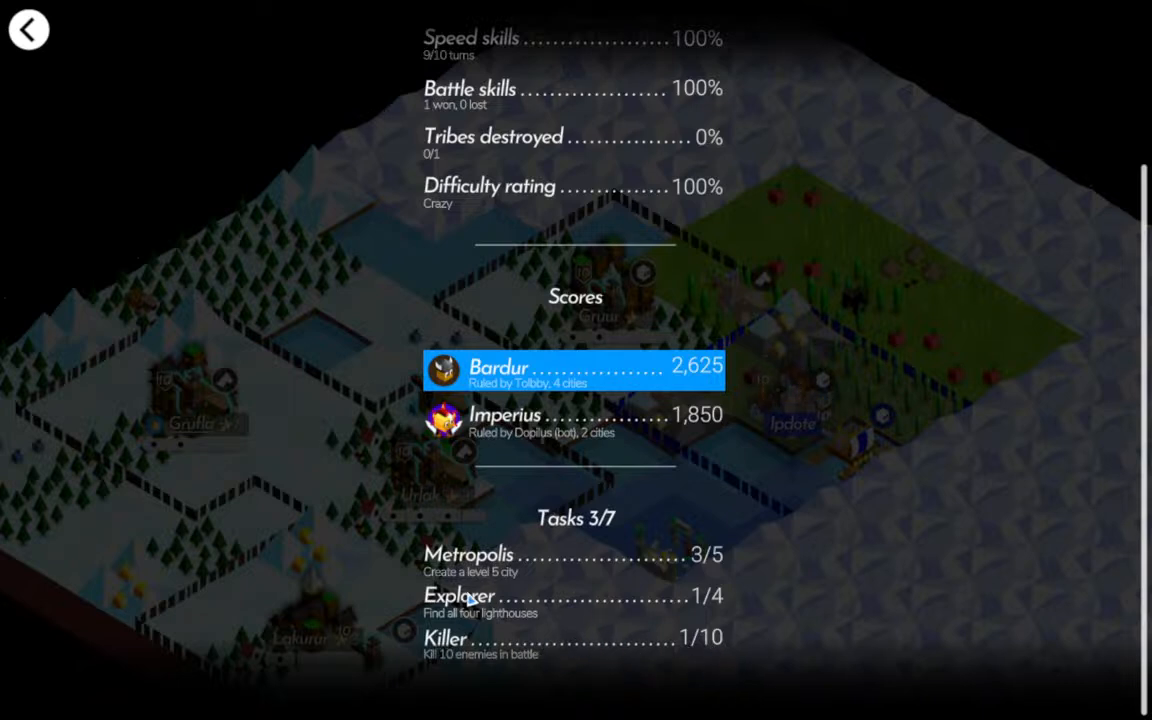
left_click(40, 46)
Move the Warrior near Lakurur onto the mountain beyond the city's eastern border.
left_click_drag(400, 580, 453, 432)
left_click(436, 488)
left_click(556, 500)
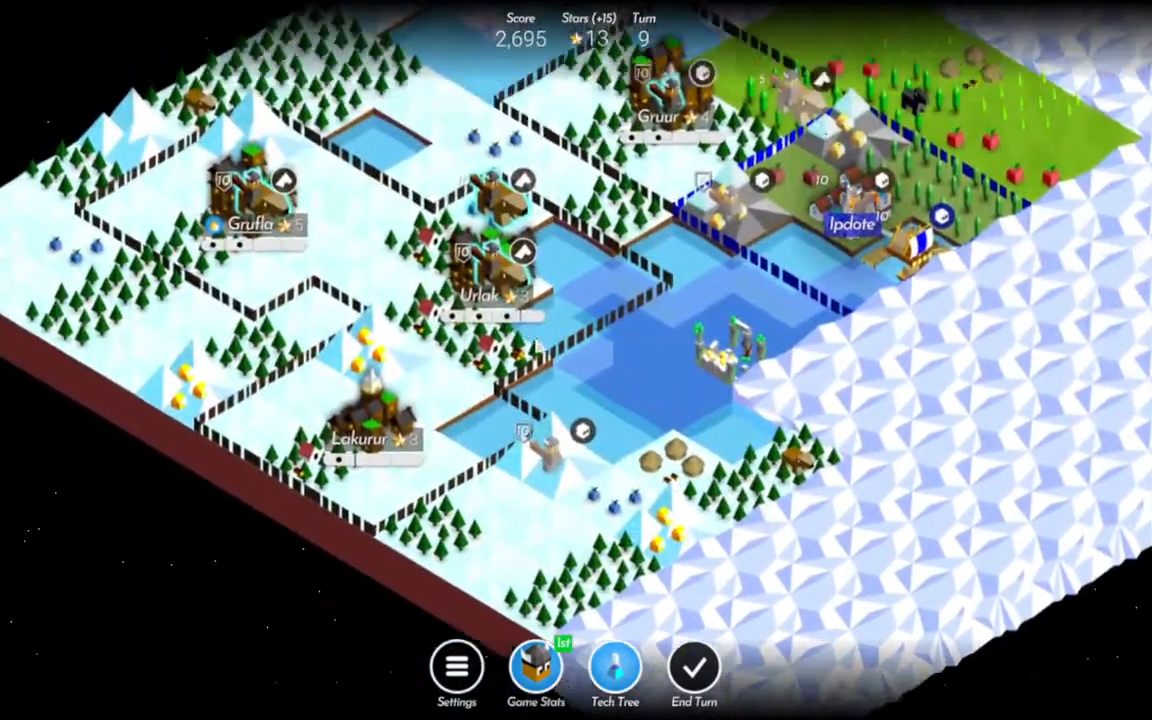
Move the two Riders at Urlak east toward Ipdote and the Gruur Warrior onto the grass tile northeast of its city.
left_click_drag(536, 345, 529, 420)
left_click(482, 375)
left_click(598, 312)
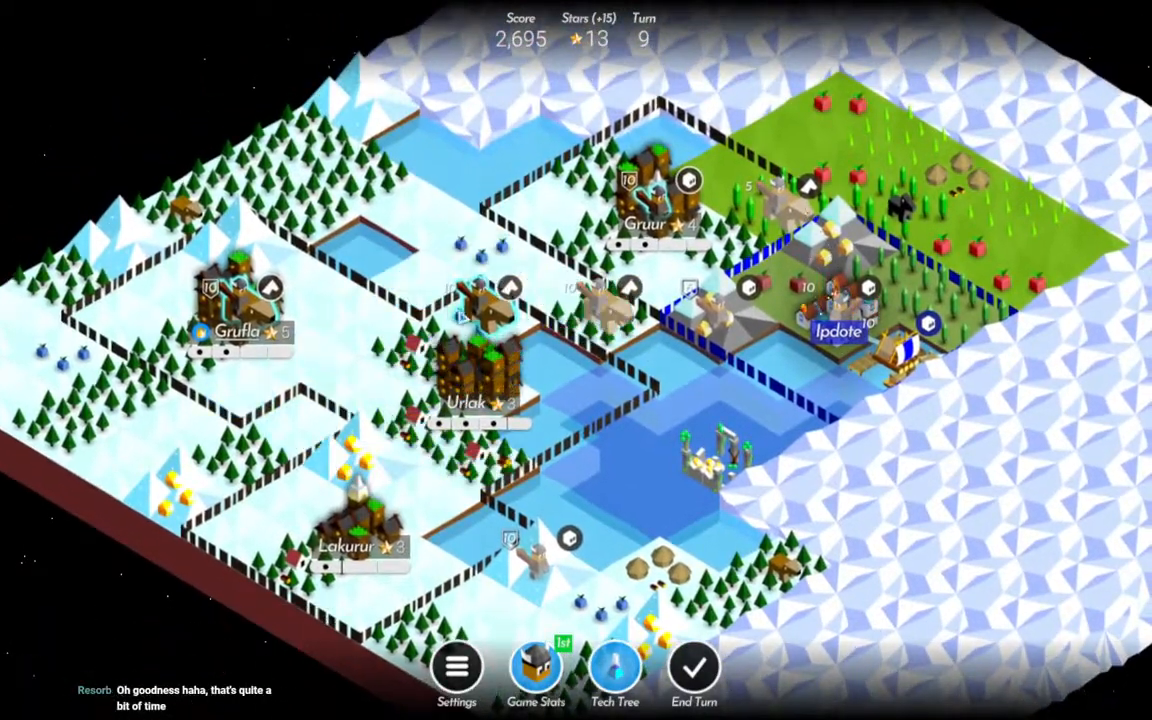
left_click(482, 308)
left_click(665, 286)
left_click(657, 203)
left_click(719, 177)
Build Lumber Huts on the four forest tiles around Gruur to level up the city.
left_click_drag(793, 234, 805, 330)
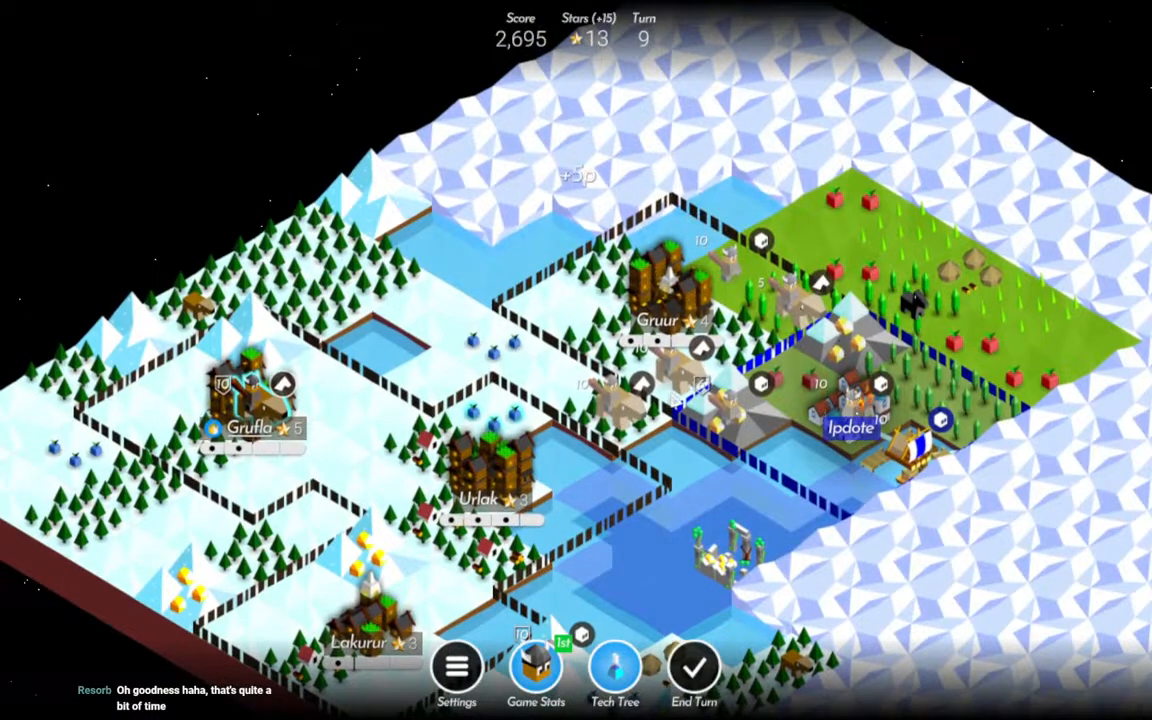
left_click(787, 312)
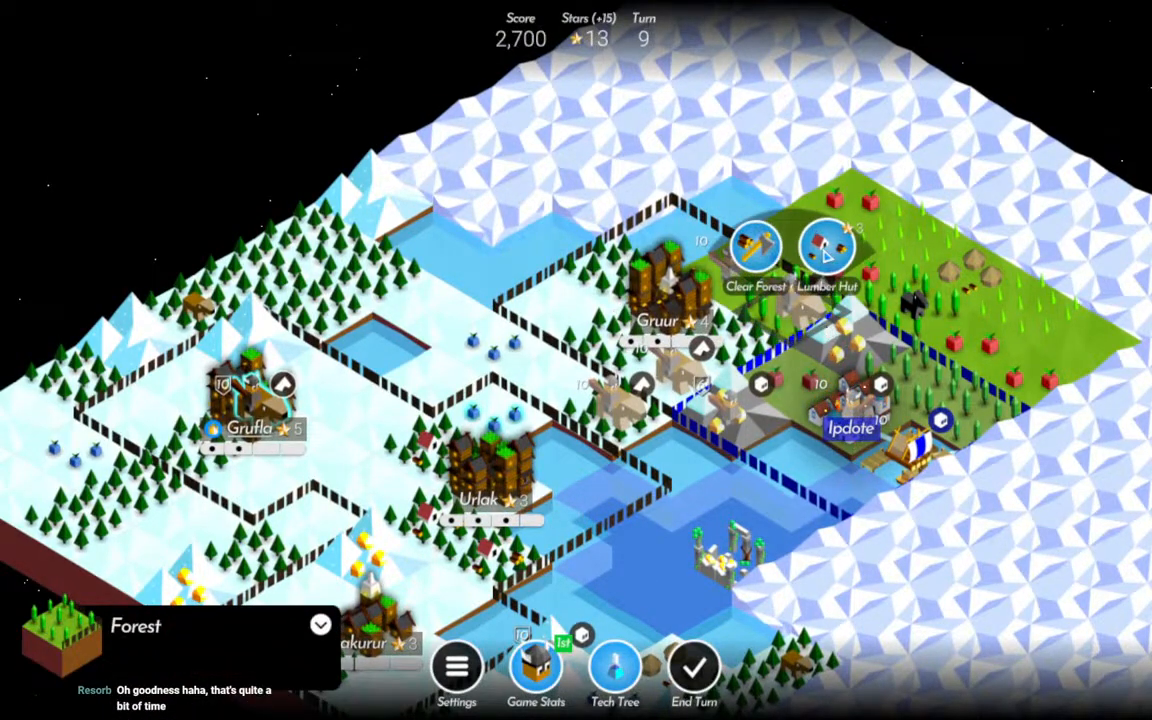
left_click(828, 250)
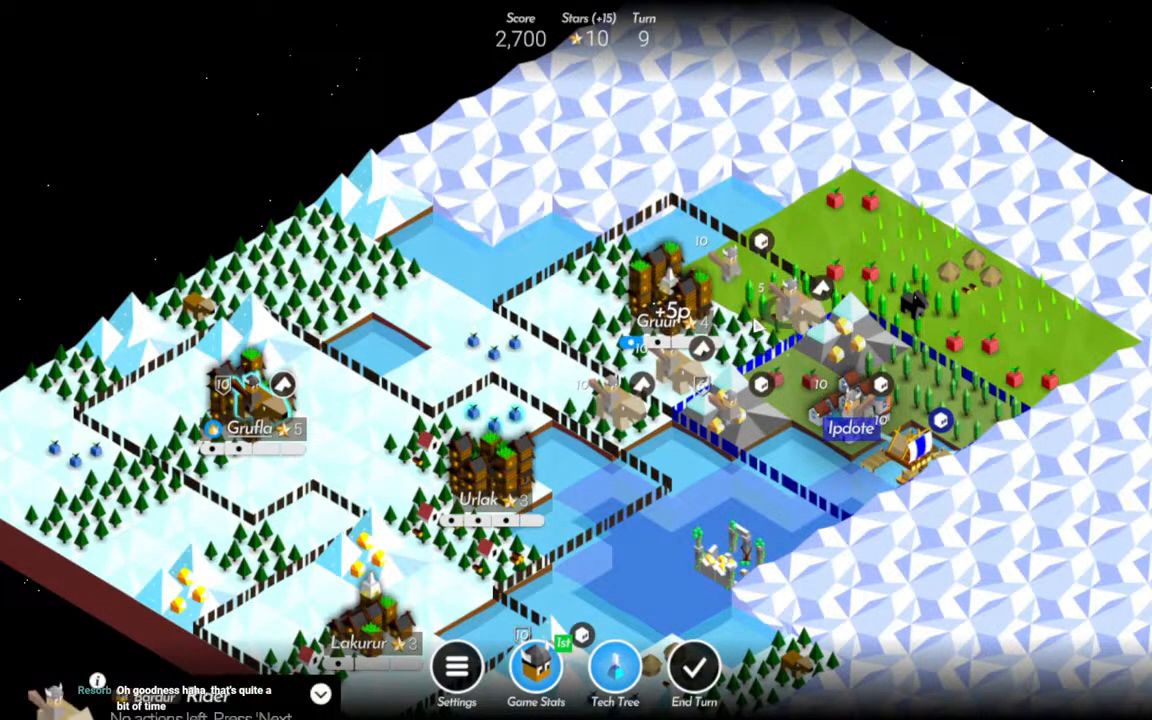
left_click(740, 318)
left_click(740, 318)
left_click(766, 283)
left_click(617, 322)
left_click(643, 284)
left_click(620, 279)
left_click(647, 212)
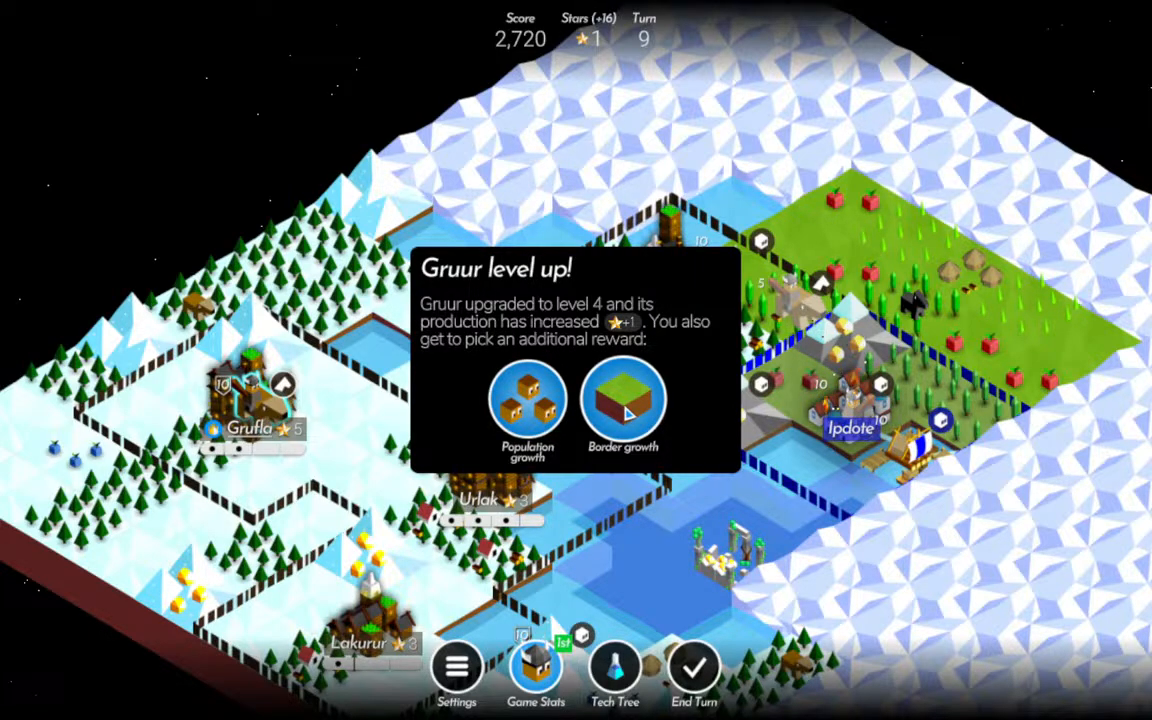
Choose Population growth as Gruur's level 4 reward.
left_click_drag(781, 498, 964, 370)
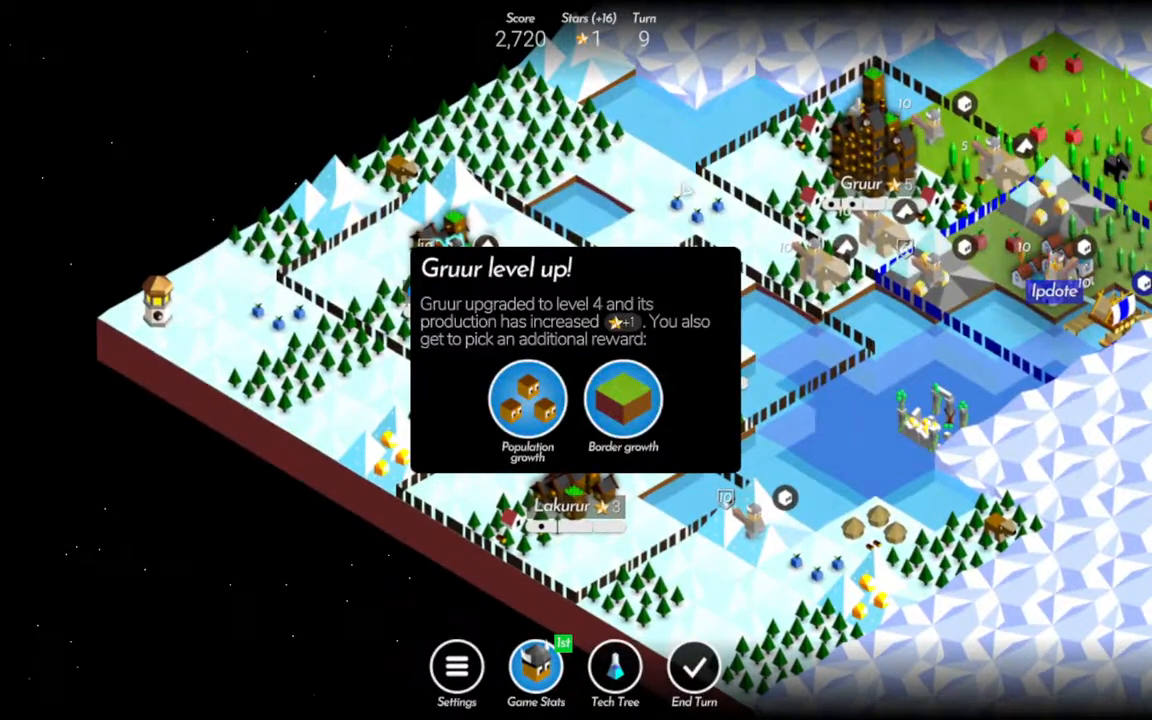
left_click_drag(977, 193, 946, 217)
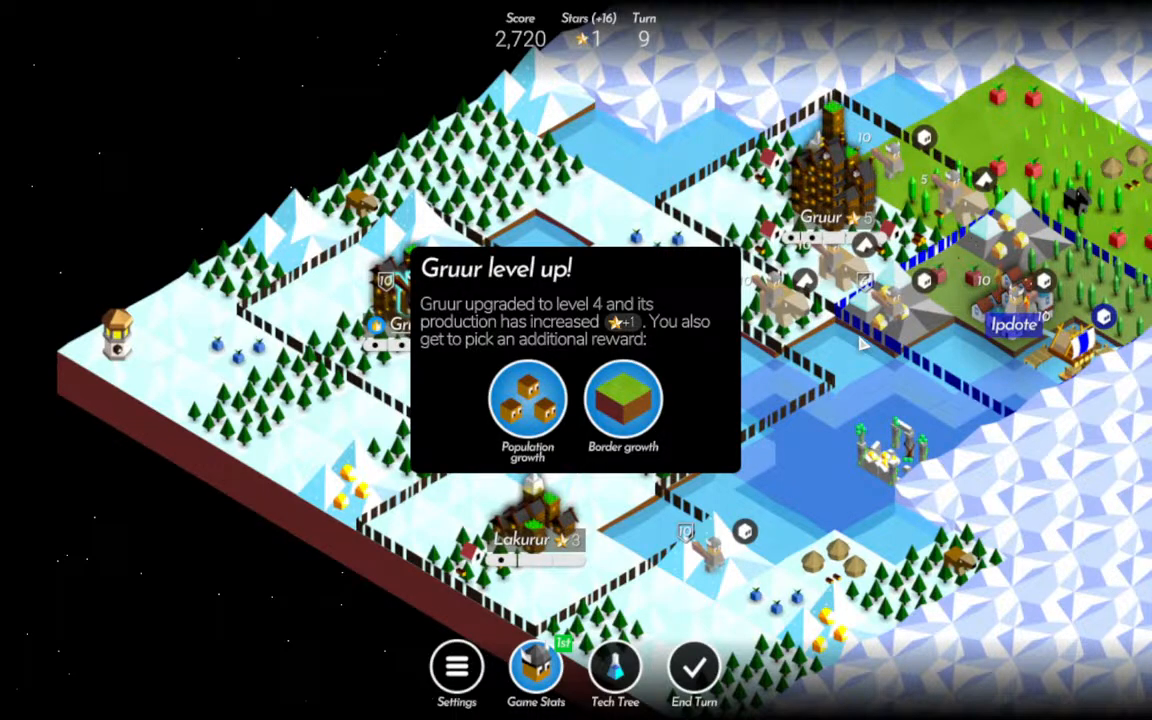
left_click_drag(955, 257, 957, 290)
left_click_drag(1010, 222, 952, 188)
left_click_drag(1030, 198, 979, 242)
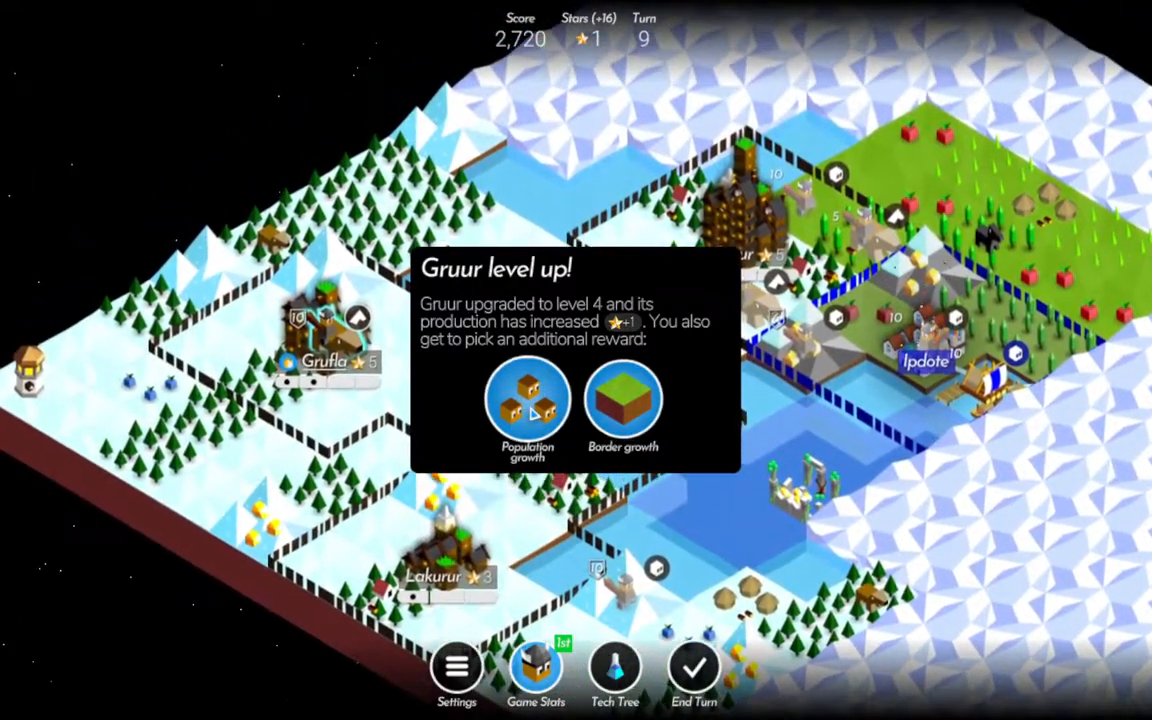
left_click(618, 416)
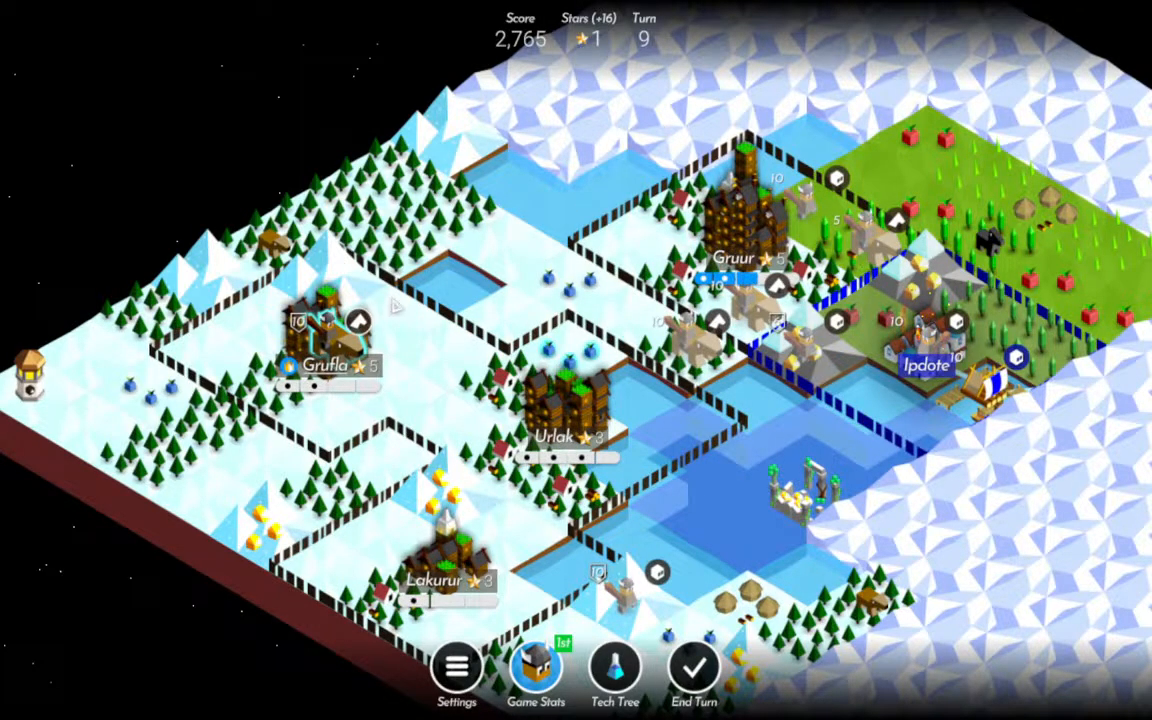
Move the Rider from Grufla to the berry tile north of Urlak and end turn 9.
left_click(326, 326)
left_click(515, 318)
left_click_drag(689, 470, 617, 352)
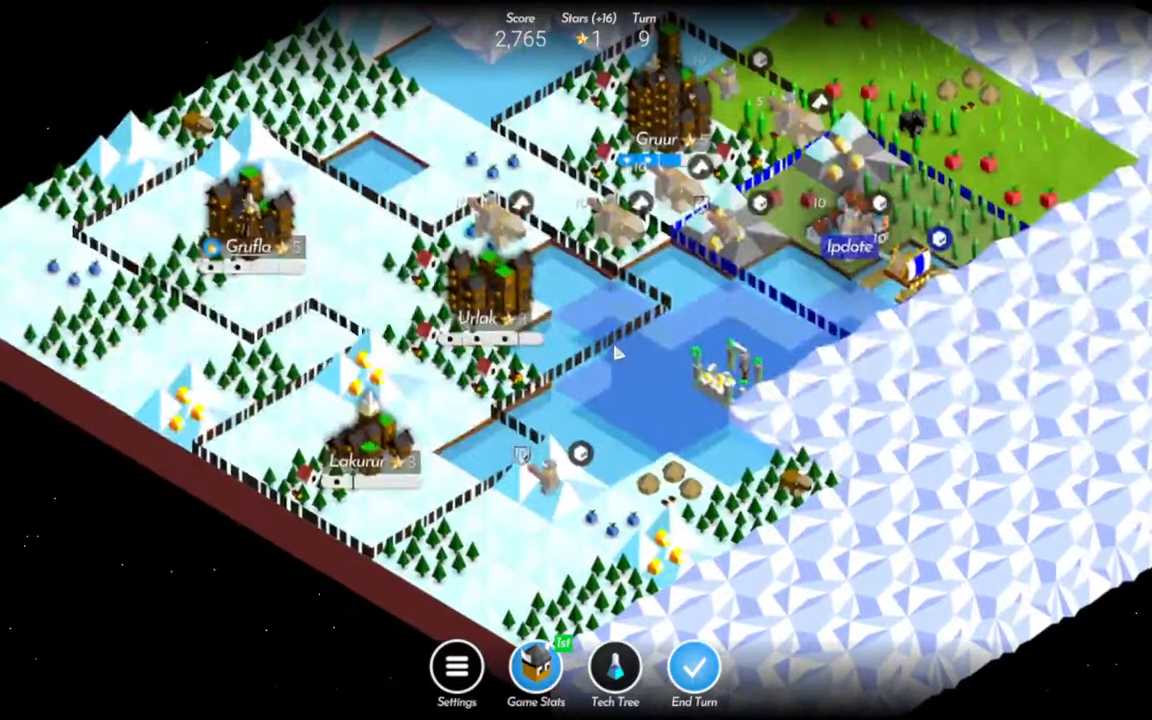
left_click_drag(682, 285, 672, 428)
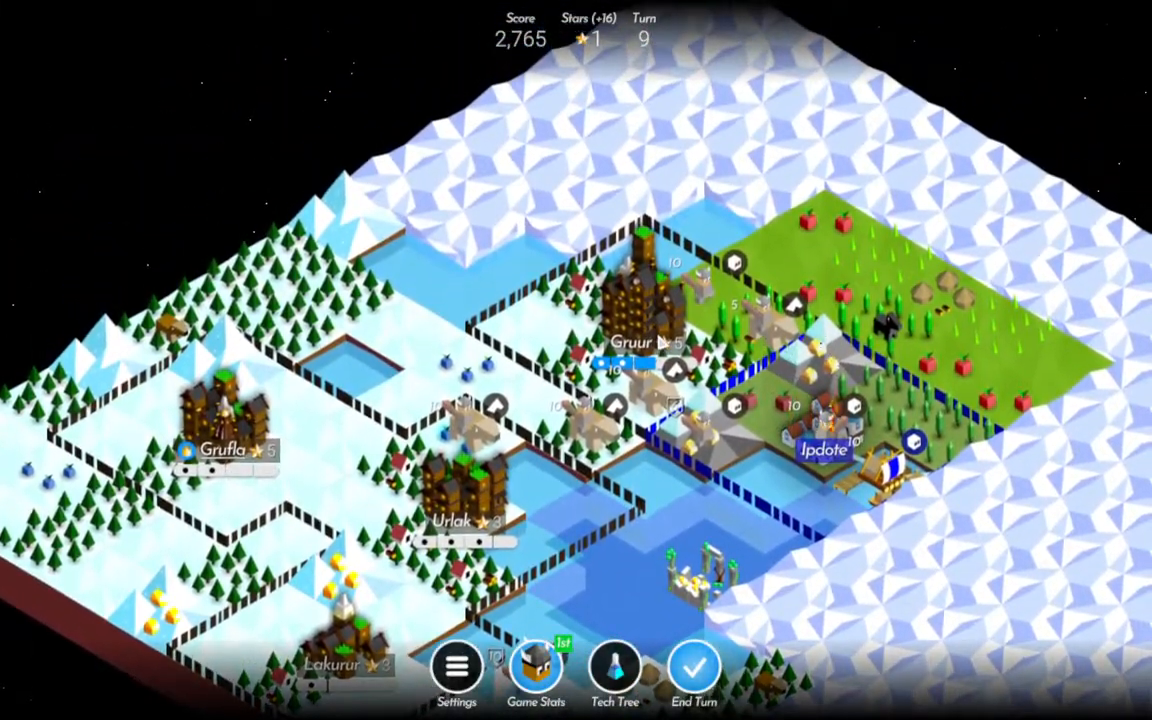
left_click(700, 672)
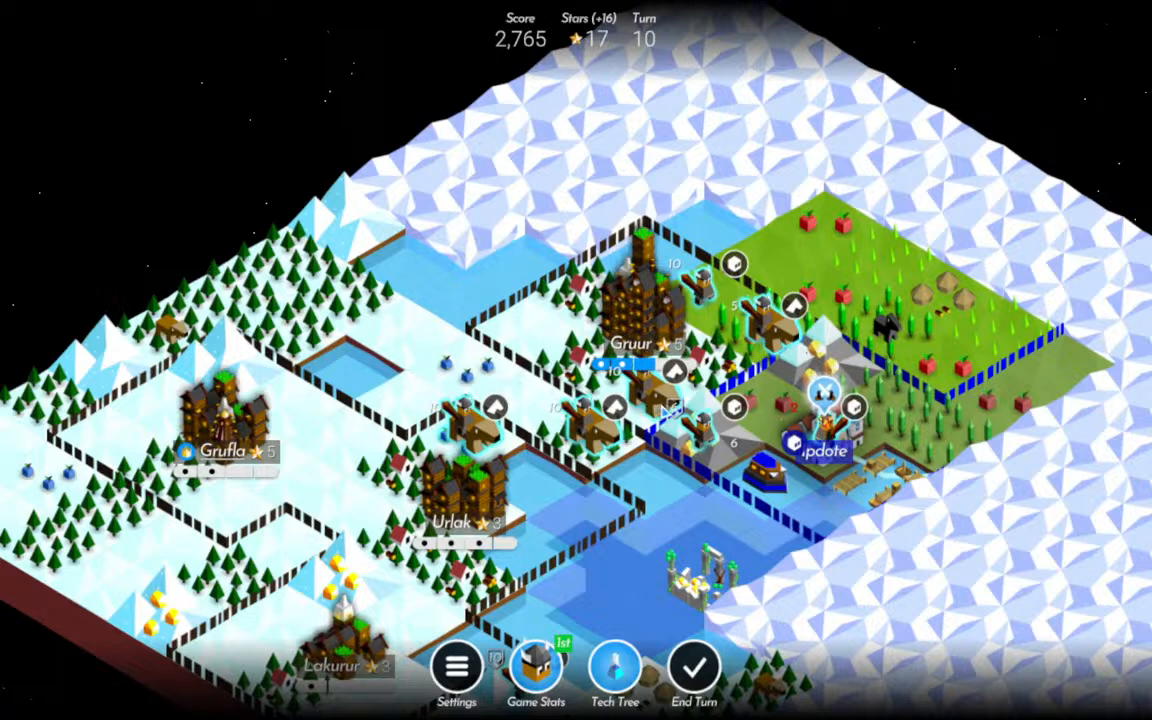
Move the Rider south of Gruur onto the fruit tile northwest of Ipdote and attack the enemy ship from there.
left_click(700, 446)
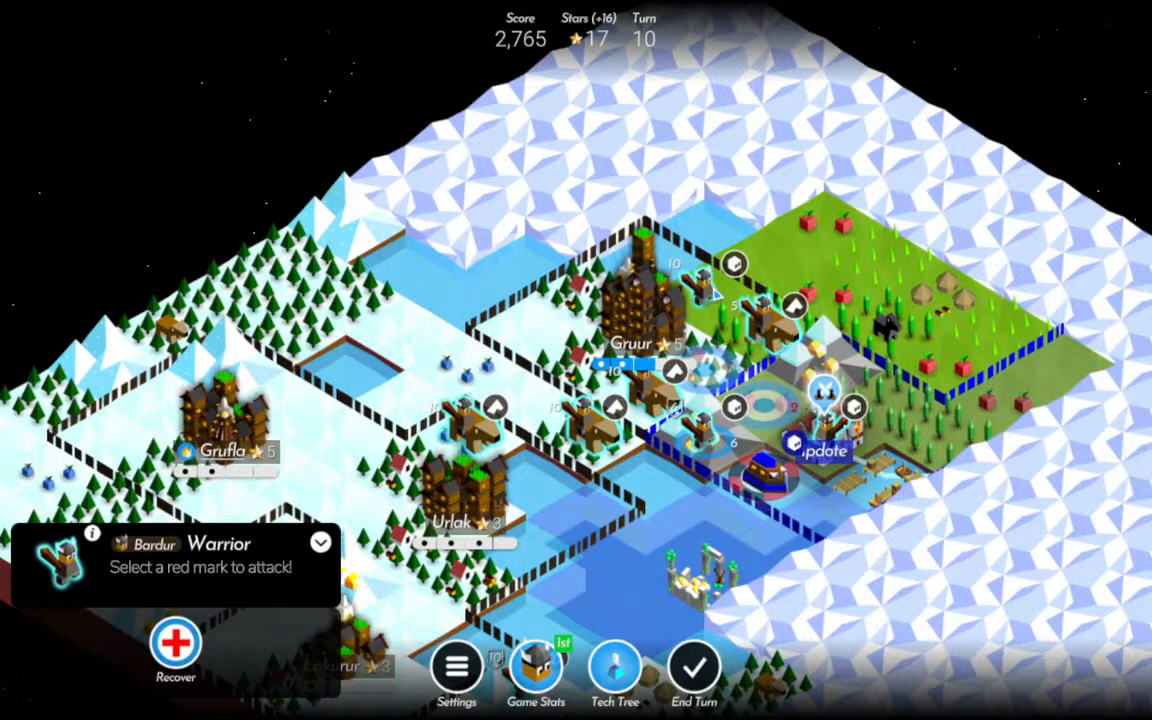
left_click(650, 396)
left_click(765, 408)
left_click(766, 478)
Move the Rider east of Gruur into the eastern village and the Rider beside Ipdote onto the mountain north of that city.
left_click(772, 329)
left_click(943, 292)
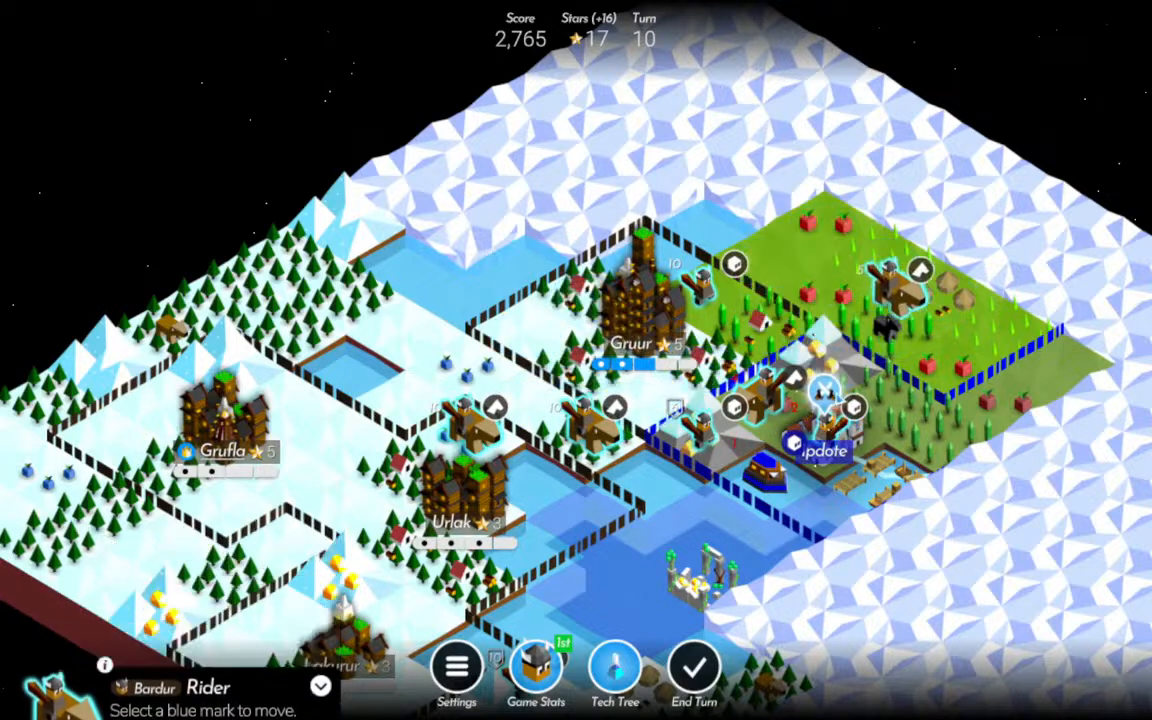
left_click(762, 402)
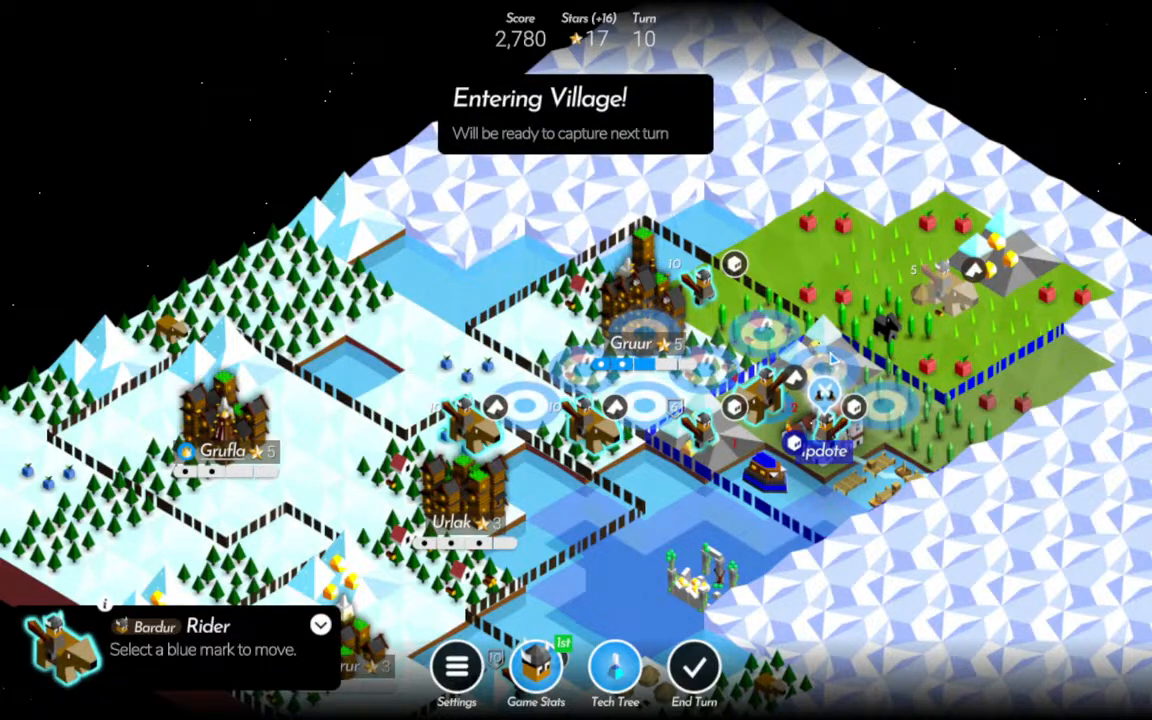
left_click(827, 355)
Attack the enemy ship with the Warrior on the mountain west of Ipdote and move Gruur's grassland Warrior one tile northeast.
left_click(700, 428)
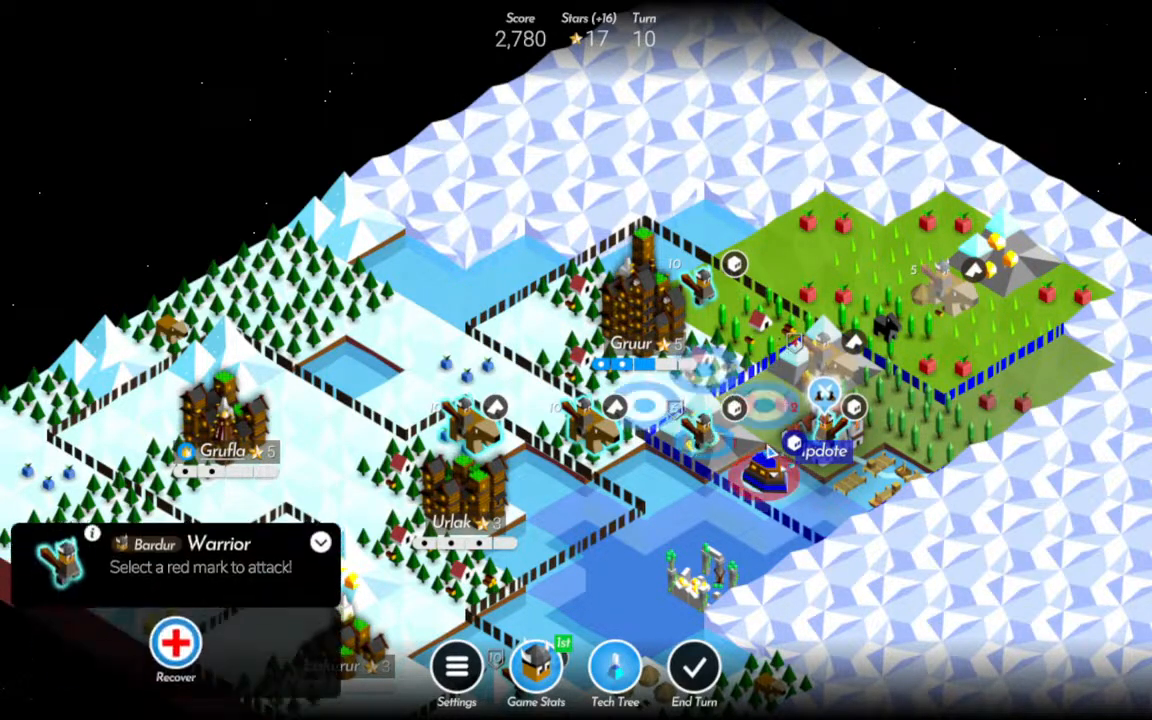
left_click(768, 488)
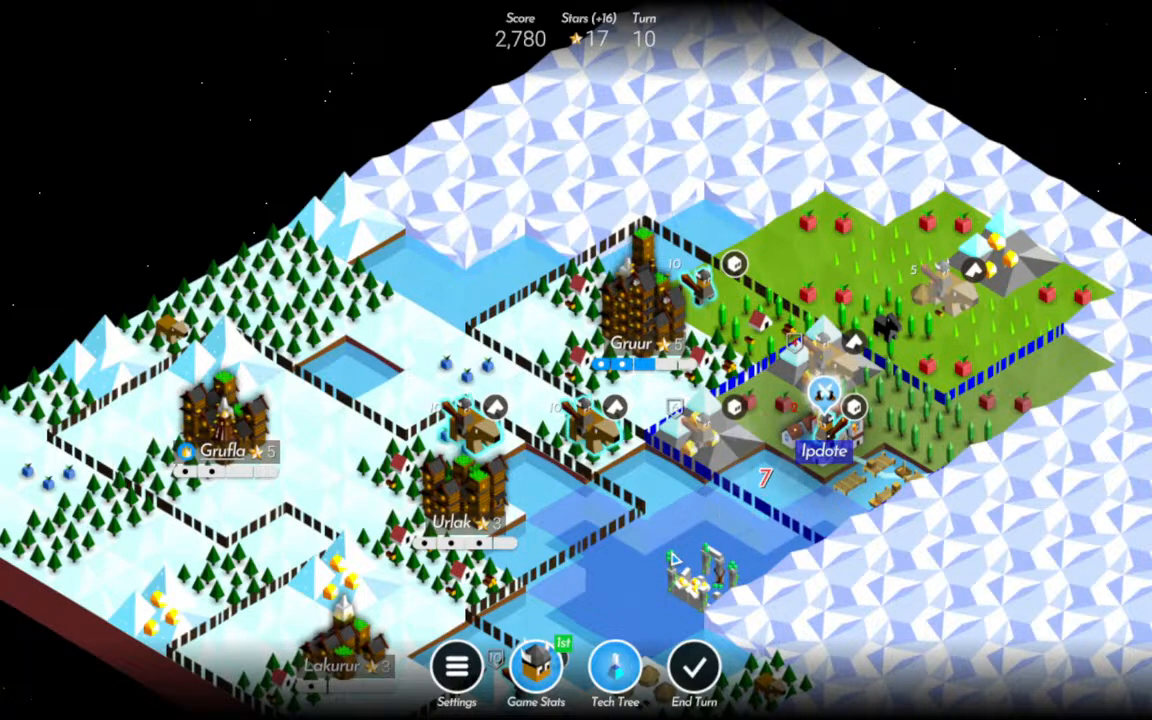
left_click_drag(738, 532, 650, 519)
left_click(584, 265)
left_click(633, 240)
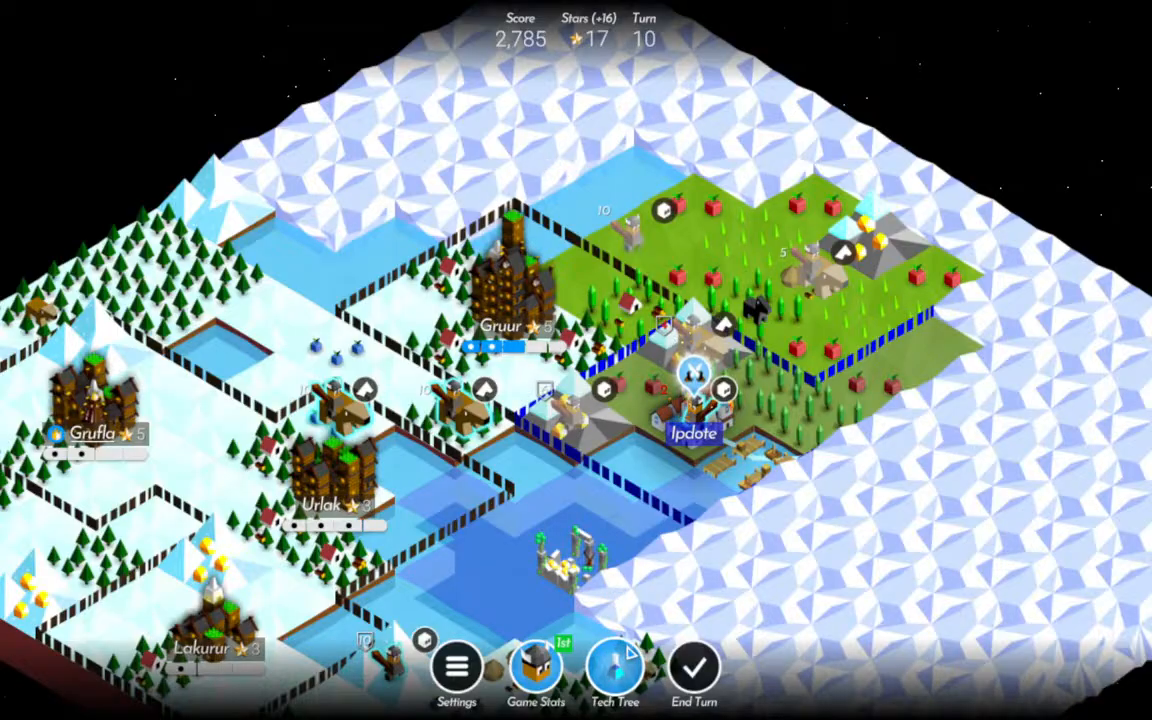
Review what Mathematics enables in the tech tree and research it for 16 stars.
left_click(617, 664)
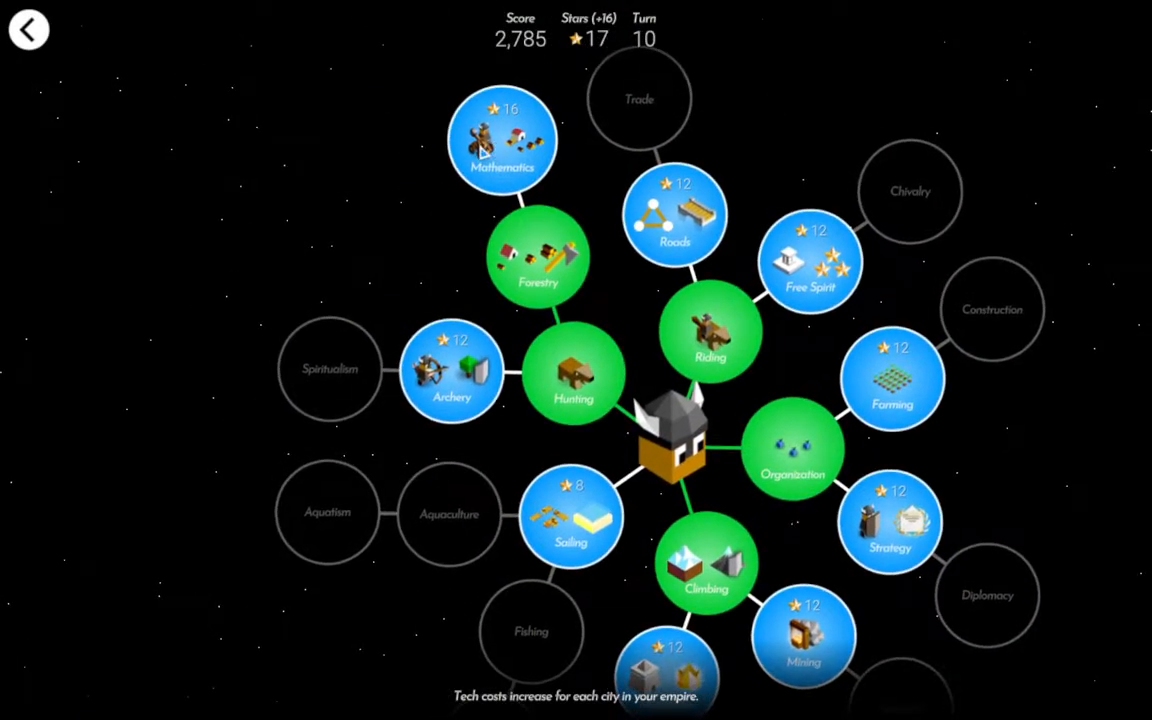
key("Escape")
left_click_drag(530, 278, 648, 302)
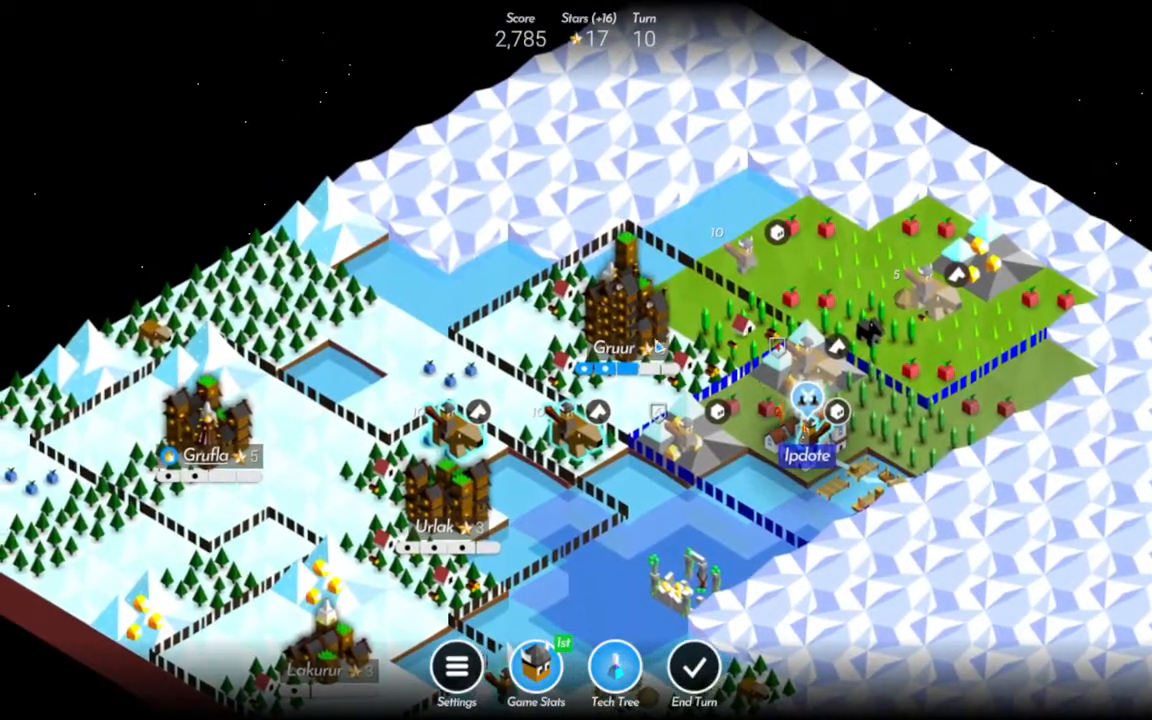
left_click(640, 665)
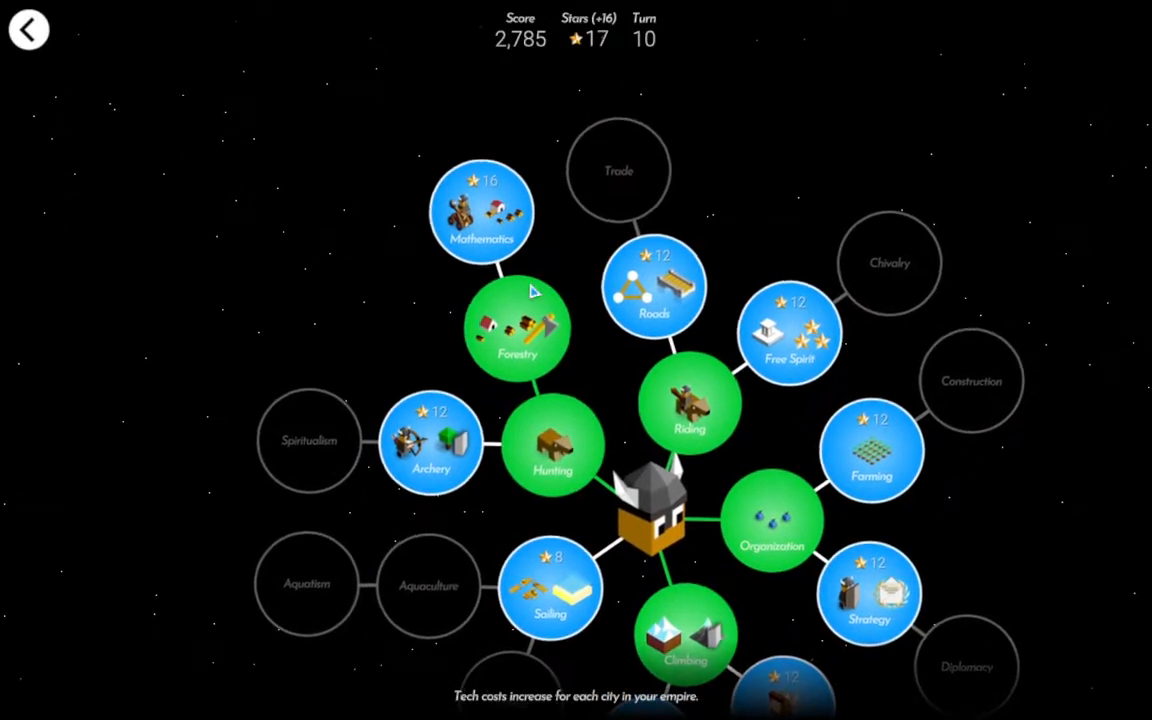
left_click(508, 205)
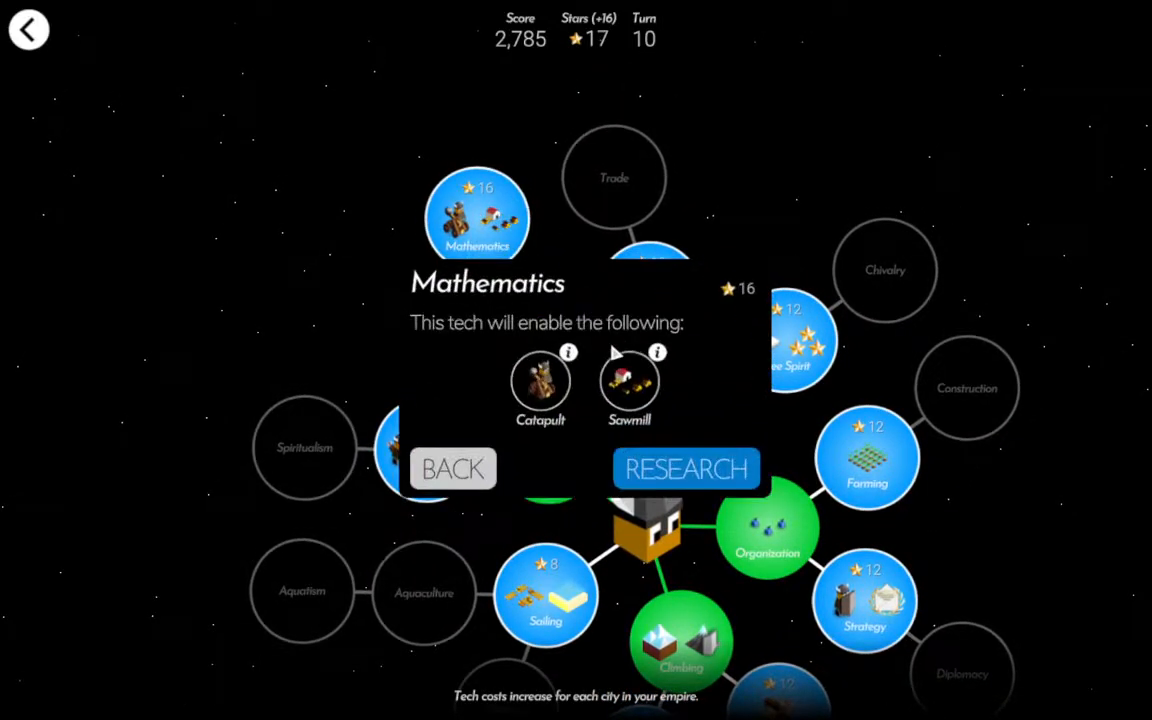
left_click(615, 366)
left_click(574, 424)
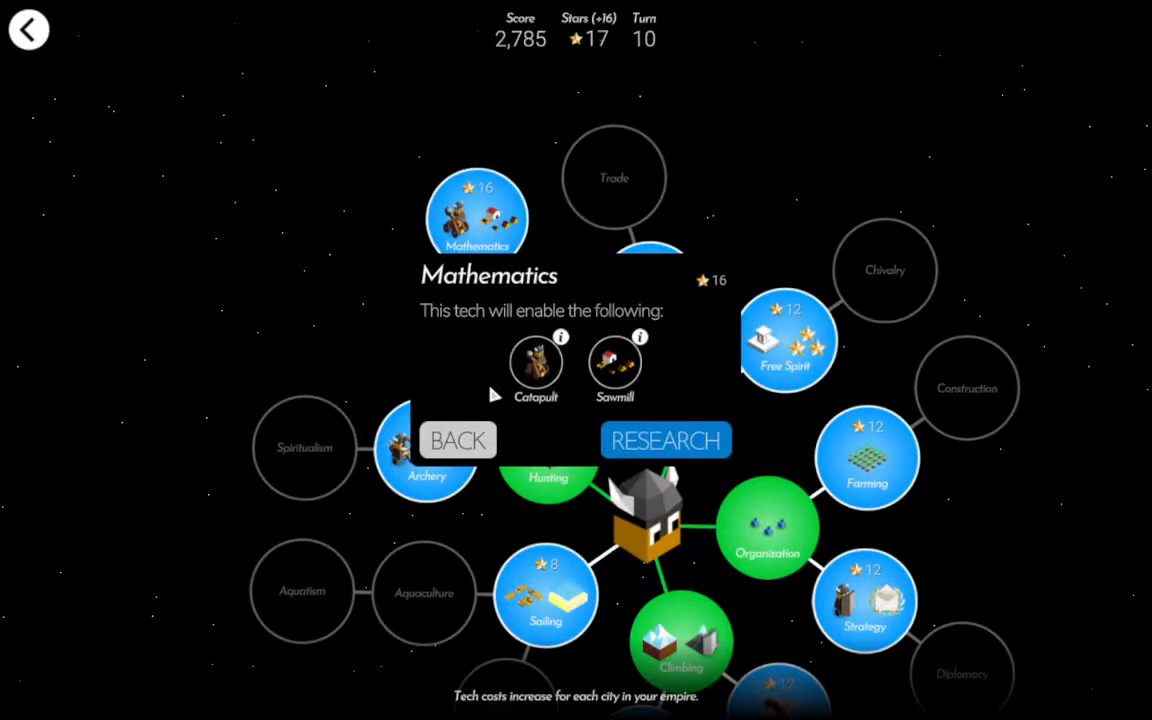
left_click(466, 444)
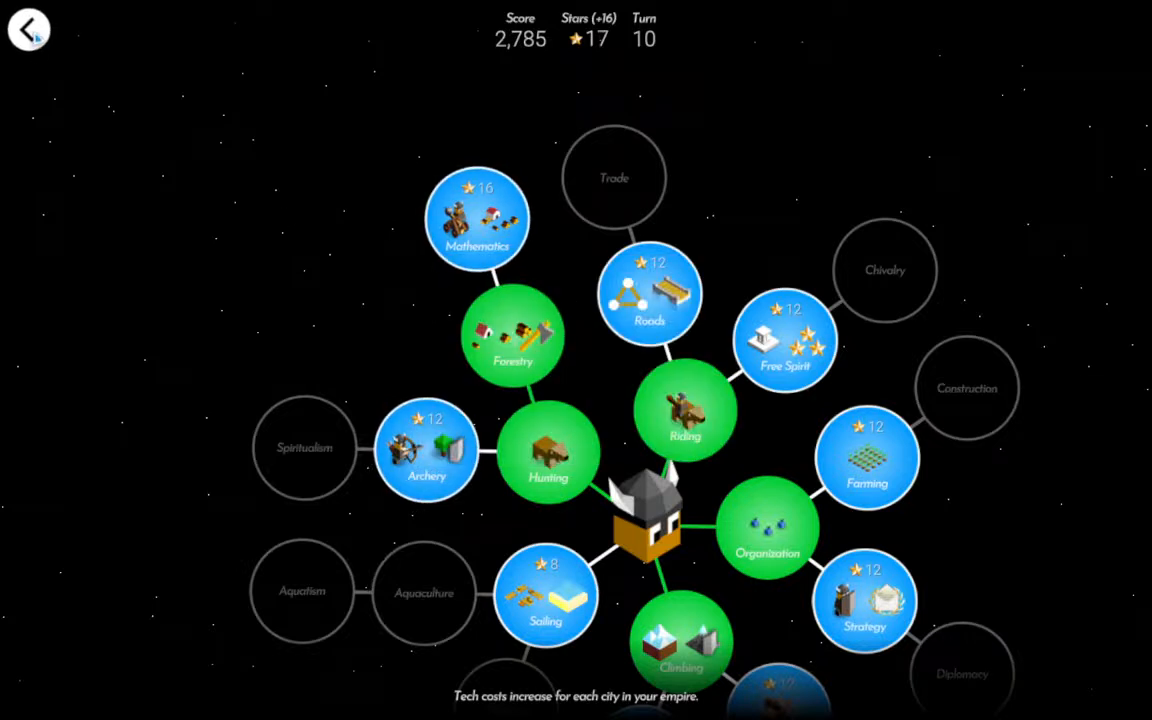
left_click_drag(682, 462, 621, 371)
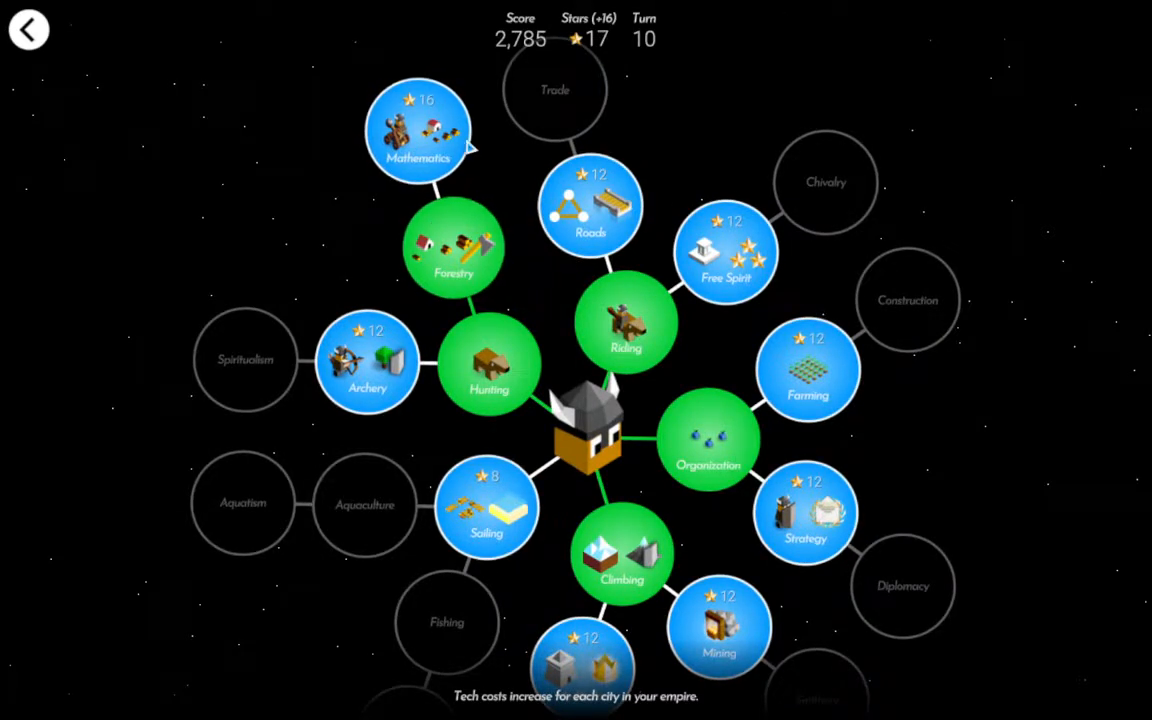
left_click(418, 130)
left_click(672, 437)
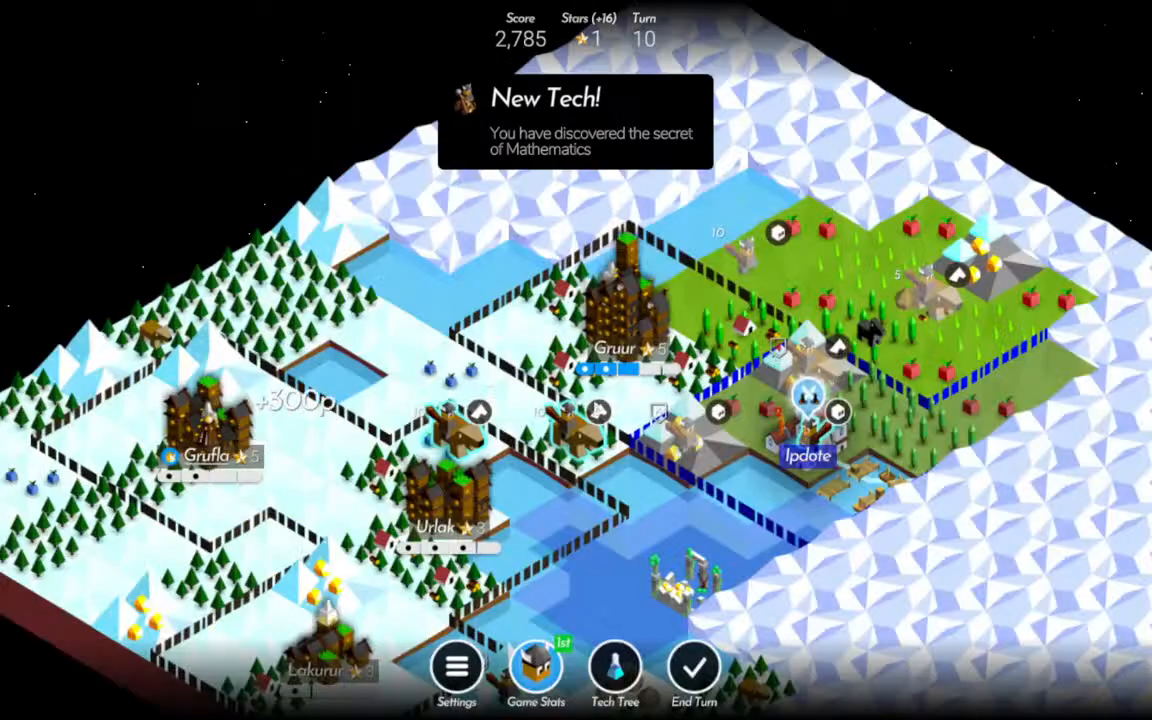
Capture Ipdote with the Warrior in the city and move the two Riders near Urlak to the tiles south and southeast of Gruur.
left_click_drag(712, 386, 734, 300)
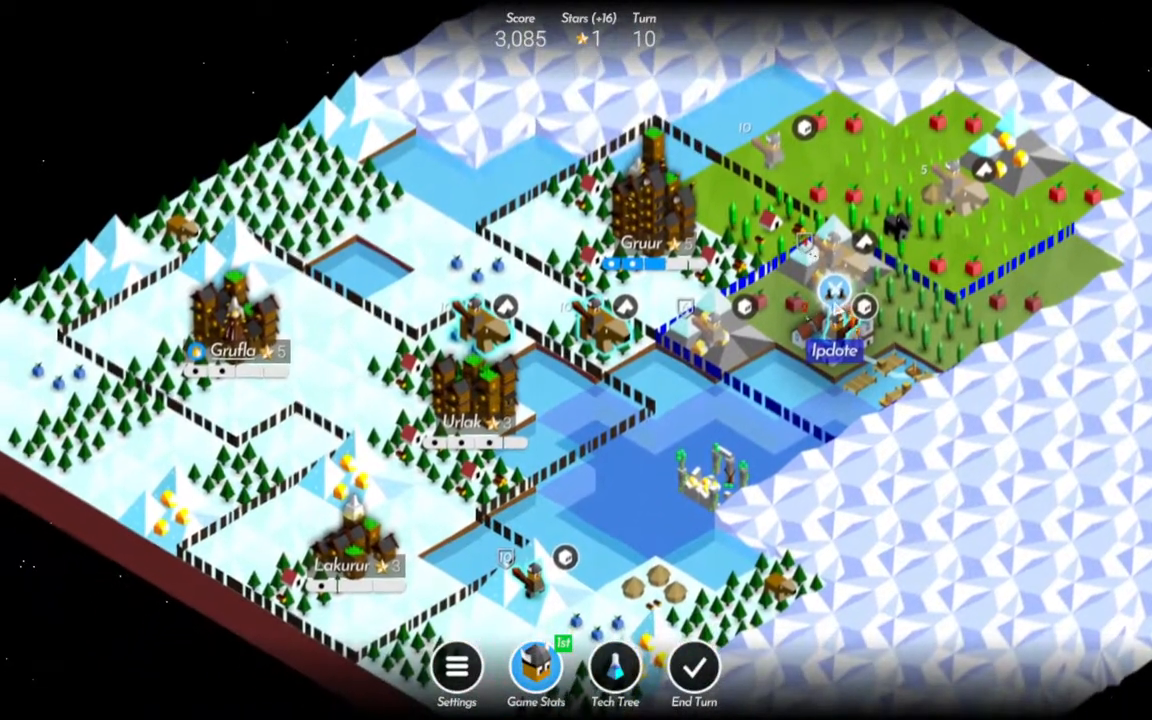
left_click(834, 290)
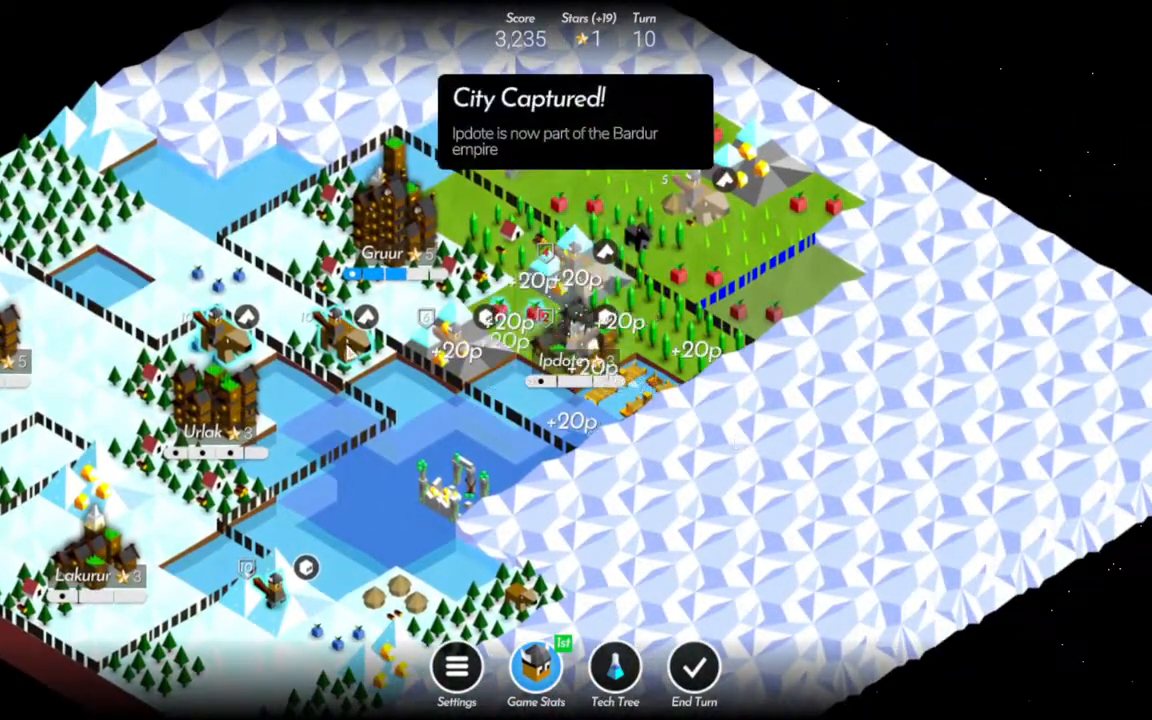
left_click(228, 343)
left_click(397, 314)
left_click(344, 342)
Move the Warrior on the mountain east of Lakurur into the neighbouring village and end turn 10.
left_click(272, 586)
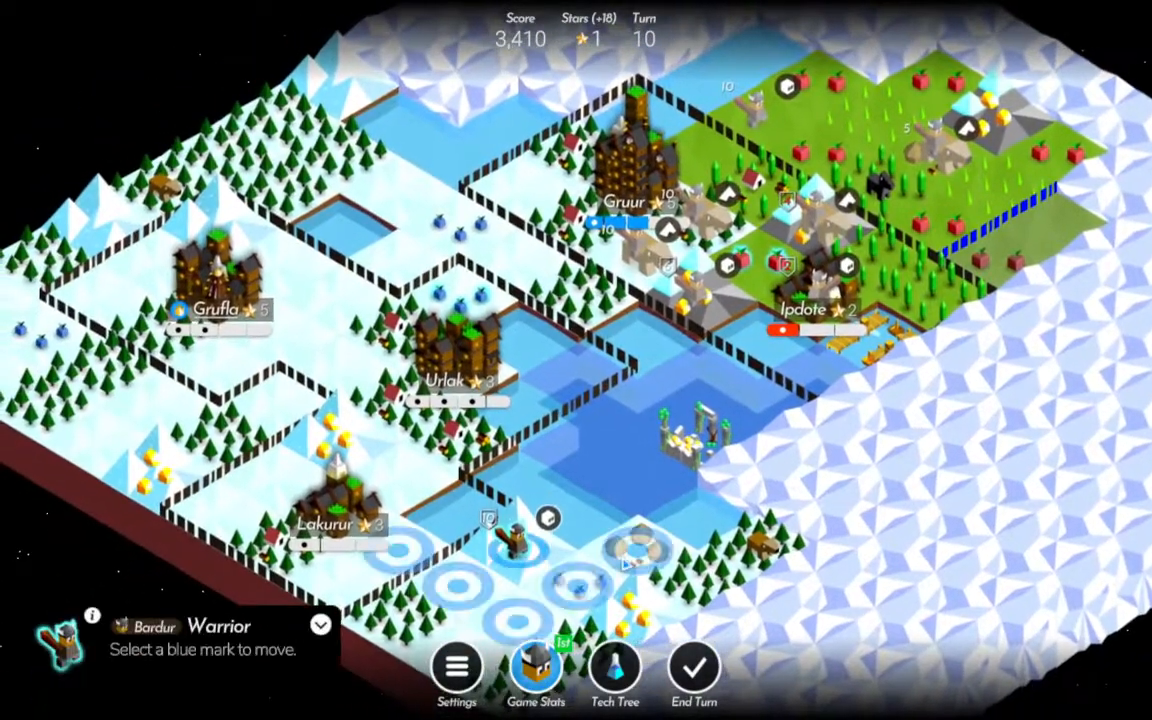
left_click(635, 548)
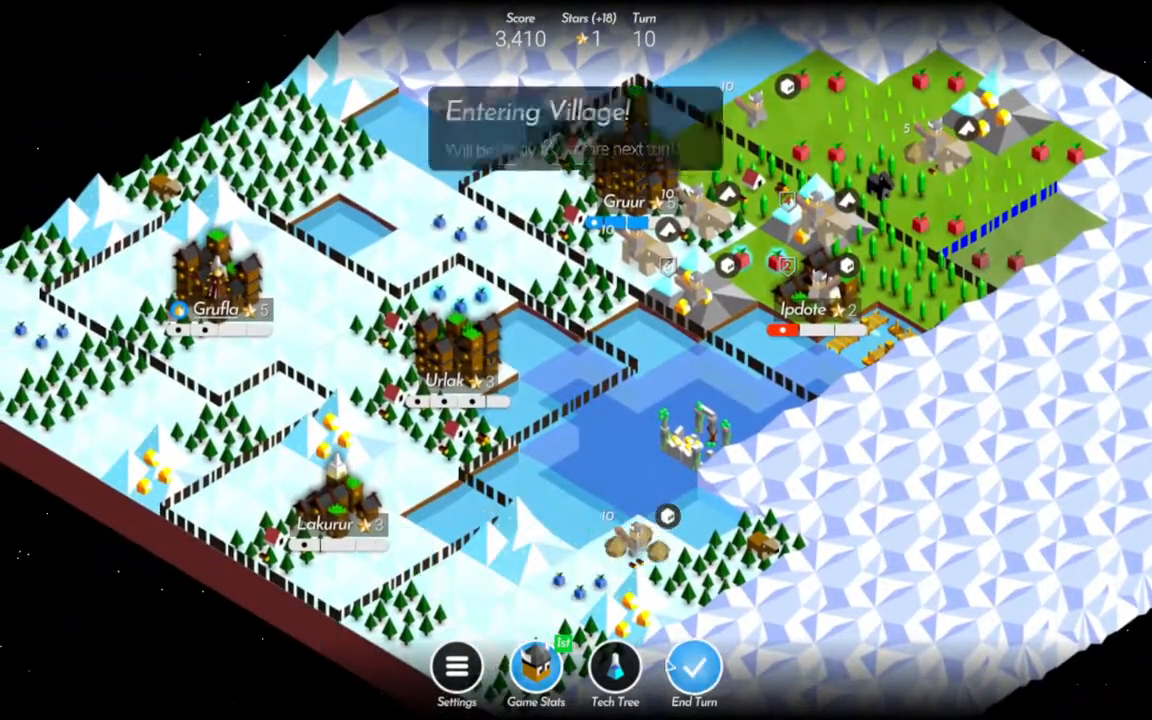
left_click(694, 668)
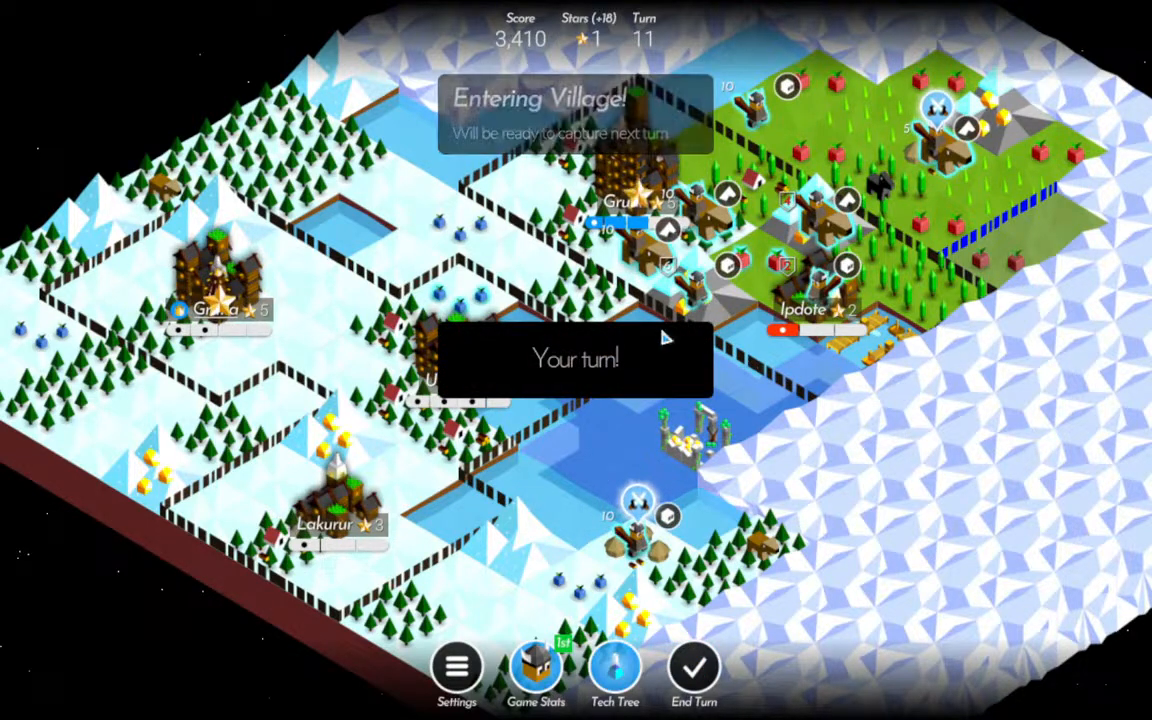
Train a Catapult in Gruur.
left_click_drag(667, 345, 669, 445)
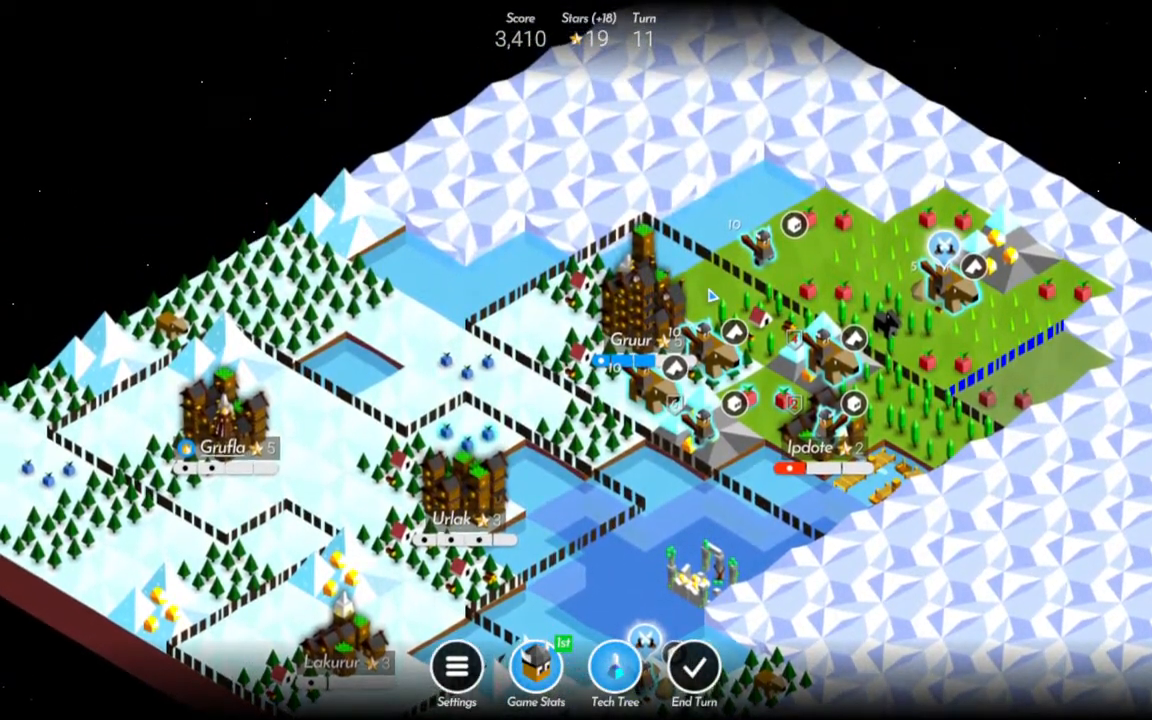
left_click(652, 315)
left_click(710, 290)
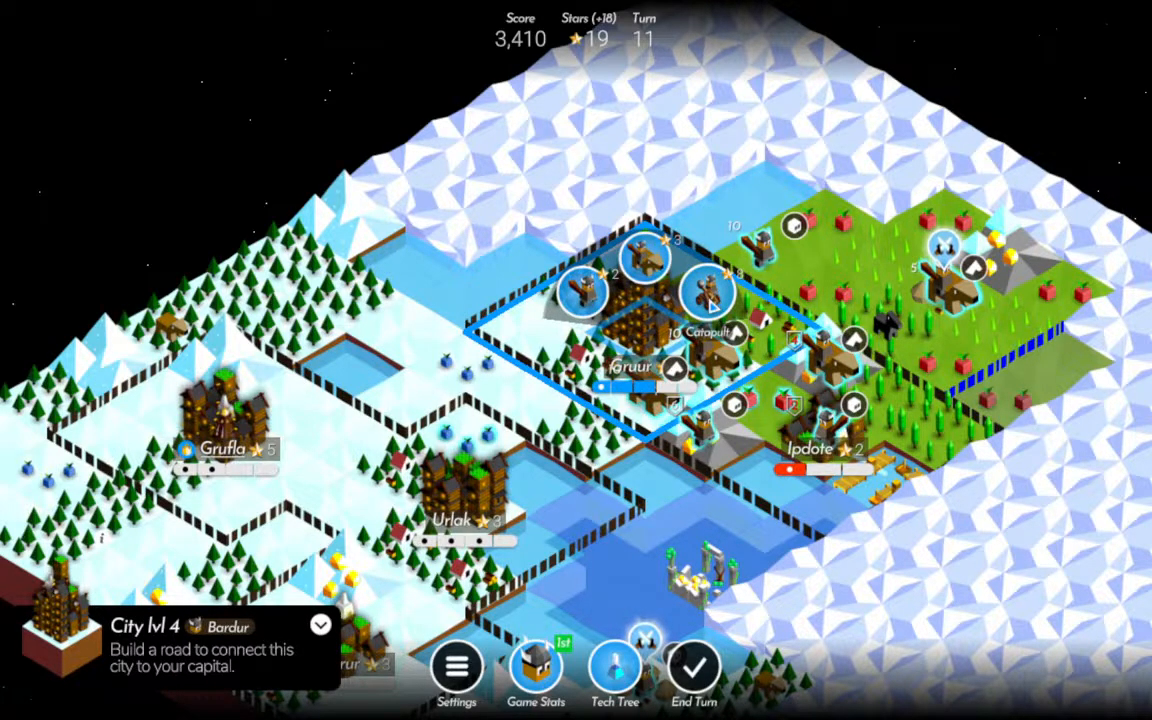
left_click(711, 306)
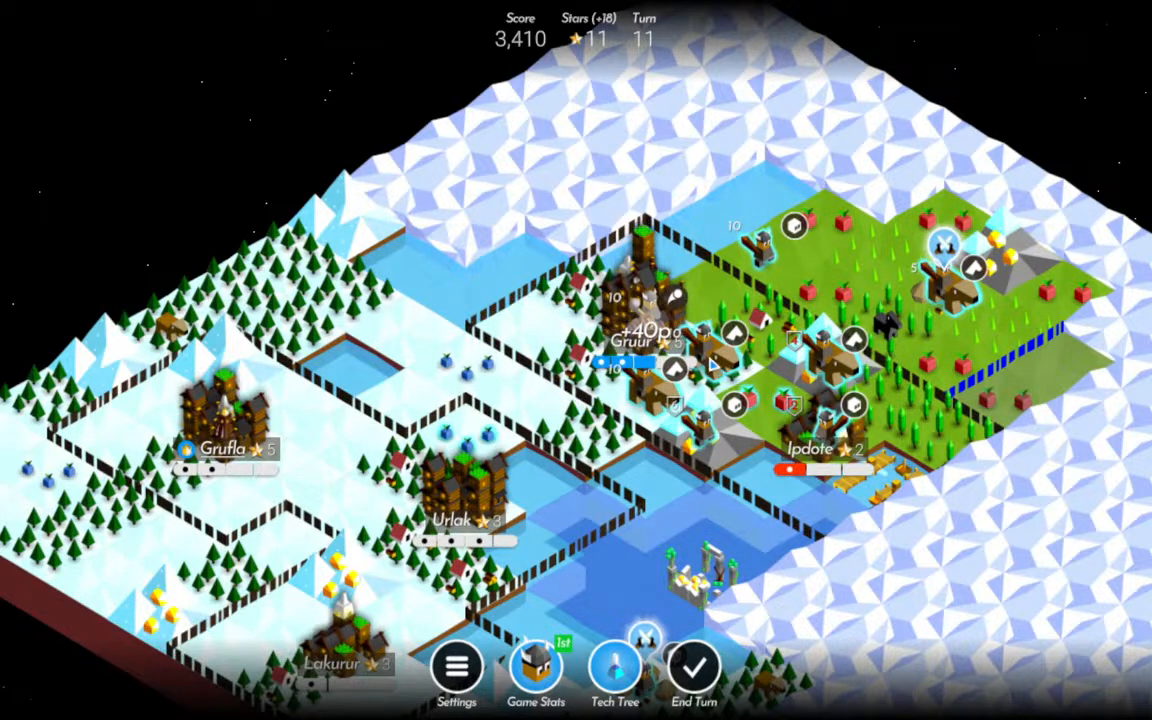
Move the Rider southeast of Gruur to the tile on the city's western side and build a Sawmill on the field east of Gruur.
left_click(711, 356)
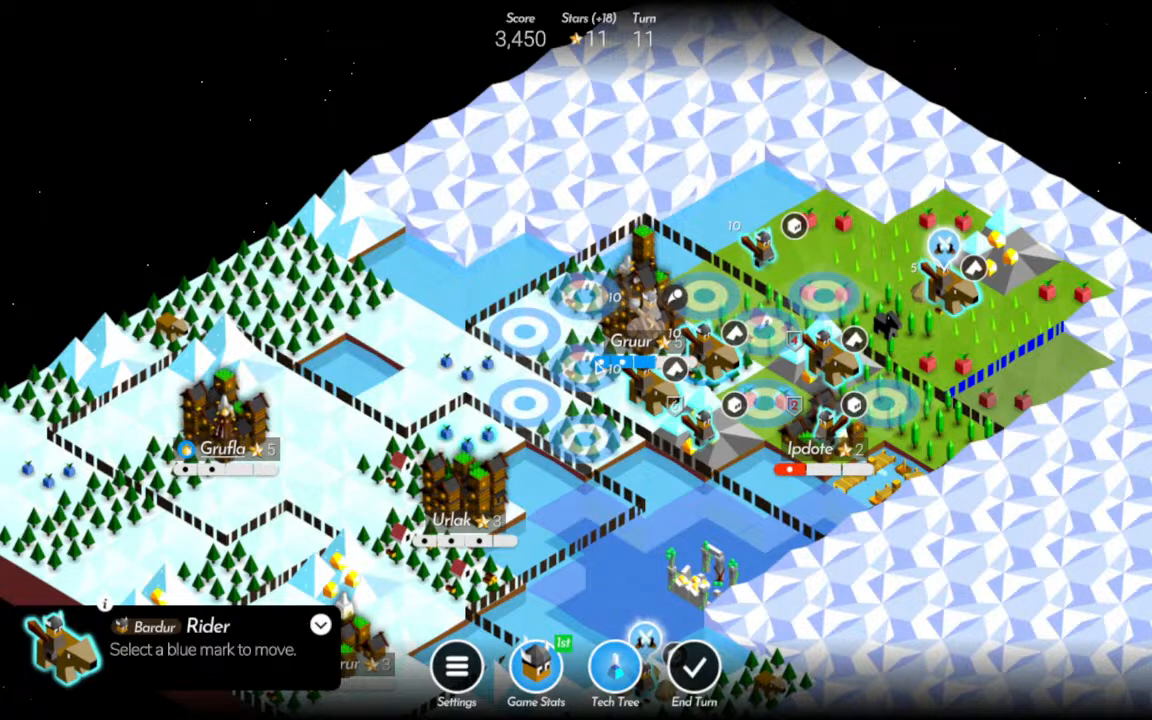
left_click(598, 366)
left_click(722, 287)
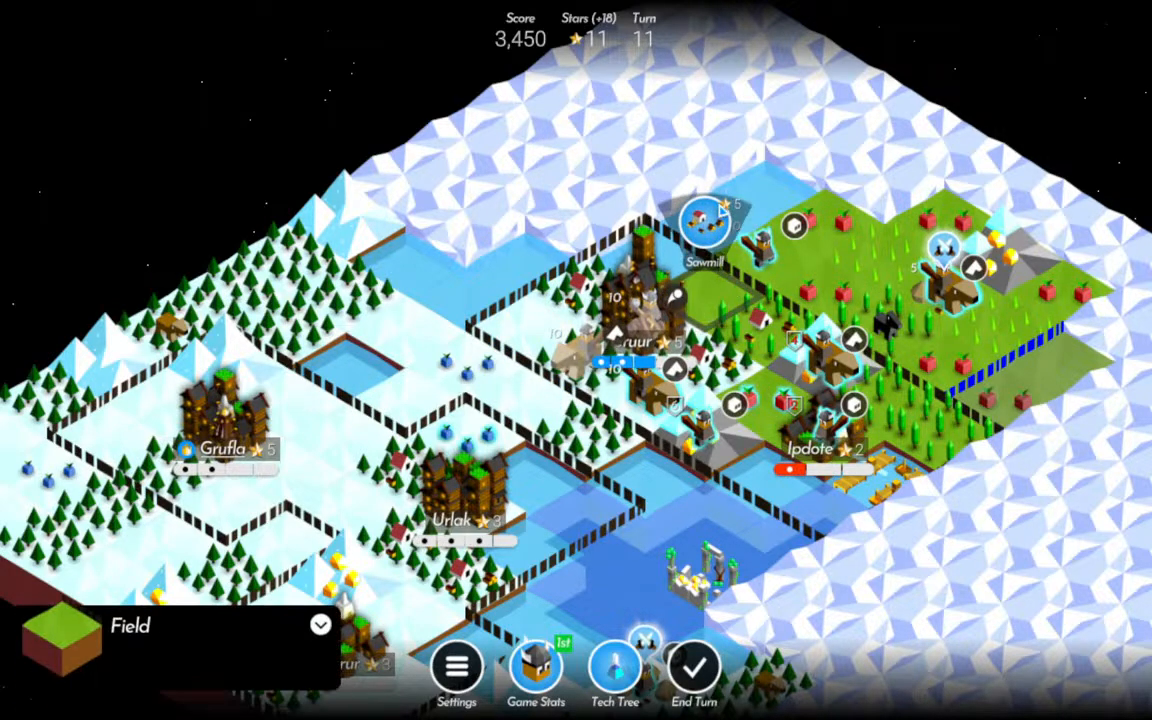
left_click(706, 228)
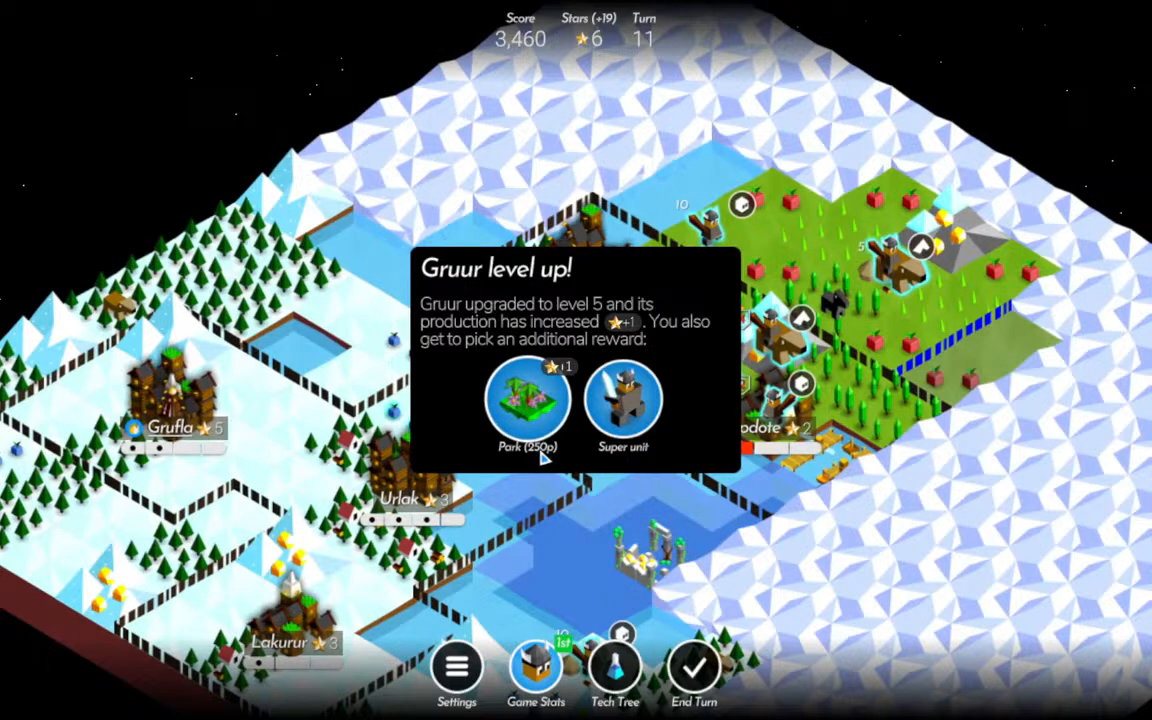
Choose the Super unit as Gruur's level 5 reward and dismiss the Metropolis message.
left_click(645, 402)
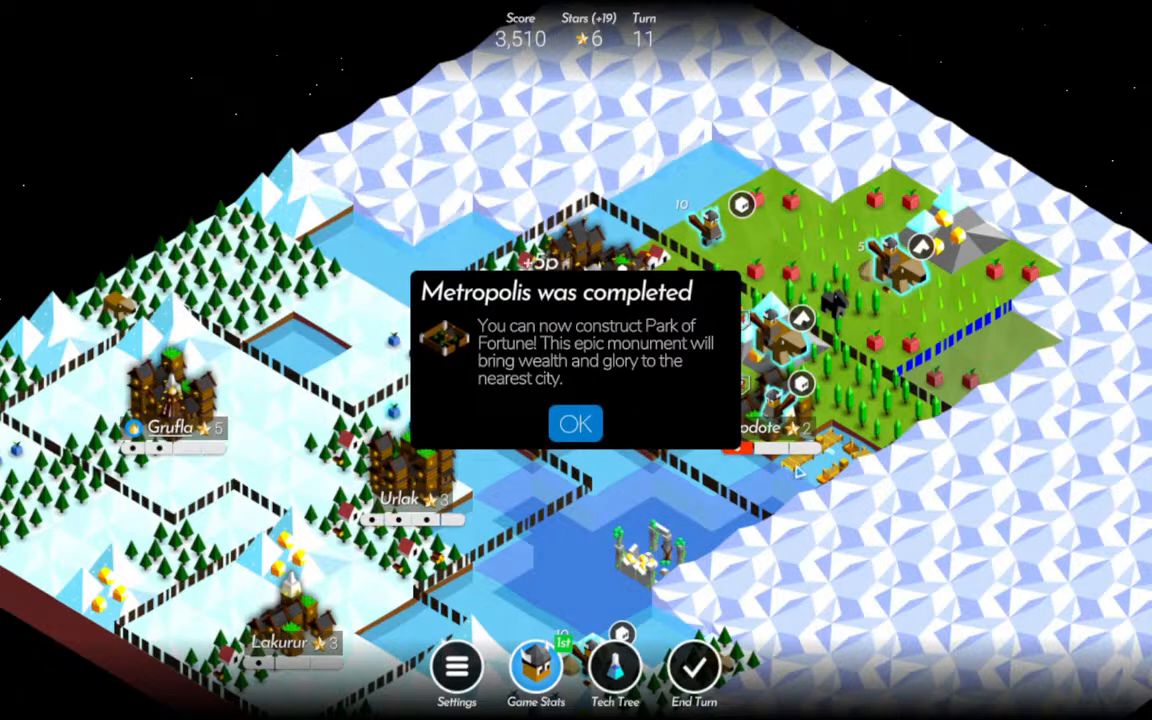
left_click(576, 428)
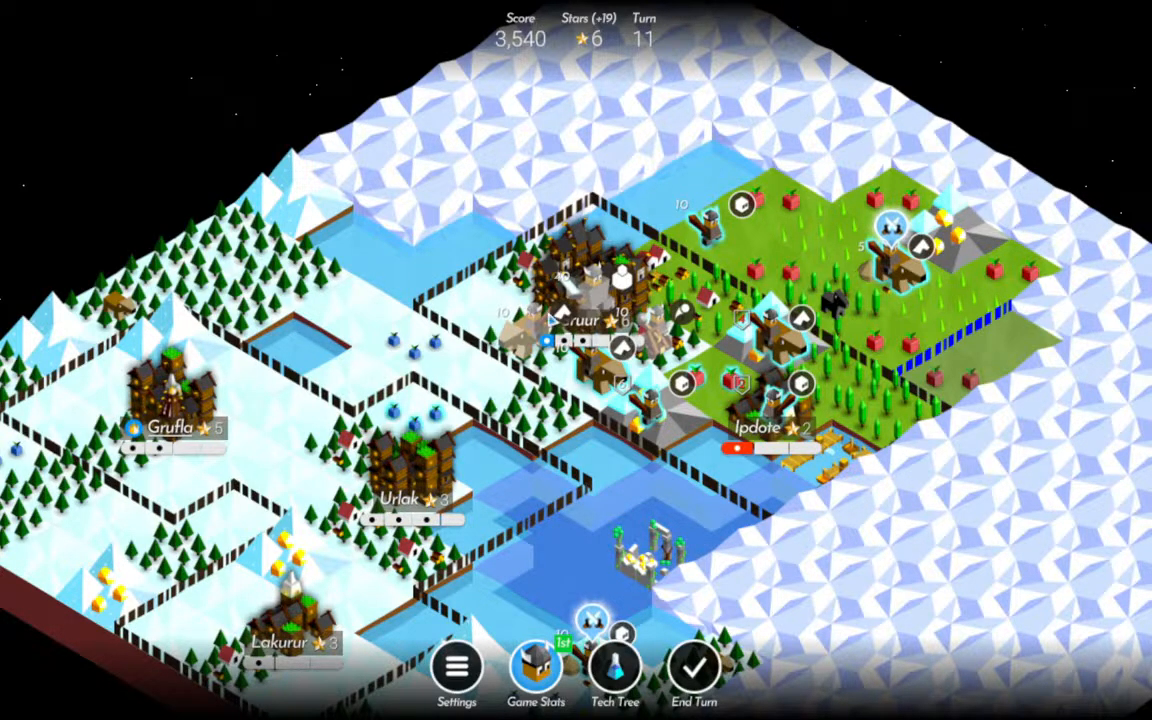
left_click_drag(745, 585, 646, 407)
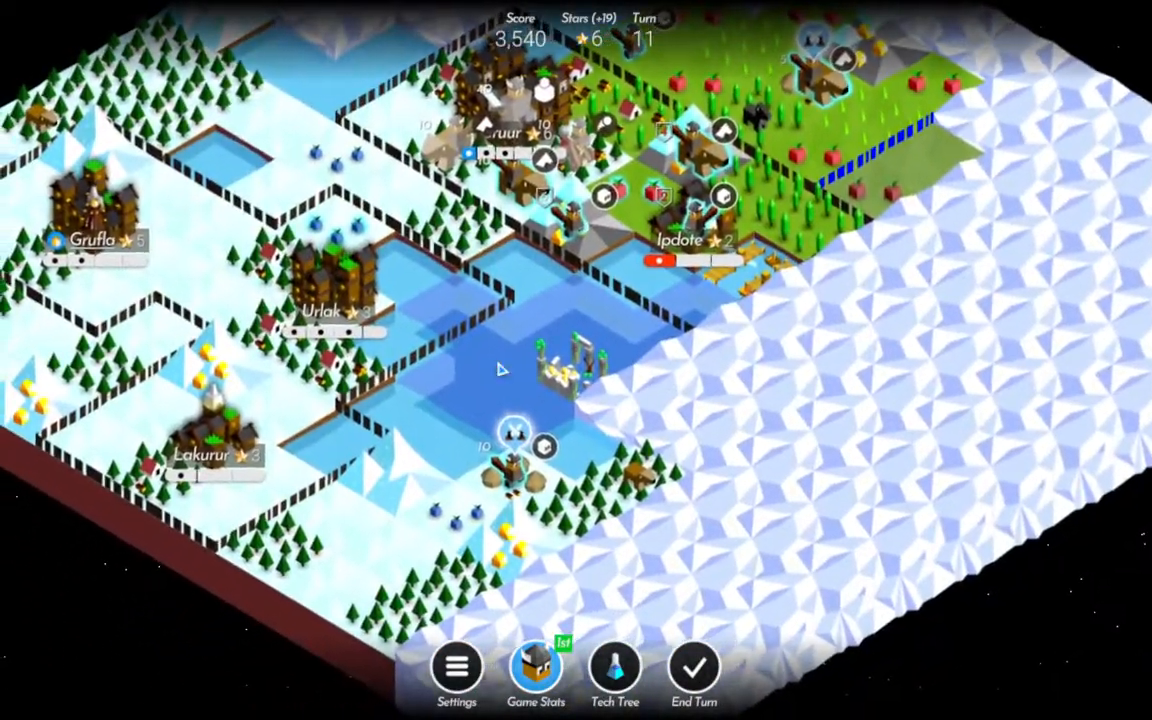
left_click_drag(501, 368, 543, 432)
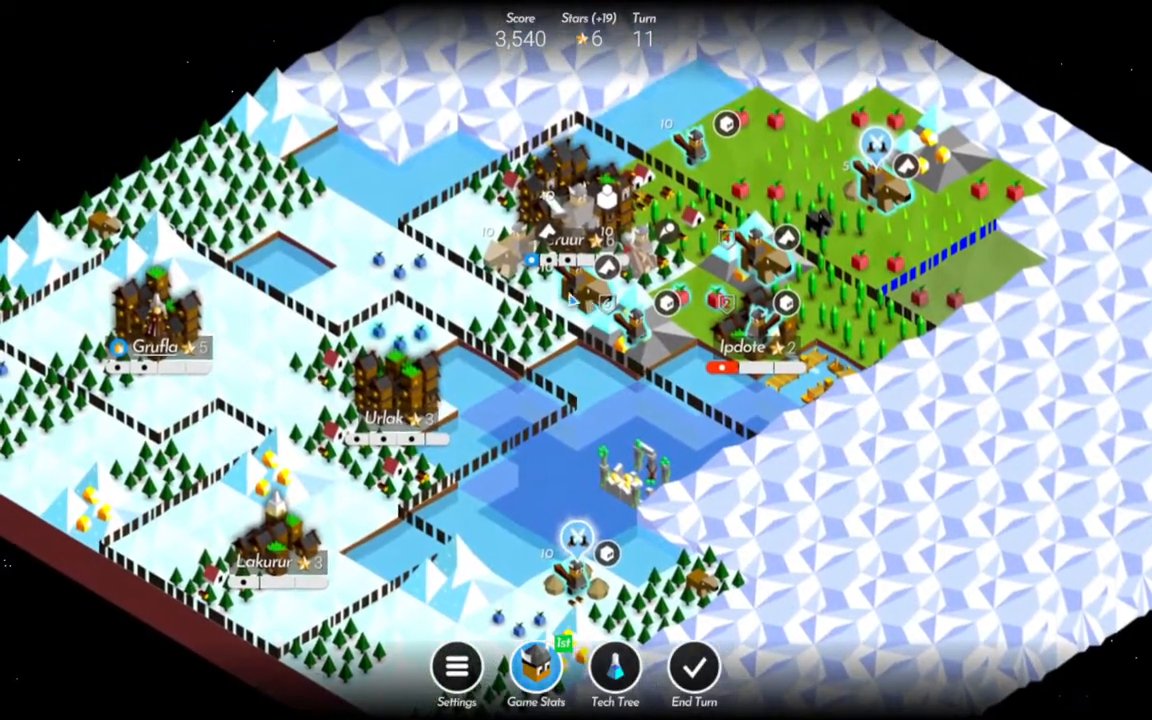
Move the Rider south of Gruur to the tile east of the city and the northernmost Warrior onto the neighbouring fruit field.
left_click(583, 286)
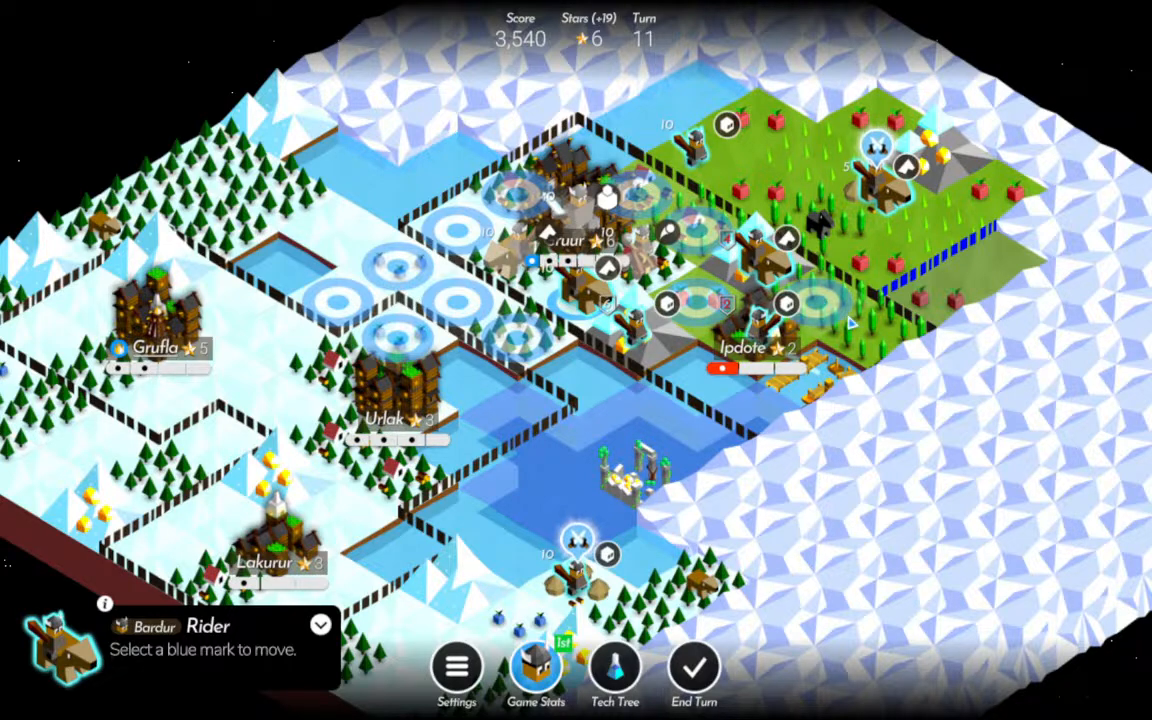
left_click(722, 232)
left_click_drag(909, 391, 884, 470)
left_click(669, 234)
left_click(733, 204)
left_click_drag(897, 402, 873, 373)
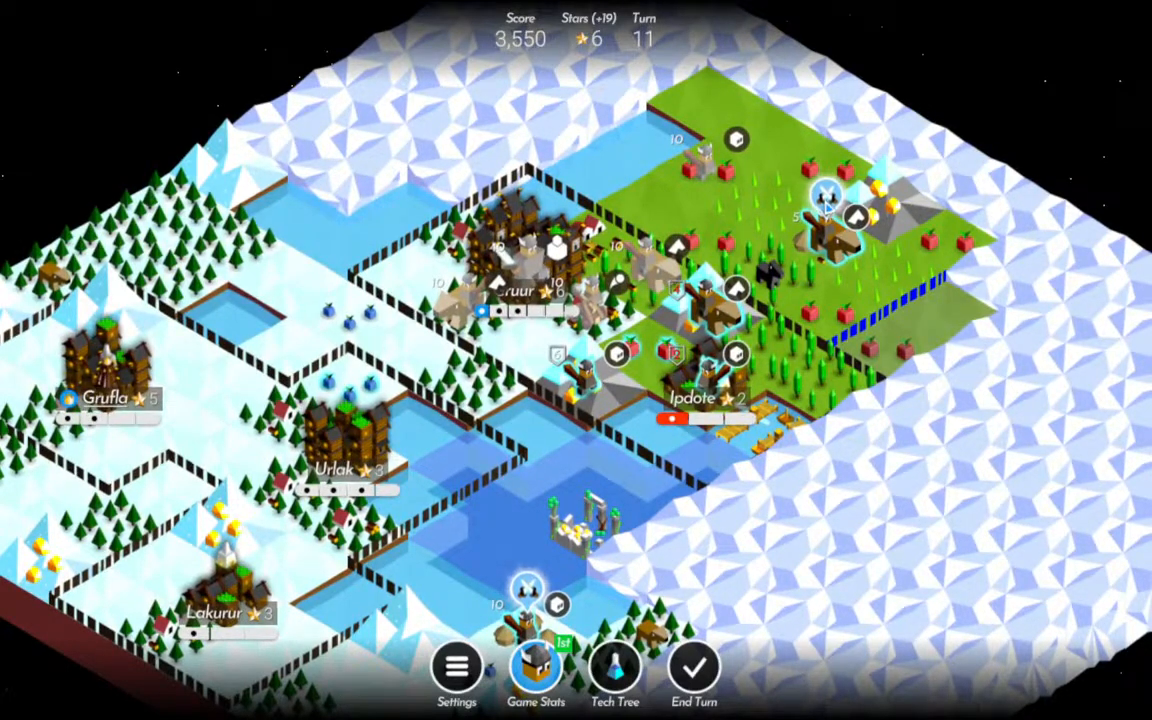
Harvest the fruit beside Ipdote and have the Warrior in the city and the Rider on the adjacent mountain recover.
left_click(650, 345)
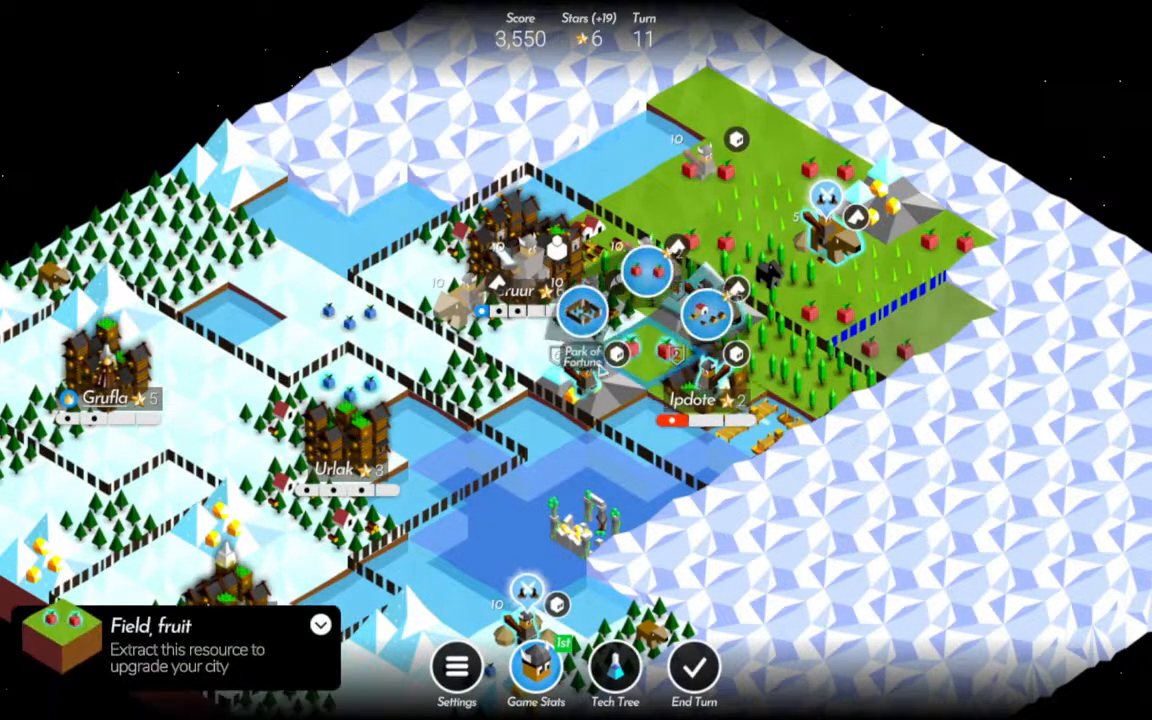
left_click(650, 280)
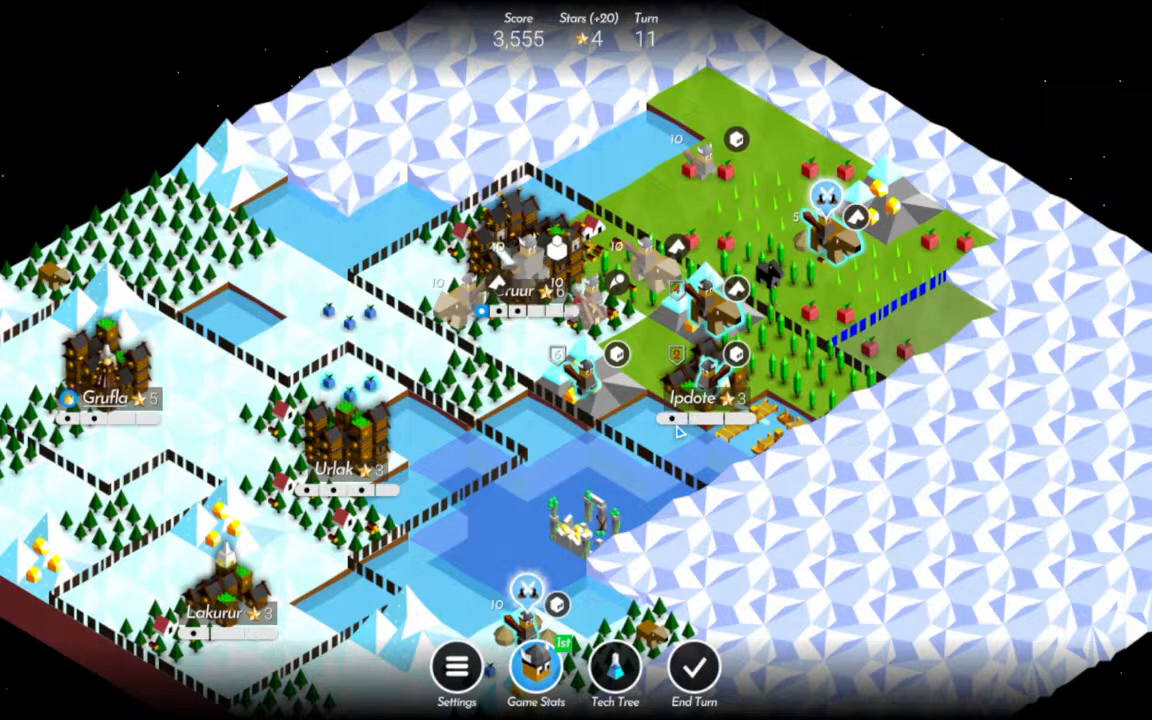
left_click(708, 372)
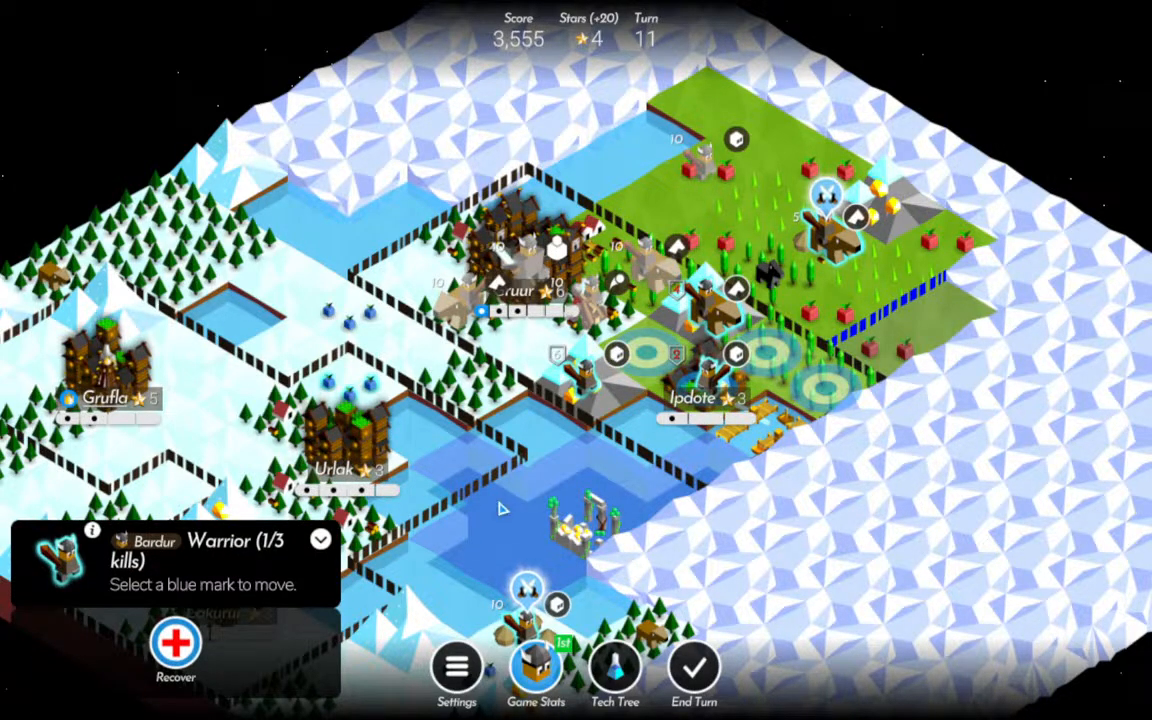
left_click(176, 644)
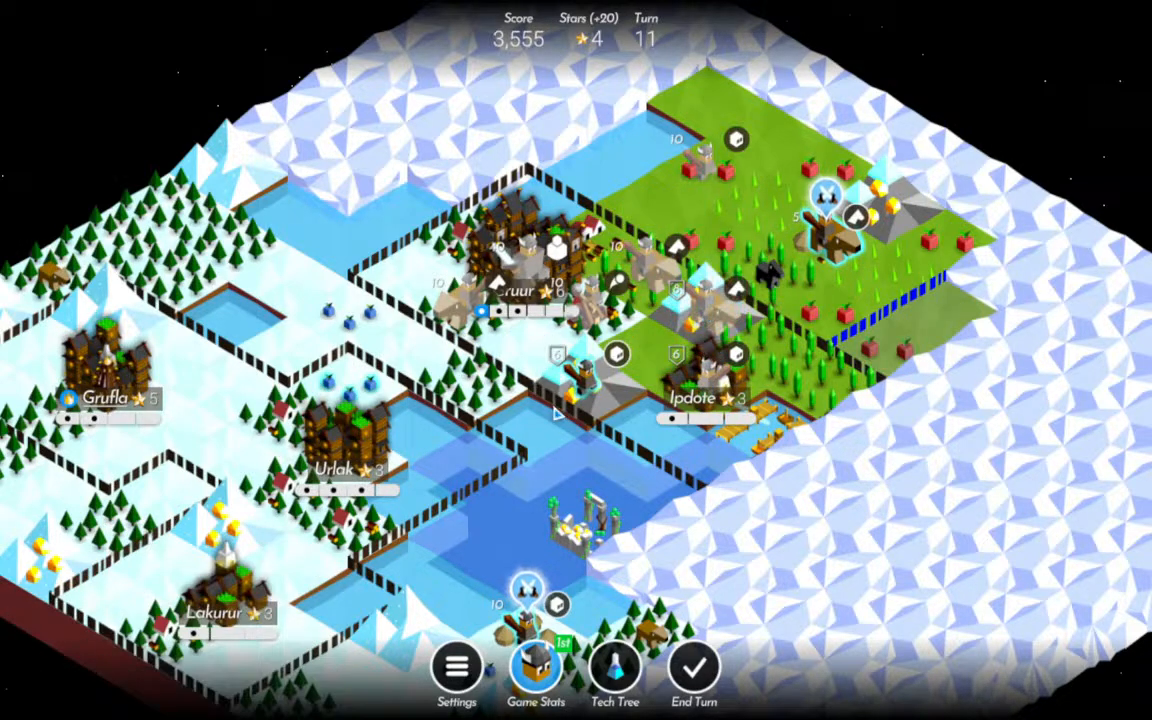
Capture the village east of Lakurur with the Warrior standing in it and hunt the wild animal in its forest.
left_click_drag(506, 465, 560, 391)
left_click(576, 512)
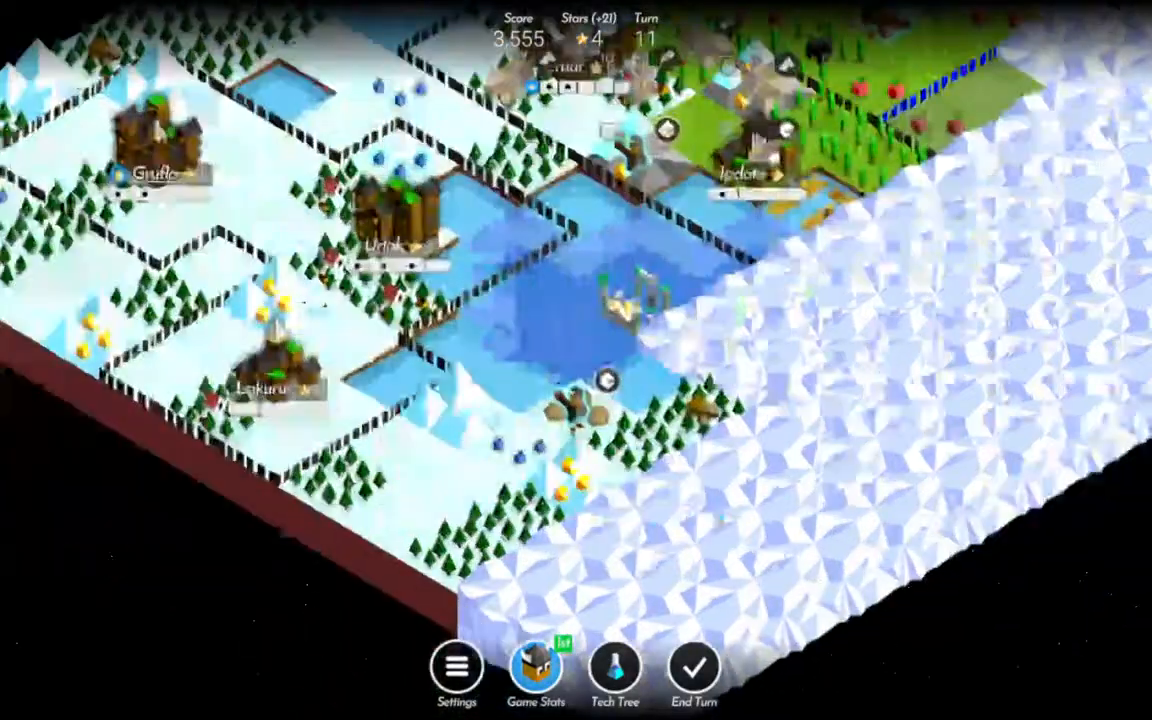
left_click(699, 347)
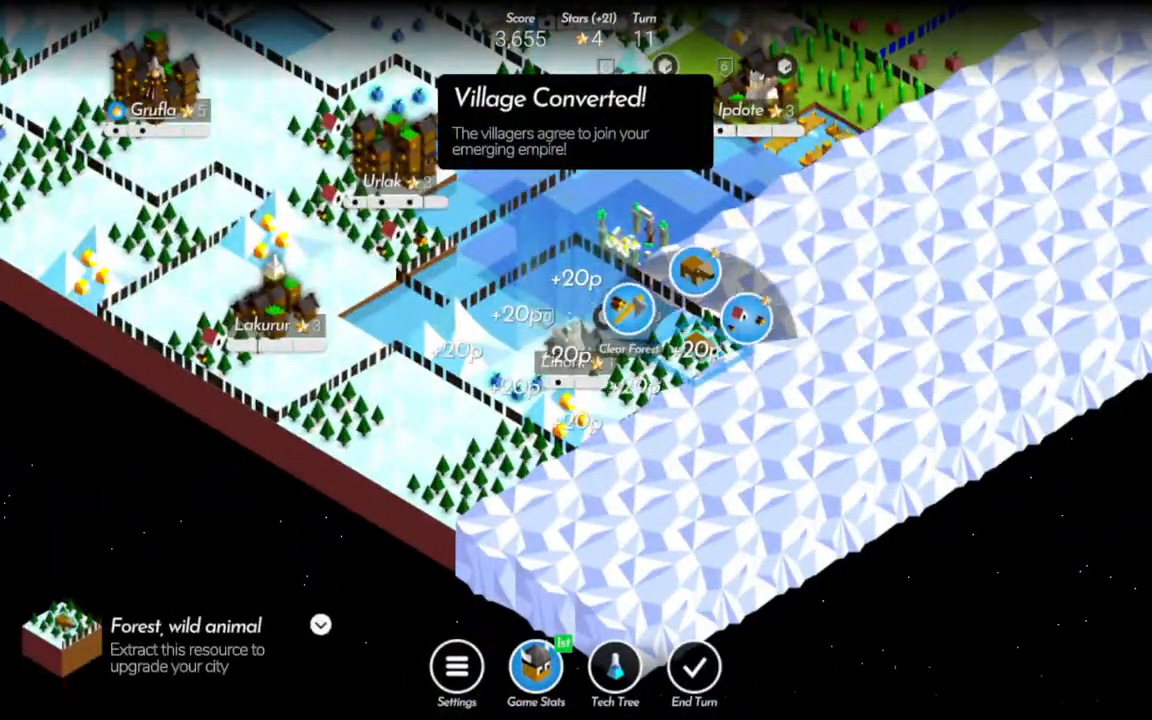
left_click(697, 280)
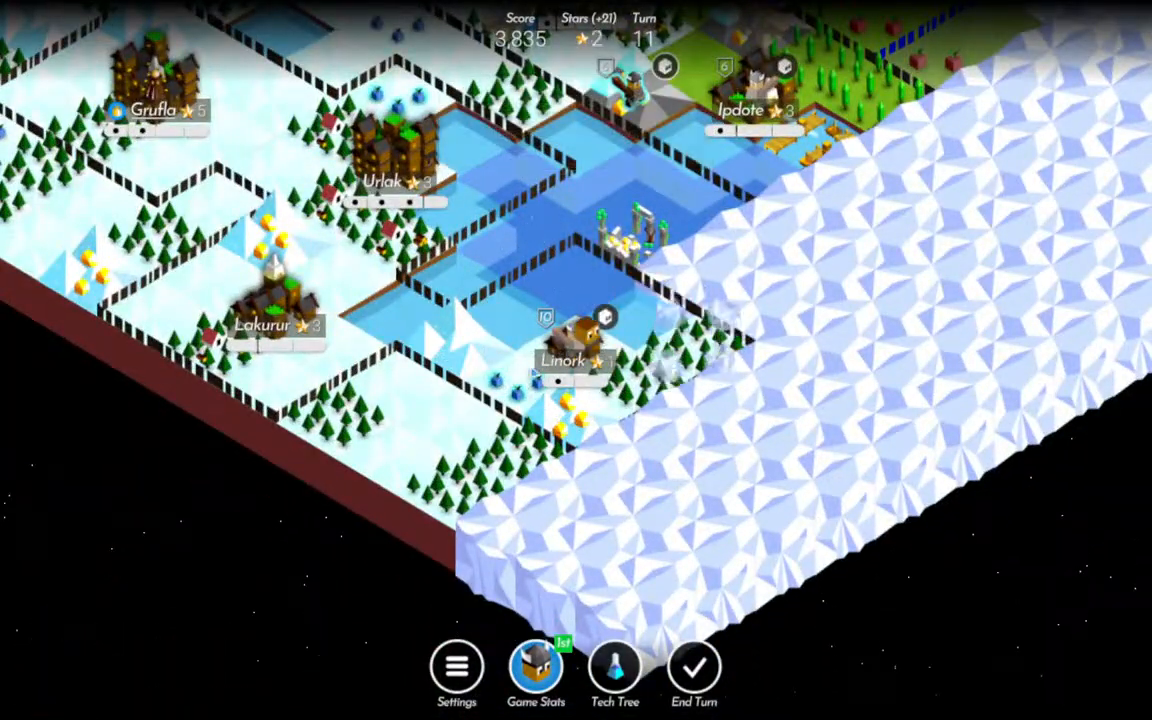
Harvest the fruit beside Linork and choose a reward for the city's level-up.
left_click(520, 380)
left_click(552, 320)
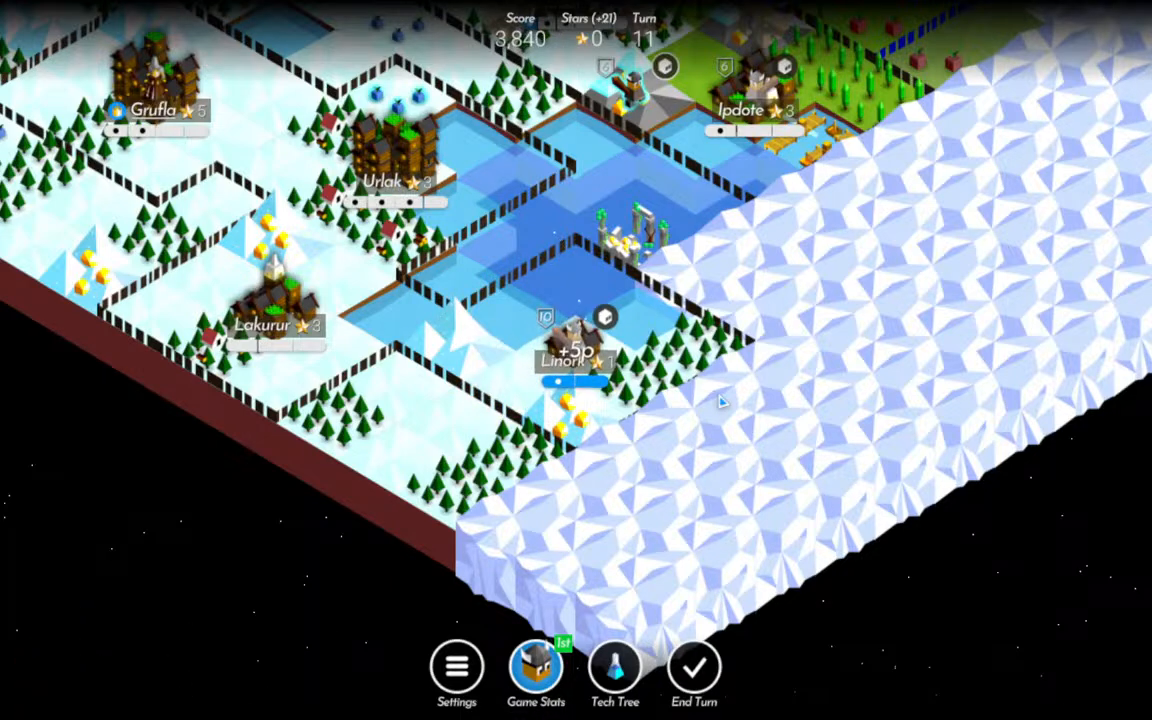
left_click(528, 398)
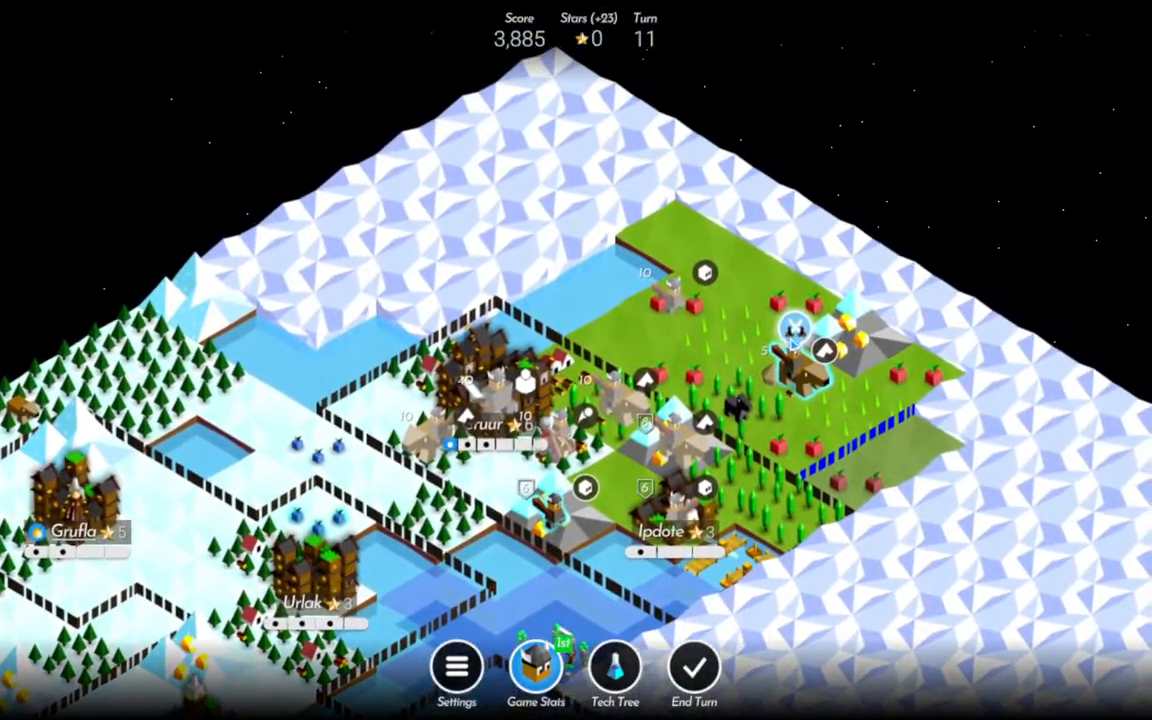
Capture the northeastern village with the Rider standing in it and end turn 11.
left_click(793, 330)
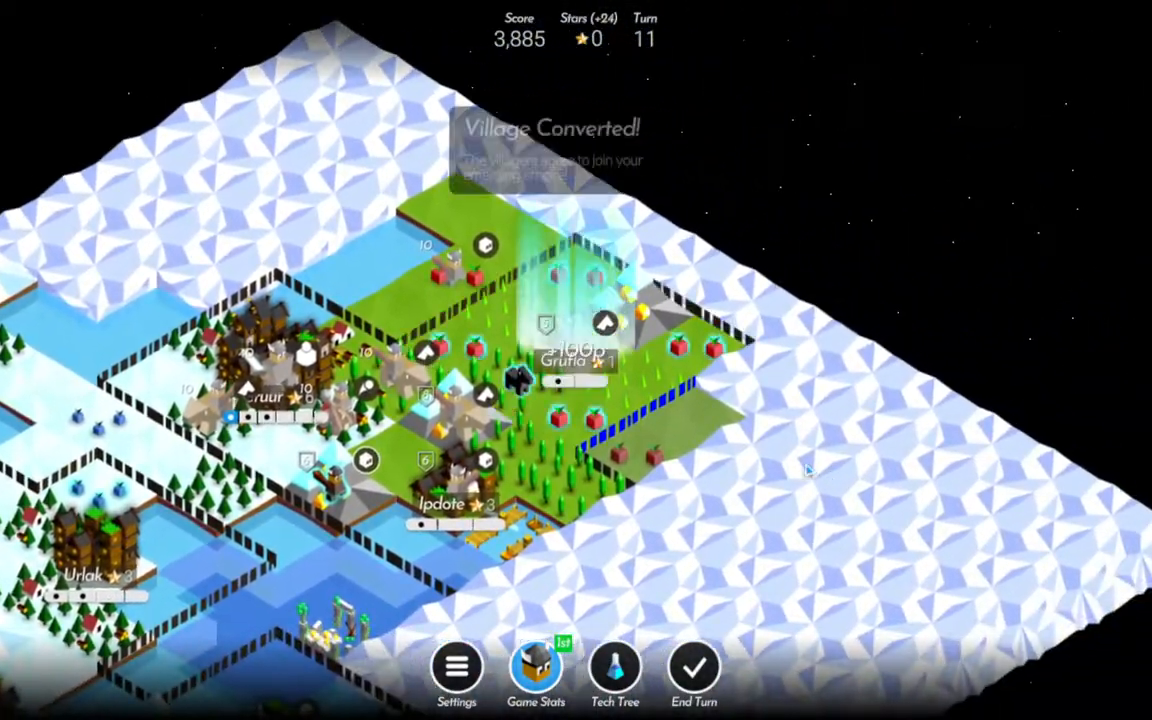
left_click(694, 667)
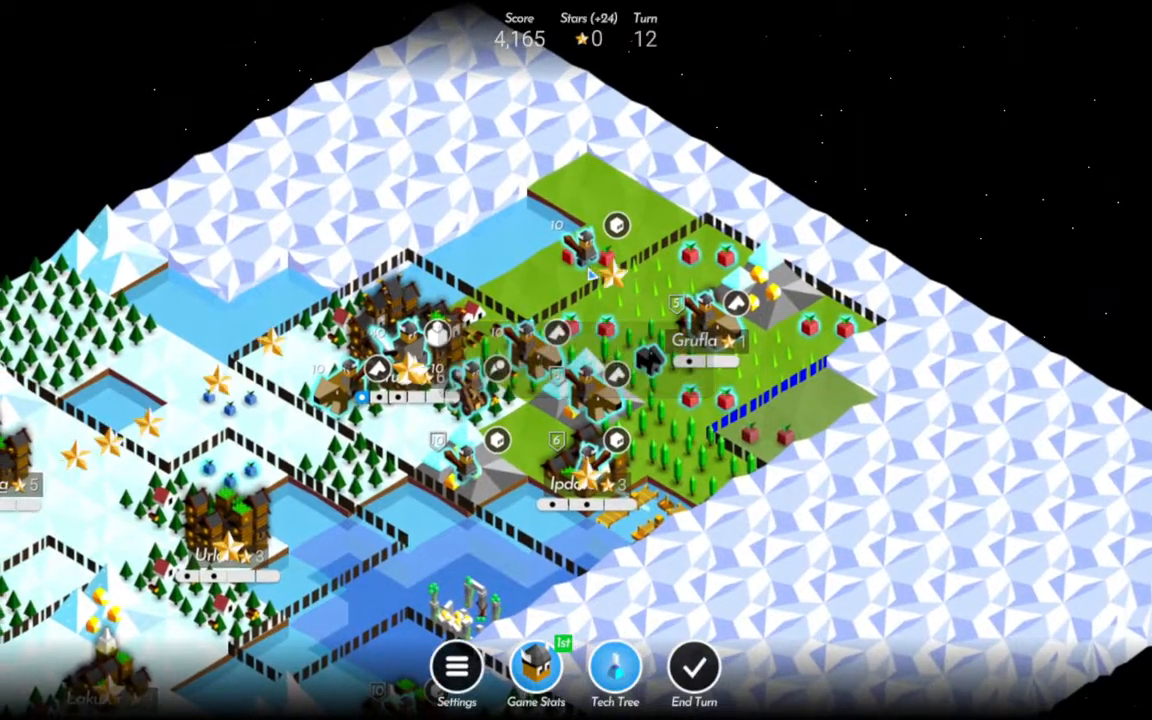
Move the northernmost Warrior one tile further north and the Warrior in Linork onto the gold mountain beside the city.
left_click(589, 262)
left_click(591, 188)
left_click_drag(734, 528, 762, 150)
left_click(427, 297)
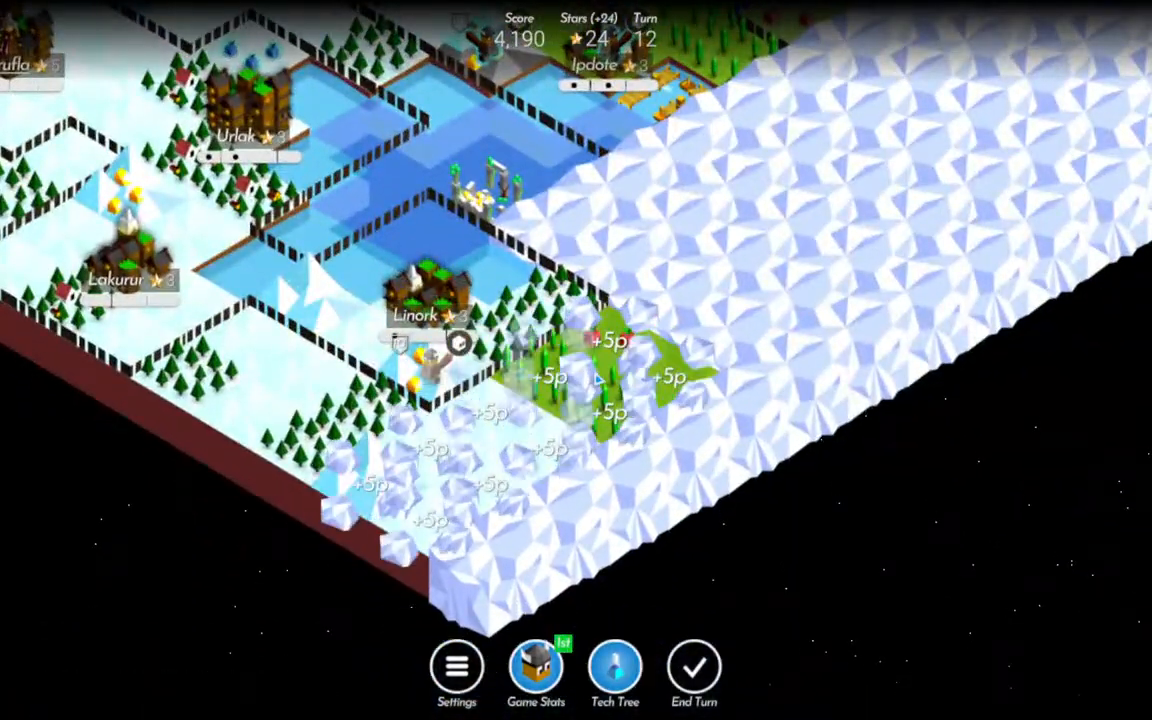
left_click_drag(595, 379, 625, 465)
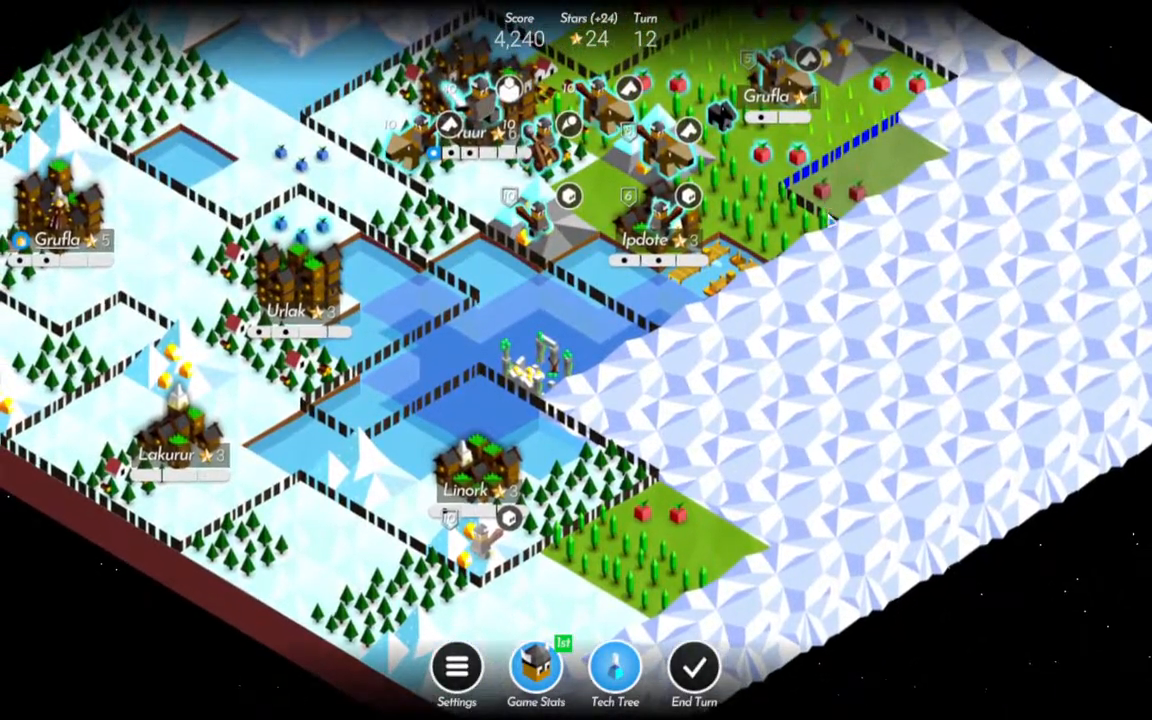
left_click_drag(832, 222, 827, 318)
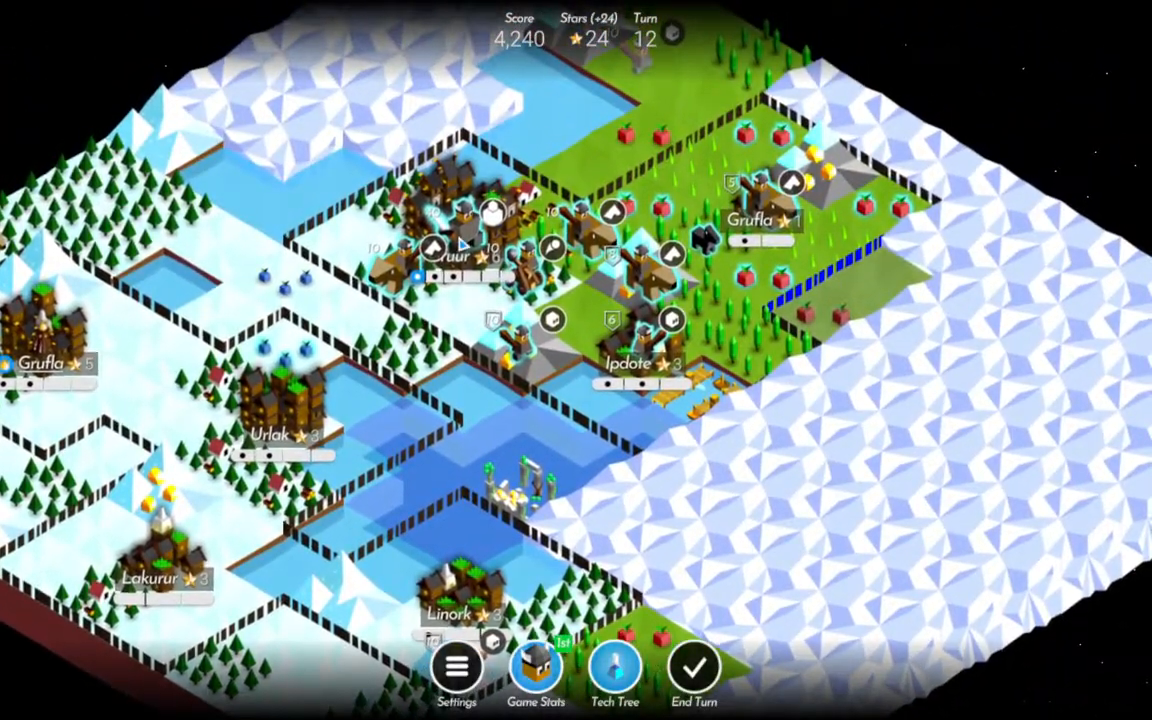
left_click(463, 243)
left_click(483, 556)
left_click_drag(1009, 414, 972, 335)
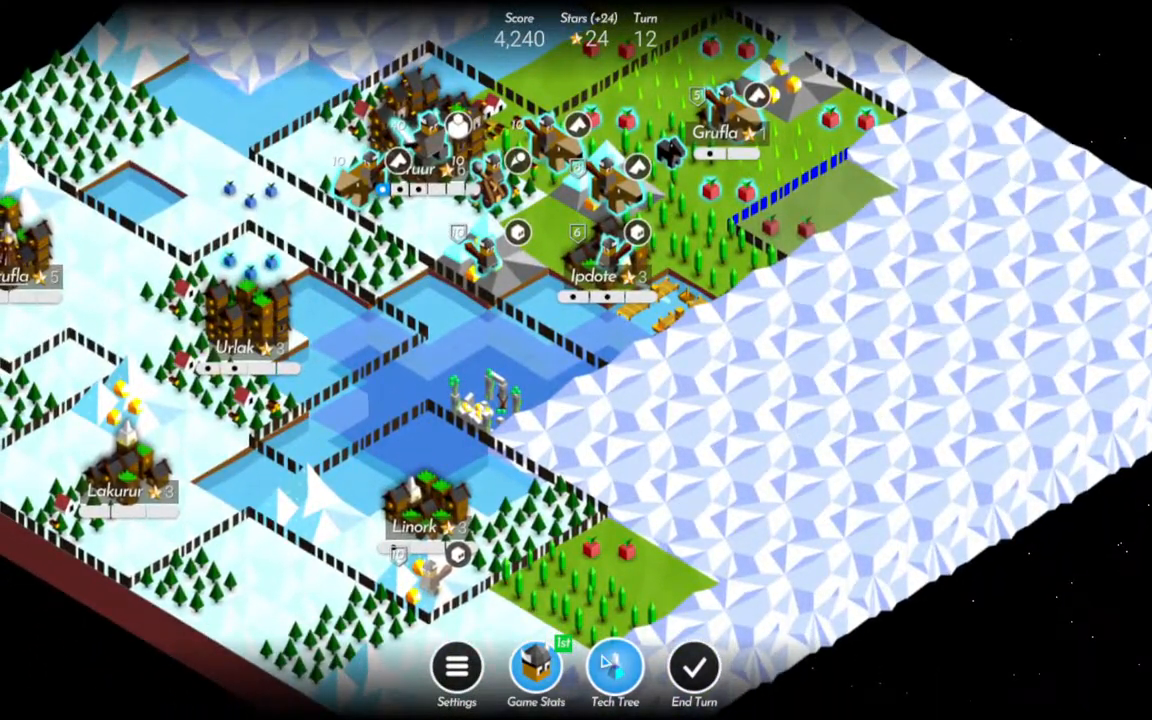
left_click_drag(545, 600, 564, 656)
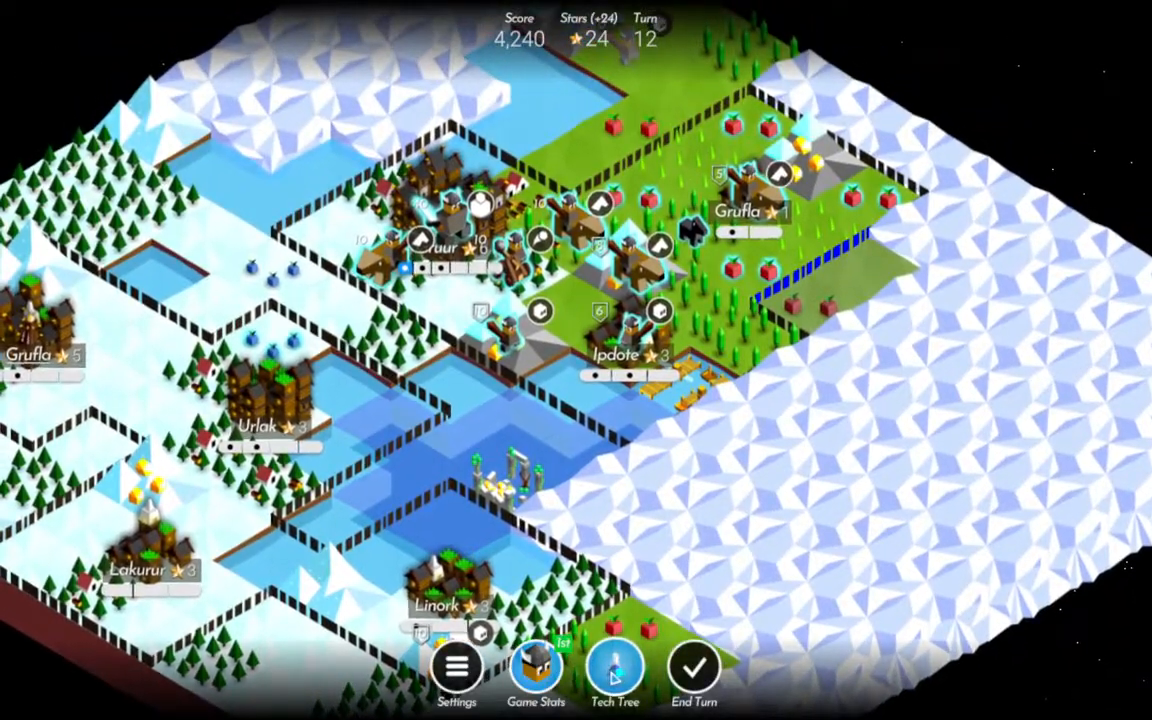
Review the available technologies in the tech tree and research Sailing for 11 stars.
left_click(614, 676)
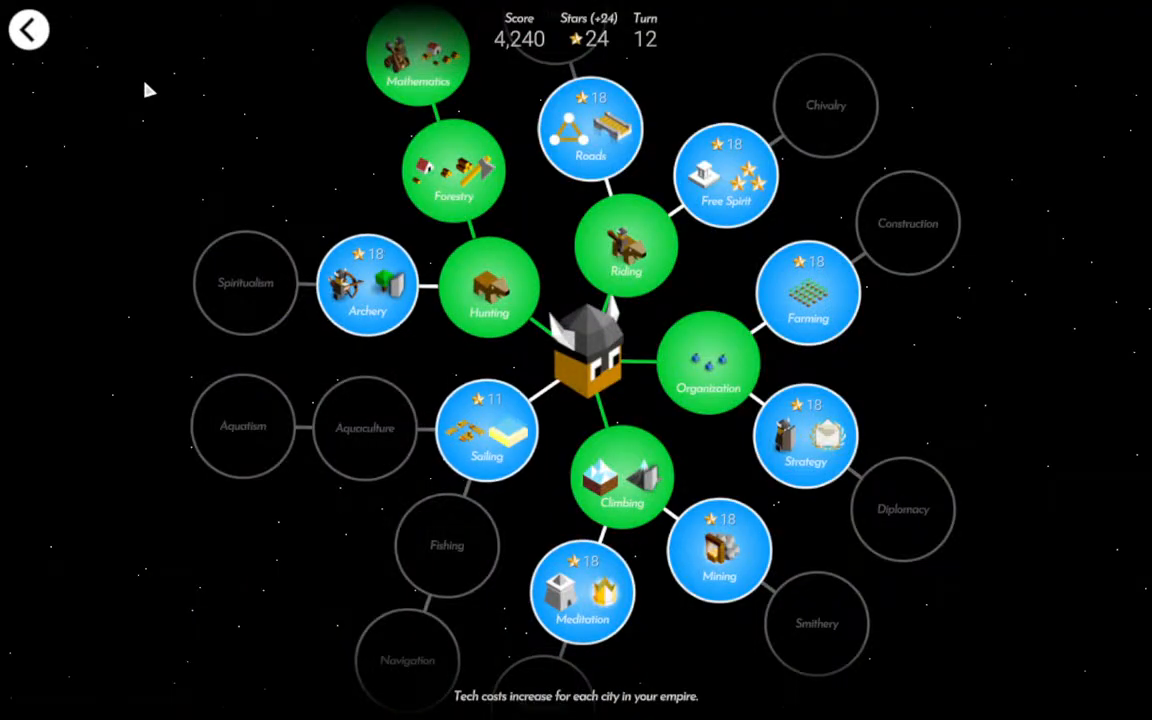
left_click(44, 36)
left_click(616, 672)
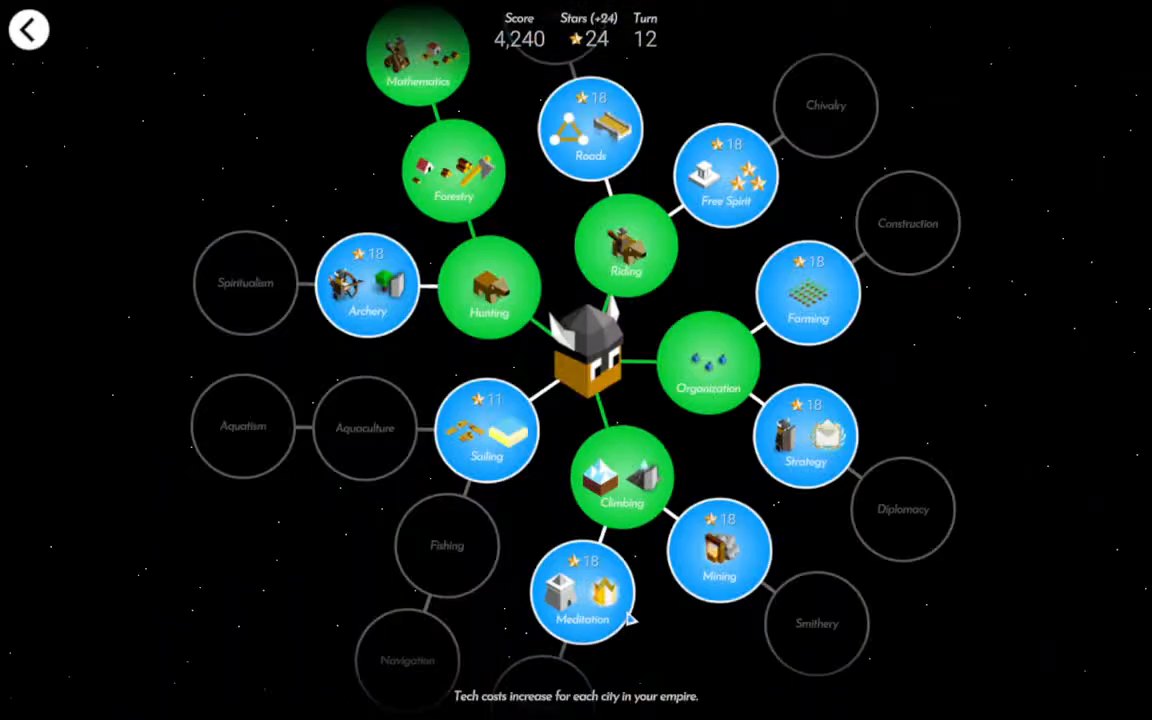
left_click(487, 432)
left_click(663, 441)
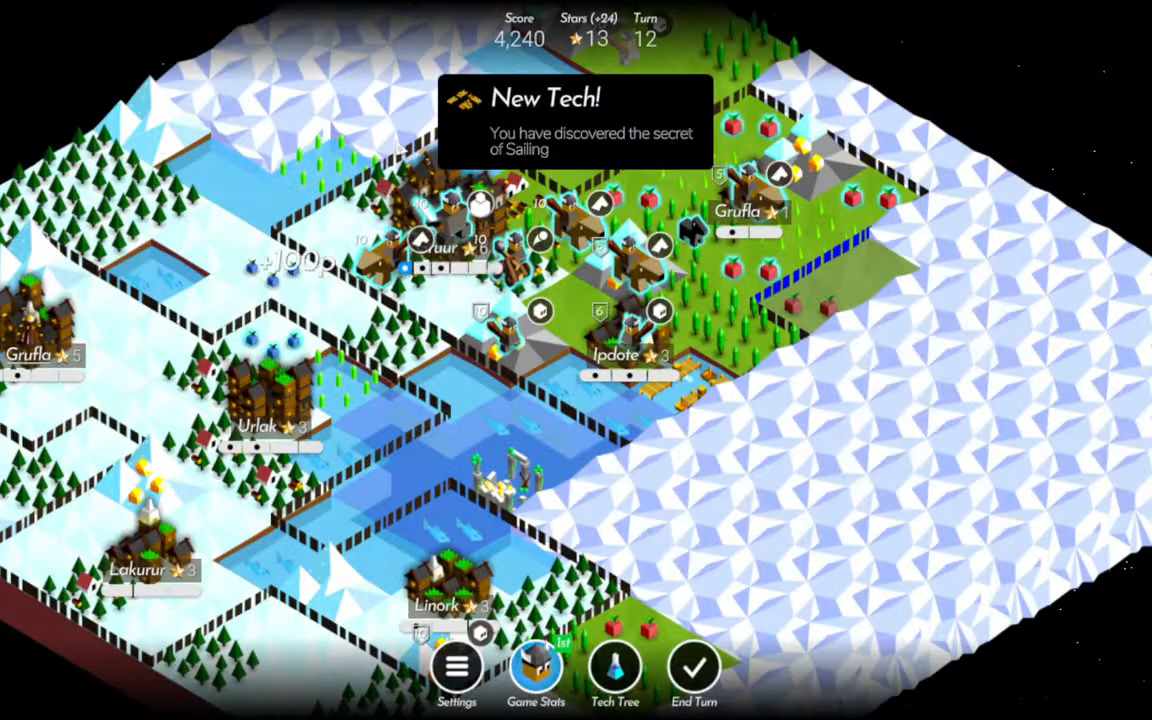
Move the Warrior from Ipdote into its port and the Rider from the newly captured northeastern city onto the adjacent gold mountain.
left_click(628, 325)
left_click(700, 405)
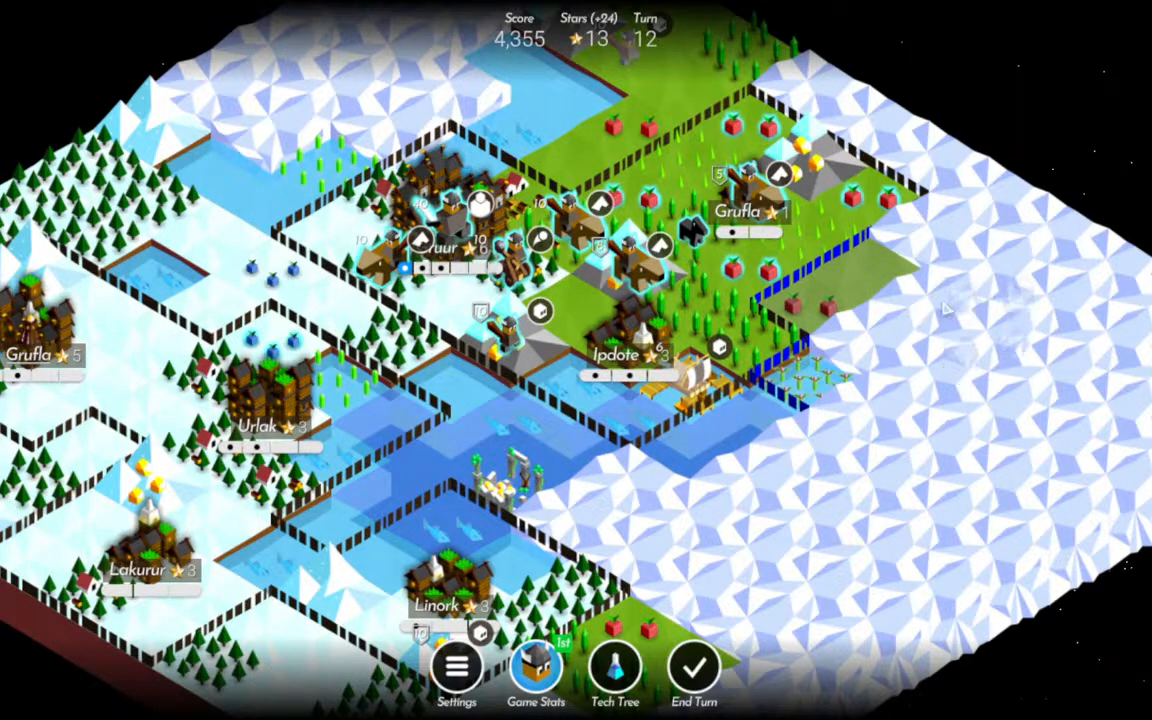
left_click_drag(874, 265, 818, 320)
left_click(686, 263)
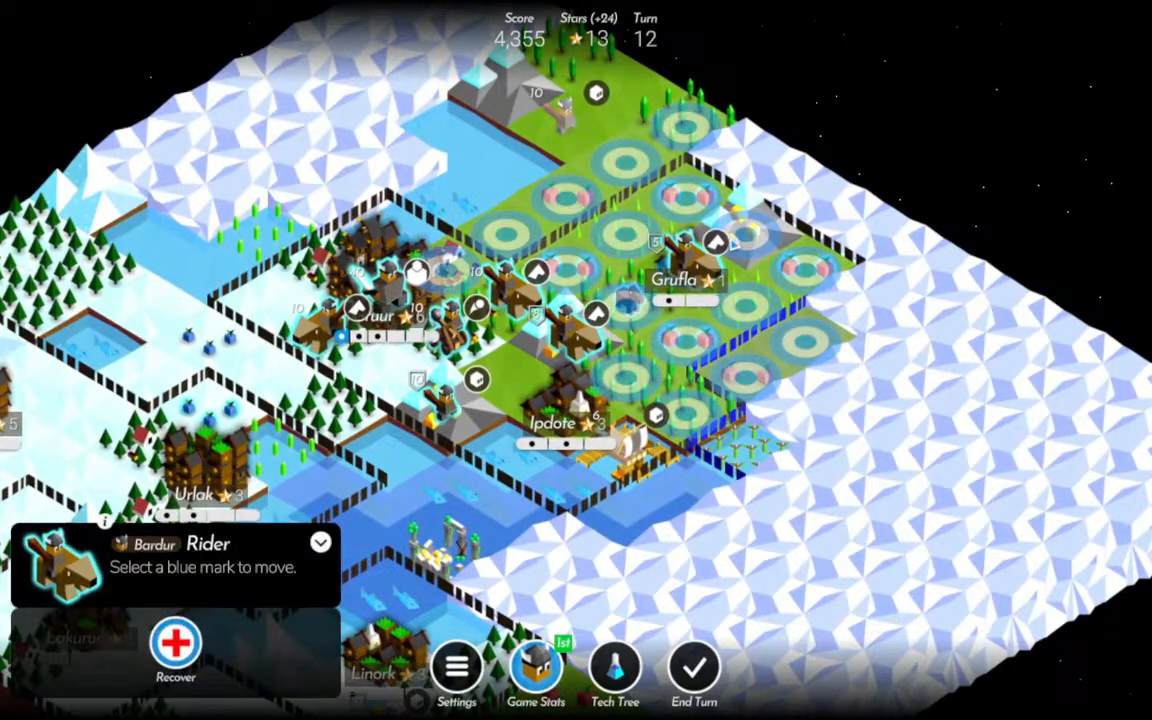
left_click(748, 240)
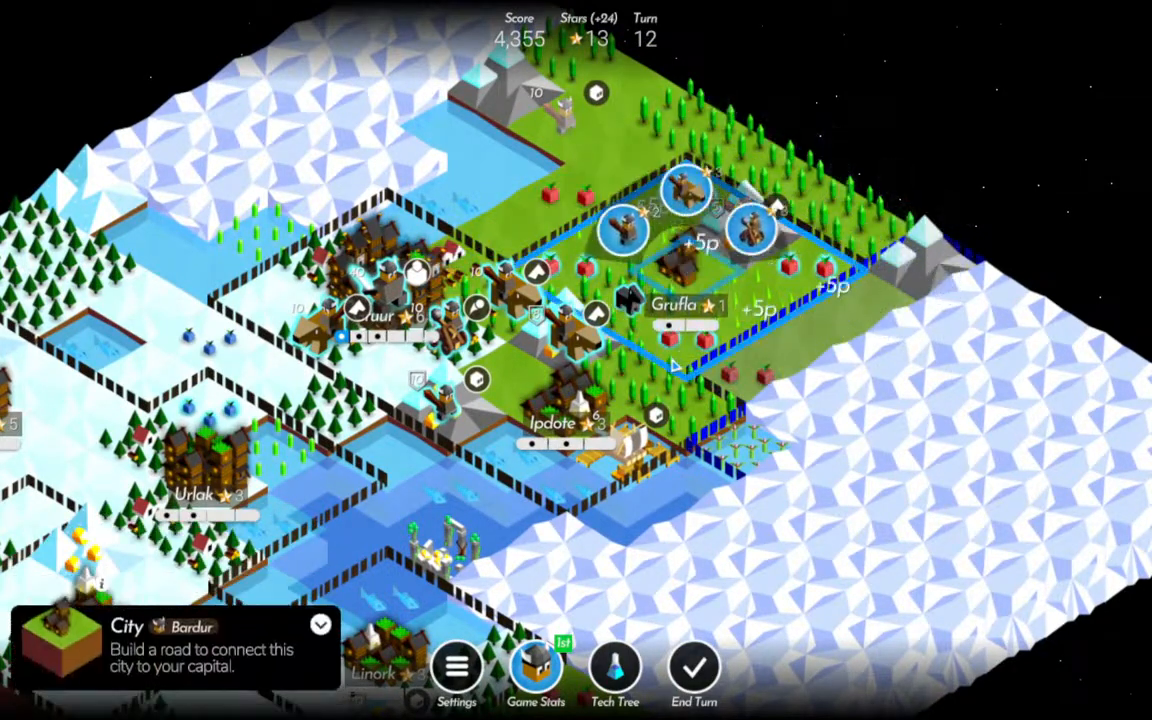
Harvest the two fruit fields south and east of the northeastern Grufla city and choose a reward for its level-up.
left_click(698, 345)
left_click(653, 280)
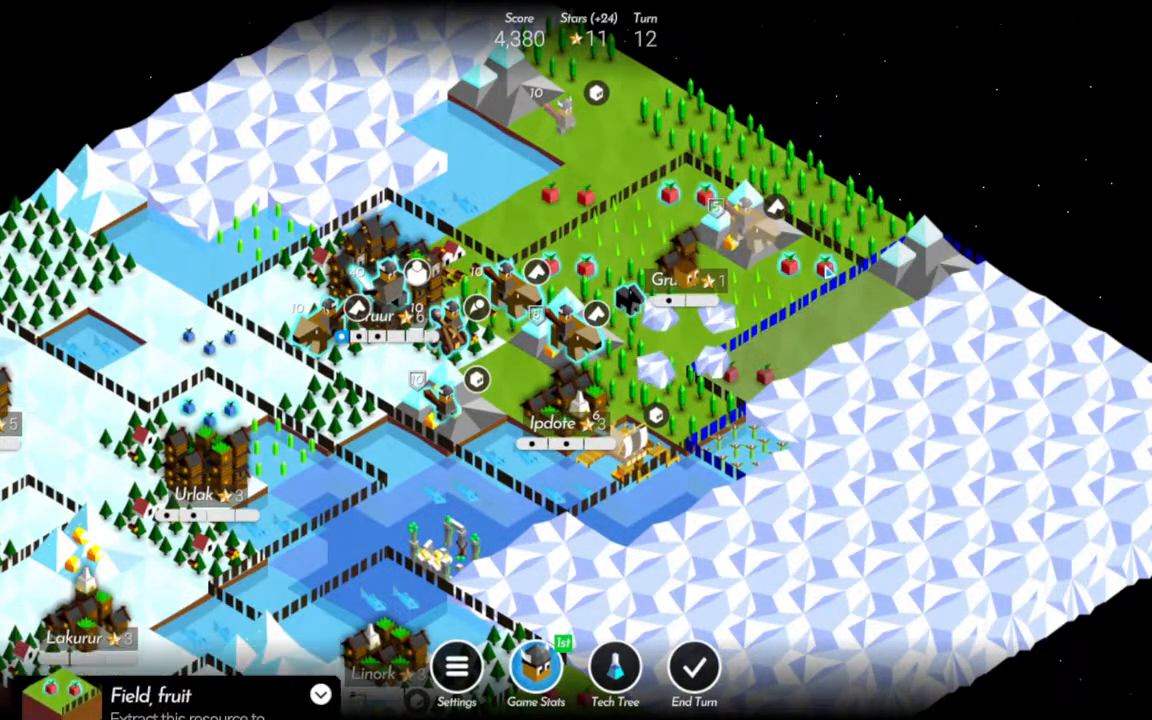
left_click(820, 260)
left_click(841, 203)
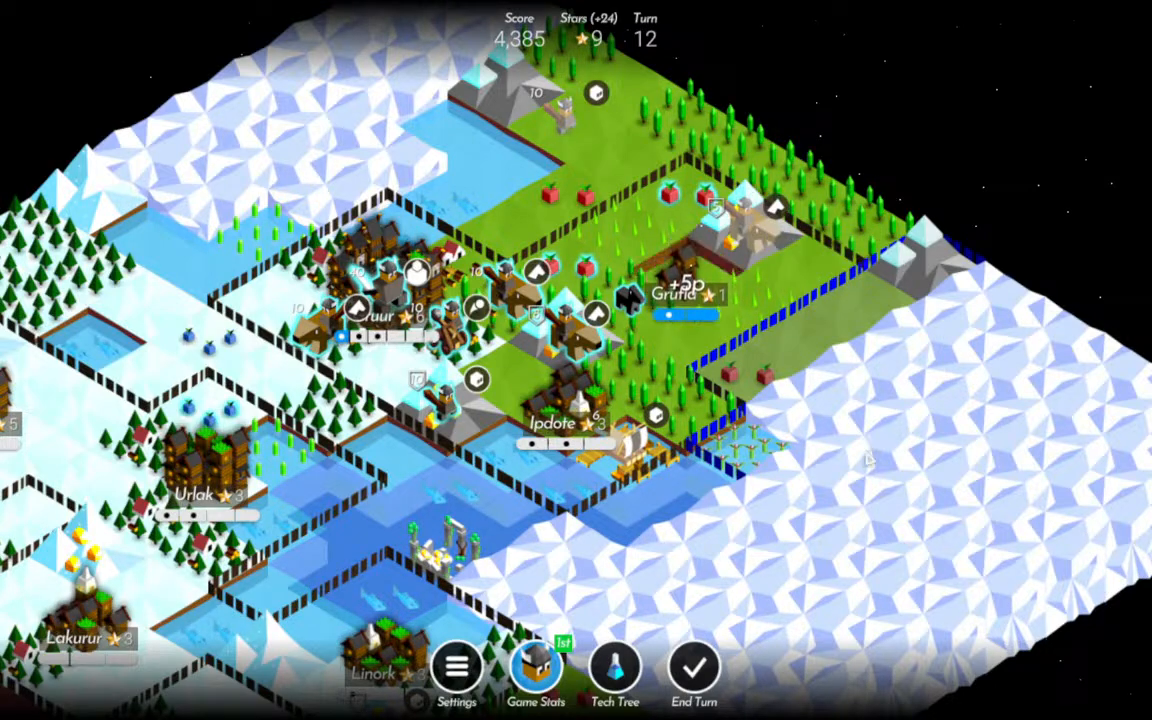
left_click_drag(845, 504, 757, 467)
left_click(622, 400)
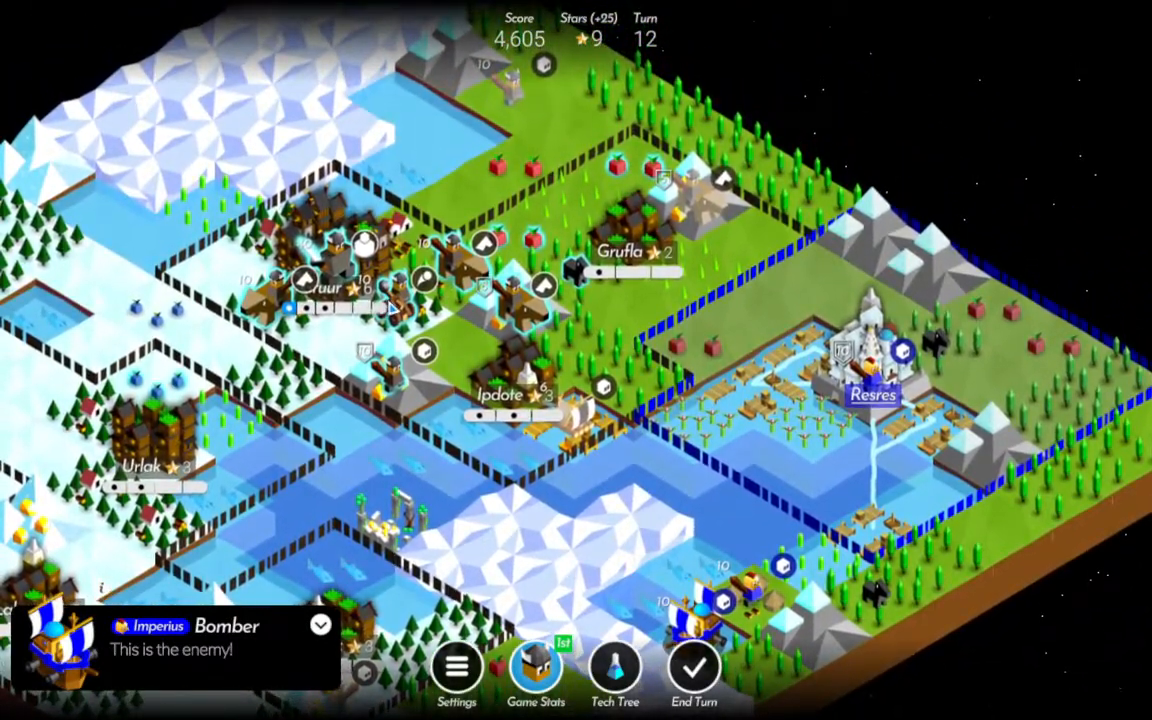
Move the Rider on the mountain north of Ipdote to the field beside northeastern Grufla and Gruur's eastern Rider to the forest northeast of Ipdote.
left_click(395, 348)
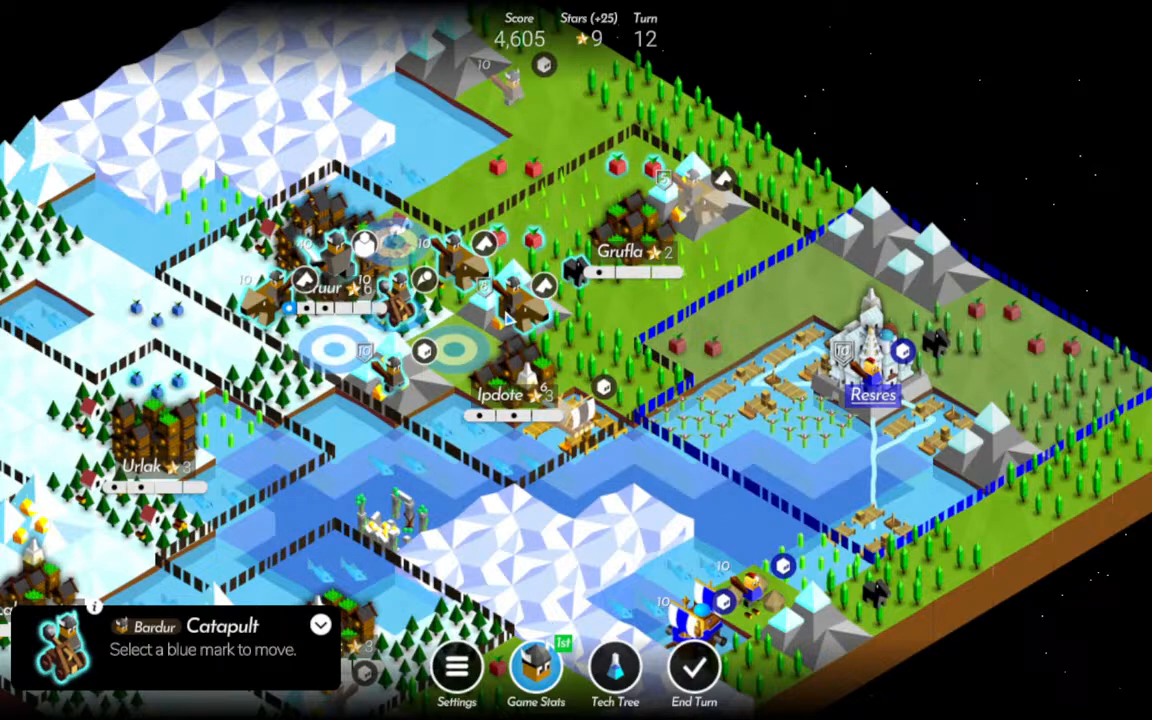
left_click(512, 310)
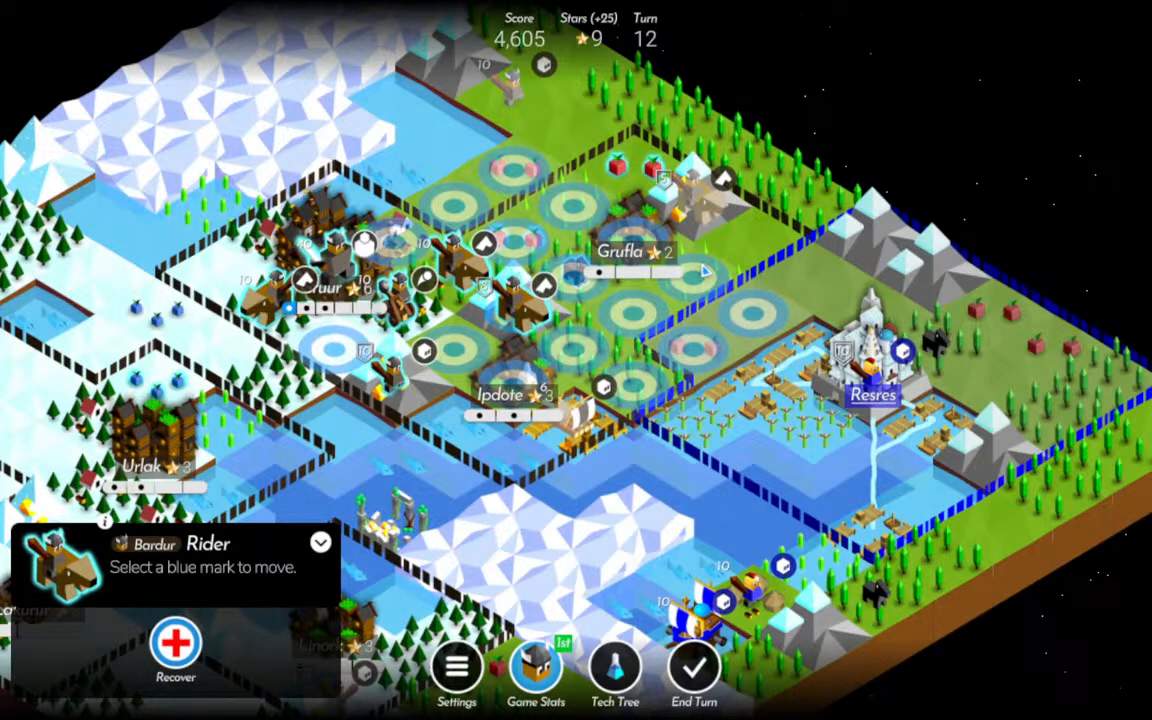
left_click(700, 278)
left_click(663, 262)
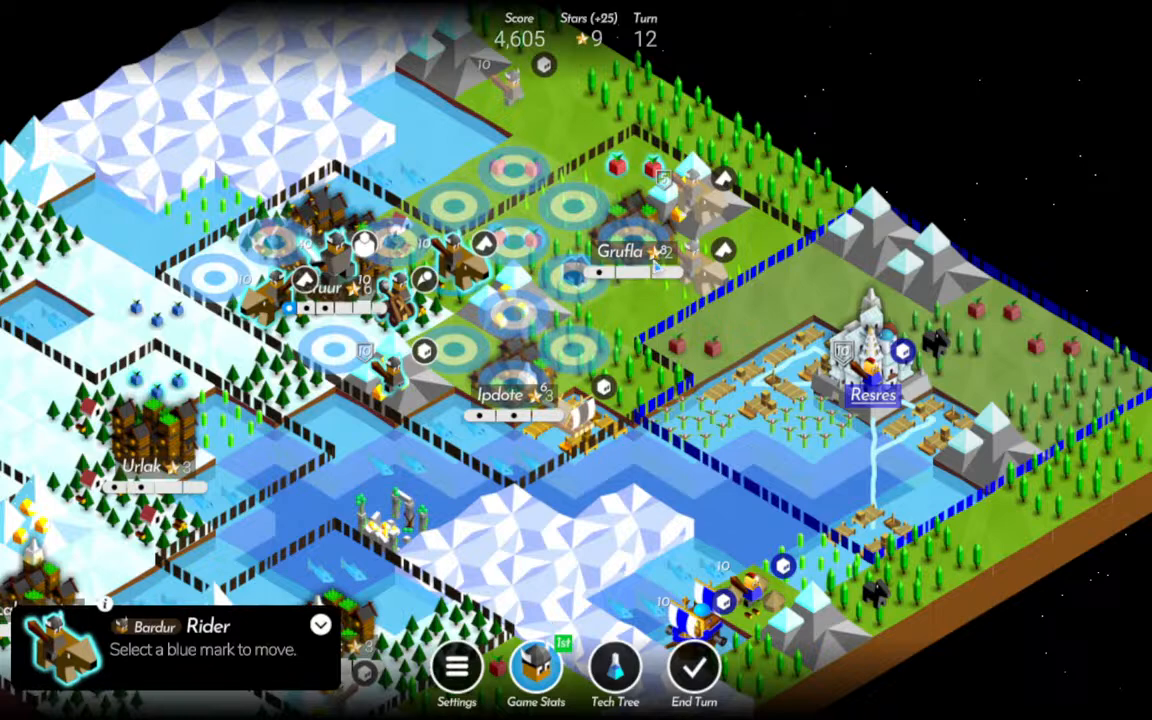
left_click(598, 357)
Move the Catapult near Gruur onto the mountain north of Ipdote and the super unit from Gruur to the field east of the city.
left_click(398, 302)
left_click(508, 312)
left_click(340, 268)
left_click(452, 275)
Move the Warrior from the gold mountain into Ipdote and Gruur's western Rider to the field west of Ipdote.
left_click(410, 376)
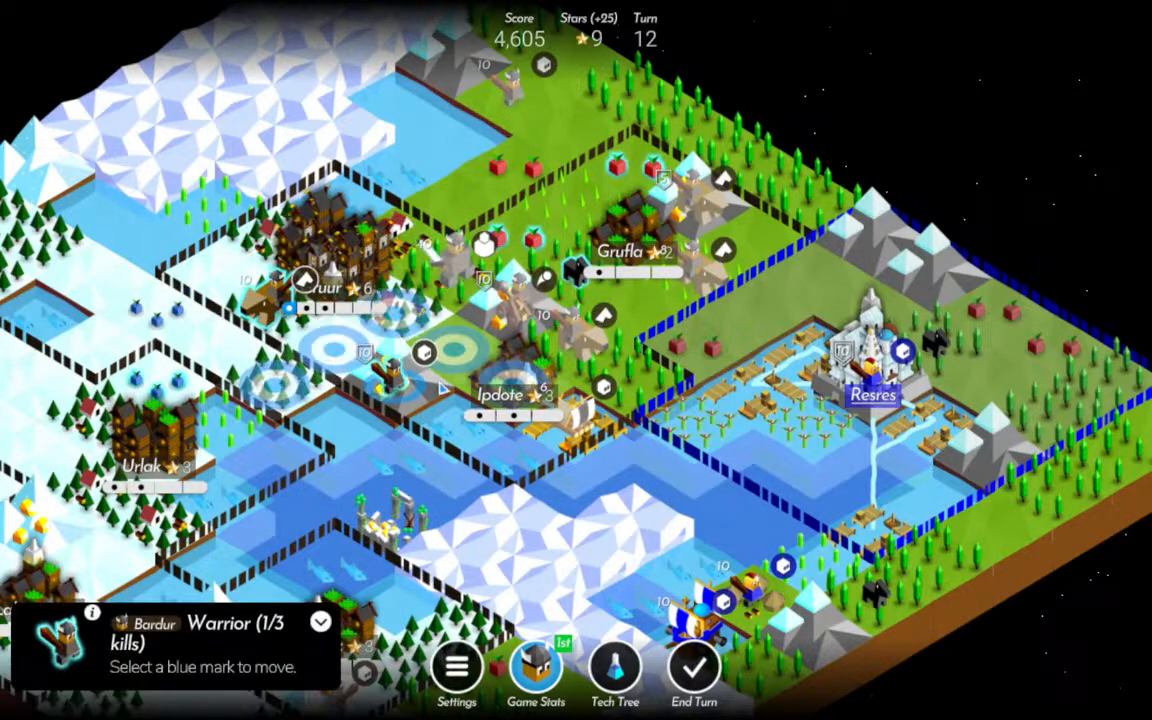
left_click(520, 391)
left_click(268, 297)
left_click(453, 336)
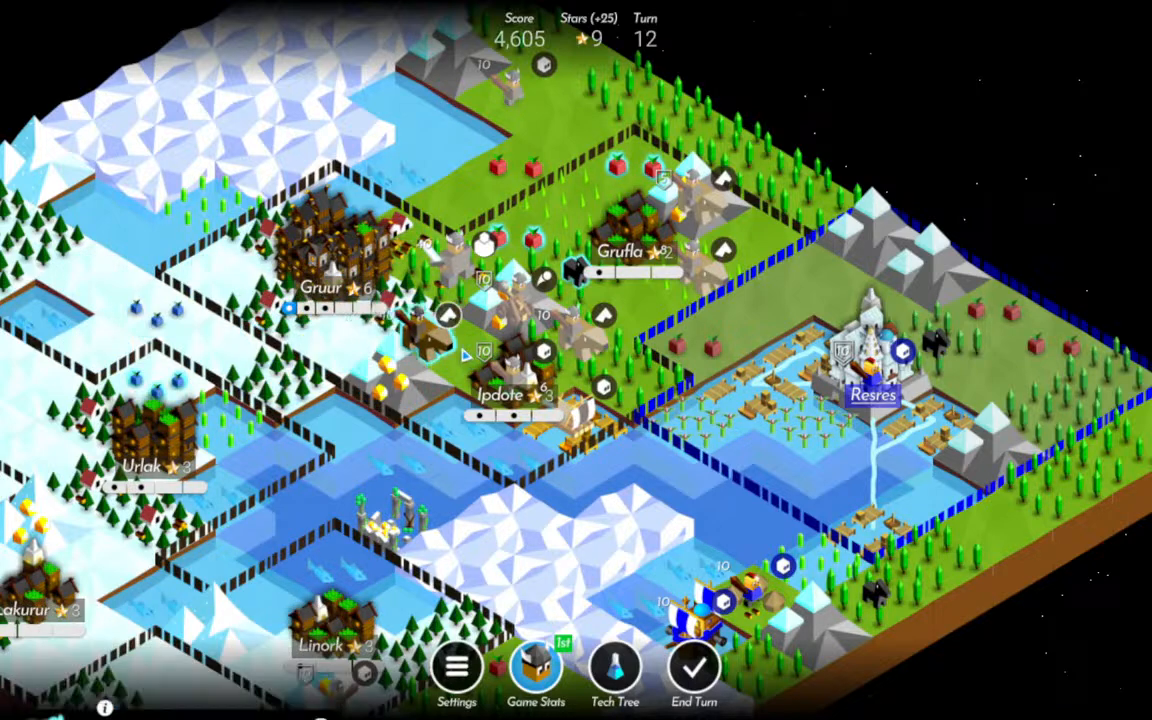
Hunt the wild animal and harvest two fruit fields around northeastern Grufla, taking Resources as the level-up reward.
left_click_drag(428, 300, 524, 305)
left_click(743, 278)
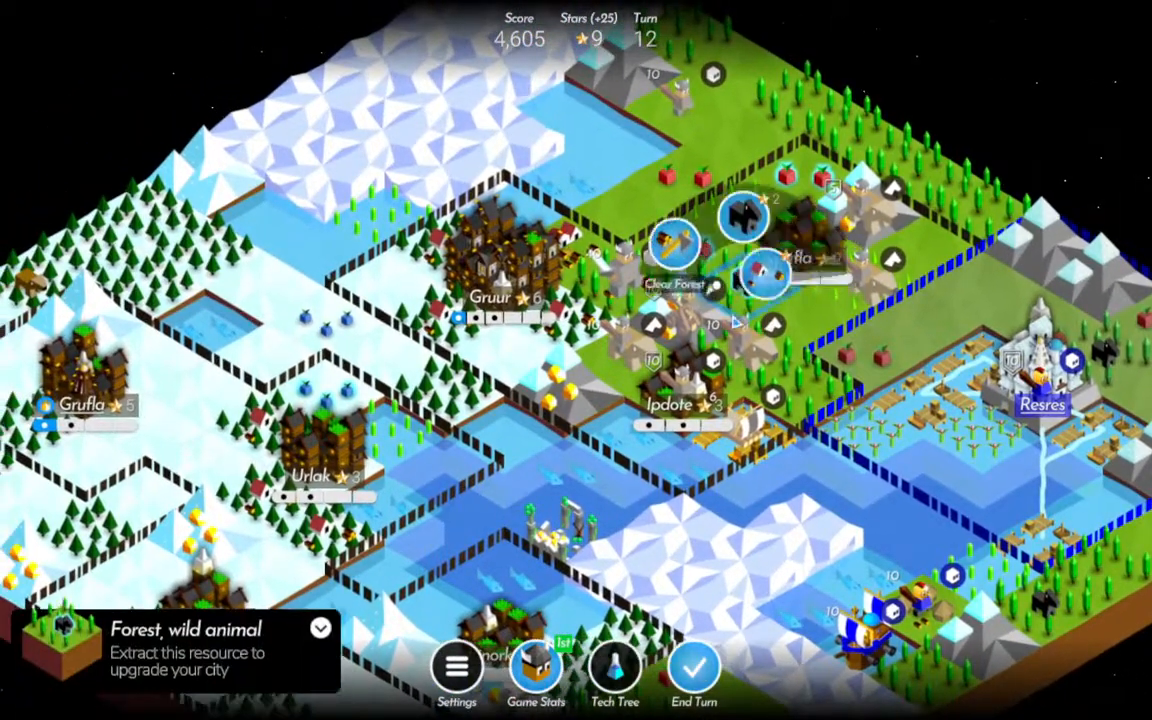
left_click(743, 215)
left_click(681, 238)
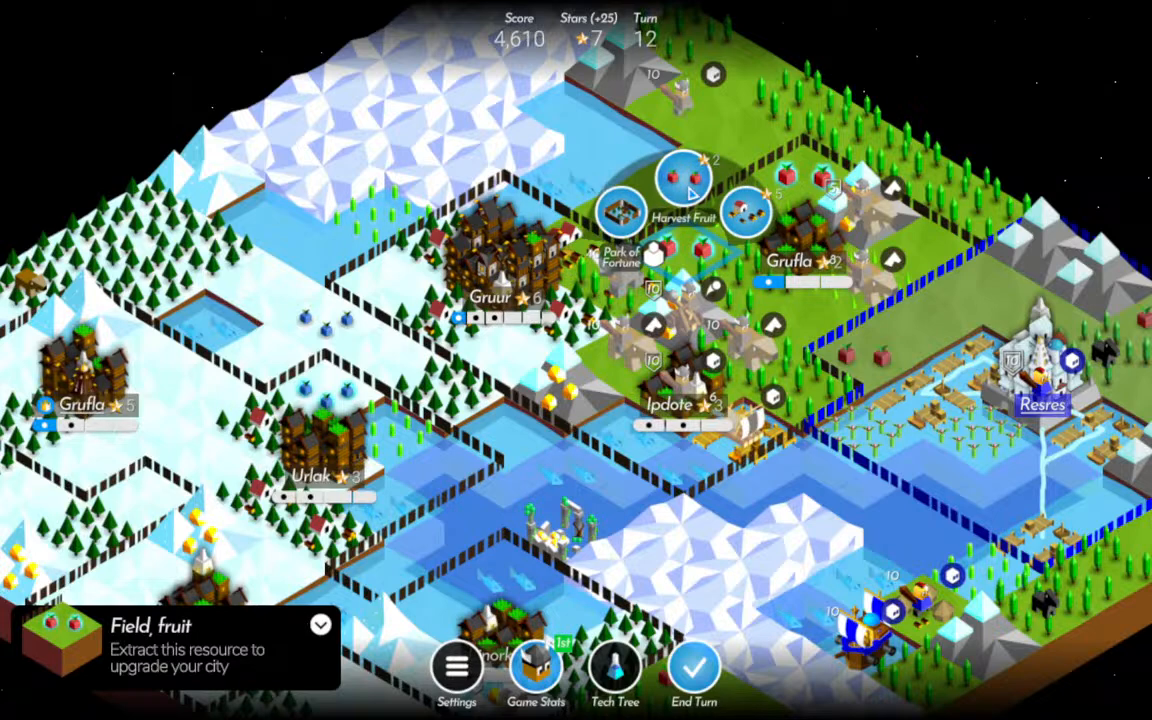
left_click(681, 175)
left_click(787, 178)
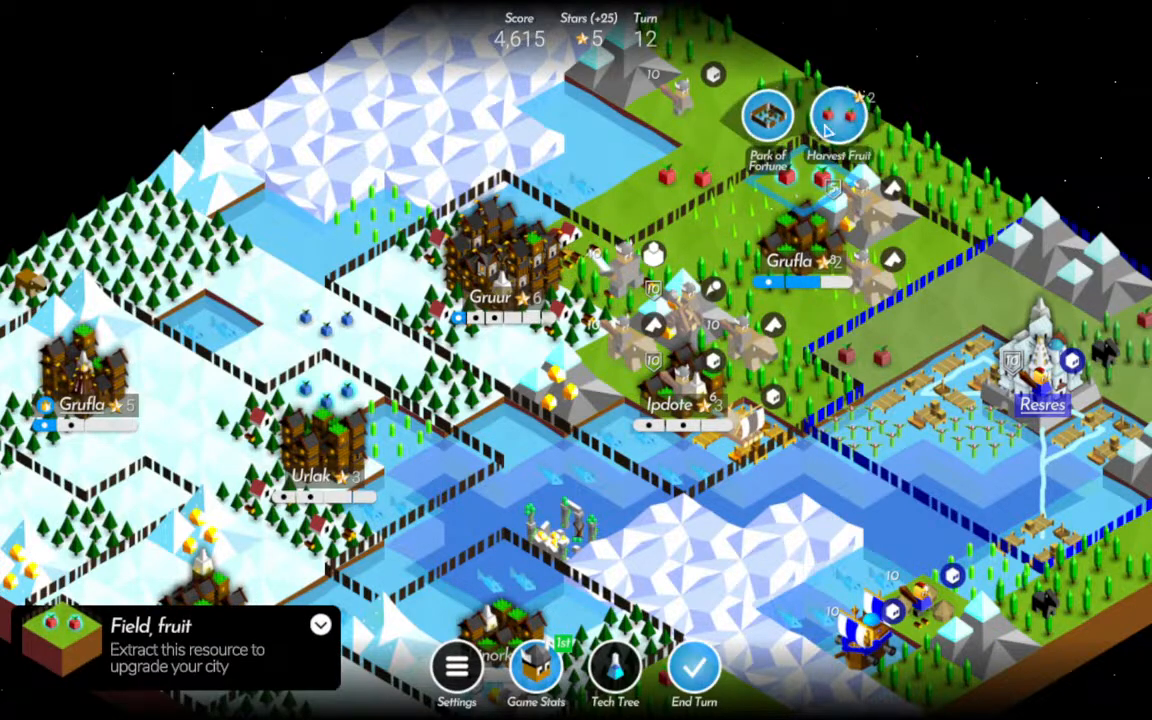
left_click(836, 110)
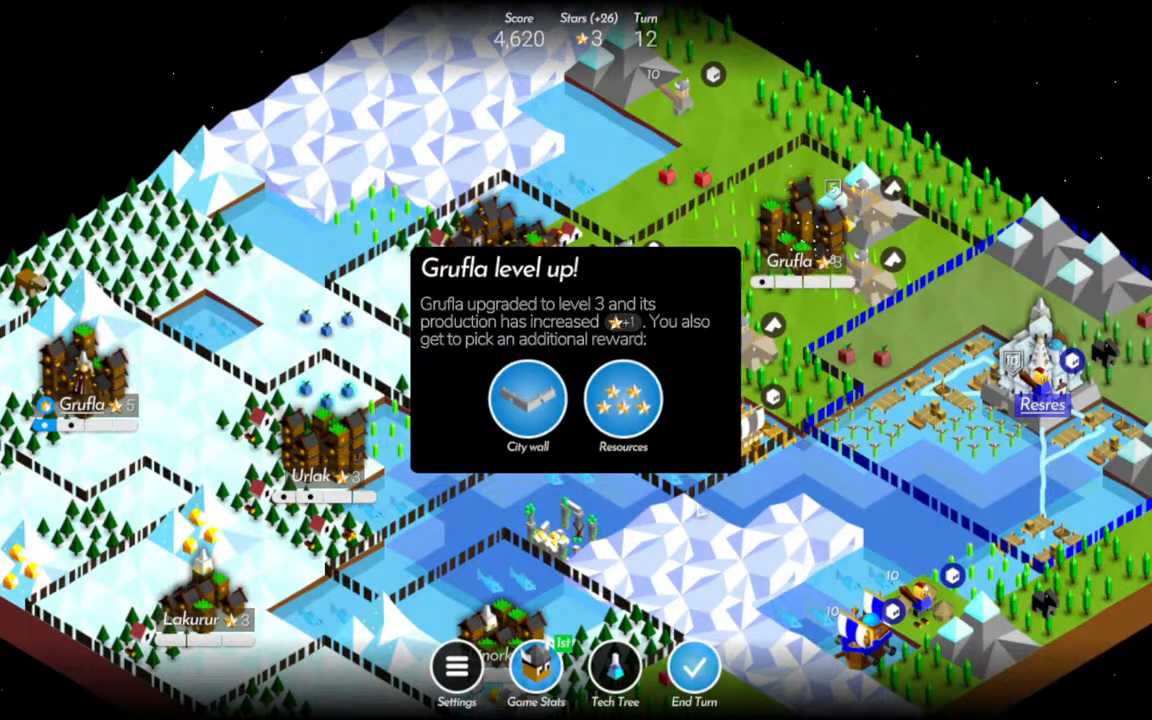
left_click(632, 404)
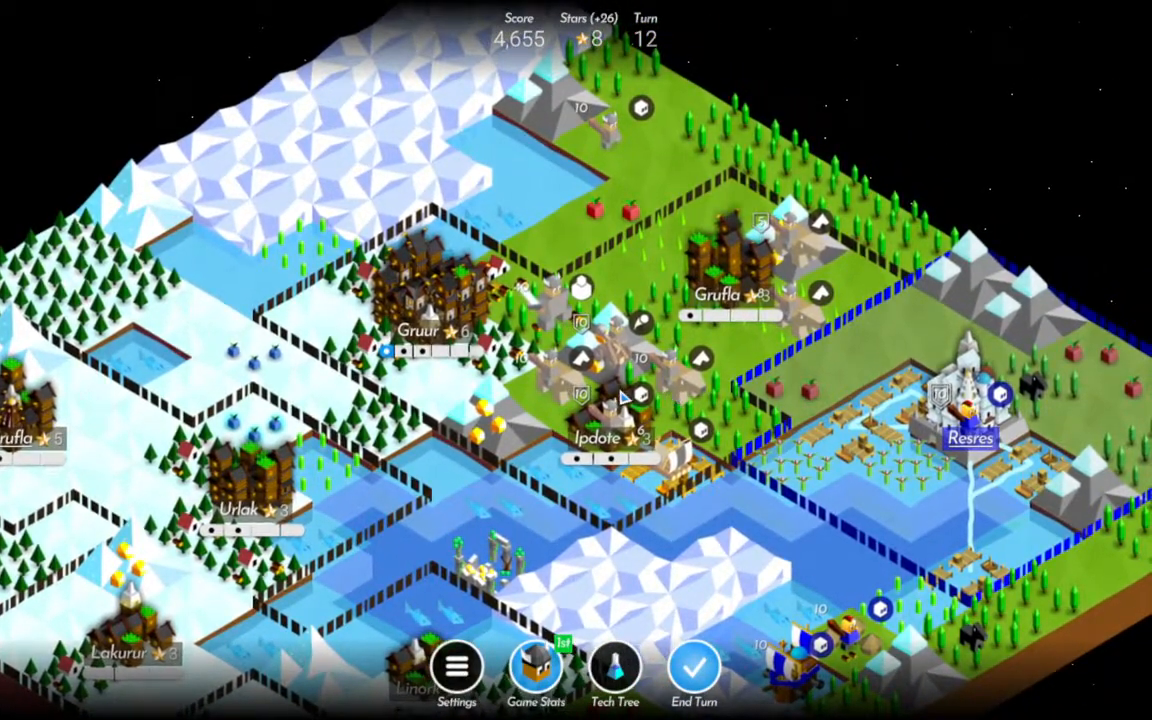
Review the technology tree and survey the southern cities around Linork and Lakurur.
left_click(548, 402)
left_click(548, 402)
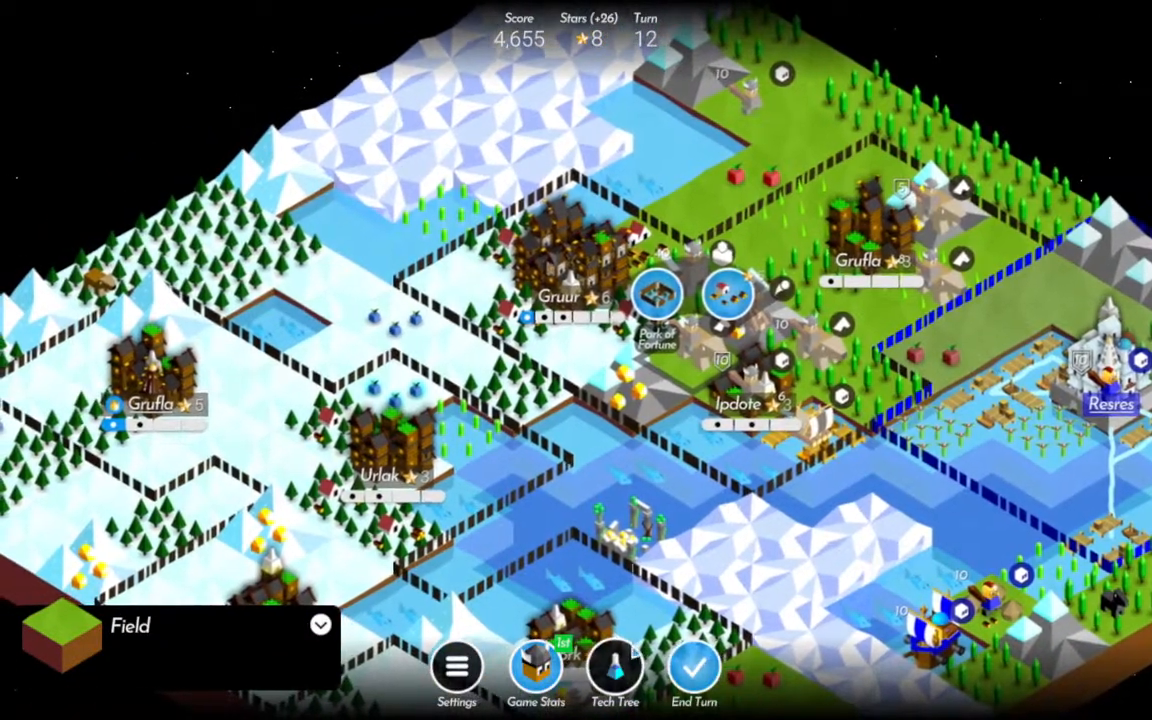
left_click(615, 668)
left_click(28, 32)
left_click_drag(545, 458, 571, 280)
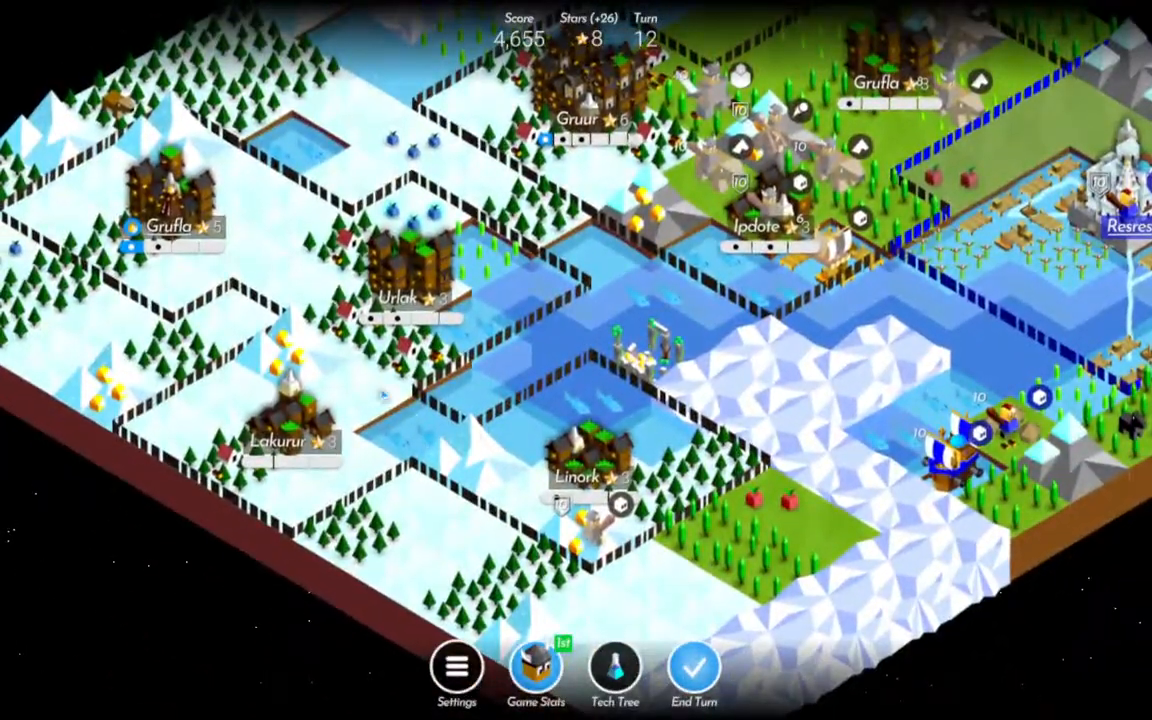
left_click_drag(384, 396, 412, 496)
Train a Catapult in northeastern Grufla and end turn 12.
left_click_drag(875, 166, 823, 294)
left_click(823, 294)
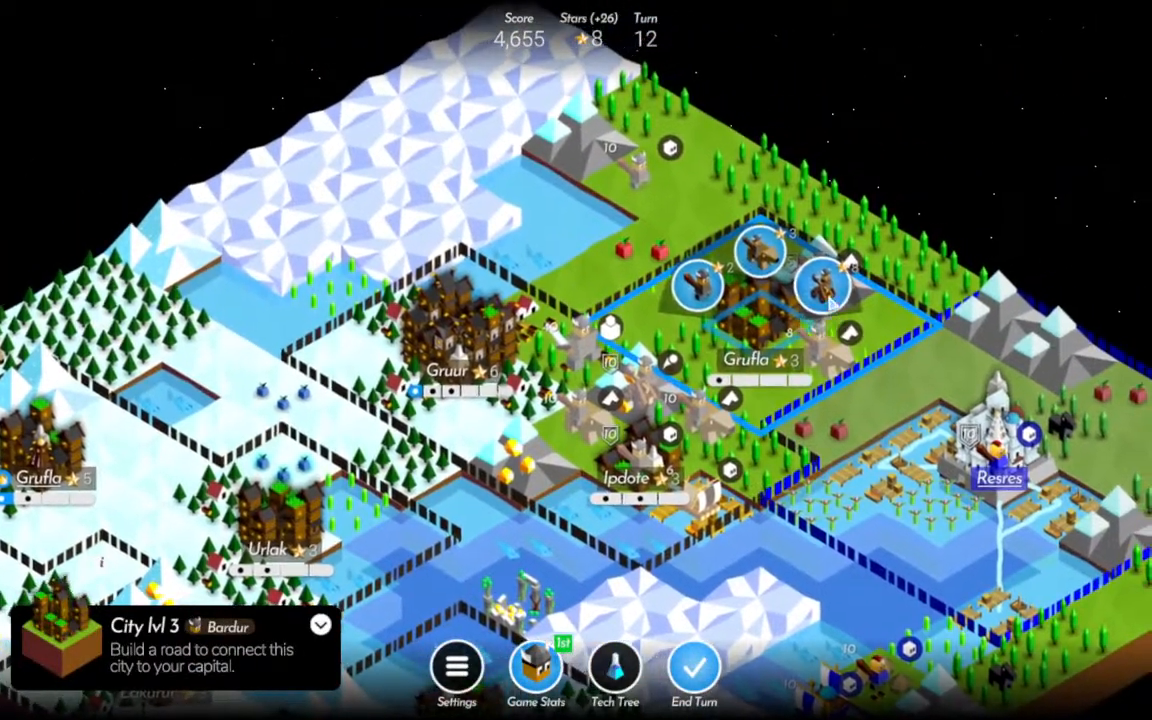
left_click(828, 302)
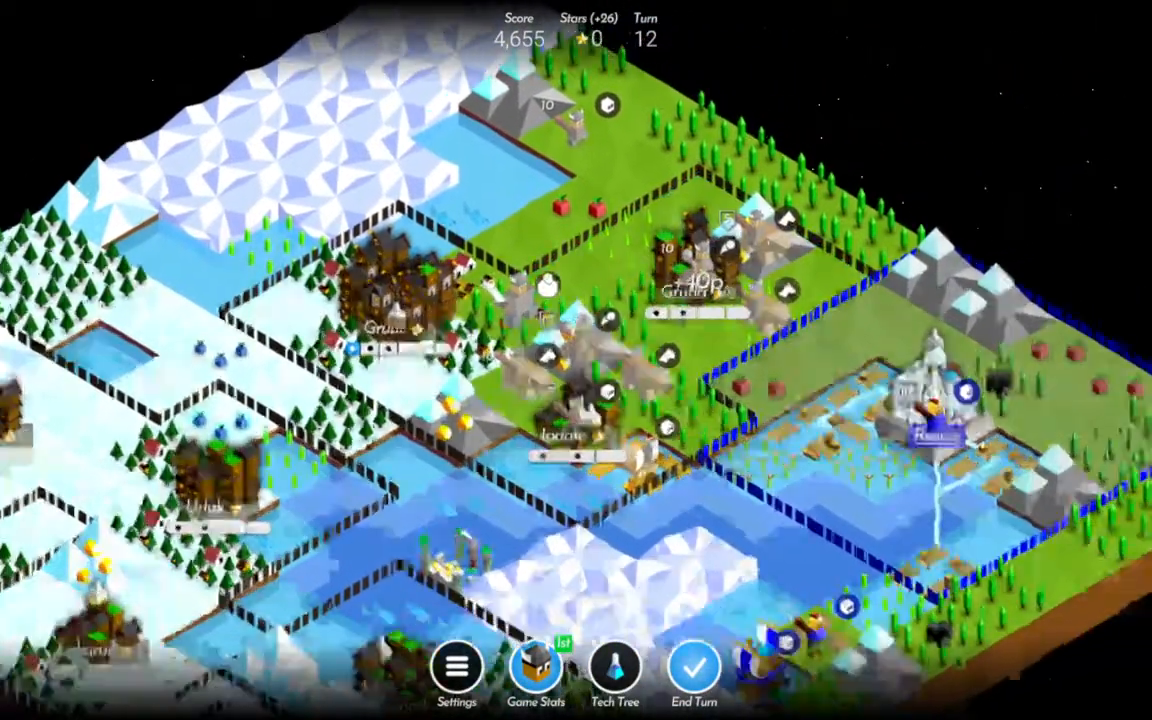
left_click(694, 688)
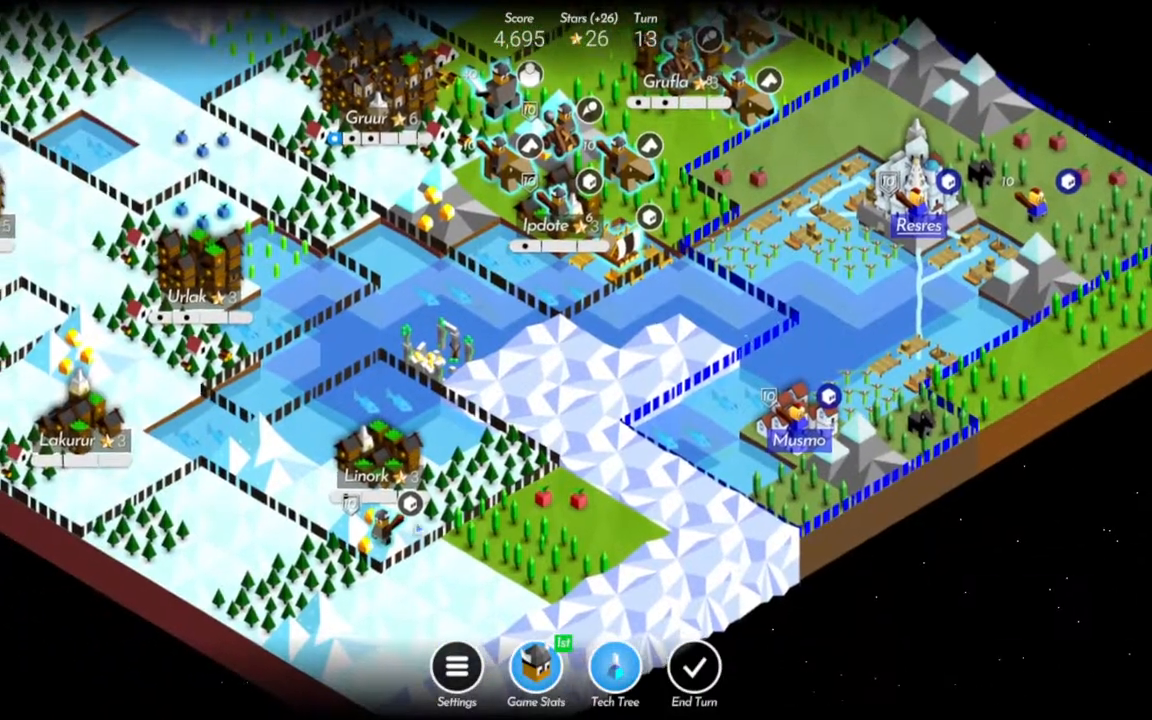
Move Linork's Warrior to the snow field south of the city border and the northern Warrior onto the adjacent mountain.
left_click(390, 525)
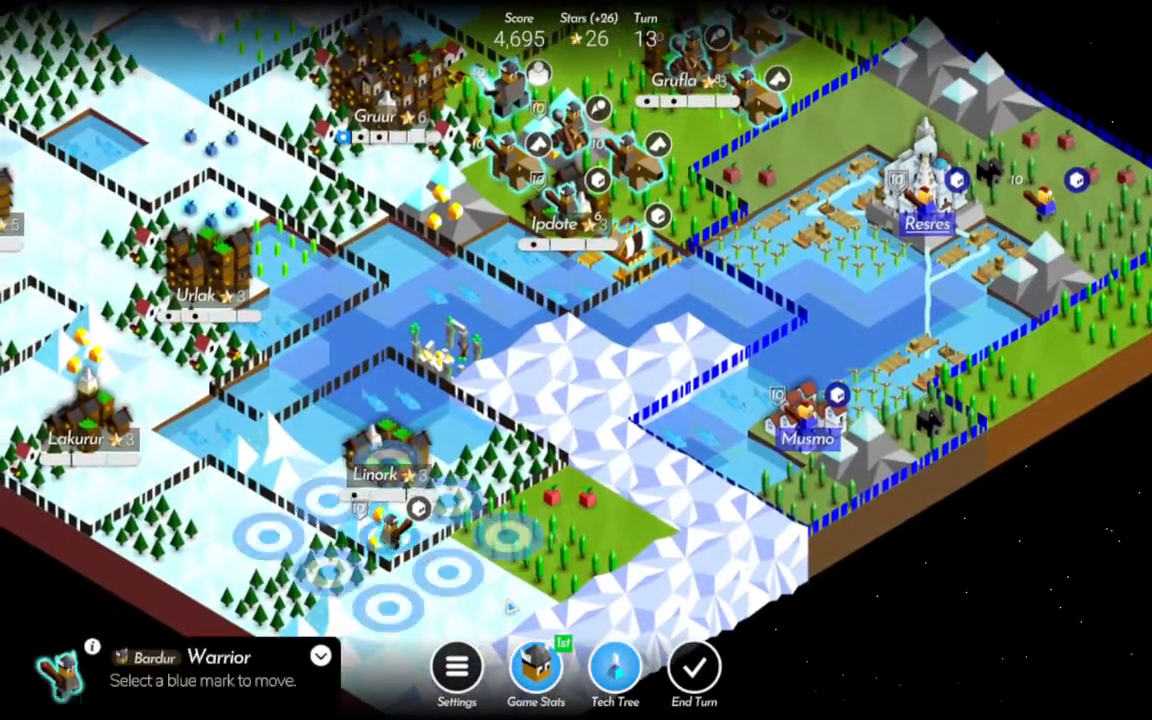
left_click(403, 622)
left_click_drag(786, 236, 872, 458)
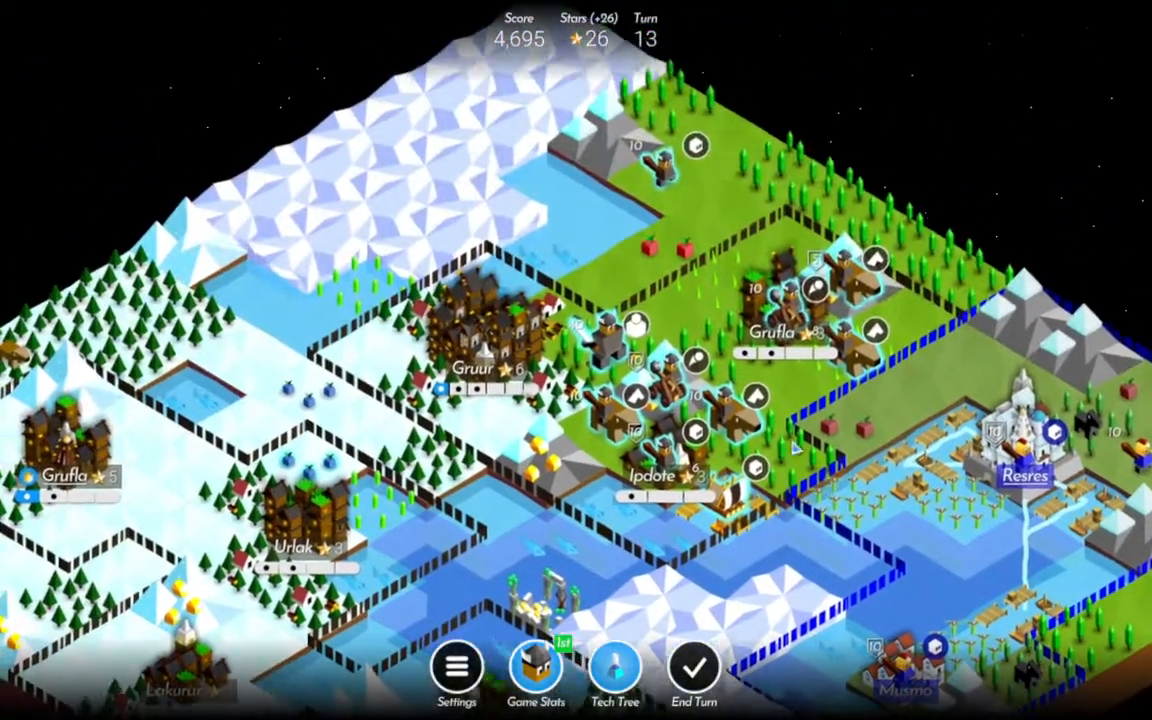
left_click(687, 229)
left_click(632, 205)
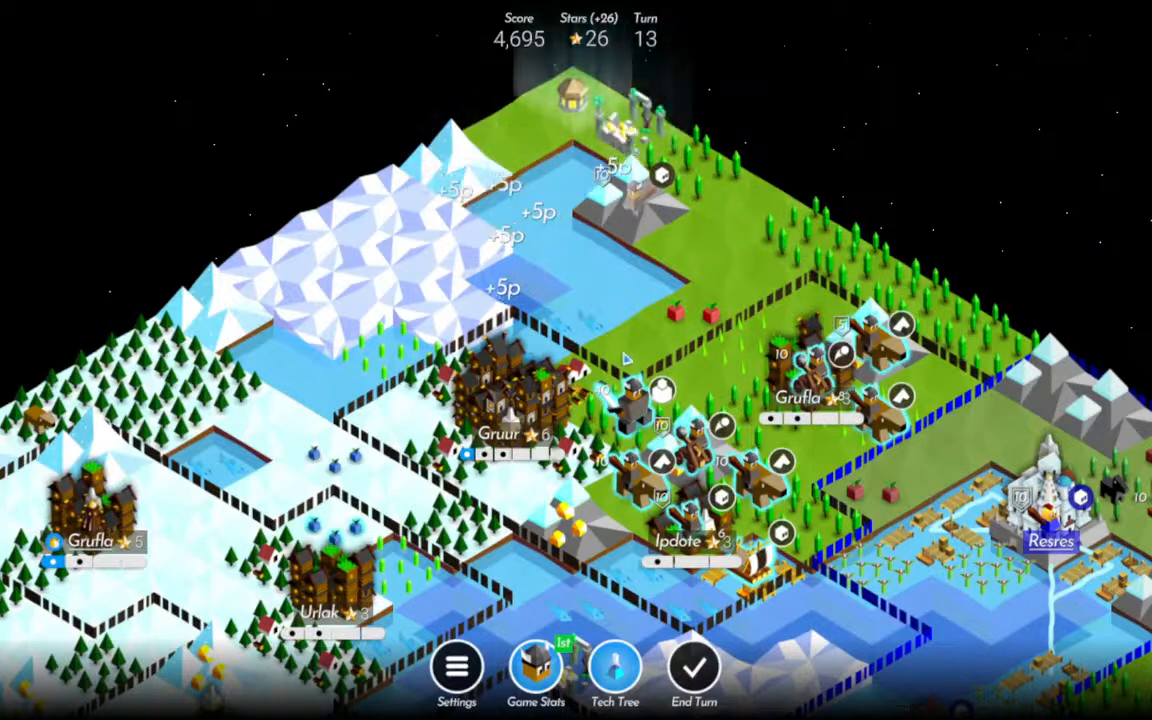
Move the Catapult from the mountain north of Ipdote to the tile south of northeastern Grufla, and Grufla's Catapult to the city's eastern border.
left_click_drag(768, 475, 691, 354)
left_click(613, 317)
left_click(735, 327)
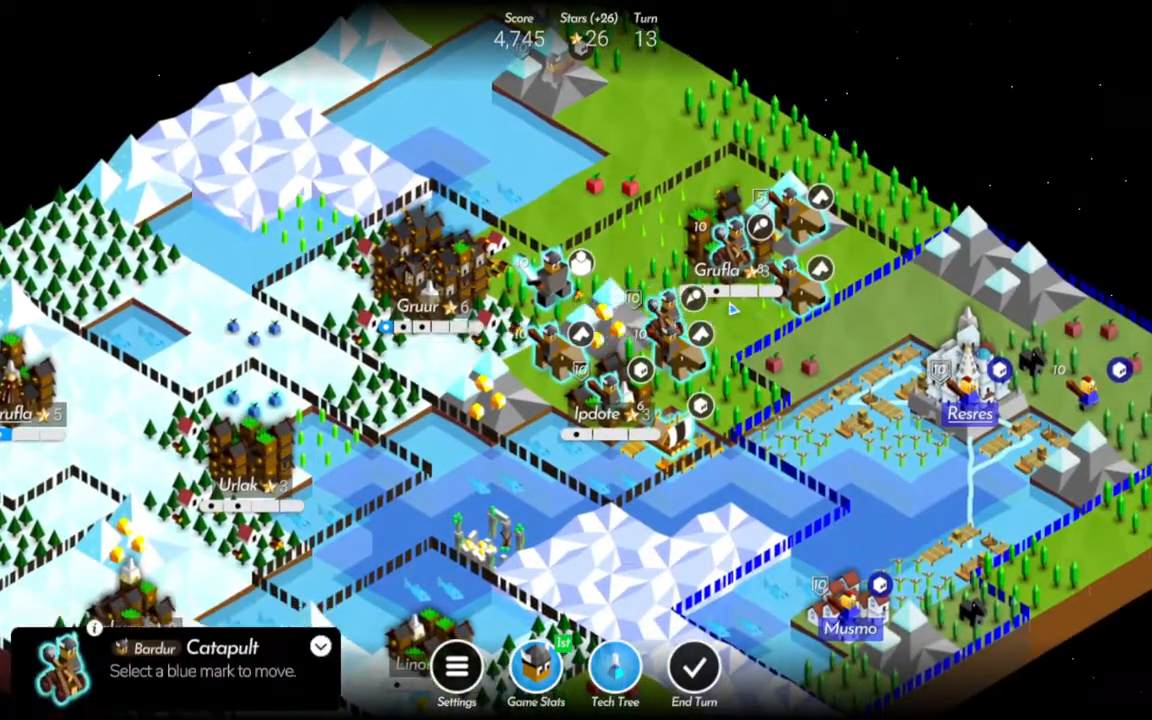
left_click(731, 245)
left_click(852, 257)
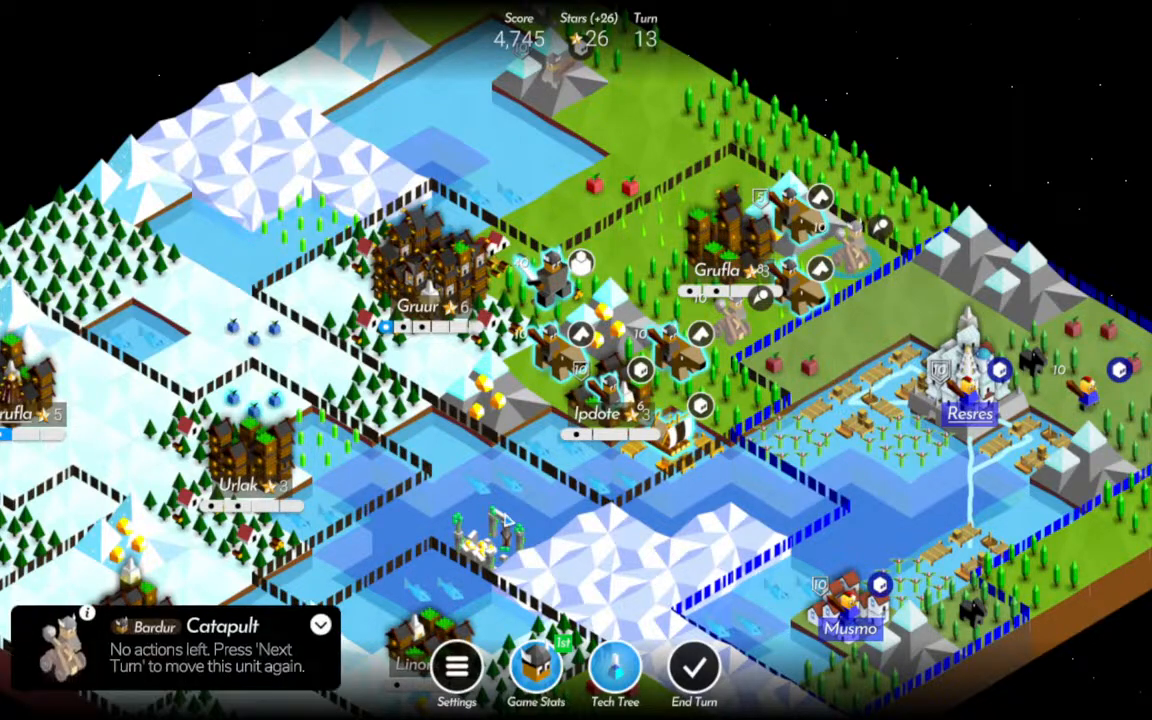
left_click(85, 611)
left_click(575, 477)
Move the Rider southeast of northeastern Grufla onto the mountain north of Resres and the Rider northeast of Ipdote into the vacated tile.
left_click_drag(865, 384, 775, 389)
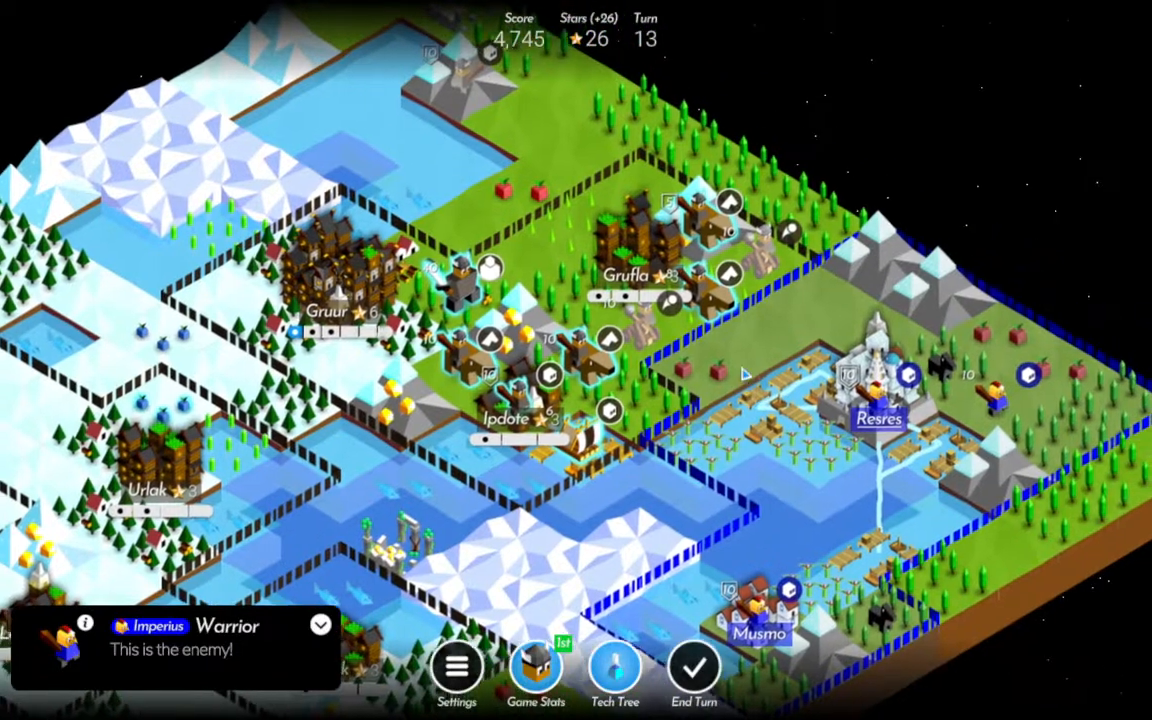
left_click(697, 292)
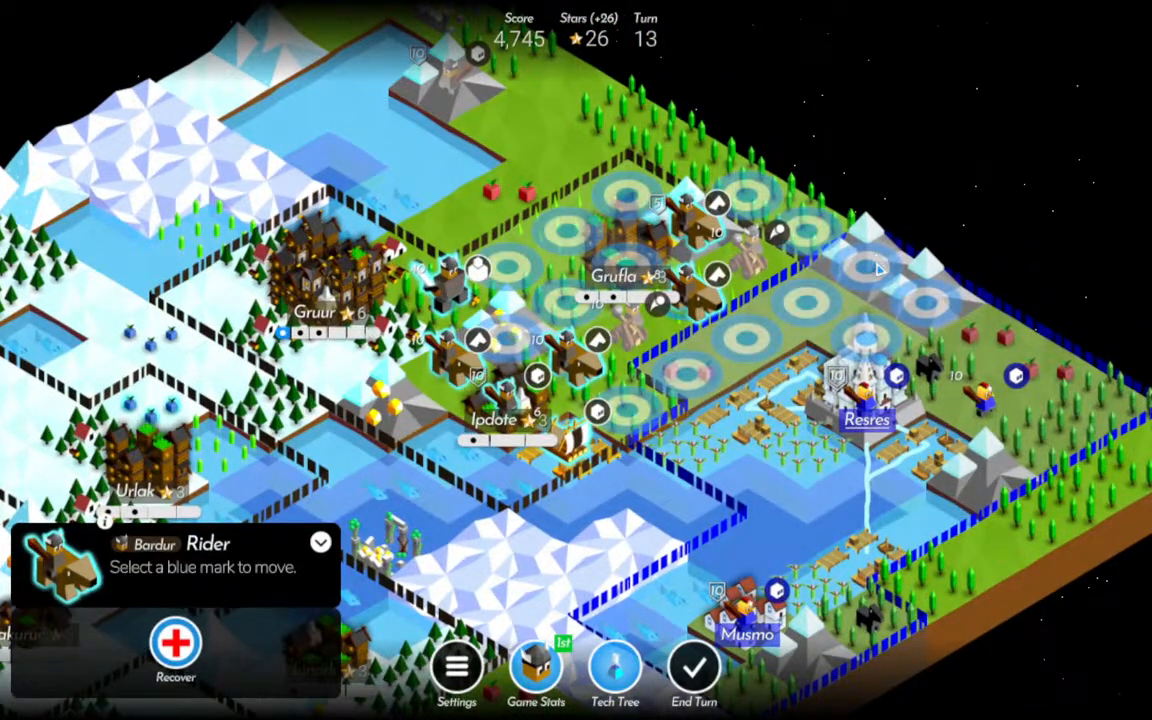
left_click(878, 265)
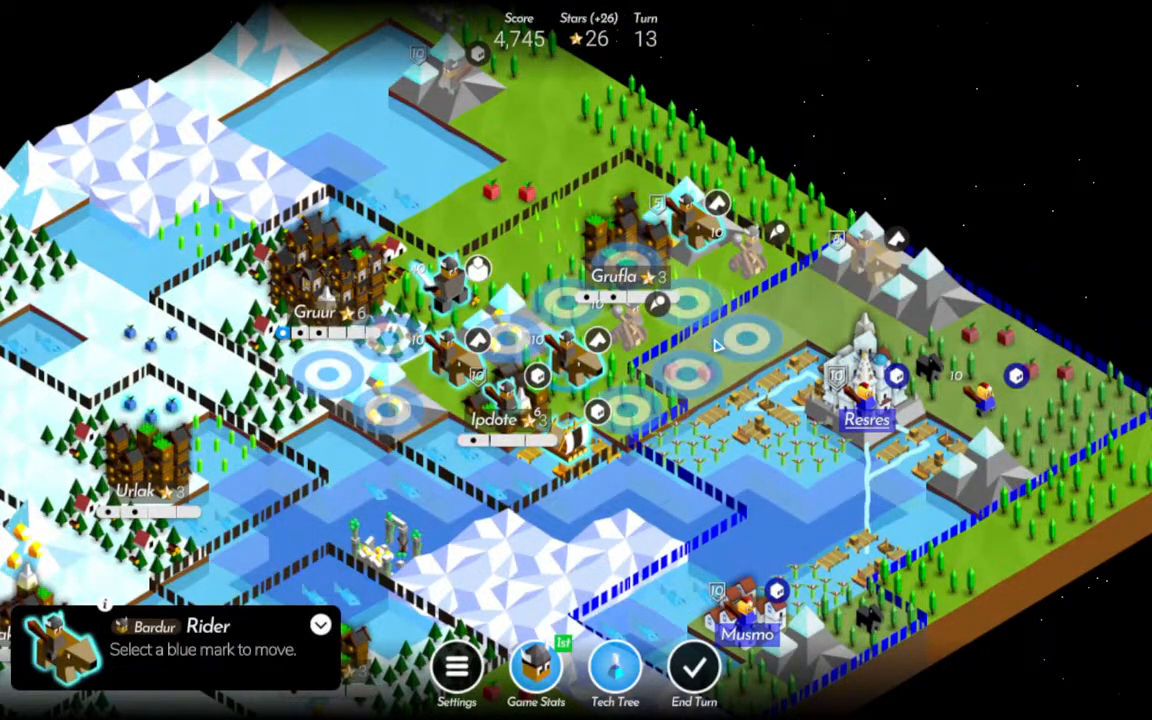
left_click(684, 298)
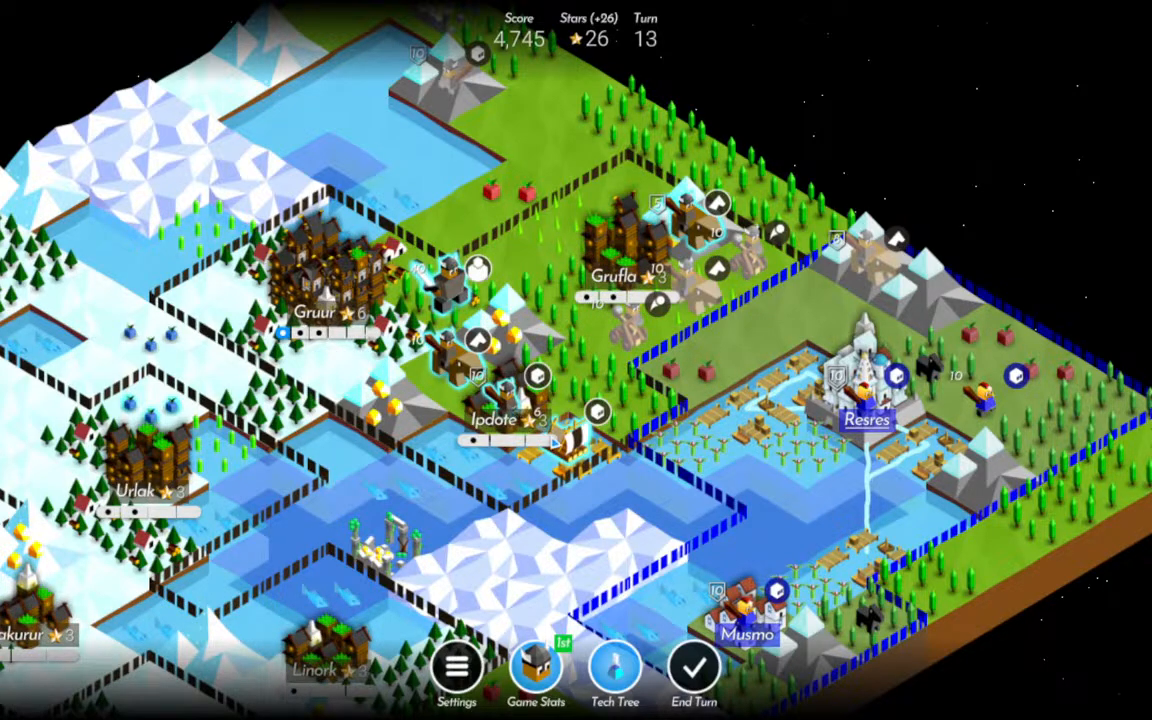
Sail the Raft from Ipdote's port into the shallow water west of Resres.
left_click(569, 441)
left_click_drag(690, 508, 673, 443)
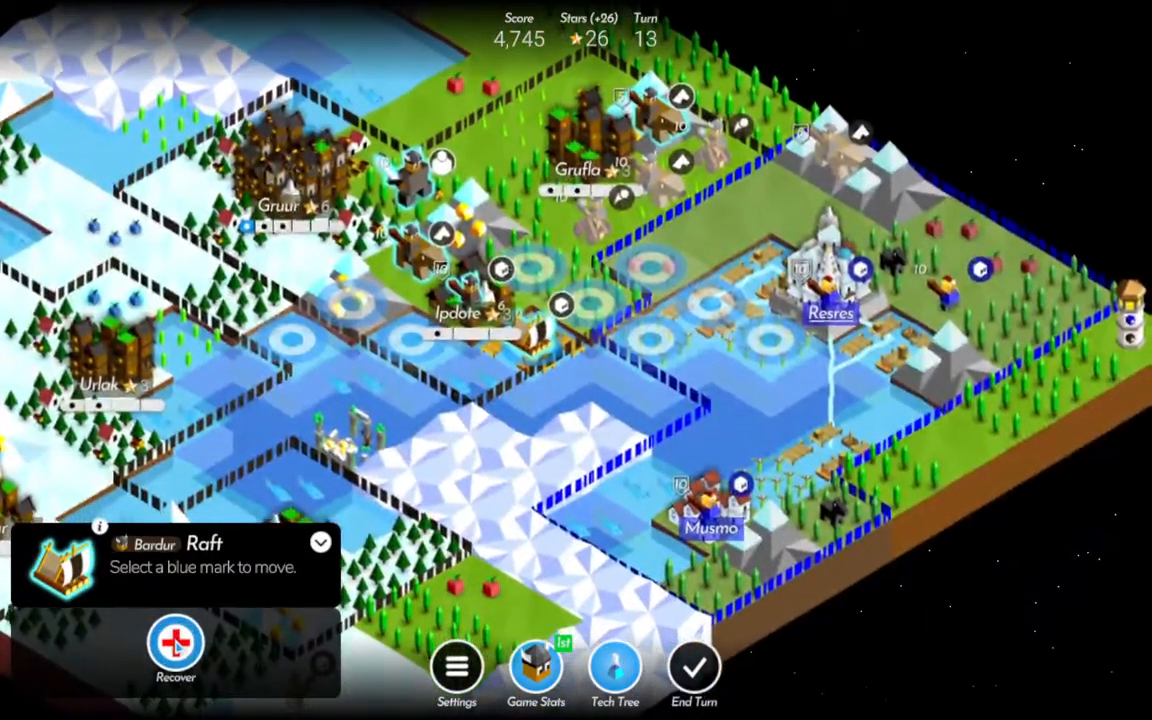
left_click(652, 340)
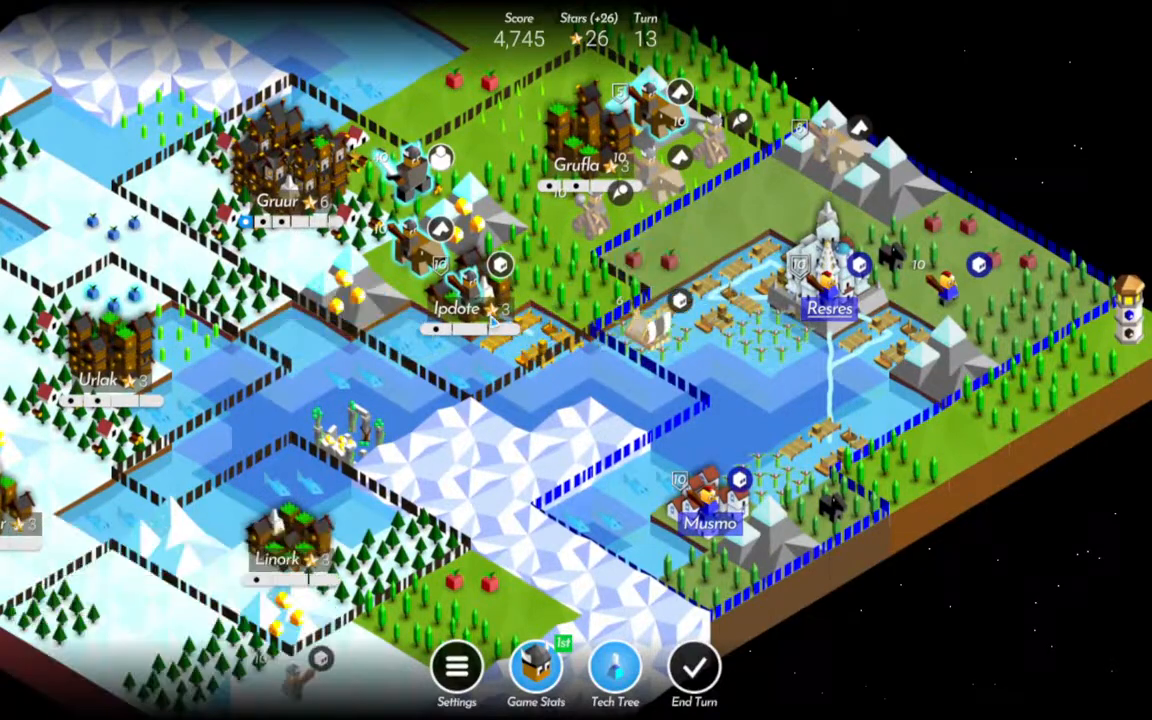
Advance Ipdote's Warrior into its port, the remaining Rider to the forest northeast of Ipdote, and the Giant to the field beside northeastern Grufla.
left_click(468, 282)
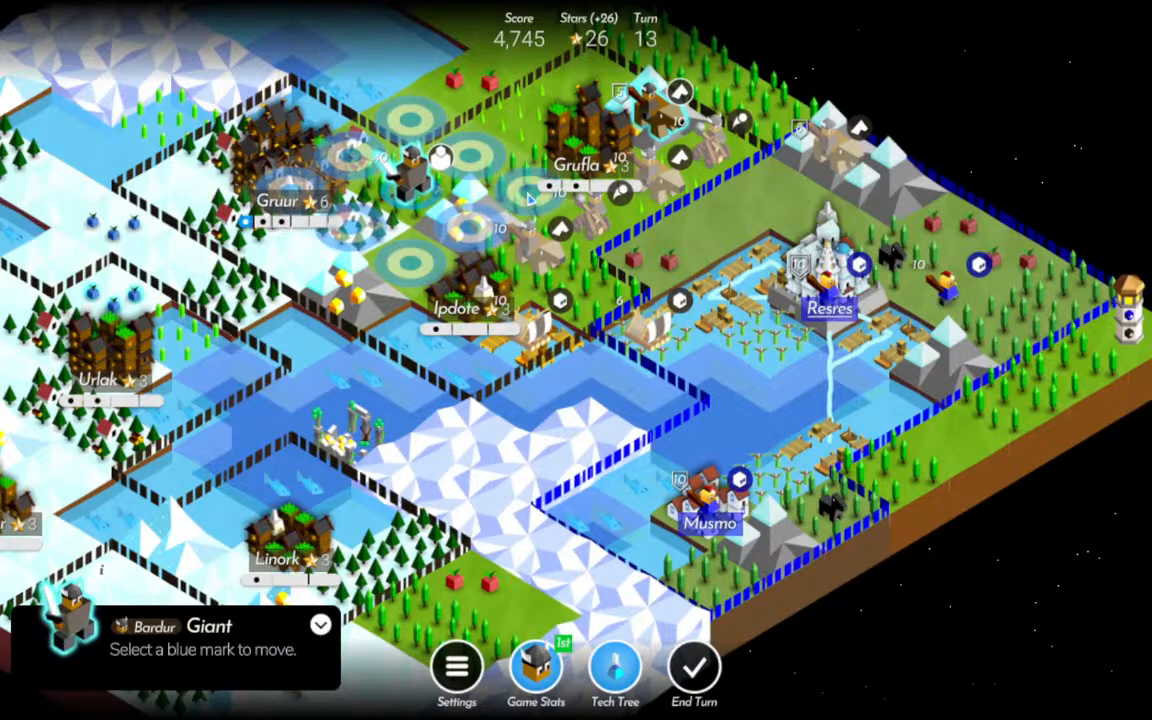
left_click_drag(654, 341, 657, 401)
left_click_drag(575, 438, 545, 255)
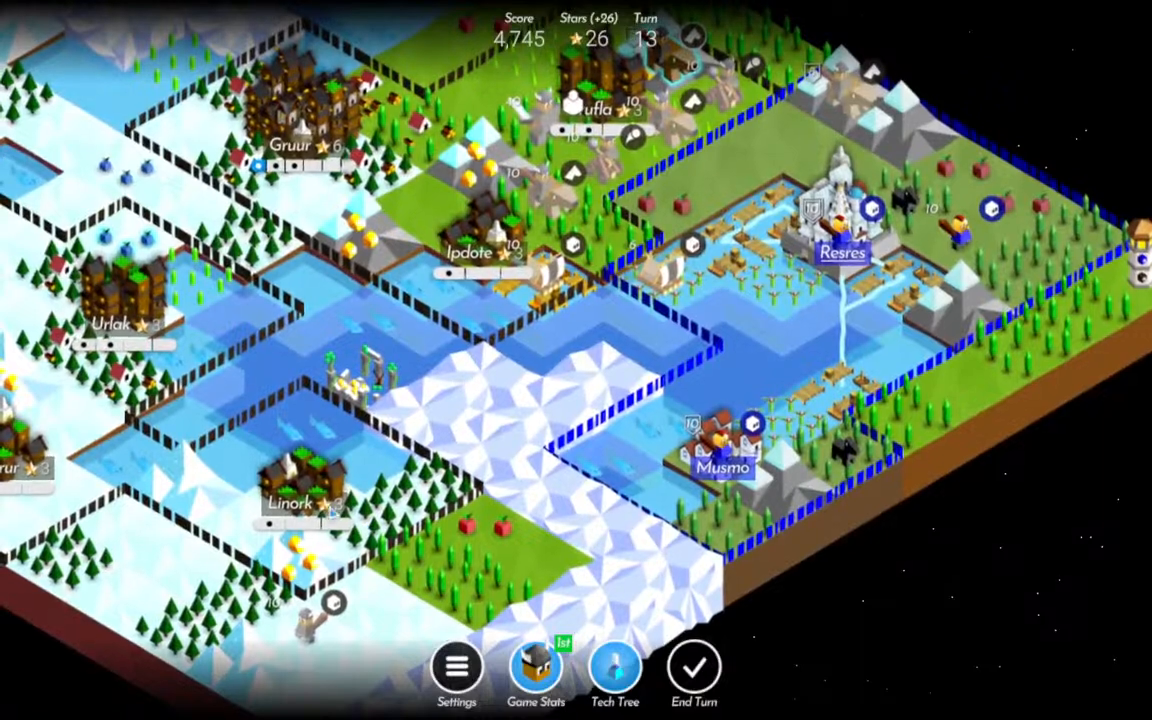
Train a Rider in Linork and another Rider in Lakurur.
left_click(322, 504)
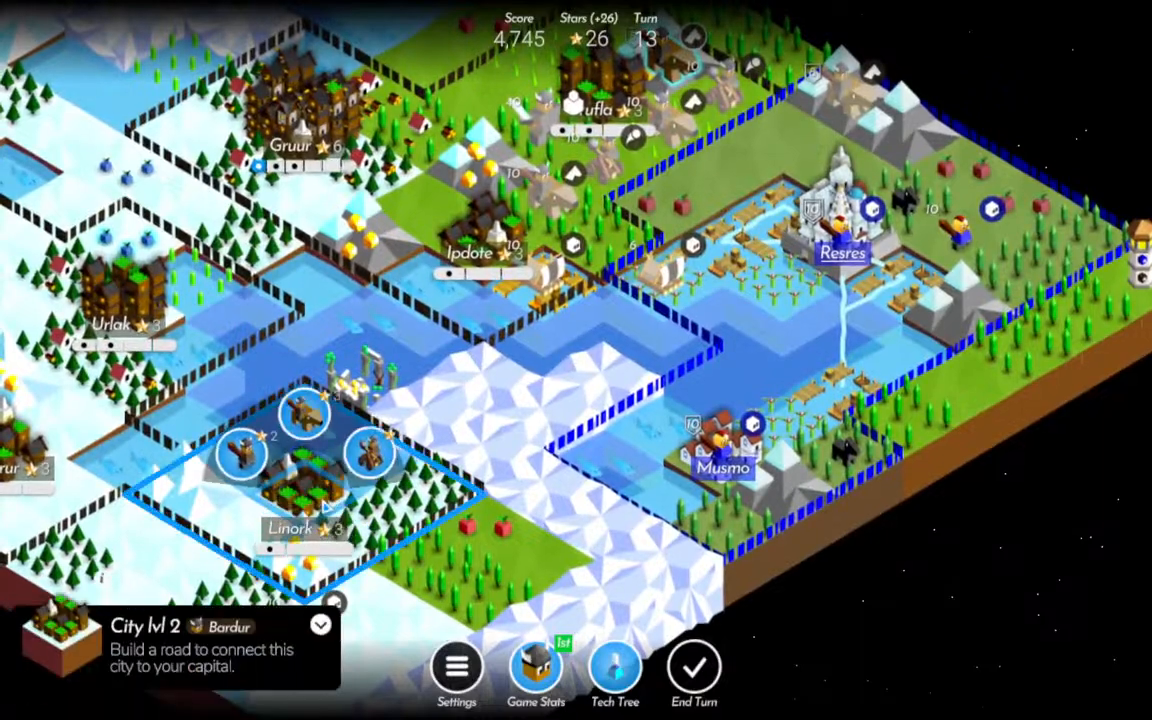
left_click(316, 424)
left_click_drag(318, 424, 512, 512)
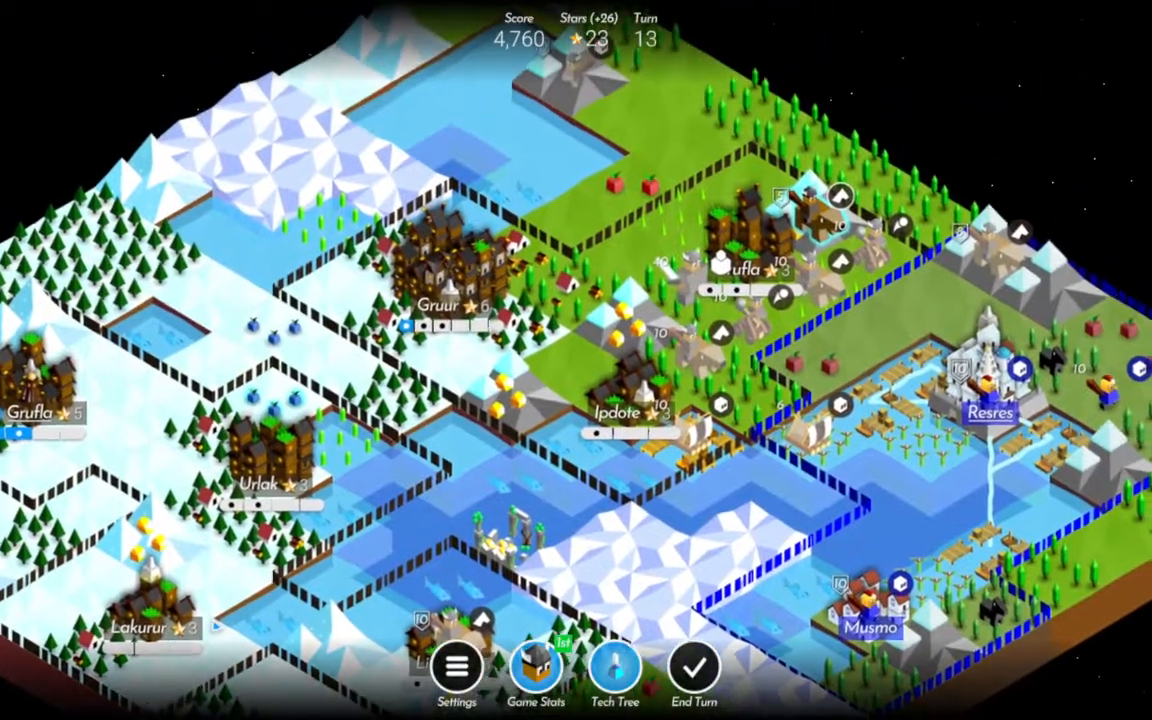
left_click(150, 490)
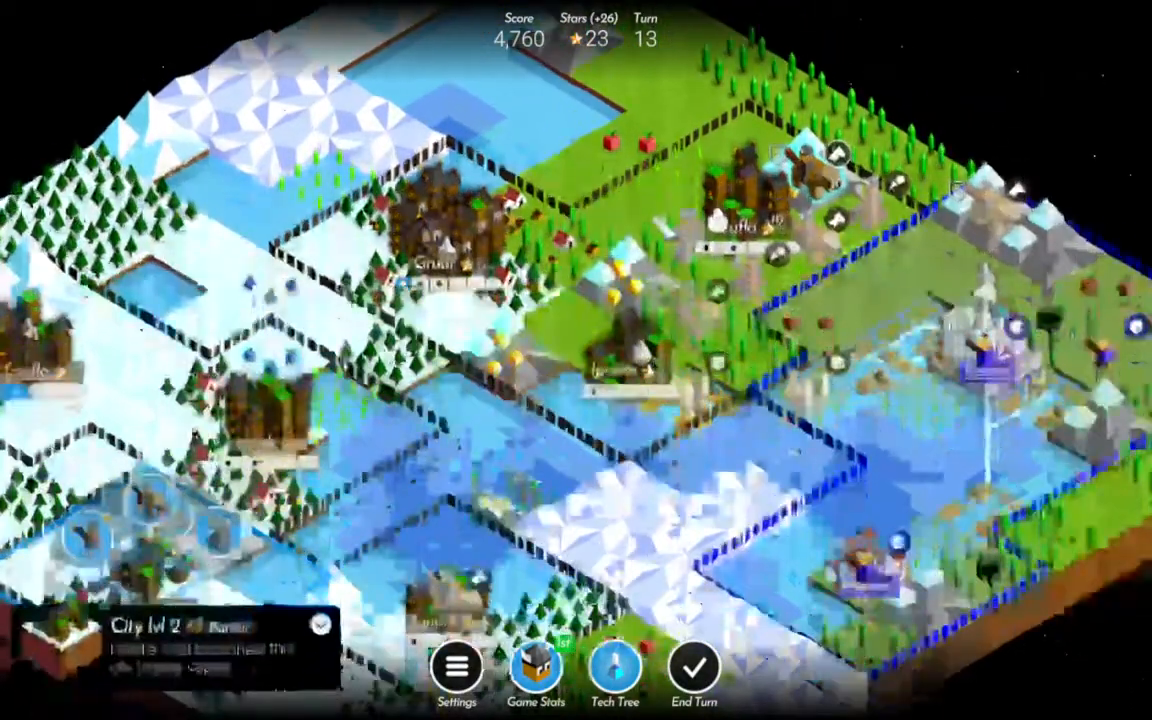
left_click(152, 492)
Check the units available in Ipdote, and train a Rider in northeastern Grufla.
left_click_drag(690, 456, 563, 415)
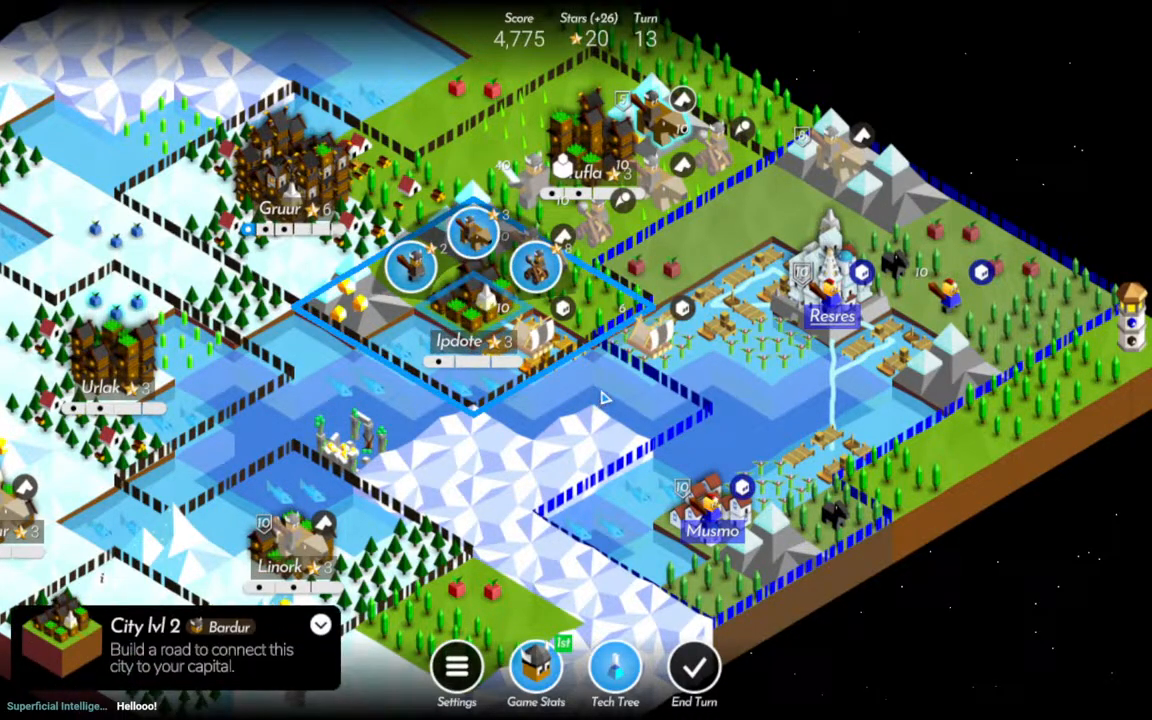
scroll(735, 530, "down", 3)
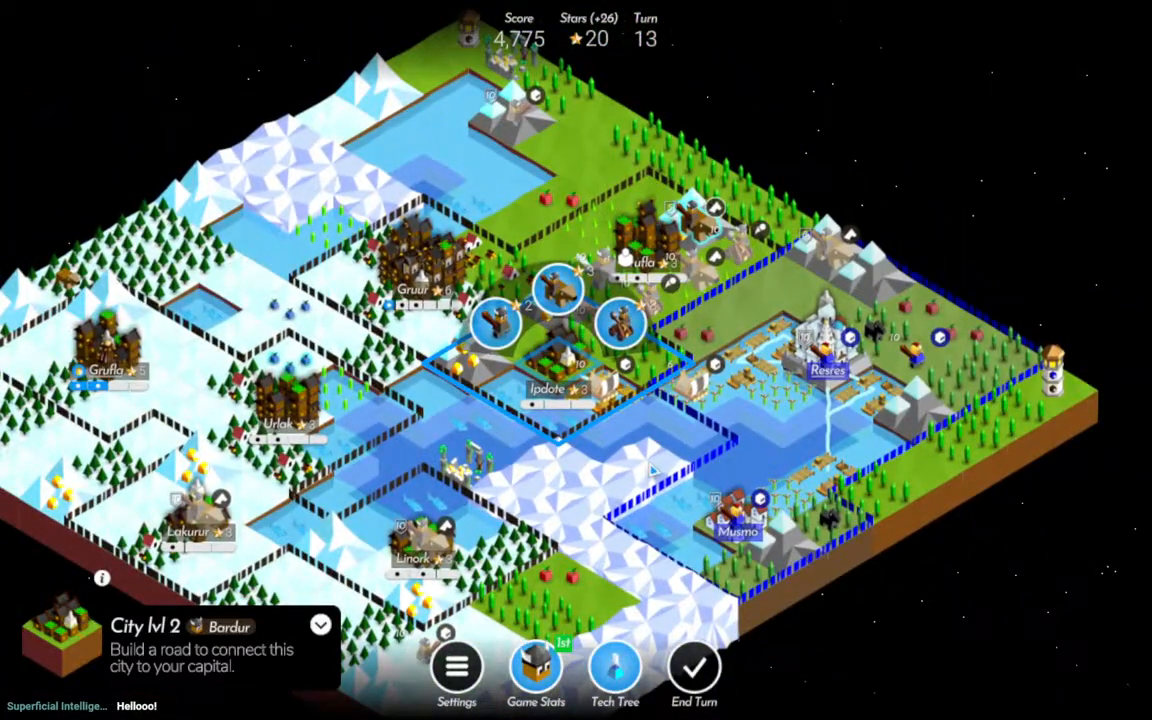
scroll(608, 429, "up", 3)
left_click_drag(490, 337, 583, 303)
left_click(766, 237)
left_click(769, 120)
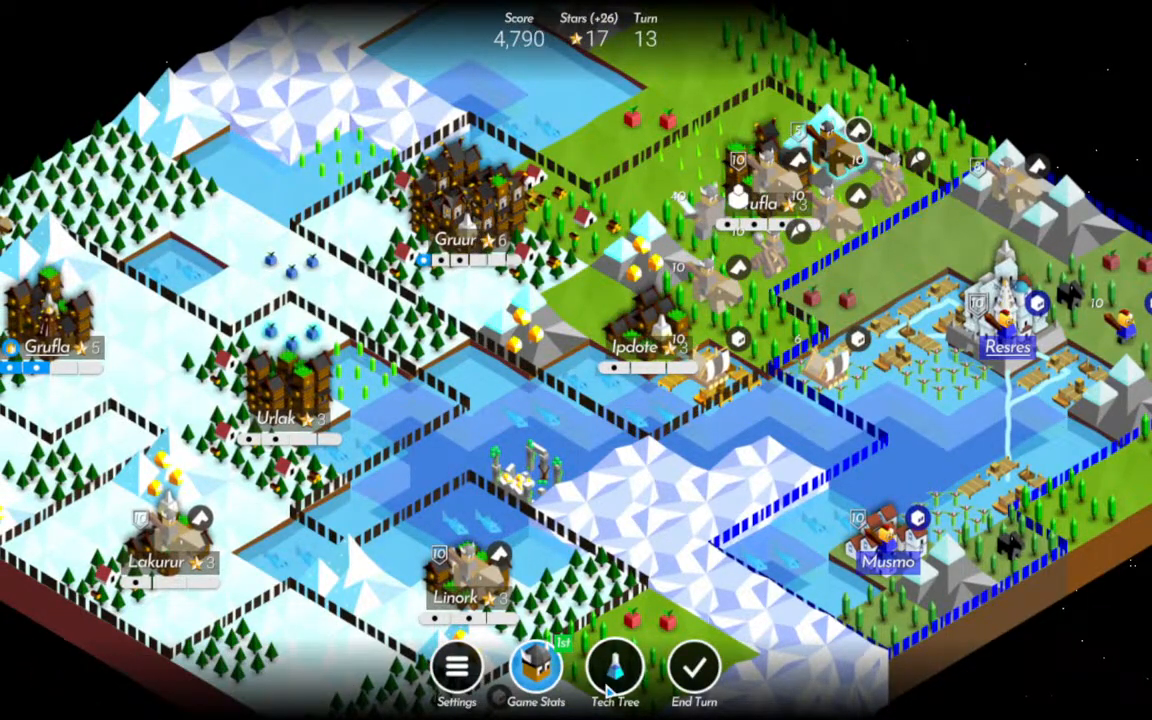
Check the technology tree for research costs and end turn 13.
left_click_drag(630, 532, 738, 426)
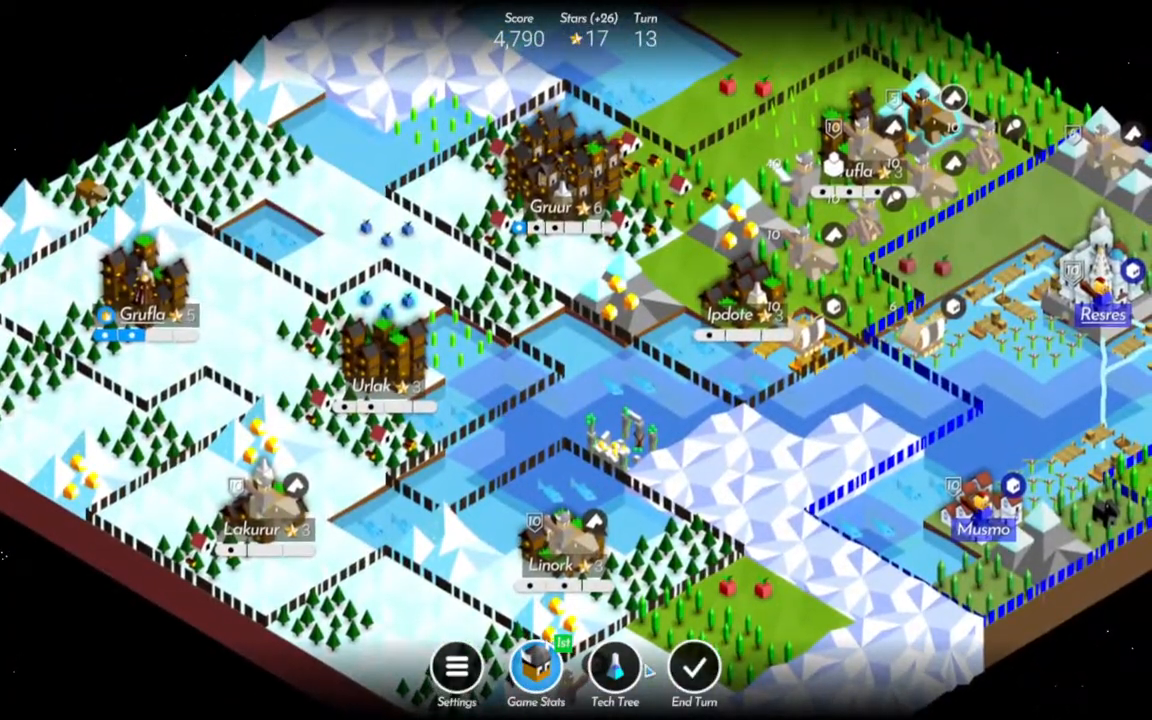
left_click(612, 668)
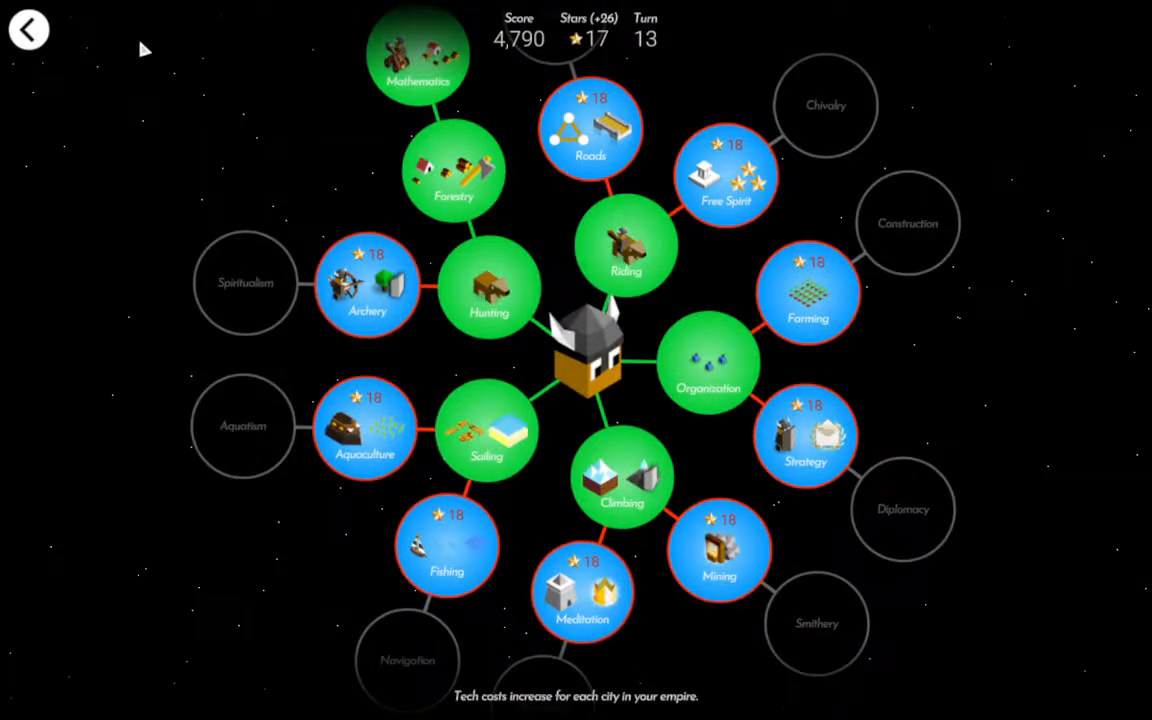
left_click(30, 30)
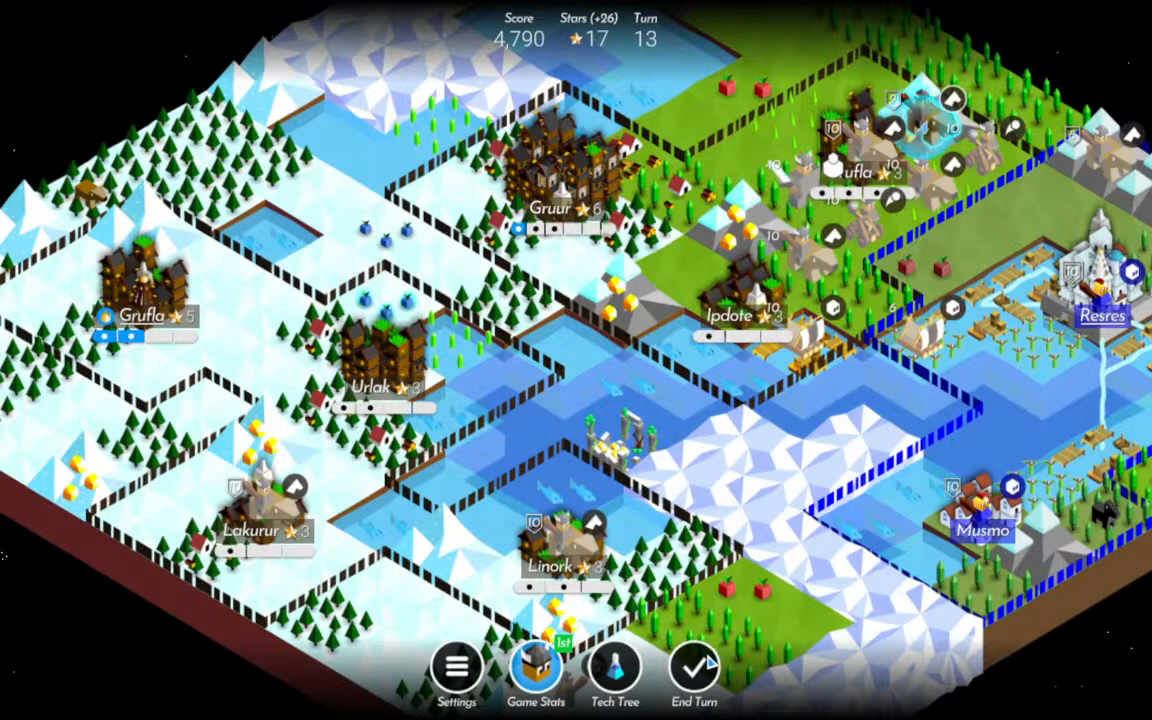
left_click(697, 667)
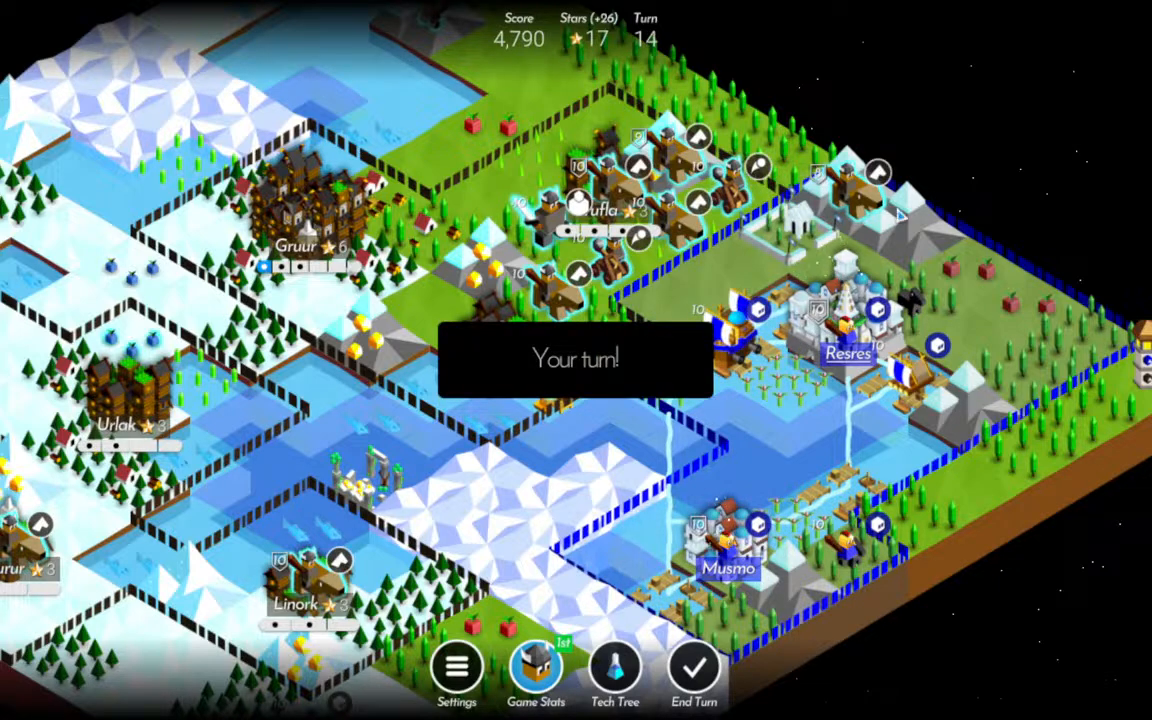
Fire the two Catapults at Resres and the battleship beside it, and move the mountain Rider to the field north of Resres.
left_click(731, 190)
left_click(848, 328)
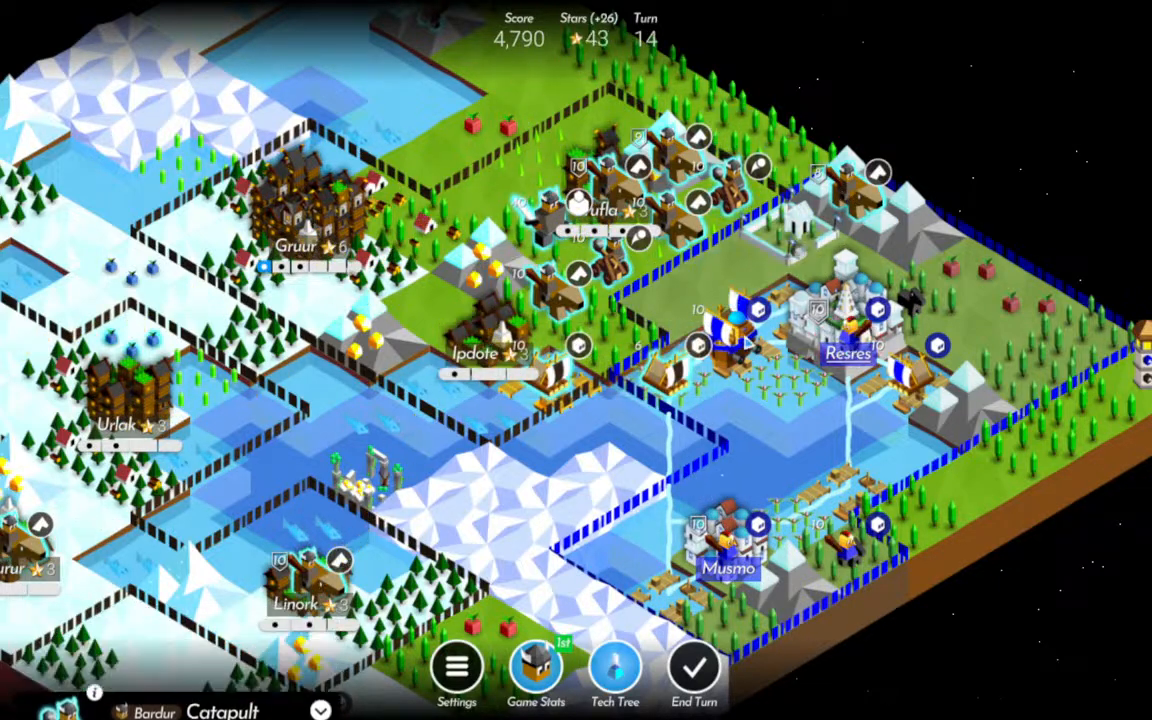
left_click(855, 192)
left_click(832, 280)
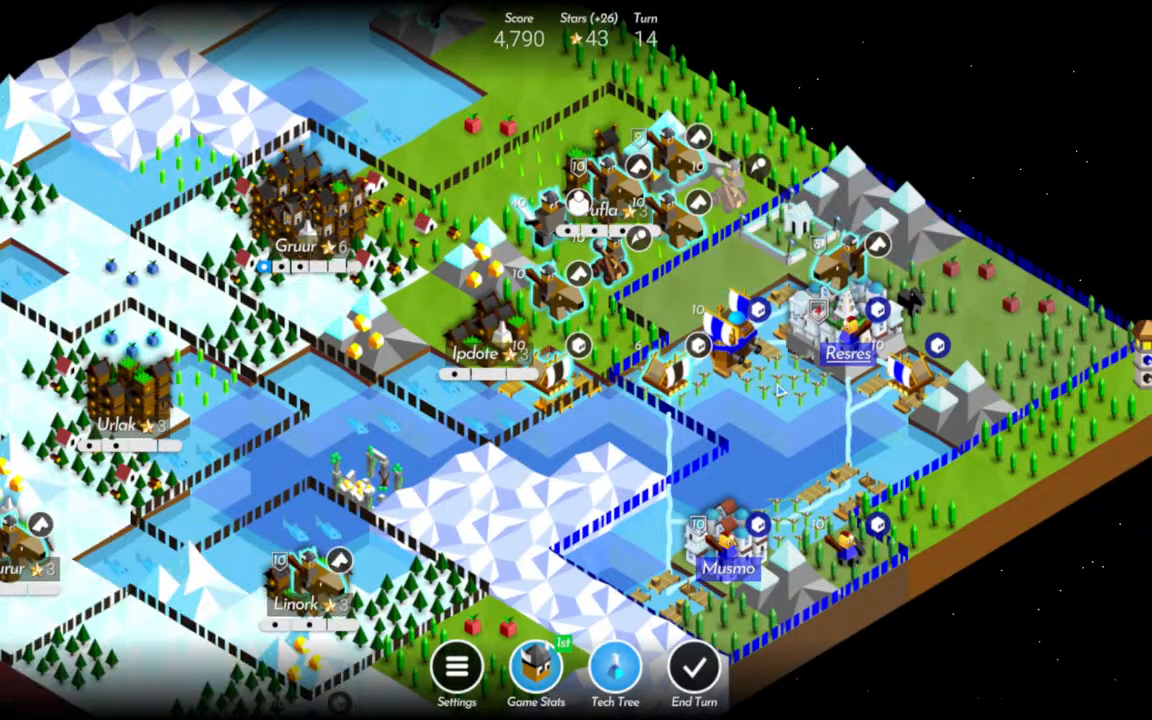
left_click(560, 287)
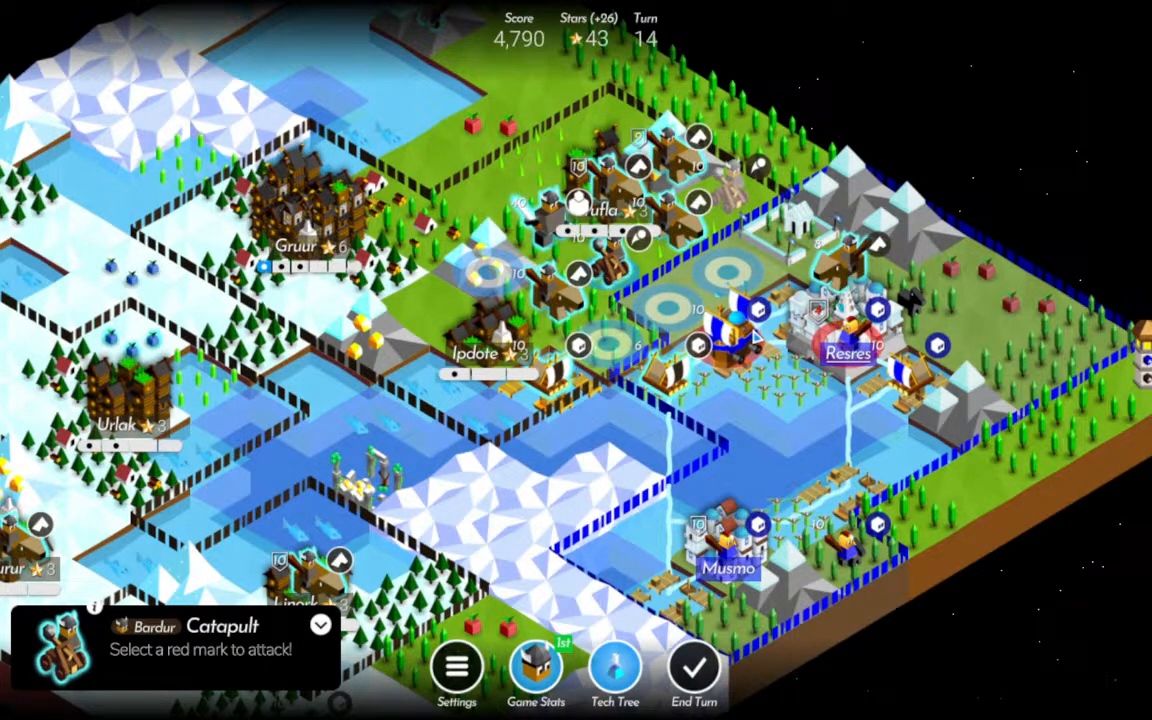
left_click(745, 355)
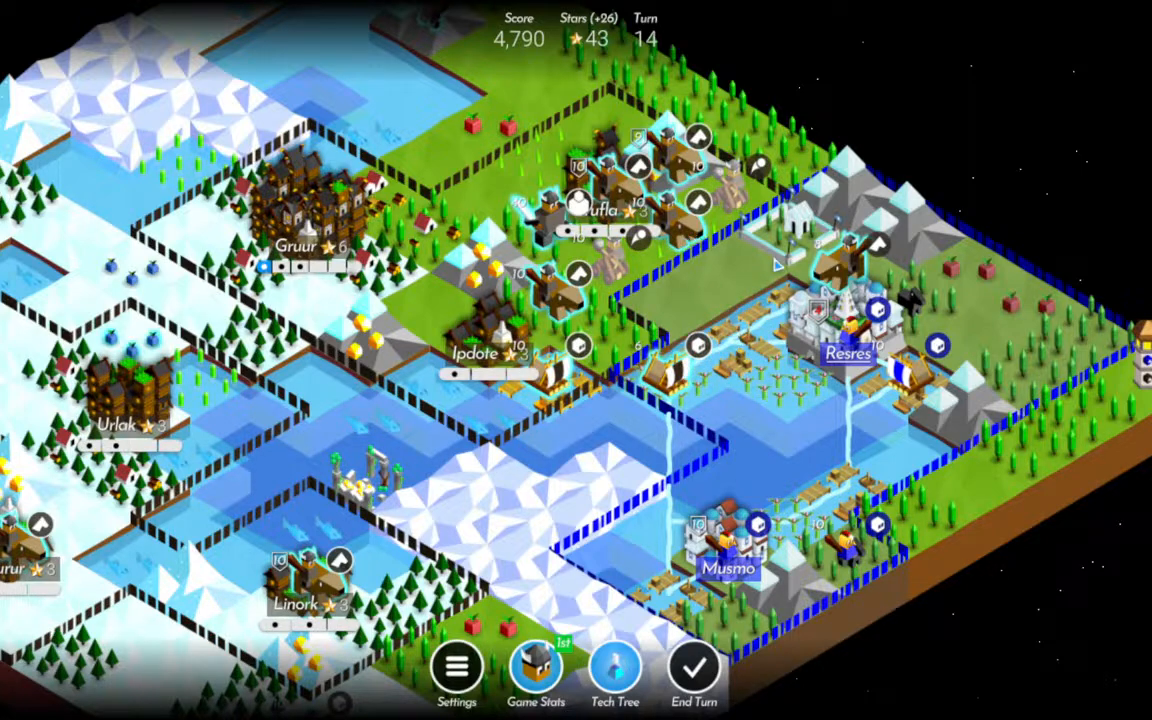
Attack Resres with the adjacent Rider and retreat it to the mountain, and send a second Rider in to take the city tile.
left_click(834, 272)
left_click(837, 354)
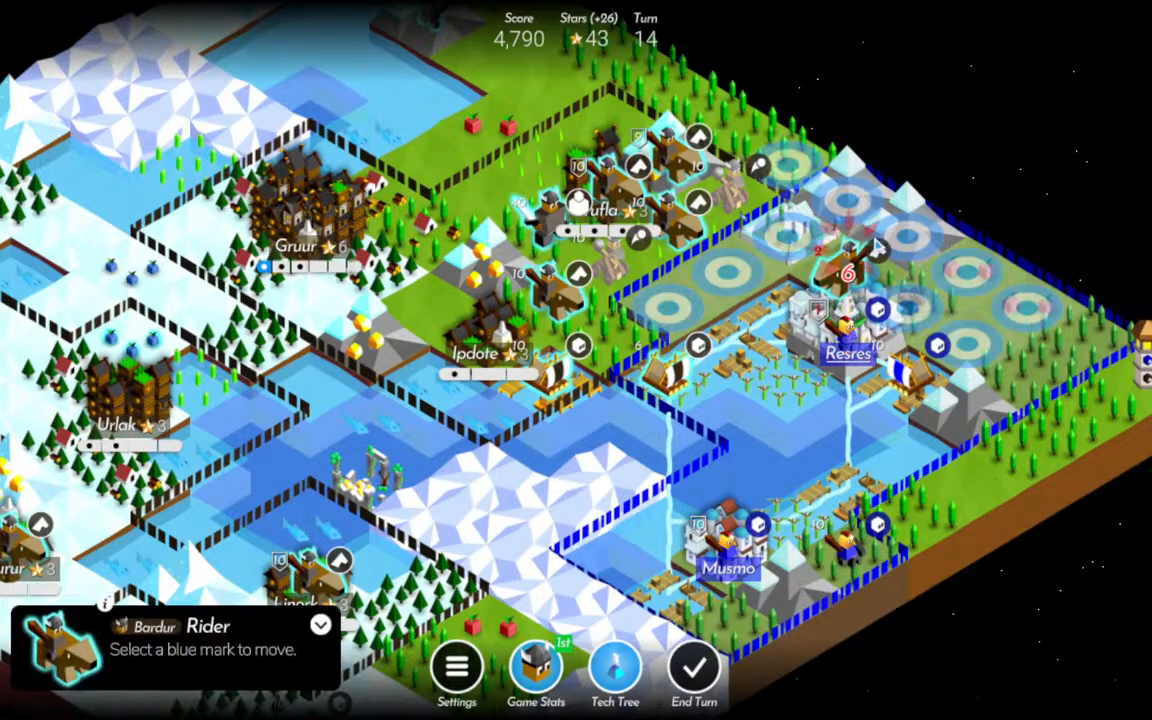
left_click(855, 204)
left_click(680, 222)
left_click(842, 270)
left_click(842, 346)
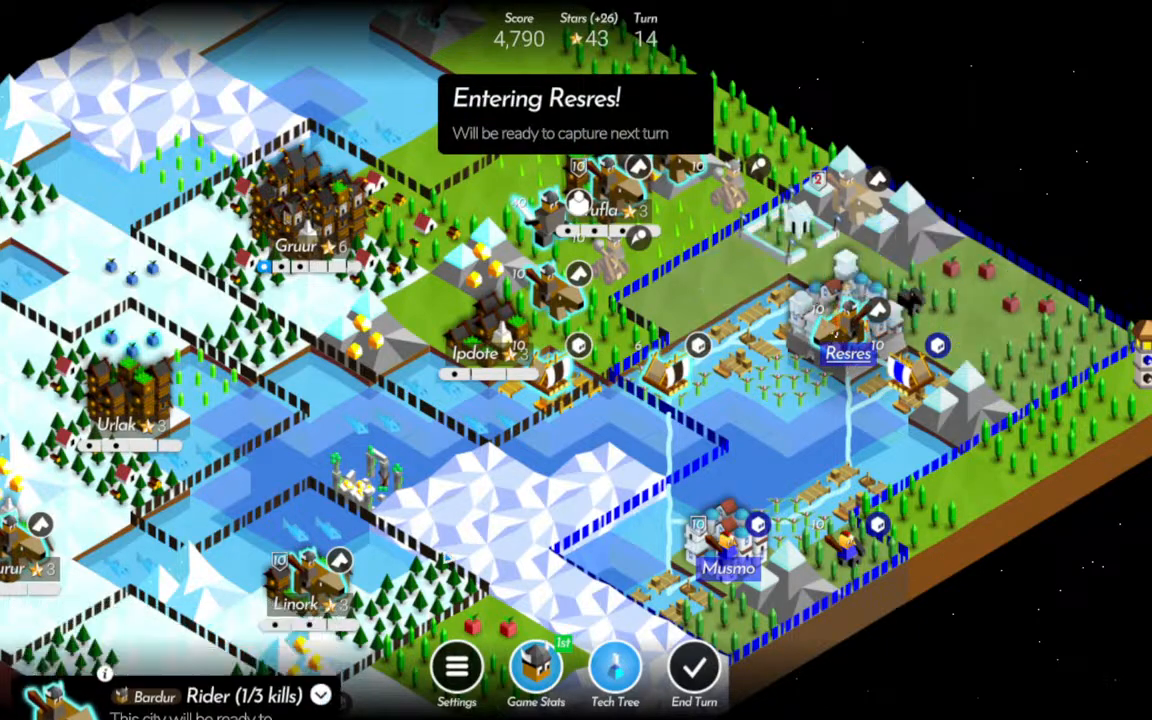
Research Aquaculture in the technology tree.
left_click(613, 669)
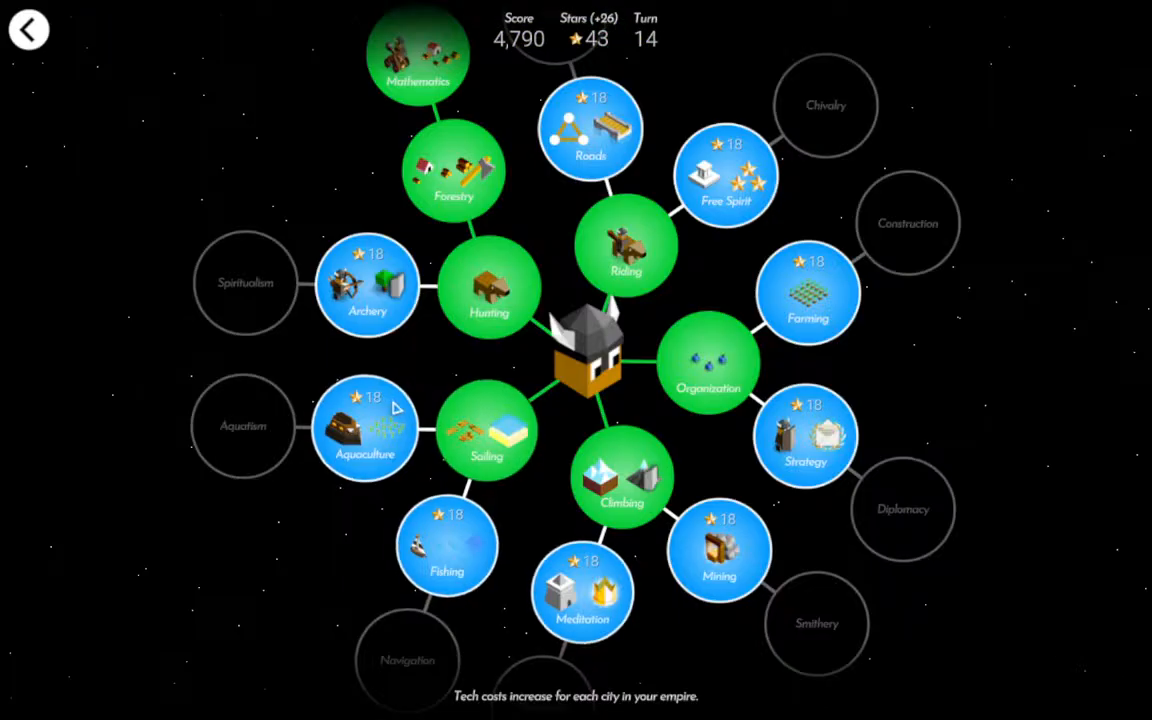
left_click(385, 427)
left_click(638, 444)
Upgrade Ipdote's Raft to a Rammer, move it beside Resres, and attack the enemy Raft in the port southeast of the city.
left_click(548, 372)
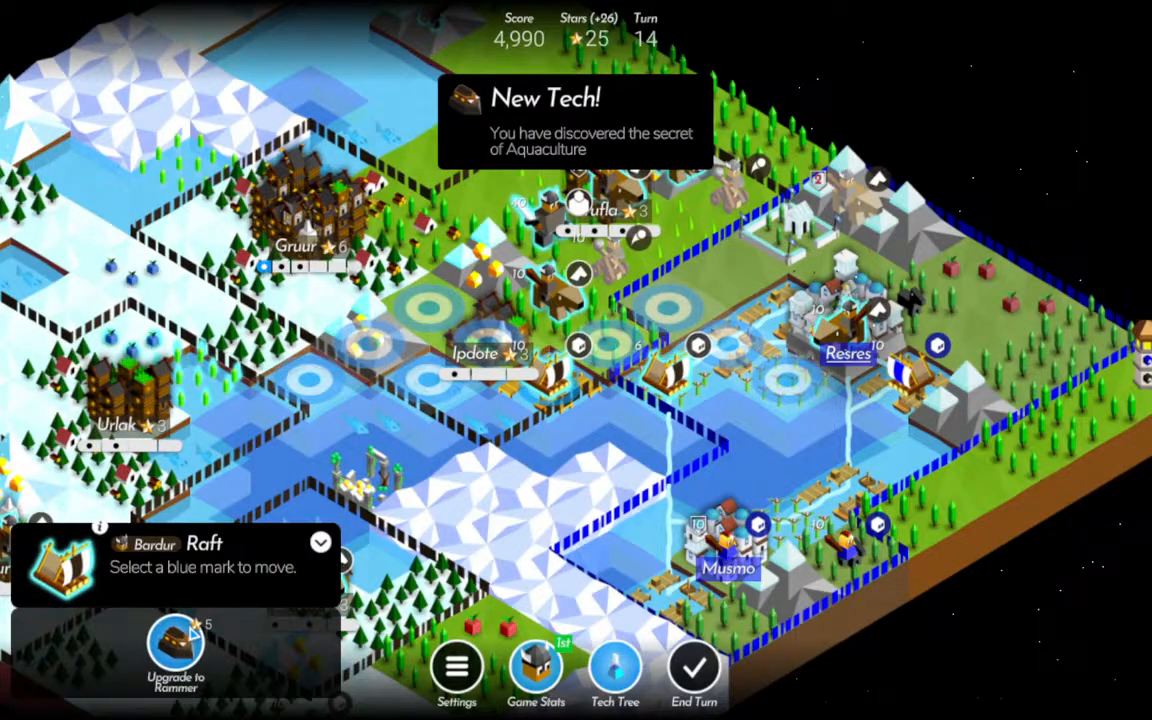
left_click(180, 643)
left_click(545, 381)
left_click(790, 384)
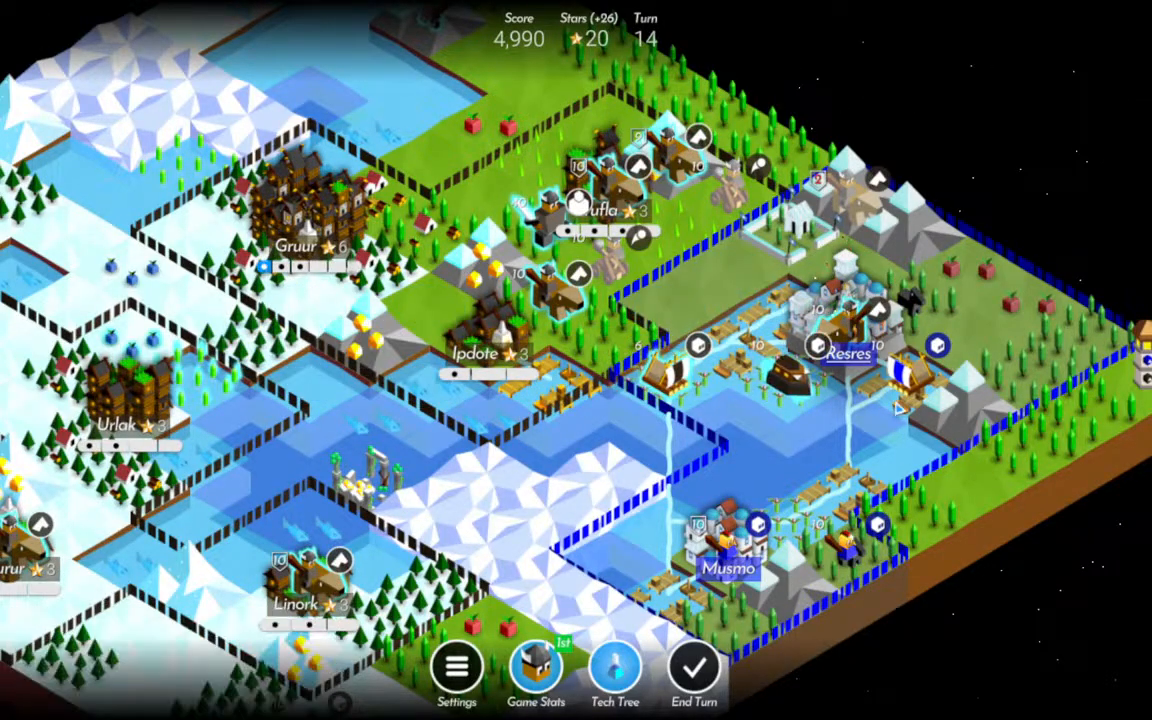
left_click(906, 385)
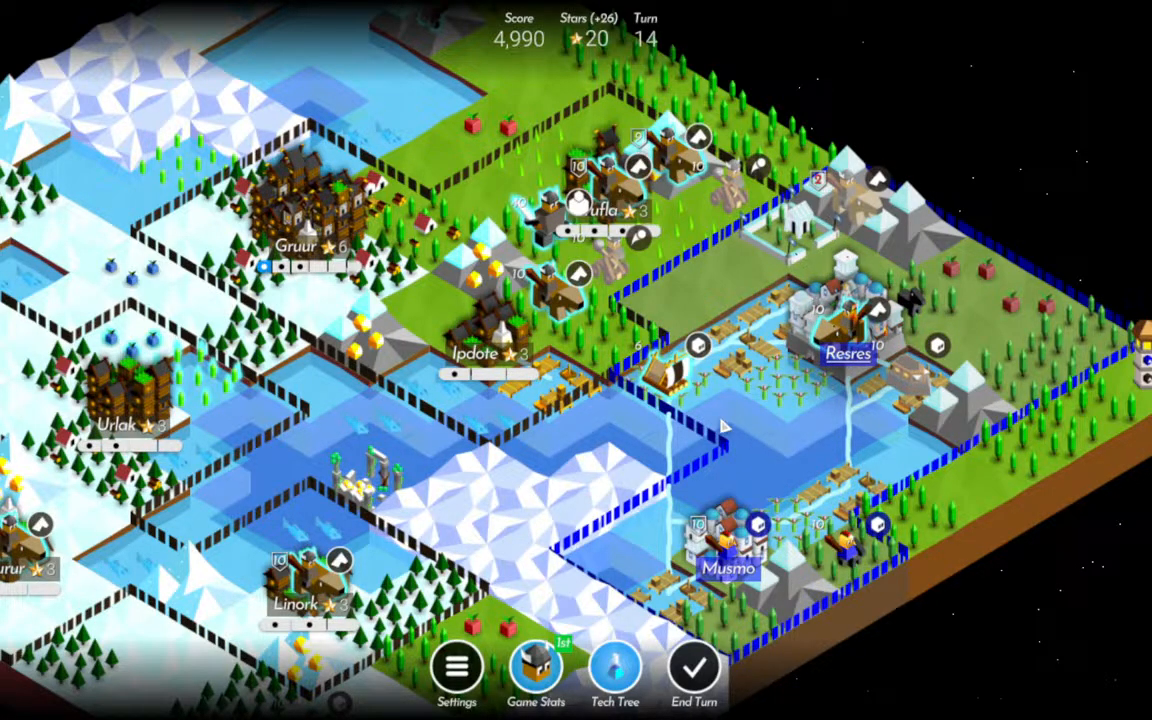
Advance the Rider northeast of Ipdote to the field west of Resres, and the Giant to the tile southeast of northeastern Grufla.
left_click(552, 338)
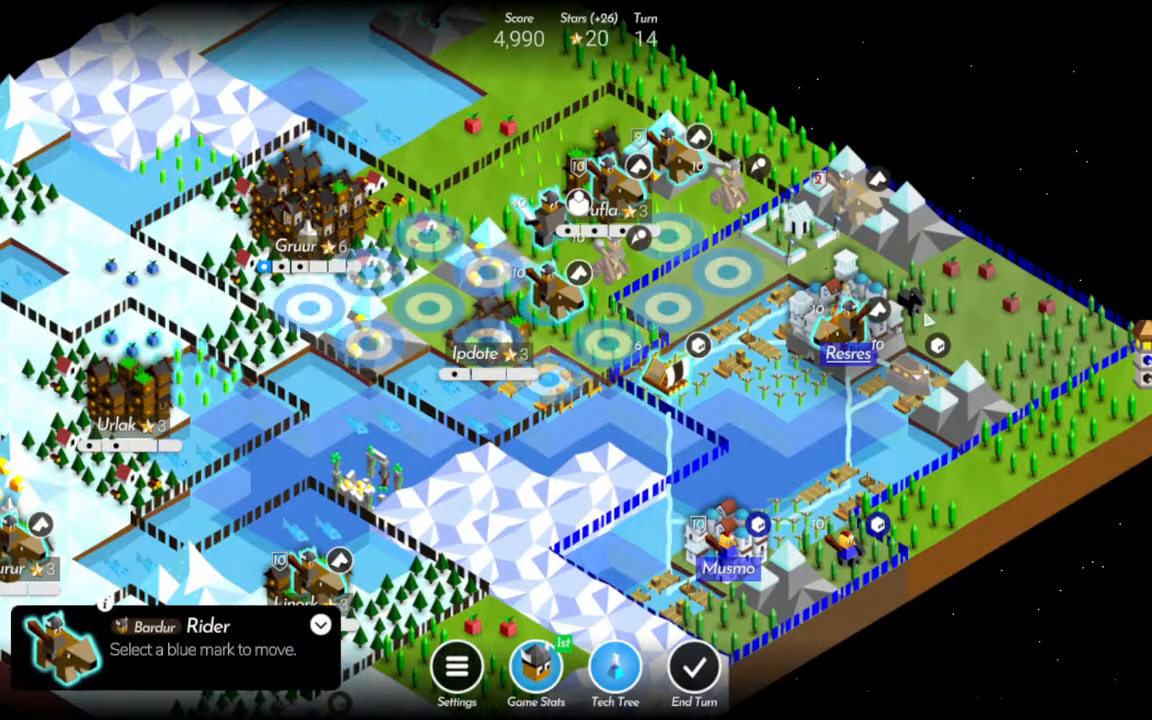
left_click(745, 280)
left_click(538, 231)
left_click(667, 238)
Move the northern mountain Warrior onto the nearby ruin, and the Warrior south of Linork toward the southern lighthouse.
left_click_drag(525, 137, 704, 246)
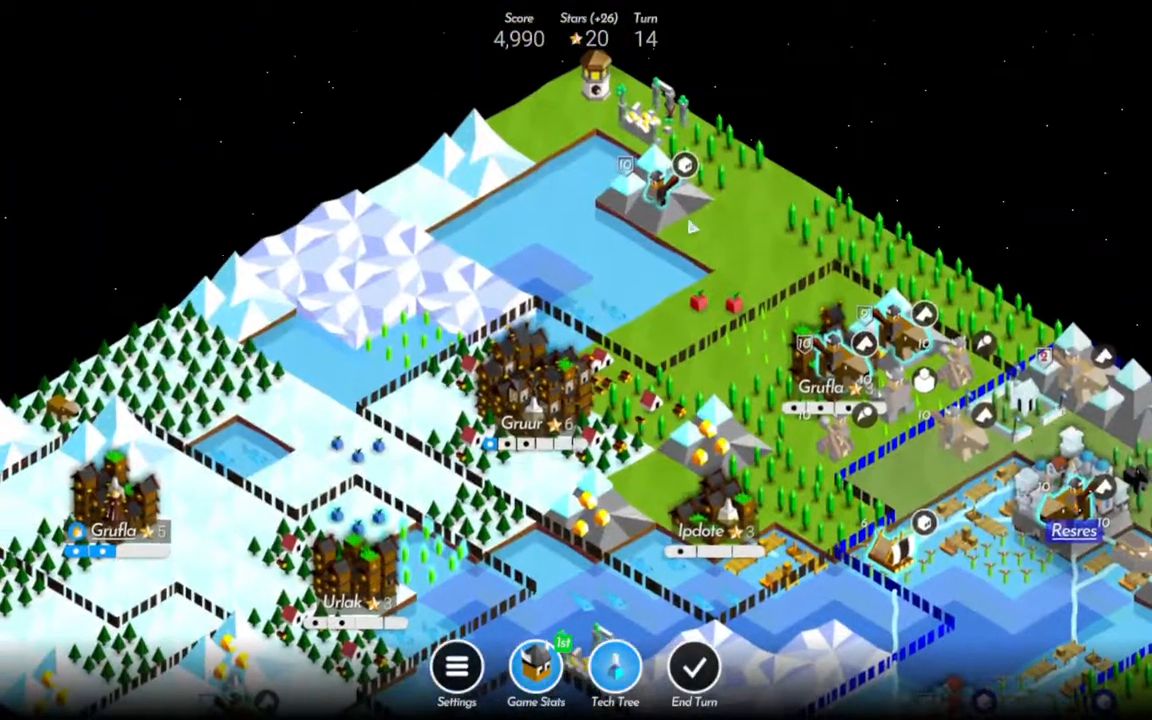
left_click(662, 188)
left_click(662, 120)
left_click_drag(565, 545, 585, 60)
left_click(528, 374)
left_click(583, 414)
left_click_drag(622, 266, 620, 412)
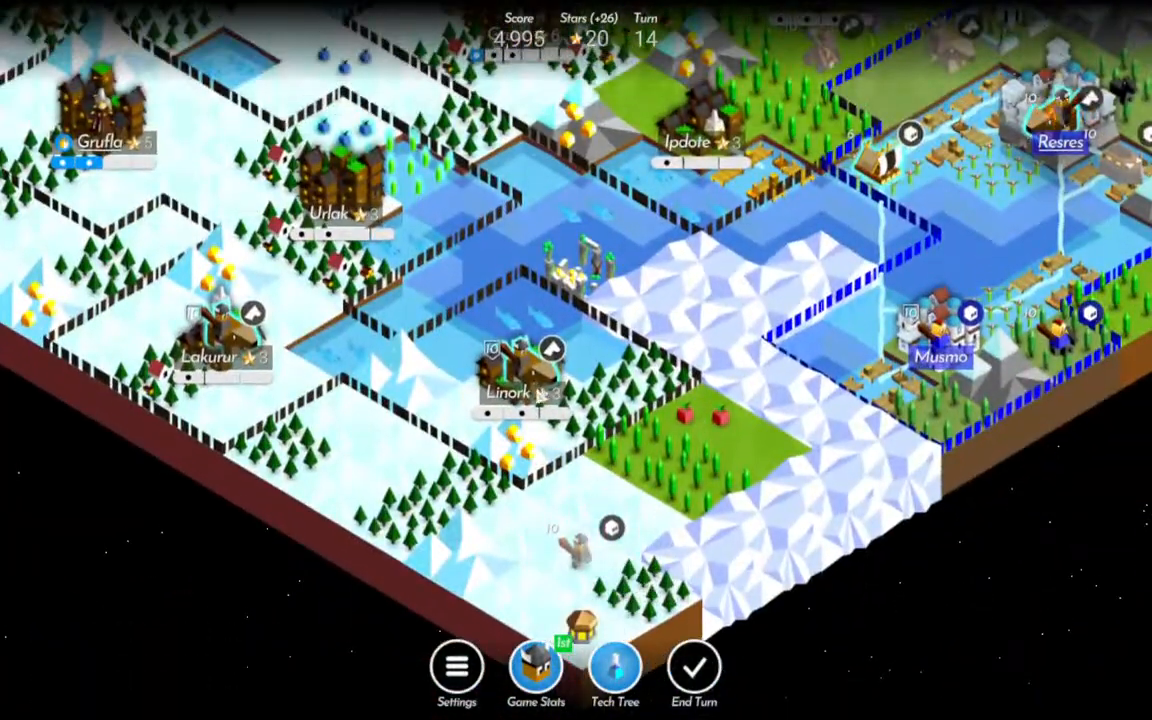
Move Linork's Rider to the field east of the city and train a new Rider in Linork.
left_click(571, 411)
left_click(514, 378)
left_click(642, 375)
left_click(758, 372)
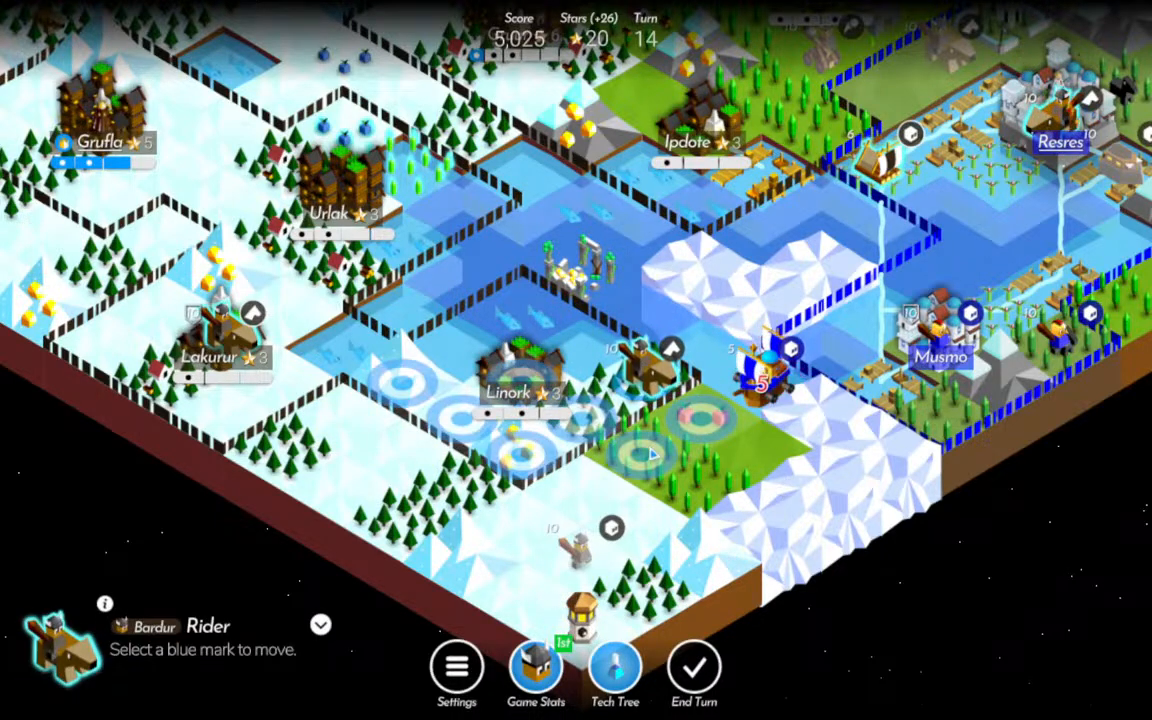
left_click(523, 312)
left_click_drag(684, 338, 686, 381)
Build a Lumber Hut in the forest beside western Grufla and expand the city's borders.
left_click_drag(303, 257, 404, 363)
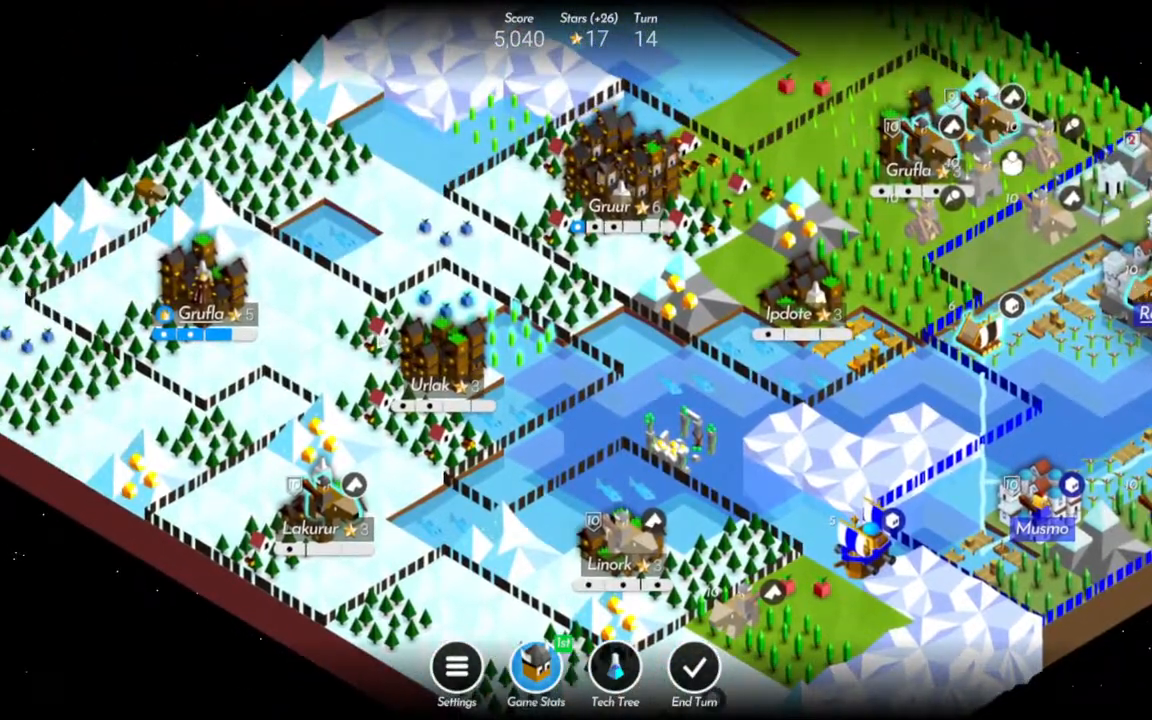
left_click(150, 334)
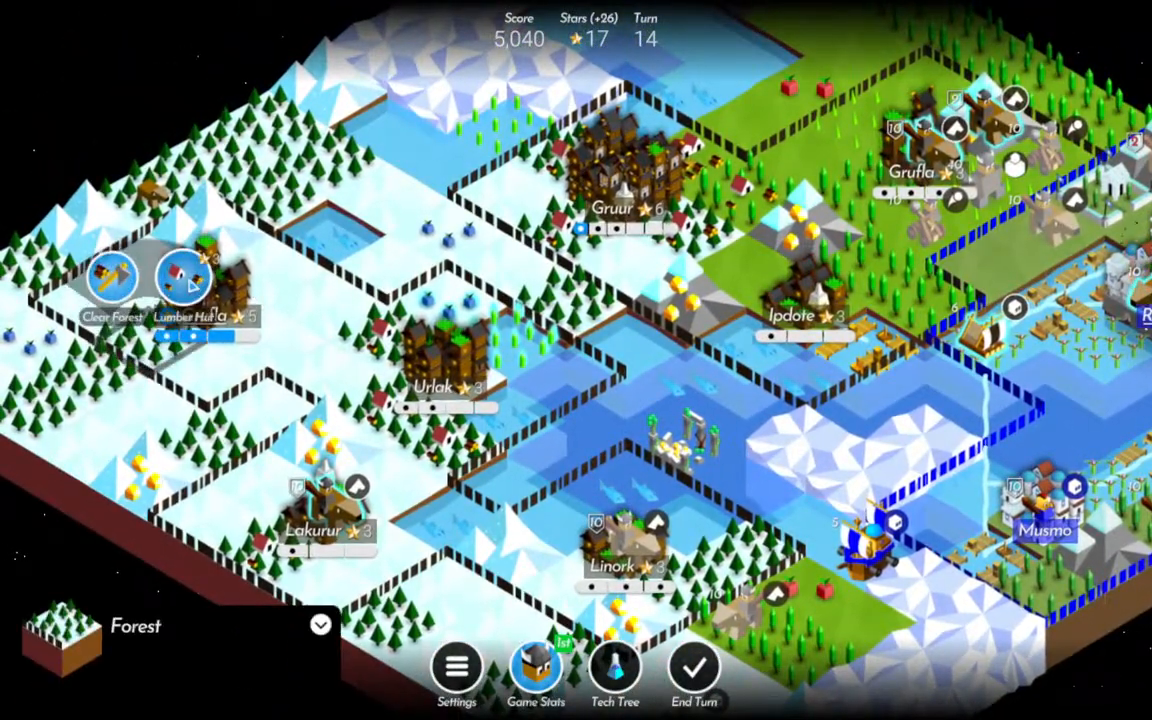
left_click(186, 280)
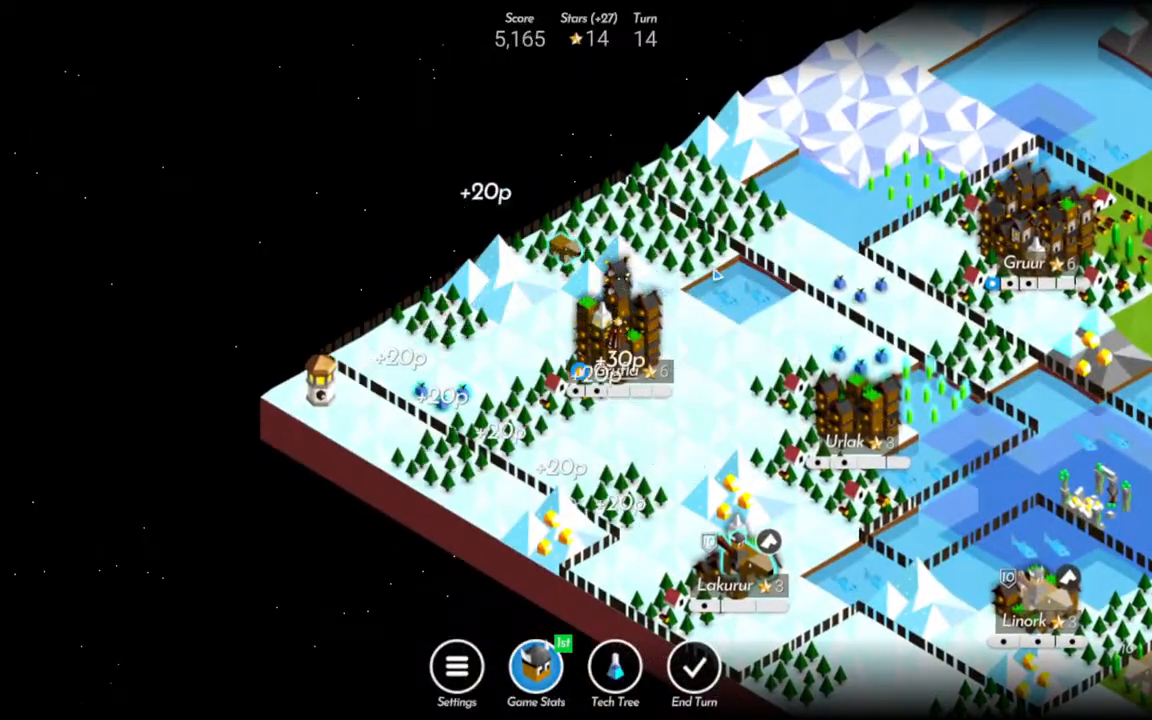
left_click(630, 370)
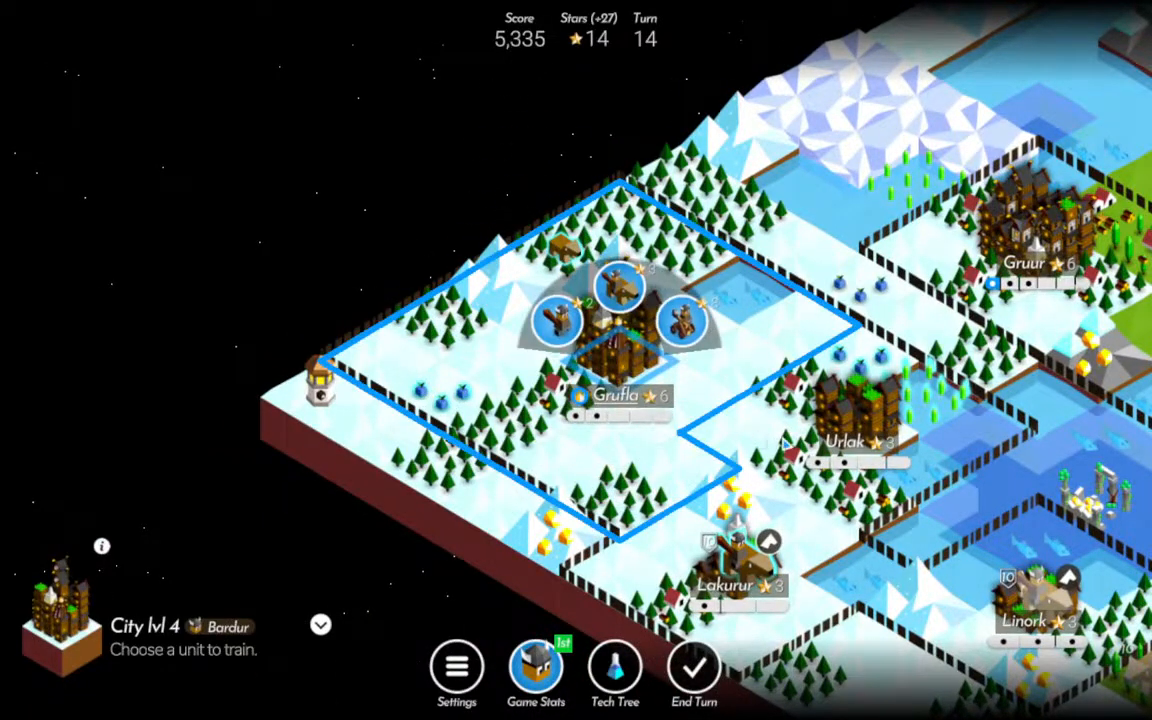
Withdraw the damaged Raft west of Resres to Ipdote's port.
left_click_drag(1040, 440, 650, 386)
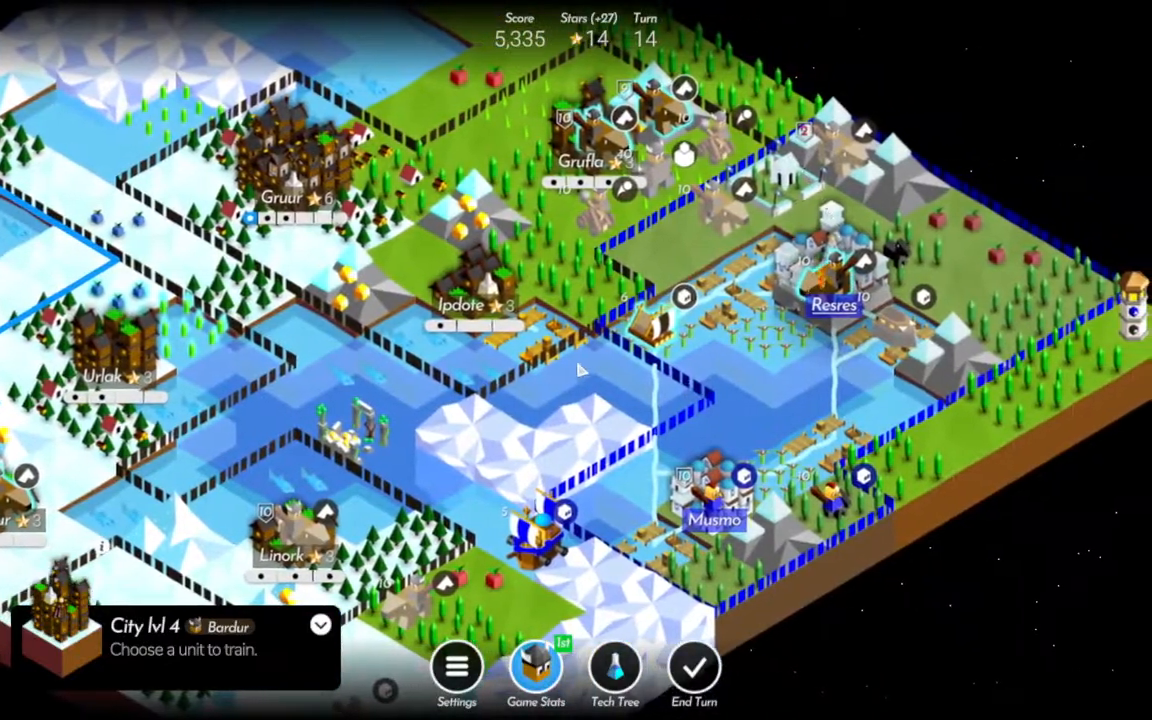
left_click(656, 338)
left_click(533, 350)
left_click_drag(601, 365, 729, 480)
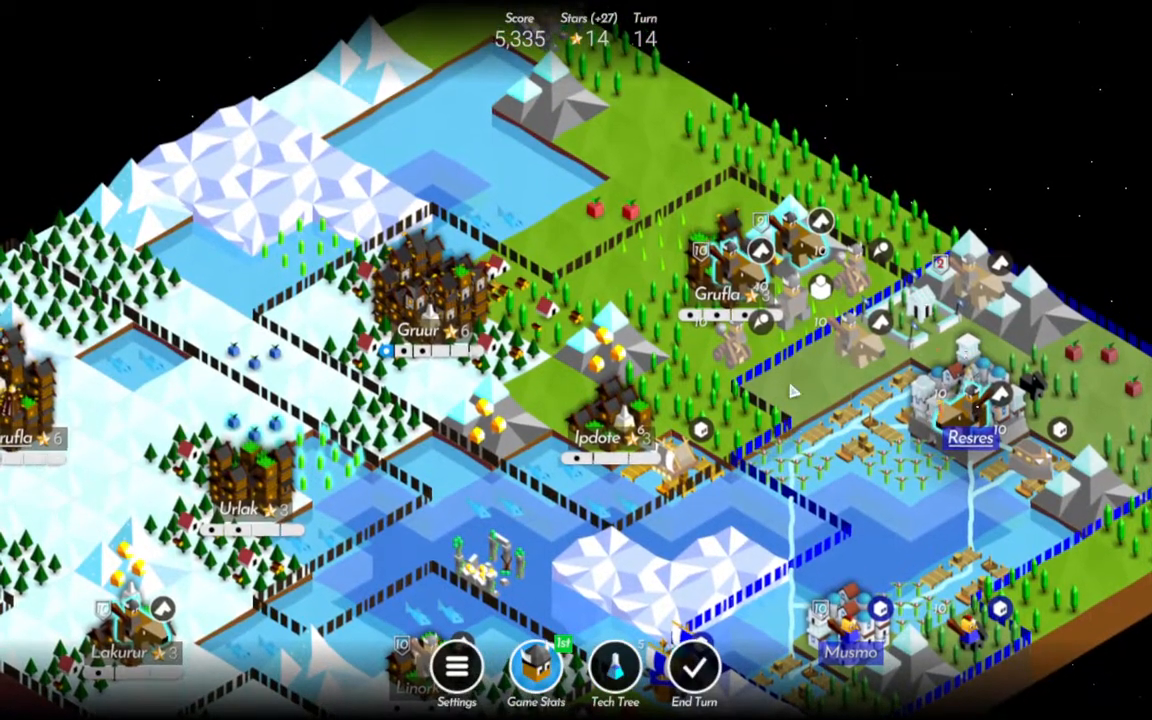
left_click(720, 360)
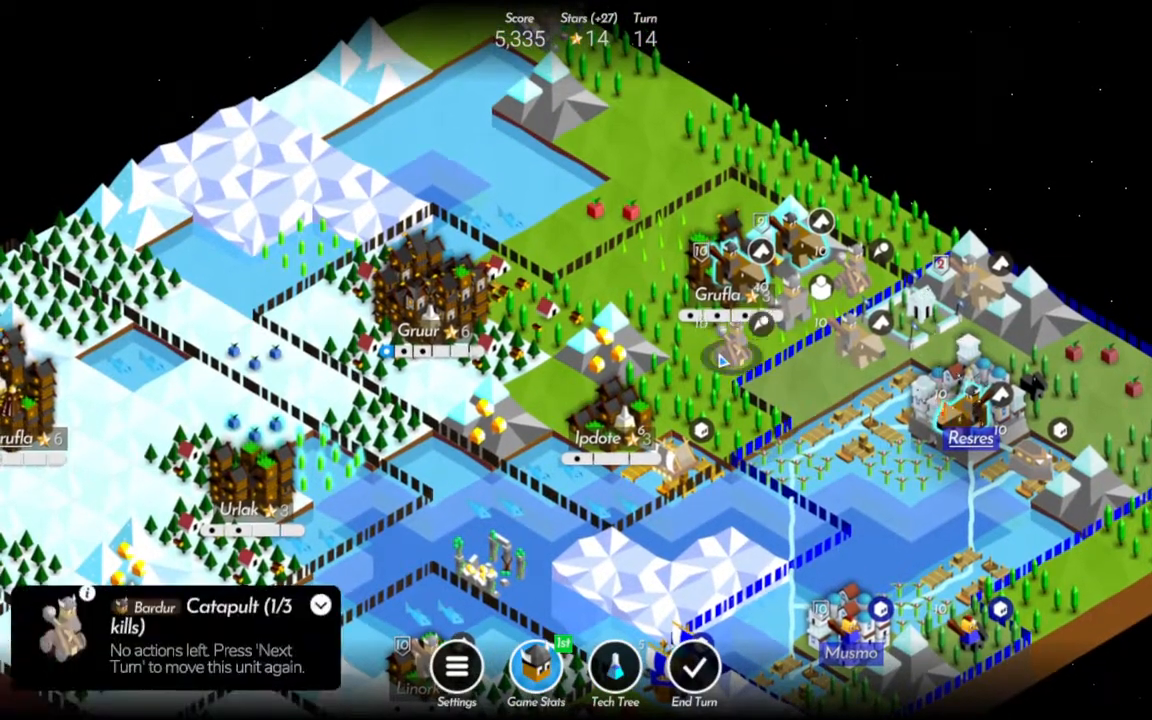
left_click(750, 357)
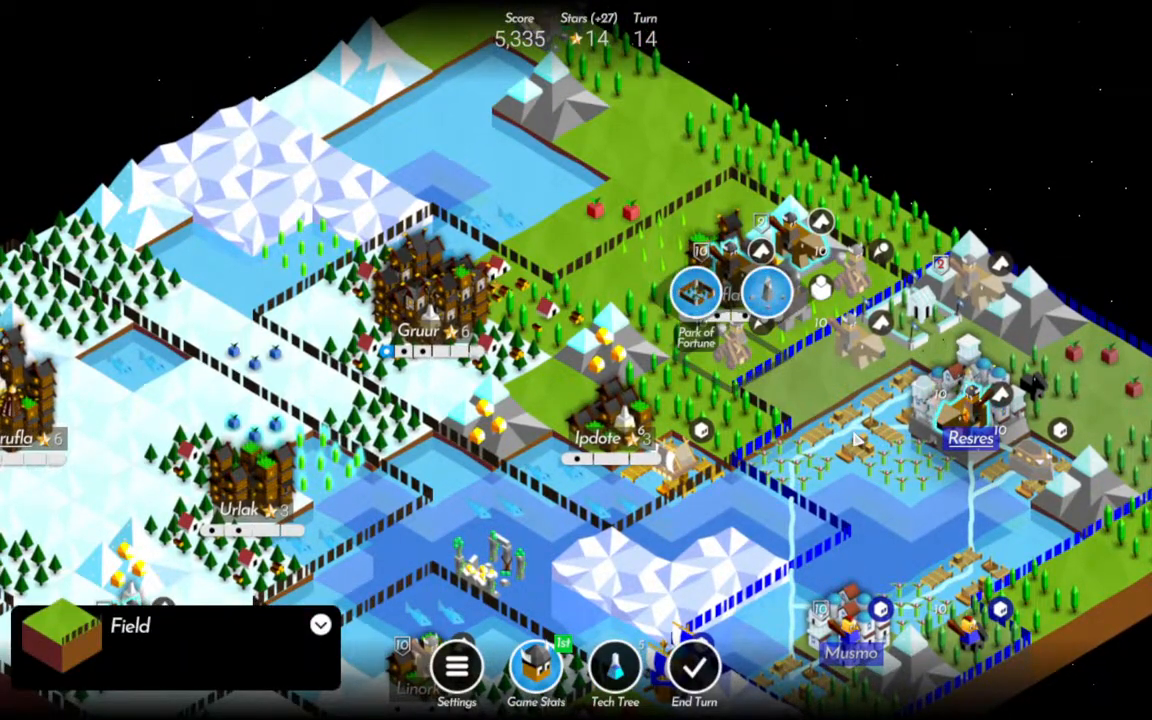
left_click_drag(753, 450, 868, 293)
Move Lakurur's Rider to the snowy mountain west of Linork.
scroll(784, 520, "down", 2)
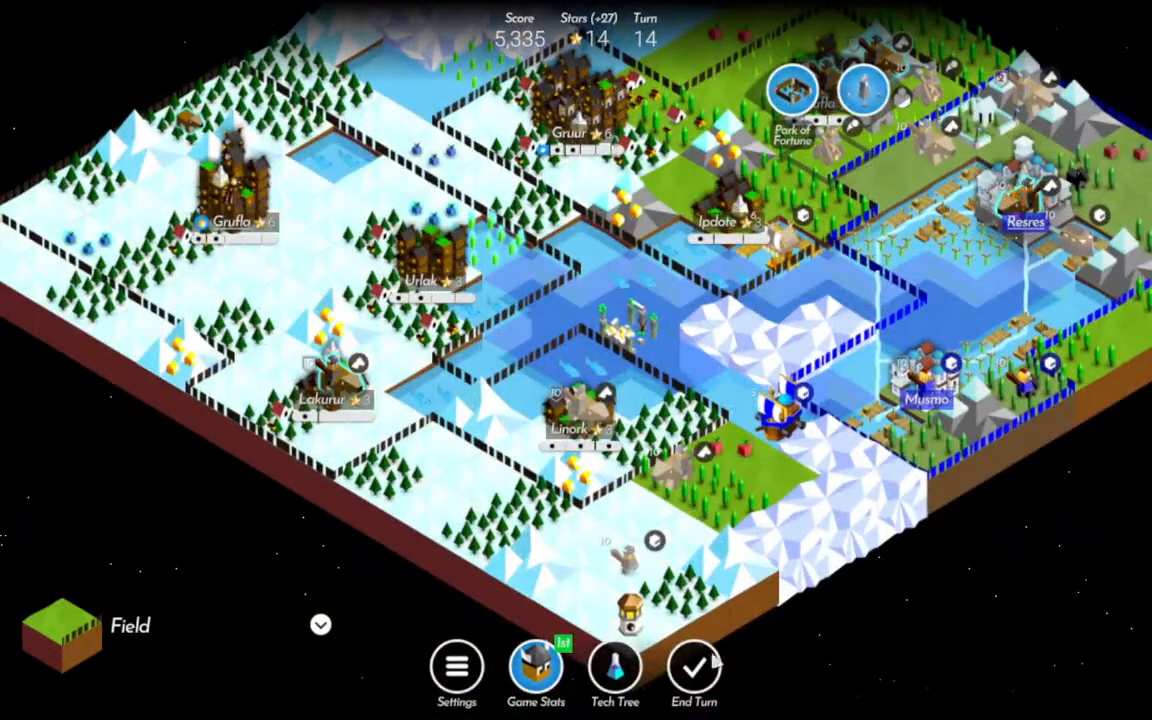
left_click(335, 382)
left_click(435, 445)
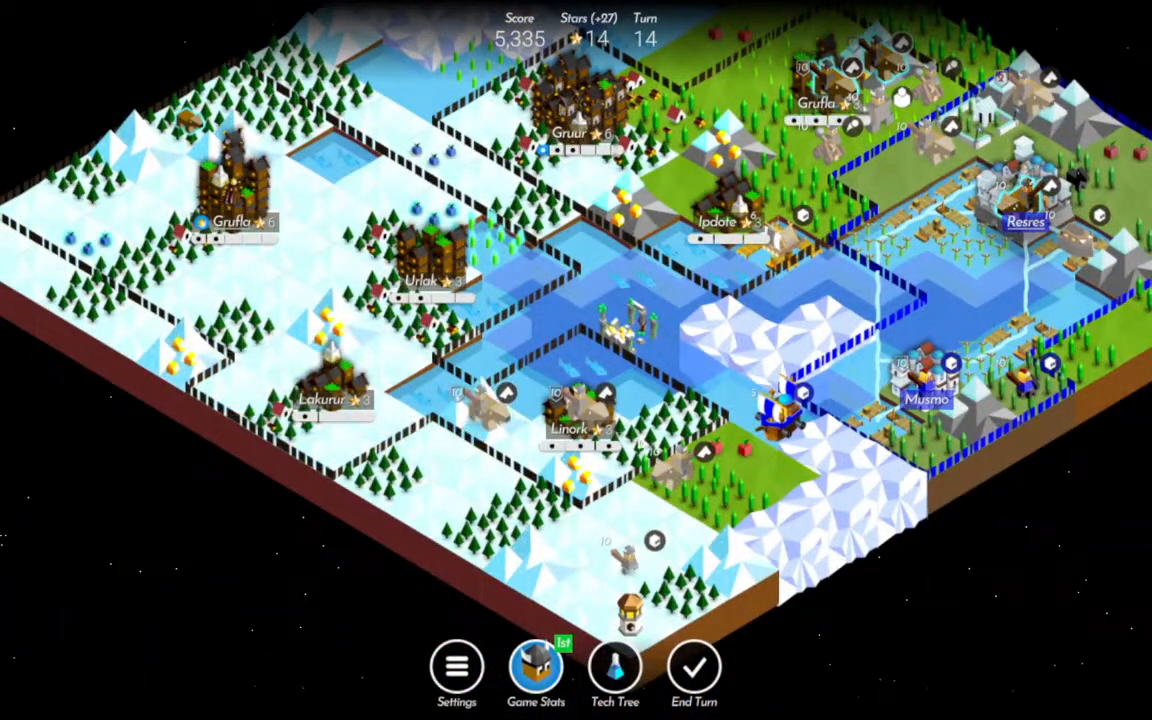
Train a Catapult in Lakurur and end turn 14.
left_click(339, 405)
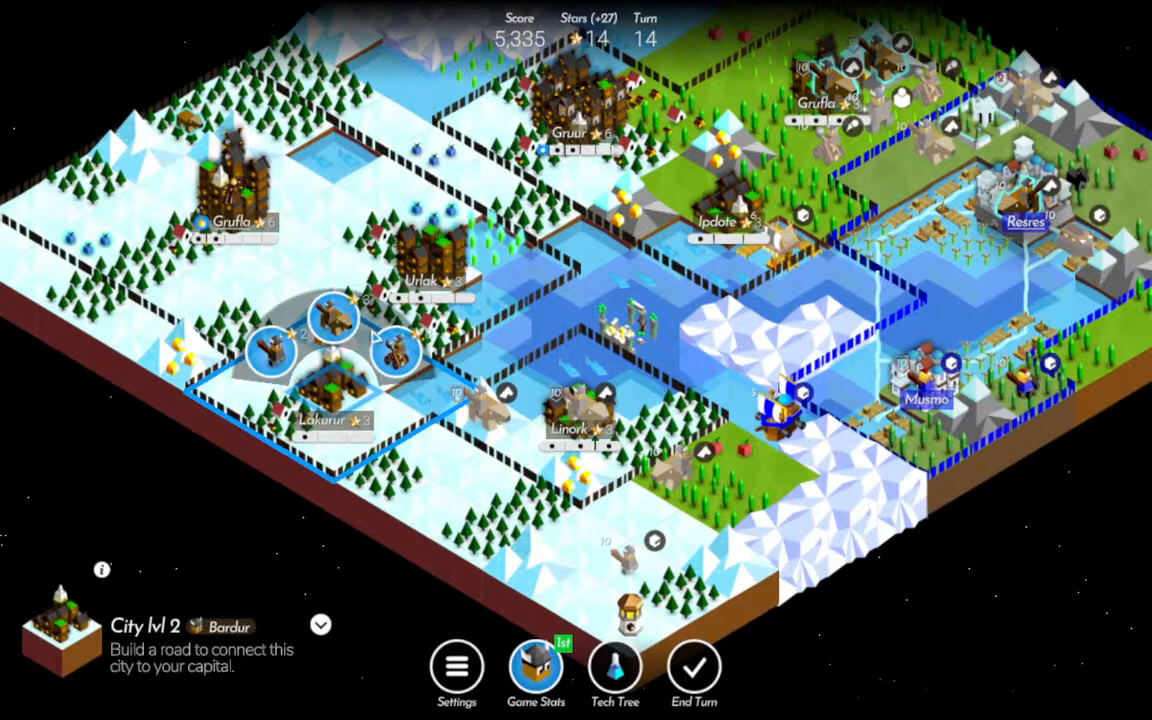
left_click(334, 318)
left_click_drag(742, 294, 723, 352)
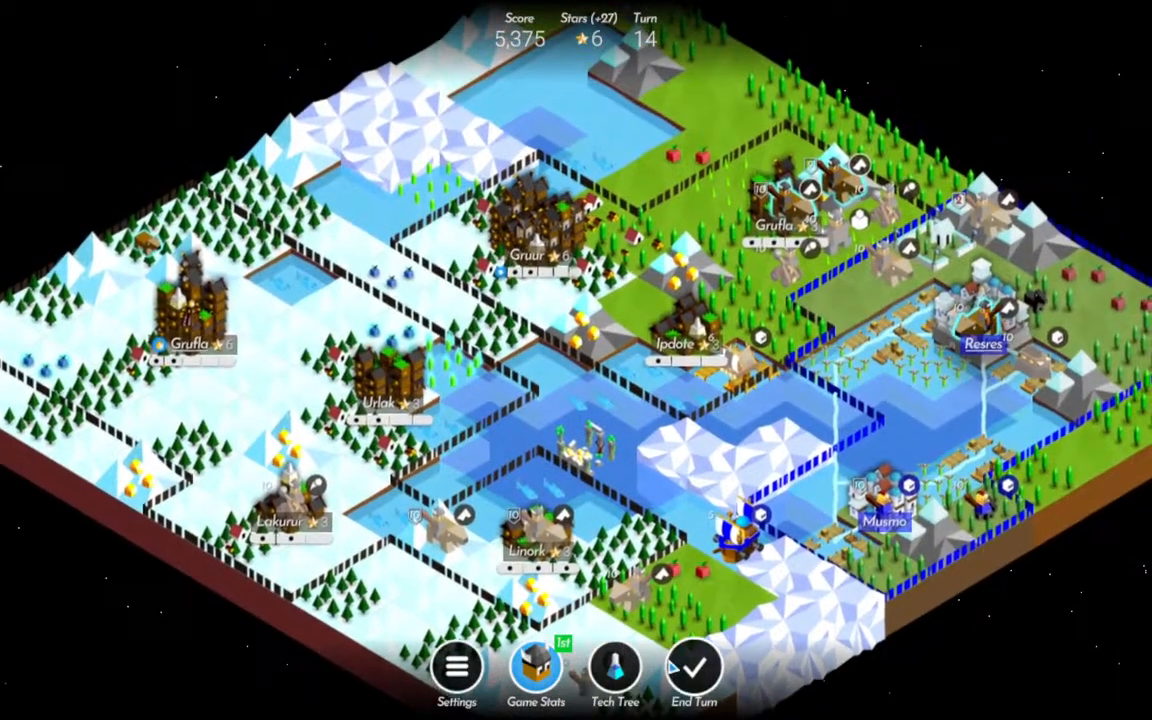
left_click(676, 666)
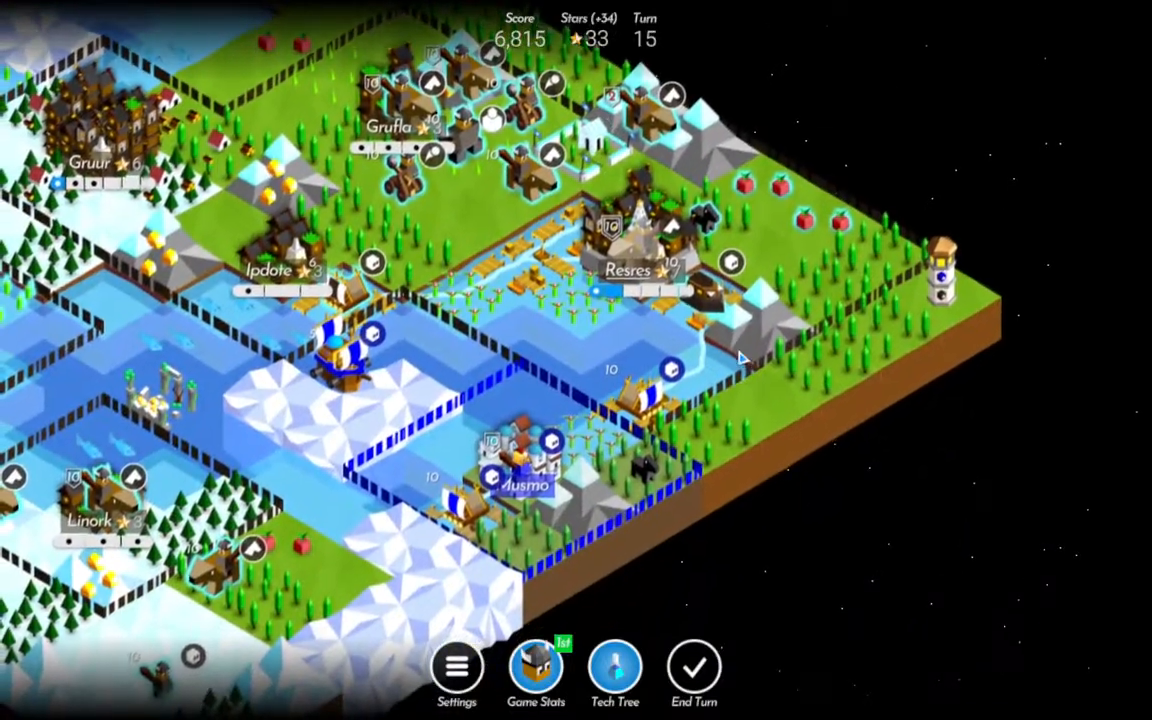
Attack the enemy Raft in the port northeast of Musmo with the Rammer beside Resres.
left_click(712, 385)
left_click(708, 378)
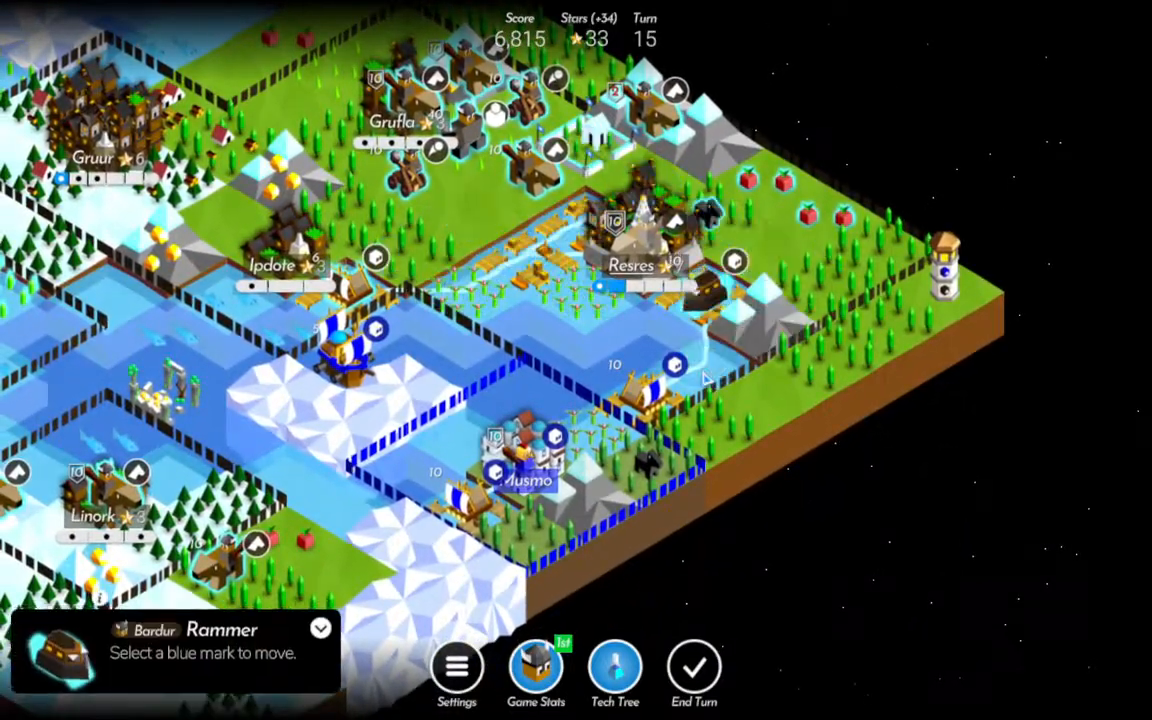
left_click(646, 397)
Check the upgrades for Ipdote's Raft and research Fishing in the technology tree.
left_click(350, 290)
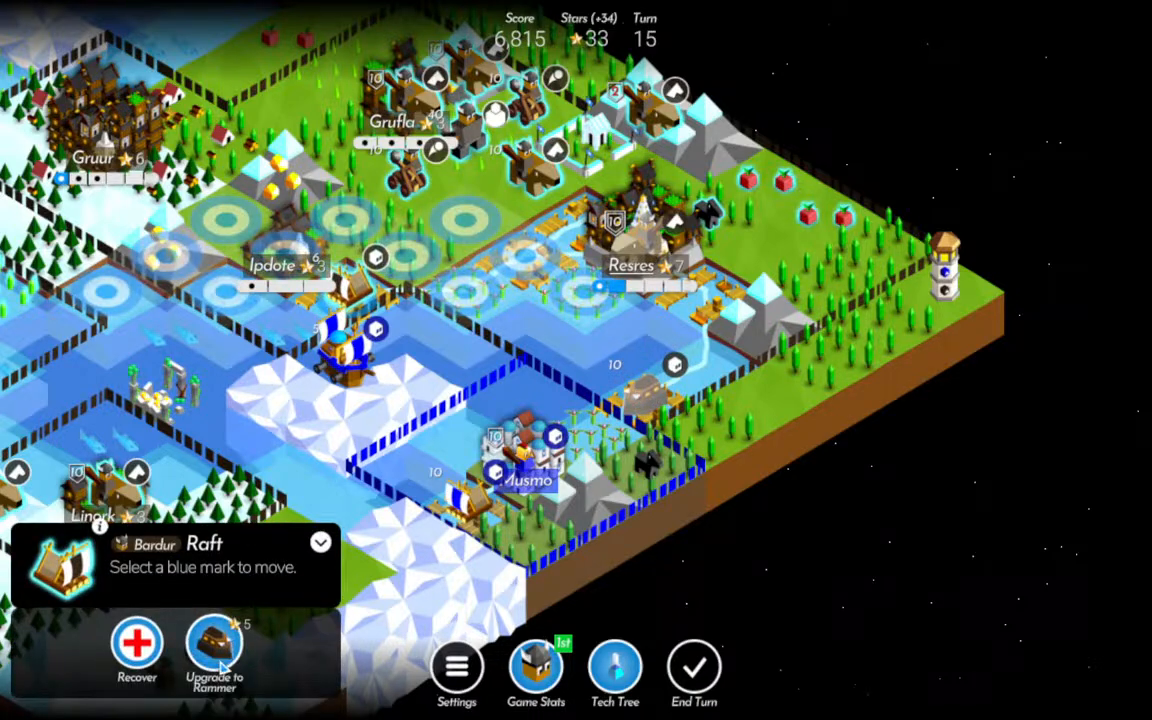
left_click(614, 668)
left_click(447, 545)
left_click(666, 440)
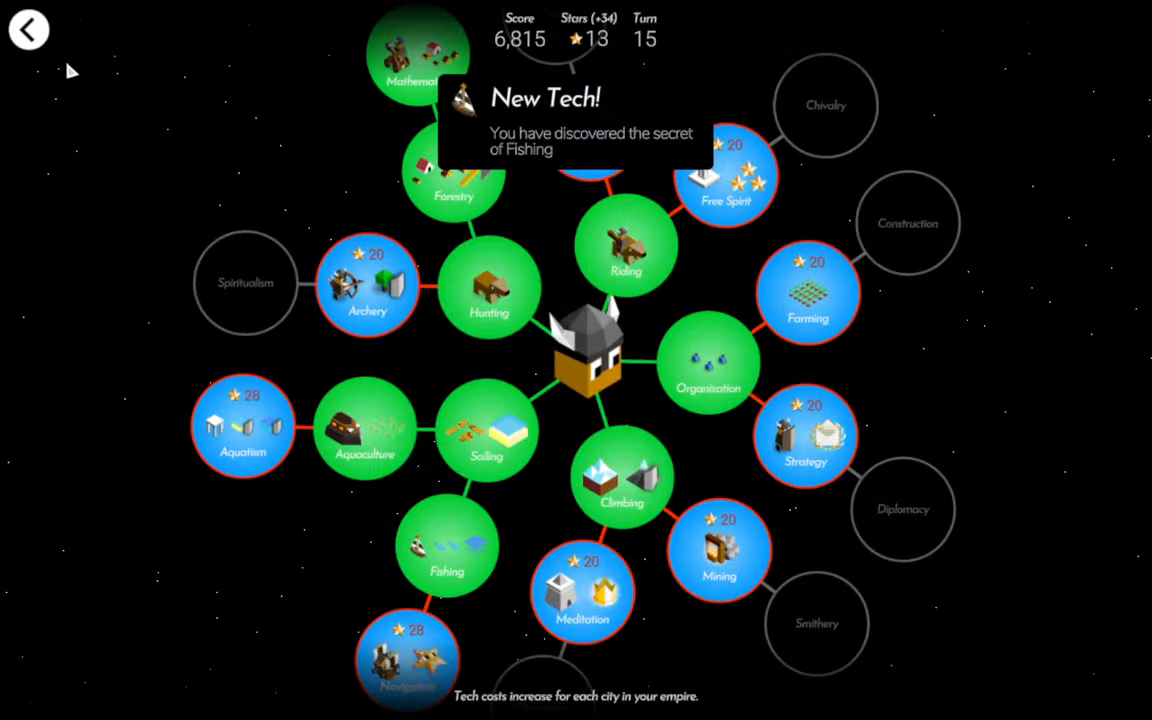
left_click(28, 30)
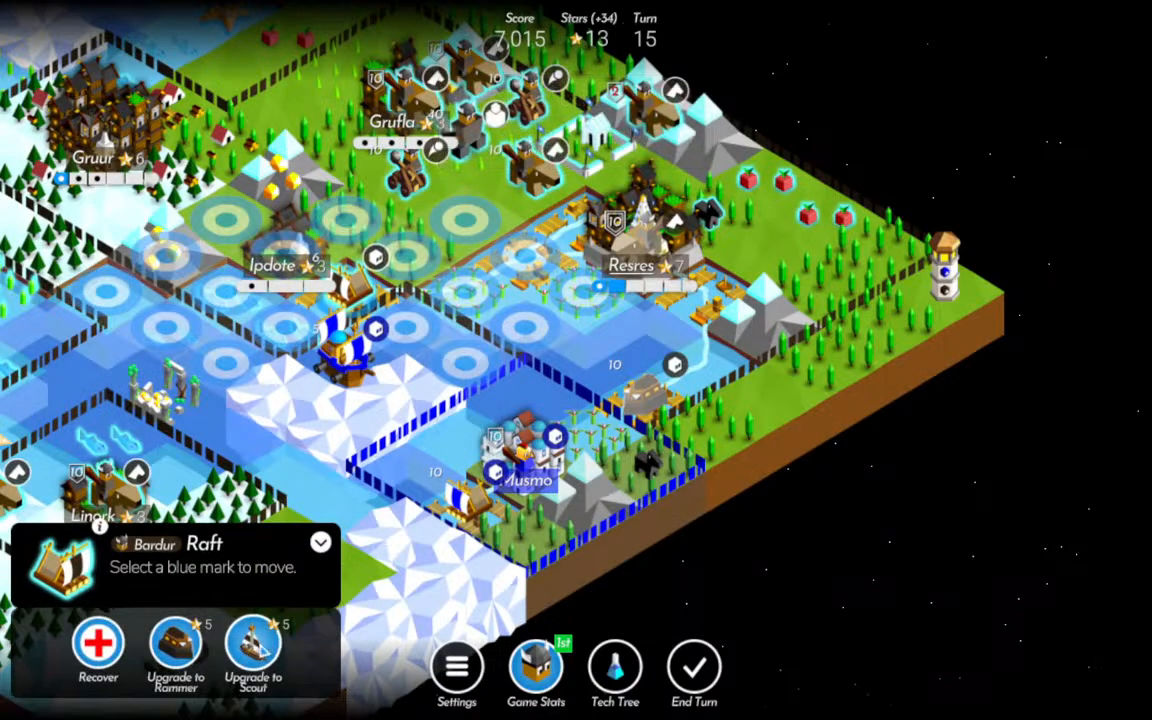
Fire the Catapult at the battleship off Ipdote, and upgrade Ipdote's Raft to a Scout to attack the Raft southwest of Musmo.
left_click(400, 184)
left_click(329, 371)
left_click(343, 317)
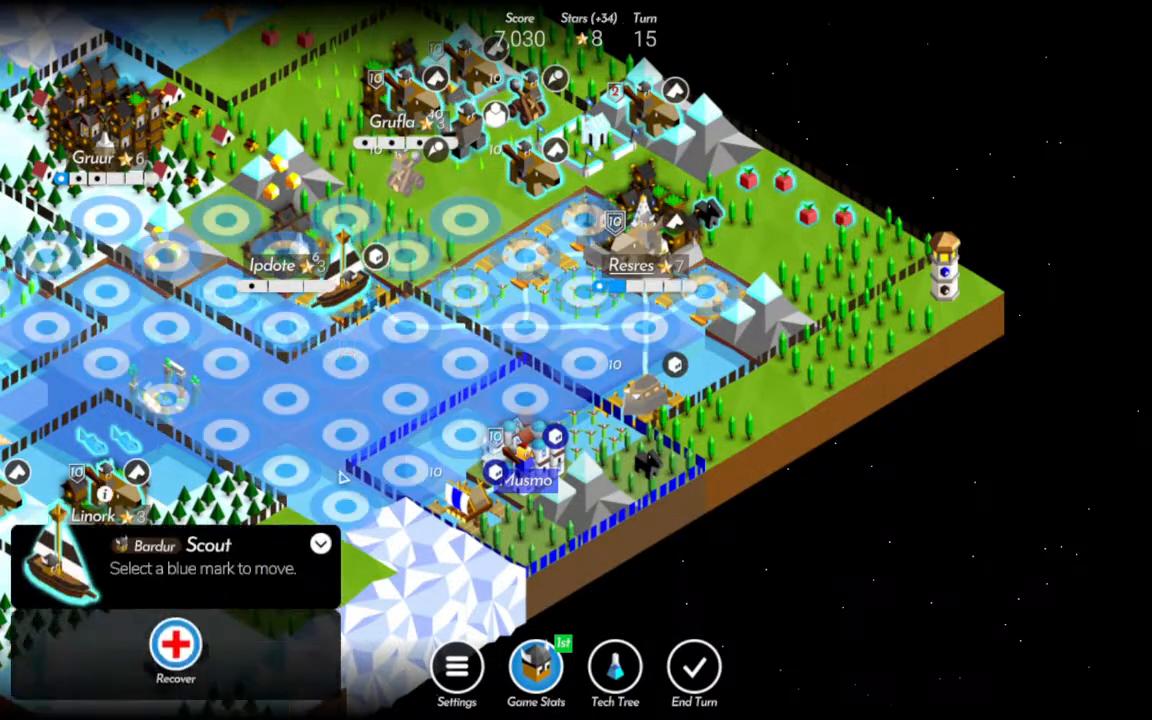
left_click(345, 415)
left_click(465, 495)
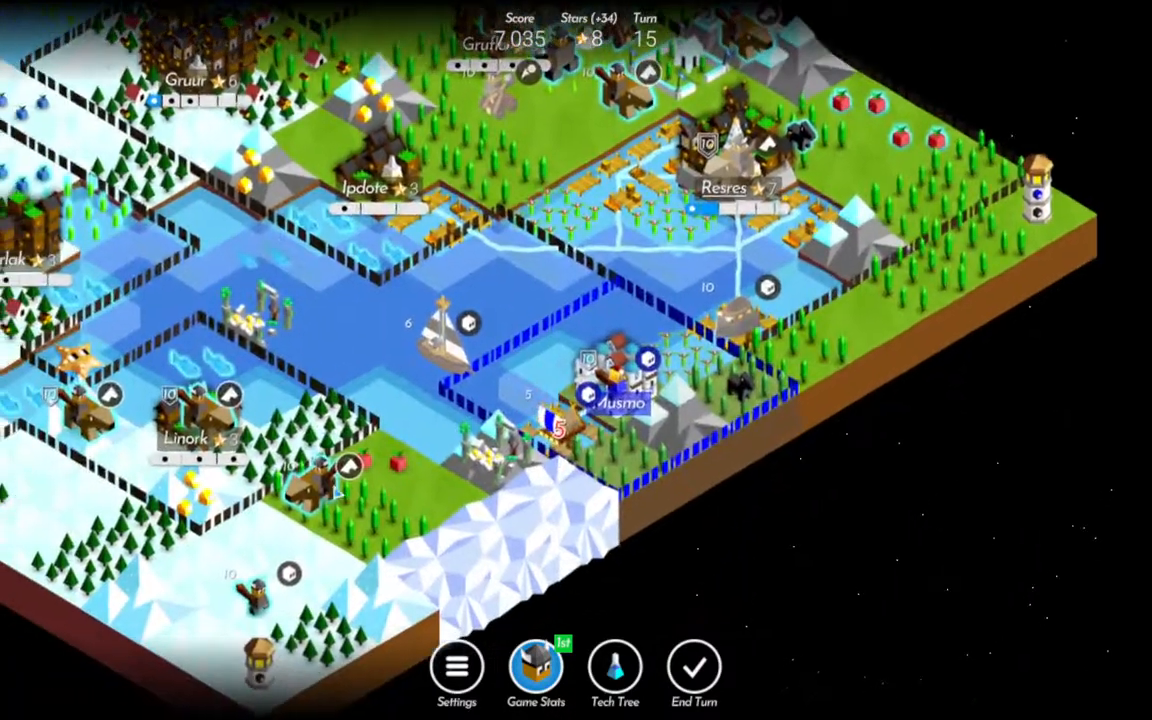
Advance the Rider east of Linork onto the mountain ruin near Musmo, and move the southern Warrior onto the snowy mountain to its east.
left_click(322, 484)
left_click(512, 452)
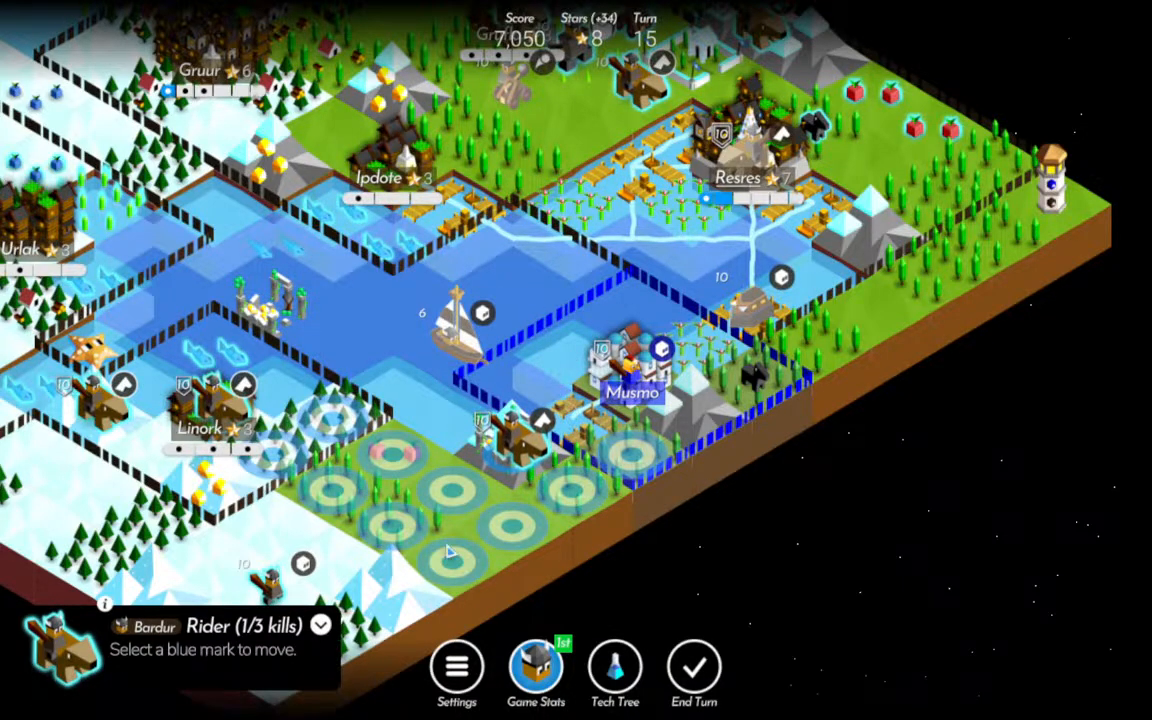
left_click_drag(337, 606, 469, 538)
left_click(400, 516)
left_click(520, 520)
Move the two Riders around Linork into the forests east and southeast of it, and advance the Catapult from Lakurur one tile east.
left_click(345, 338)
left_click(467, 358)
left_click(238, 345)
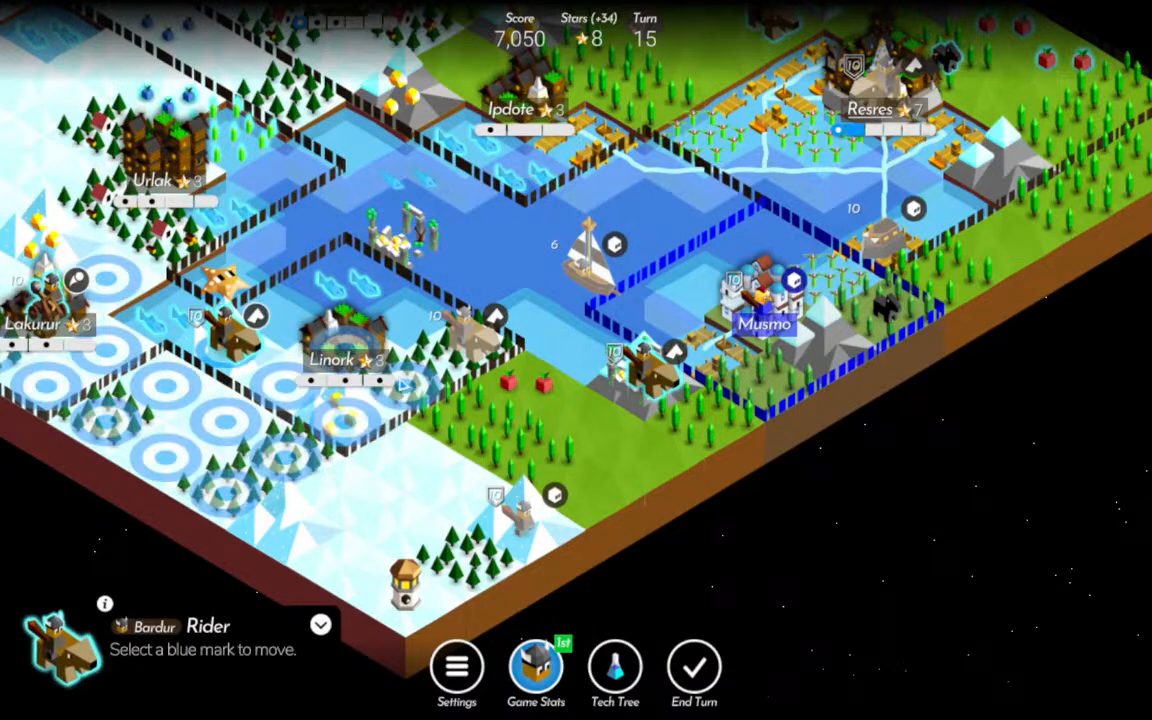
left_click(403, 385)
left_click(45, 300)
left_click(106, 345)
left_click_drag(563, 319, 501, 445)
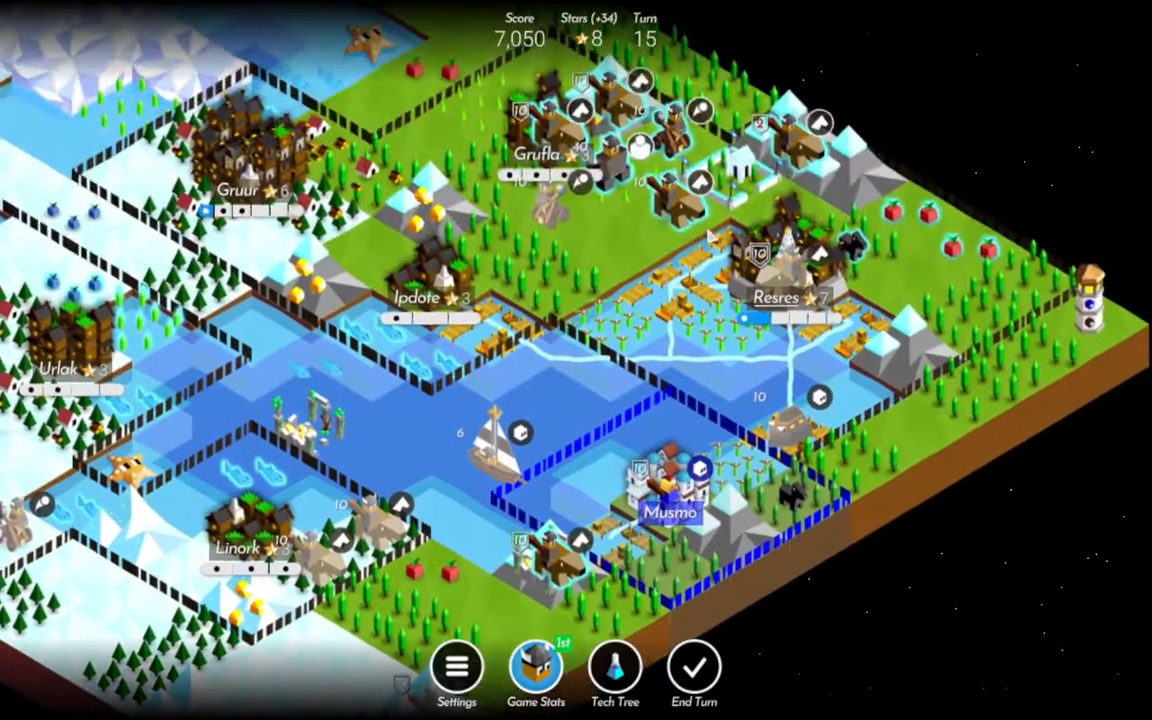
Embark a Rider at the port northwest of Resres, and advance the Catapult and the Giant east of Grufla toward that port.
left_click(611, 168)
left_click(662, 230)
left_click(664, 296)
left_click(664, 150)
left_click(663, 226)
left_click(604, 176)
left_click(622, 256)
Move the Rider on Grufla's gold mountain beside the wounded Rider north of Resres, and send Grufla's own Rider to the field east of Ipdote.
left_click(785, 158)
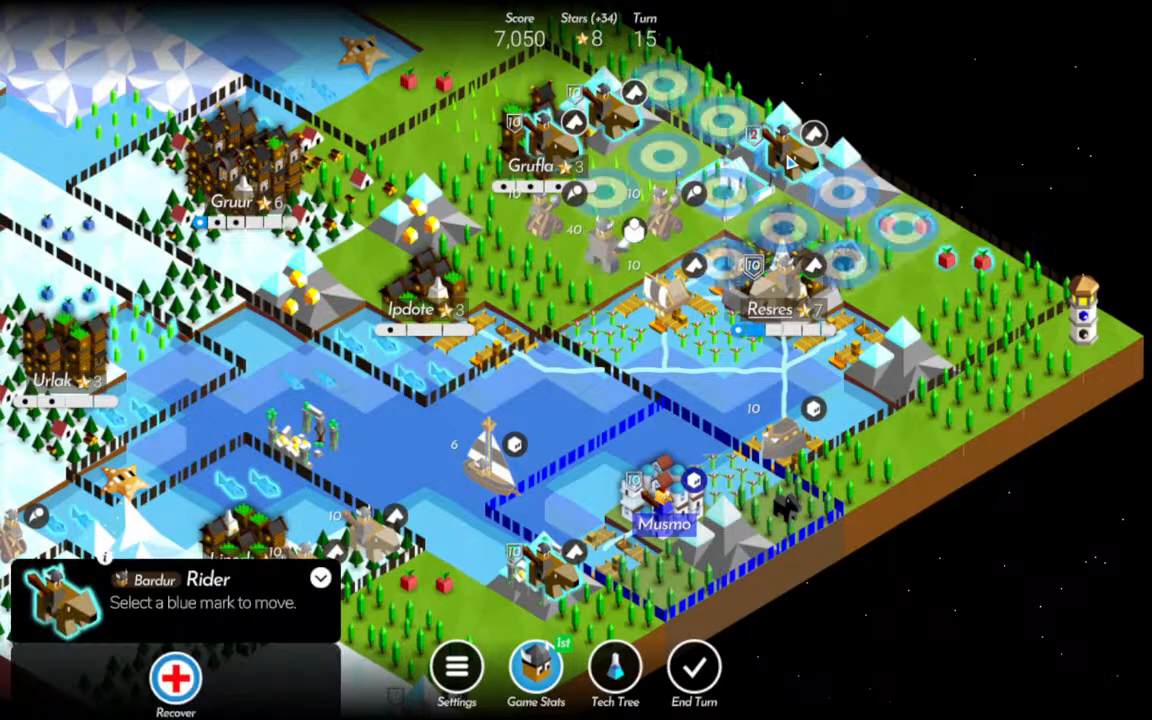
left_click(605, 136)
left_click(722, 204)
left_click(547, 156)
left_click(563, 302)
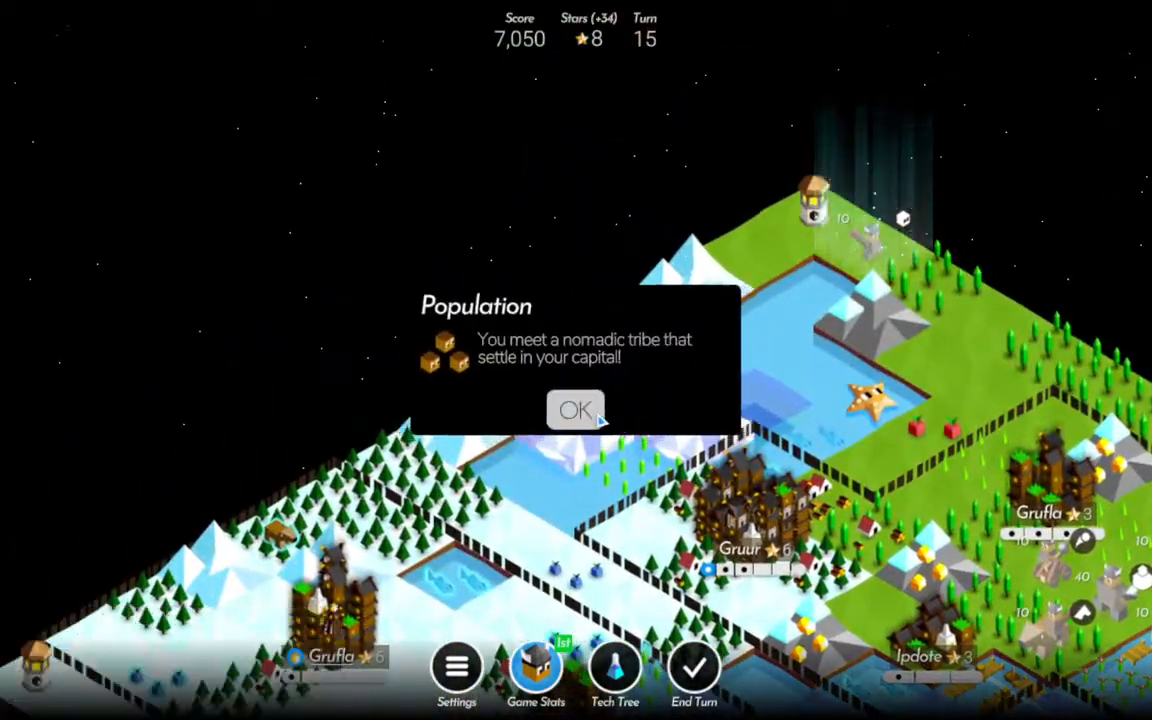
Explore the northern ruin with the Warrior, develop the western city of Grufla, and end turn 15.
left_click(597, 416)
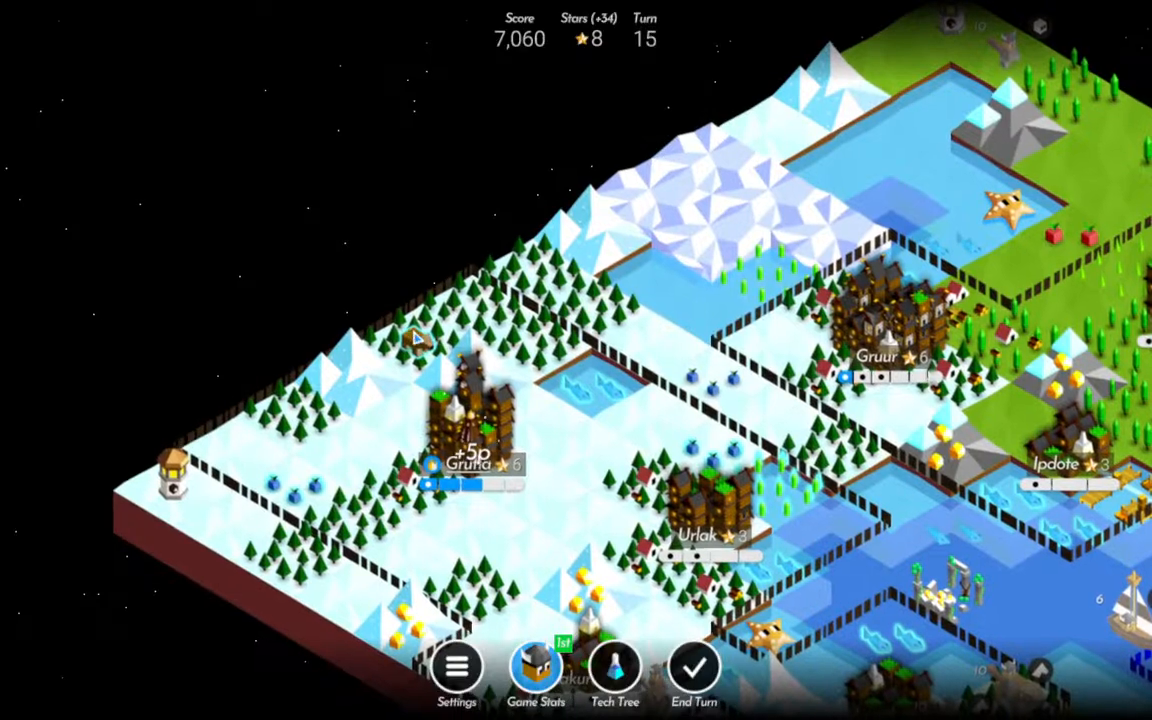
left_click(415, 338)
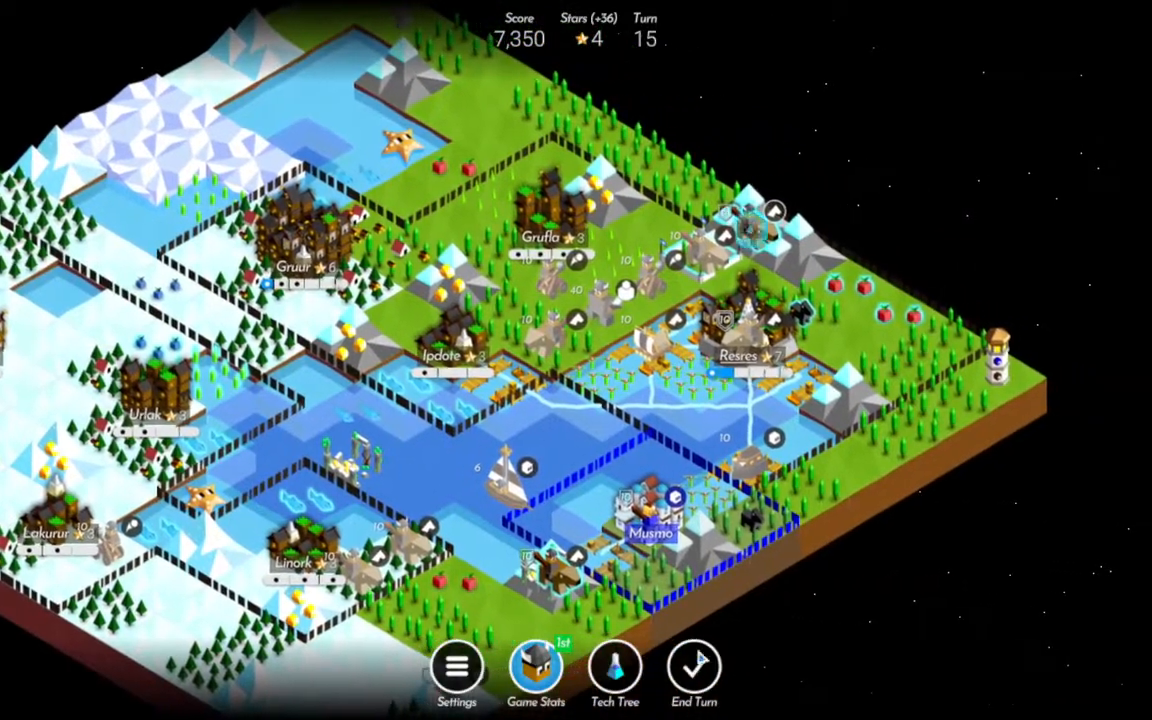
left_click(696, 667)
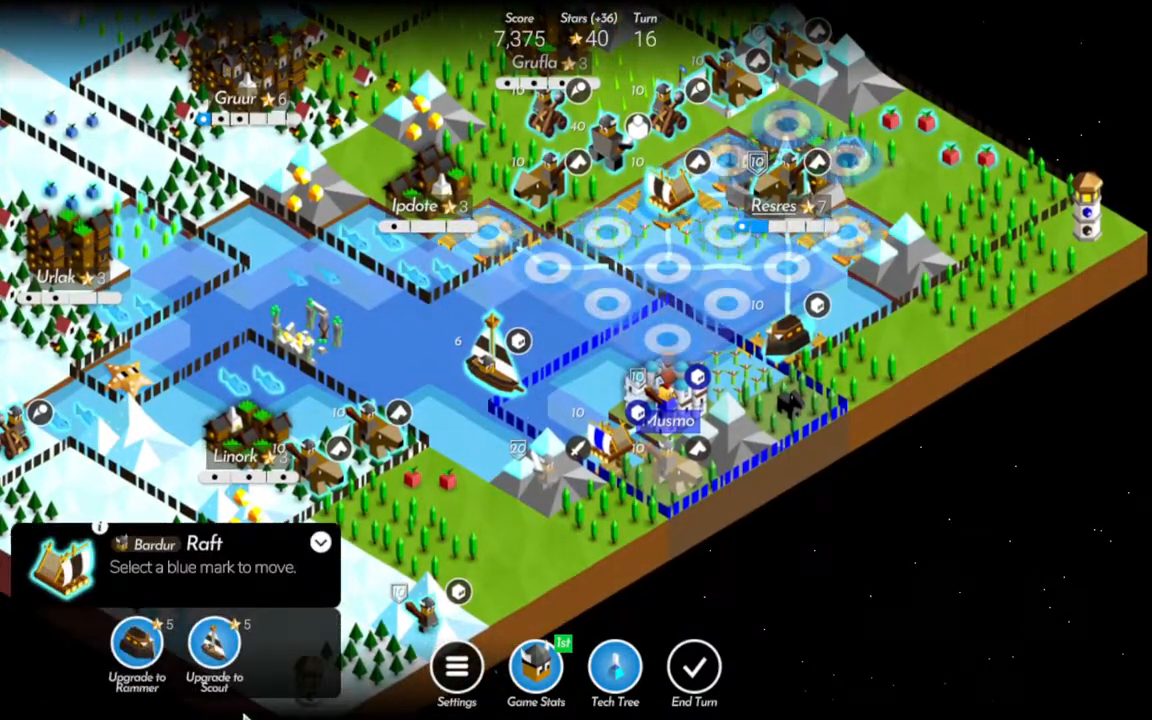
Bring the Rammer next to Musmo and attack the city's defender with the Scout and the Rammer to enter the city.
left_click(137, 643)
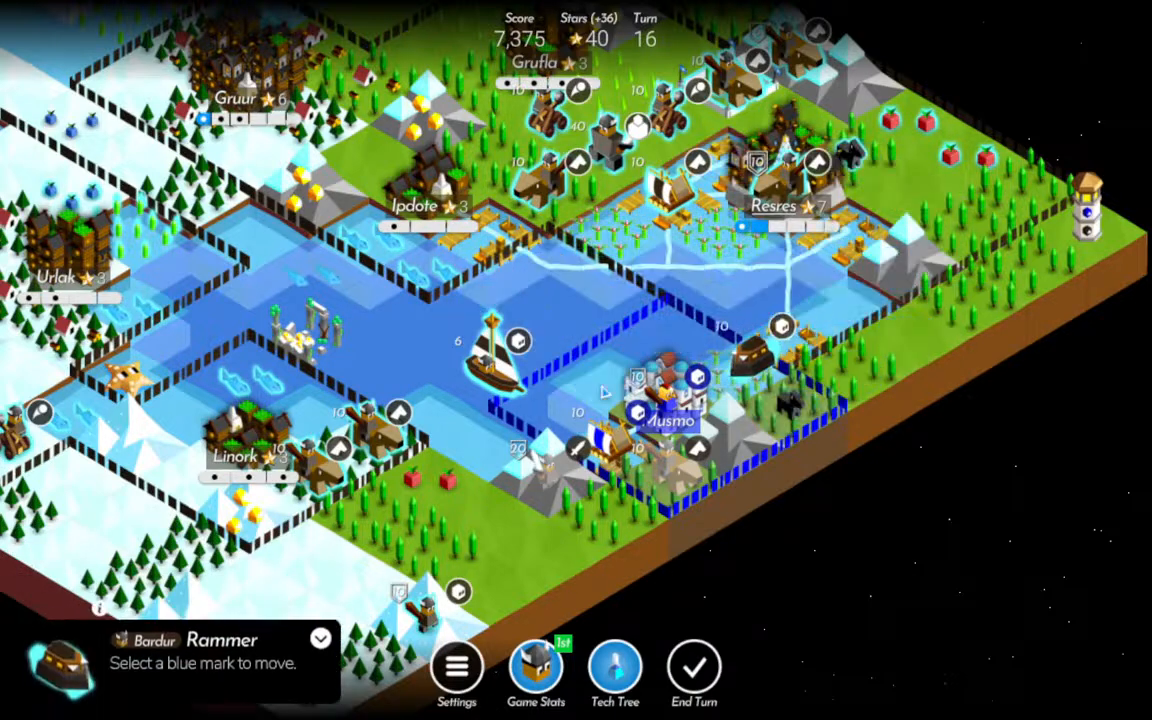
left_click(480, 372)
left_click(670, 402)
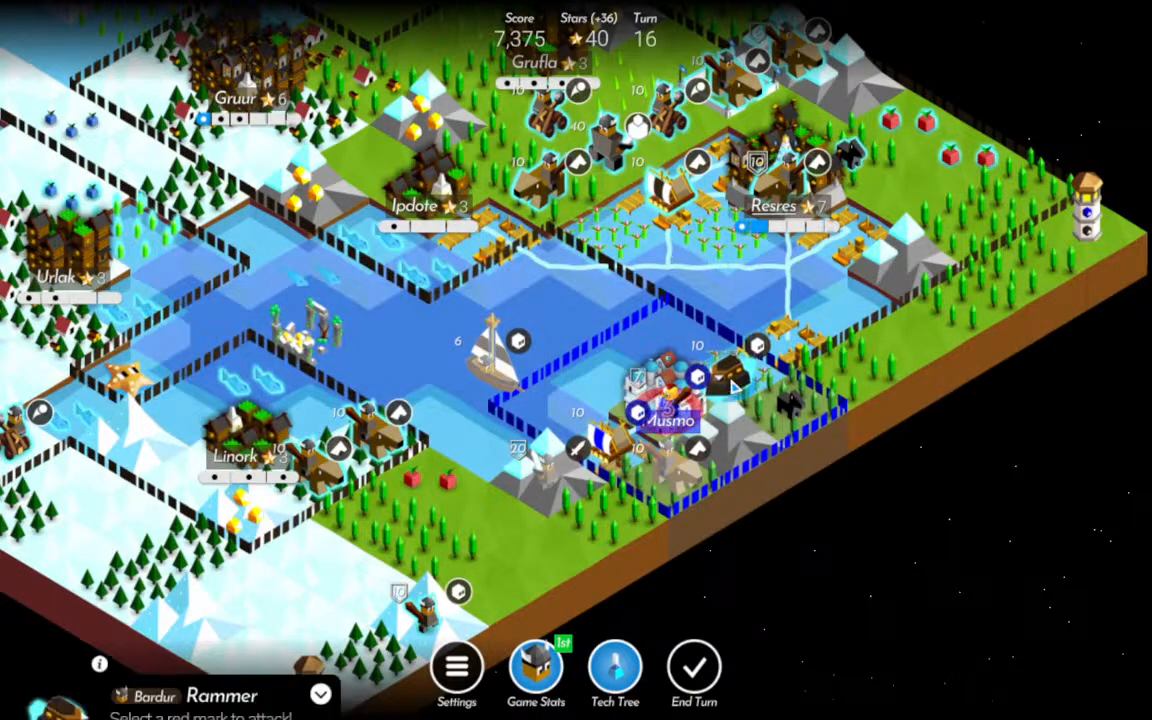
left_click(458, 573)
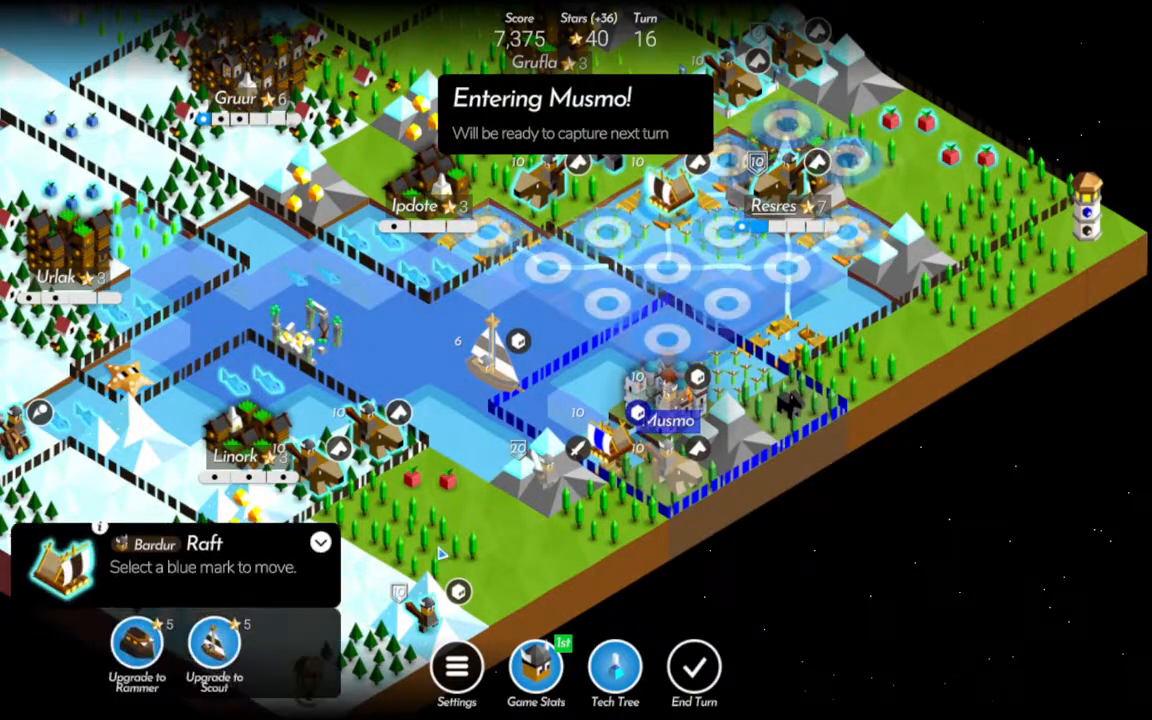
Upgrade the Raft at Resres's port to a Rammer and attack the enemy Raft southwest of Musmo with it.
left_click(137, 645)
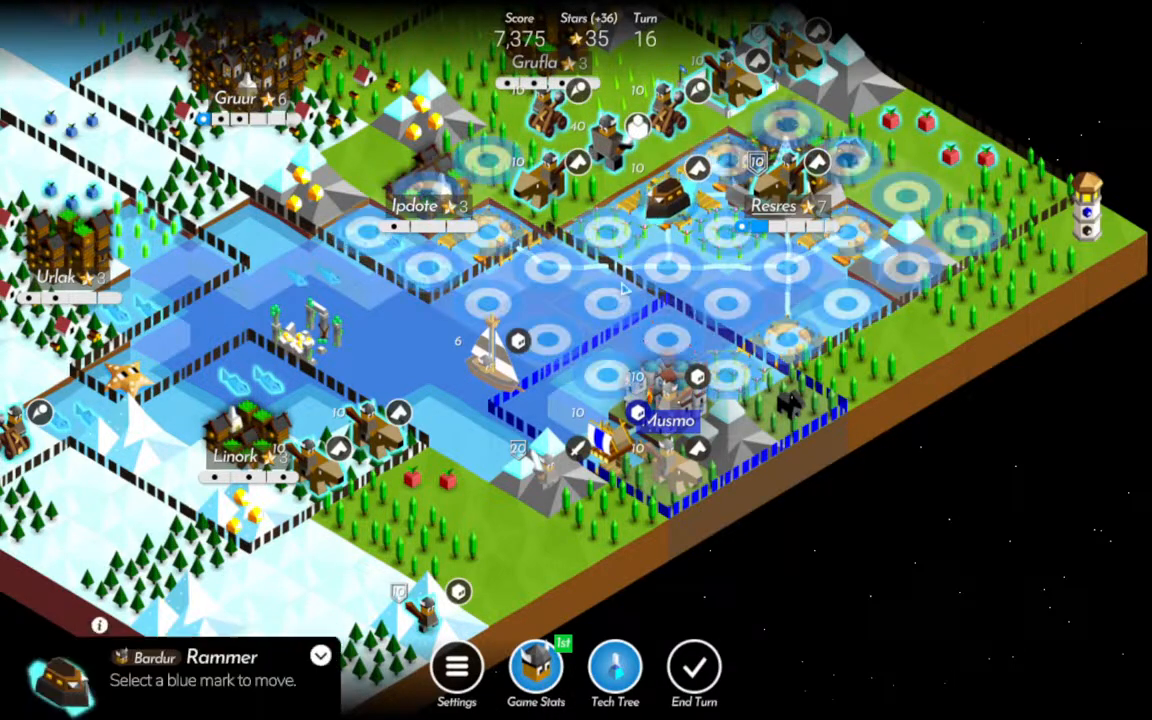
left_click(608, 380)
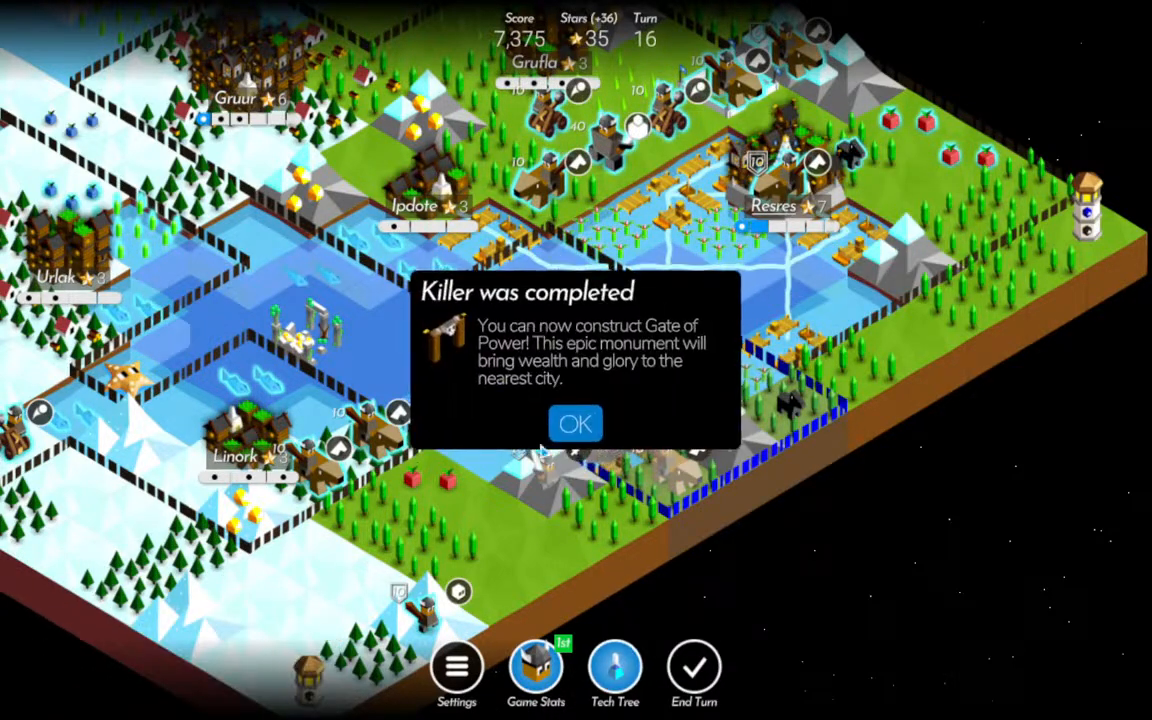
left_click(586, 424)
Build the Park of Fortune on the field southeast of the western city of Grufla.
left_click_drag(355, 299, 588, 474)
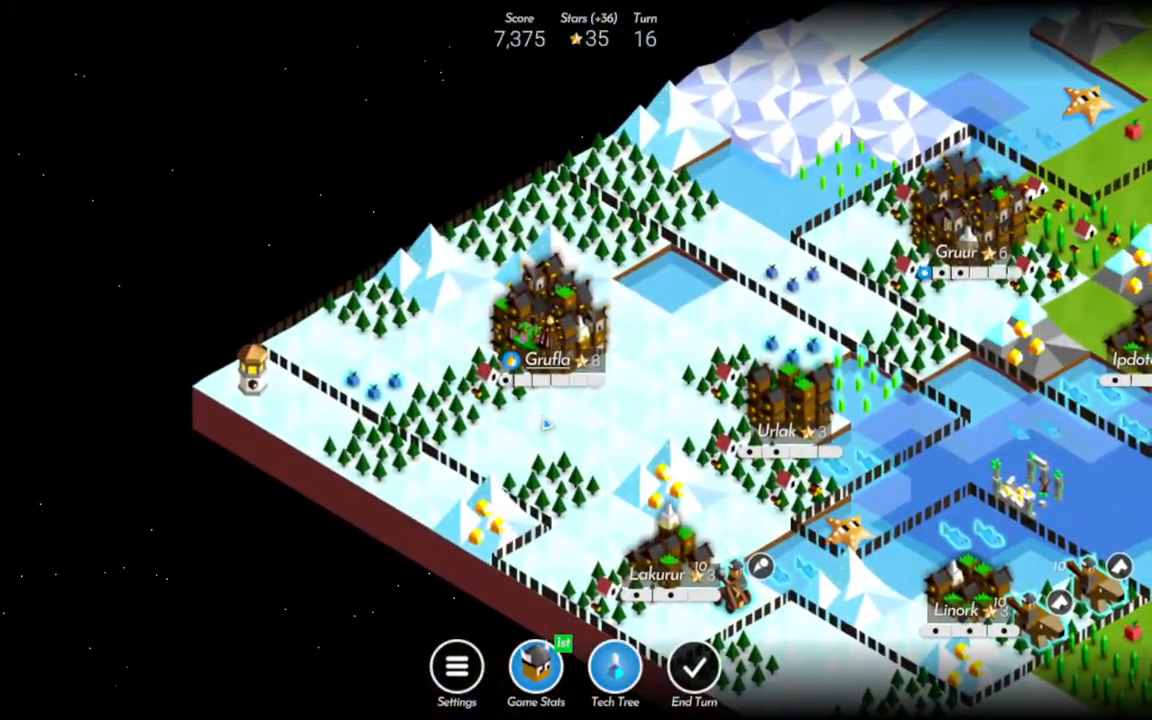
left_click(532, 401)
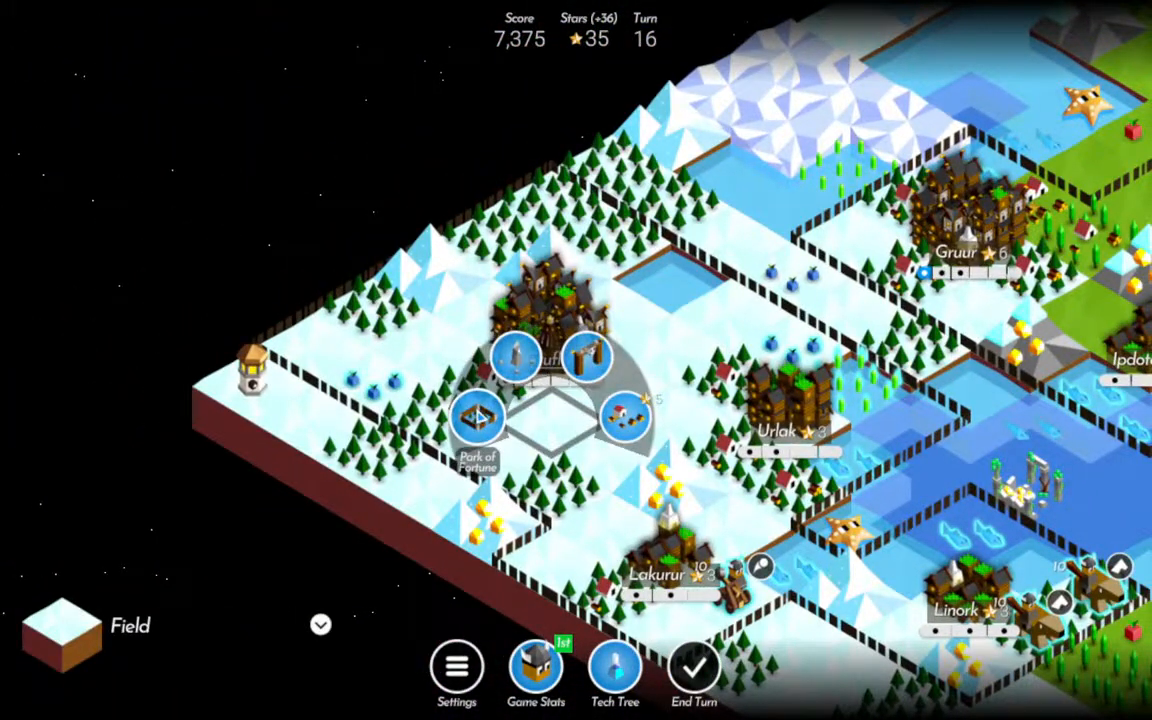
left_click(788, 349)
left_click(608, 386)
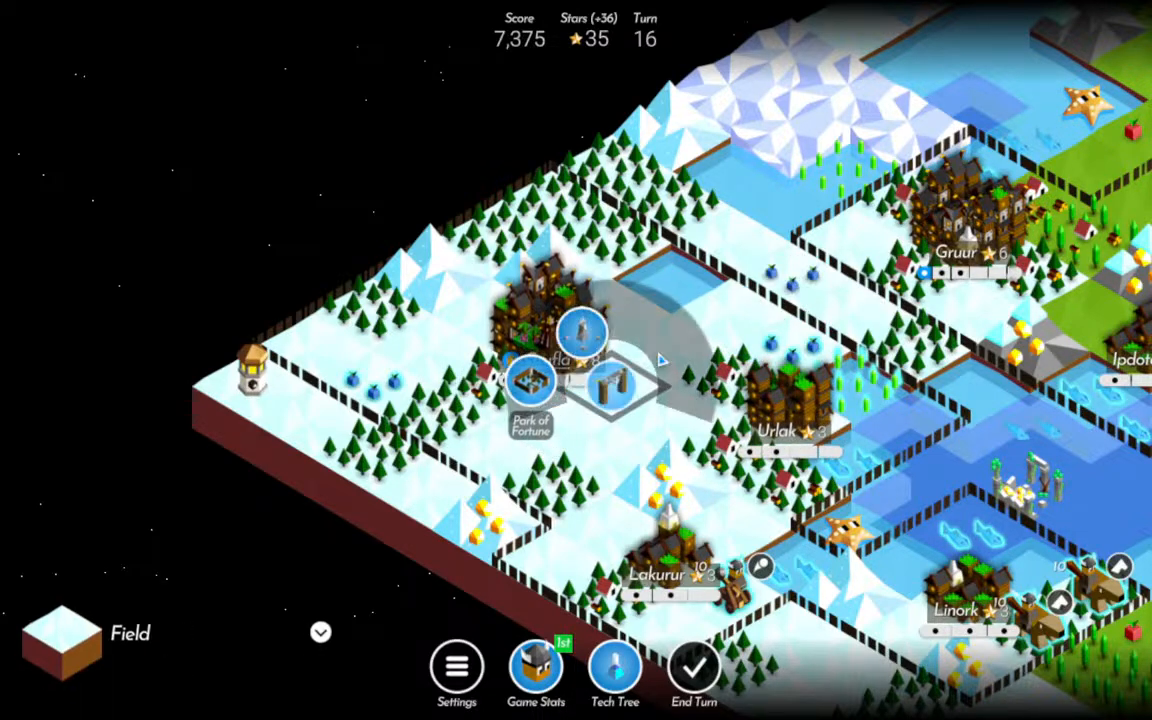
left_click(542, 392)
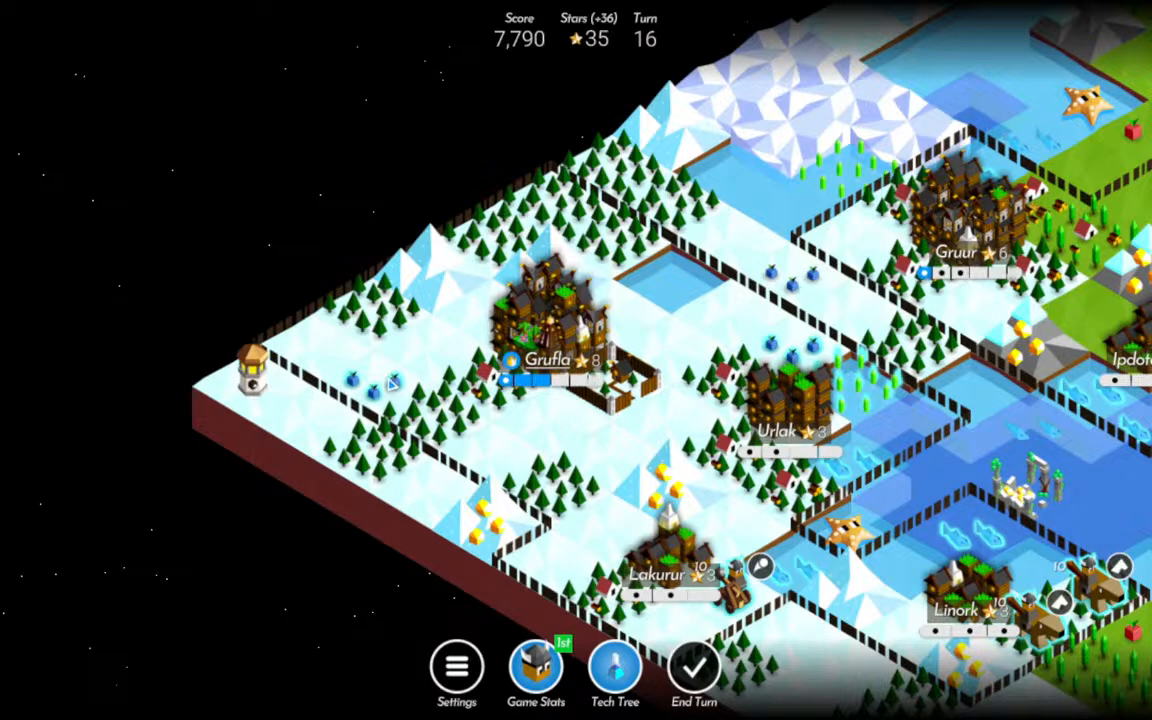
Build the stone spire monument on the field west of Grufla, and choose the park as the city's level-up reward.
left_click(312, 342)
left_click(275, 282)
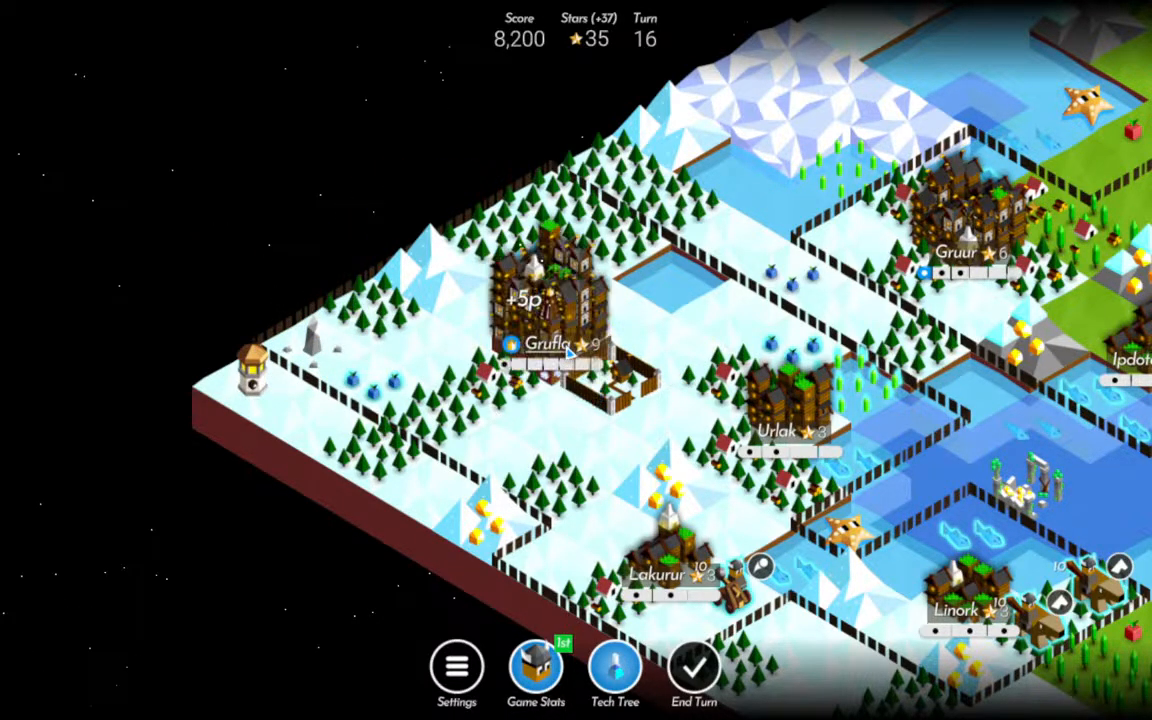
left_click(525, 397)
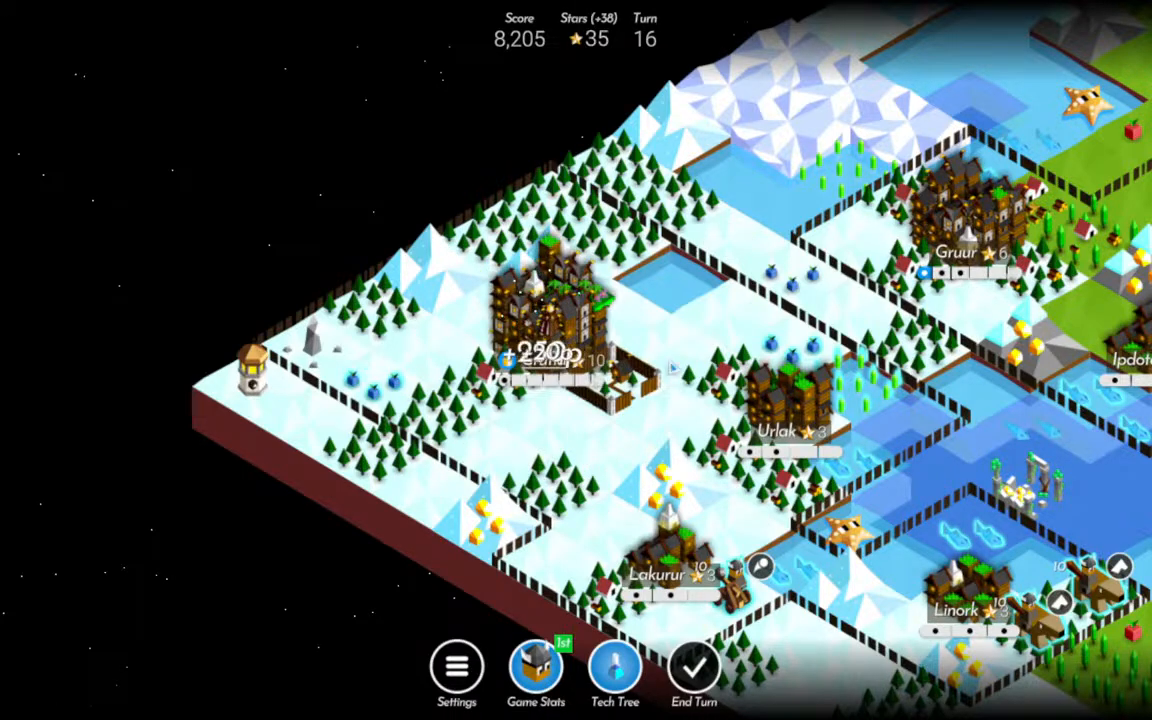
Build the Gate of Power on the Giant's field northwest of Resres, and move the Giant into the neighbouring port.
left_click_drag(661, 348, 403, 300)
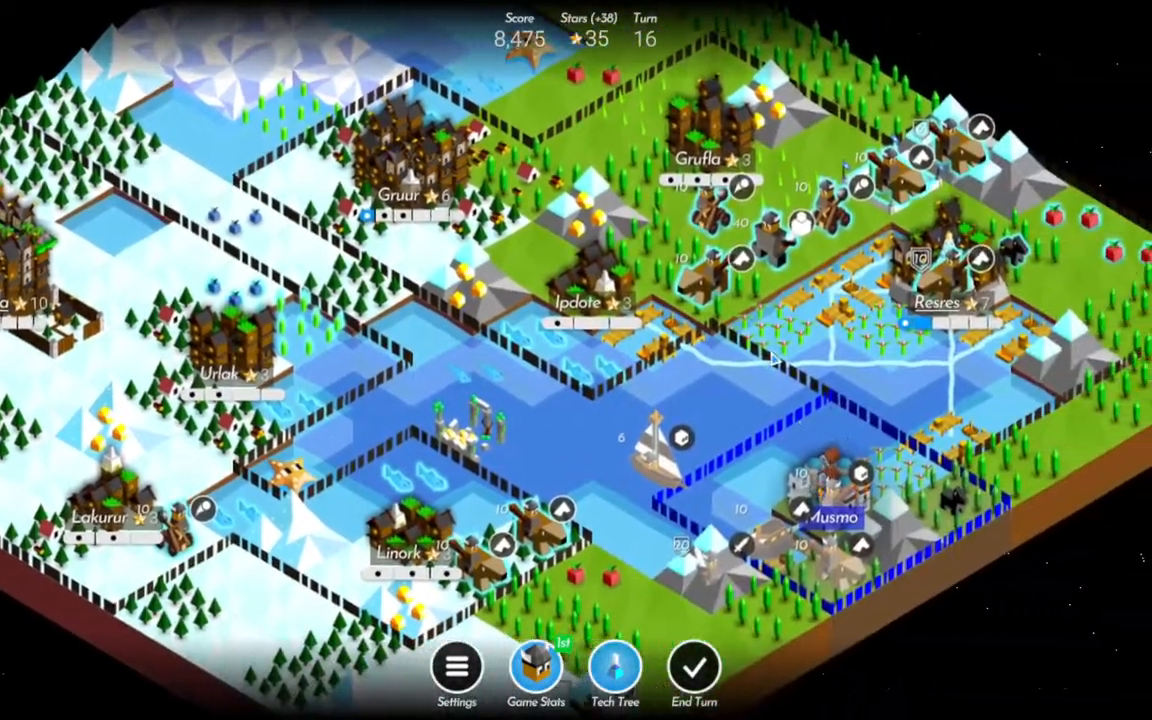
left_click_drag(940, 367, 772, 407)
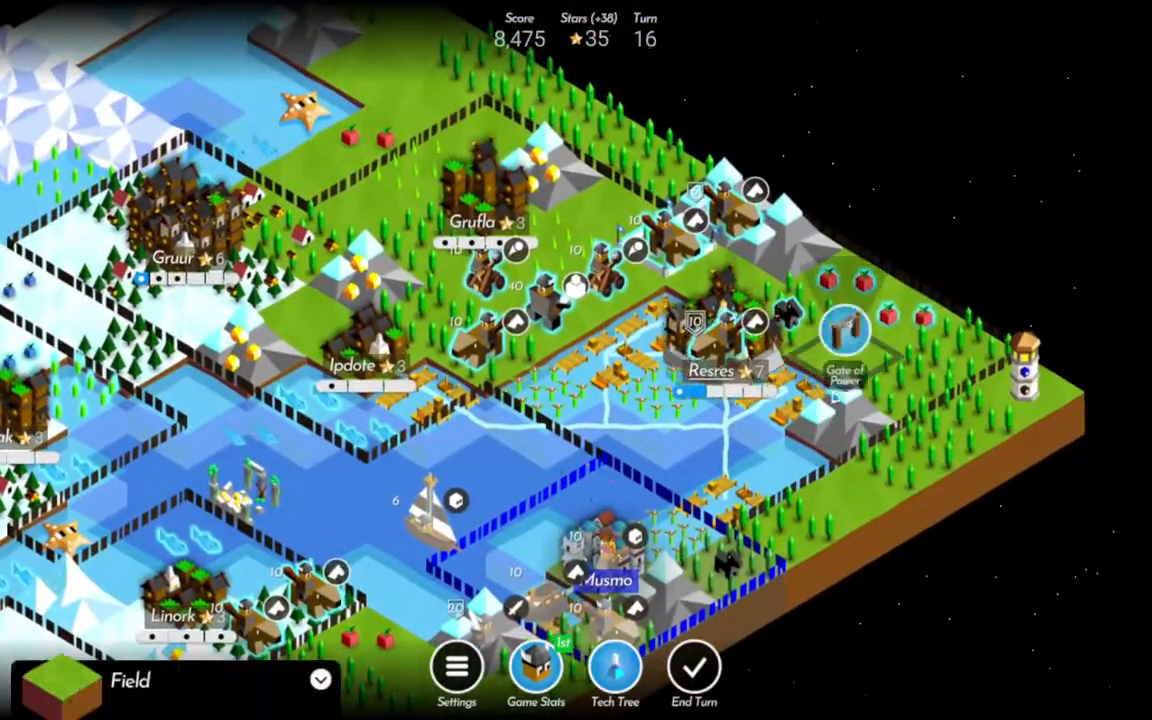
left_click(760, 467)
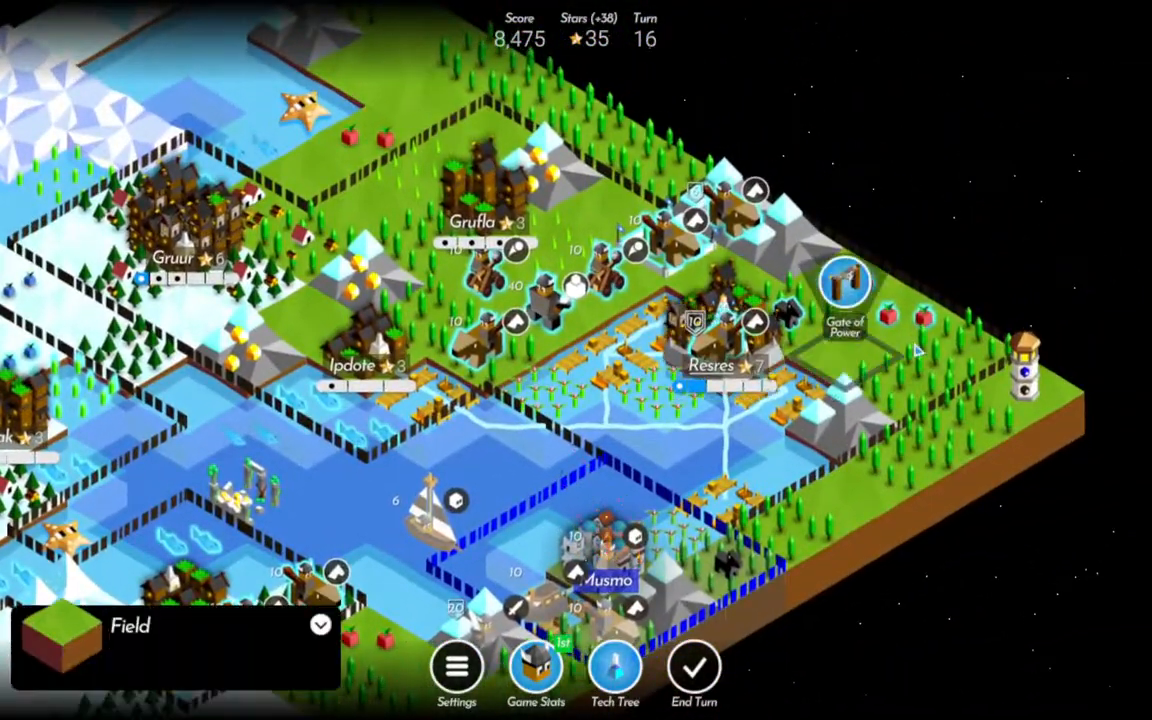
left_click(762, 467)
left_click(693, 464)
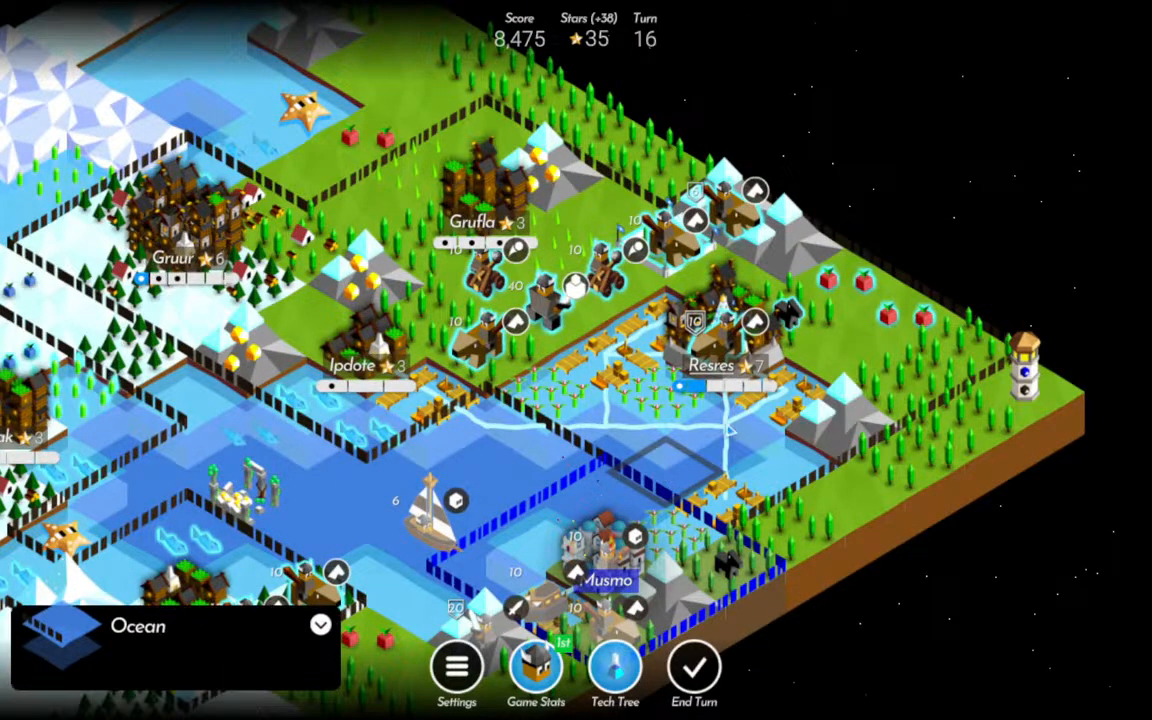
left_click(845, 345)
left_click(736, 265)
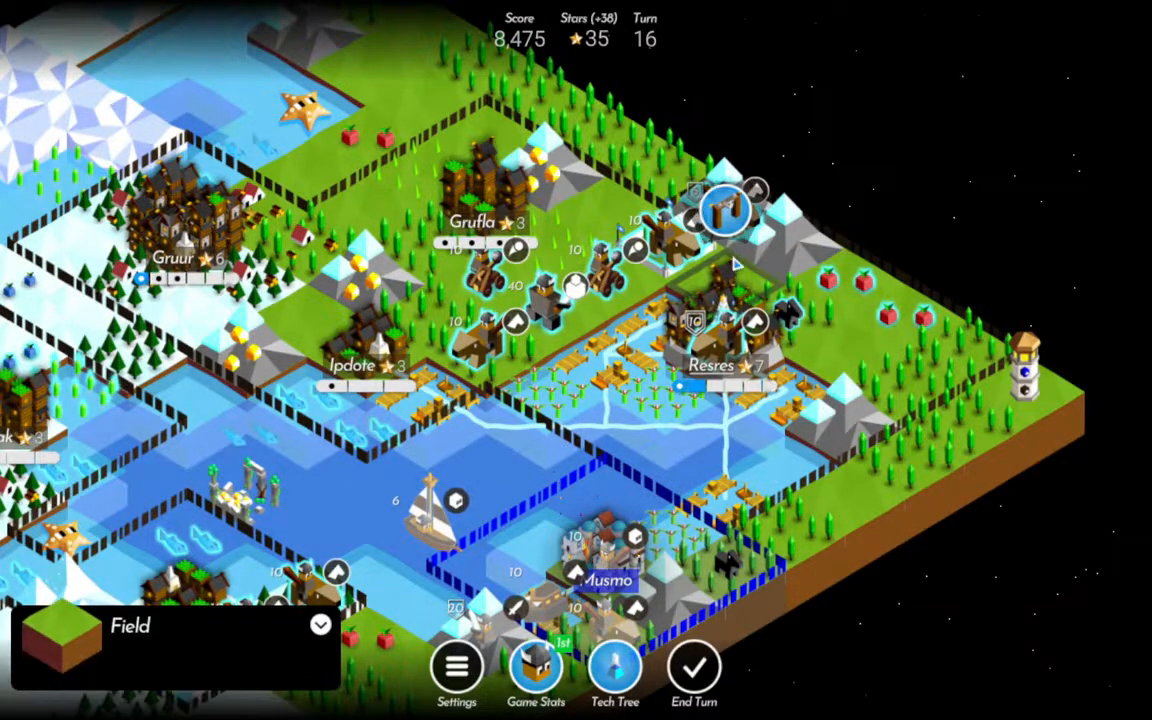
left_click(552, 320)
left_click(546, 247)
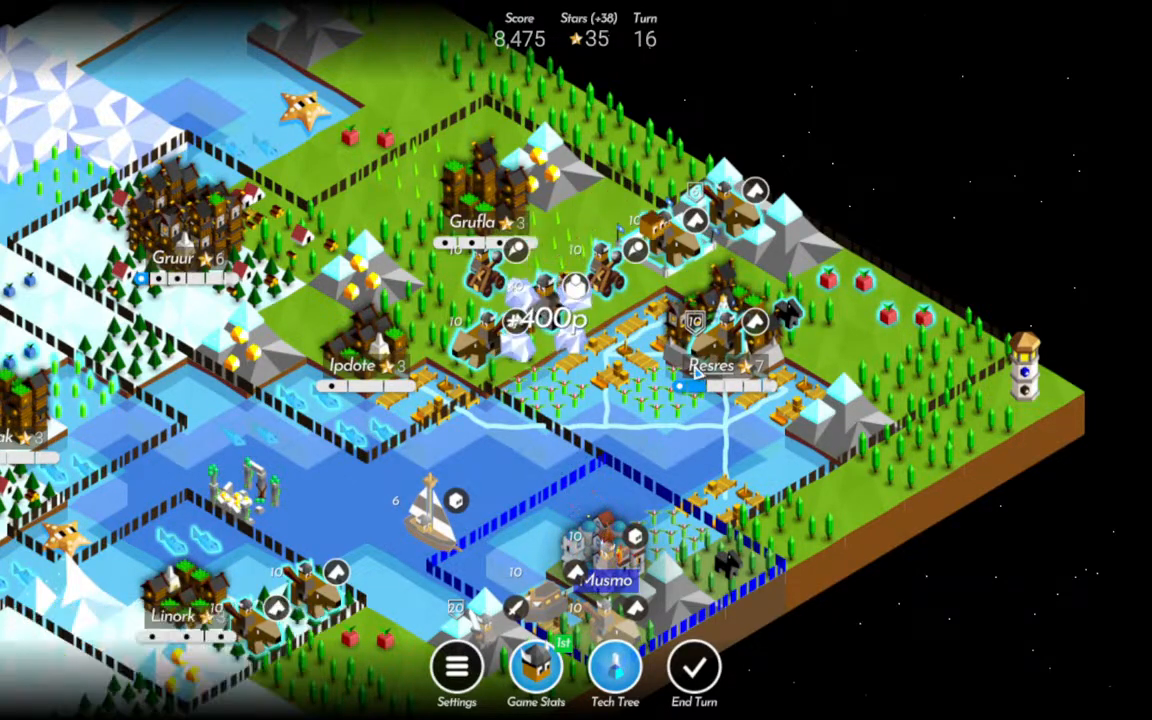
left_click(548, 308)
left_click(606, 352)
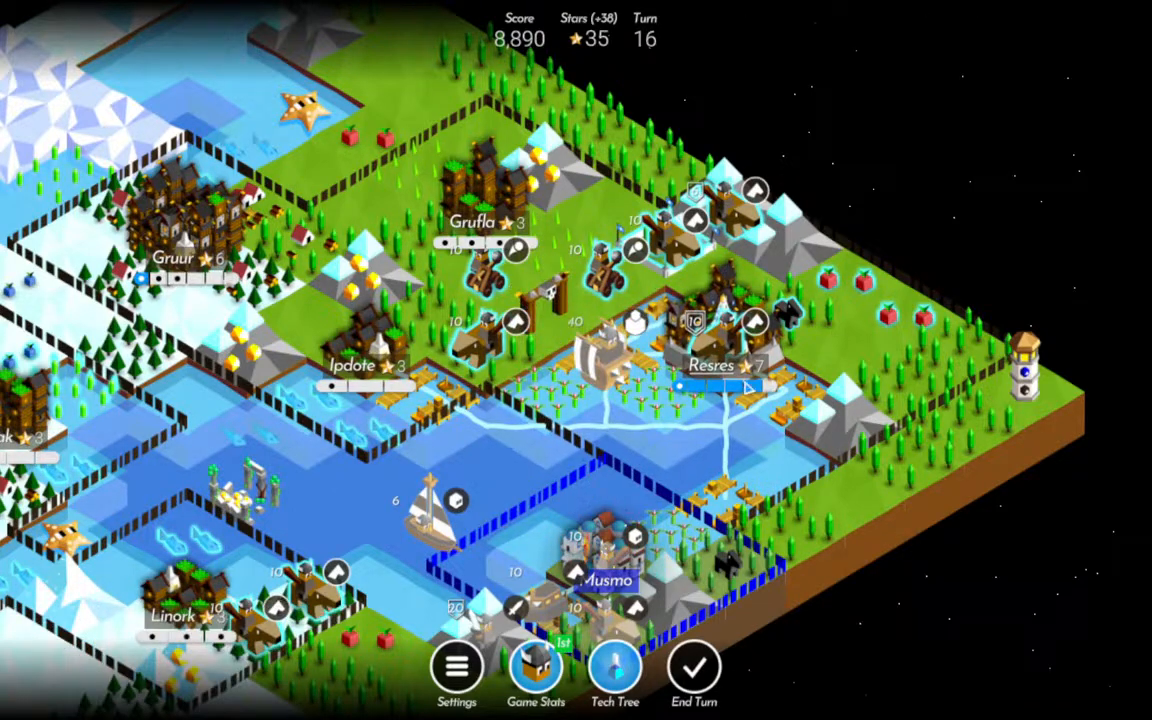
Hunt the wild animal in the forest beside Resres and choose the Park as the level-up reward.
left_click(829, 292)
left_click(789, 315)
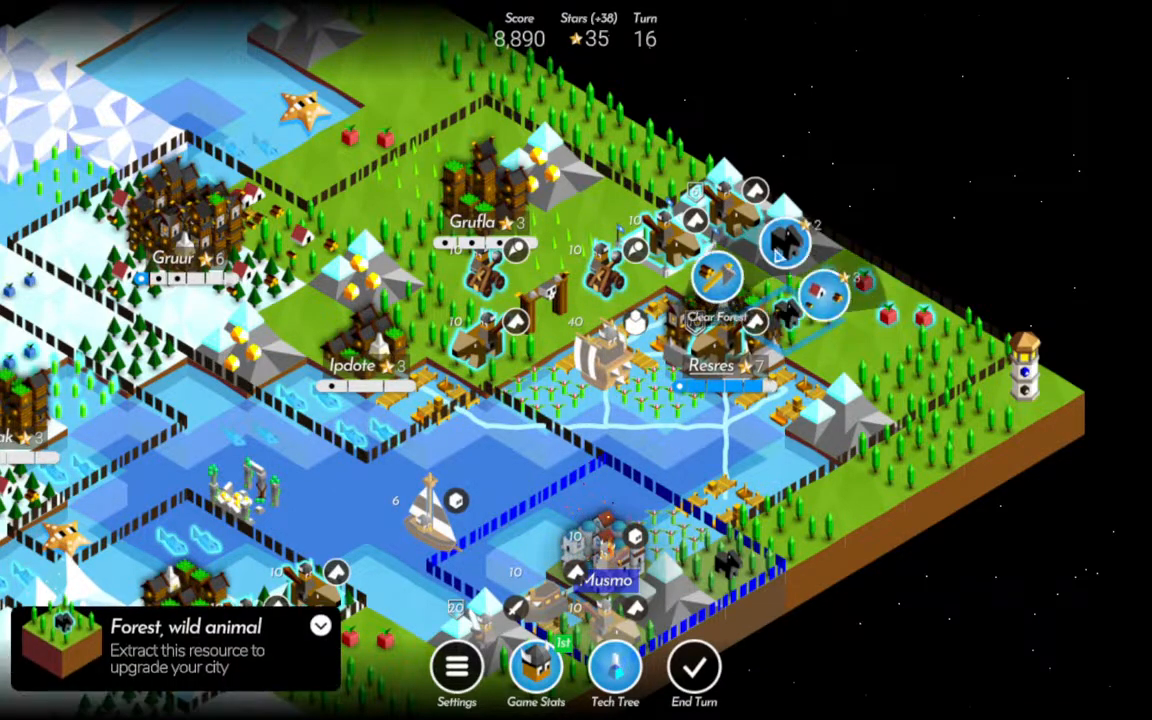
left_click(788, 250)
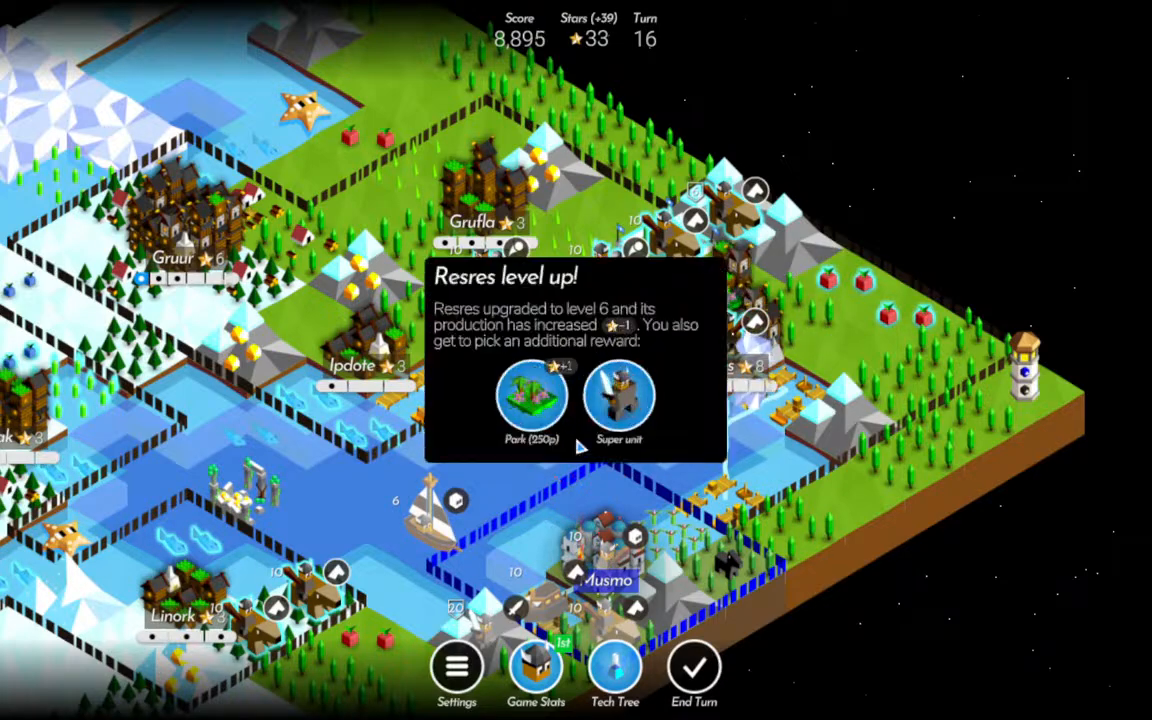
left_click(522, 399)
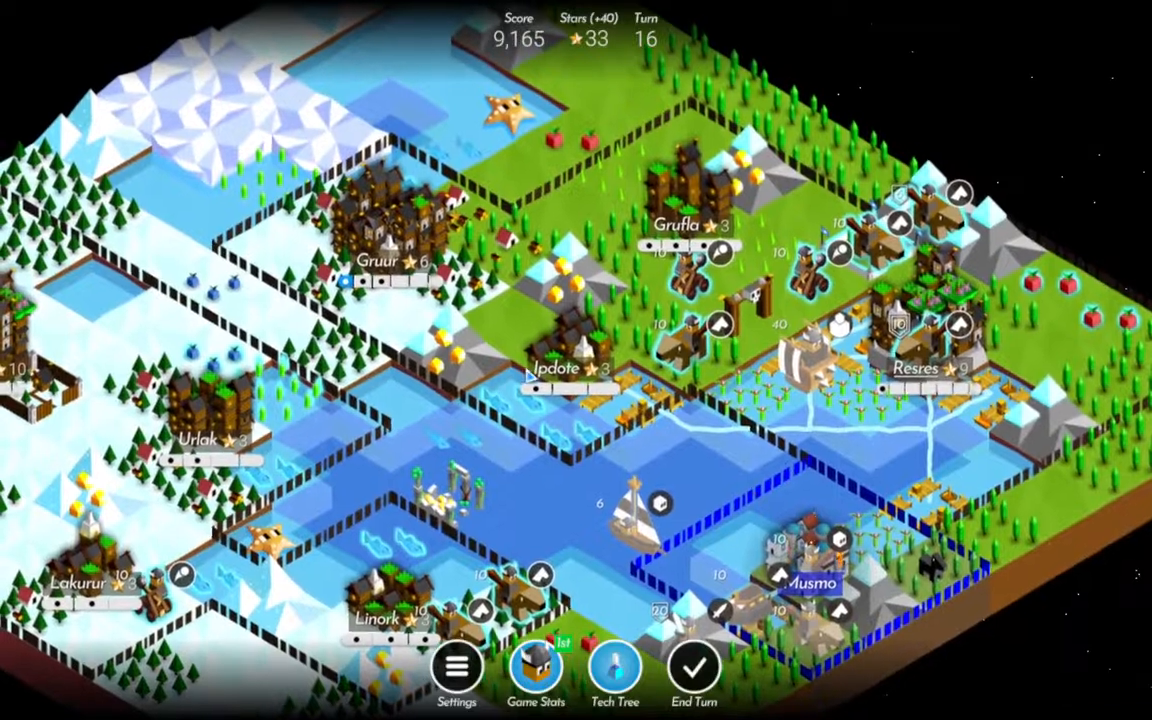
Harvest the fish and build a lumber hut beside Ipdote, and choose Resources as its level-up reward.
left_click(474, 348)
left_click(472, 348)
left_click(572, 435)
left_click(572, 362)
left_click(670, 333)
left_click(667, 262)
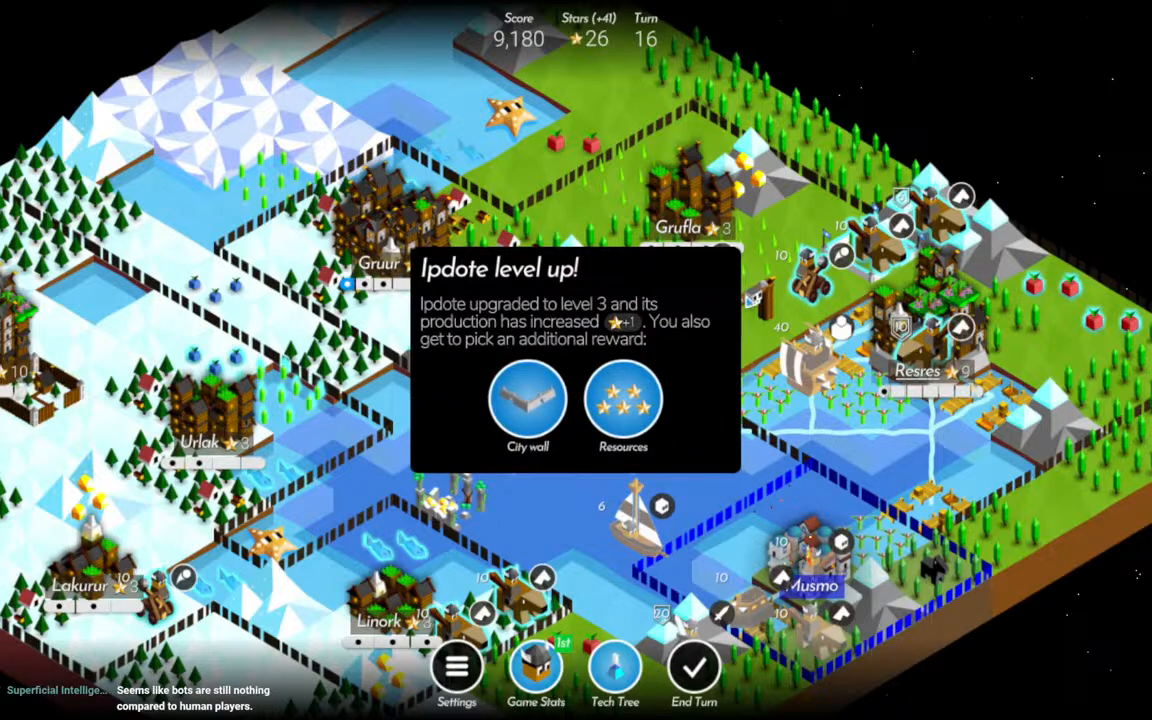
left_click_drag(612, 424, 648, 465)
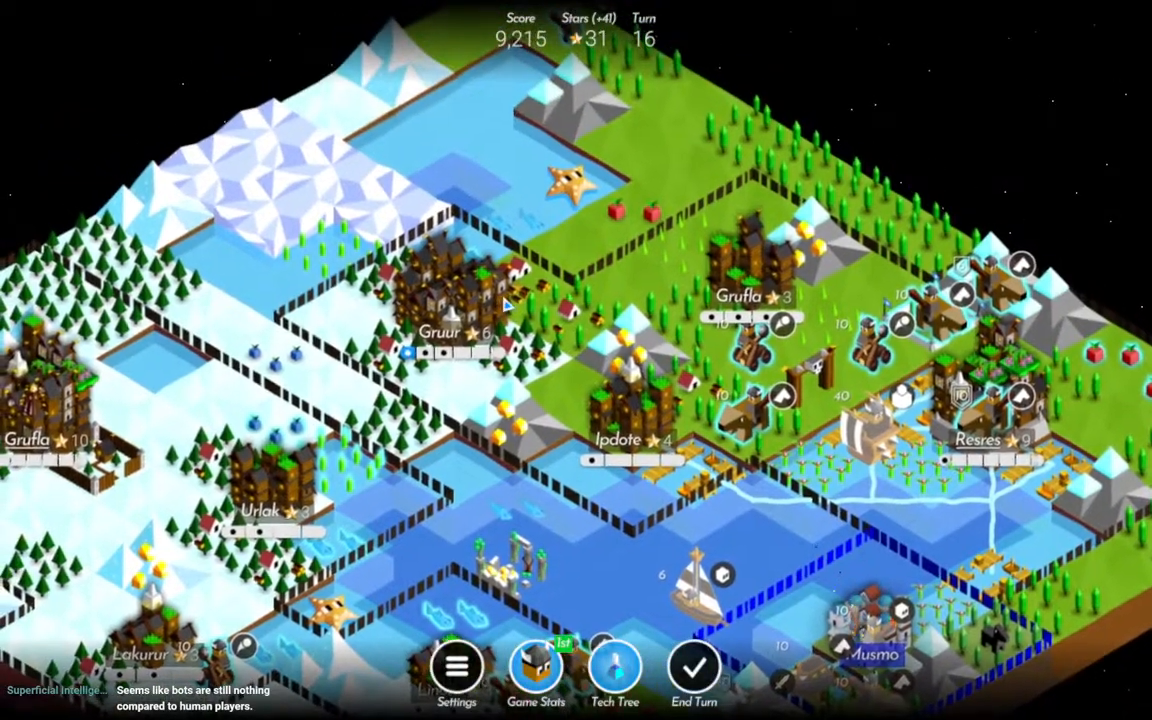
Build a lumber hut on the forest tile directly northeast of Resres.
left_click_drag(498, 444, 529, 374)
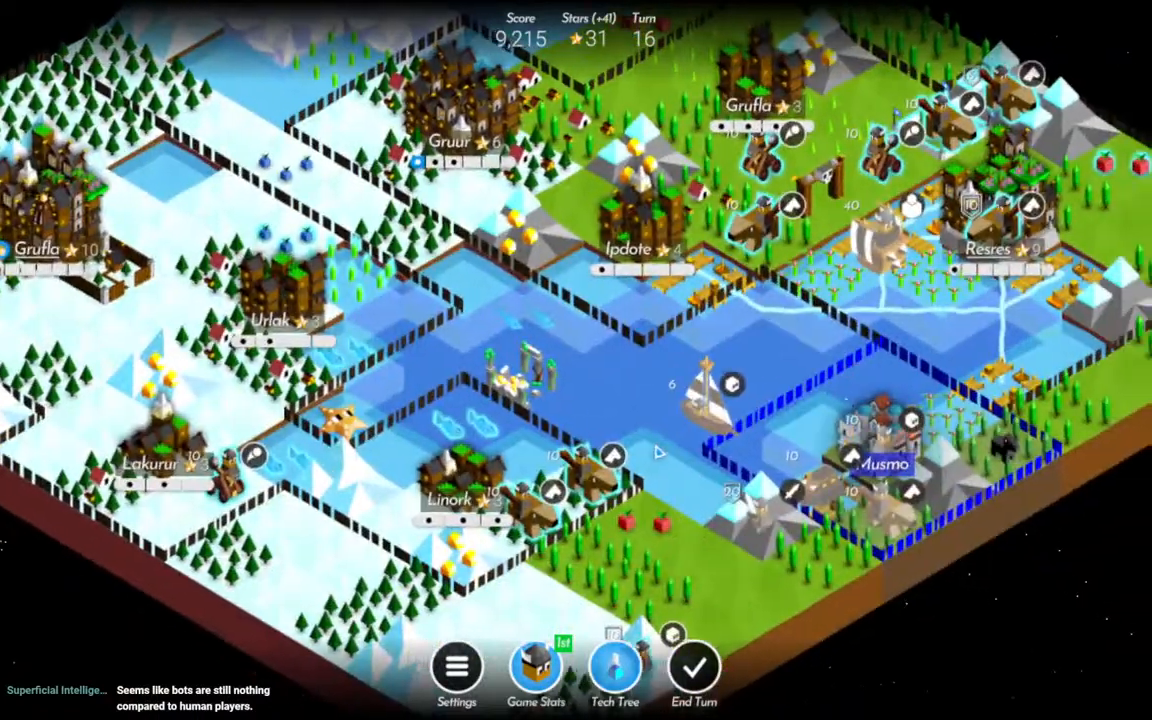
left_click_drag(659, 452, 627, 453)
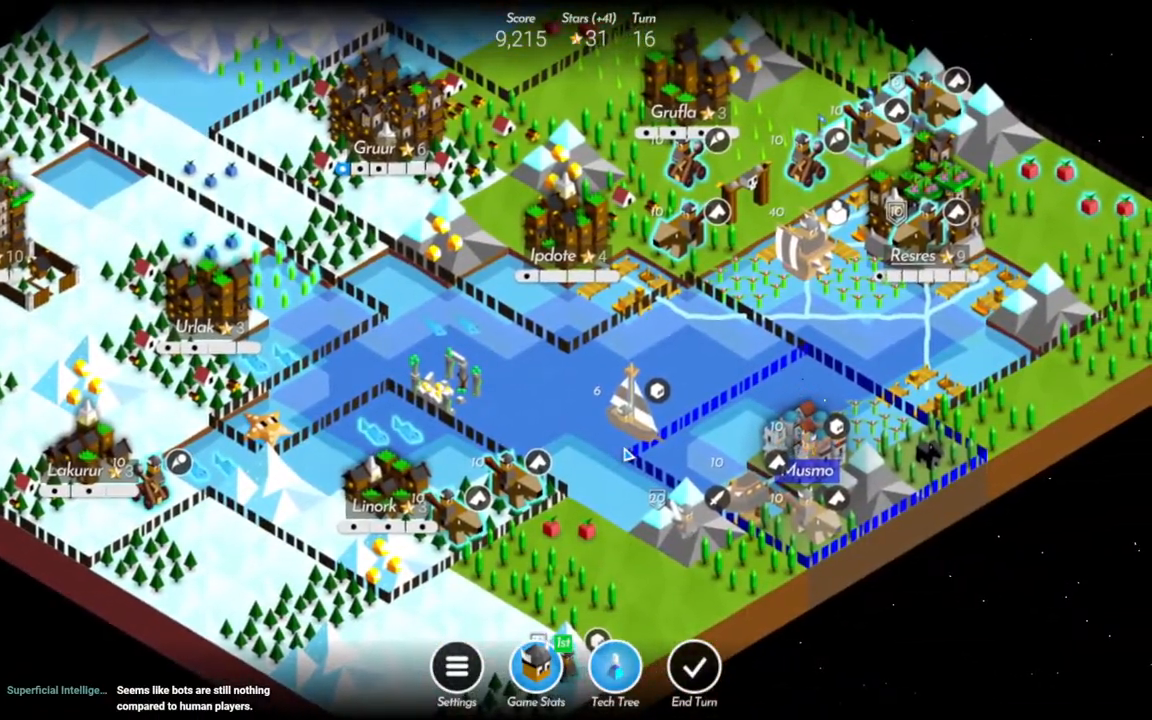
scroll(627, 455, "down", 2)
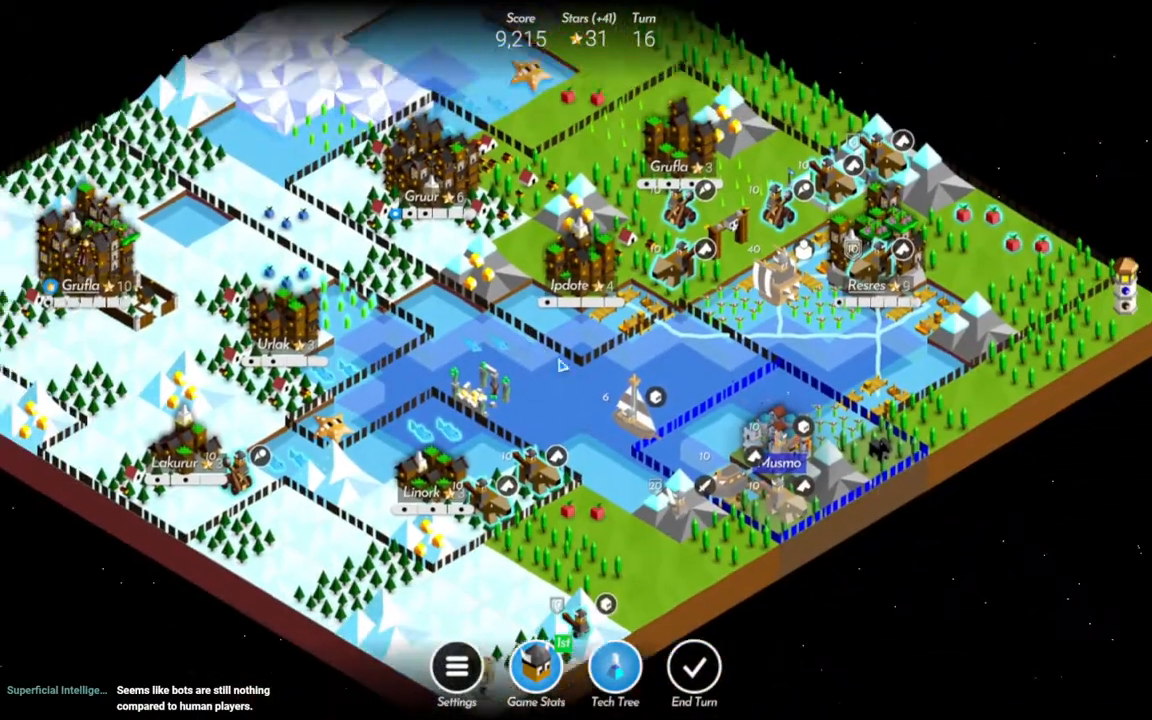
left_click_drag(560, 367, 734, 415)
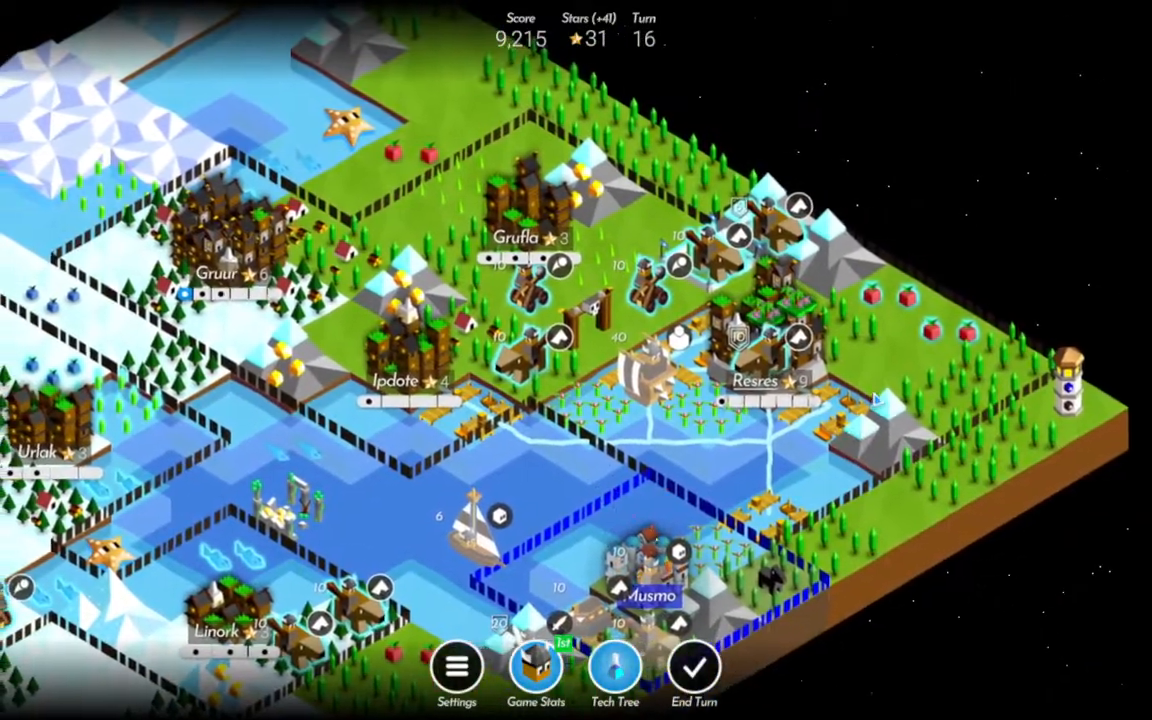
left_click_drag(227, 373, 354, 342)
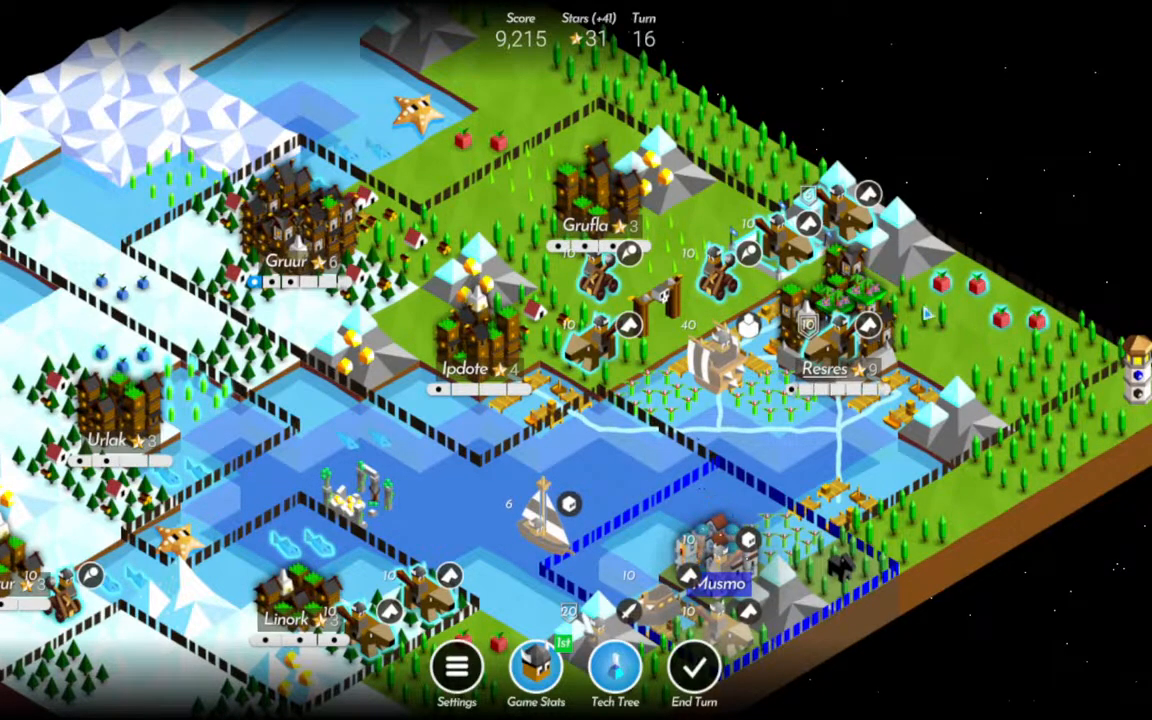
left_click(915, 265)
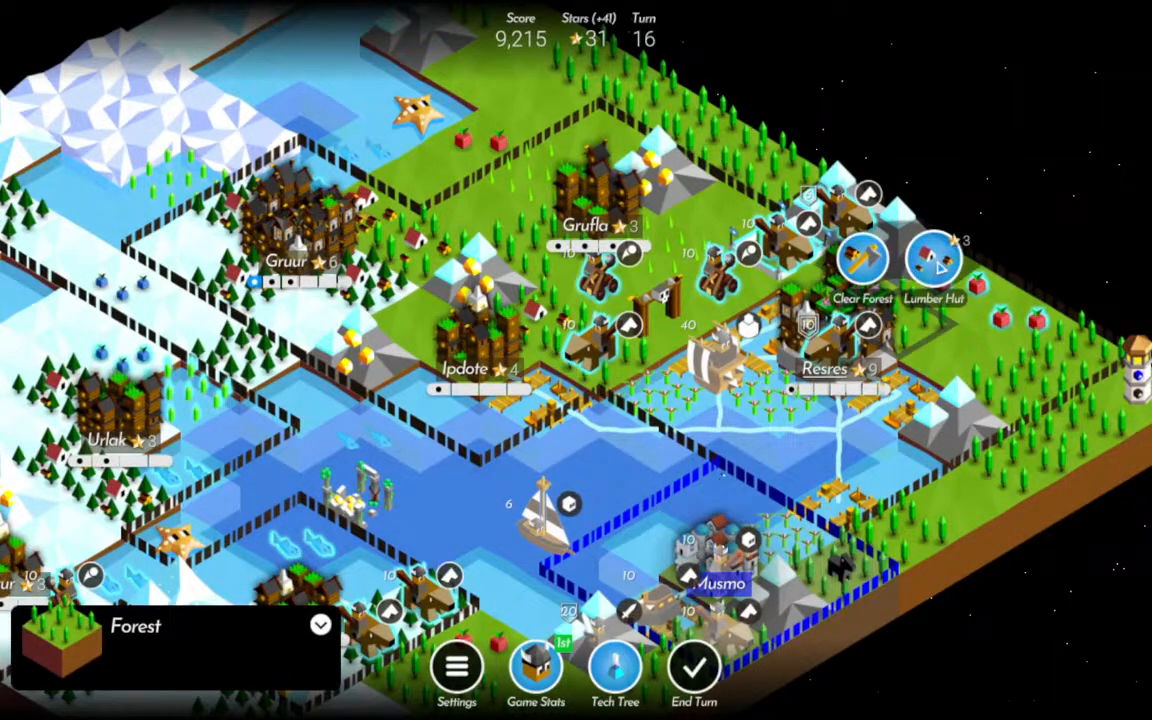
left_click(939, 267)
Build two more lumber huts in the forests east of Resres and a sawmill on the field between them.
left_click_drag(829, 419, 665, 401)
left_click(797, 363)
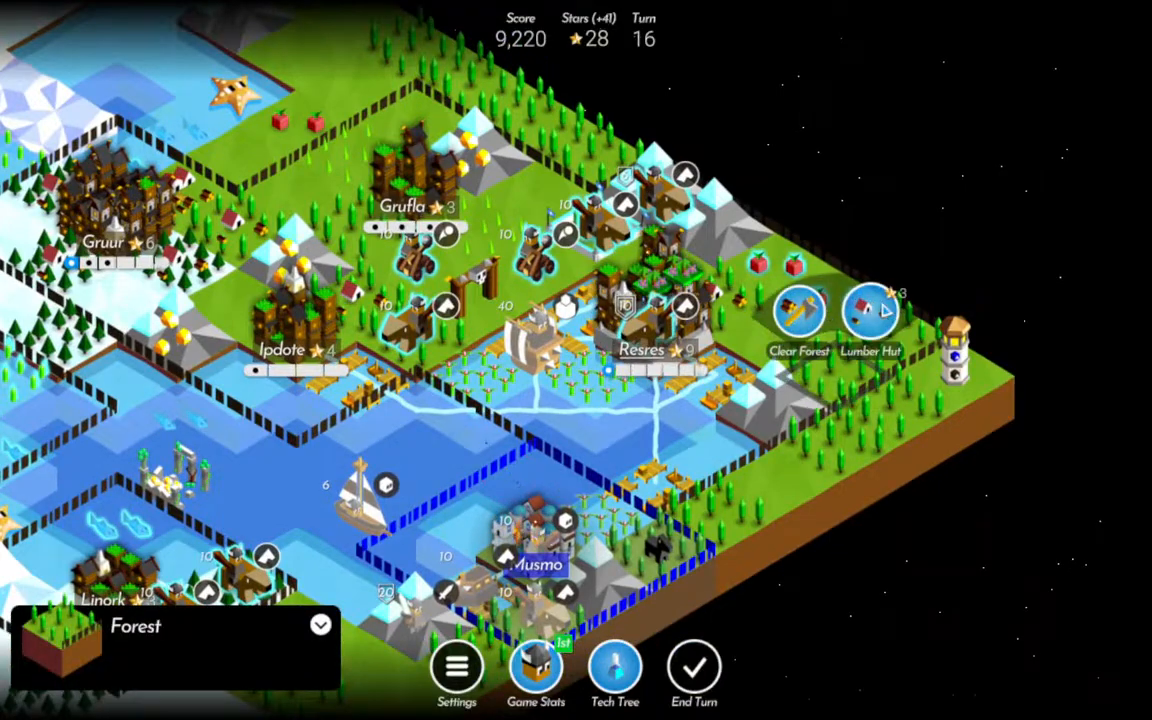
left_click(885, 310)
left_click(893, 322)
left_click(931, 265)
left_click(797, 347)
left_click(774, 262)
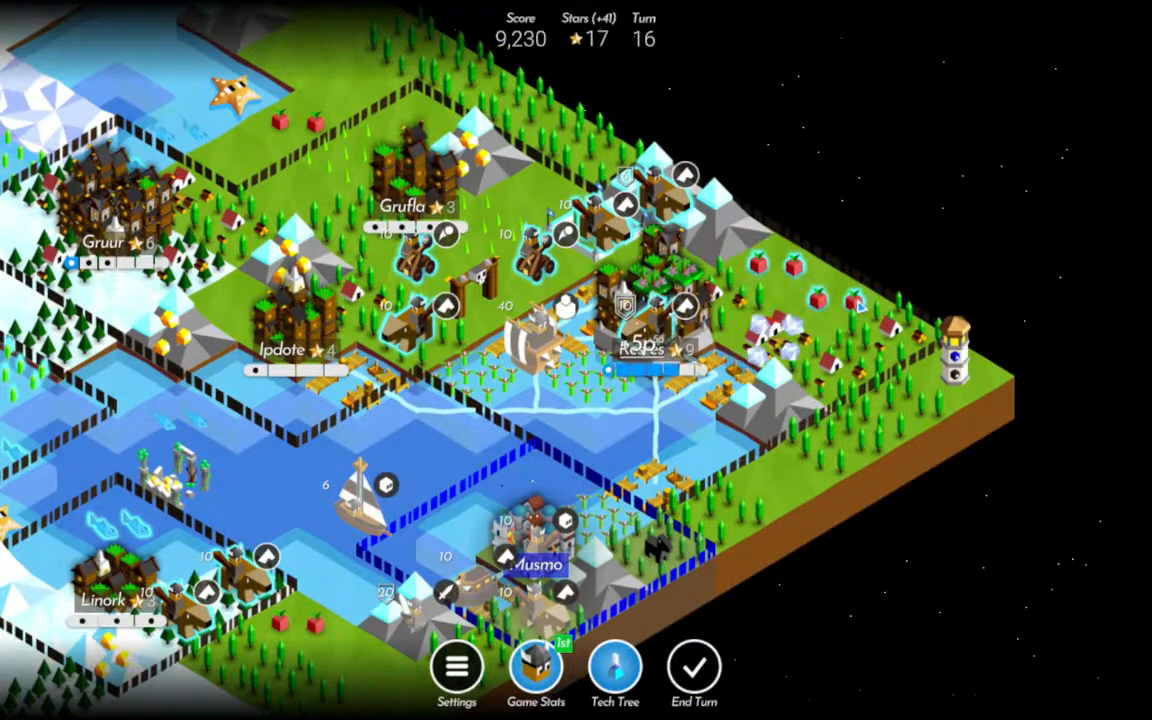
Harvest the nearest fruit northeast of Resres and choose the super unit as the city's level-up reward.
left_click(762, 265)
left_click(774, 193)
left_click(762, 437)
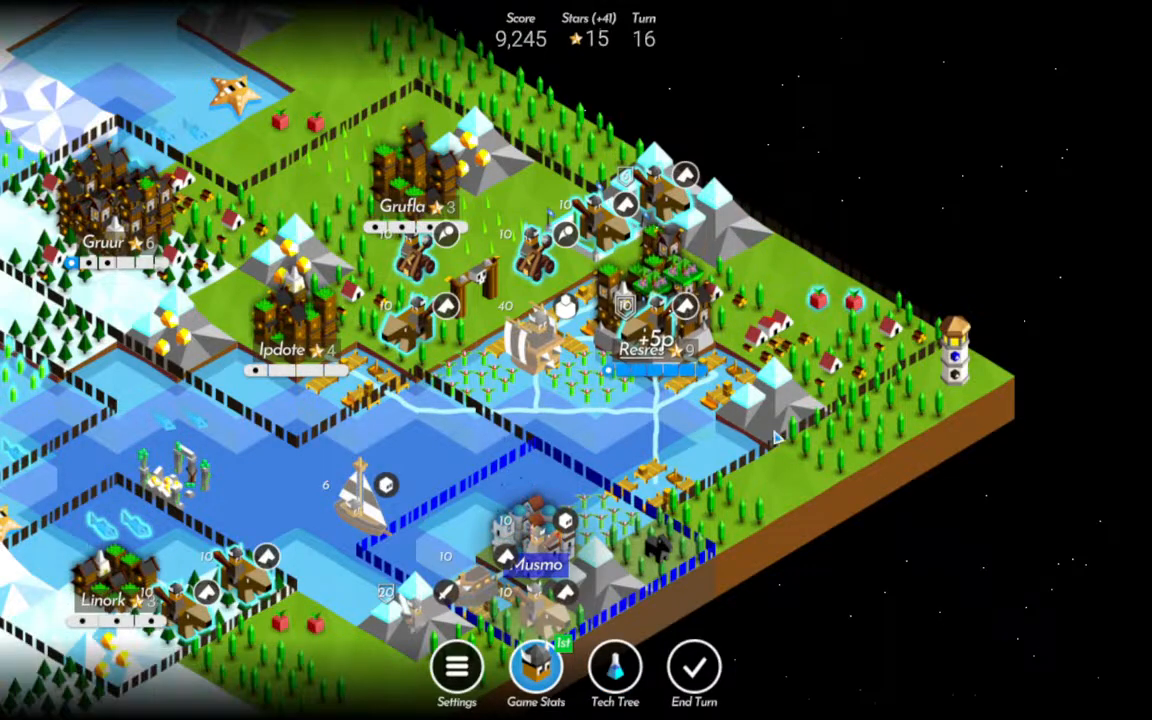
left_click(622, 443)
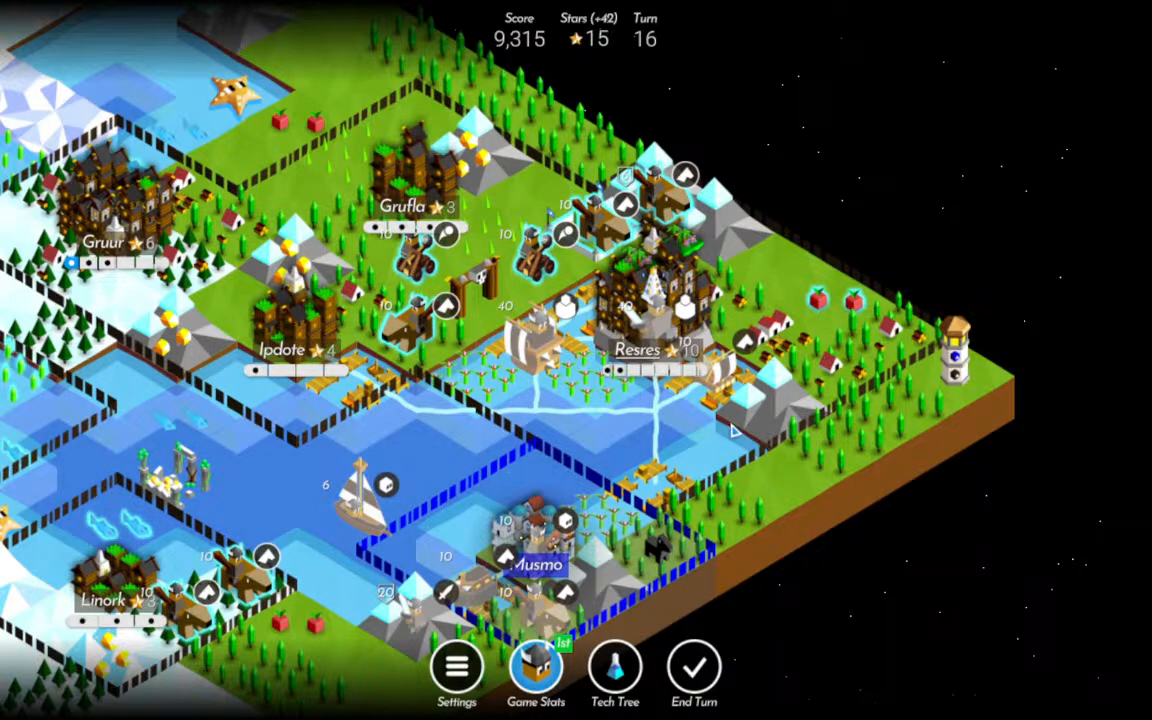
End turn 16 and capture Imperius's last city, Musmo, dismissing the resulting notice.
left_click_drag(622, 447, 674, 455)
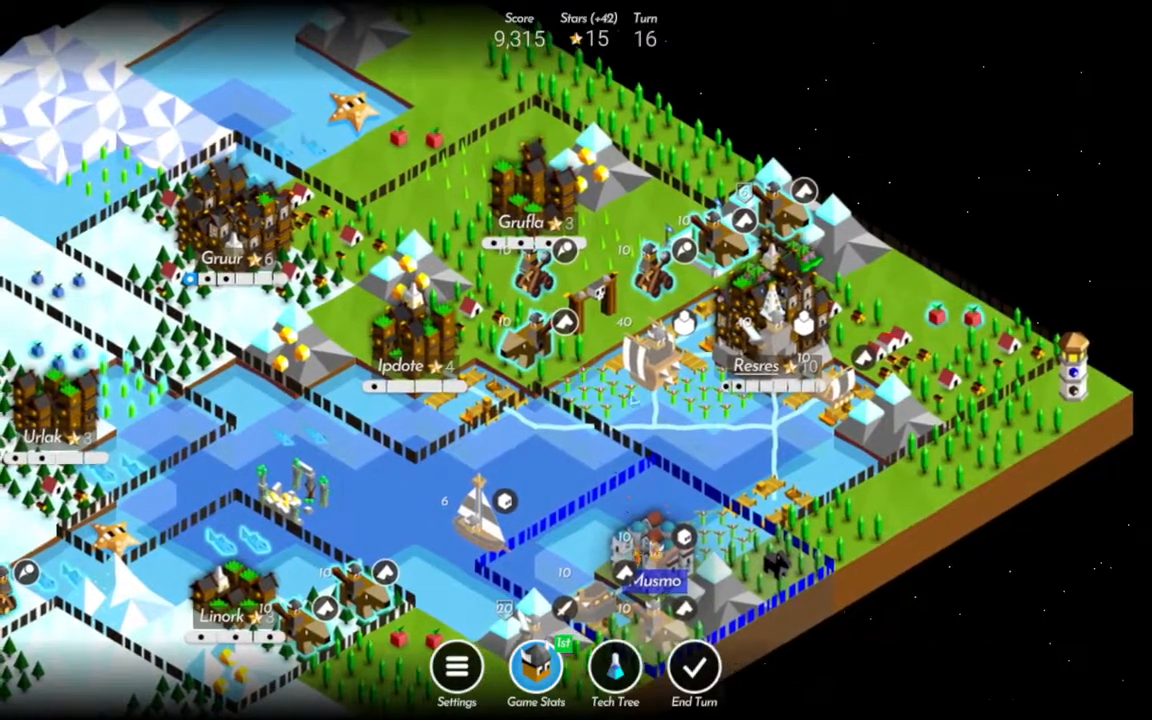
scroll(576, 360, "down", 5)
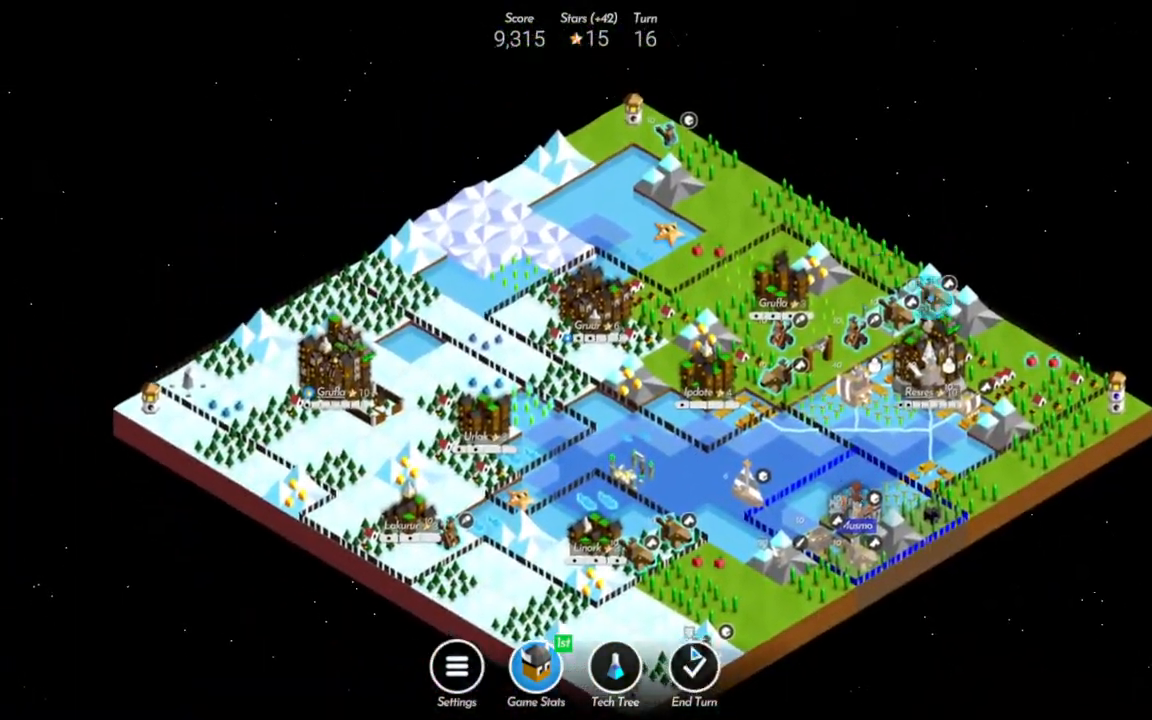
left_click(697, 668)
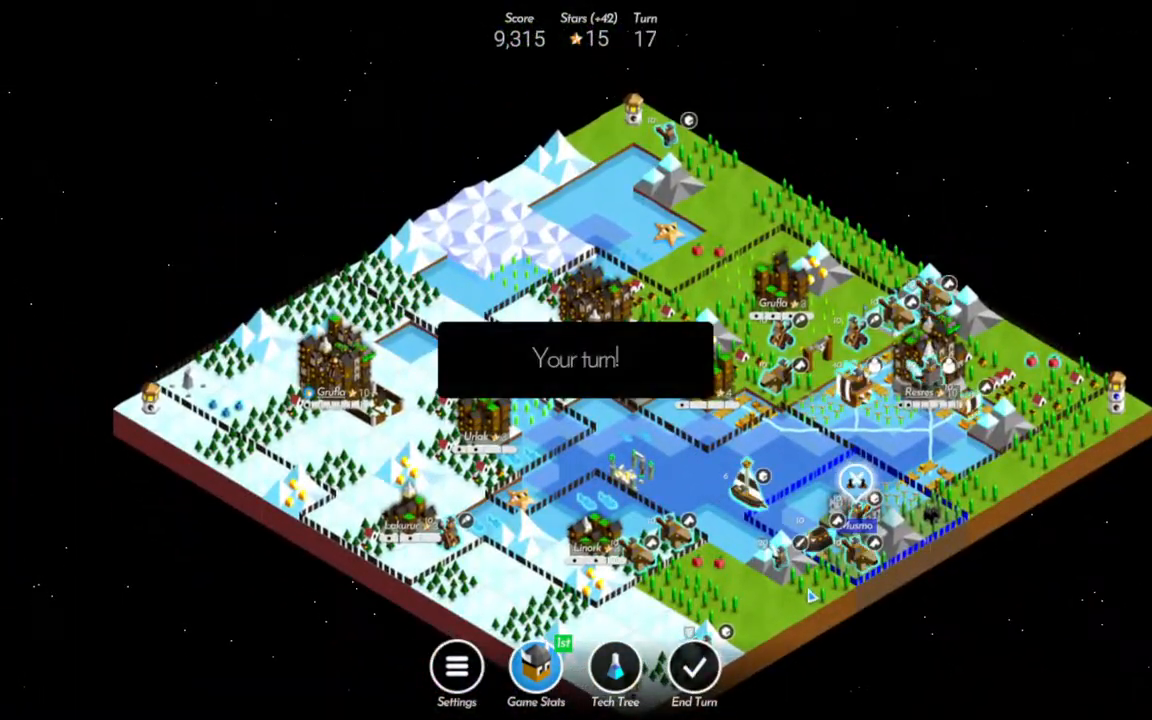
left_click(853, 486)
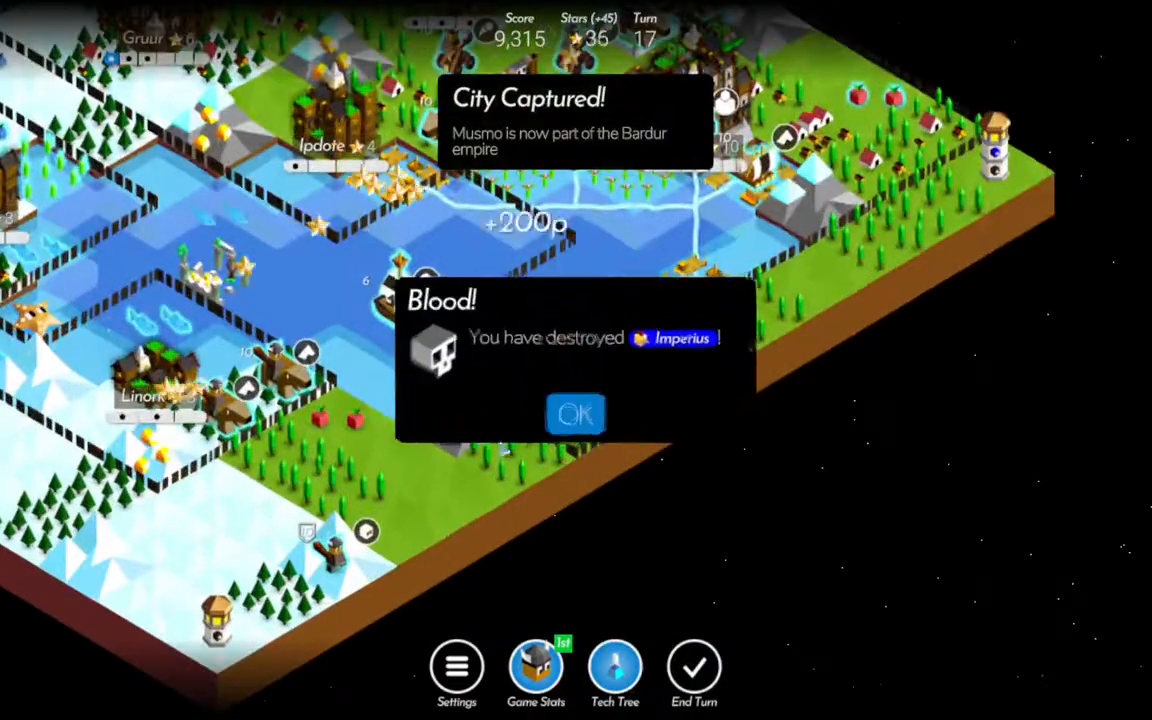
left_click(575, 414)
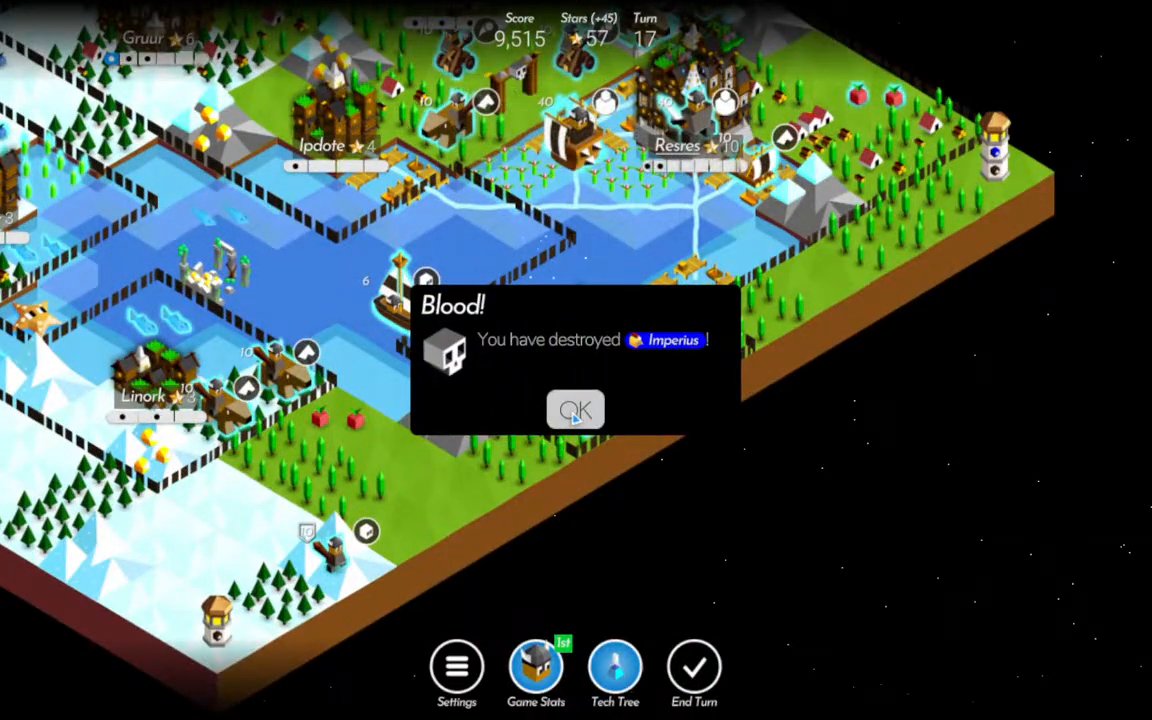
left_click(575, 407)
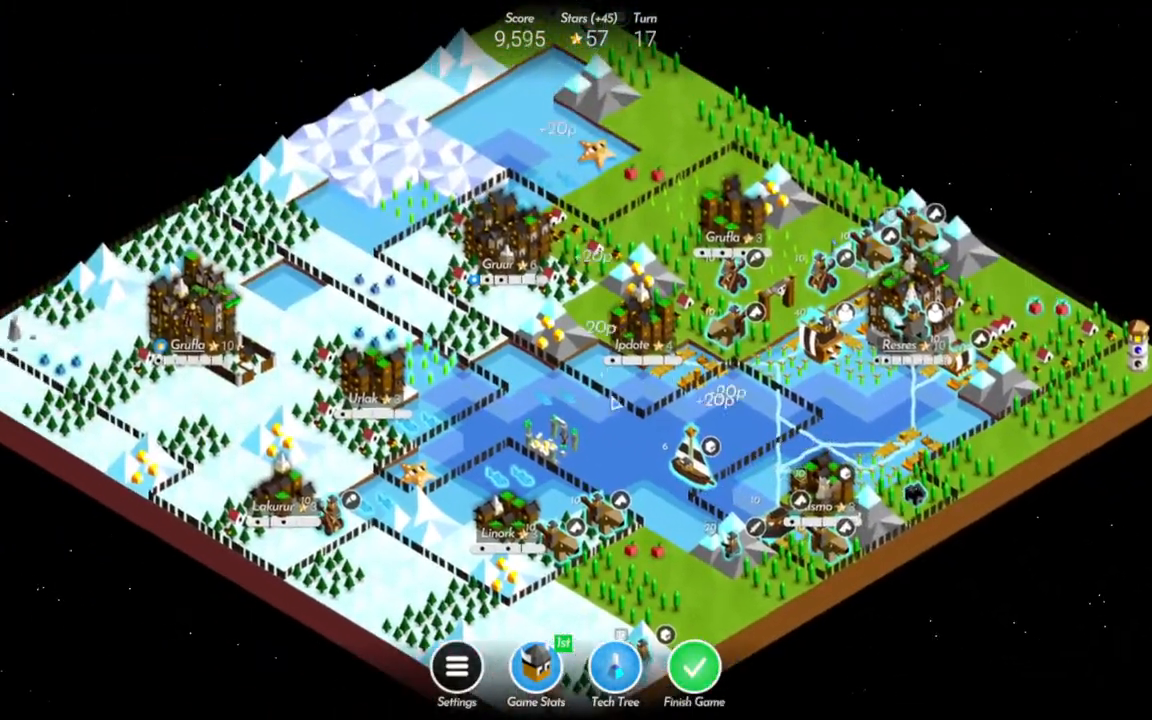
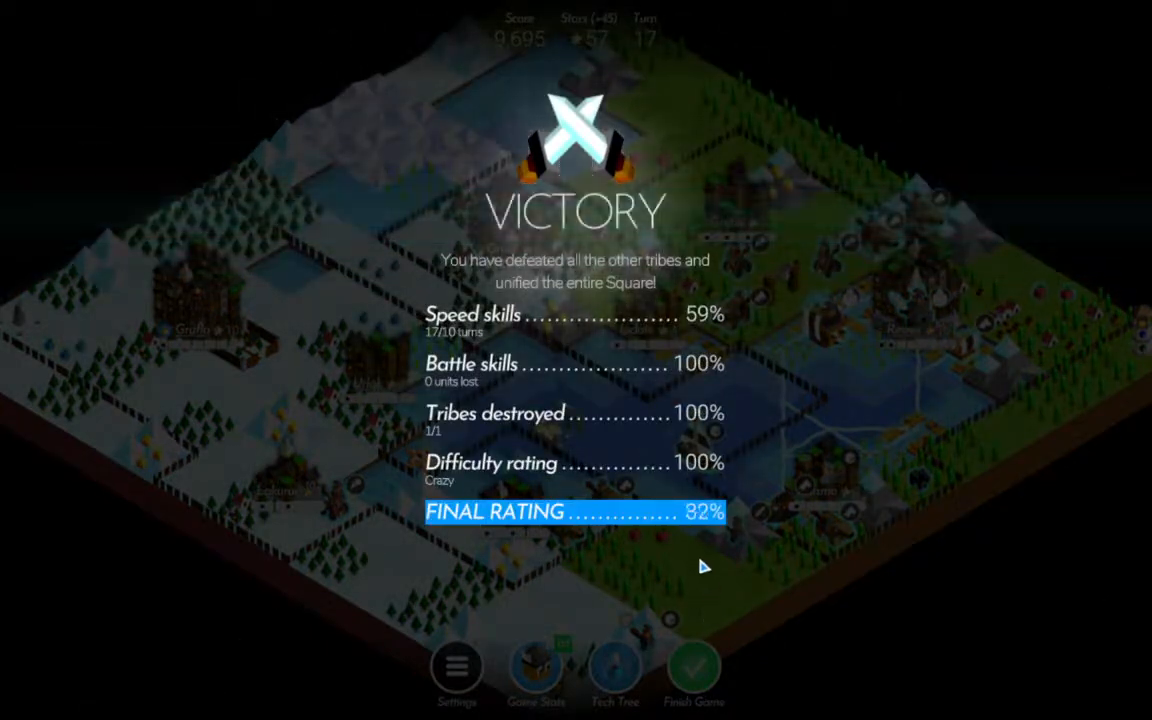
Dismiss the victory summary, quit The Battle of Polytopia and switch to the illustration in GIMP.
left_click(581, 578)
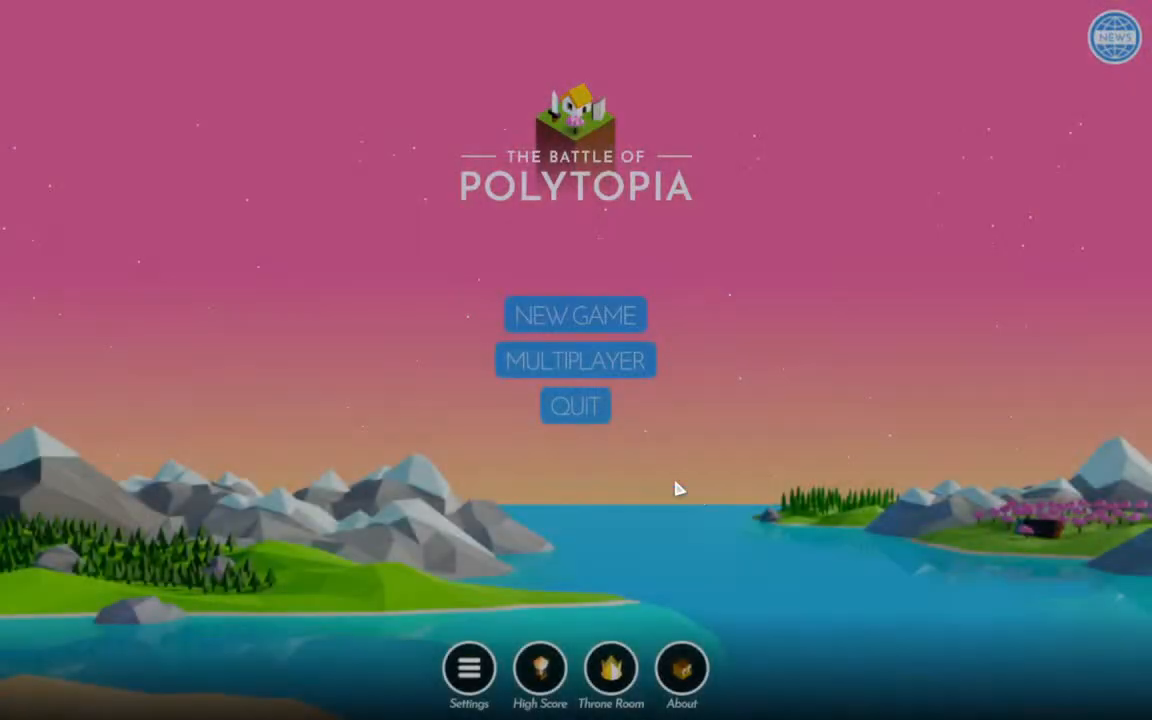
left_click(585, 406)
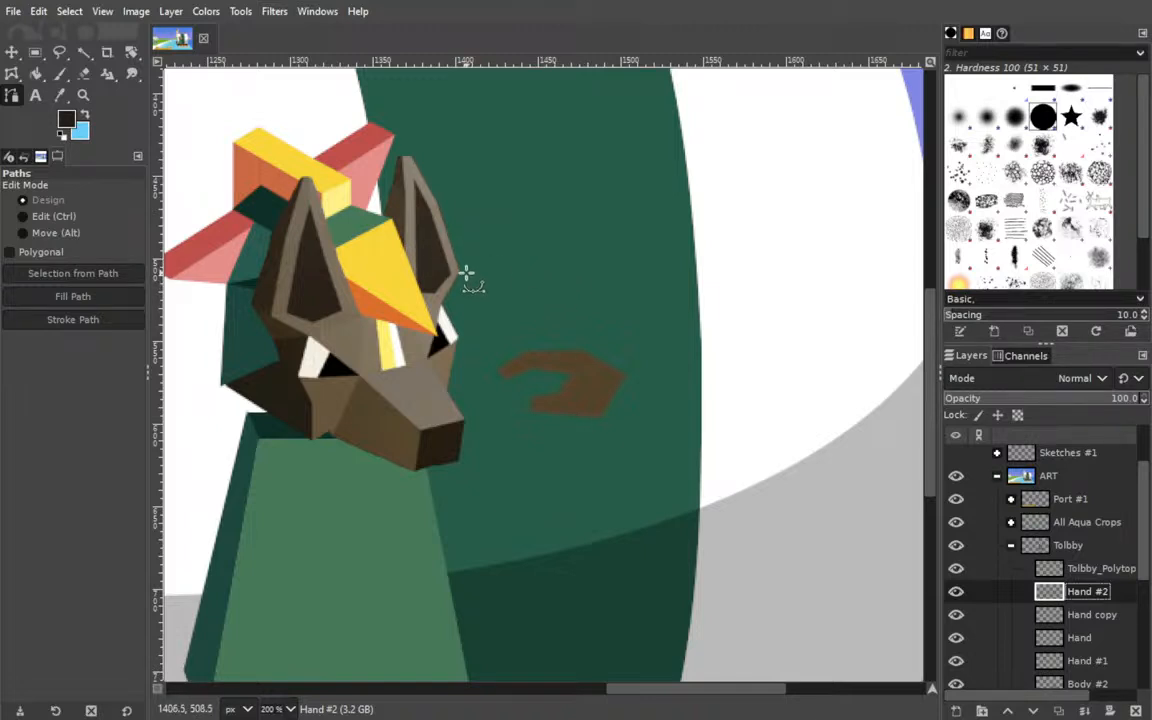
Start a path on the Hand #2 layer with four anchors along the upper edge of the brown hand, extending past the fingertip.
left_click_drag(465, 273, 648, 243)
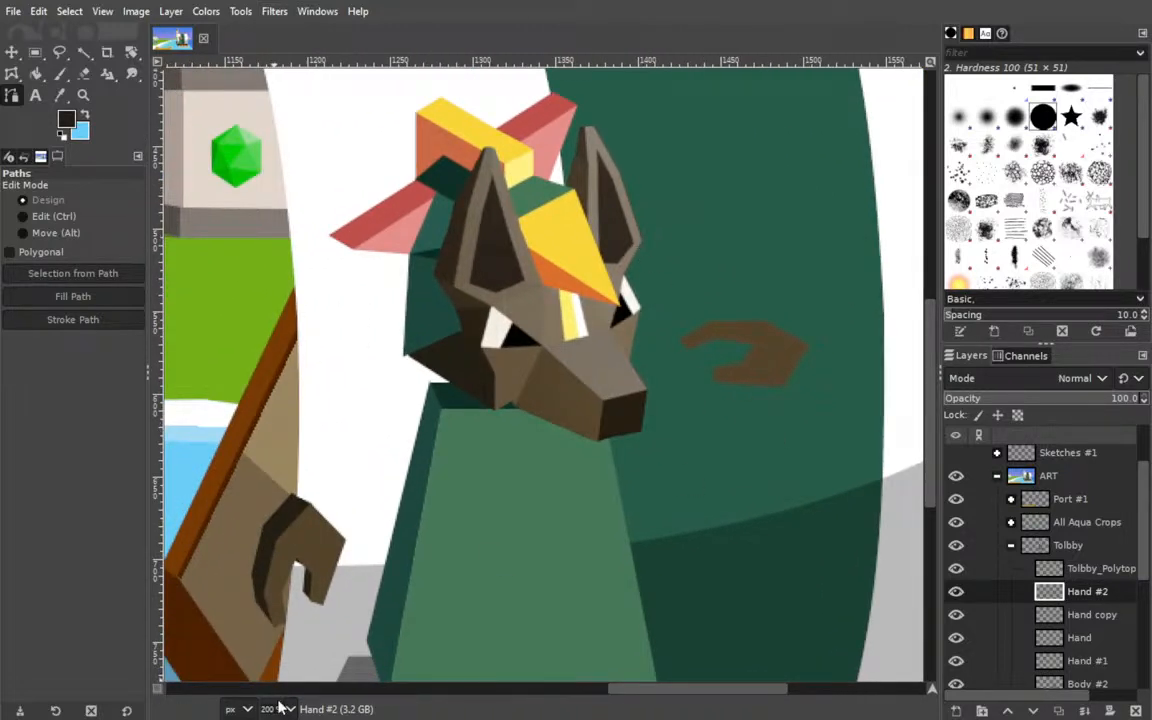
left_click(278, 643)
left_click_drag(420, 430, 597, 440)
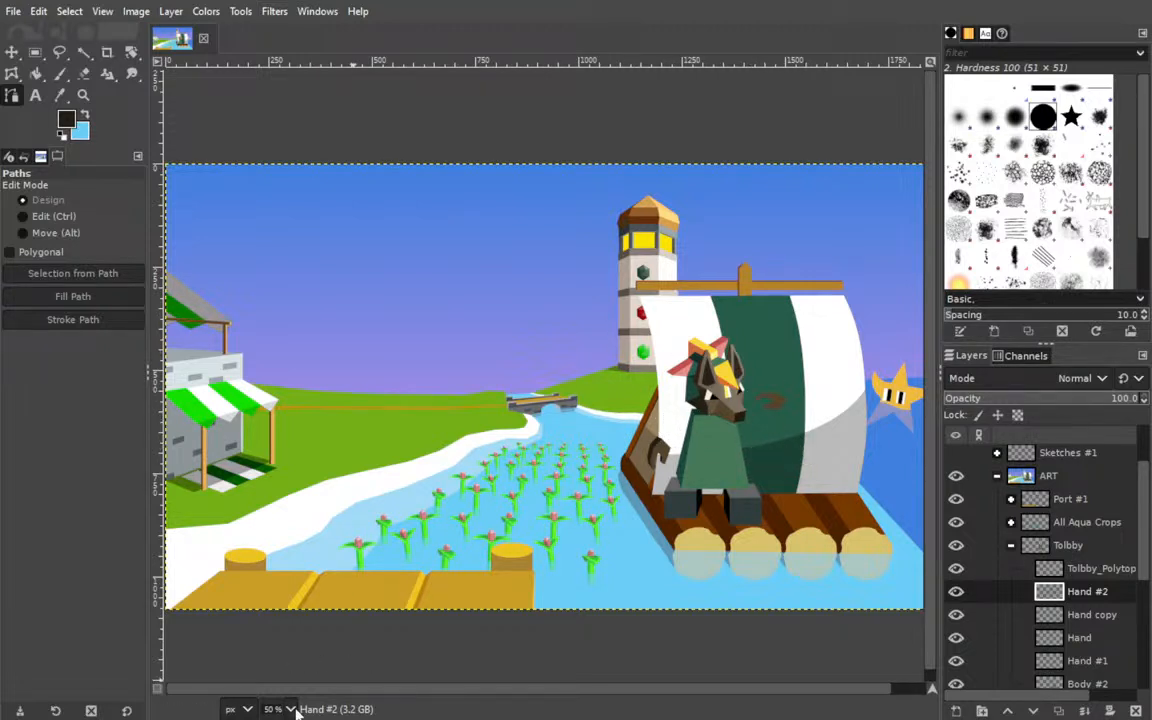
key("2")
mouse_move(639, 431)
left_mouse_down()
mouse_move(8, 400)
mouse_move(235, 383)
left_mouse_up()
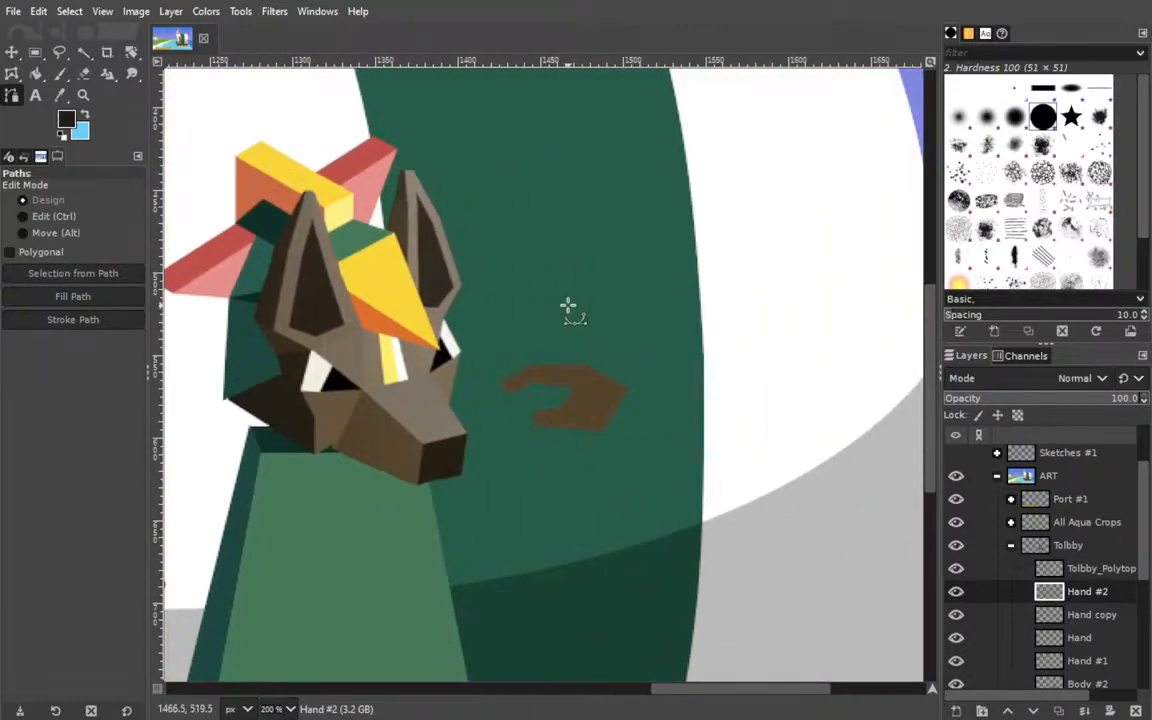
left_click(625, 281)
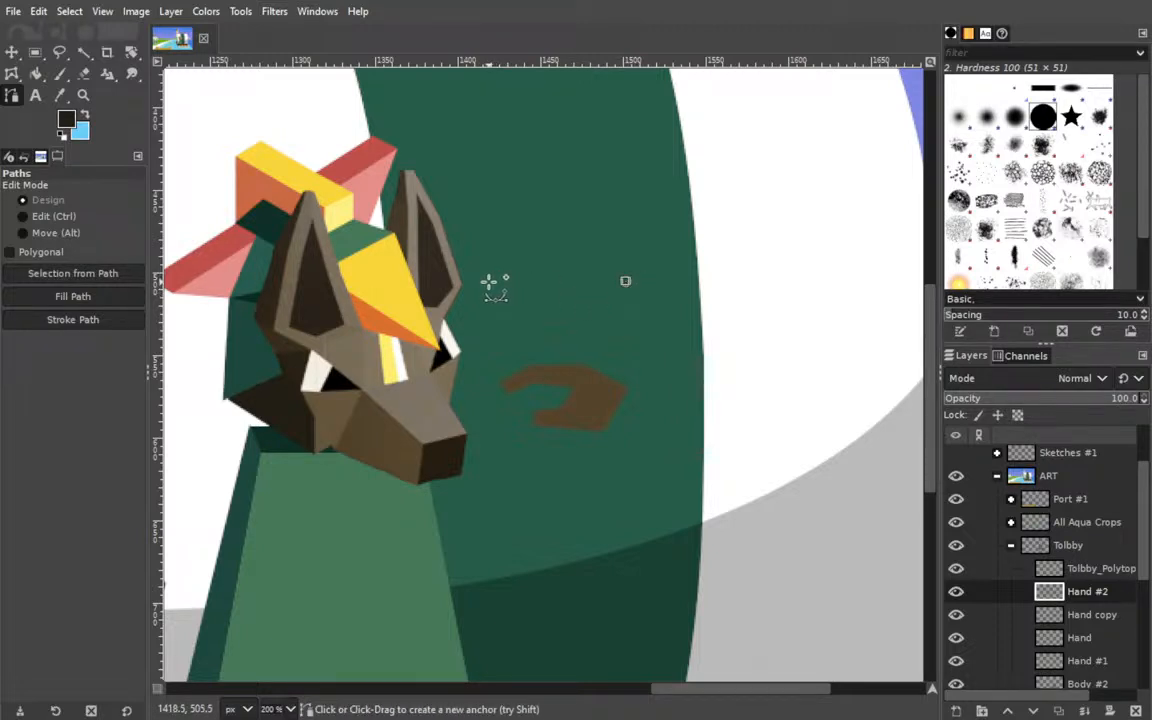
left_click_drag(625, 281, 625, 389)
left_click(585, 364)
left_click(533, 365)
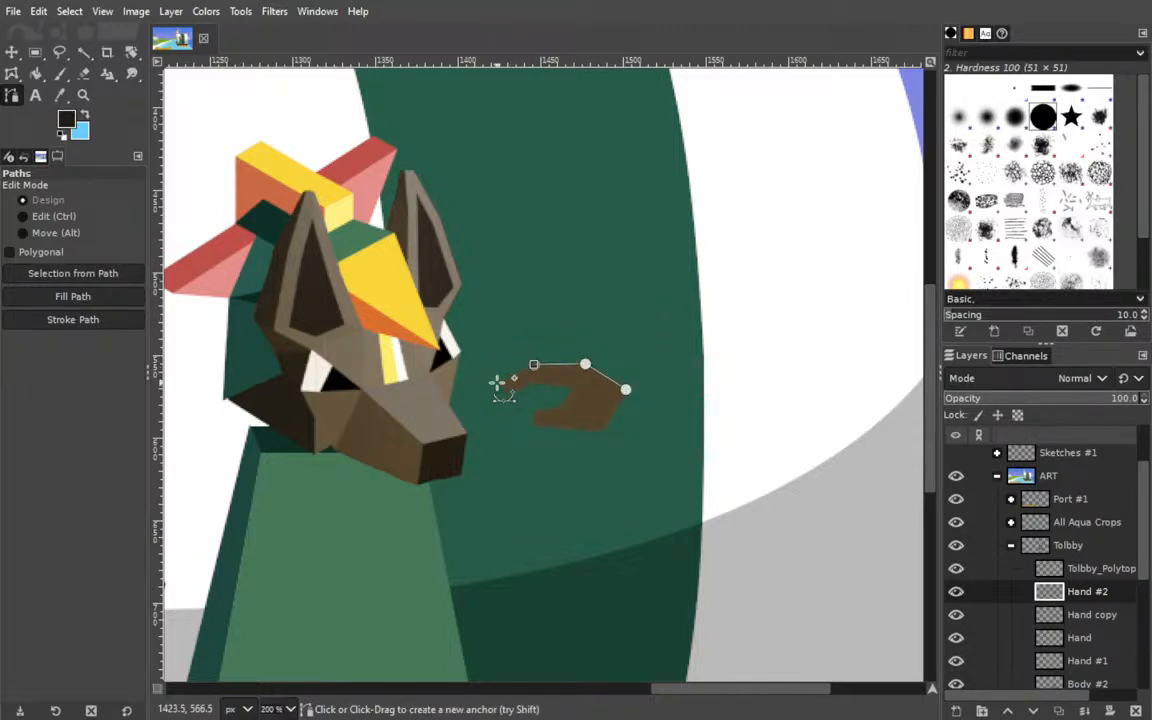
left_click(495, 380)
left_click_drag(495, 380, 491, 368)
left_click_drag(625, 389, 633, 364)
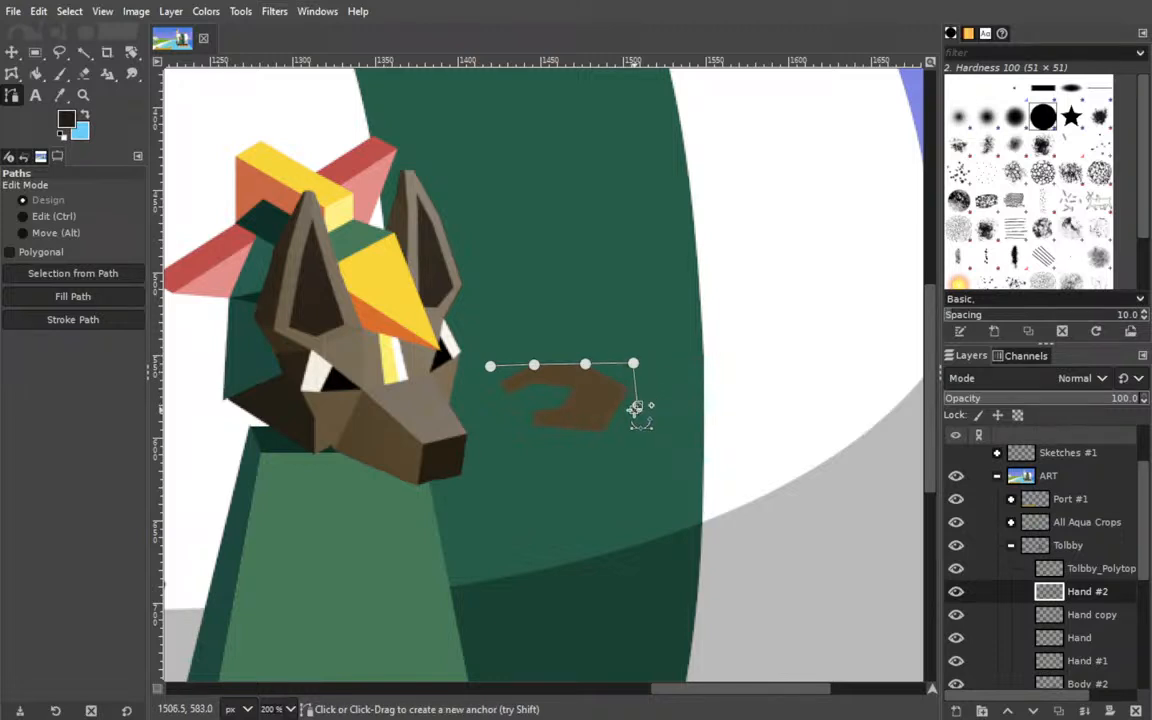
Continue the path with straight segments down the back of the hand, under the palm and along the finger's underside, closing it at the fingertip.
left_click_drag(634, 410, 623, 412)
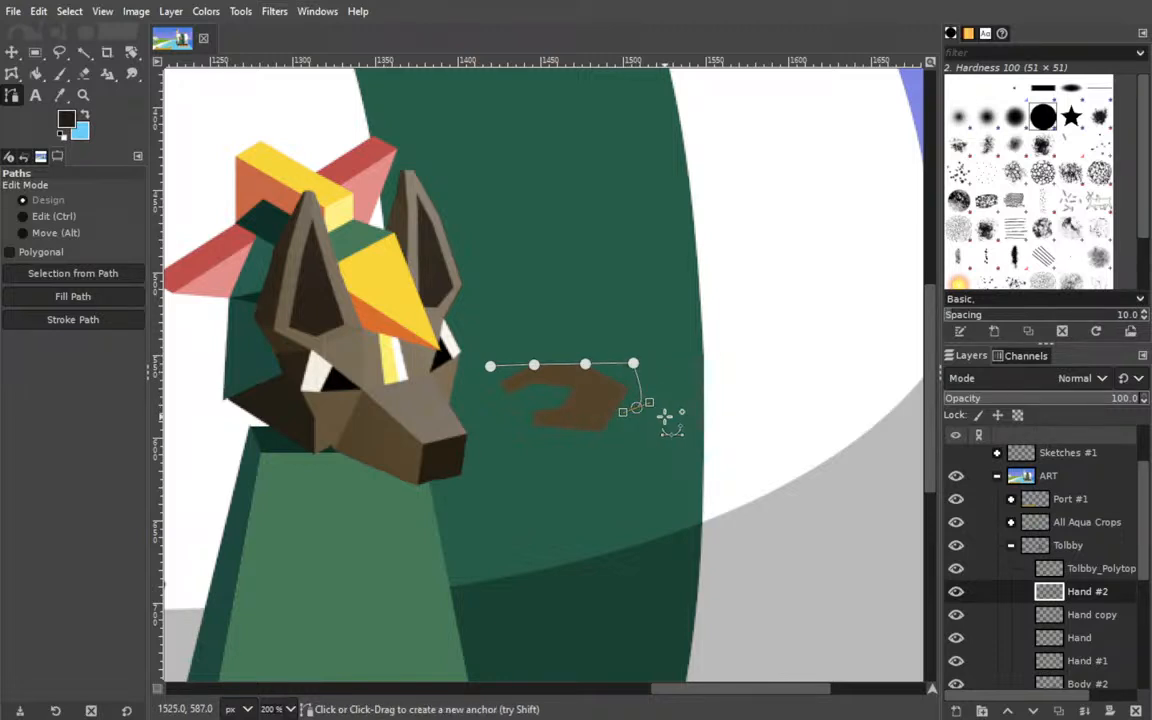
key("ctrl+z")
left_click(638, 410)
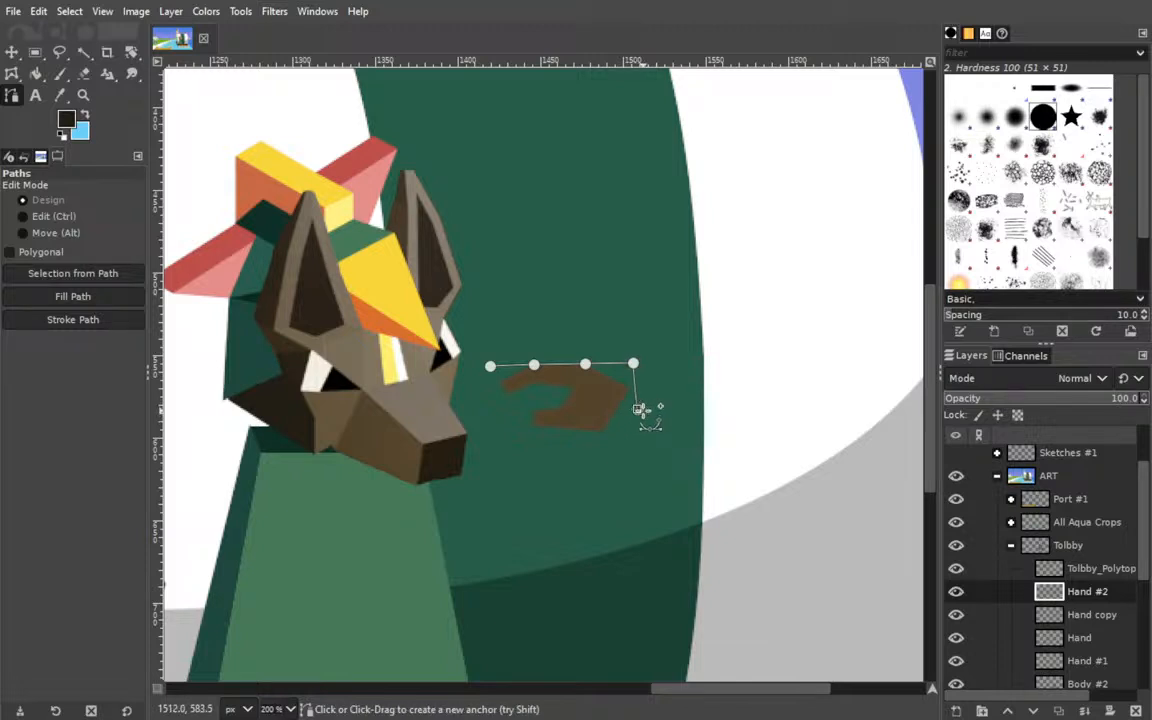
left_click_drag(637, 408, 630, 414)
left_click(586, 415)
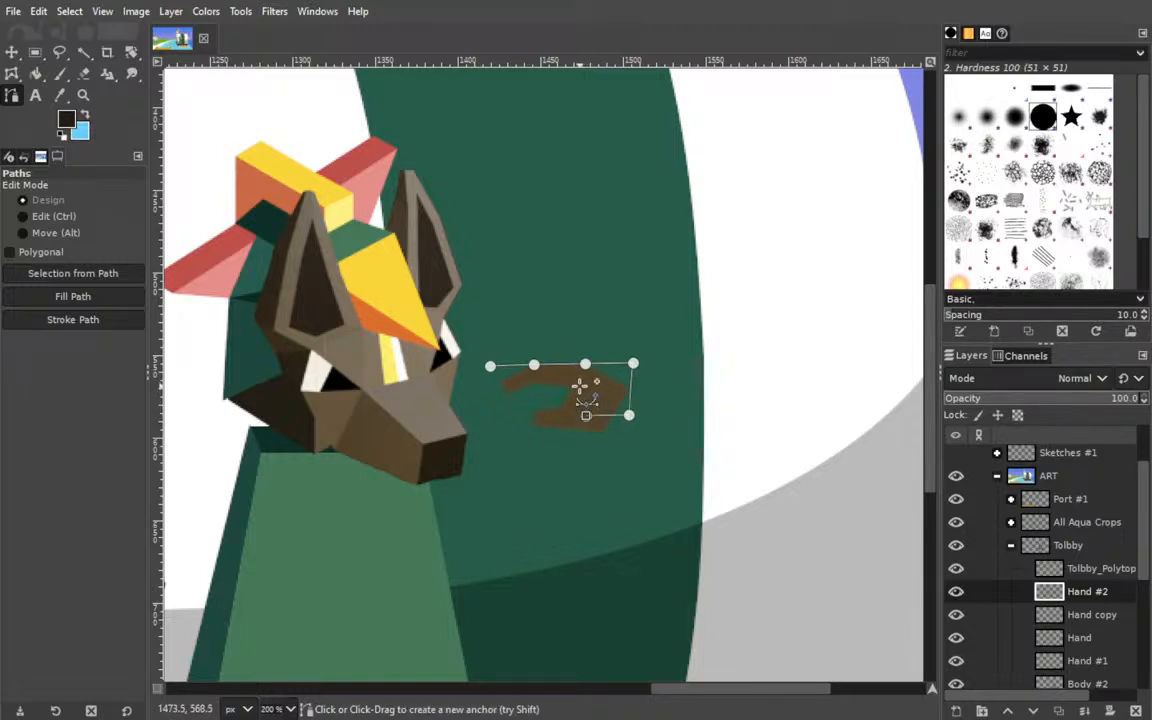
left_click(579, 386)
left_click(536, 386)
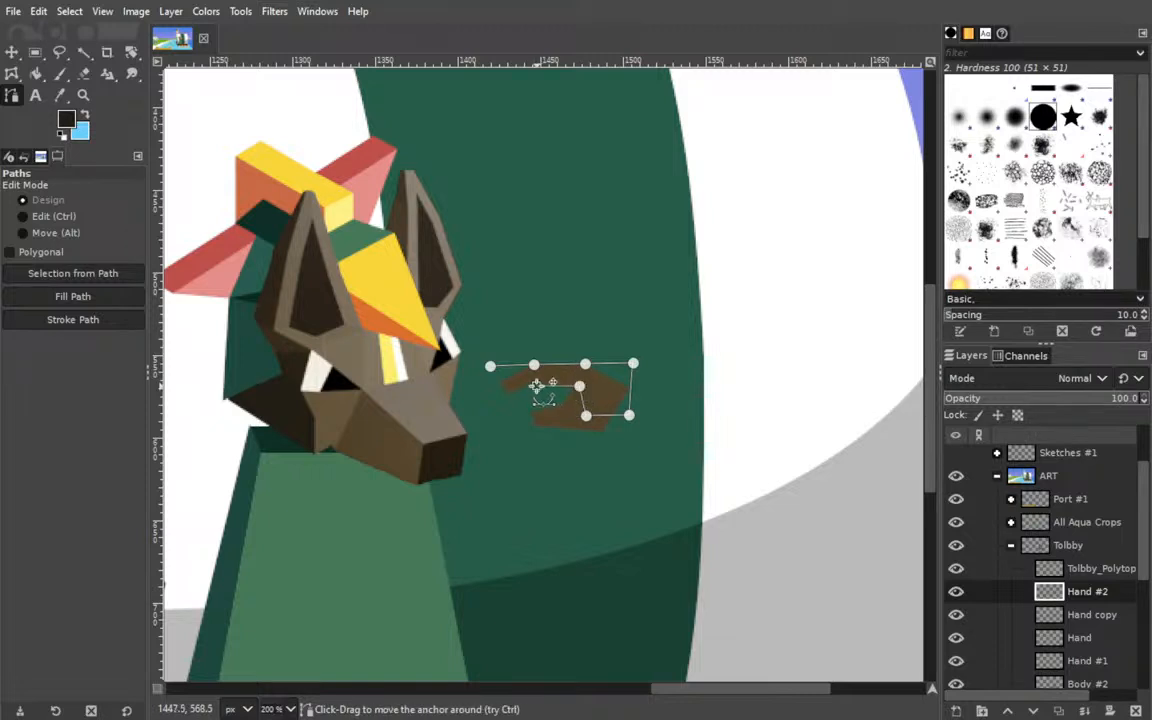
key("ctrl")
left_click(490, 366, "ctrl")
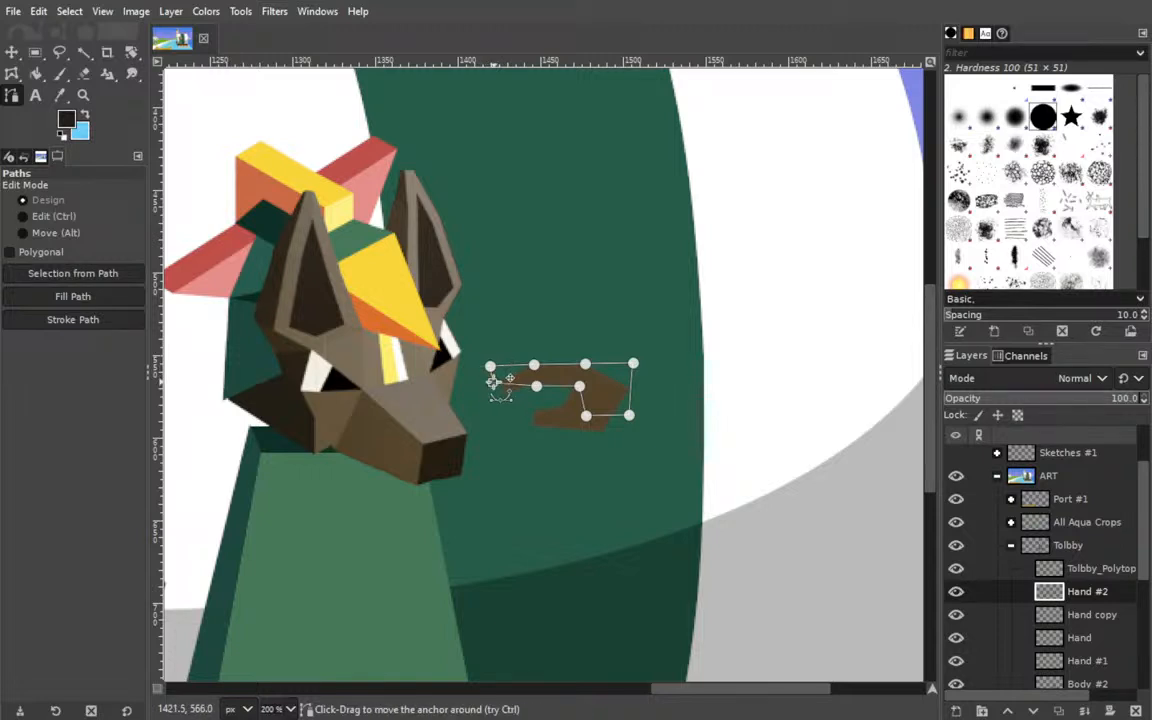
Reshape the hand path by thinning the finger and slanting the palm's lower corners inward.
left_click_drag(536, 385, 535, 381)
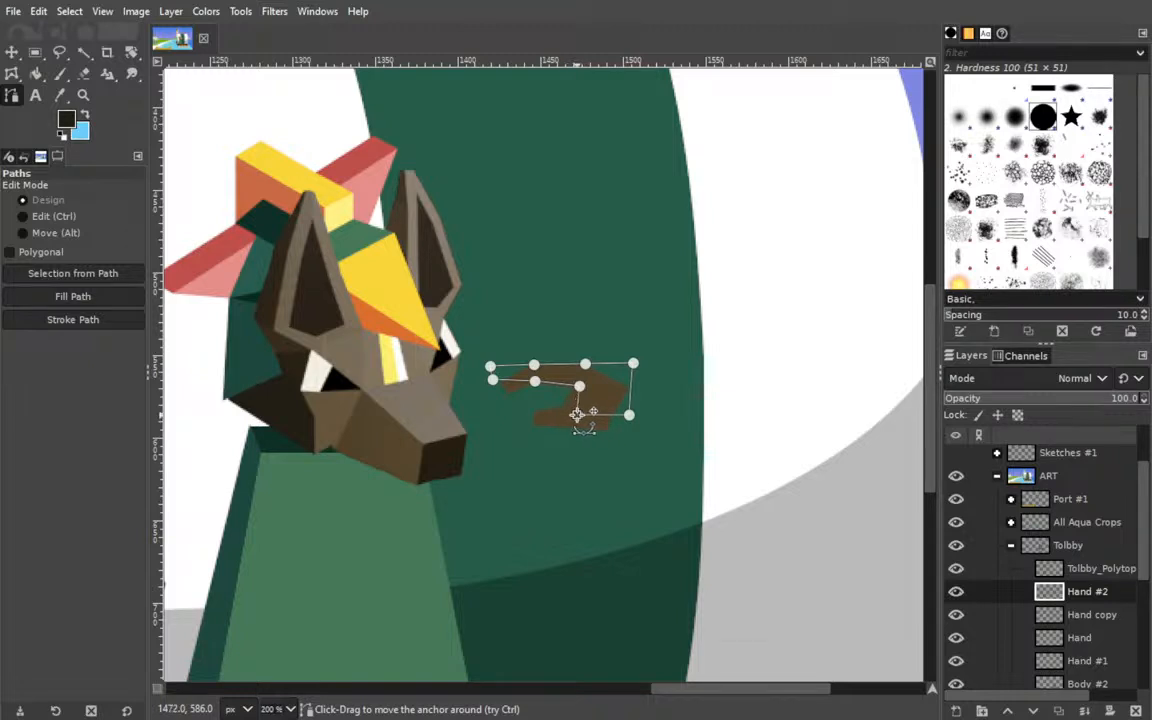
mouse_move(590, 415)
left_mouse_down()
mouse_move(565, 418)
mouse_move(625, 412)
mouse_move(612, 415)
left_mouse_up()
left_click_drag(633, 364, 610, 421)
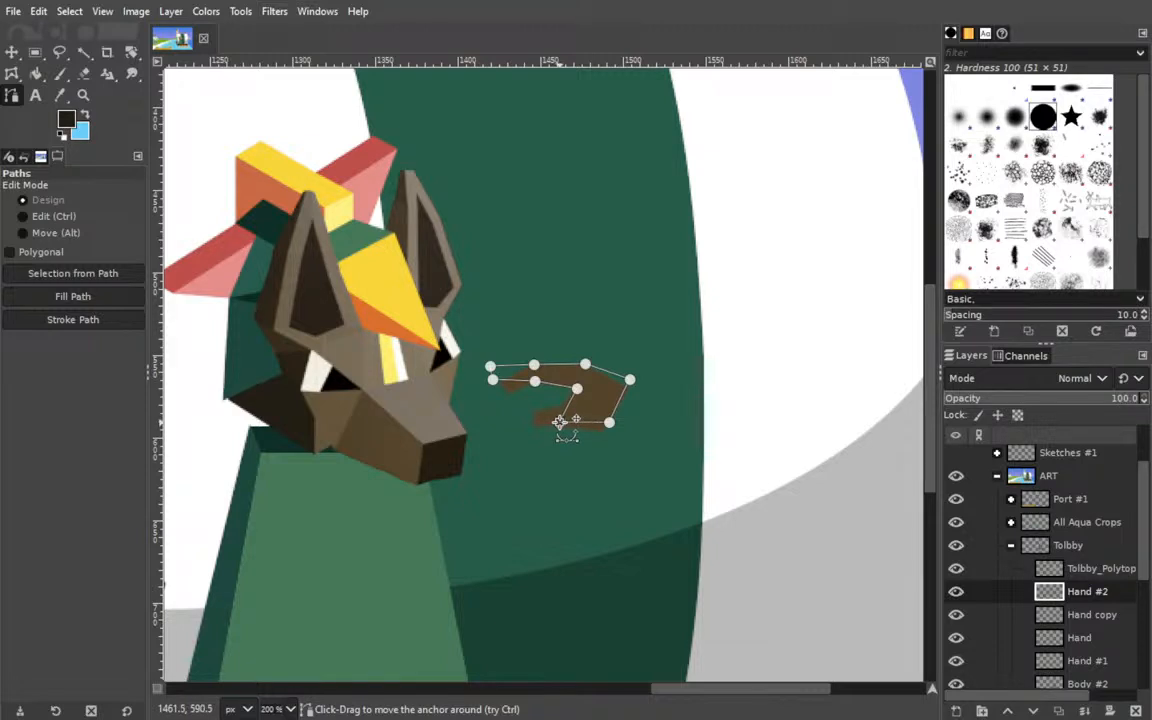
left_click_drag(609, 421, 603, 421)
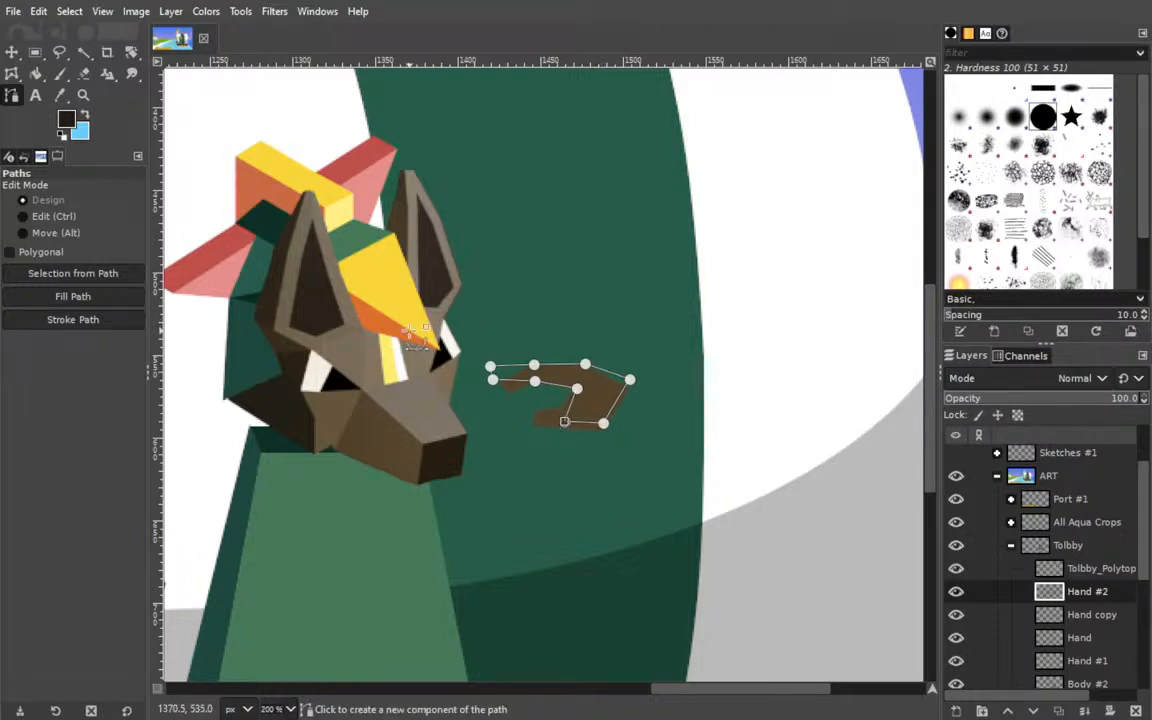
Fill the pointing hand path with brown on the Hand #2 layer and hide the Hand copy layer.
left_click(86, 118)
left_click(218, 248)
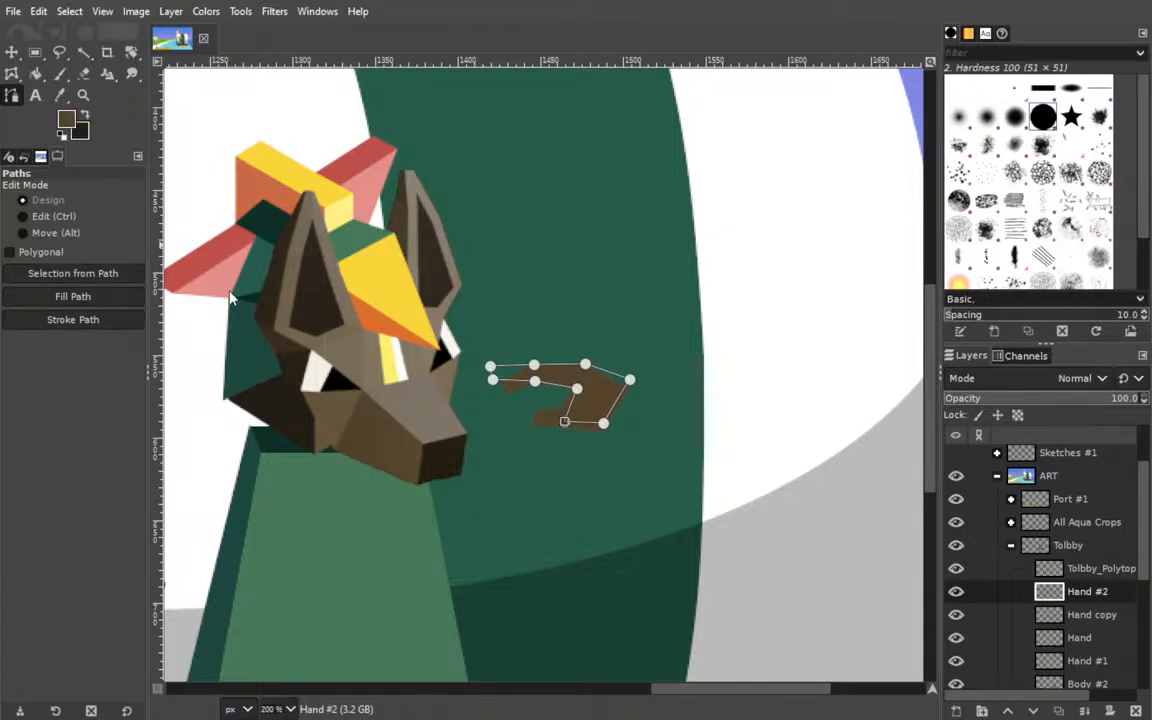
left_click(60, 298)
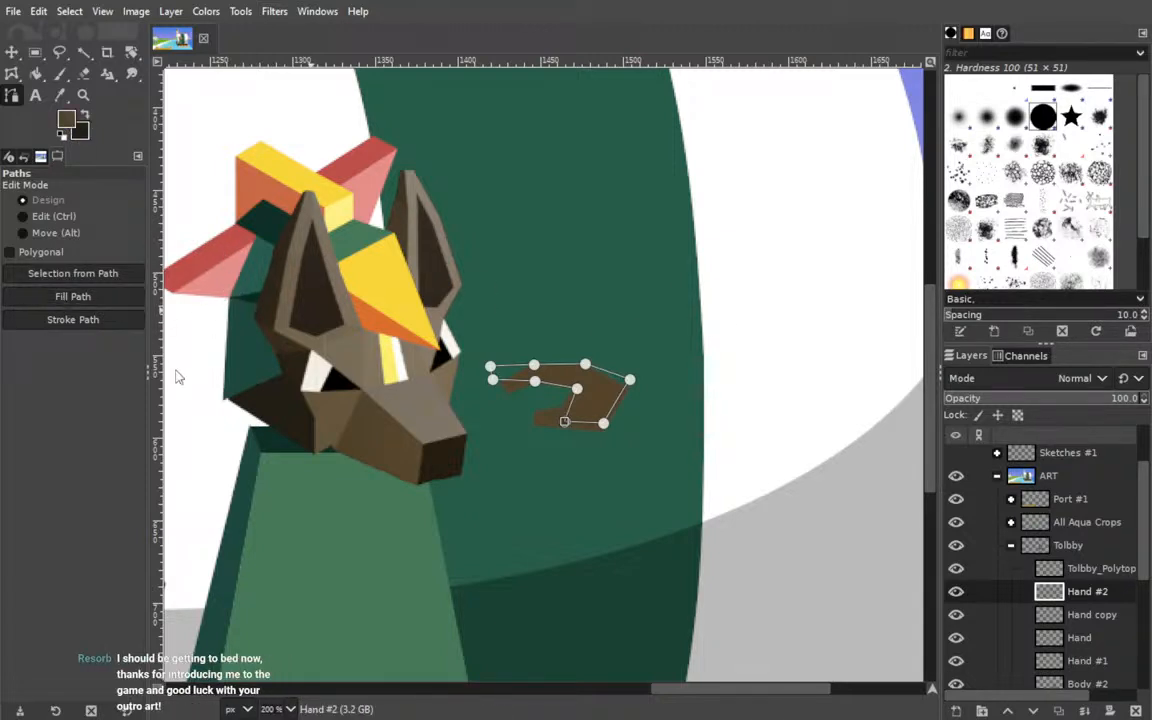
left_click(956, 616)
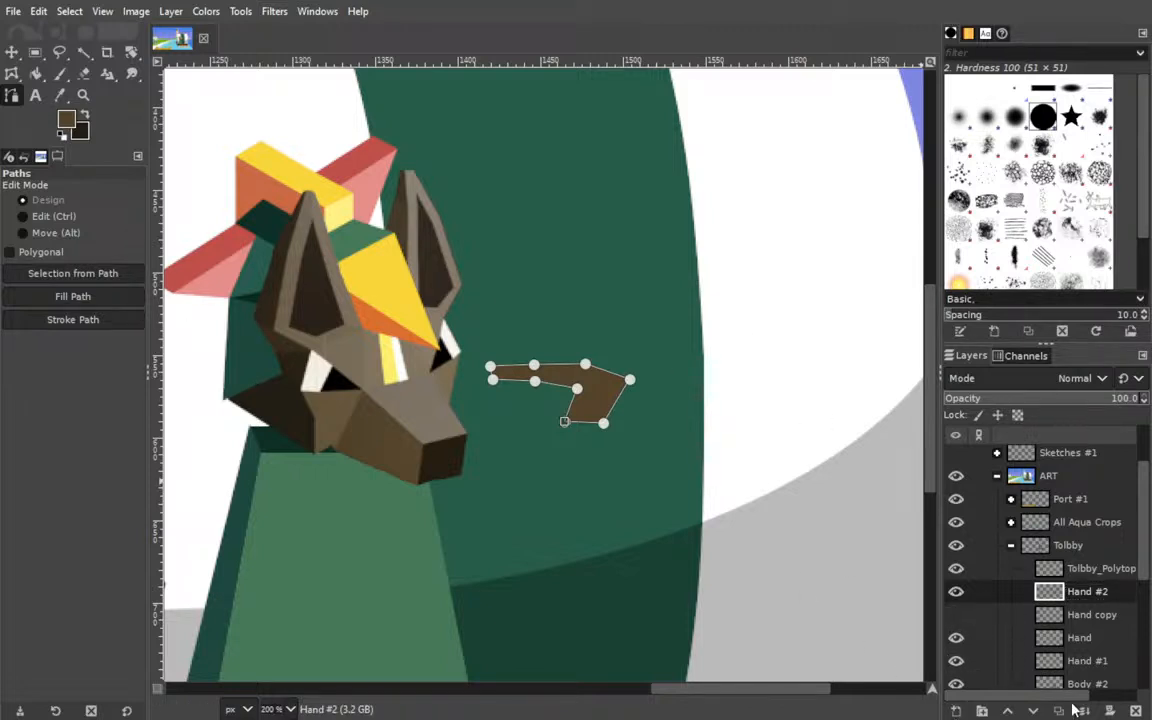
Add a new layer above Hand #2 and draw a small closed four-sided path beneath the pointing finger, beside the palm.
left_click(957, 711, "shift")
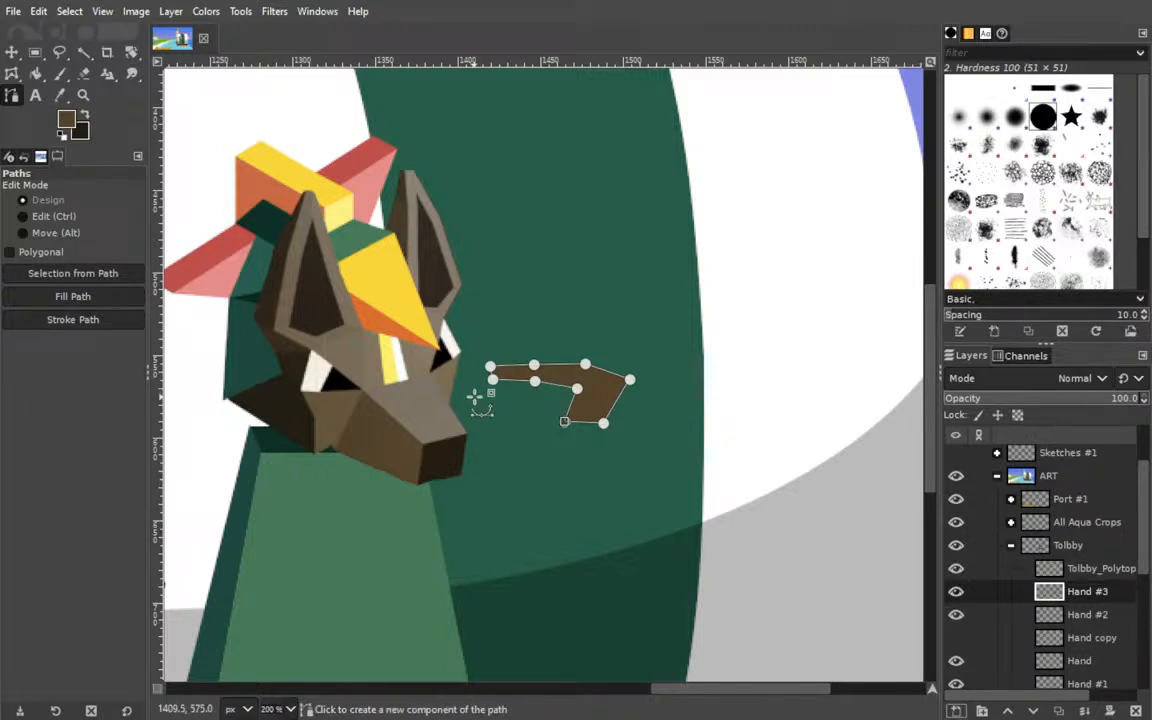
left_click(13, 56)
left_click(13, 94)
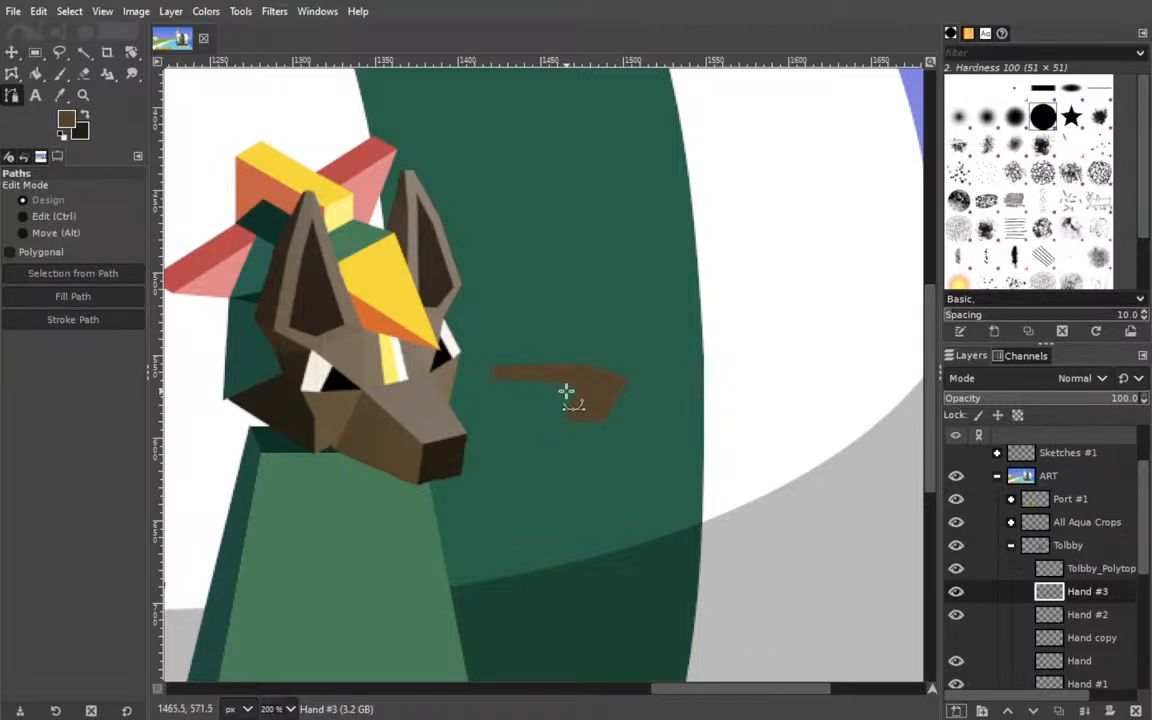
left_click(566, 390)
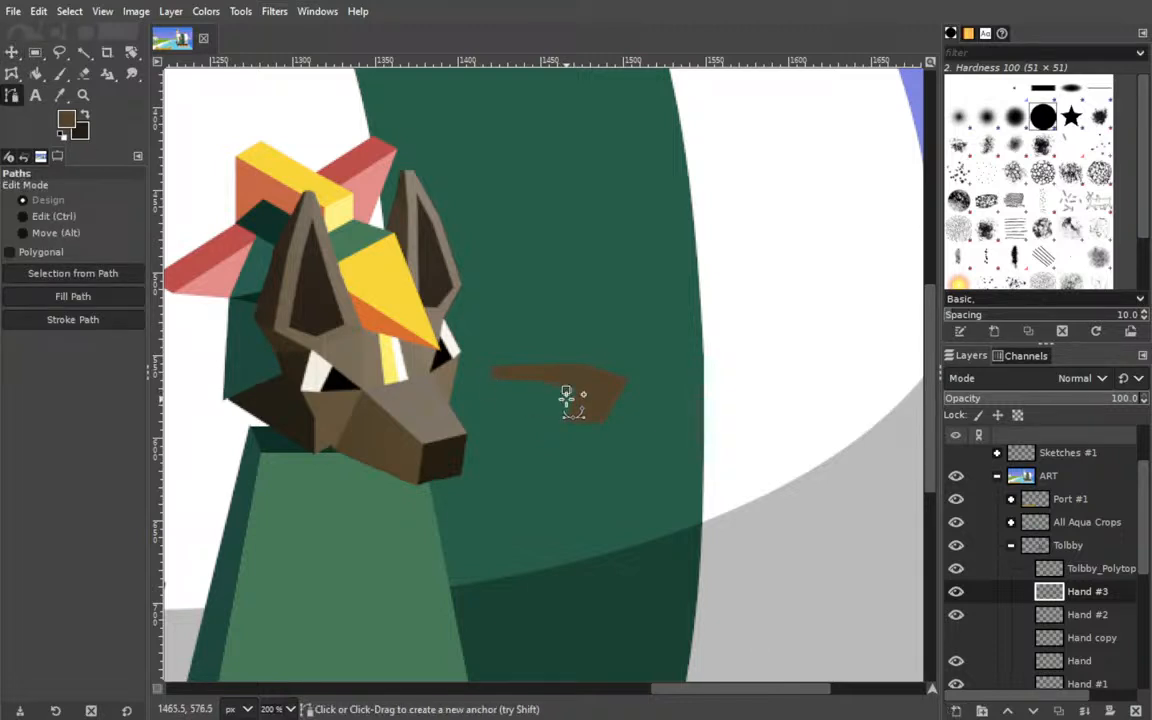
left_click(552, 389)
left_click(566, 391, "ctrl")
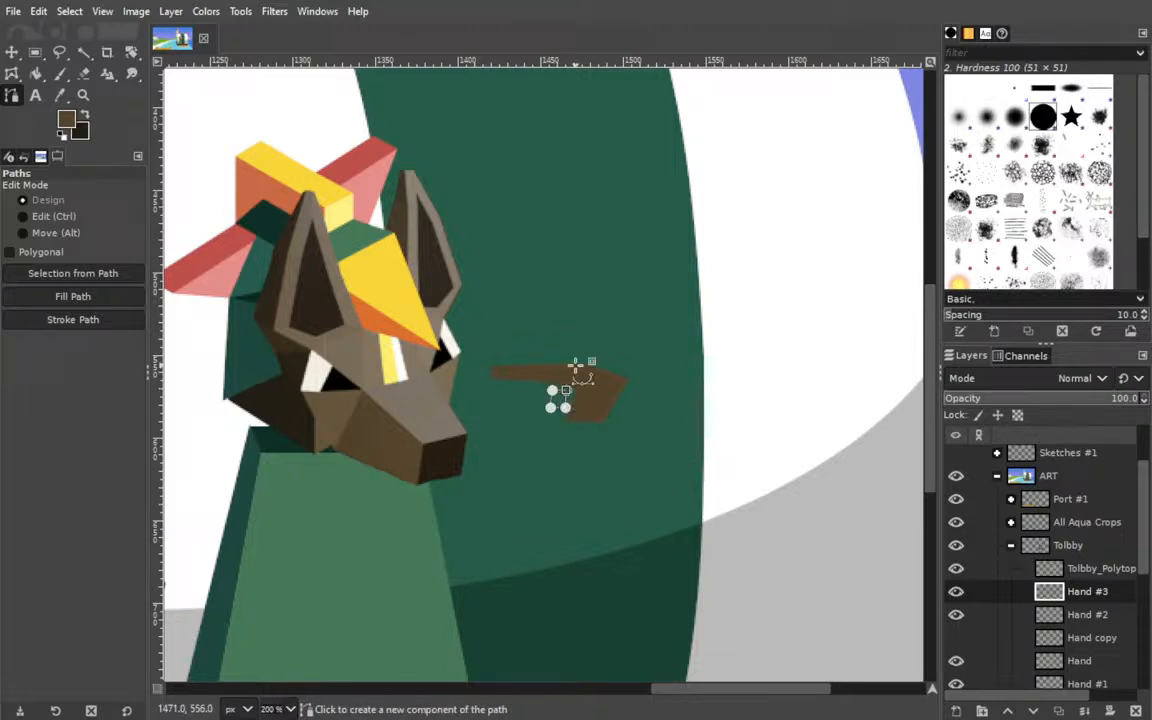
Nudge the small square's upper-left corner outward and fill the shape with brown.
left_click(95, 297, "shift")
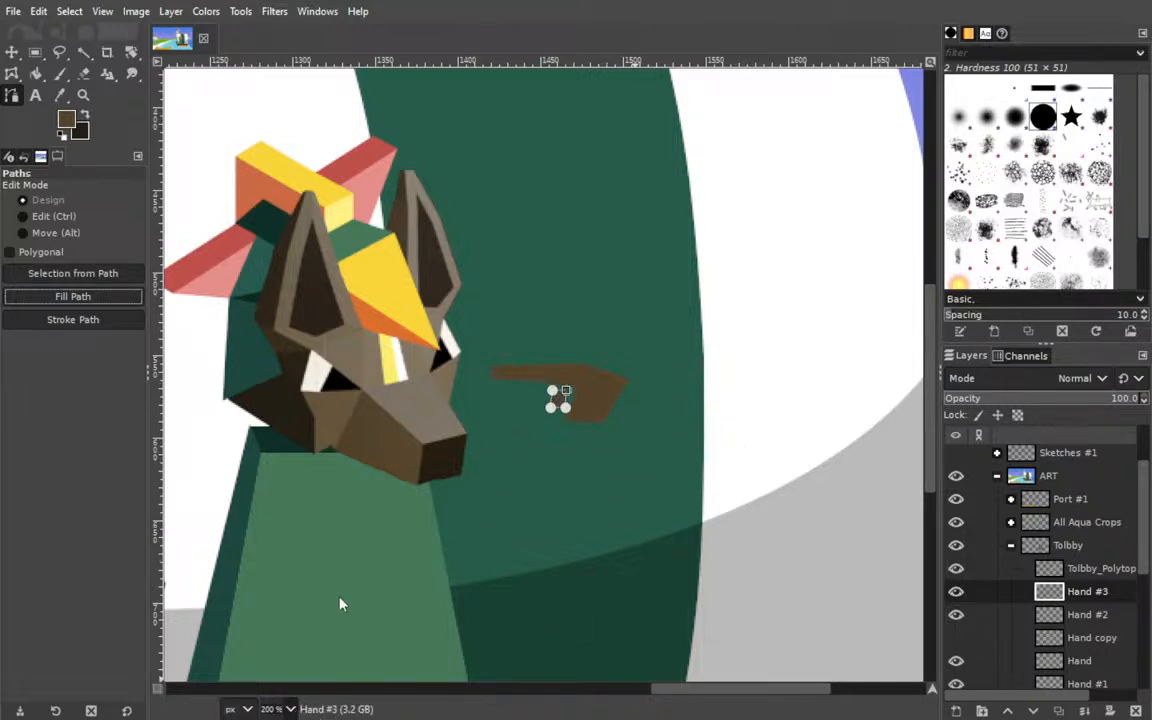
key("3")
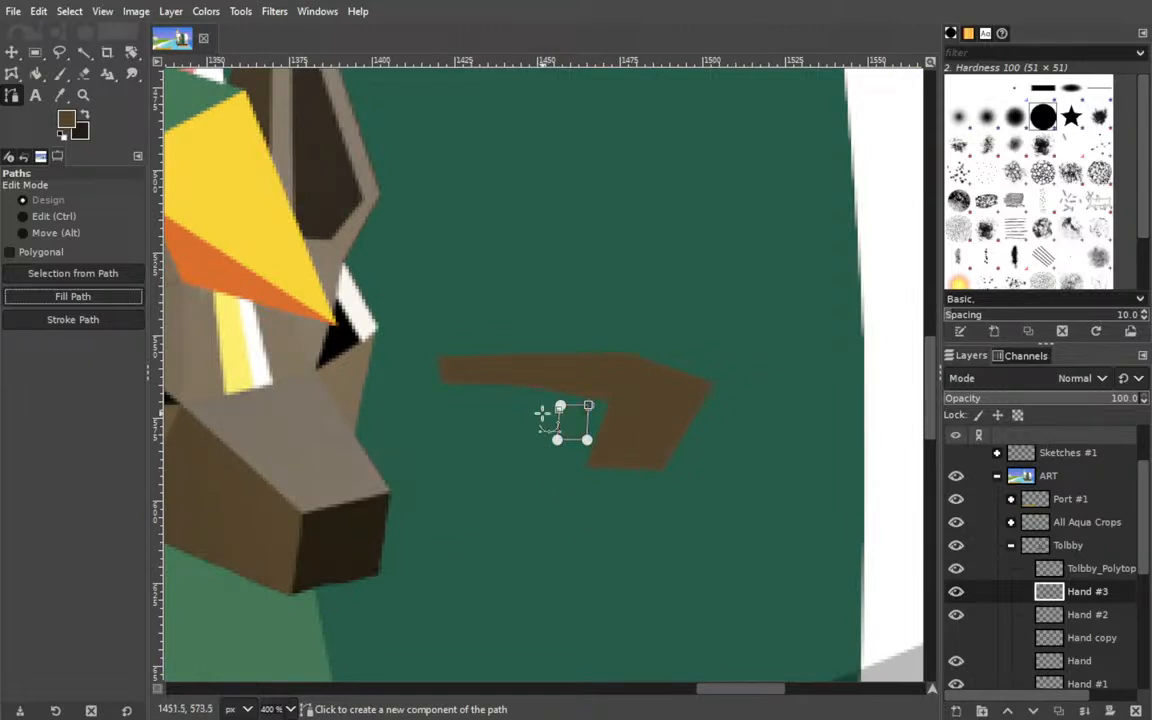
left_click(72, 296)
key("ctrl+z")
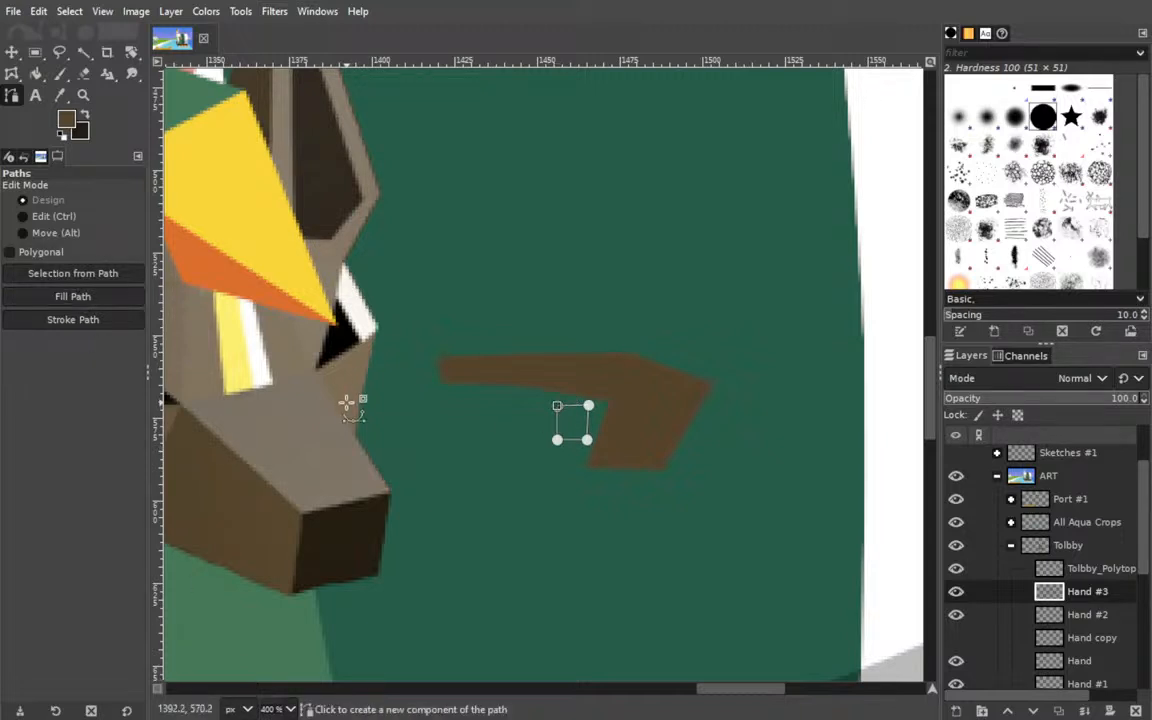
left_click(72, 296)
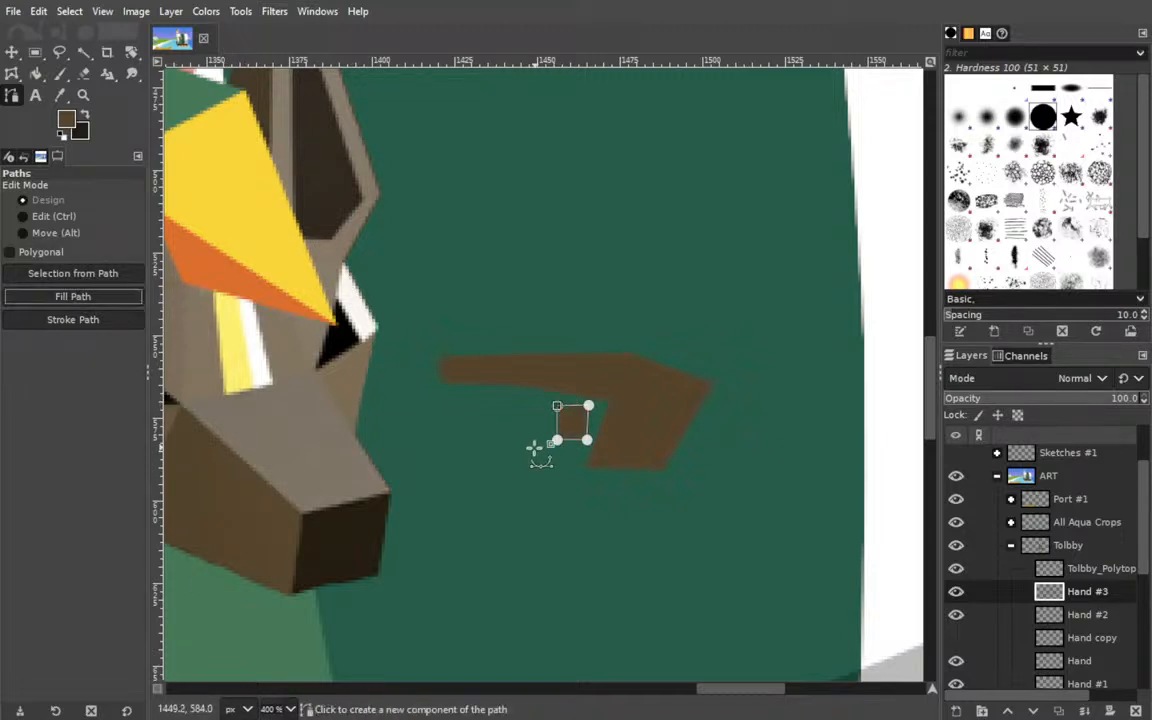
Add a new layer above Hand #3, make the dark brown the foreground colour and ready the Paths tool for a fresh path.
left_click(956, 711)
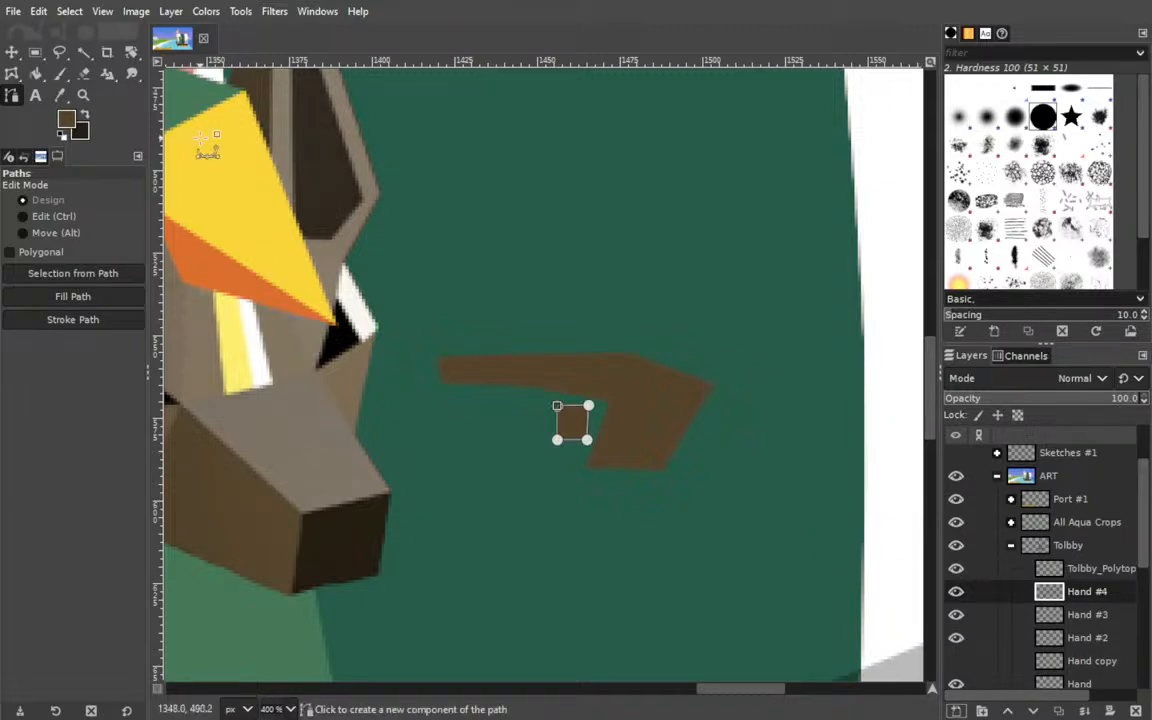
left_click(85, 115)
left_click(9, 51)
key("b")
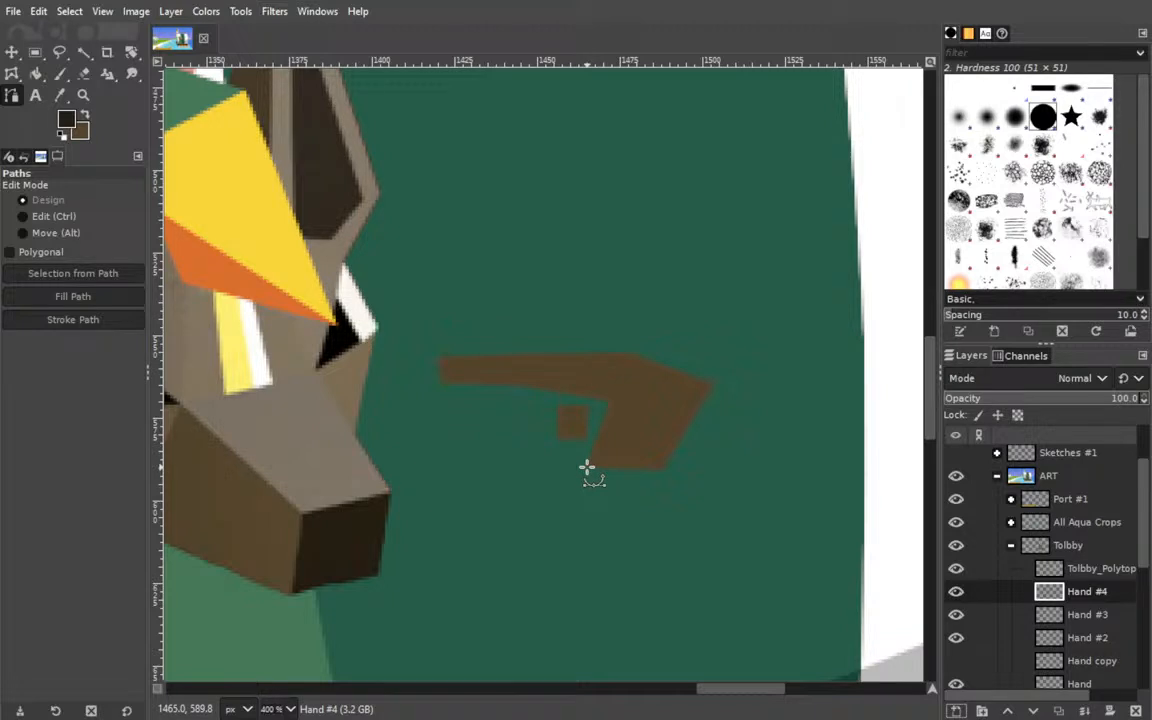
On Hand #4, draw a closed straight-sided path extending above the pointing finger and in front of the palm, and nudge its upper and fingertip corners outward.
left_click_drag(587, 467, 561, 449)
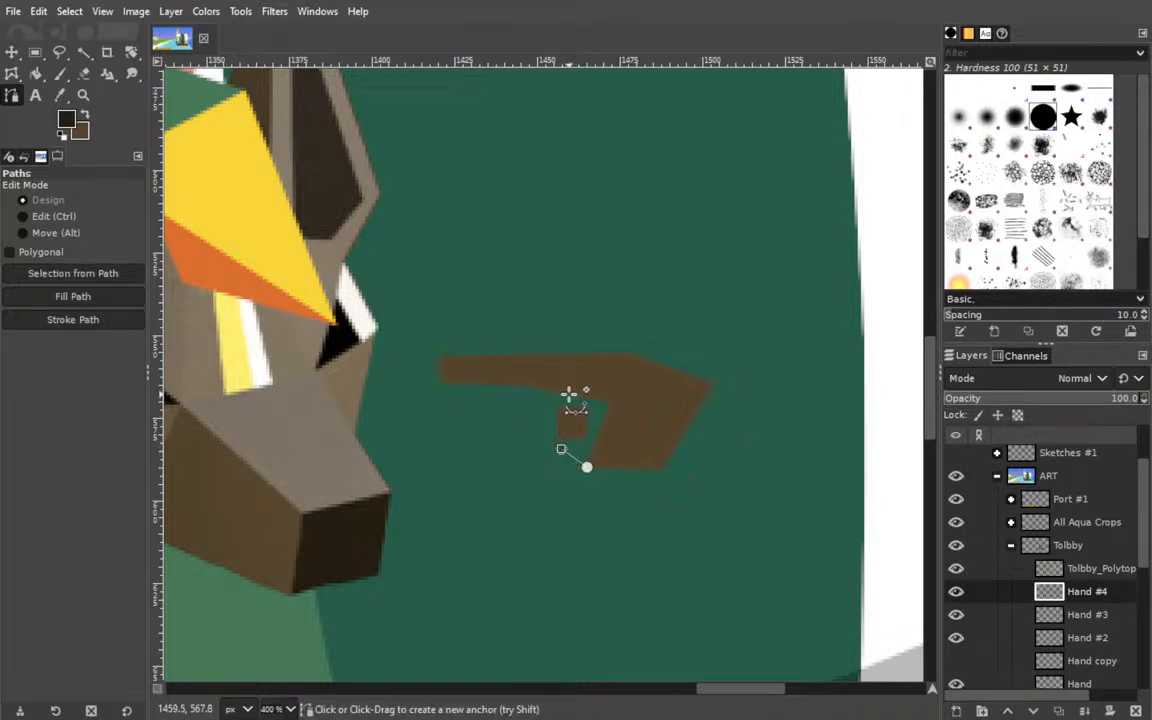
left_click(568, 392)
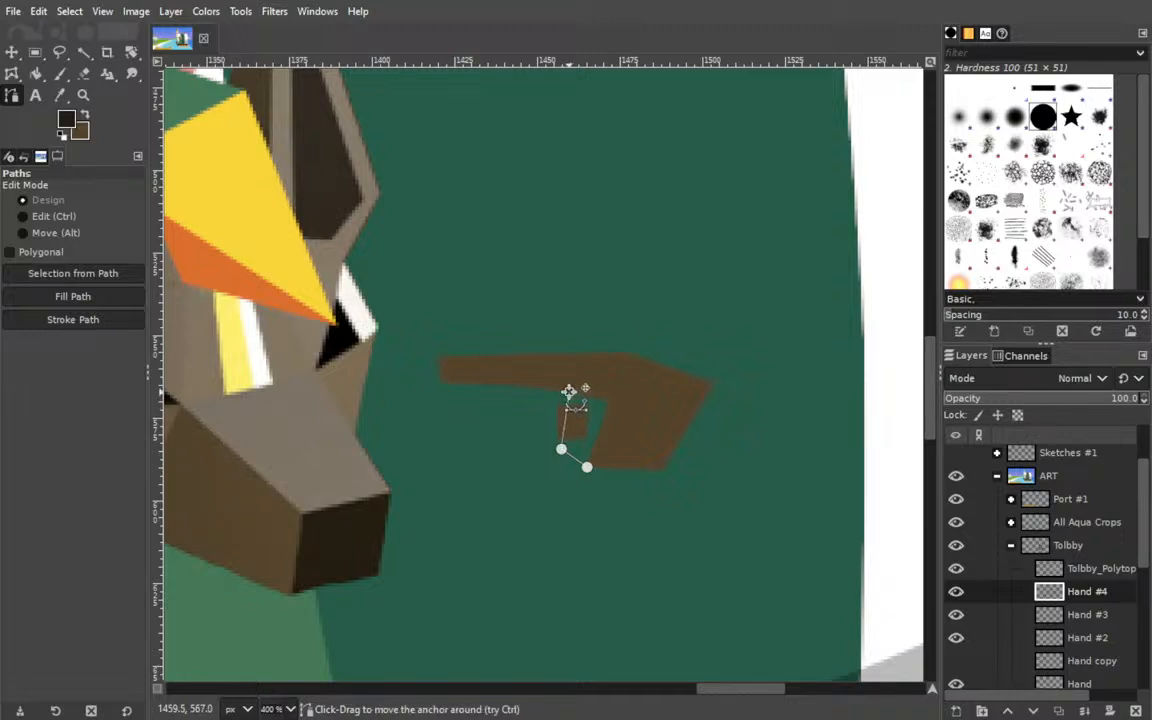
left_click(525, 376)
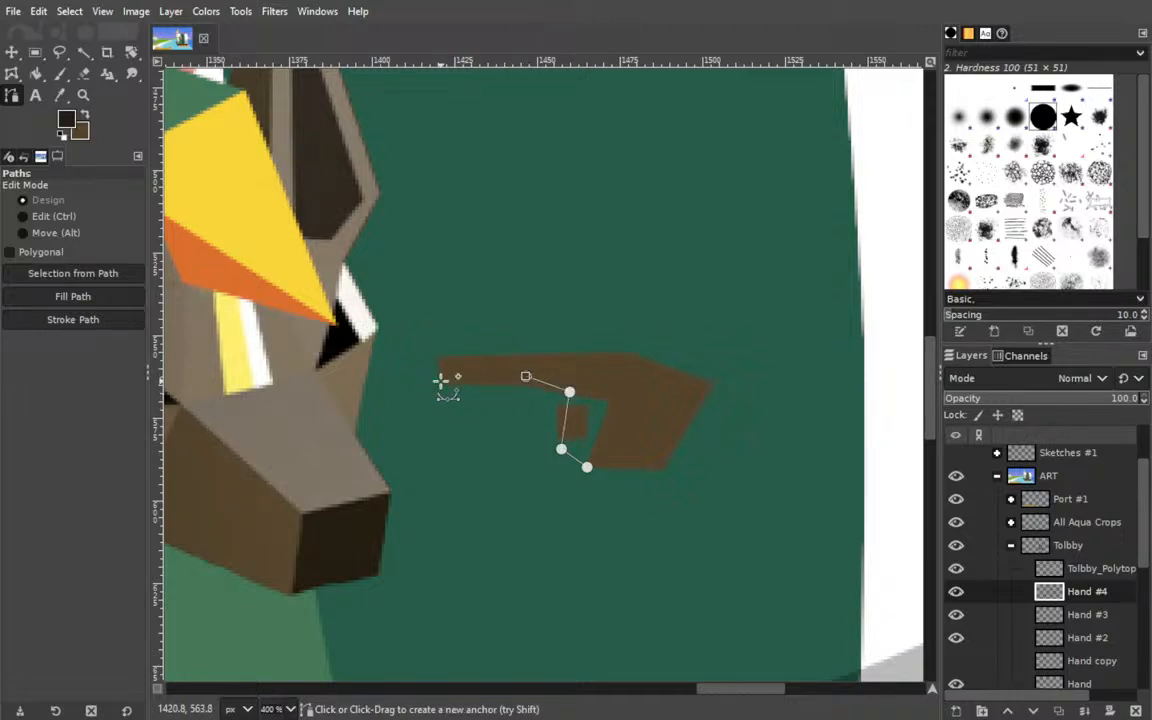
left_click(442, 382)
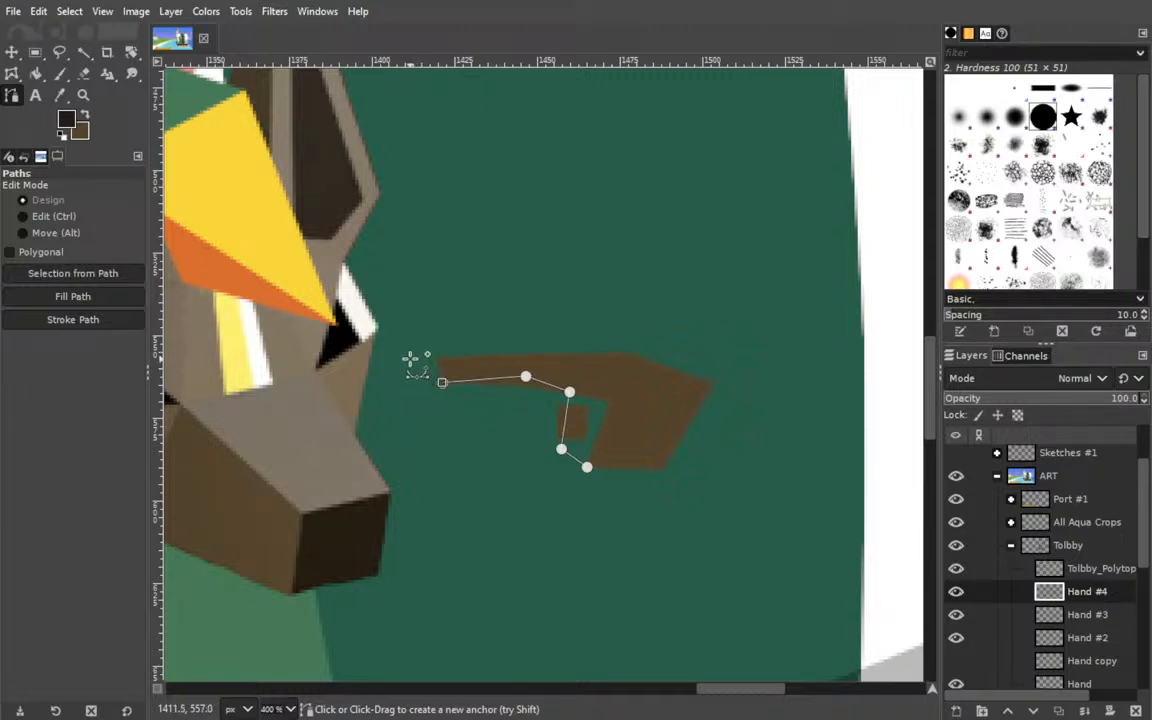
left_click(408, 358)
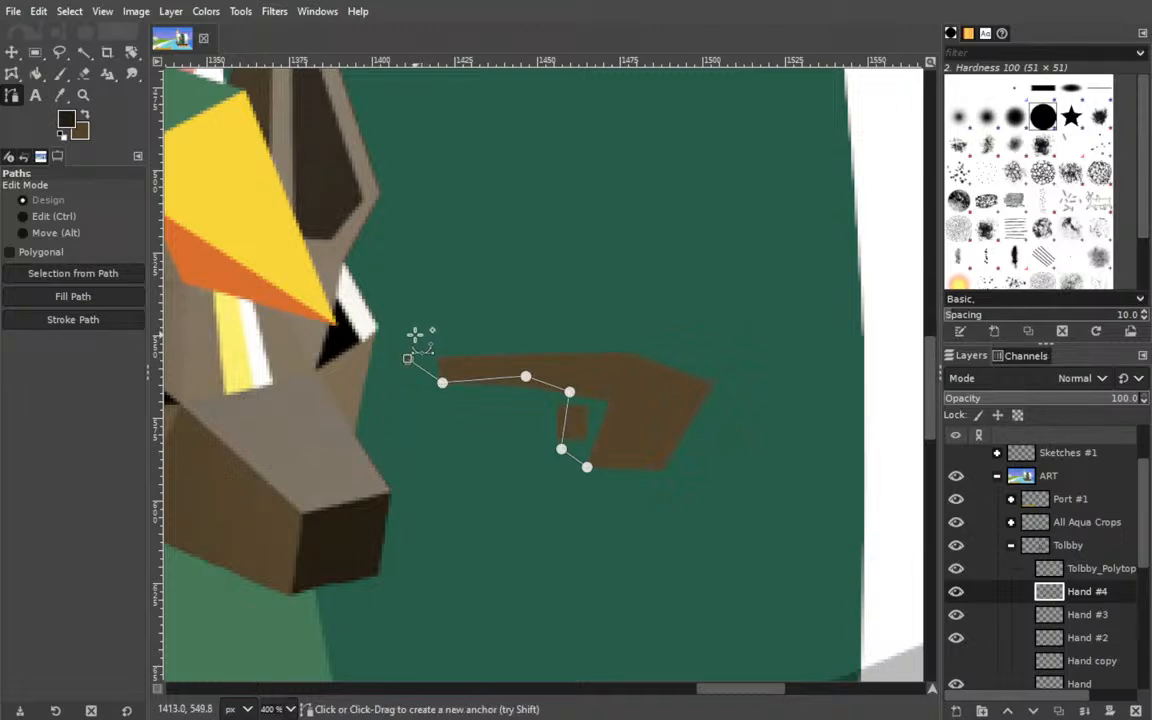
left_click(407, 334)
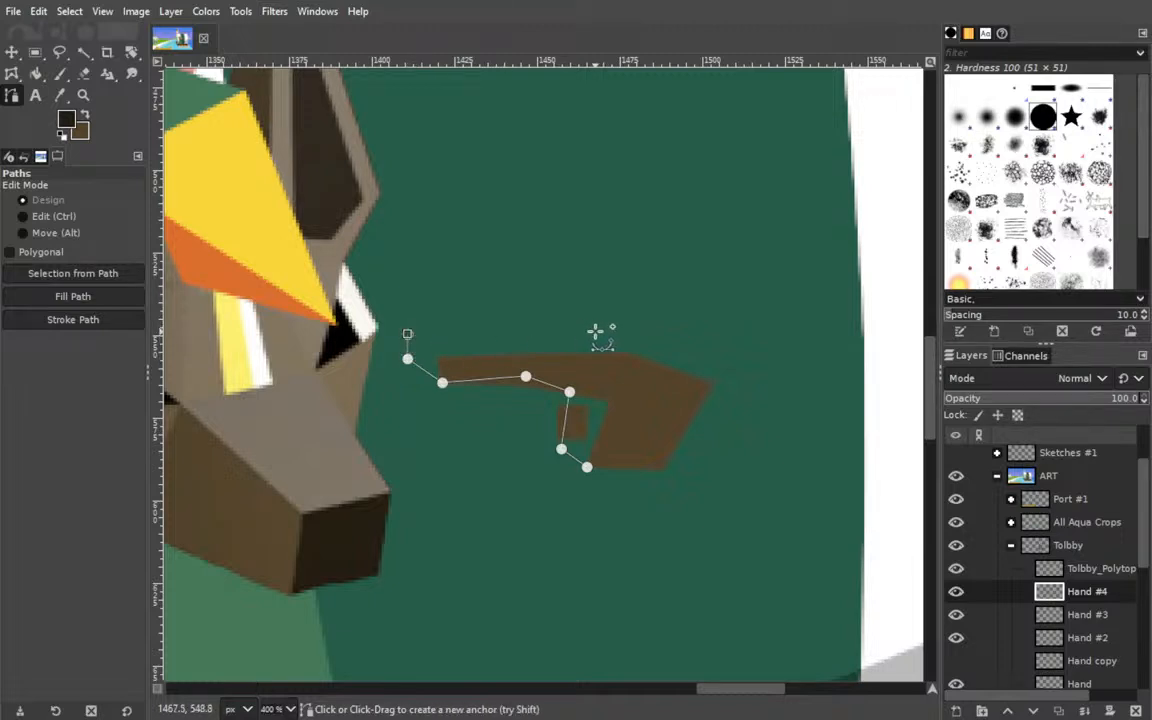
left_click(594, 331)
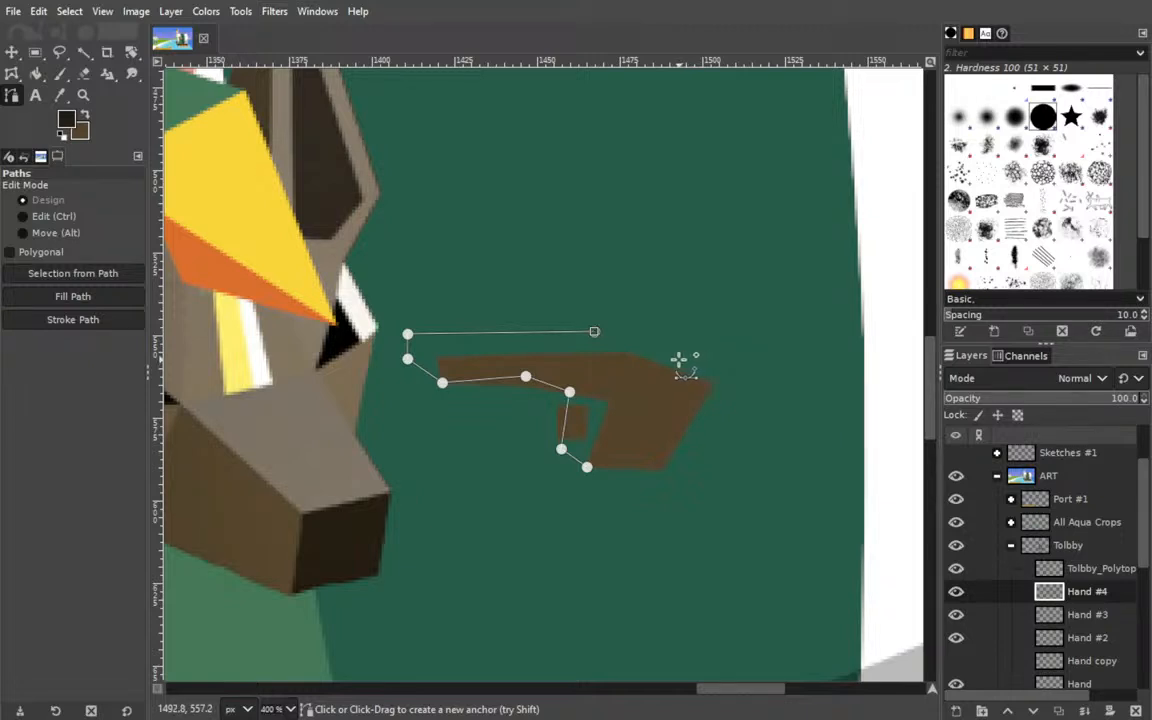
left_click(674, 357)
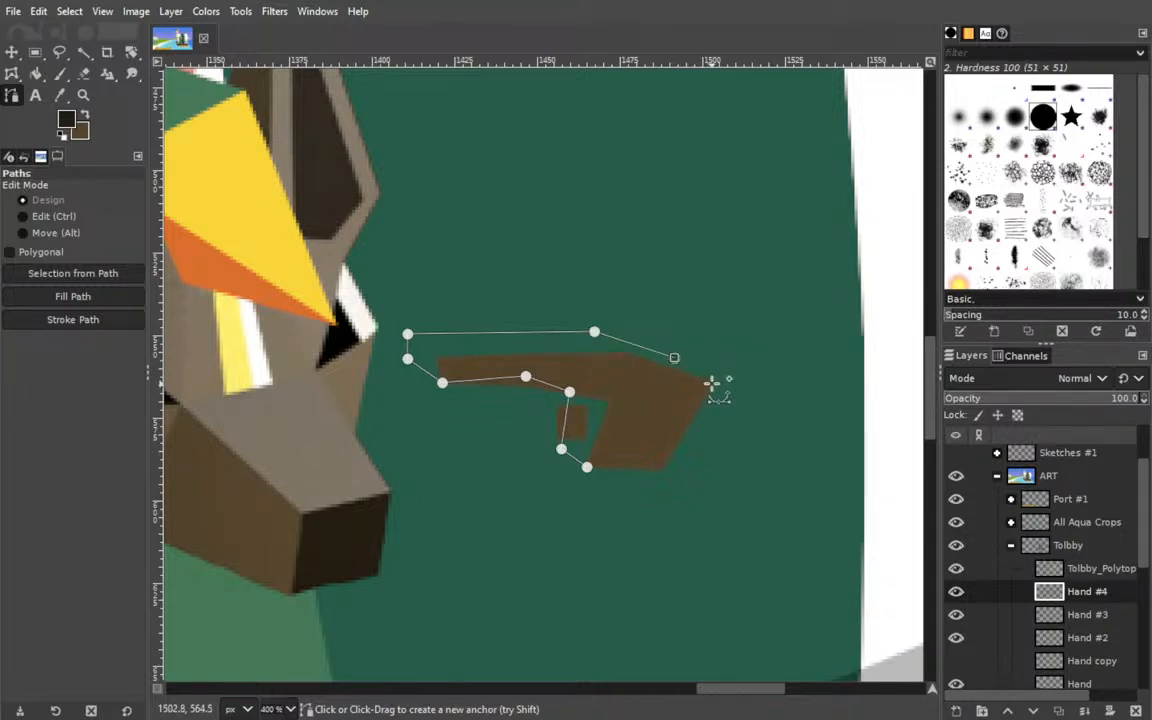
left_click(711, 383)
left_click(587, 466)
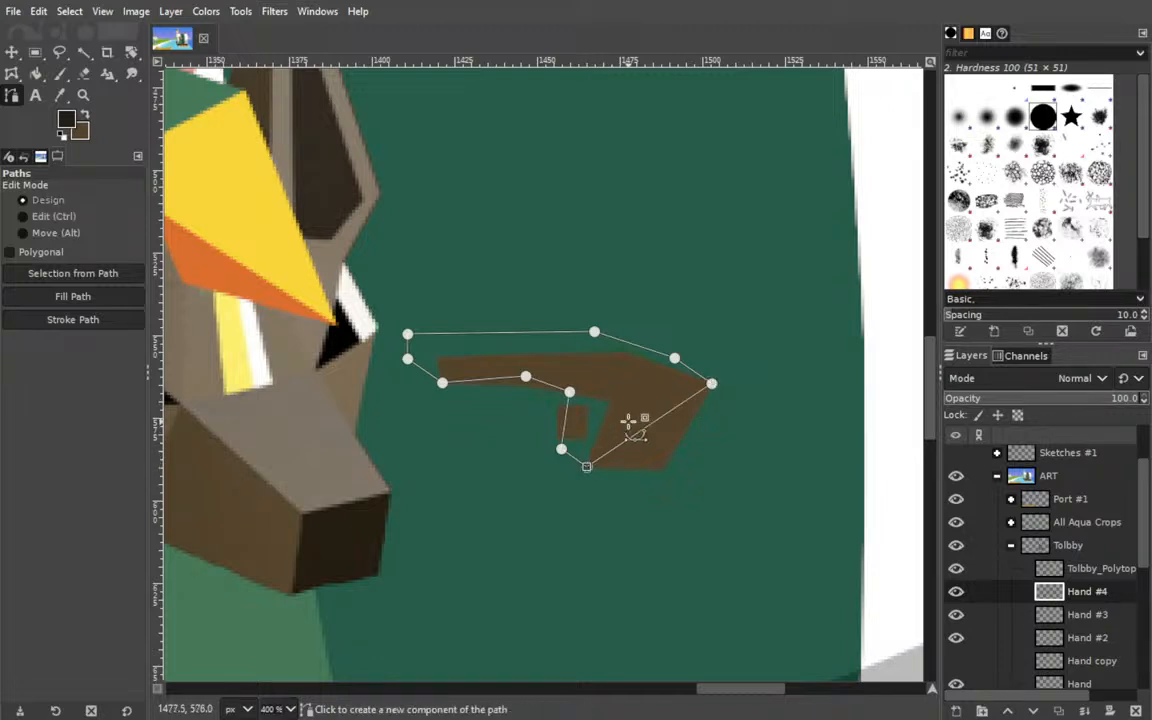
left_click_drag(594, 331, 590, 329)
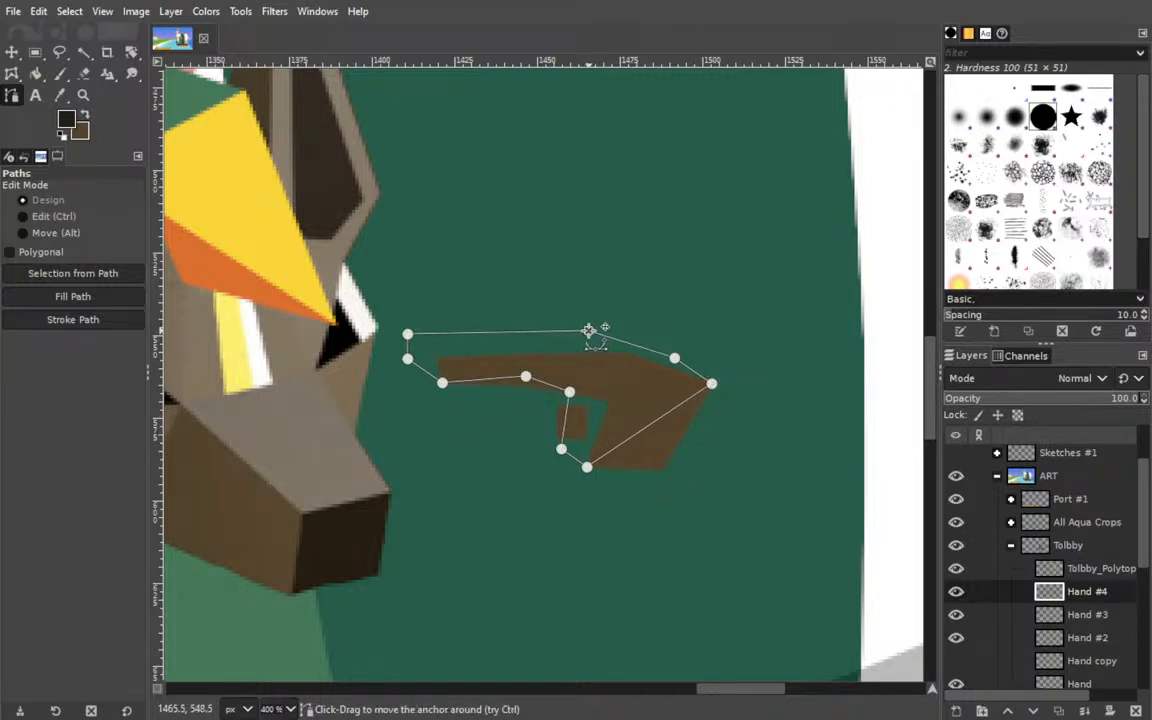
left_click_drag(409, 333, 405, 360)
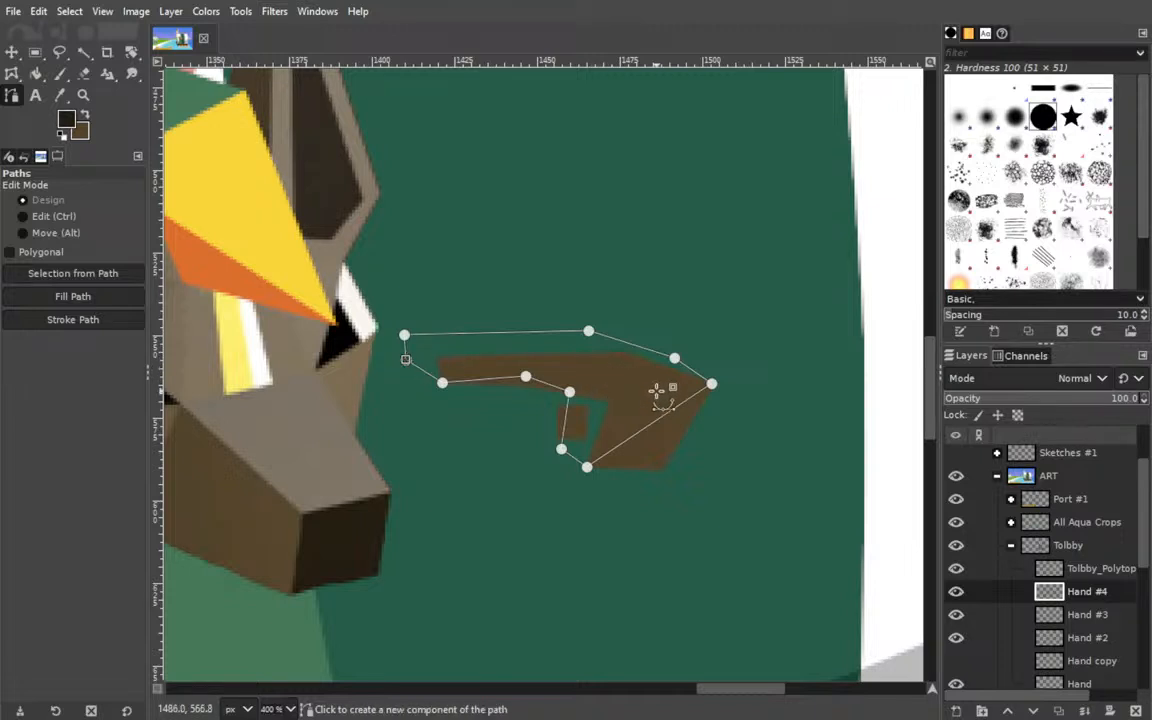
Fill the outline with dark brown and move the Hand #4 layer directly beneath Hand #2.
left_click(96, 303, "shift")
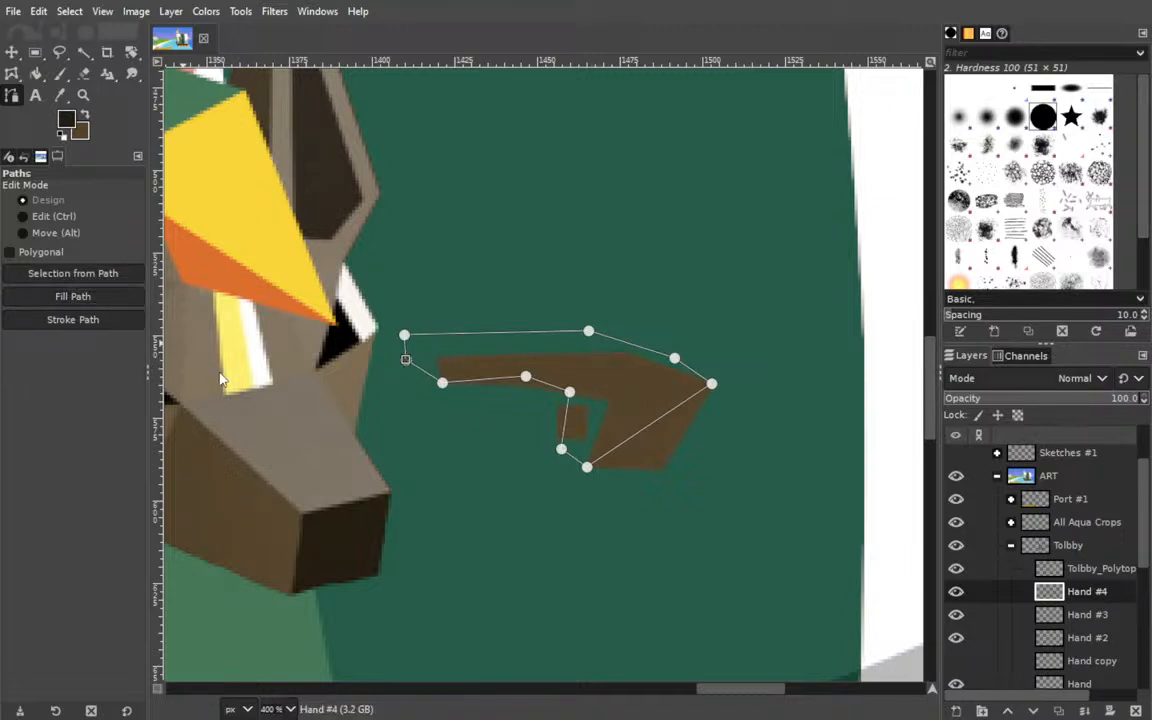
left_click_drag(1087, 640, 1088, 642)
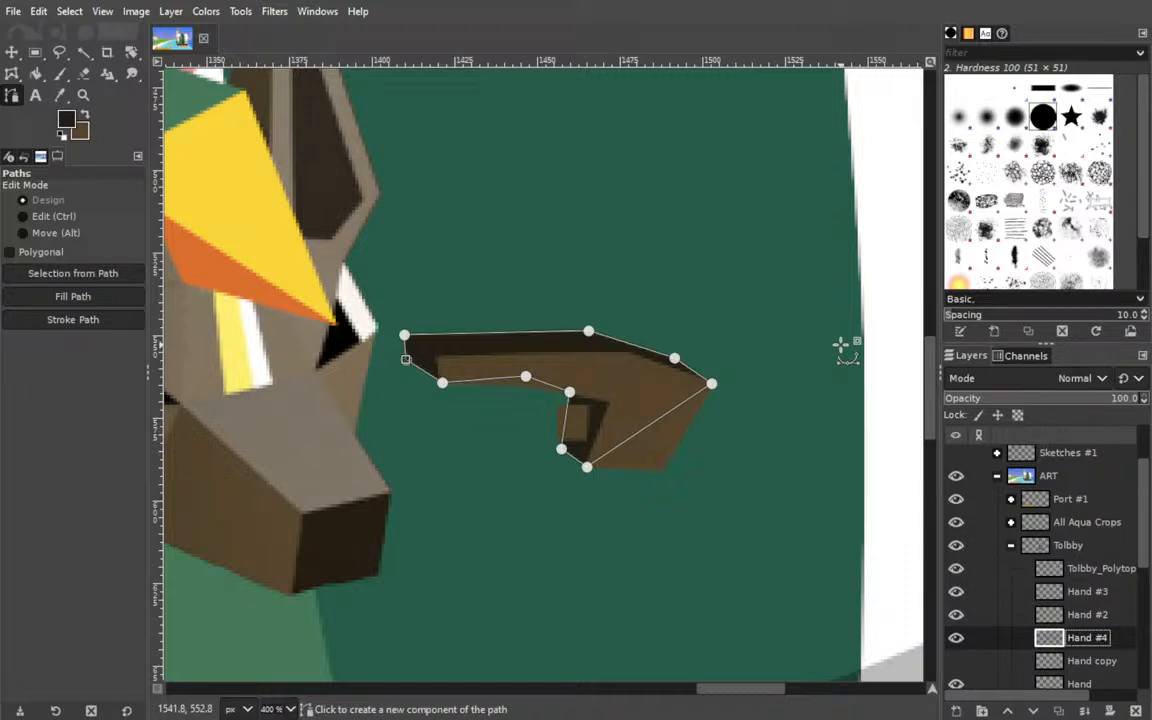
Add a new layer above Hand #4 and fill a closed five-sided path between the finger's underside and the small square with dark brown.
left_click_drag(263, 438, 216, 429)
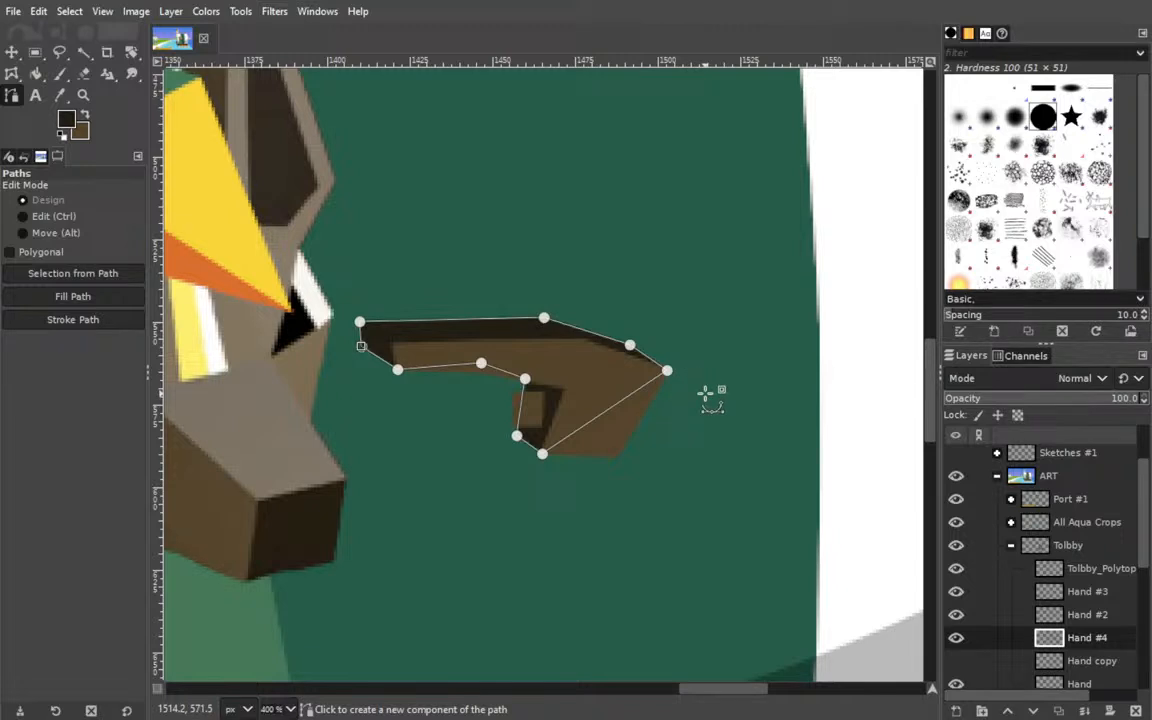
left_click(957, 711, "shift")
key("b")
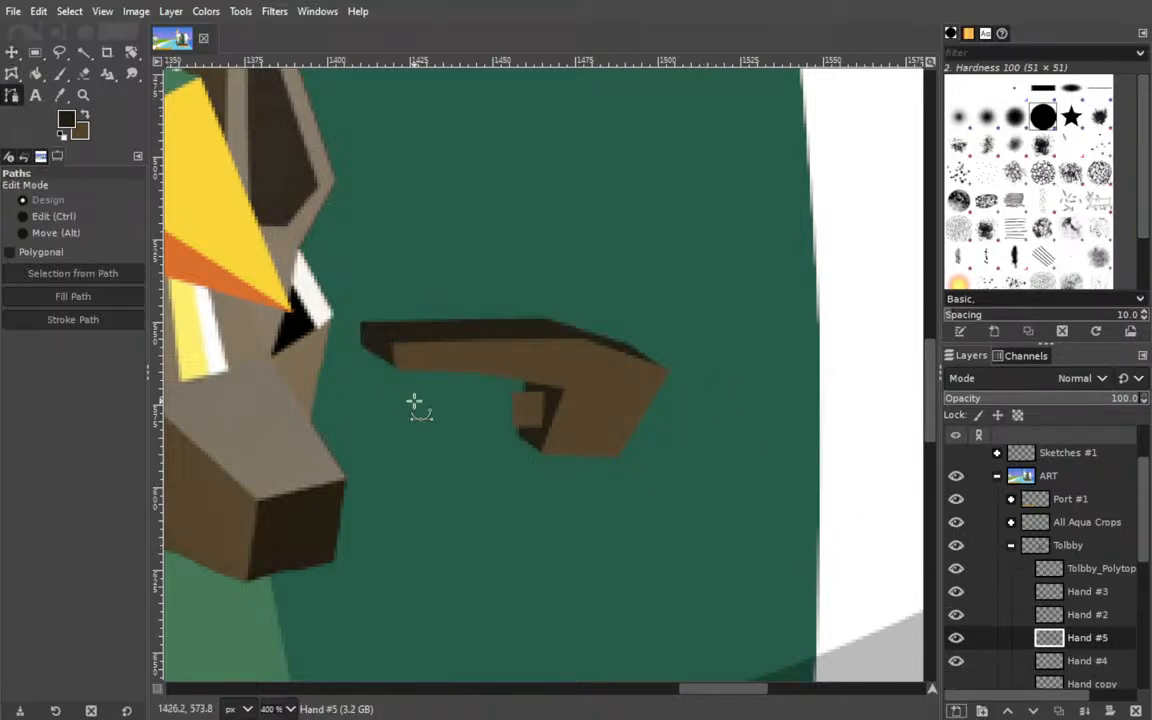
left_click(512, 424)
left_click(488, 392)
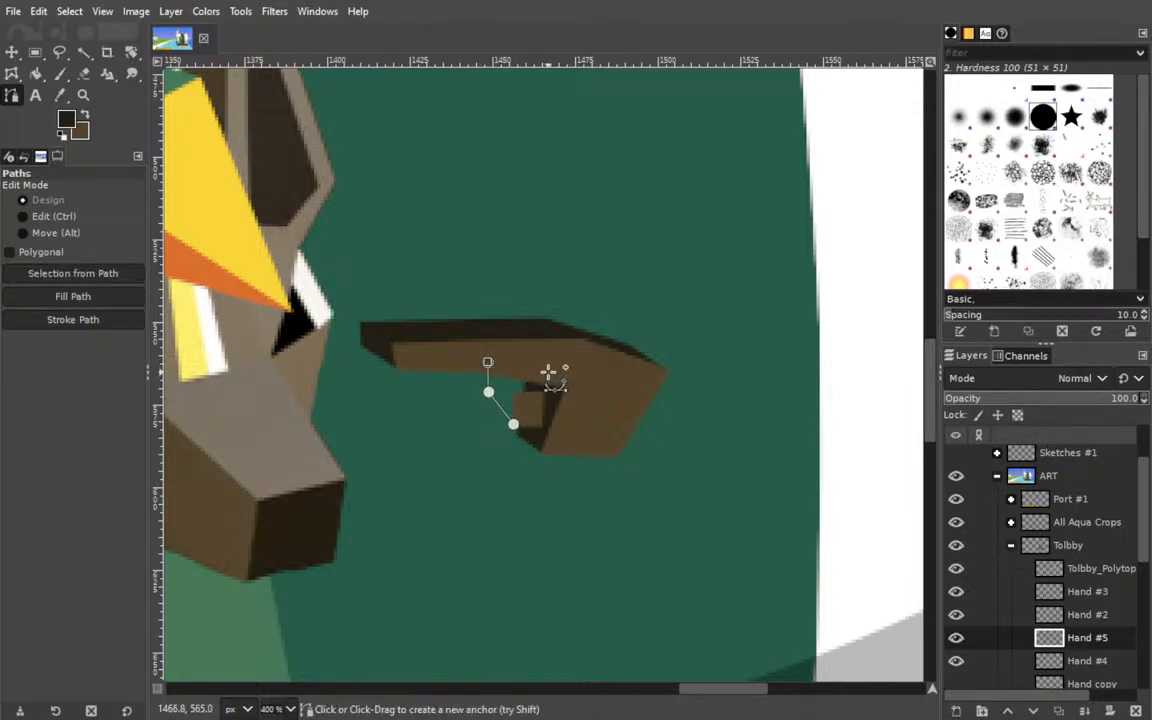
left_click(527, 369)
left_click(541, 392)
left_click(514, 424, "ctrl")
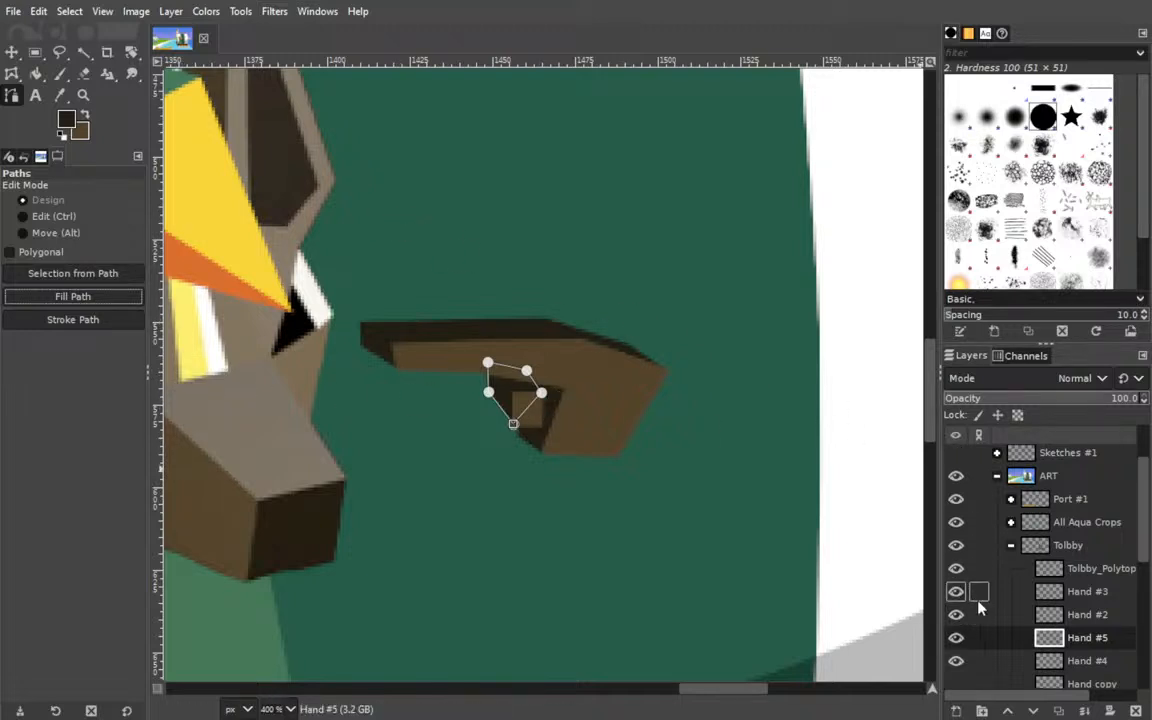
Add a new layer above Hand #5 and draw a closed six-sided path along the top of the finger and the back of the hand.
left_click_drag(328, 327, 447, 380)
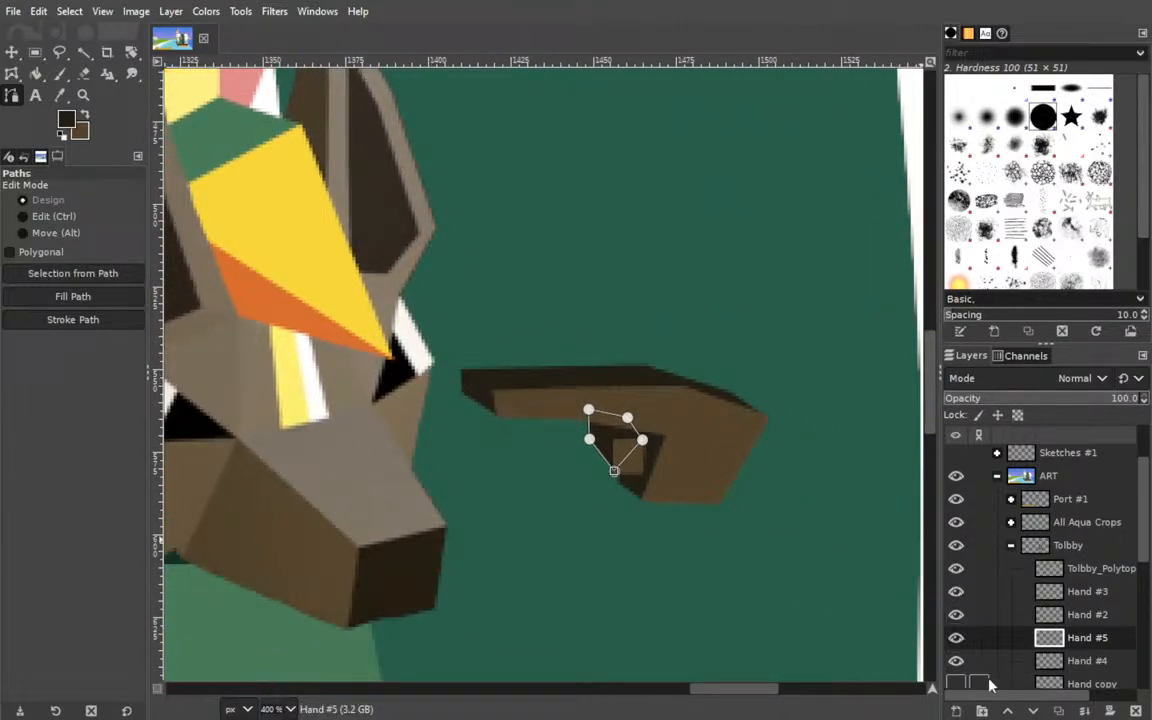
left_click(955, 710, "shift")
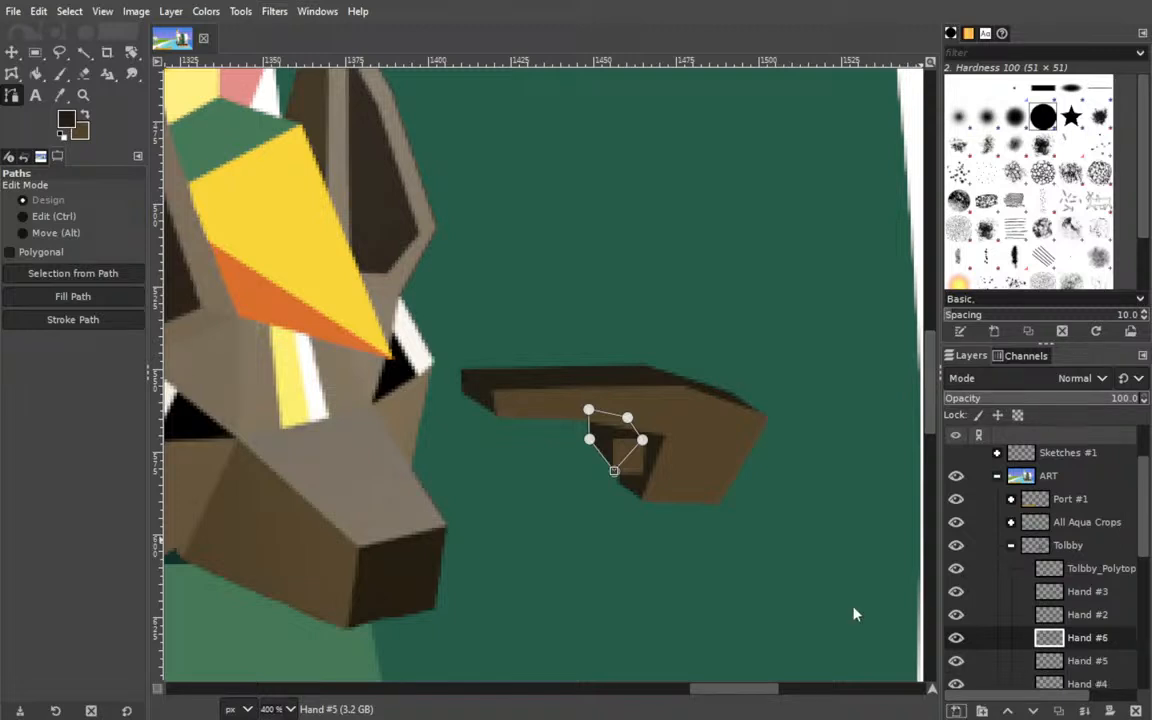
left_click(736, 393)
left_click(650, 366)
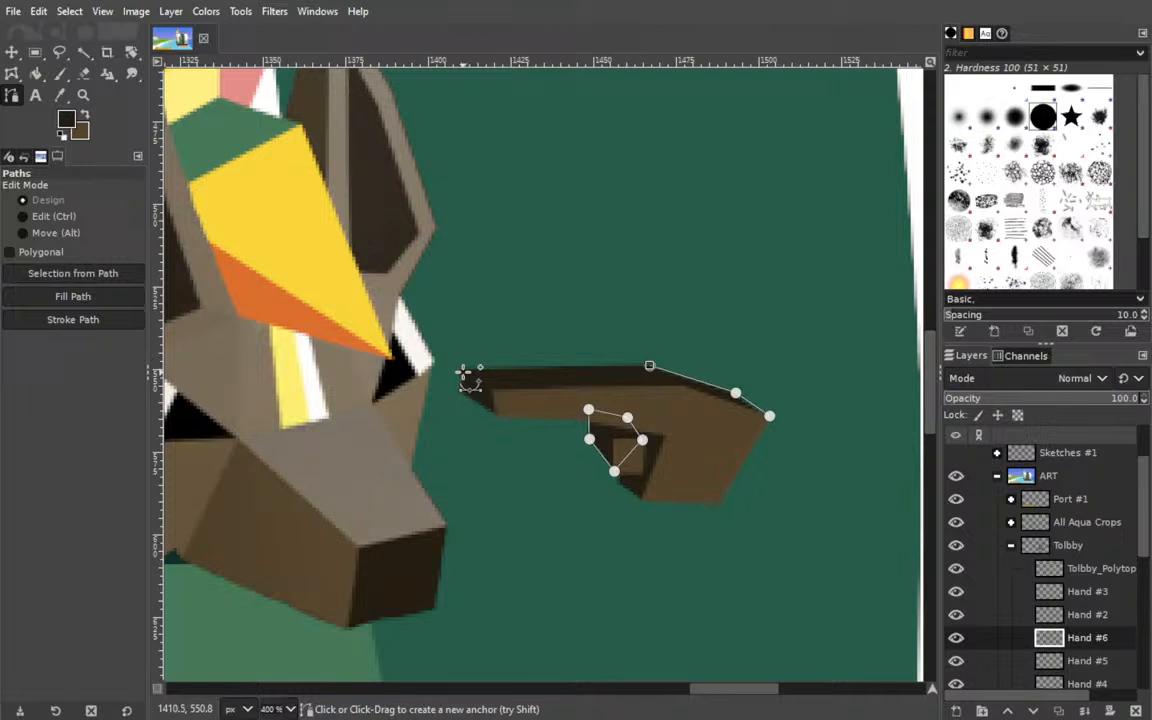
left_click_drag(461, 370, 494, 391)
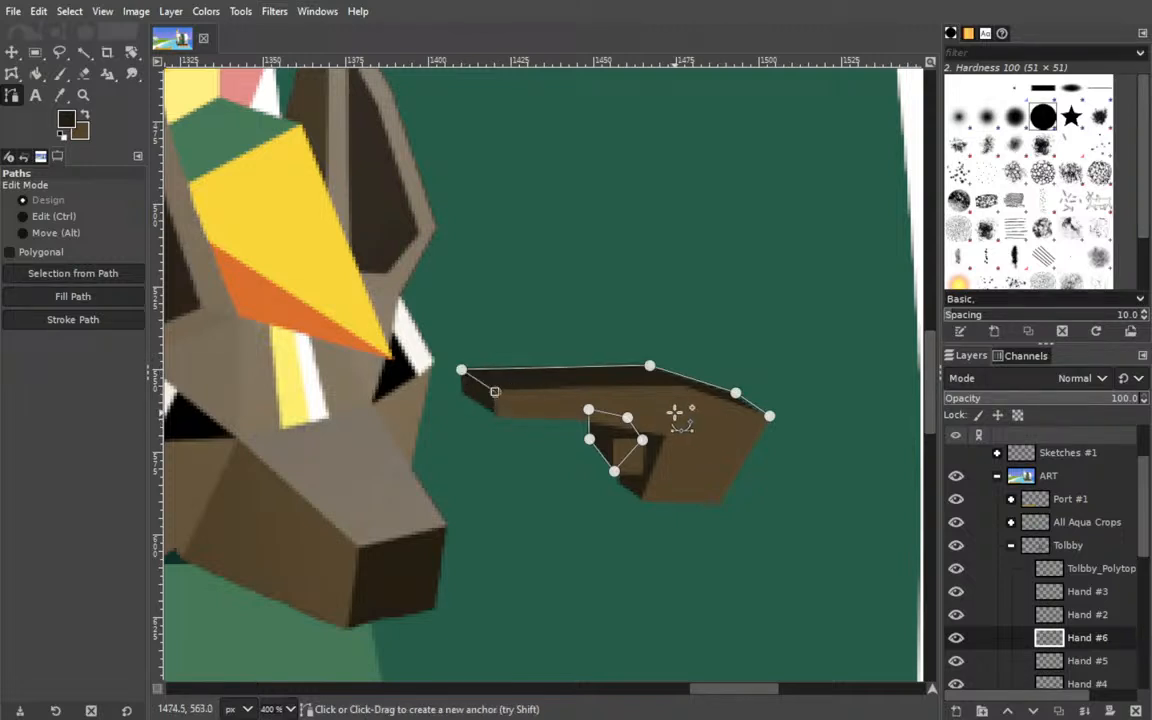
left_click(677, 408)
left_click(769, 415)
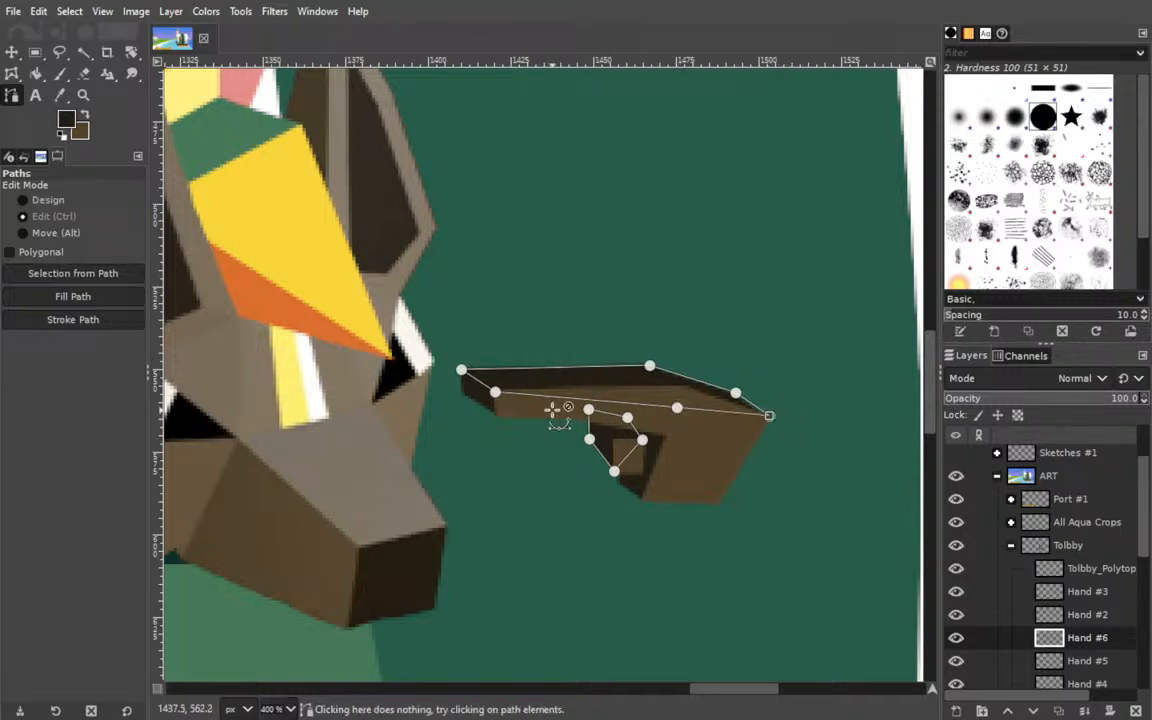
Delete all the anchors of the leftover five-sided path beneath the finger.
left_click(589, 409, "ctrl+shift")
left_click(627, 417, "ctrl+shift")
left_click(642, 440, "ctrl+shift")
left_click(613, 471, "ctrl+shift")
left_click(589, 439, "ctrl+shift")
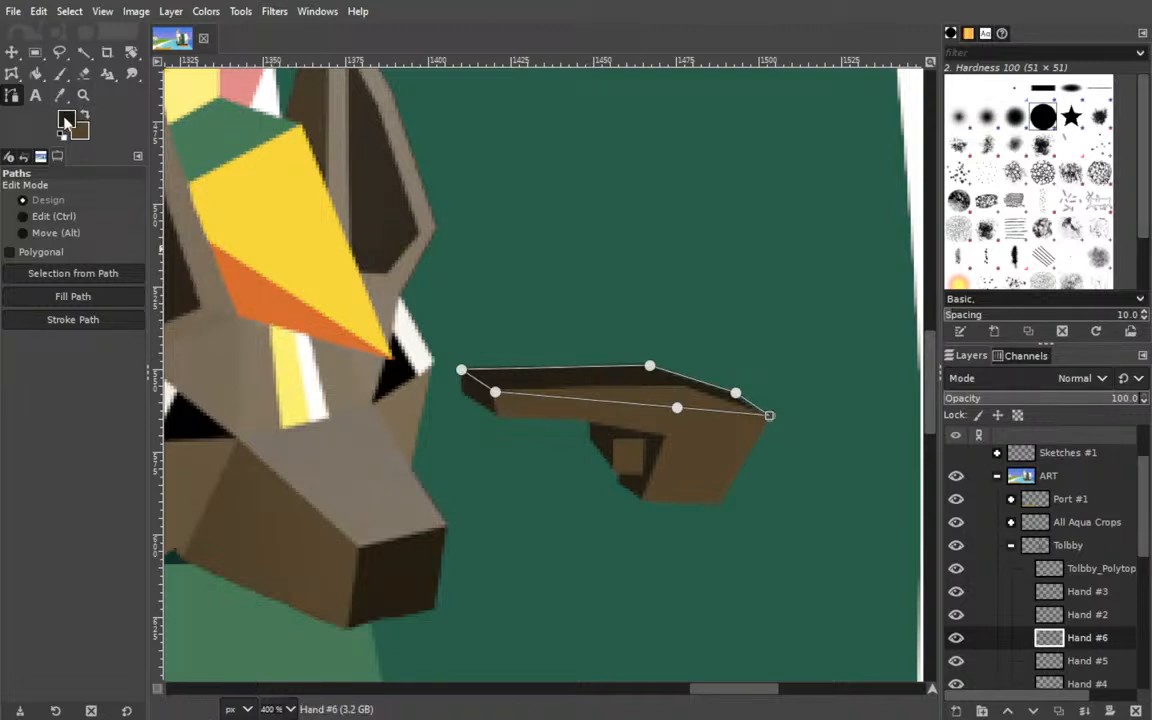
Pick the medium brown from below the jackal's eye and fill the hand's top path with it on Hand #6.
left_click_drag(370, 215, 519, 340)
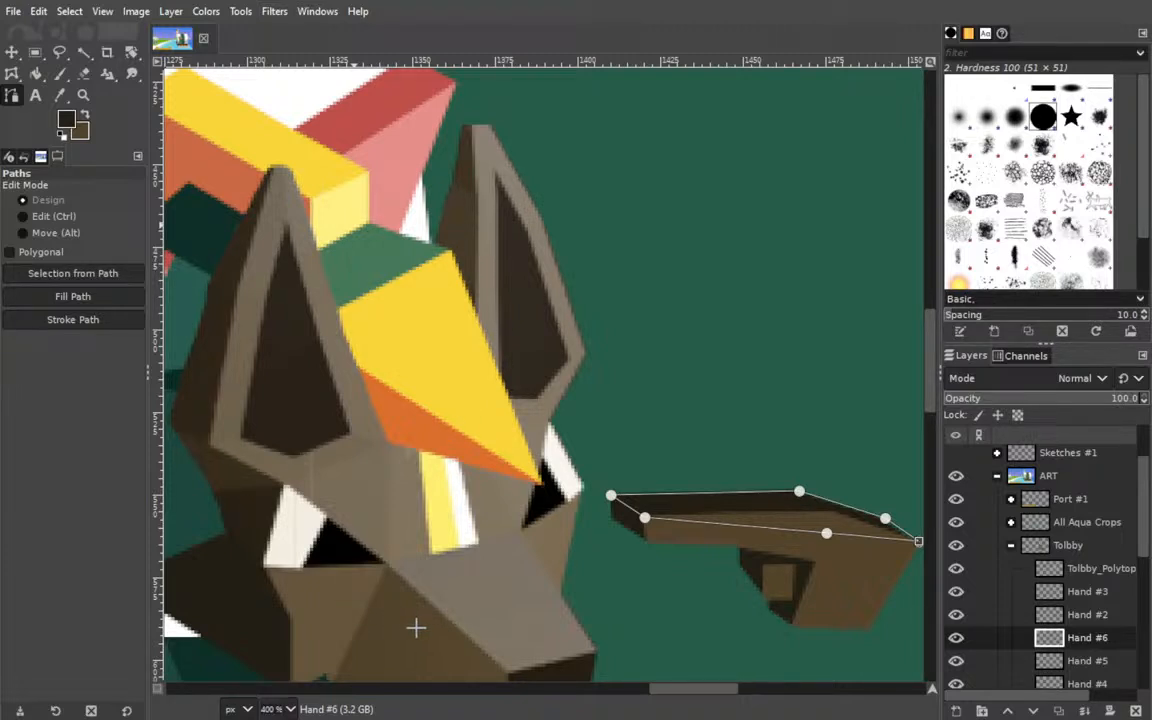
left_click(329, 596)
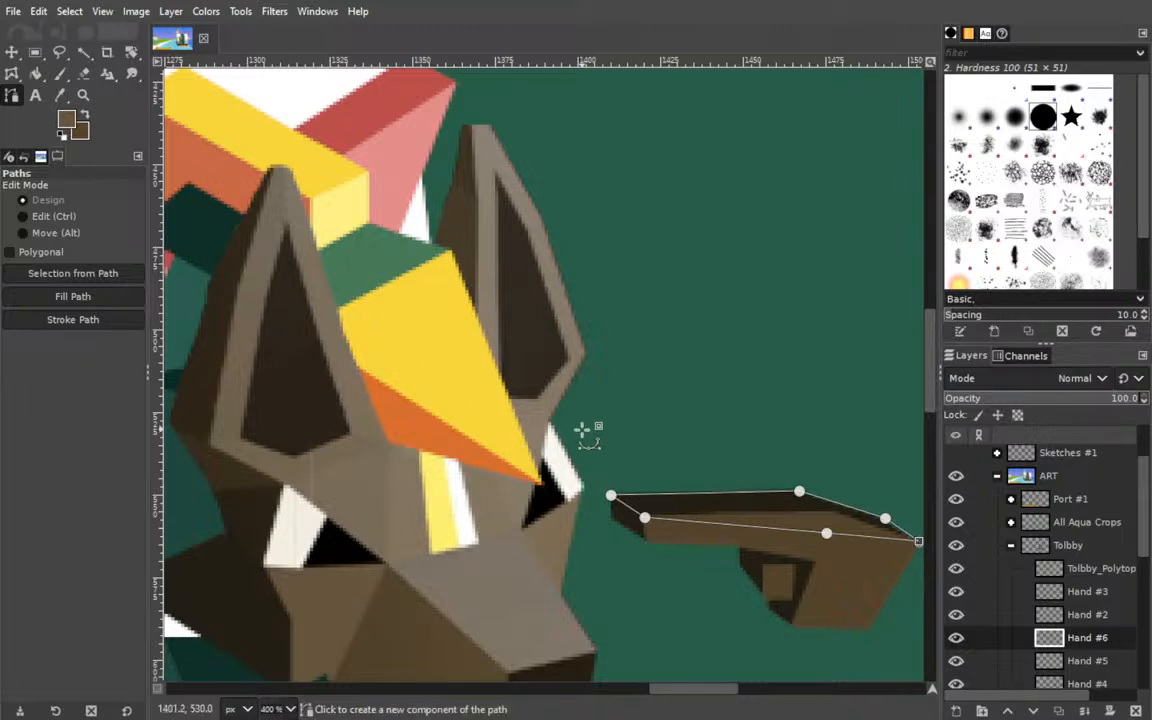
left_click(195, 364)
Reduce the top path to the finger's four-sided upper face and fill it with light grey-brown on a new layer above Hand #6.
left_click_drag(542, 383, 396, 290)
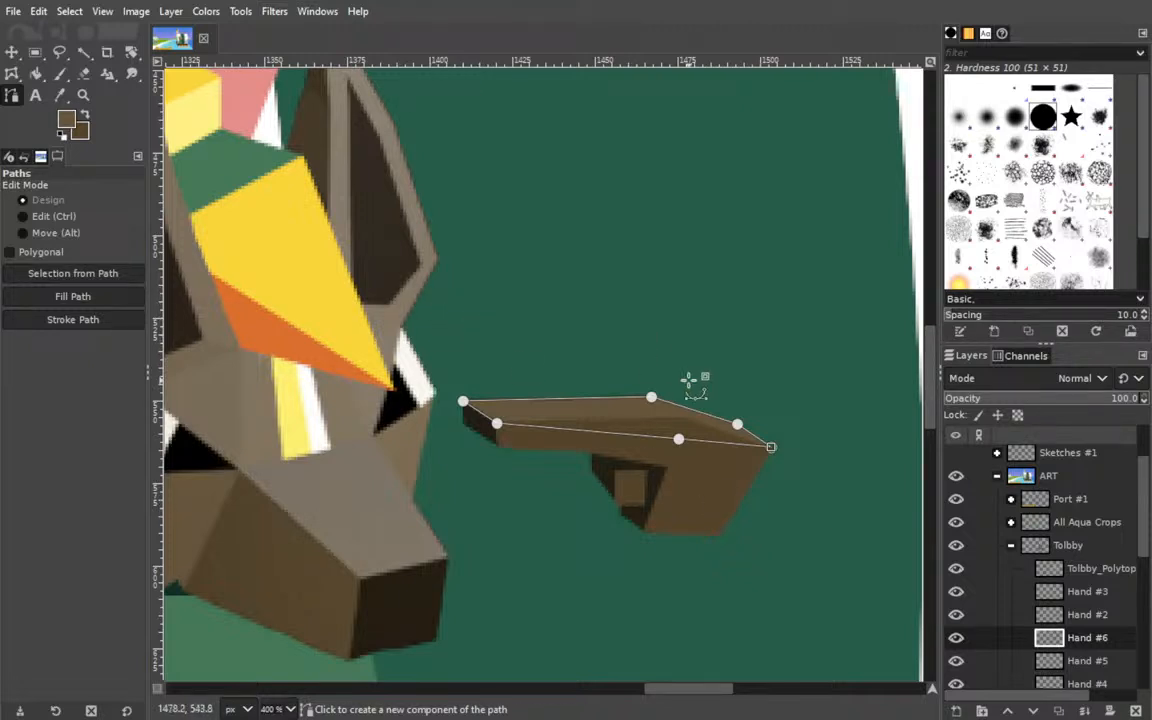
left_click(738, 422, "ctrl+shift")
left_click(770, 446, "ctrl+shift")
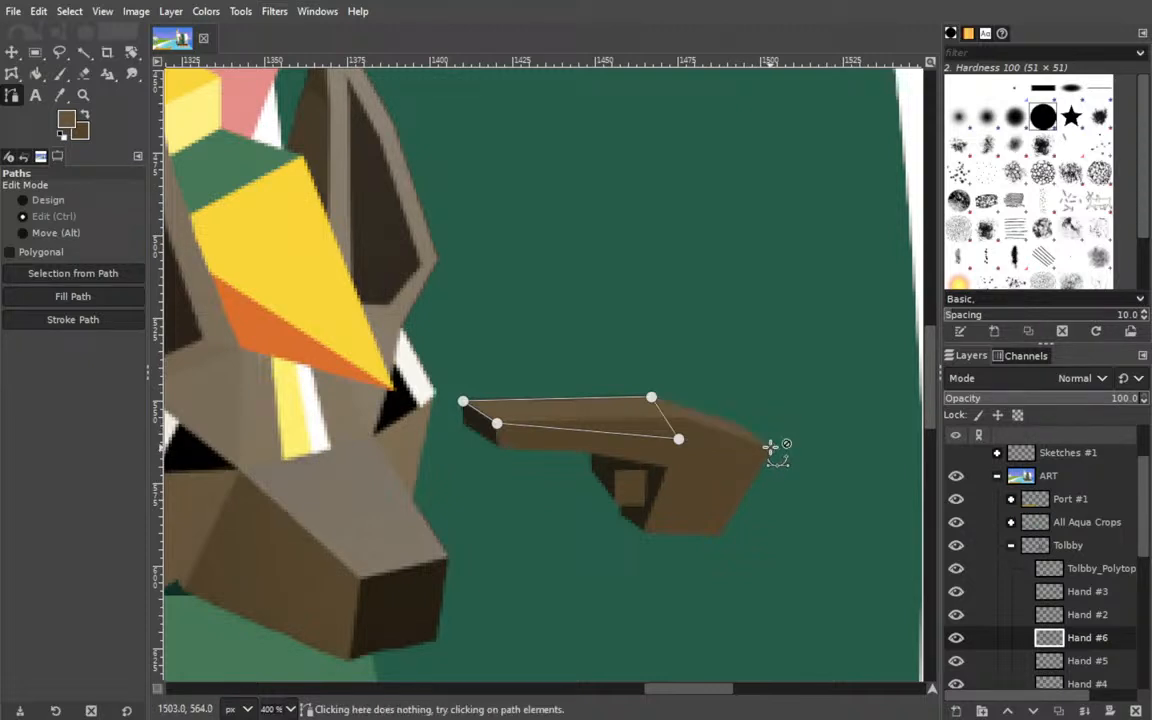
left_click_drag(680, 440, 690, 418)
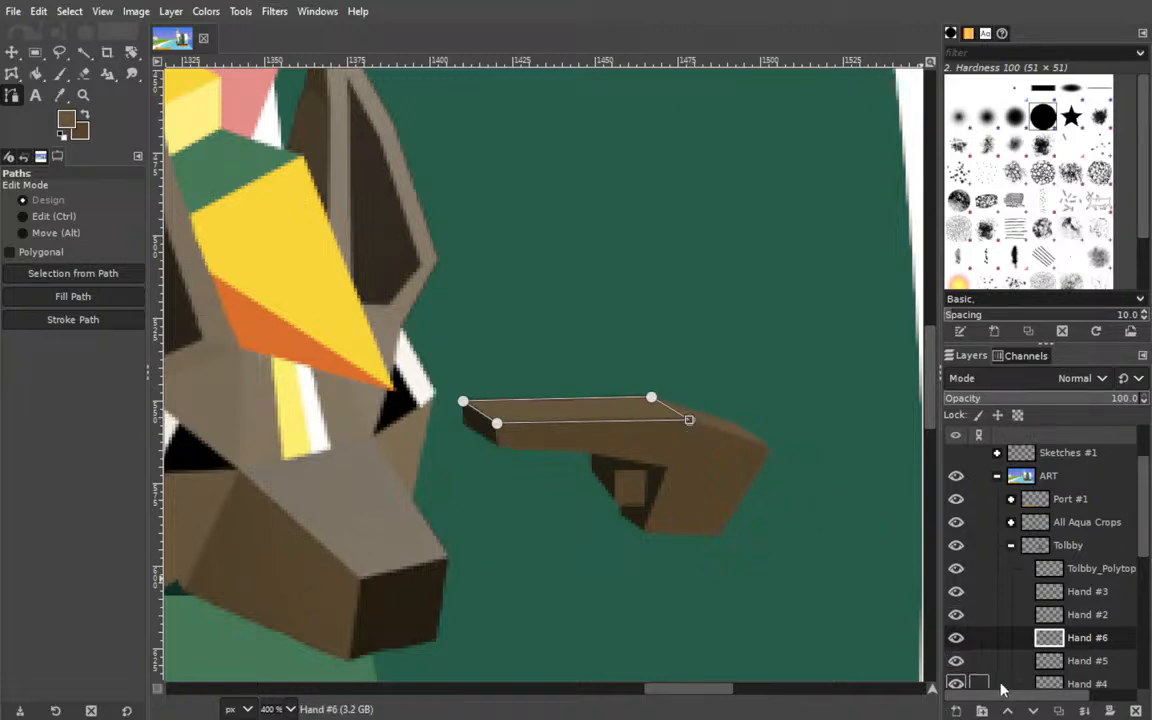
left_click(956, 711, "shift")
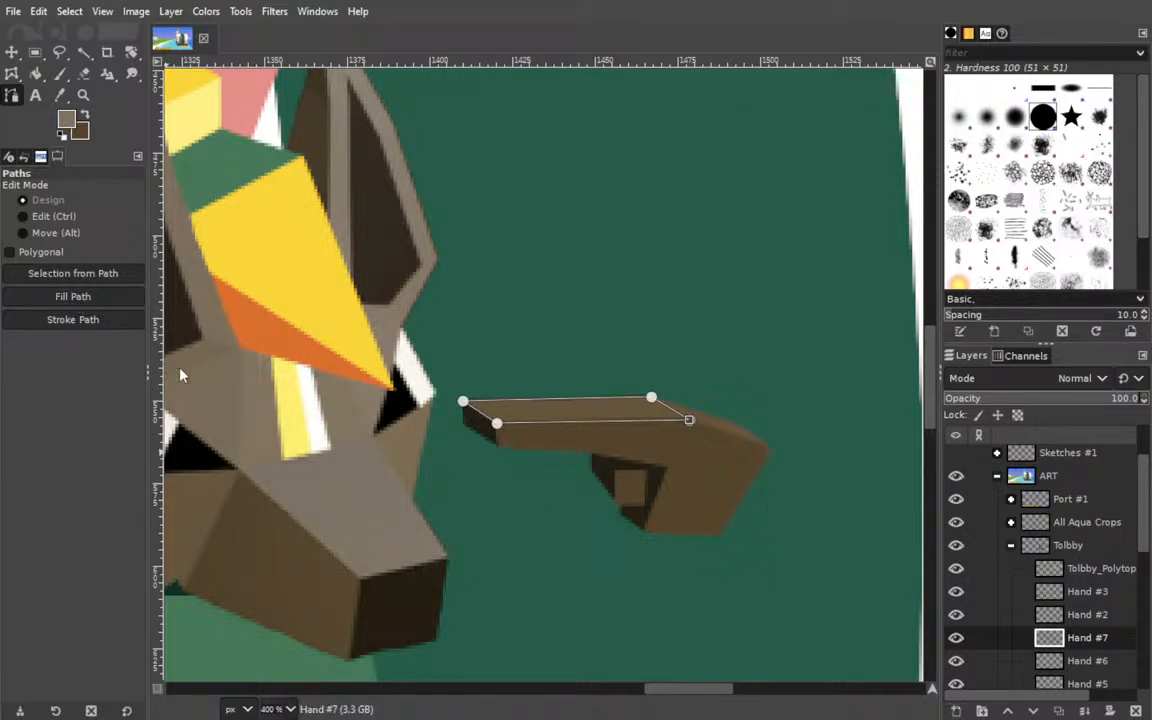
left_click(181, 378)
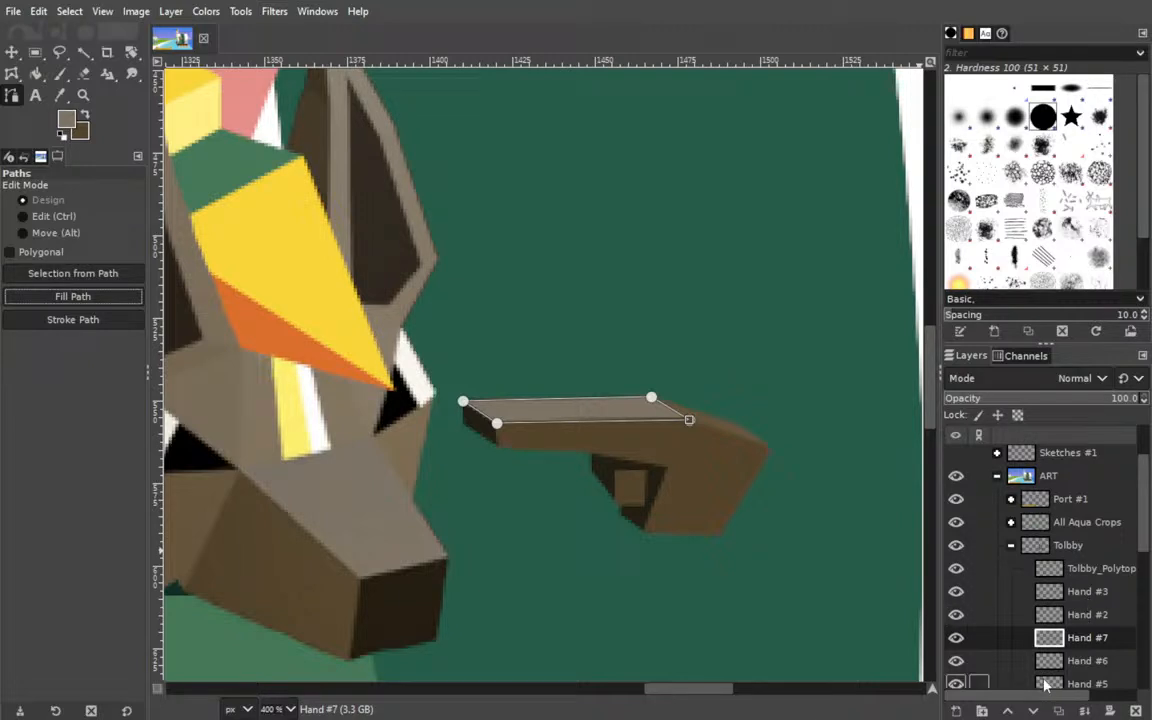
Add a new layer above Hand #3, draw a closed eight-sided path around the side face of the finger and palm, and fill it.
left_click(1077, 593)
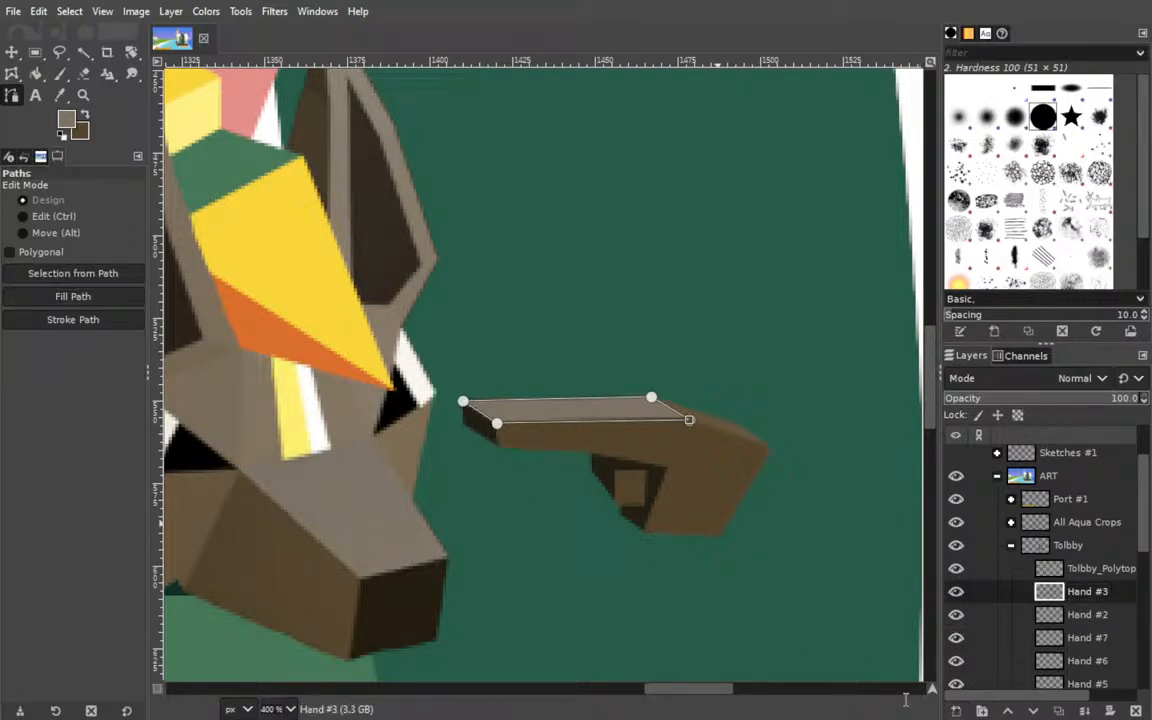
left_click(956, 711, "shift")
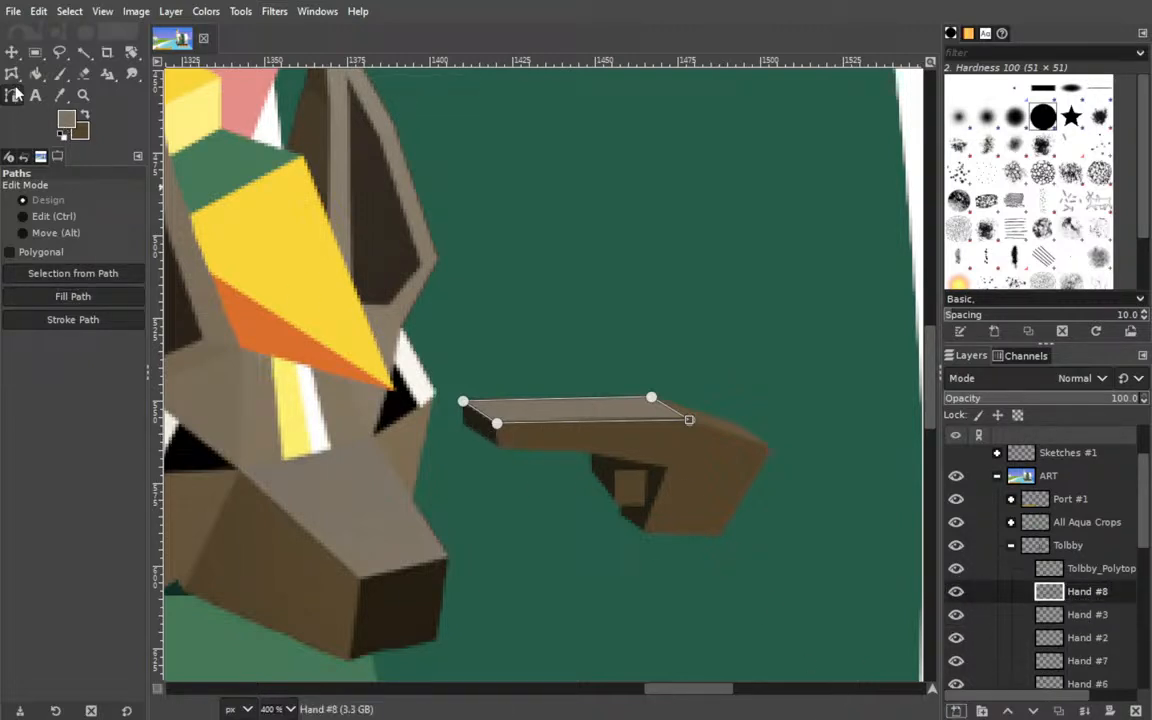
left_click(12, 54)
left_click(13, 97)
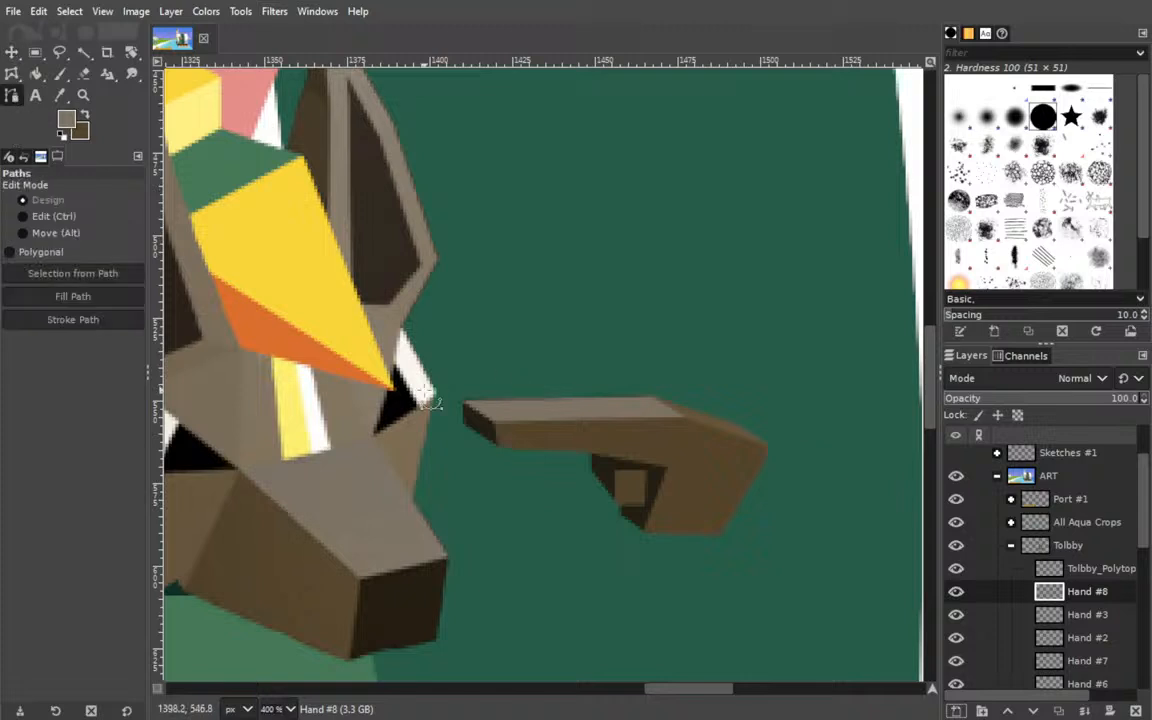
left_click(496, 421)
left_click(684, 418)
left_click(771, 447)
left_click(720, 536)
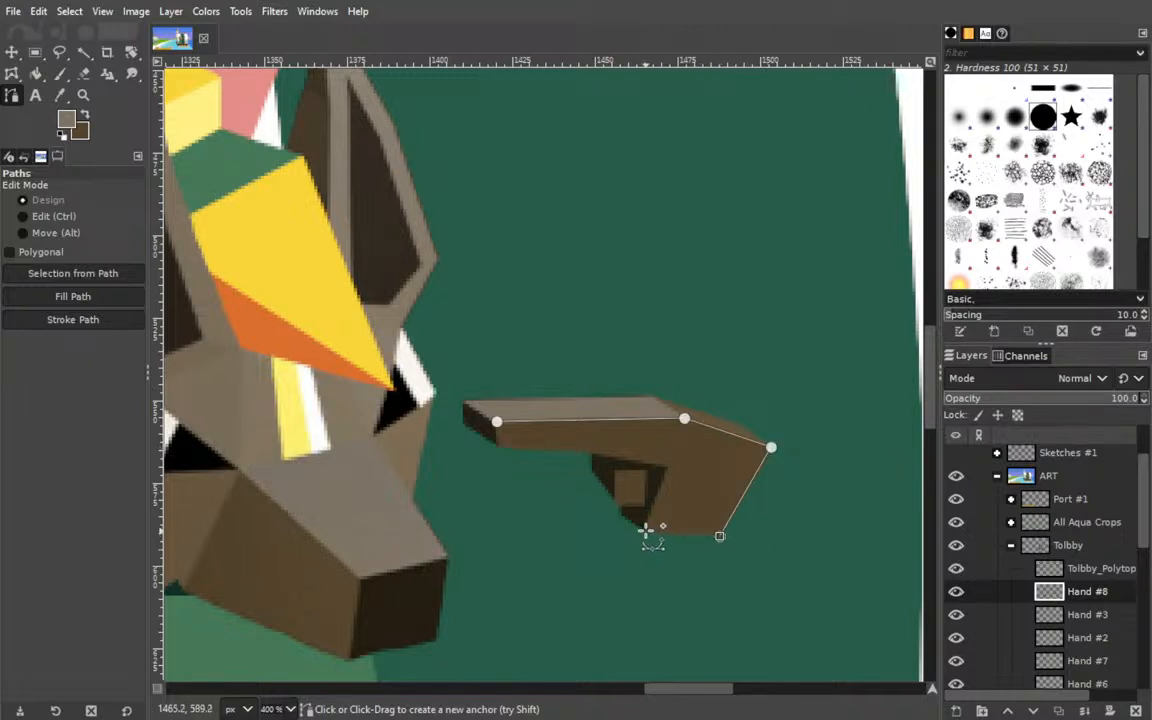
left_click(644, 532)
left_click(666, 469)
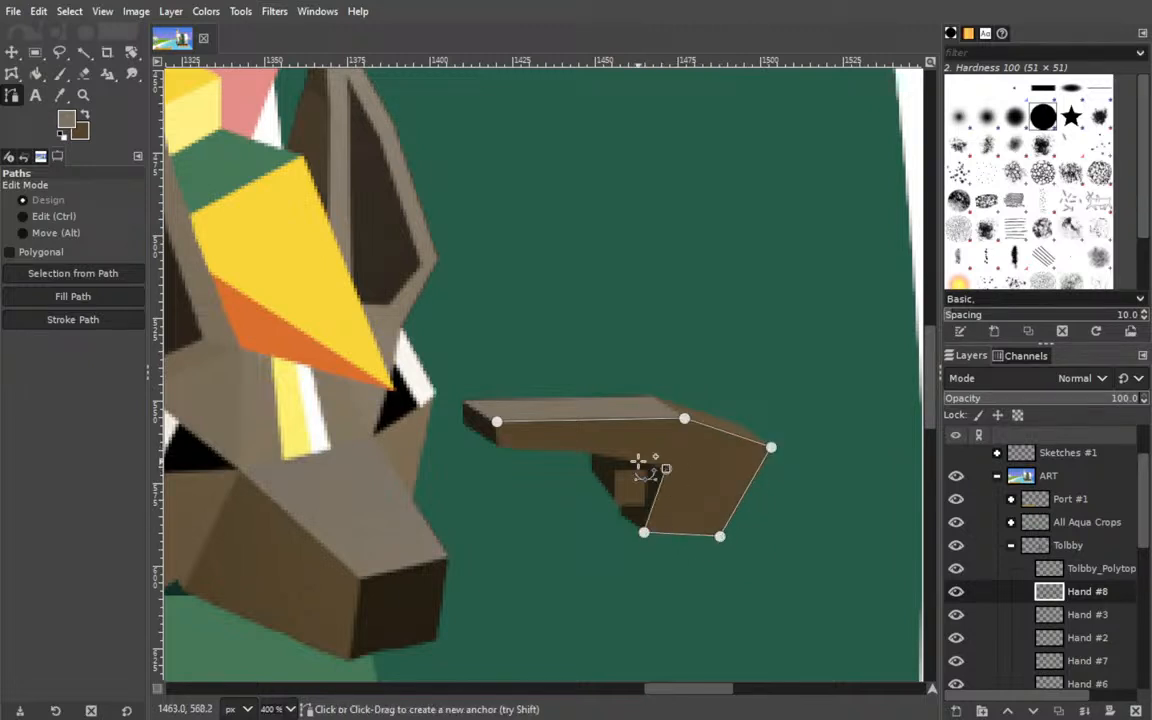
left_click(592, 453)
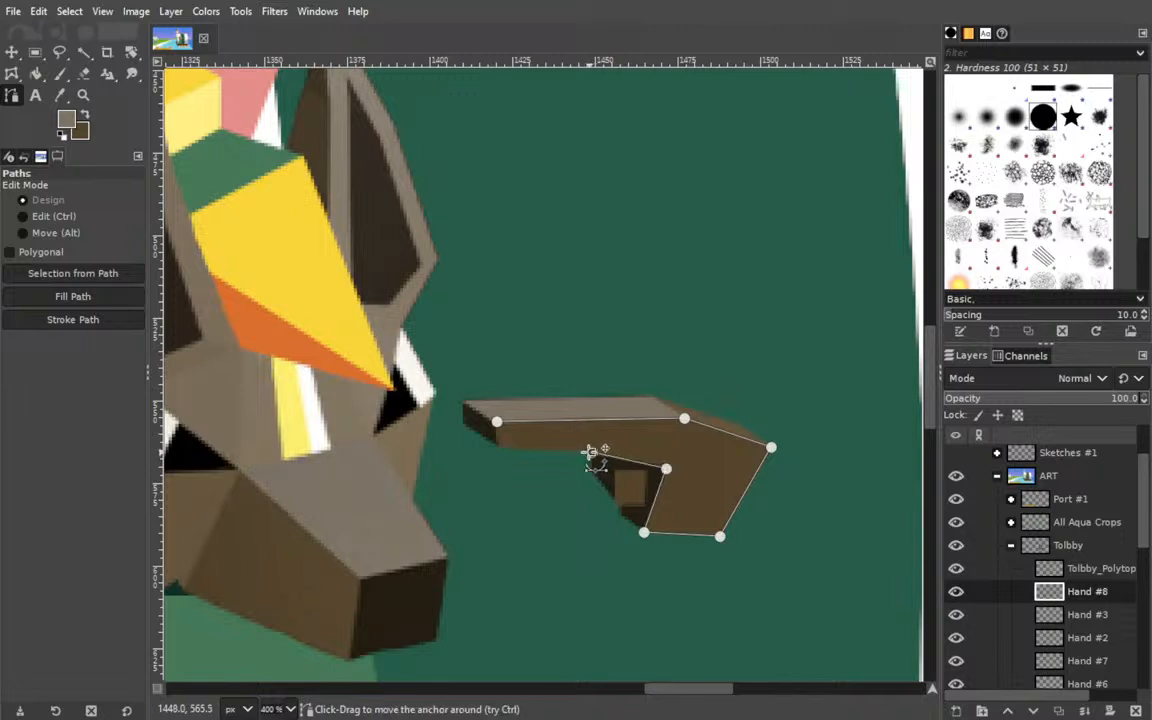
left_click(498, 448)
left_click(497, 421)
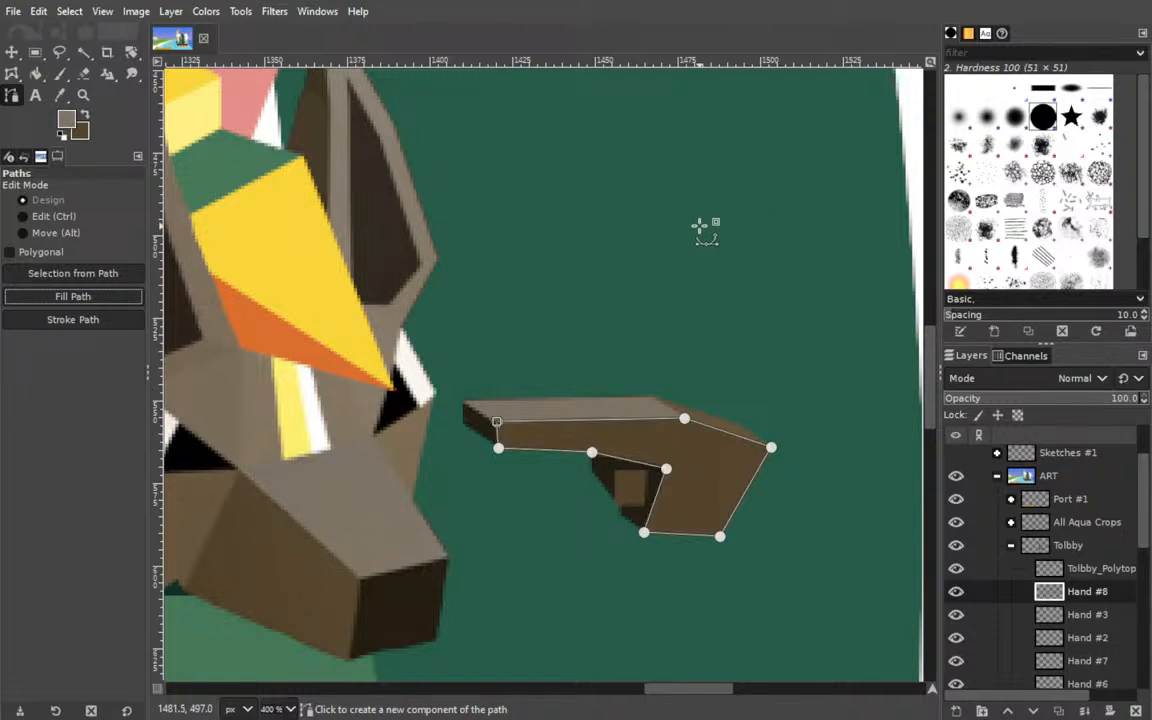
Link the hand's layers from Hand #8 down to Hand copy and move the pointing hand up and left against the jackal's head.
left_click(12, 51)
scroll(1052, 565, "down", 3)
scroll(1052, 565, "down", 2)
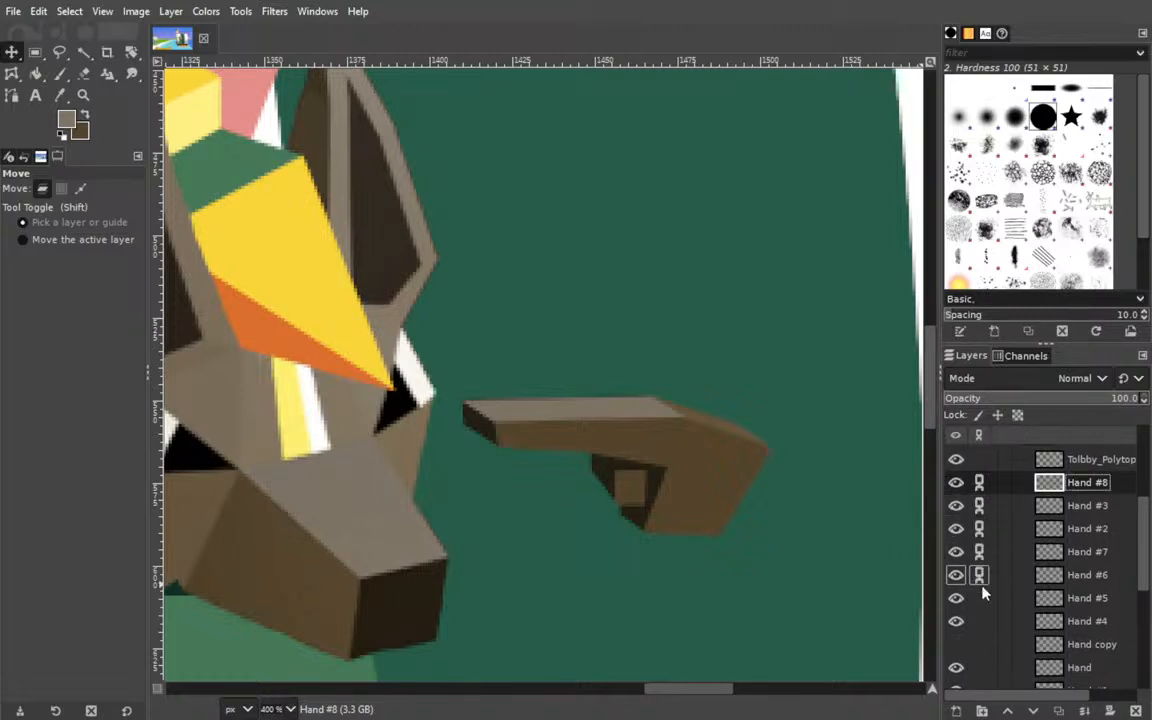
scroll(998, 615, "down", 5)
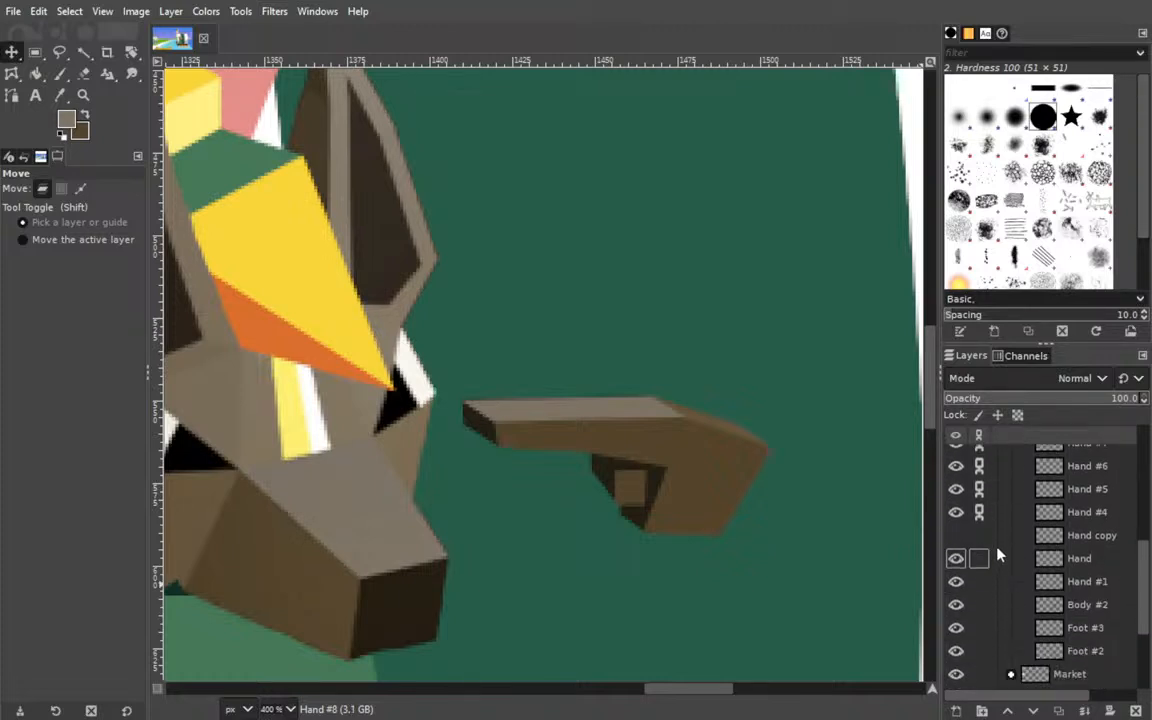
left_click(984, 538)
left_click(274, 630)
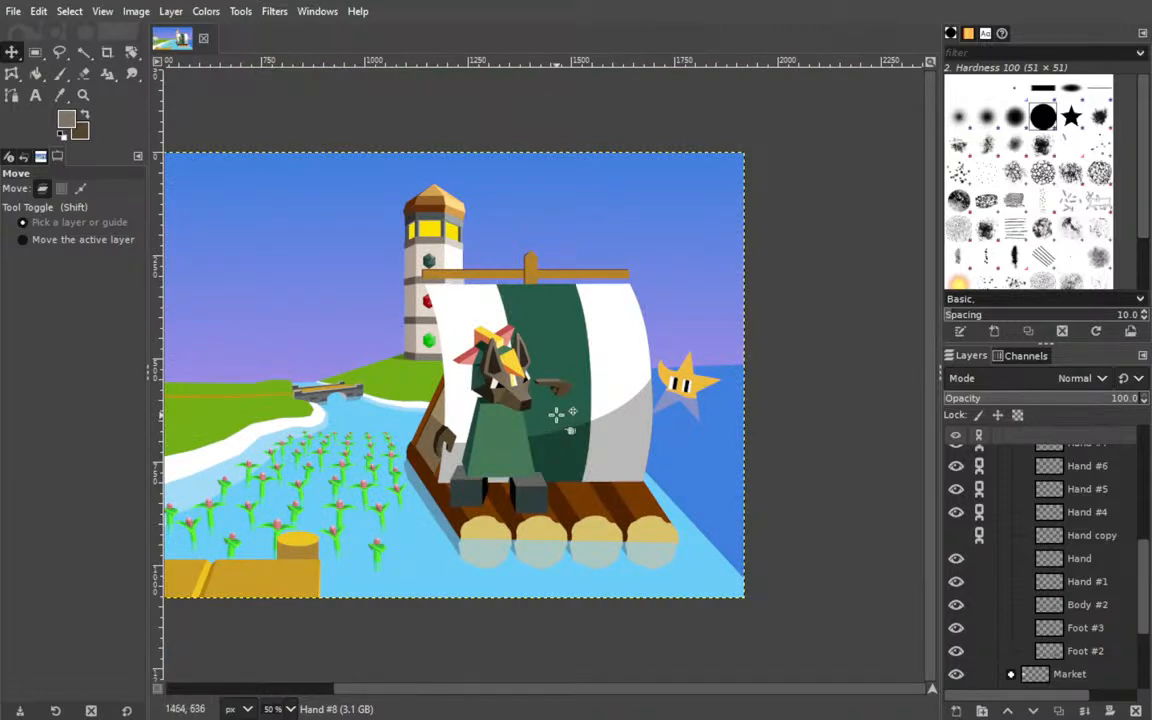
left_click_drag(561, 387, 549, 374)
Move the Tolbby_Polytopia_Head.png layer down the stack to between Hand #1 and Body #2.
scroll(1050, 520, "up", 5)
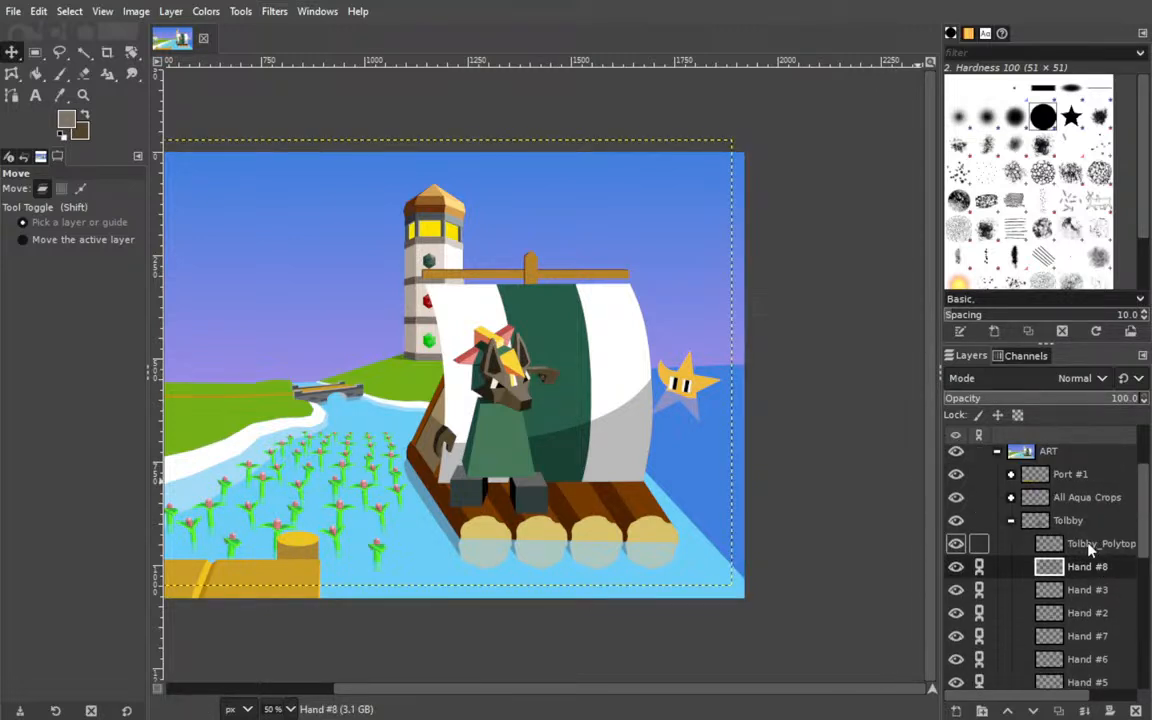
left_click(1093, 543)
scroll(1085, 640, "down", 1)
scroll(1095, 688, "down", 3)
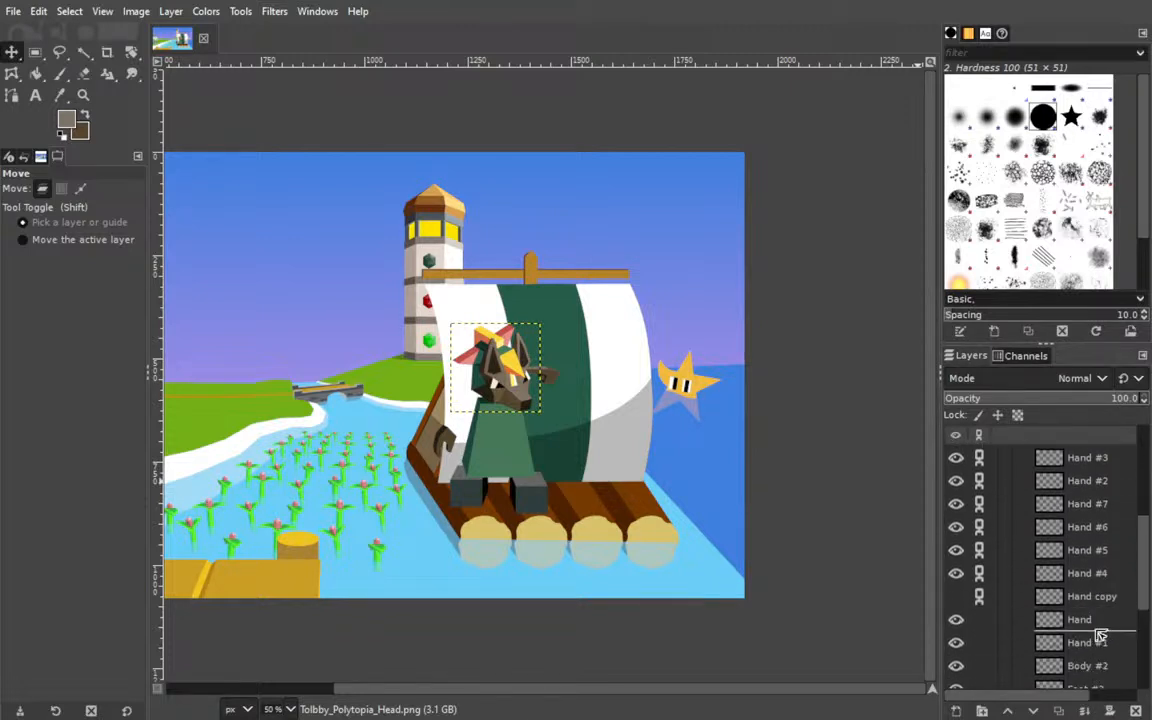
scroll(1102, 665, "down", 1)
left_click_drag(1097, 651, 1097, 648)
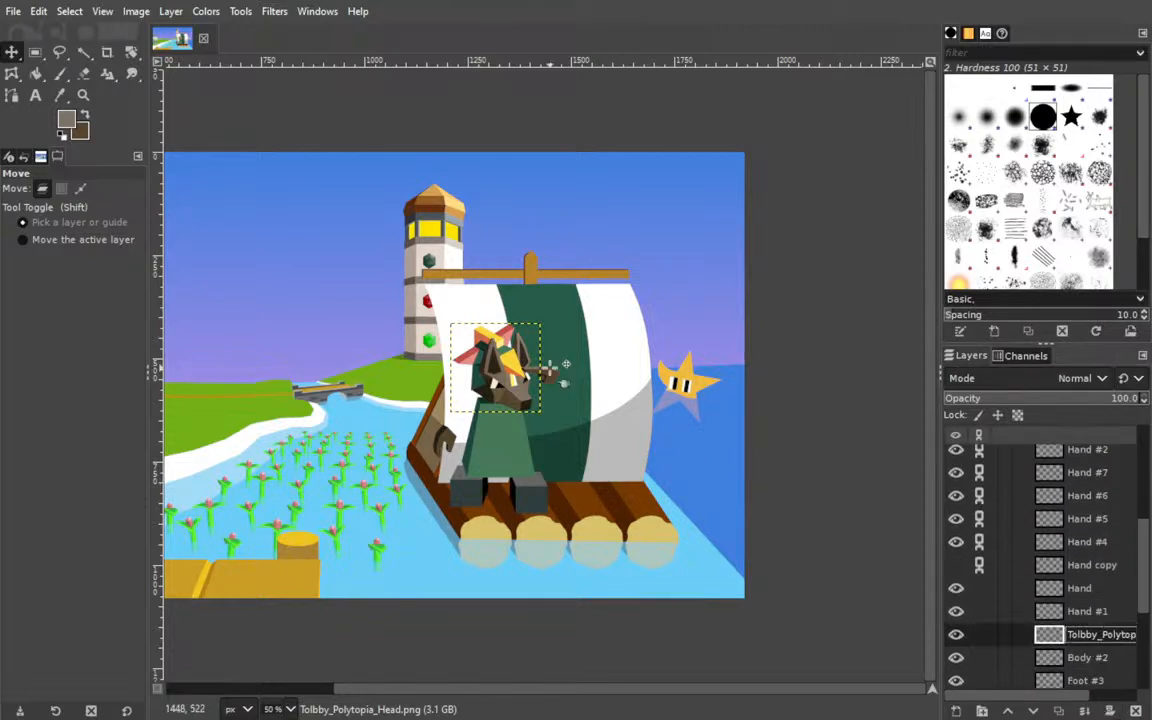
scroll(1092, 553, "up", 5)
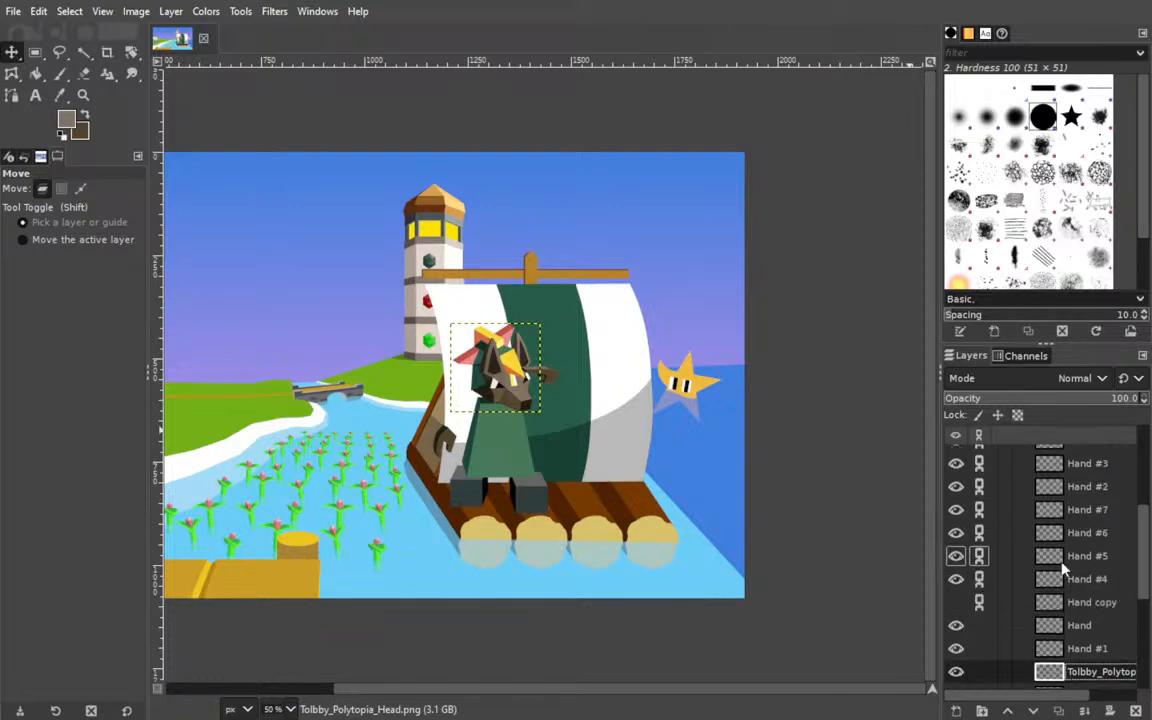
Nudge the linked hand layers slightly up and left so the fingertip overlaps the jackal's yellow headdress, and save the image.
left_click(1085, 587)
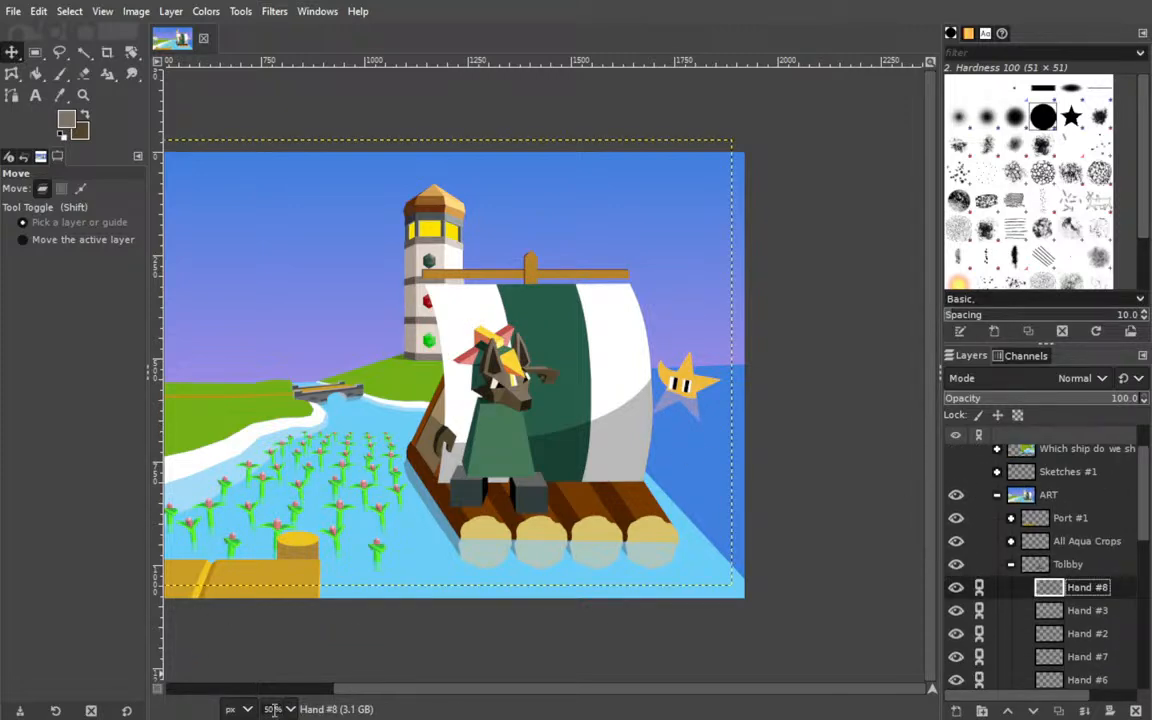
key("2")
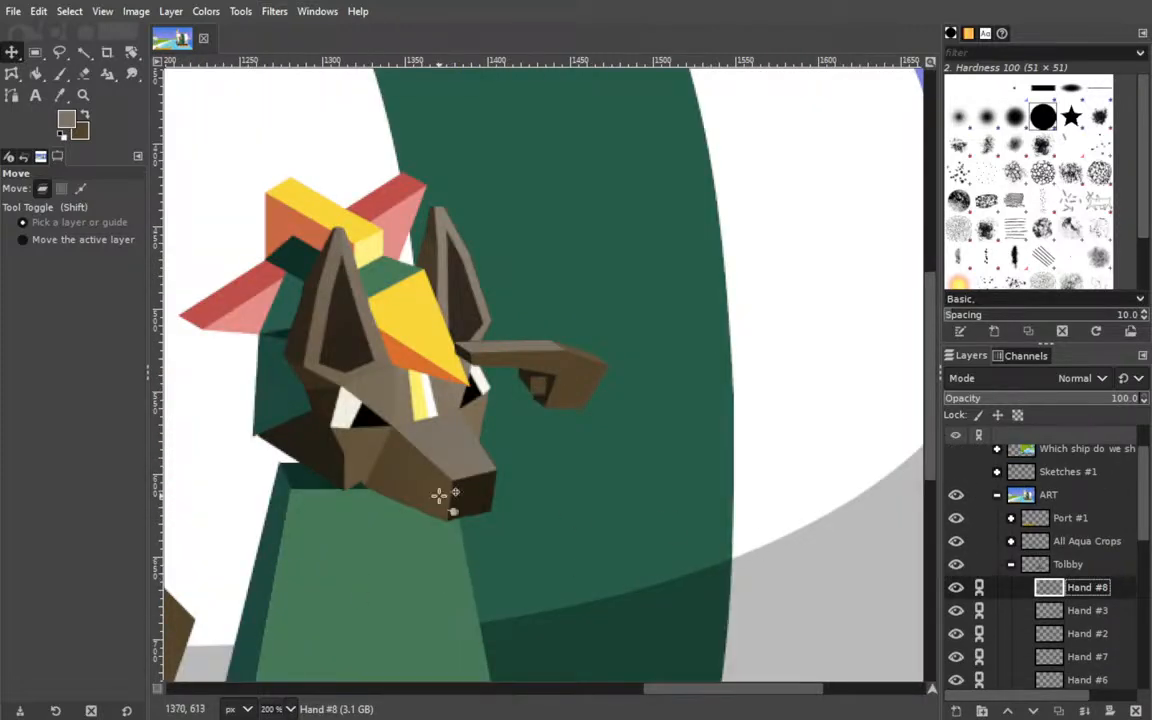
left_click_drag(252, 495, 480, 483)
left_click_drag(808, 368, 788, 351)
left_click(789, 350)
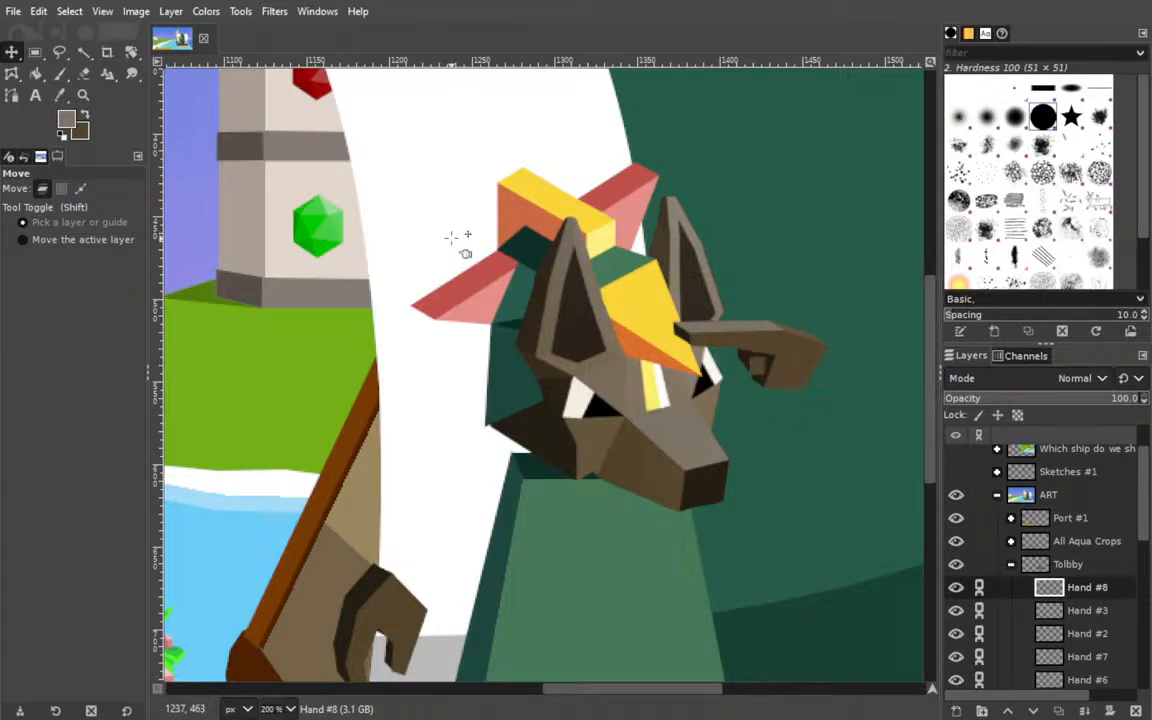
key("shift+2")
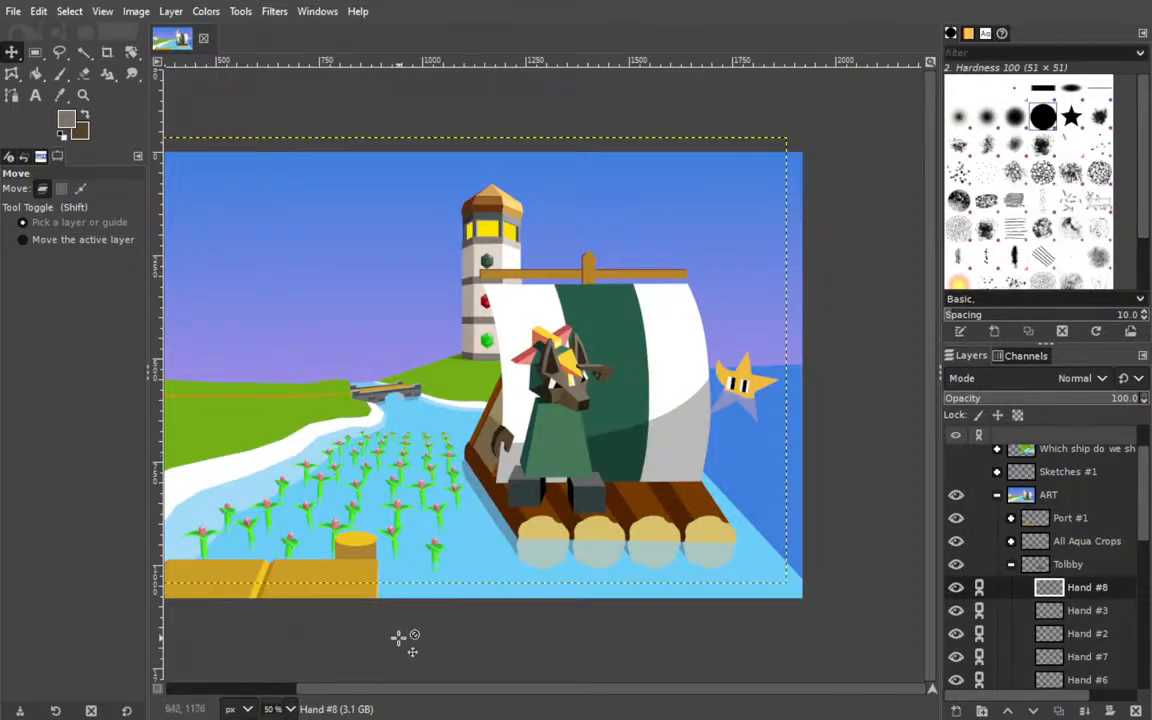
key("ctrl+s")
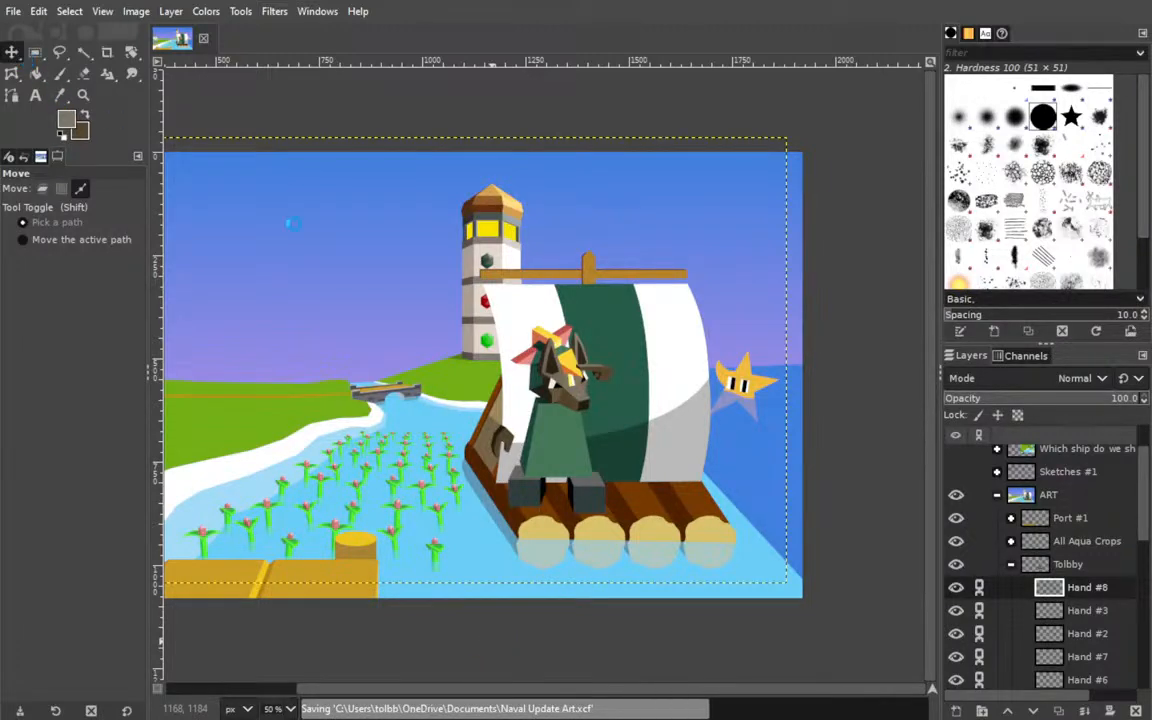
Unlink all the hand layers from Hand #8 to Hand copy and save the image.
left_click(987, 588)
left_click(986, 611)
left_click(986, 634)
scroll(988, 594, "down", 3)
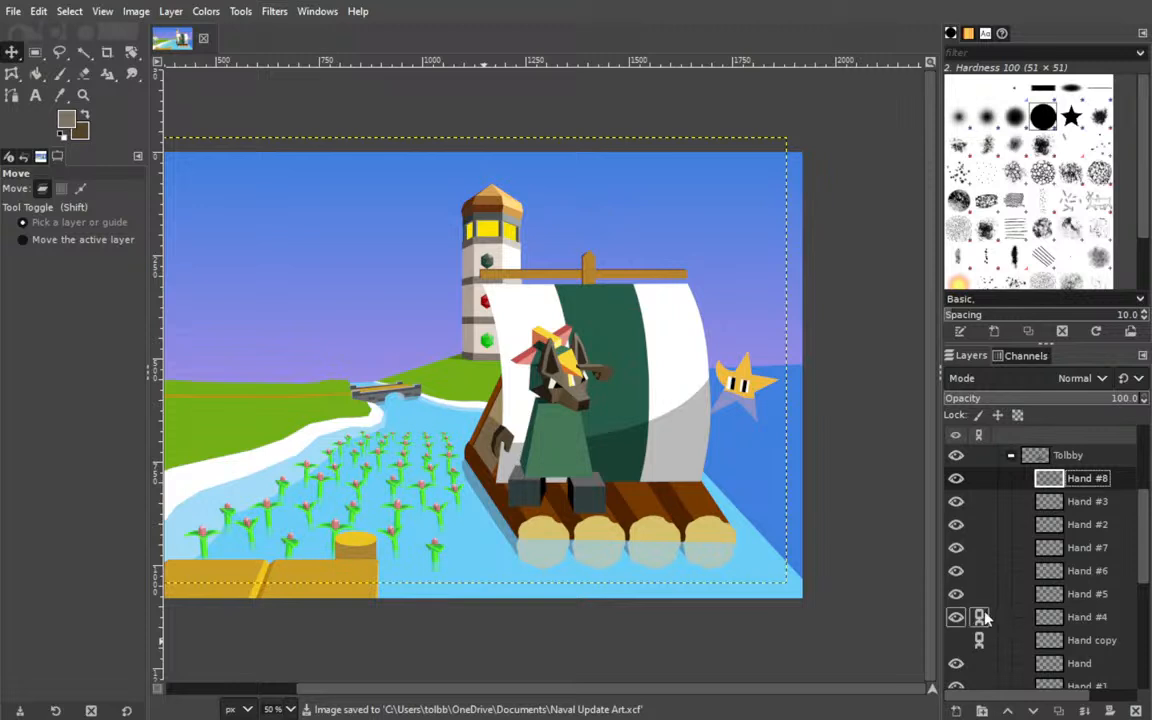
left_click(1048, 640)
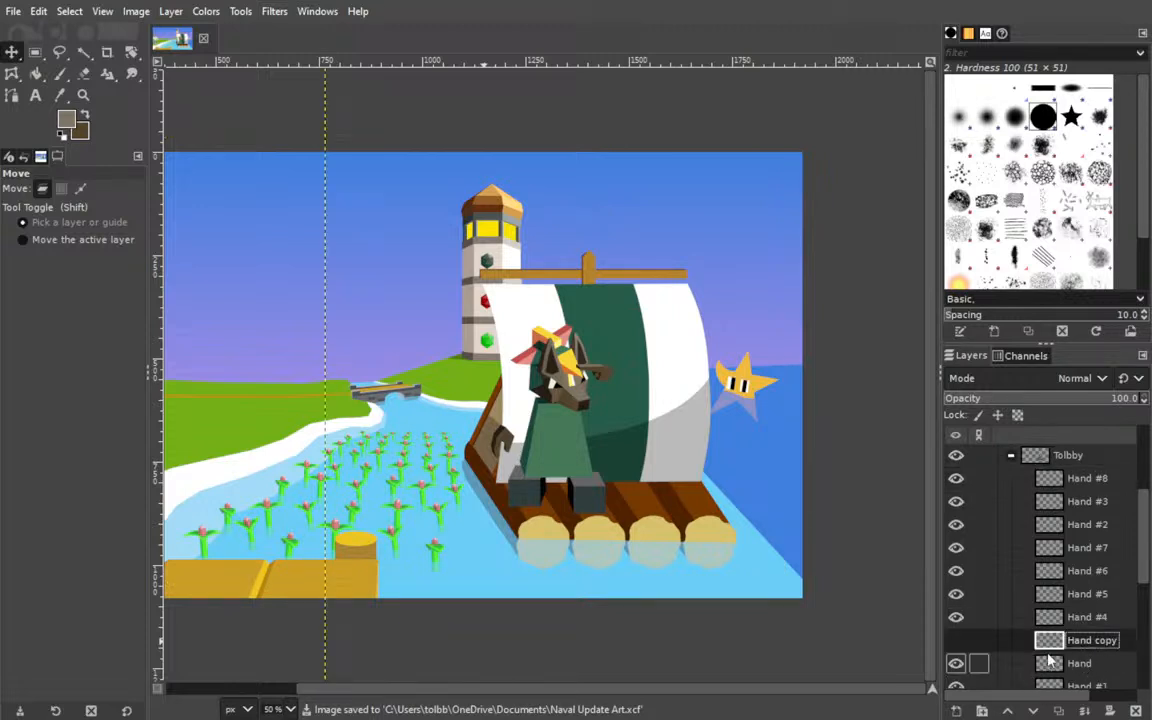
key("ctrl+s")
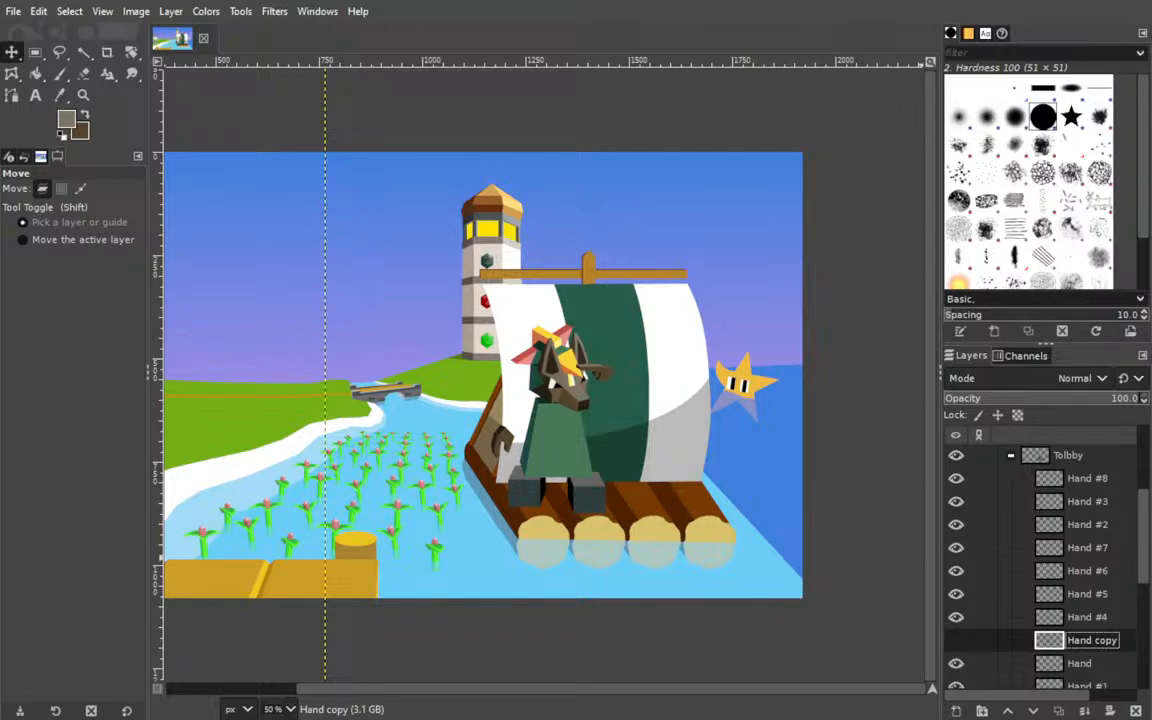
Collapse the Tolbby layer group and duplicate it.
left_click(290, 598)
left_click_drag(382, 543, 383, 457)
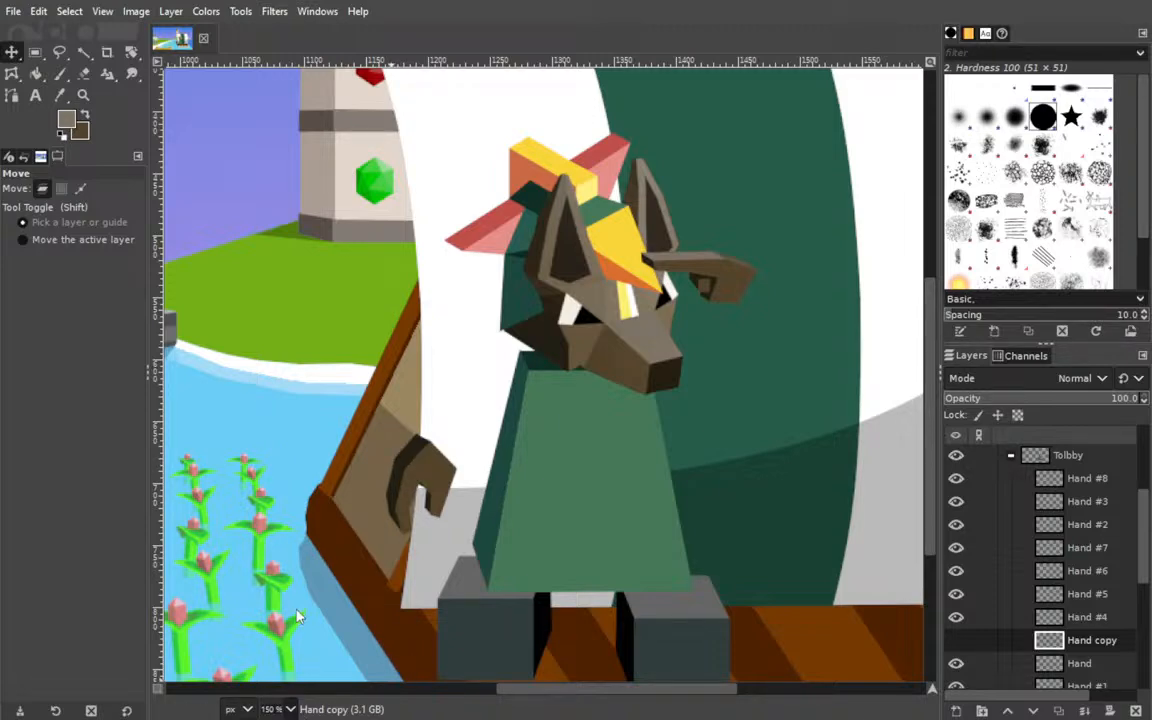
left_click_drag(341, 464, 476, 448)
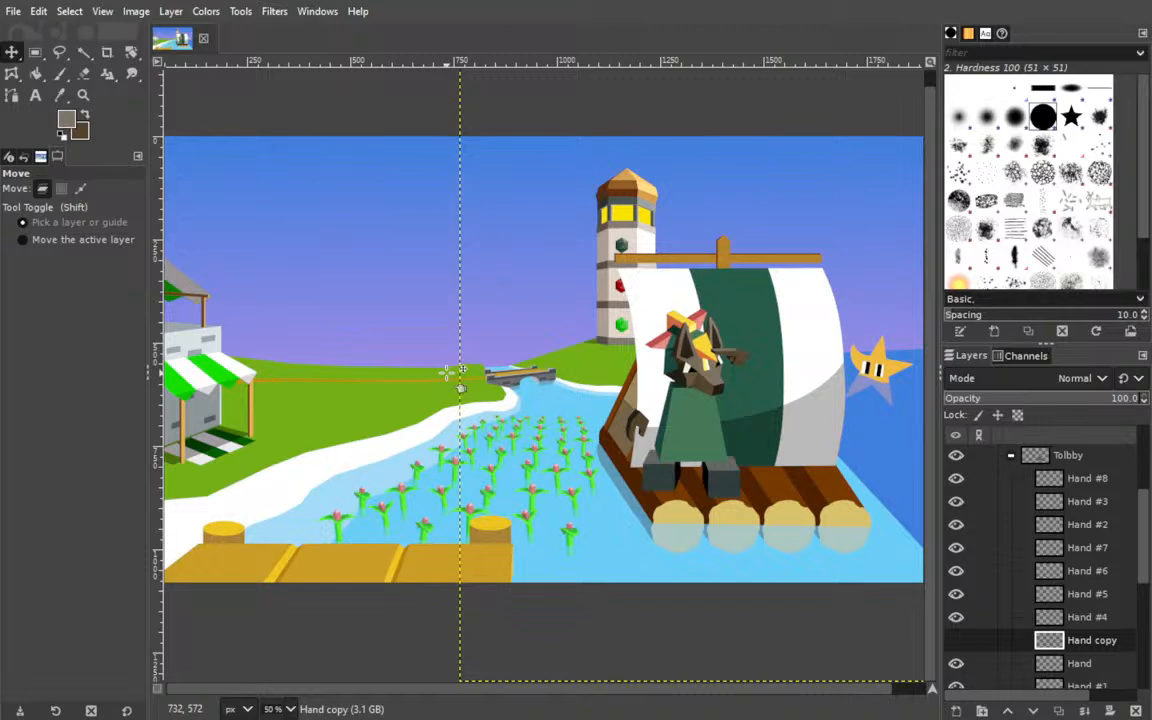
left_click(1010, 455)
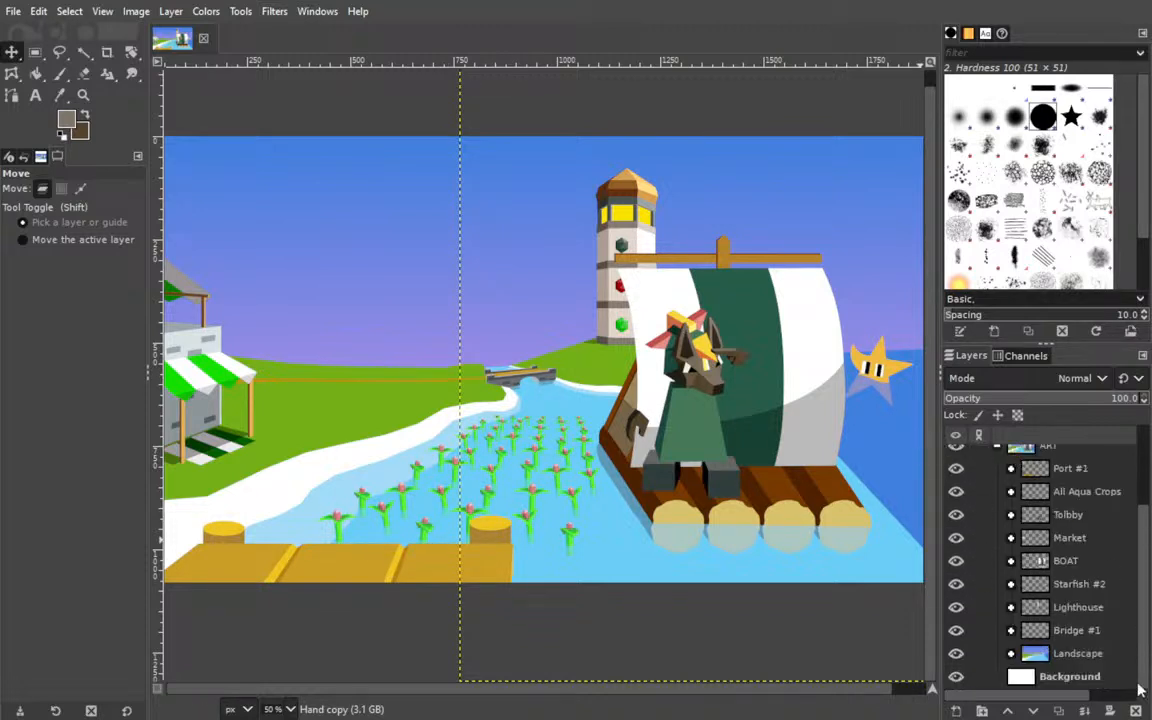
left_click(1068, 515)
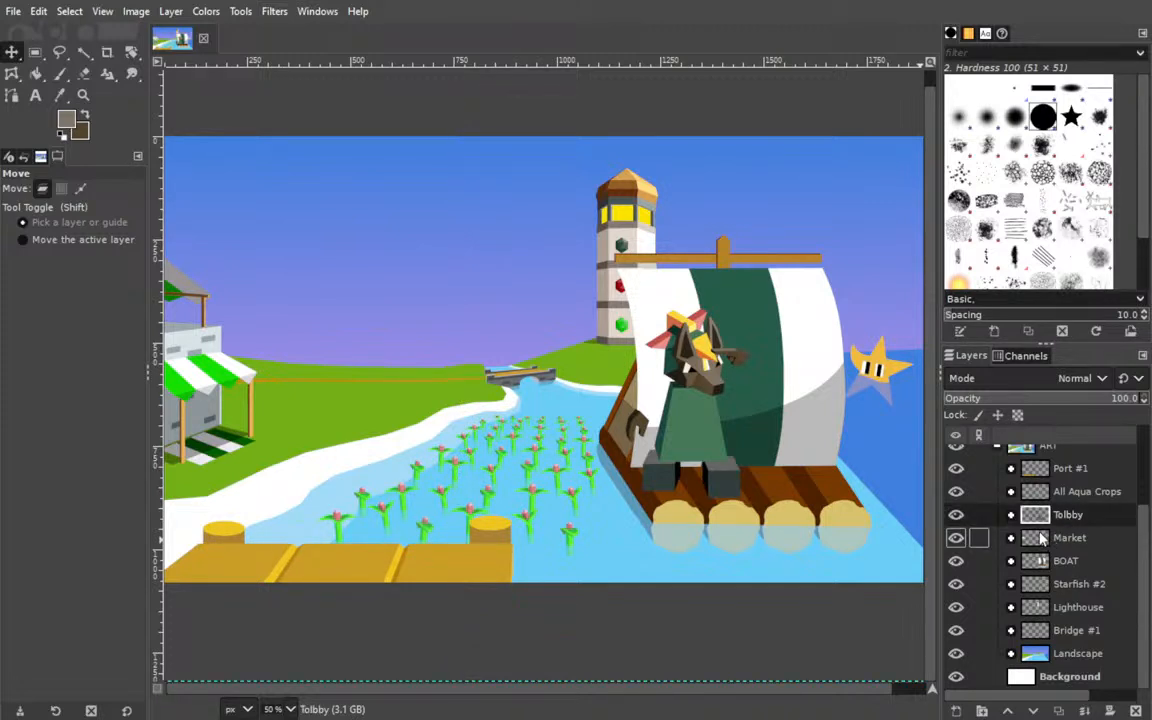
left_click(1062, 710)
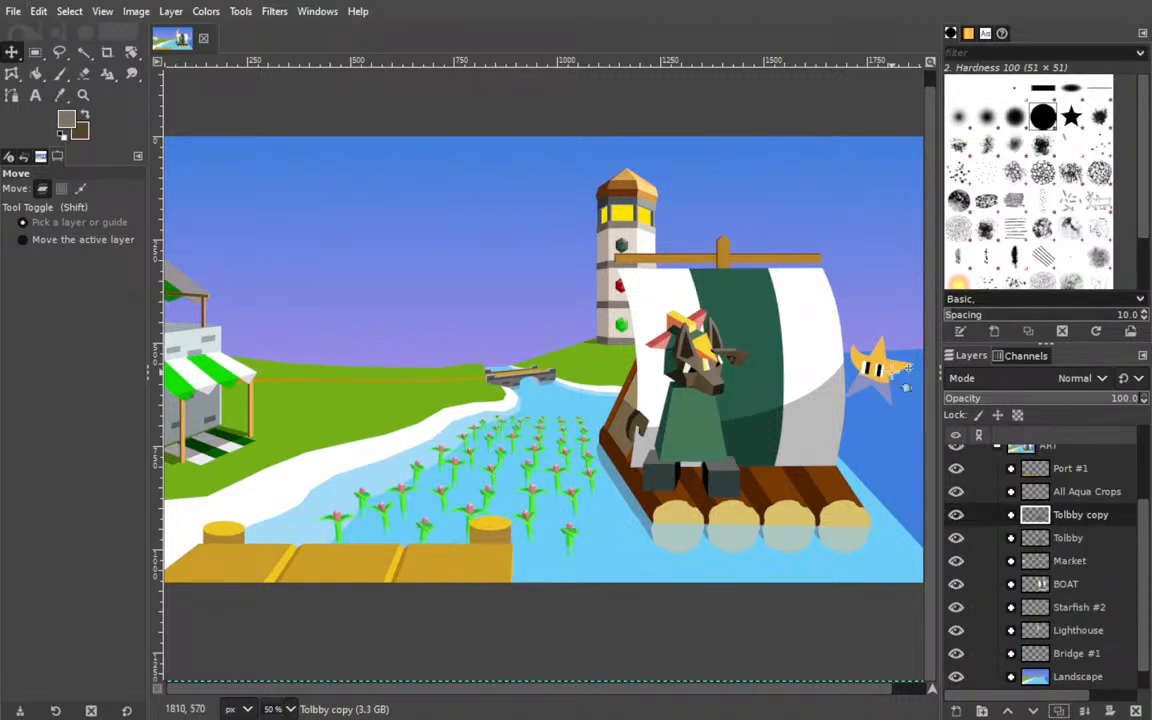
Merge the pointing hand's layers inside the Tolbby copy group down into Hand #17, starting from Hand #9.
left_click(1011, 515)
left_click(1049, 537)
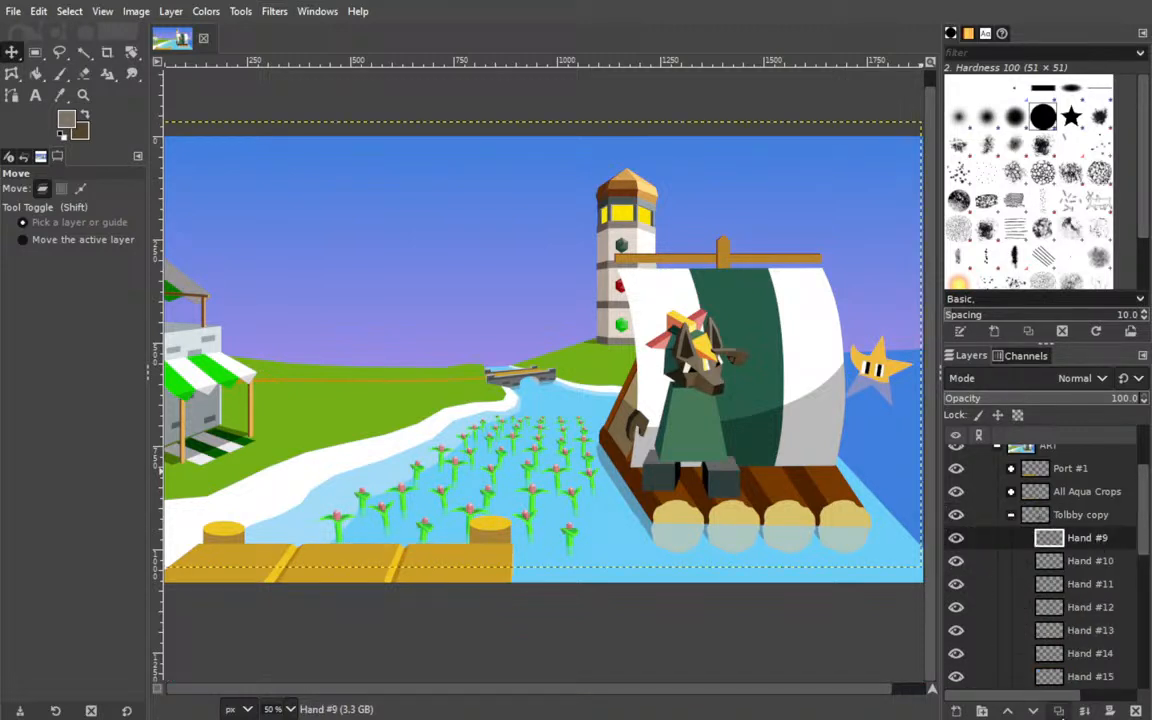
left_click(1082, 710)
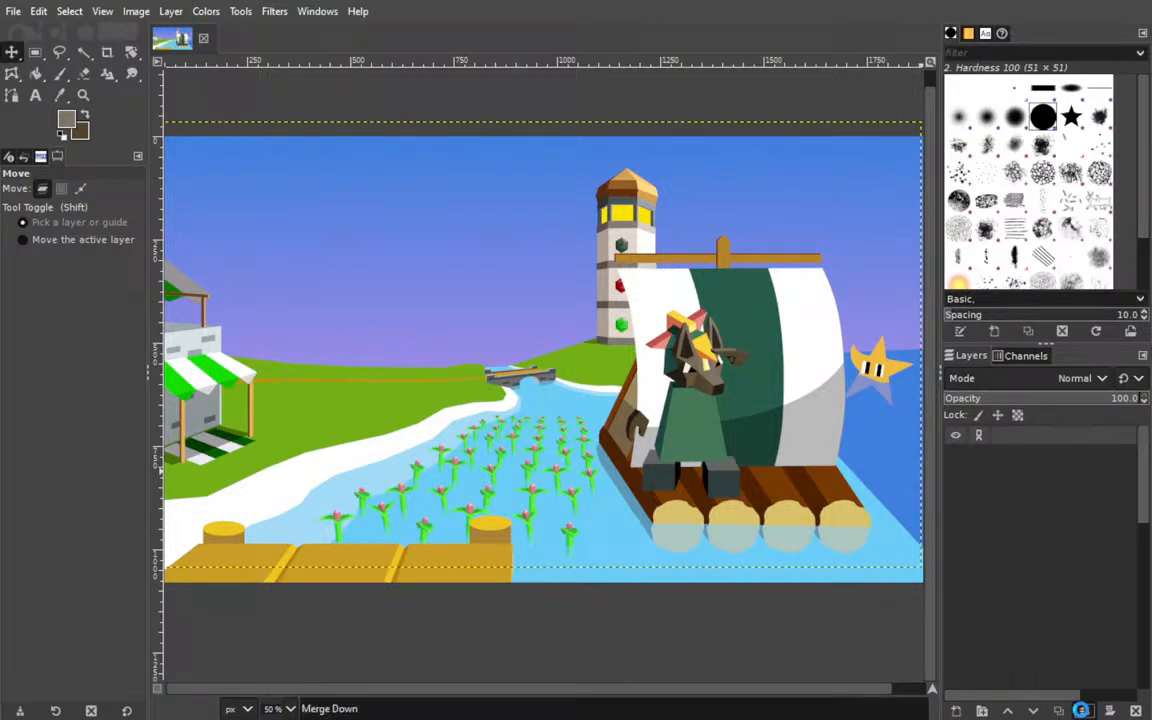
left_click(1084, 710)
left_click(1084, 710)
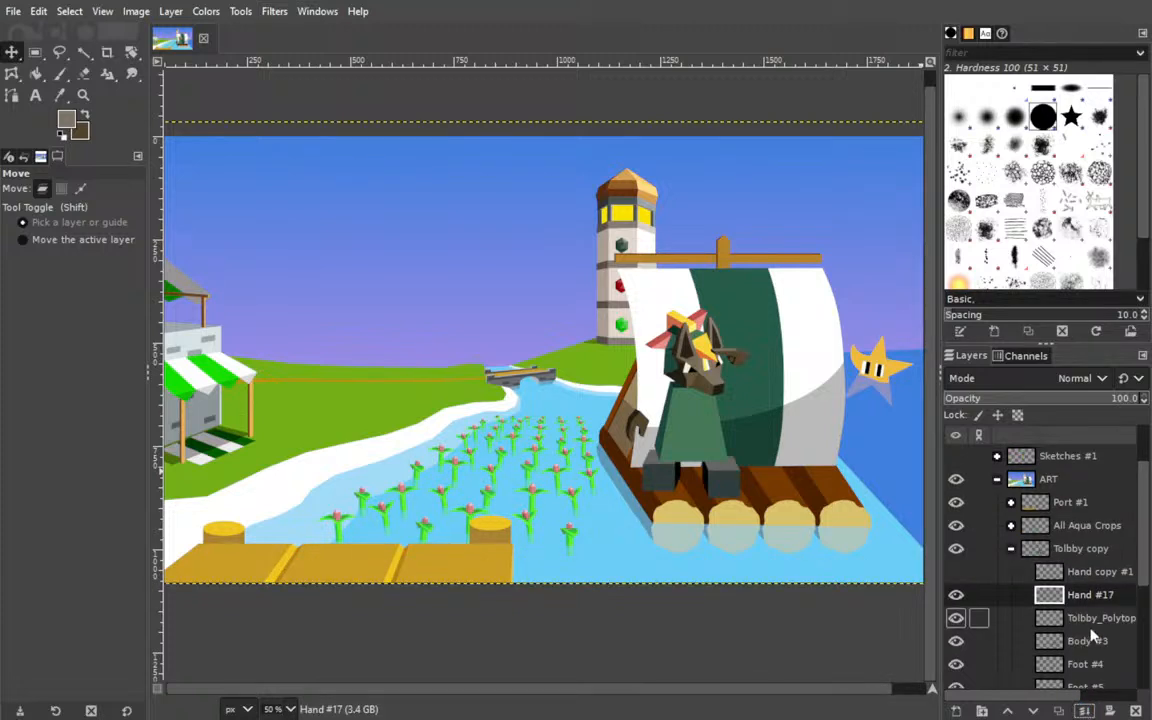
Merge Hand #17 down through the head, body and foot layers into Foot #5.
left_click(1098, 571)
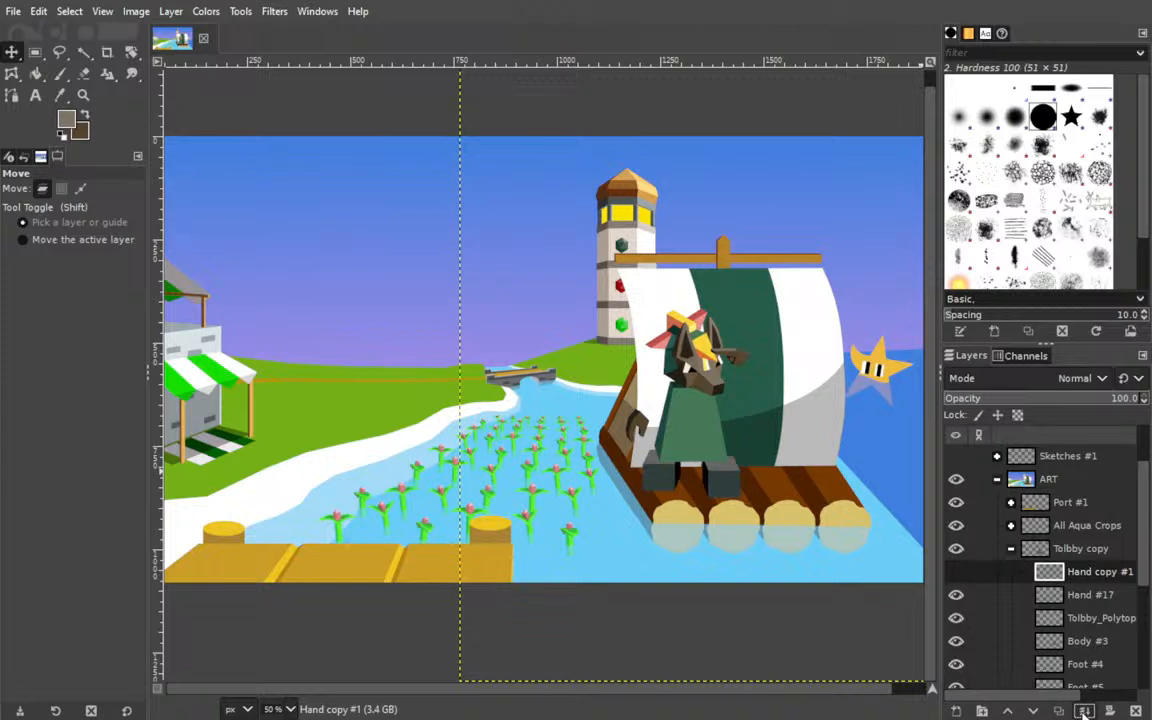
left_click(1090, 596)
left_click(1084, 710)
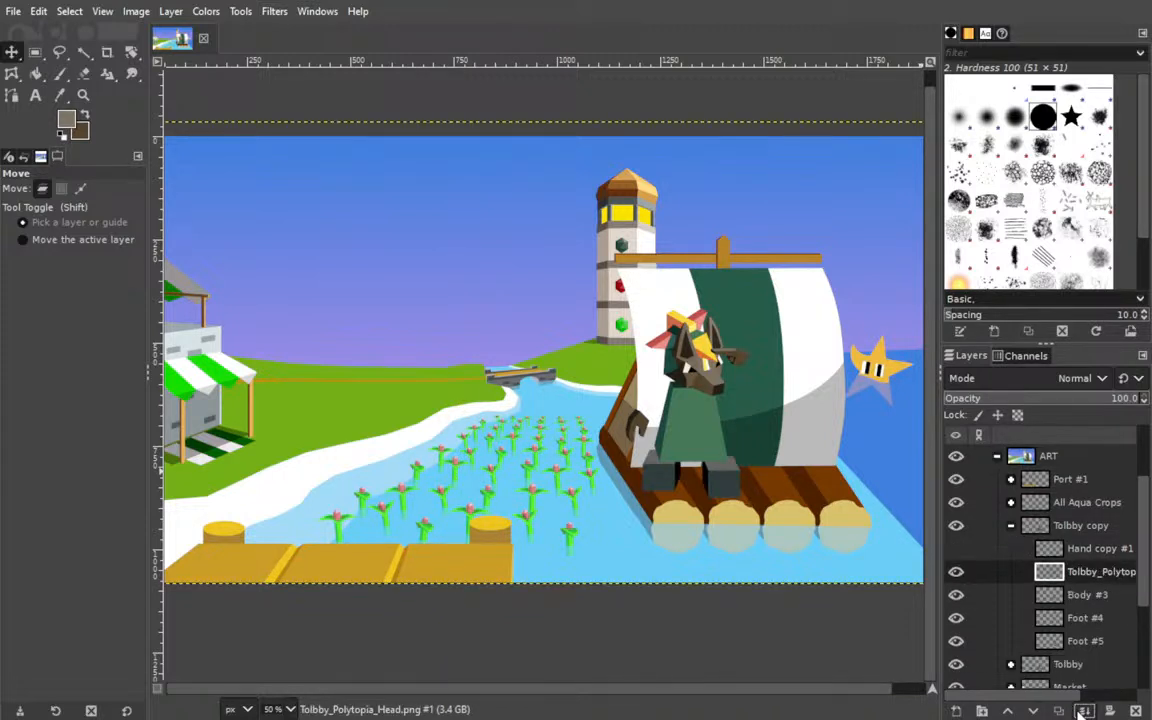
left_click(1084, 710)
left_click(1084, 710)
left_click(1084, 710)
Delete the Hand copy #1 layer from the Tolbby copy group.
left_click(1075, 505)
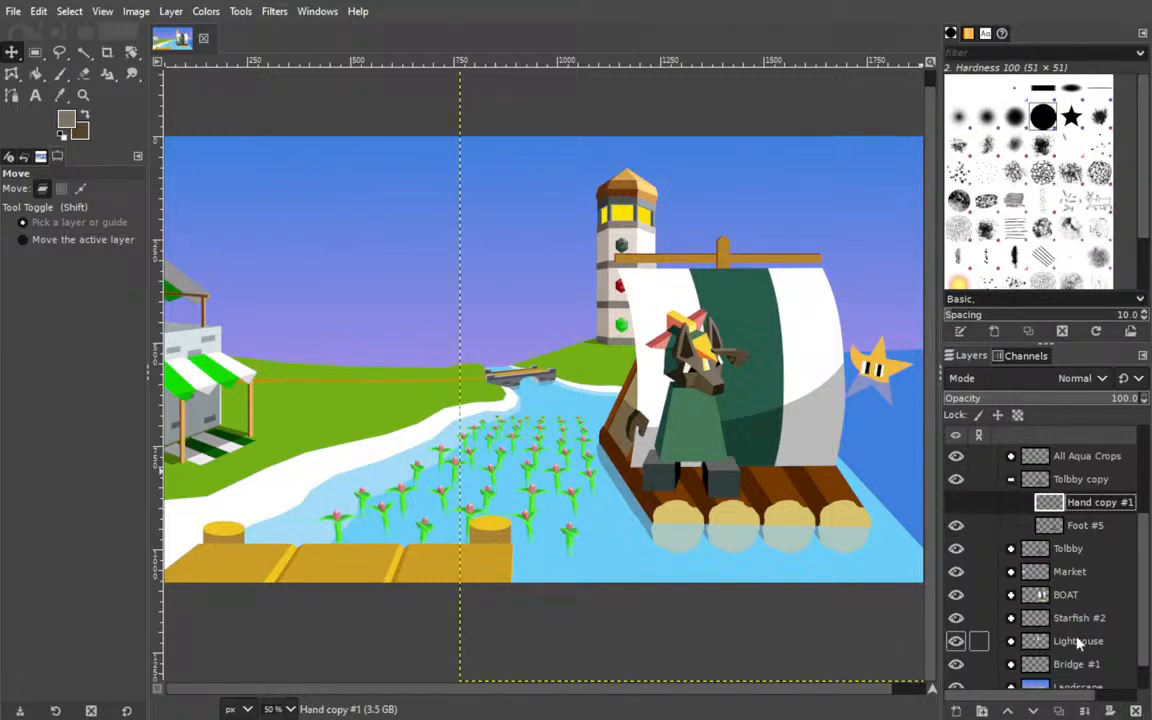
left_click(956, 503)
left_click(1136, 711)
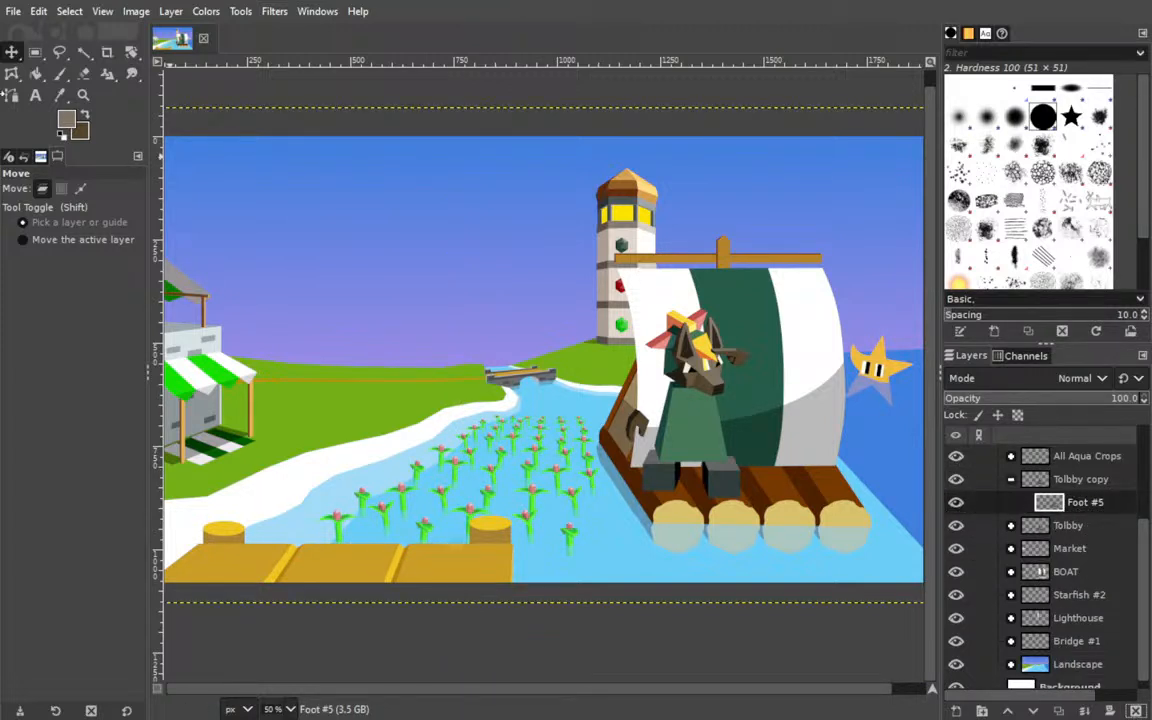
Select the character's whole silhouette on the Foot #5 layer with Fuzzy Select and set the foreground colour to black.
left_click(84, 53)
left_click(690, 425)
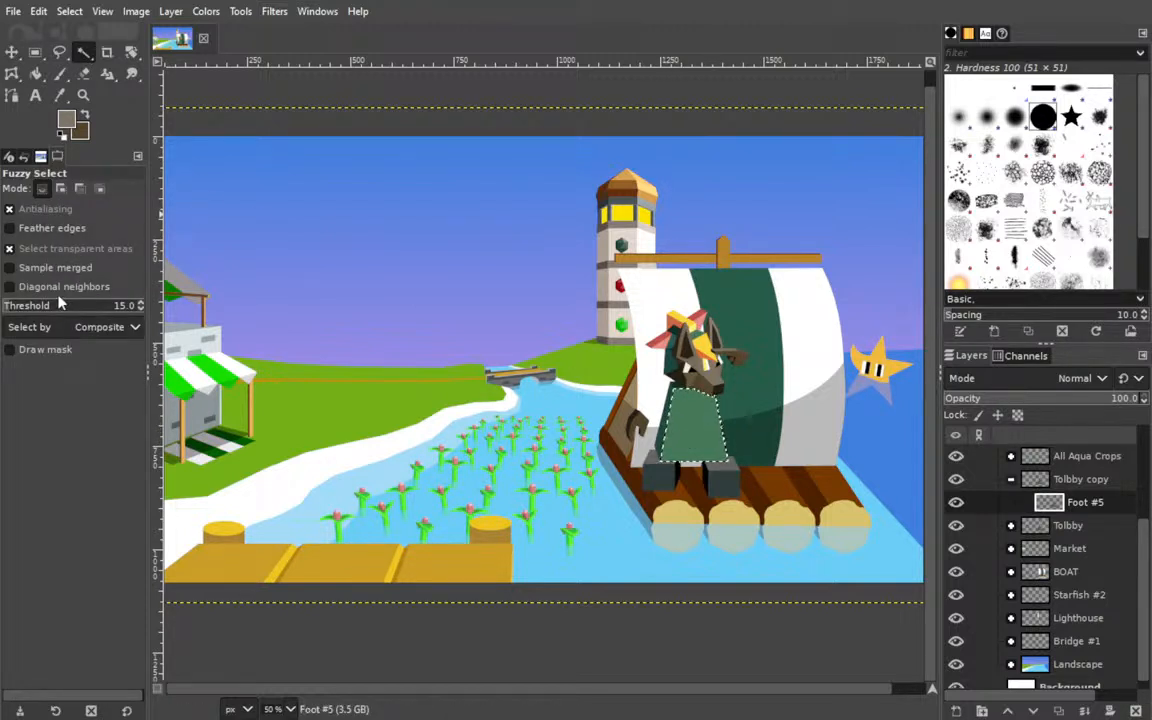
left_click_drag(41, 306, 200, 308)
left_click_drag(72, 309, 1, 309)
left_click(680, 375)
left_click(494, 292)
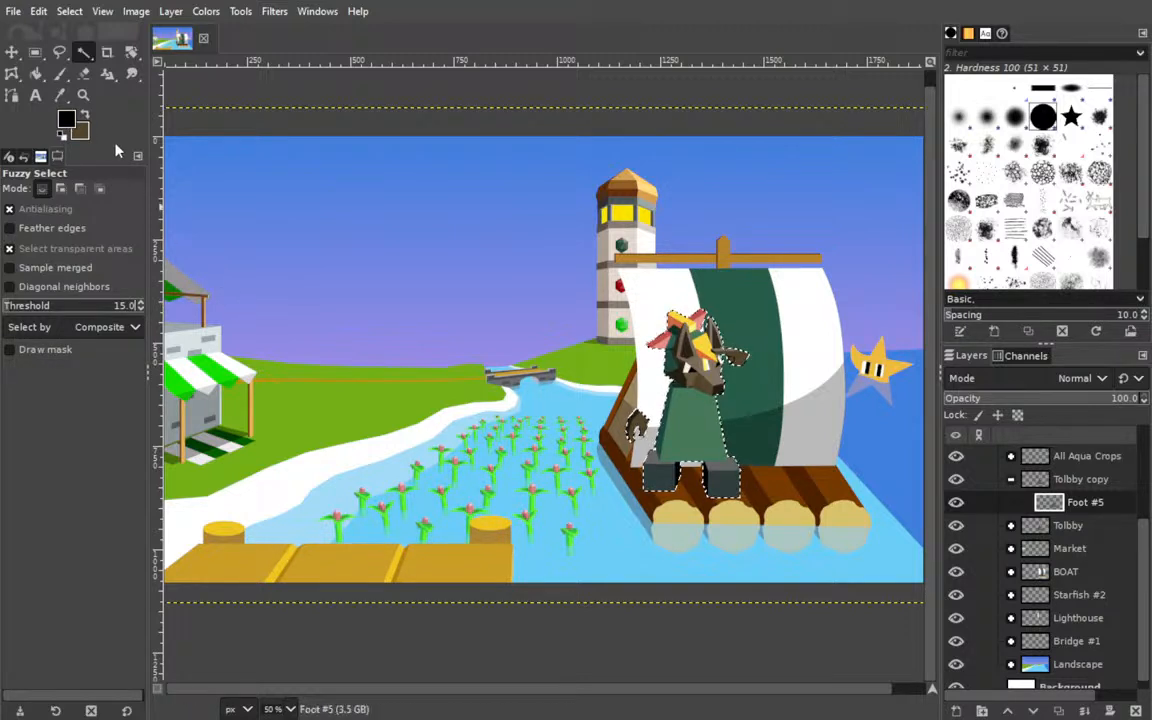
Try a black Bucket Fill on the Foot #5 robe, undo it, and add a new layer above Foot #5.
left_click(37, 74)
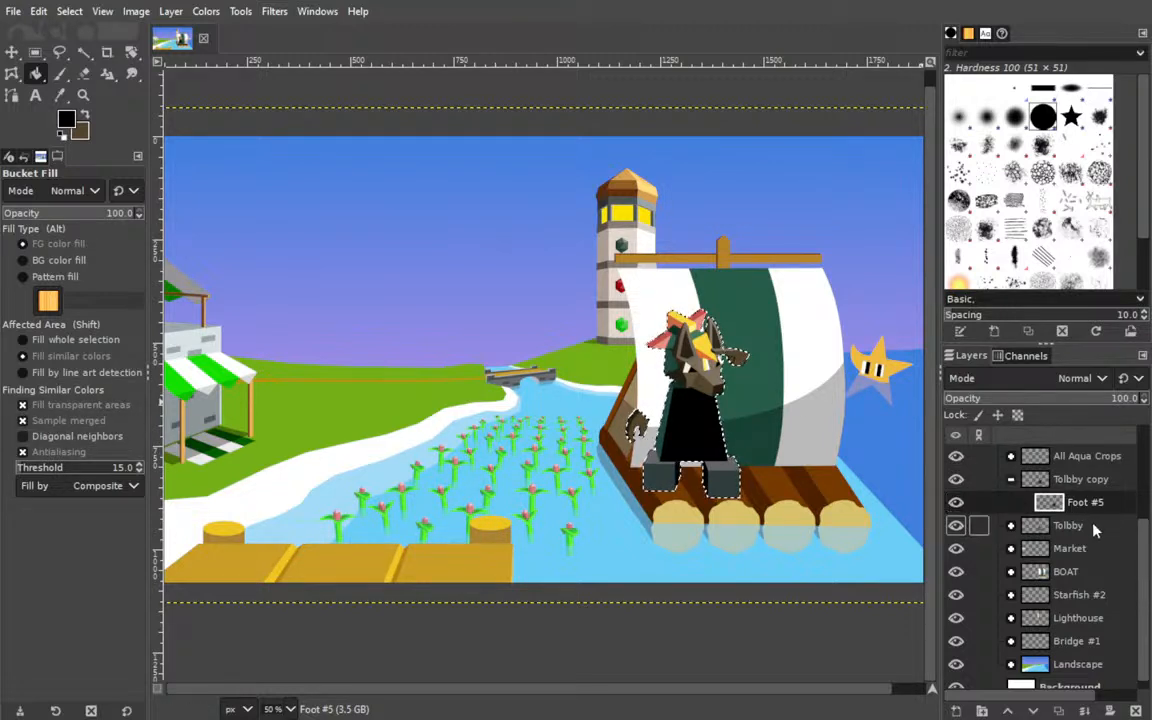
key("ctrl+z")
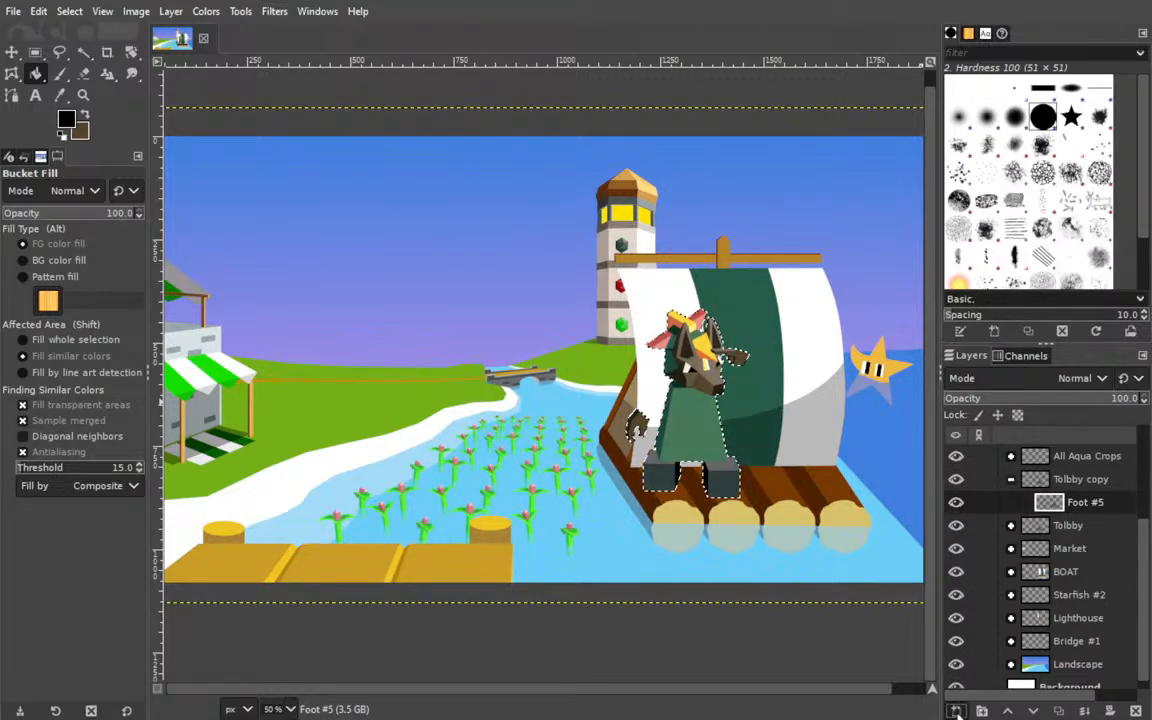
left_click(957, 711, "shift")
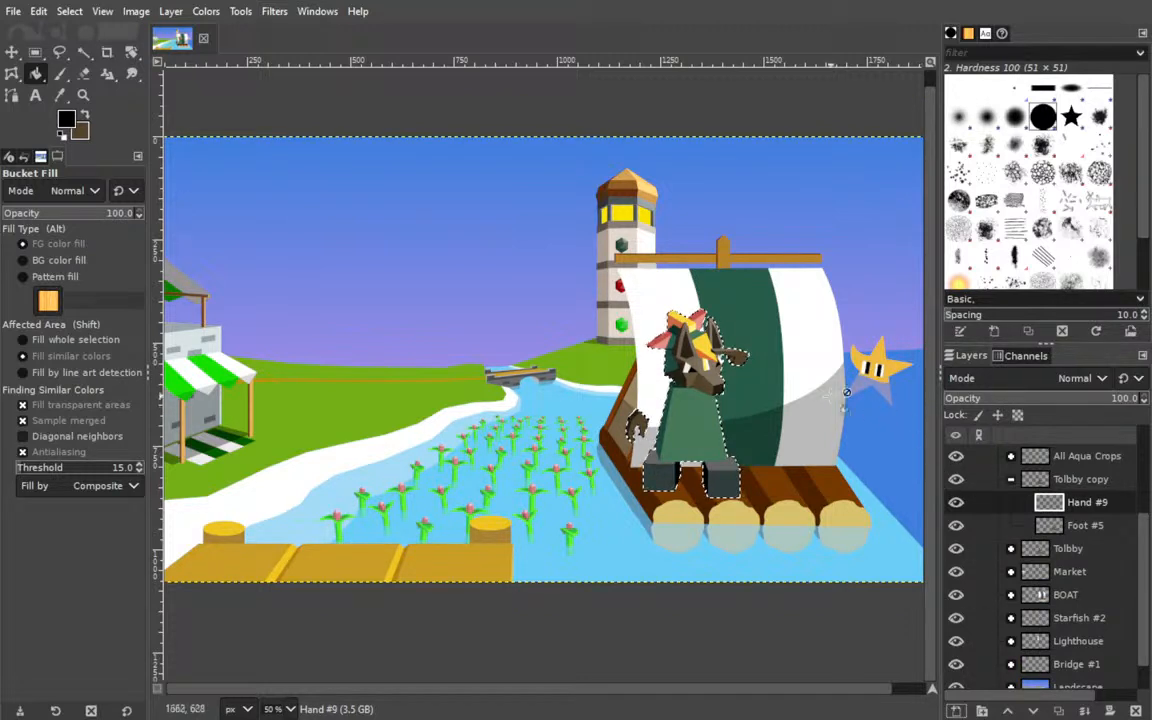
Hide the Tolbby group and fill the whole silhouette selection with black on the new Hand #9 layer.
left_click(693, 417)
key("ctrl+z")
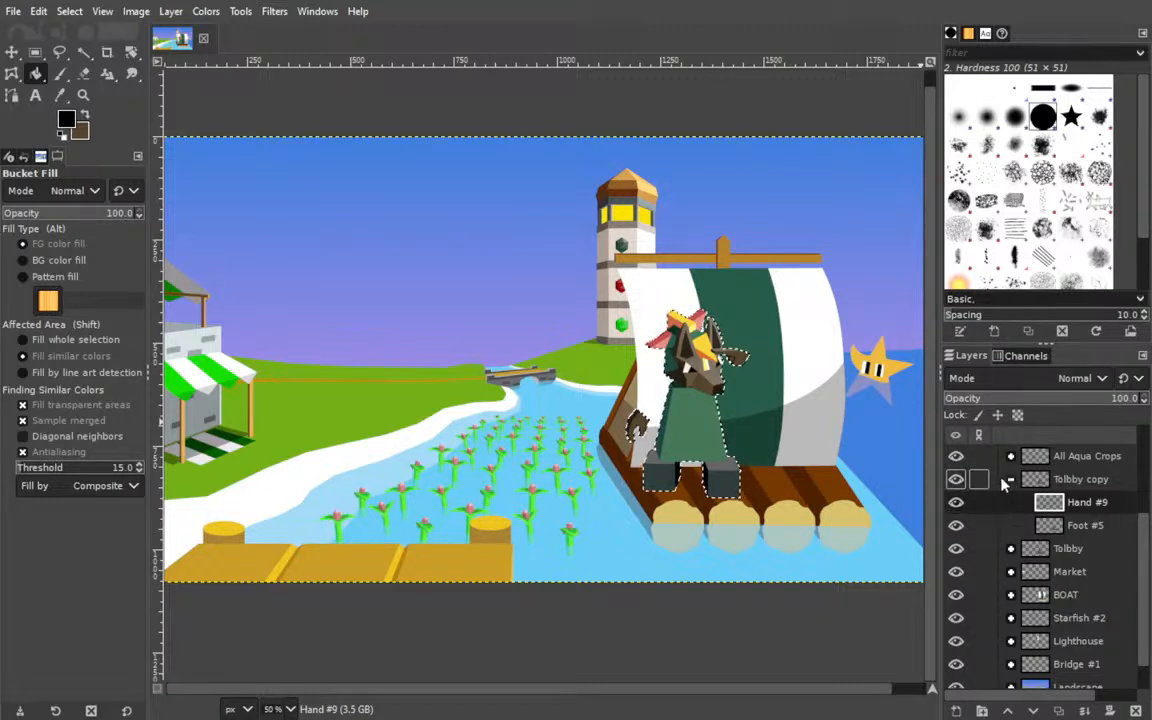
left_click(956, 549)
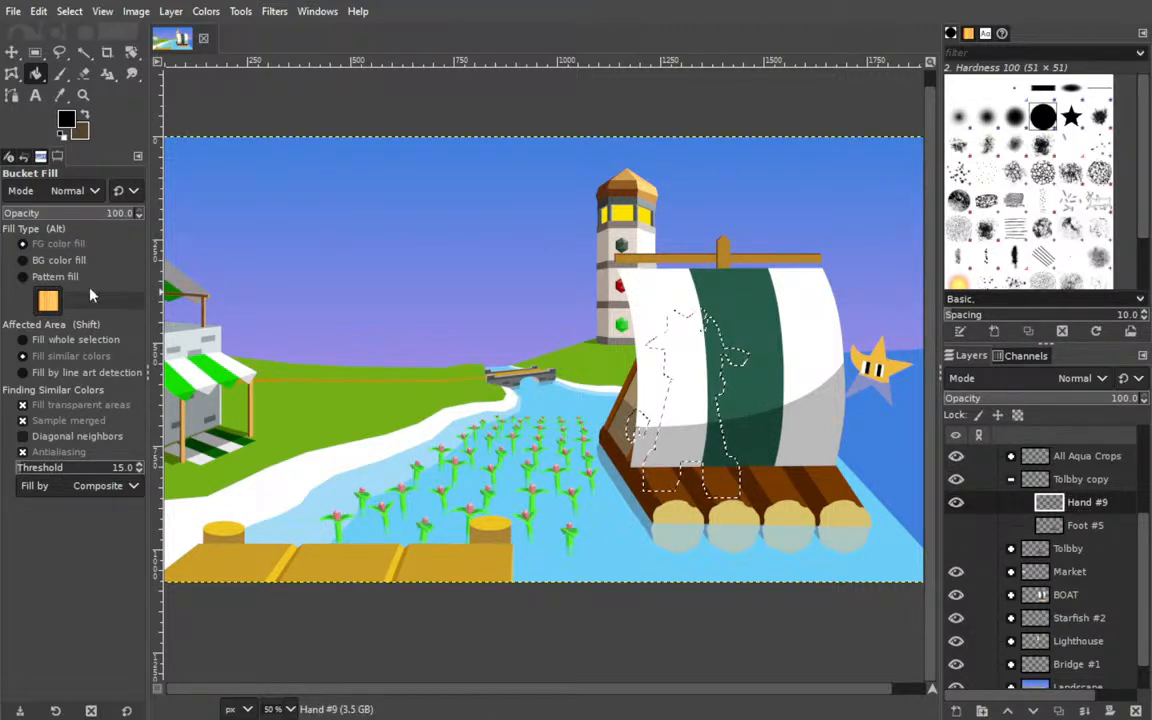
left_click(24, 339)
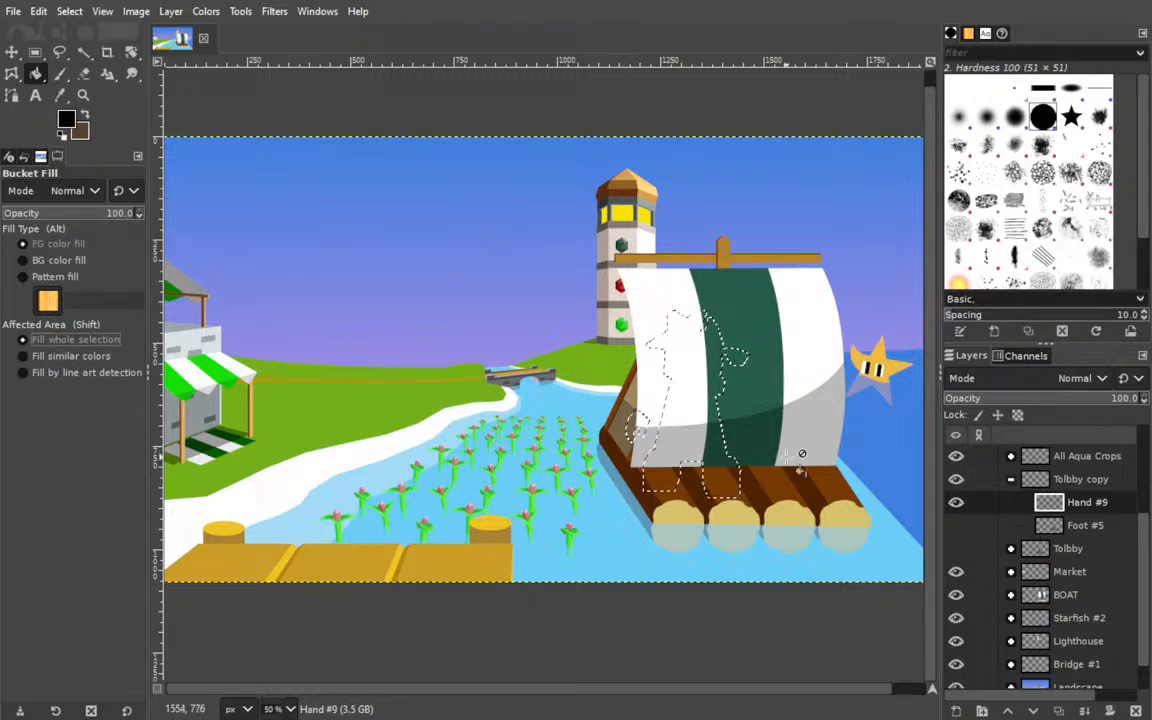
left_click(766, 402)
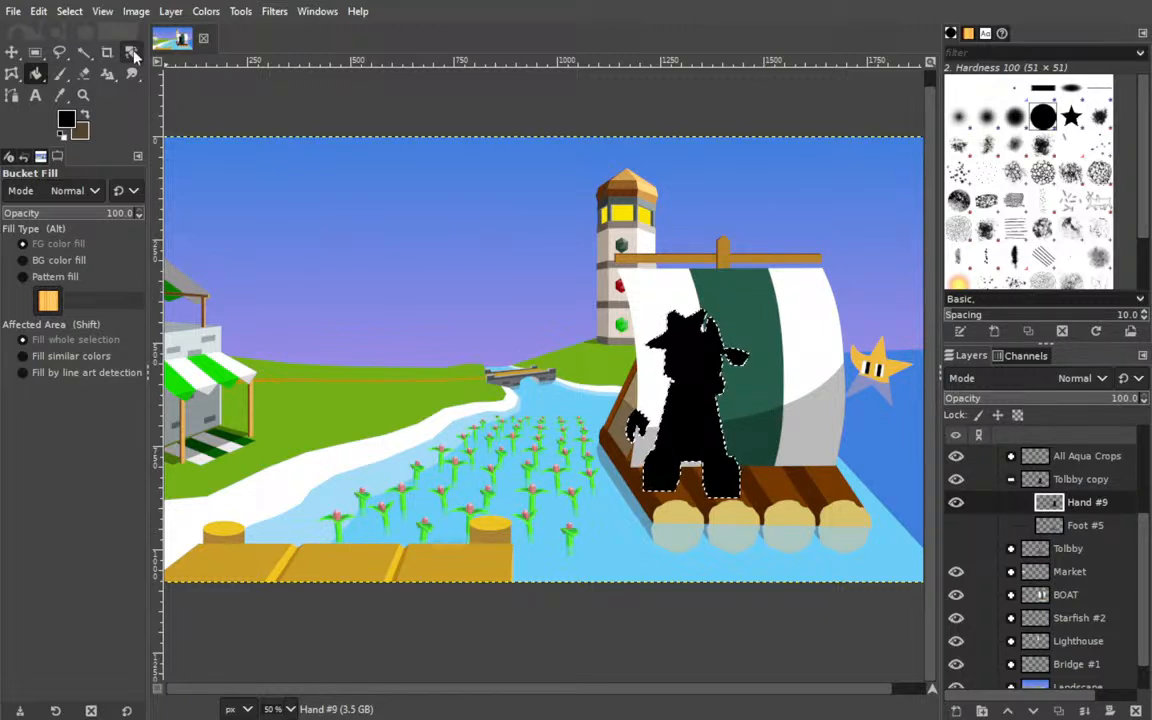
Clear the selection, show the Tolbby group again, and place the black Hand #9 layer directly below that group.
key("shift+ctrl+a")
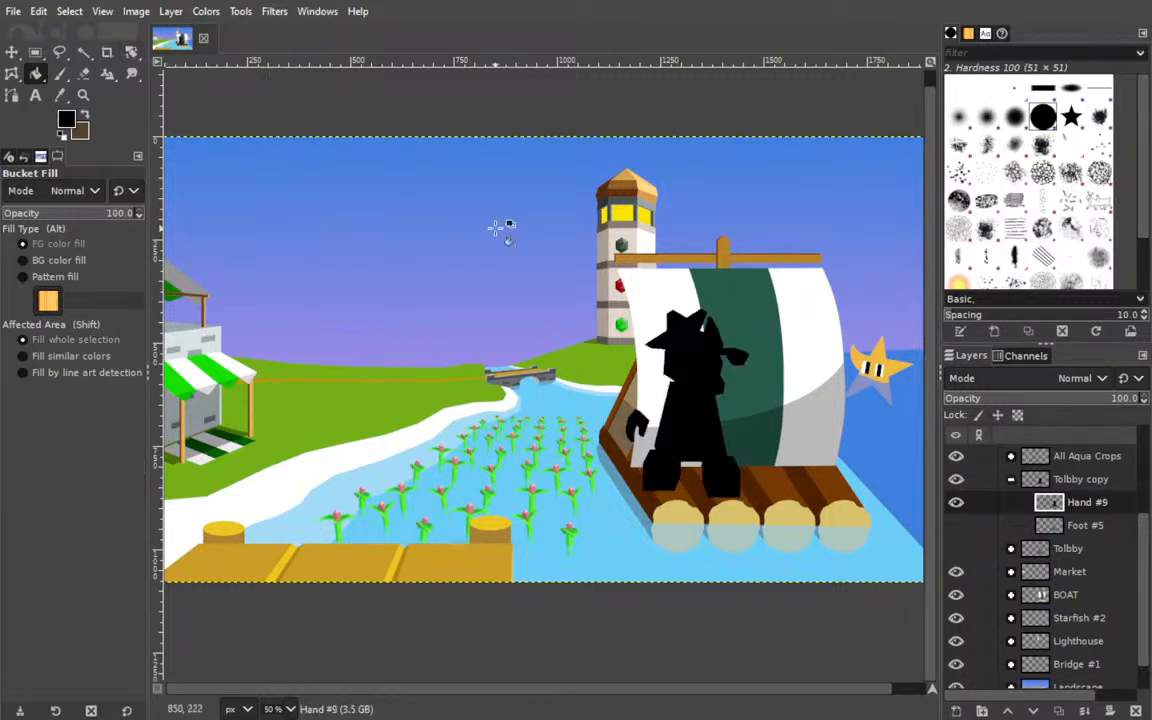
left_click(957, 550)
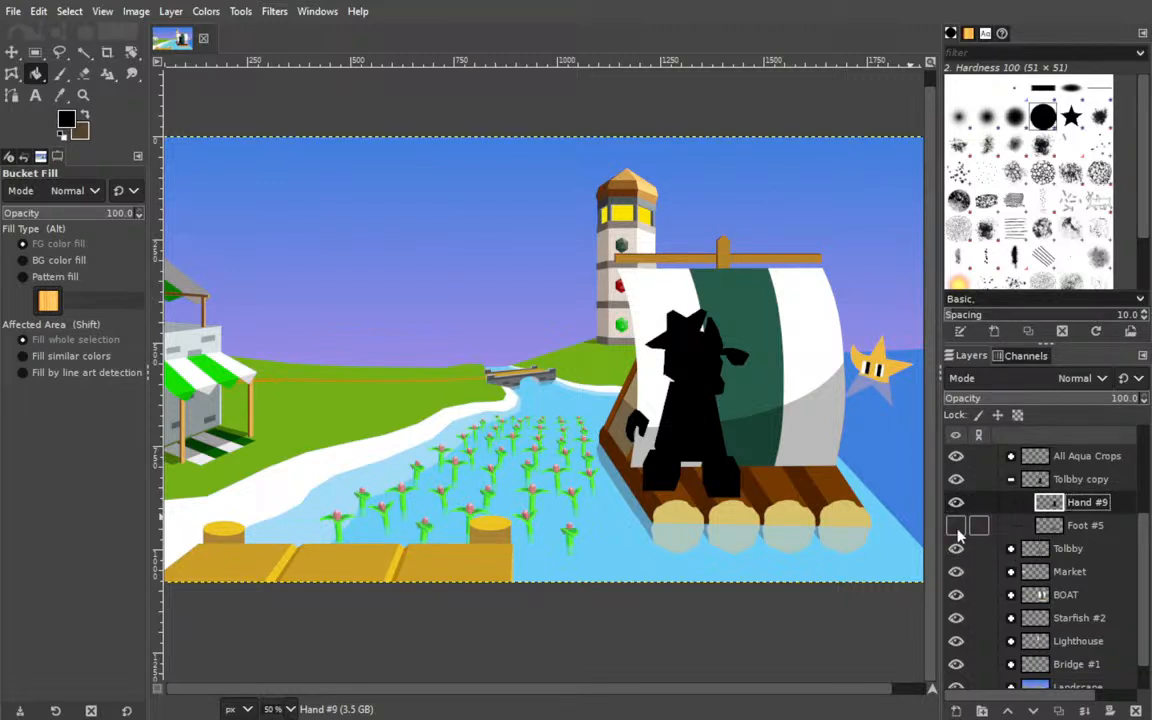
left_click_drag(1097, 522, 1080, 563)
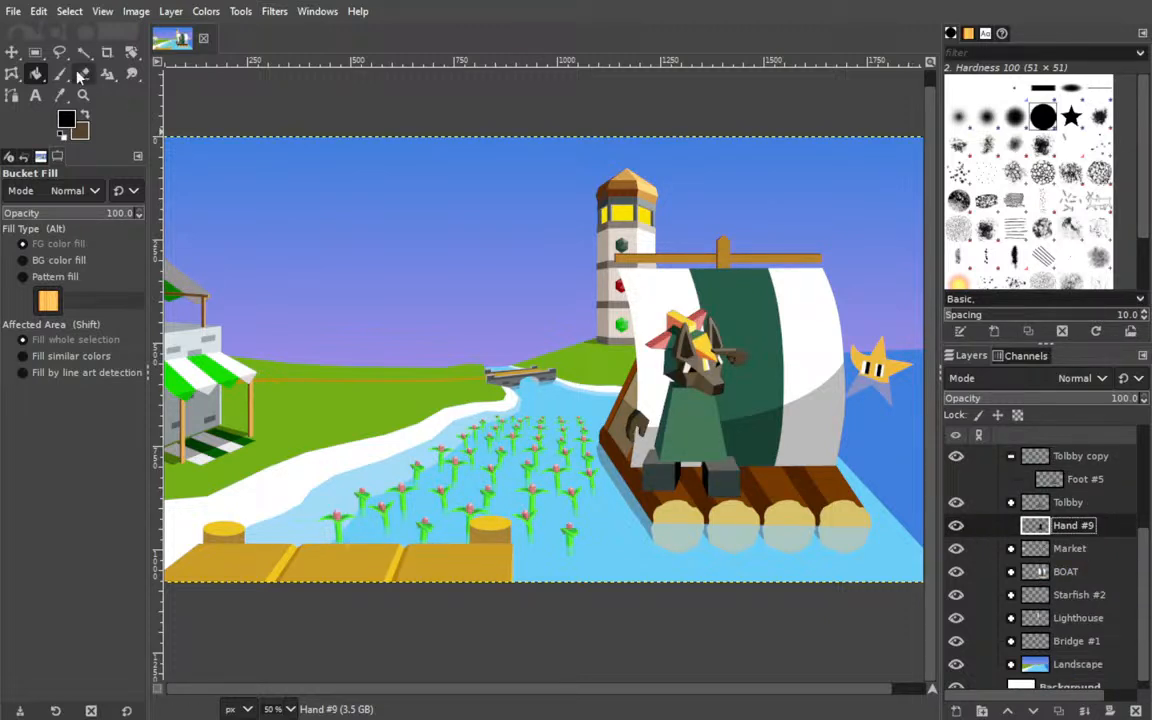
left_click(12, 52)
left_click_drag(700, 431, 671, 433)
key("ctrl+z")
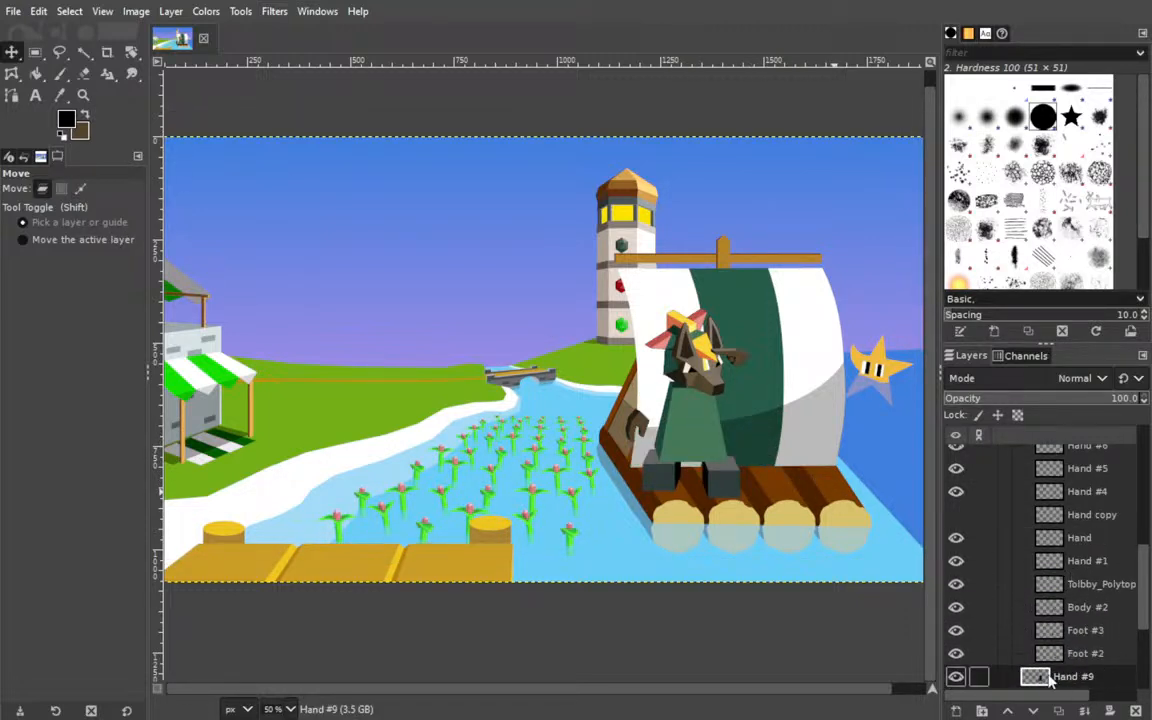
Rename the black silhouette layer below the Tolbby group as Tolbby Shadow.
scroll(1075, 600, "down", 3)
double_click(1066, 606)
type("Tolbby Shadow")
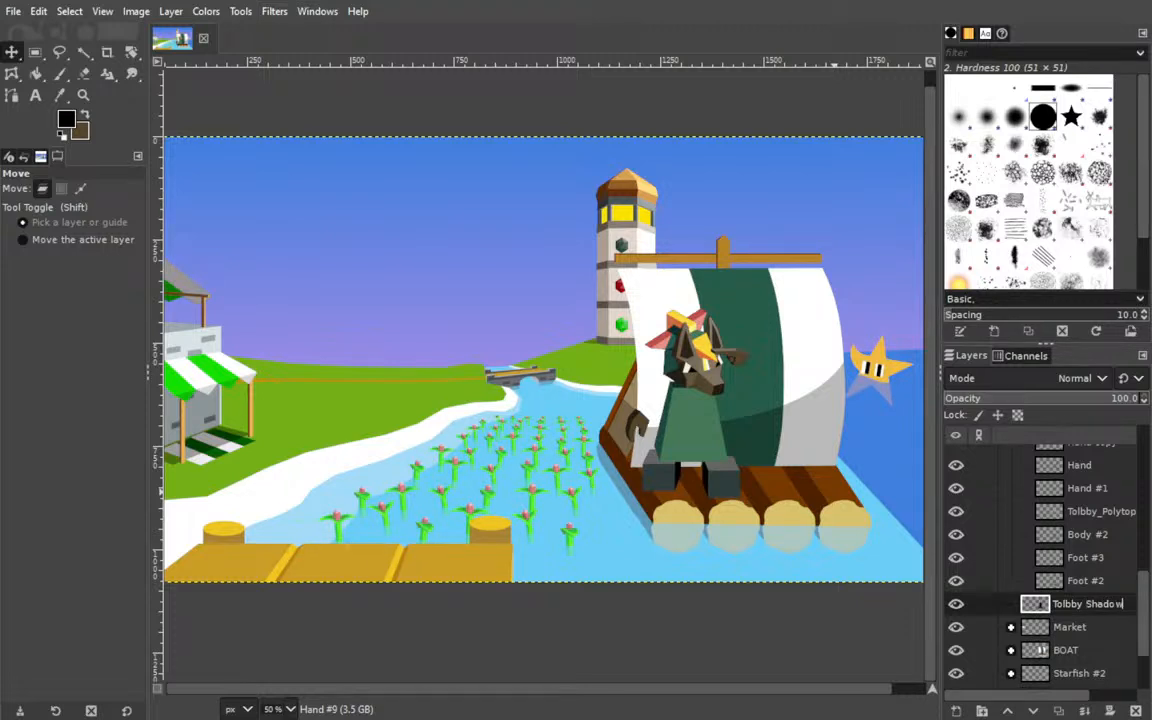
key("Return")
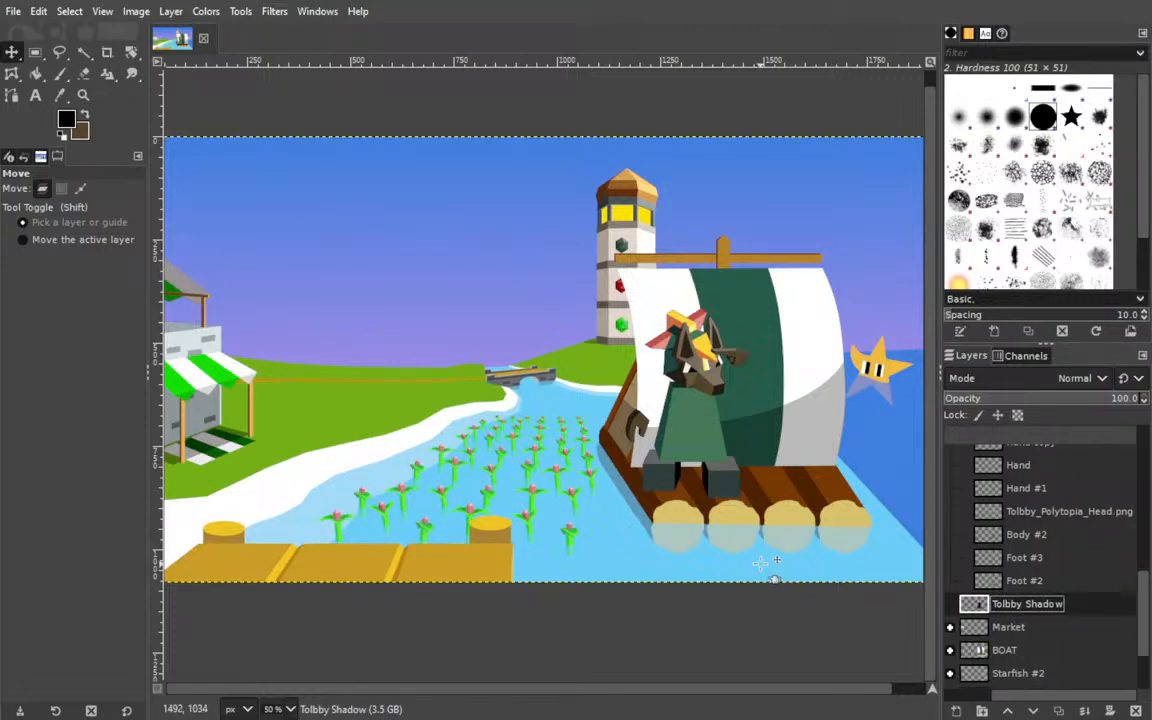
Try offsetting the Tolbby Shadow layer to the character's left, and move it back directly behind the character.
key("Left")
key("Left")
key("Left")
key("Left")
key("Left")
key("Left")
key("Left")
key("Left")
key("Left")
key("Left")
key("Left")
key("Left")
key("Left")
key("Left")
key("Left")
key("Left")
key("Left")
key("Left")
key("Left")
key("Left")
key("Left")
key("Left")
key("Left")
key("Left")
key("Left")
key("Left")
key("Left")
key("Left")
key("Left")
key("Left")
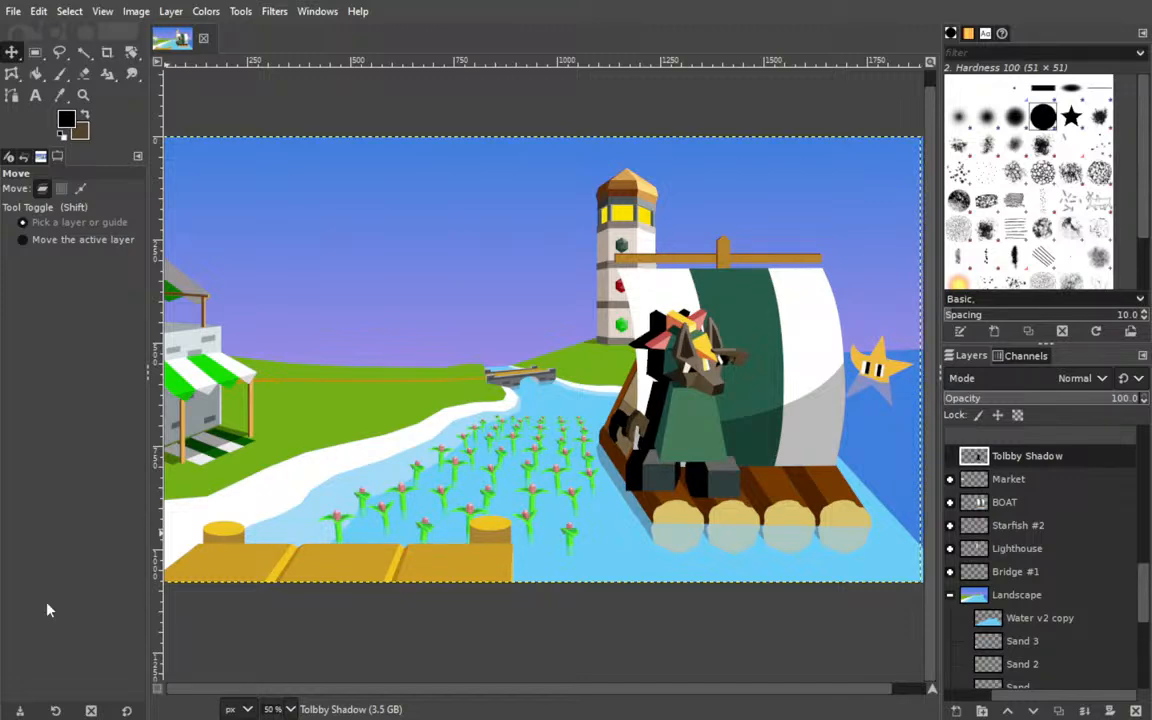
left_click(292, 588)
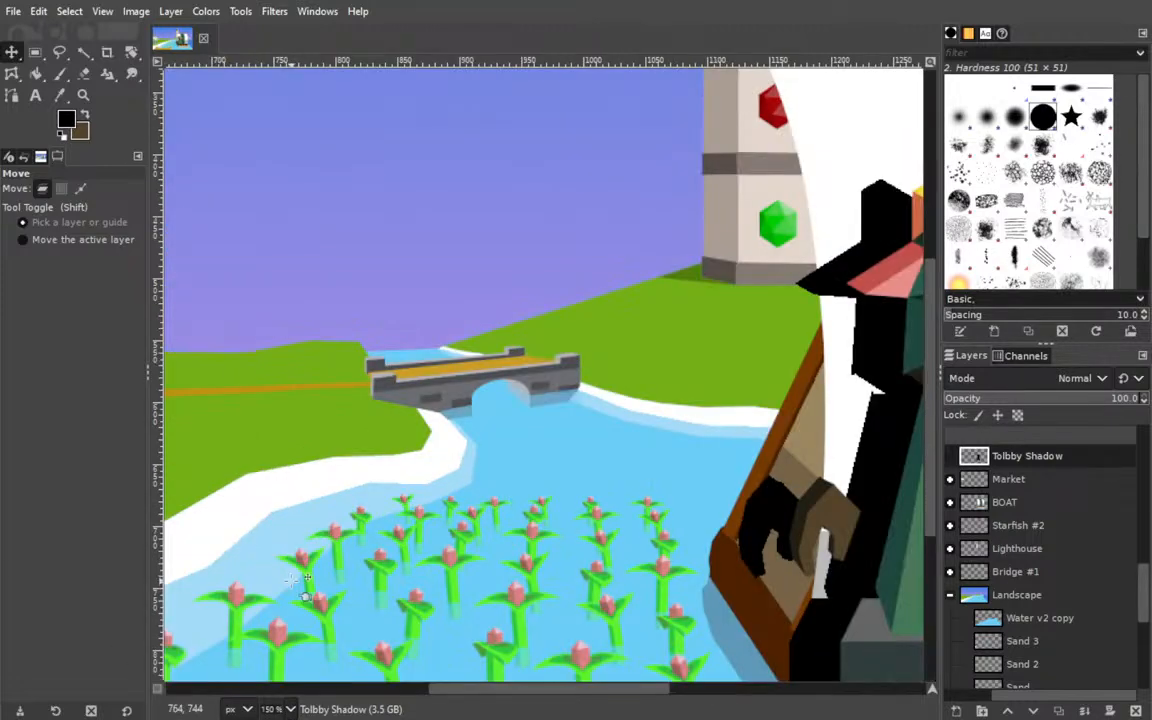
left_click_drag(497, 403, 135, 303)
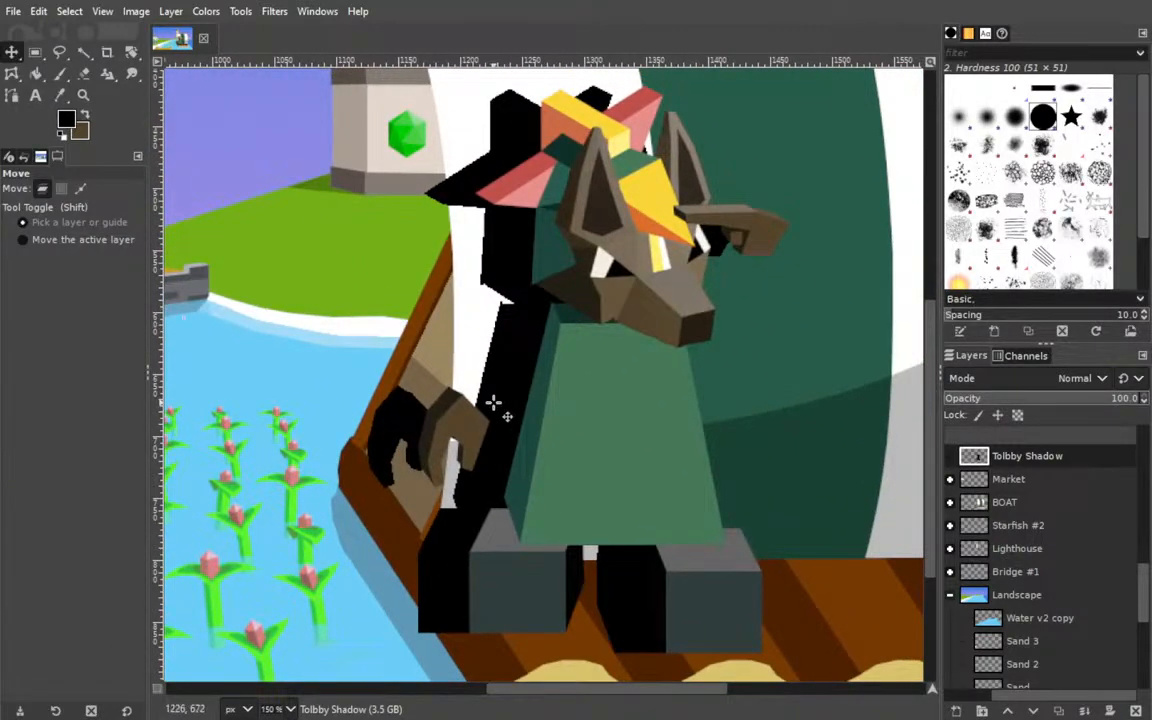
left_click_drag(512, 388, 564, 388)
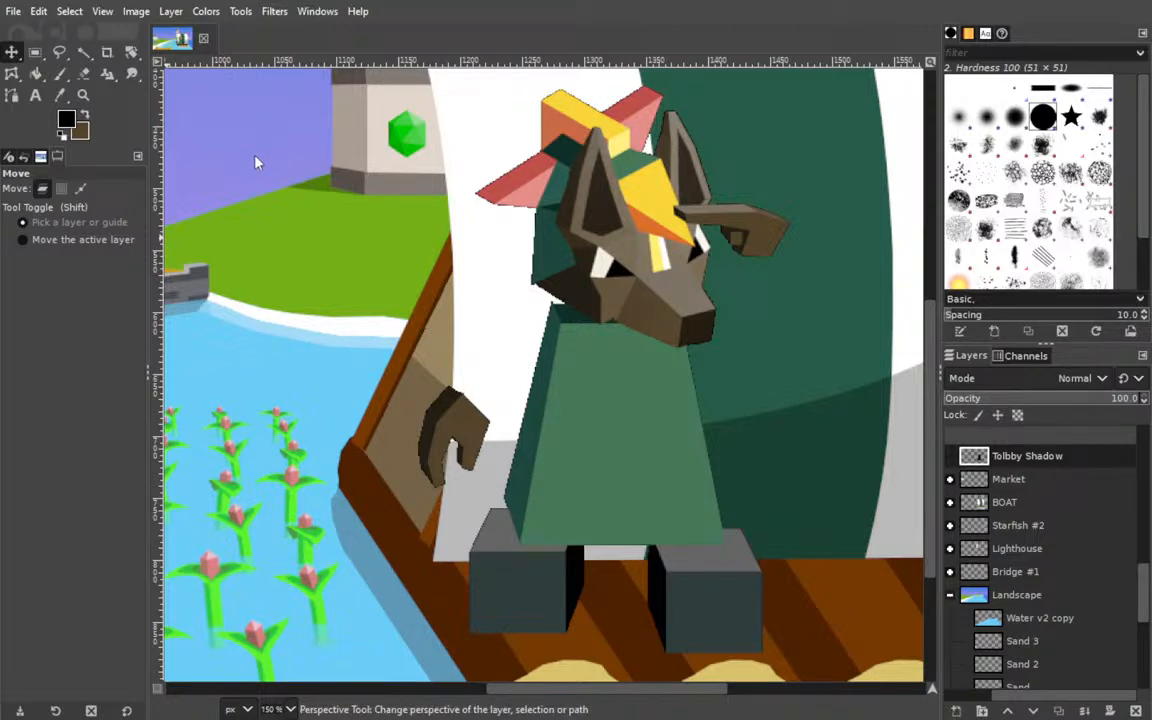
key("shift+w")
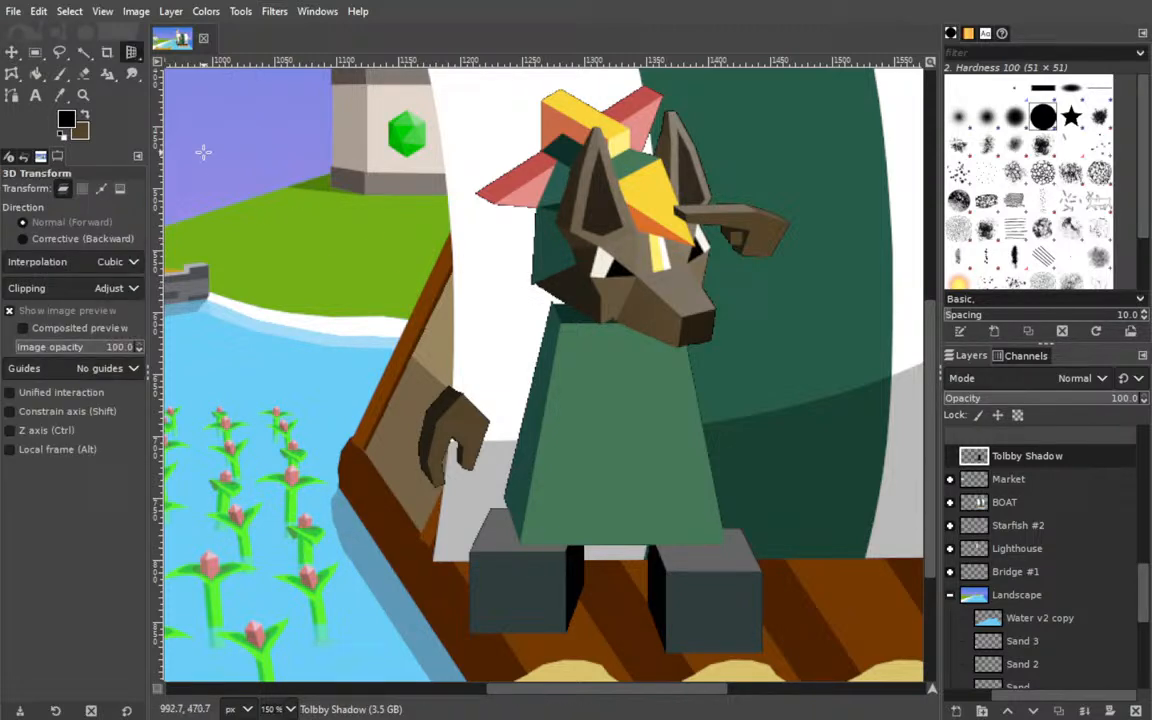
mouse_move(470, 231)
left_mouse_down()
mouse_move(488, 293)
mouse_move(382, 254)
mouse_move(410, 250)
mouse_move(373, 244)
mouse_move(300, 120)
mouse_move(365, 216)
mouse_move(828, 303)
mouse_move(517, 224)
mouse_move(465, 25)
mouse_move(455, 365)
mouse_move(507, 188)
mouse_move(540, 229)
mouse_move(483, 227)
left_mouse_up()
key("ctrl+z")
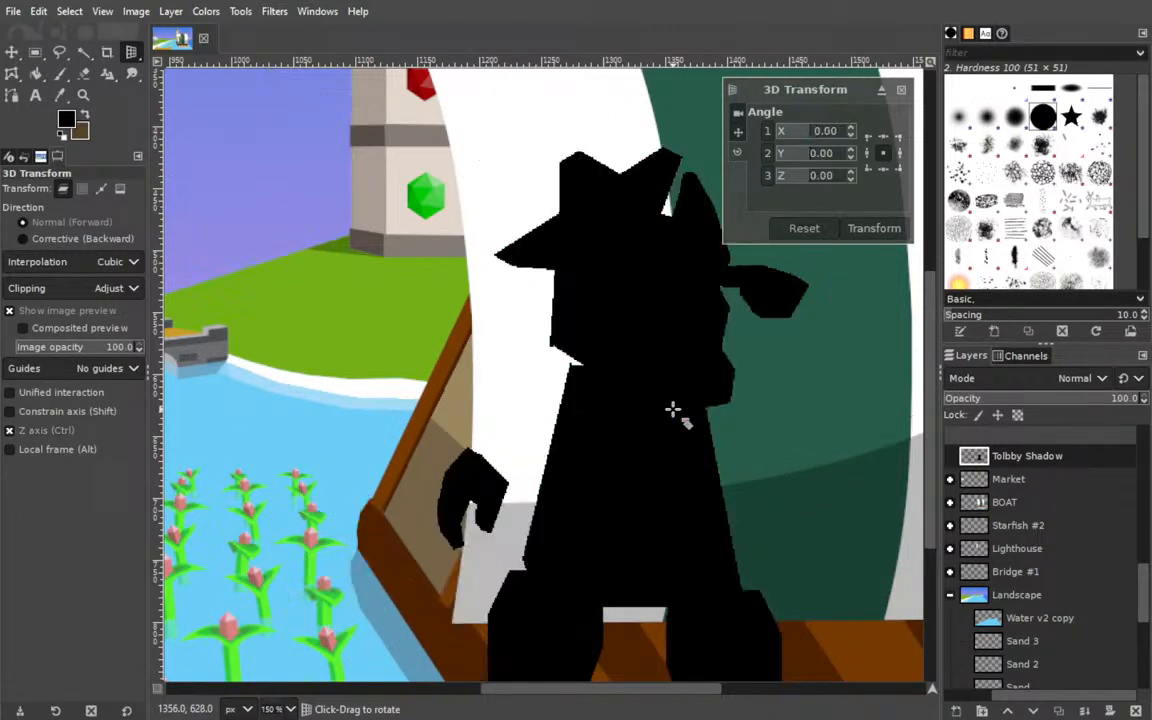
Try to skew the Tolbby Shadow silhouette up and to the left with the Perspective tool, and reset the transform.
right_click(139, 57)
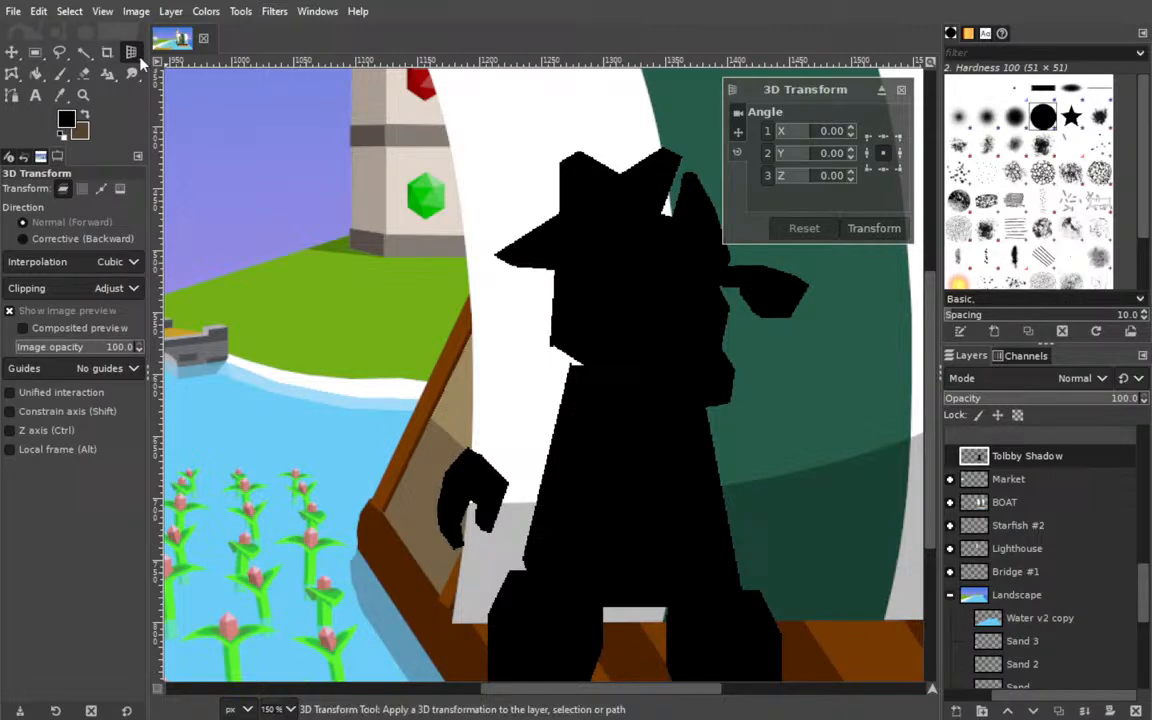
left_click(248, 162)
left_click_drag(652, 143, 313, 423)
left_click_drag(603, 503, 762, 275)
left_click_drag(727, 343, 778, 273)
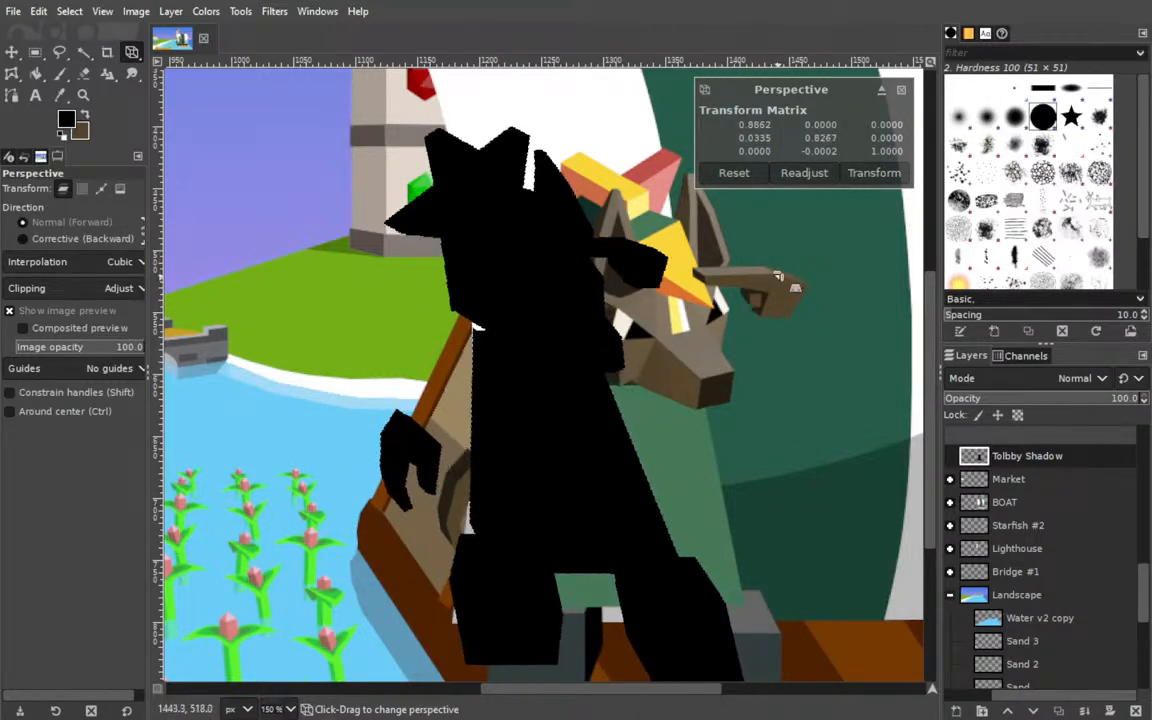
left_click(778, 175)
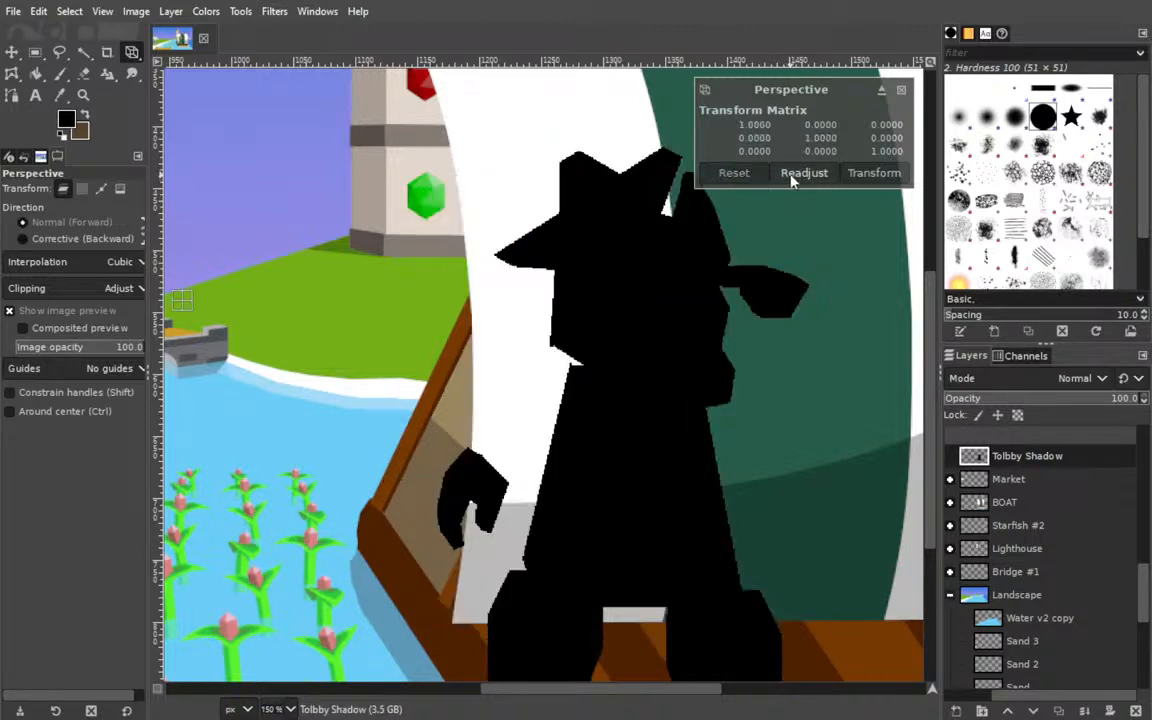
Try shifting the shadow up and to the left and raising its lower-right perspective corner, and undo both changes.
left_click_drag(564, 398, 478, 272)
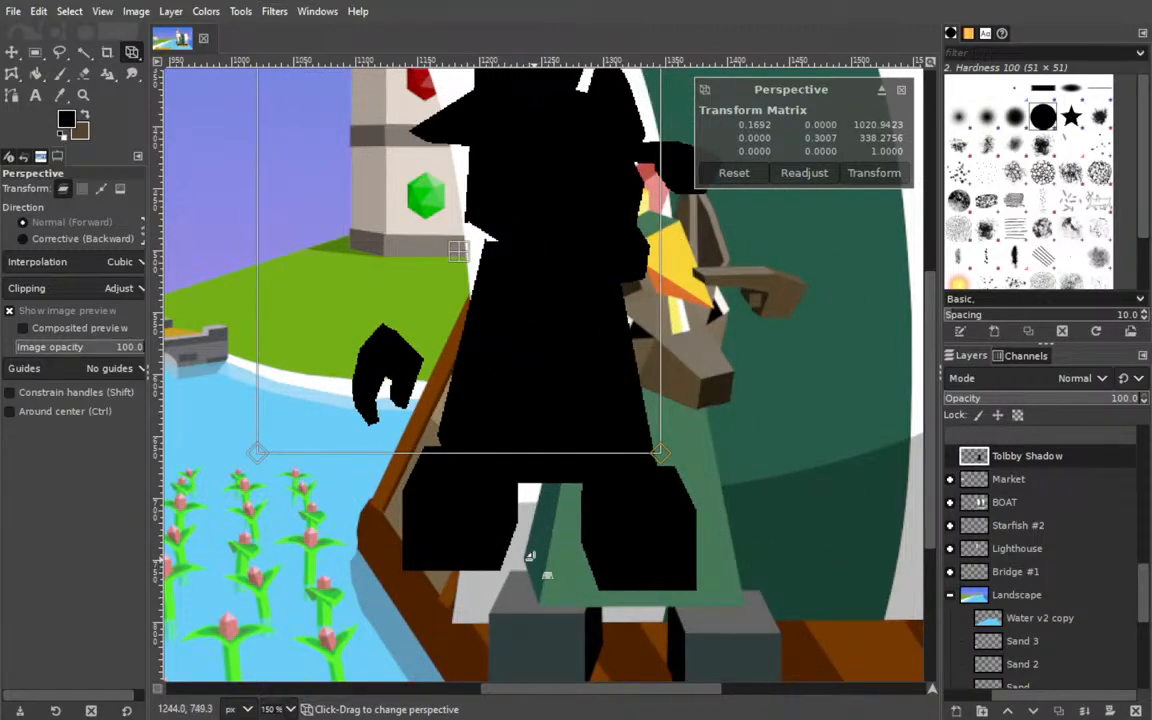
left_click_drag(663, 450, 668, 397)
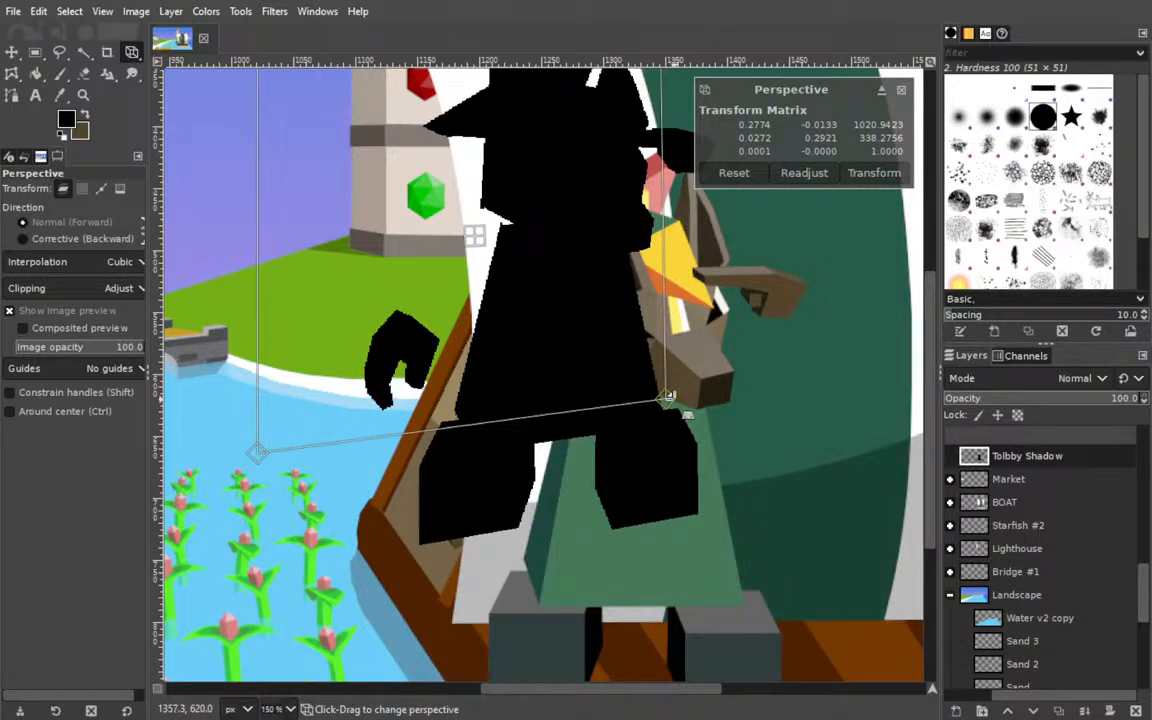
key("ctrl+z")
key("ctrl+z")
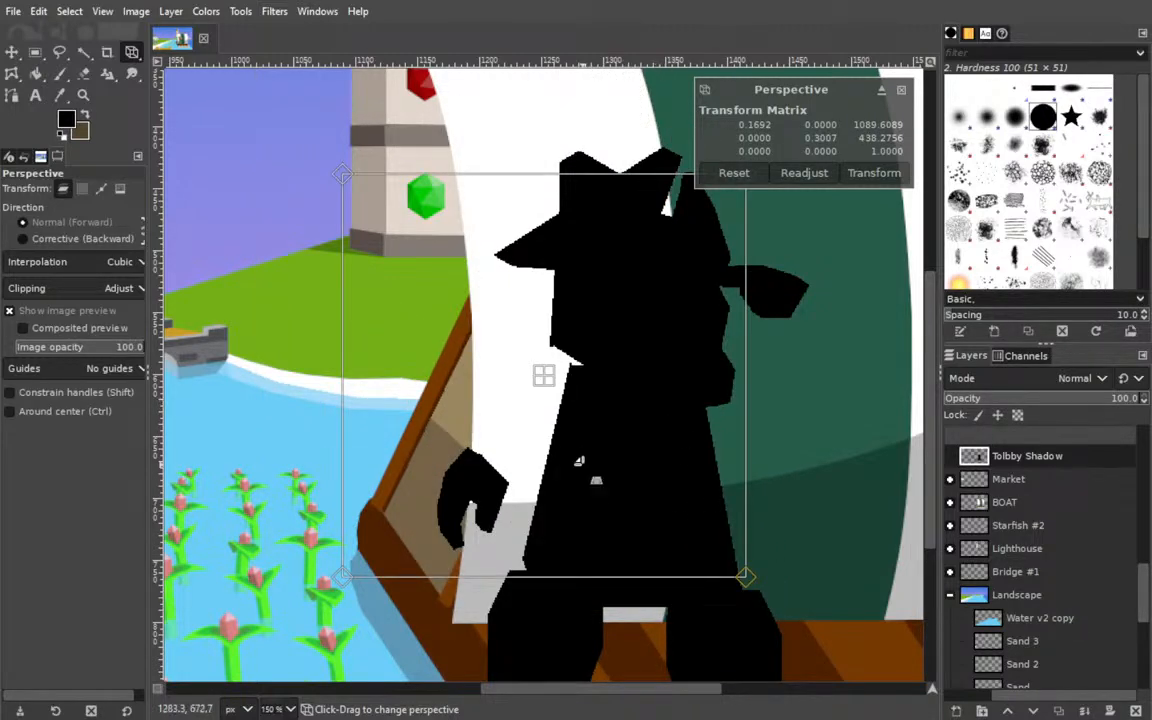
Readjust the Perspective handles around the shadow's legs on the raft deck.
left_click_drag(354, 338, 229, 216)
left_click(804, 177)
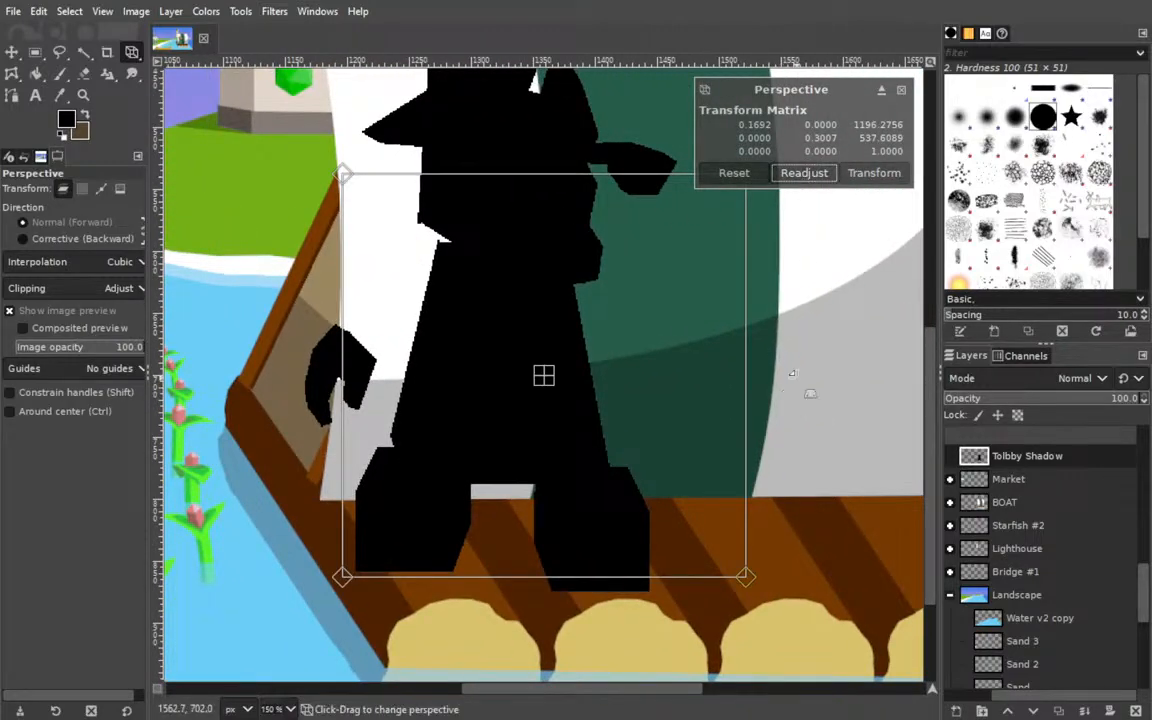
left_click_drag(563, 386, 64, 159)
scroll(64, 159, "up", 1)
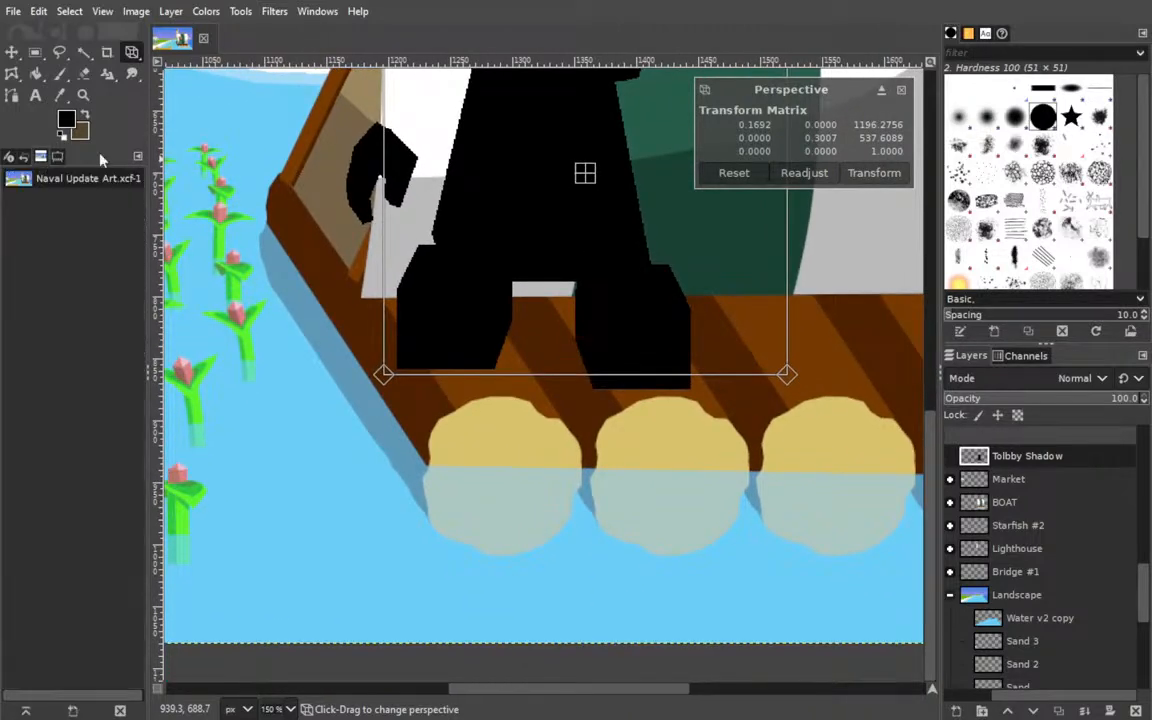
left_click(813, 177)
left_click_drag(458, 183, 1, 343)
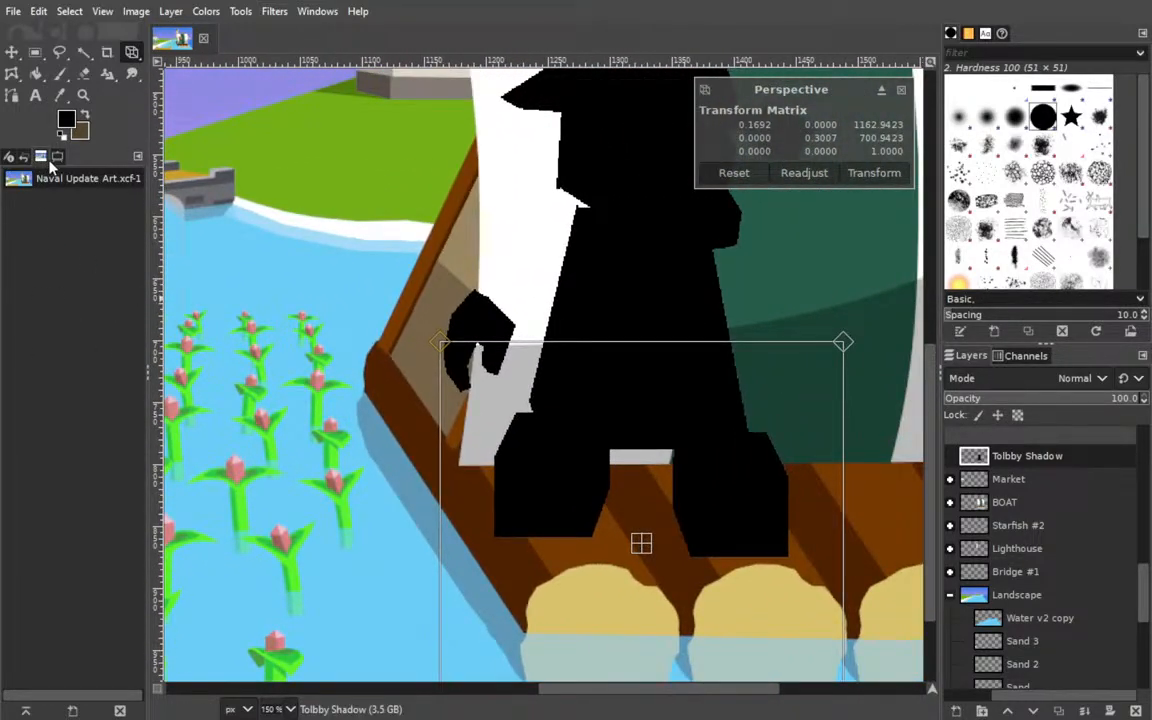
left_click(40, 157)
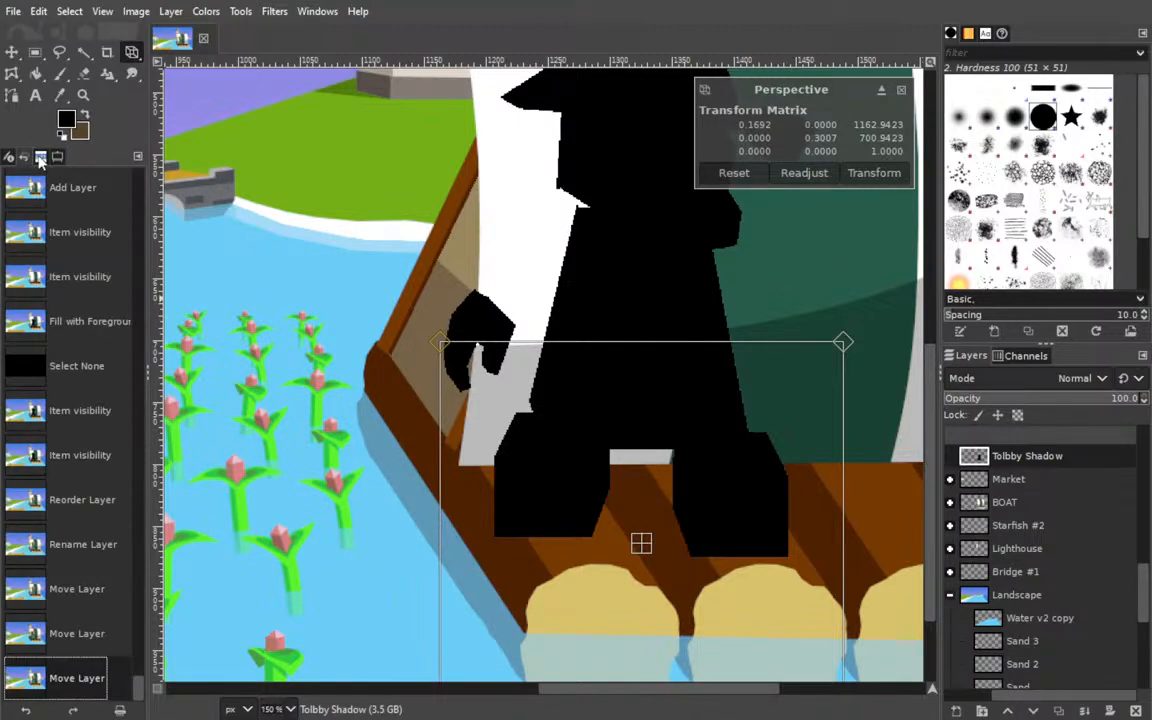
left_click(40, 158)
left_click(58, 157)
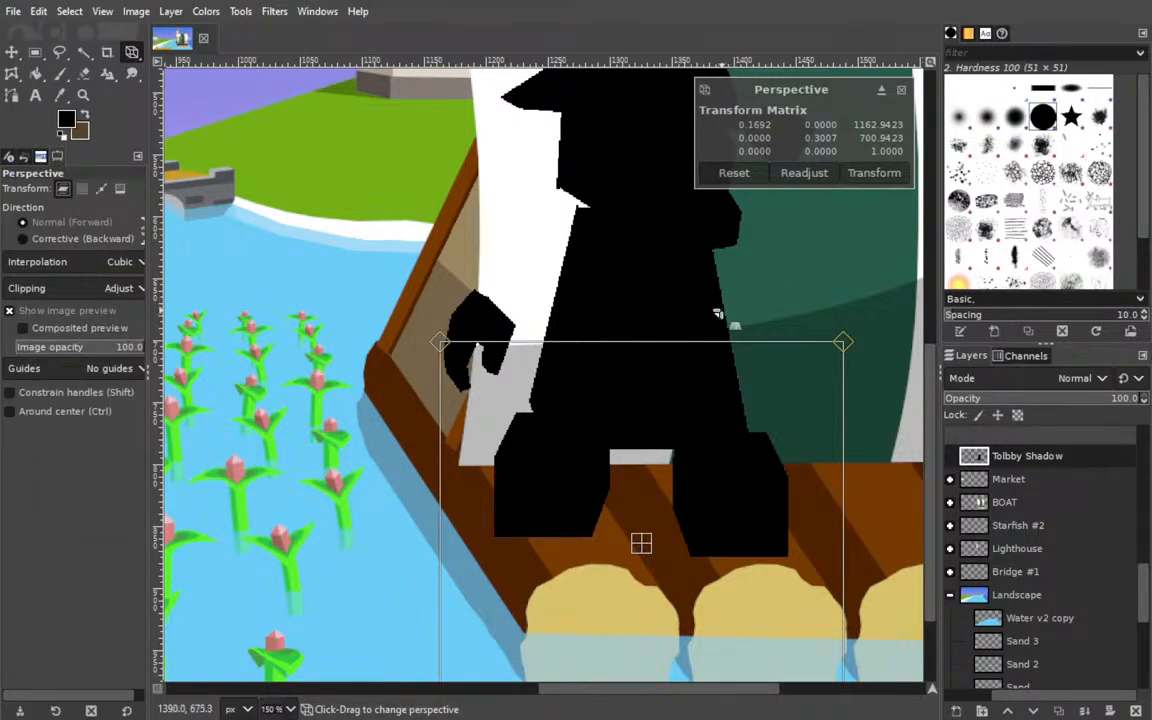
Try to distort the shadow by pulling its upper perspective corners outward over the water, and undo the distortion.
mouse_move(843, 342)
left_mouse_down()
mouse_move(743, 370)
mouse_move(828, 321)
mouse_move(819, 331)
mouse_move(829, 338)
left_mouse_up()
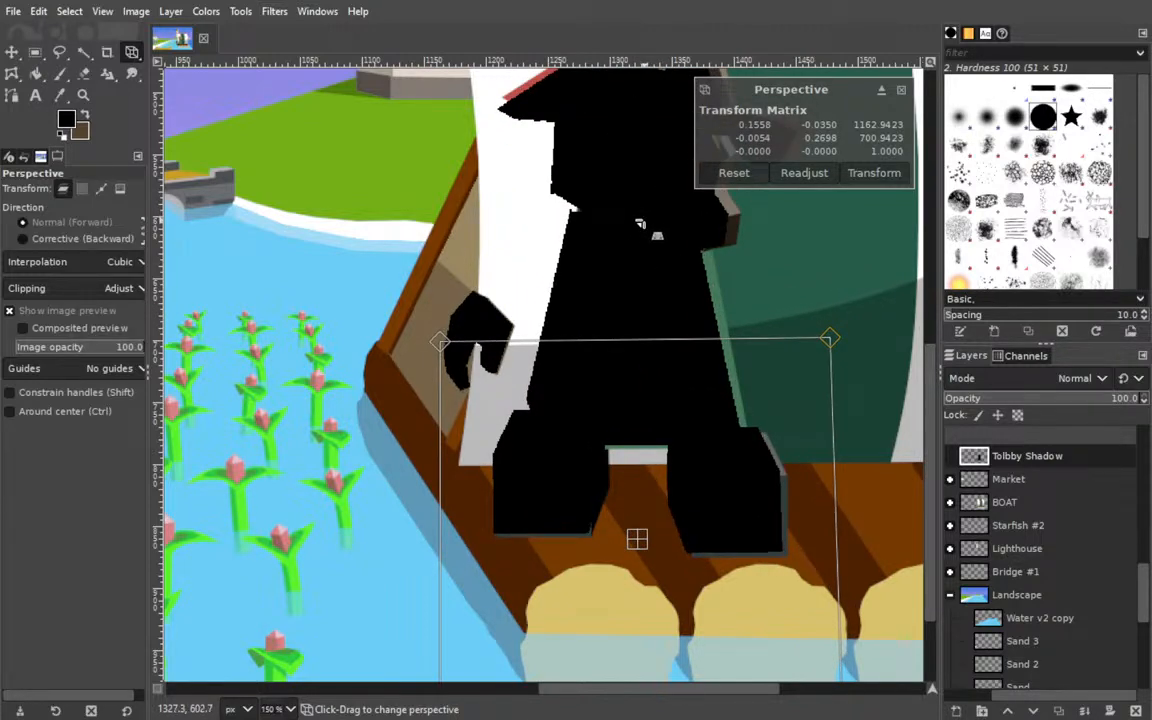
left_click_drag(440, 342, 300, 268)
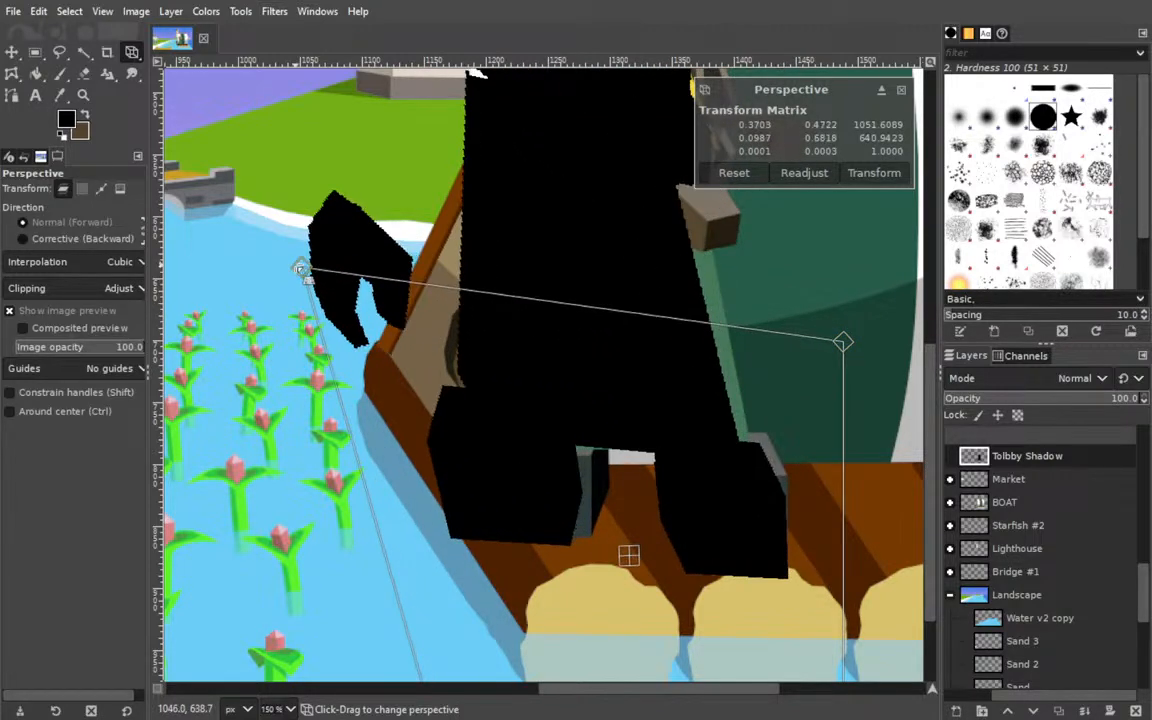
key("ctrl+z")
key("ctrl+z")
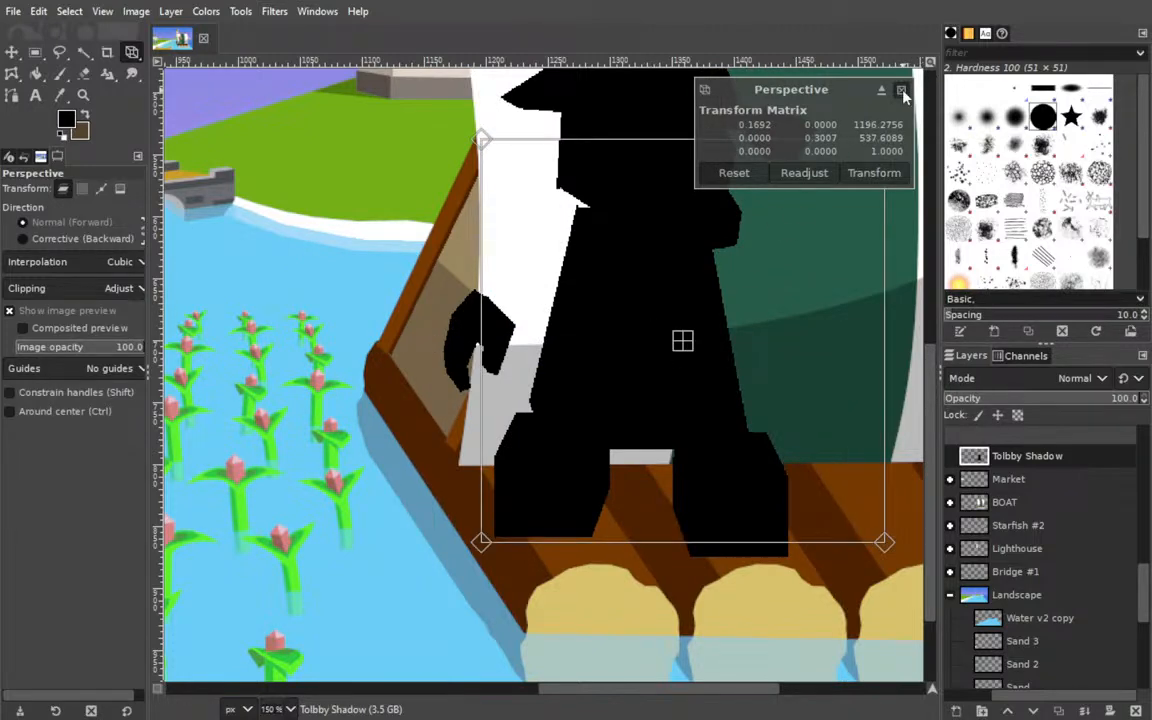
Try shifting the shadow up and to the left with the Unified Transform tool, and undo the shift.
left_click(901, 91)
key("shift+t")
left_click(450, 495)
left_click_drag(640, 570, 667, 569)
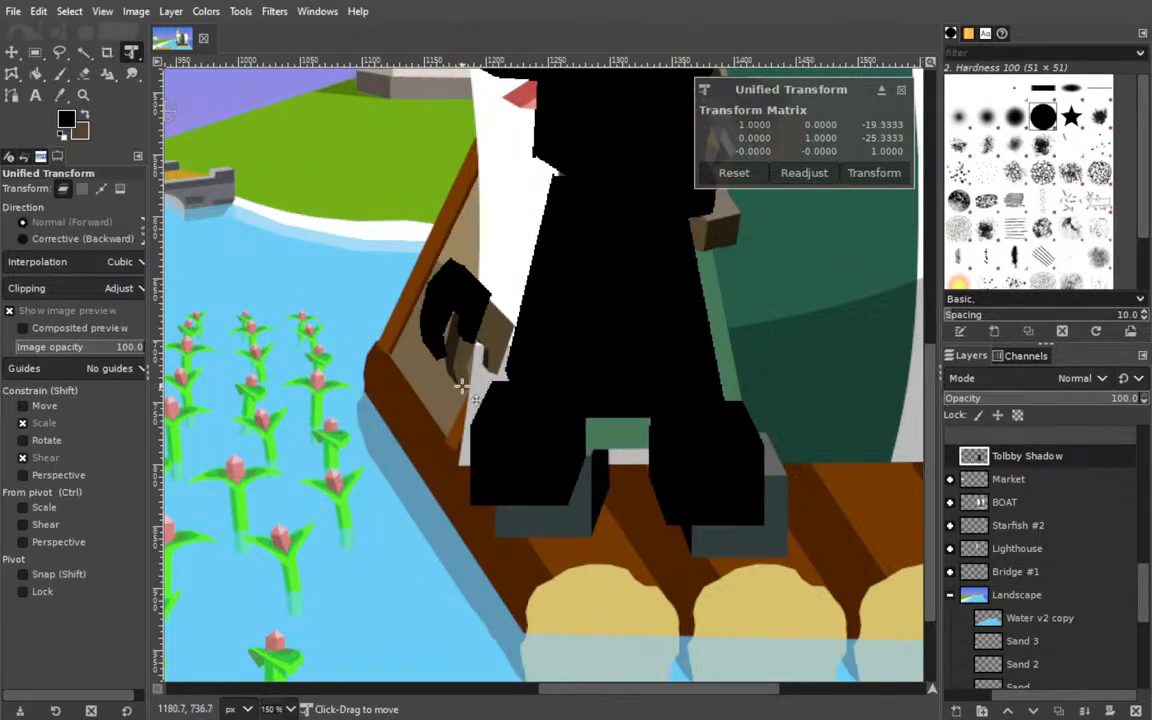
key("ctrl")
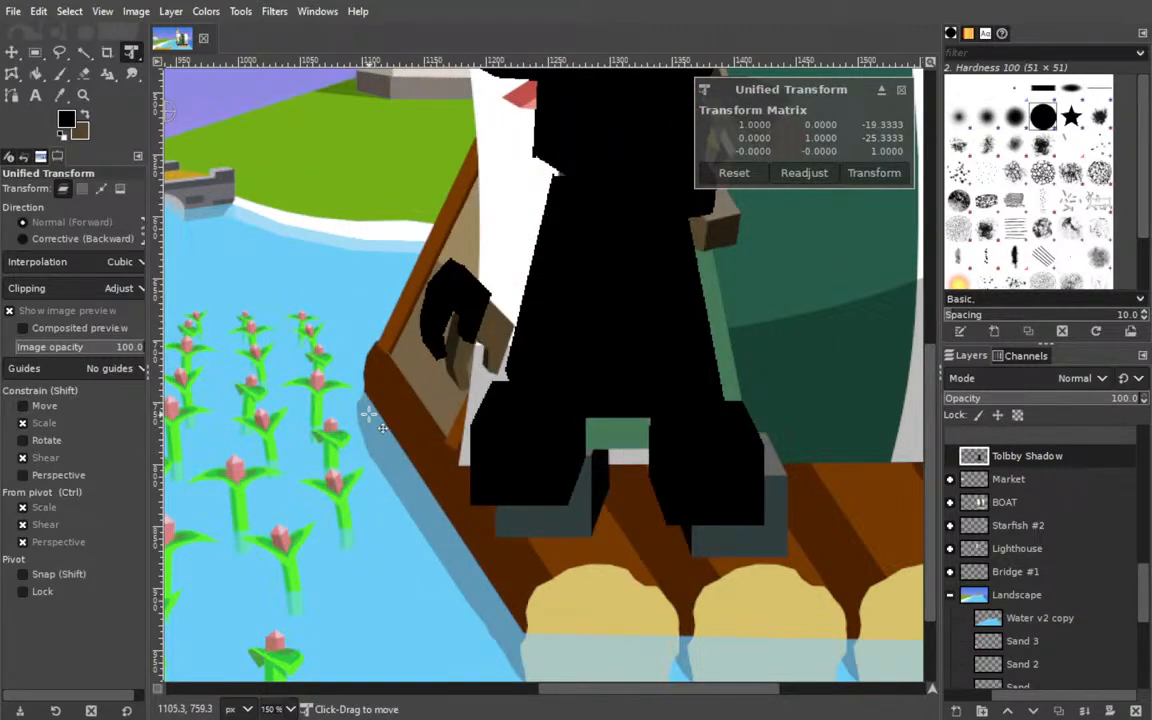
key("ctrl+z")
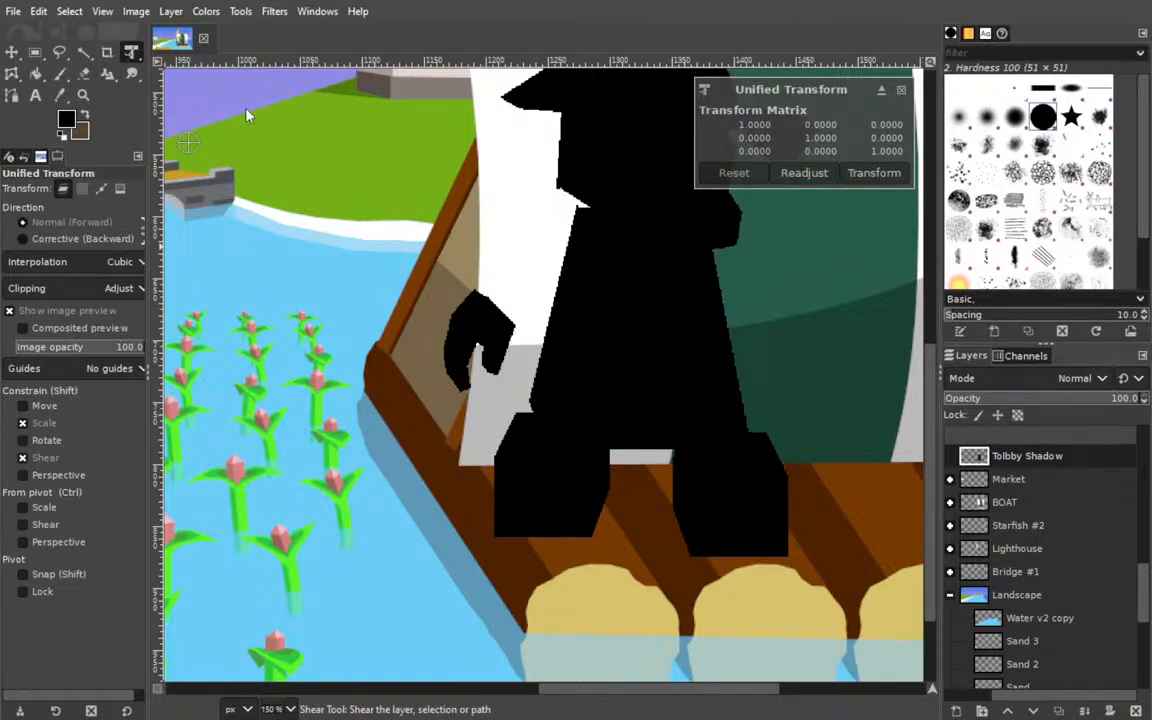
Try shearing the shadow freehand, including a vertical shear of -145, and reset the shear.
key("shift+h")
left_click_drag(617, 576, 790, 435)
left_click_drag(595, 118, 608, 468)
left_click_drag(845, 133, 925, 131)
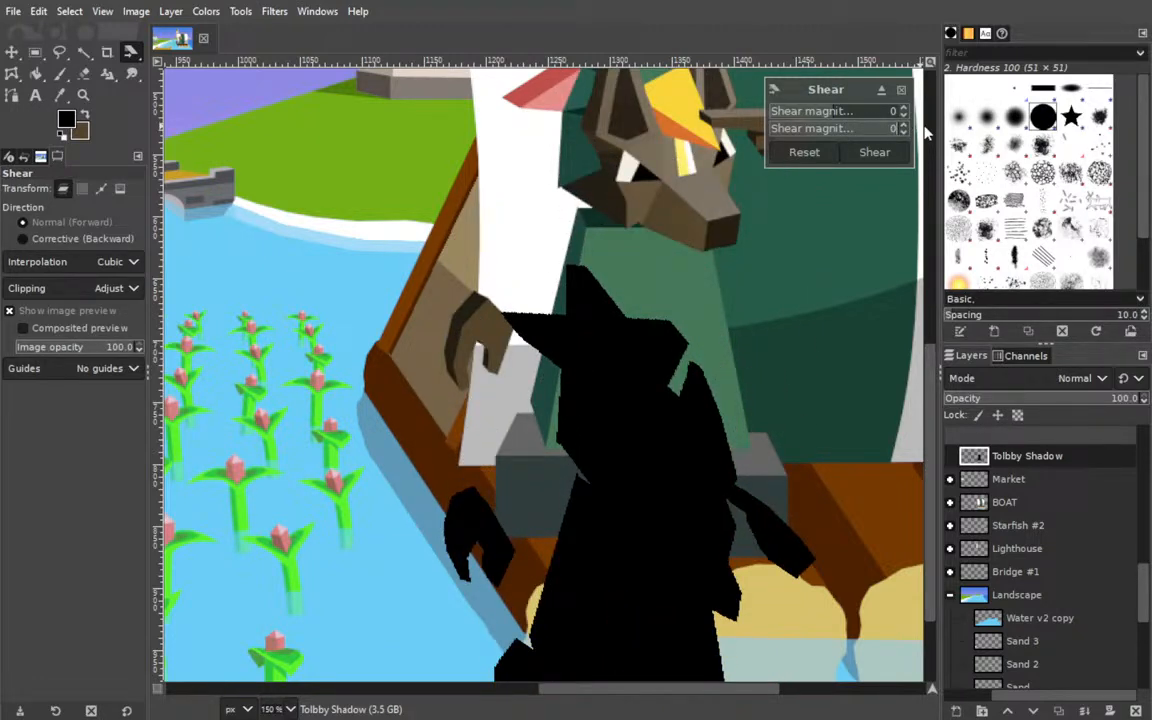
left_click_drag(644, 335, 705, 157)
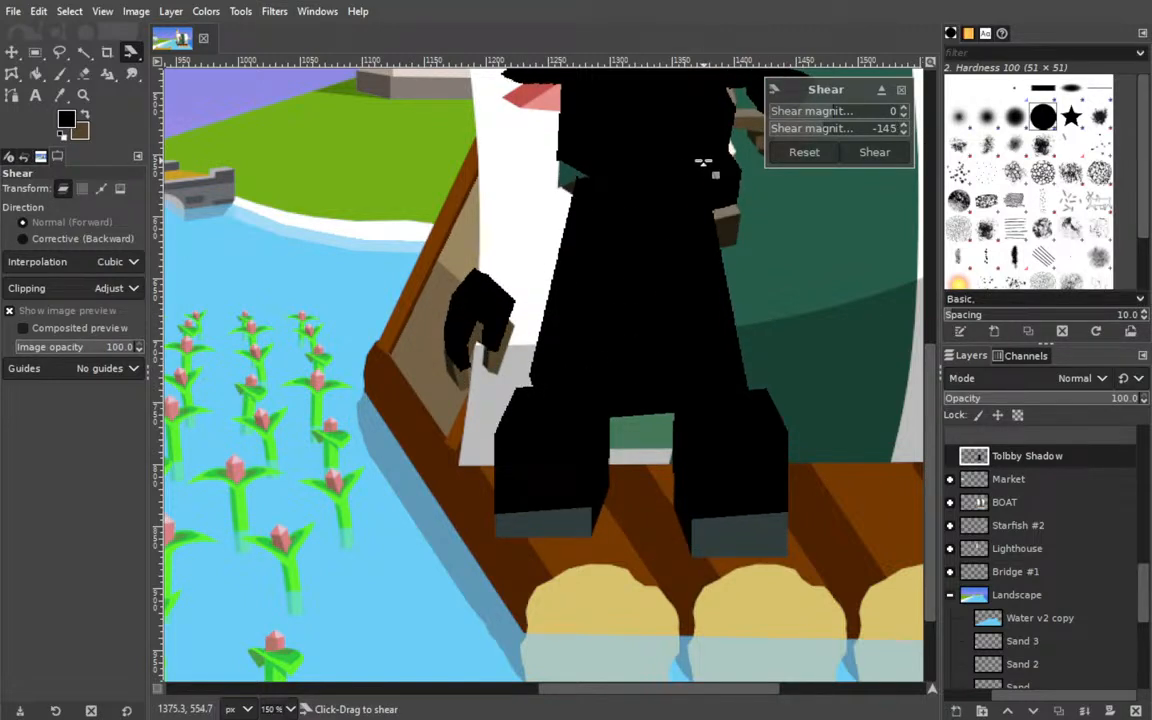
left_click(800, 152)
Shear the shadow horizontally by 654 and move it left so its feet line up with the jackal's feet.
mouse_move(864, 112)
left_mouse_down()
mouse_move(897, 108)
mouse_move(864, 110)
mouse_move(876, 114)
left_mouse_up()
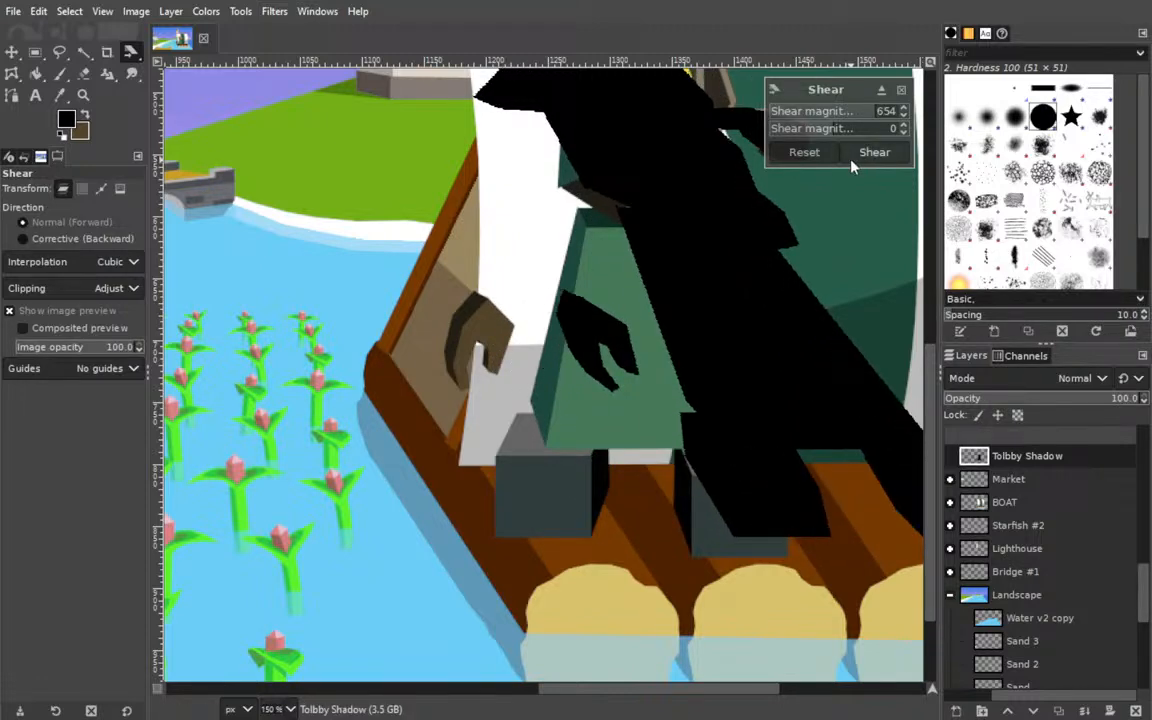
left_click(872, 153)
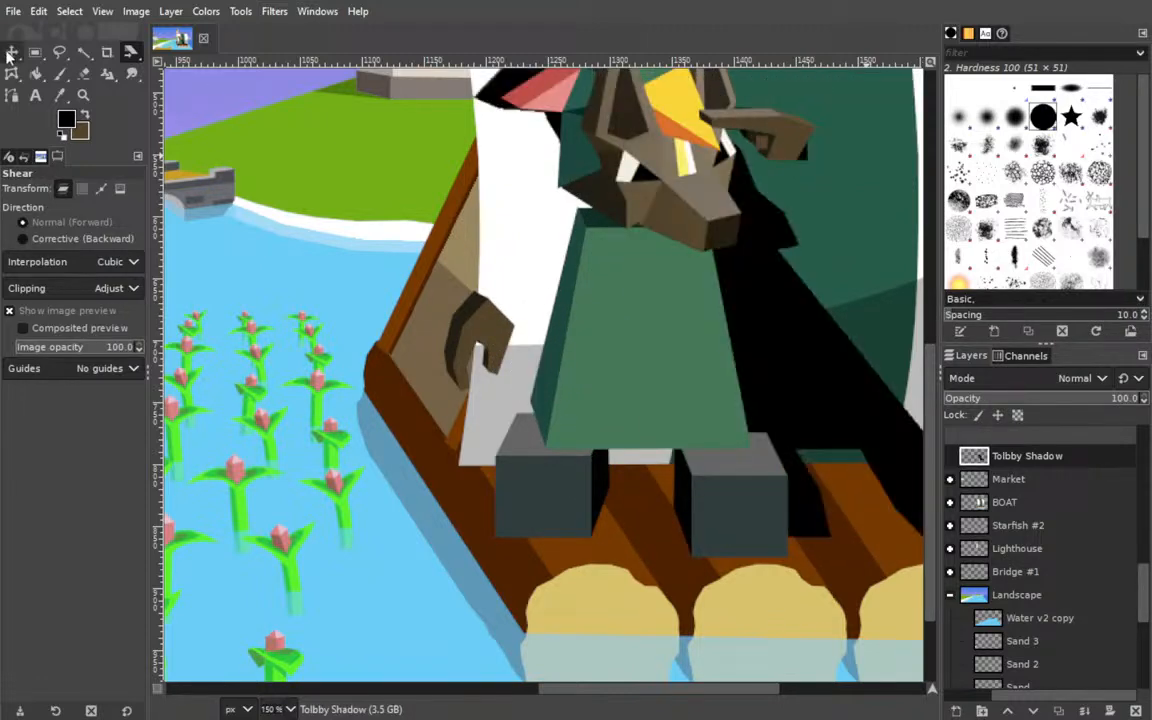
key("m")
left_click_drag(591, 309, 509, 321)
Scale the shadow to 2470 × 1079 px with its width and height unlinked.
left_click(130, 53)
right_click(139, 57)
left_click(226, 93)
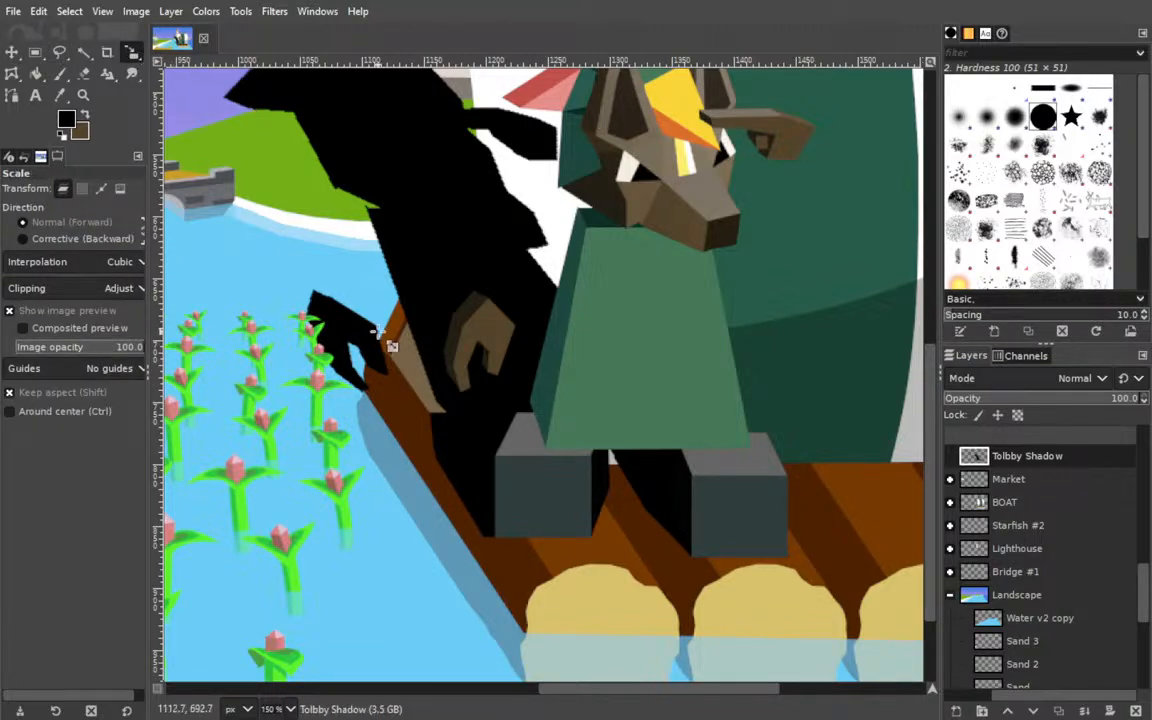
left_click_drag(257, 288, 470, 247)
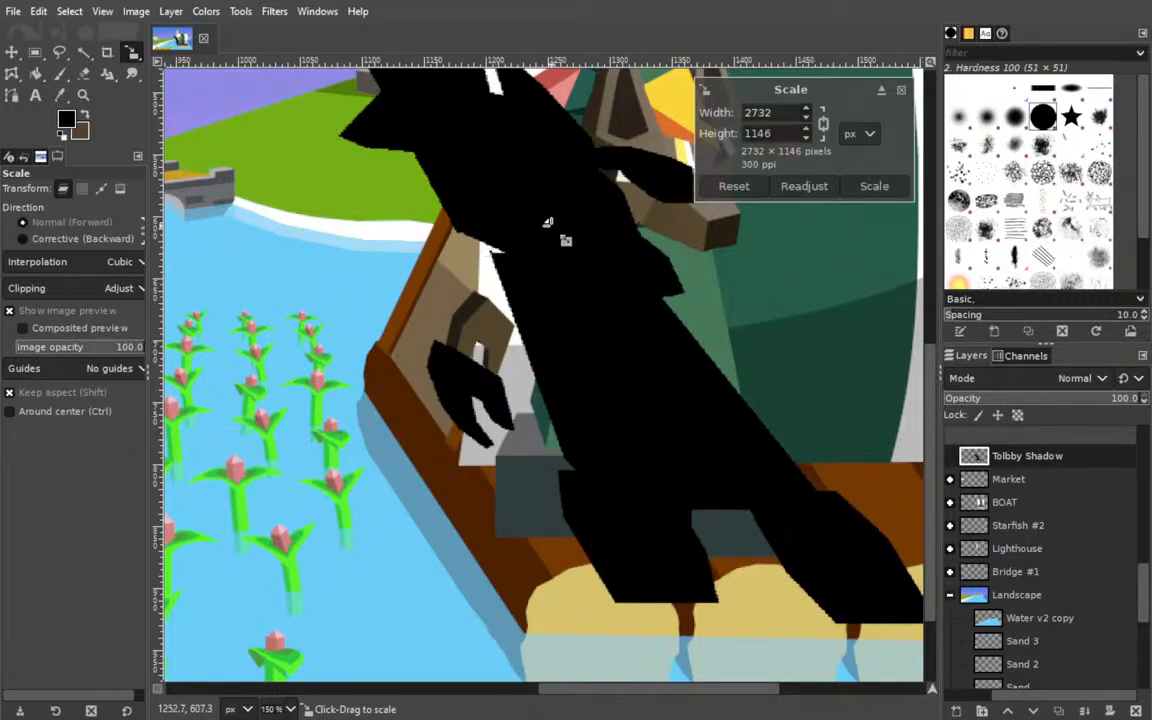
key("ctrl+z")
left_click(824, 126)
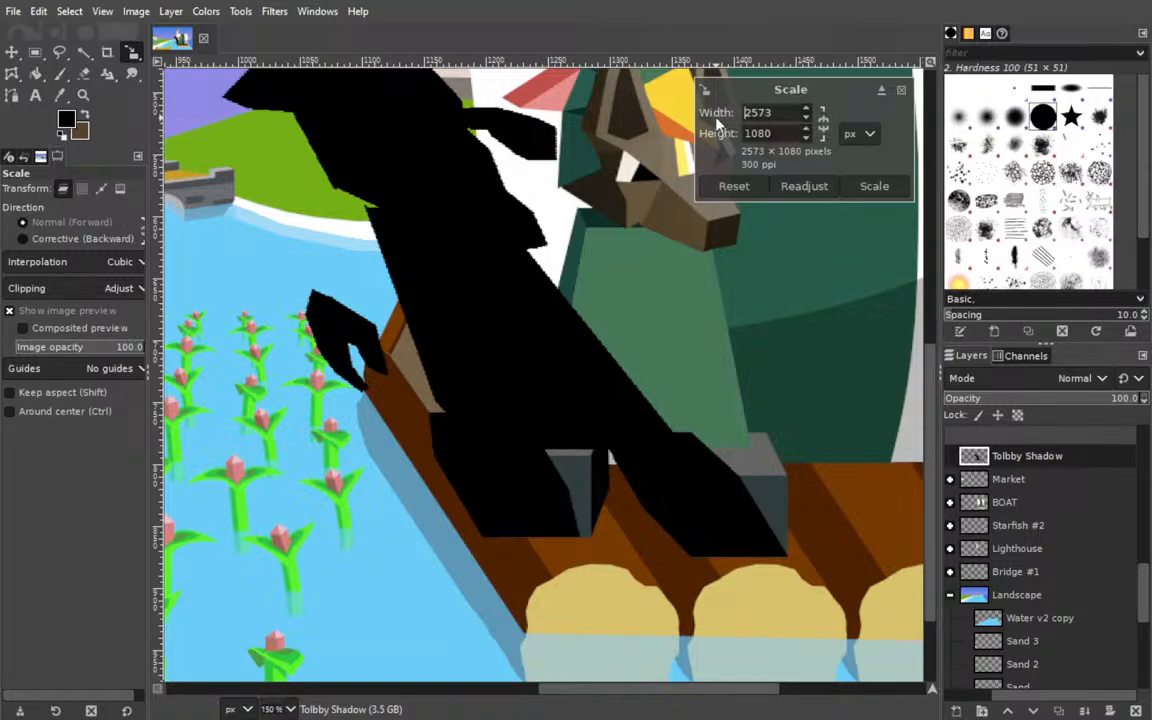
left_click_drag(345, 277, 310, 258)
left_click_drag(428, 296, 480, 286)
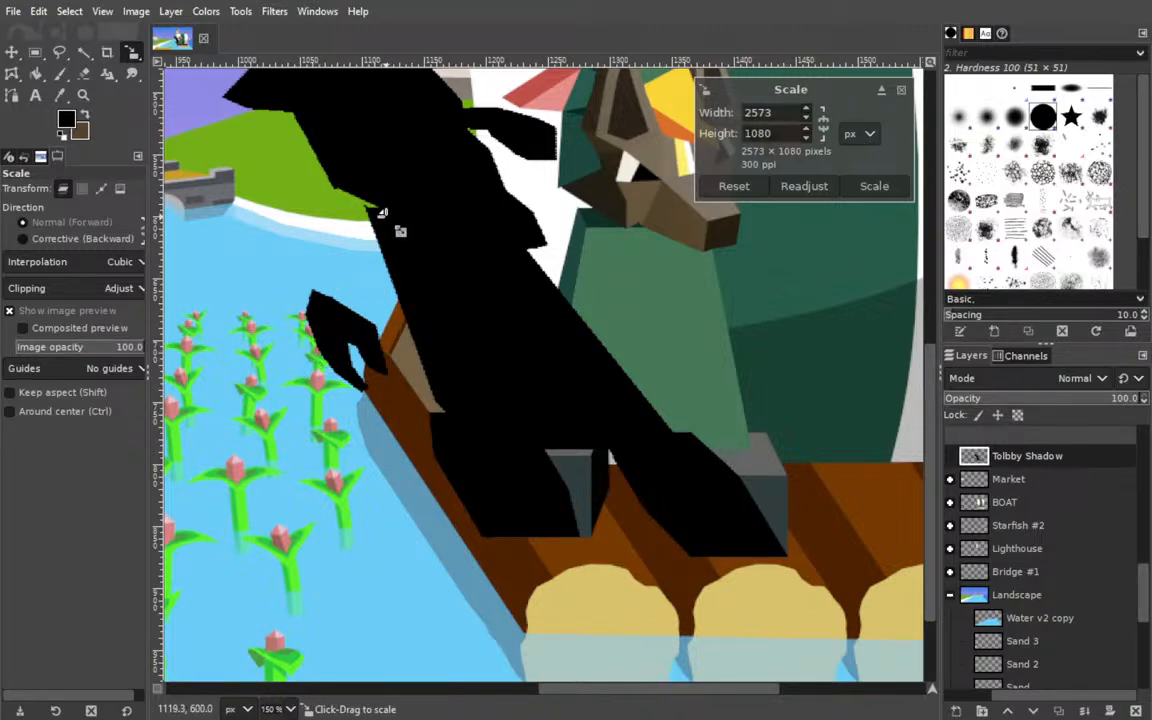
left_click_drag(393, 217, 285, 220)
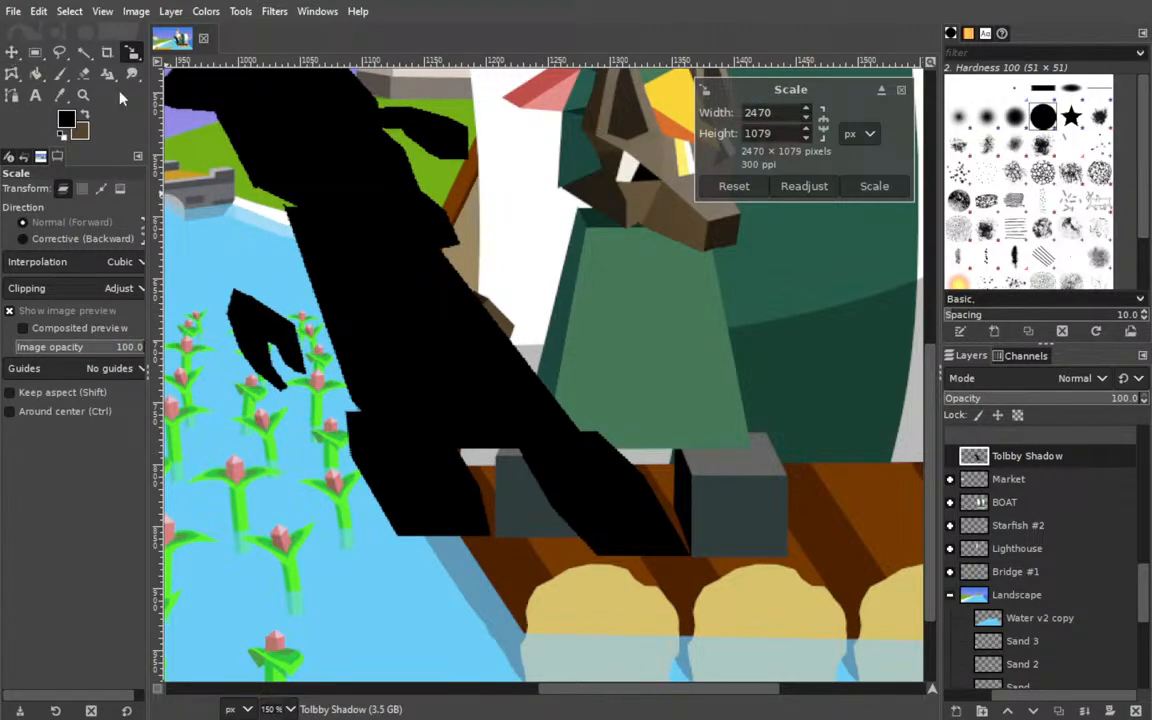
left_click(875, 186)
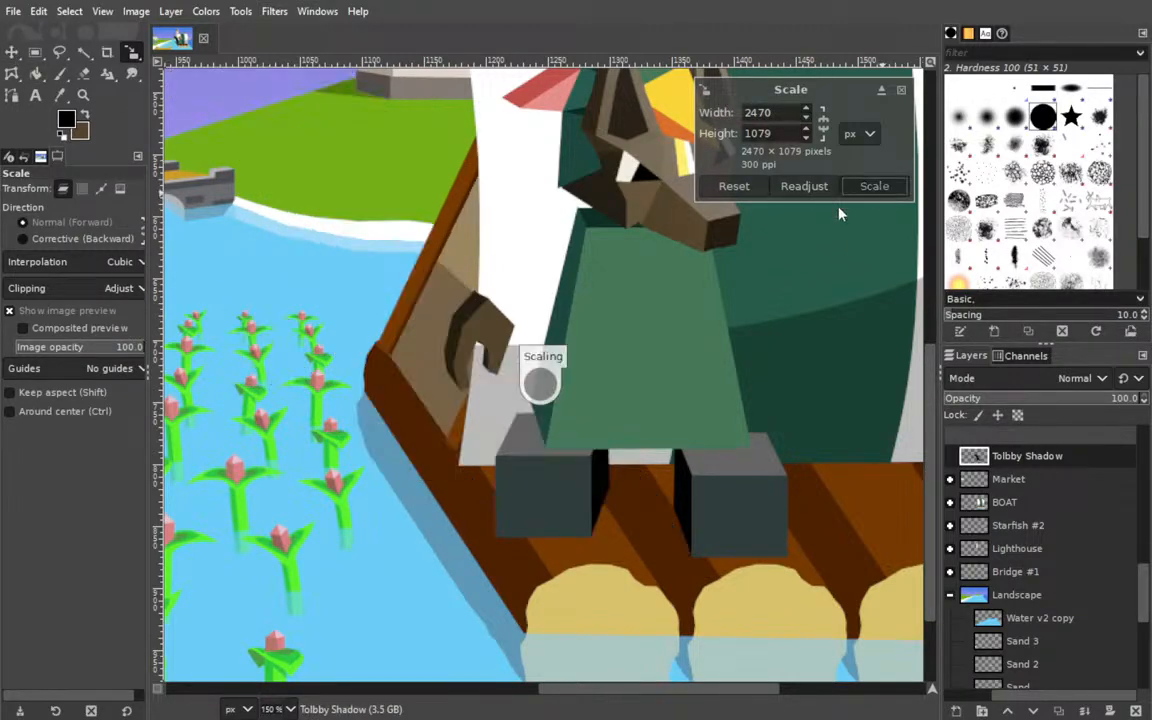
Move the Tolbby Shadow layer into the Tolbby group, directly below Foot #2.
left_click_drag(437, 378, 542, 334)
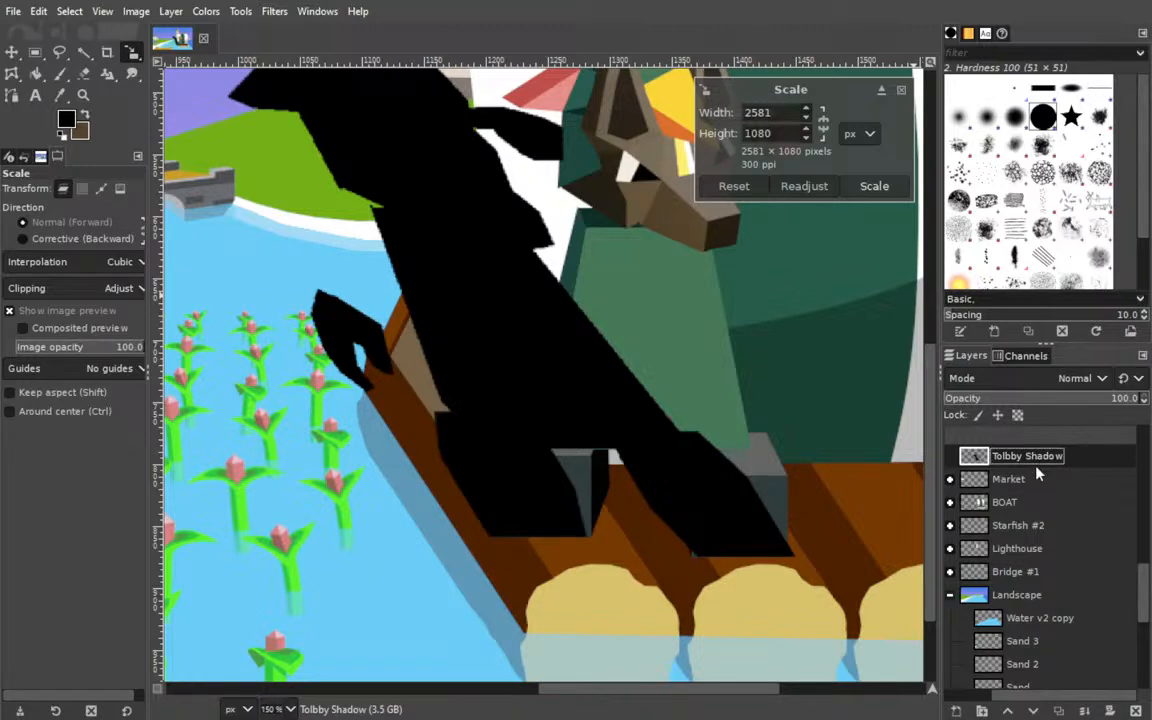
scroll(1015, 512, "down", 1)
scroll(1015, 512, "up", 7)
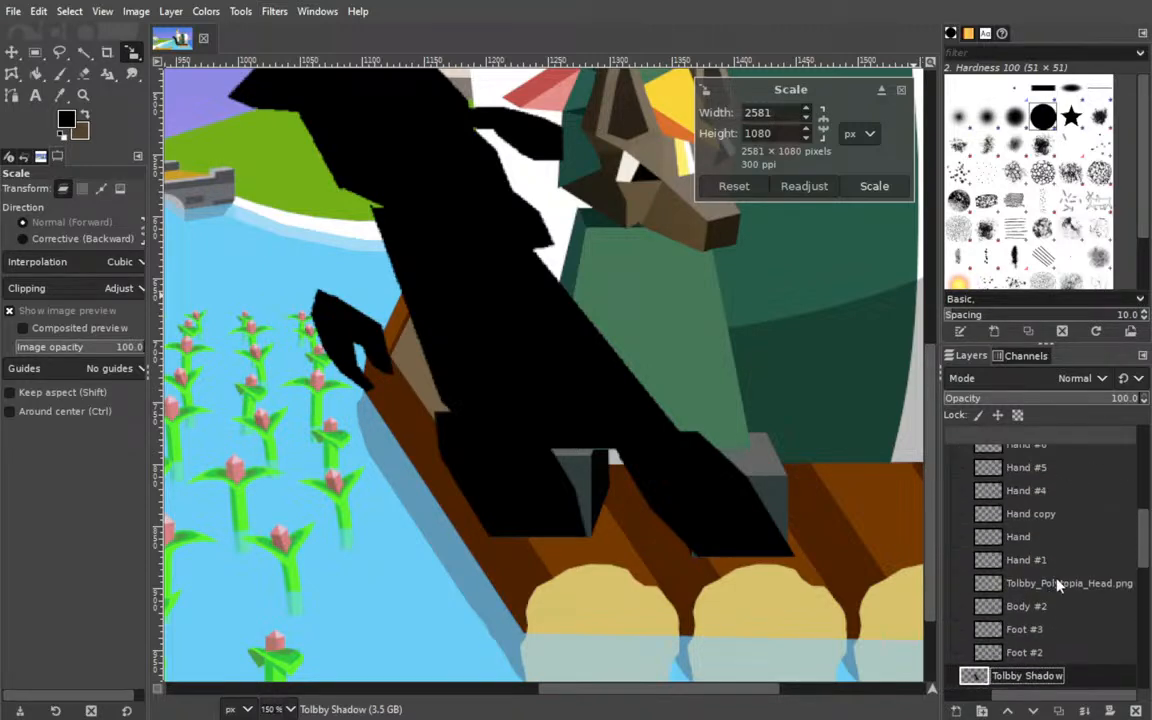
left_click(1031, 677)
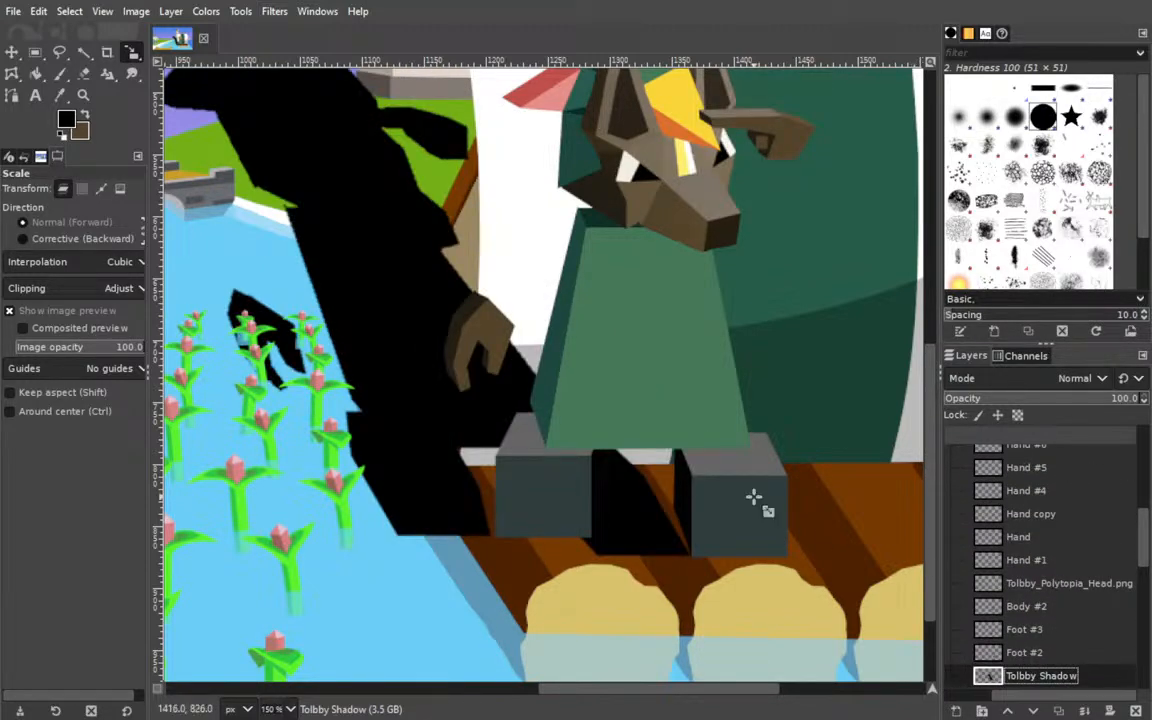
Move the shadow right until its feet meet the jackal's feet, and set its layer opacity to about 50.3.
left_click(12, 53)
left_click_drag(360, 285, 487, 290)
scroll(643, 388, "up", 5)
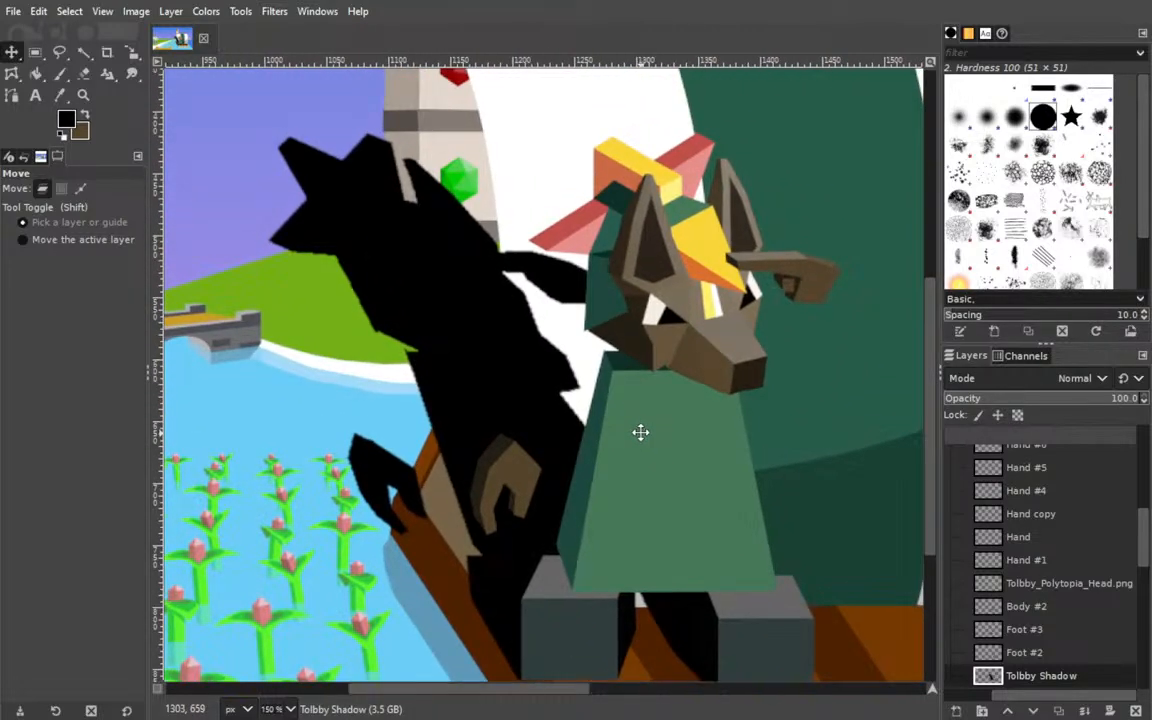
scroll(654, 390, "left", 5)
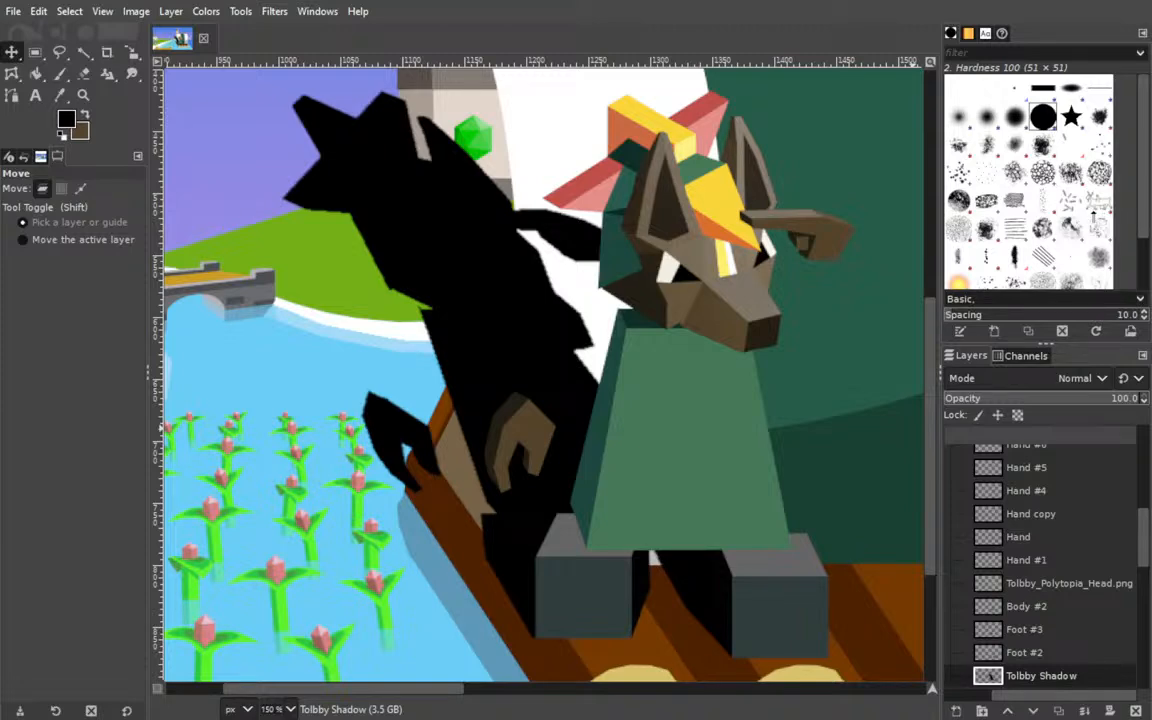
left_click(1041, 398)
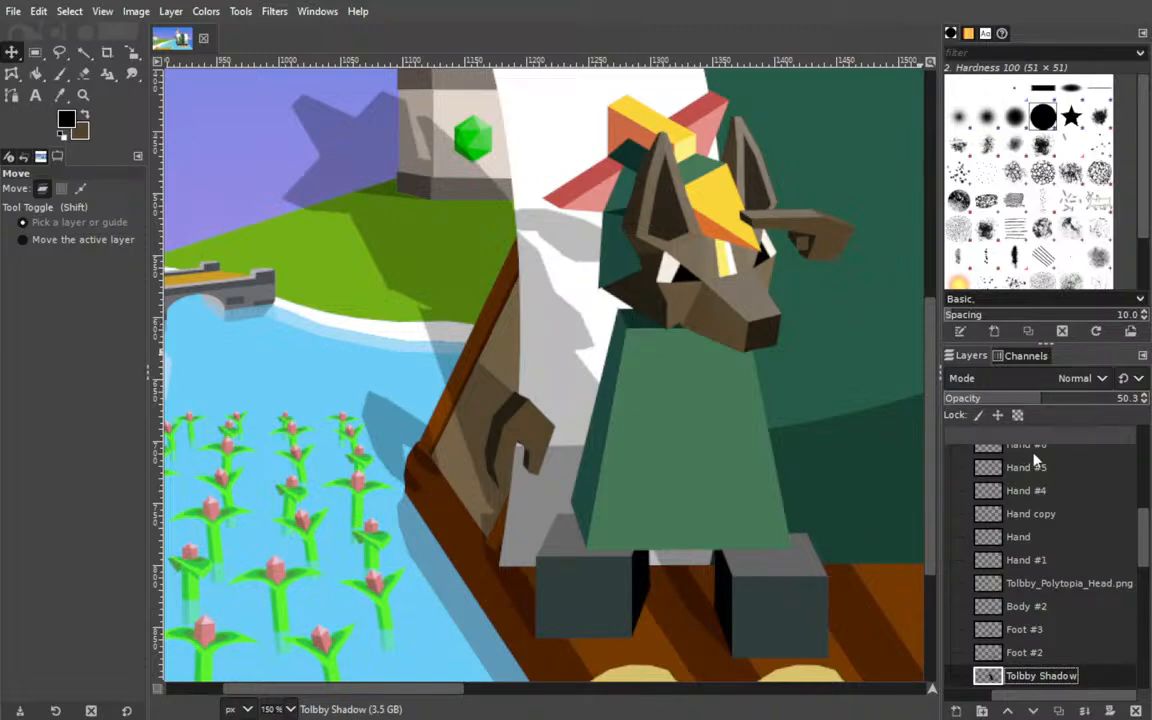
Collapse the Tolbby group and delete the leftover Tolbby copy group with its Foot #5 layer.
scroll(1045, 582, "up", 5)
left_click(950, 548)
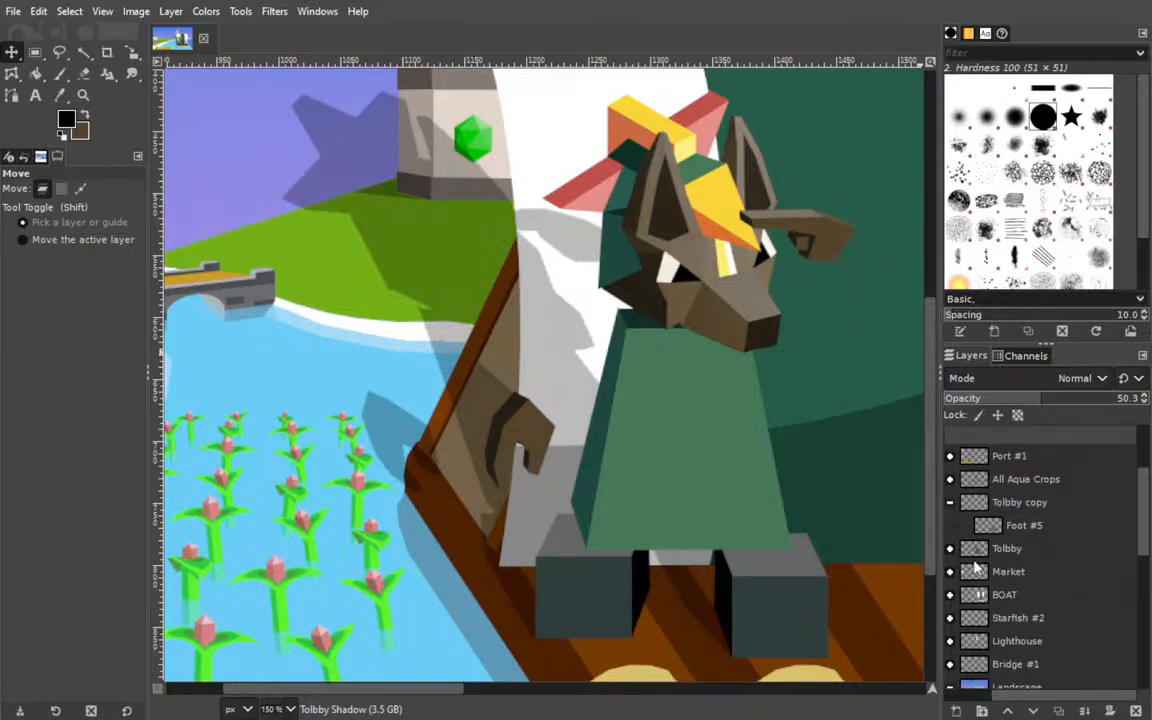
left_click(1038, 508)
left_click_drag(1018, 697, 951, 697)
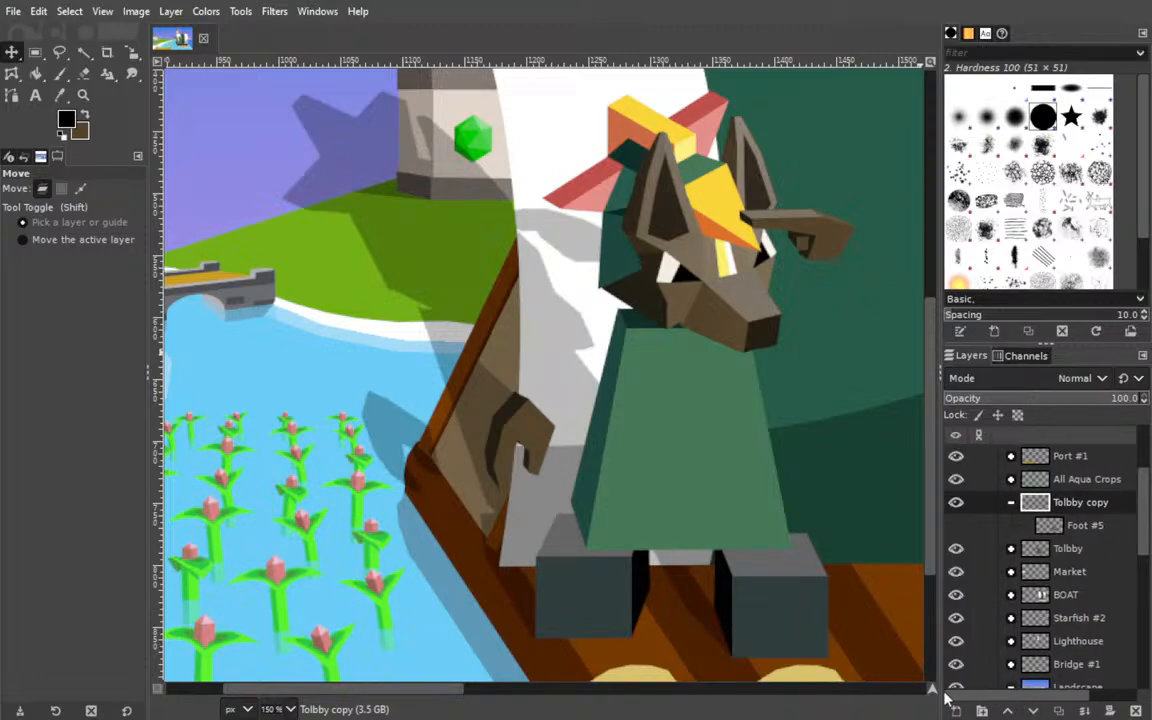
left_click(1076, 530)
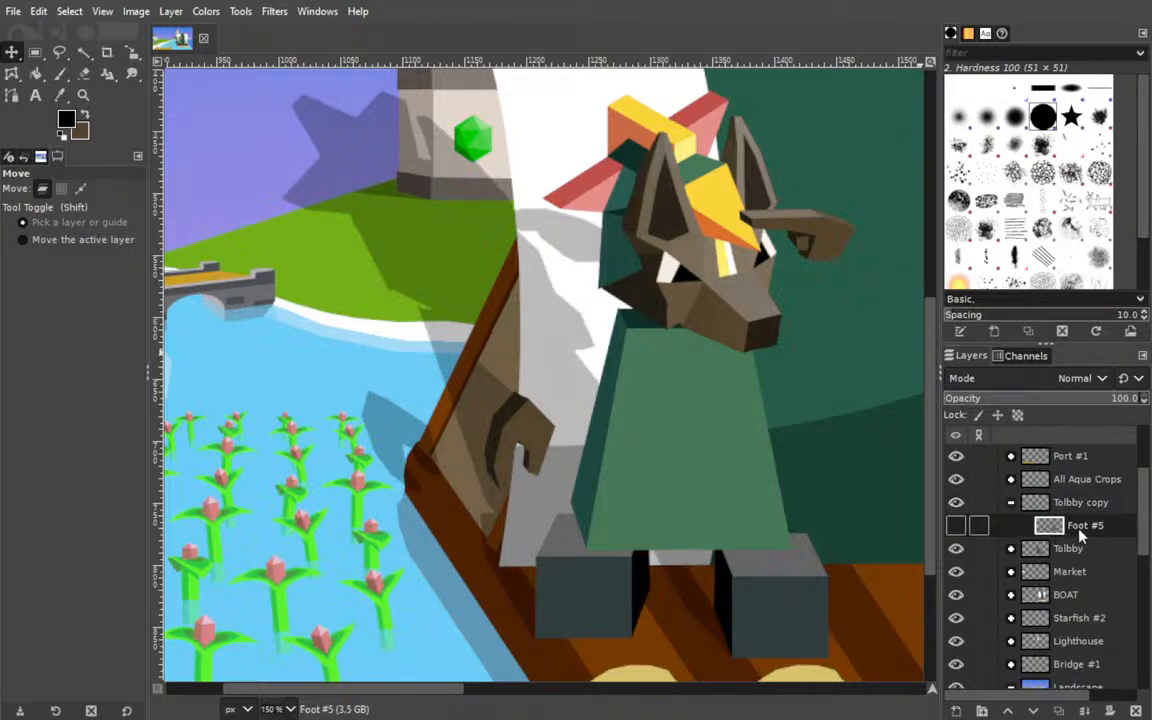
double_click(1082, 528)
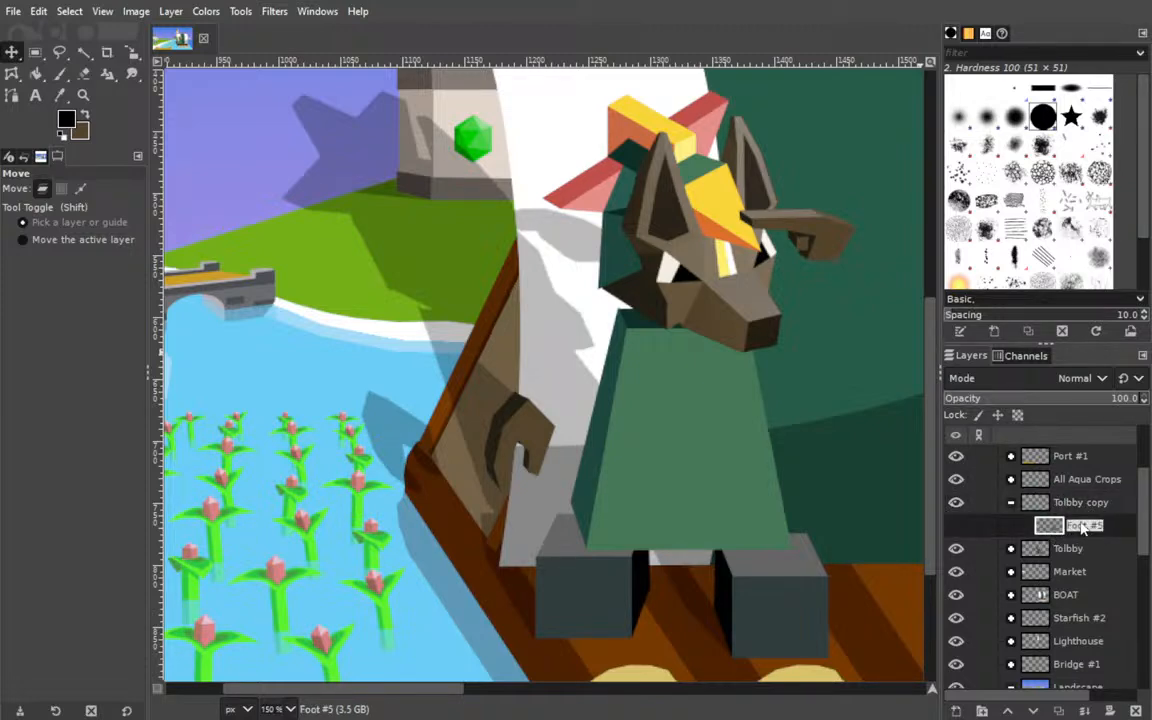
left_click(956, 526)
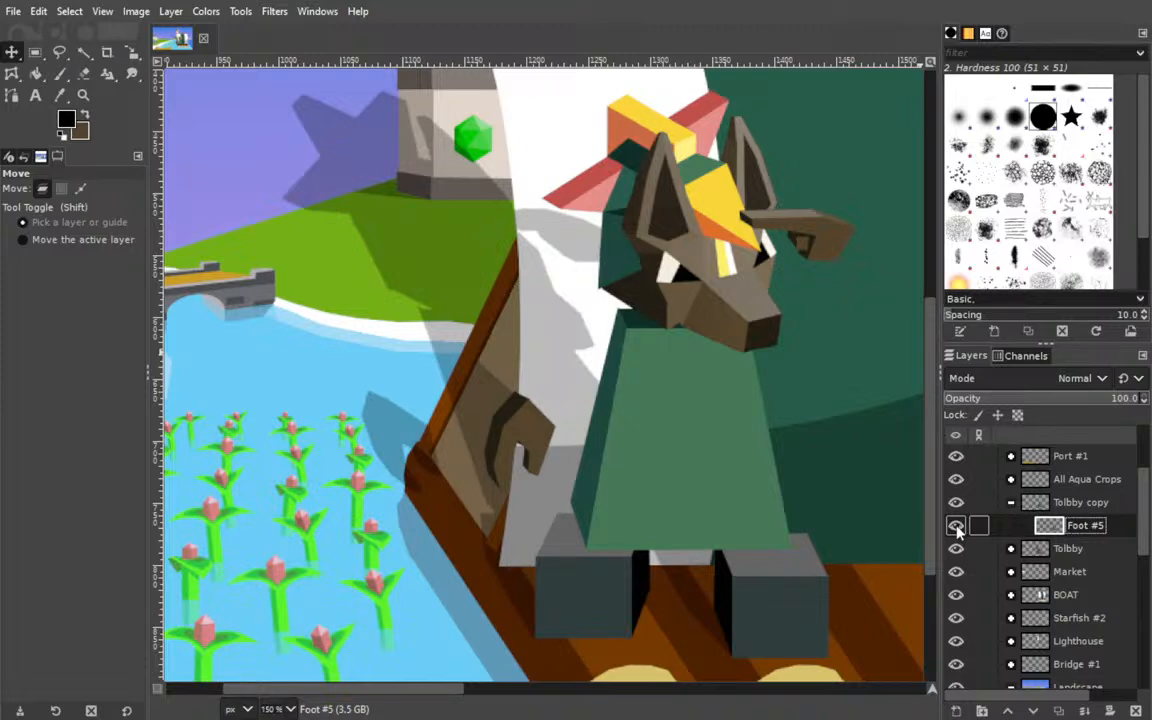
left_click(1072, 503)
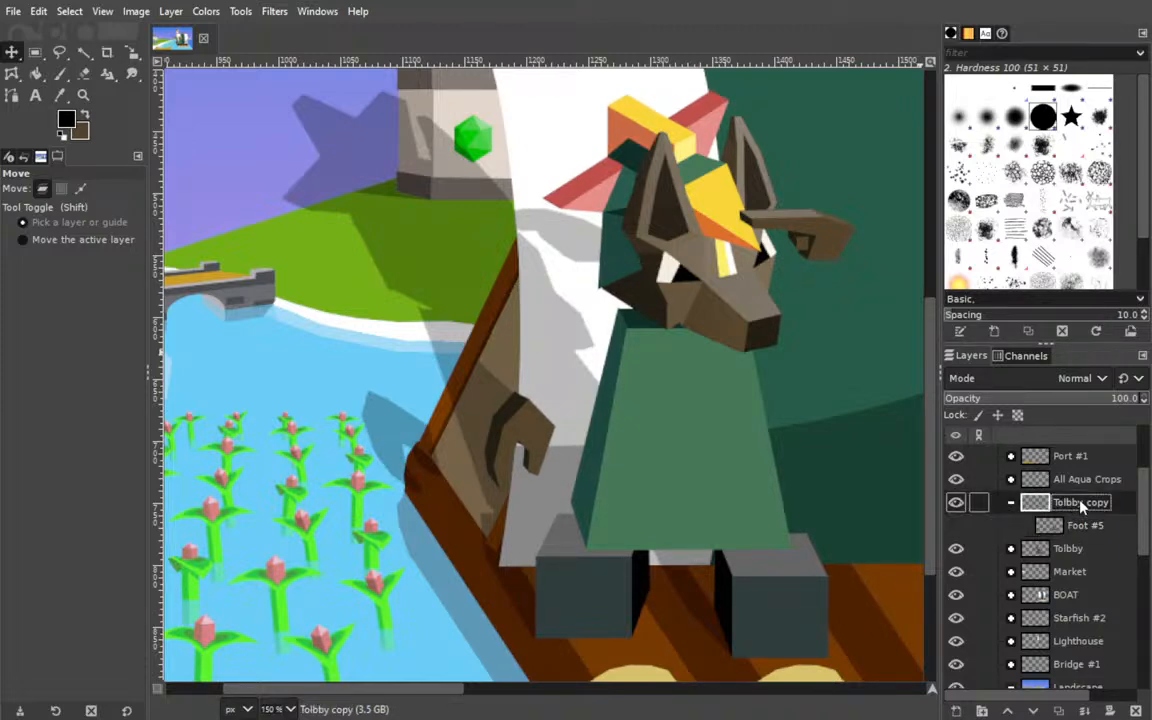
left_click(1135, 711)
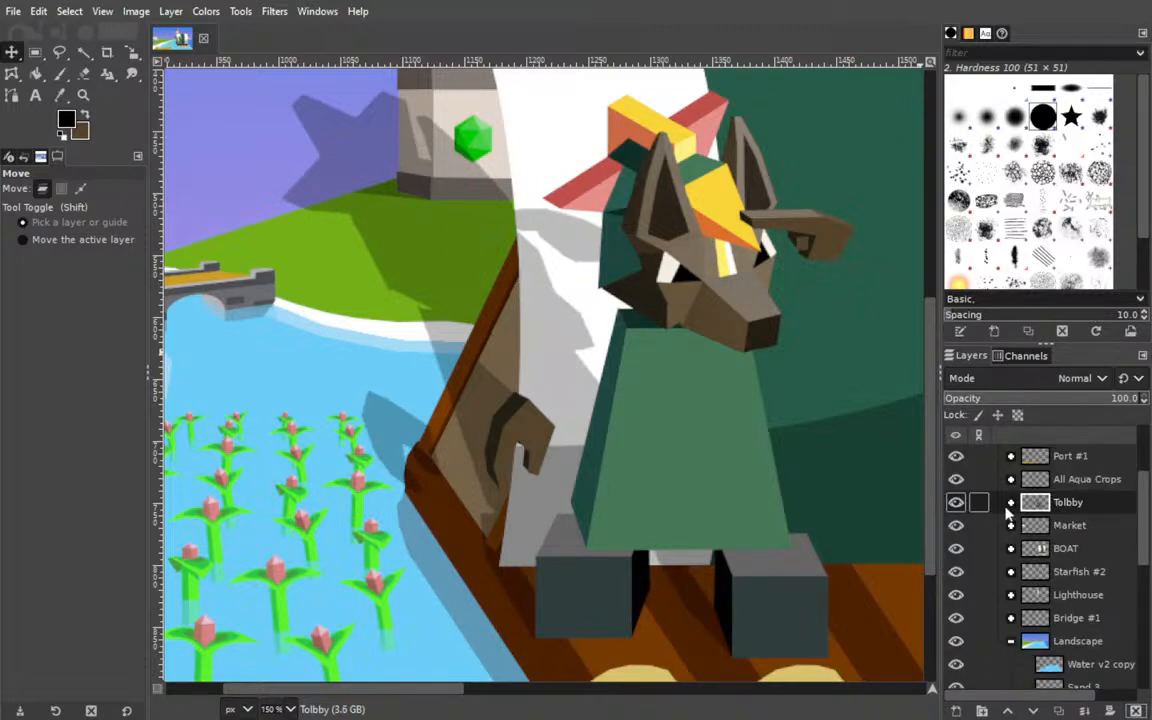
left_click(958, 504)
left_click(958, 504)
Duplicate the BOAT layer group and expand the copy.
scroll(1040, 545, "up", 2)
scroll(1022, 538, "down", 2)
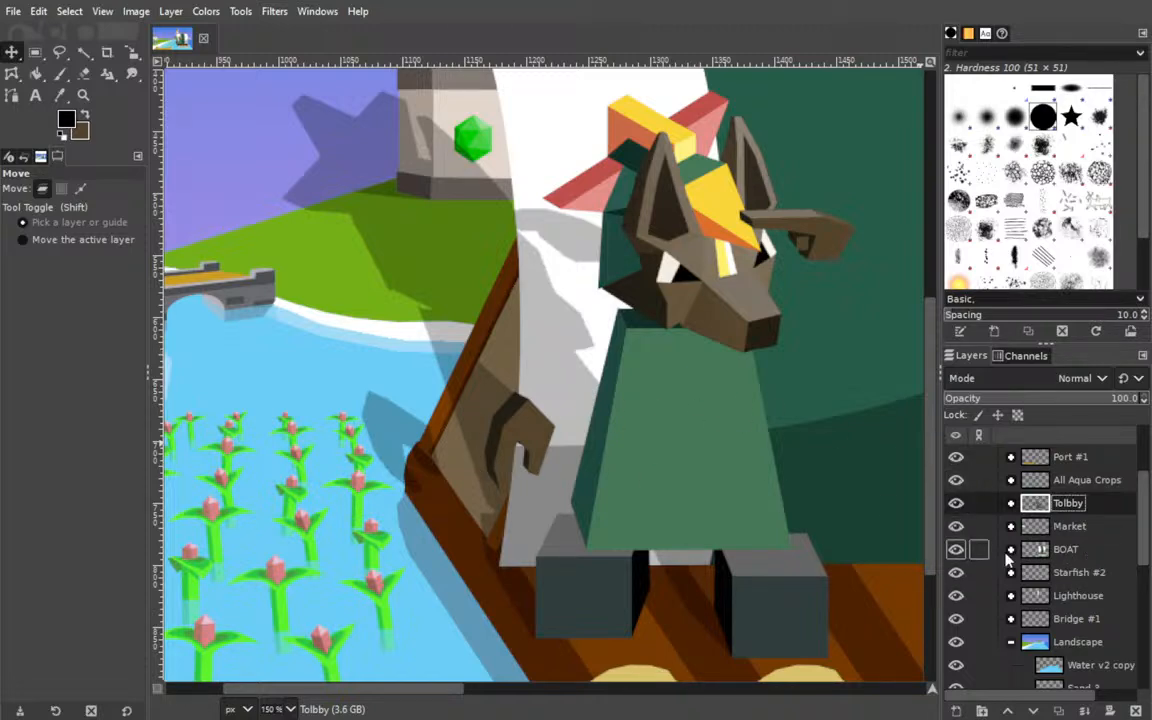
left_click(966, 549)
left_click(1060, 711)
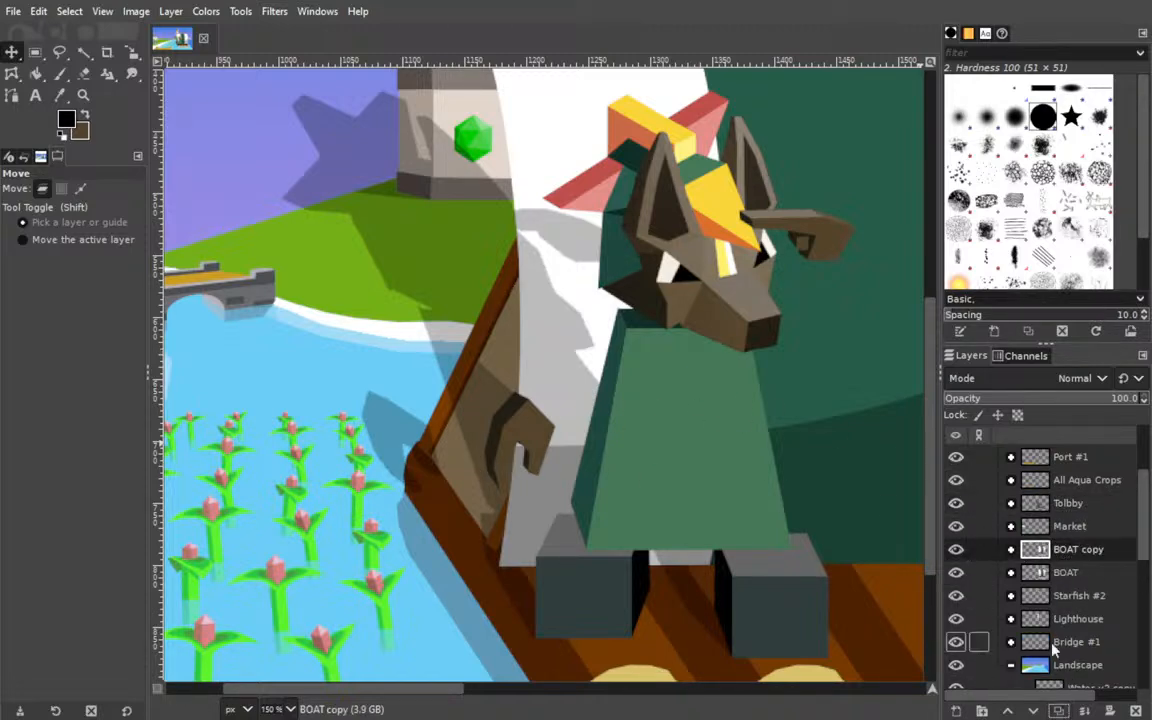
left_click(1010, 549)
Merge the layers of the BOAT copy group from ShAdE #1 down into MAST v2.15 #1.
left_click(1073, 575)
left_click_drag(746, 478, 487, 430)
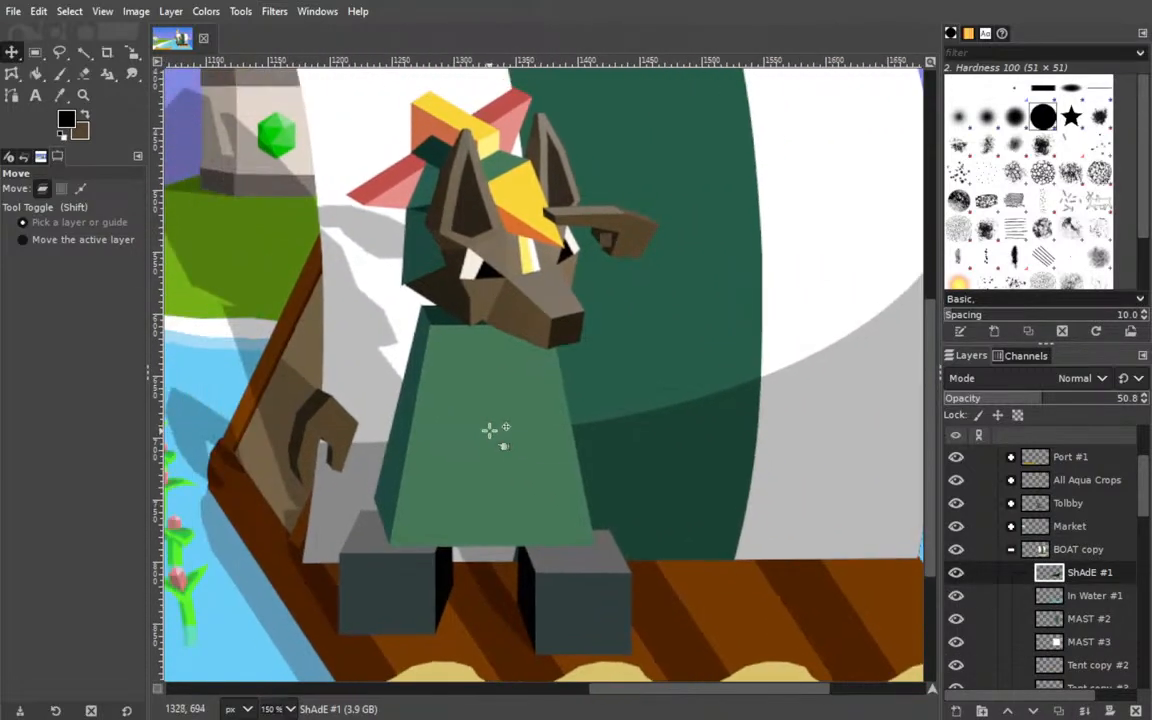
left_click(1084, 711)
left_click(1084, 711)
left_click(1083, 711)
left_click(1082, 710)
left_click(1083, 711)
left_click(1083, 711)
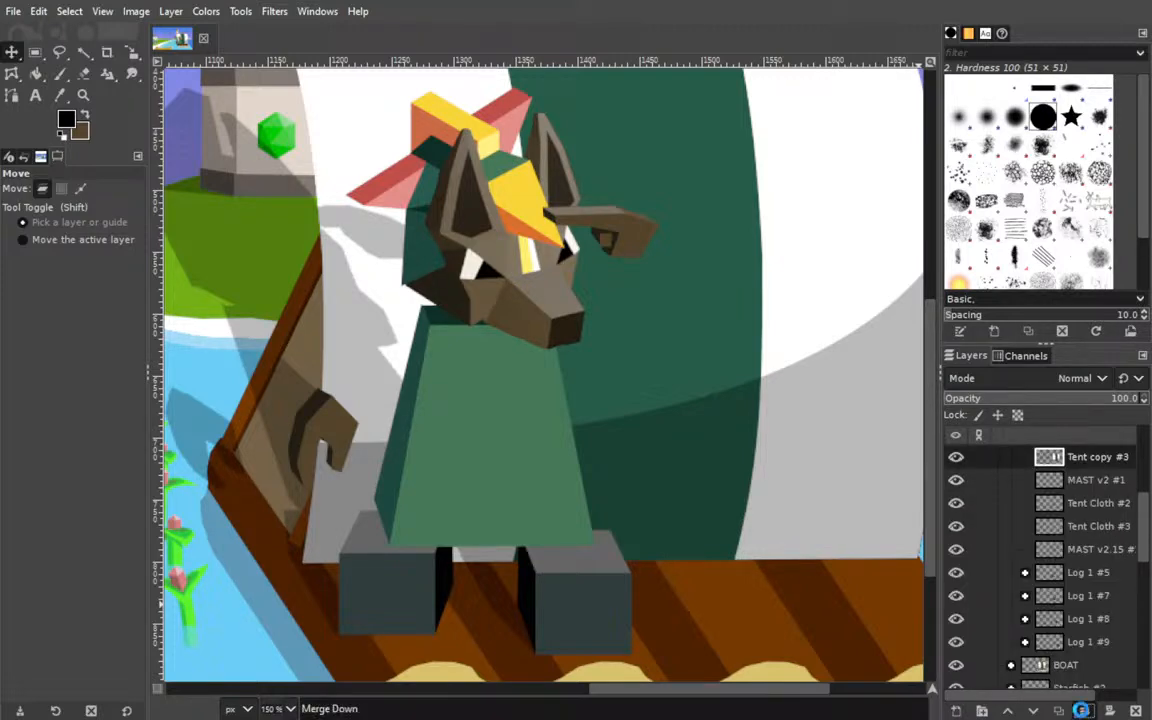
left_click(1083, 711)
left_click(1084, 711)
left_click(1084, 711)
left_click(1084, 711)
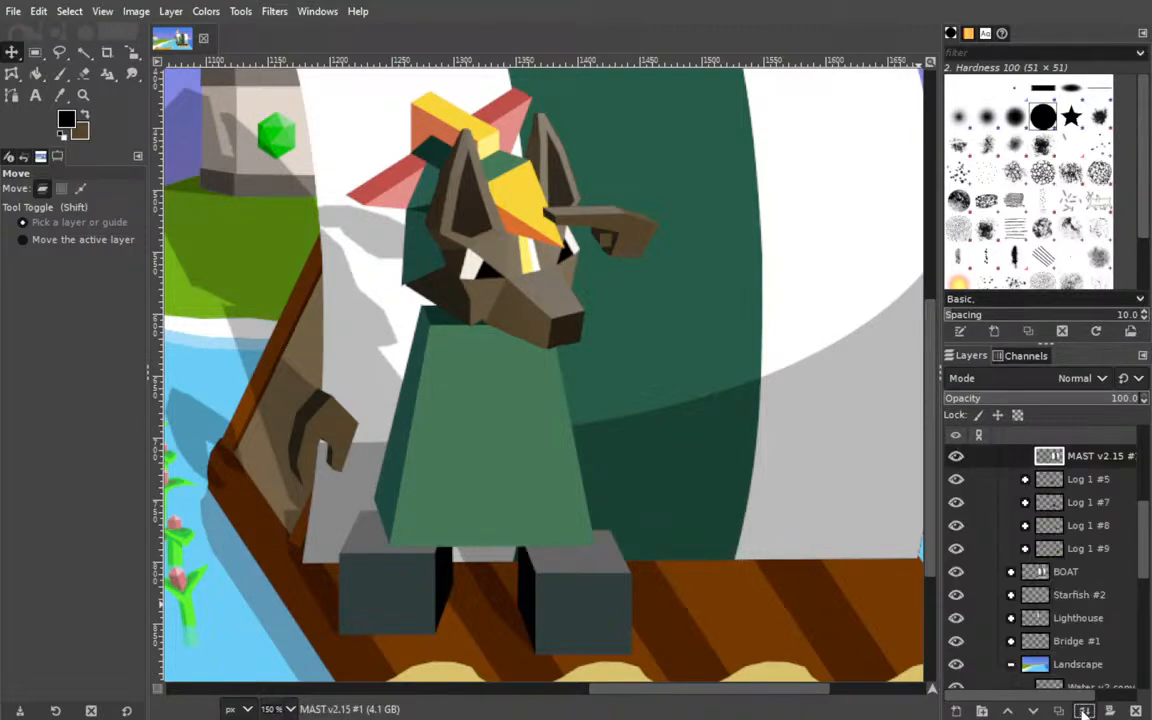
Merge the Log 1 #5, #7, #8 and #9 groups into single layers and select the MAST v2.15 #1 layer.
left_click(1024, 479)
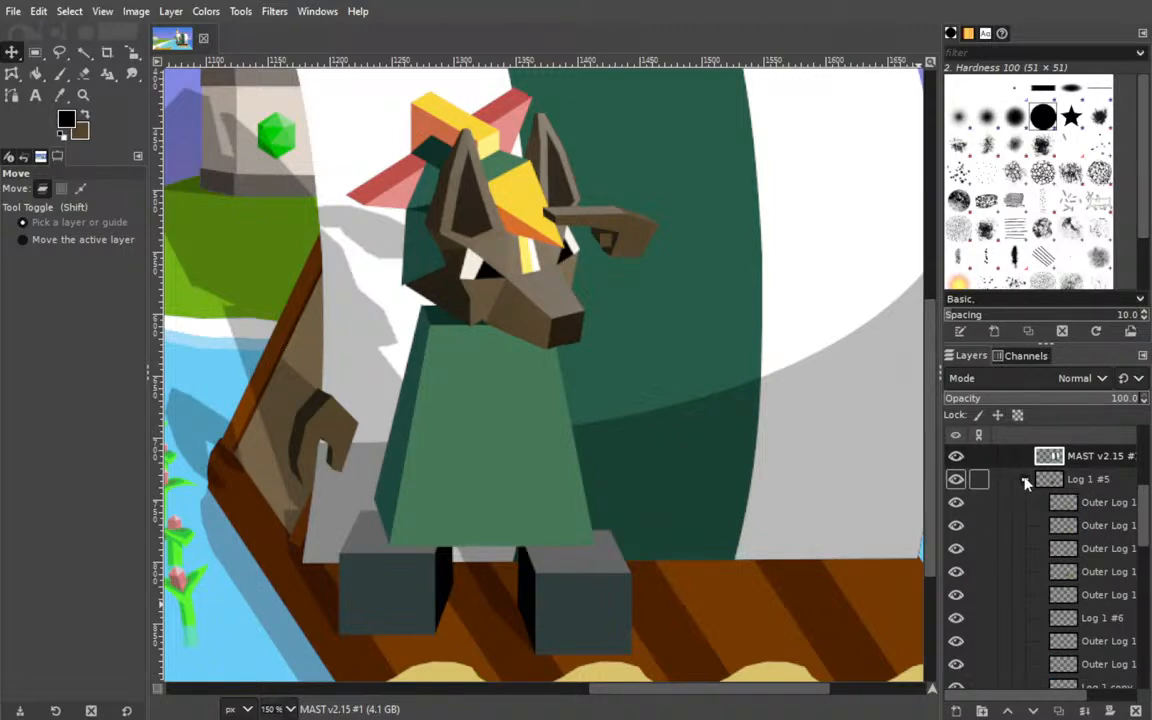
left_click(1045, 480)
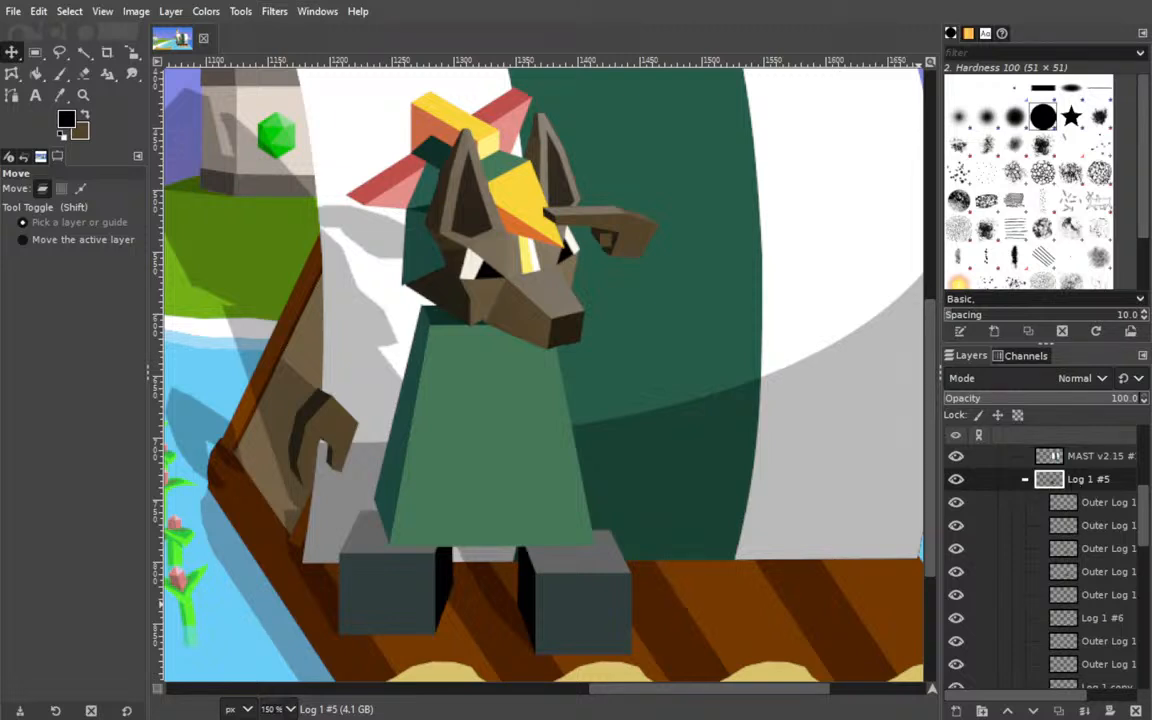
left_click(1089, 486)
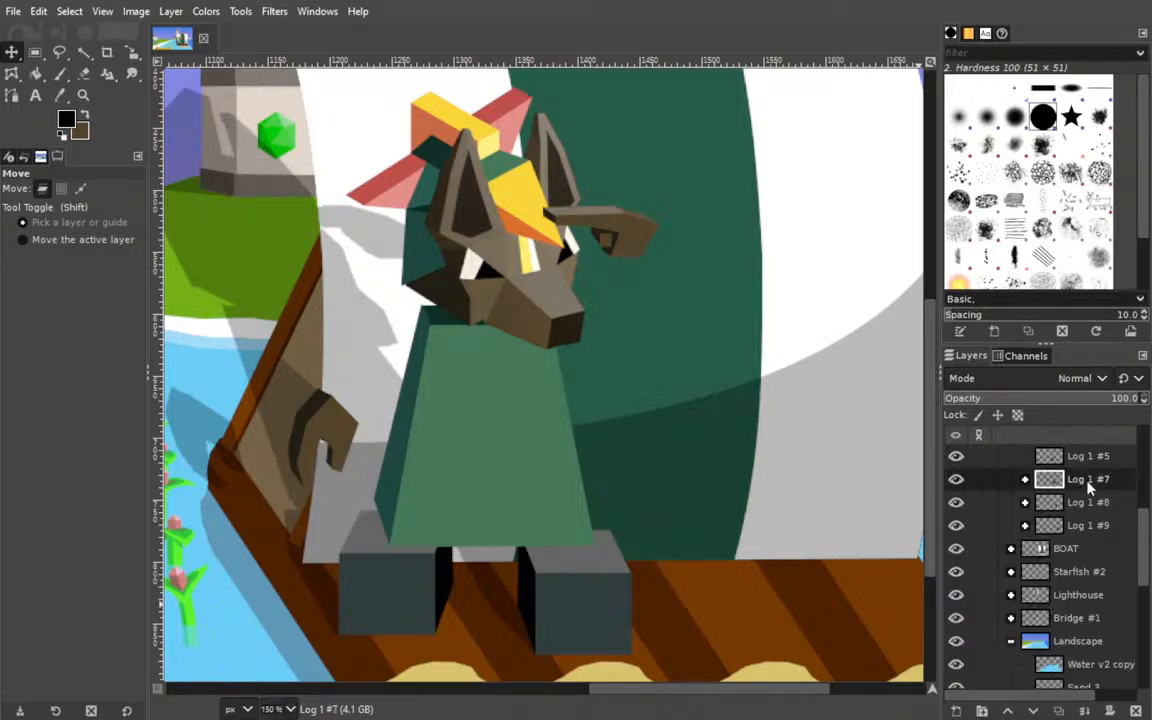
left_click(1089, 483)
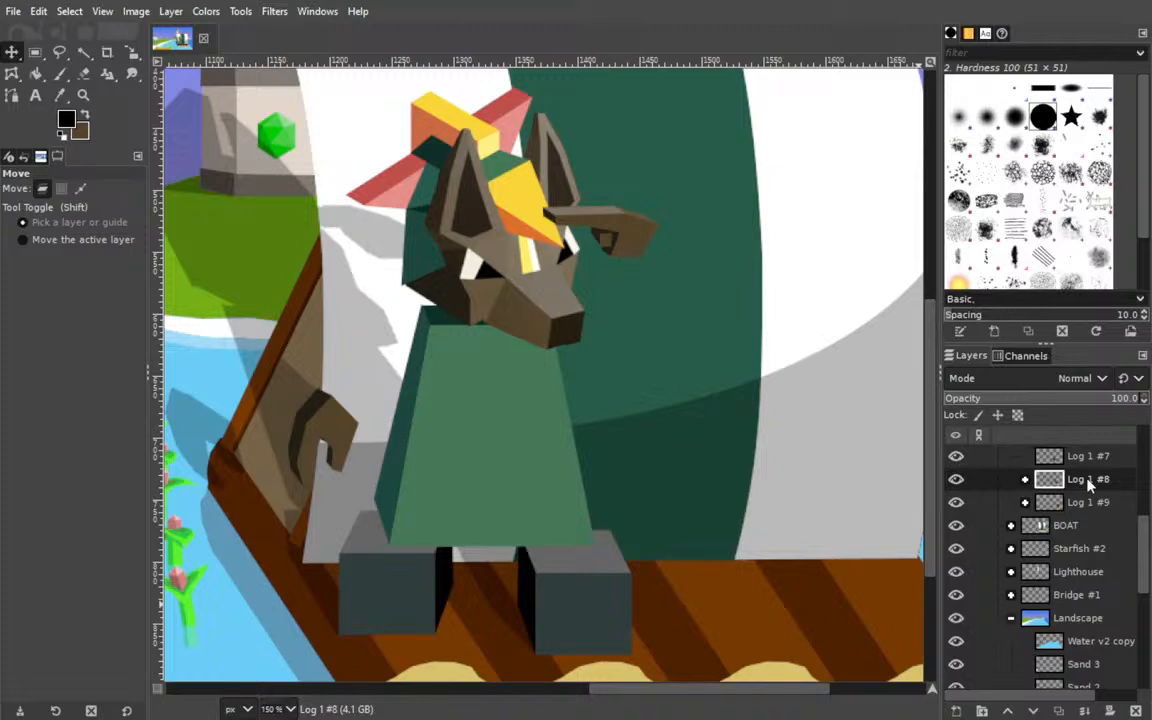
left_click(1088, 480)
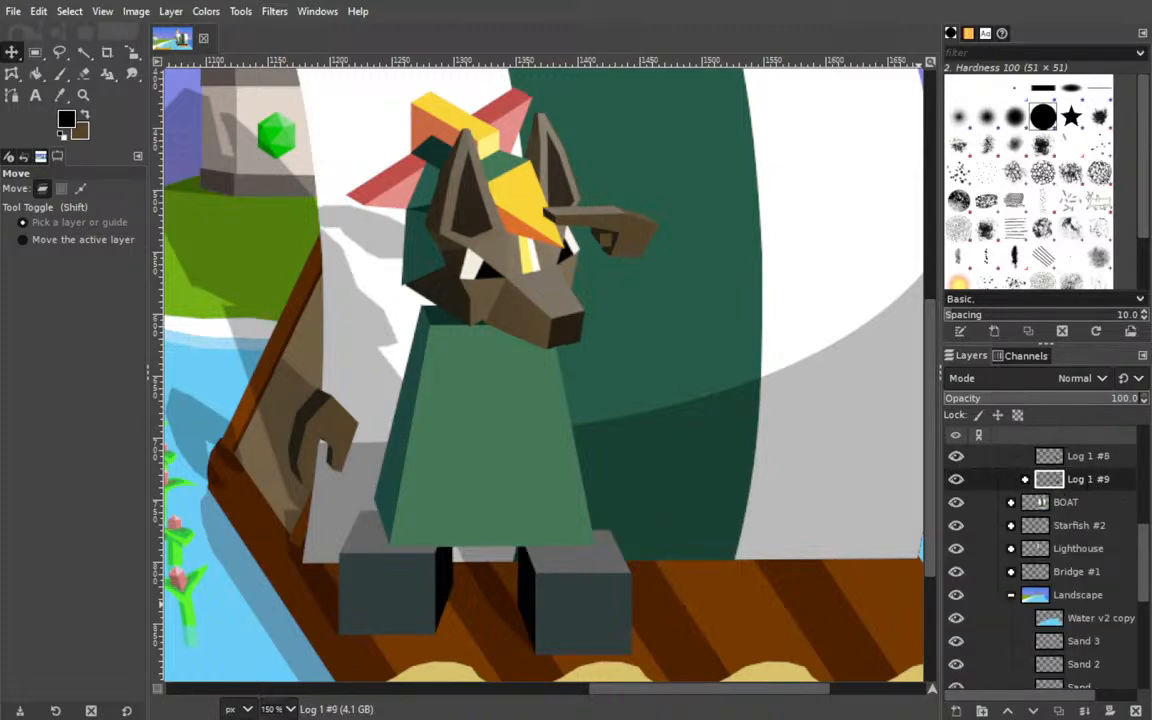
scroll(1110, 502, "up", 4)
left_click(1093, 534)
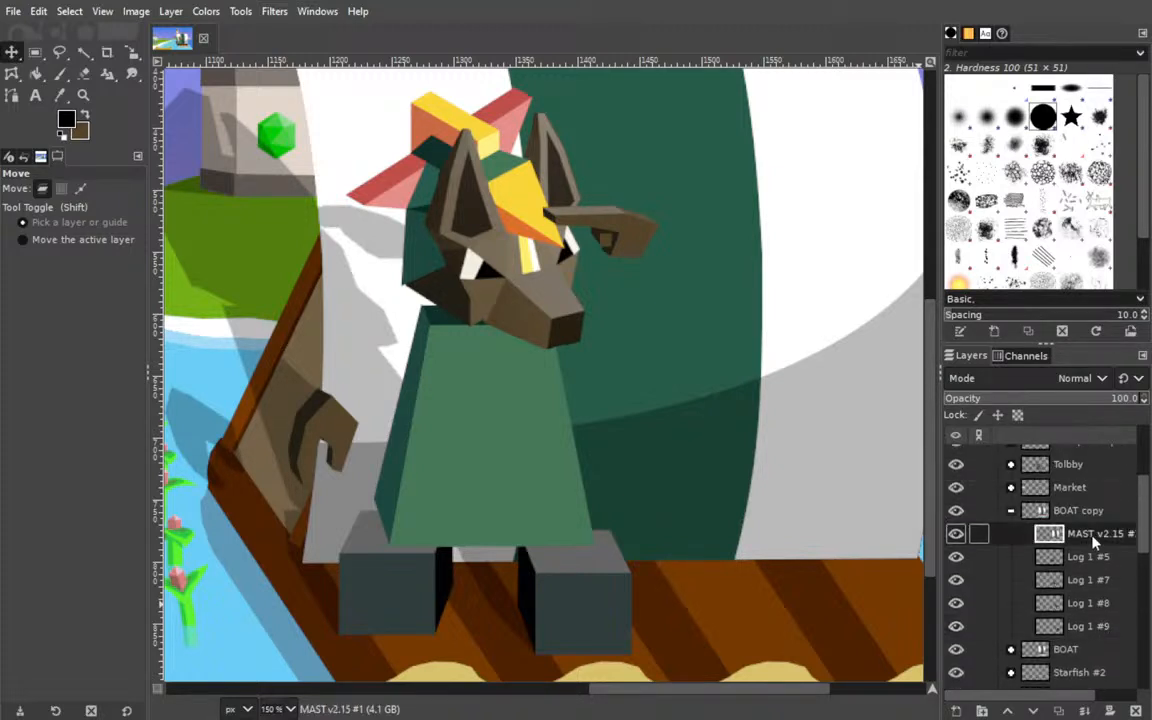
Merge the remaining layers of the BOAT copy group down into a single Log 1 #9 layer.
left_click(1085, 712)
left_click(1085, 712)
left_click(1085, 712)
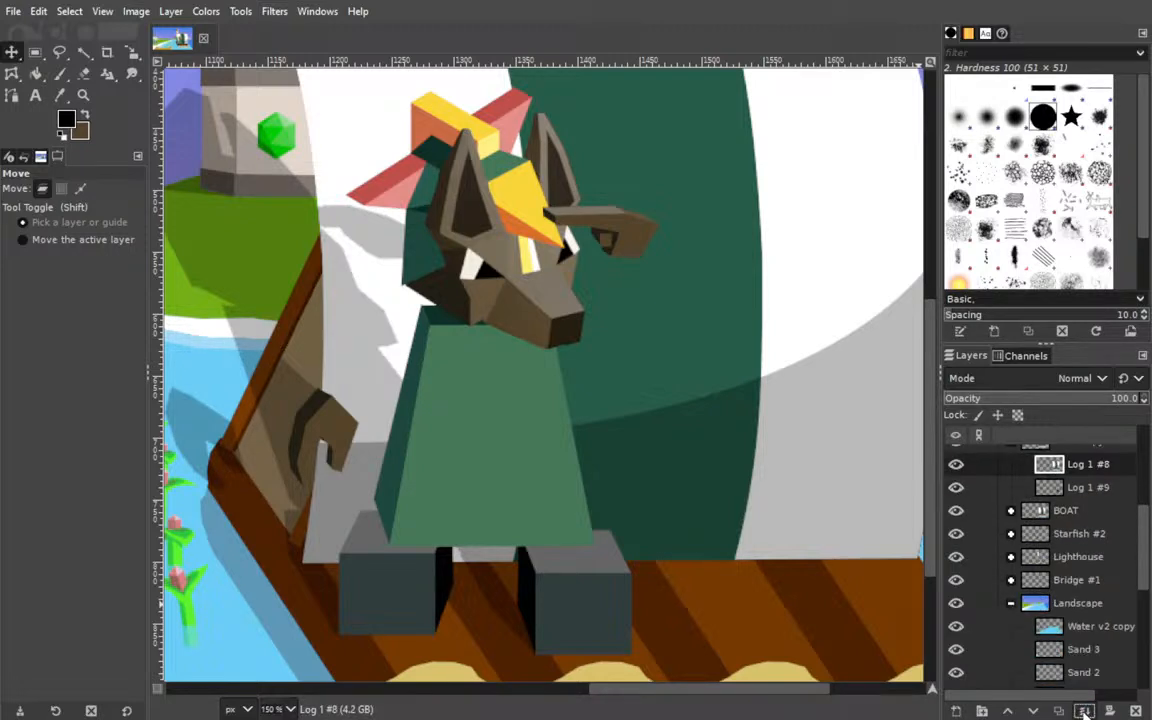
left_click(1085, 712)
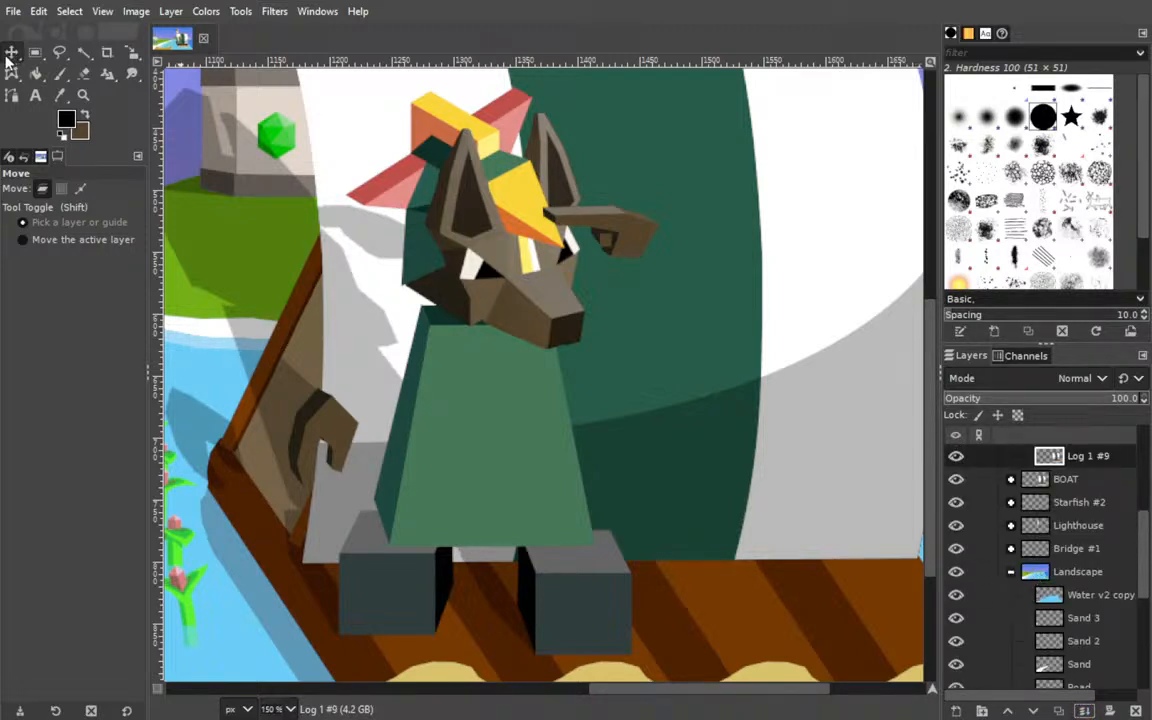
Use Fuzzy Select on the Log 1 #9 layer to select the transparent area surrounding the boat.
left_click(85, 52)
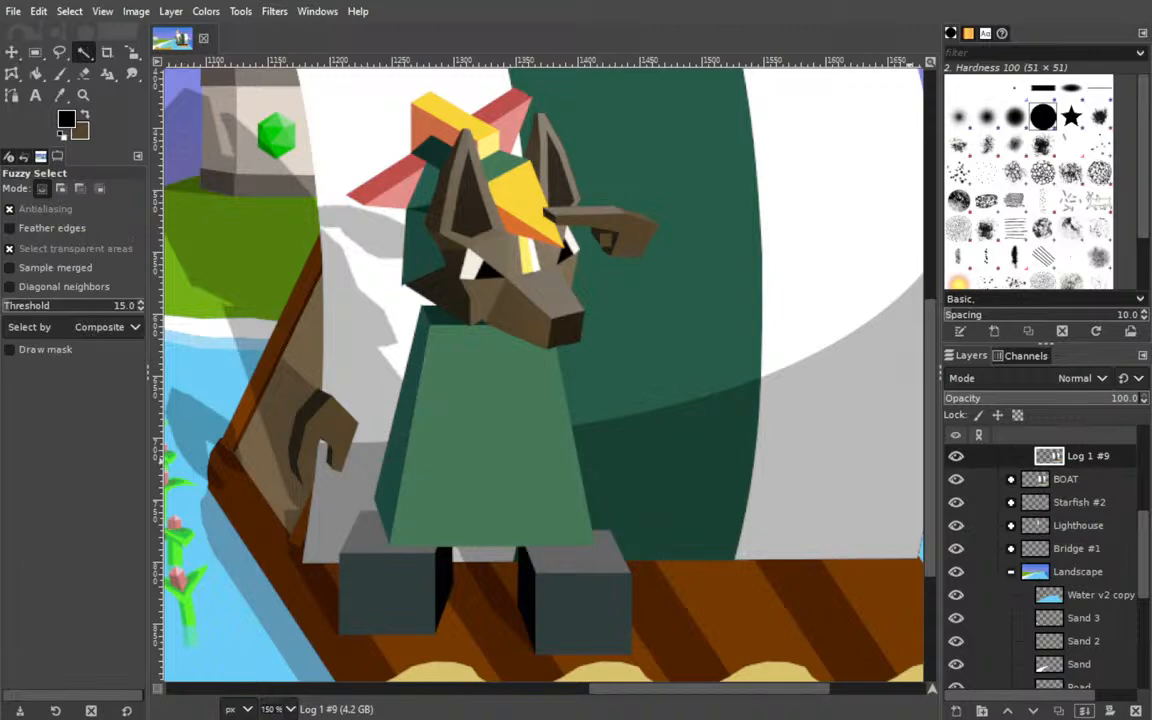
left_click_drag(728, 316, 779, 312)
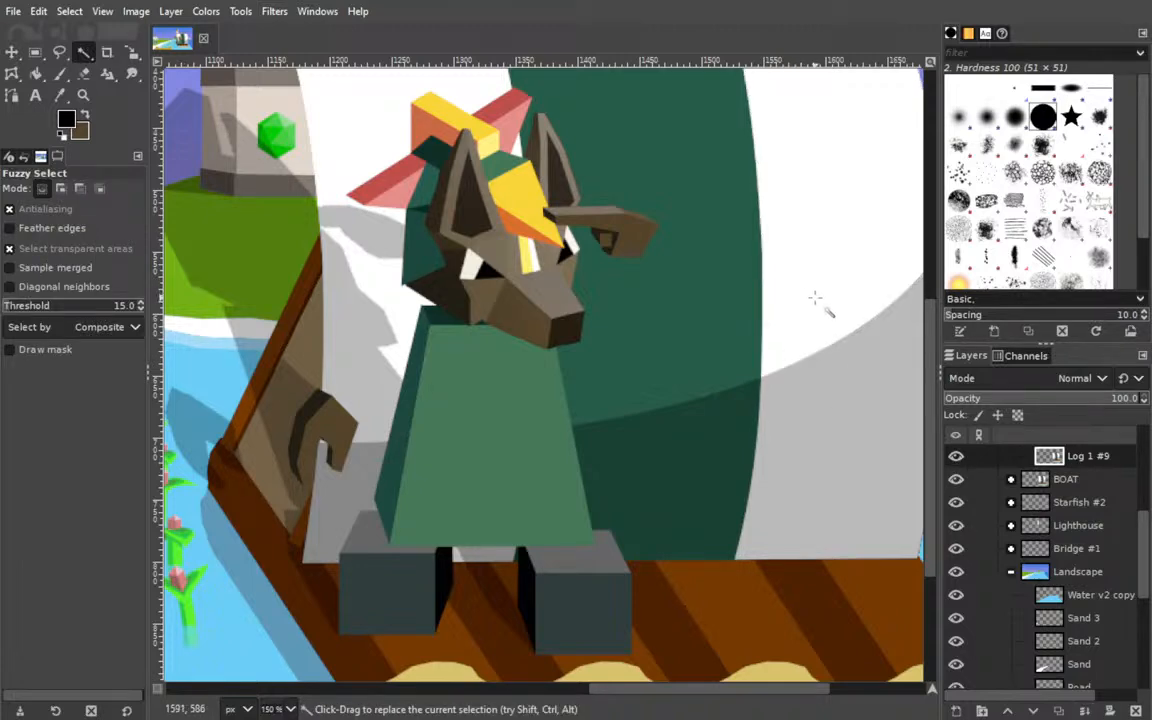
scroll(758, 313, "up", 5)
scroll(818, 504, "down", 2)
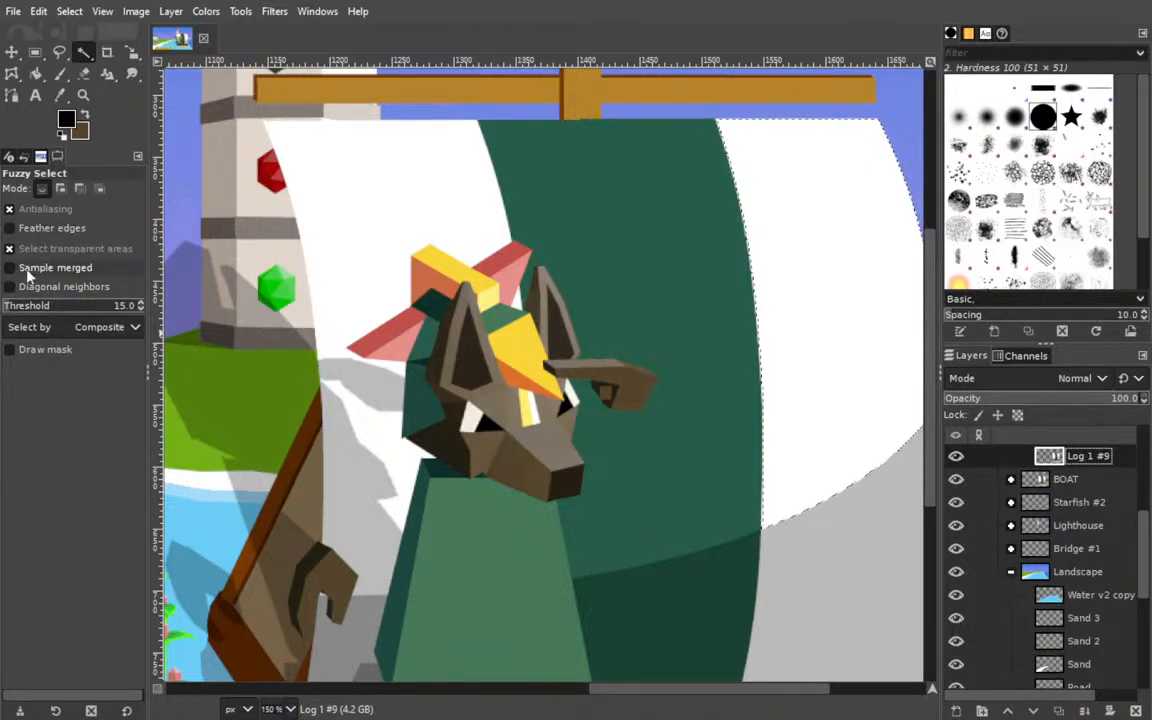
left_click(210, 155)
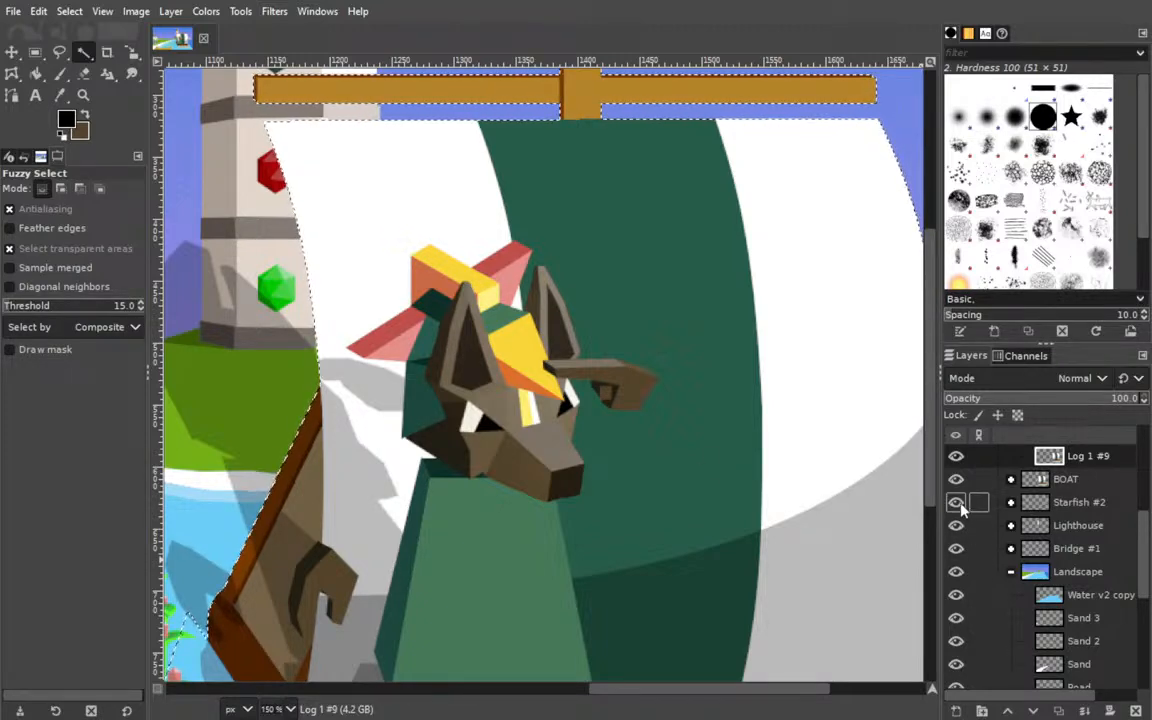
Clear the selected area outside the boat from the Tolbby Shadow layer in the Tolbby group.
left_click_drag(484, 405, 673, 242)
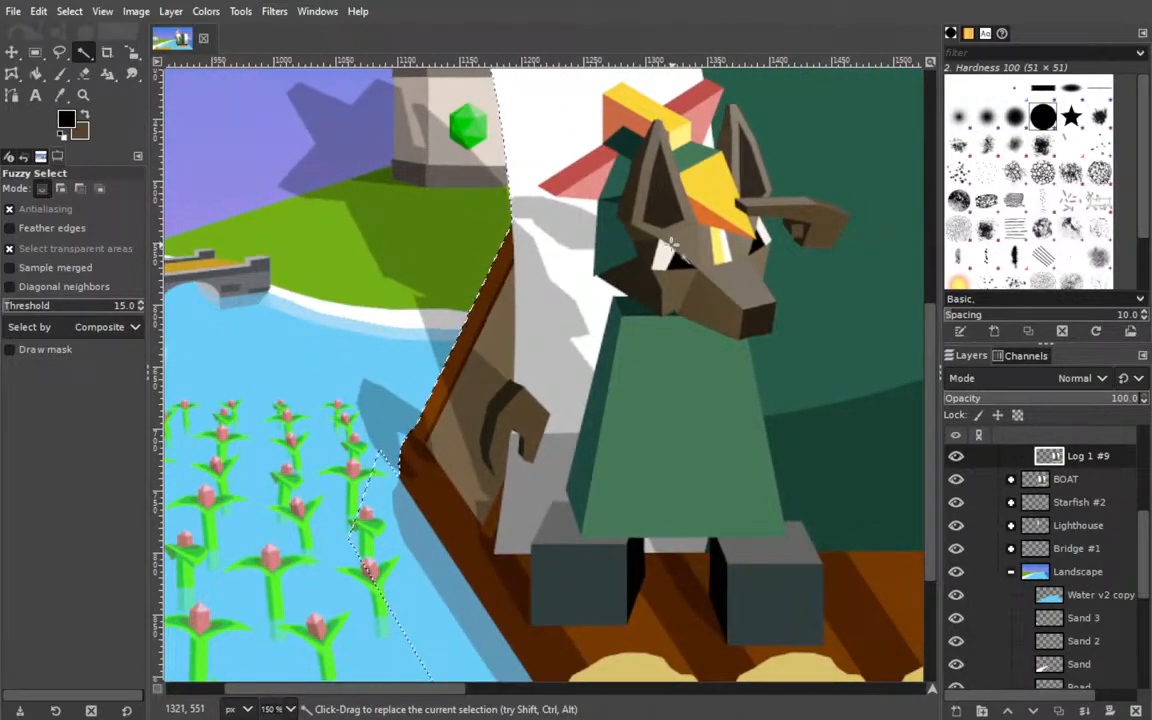
key("ctrl")
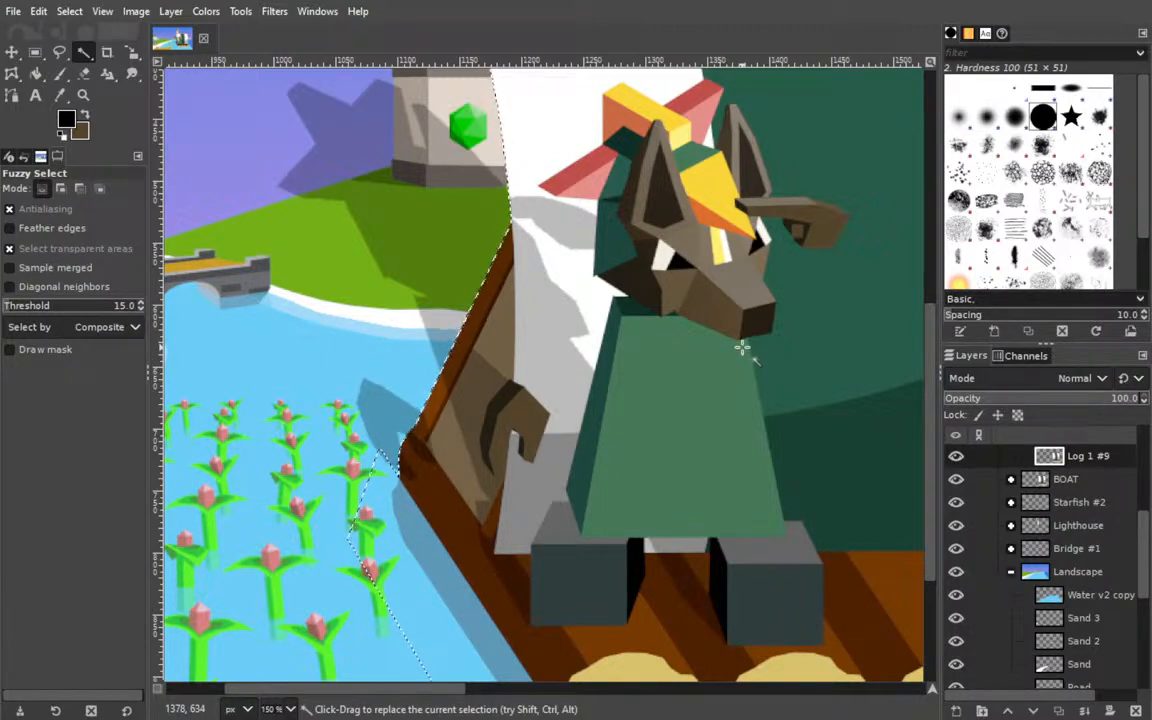
scroll(1040, 530, "down", 5)
scroll(1063, 537, "up", 10)
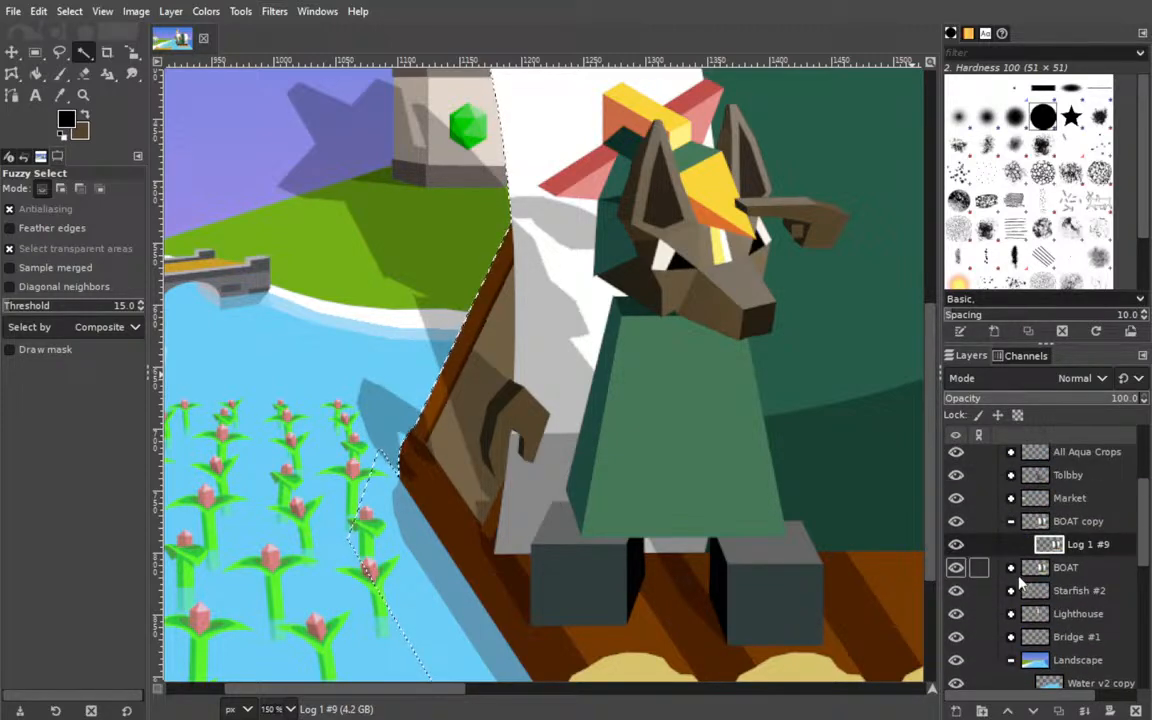
scroll(1022, 586, "up", 4)
scroll(1022, 588, "down", 1)
left_click(1011, 583)
scroll(1038, 582, "down", 6)
left_click(1078, 638)
key("Delete")
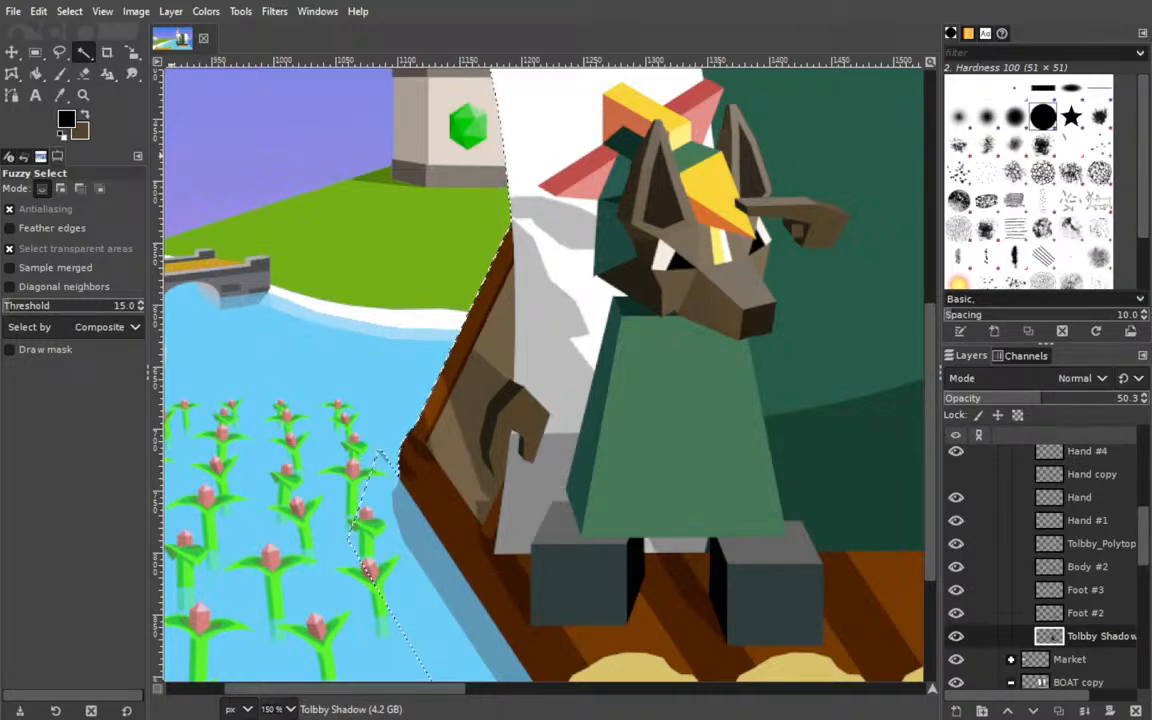
Set the Eraser size to 124 and remove the selection around the boat.
left_click(84, 73)
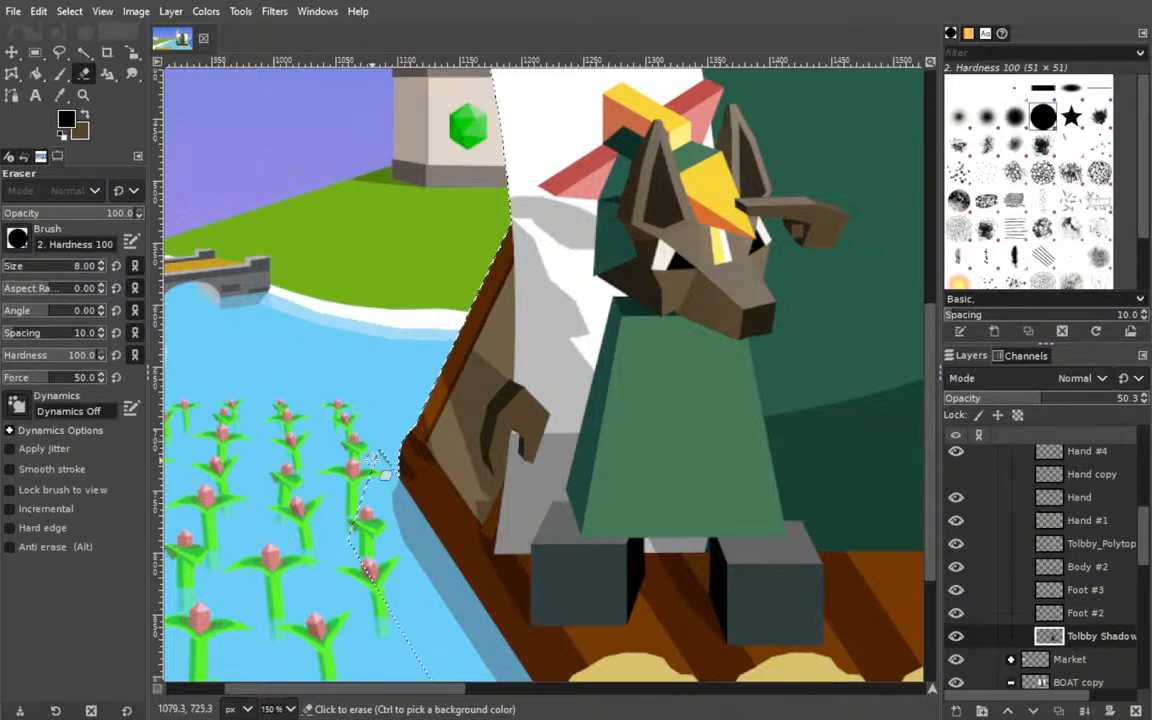
left_click(28, 267)
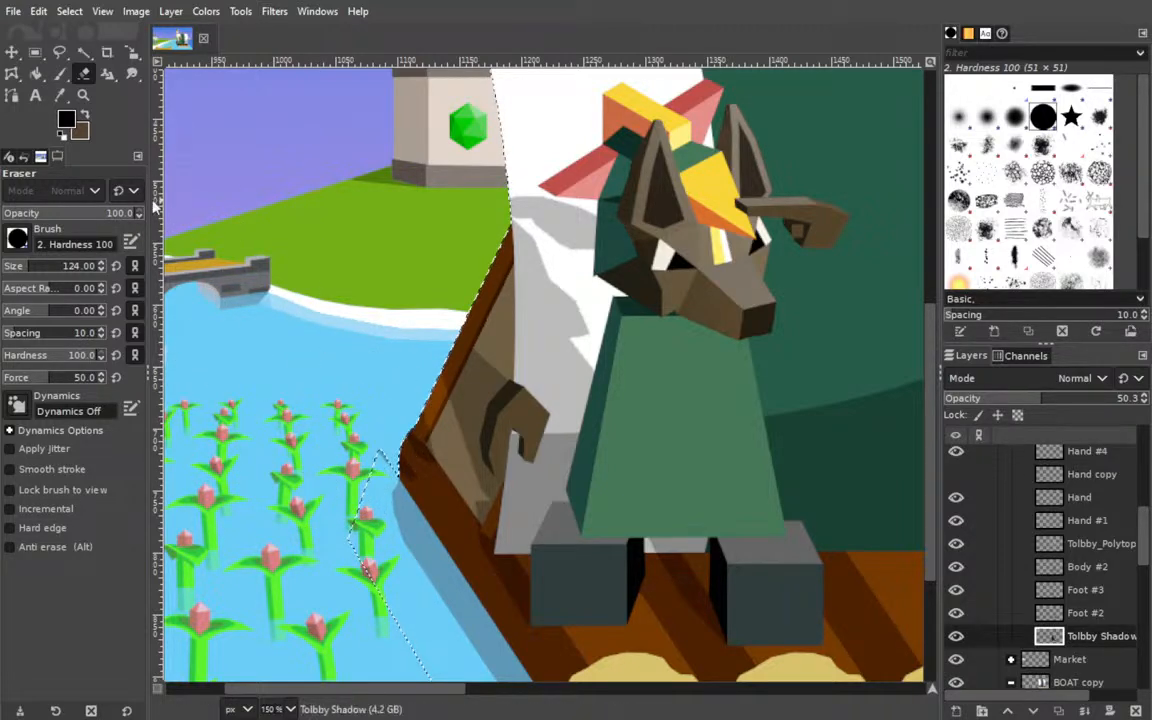
key("ctrl+shift+a")
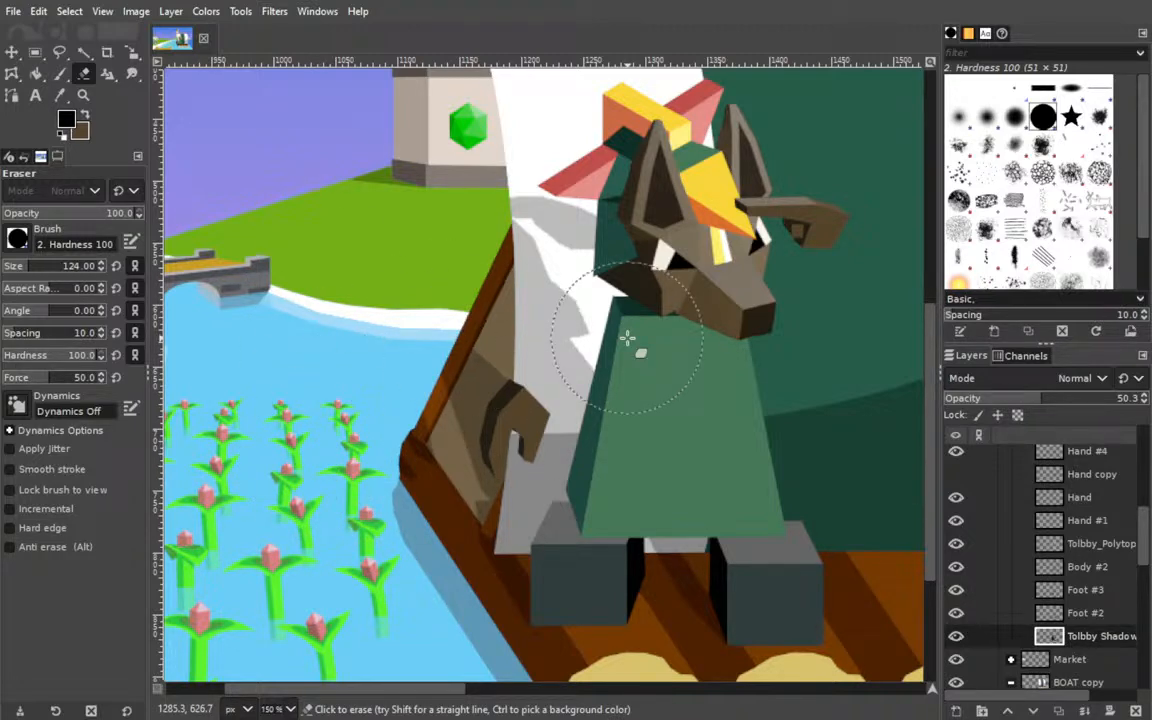
Save the image and set the Tolbby Shadow layer's opacity to 70.5.
key("ctrl+s")
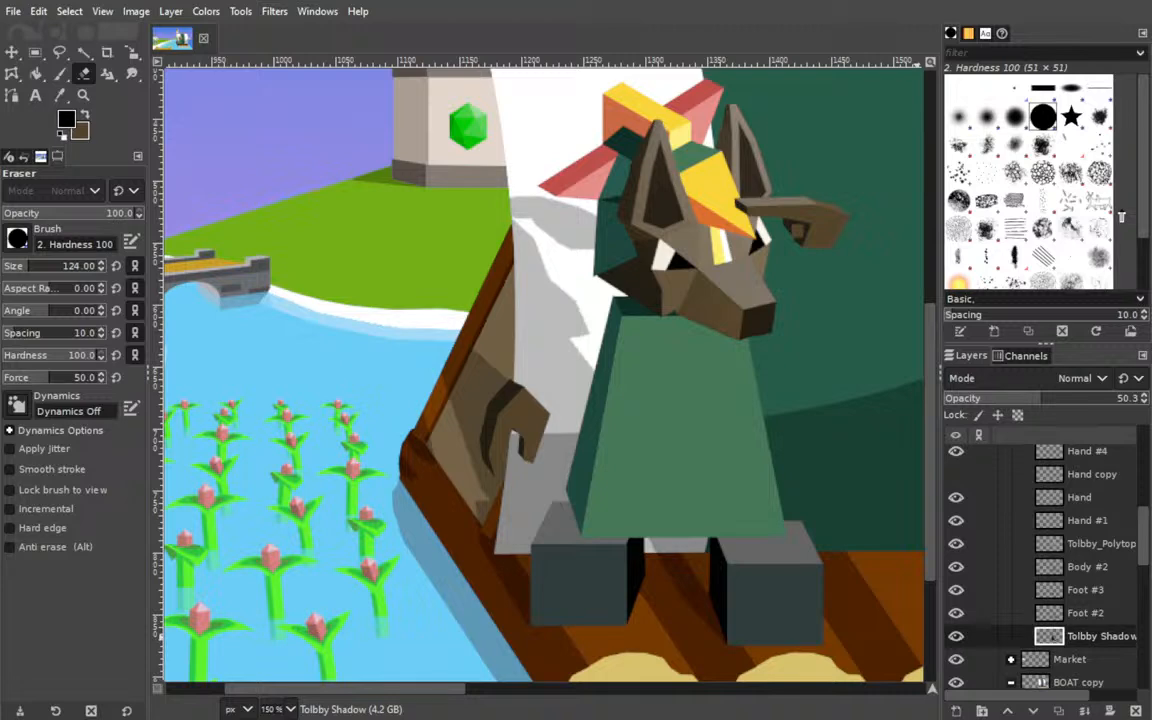
left_click(1080, 397)
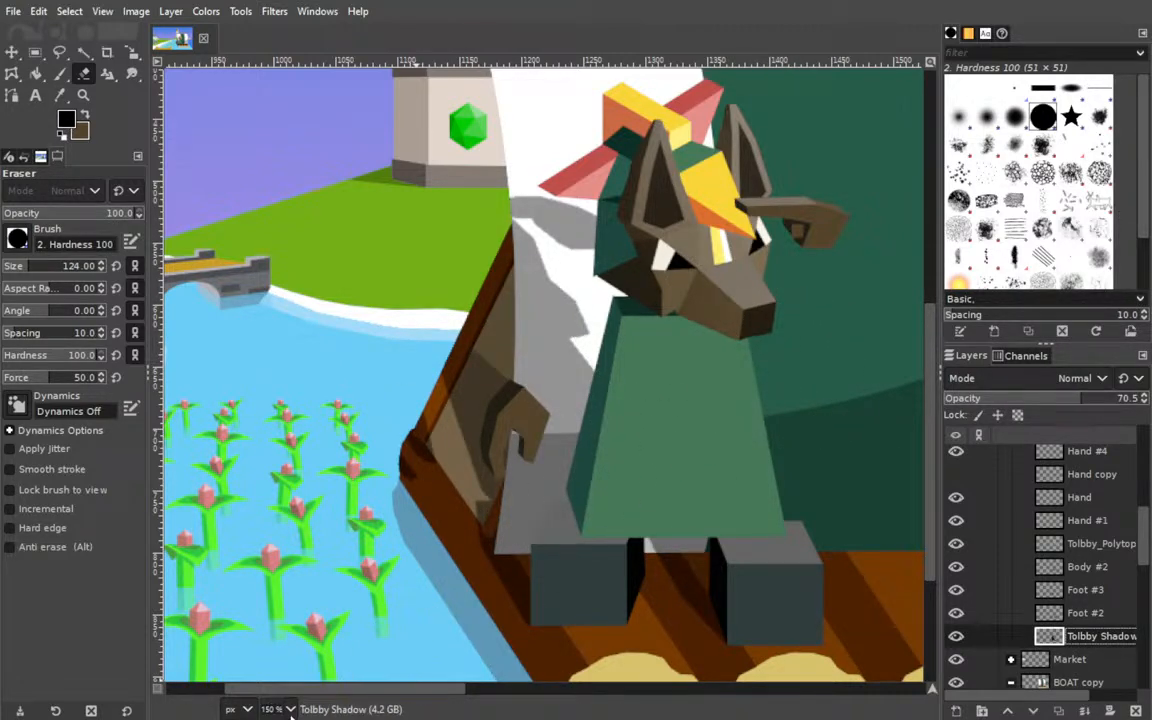
left_click(290, 638)
left_click_drag(458, 495, 528, 513)
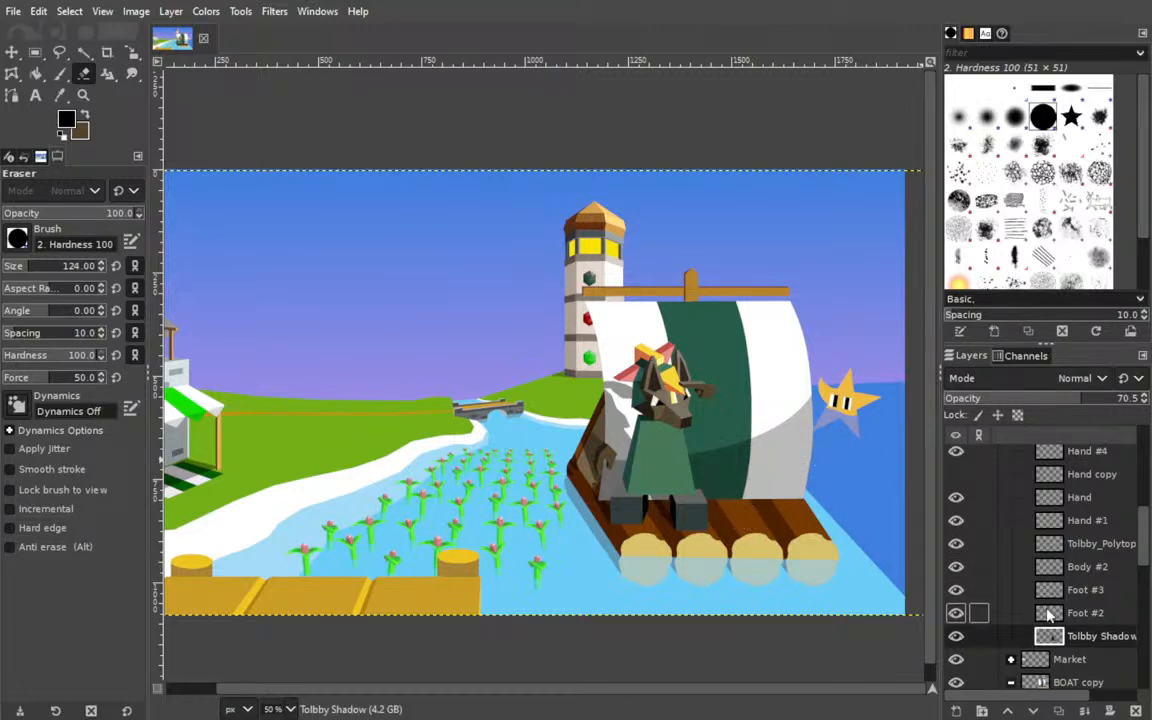
Delete the hidden Hand copy layer from the Tolbby group and the whole BOAT copy group.
scroll(980, 540, "up", 3)
scroll(1008, 567, "up", 3)
scroll(1026, 558, "down", 4)
left_click(1094, 592)
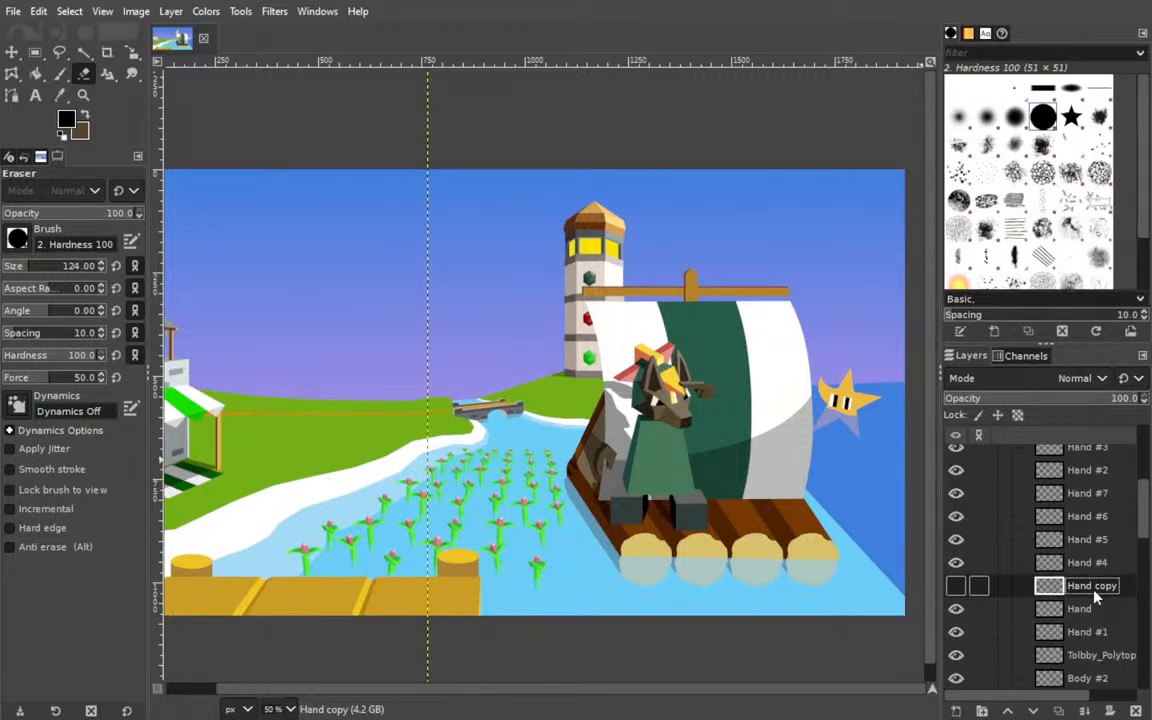
left_click(1135, 711)
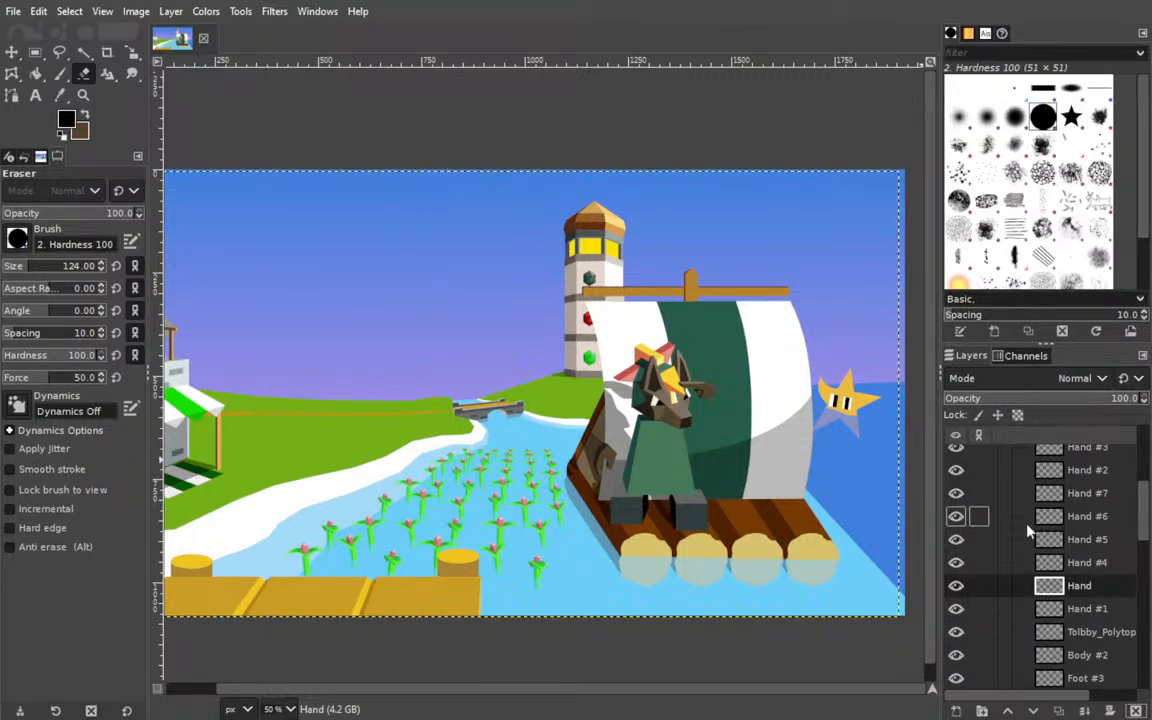
scroll(1030, 536, "up", 4)
left_click(1012, 548)
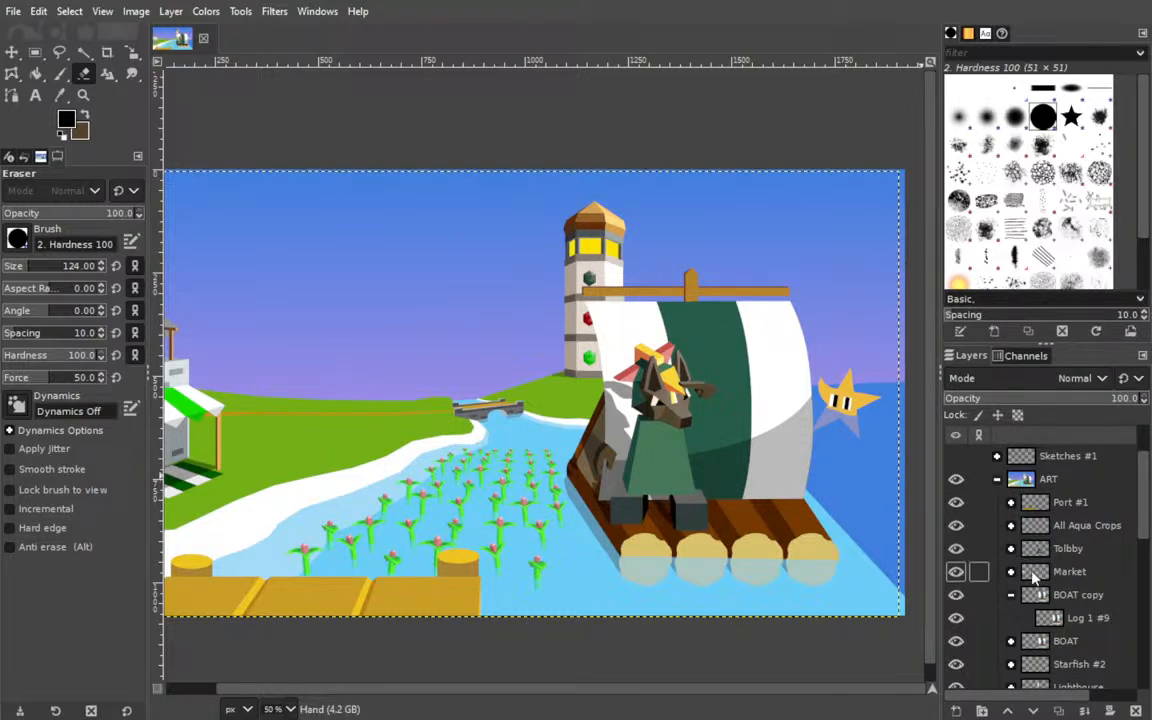
left_click(1062, 598)
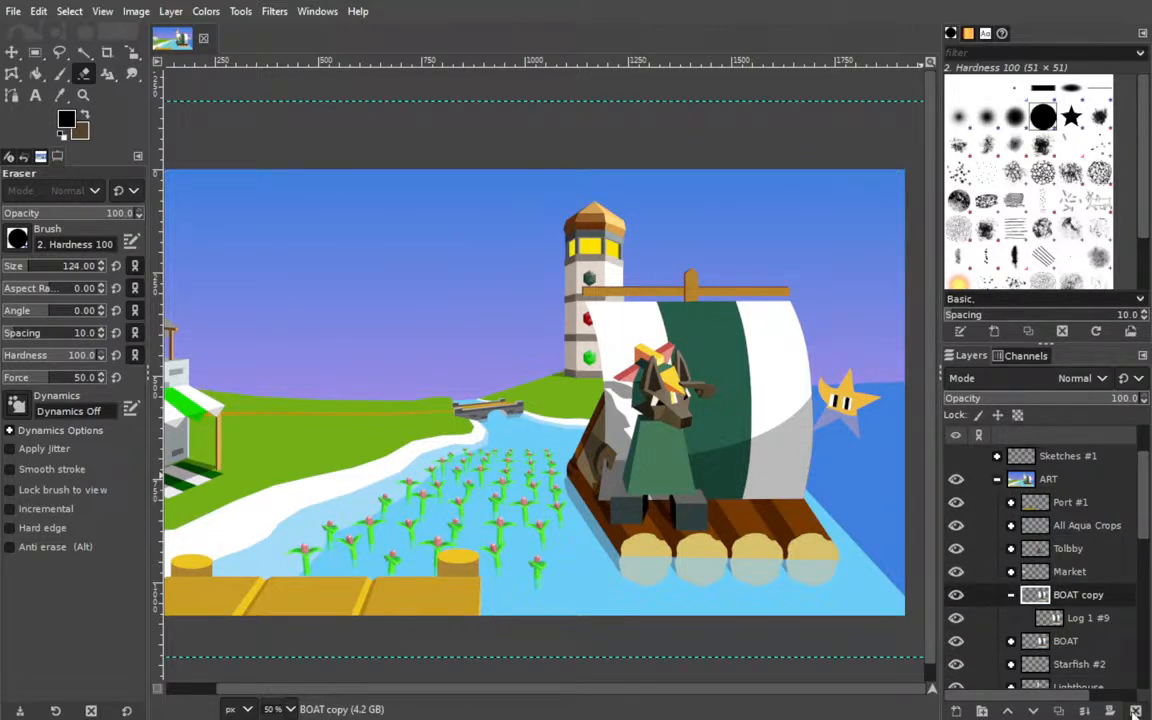
left_click(1136, 710)
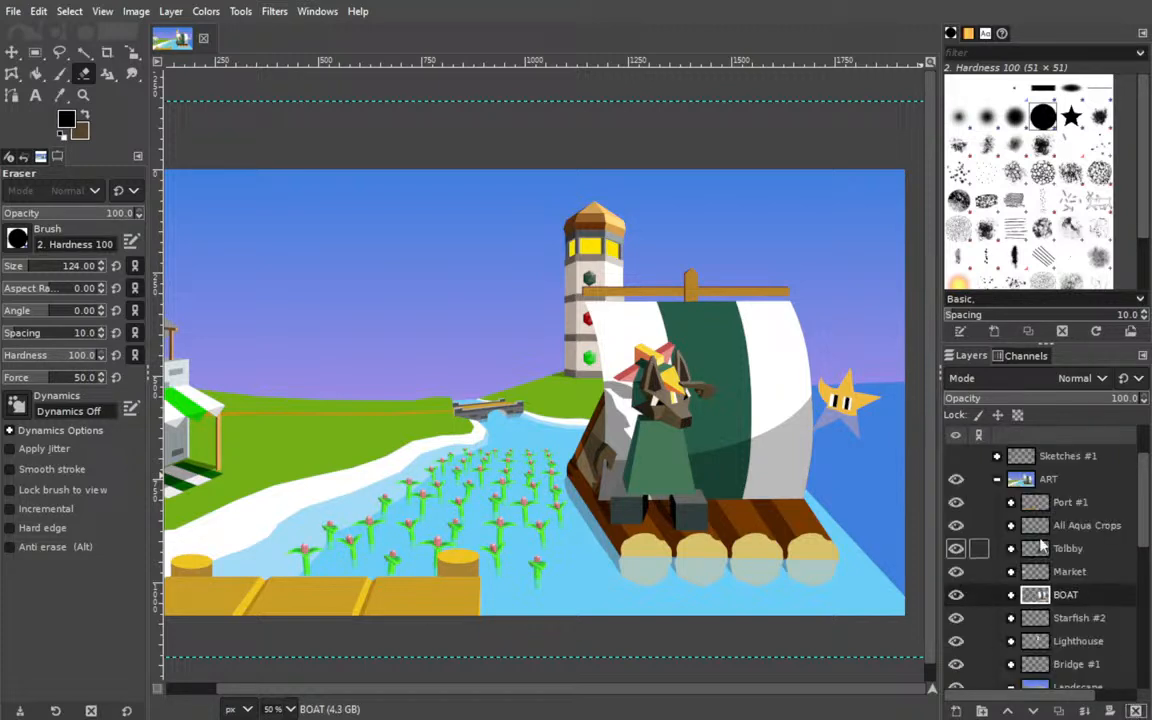
Select the ShAdE layer inside the BOAT group, collapse the group again and save the image.
left_click(1010, 594)
left_click(1080, 620)
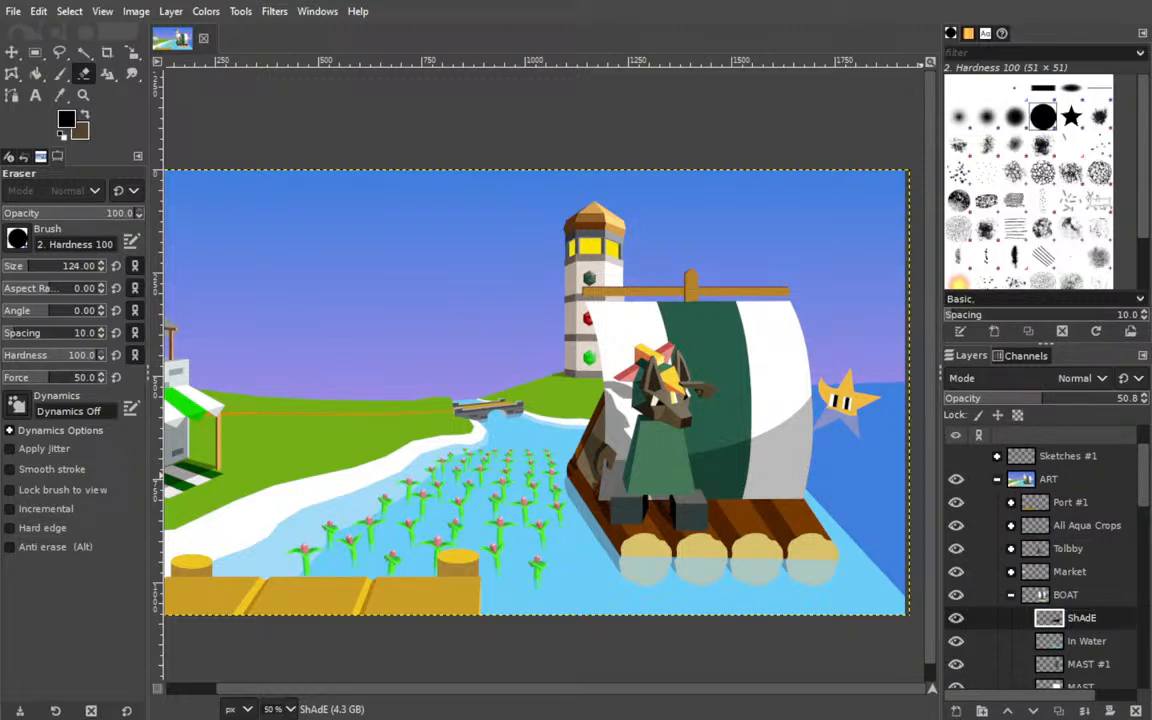
left_click(1010, 594)
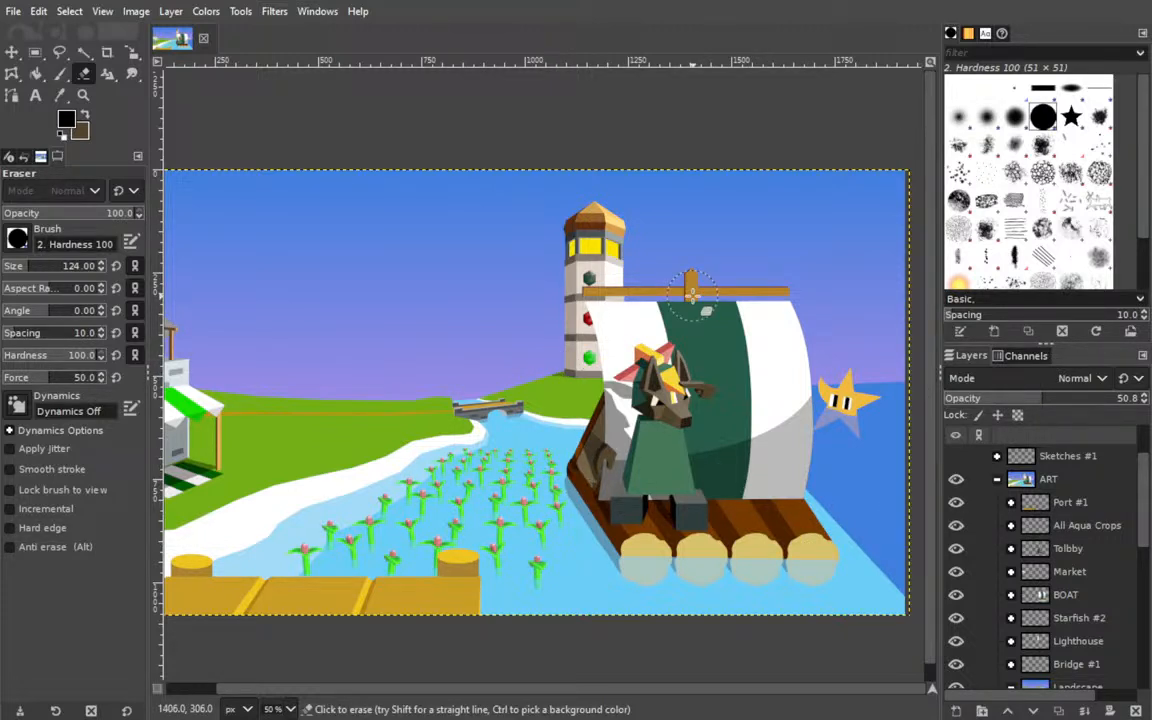
key("ctrl+s")
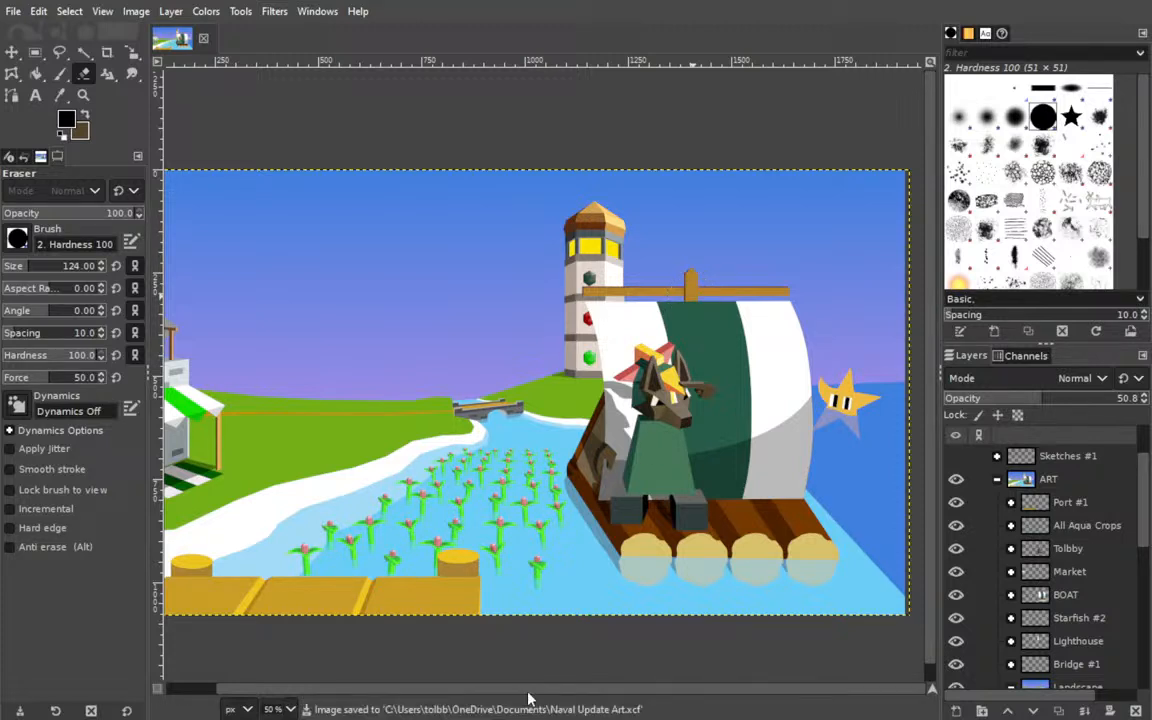
Collapse the Landscape layer group and expand the Bridge #1 group to show its layers.
left_click_drag(530, 690, 395, 692)
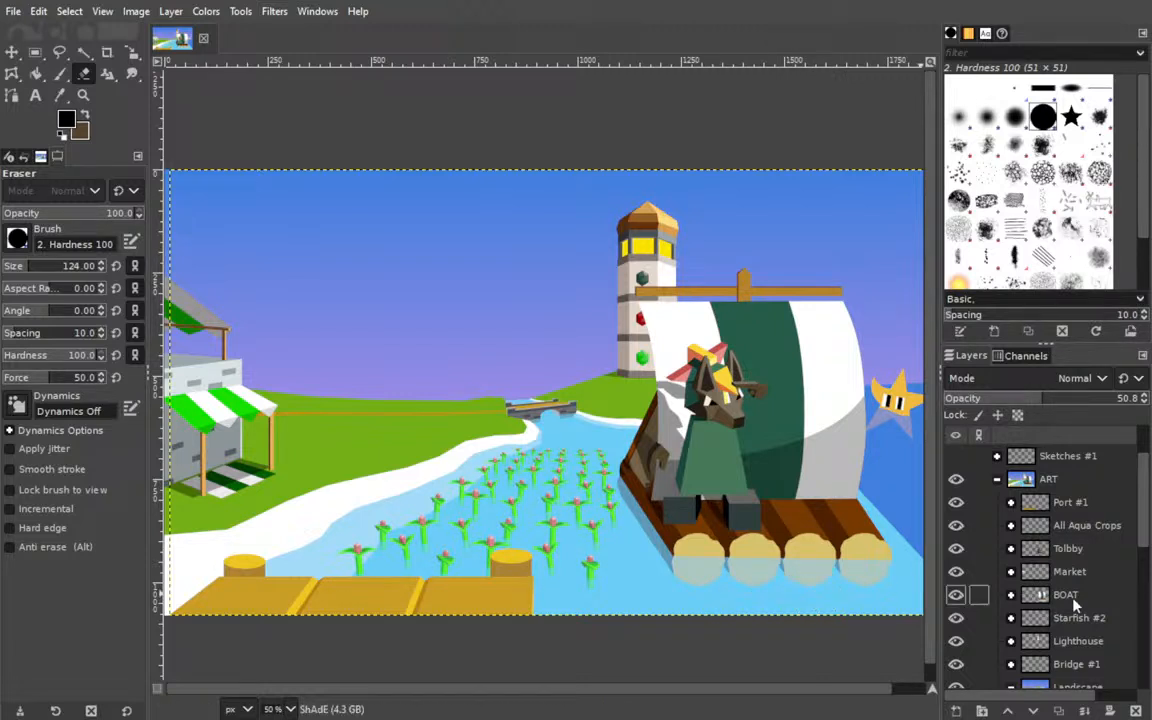
scroll(1030, 548, "up", 2)
scroll(997, 558, "down", 1)
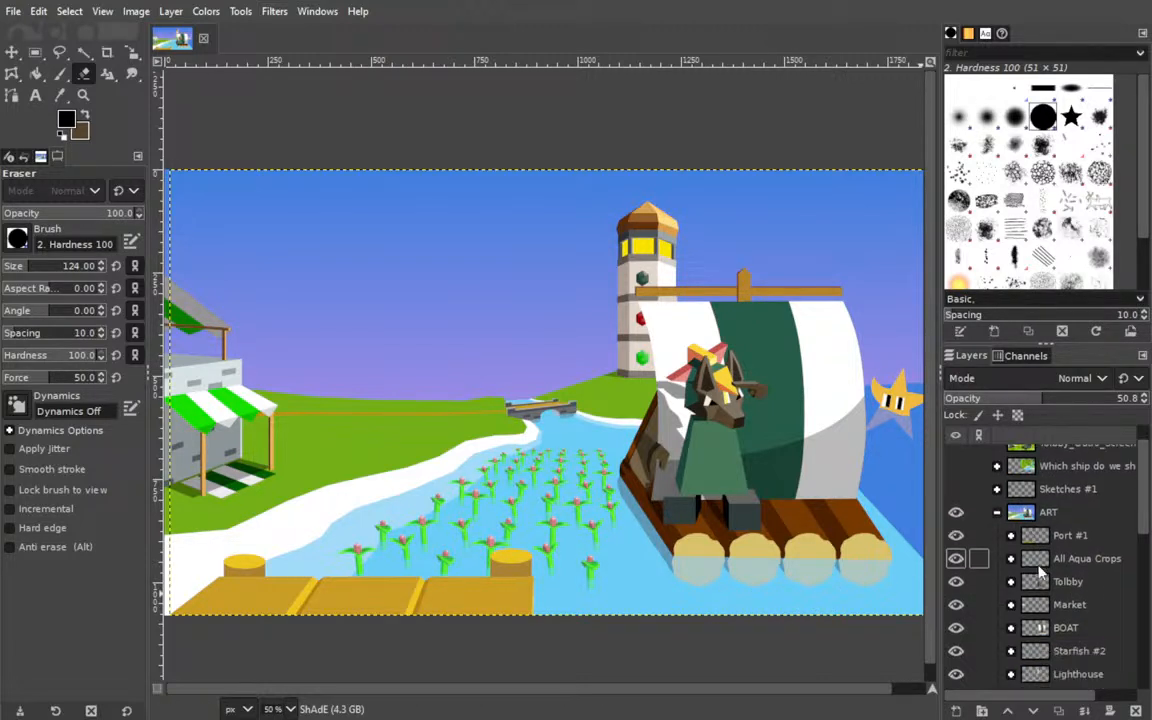
scroll(995, 615, "down", 2)
left_click(1010, 647)
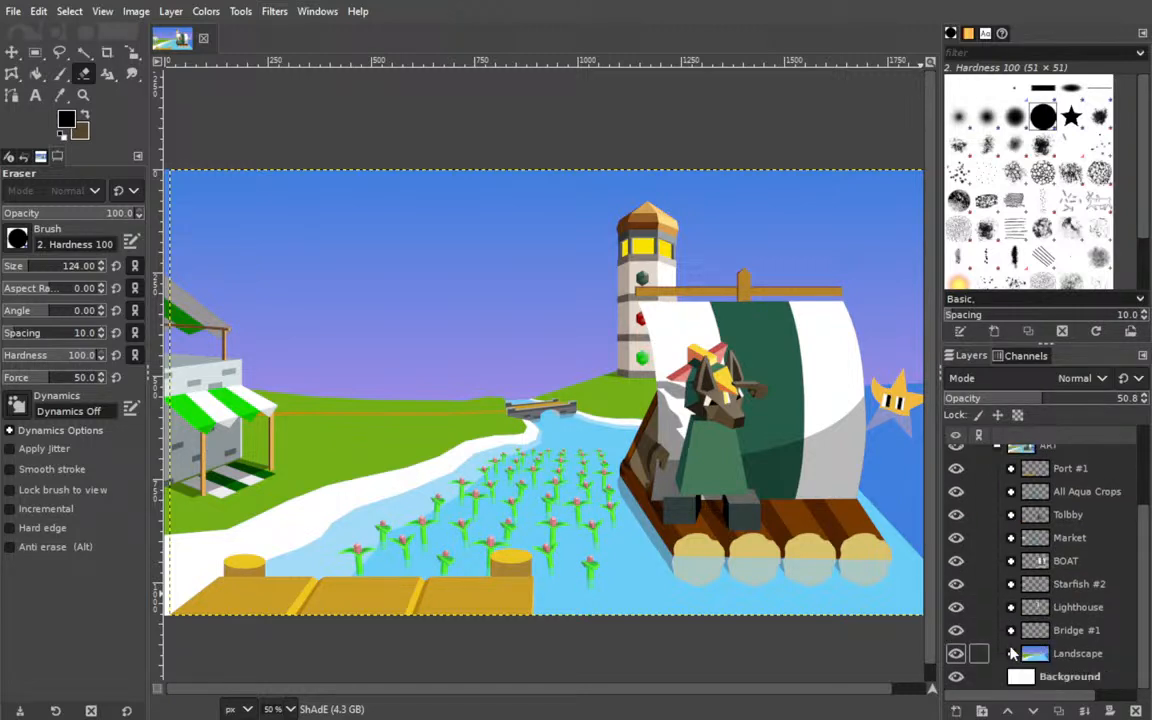
left_click(1011, 628)
scroll(961, 481, "down", 4)
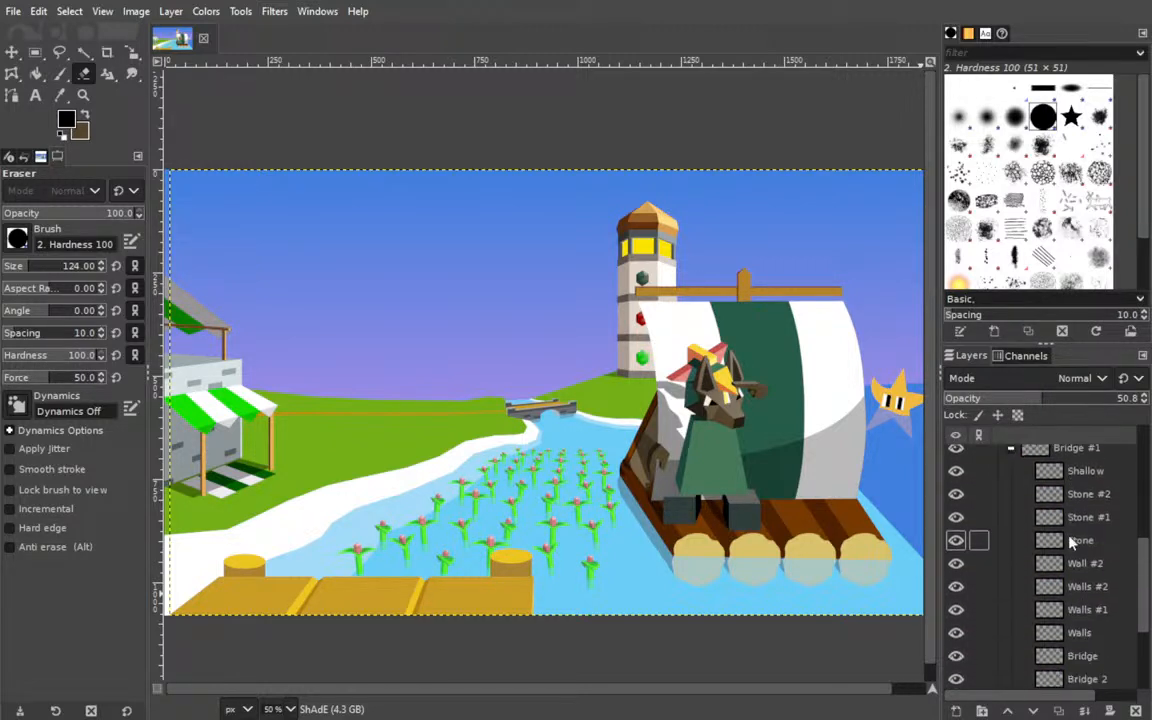
scroll(976, 500, "down", 4)
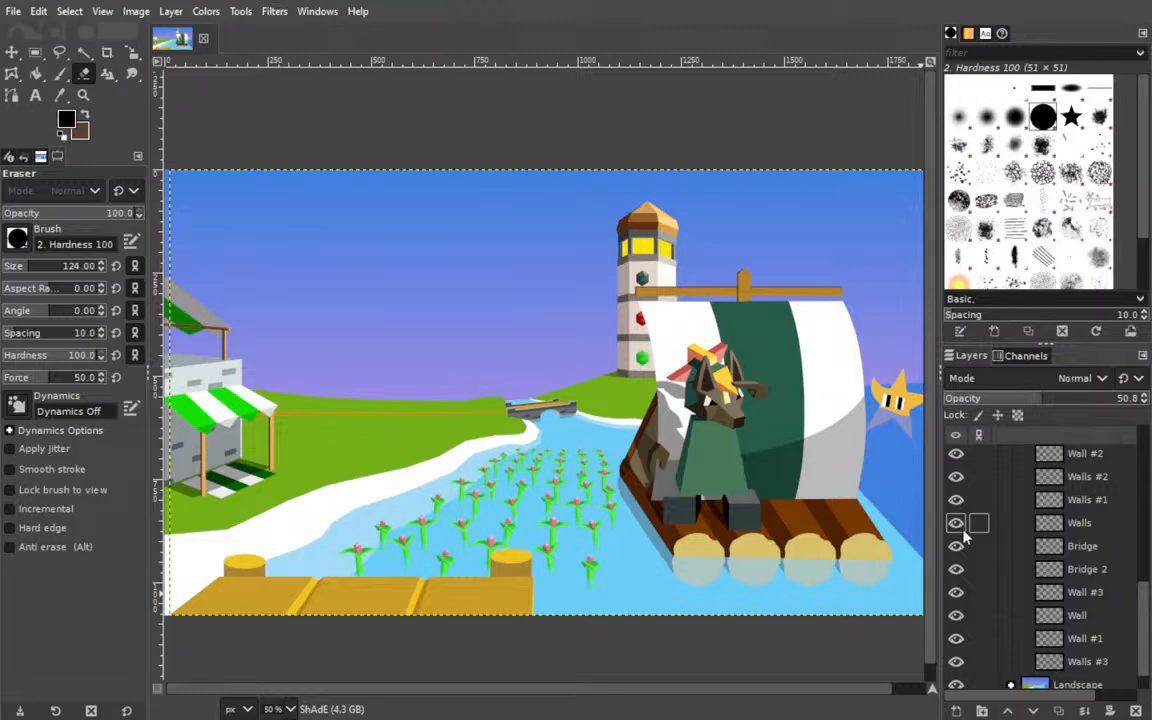
Activate the Paths tool and select the Walls #3 layer at the bottom of the Bridge #1 group.
left_click(293, 574)
left_click_drag(440, 575, 405, 332)
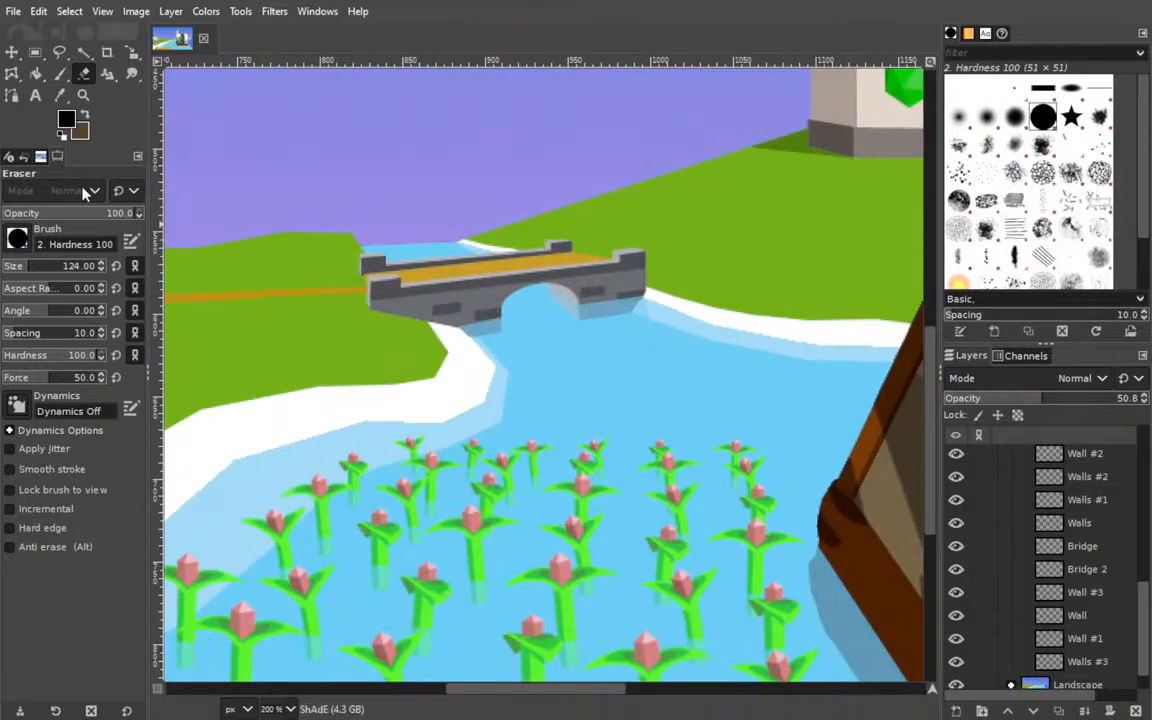
left_click(12, 95)
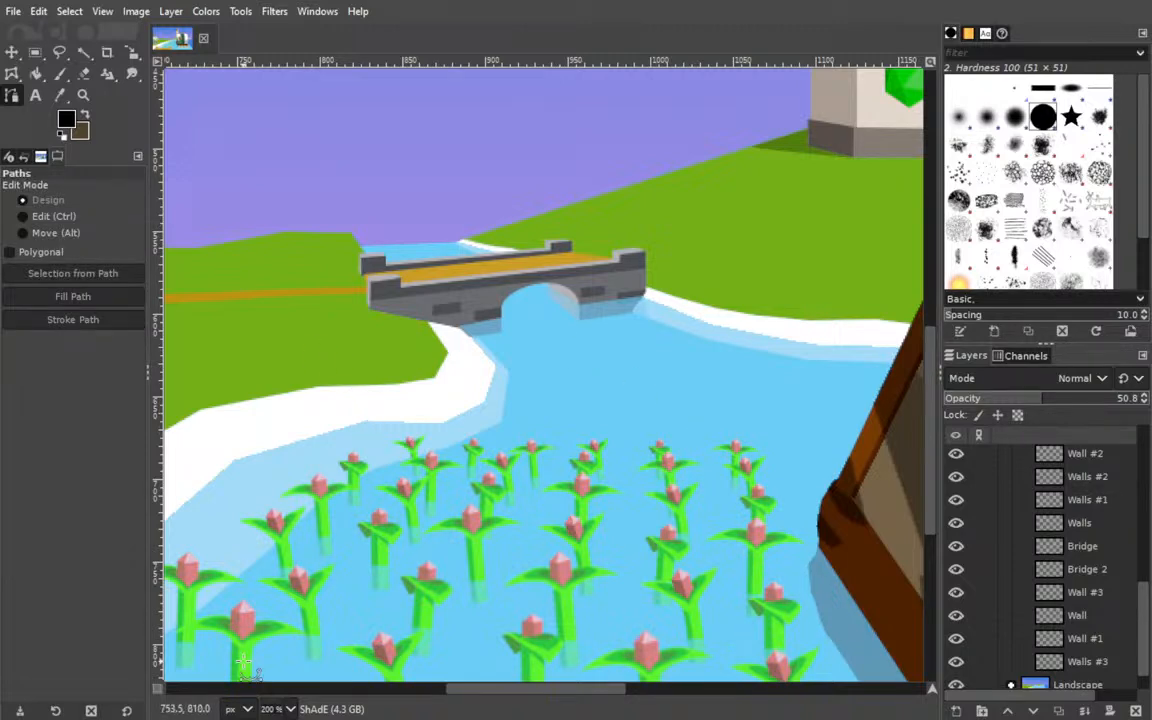
left_click(283, 549)
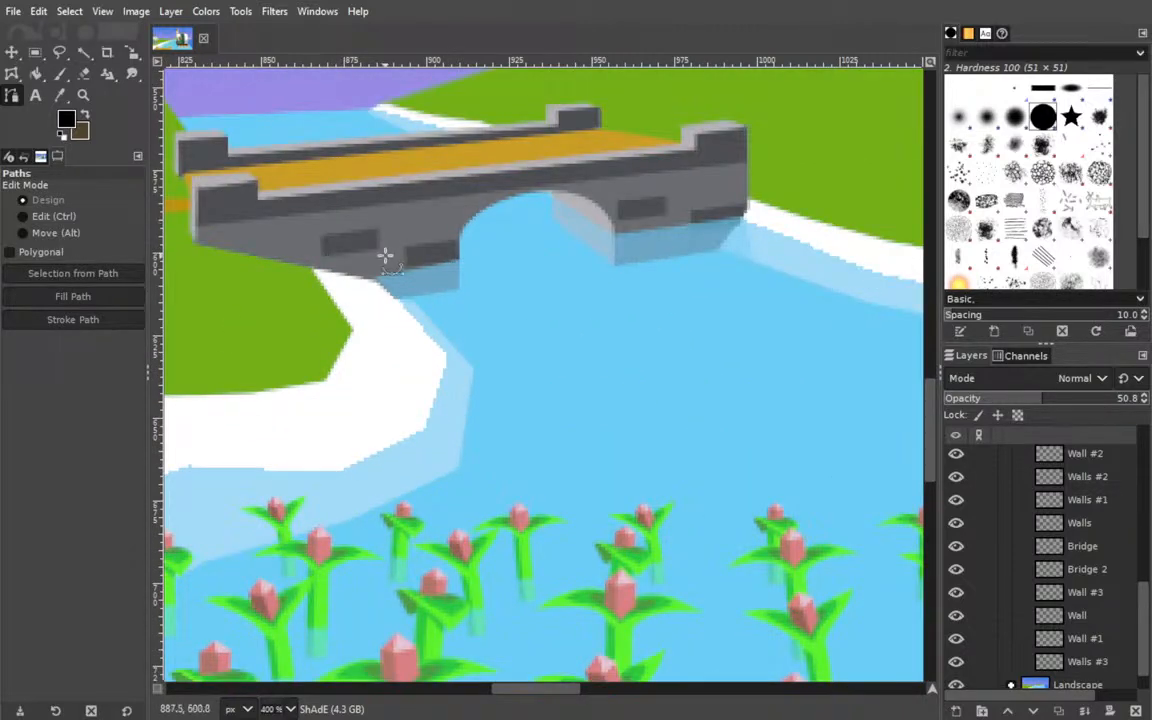
left_click_drag(383, 250, 414, 418)
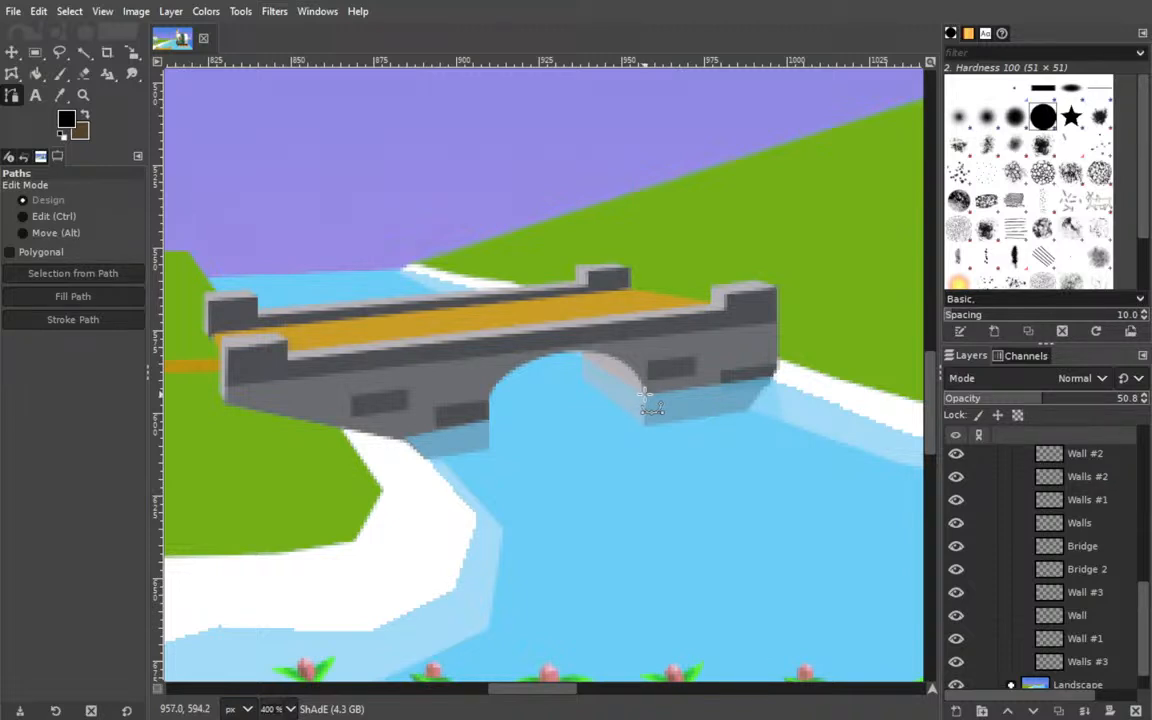
scroll(1100, 580, "down", 1)
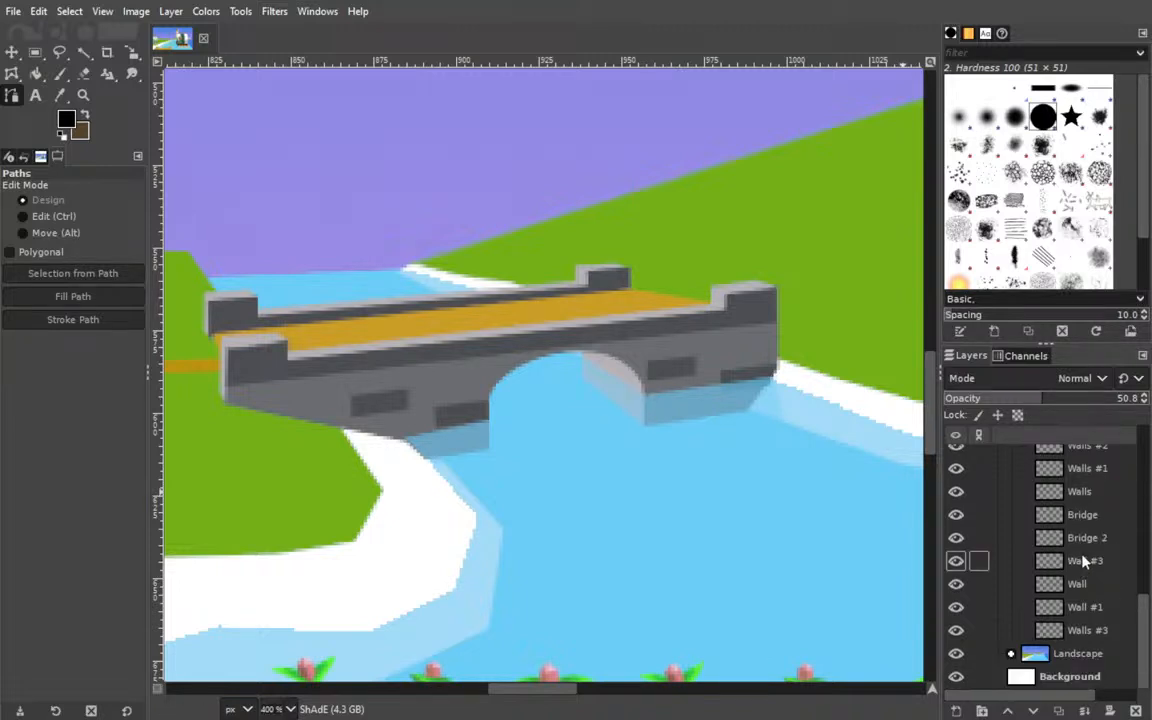
left_click(1066, 635)
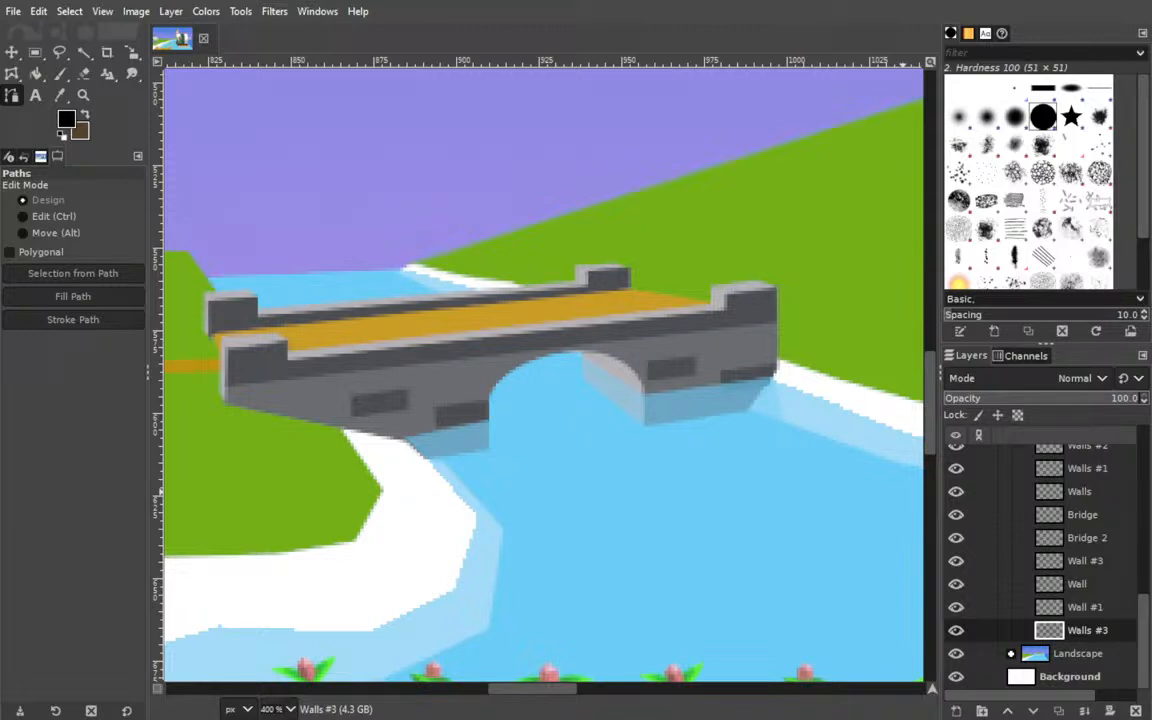
Add a Shadow #1 layer below Walls #3 and place a closed three-anchor path across the bridge's arch opening.
key("Return")
left_click_drag(1089, 637, 1088, 658)
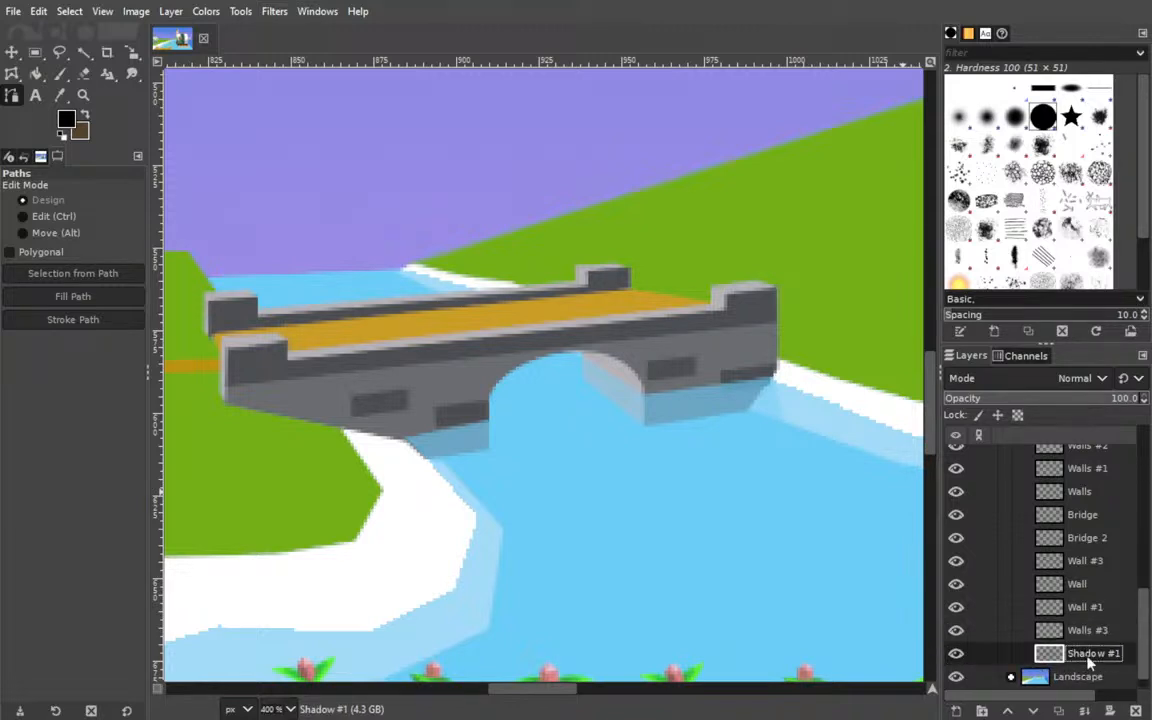
left_click(643, 393)
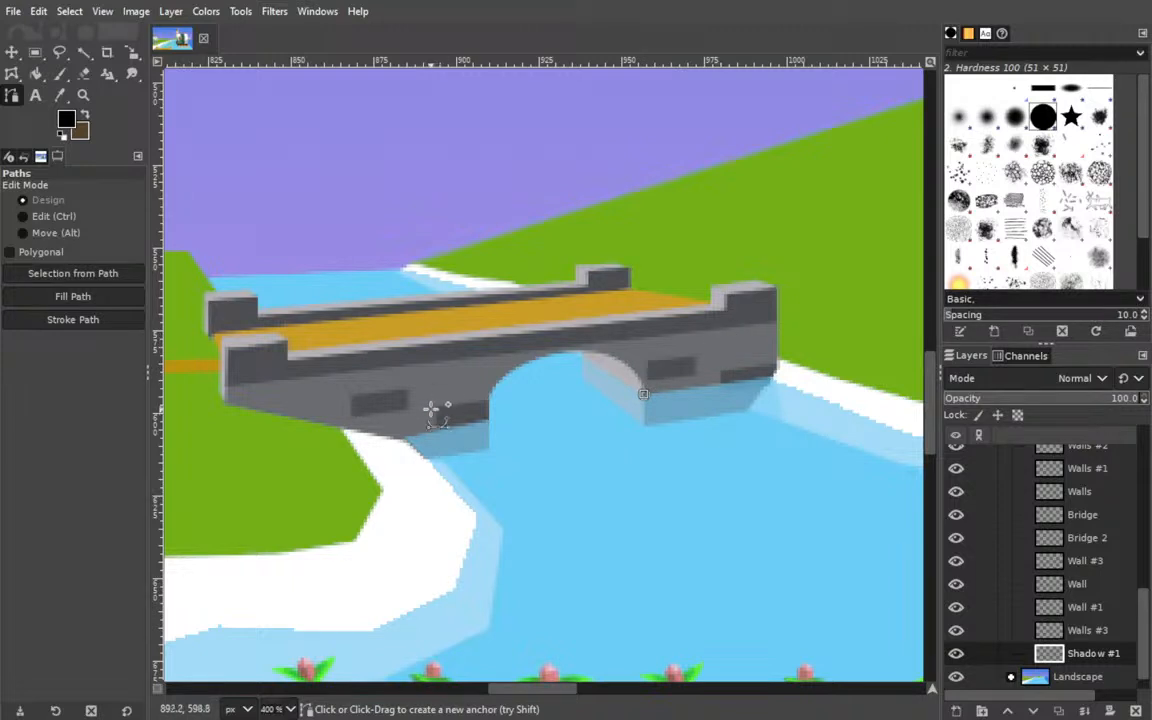
left_click(489, 396)
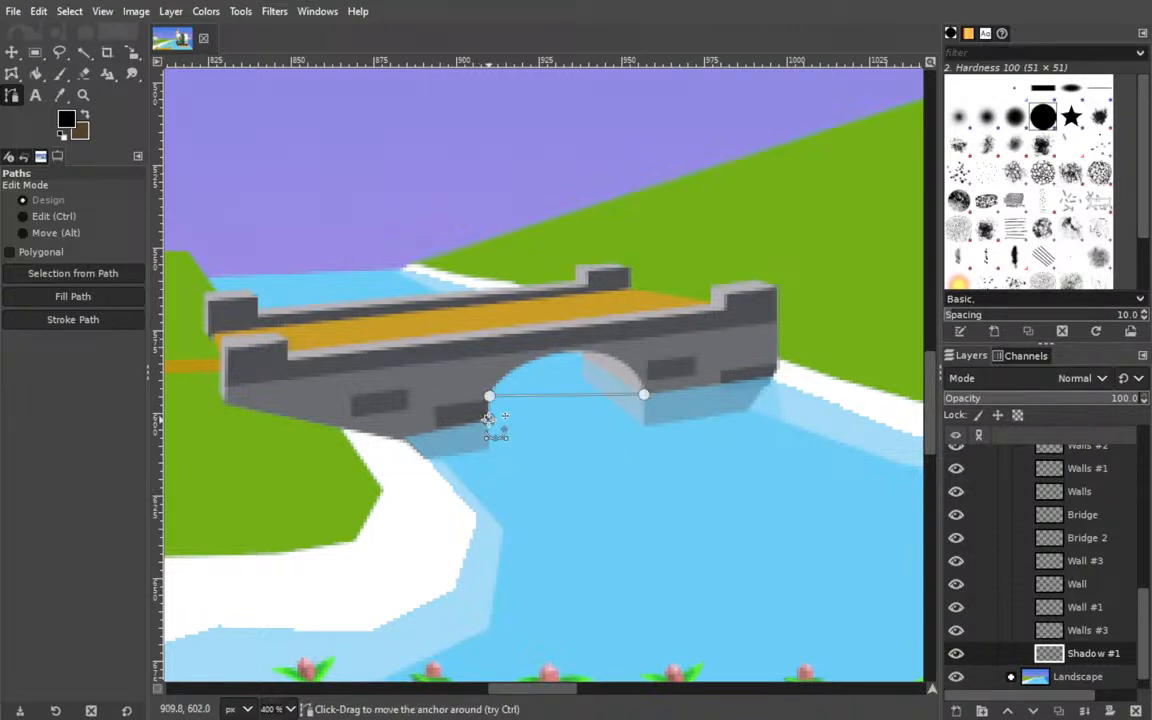
key("ctrl")
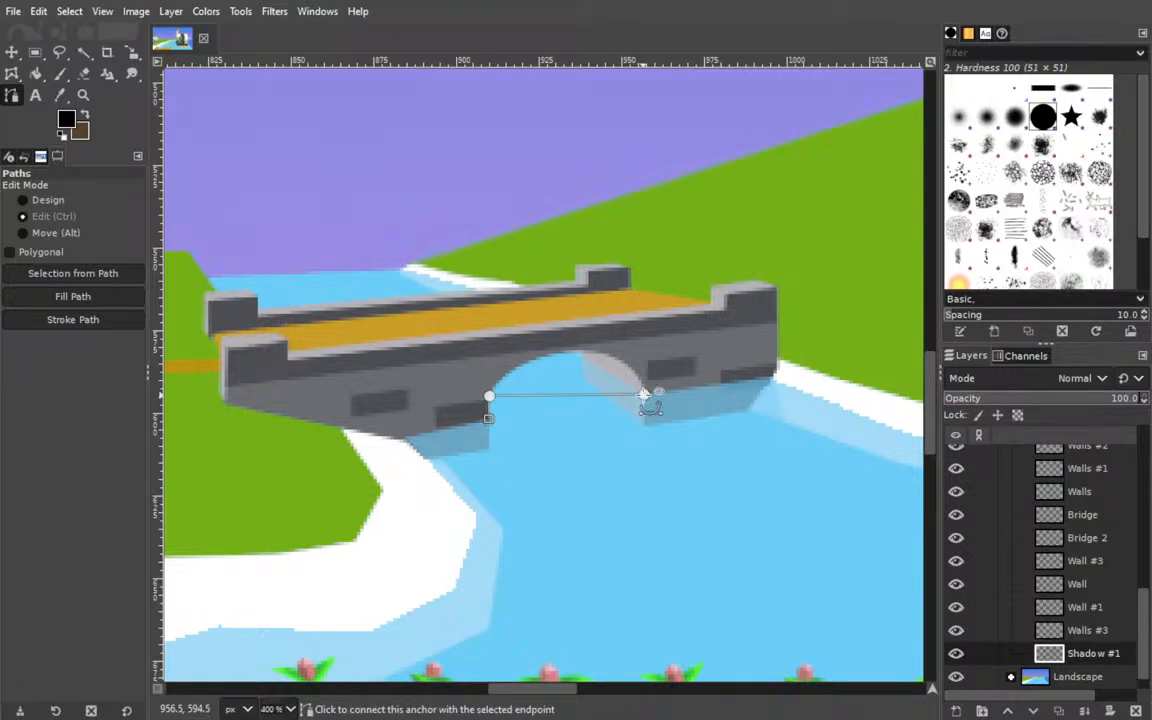
Bend the path's upper segment so it follows the curved top edge of the bridge arch.
left_click_drag(615, 397, 501, 366)
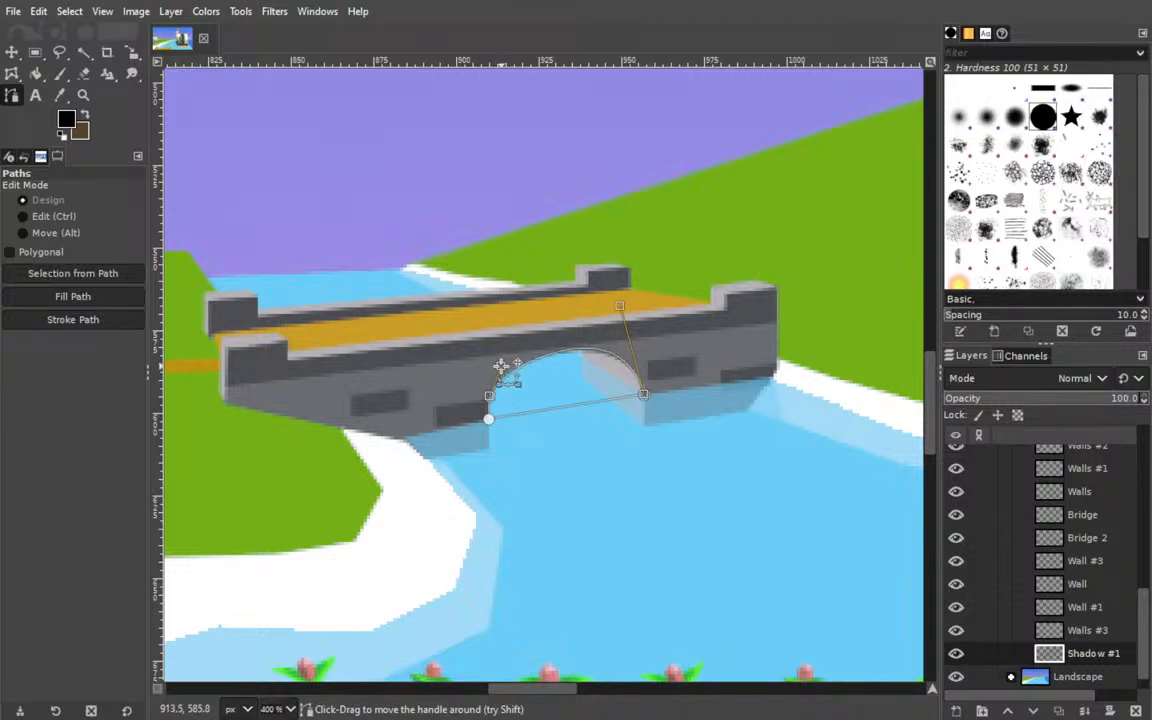
mouse_move(616, 311)
left_mouse_down()
mouse_move(612, 342)
mouse_move(615, 313)
left_mouse_up()
key("ctrl+z")
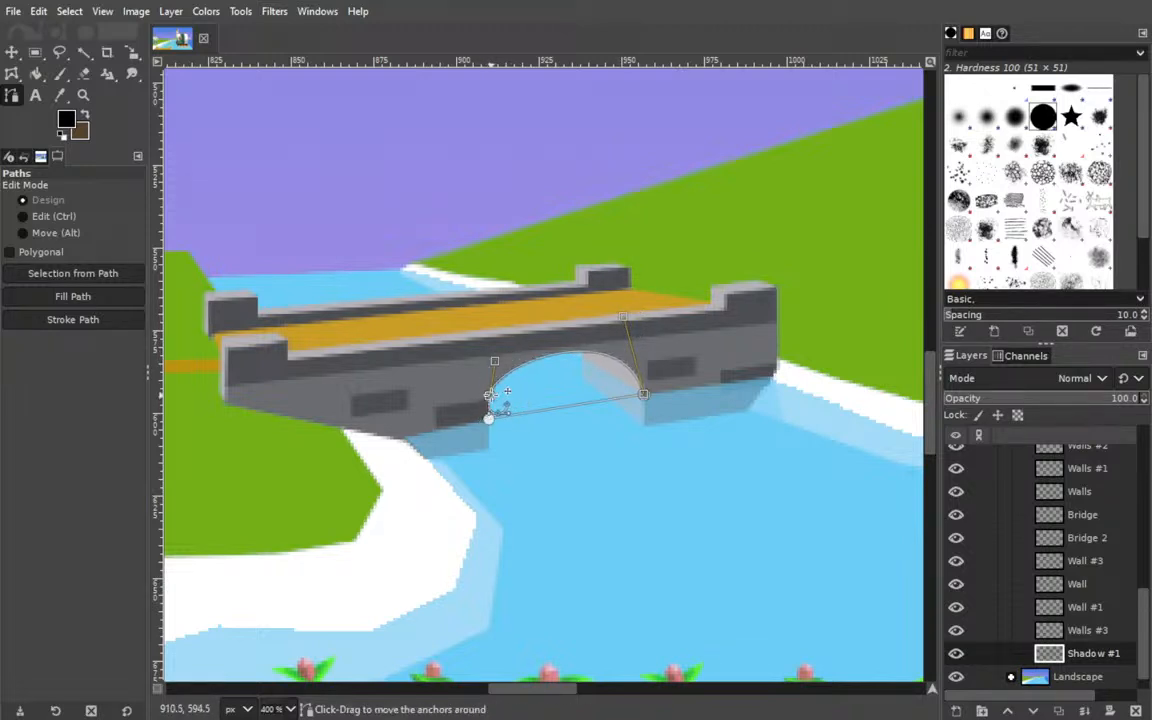
Bend the path's lower segment into a shallower arc beneath the arch edge, forming a crescent-shaped shadow outline.
left_click_drag(512, 413, 625, 392)
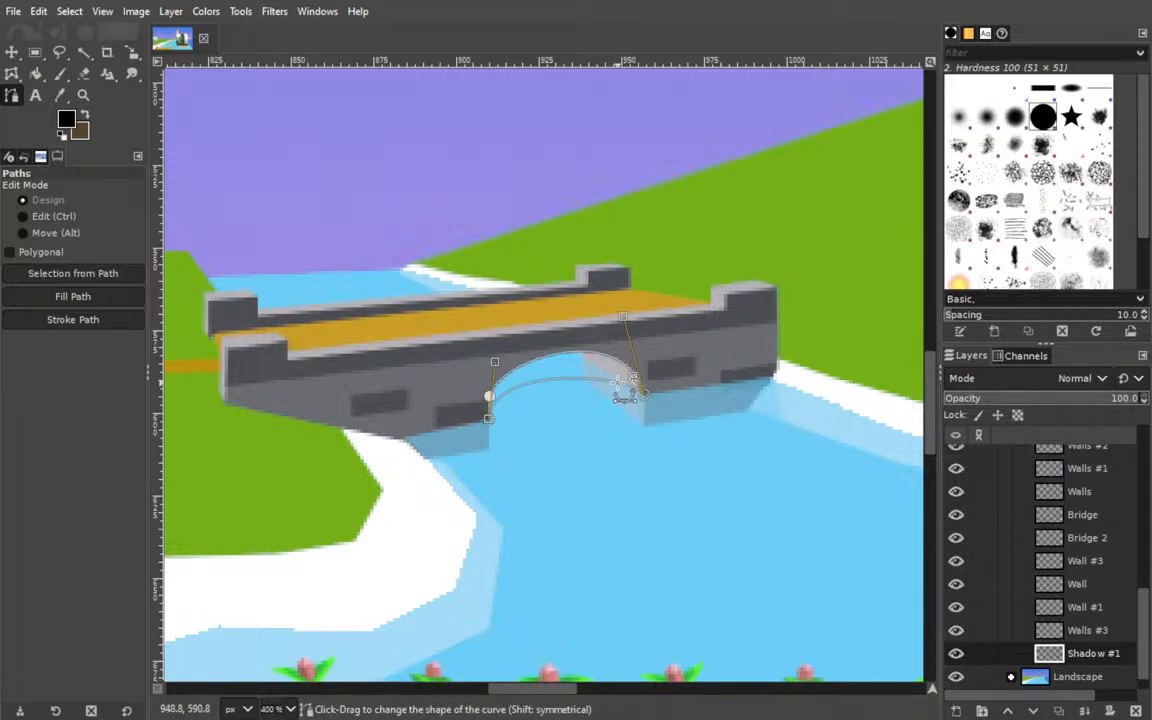
mouse_move(495, 363)
left_mouse_down()
mouse_move(505, 372)
mouse_move(479, 360)
left_mouse_up()
left_click_drag(623, 317, 599, 324)
key("ctrl+z")
left_click_drag(658, 373, 607, 354)
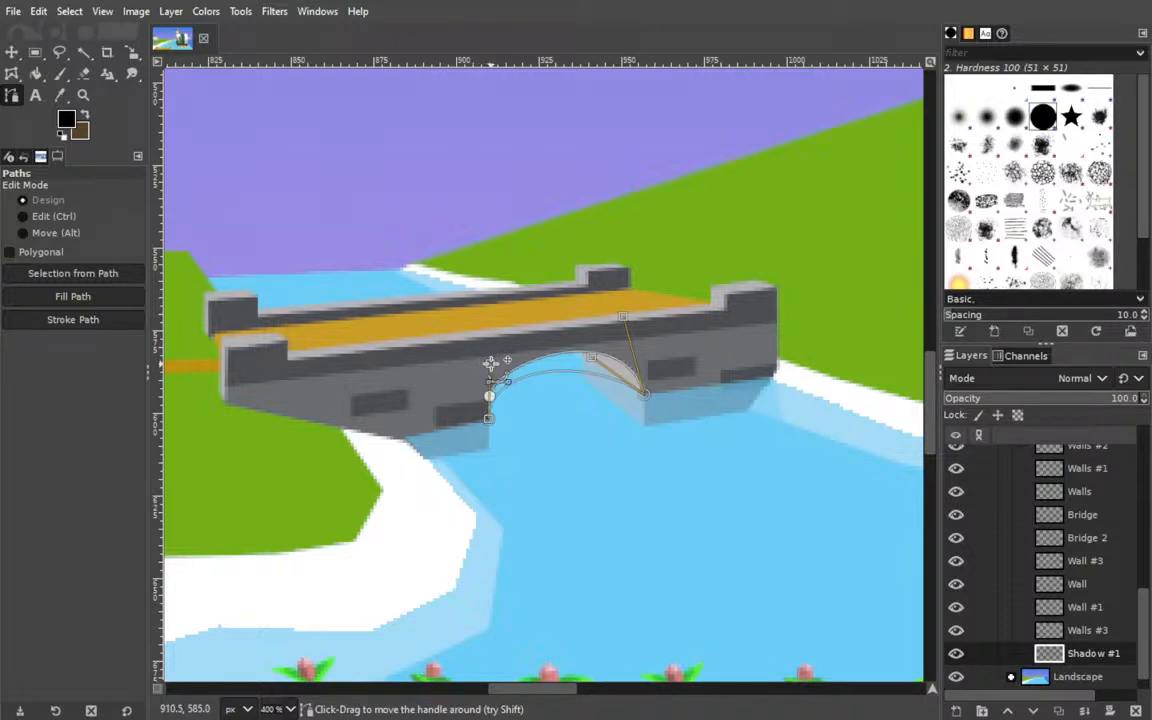
left_click_drag(592, 357, 600, 361)
left_click_drag(490, 360, 488, 373)
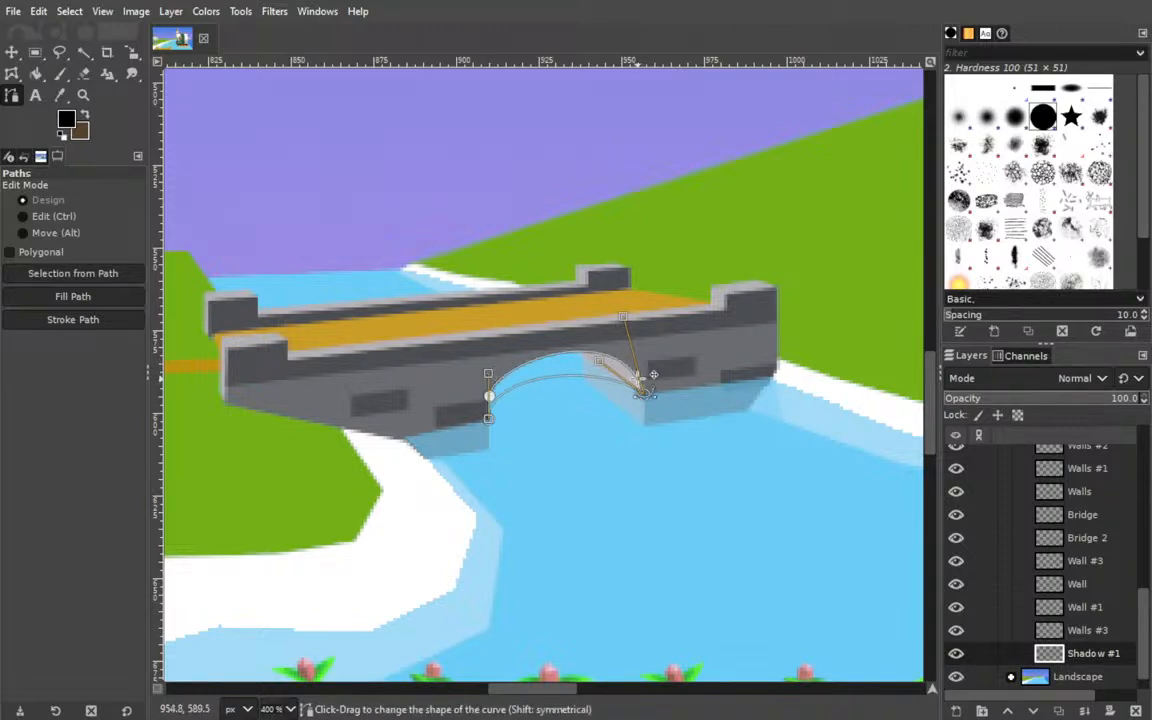
mouse_move(600, 361)
left_mouse_down()
mouse_move(582, 364)
mouse_move(595, 359)
left_mouse_up()
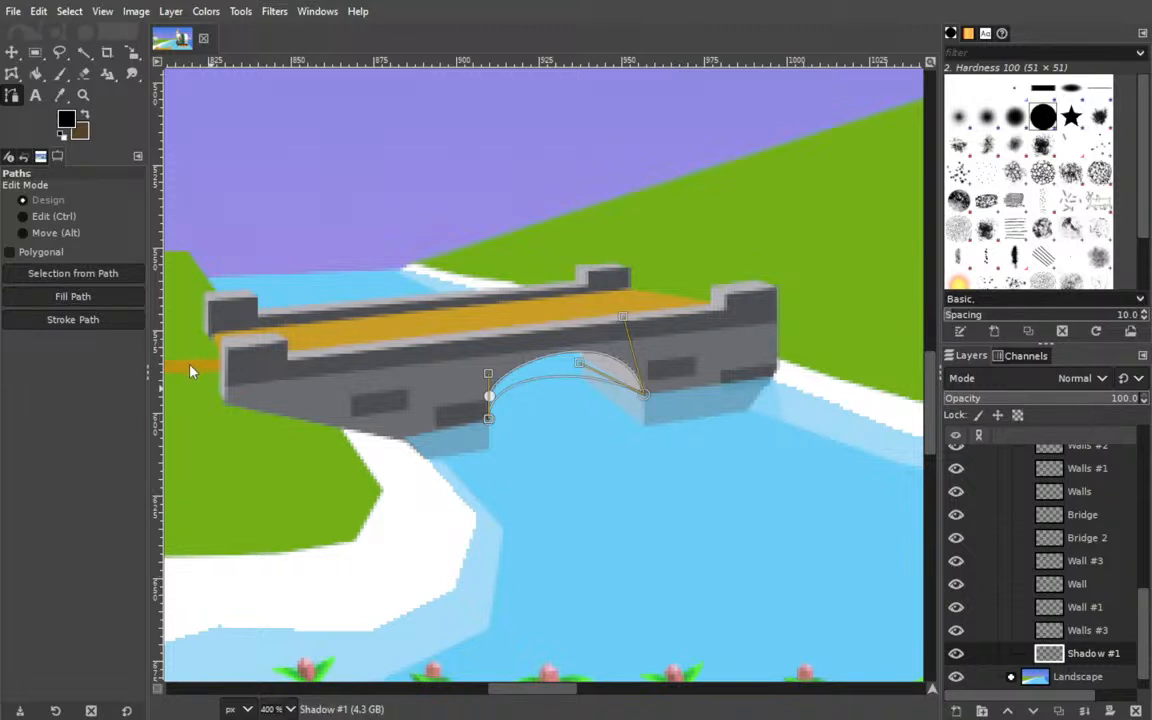
Try filling the crescent path with black at 50.3 layer opacity, and undo both changes.
left_click(73, 296, "shift")
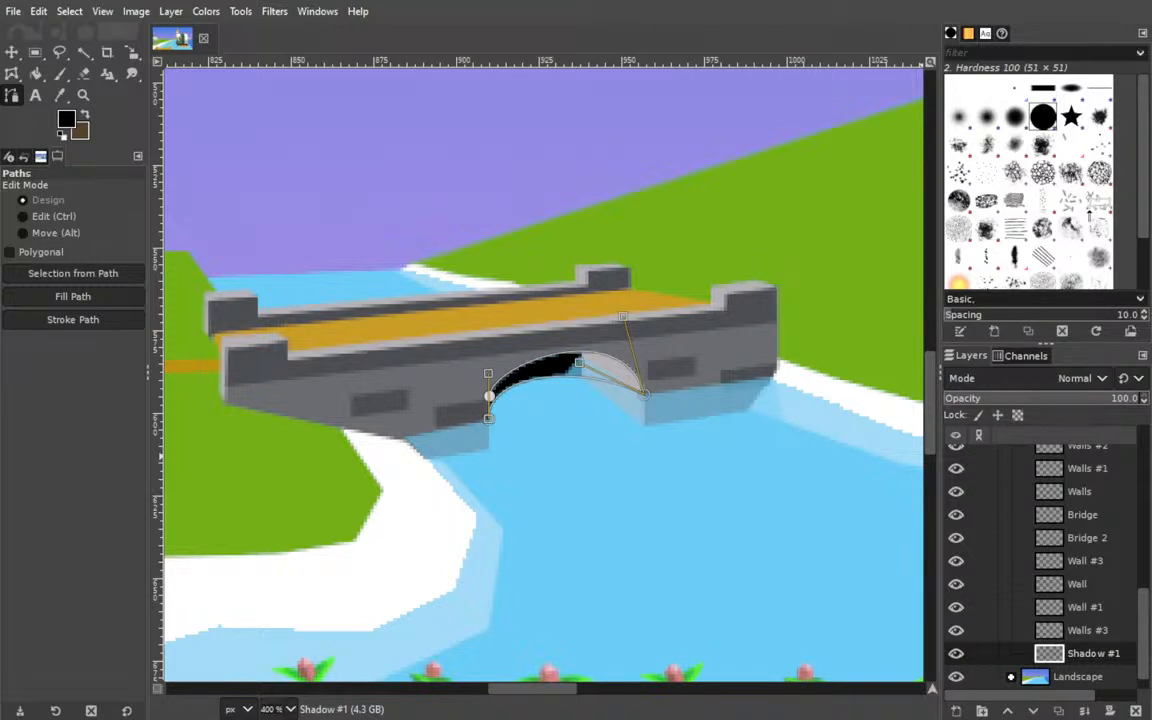
left_click(1041, 398)
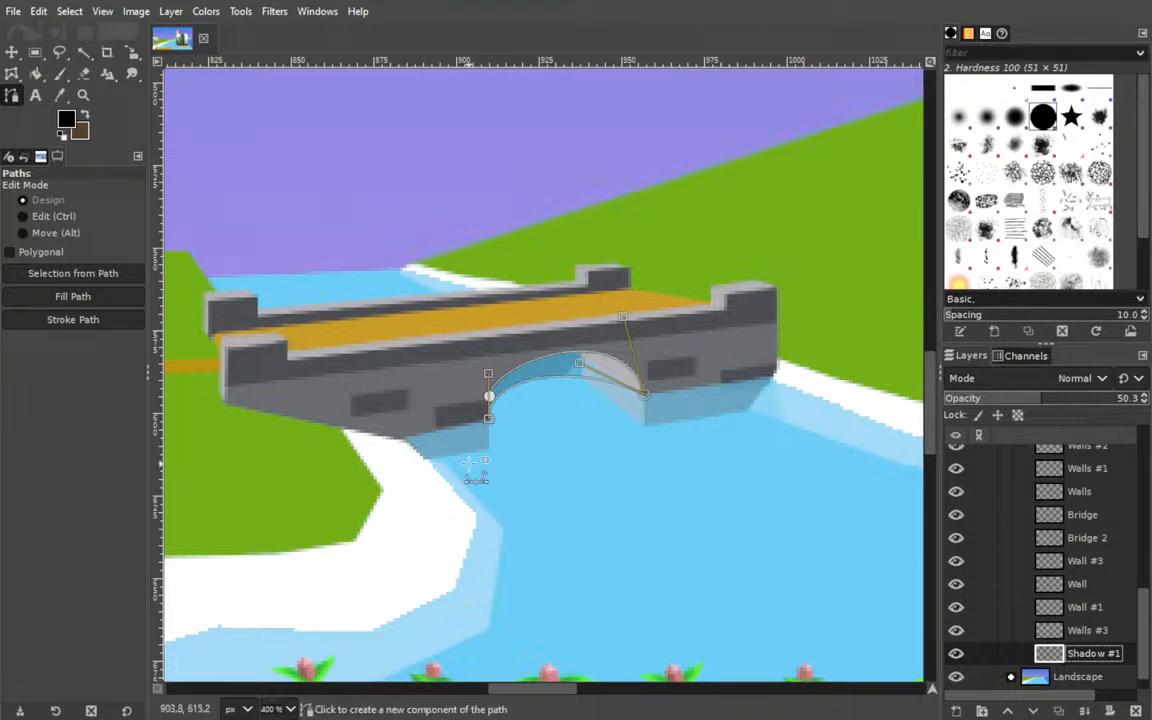
key("ctrl+z")
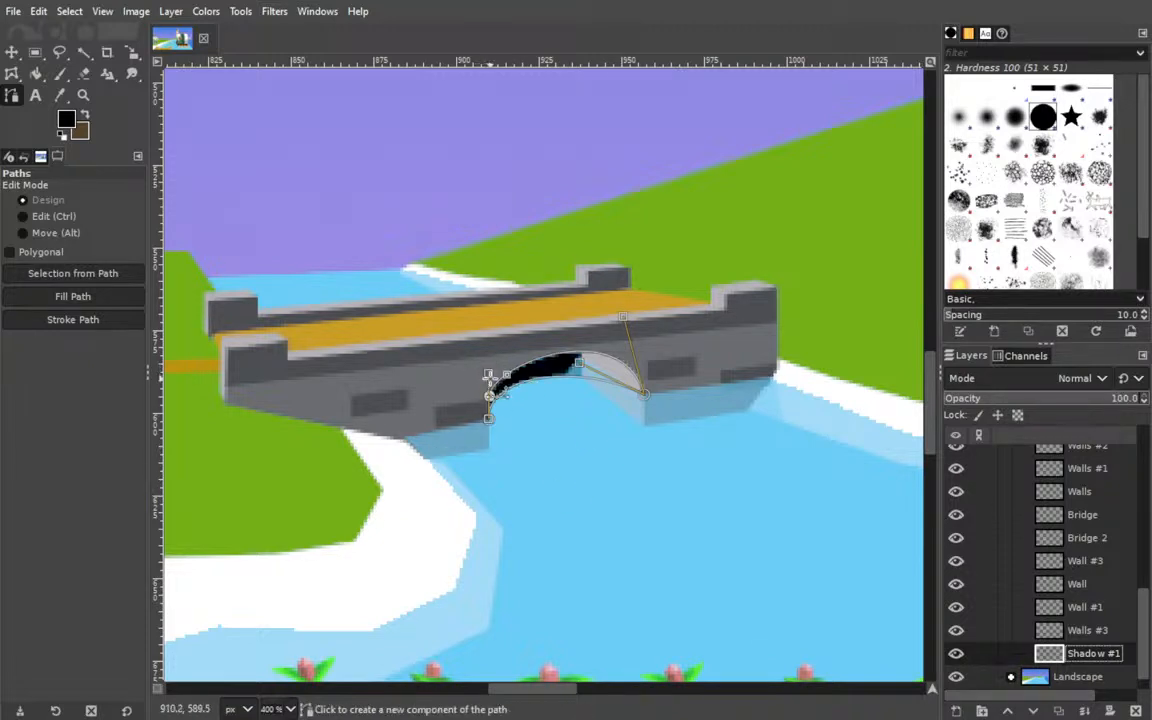
key("ctrl+z")
Adjust the handles of the path's lower curve so the crescent reaches deeper below the arch.
left_click_drag(488, 376, 504, 398)
mouse_move(579, 363)
left_mouse_down()
mouse_move(588, 367)
mouse_move(556, 368)
mouse_move(570, 373)
left_mouse_up()
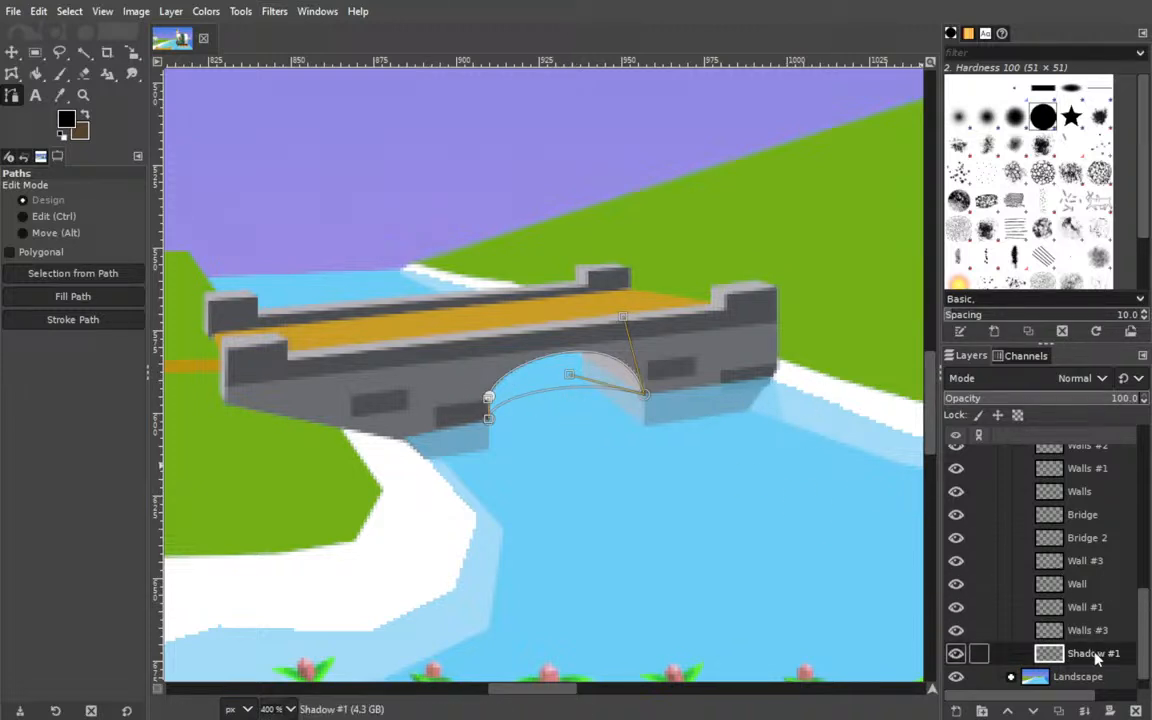
left_click_drag(1093, 655, 1075, 468)
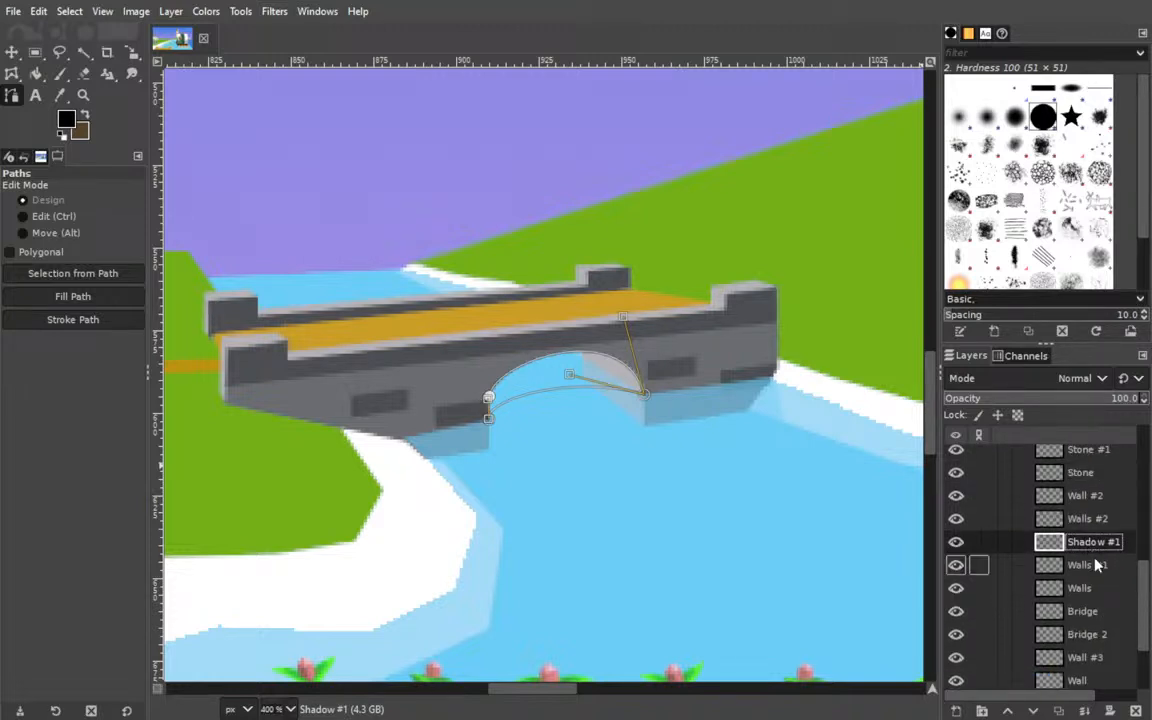
scroll(1090, 545, "up", 3)
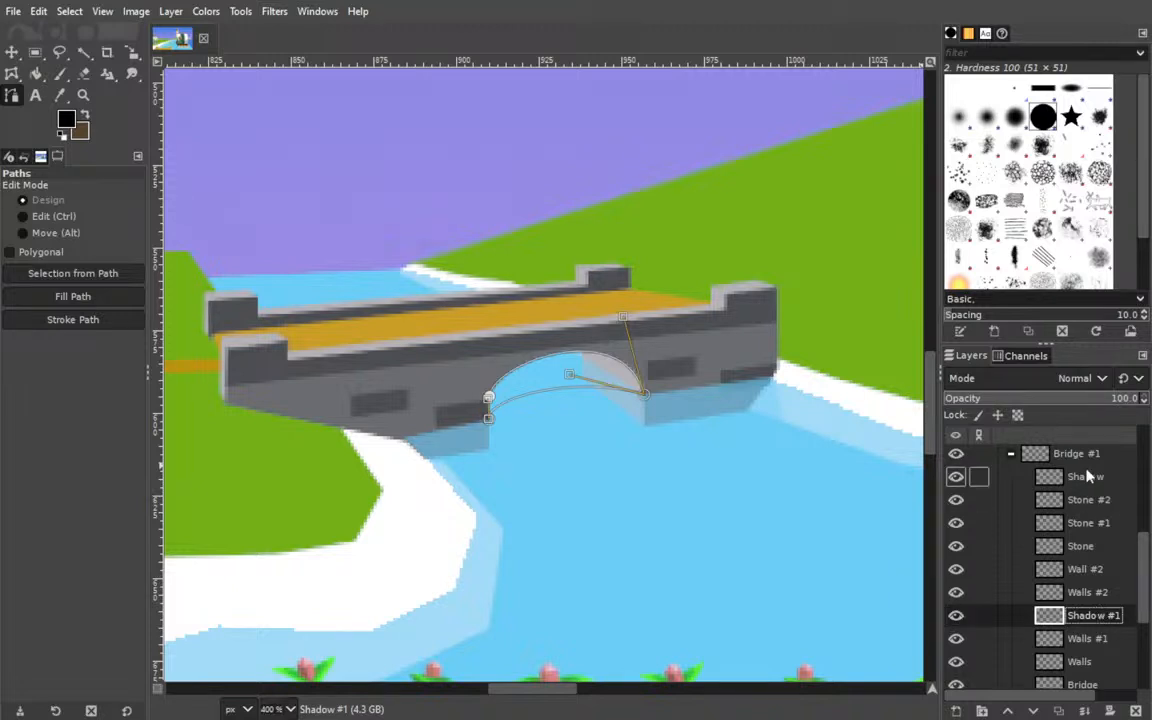
scroll(1100, 600, "down", 3)
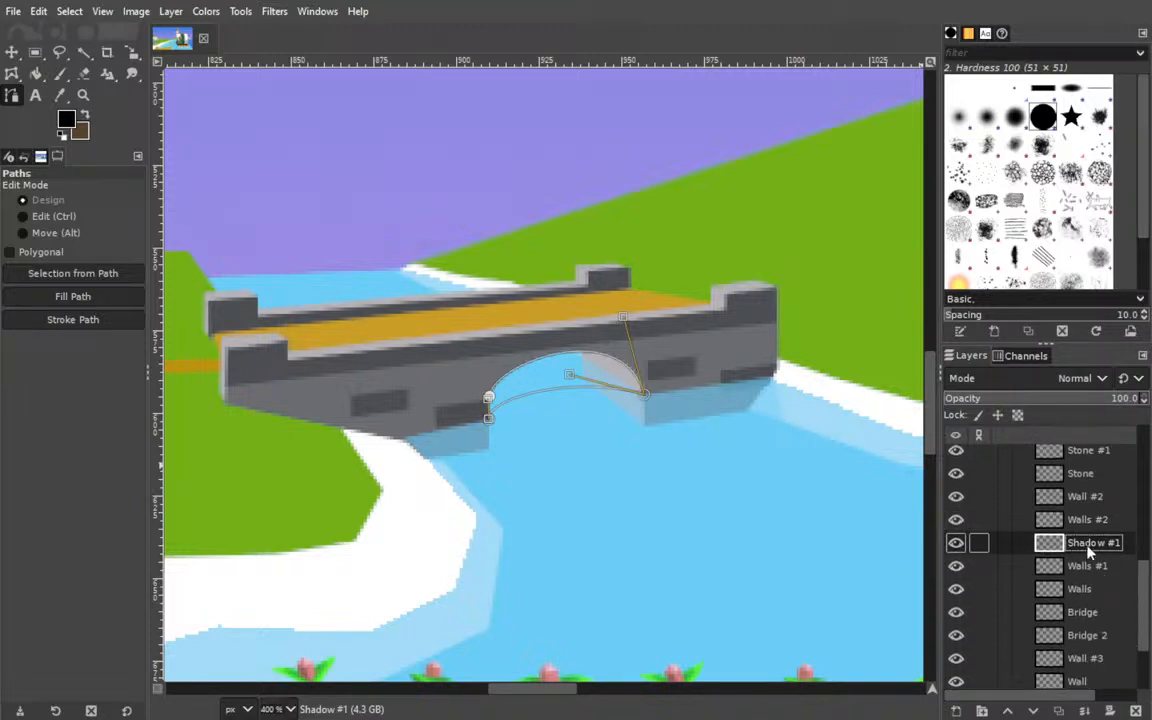
left_click_drag(1090, 507, 1095, 632)
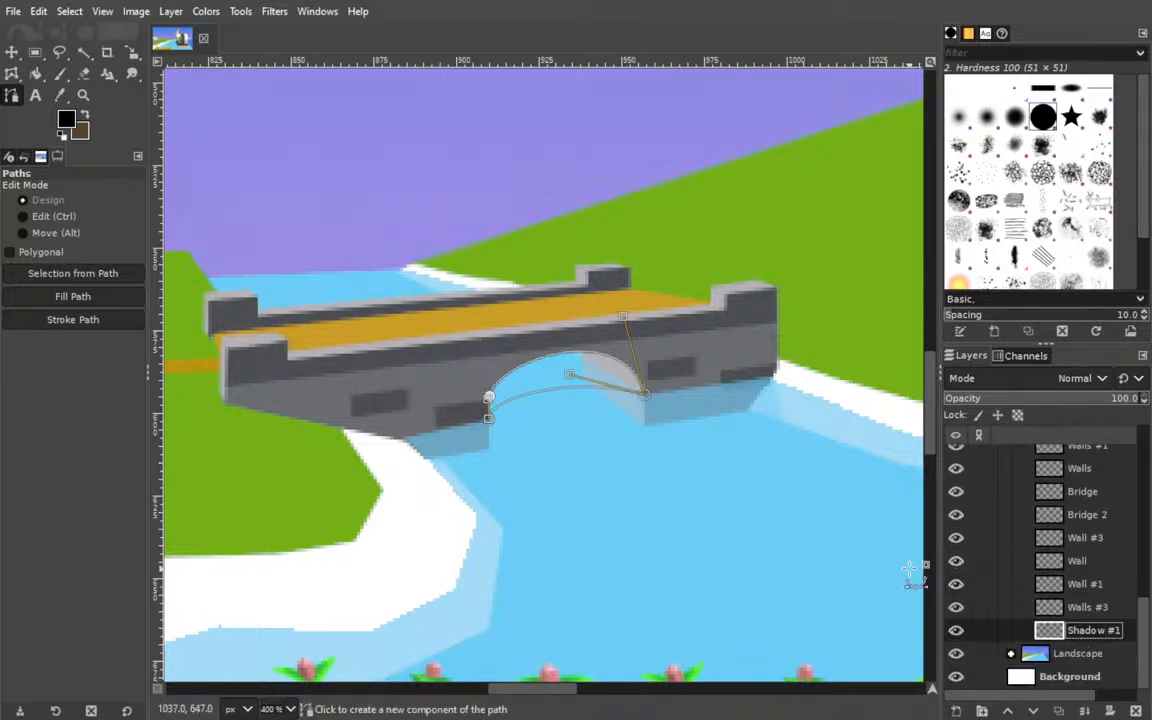
Fill the arch path with black on the Shadow #1 layer and set the layer's opacity to 50.3.
left_click(73, 296)
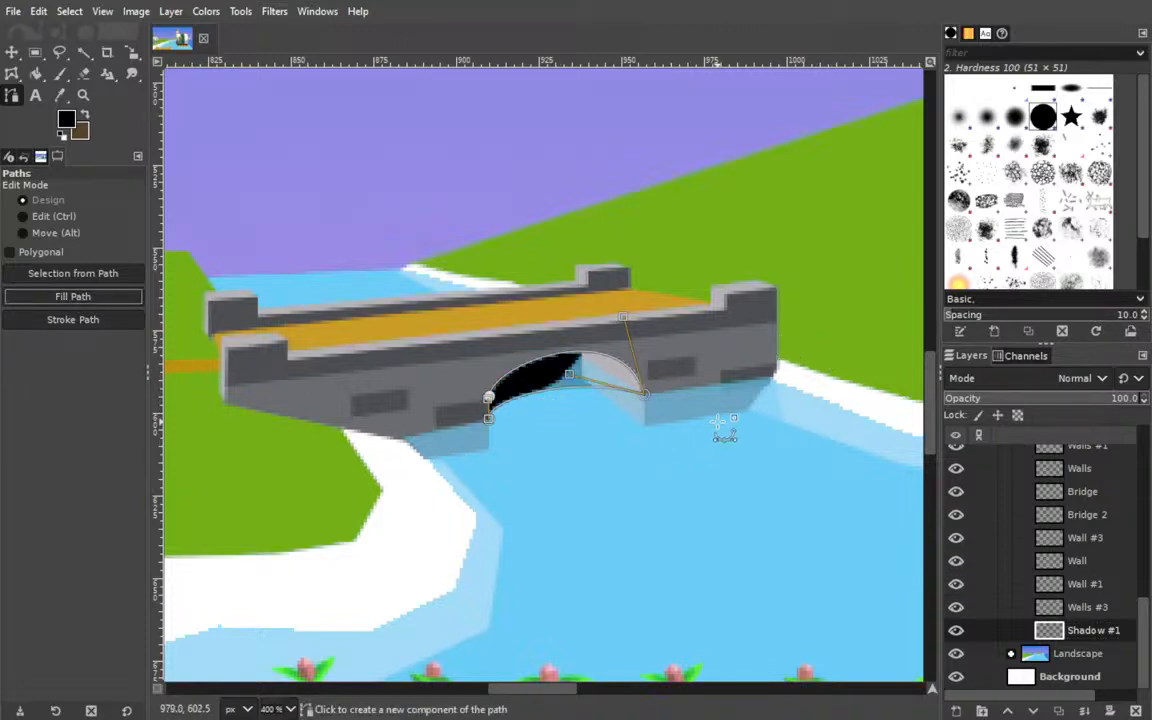
left_click(1085, 634)
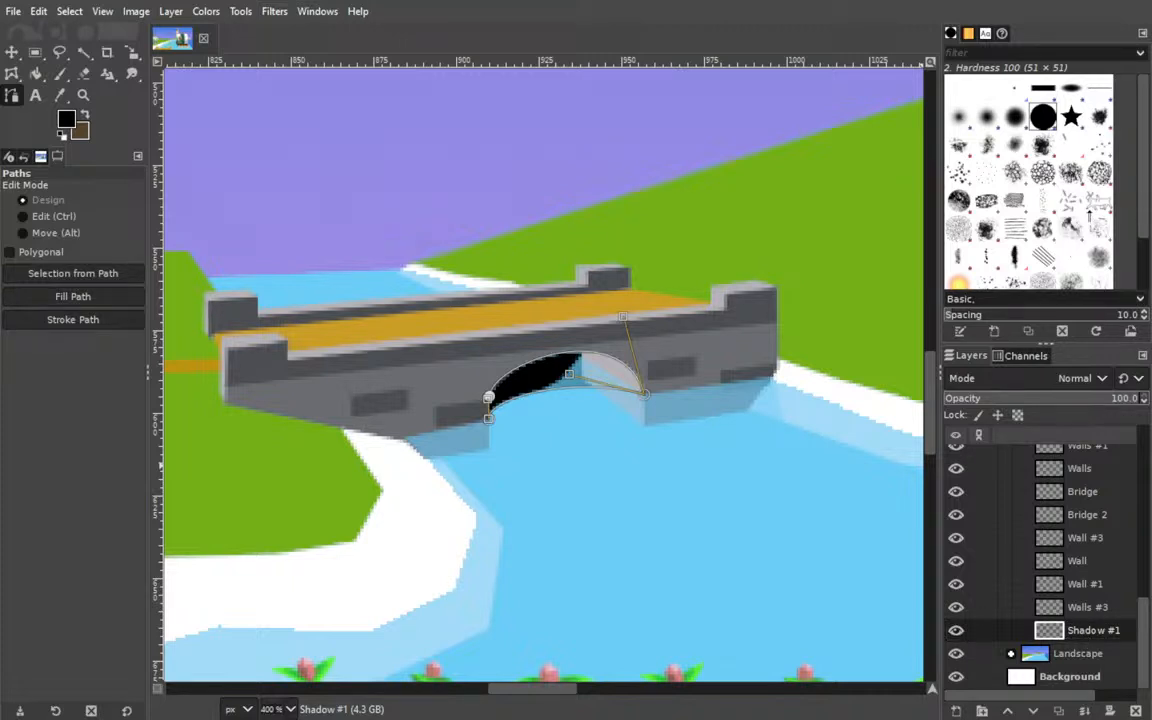
left_click(1041, 398)
Duplicate the Shallow layer at the top of the Bridge #1 group.
scroll(1085, 499, "up", 13)
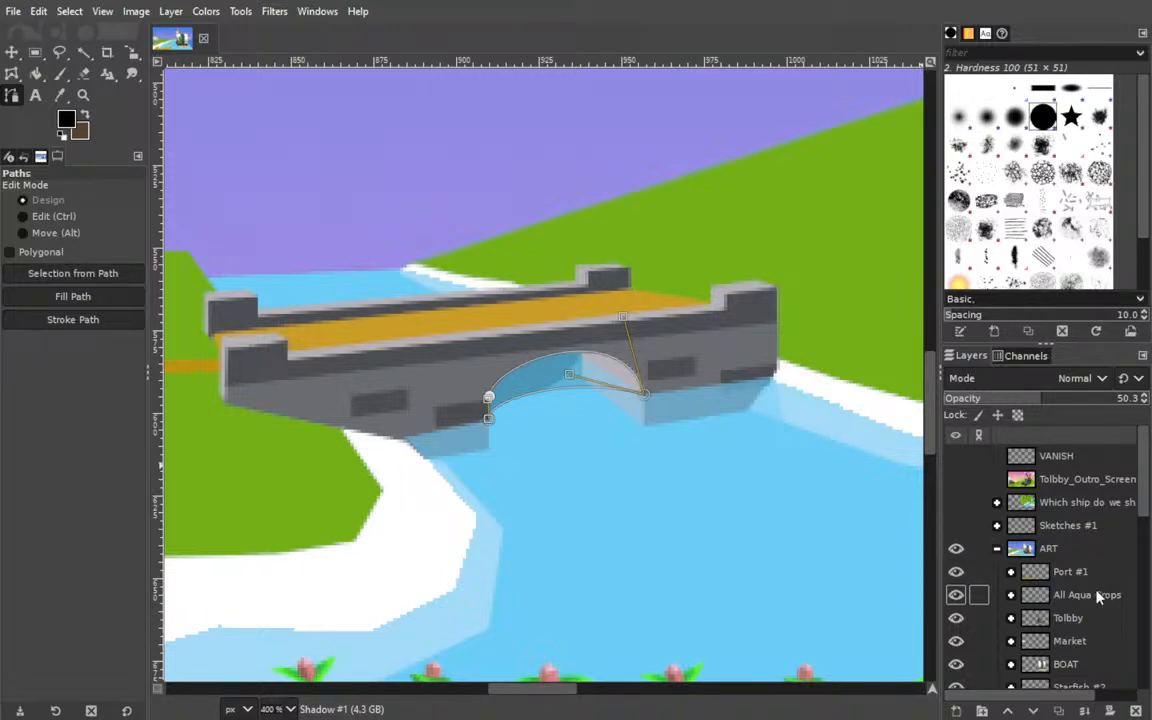
scroll(1098, 596, "down", 5)
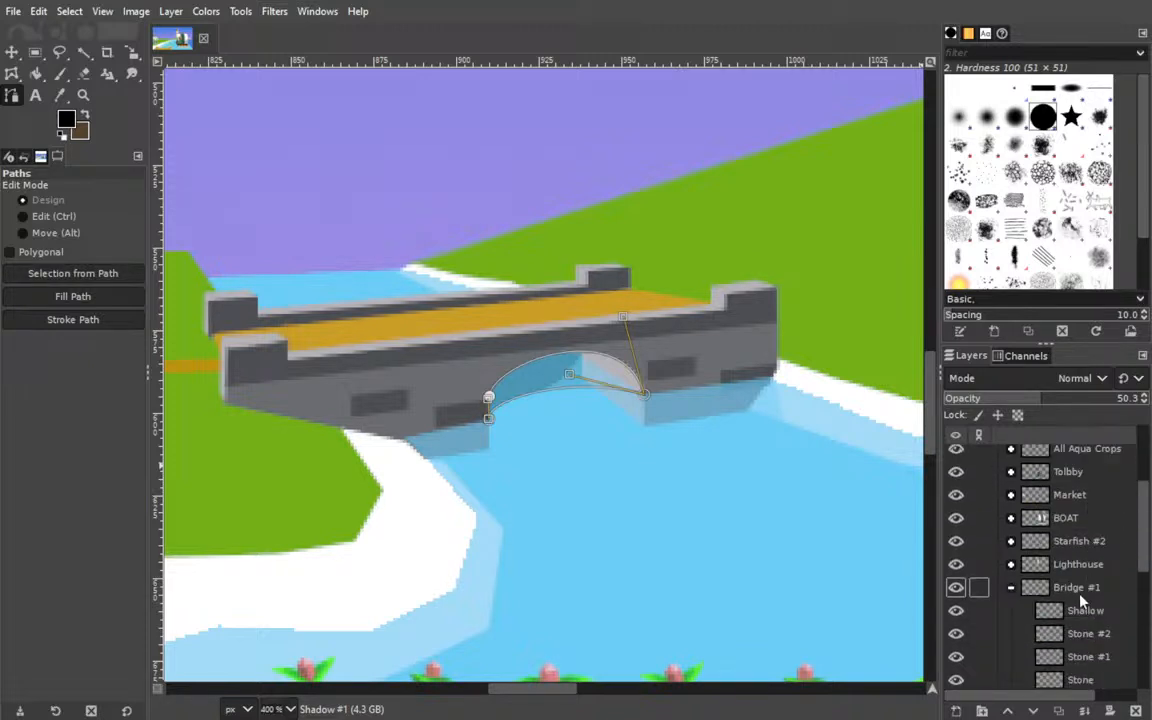
left_click(1088, 611)
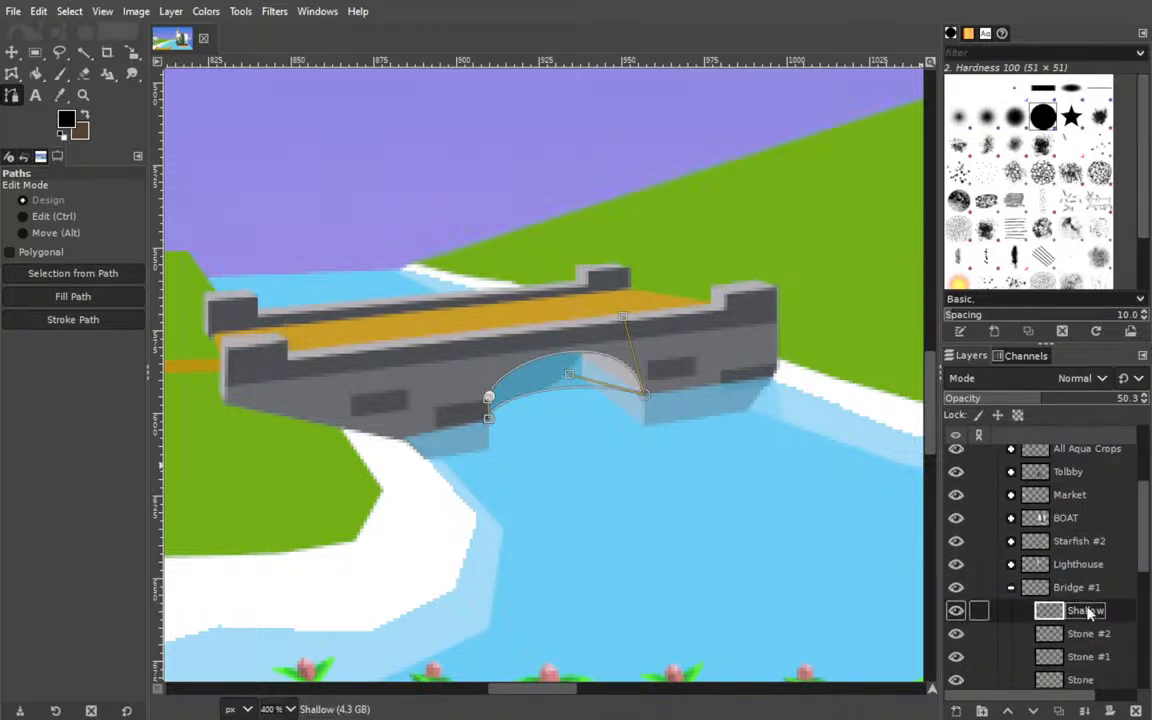
left_click(1060, 711)
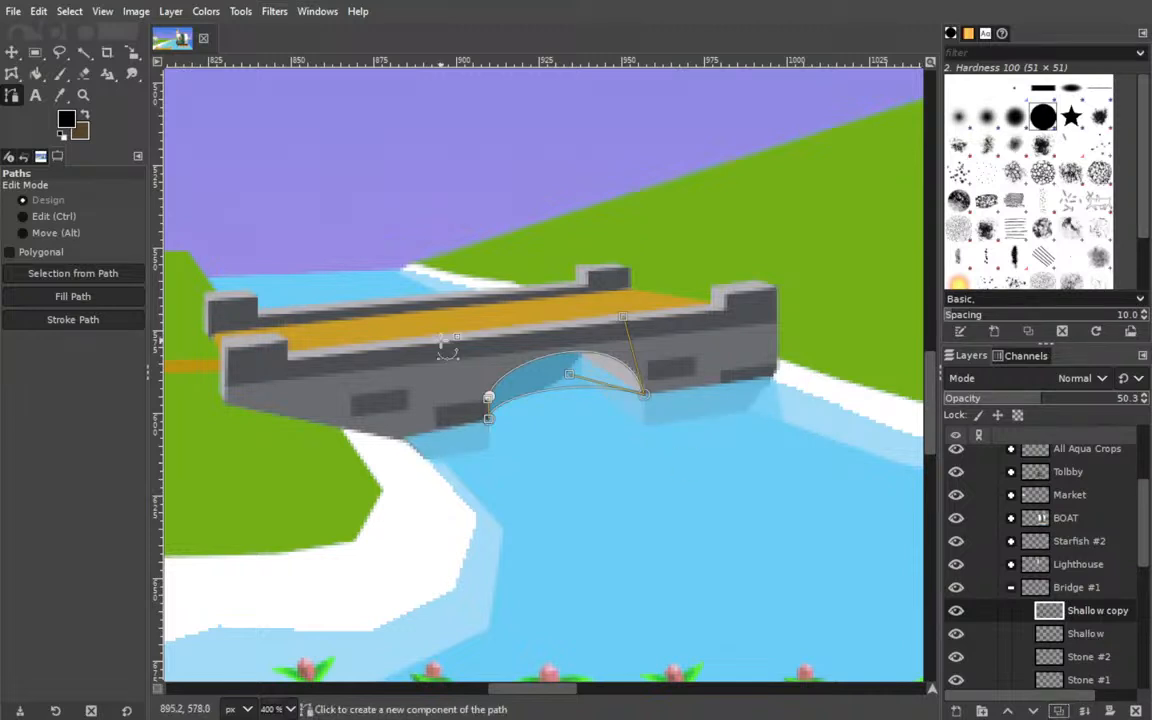
Select the filled arch shadow on the Shadow #1 layer with Fuzzy Select.
left_click(12, 52)
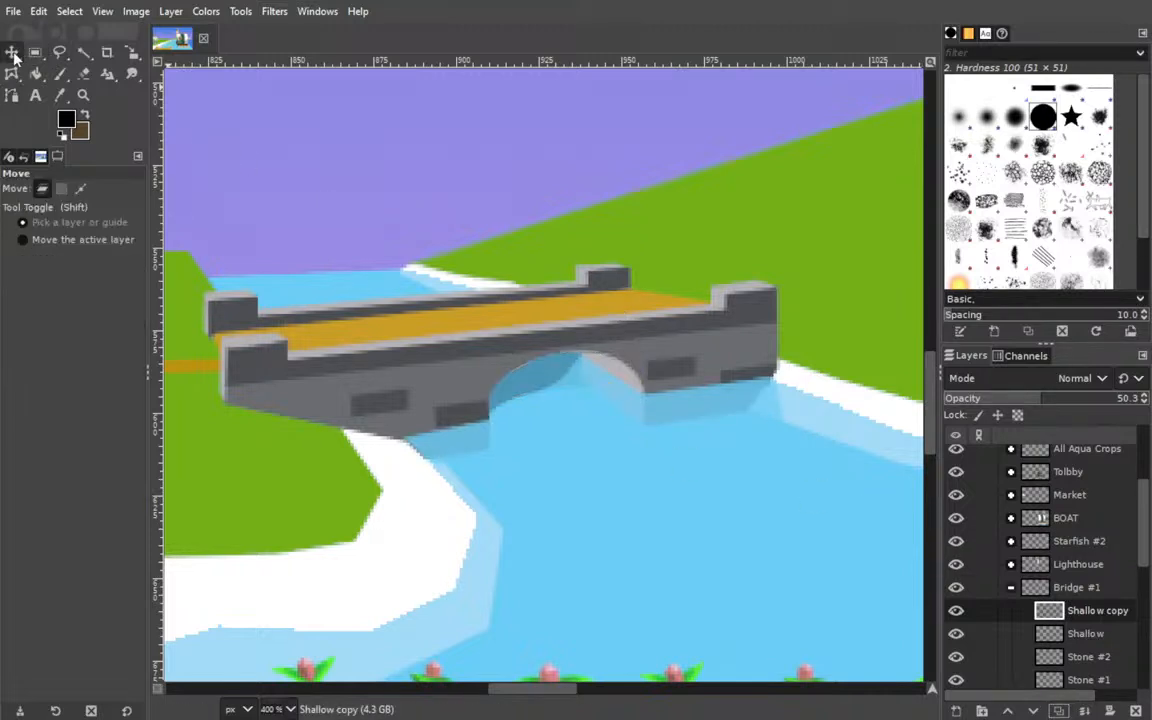
left_click(83, 52)
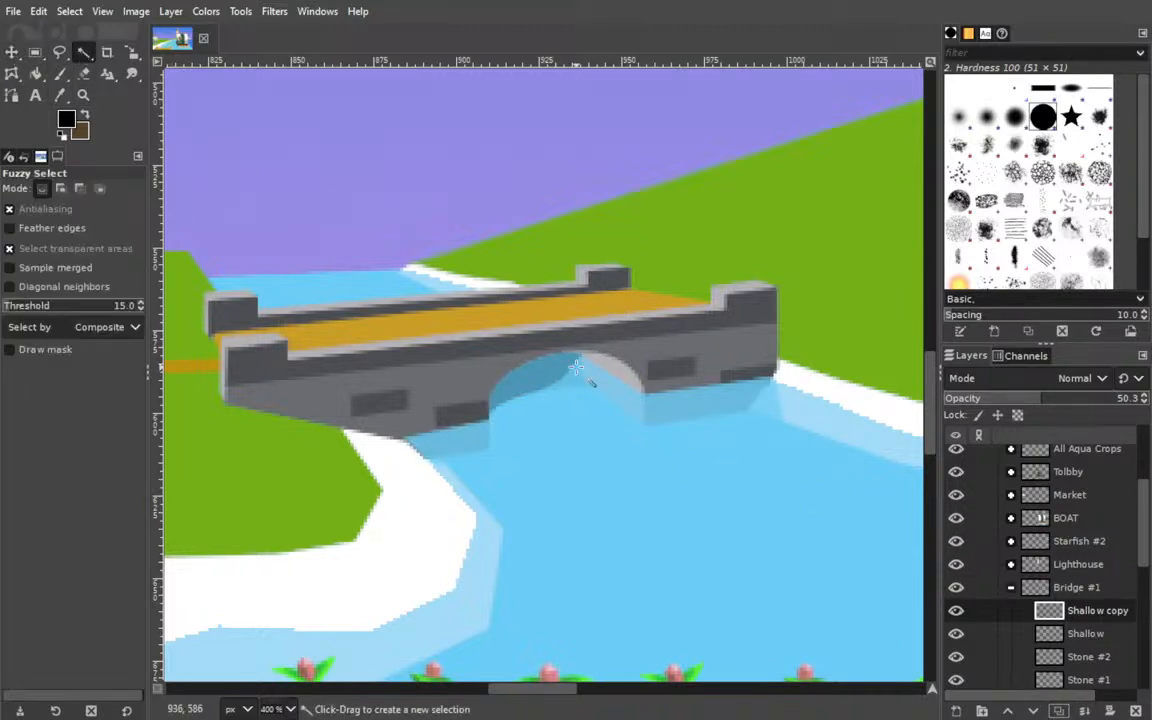
scroll(1068, 580, "down", 5)
left_click(1090, 630)
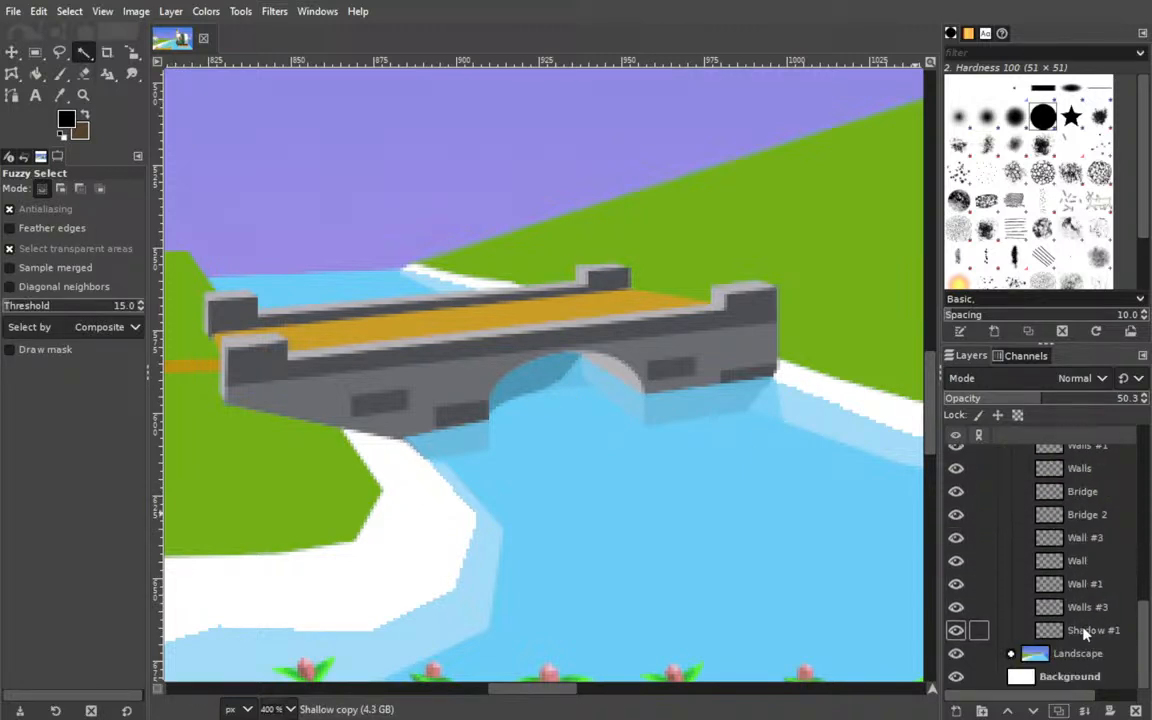
left_click(558, 373)
Move the Shadow #1 layer up the Bridge #1 group to sit directly above the Shallow layer.
scroll(1080, 570, "up", 5)
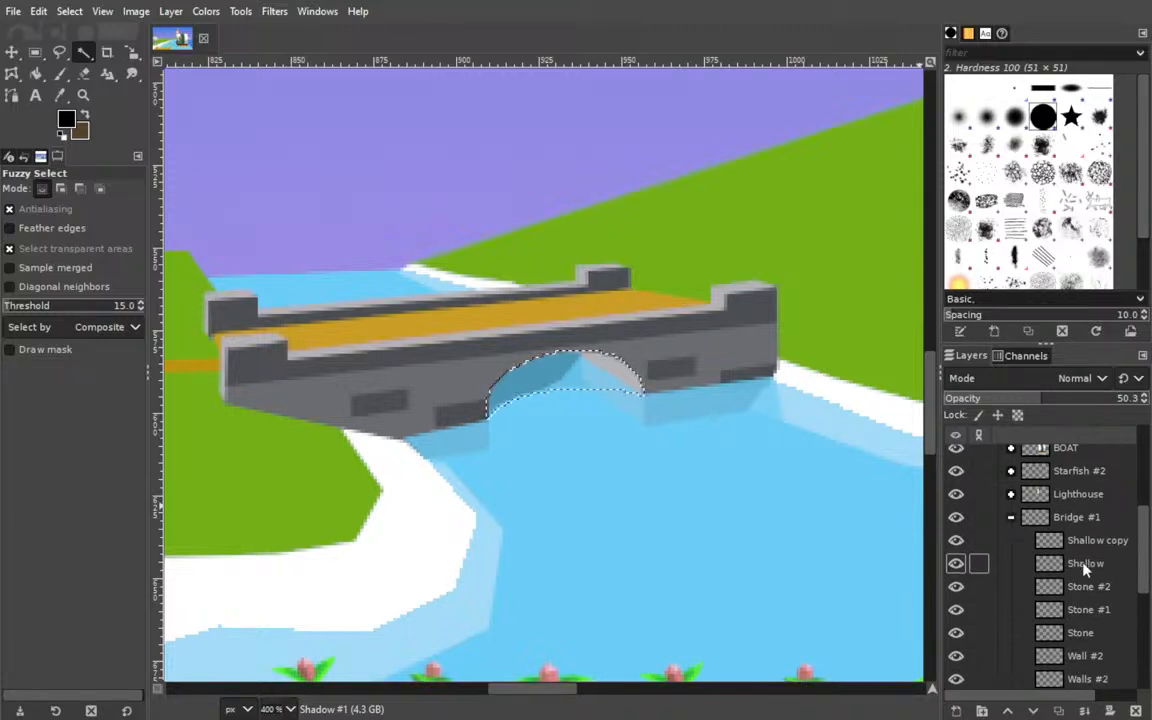
left_click(1085, 565)
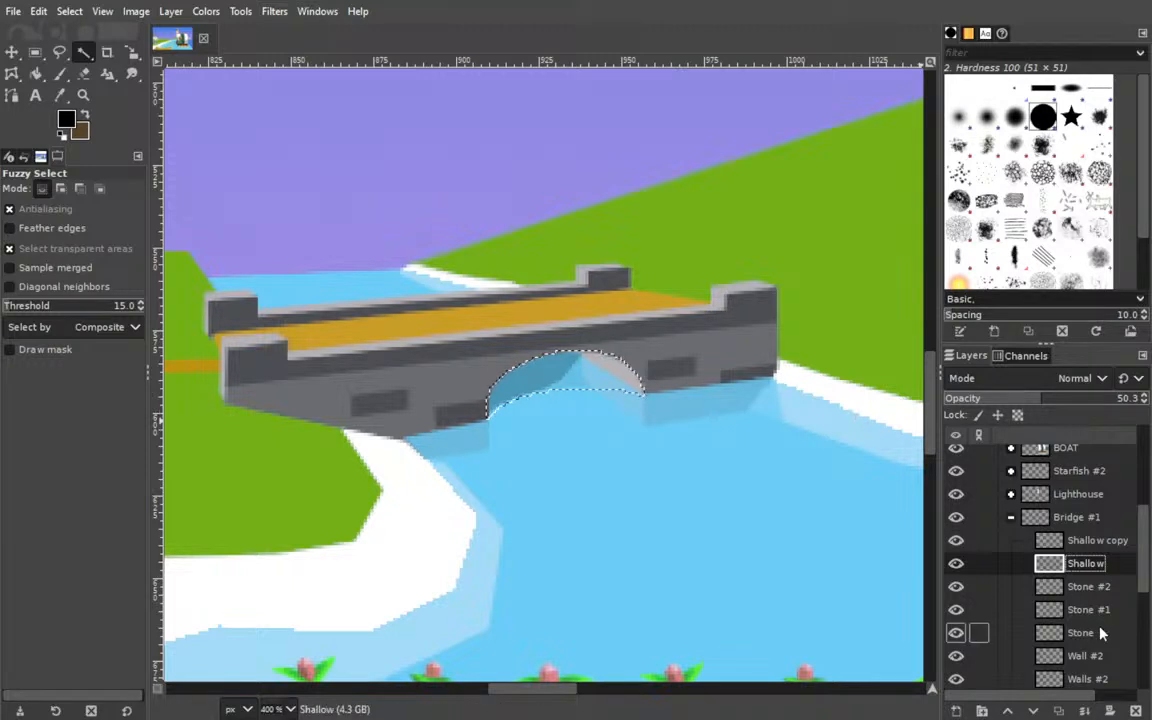
scroll(1095, 630, "down", 5)
left_click_drag(1092, 633, 1085, 580)
left_click_drag(1090, 615, 1090, 566)
Hide the Shallow copy layer and delete it from the Bridge #1 group.
left_click(1092, 541)
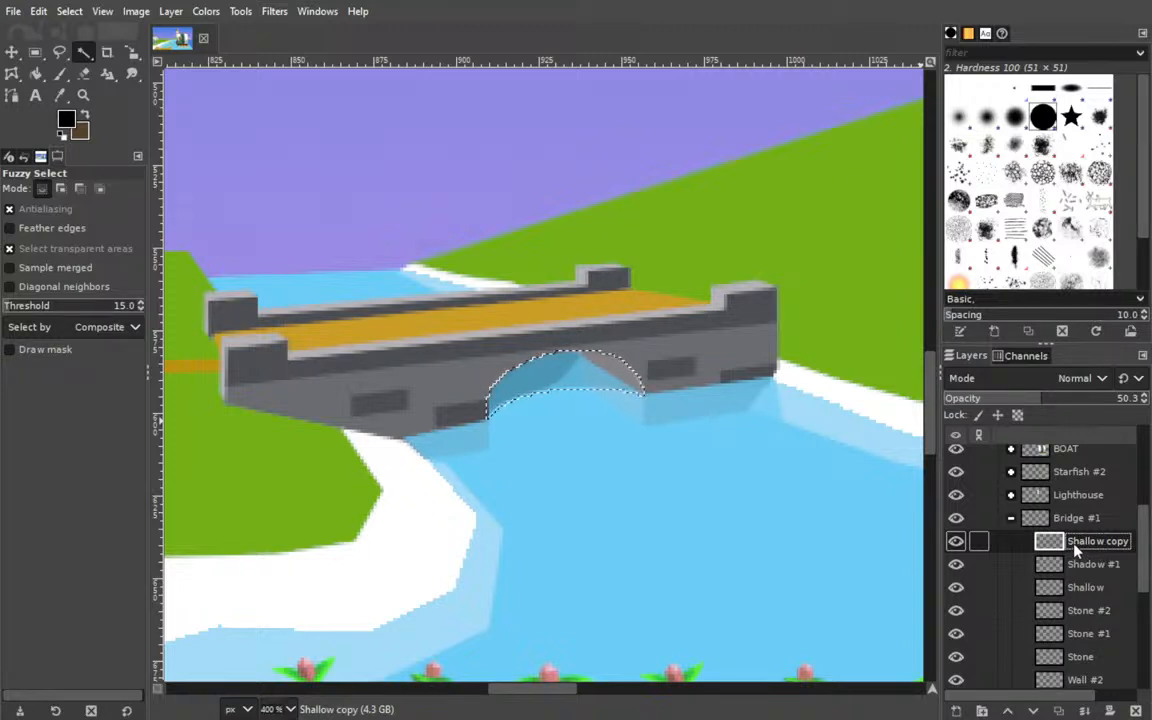
left_click(956, 541)
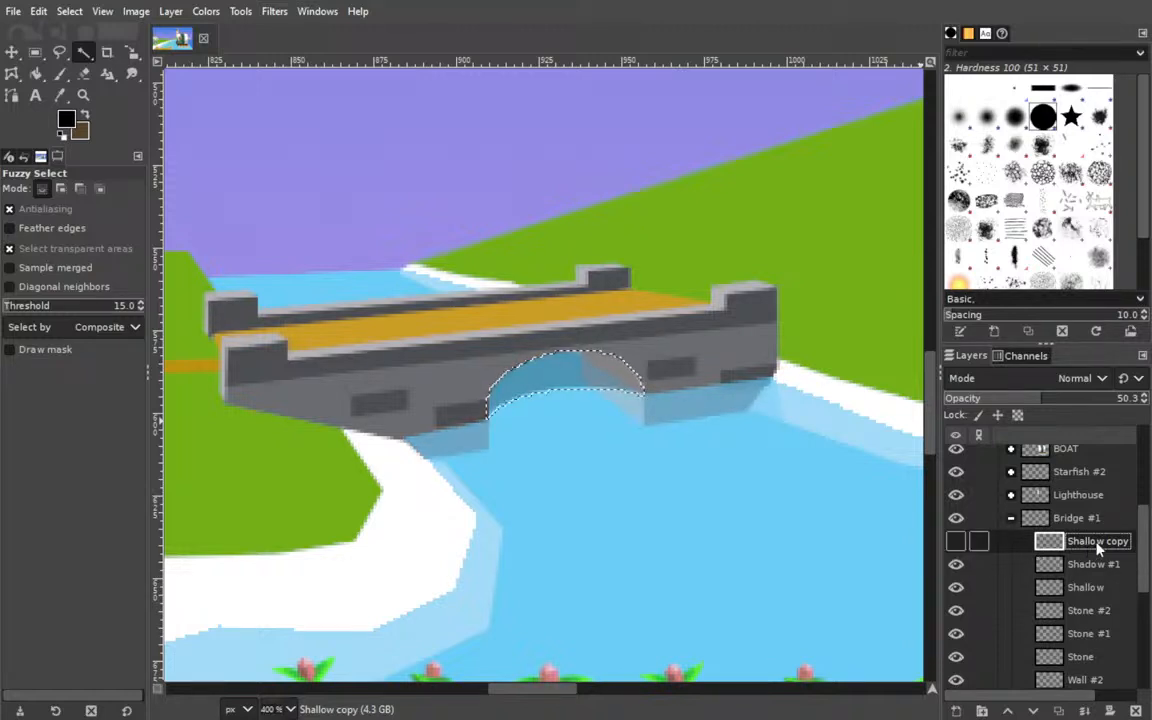
left_click(1135, 711)
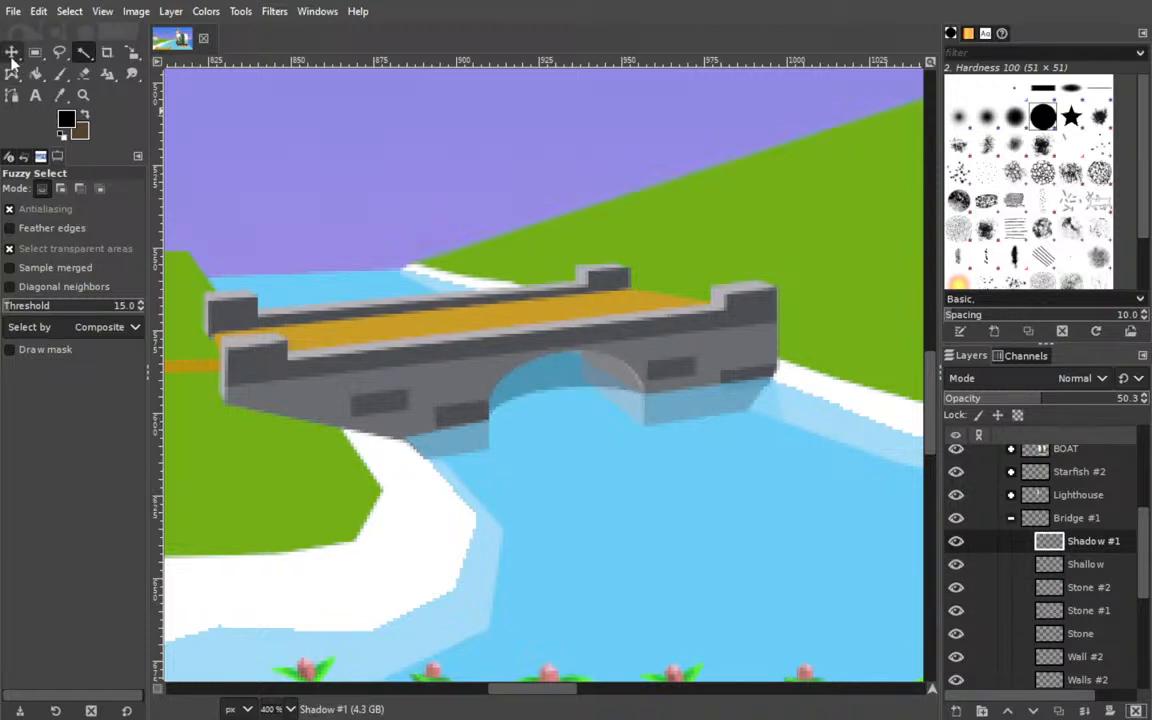
Switch from Fuzzy Select to the Move tool and inspect the shadow under the bridge arch.
left_click_drag(440, 365, 881, 390)
left_click_drag(671, 409, 155, 422)
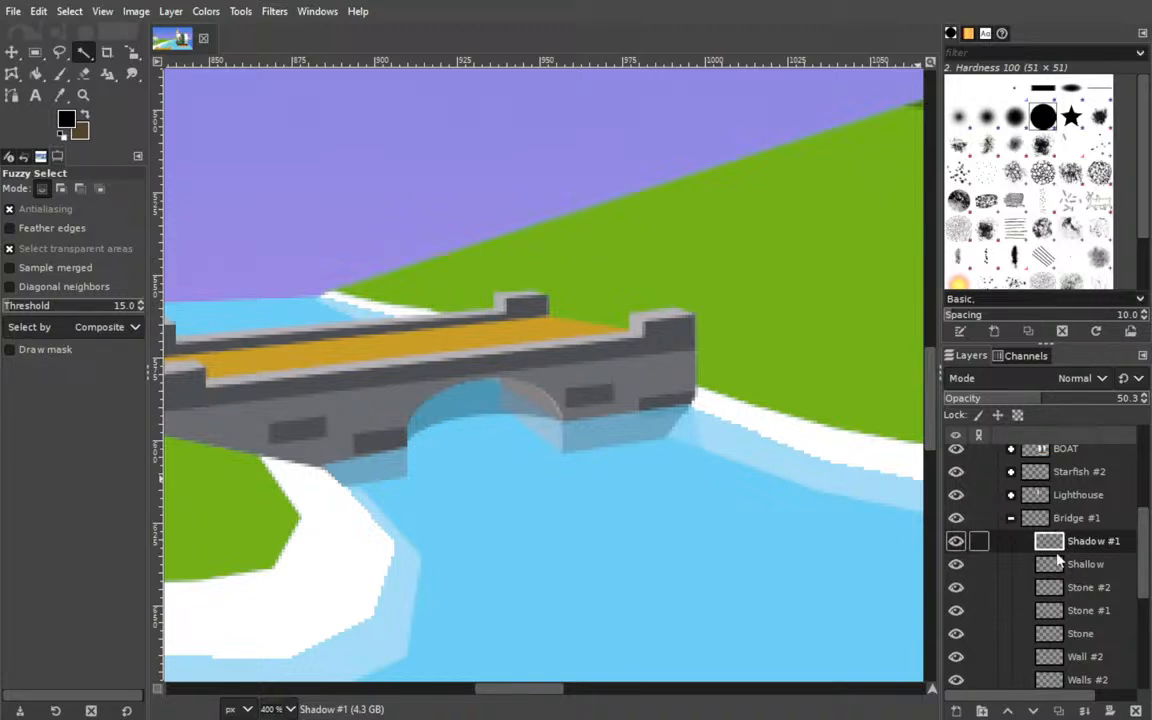
left_click(12, 52)
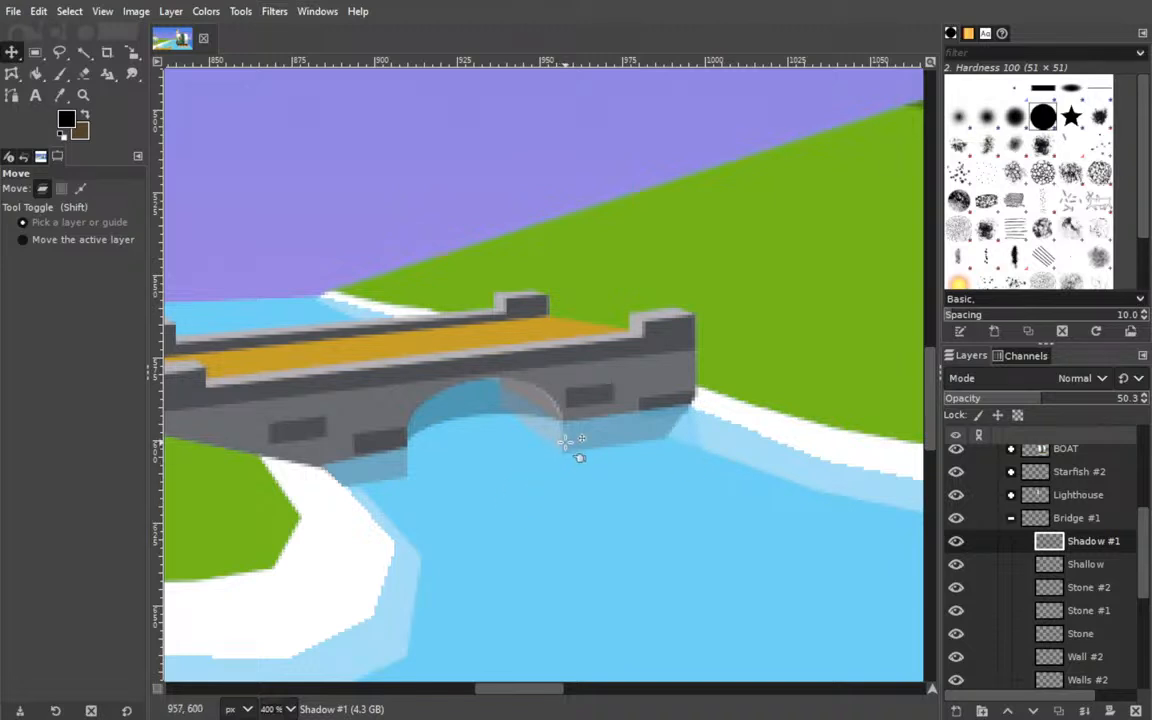
left_click(287, 631)
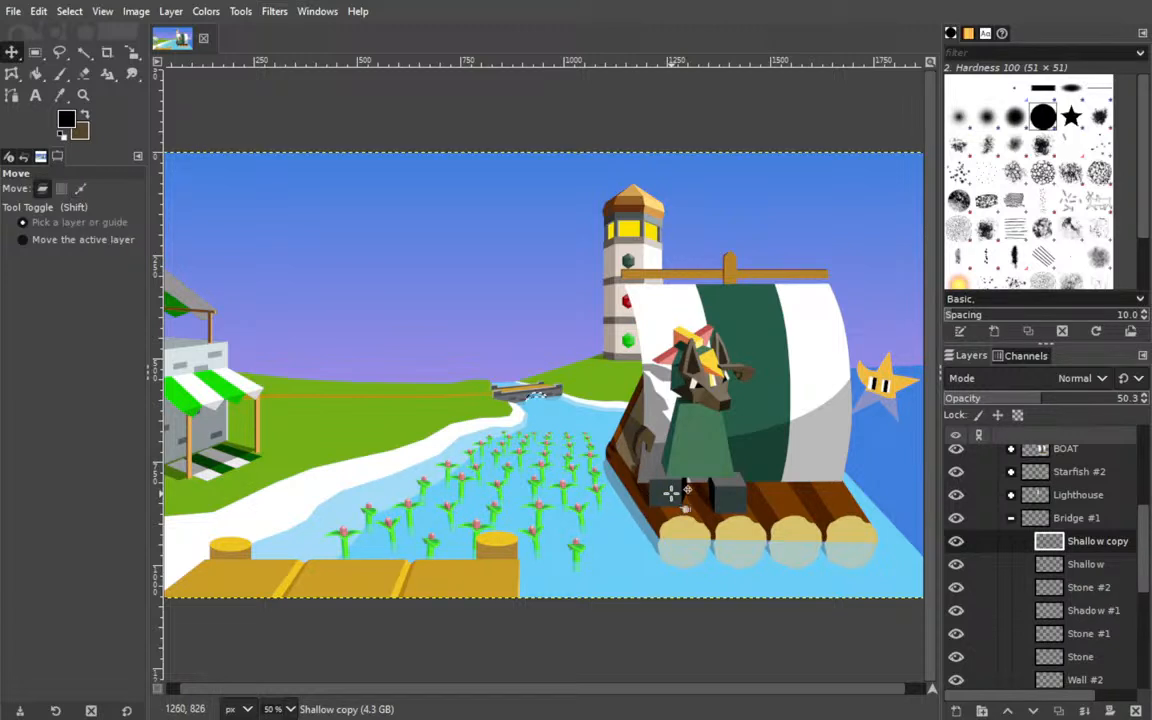
Step through the edit history and restore the Bridge #1 group's state with Shadow #1 above Shallow and Shallow copy removed.
key("ctrl+z")
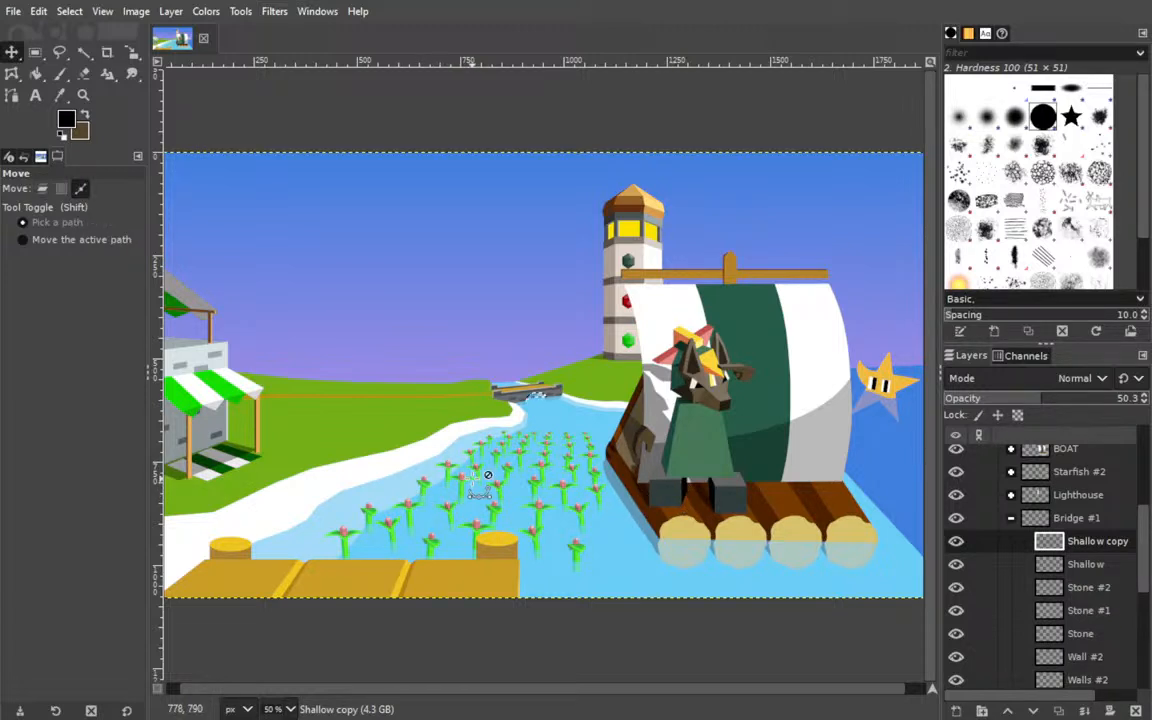
key("ctrl+y")
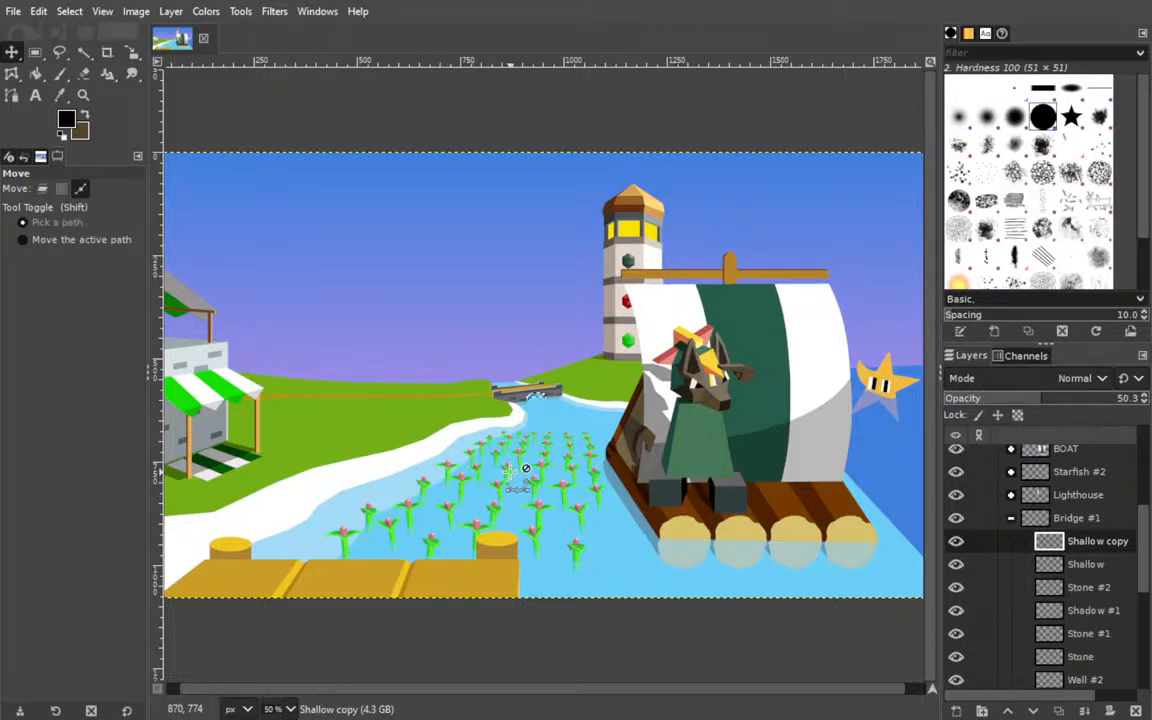
key("ctrl+z")
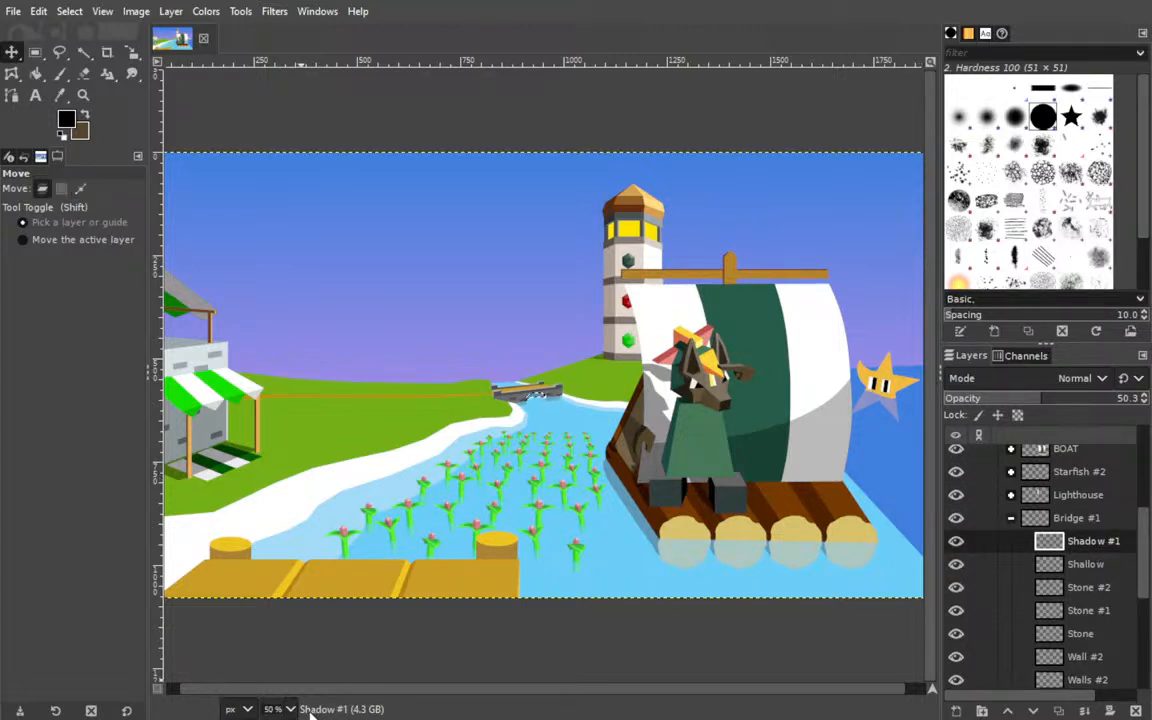
Clear the selection under the bridge arch and remove the existing shadow fill from the Shadow #1 layer.
left_click(281, 542)
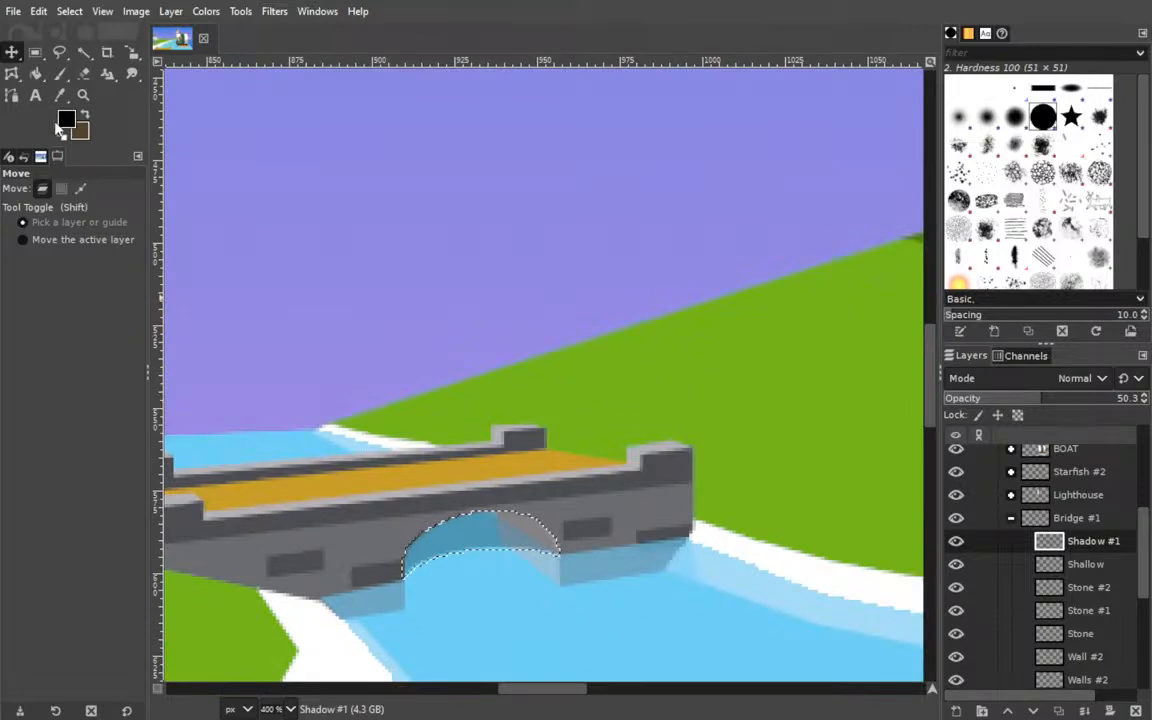
left_click_drag(318, 398, 404, 245)
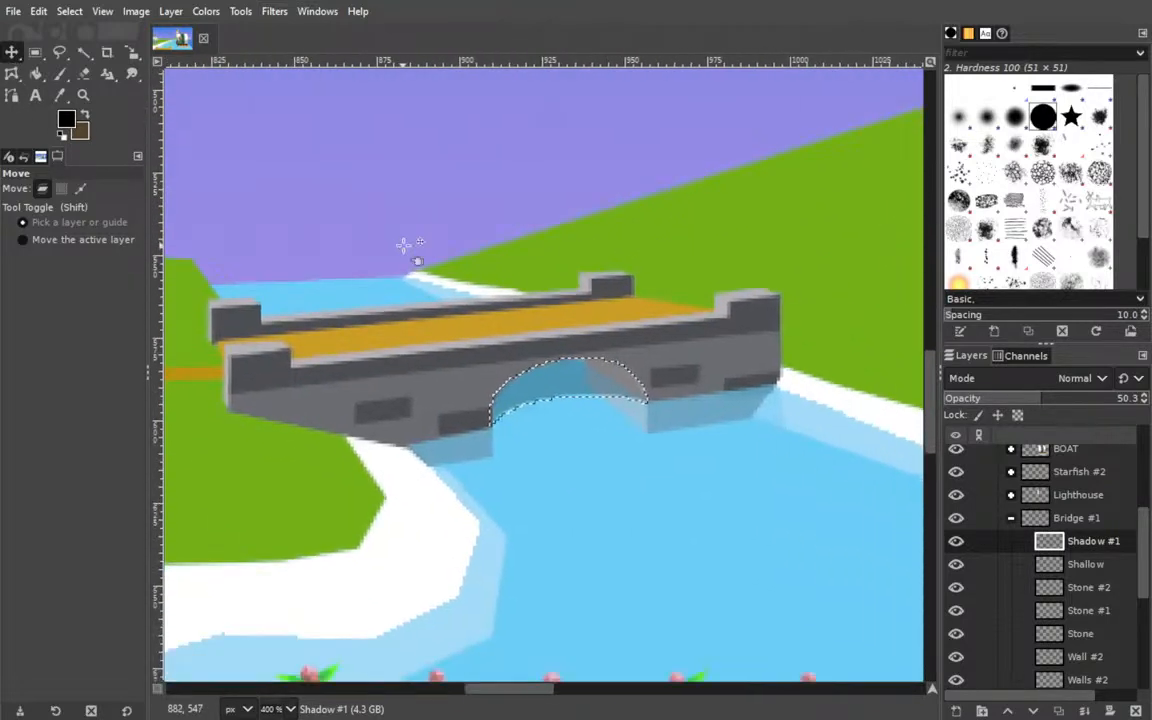
key("ctrl+shift+a")
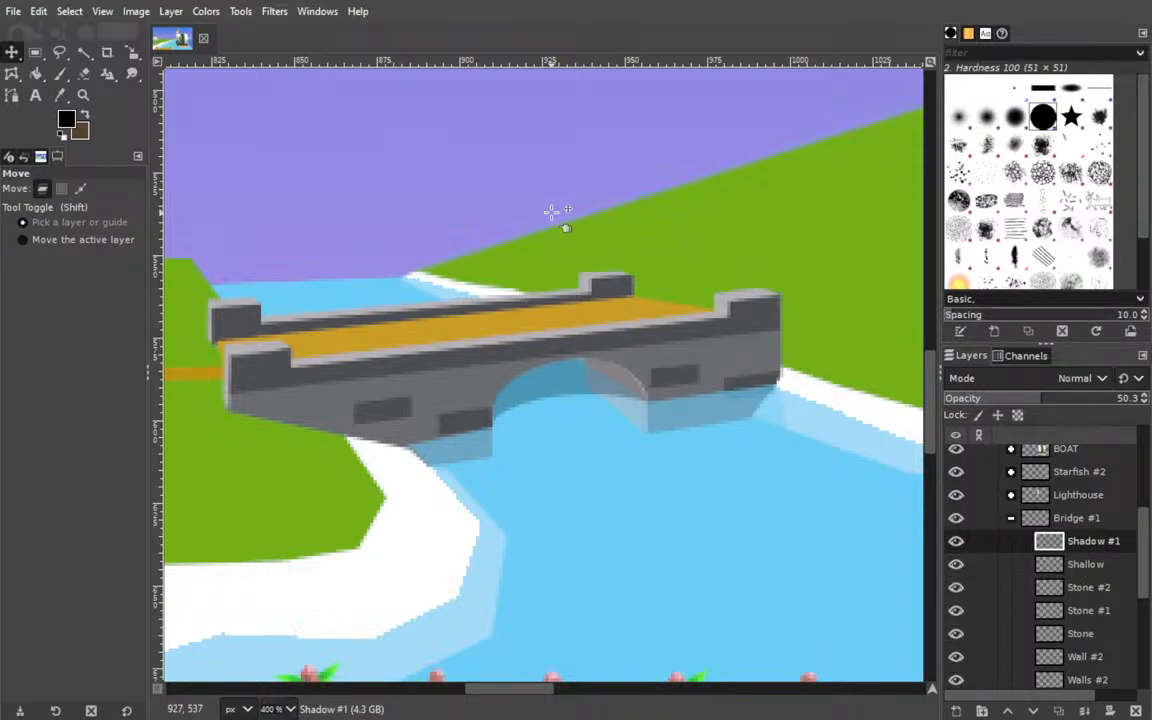
key("Delete")
Draw a closed four-anchor path with the Paths tool across the arch opening, following the arch's base and the wall reflections' lower corners.
left_click(12, 95)
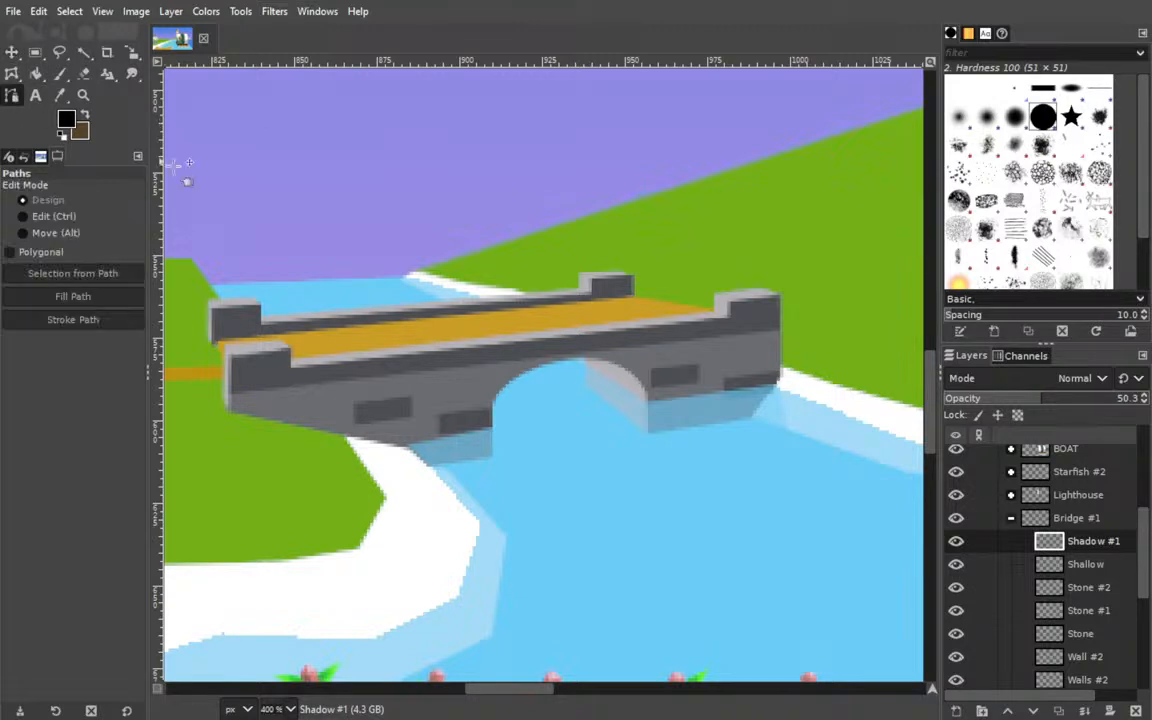
left_click(648, 435)
left_click(648, 396)
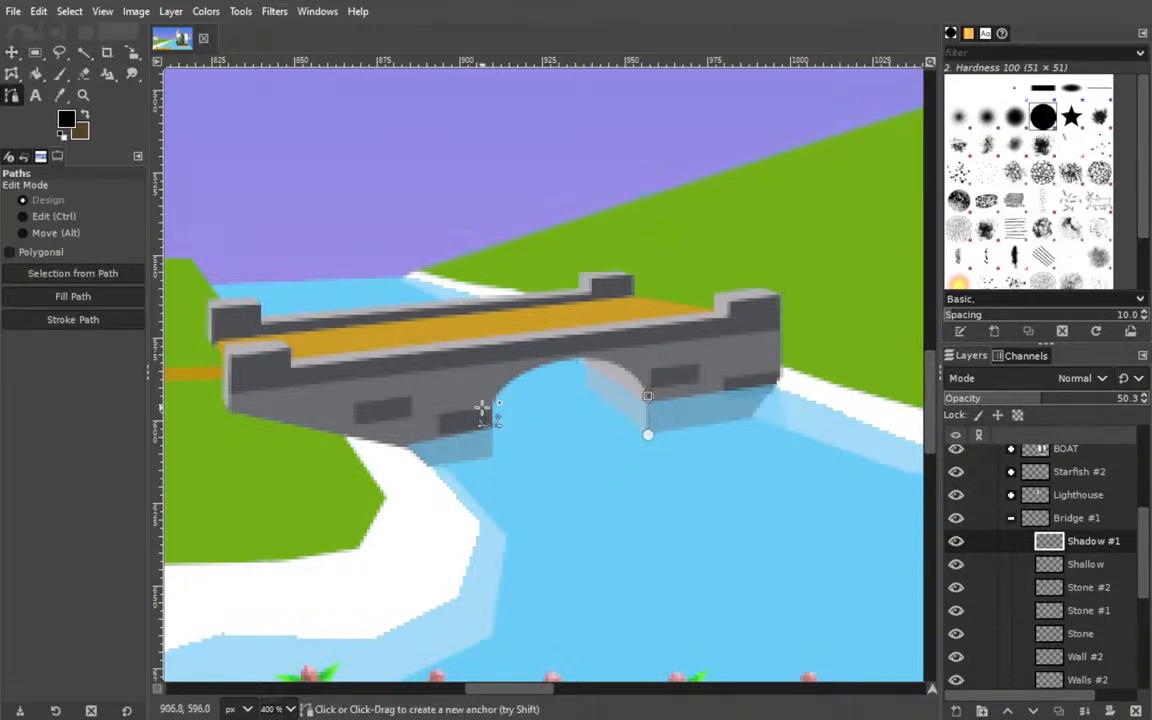
left_click(491, 407)
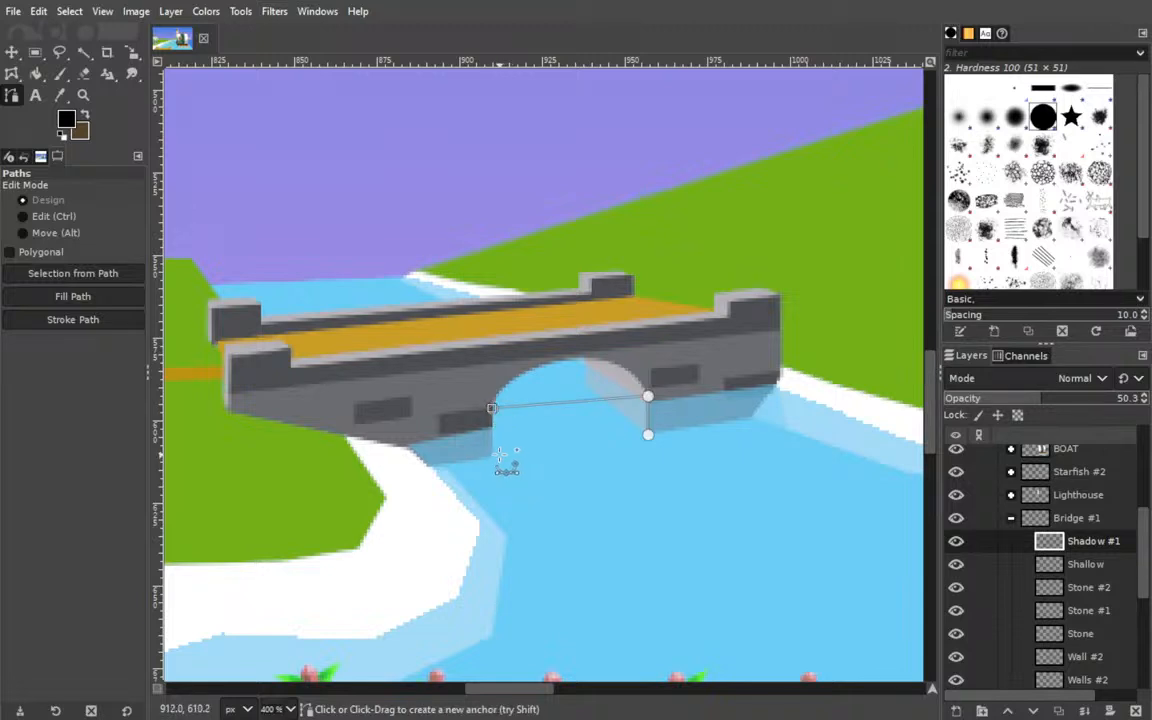
left_click(493, 456)
left_click(648, 434, "ctrl")
left_click(493, 455)
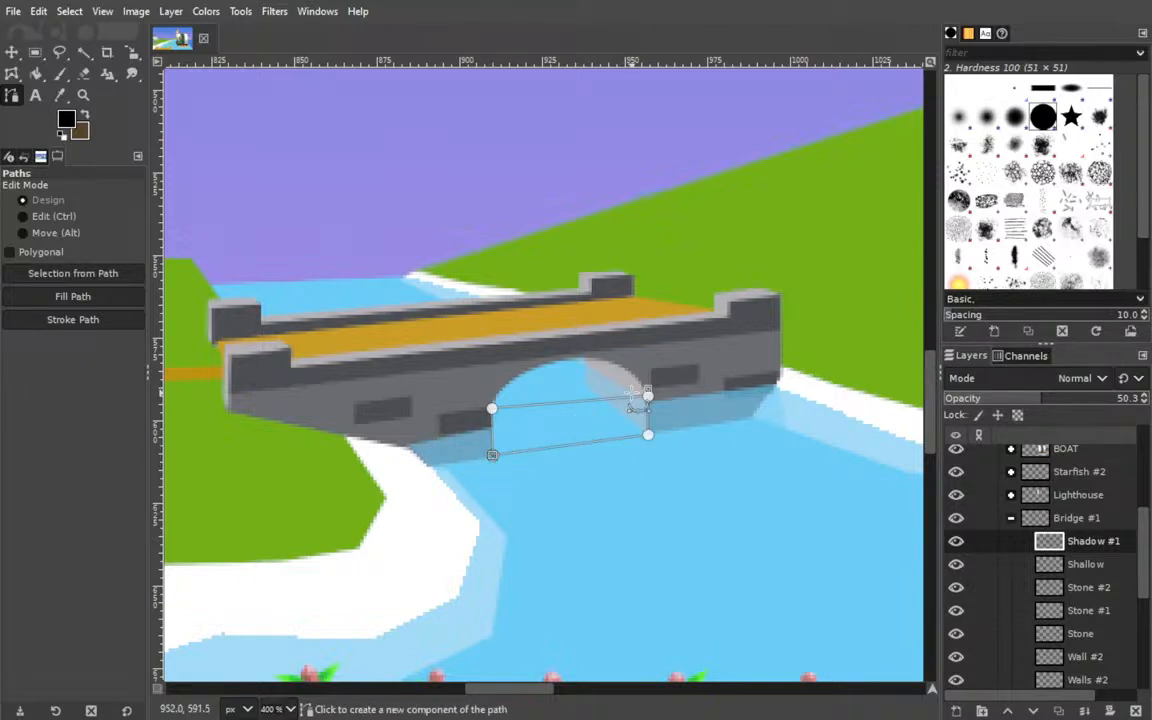
Bend the path's upper segment to follow the bridge arch and curve its lower segment upward across the water.
left_click_drag(575, 401, 526, 367)
left_click_drag(619, 305, 612, 287)
key("ctrl+z")
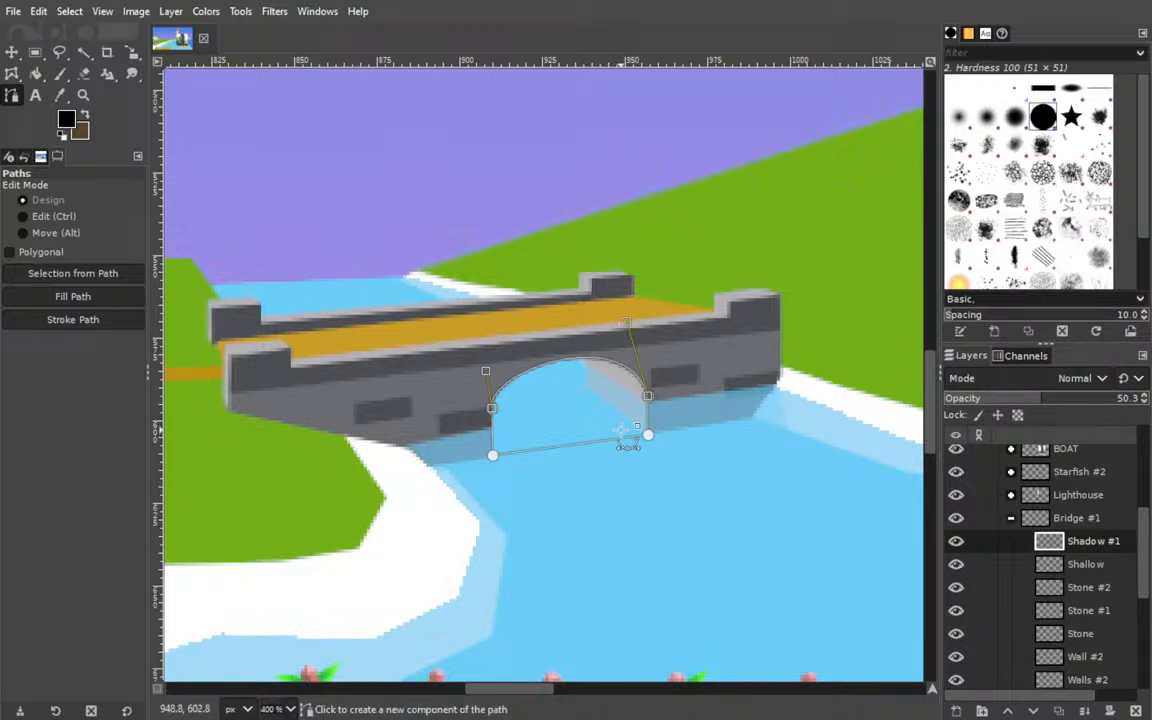
left_click_drag(625, 438, 578, 423)
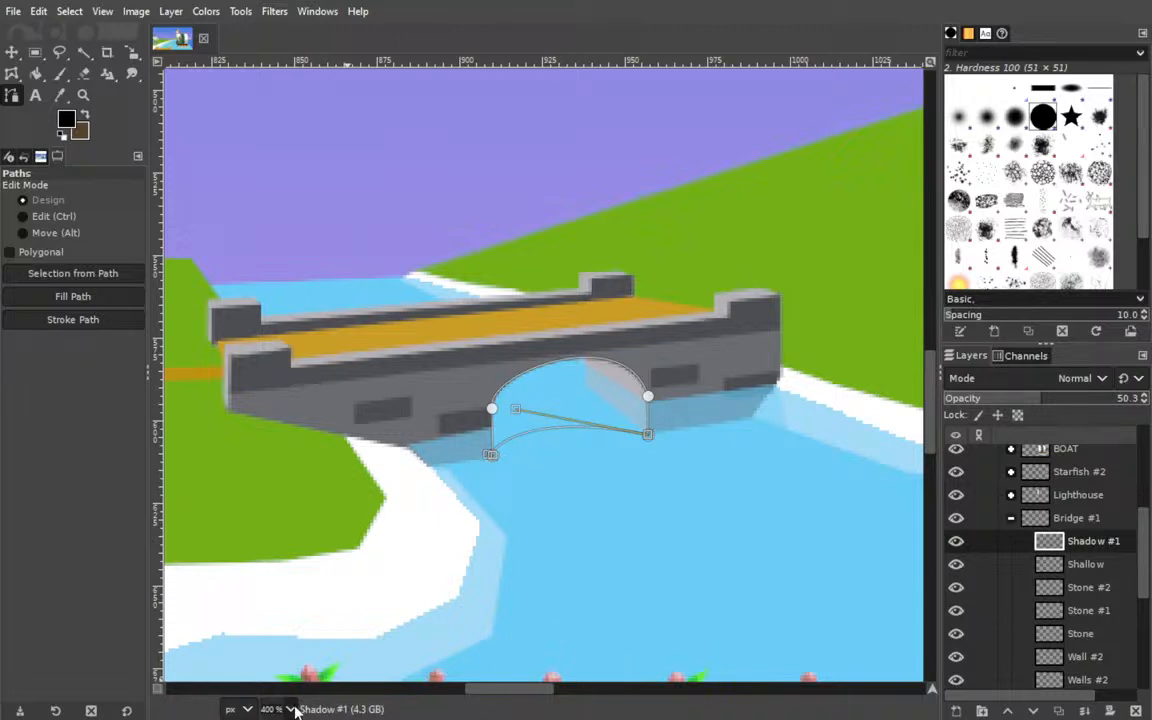
Fill the path with black on the Shadow #1 layer and erase the spill along the arch edge with the size 18 Eraser.
key("4")
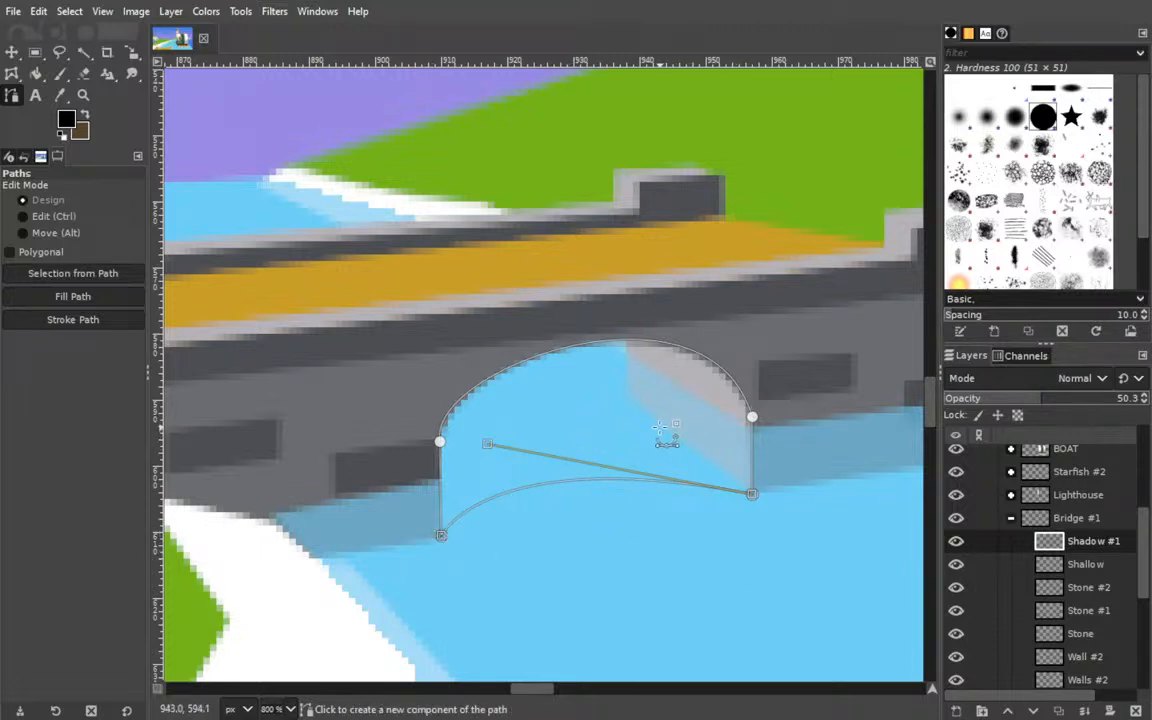
left_click(198, 369)
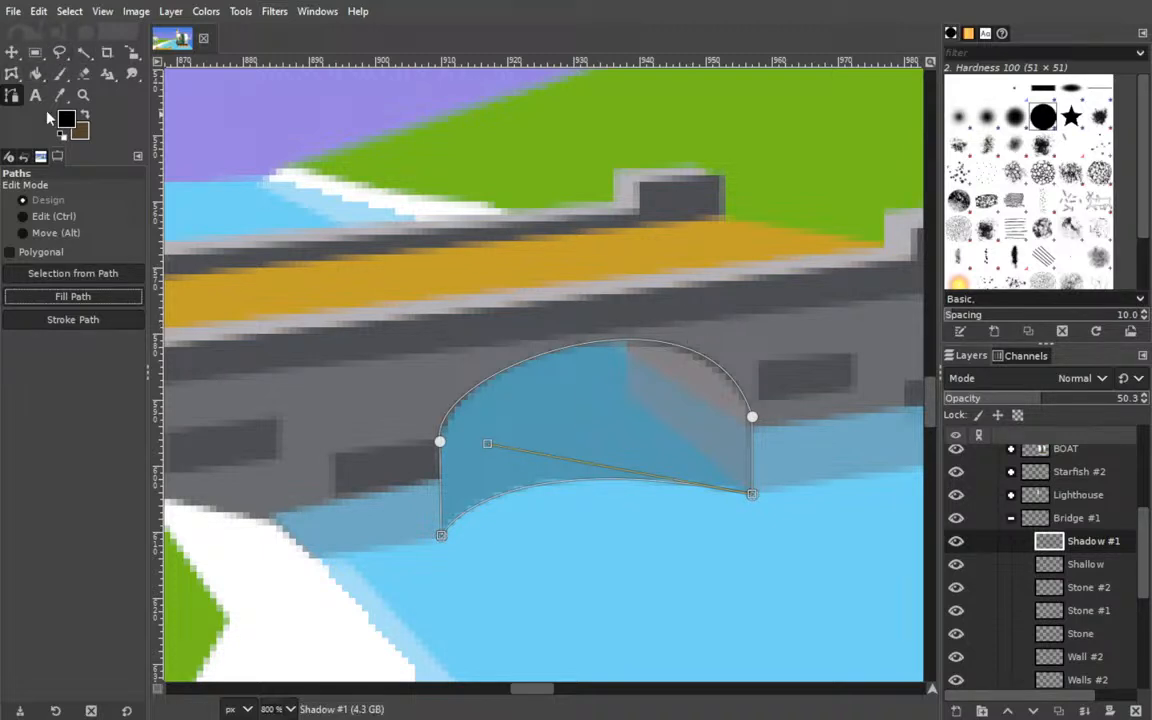
left_click(88, 74)
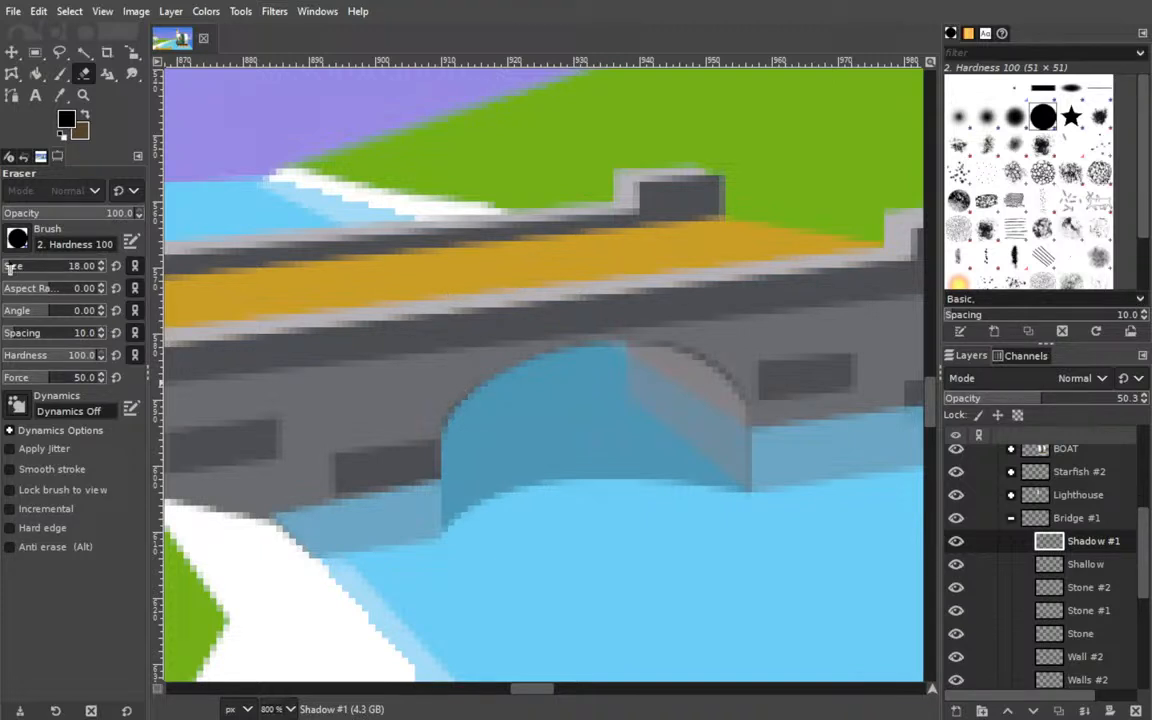
left_click_drag(755, 320, 660, 283)
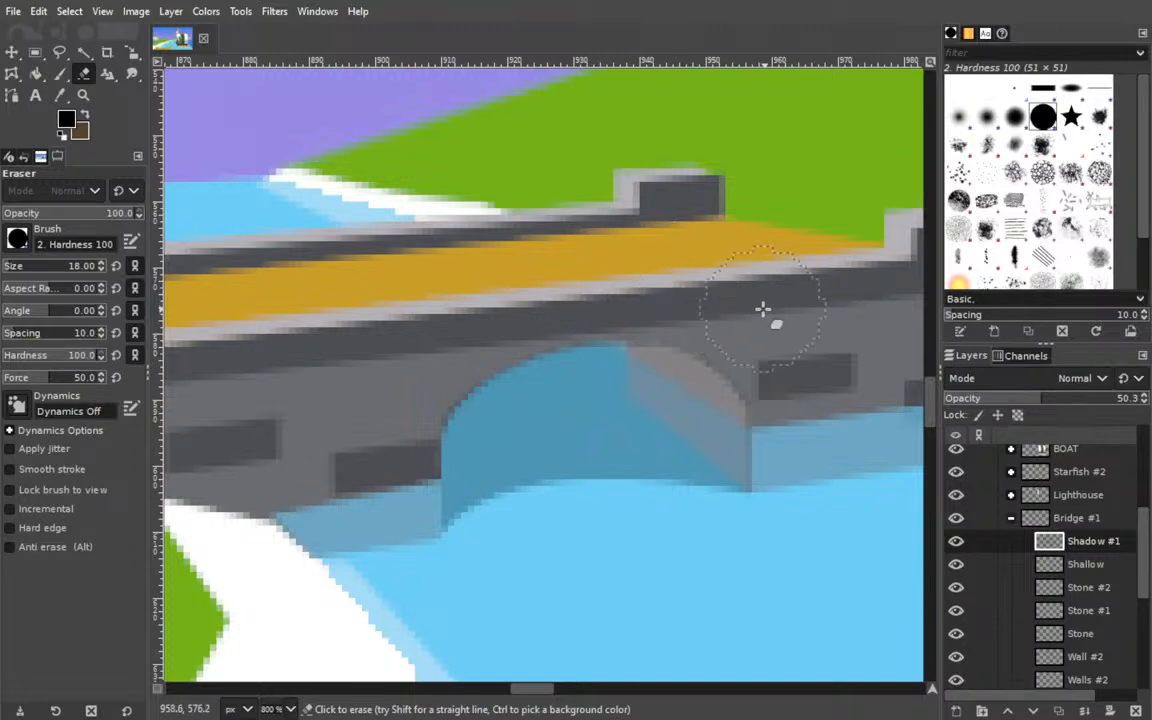
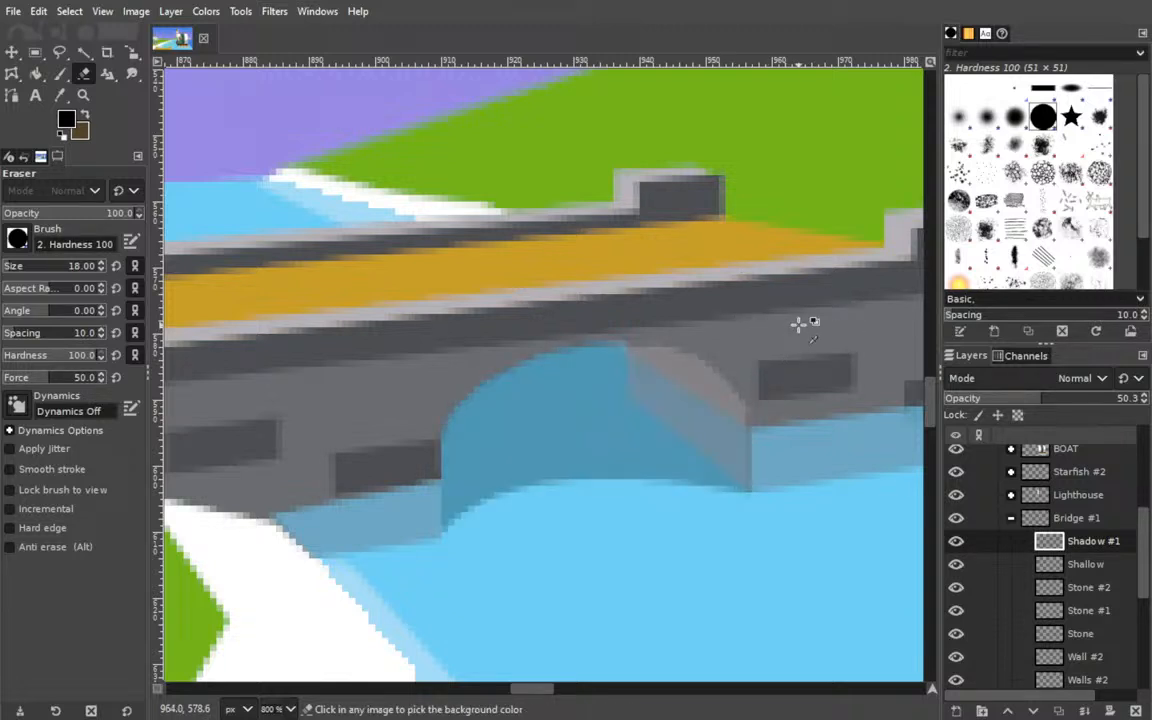
Save the image and add a new layer named Shadow #2 above Shadow #1 in the Bridge #1 group.
key("ctrl+s")
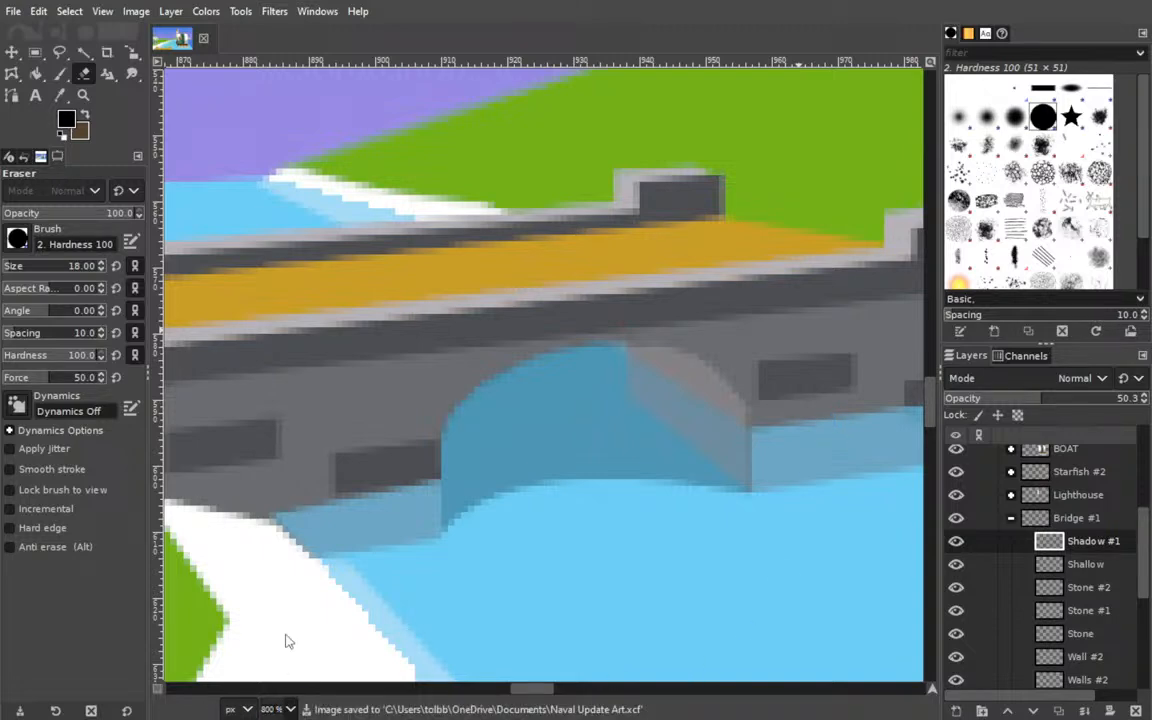
key("ctrl+shift+j")
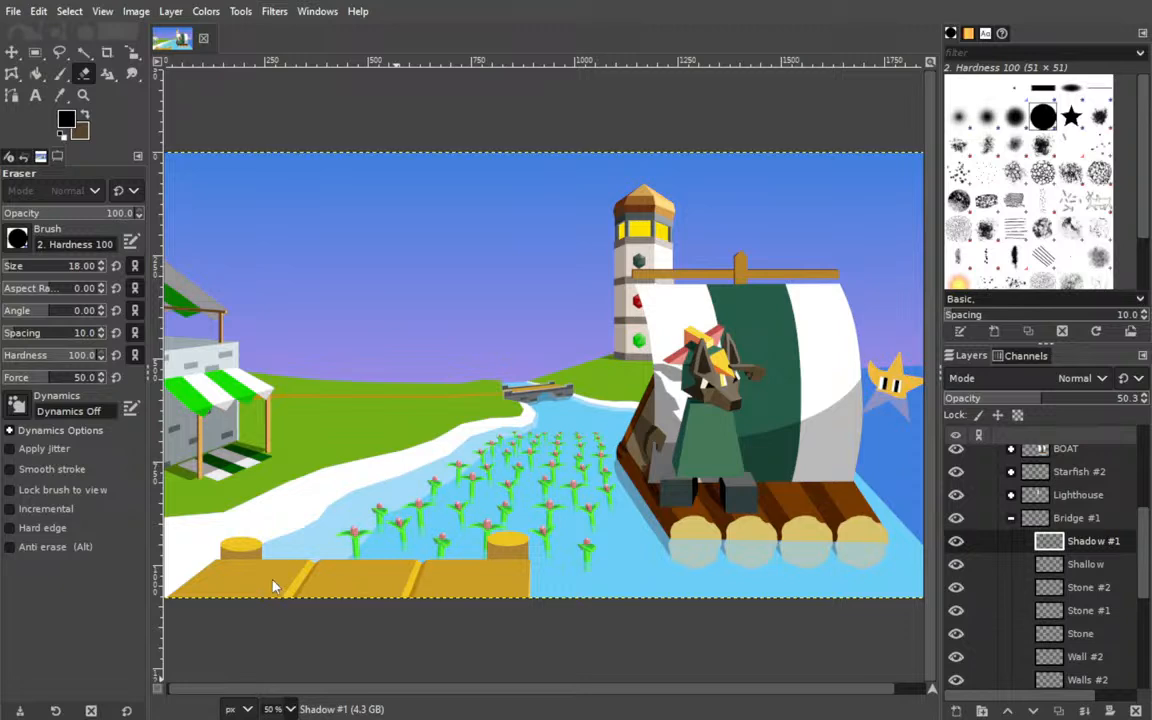
left_click(284, 535)
left_click_drag(172, 498, 380, 450)
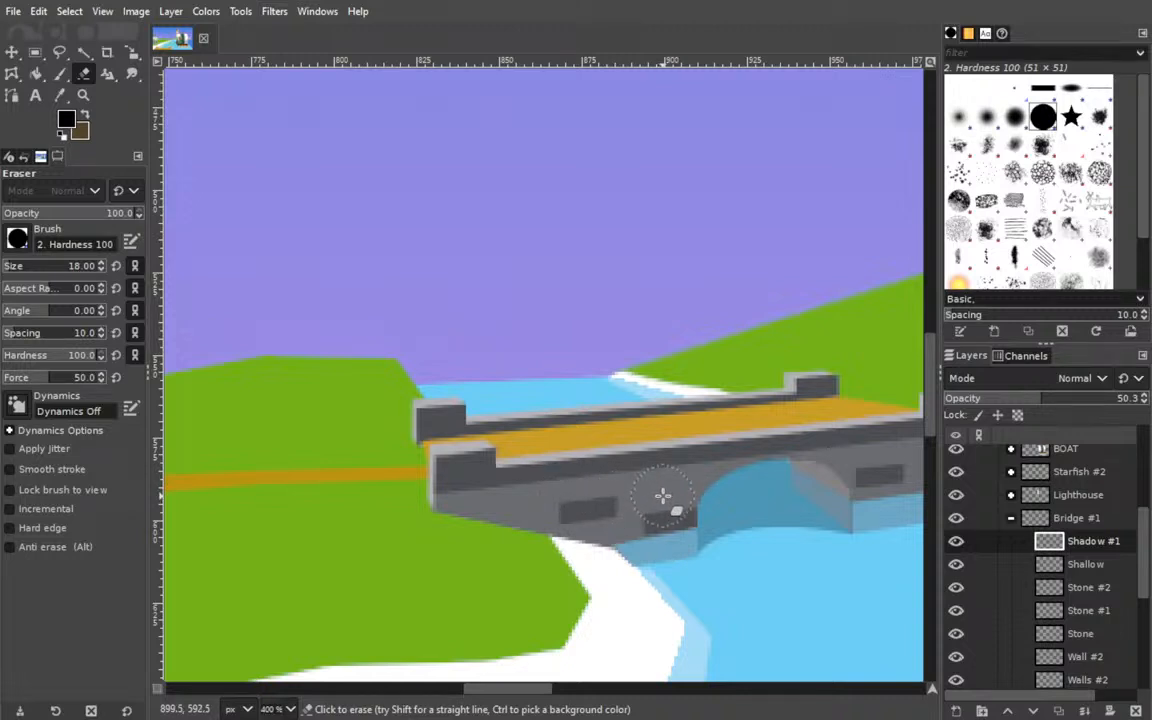
left_click(956, 711, "shift")
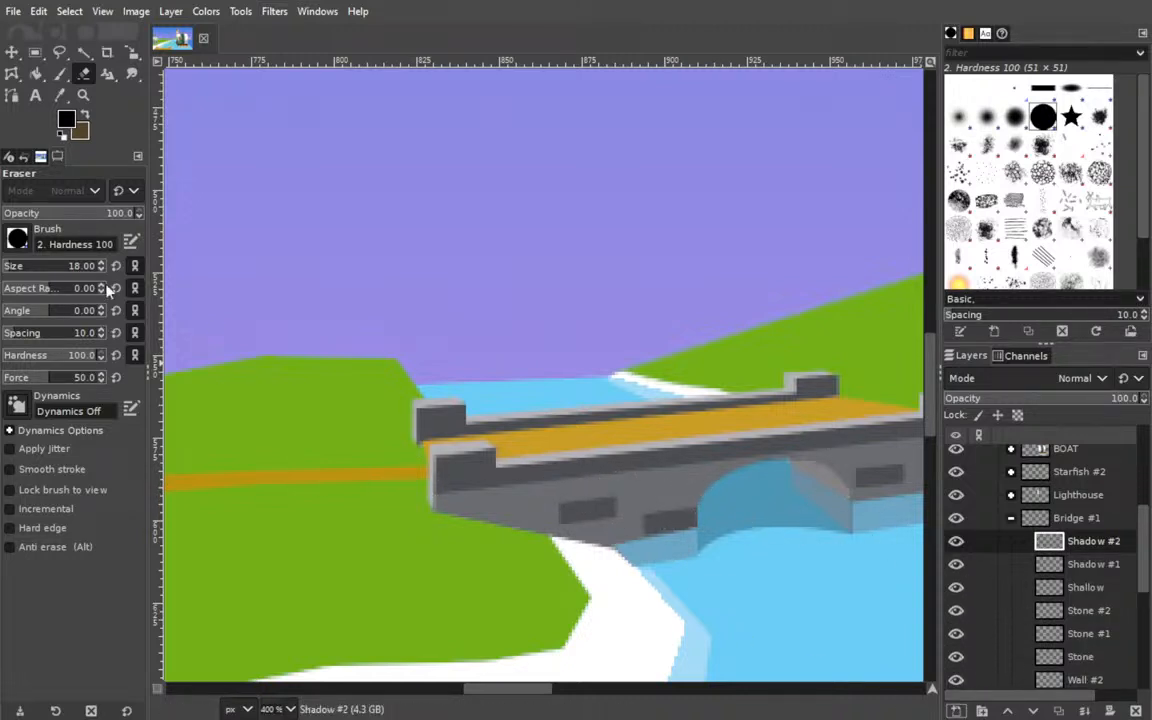
Trace the pale side face of the bridge's near left post and a small shadow on the grass with the Paths tool.
key("4")
left_click_drag(296, 447, 247, 311)
left_click(11, 95)
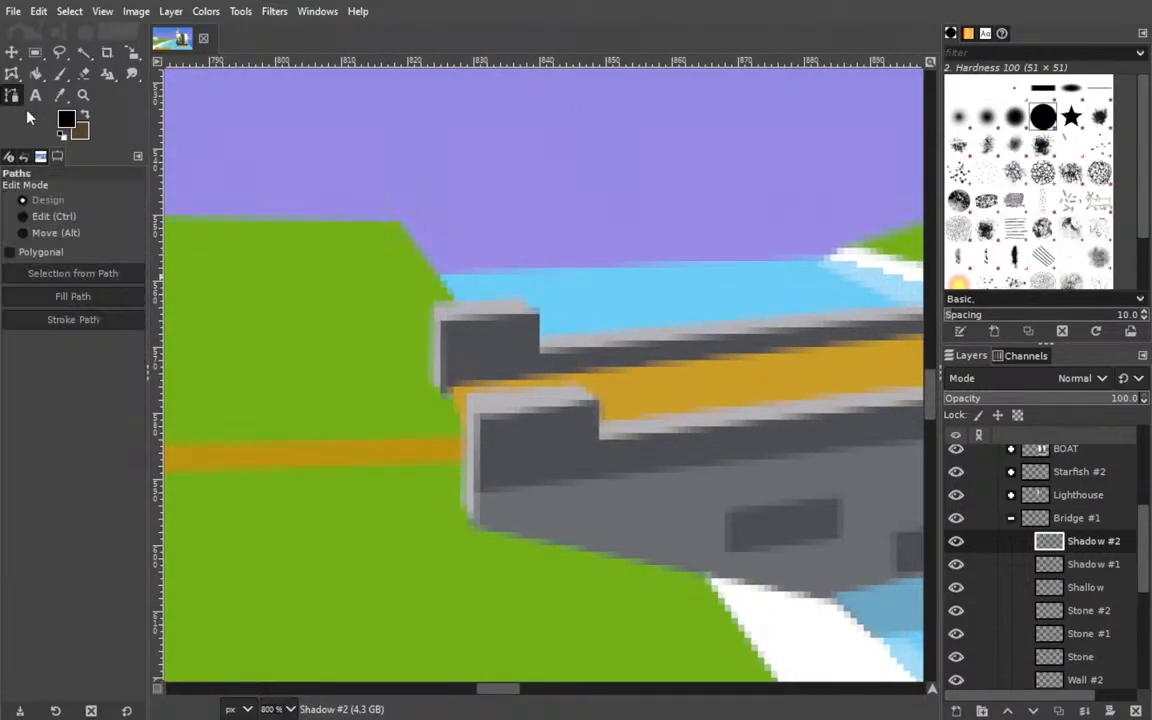
left_click(474, 521)
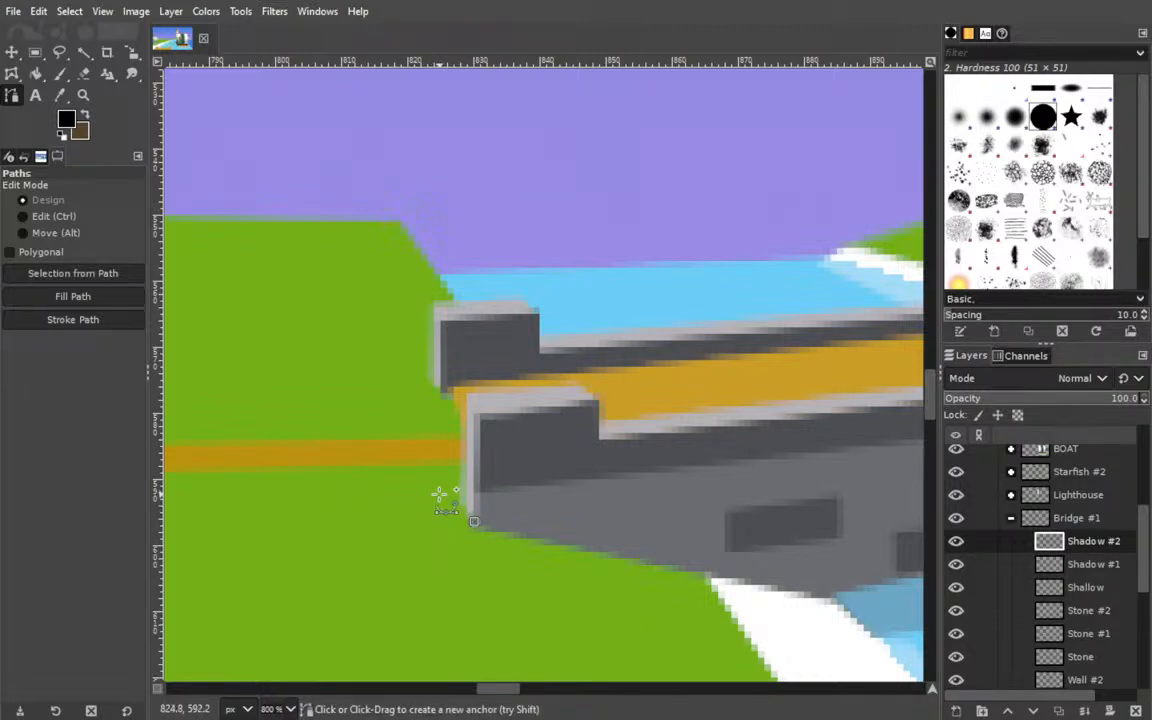
scroll(465, 470, "down", 2)
scroll(485, 460, "up", 2)
left_click(438, 493)
left_click(463, 471)
left_click(465, 396)
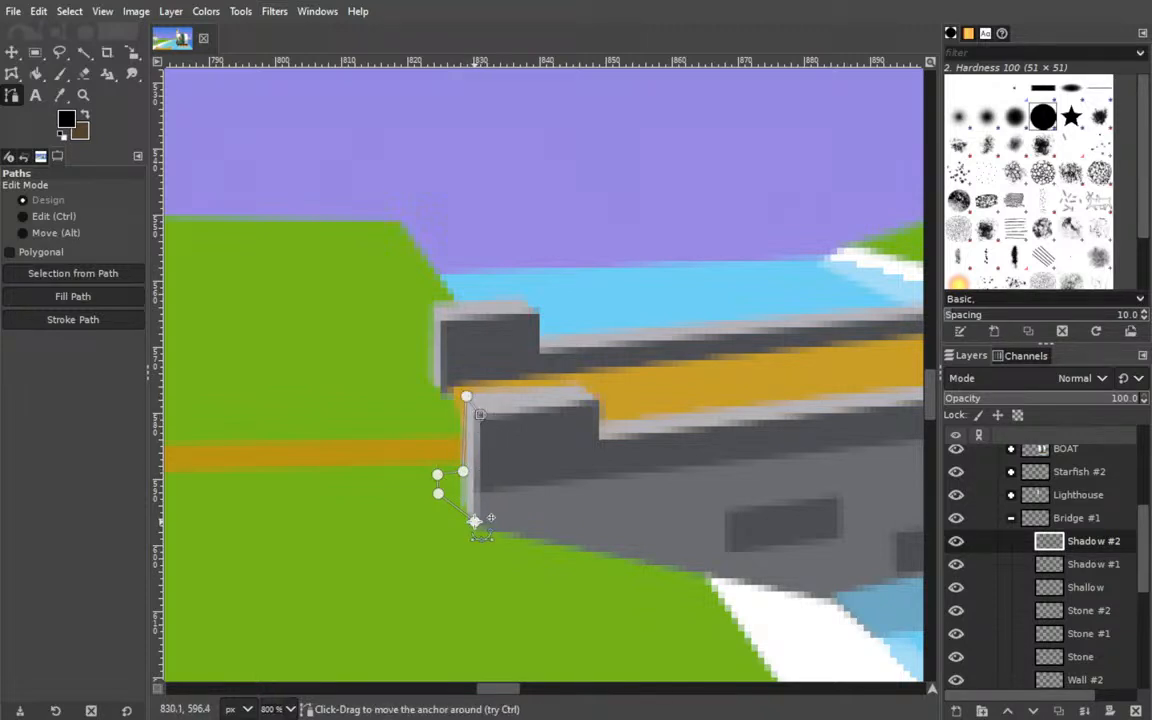
Close the six-anchor path, align its anchors with the near left post's corners and the grass shadow, and undo the fill.
left_click(475, 520, "ctrl")
left_click_drag(475, 522, 480, 523)
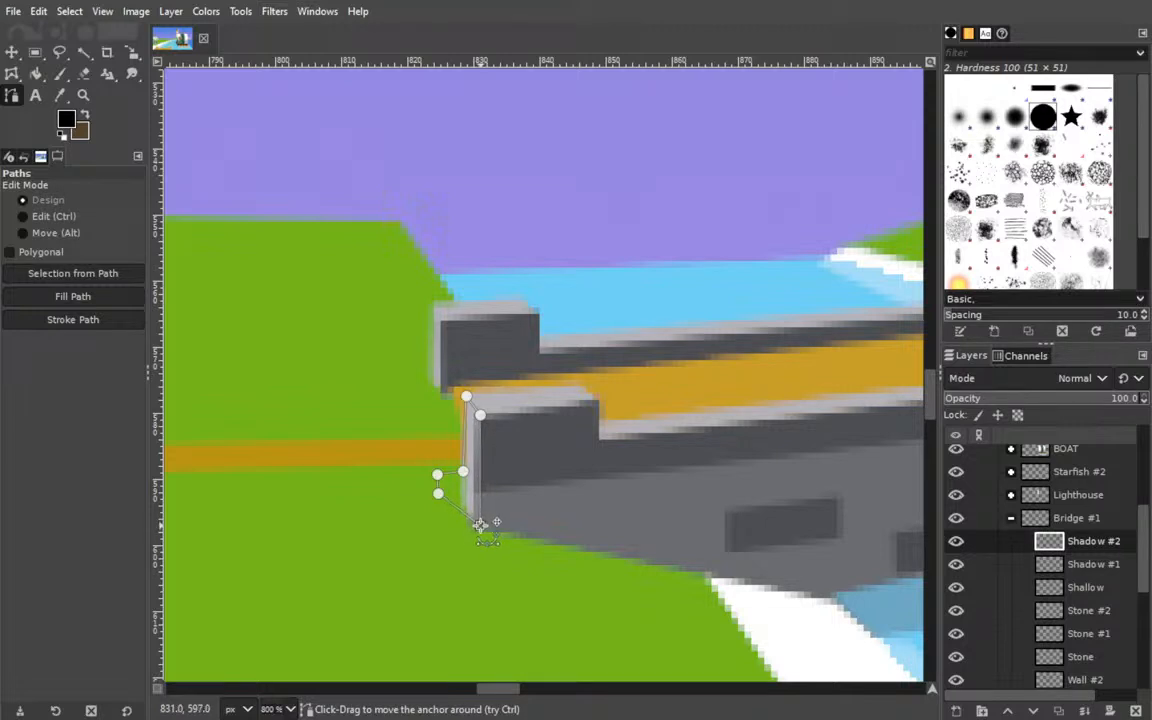
left_click(463, 394)
left_click(462, 470)
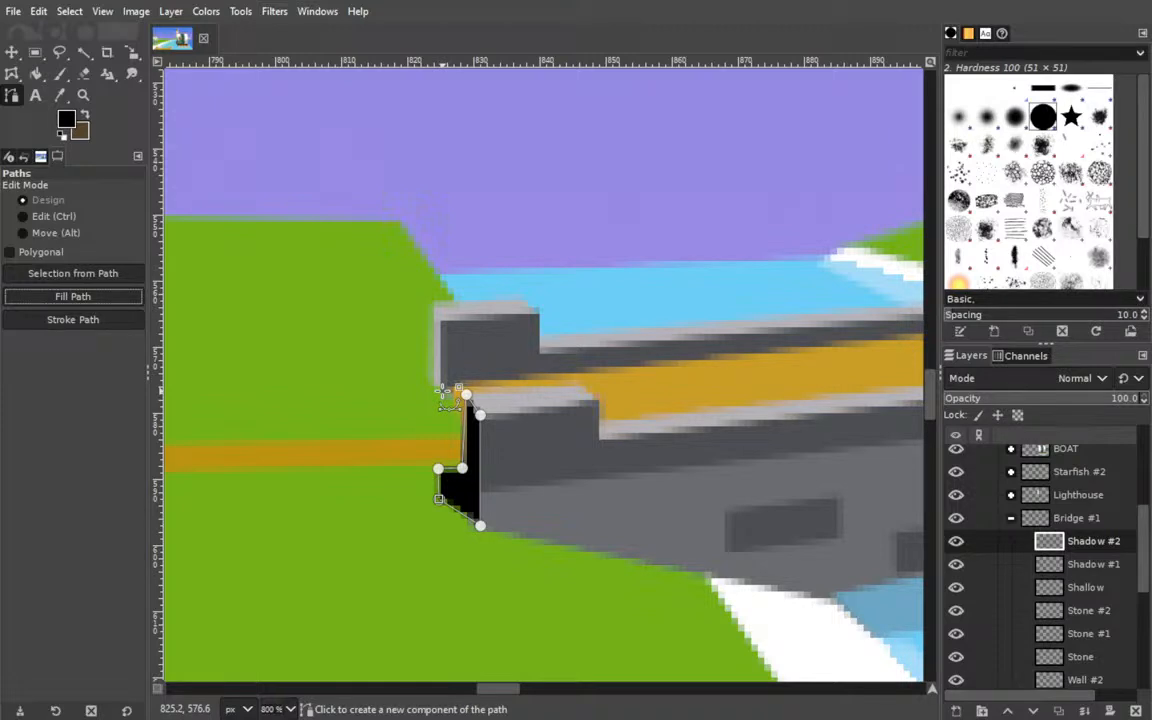
key("ctrl+z")
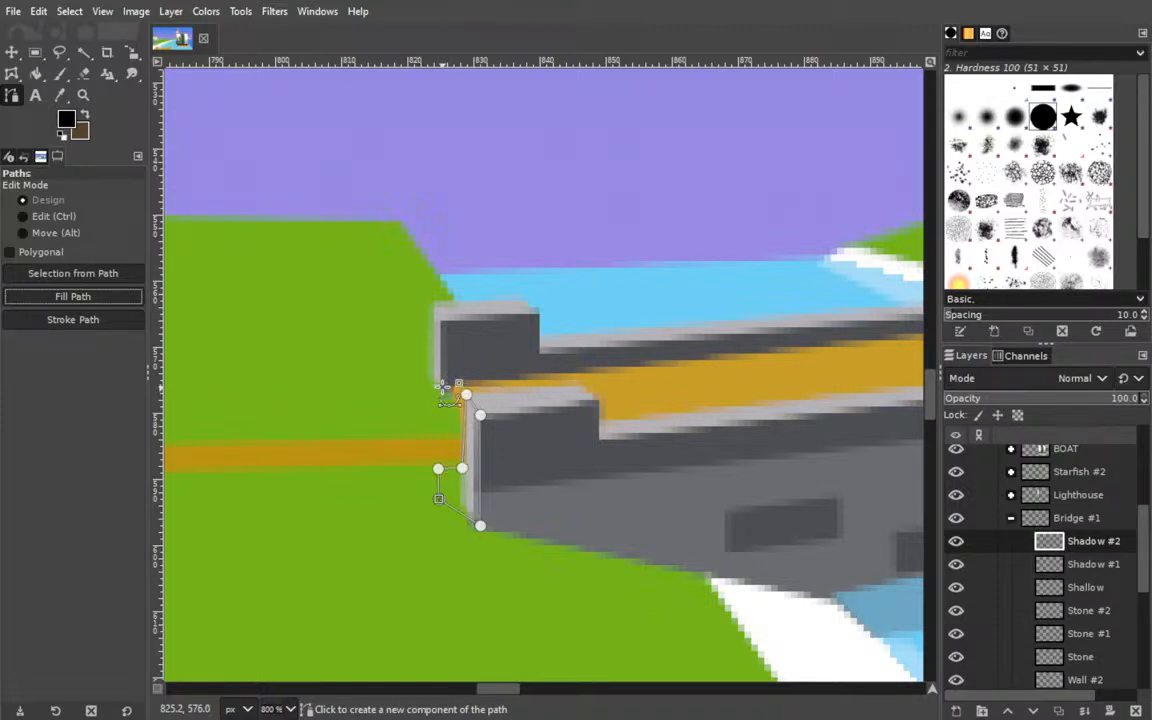
Add a six-anchor path component around the far left post's side face and grass shadow, and fill both outlines with black.
left_click(441, 316)
left_click(433, 304)
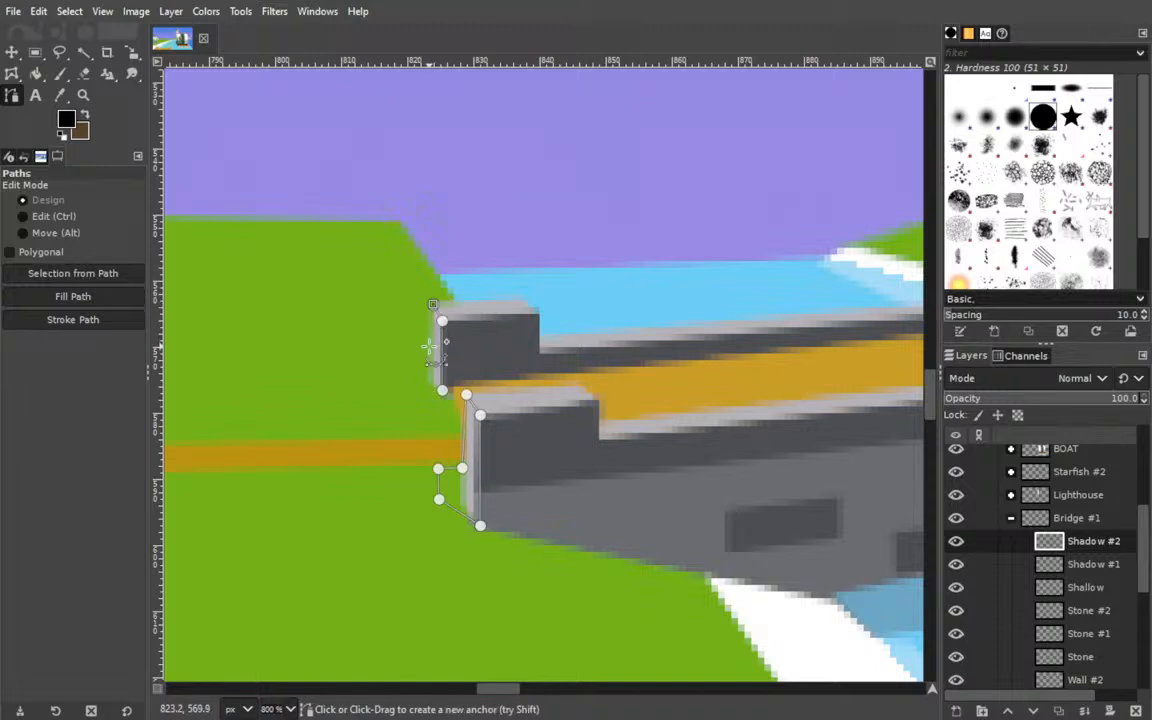
left_click(430, 351)
left_click(415, 349)
left_click(417, 378)
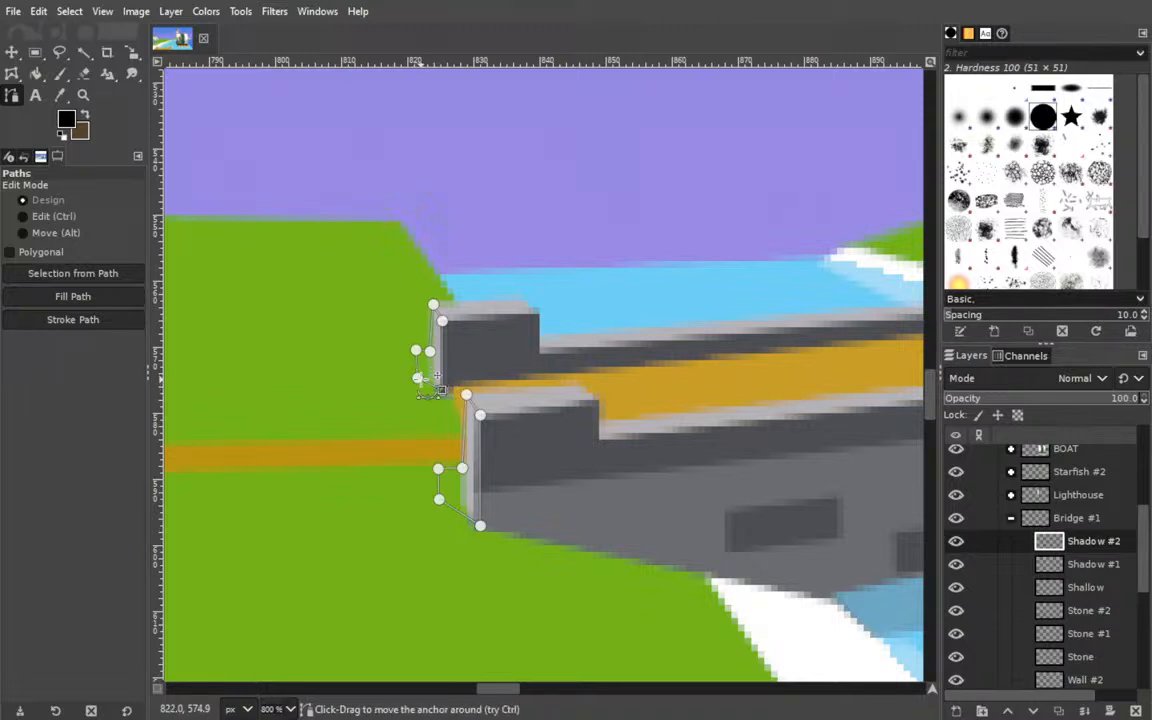
left_click_drag(419, 380, 417, 374)
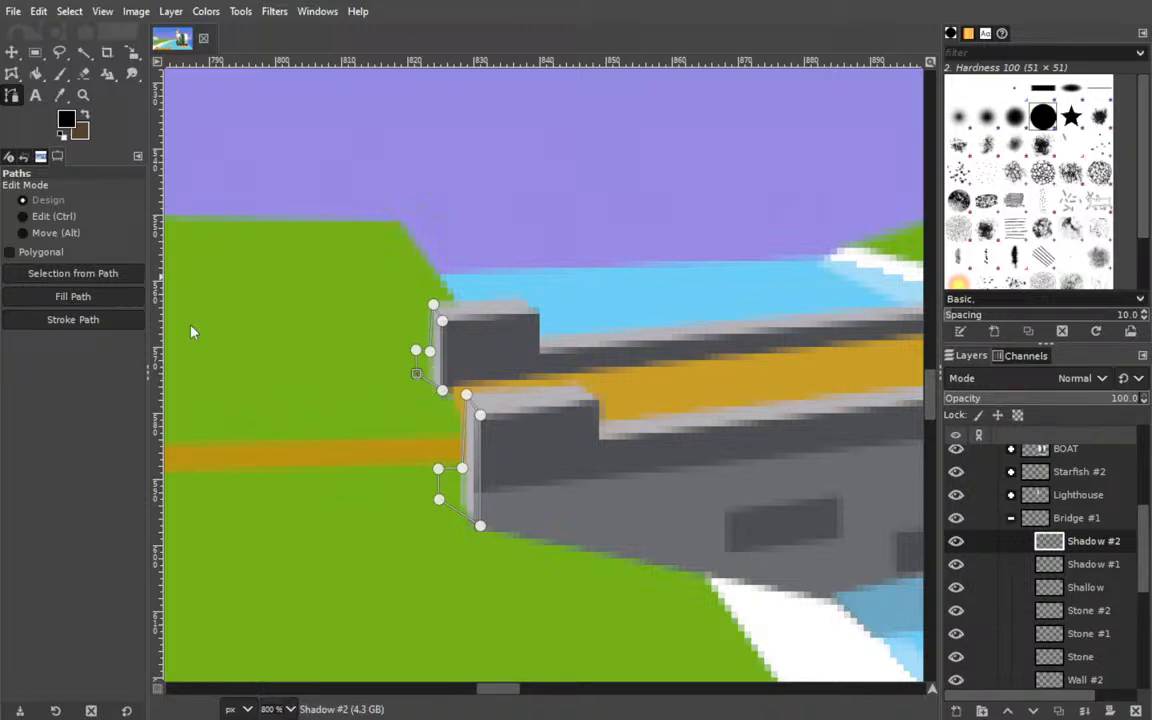
Set the Shadow #2 layer's opacity to 50.3 and save the image.
left_click(1093, 541)
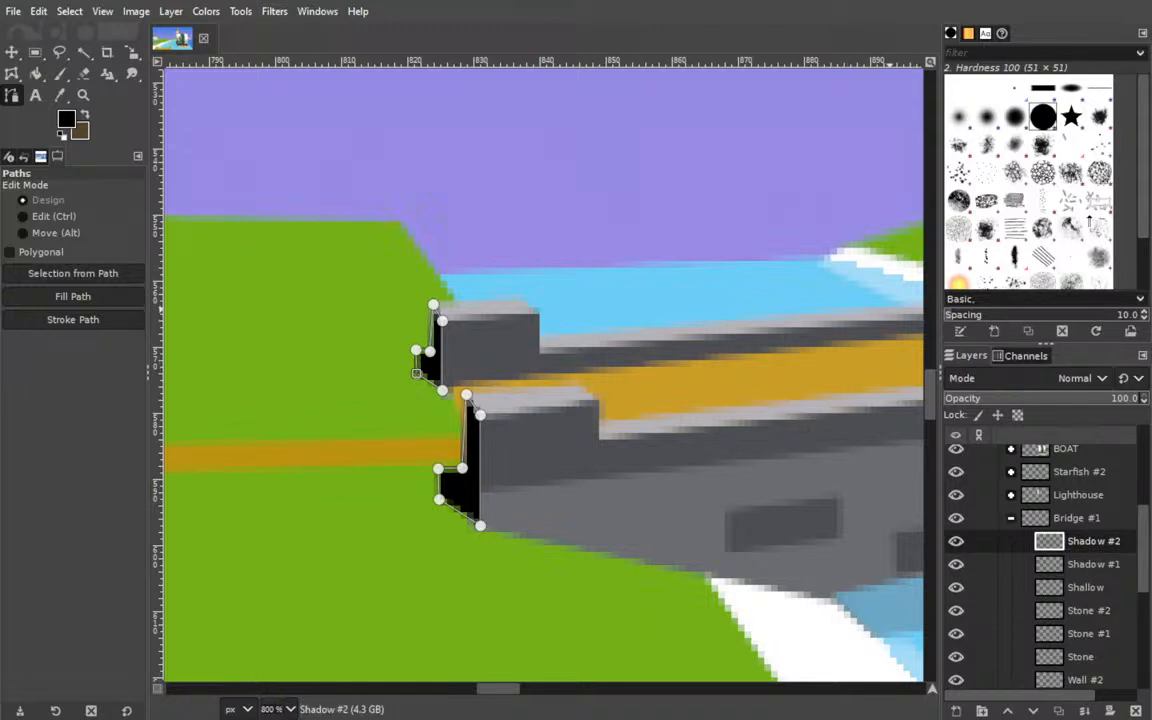
left_click(1041, 397)
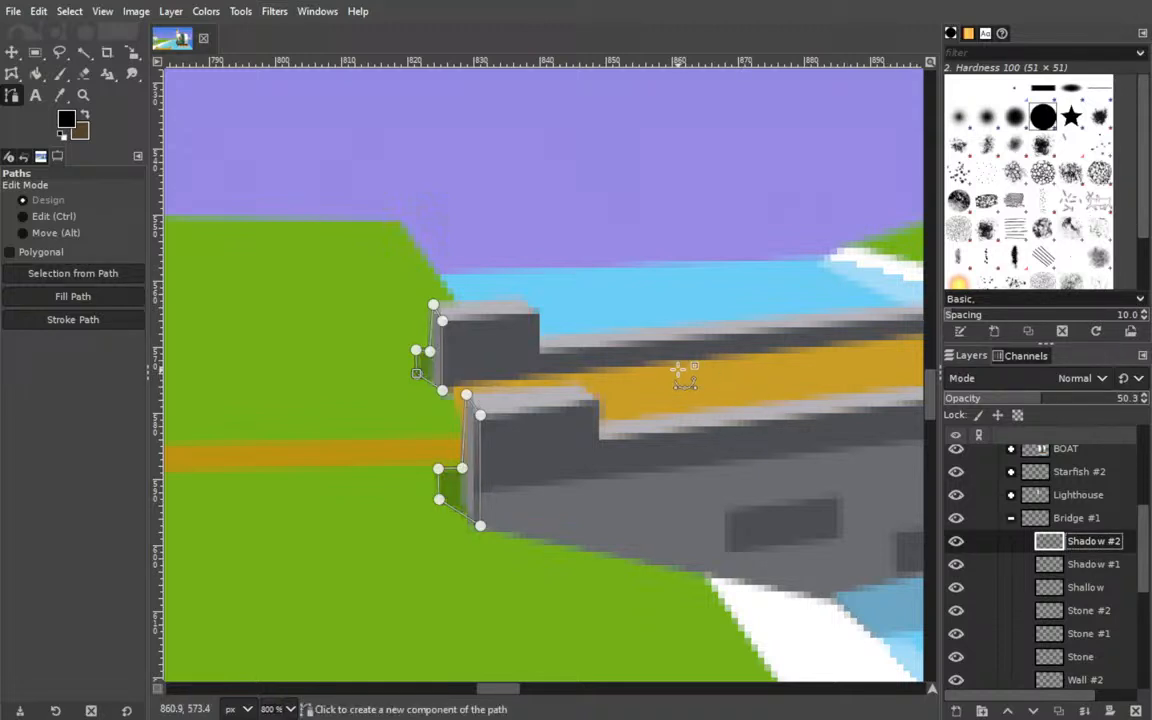
key("ctrl+s")
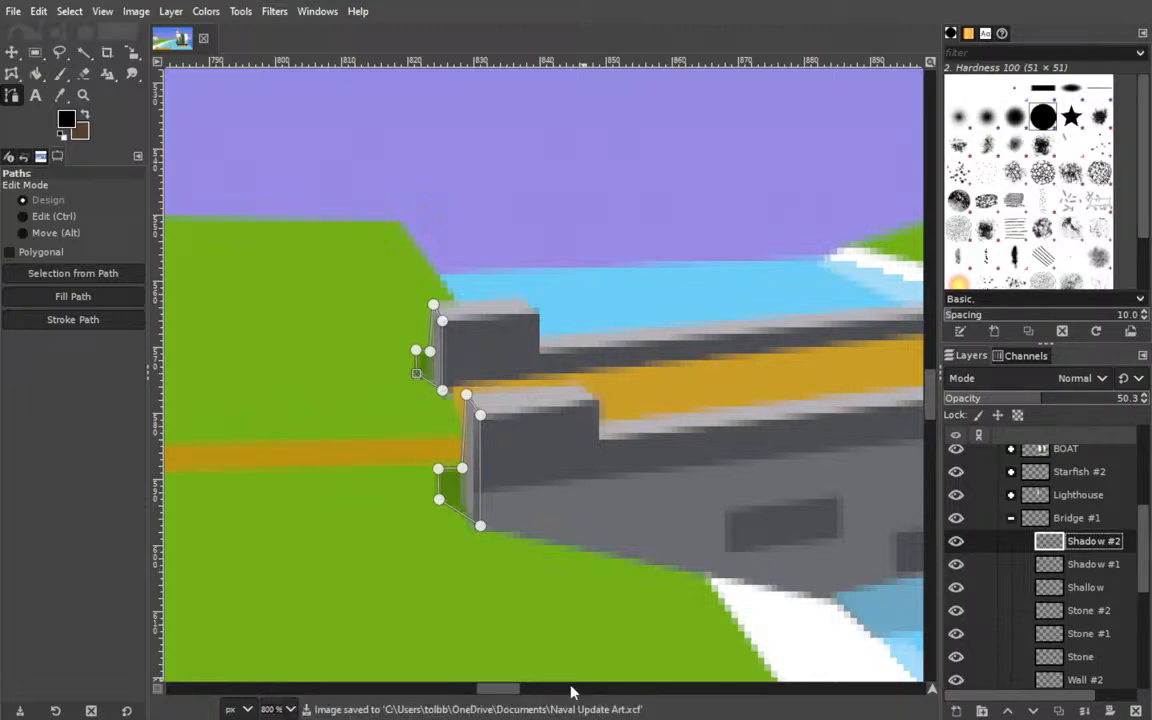
left_click(289, 711)
left_click(284, 627)
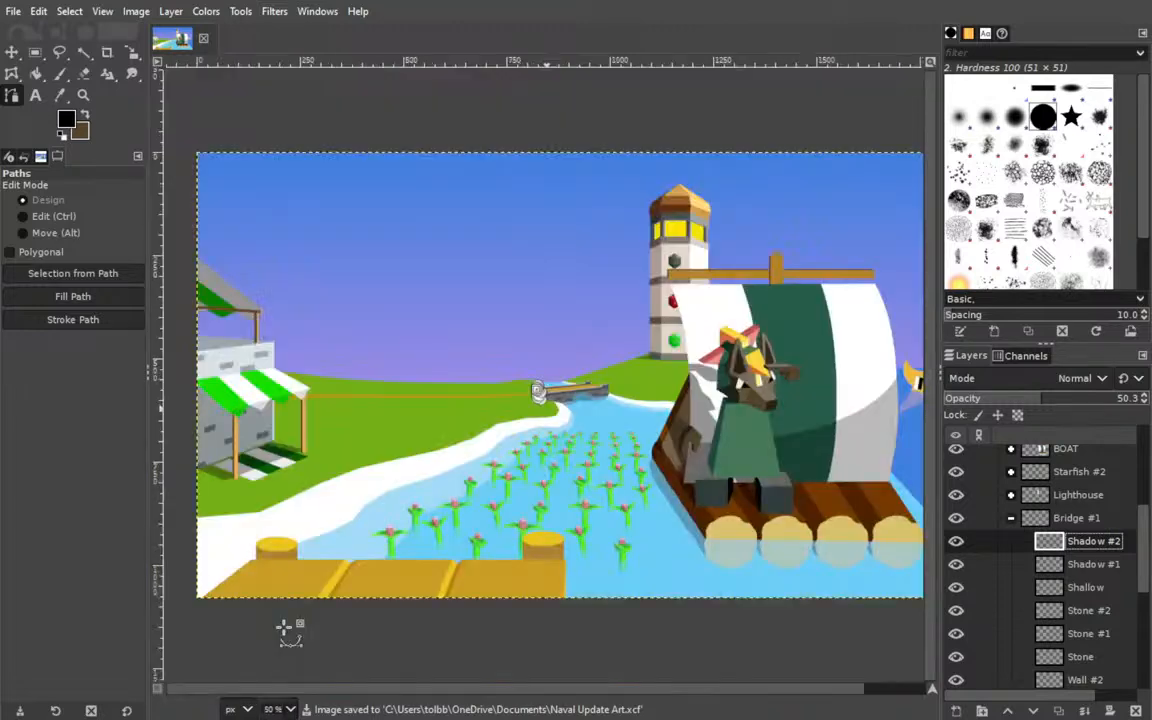
left_click(11, 51)
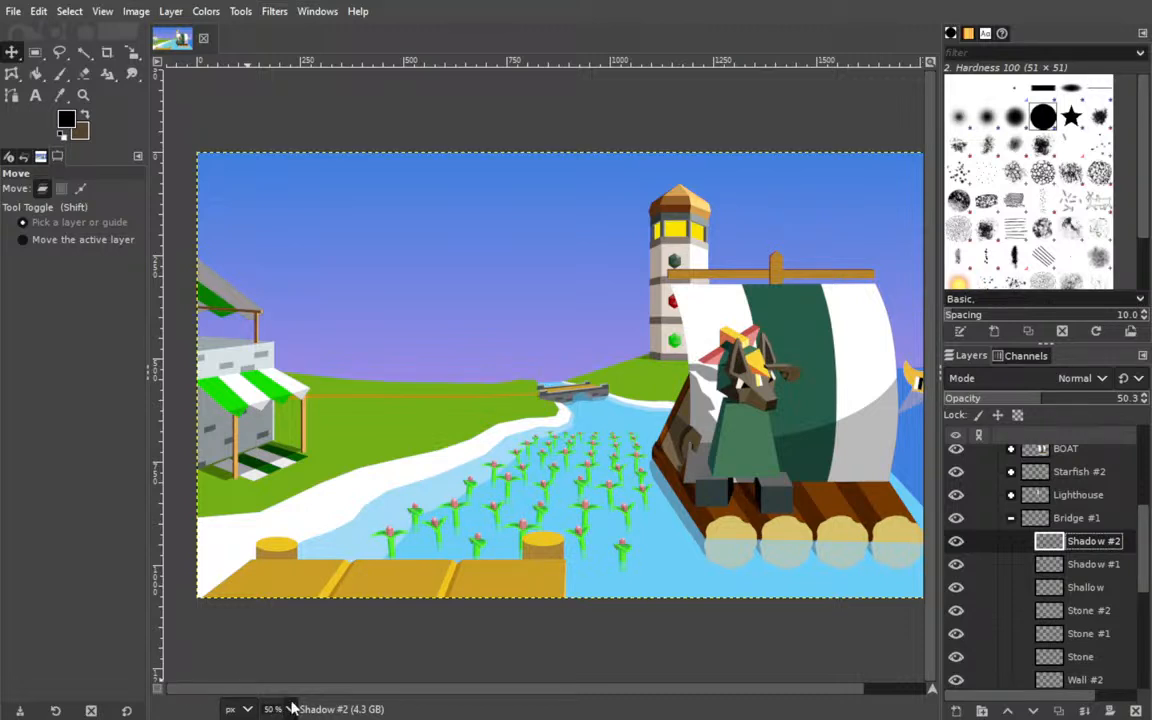
Draw a closed six-anchor path around the pale side face of the bridge's near right post and the adjoining railing top.
key("3")
left_click_drag(468, 484, 329, 468)
scroll(329, 468, "left", 7)
left_click_drag(617, 427, 26, 361)
scroll(677, 384, "right", 8)
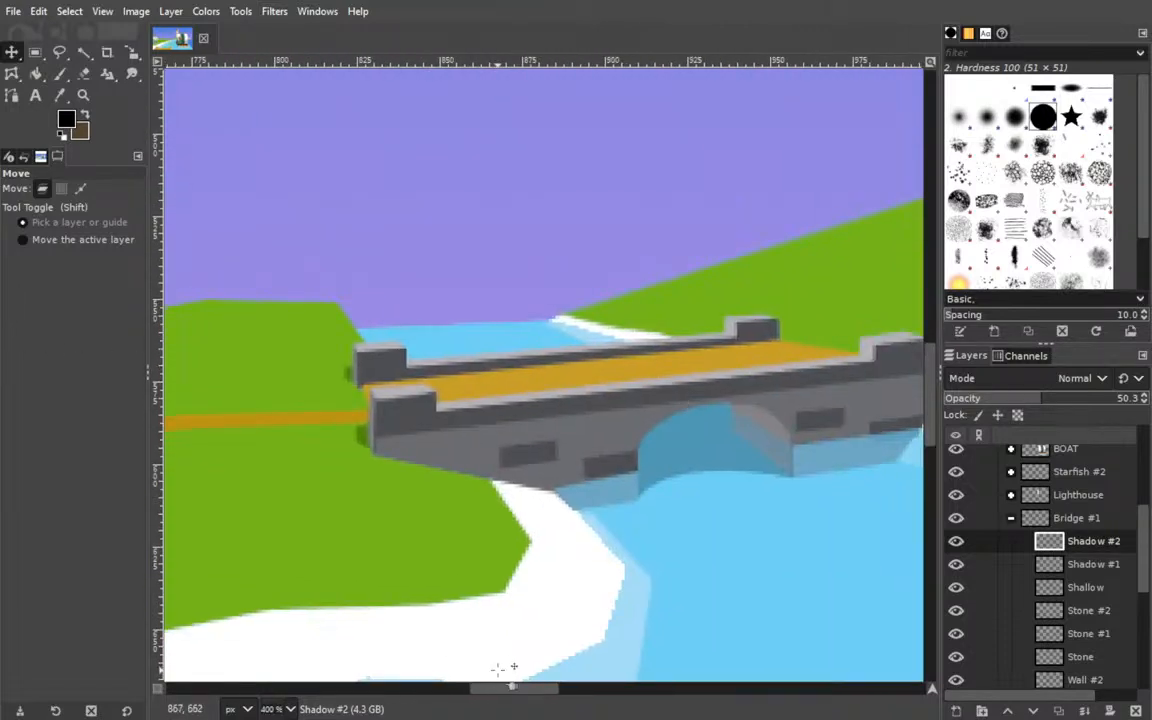
left_click_drag(476, 686, 519, 689)
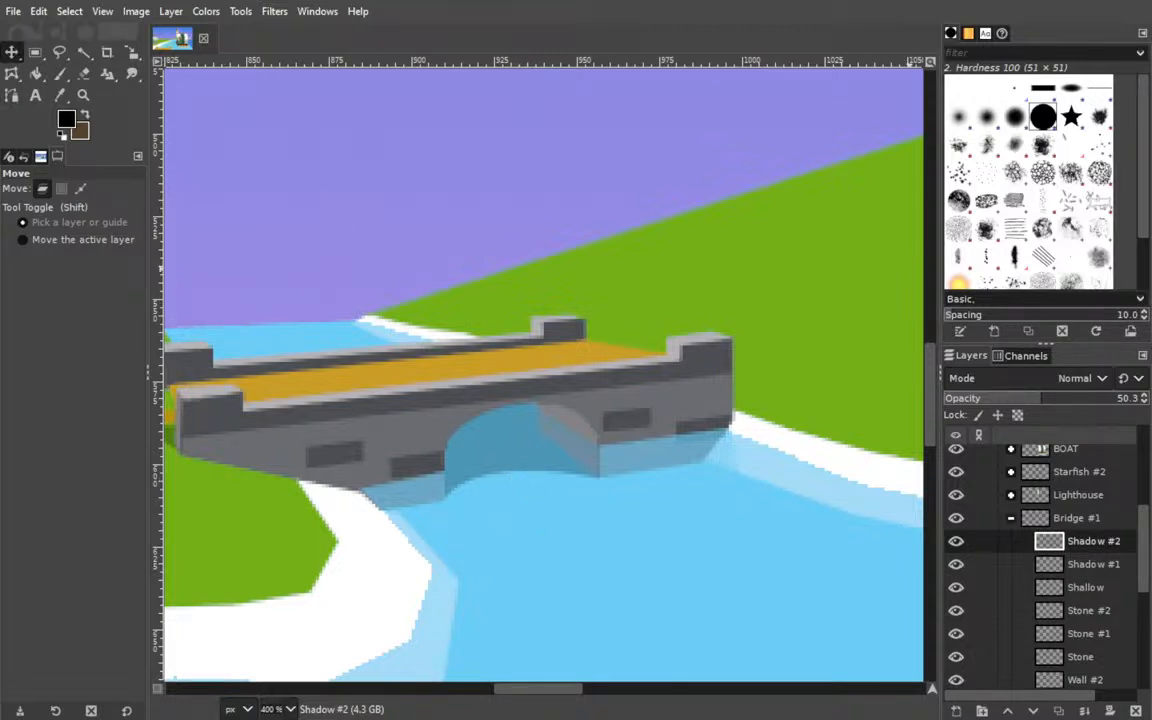
left_click(12, 95)
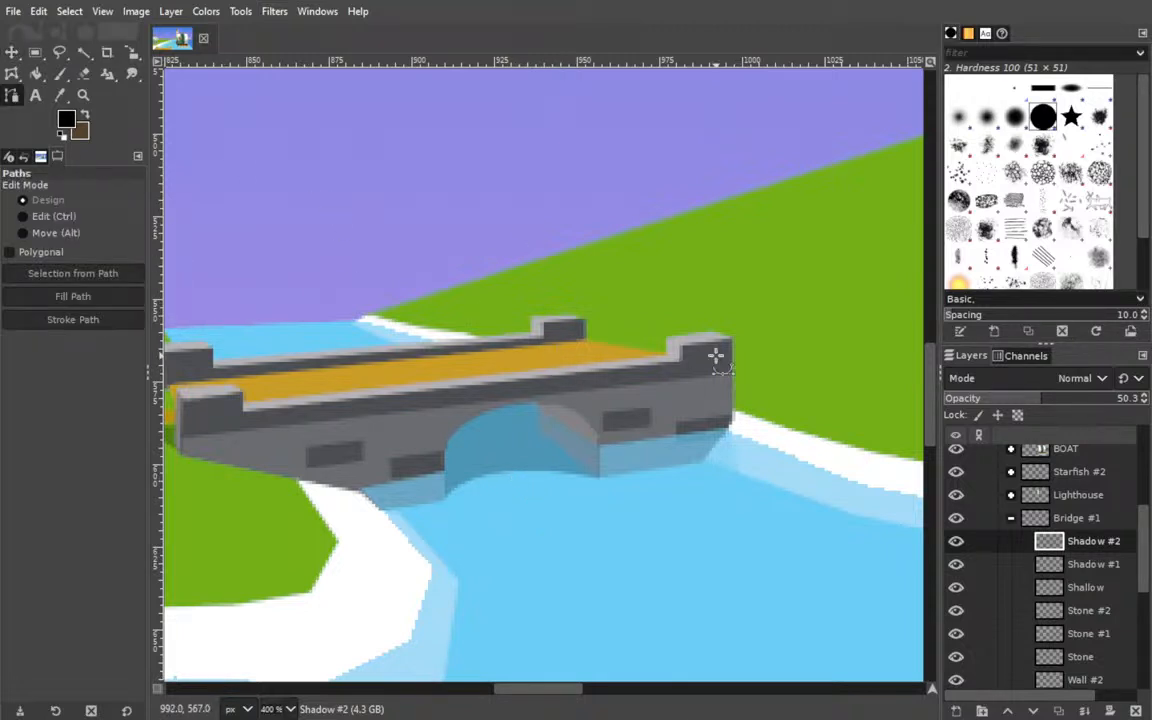
left_click(666, 337)
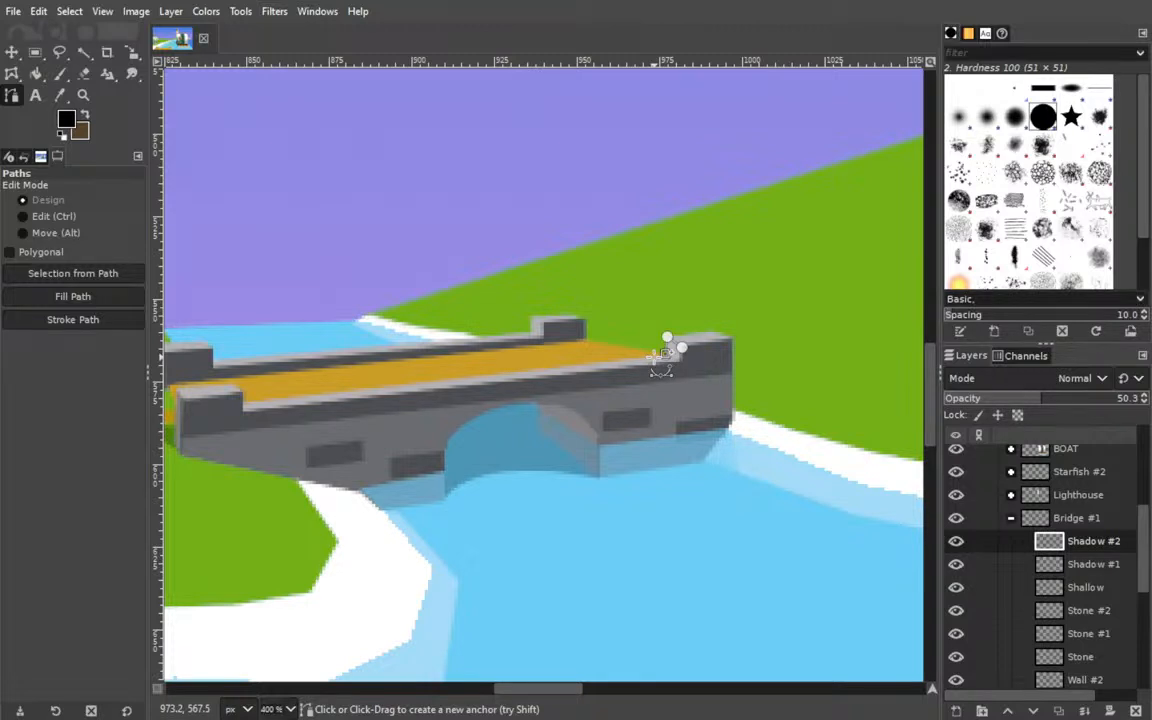
left_click(654, 357)
left_click(663, 364)
left_click(681, 363)
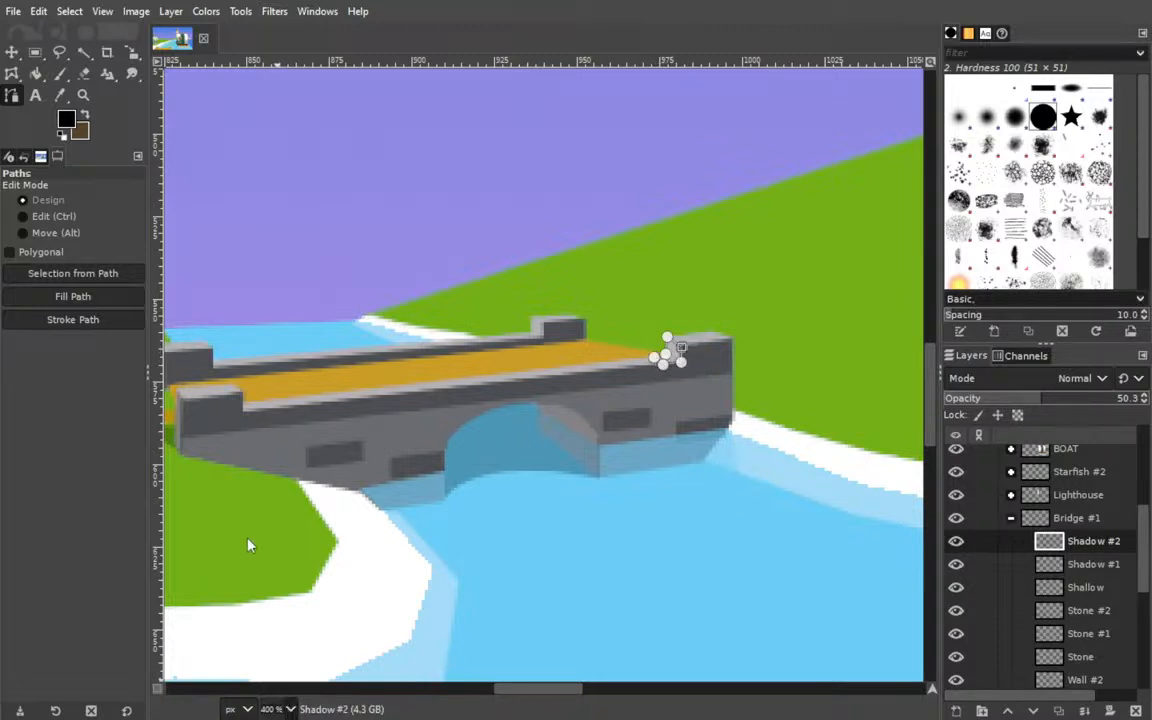
Fit the path's anchors to the near right post's side face and railing edge, and try filling the path.
left_click(278, 508)
left_click_drag(738, 369, 370, 432)
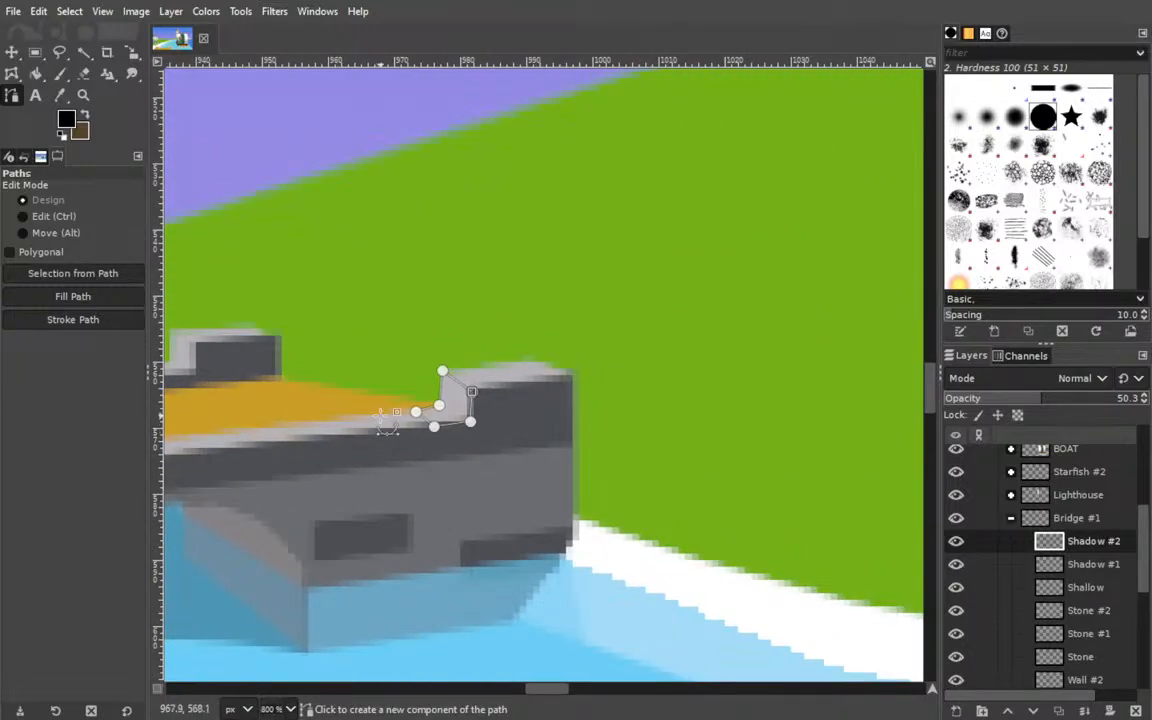
left_click_drag(468, 389, 469, 383)
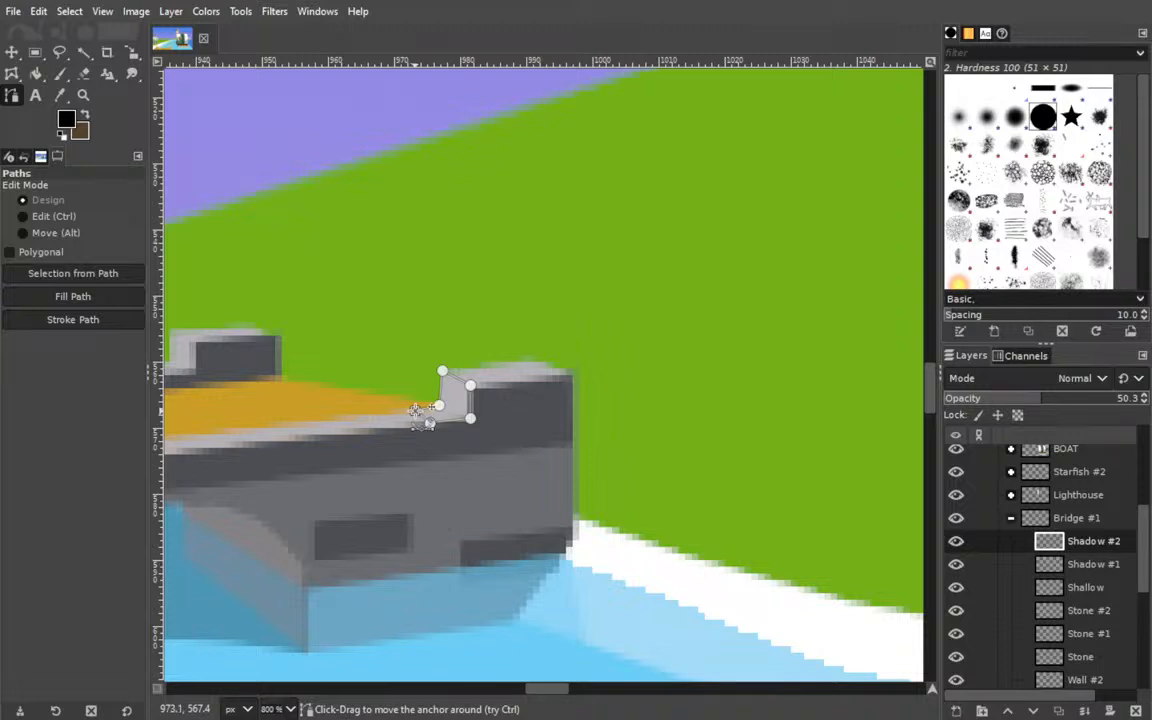
left_click_drag(348, 440, 540, 453)
left_click(84, 300)
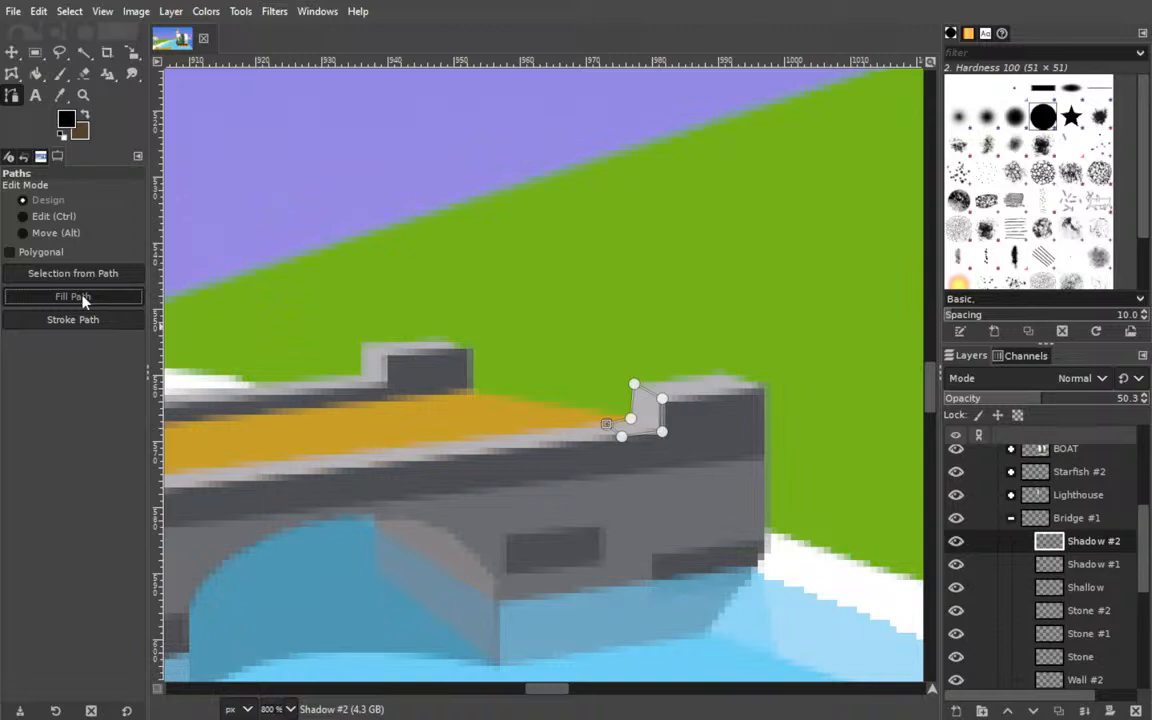
Add a closed six-anchor path component around the far right post's side face, align its anchors, and fill both outlines with black.
left_click(384, 383)
left_click(386, 355)
left_click(365, 343)
left_click(341, 378)
left_click(352, 388)
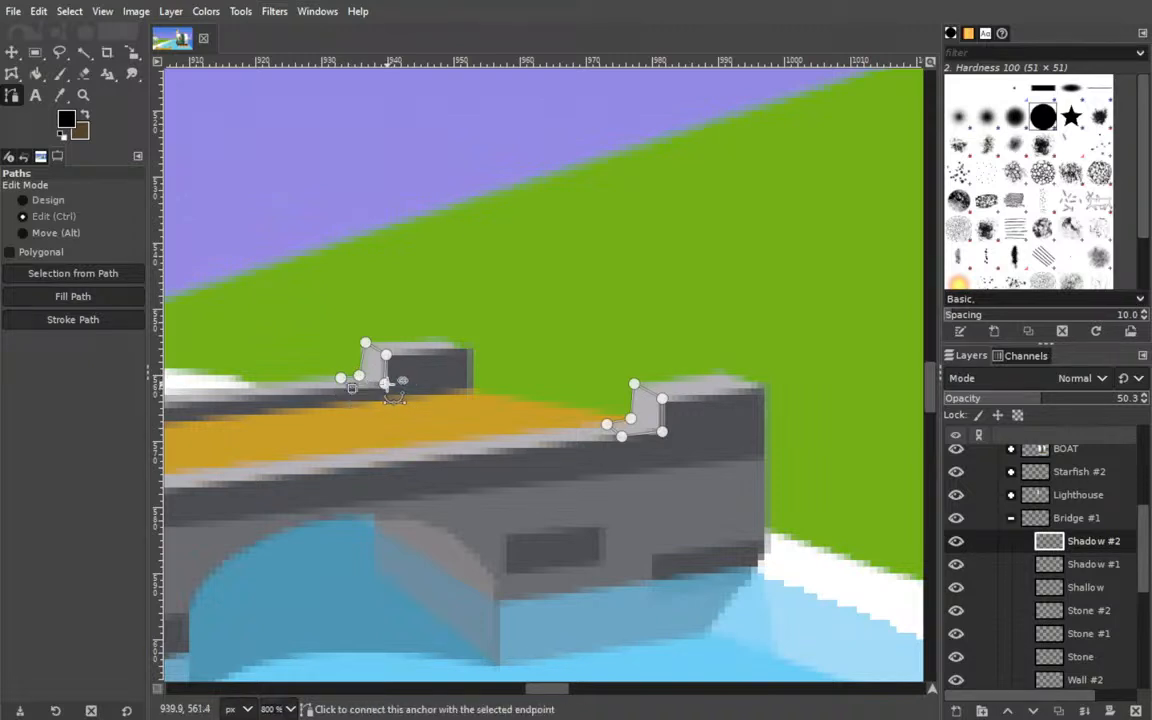
left_click_drag(364, 343, 339, 376)
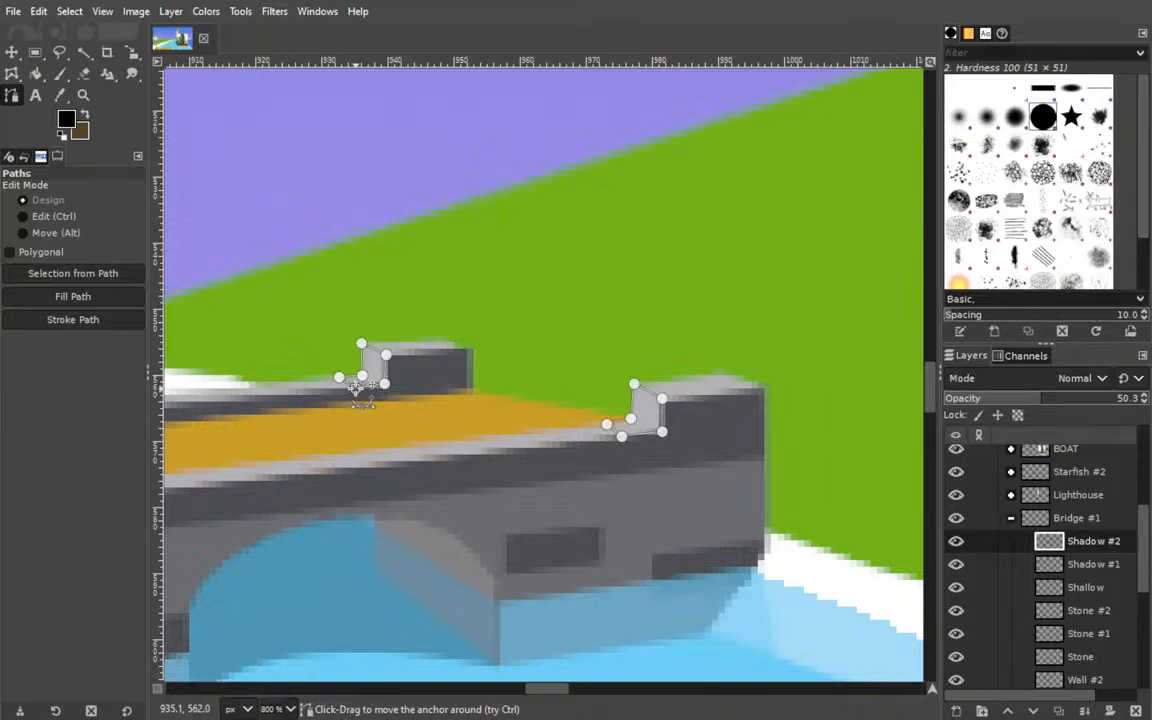
left_click(208, 373)
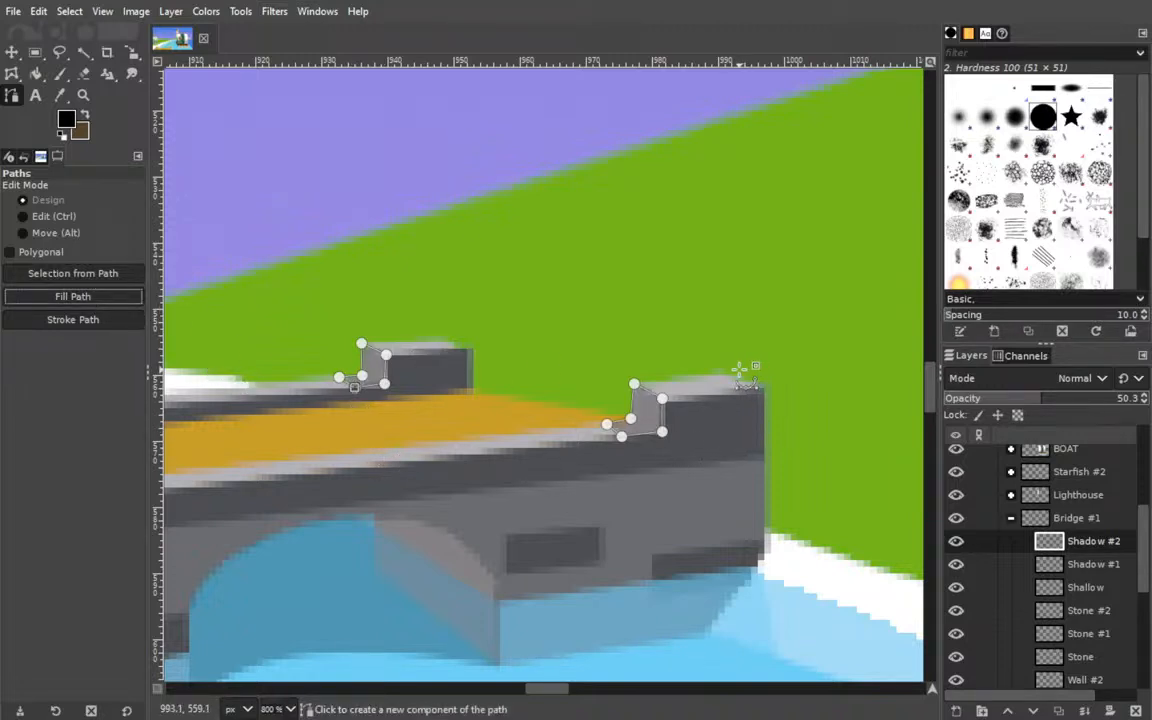
Save the image and export the artwork as Naval Update Art v3.png.
key("ctrl+s")
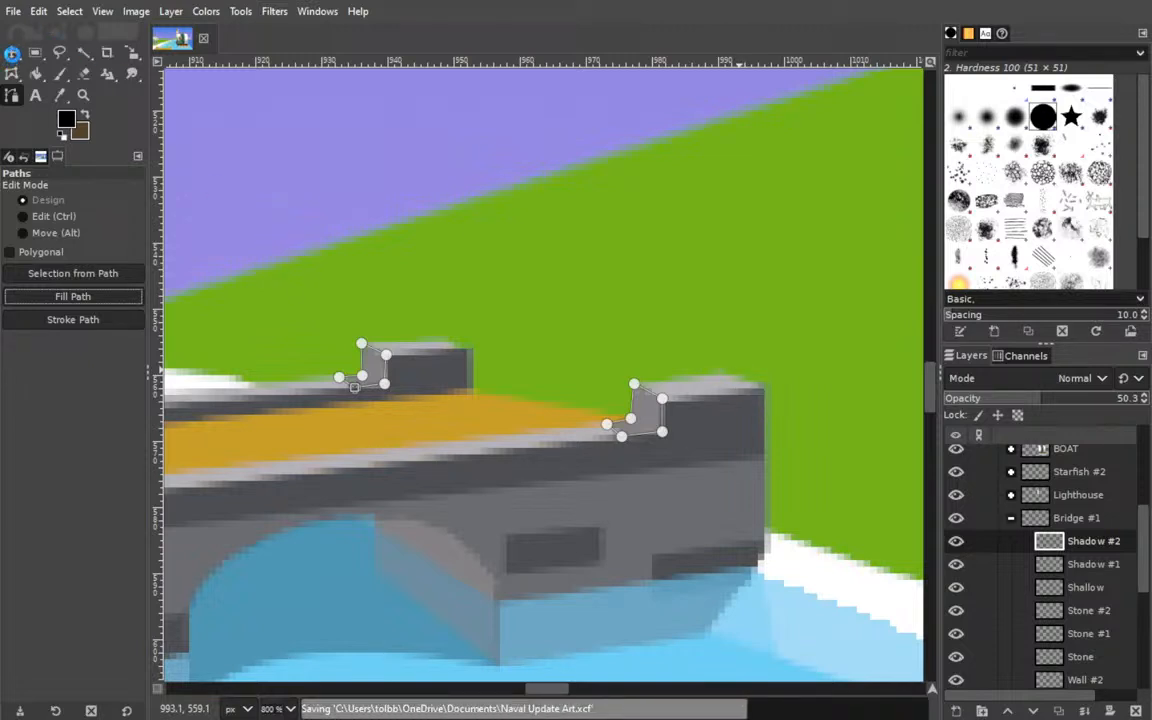
left_click(12, 52)
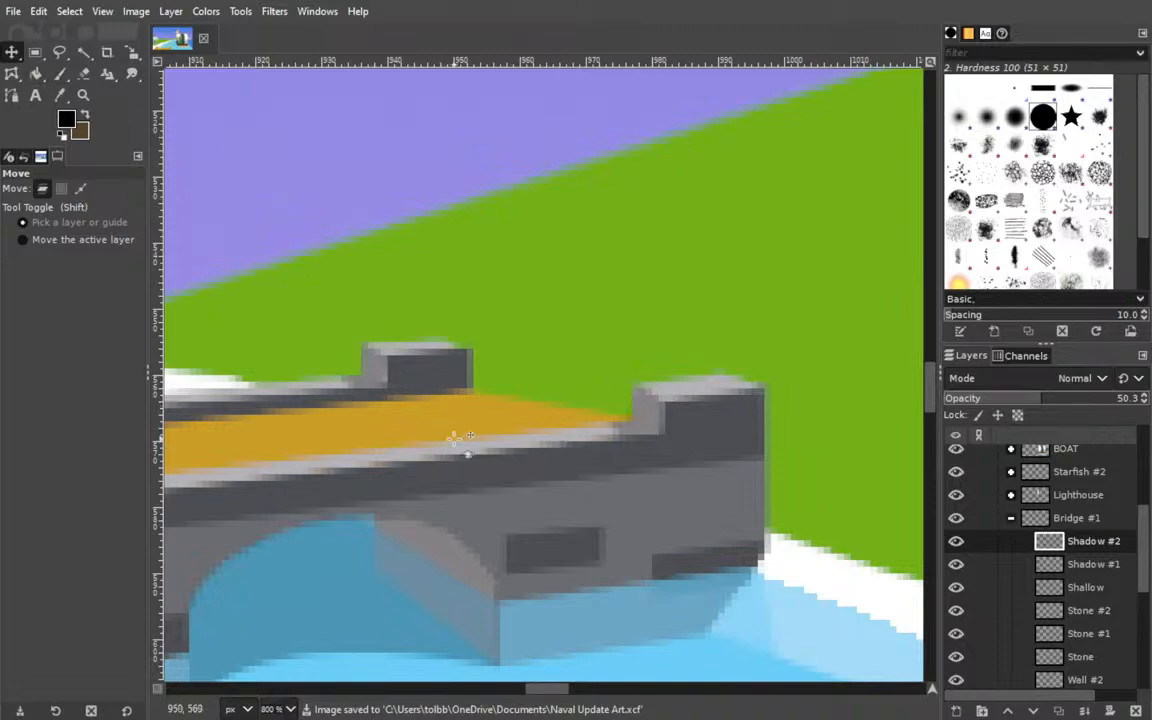
left_click_drag(390, 429, 859, 332)
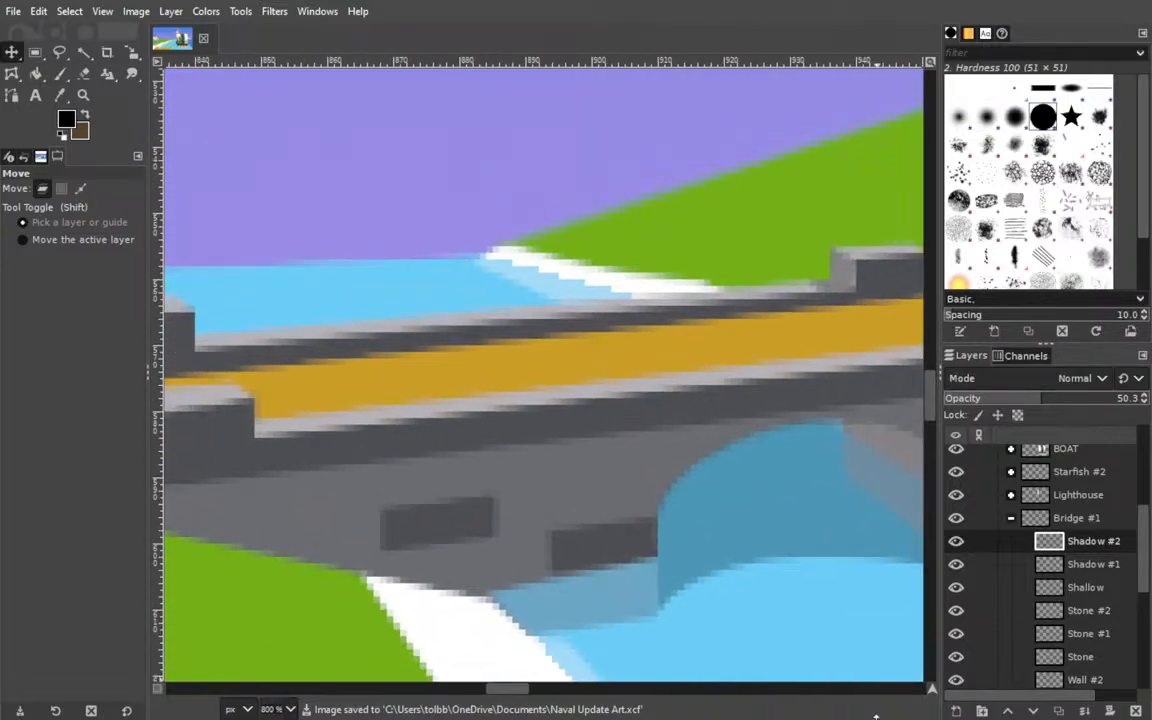
key("shift+ctrl+j")
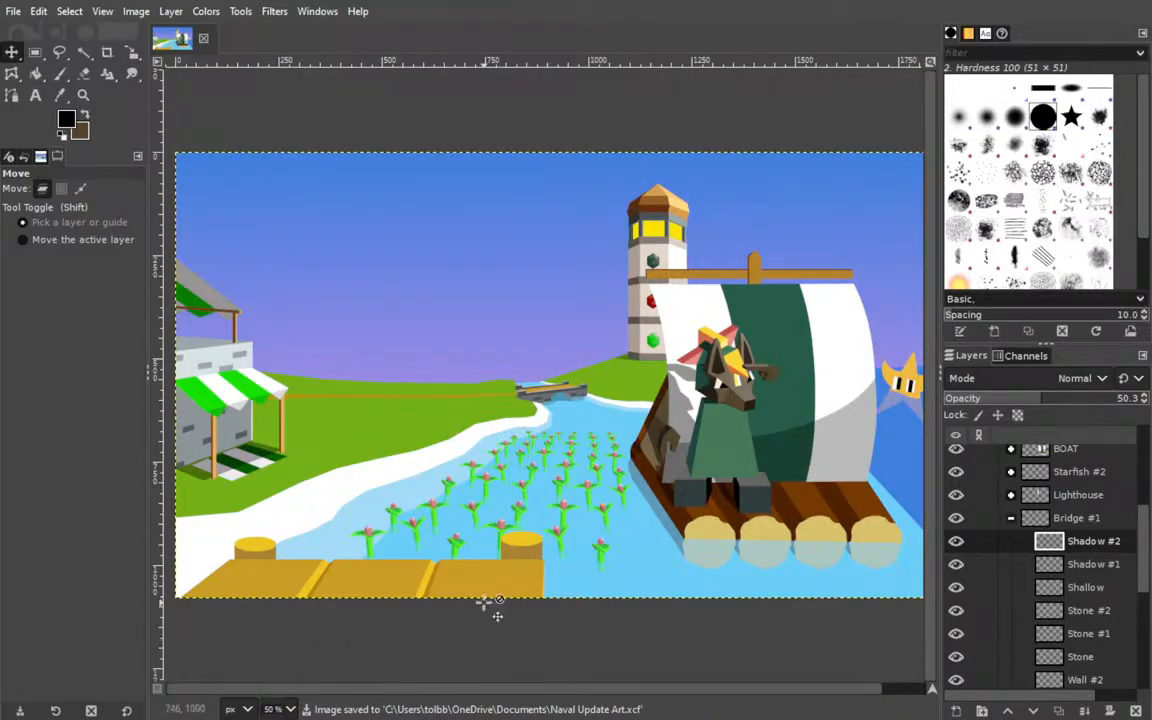
key("ctrl+s")
left_click_drag(664, 411, 621, 421)
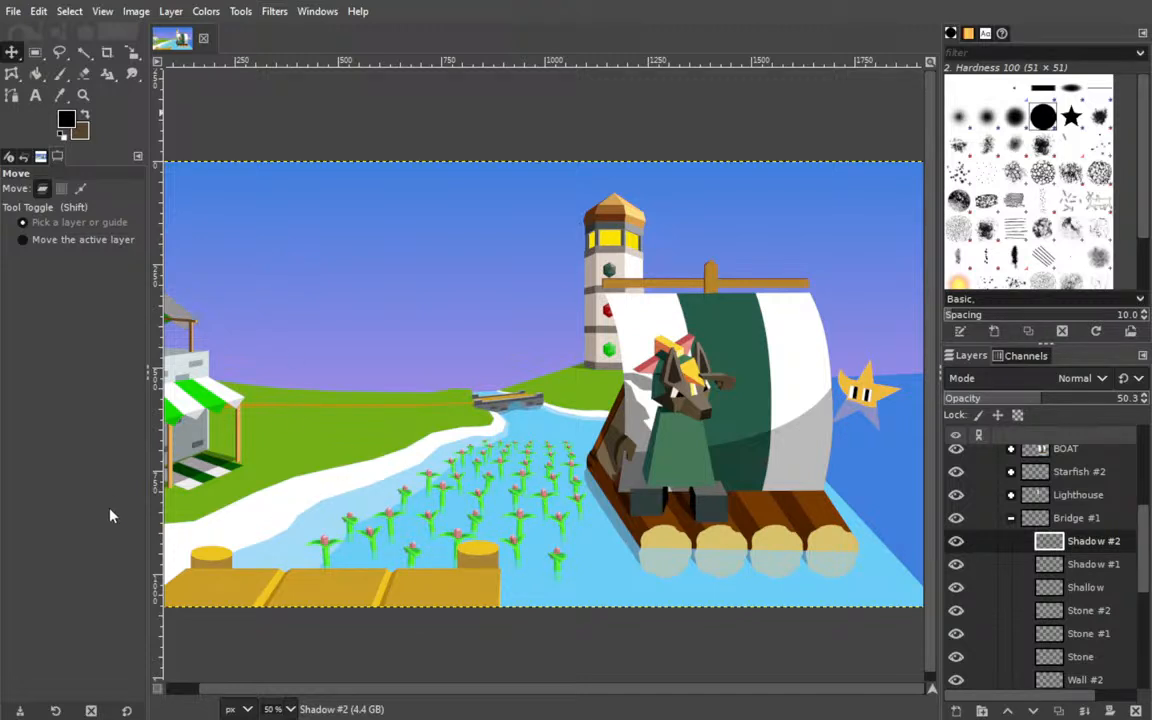
left_click(315, 63)
key("ctrl+e")
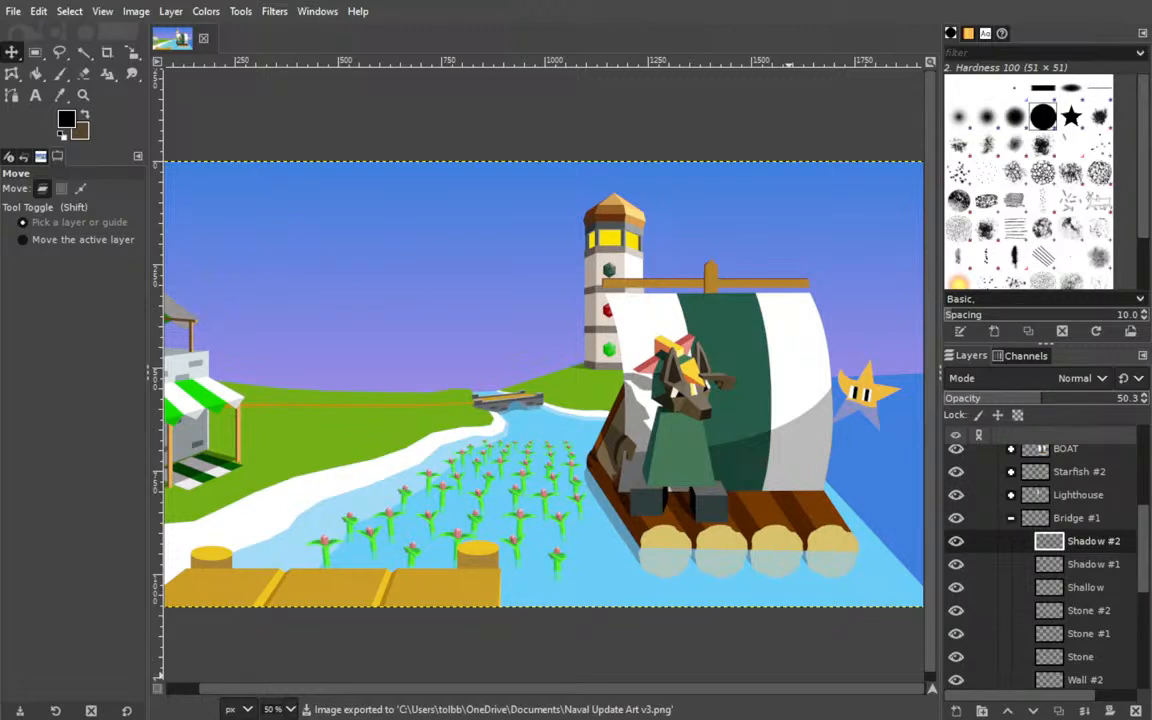